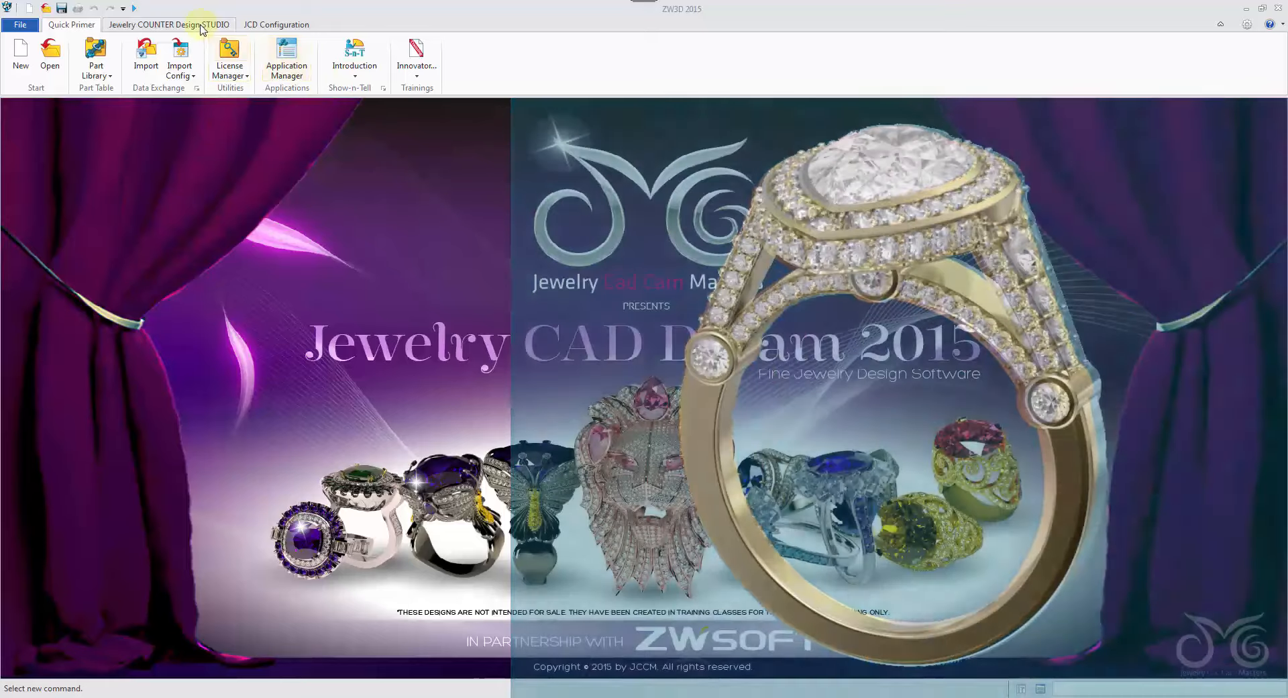
Step: Load the Open Ring 2 template from the ring templates of the Jewelry COUNTER Design STUDIO
click(201, 27)
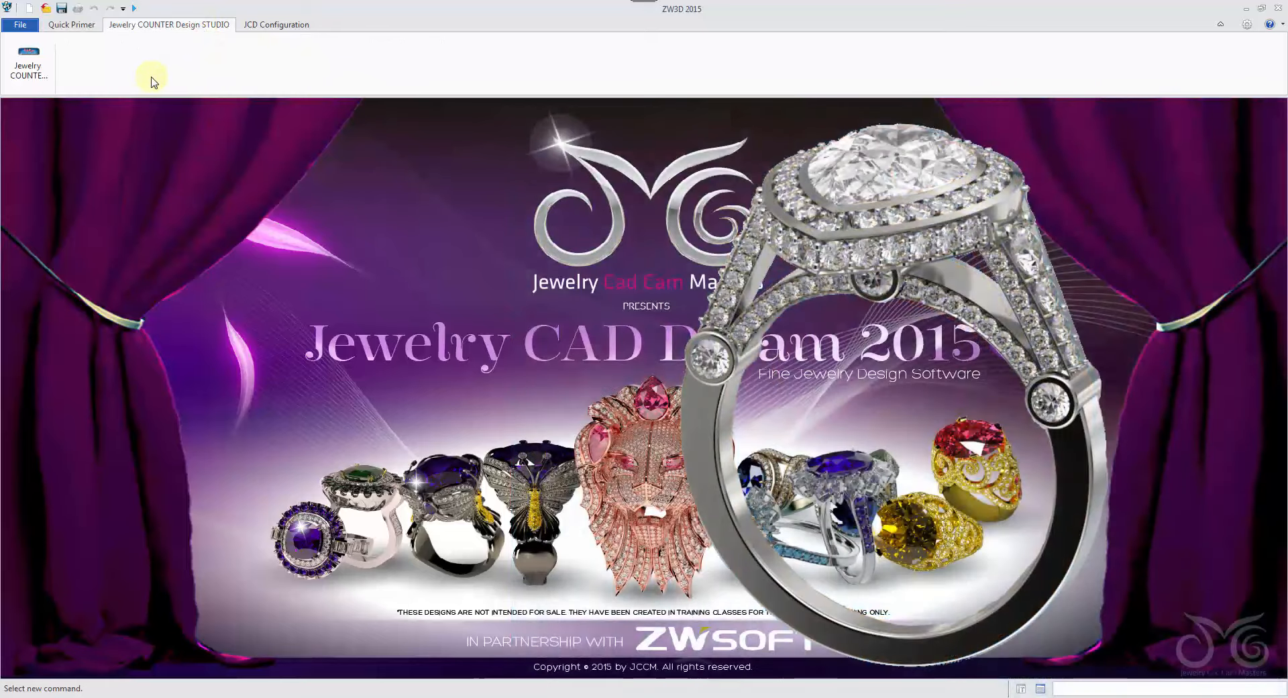
click(34, 65)
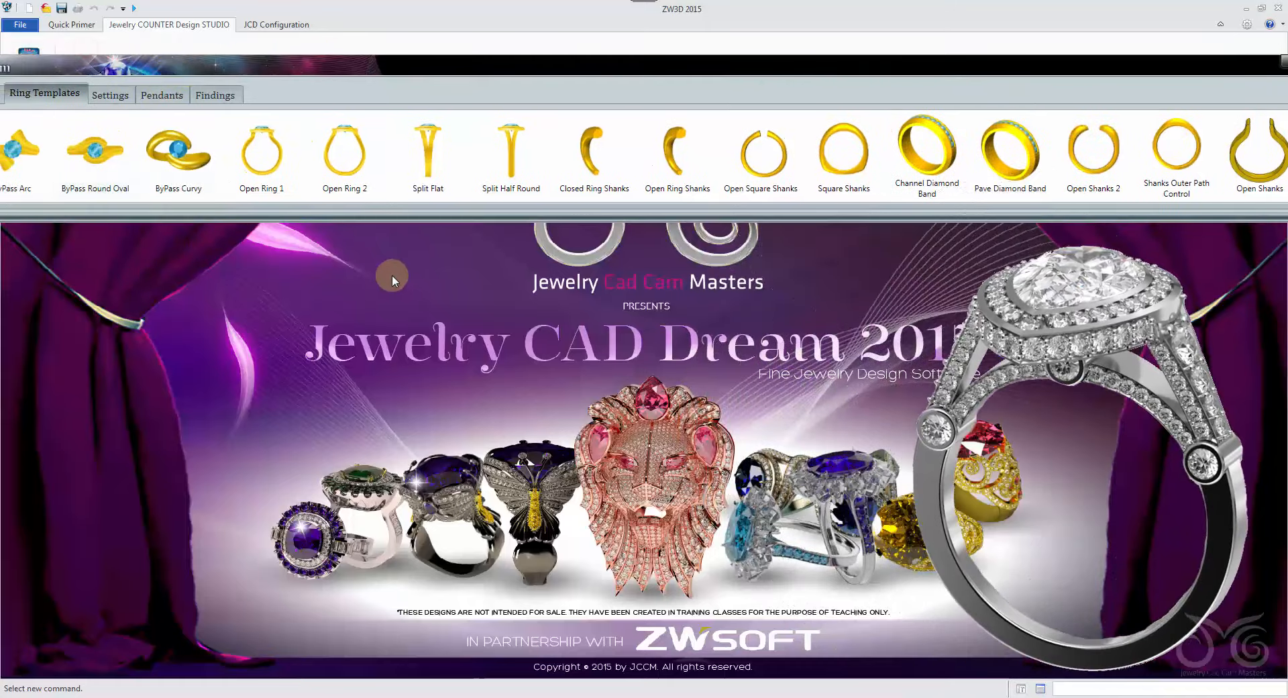
click(339, 152)
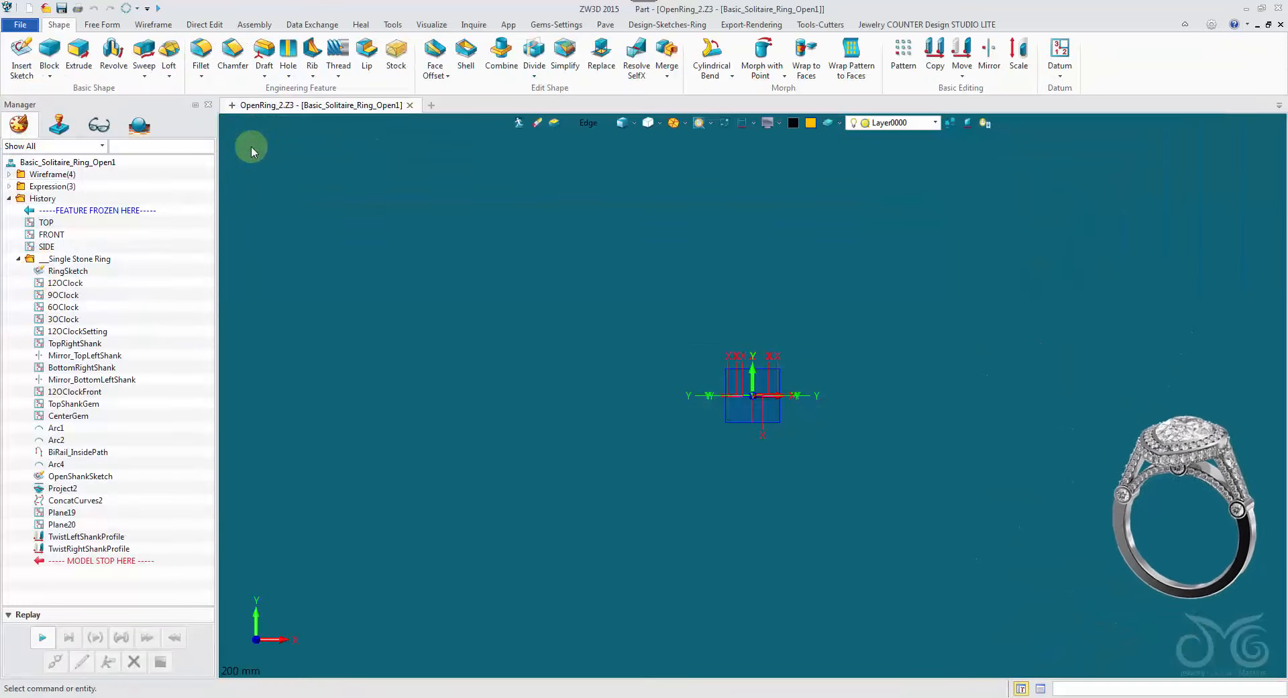
Step: Save a copy of the ring file under the name Pear Halo in the JCDLITE_Designs folder
click(20, 25)
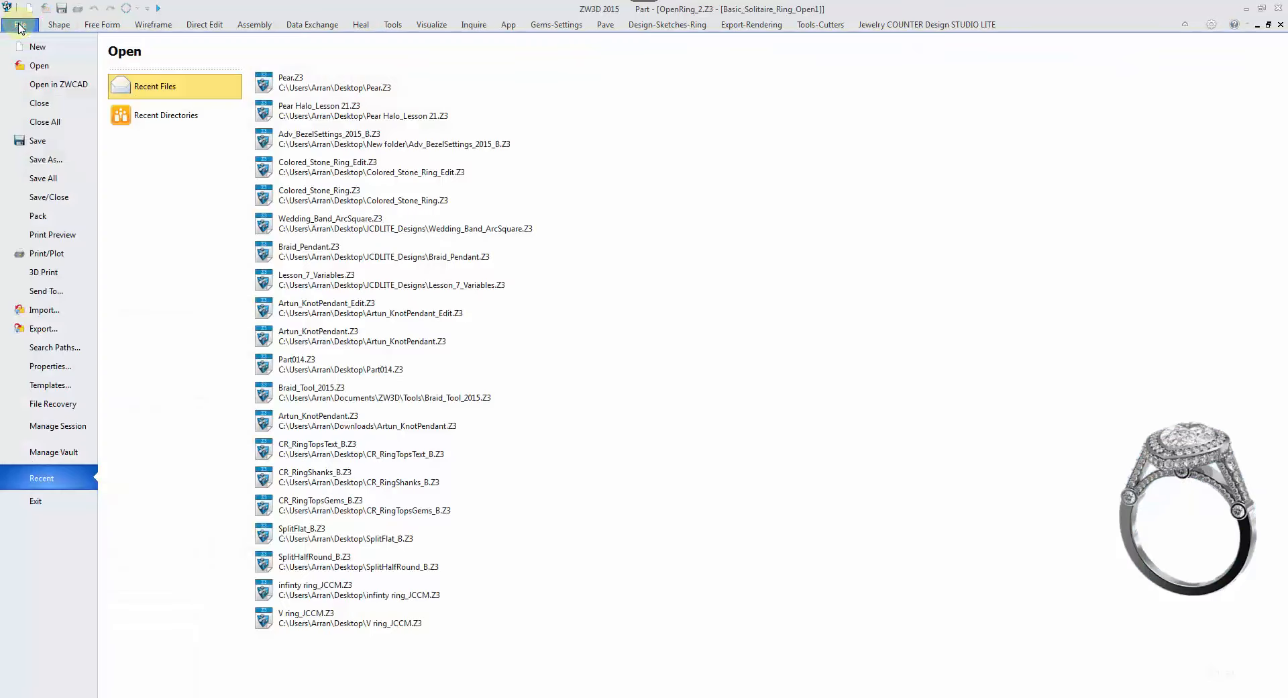
click(44, 160)
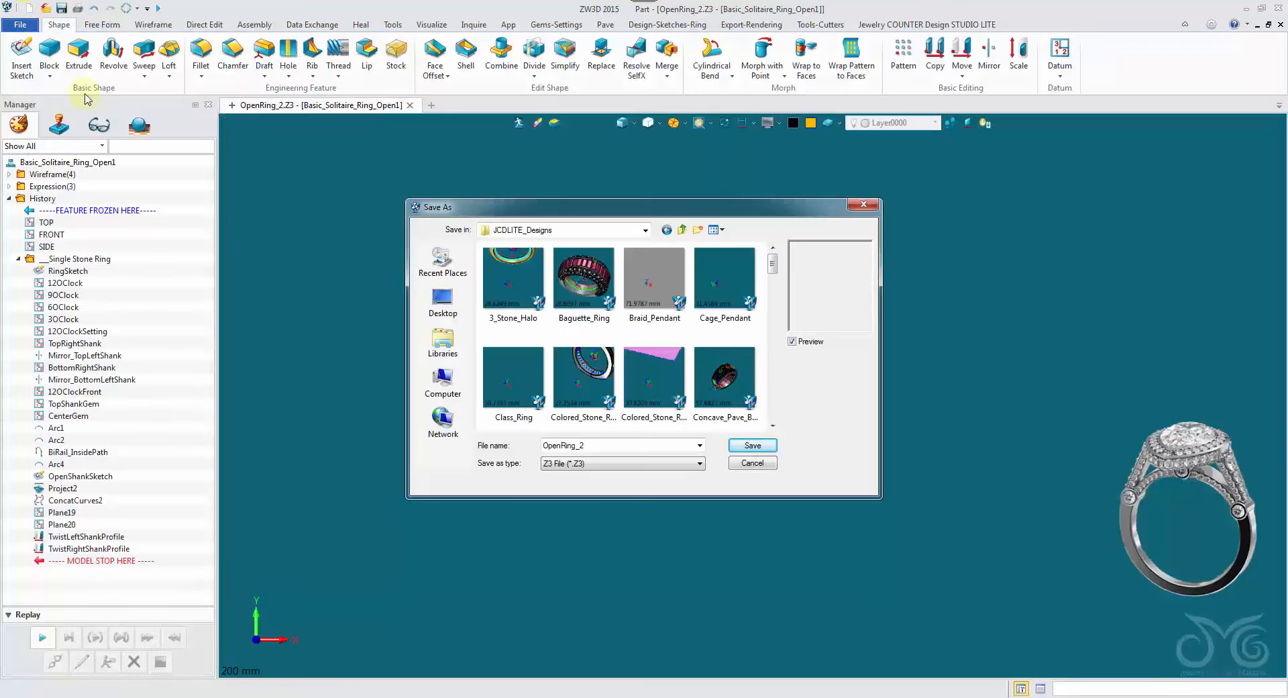
double_click(621, 445)
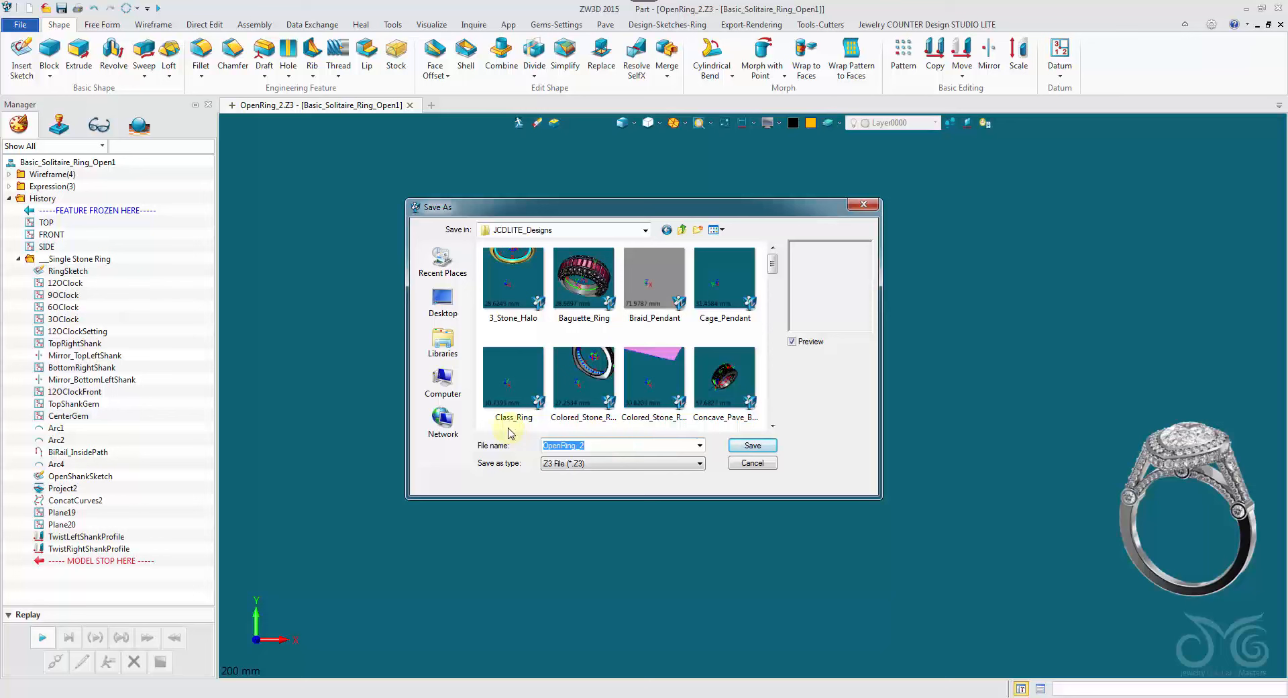
text(Pear Halo)
click(743, 448)
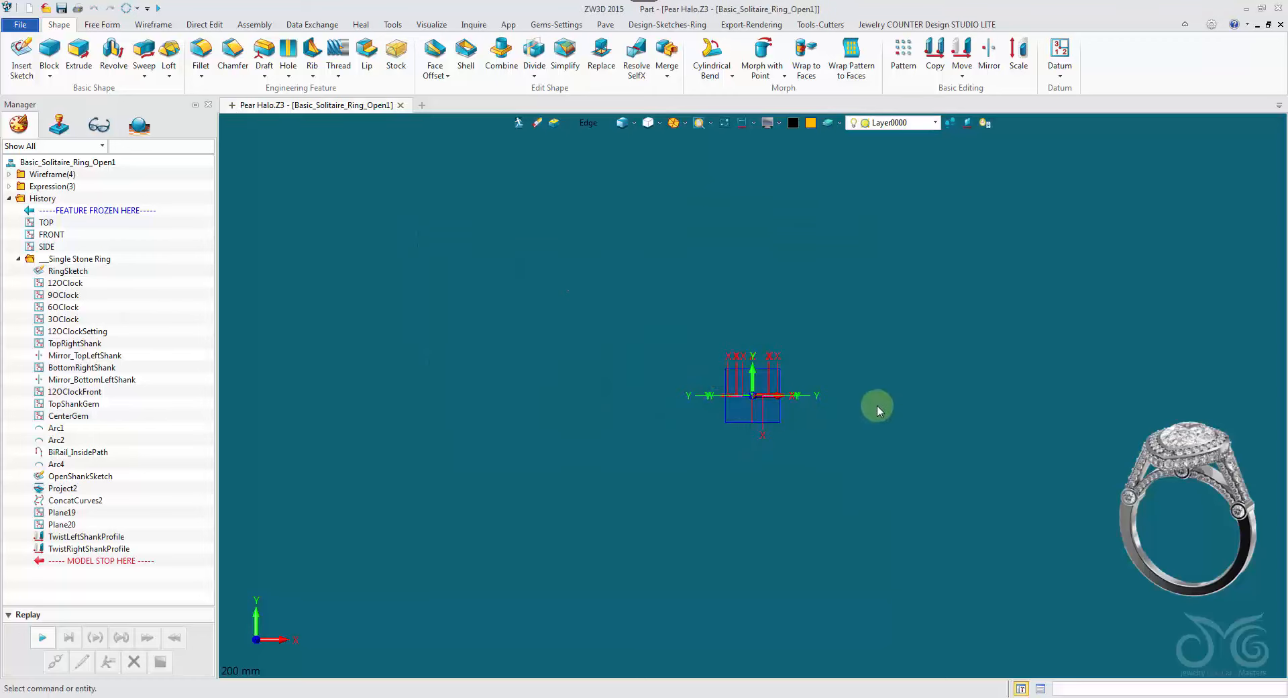
Step: Show the dimensions of RingSketch on the ring layout in the model view
right_drag(872, 411, 865, 410)
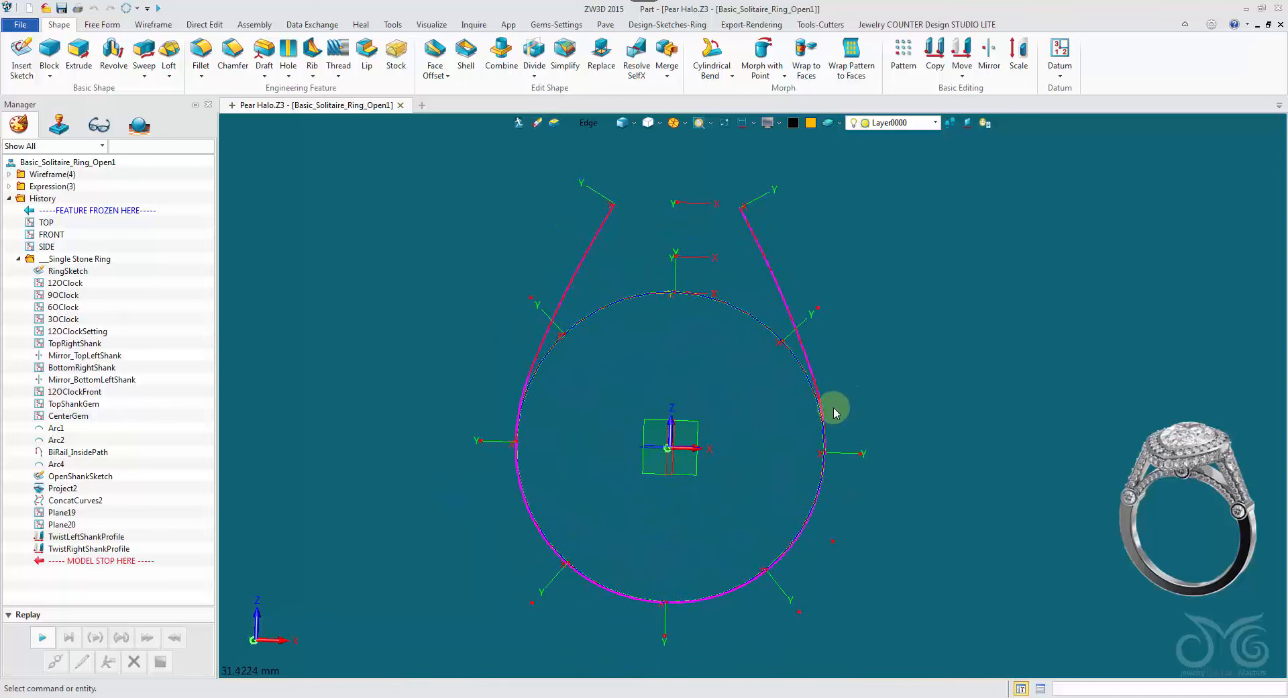
right_click(88, 276)
click(143, 263)
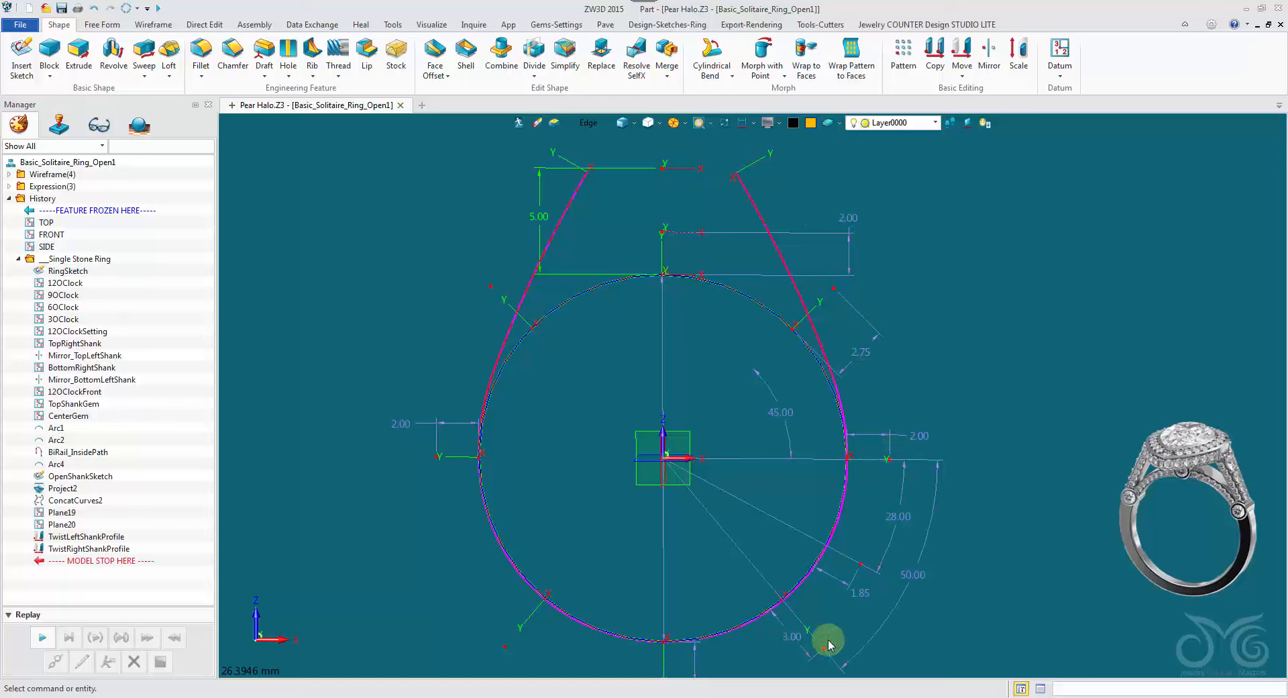
mouse_move(757, 664)
right_down()
mouse_move(730, 663)
mouse_move(685, 624)
right_up()
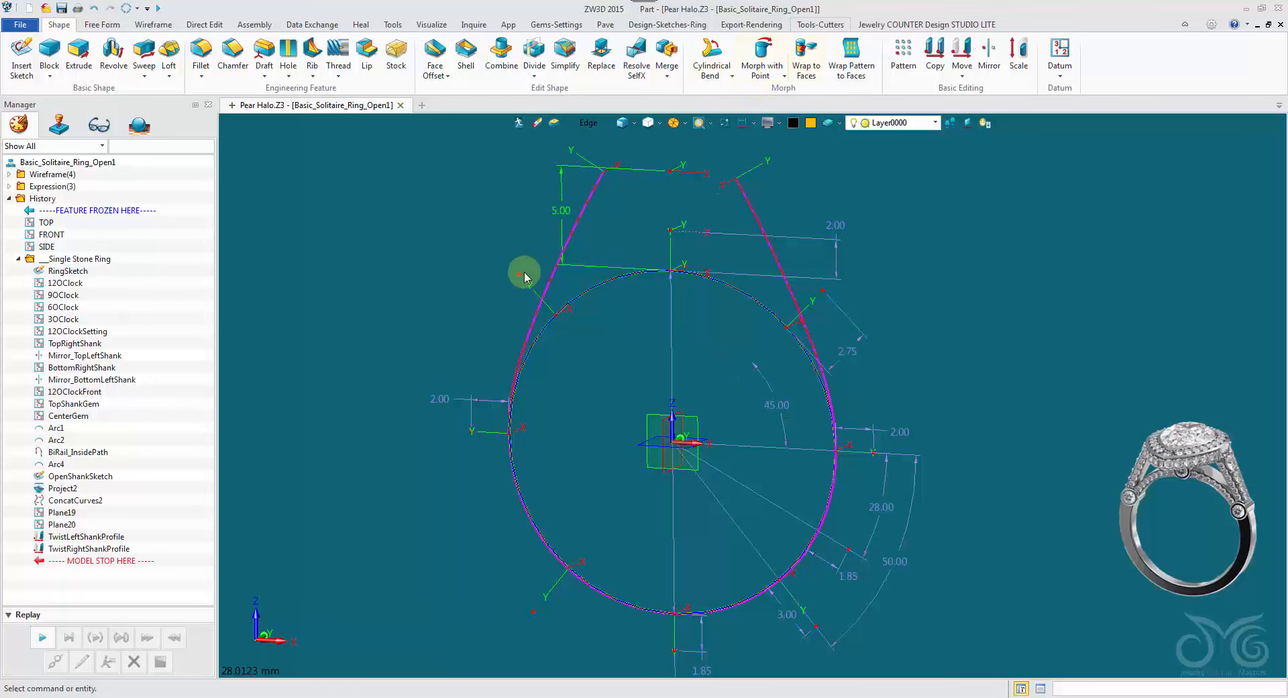
Step: Set the ring to US size 5, 15.7 mm in diameter, with the Ring Size picker
click(820, 24)
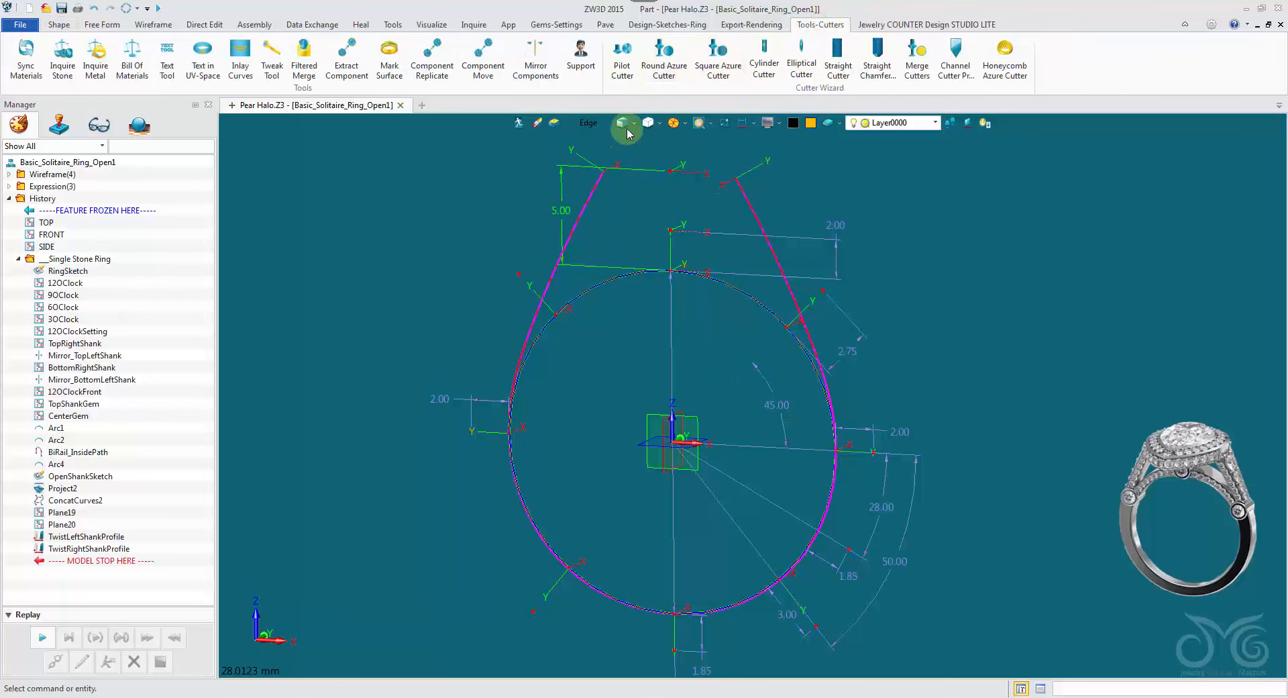
click(671, 24)
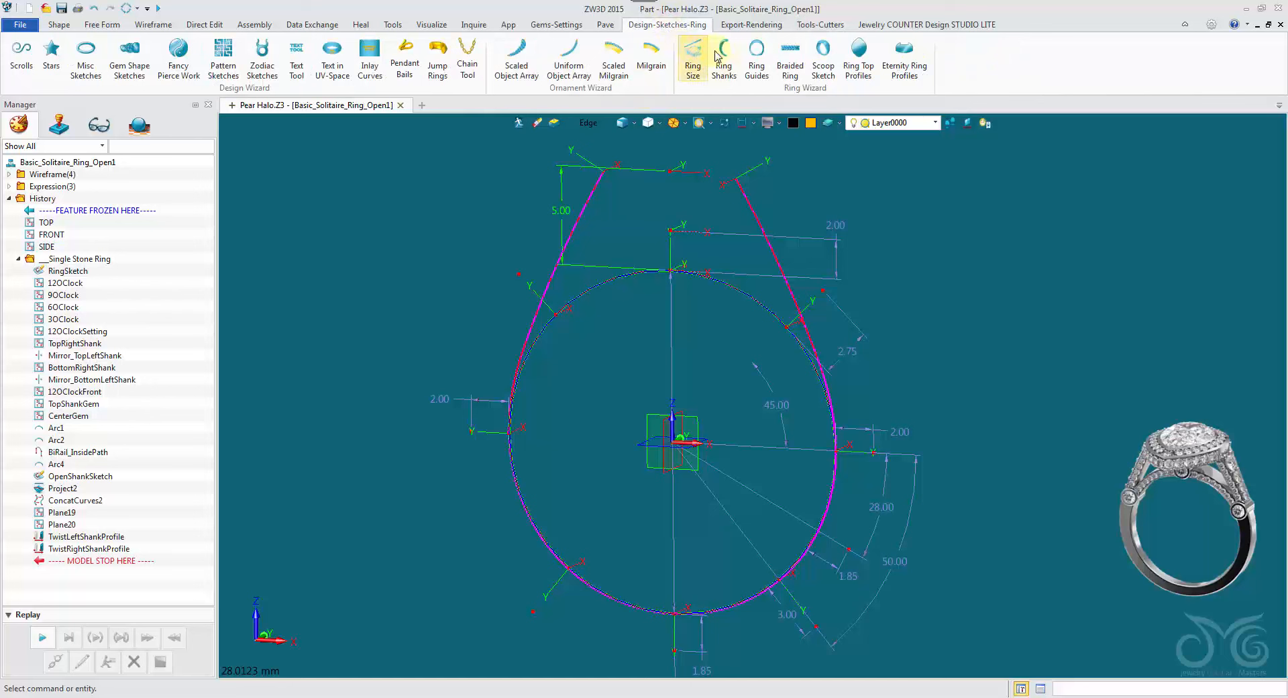
click(692, 55)
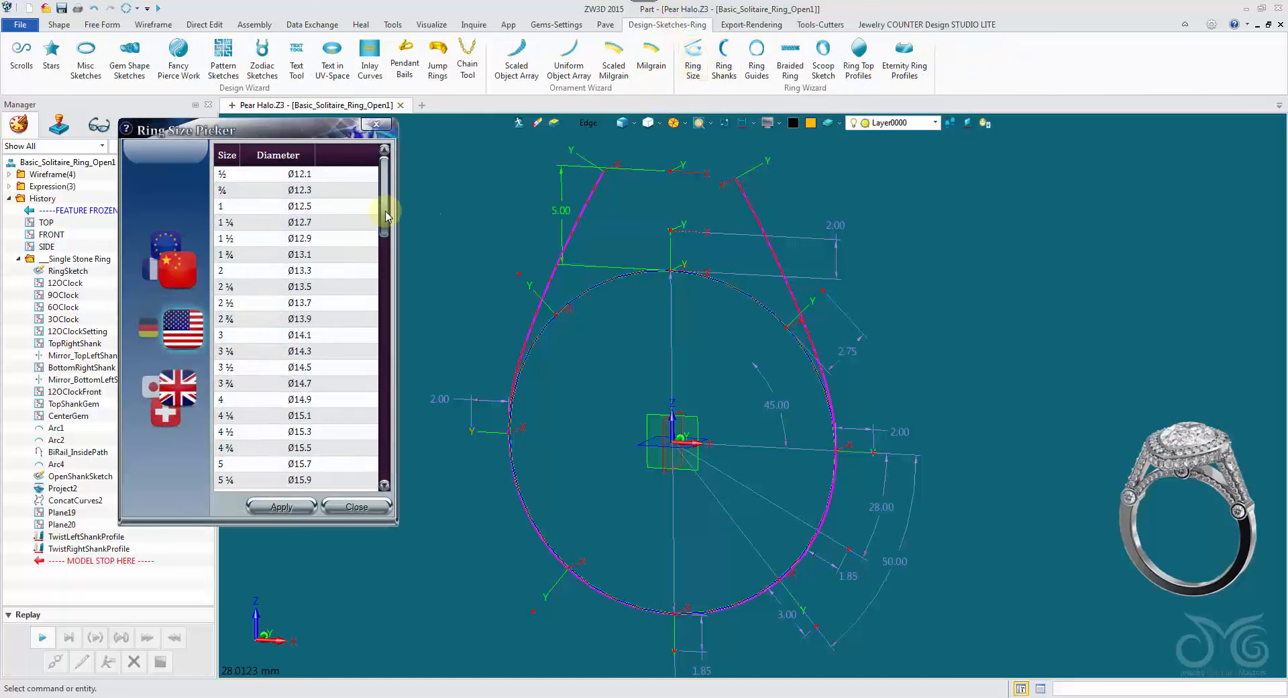
scroll(322, 335, down, 3)
click(315, 352)
click(292, 507)
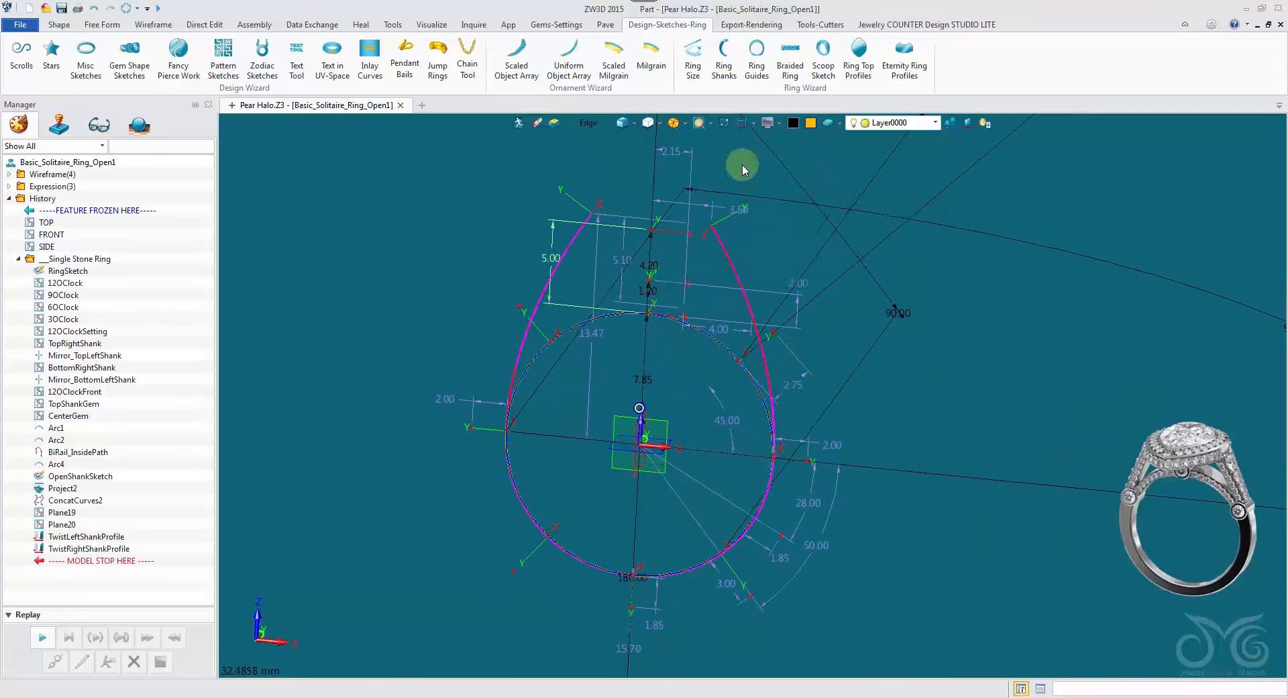
Step: Place a pear-cut white diamond 10.42 mm long, 7.02 mm wide and 3.94 mm deep at the CenterGem datum
click(559, 25)
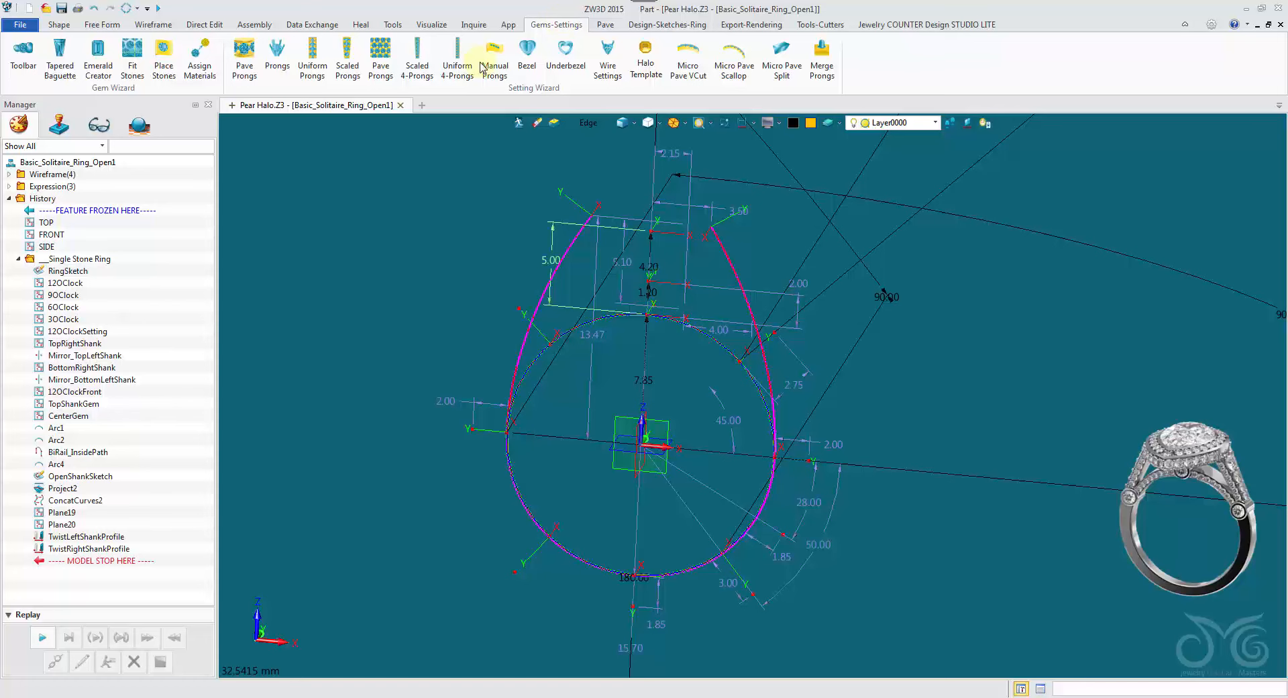
click(173, 68)
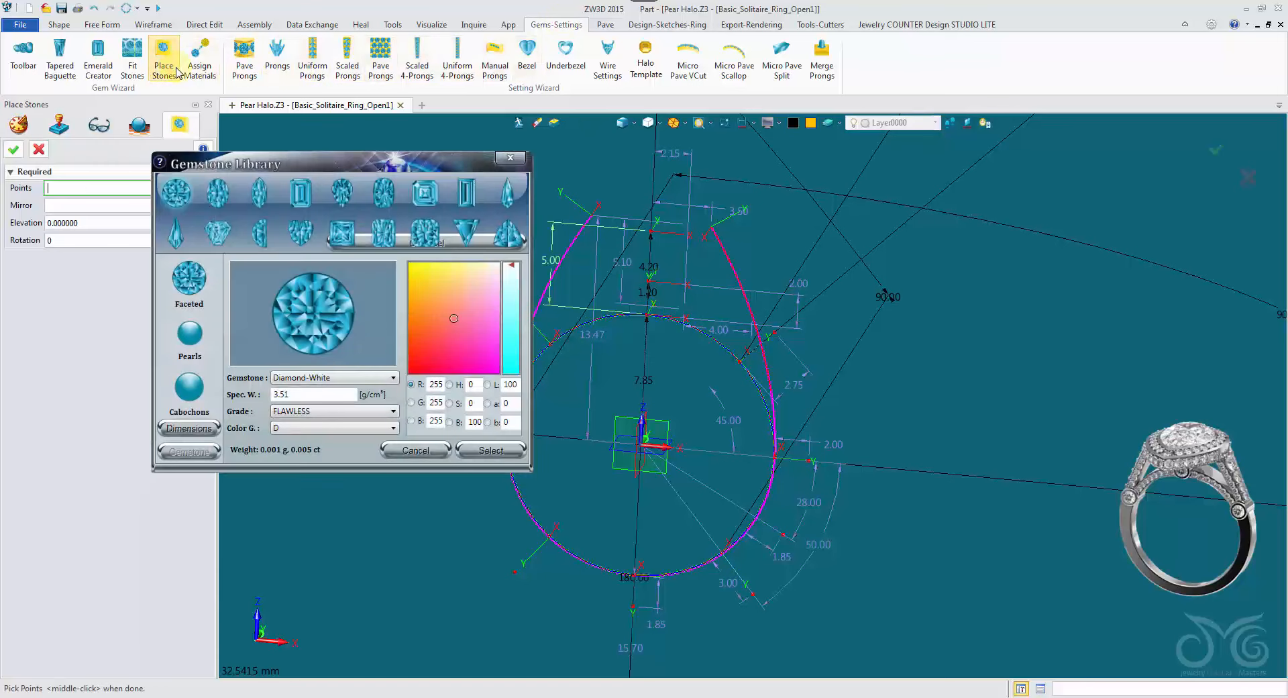
click(345, 203)
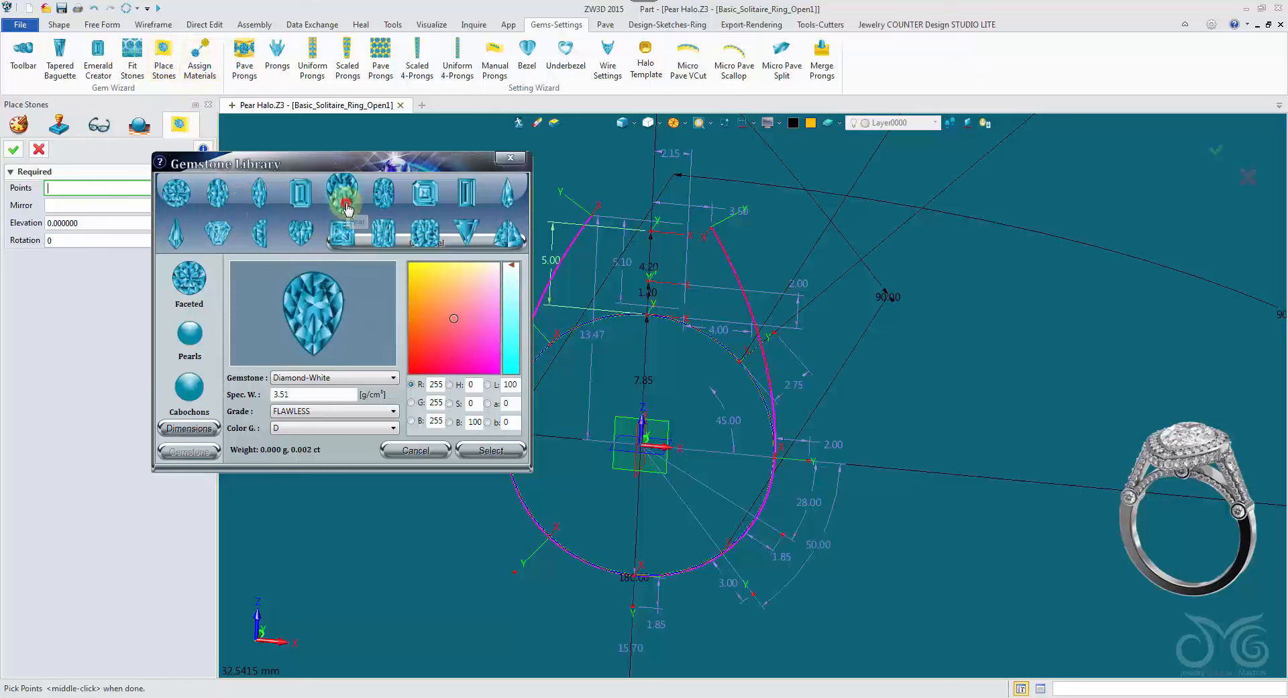
click(202, 429)
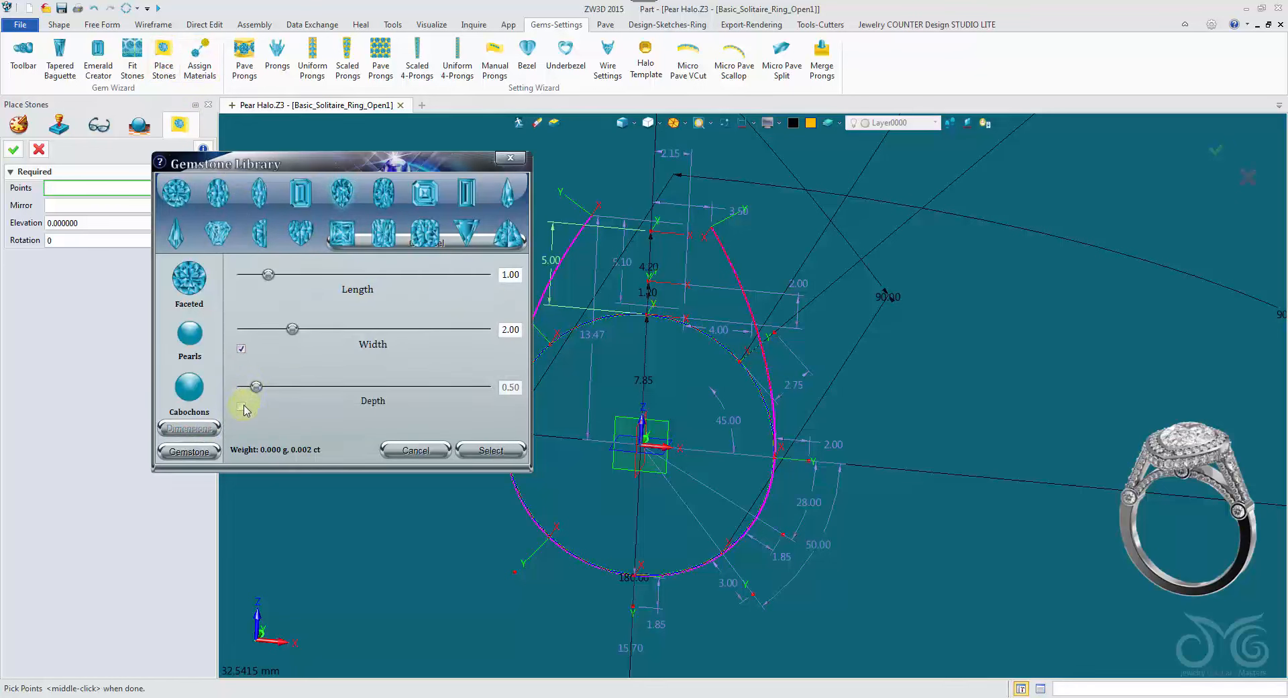
click(242, 406)
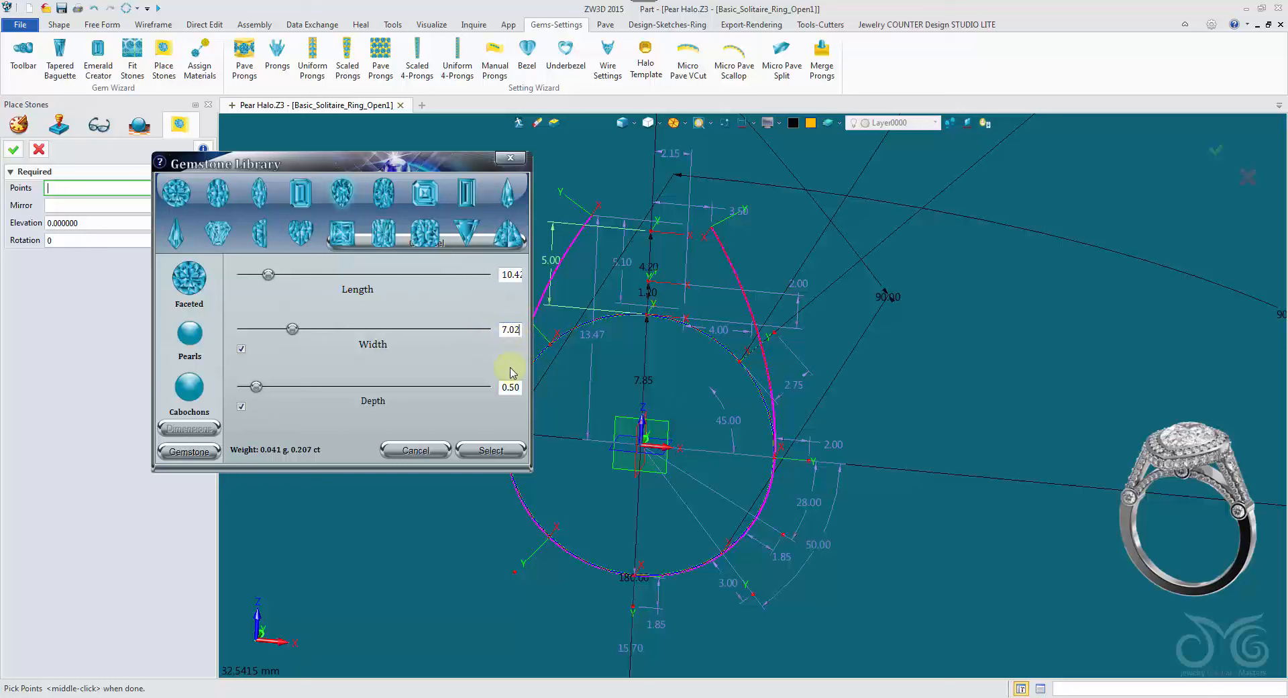
click(518, 387)
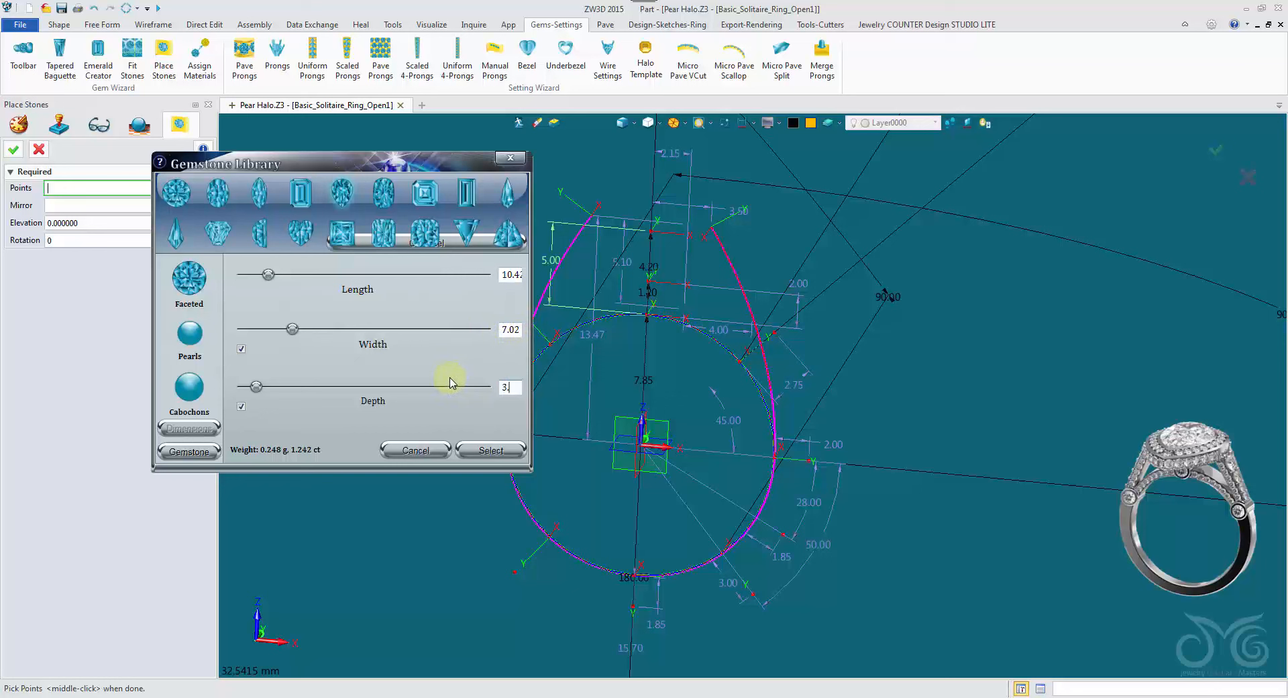
click(687, 228)
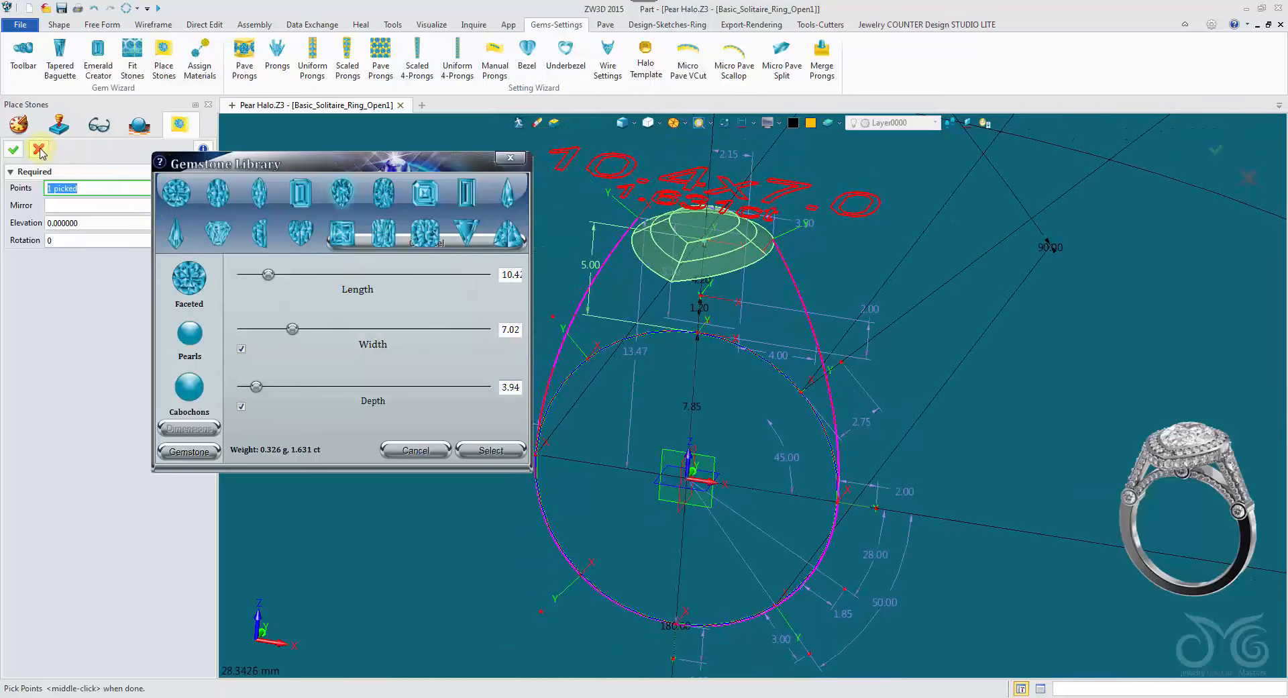
click(13, 150)
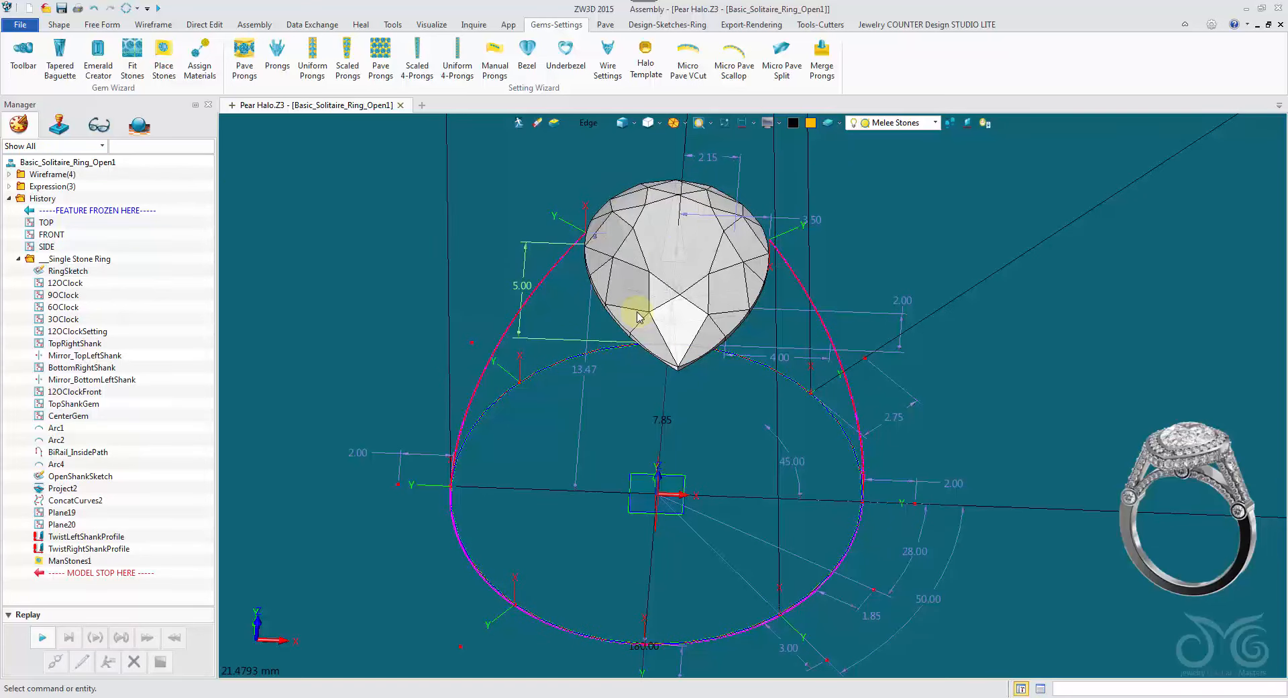
click(646, 69)
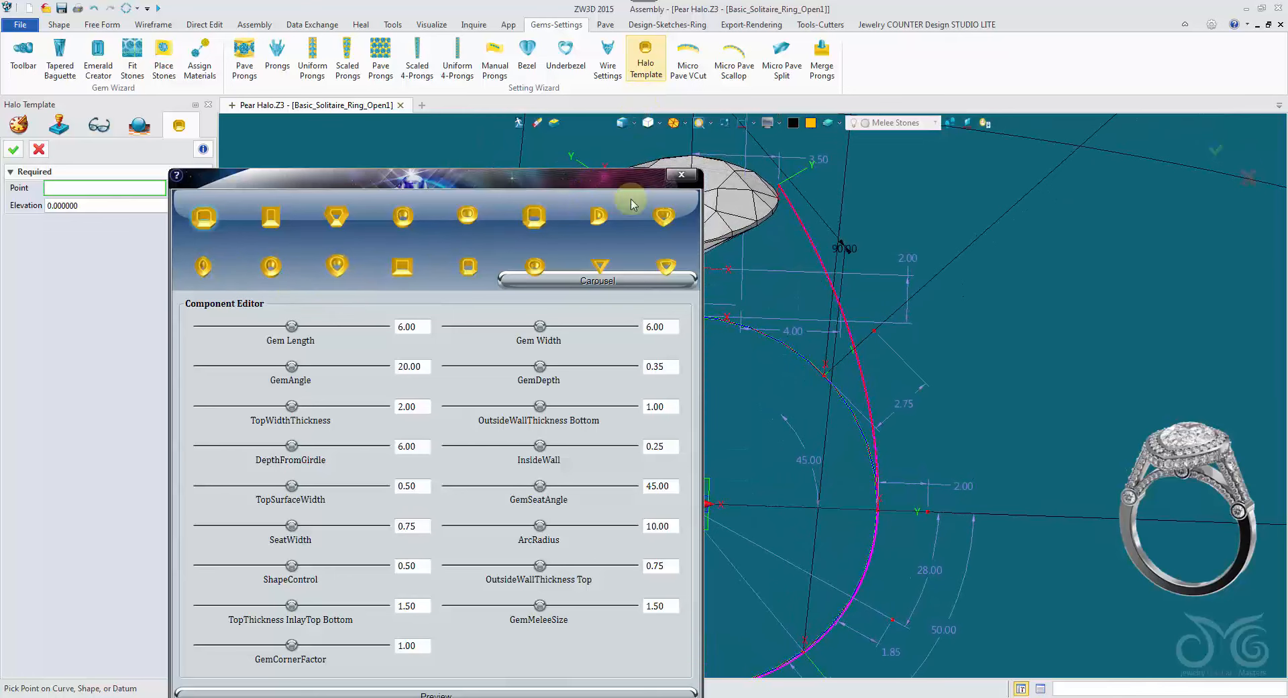
click(681, 174)
click(38, 149)
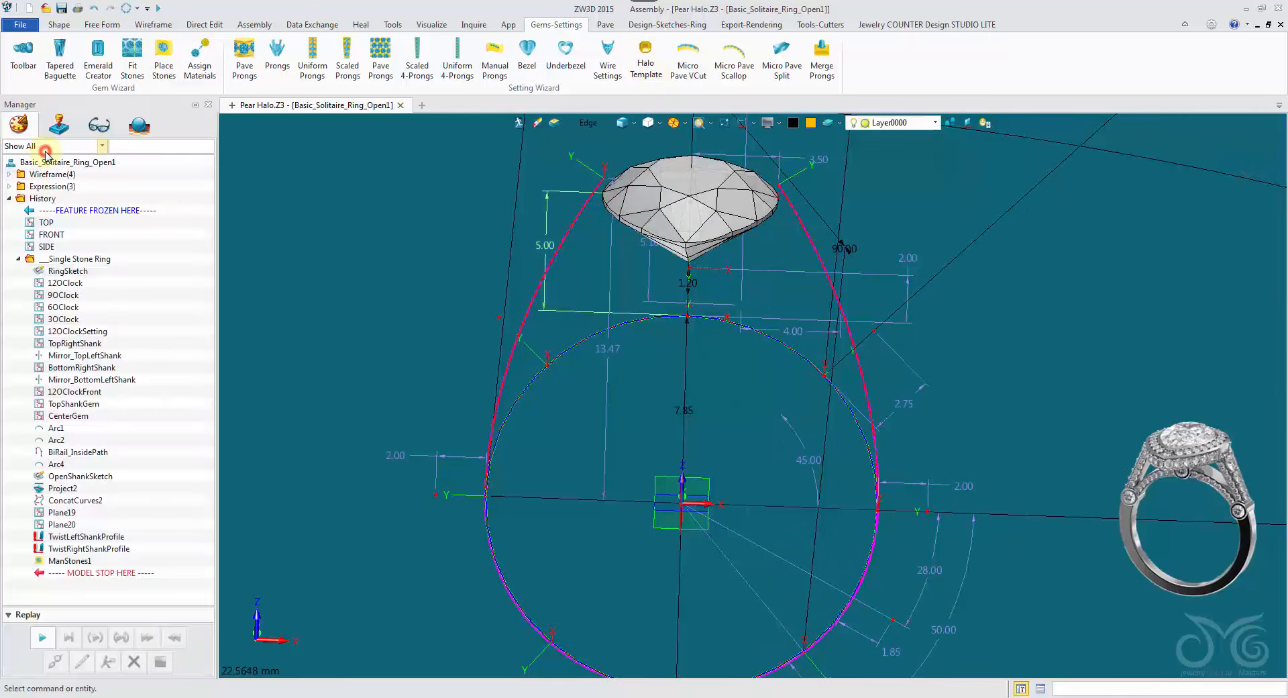
Step: Start a new sketch on the CenterGem plane with the model displayed as wireframe
right_click(380, 159)
click(456, 222)
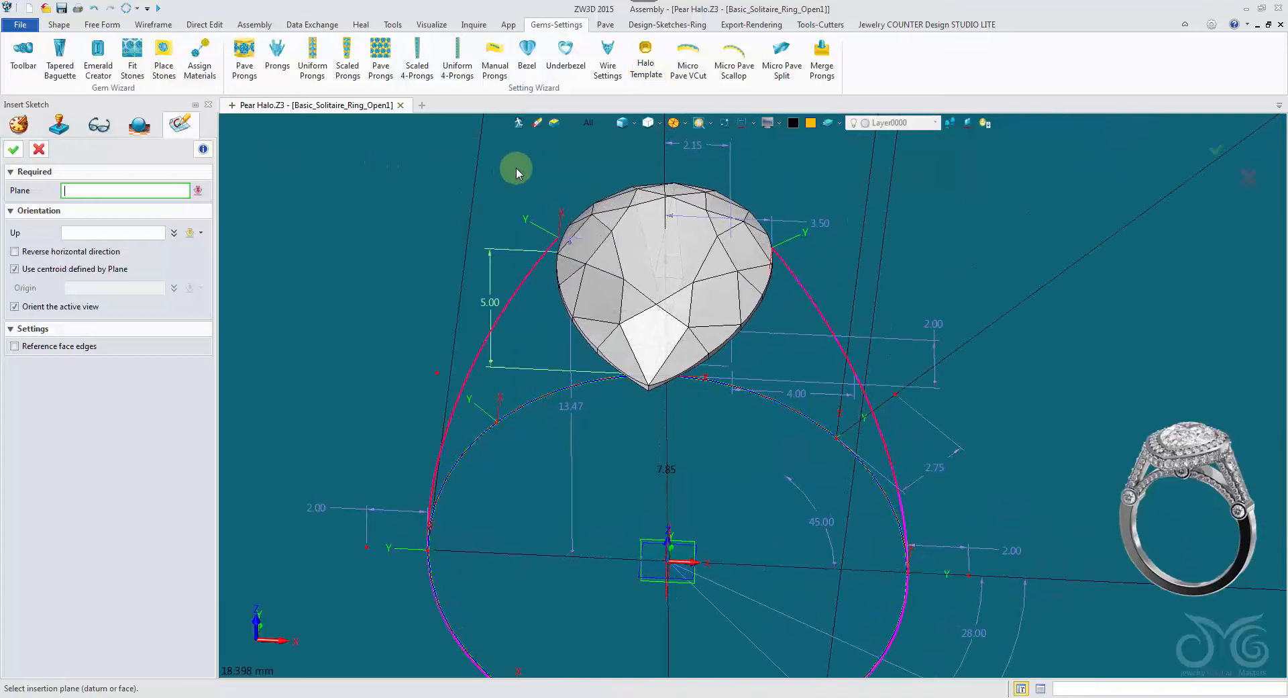
click(623, 125)
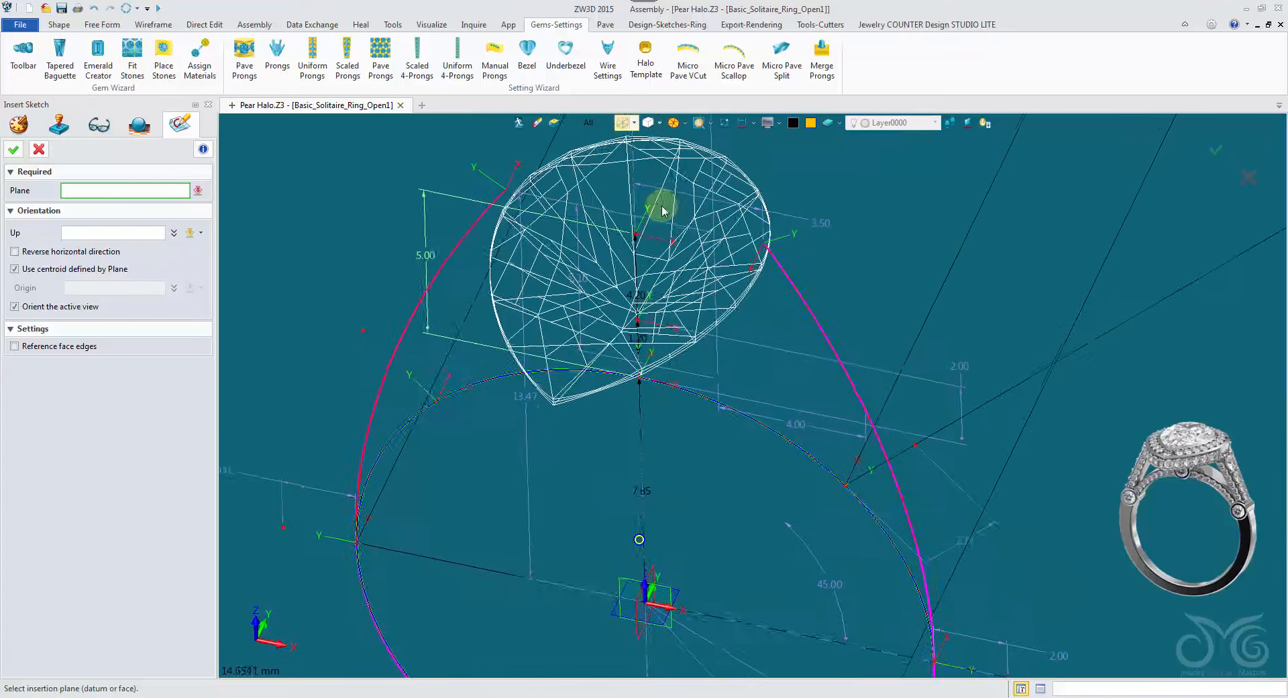
click(662, 211)
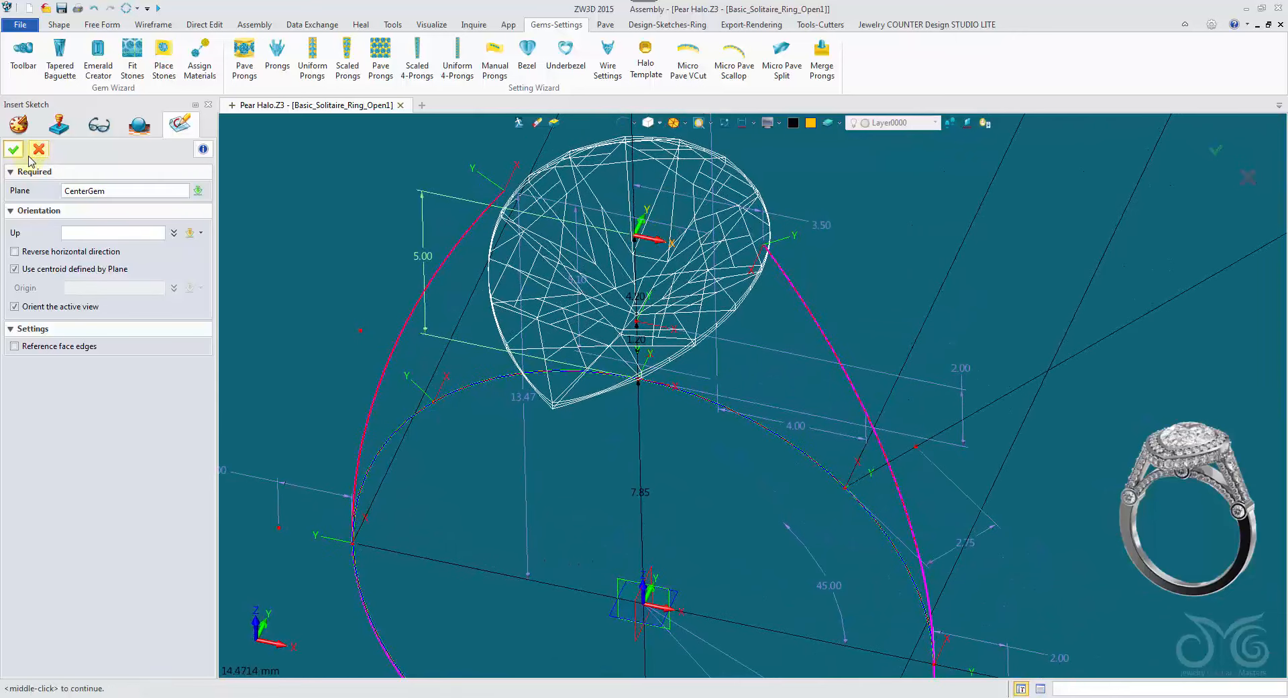
click(15, 151)
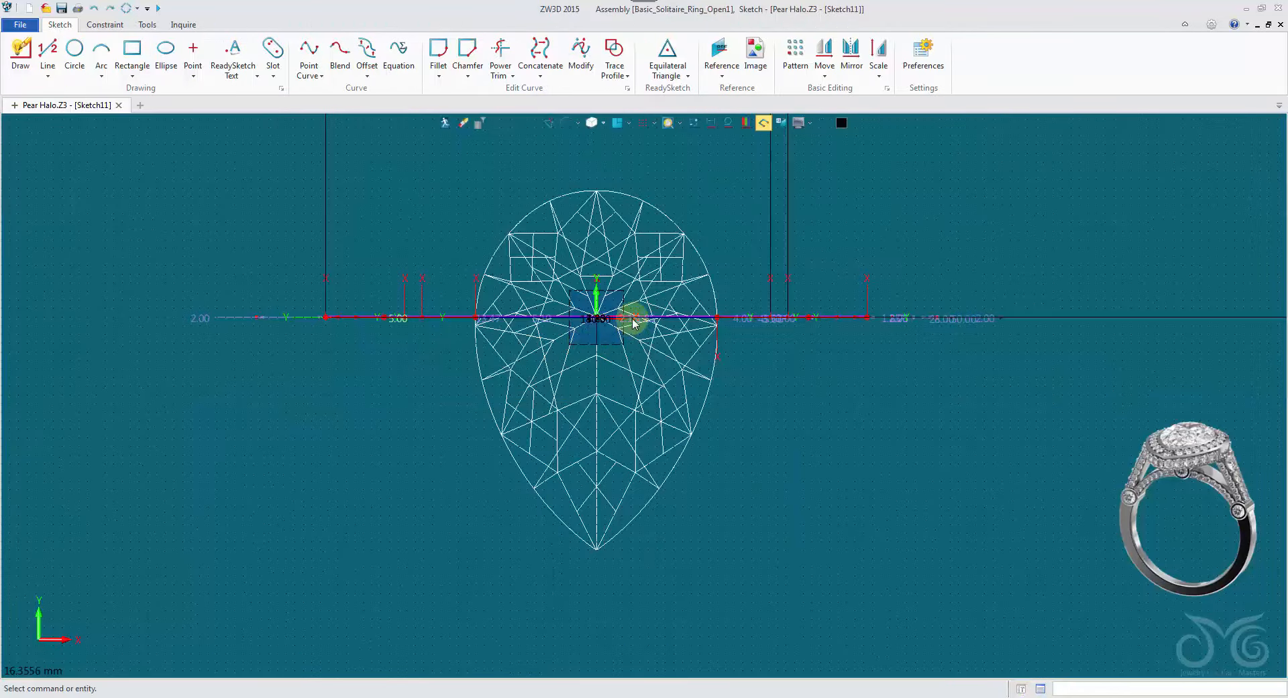
Step: Reference the girdle edges along the +X half of the pear gem's outline, from its rounded end to its tip, into the sketch
right_click(731, 185)
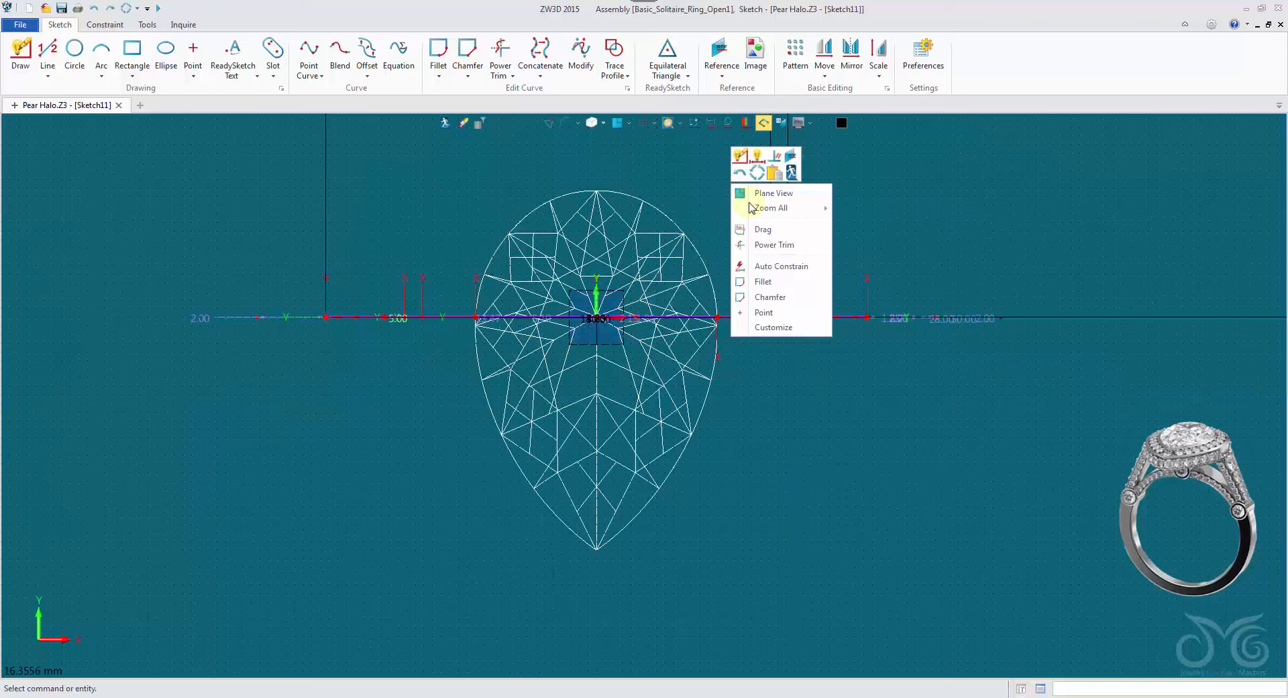
click(791, 157)
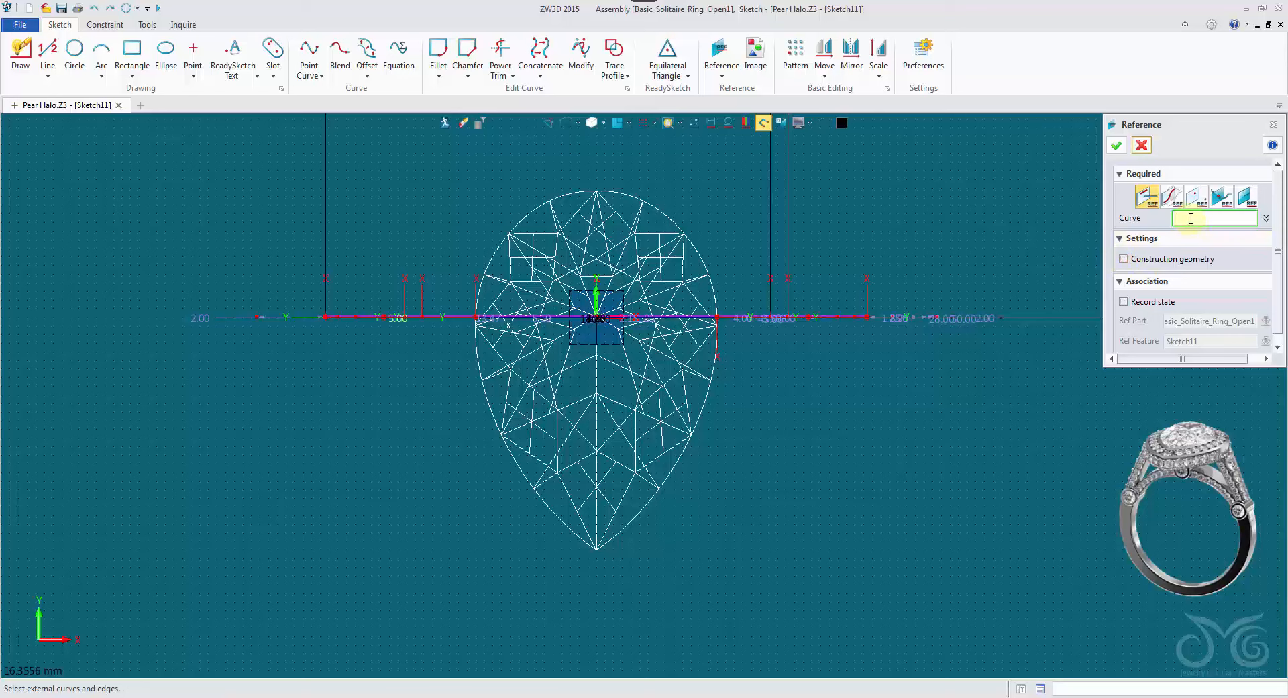
click(624, 194)
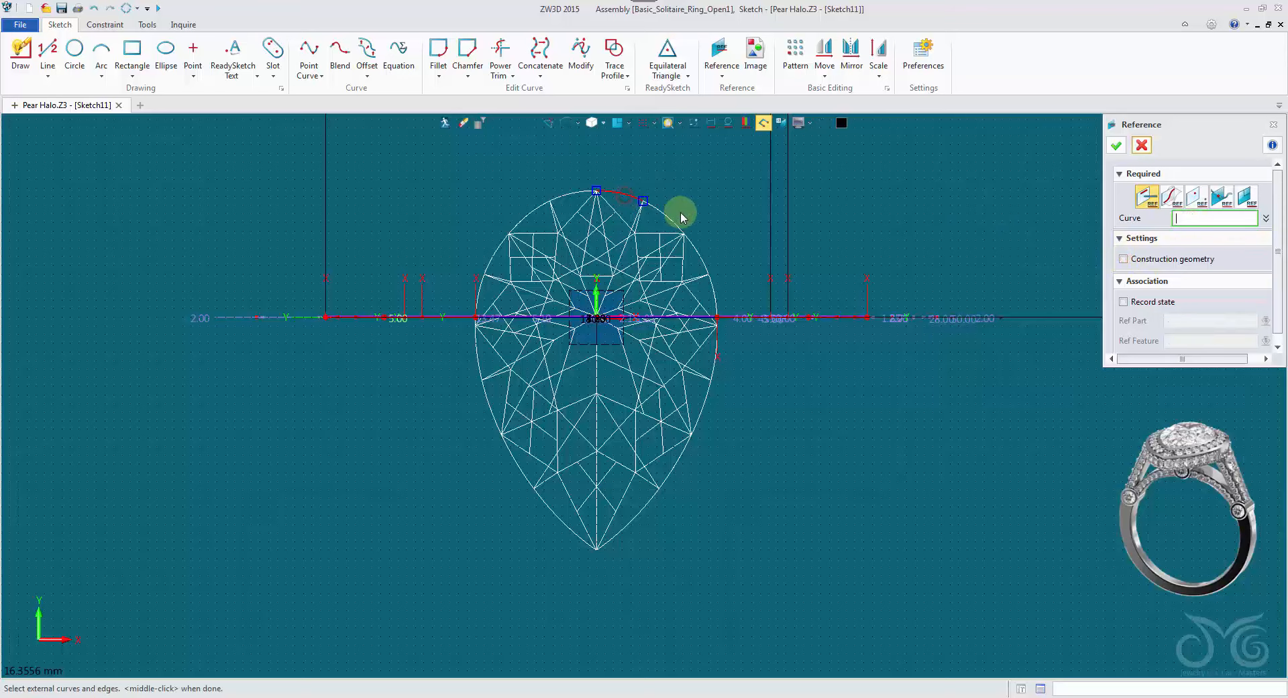
scroll(671, 228, up, 5)
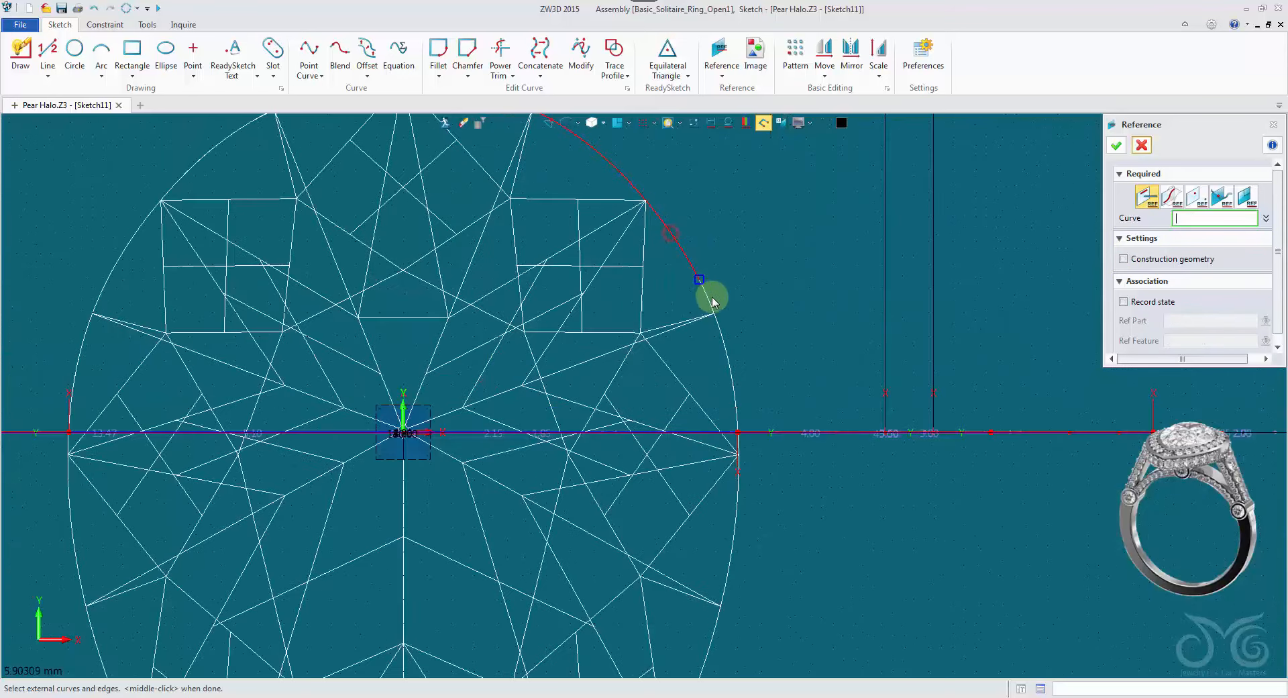
scroll(730, 339, down, 3)
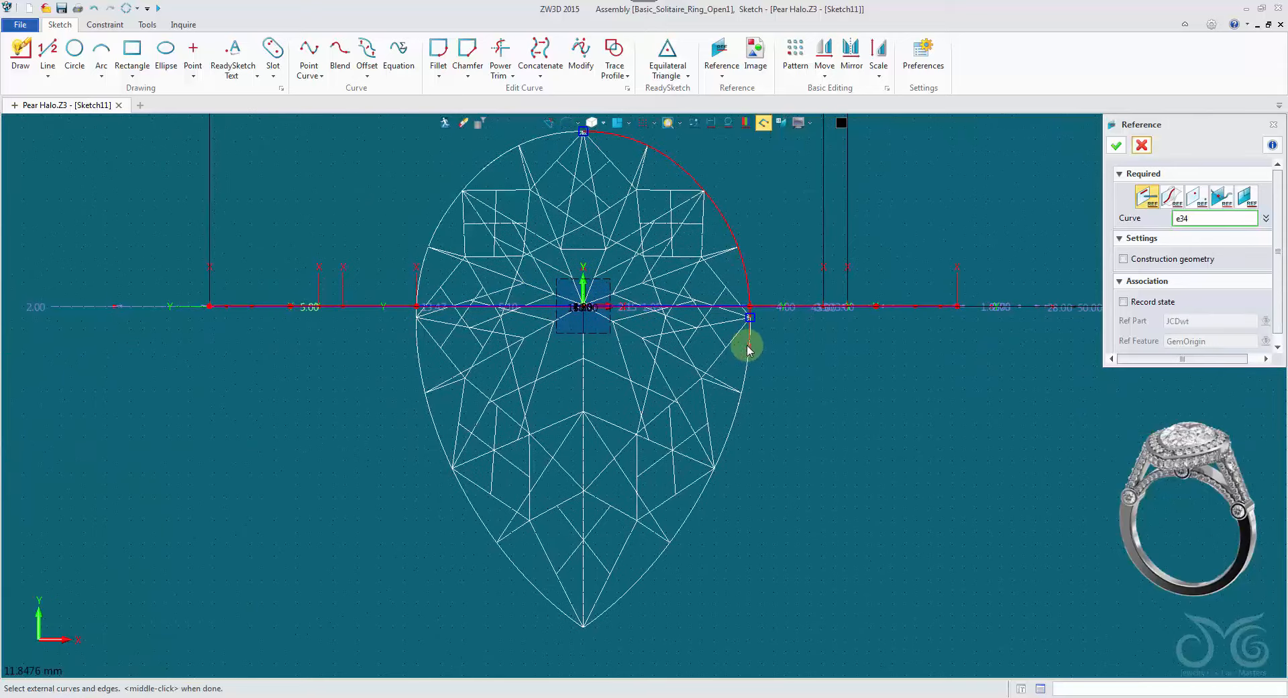
middle_click(768, 409)
click(732, 431)
middle_click(730, 437)
click(707, 494)
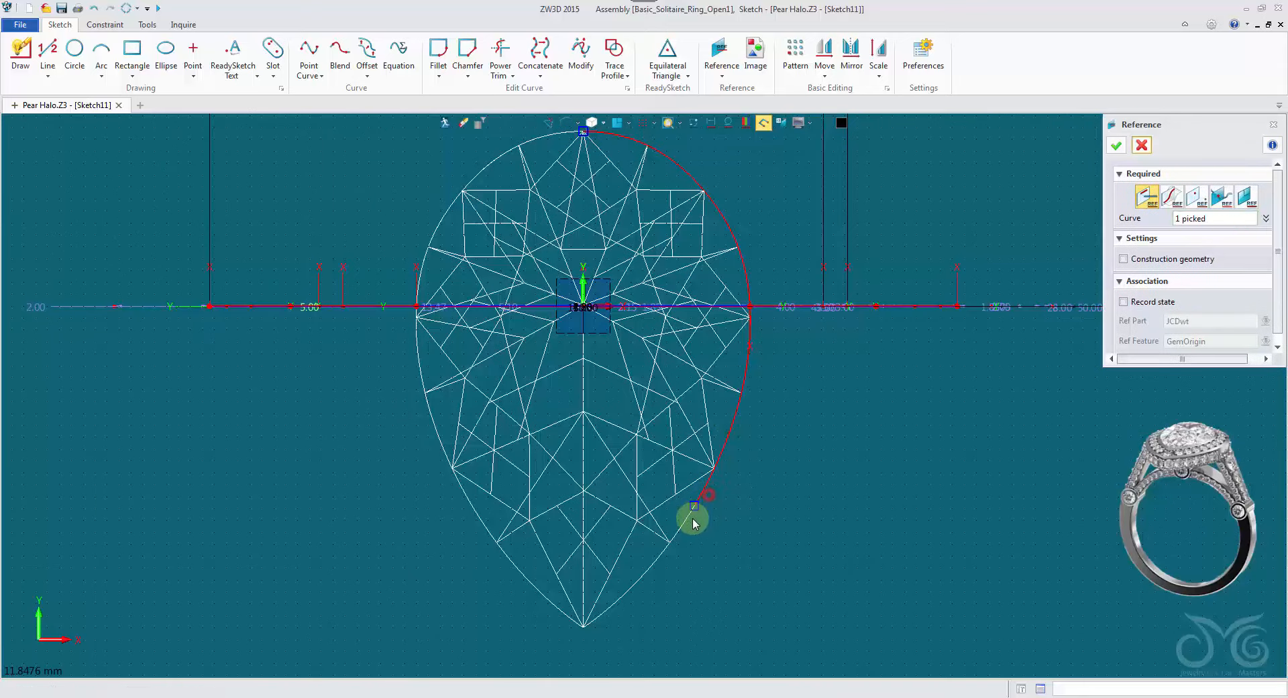
middle_click(689, 520)
middle_click(659, 565)
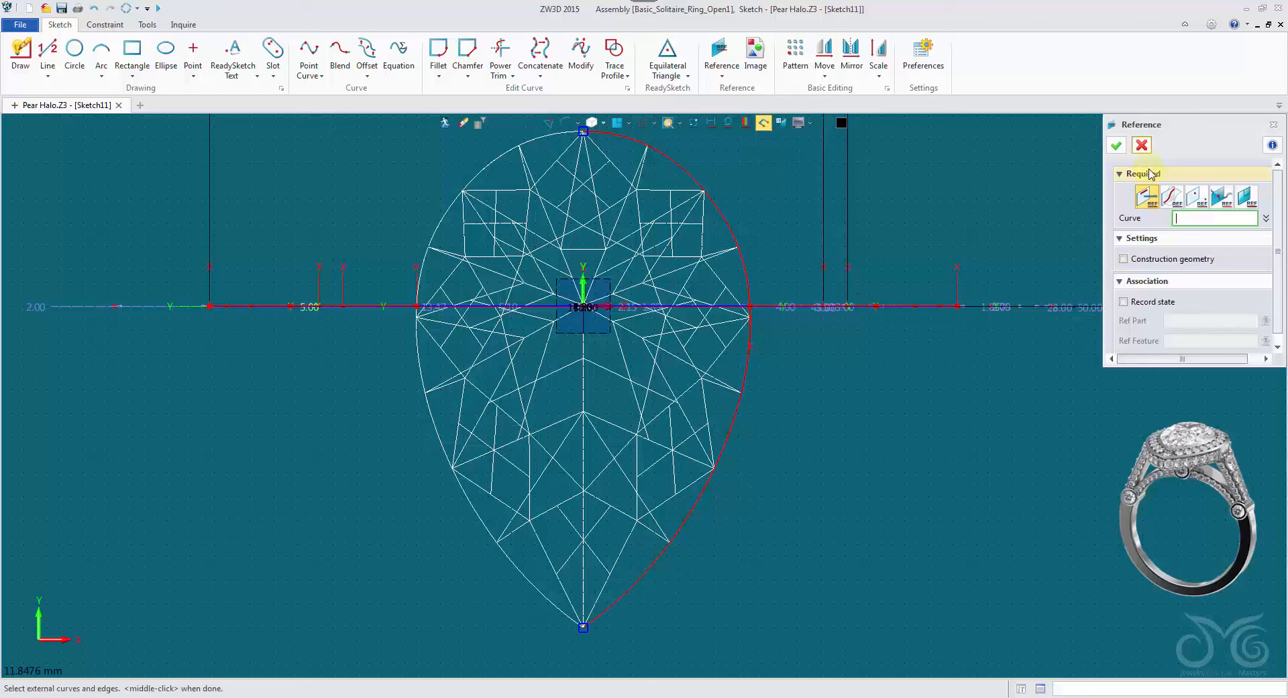
Step: Finish referencing the girdle edges and hide the geometry outside the sketch
click(1116, 145)
click(693, 126)
scroll(772, 175, down, 2)
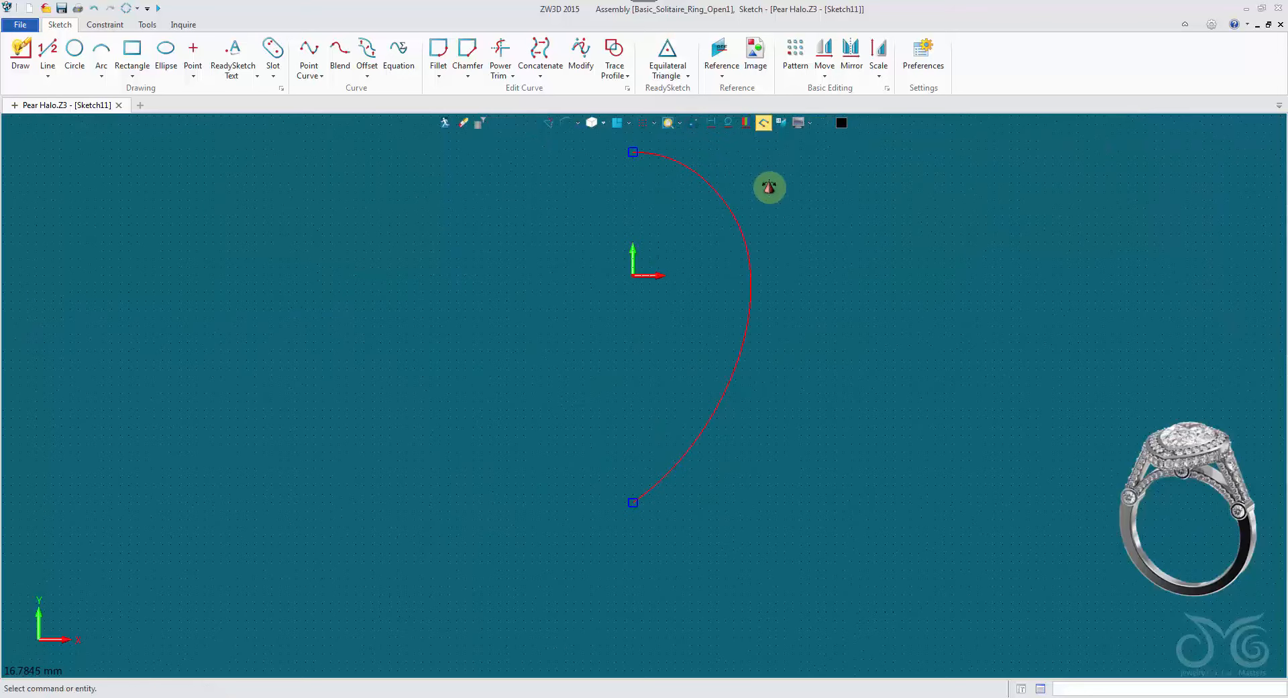
middle_drag(799, 204, 762, 237)
Step: Allow all entity types to be picked and concatenate the referenced girdle edges into one curve
drag(595, 177, 825, 564)
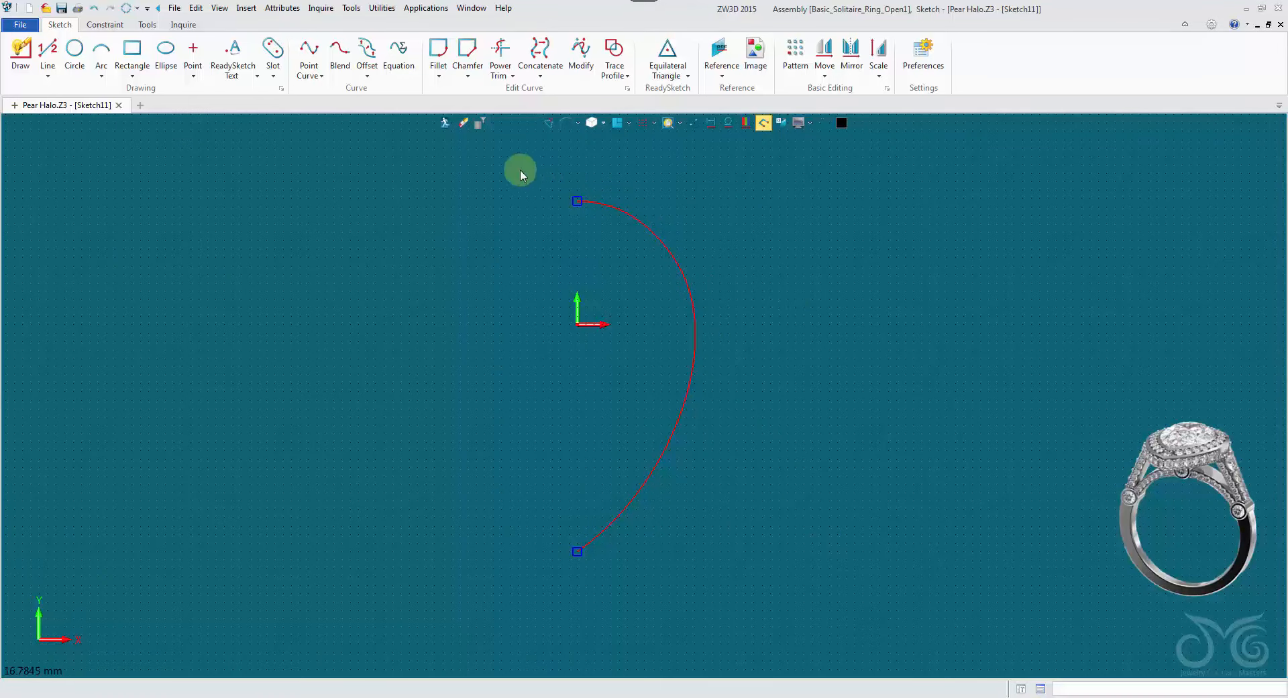
drag(521, 180, 791, 600)
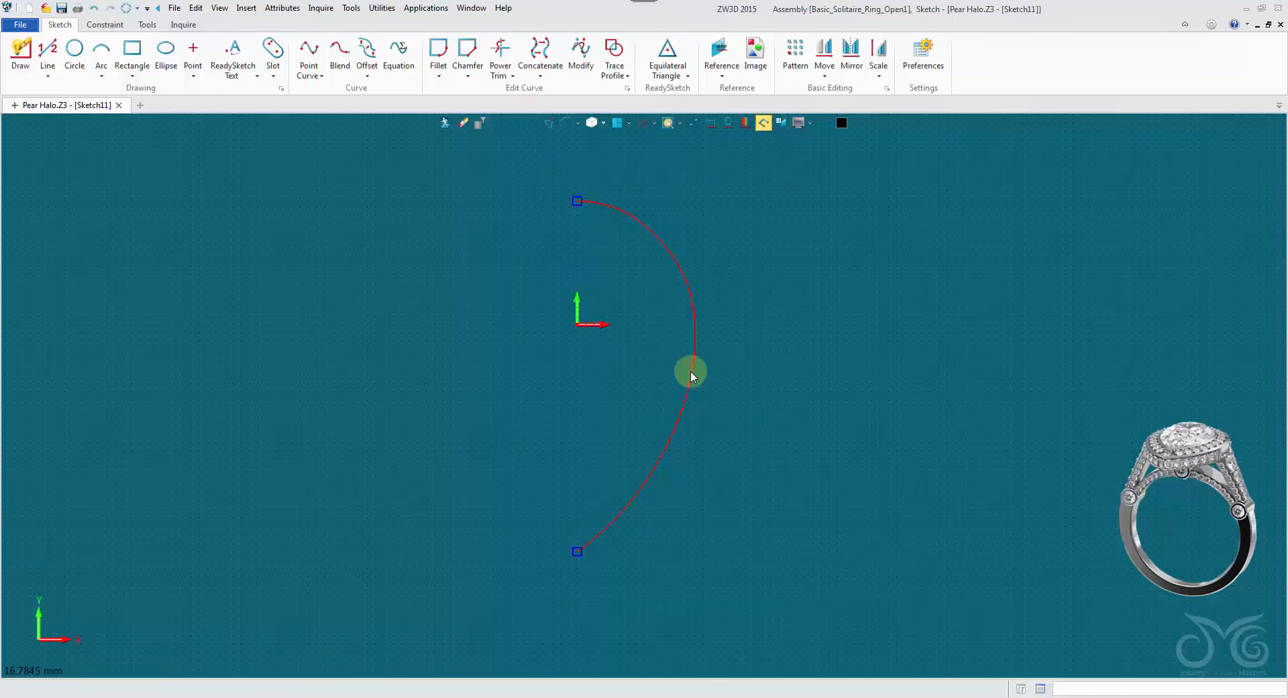
click(521, 123)
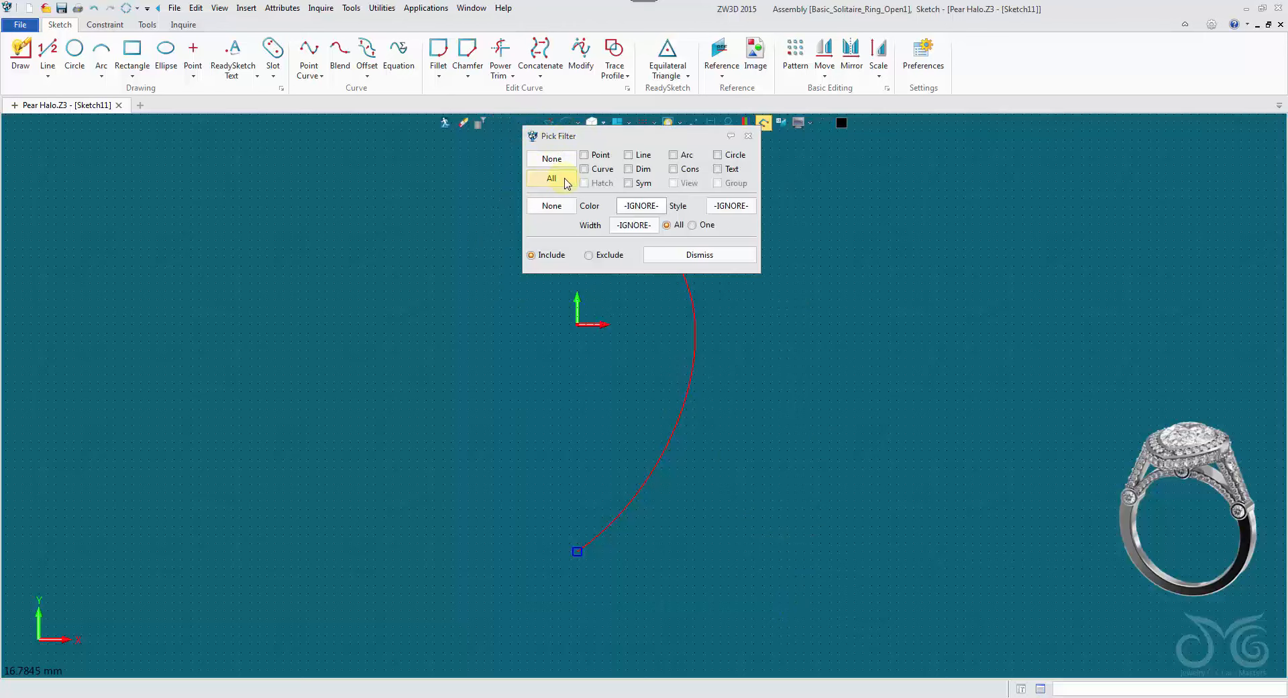
click(748, 137)
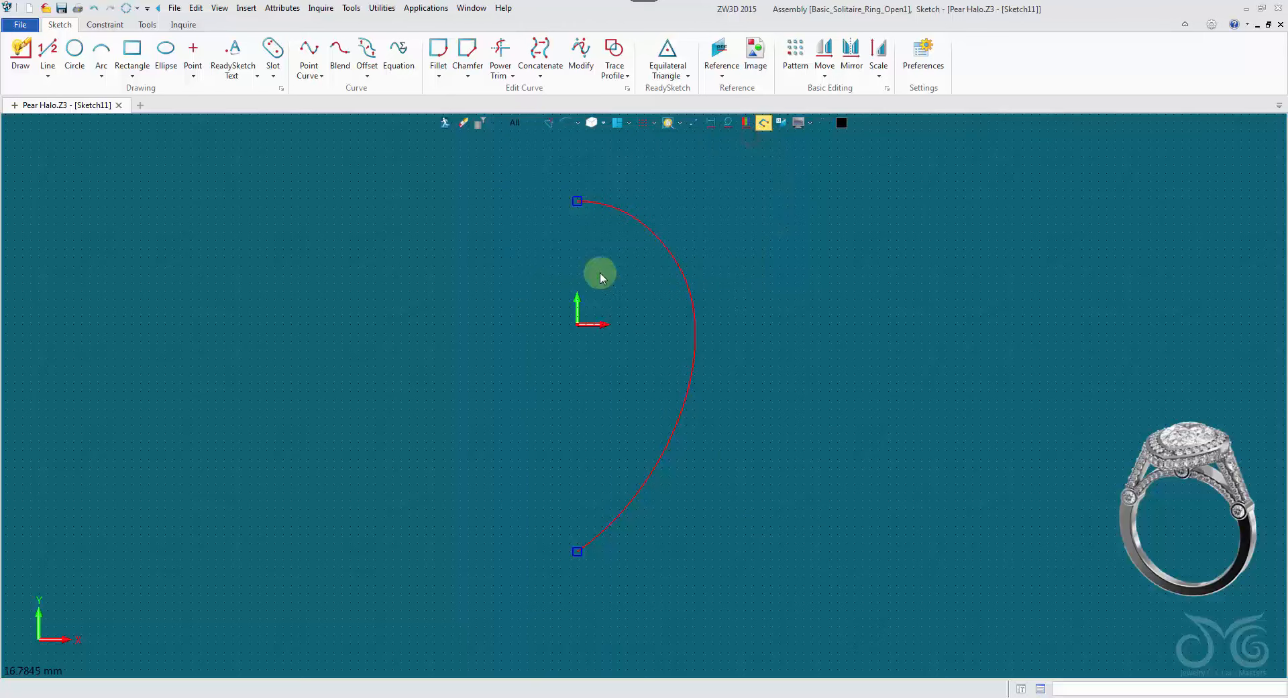
drag(485, 158, 826, 609)
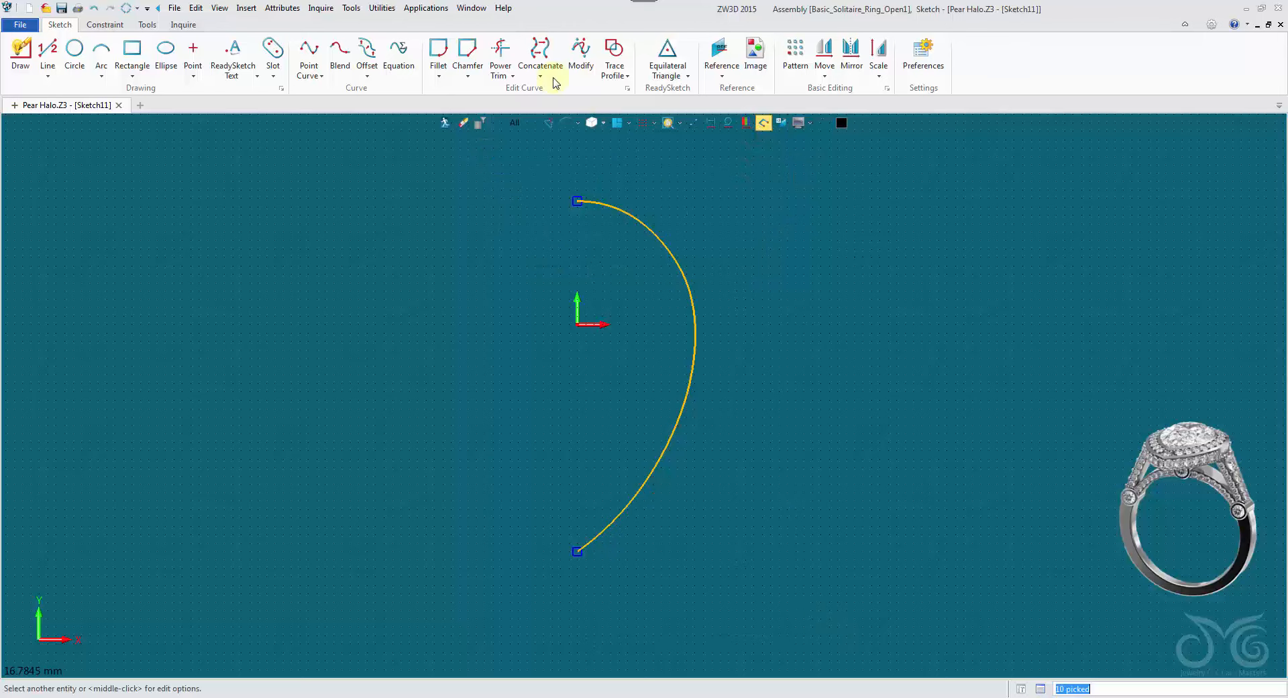
click(540, 49)
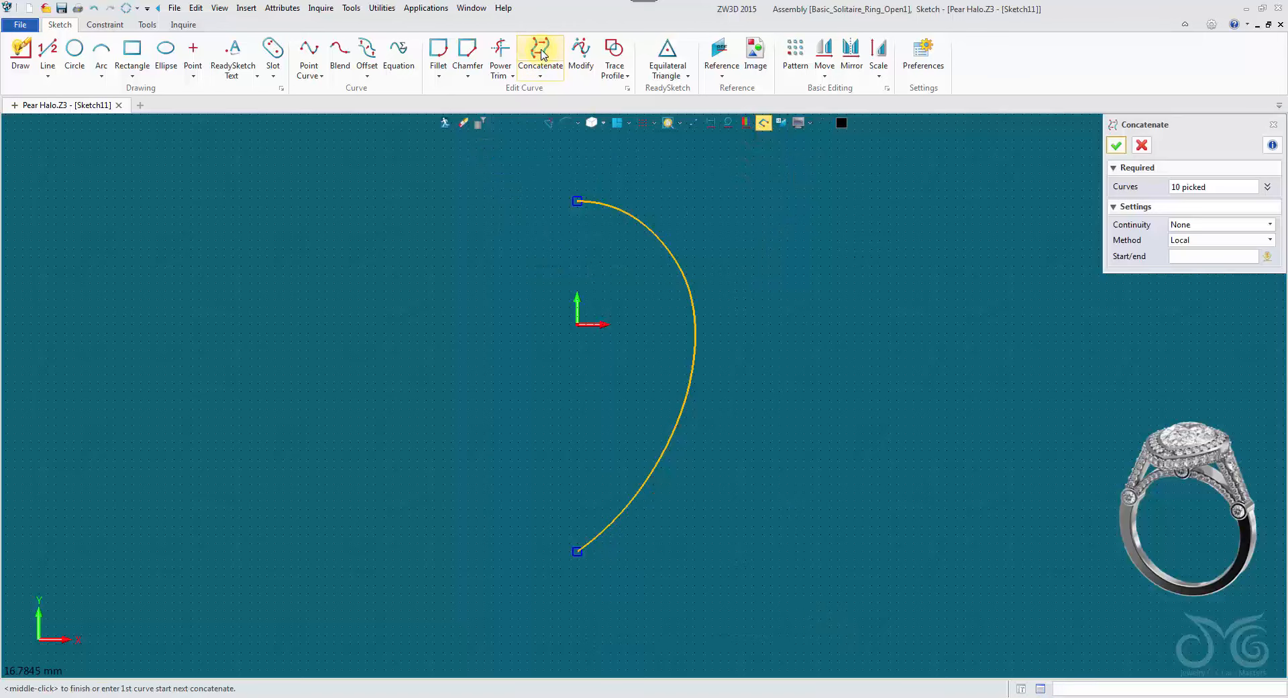
click(1117, 145)
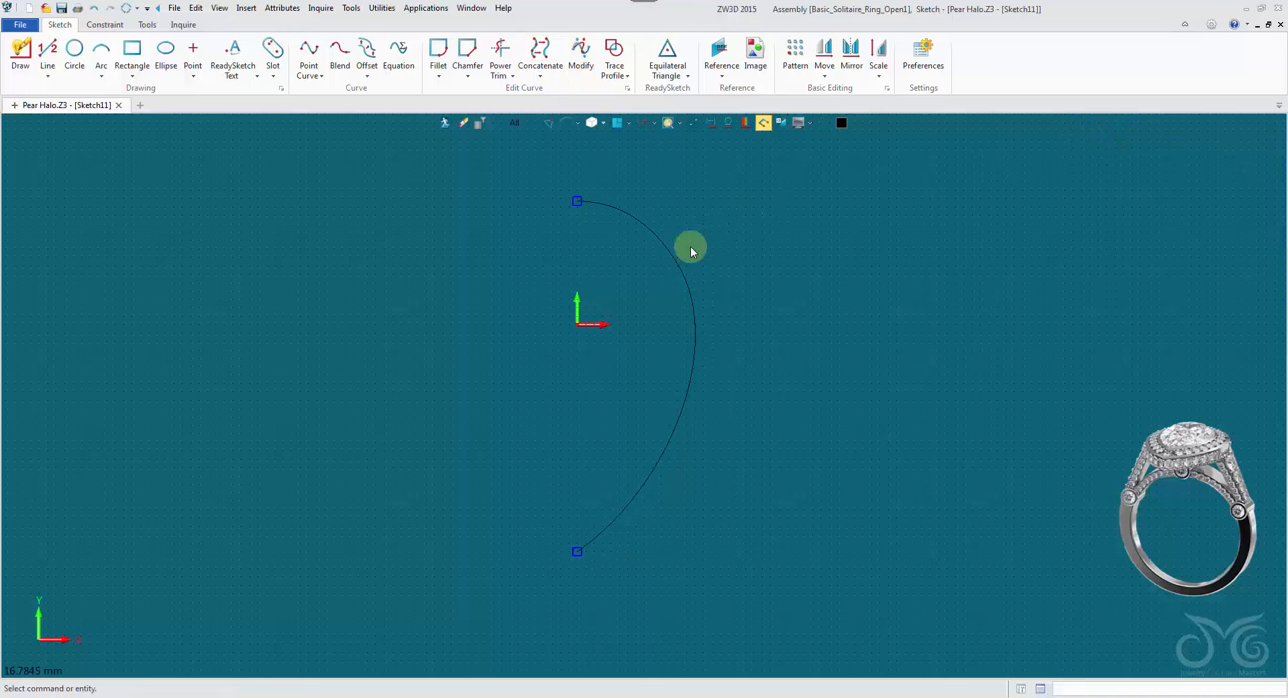
Step: Reduce the data of the concatenated half-pear curve at the preset tolerance
scroll(698, 288, up, 4)
click(706, 310)
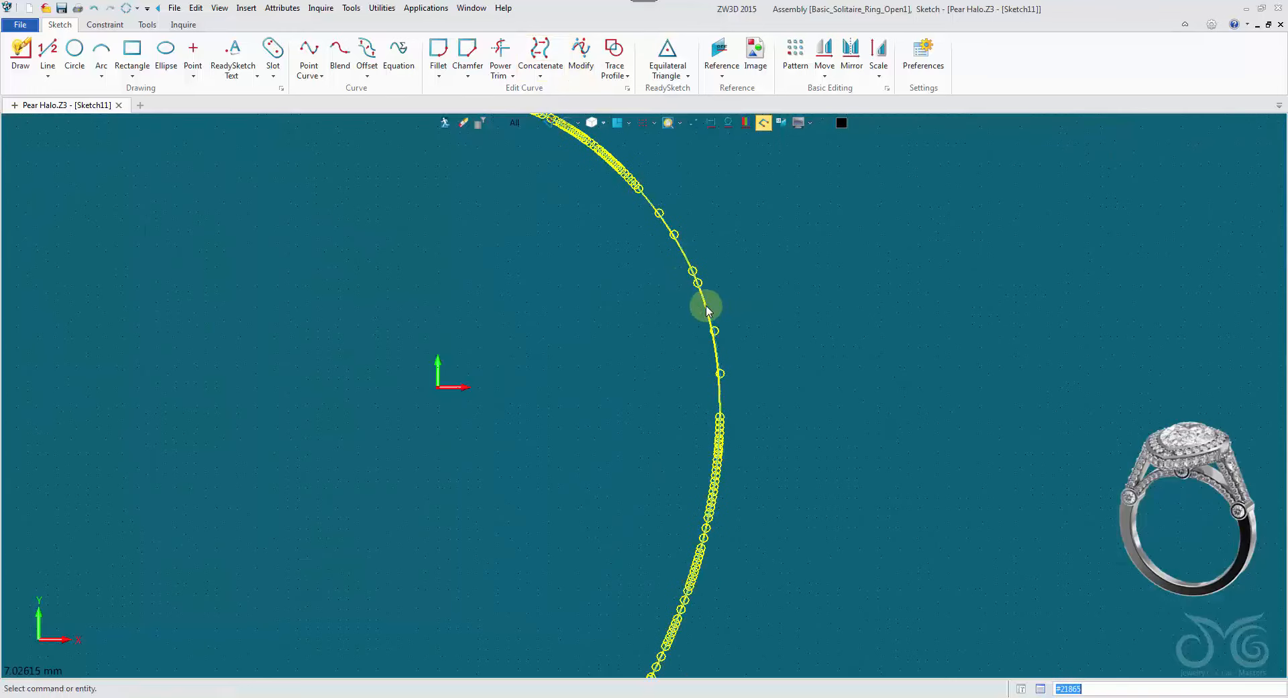
right_click(682, 256)
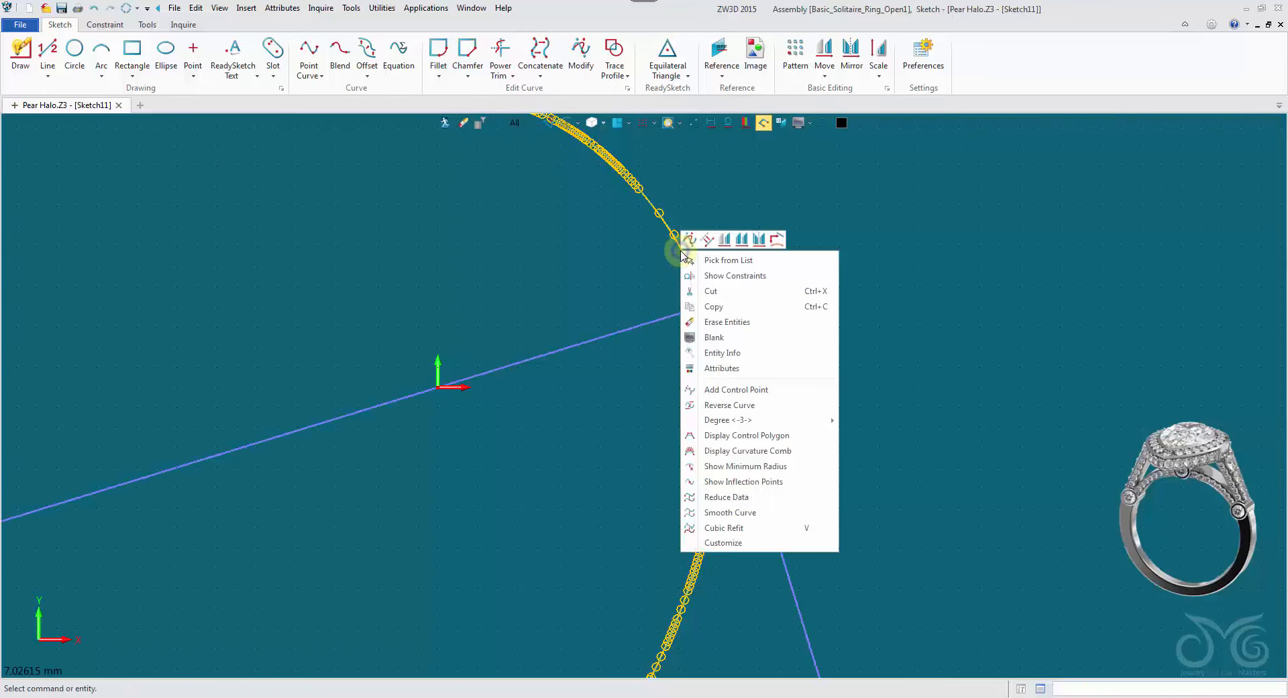
click(795, 504)
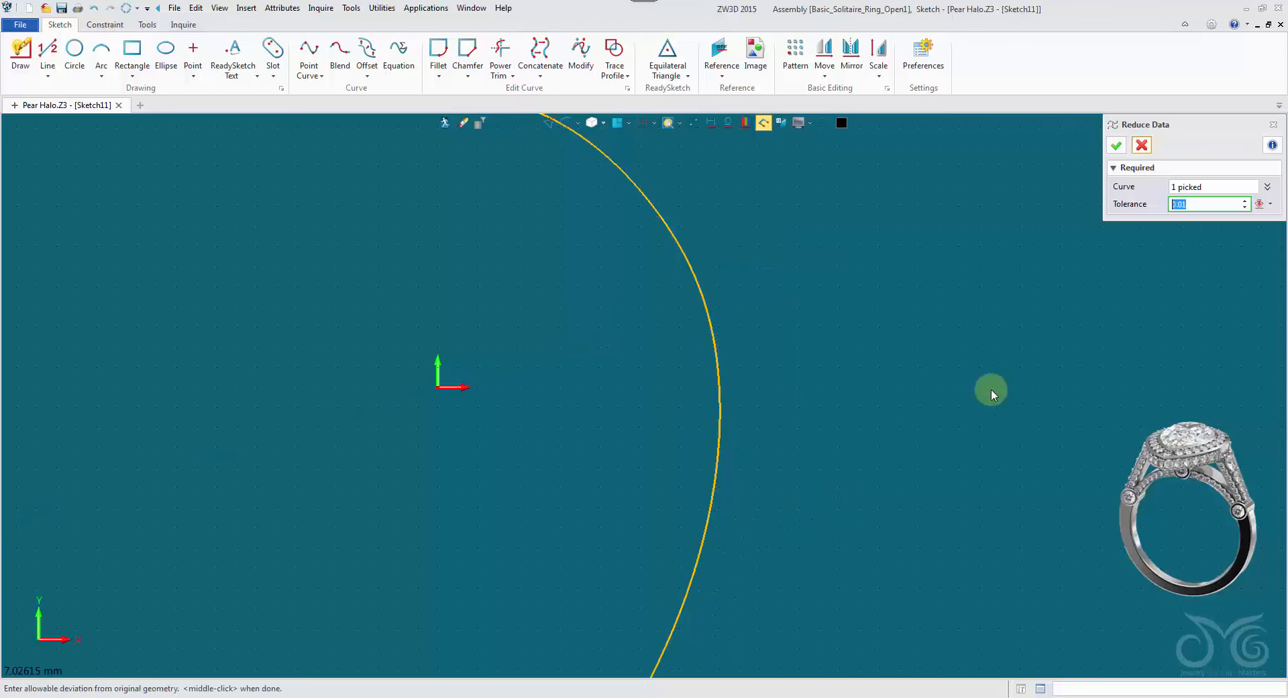
click(1105, 149)
scroll(1105, 149, down, 4)
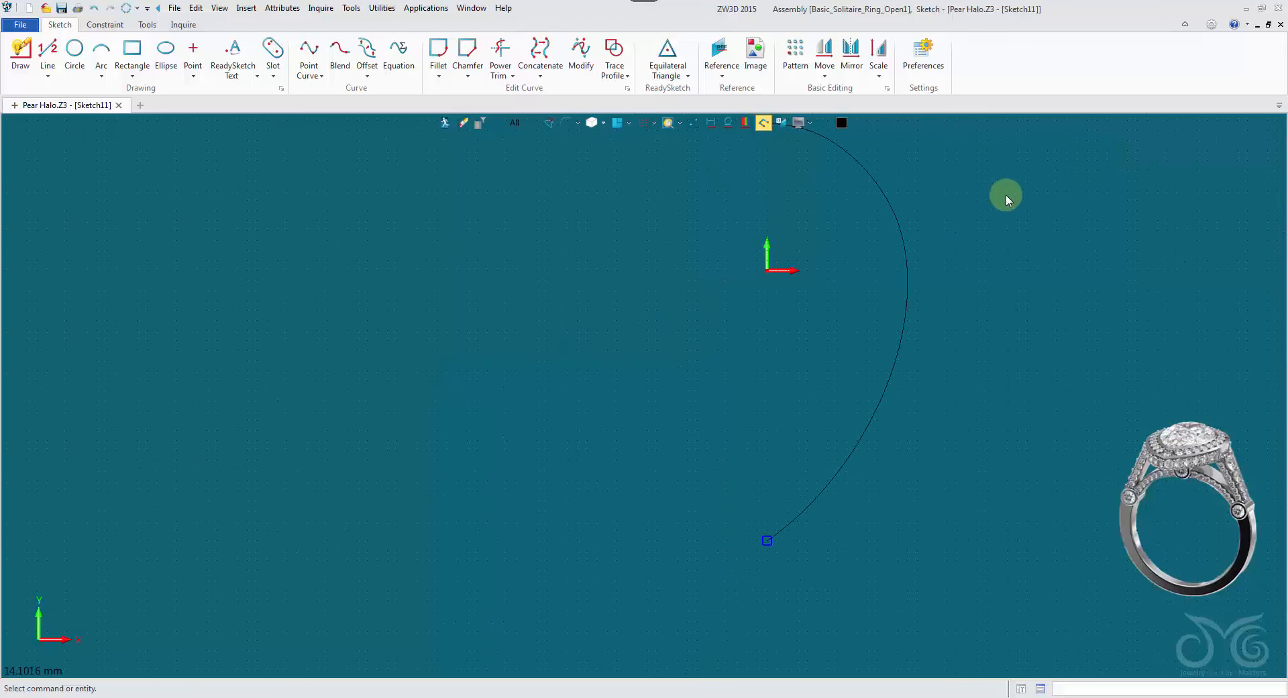
click(906, 238)
click(1103, 180)
middle_drag(1106, 180, 1024, 220)
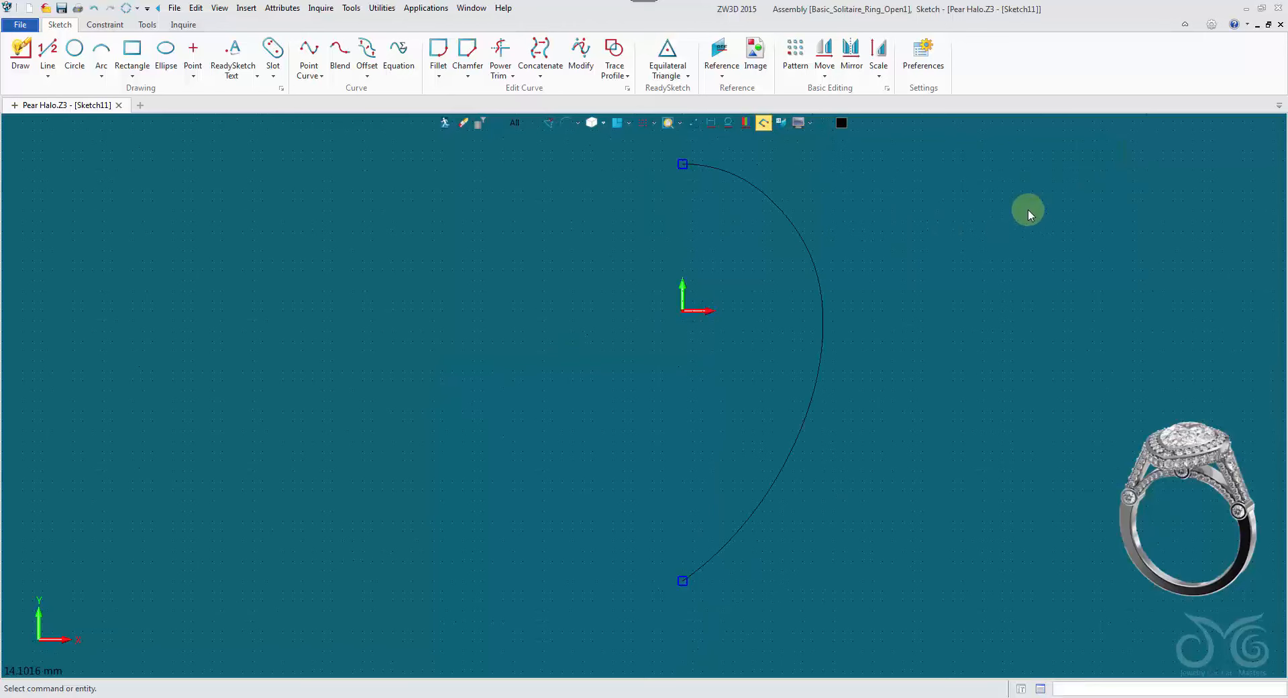
Step: Compare the reduced curve with the gem's girdle outline and exit the sketch
click(690, 127)
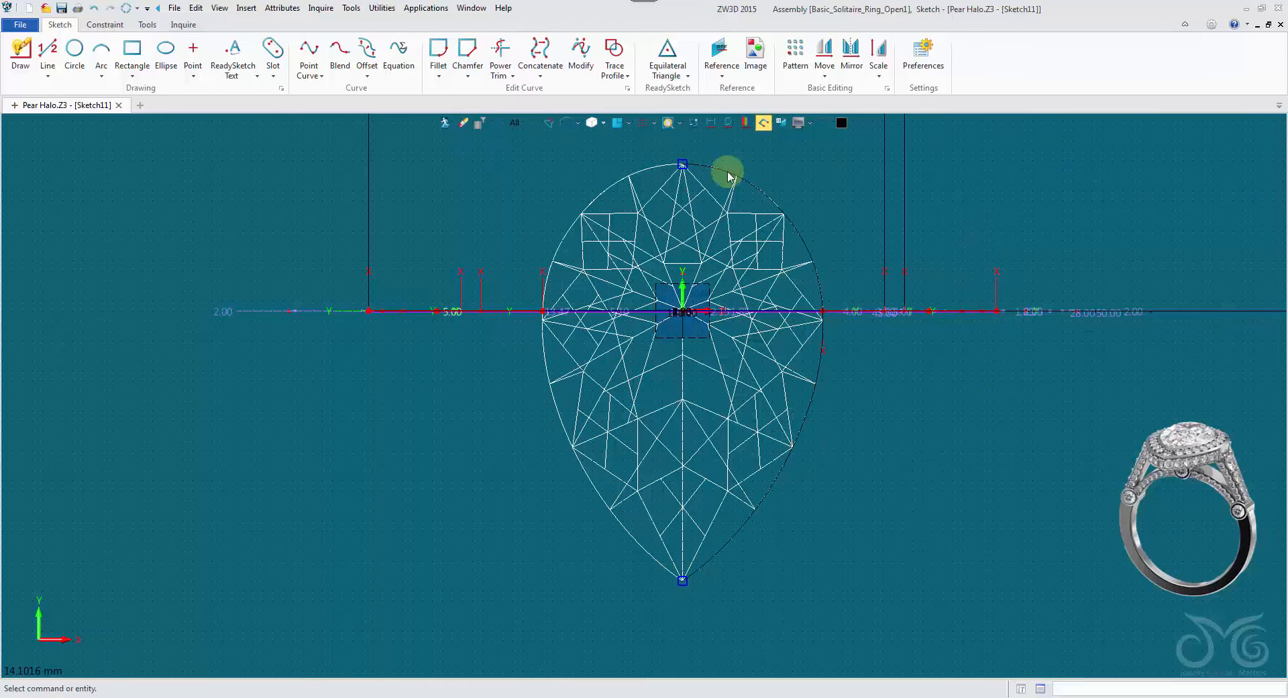
scroll(734, 163, up, 2)
click(693, 124)
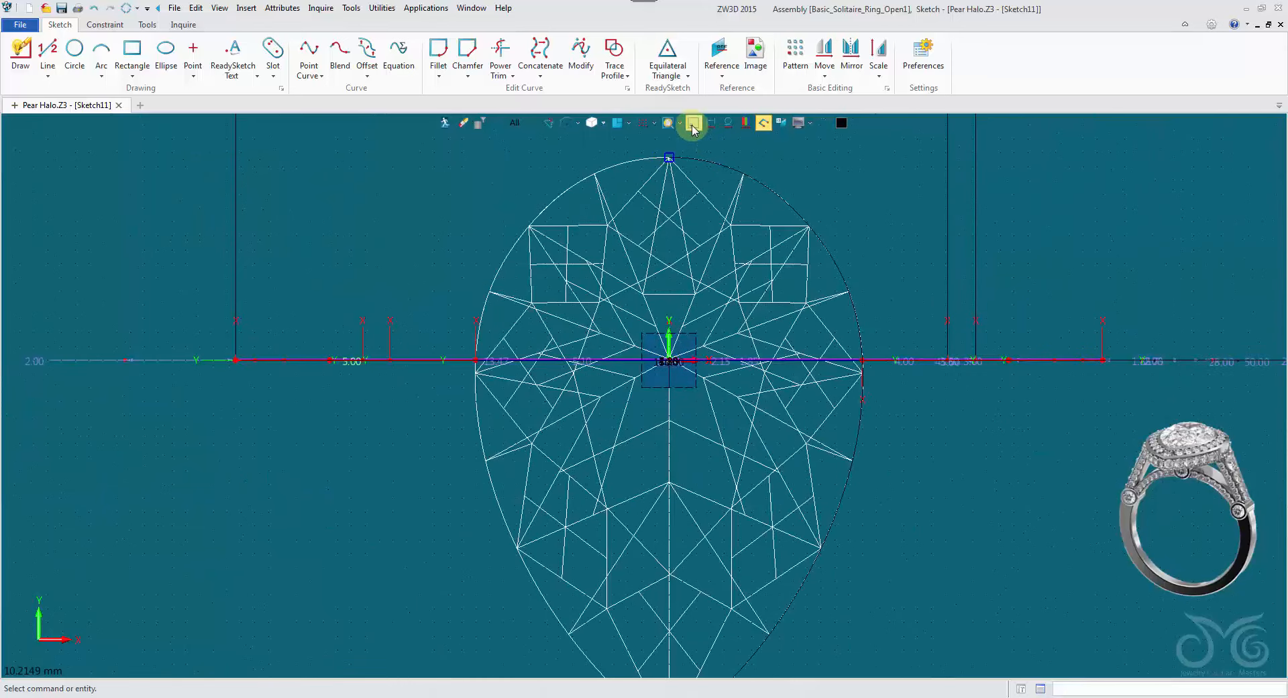
click(443, 125)
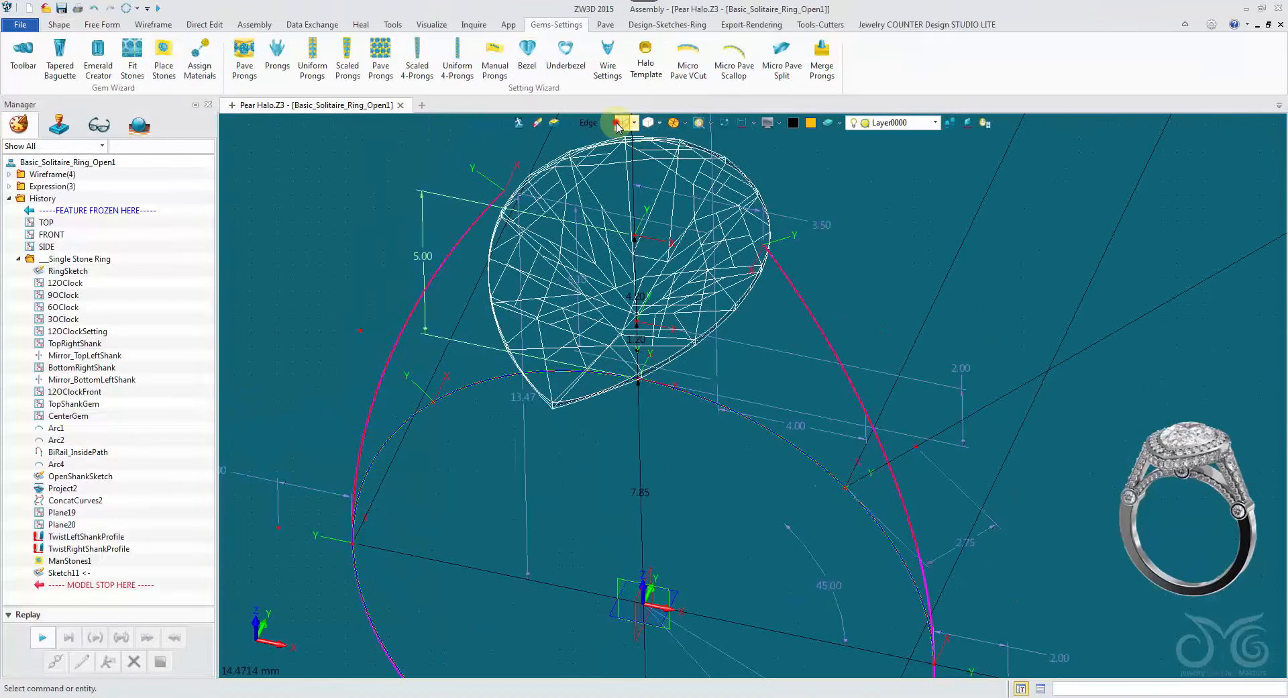
Step: Display the model shaded and hide the ring template's dimensions
click(618, 123)
click(741, 123)
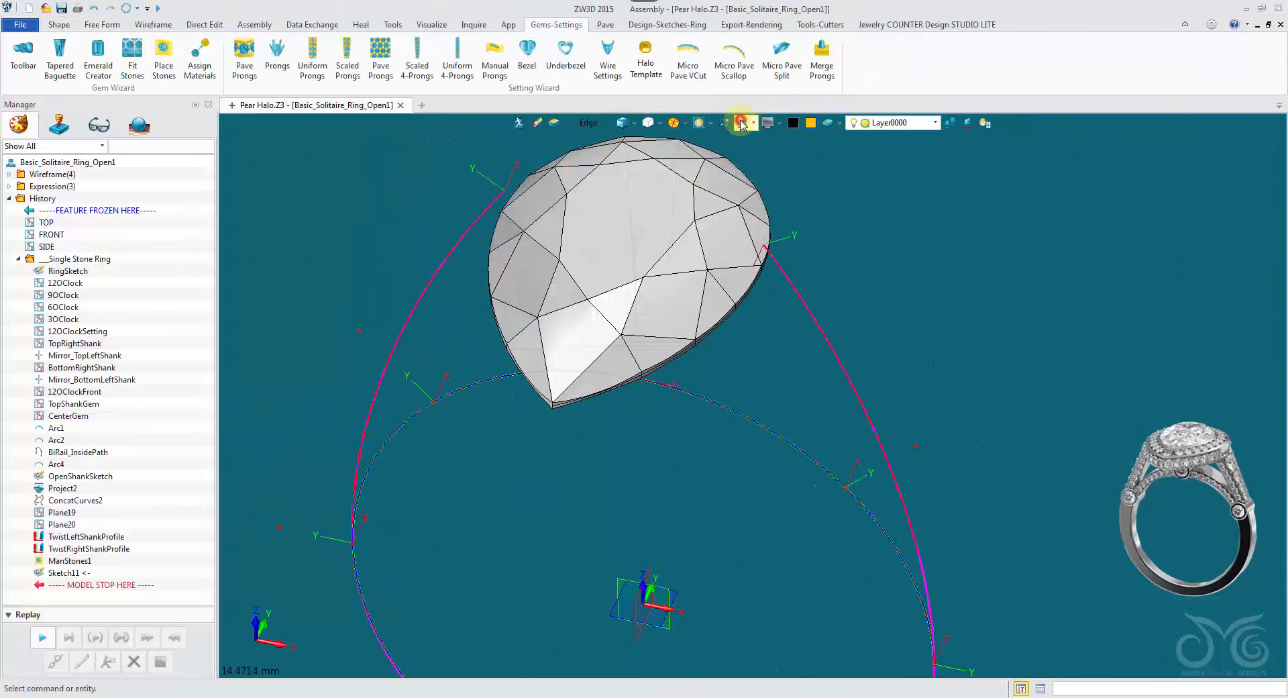
scroll(856, 236, down, 2)
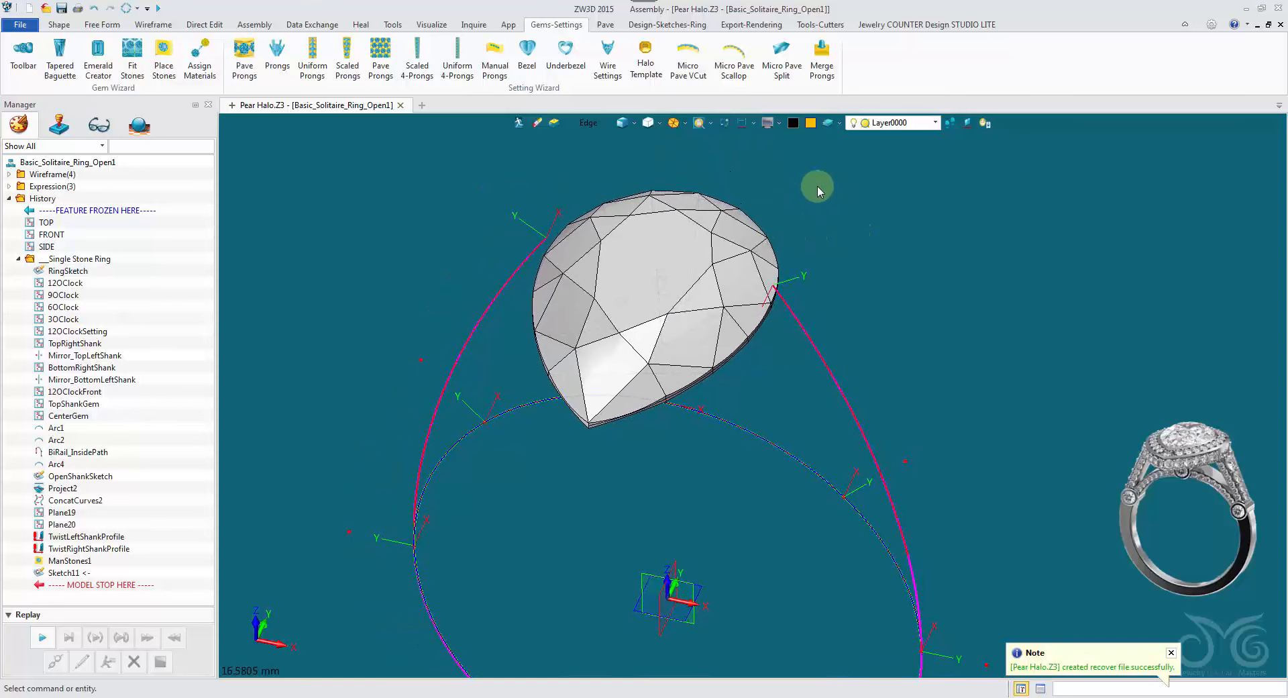
Step: Hide the Center Stone layer so that only the wireframe and datums are displayed
right_drag(817, 185, 891, 127)
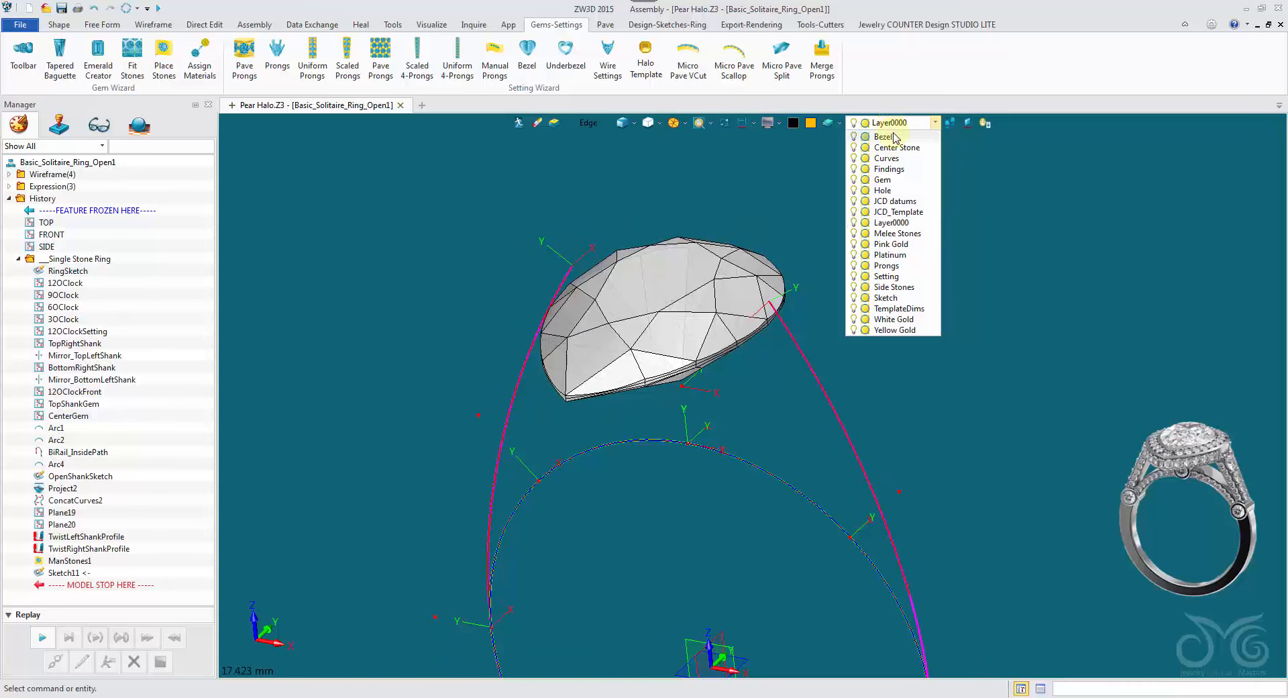
click(853, 147)
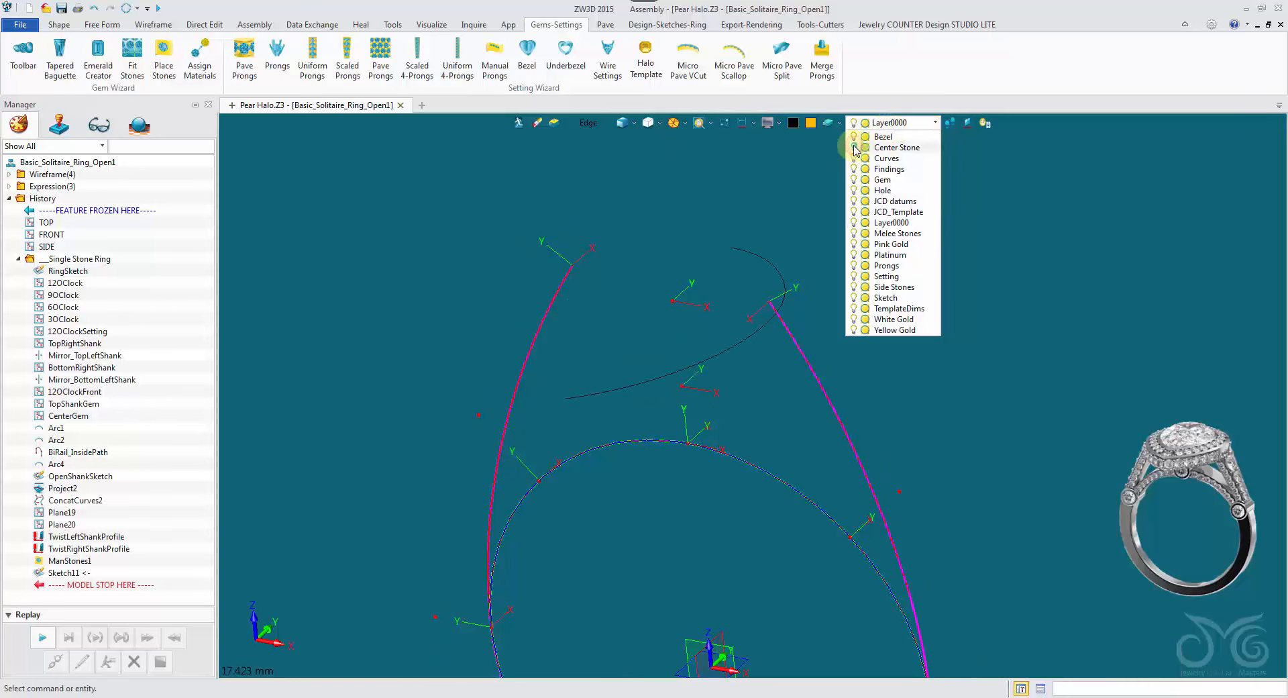
right_drag(796, 147, 742, 163)
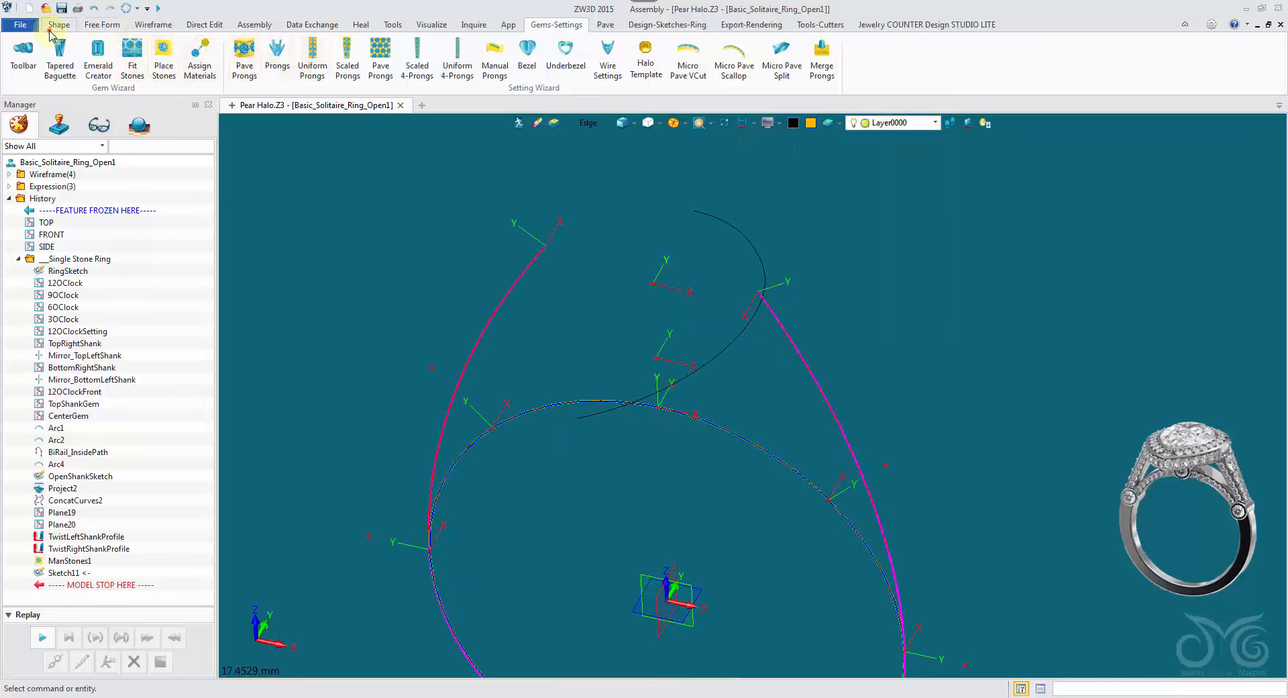
Step: Project the half-pear sketch onto the CenterGem datum with Project to Face, trimmed to face boundaries and without keeping the original curves
click(53, 27)
click(153, 25)
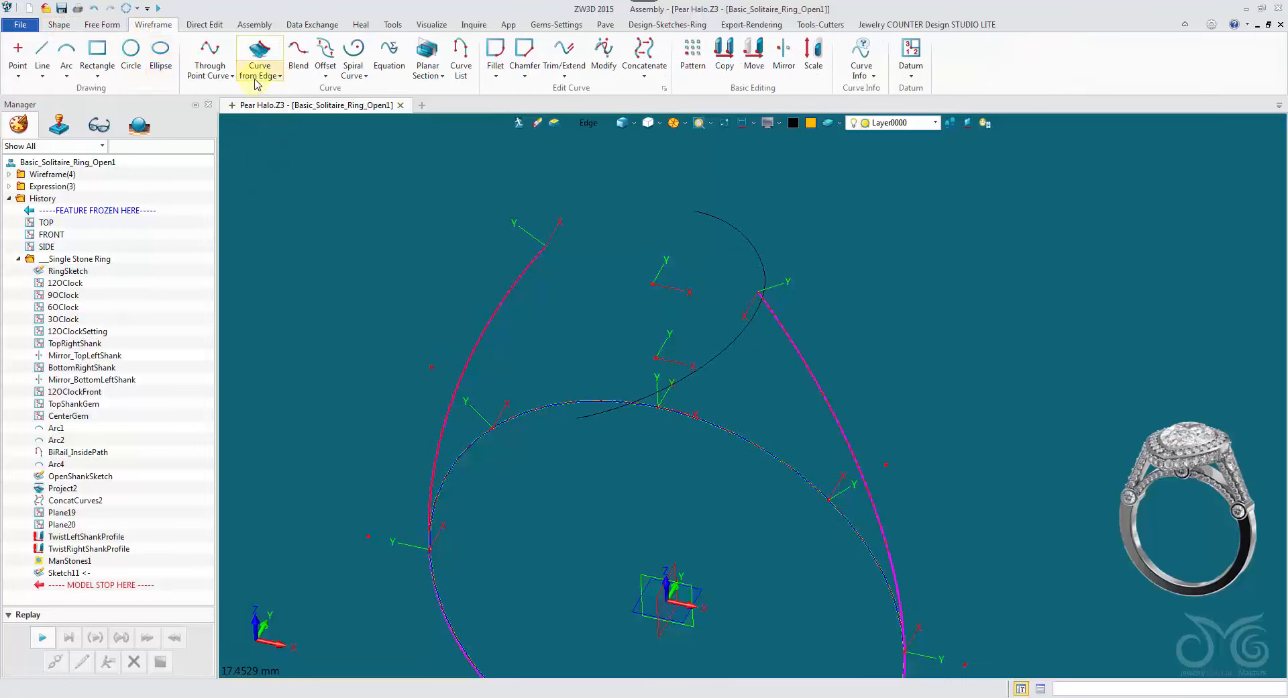
click(256, 81)
click(269, 112)
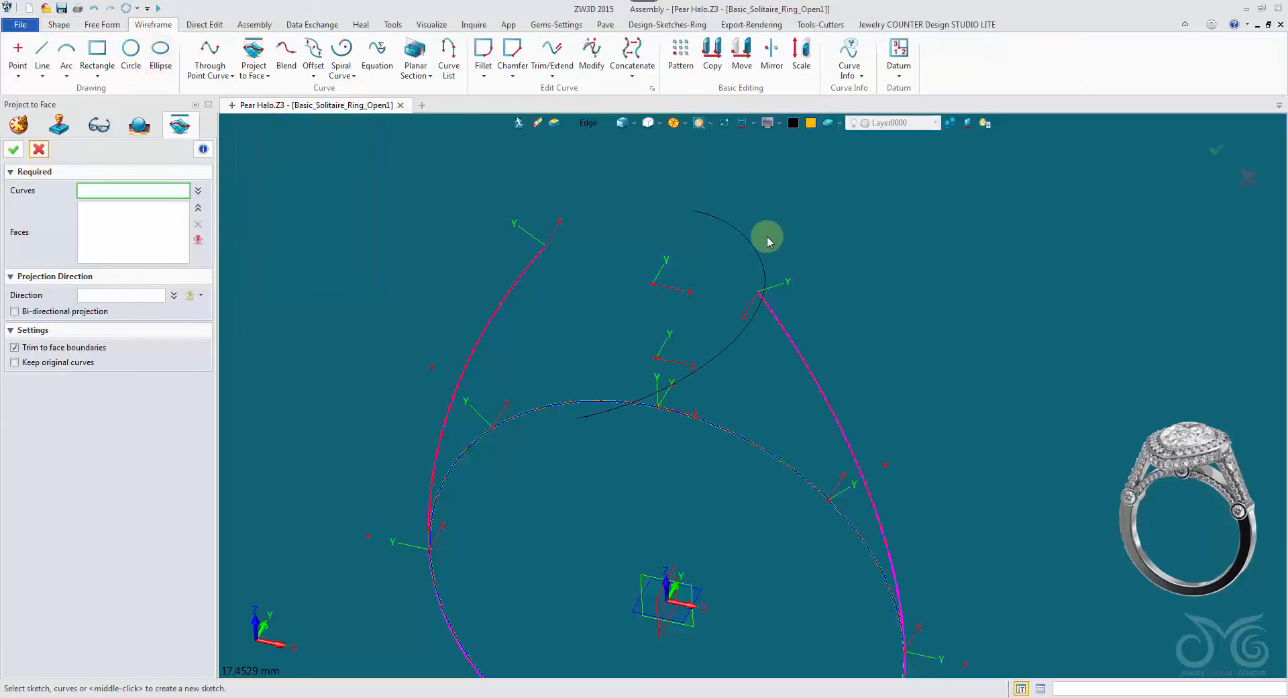
click(588, 122)
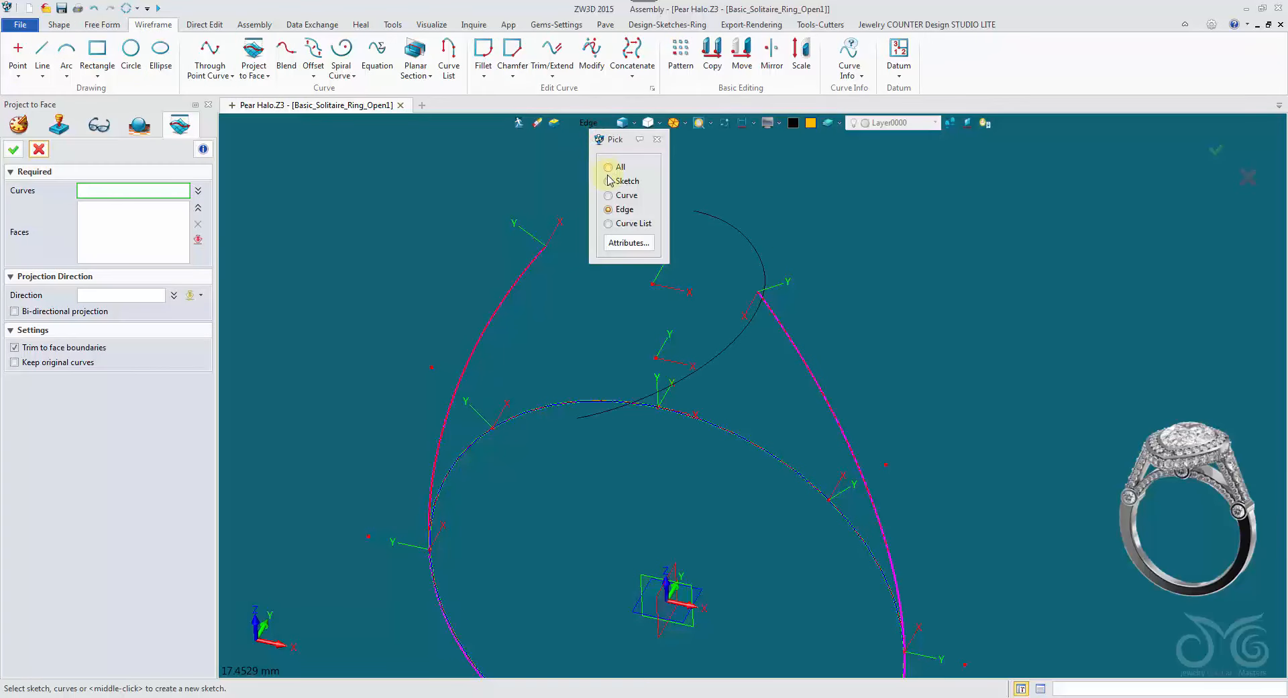
click(607, 179)
click(701, 213)
middle_click(606, 207)
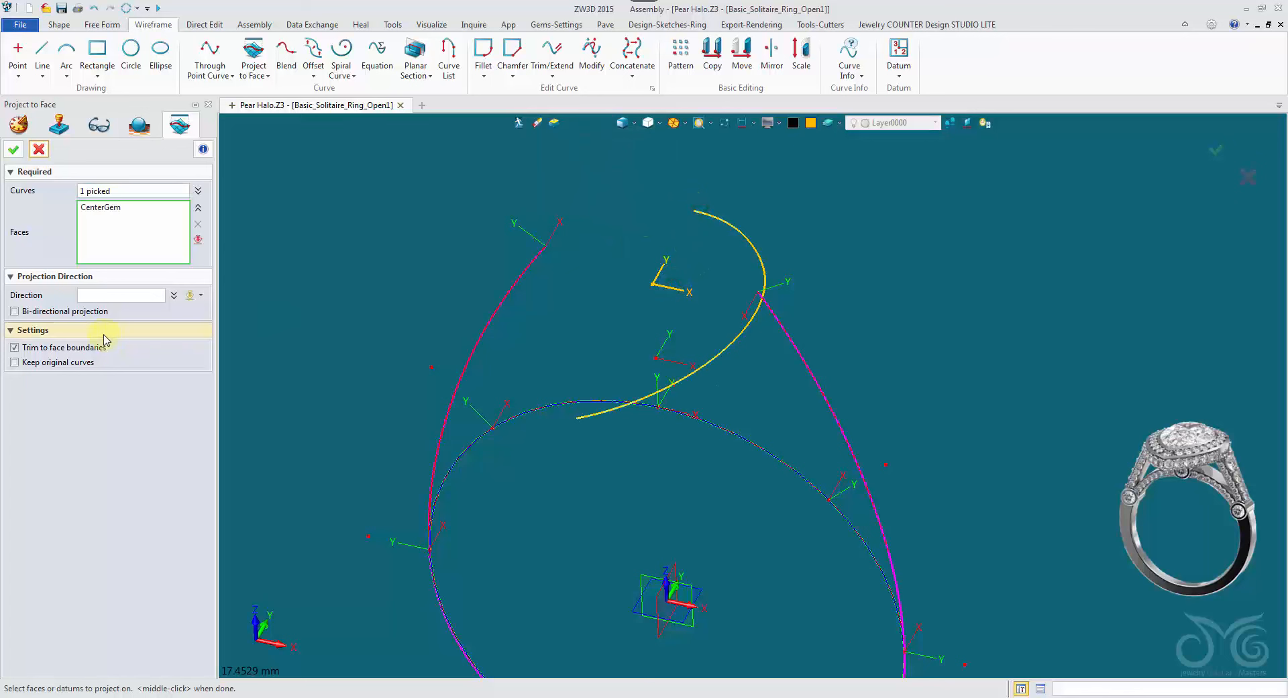
click(13, 150)
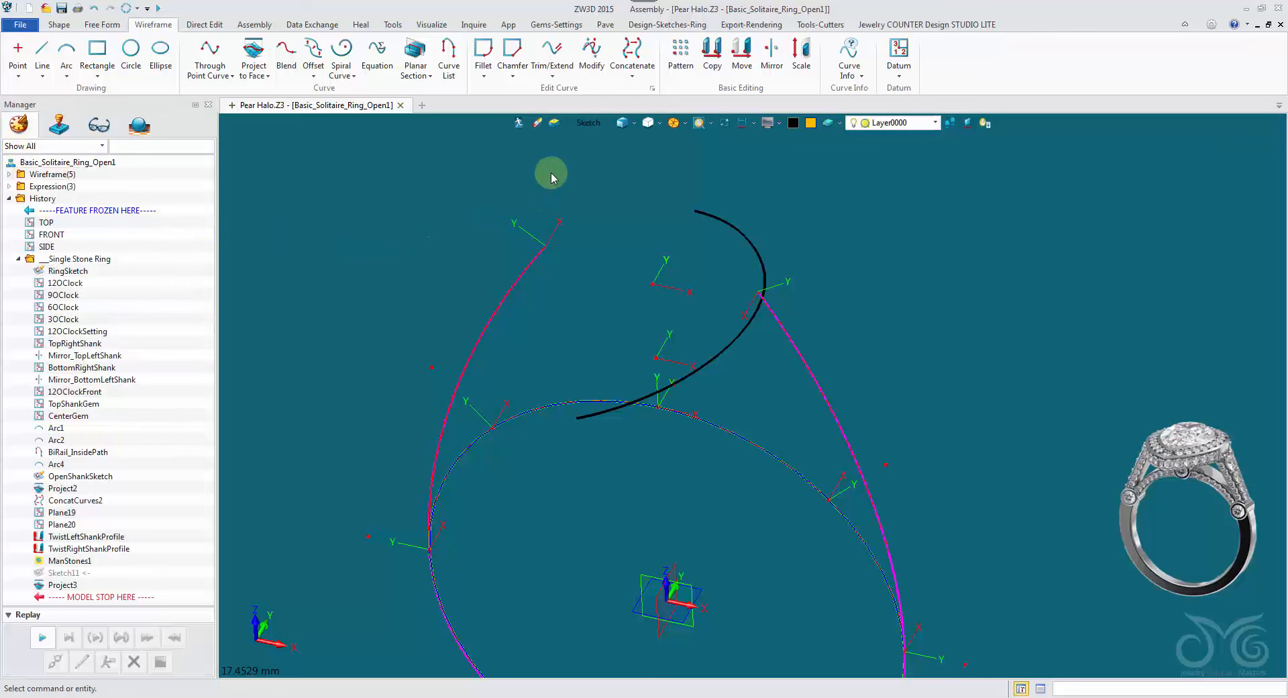
Step: Extend both ends of the projected half-pear curve linearly by about 4.12 mm
click(558, 61)
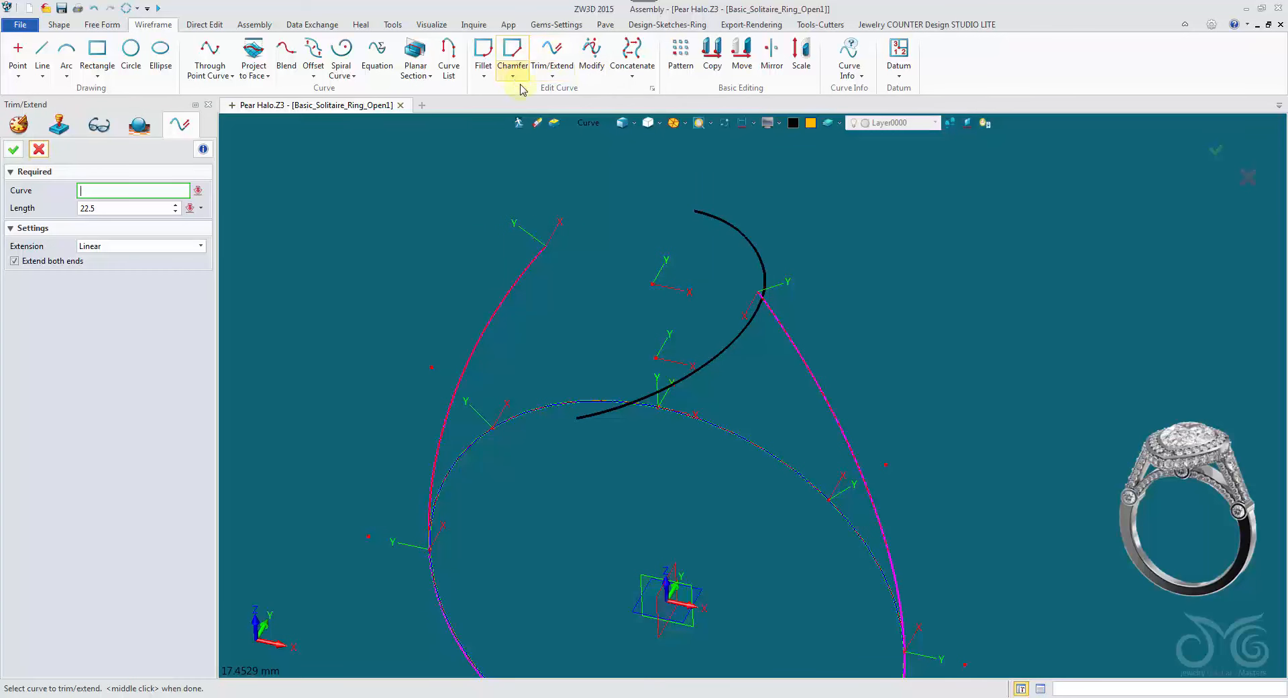
click(703, 212)
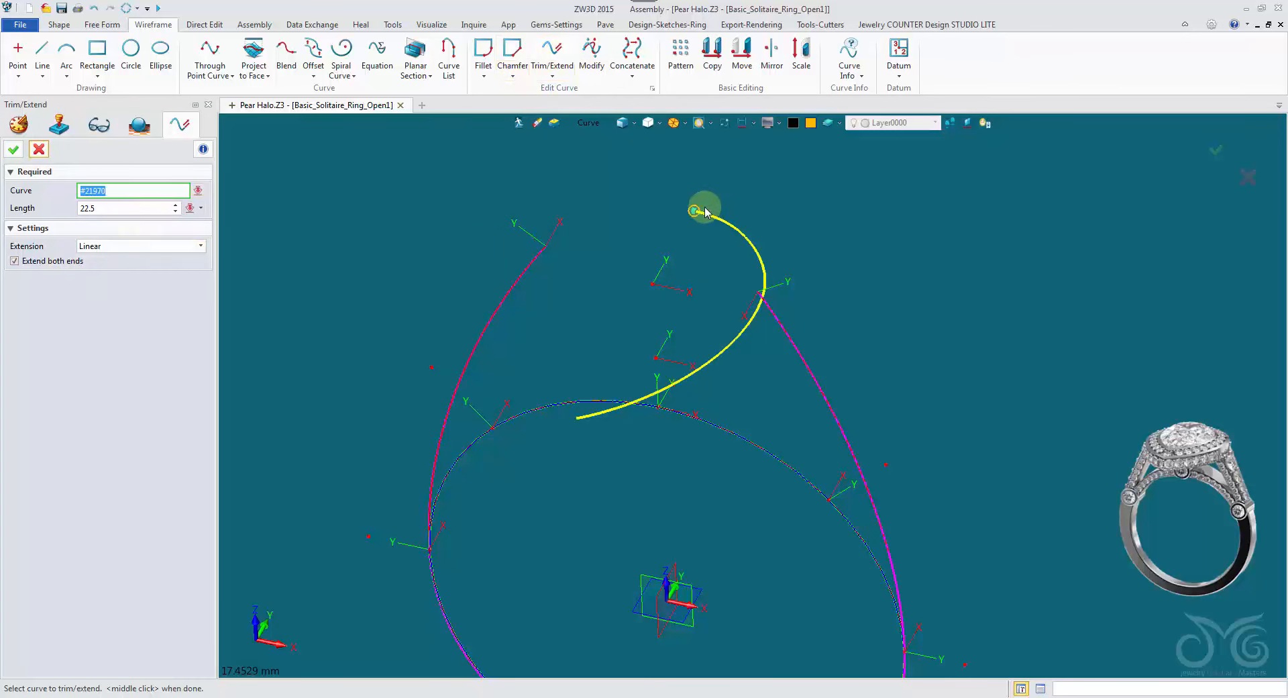
click(569, 188)
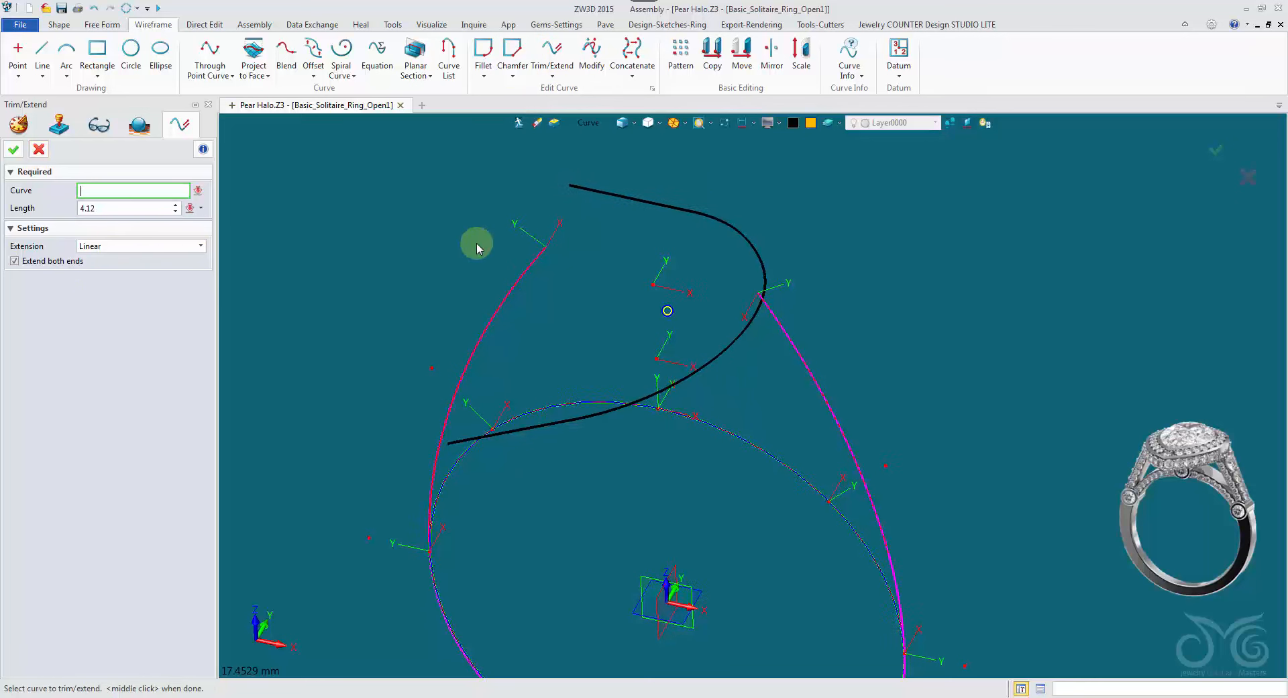
mouse_move(477, 244)
right_down()
mouse_move(460, 249)
mouse_move(462, 226)
right_up()
click(37, 151)
Step: Start a new datum on the extended half-pear curve near its rounded tip, restricting the selection to curves
scroll(604, 239, up, 1)
right_drag(604, 239, 751, 211)
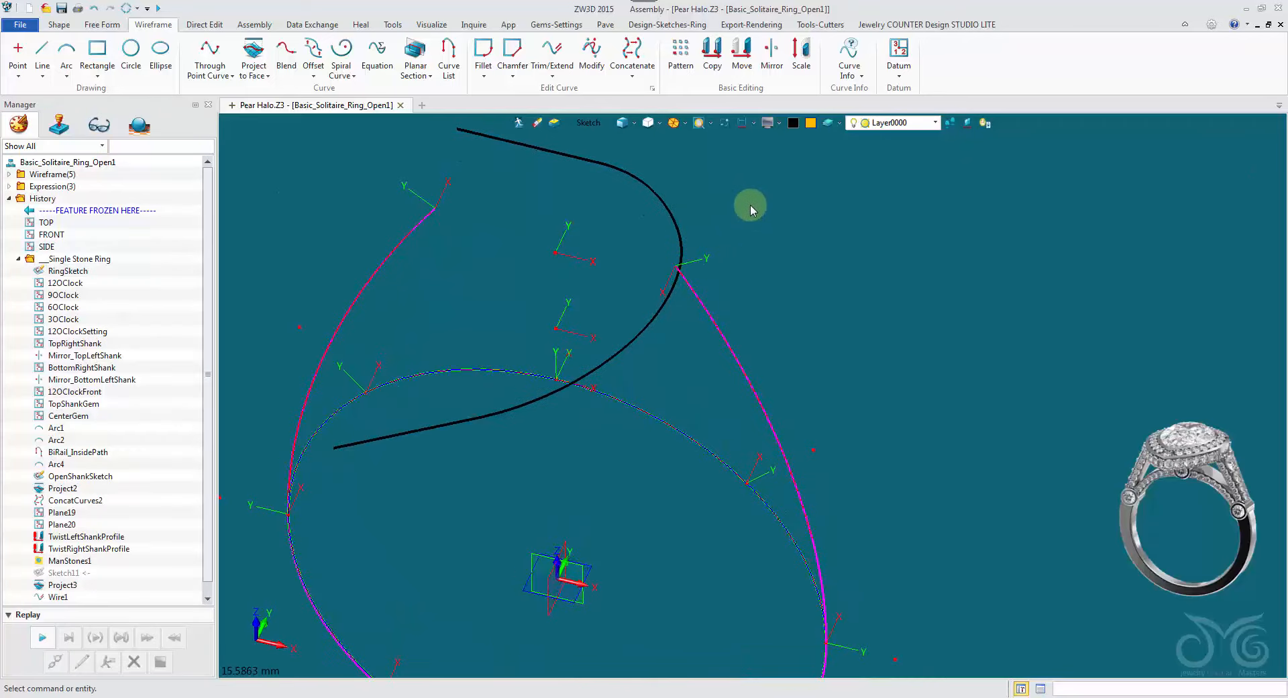
right_click(761, 208)
click(835, 264)
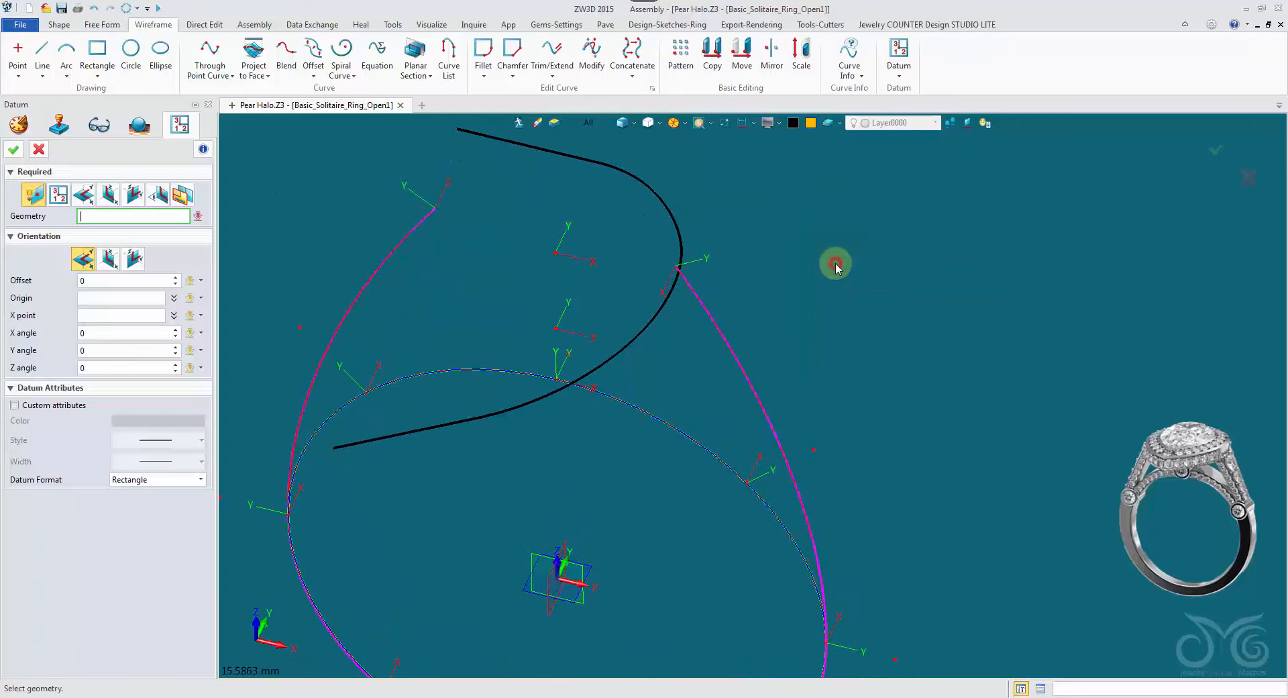
right_drag(832, 269, 758, 279)
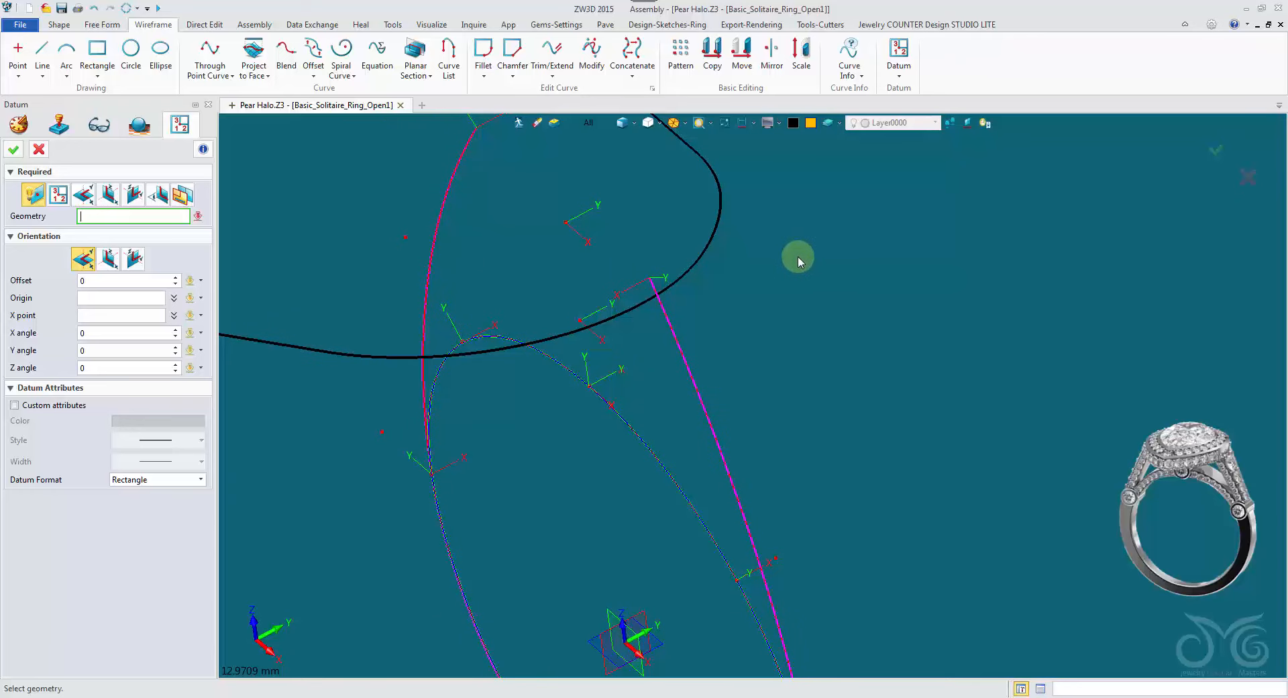
click(589, 124)
click(618, 193)
click(616, 313)
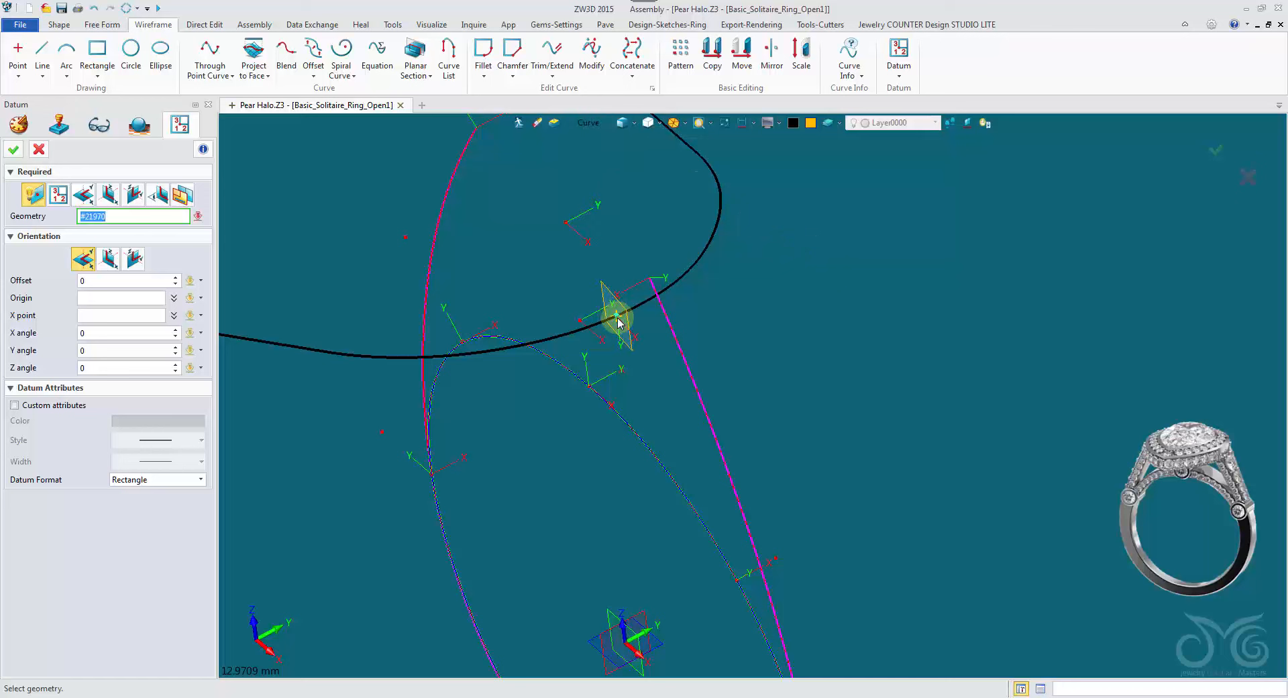
Step: Place the datum's origin at the curve-surface intersection of the half-pear curve and the vertical front reference plane
click(105, 295)
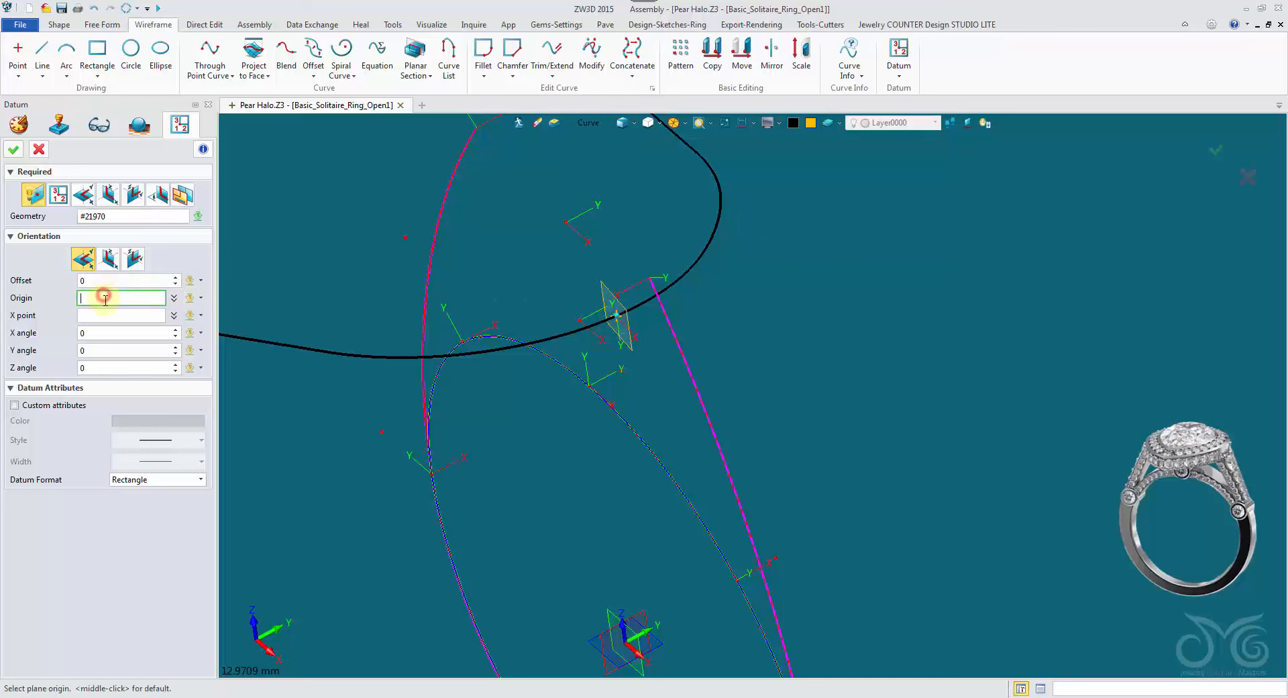
right_click(768, 310)
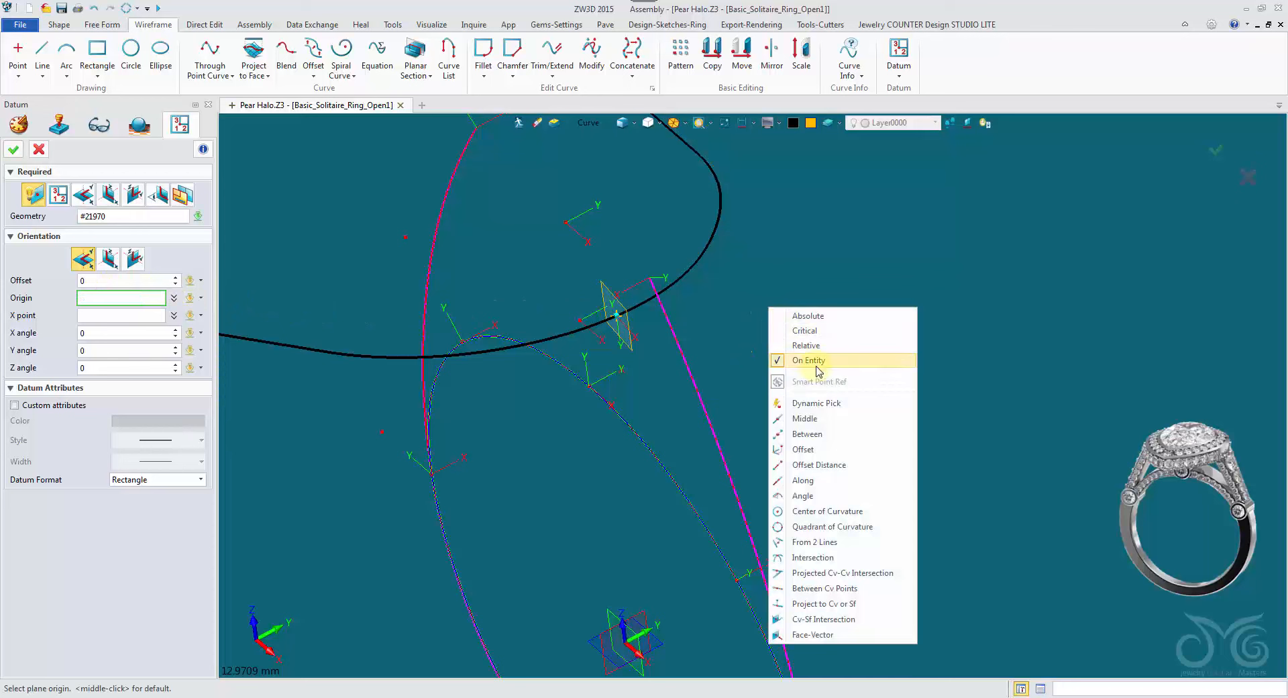
click(876, 620)
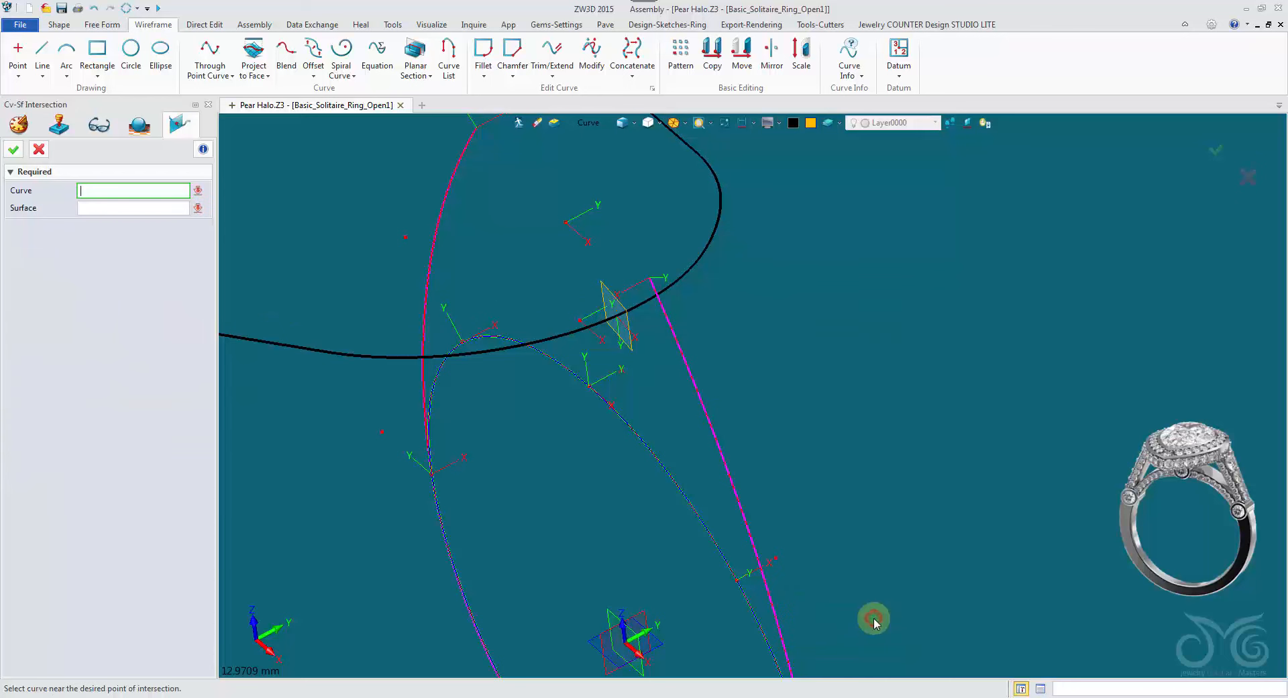
click(692, 275)
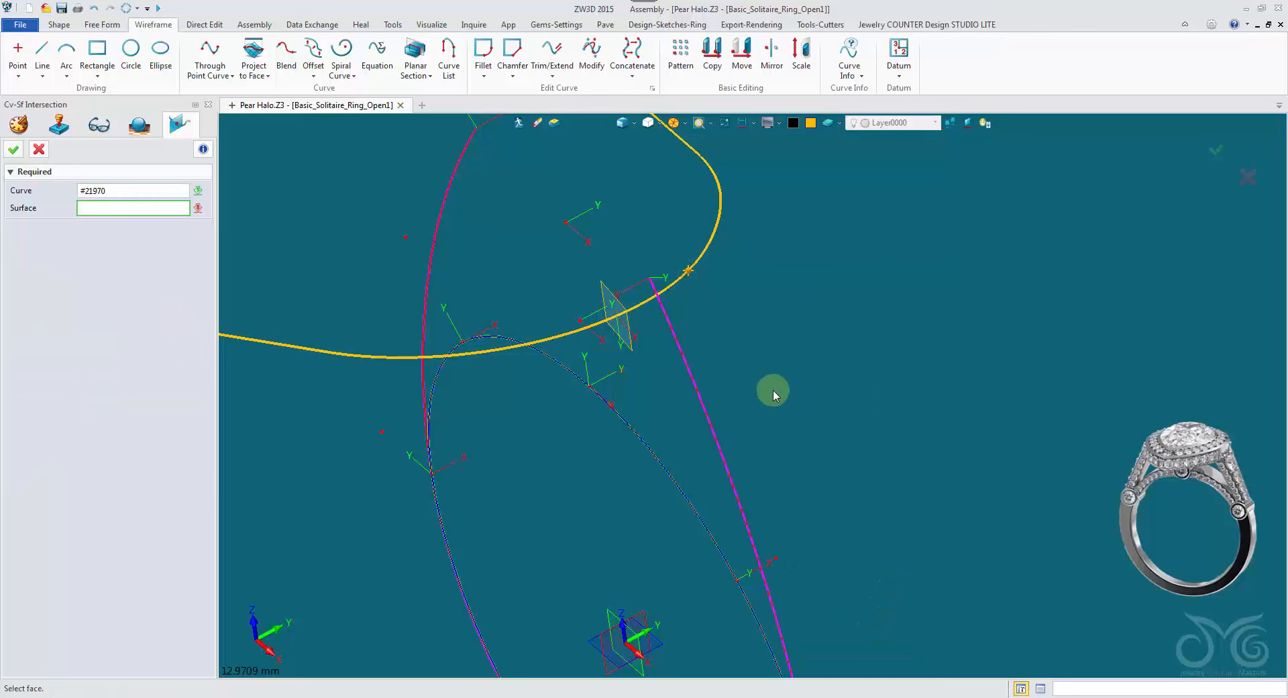
middle_drag(601, 550, 590, 434)
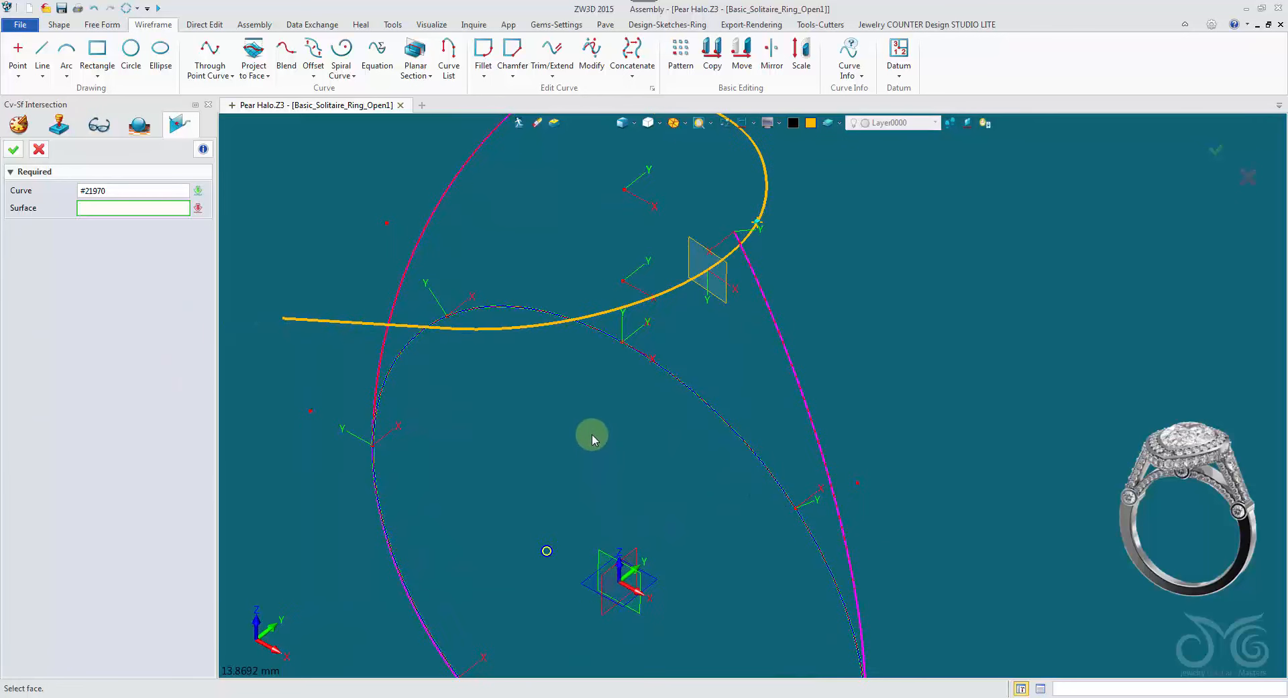
click(601, 555)
middle_click(600, 552)
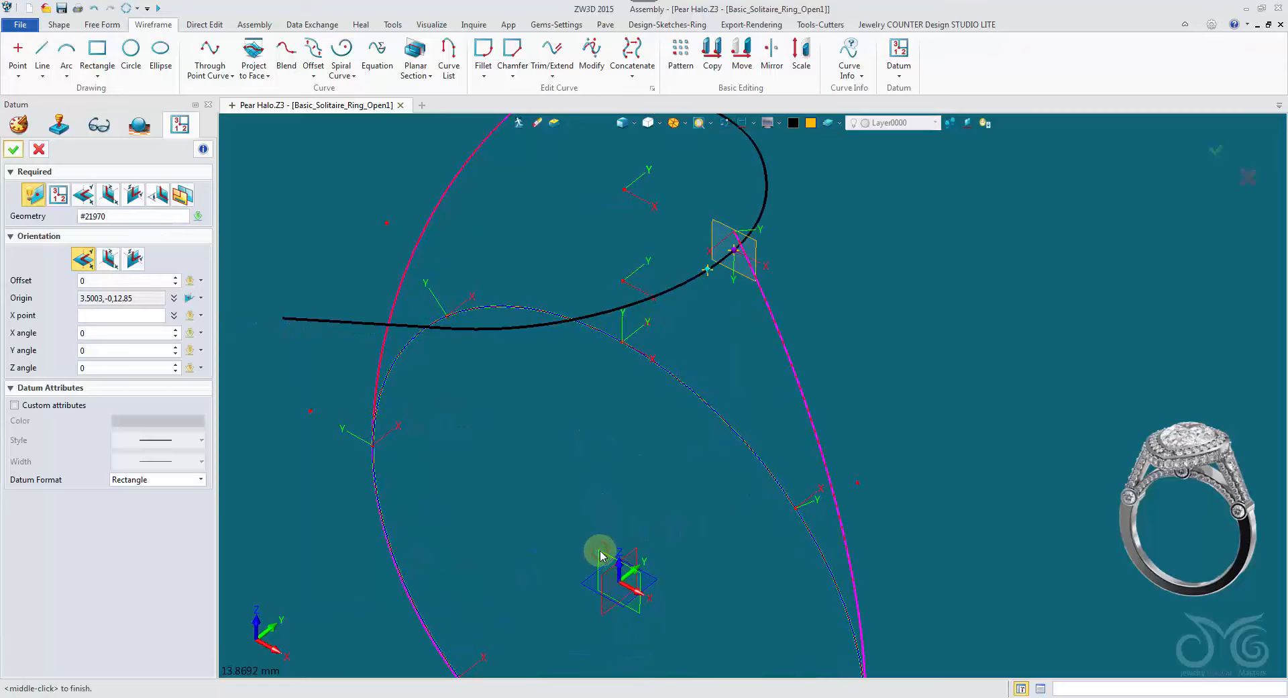
Step: Rotate the datum 180 degrees about X, set its datum format to X-Y axes, and create it
scroll(628, 352, up, 6)
middle_drag(589, 330, 499, 287)
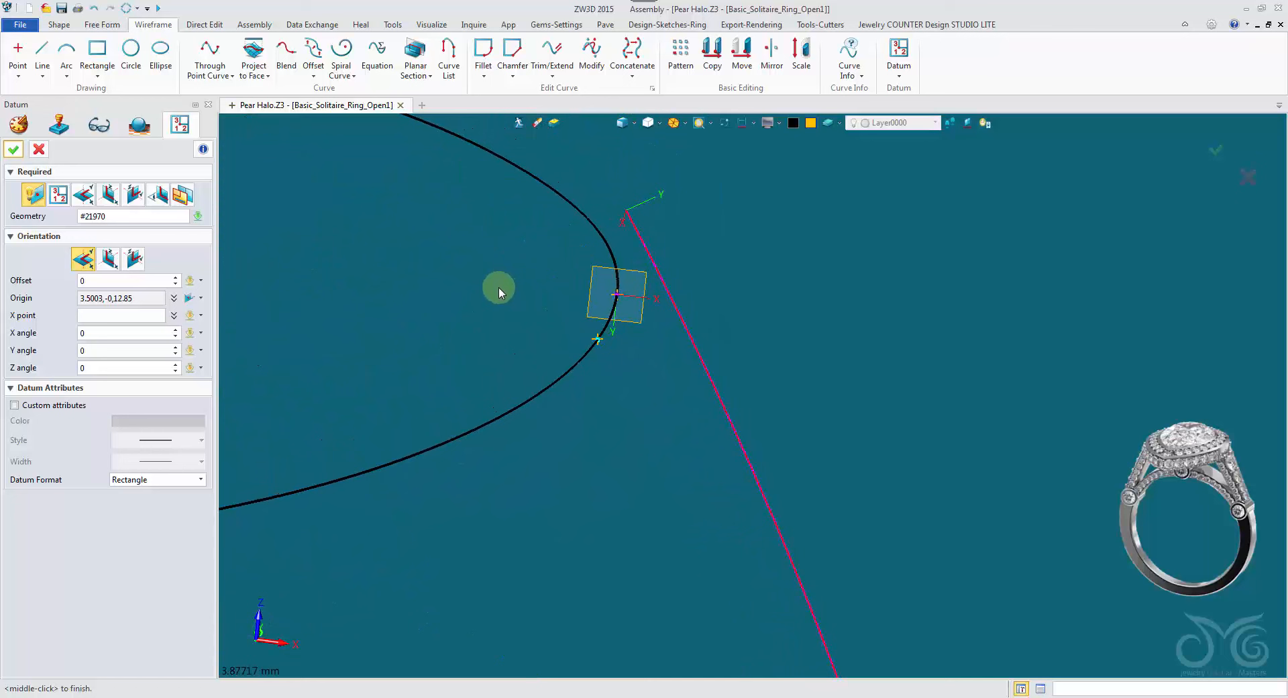
click(112, 334)
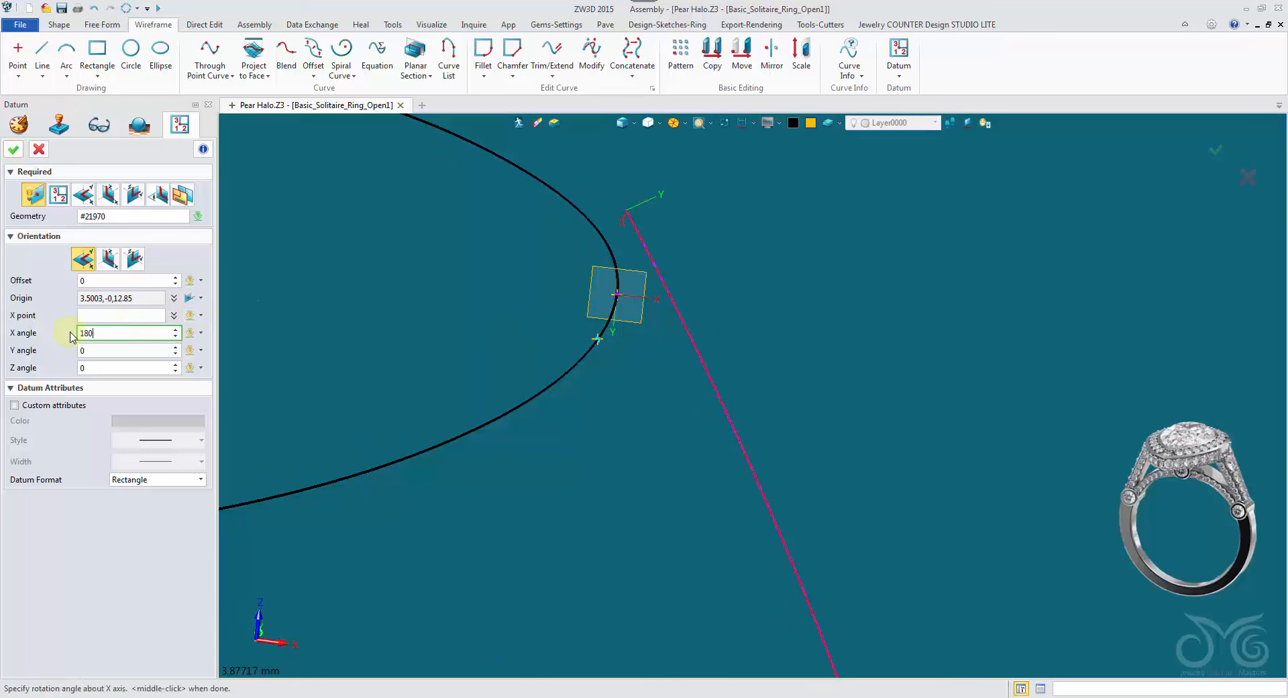
key(Return)
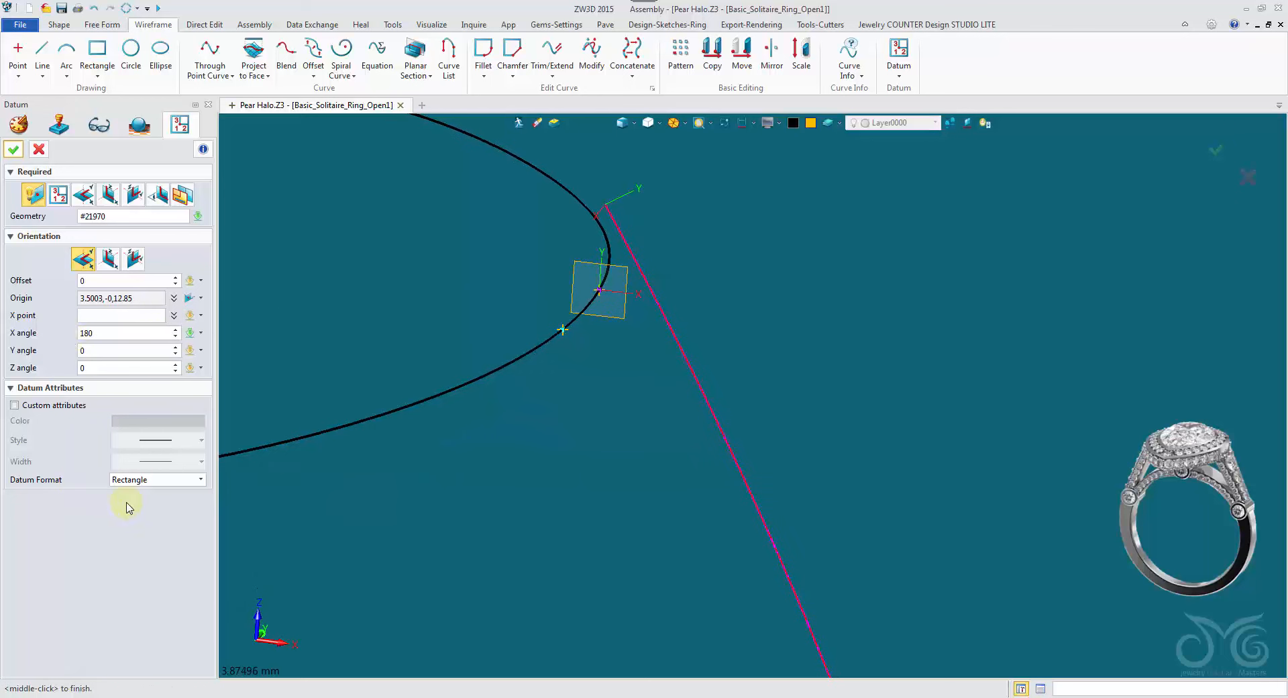
click(135, 480)
click(131, 495)
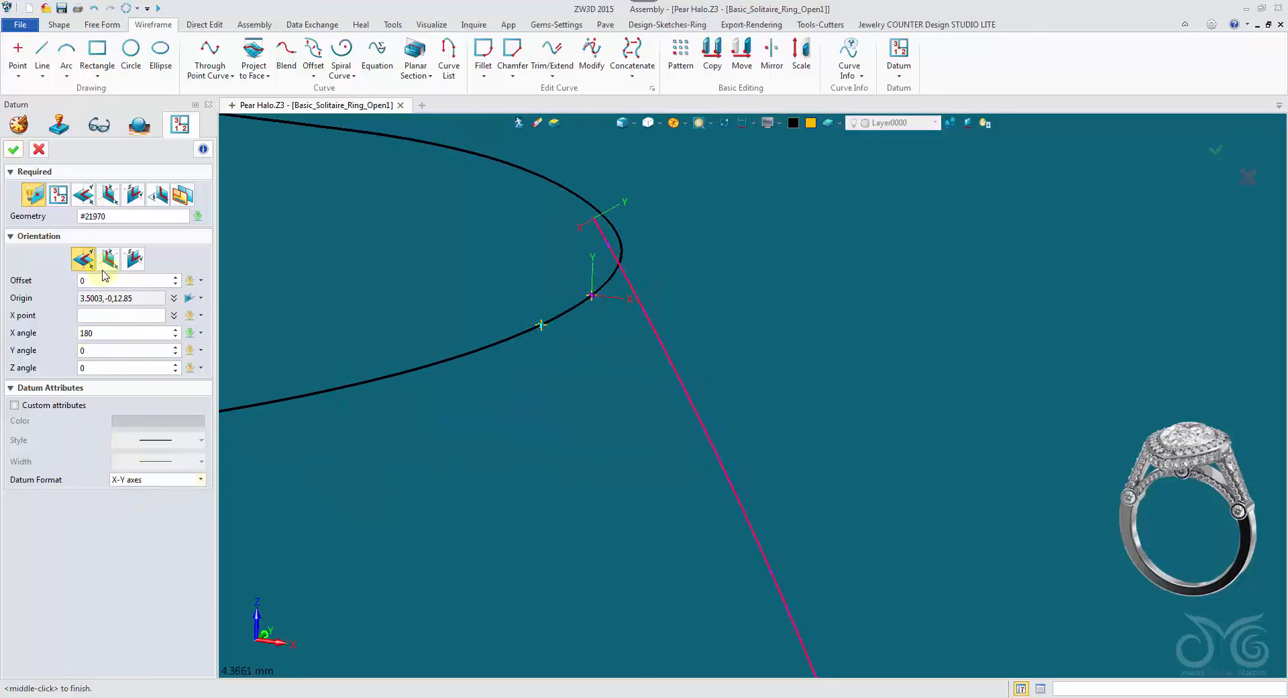
click(9, 150)
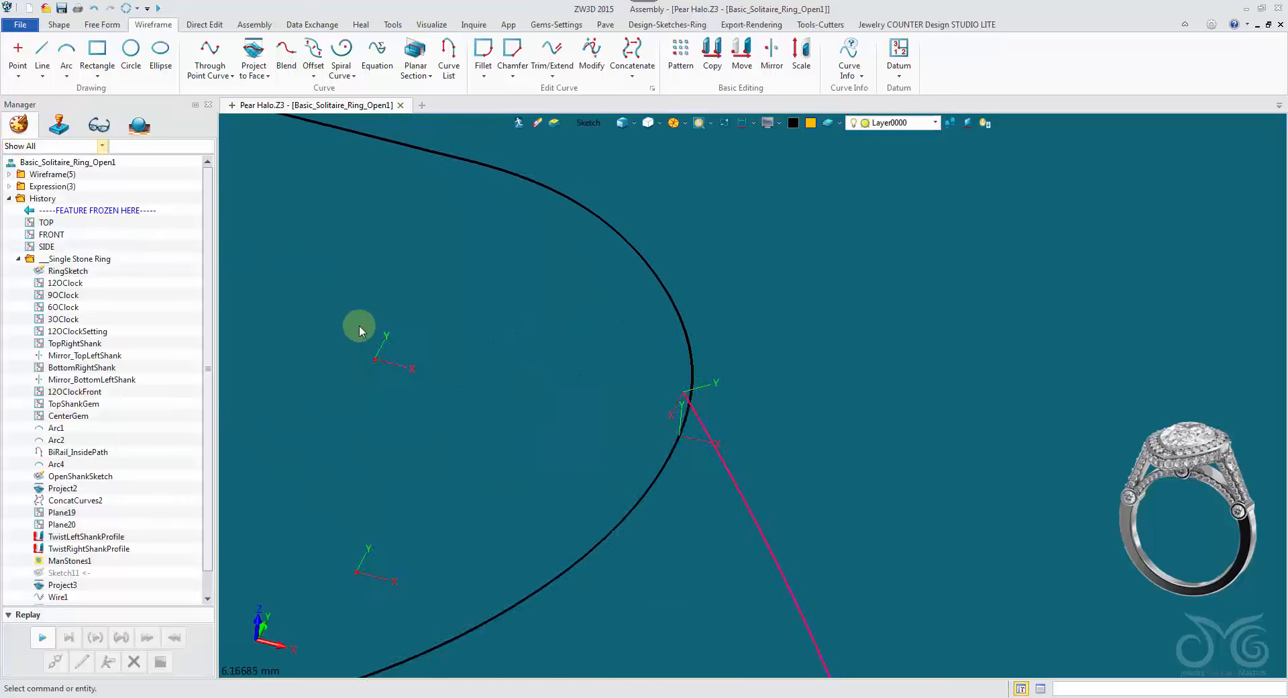
Step: Turn the Center Stone layer back on to display the pear gem with the girdle curve
right_drag(436, 352, 717, 364)
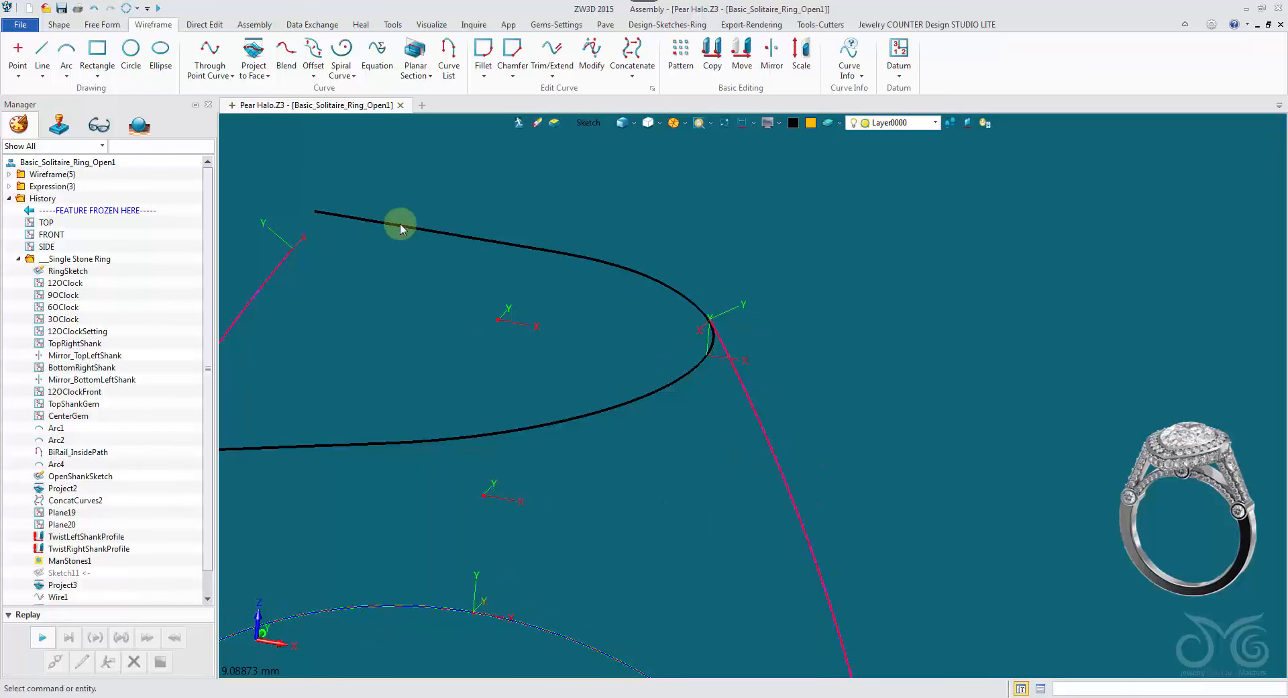
scroll(594, 466, down, 4)
right_drag(597, 466, 615, 462)
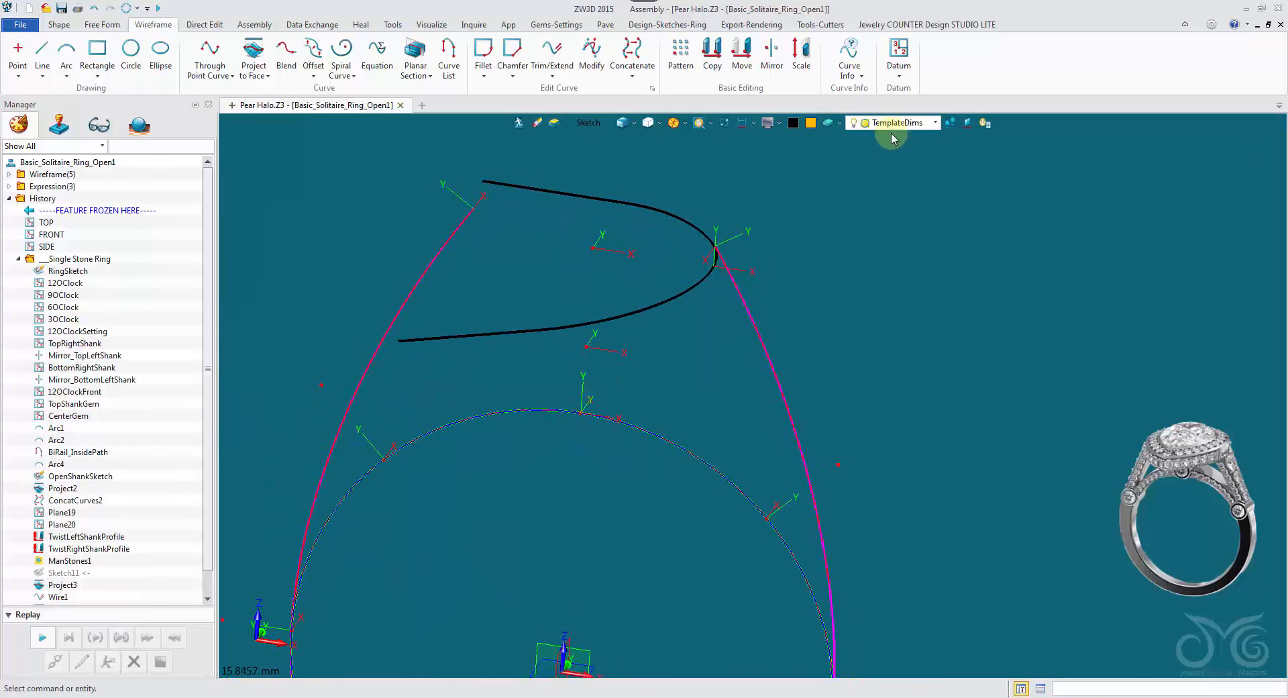
click(934, 122)
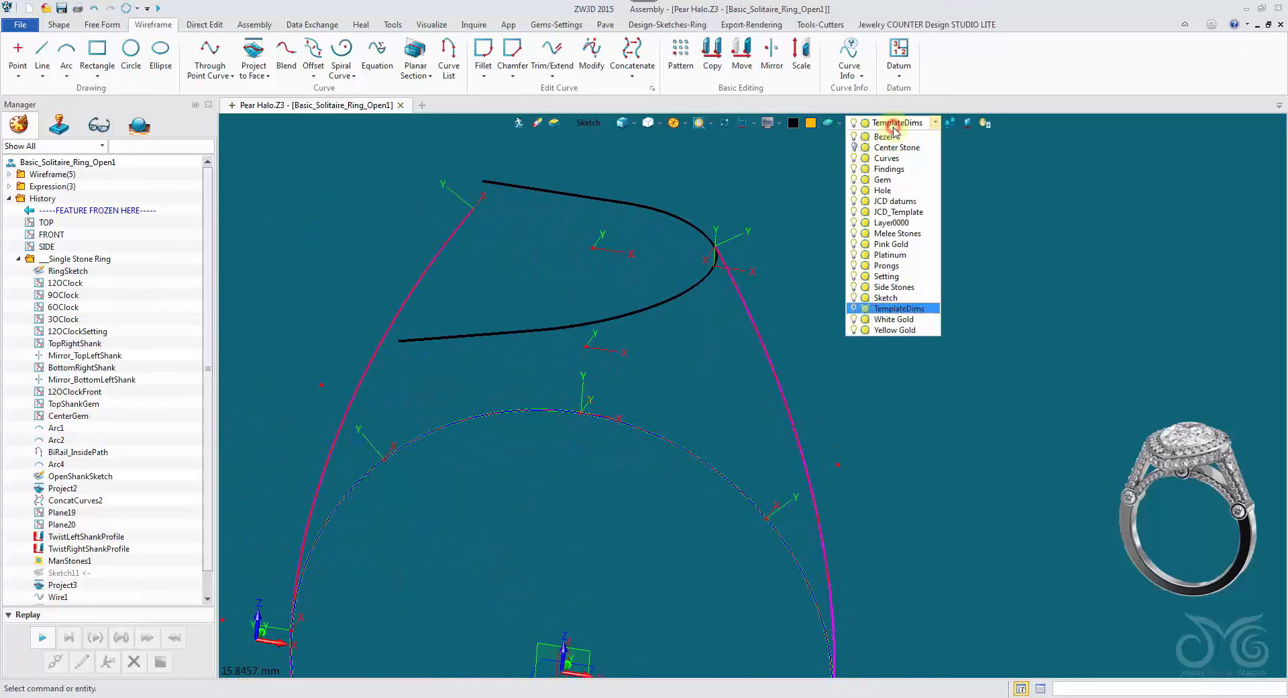
click(857, 147)
click(817, 339)
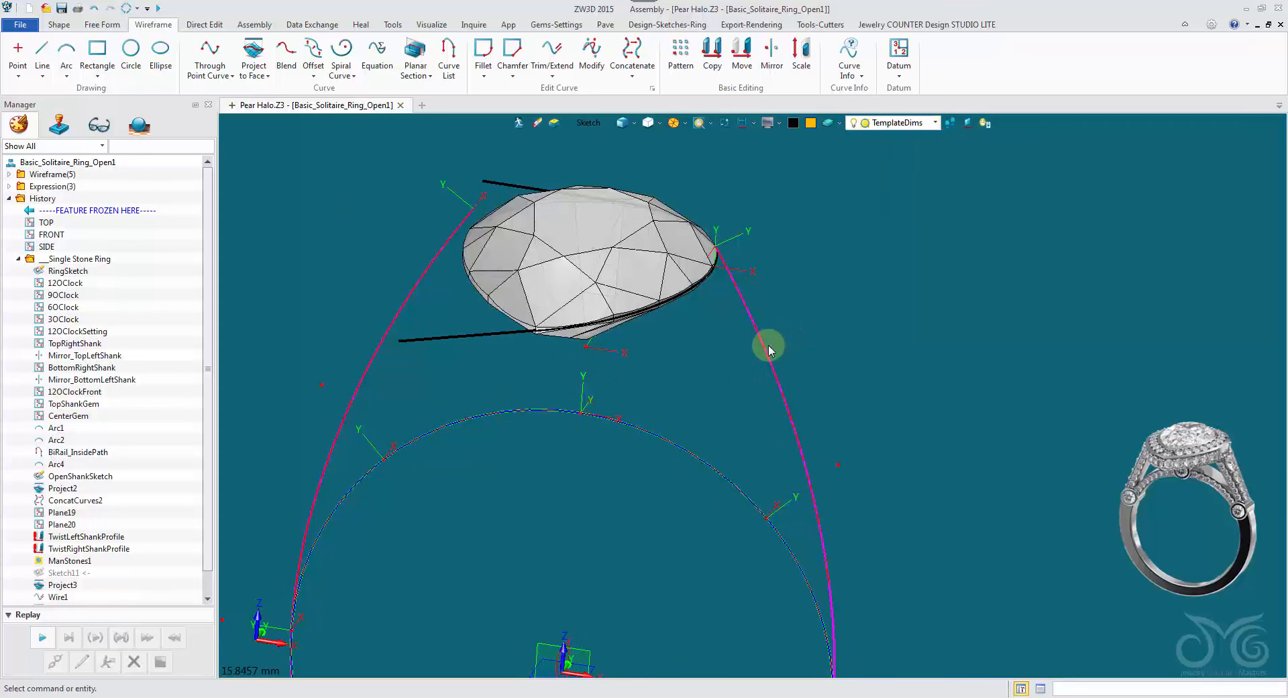
Step: Set the selection filter to All and hide the open shank sketch
click(595, 124)
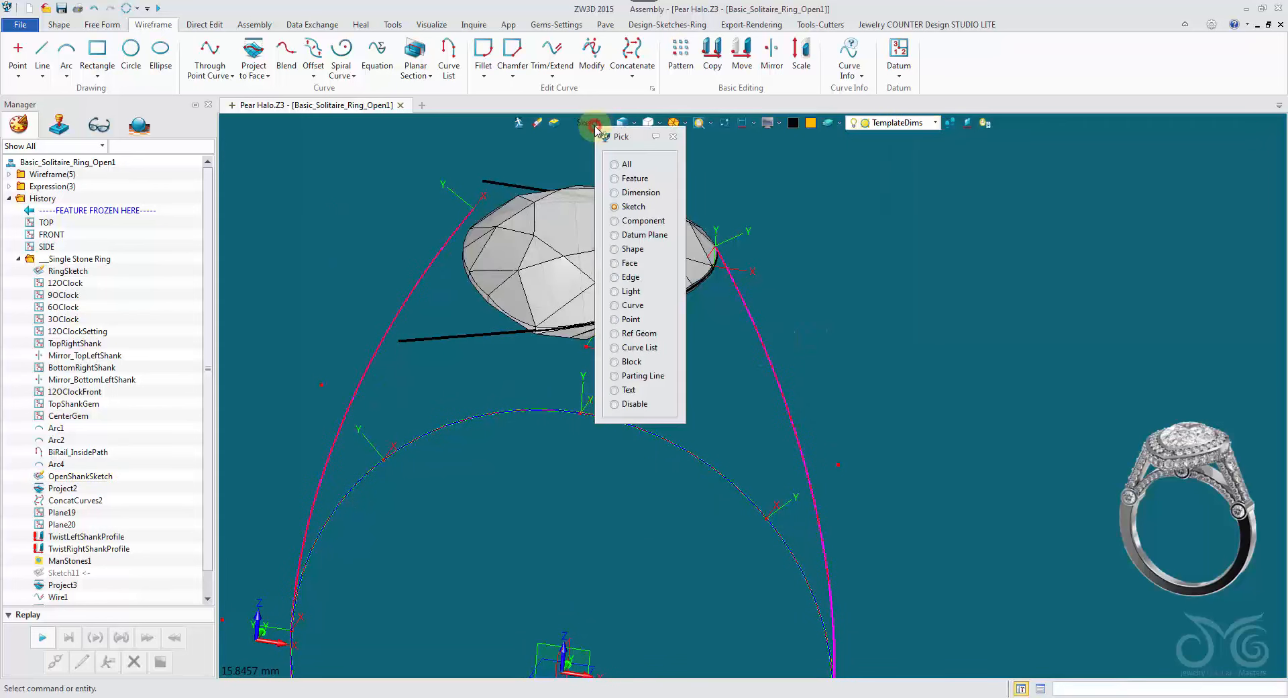
click(616, 162)
click(802, 393)
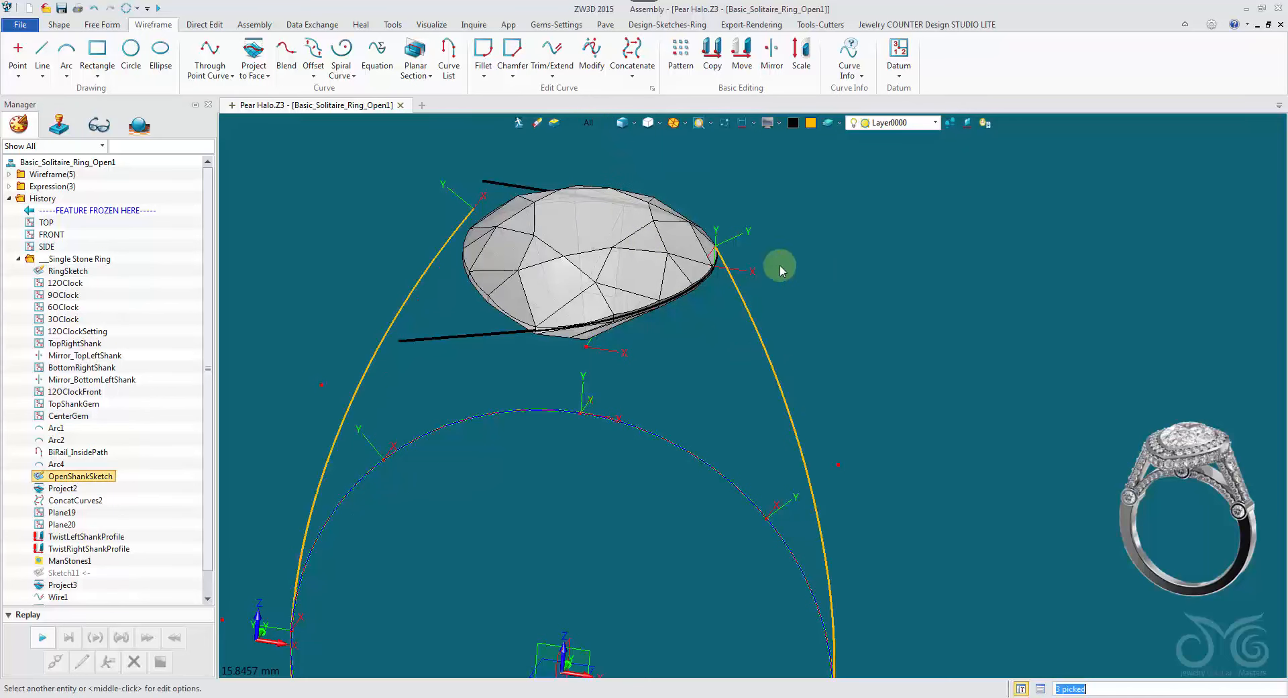
click(770, 127)
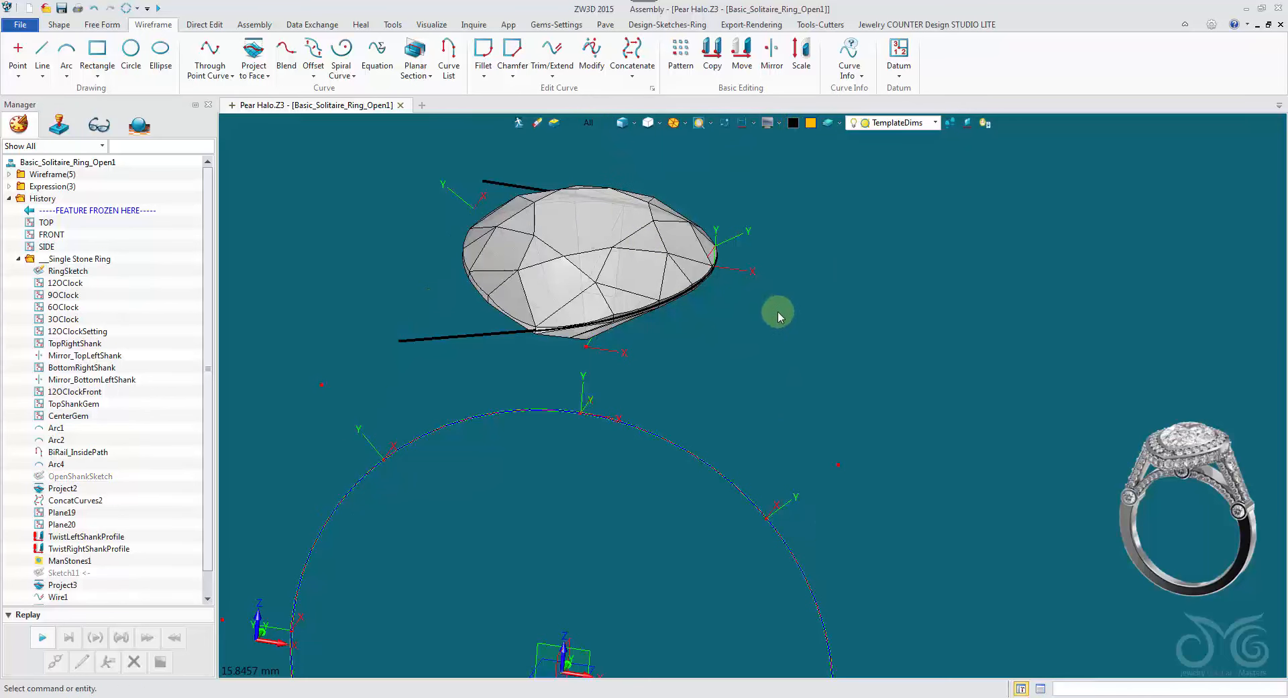
Step: Insert a sketch on the new datum at the tip of the girdle curve
right_drag(806, 325, 819, 312)
click(864, 387)
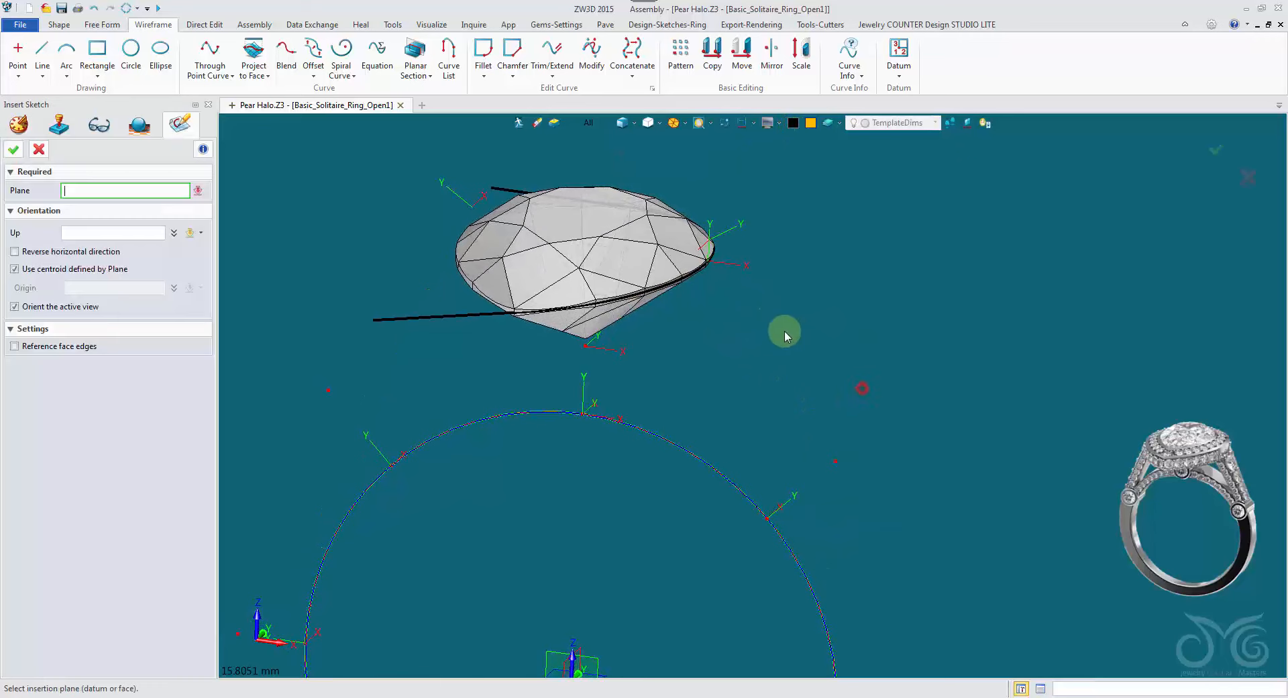
click(739, 261)
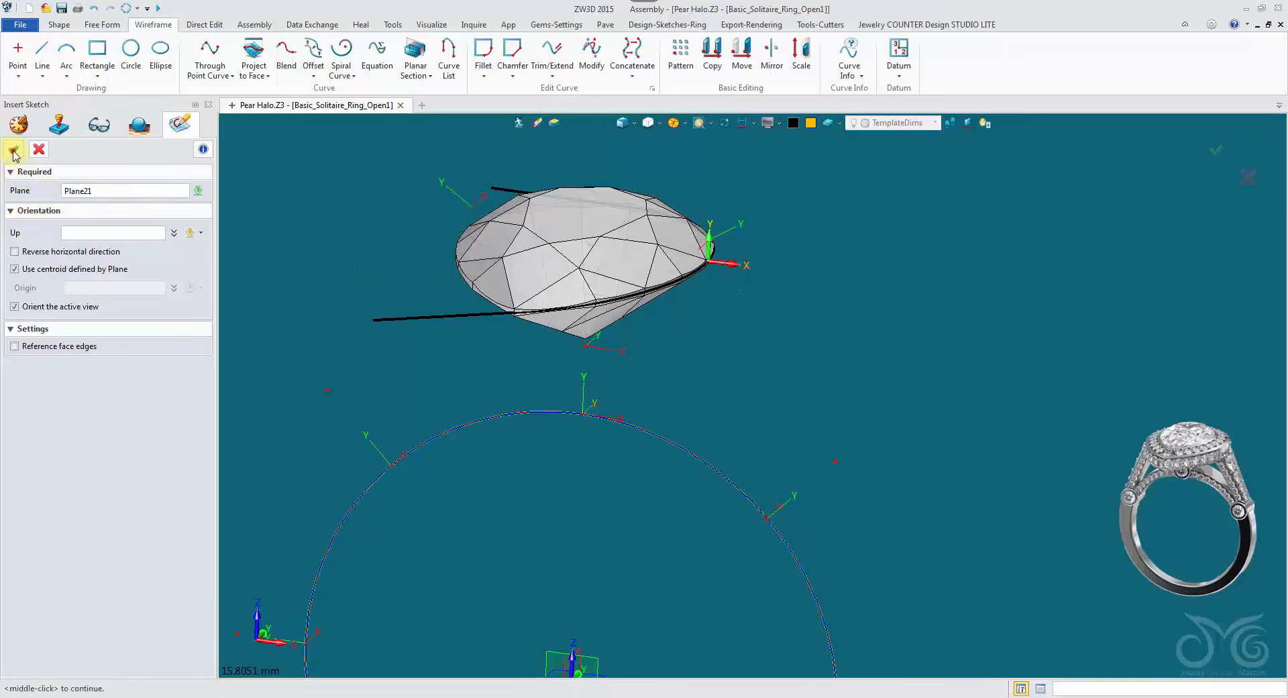
click(13, 151)
Step: Draw a closed four-sided halo profile from the sketch origin, with a vertical inner edge about 2.15 mm long, a horizontal base and a sloping top
scroll(610, 422, up, 5)
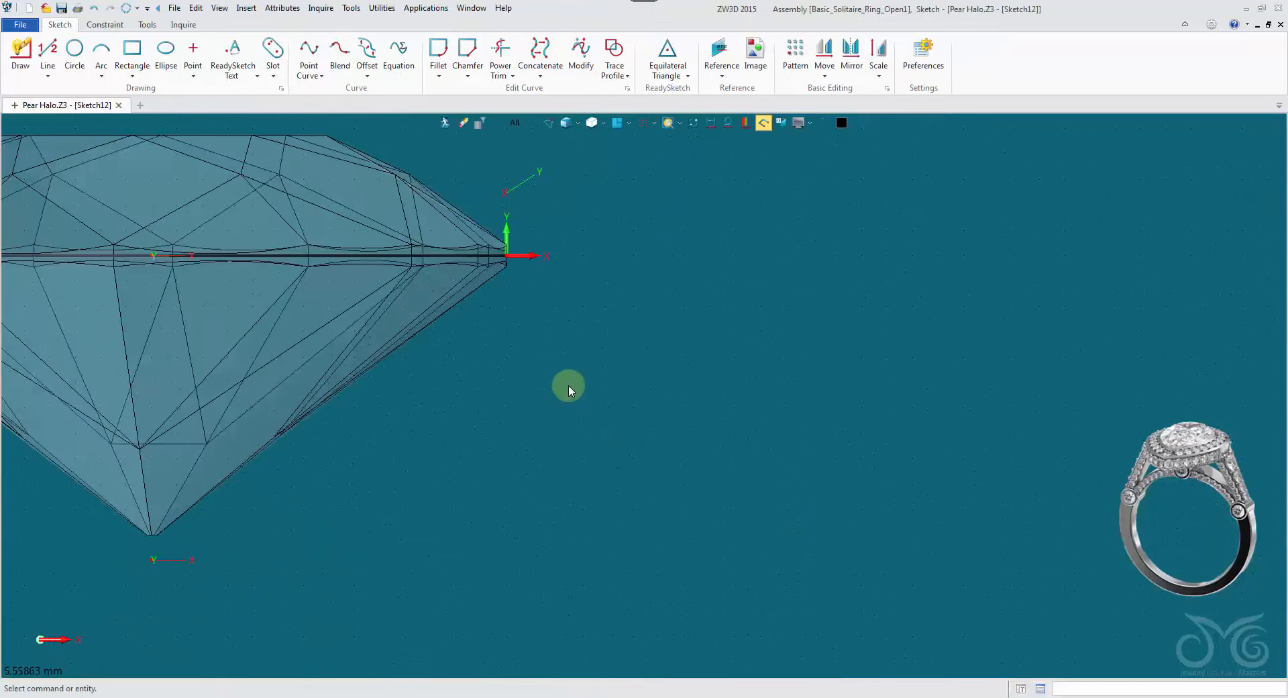
middle_drag(569, 386, 504, 367)
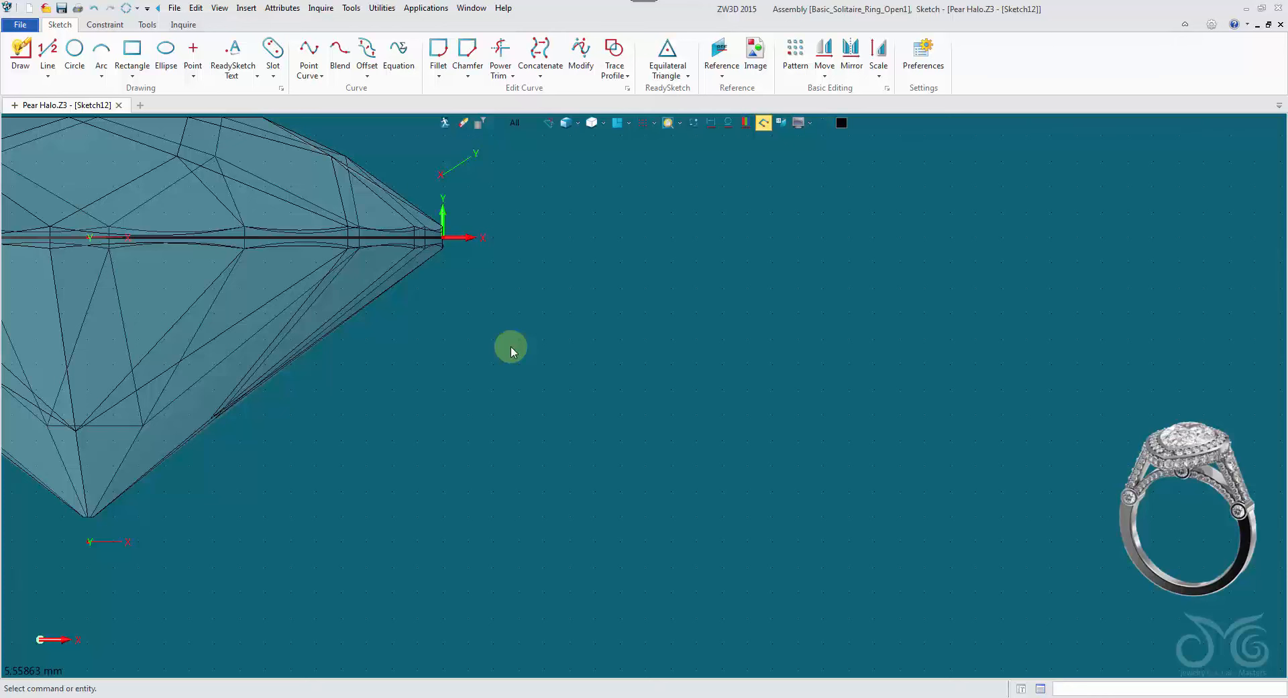
middle_drag(510, 345, 408, 381)
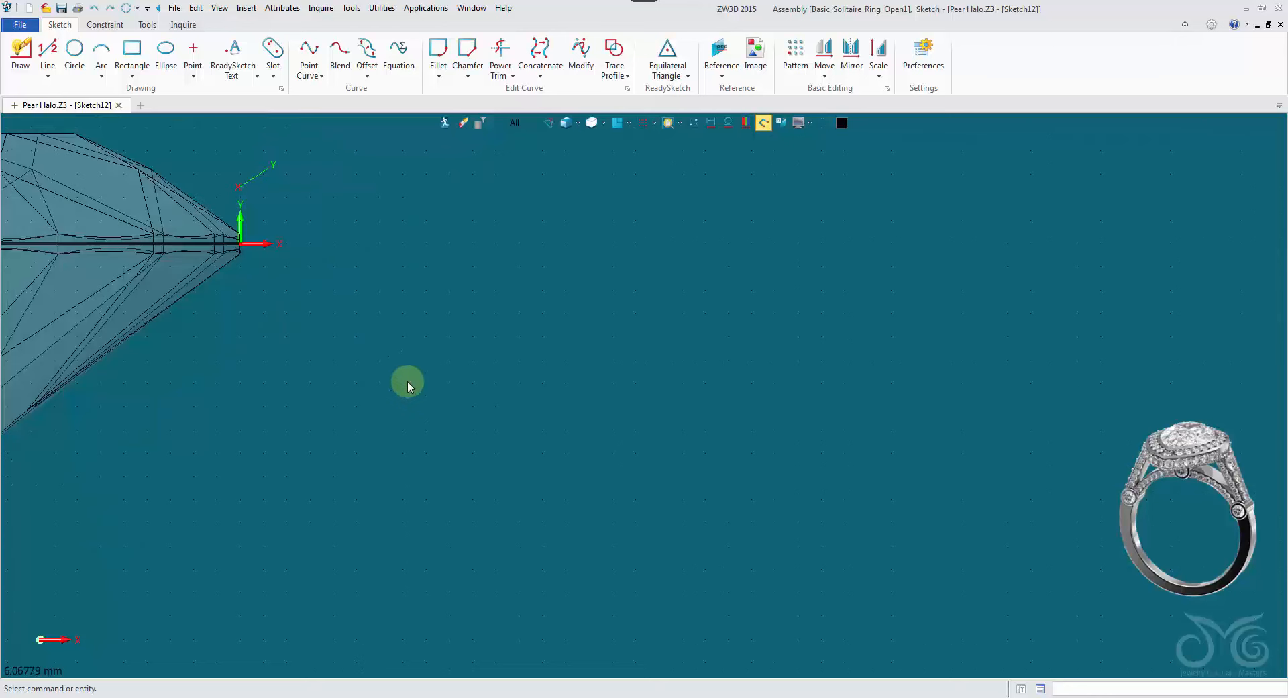
right_click(420, 233)
click(430, 210)
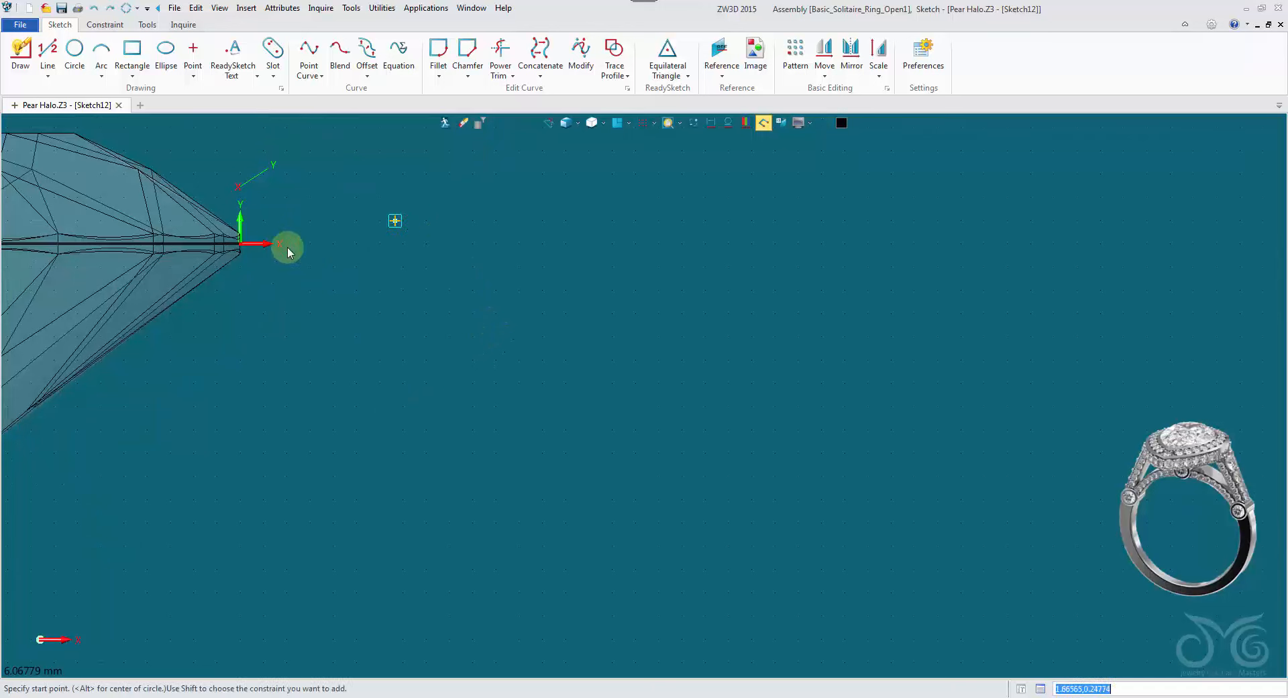
click(241, 246)
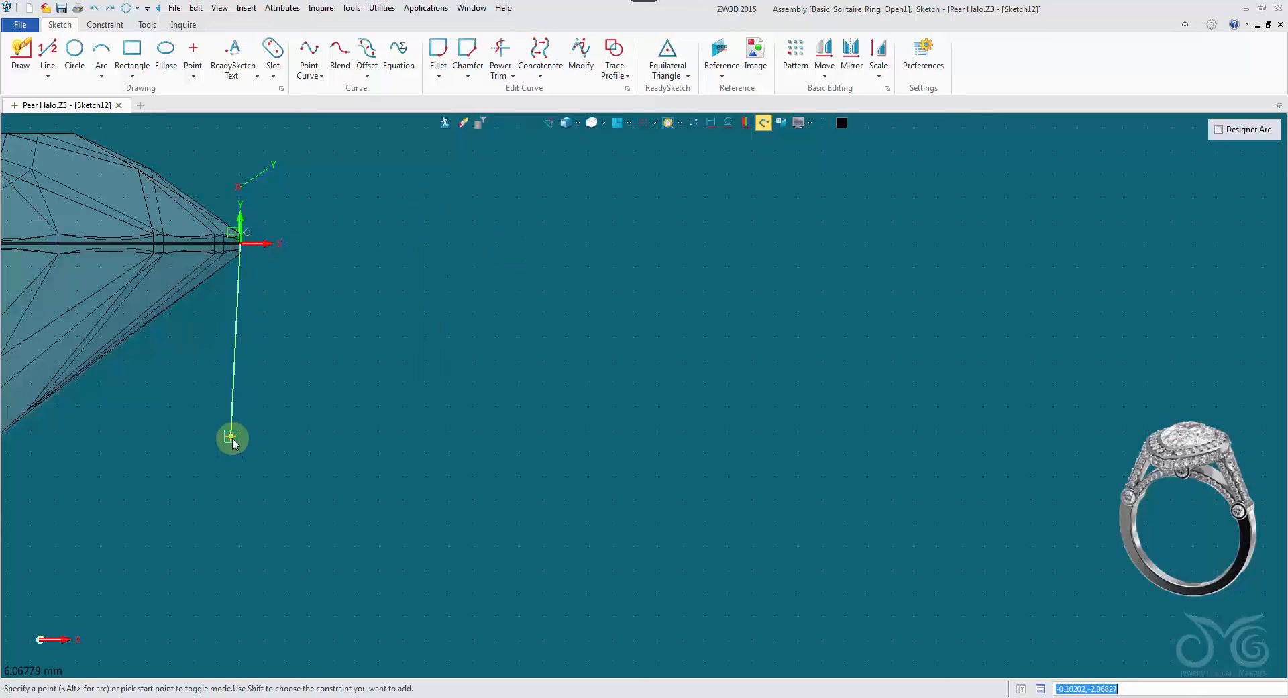
click(240, 444)
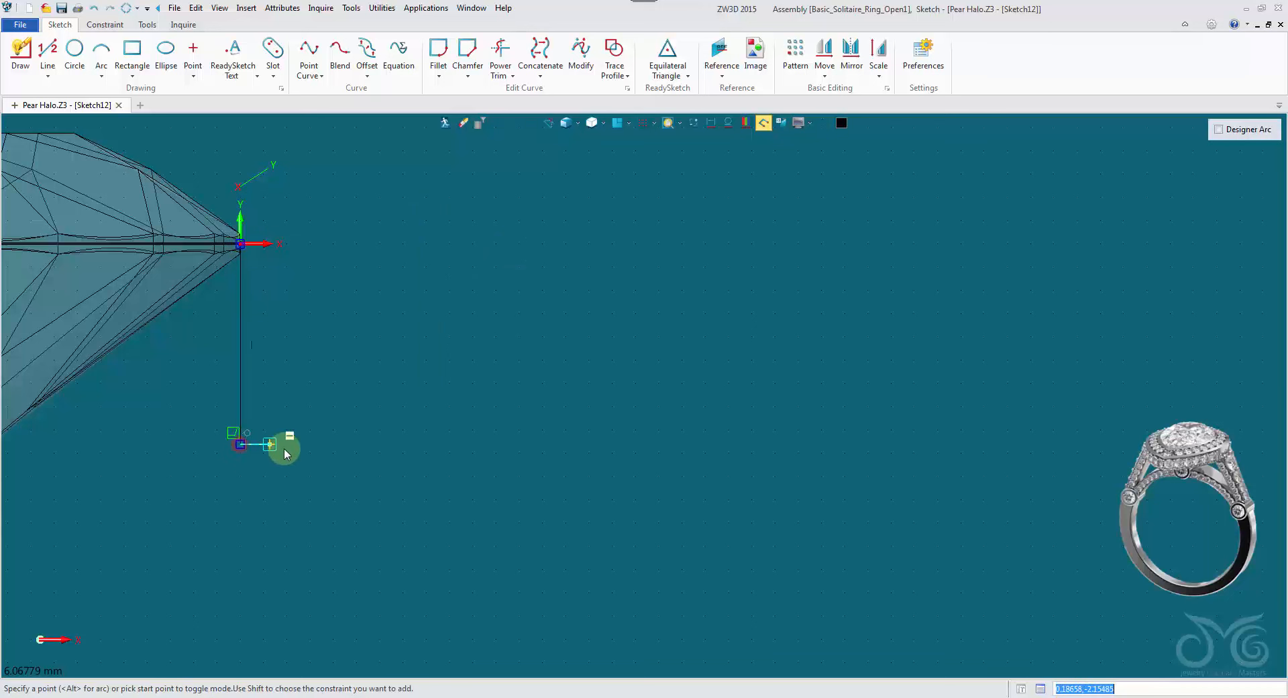
click(513, 444)
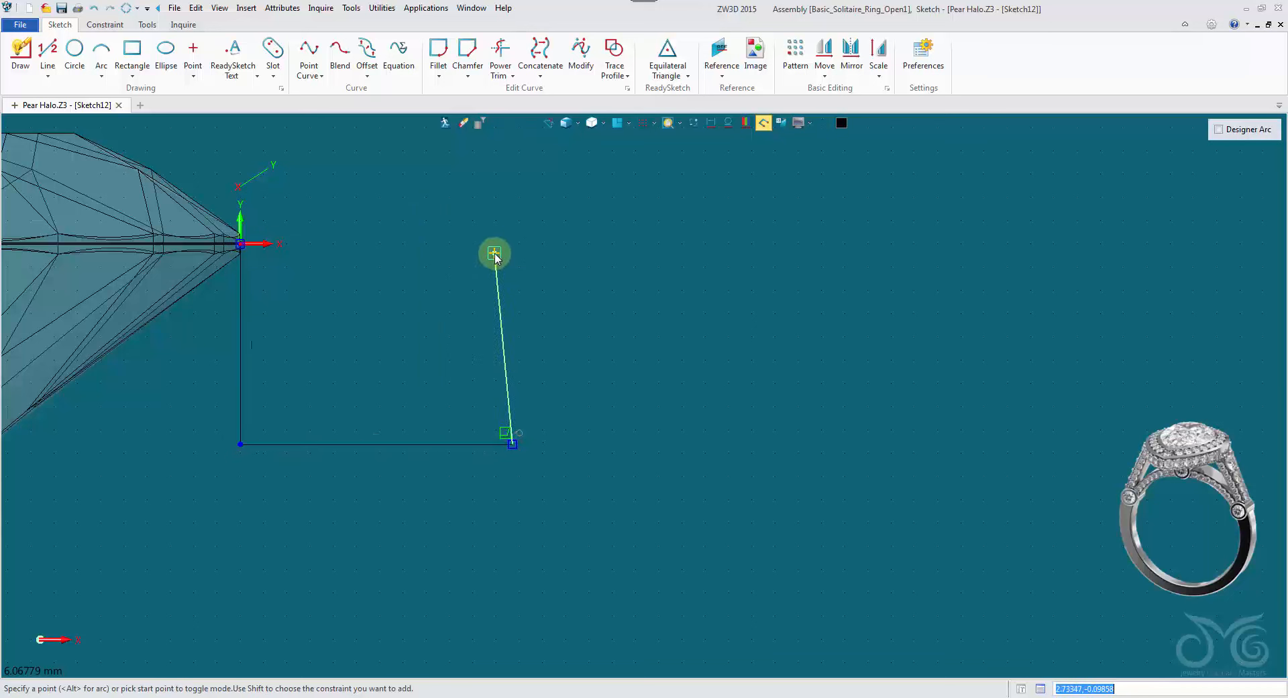
click(512, 293)
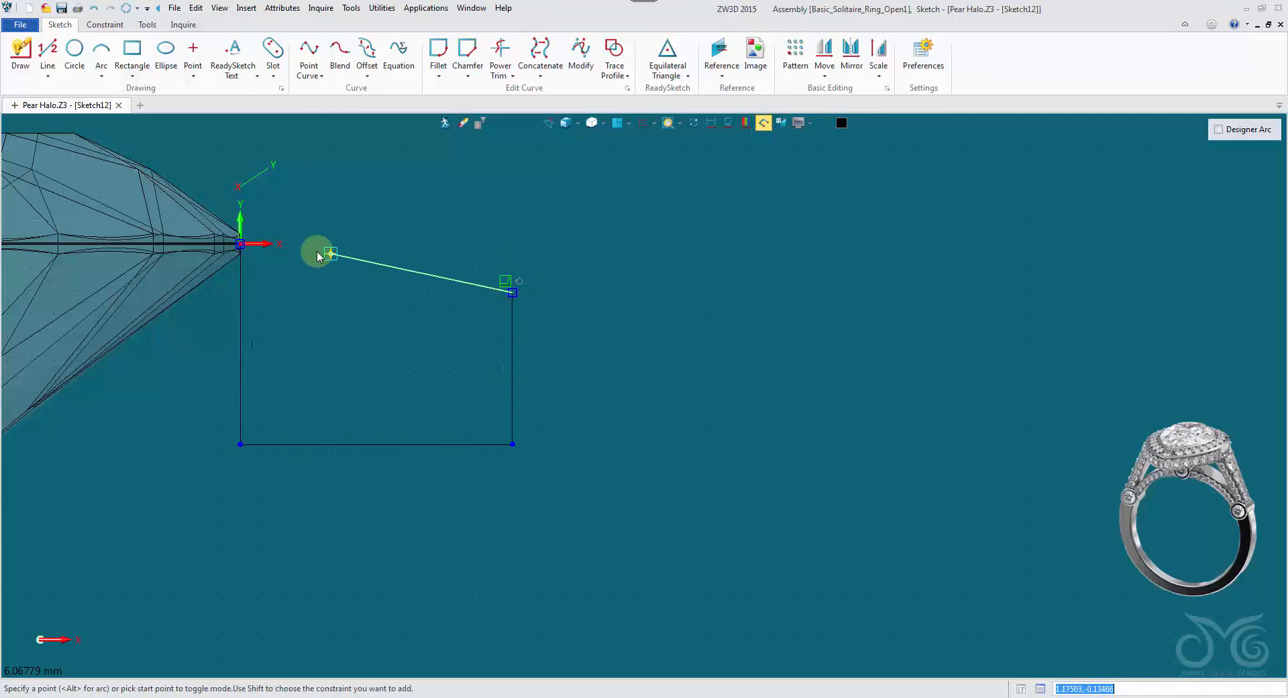
click(239, 244)
Step: Dimension the halo profile's vertical inner edge and its horizontal base
scroll(369, 333, up, 4)
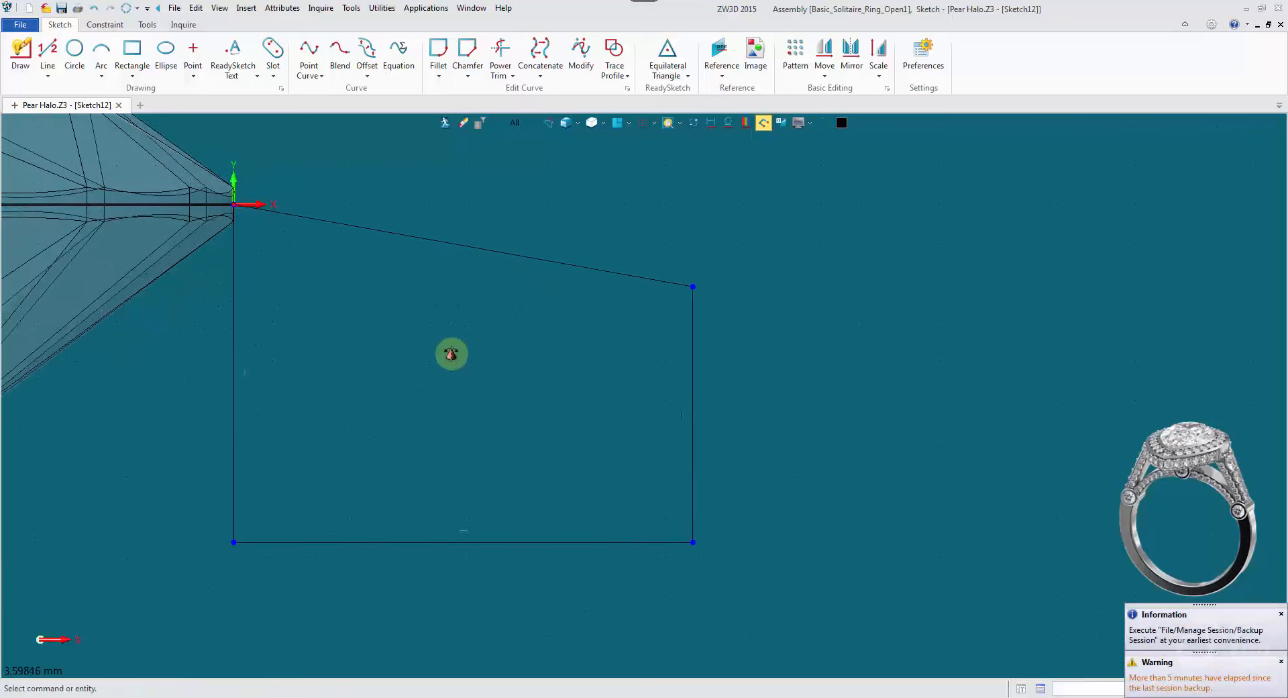
click(165, 60)
click(404, 362)
right_click(375, 273)
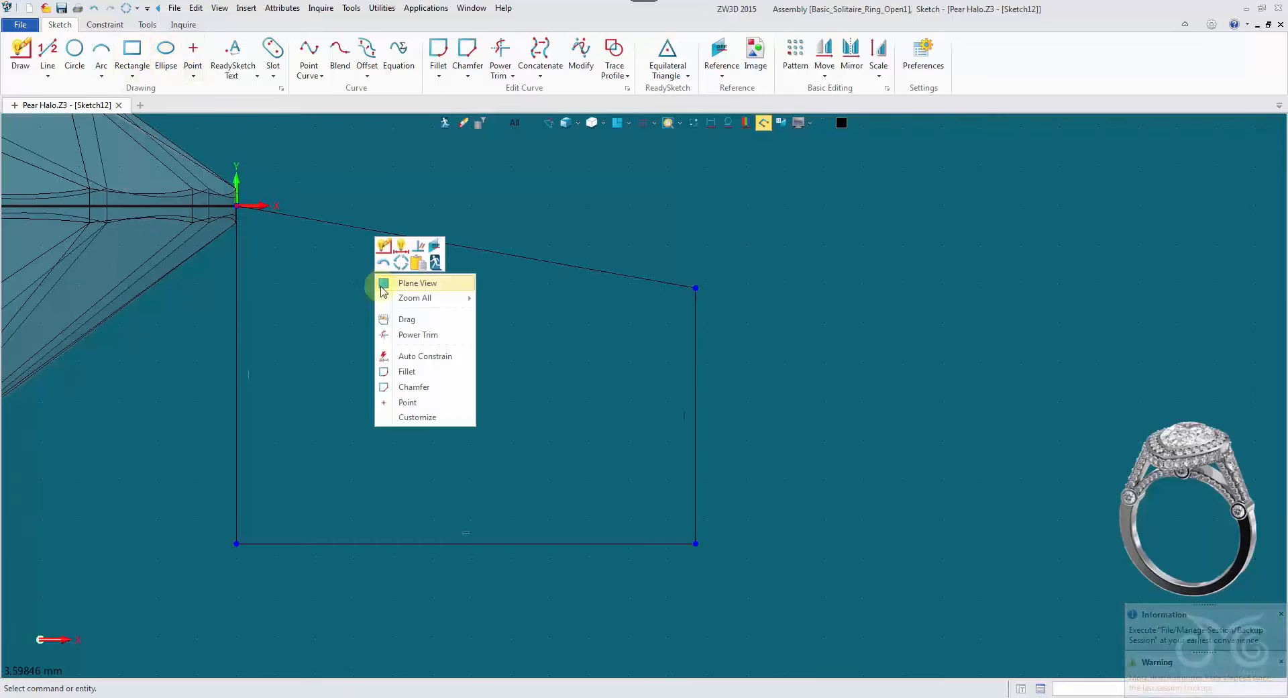
click(403, 244)
click(239, 318)
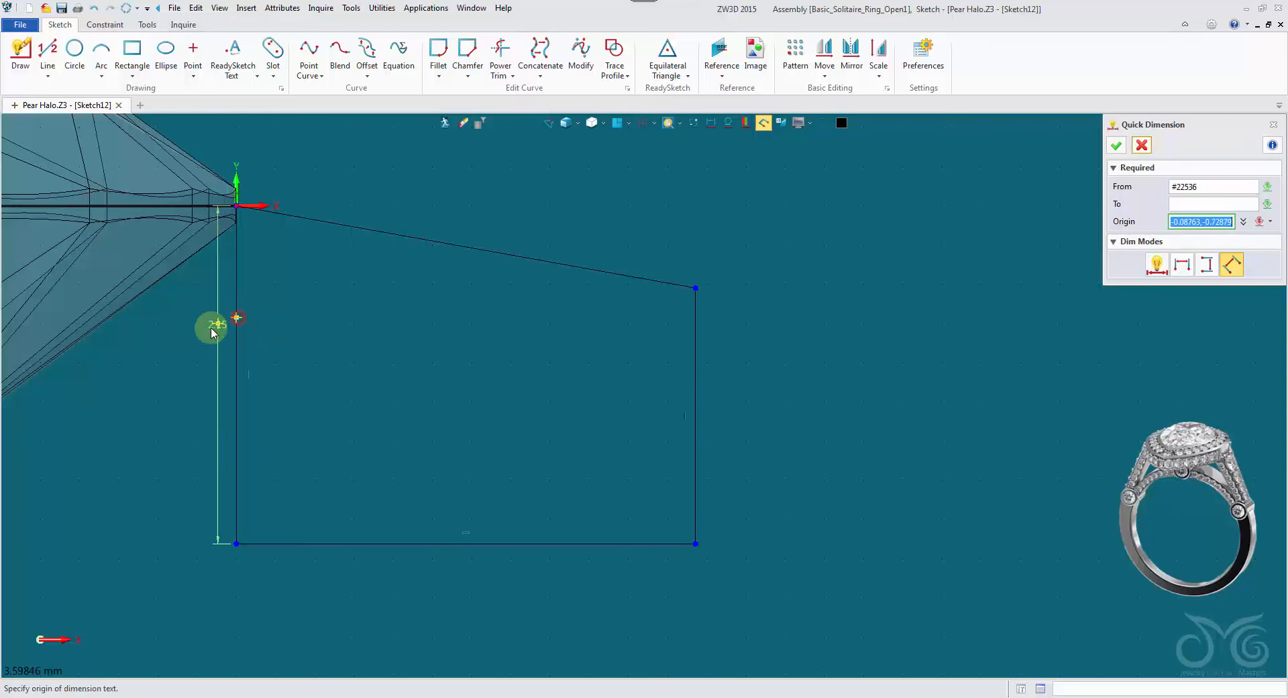
click(181, 342)
click(386, 479)
click(411, 540)
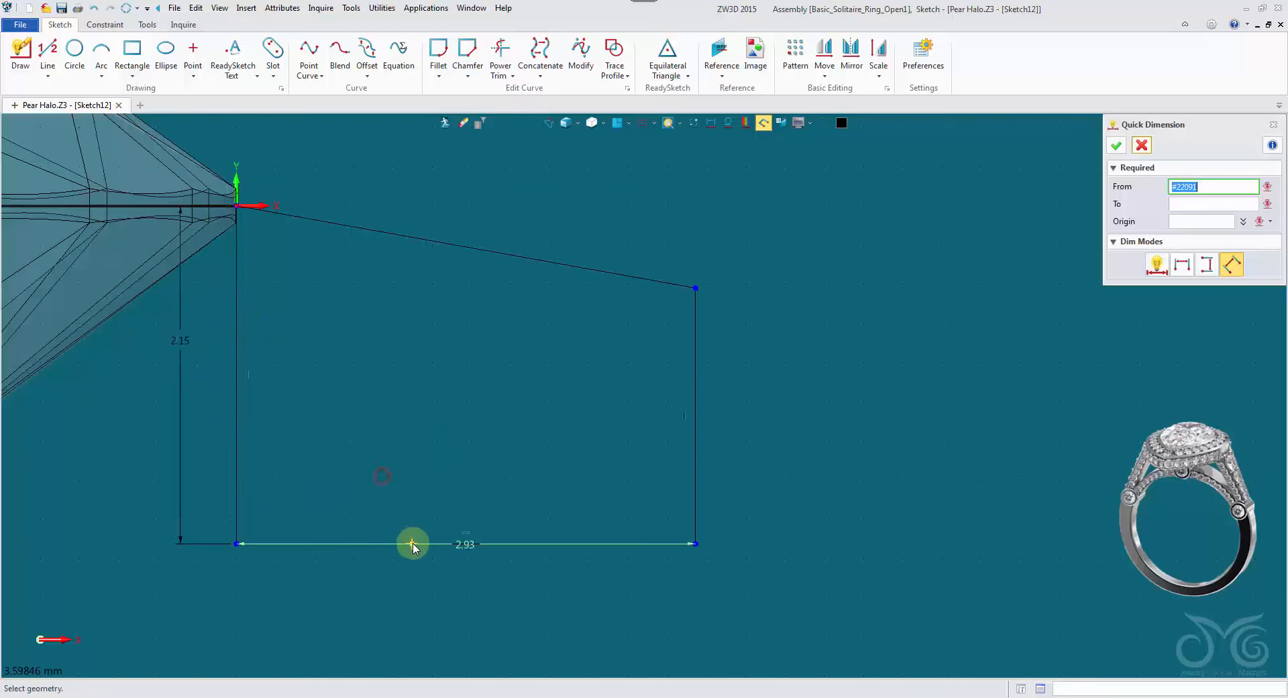
click(440, 570)
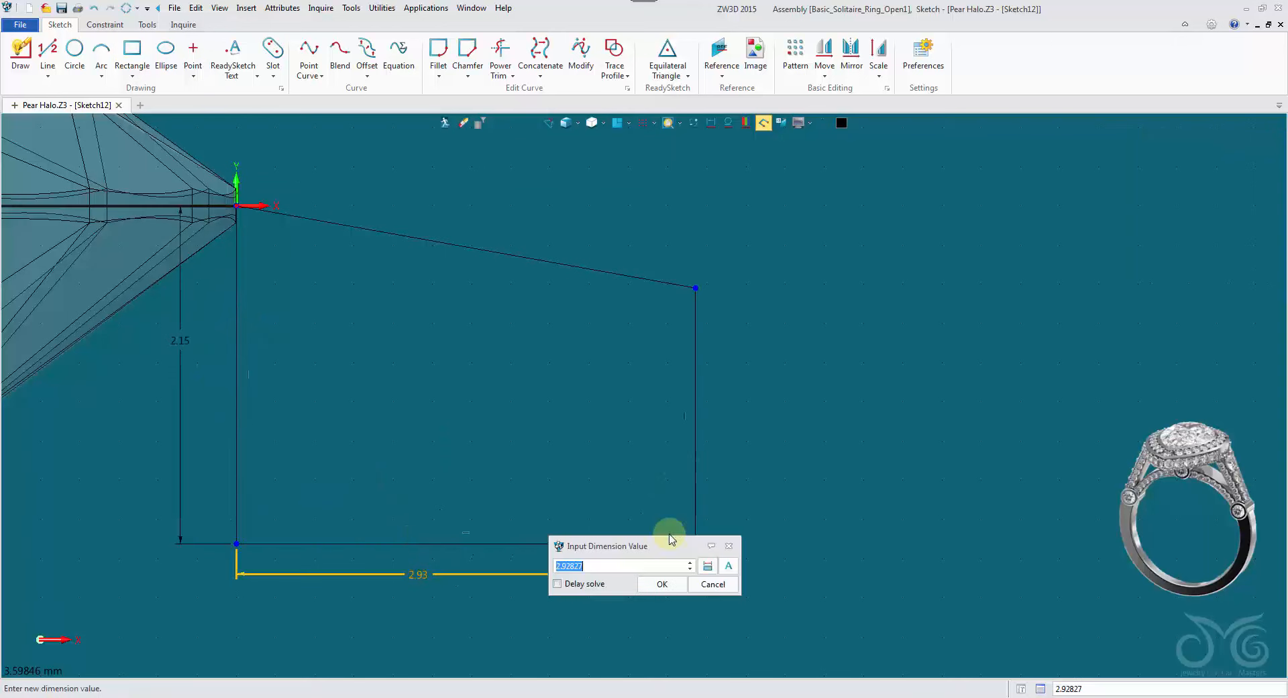
click(660, 583)
Step: Dimension the halo profile's outer vertical edge and set its length to about 1.78 mm
click(695, 477)
click(742, 472)
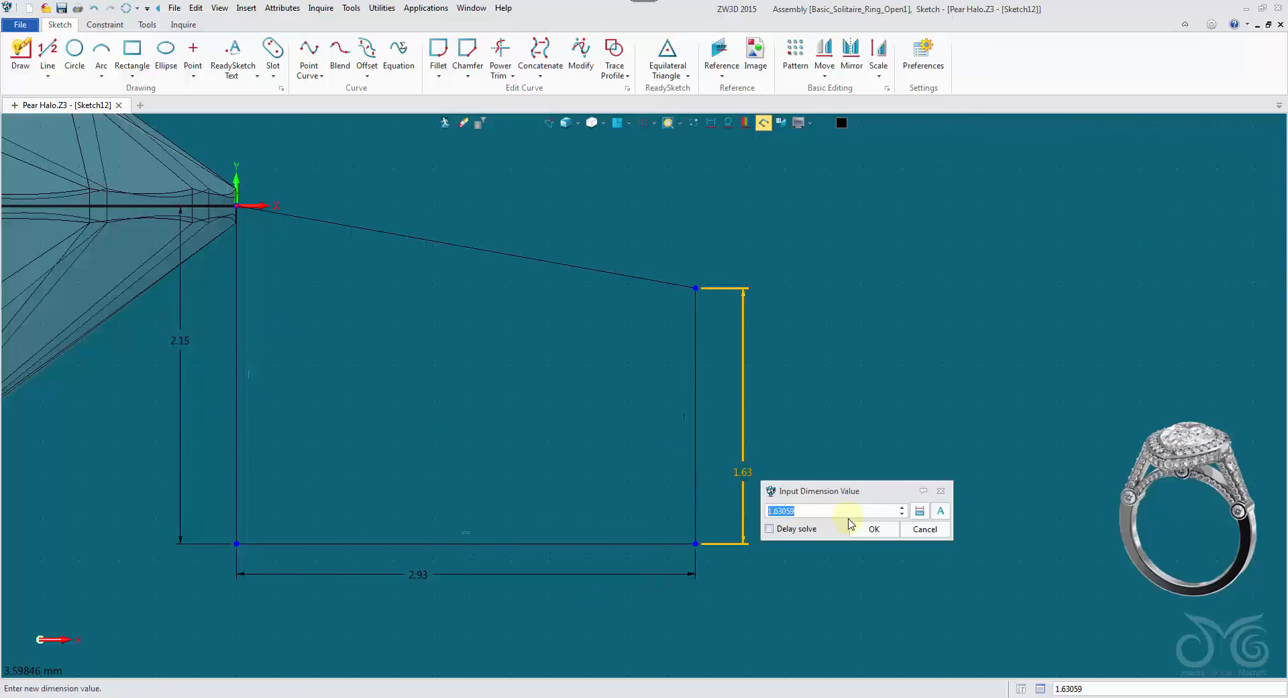
scroll(843, 511, up, 10)
scroll(842, 512, down, 12)
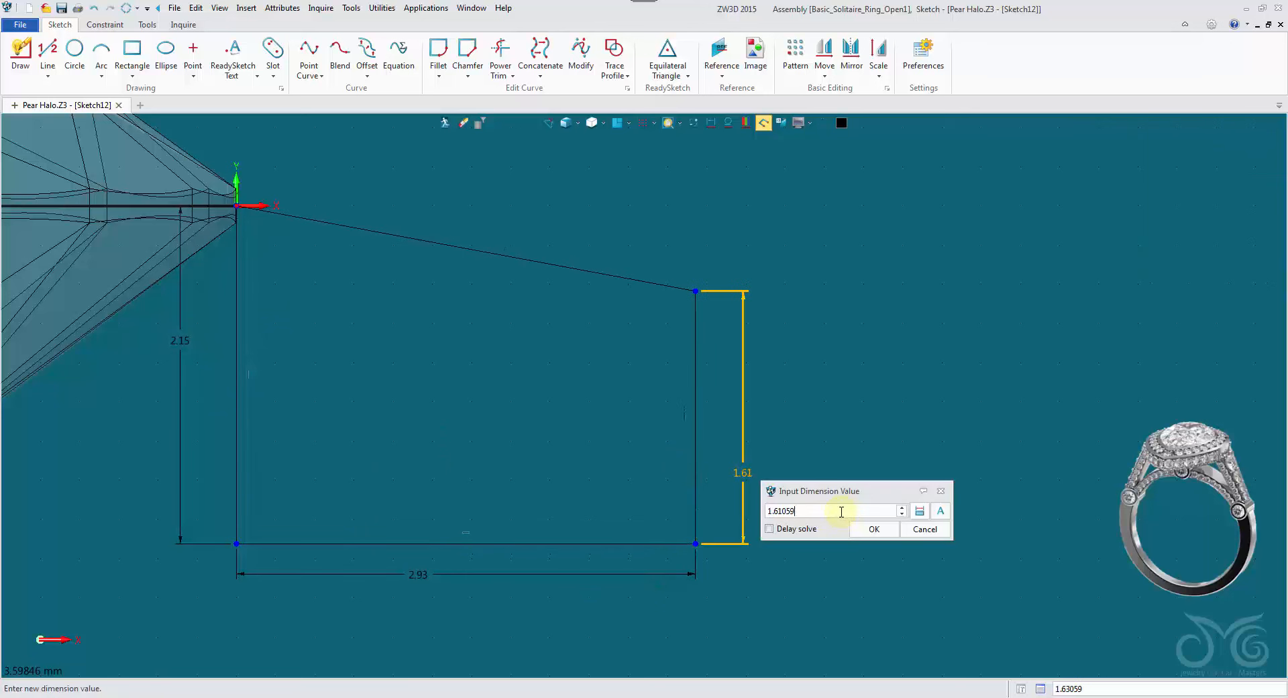
scroll(841, 511, up, 20)
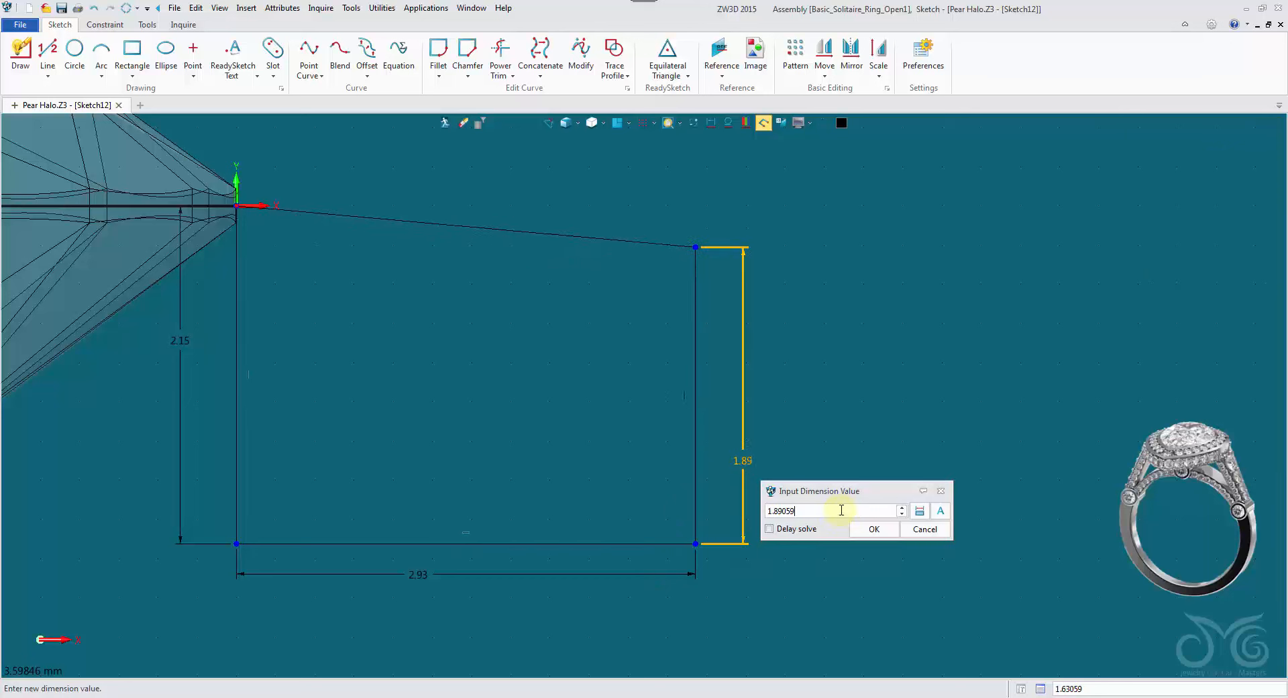
scroll(842, 511, down, 11)
click(872, 528)
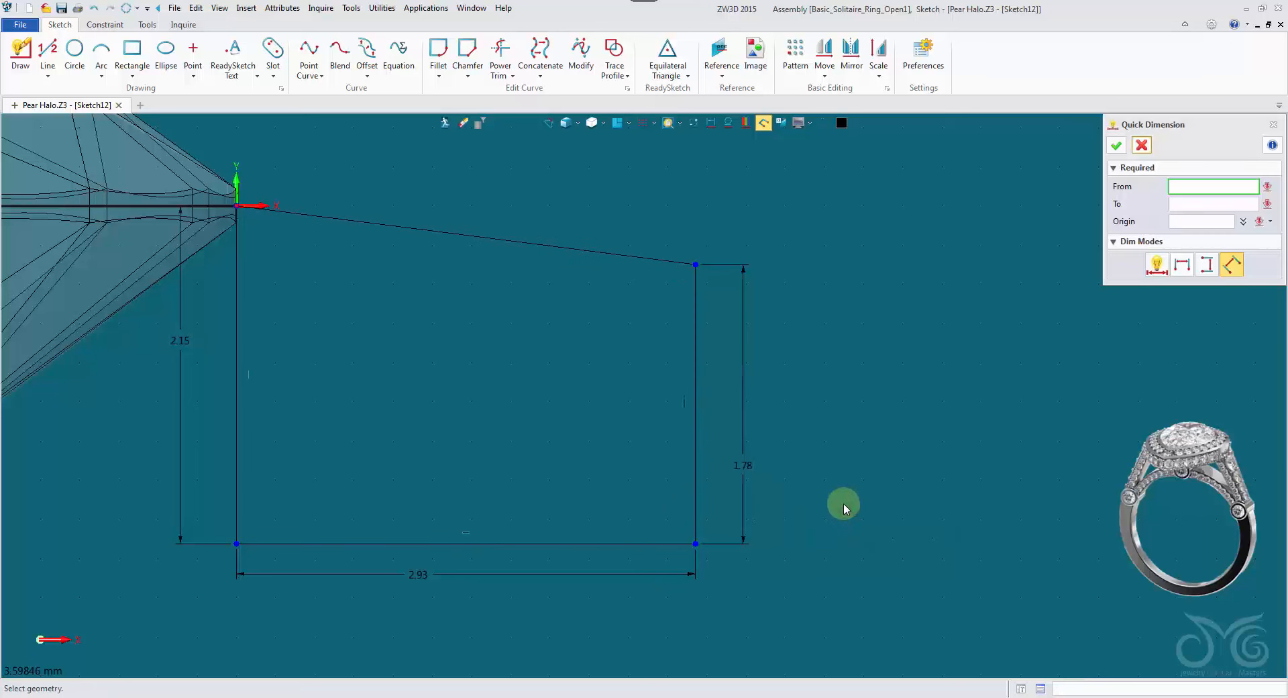
Step: Draw a slightly sloping line about 1.31 mm long inside the halo profile, below its top edge
click(48, 55)
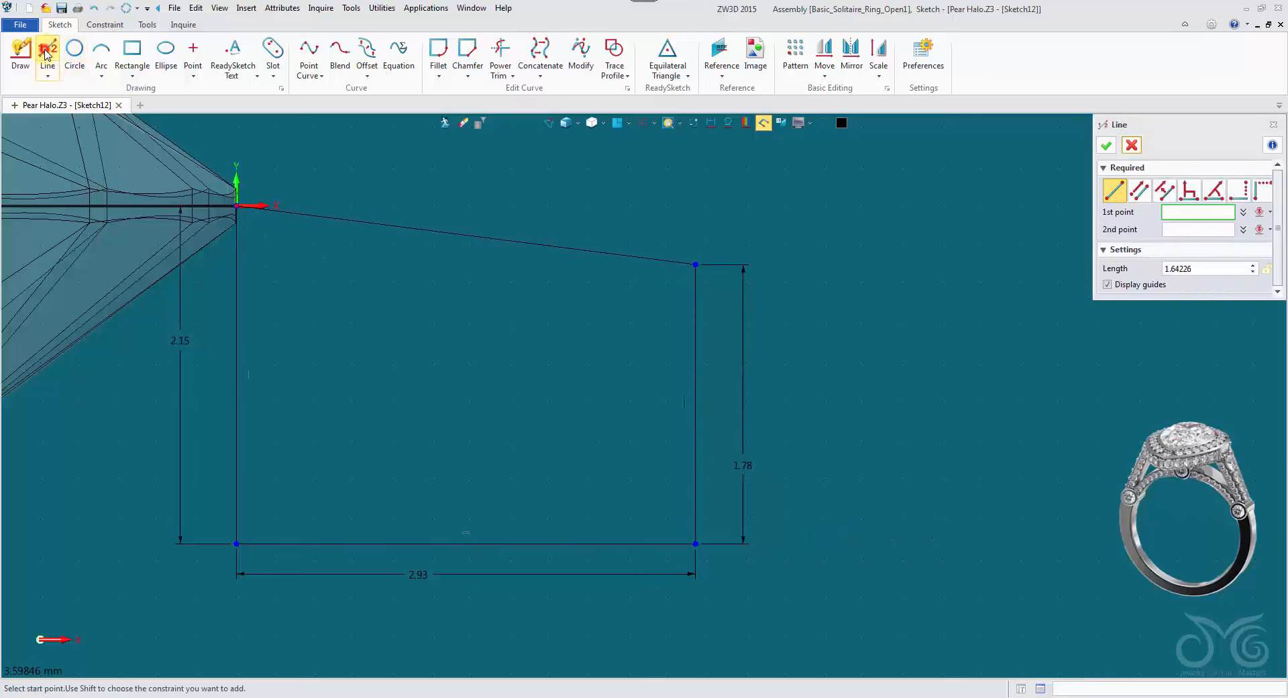
click(362, 349)
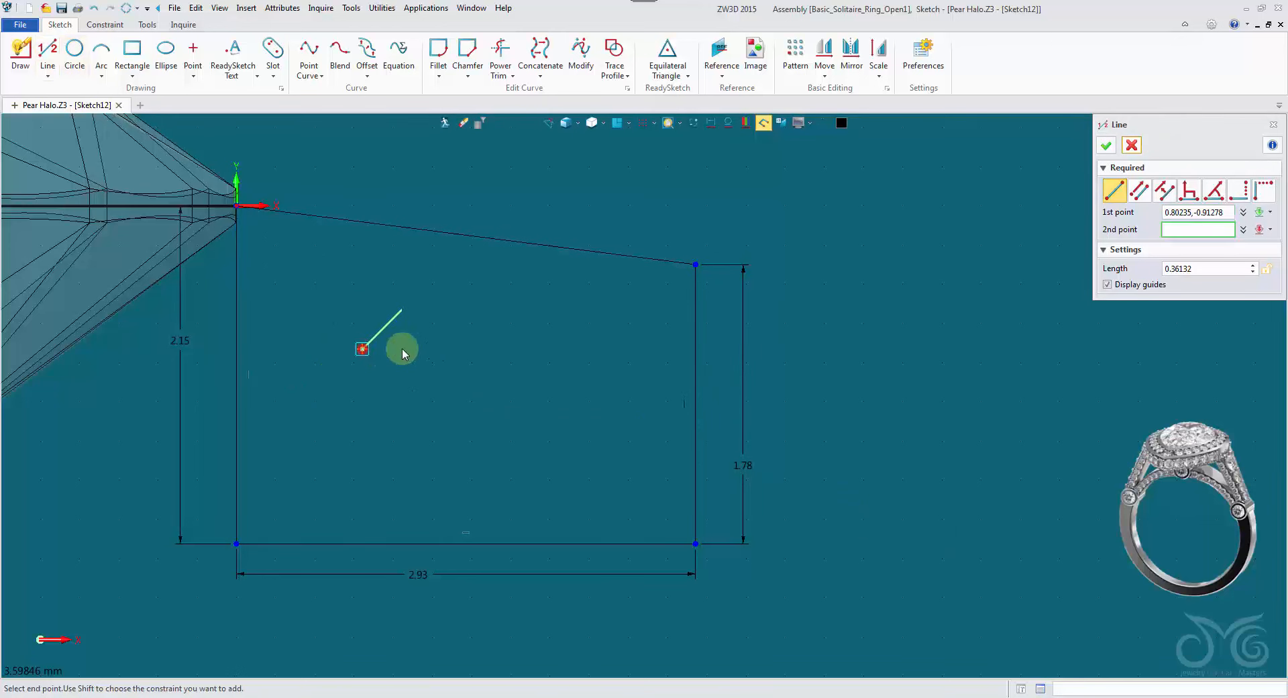
click(567, 364)
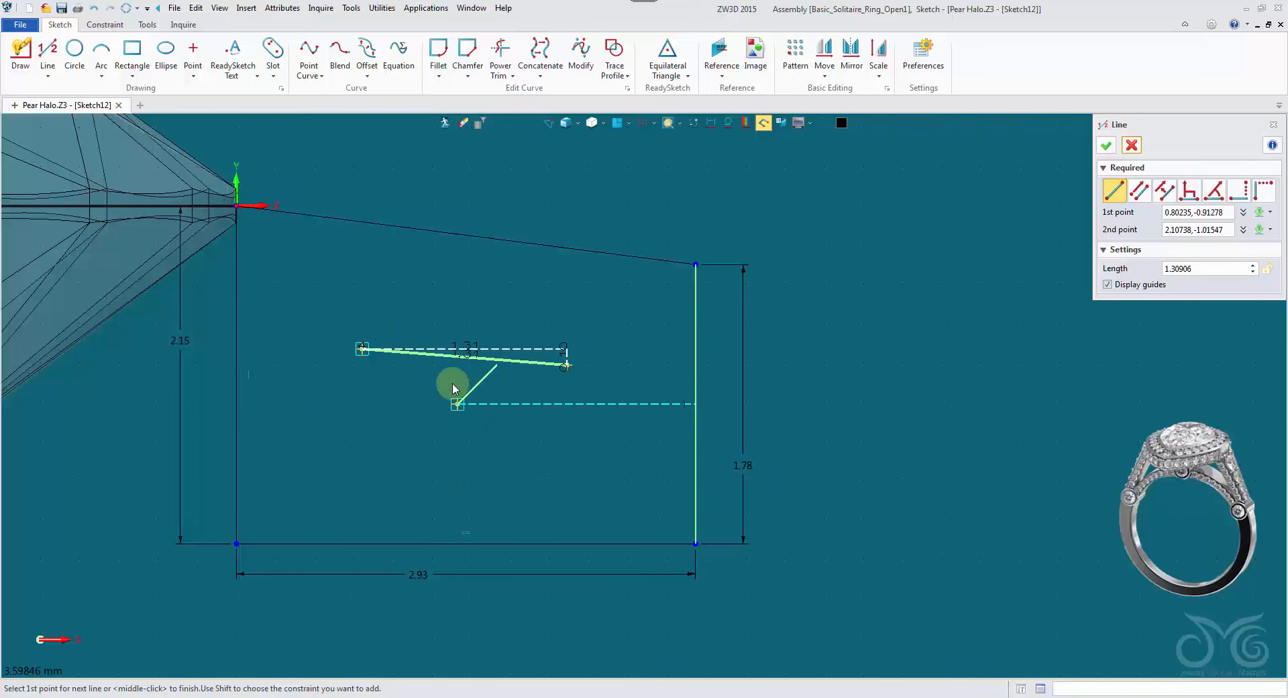
middle_click(469, 282)
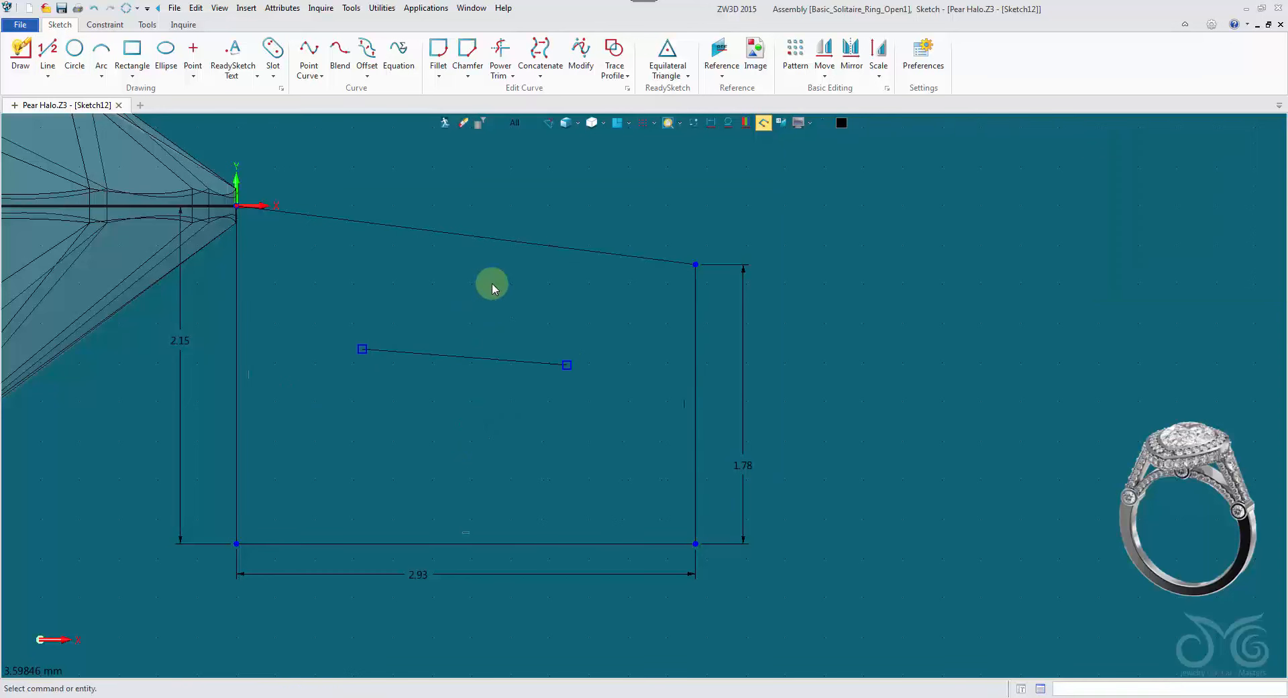
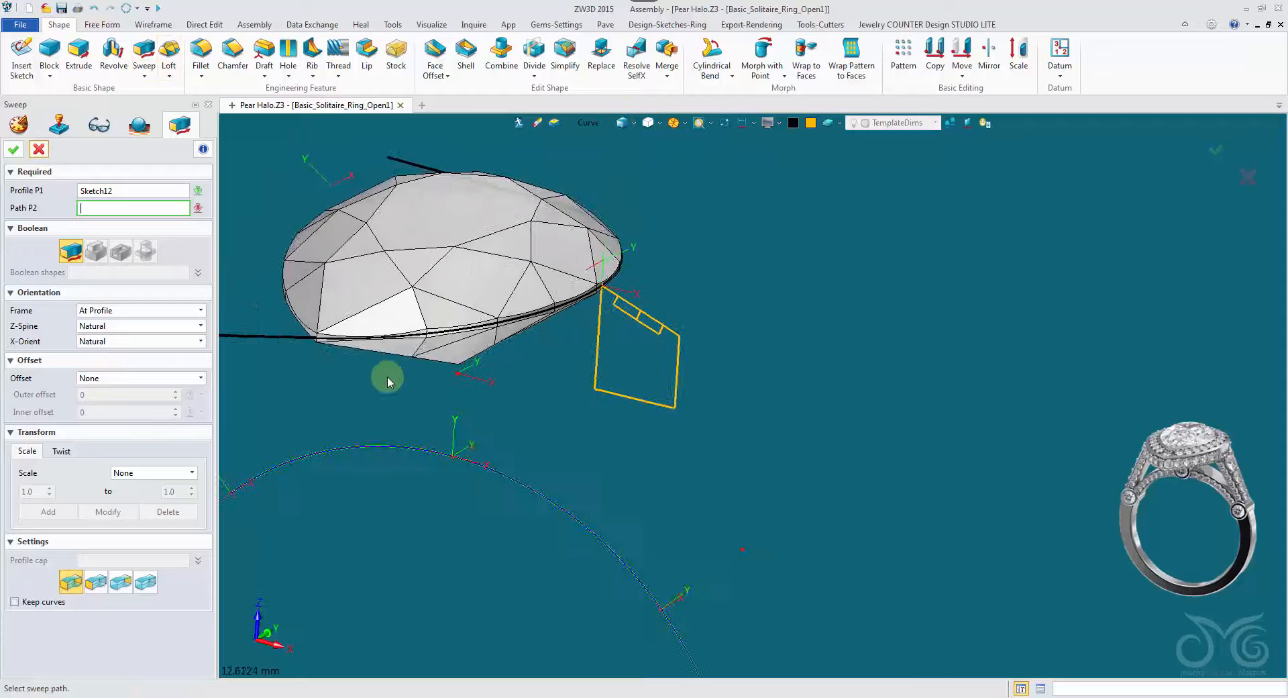
Step: Sweep the halo profile sketch along the girdle curve around one half of the pear gem
scroll(342, 373, down, 2)
click(305, 331)
scroll(314, 328, down, 3)
scroll(316, 328, down, 1)
right_drag(315, 328, 249, 323)
click(10, 153)
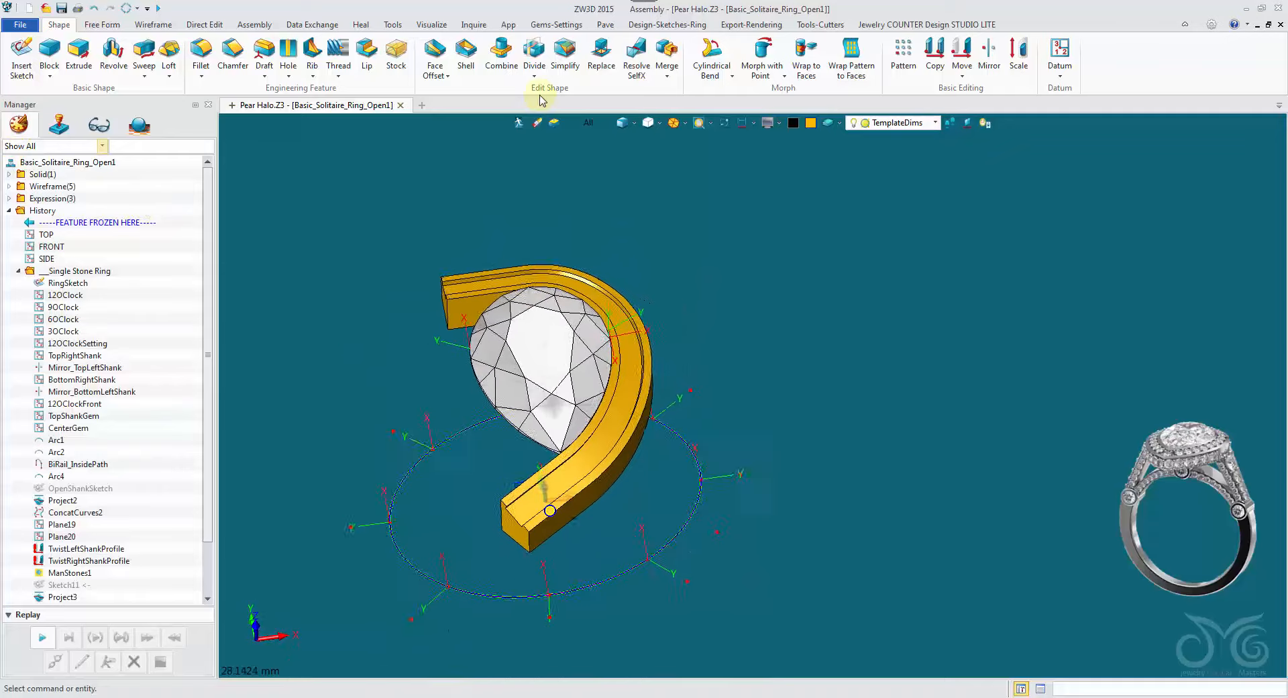
Step: Trim the swept halo half with the SIDE datum plane, leaving the trimmed region uncapped and keeping the trimming shape
click(534, 76)
click(556, 123)
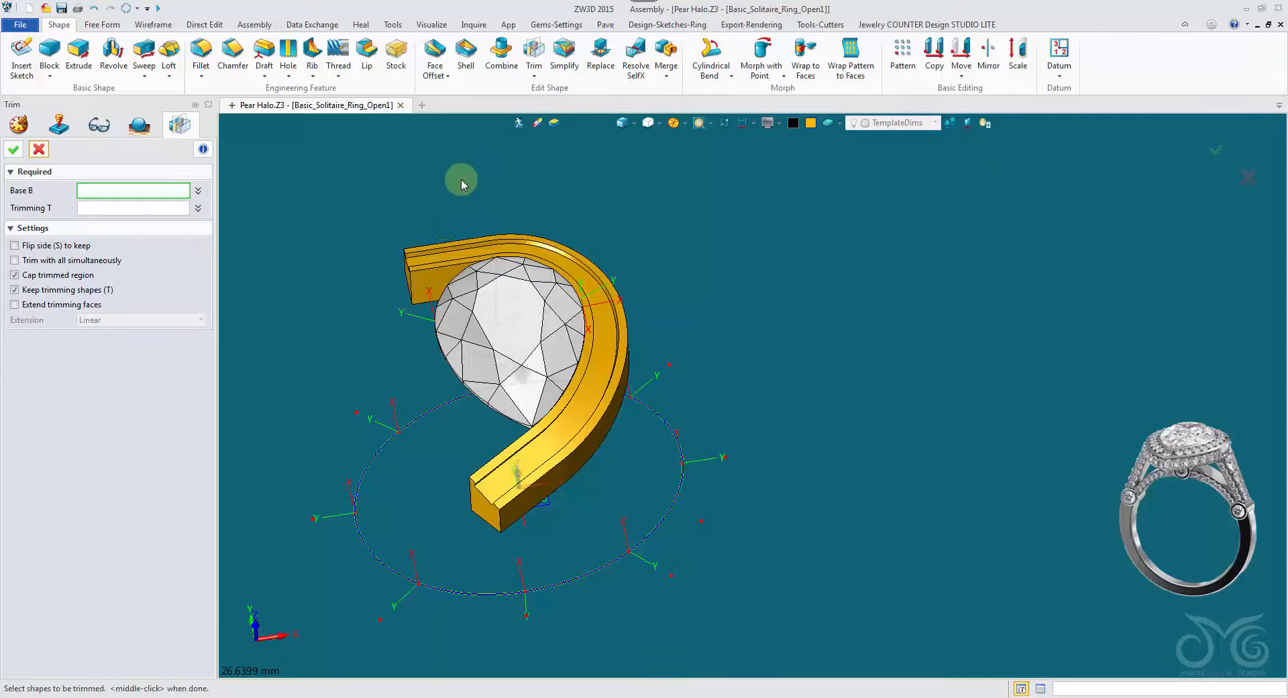
click(444, 253)
right_drag(351, 232, 428, 514)
scroll(428, 514, up, 2)
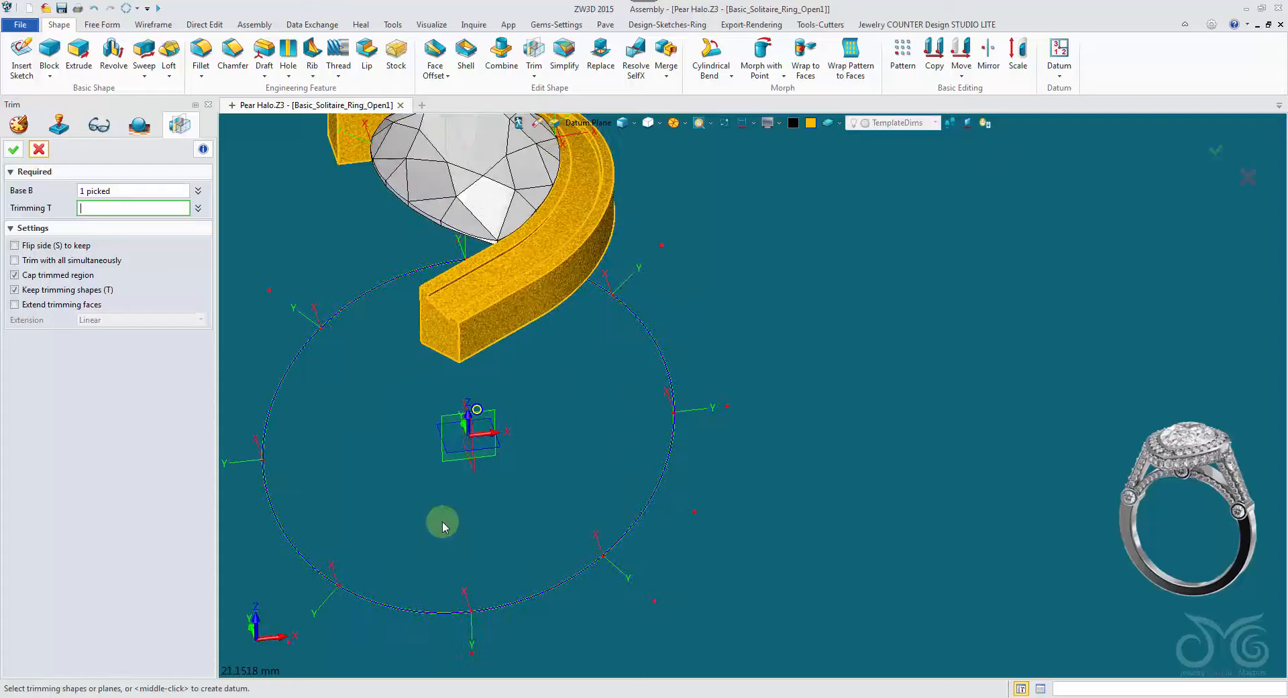
click(476, 479)
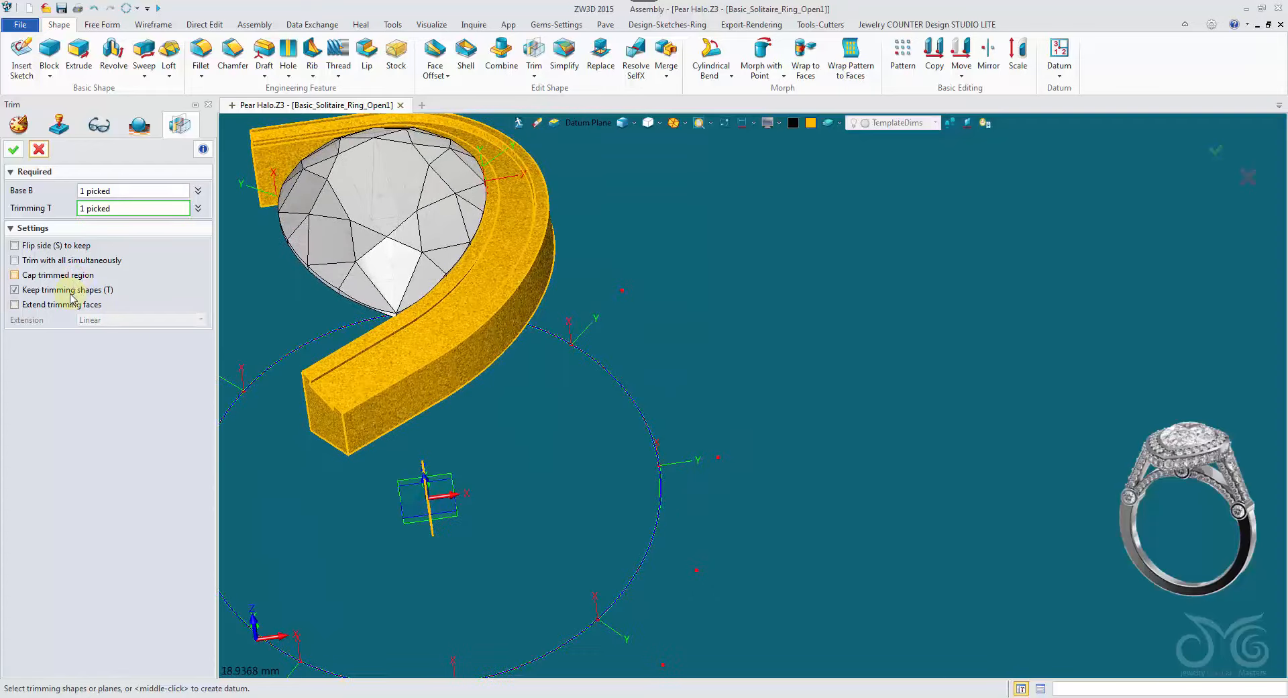
click(56, 247)
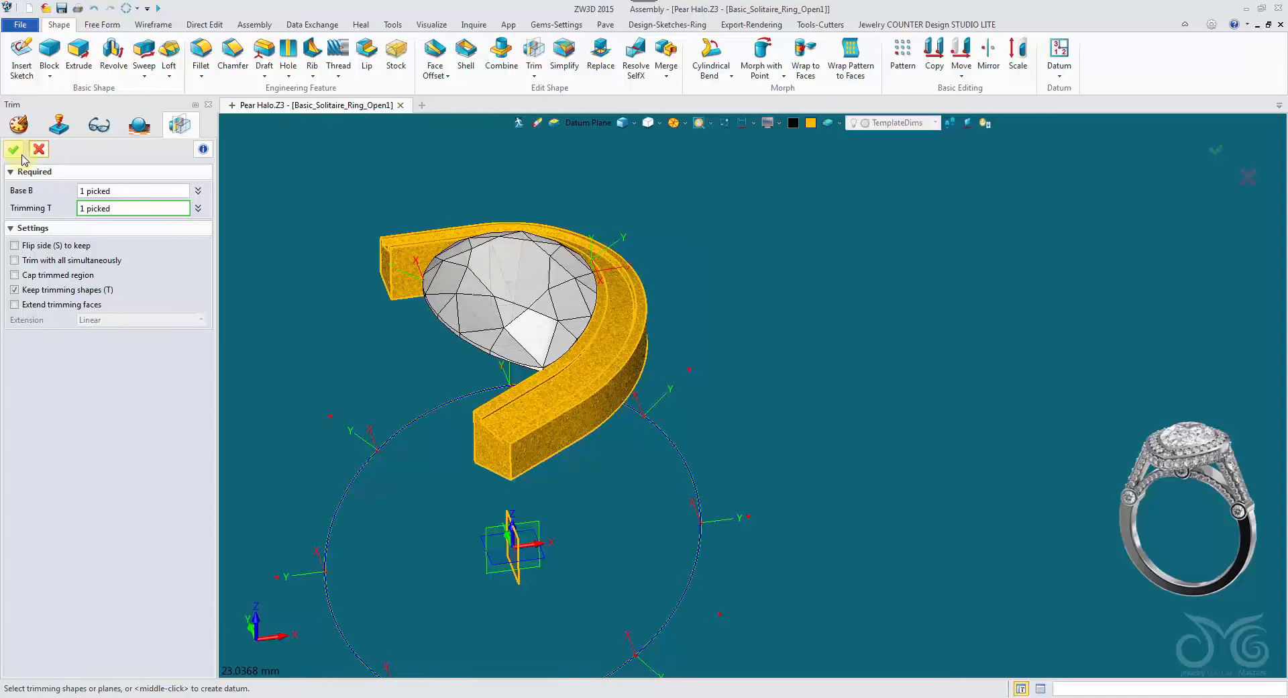
click(13, 149)
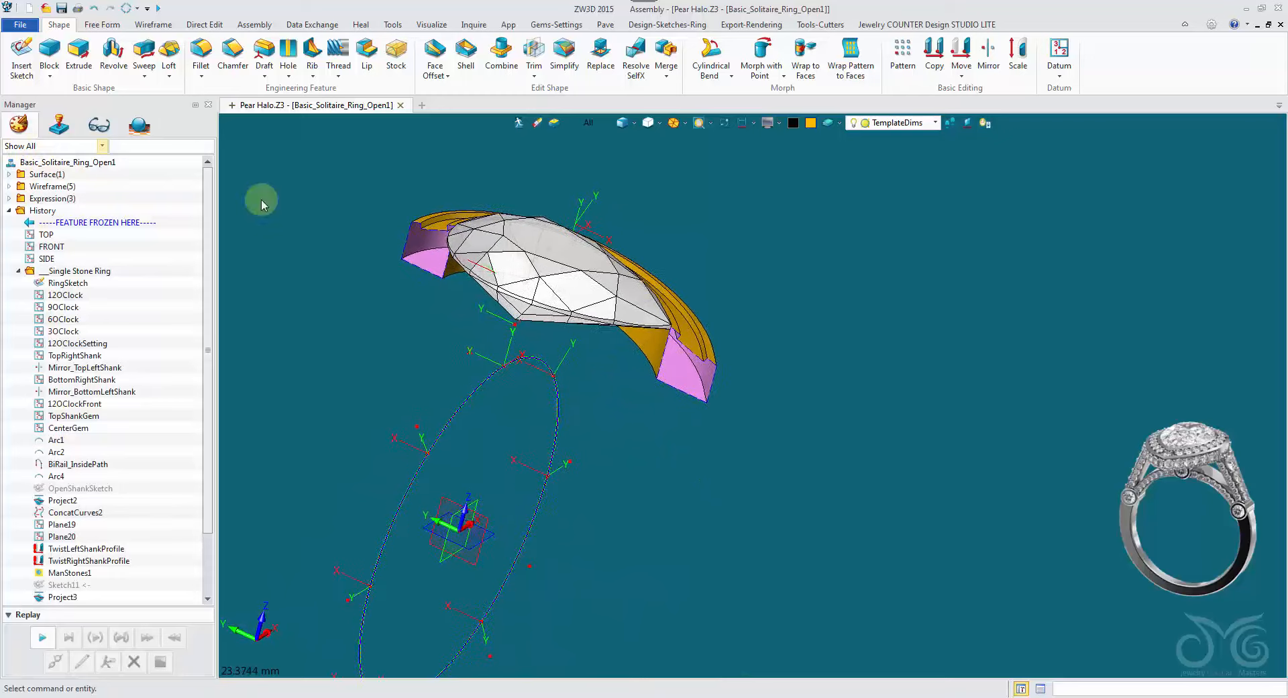
Step: Mirror a copy of the trimmed halo shape about the SIDE plane to complete the pear outline
click(988, 53)
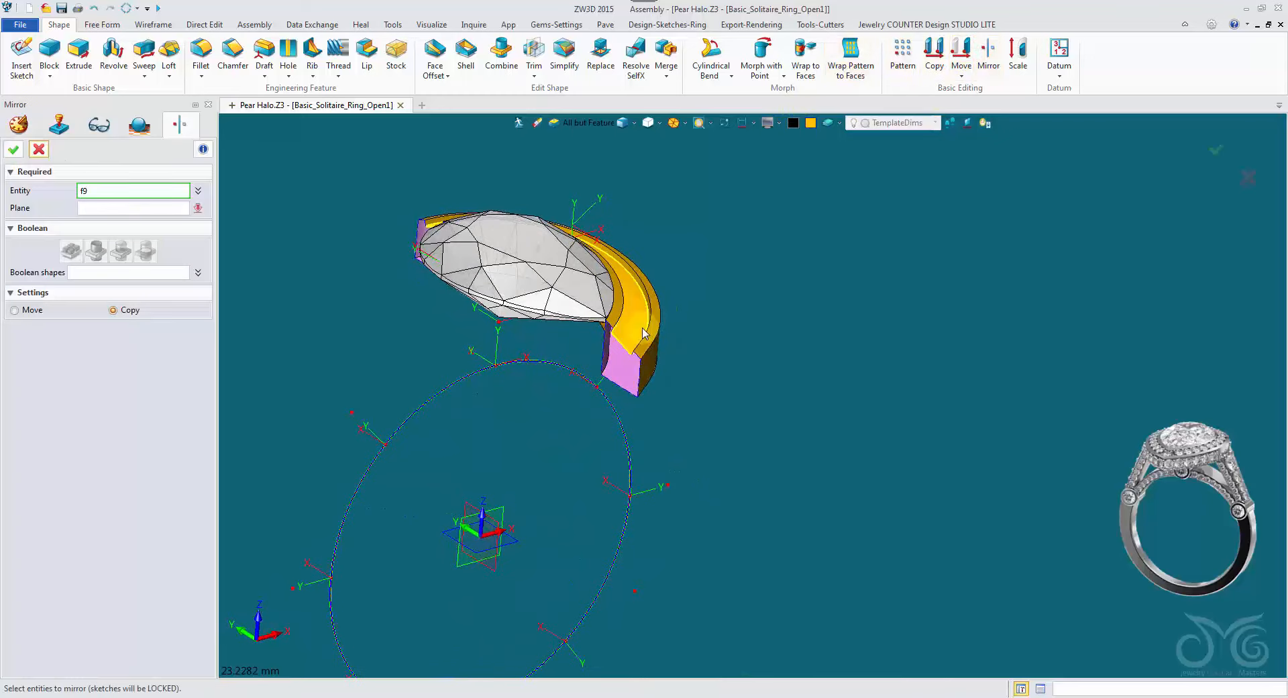
click(589, 125)
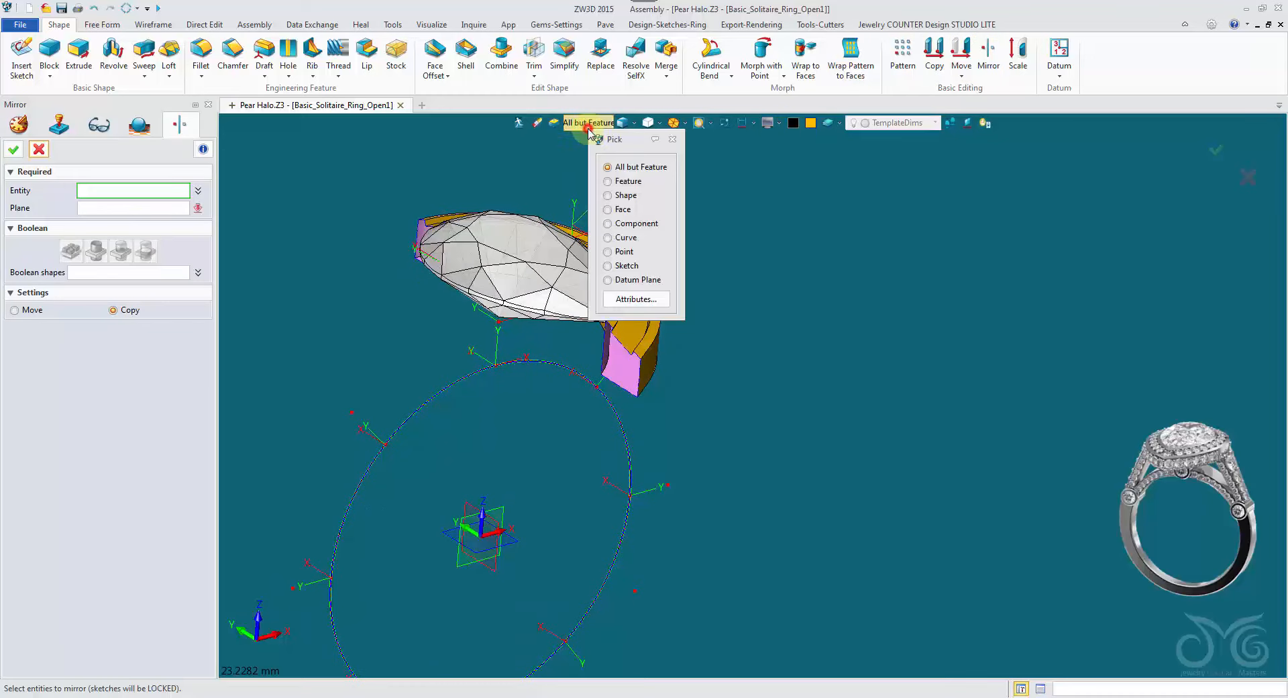
click(620, 195)
click(646, 321)
middle_click(713, 295)
right_drag(647, 453, 558, 533)
click(530, 535)
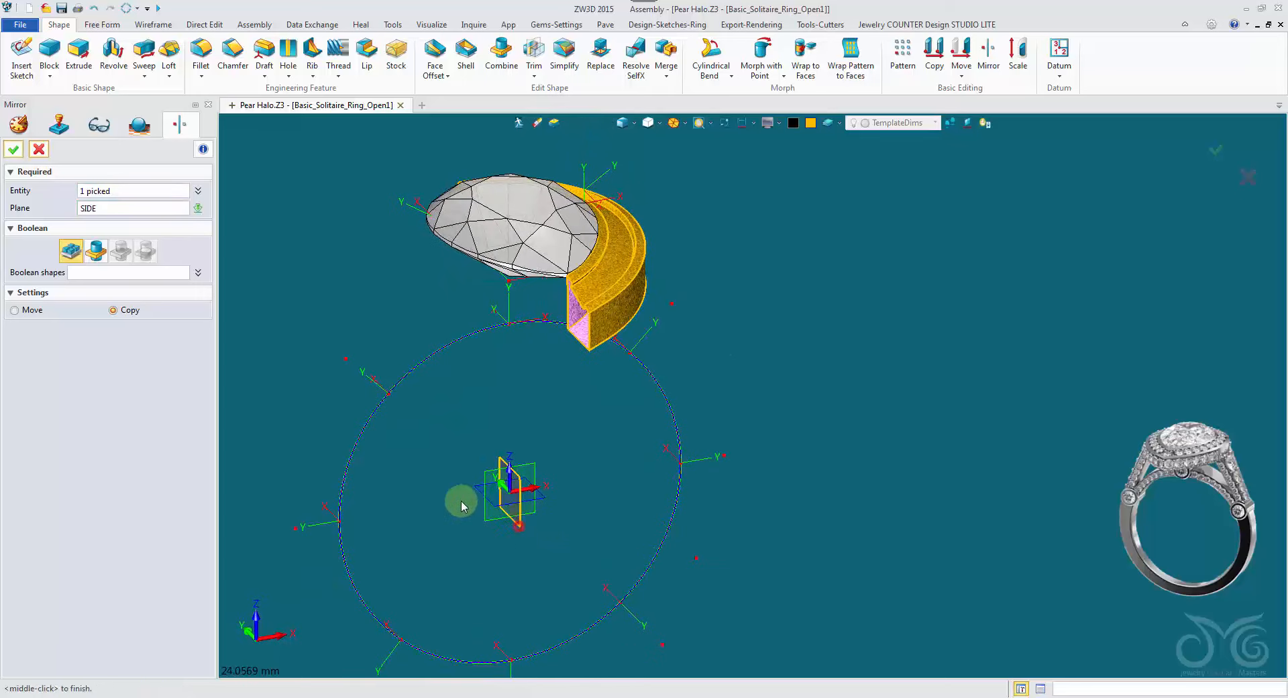
click(17, 152)
Step: Sew the two mirrored halo halves together with a 0.01 tolerance
click(361, 24)
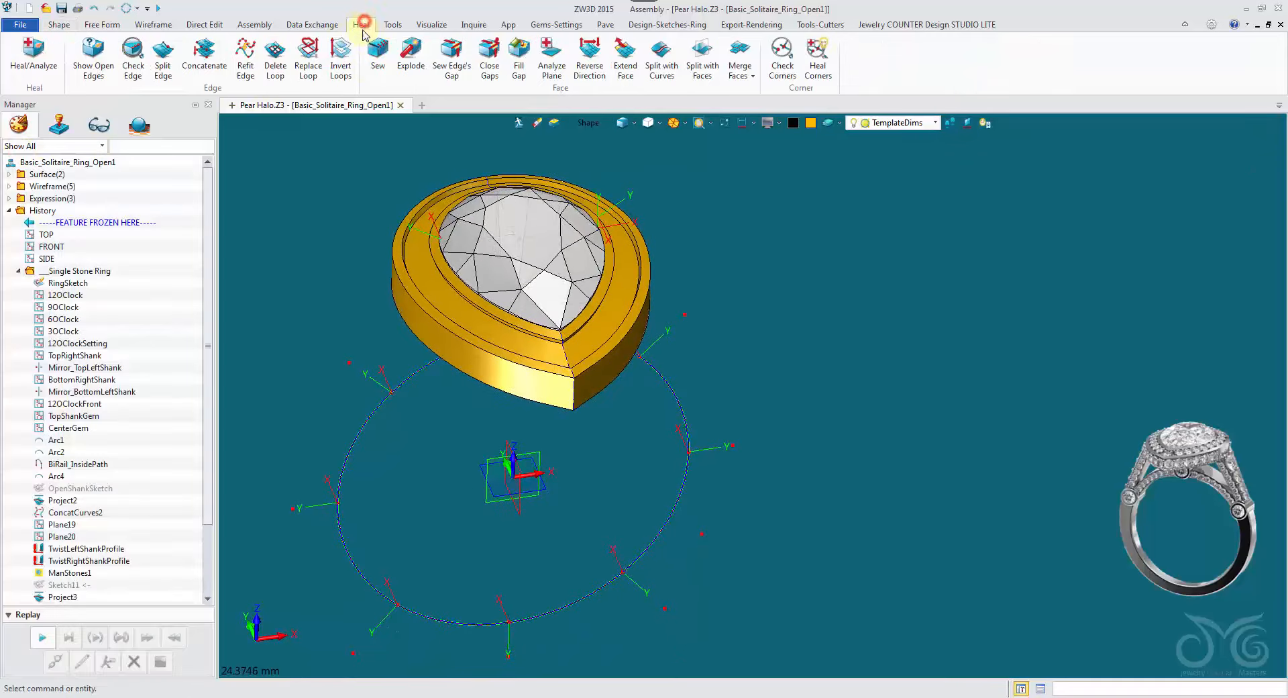
click(378, 67)
click(455, 320)
click(598, 317)
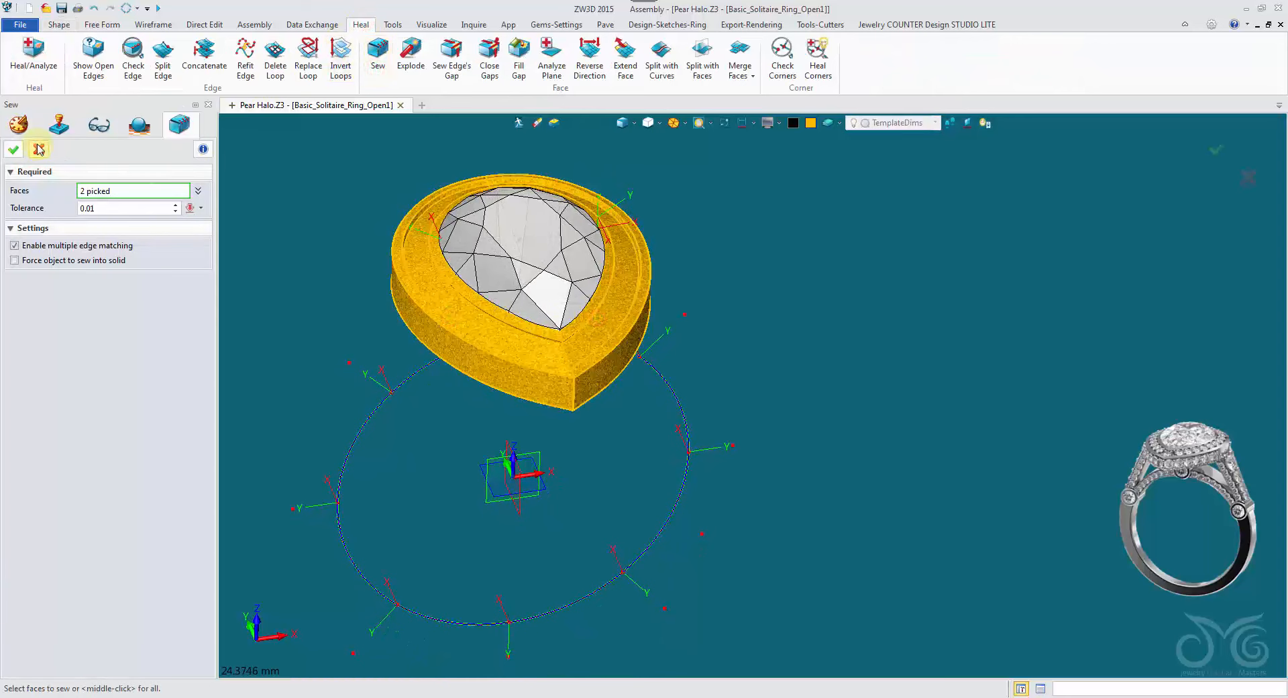
click(13, 150)
click(717, 397)
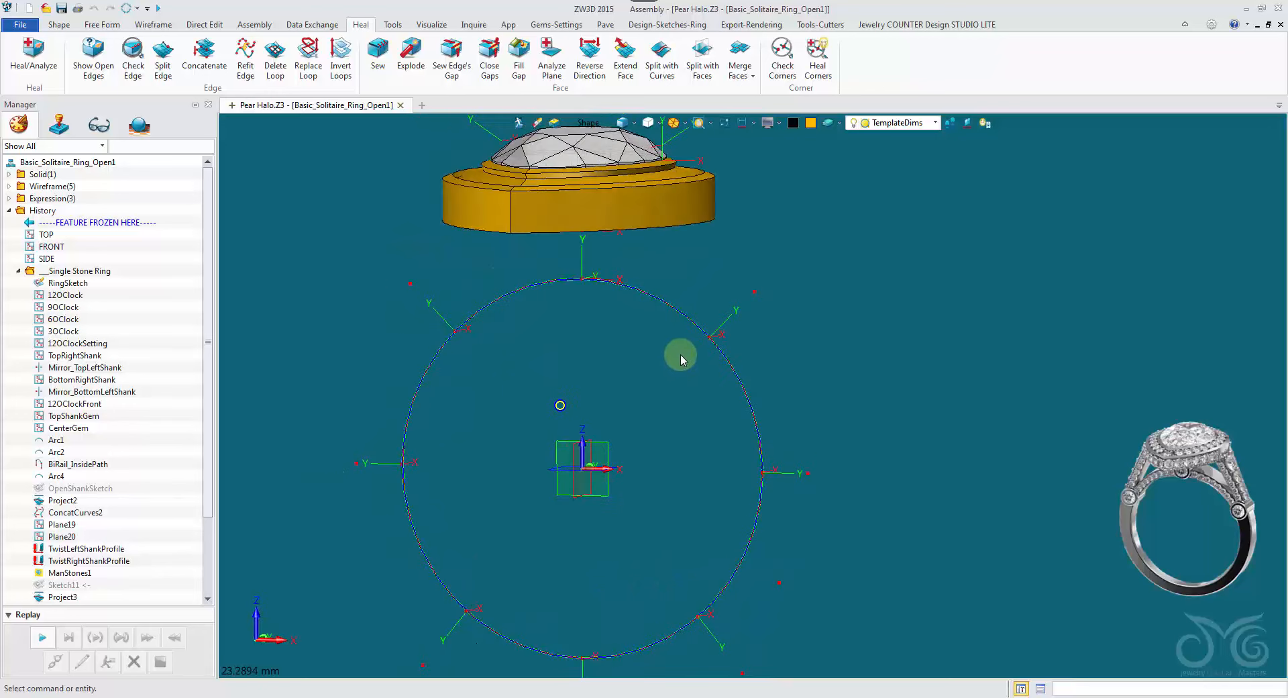
Step: Display the ring template's dimensions and set the selection filter to Dimension
right_drag(747, 390, 665, 362)
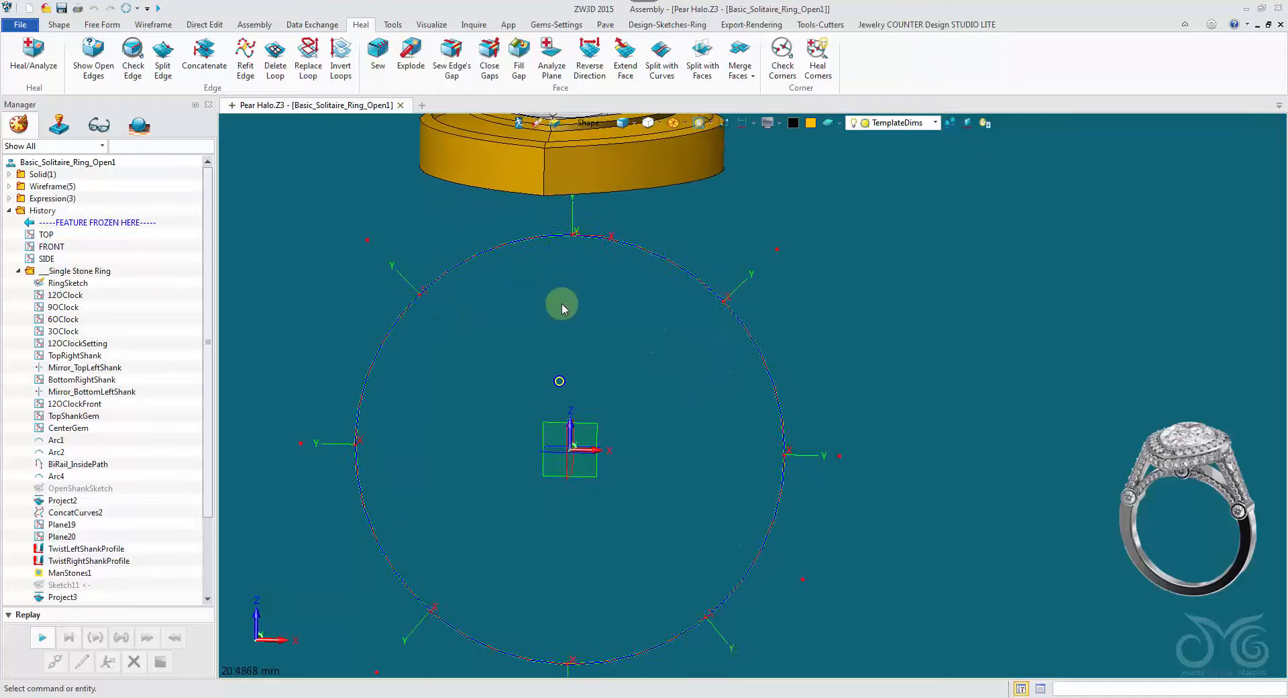
click(742, 122)
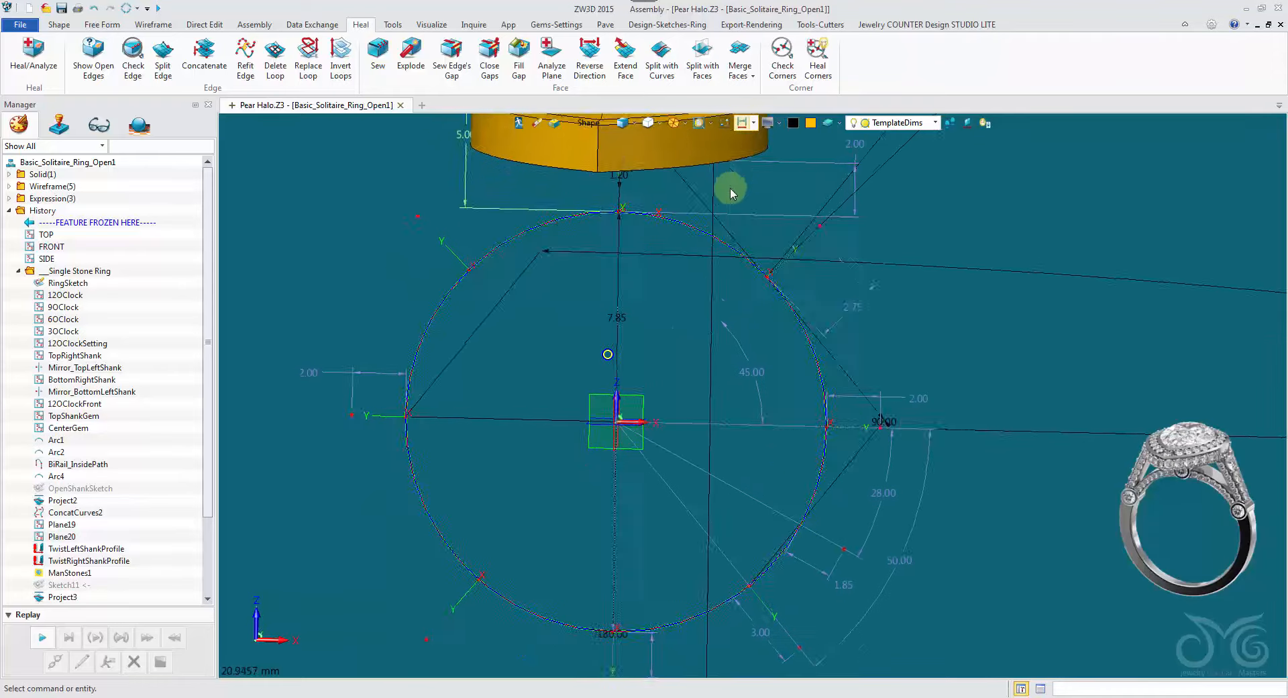
click(572, 124)
click(628, 193)
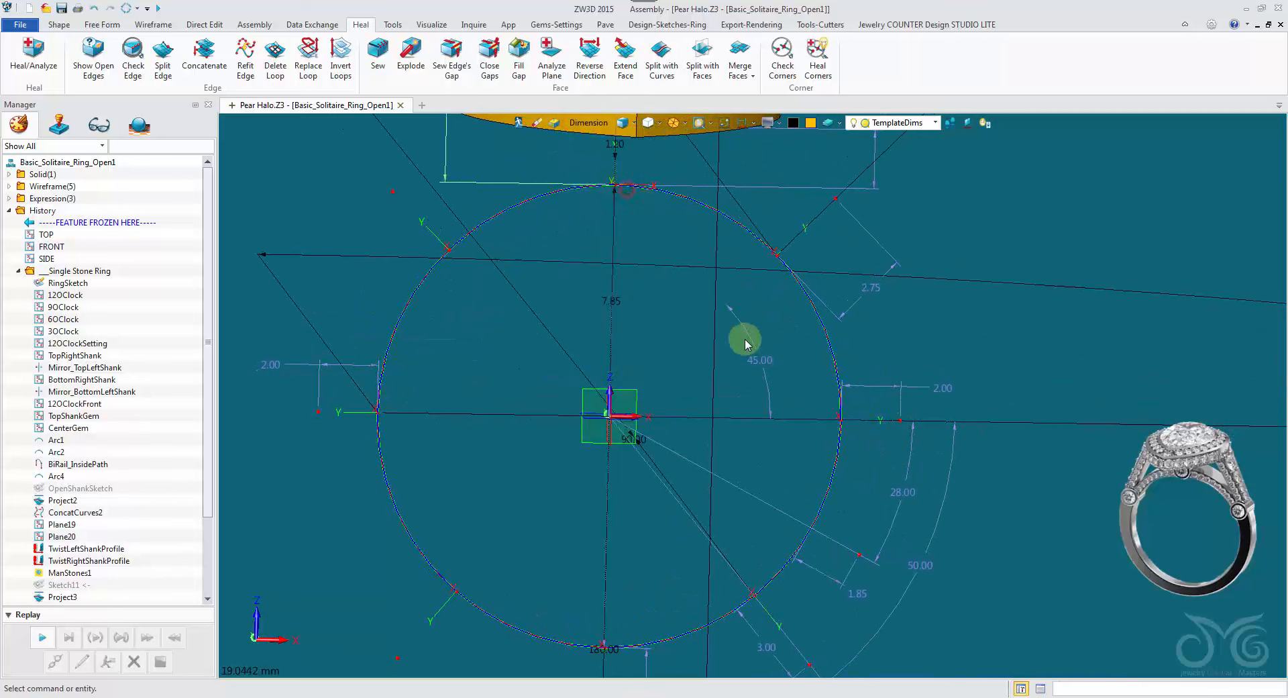
Step: Set the template's 45-degree shank guide angle to 30 degrees and hide the template dimensions
double_click(756, 350)
drag(794, 356, 454, 267)
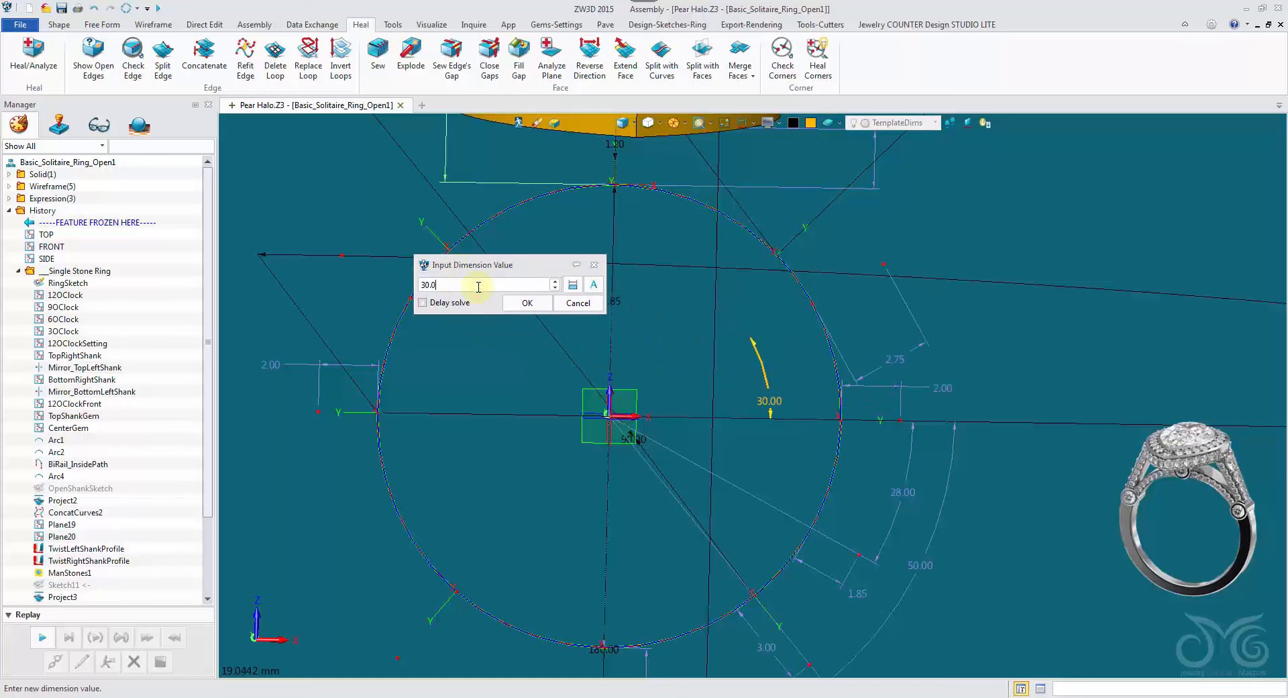
click(514, 303)
middle_click(518, 297)
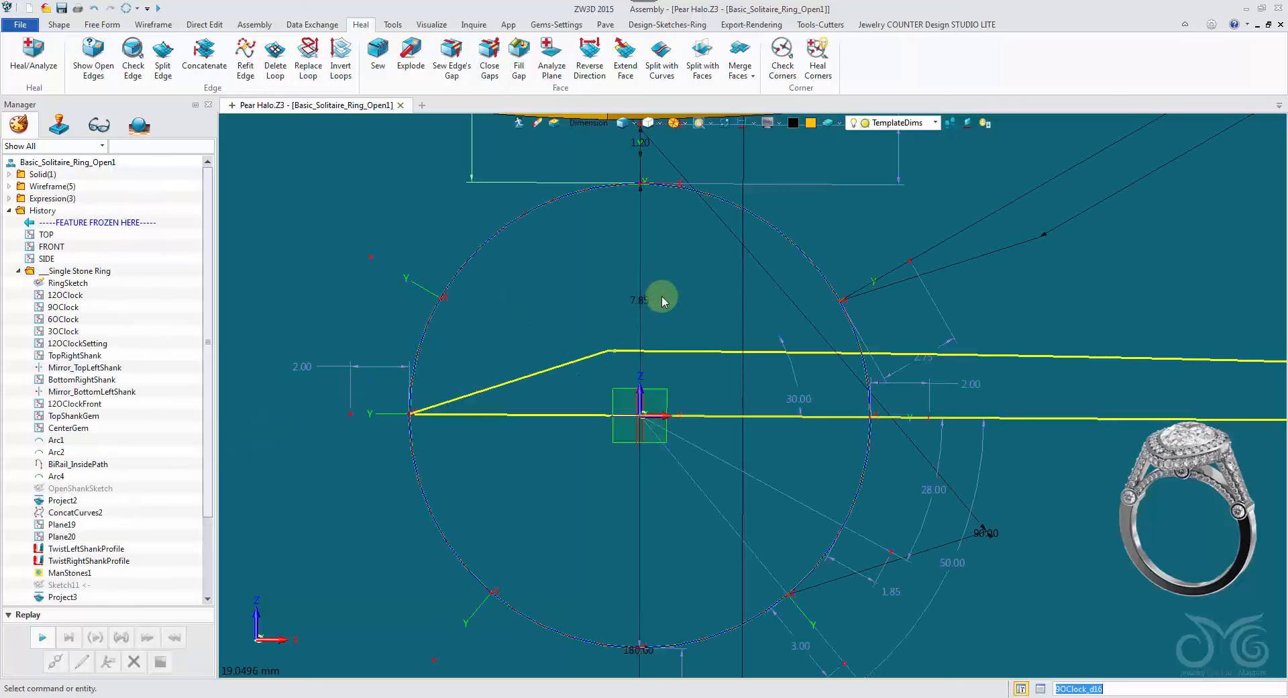
click(739, 124)
Step: Place square rectangular Ring Shanks profiles at the top-right shank datum and the 6 o'clock datum of the ring
mouse_move(830, 173)
right_down()
mouse_move(878, 210)
mouse_move(893, 365)
right_up()
click(685, 27)
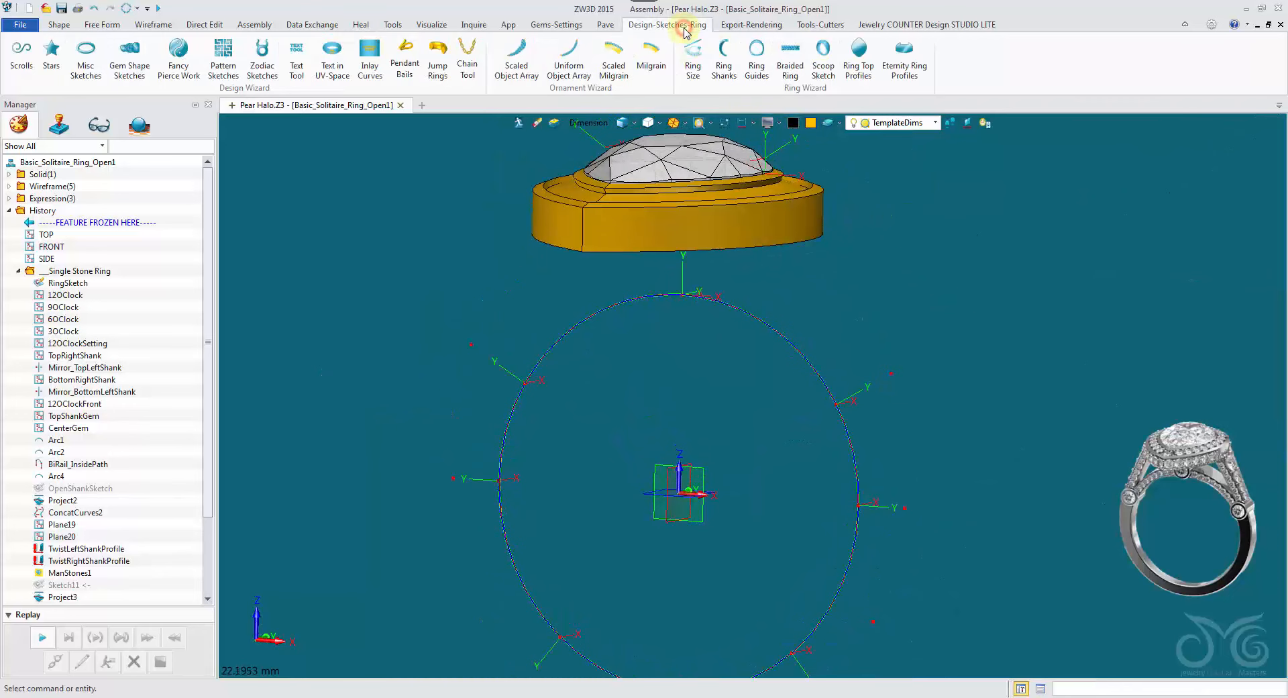
click(725, 70)
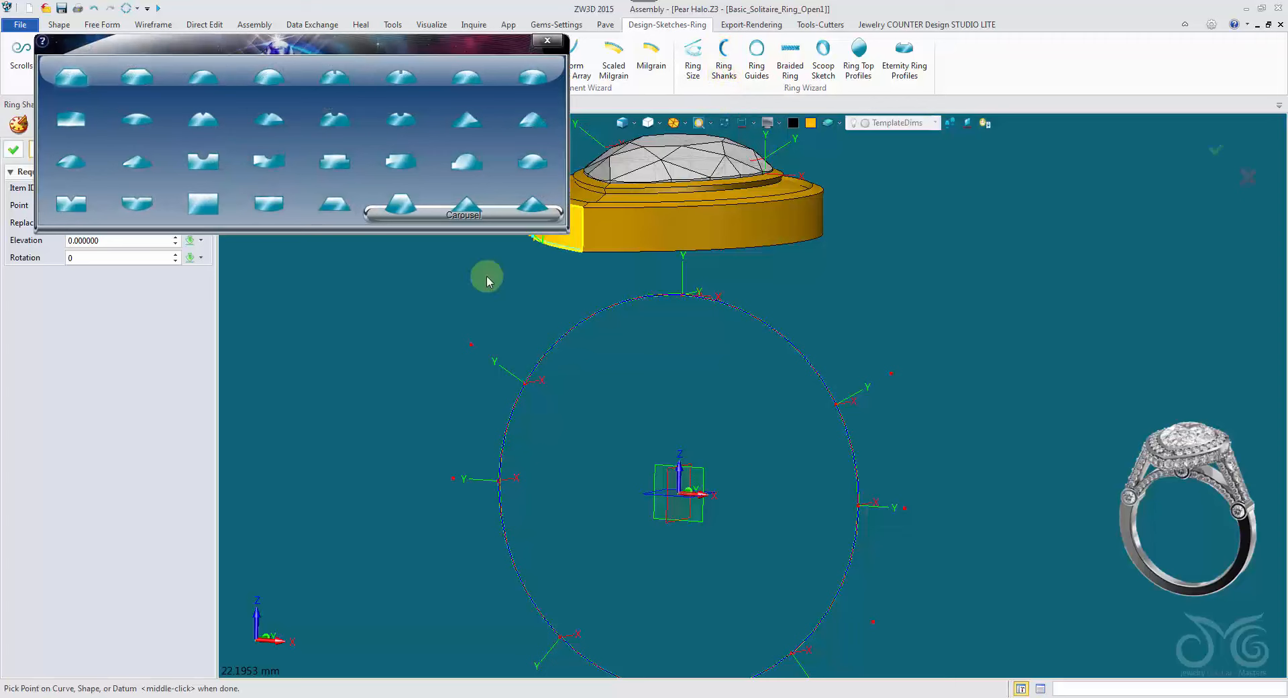
click(196, 205)
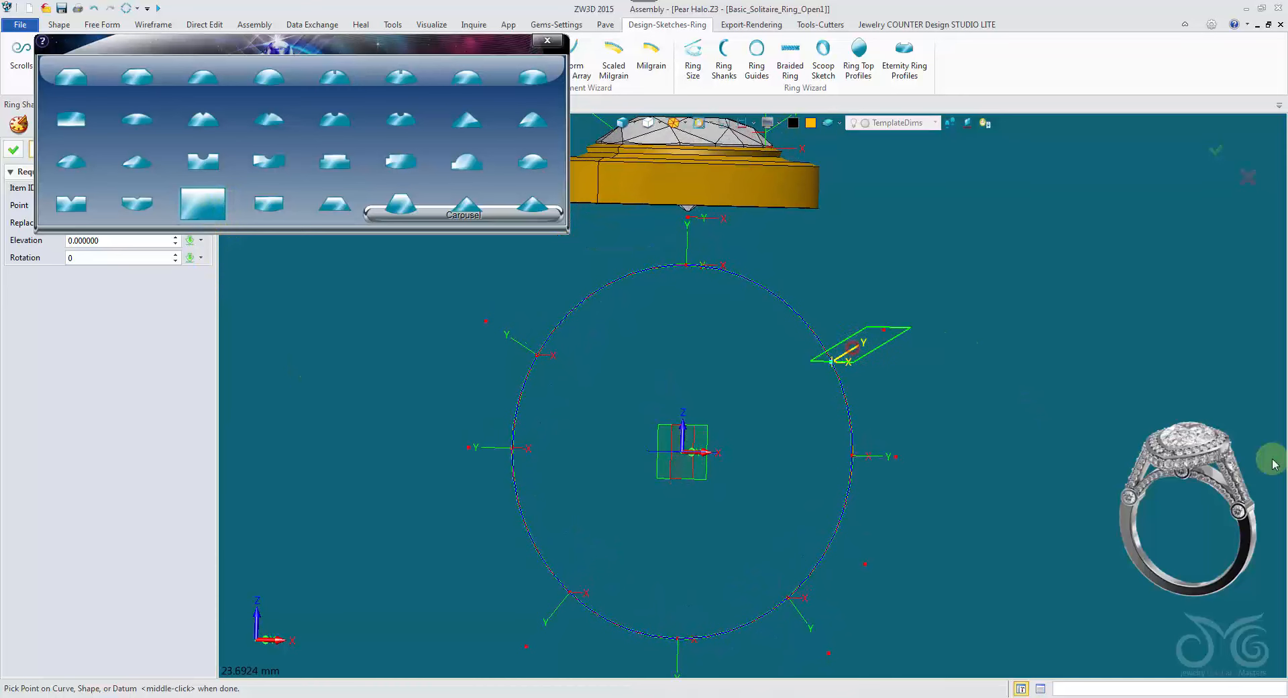
right_drag(1268, 460, 819, 609)
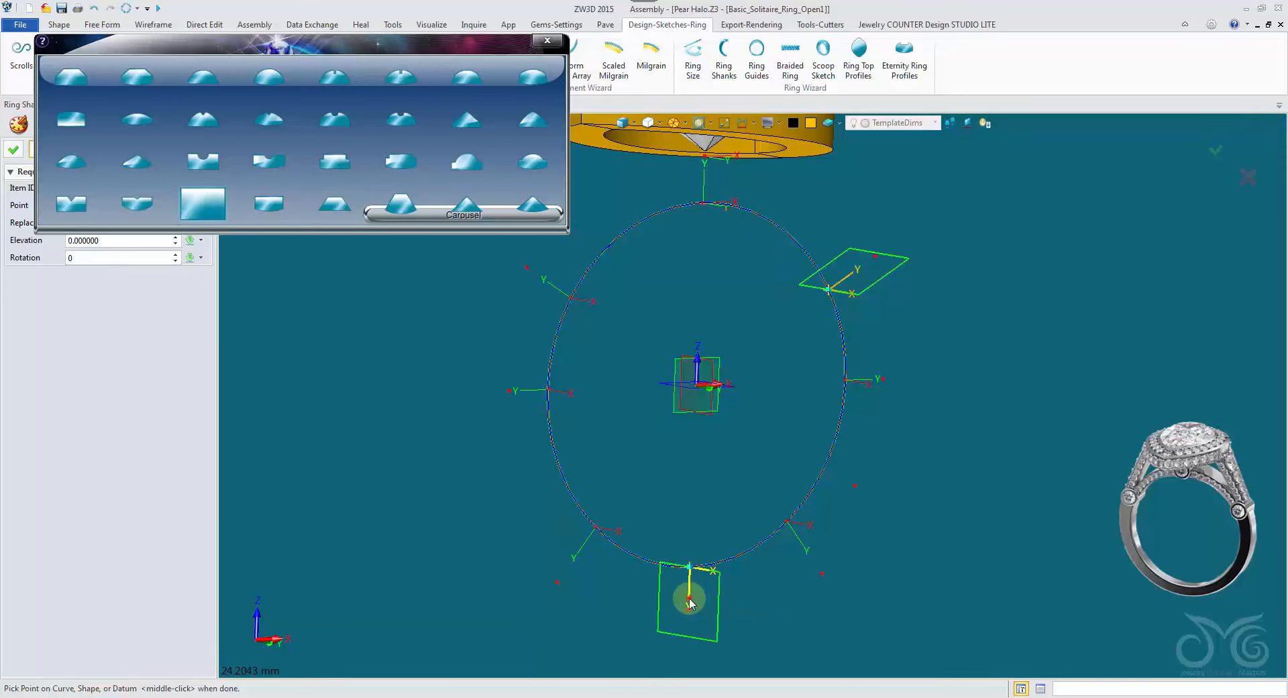
drag(289, 45, 376, 225)
click(15, 150)
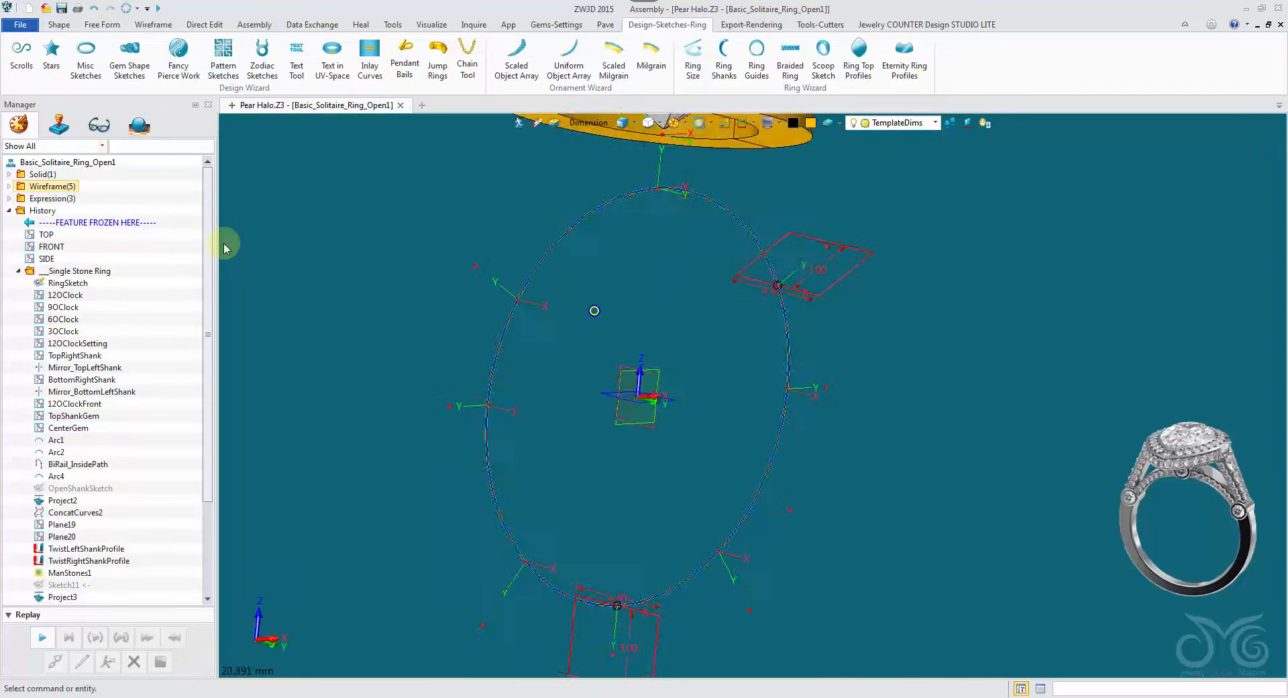
Step: Set the top-right shank profile's width to 2 mm and its height to 2.75 mm, with solving delayed
scroll(636, 266, up, 4)
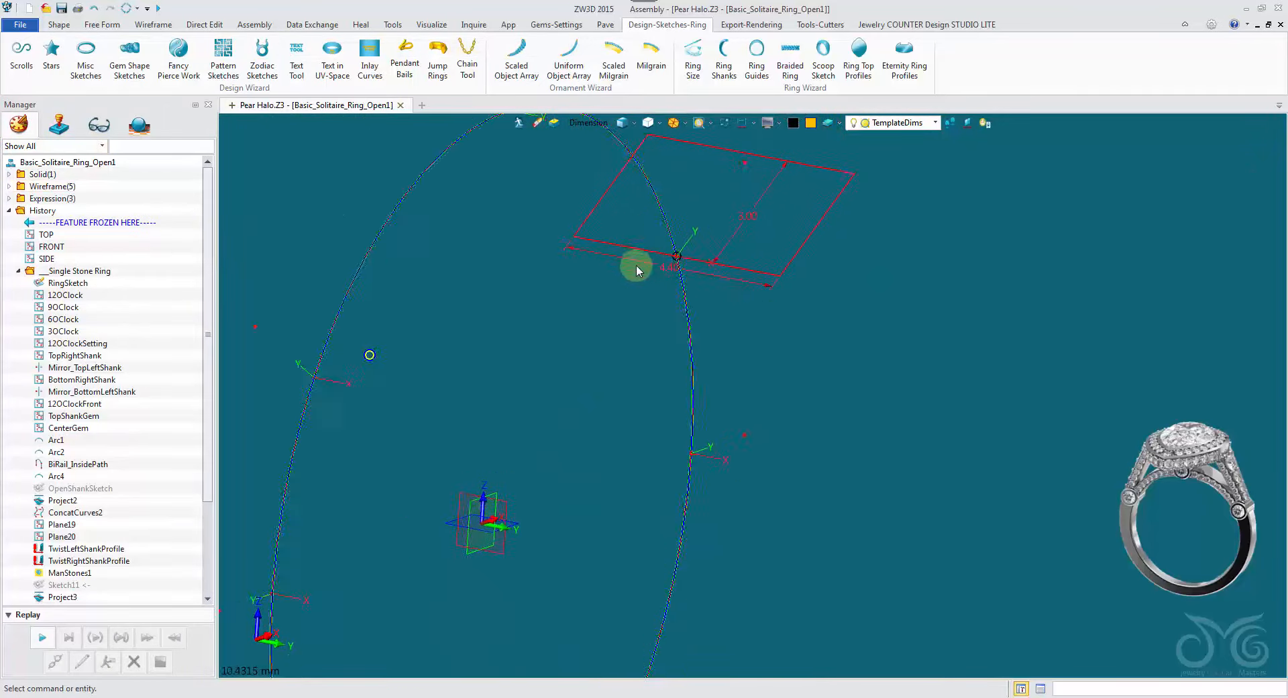
double_click(617, 297)
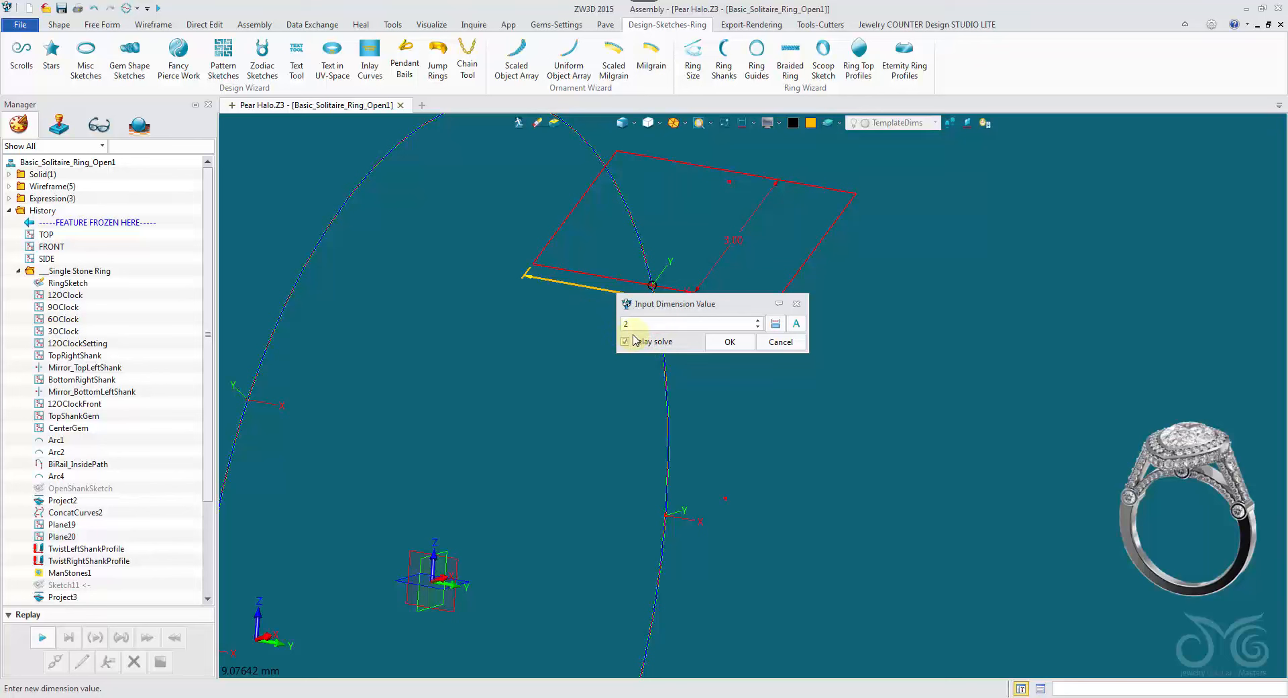
click(728, 342)
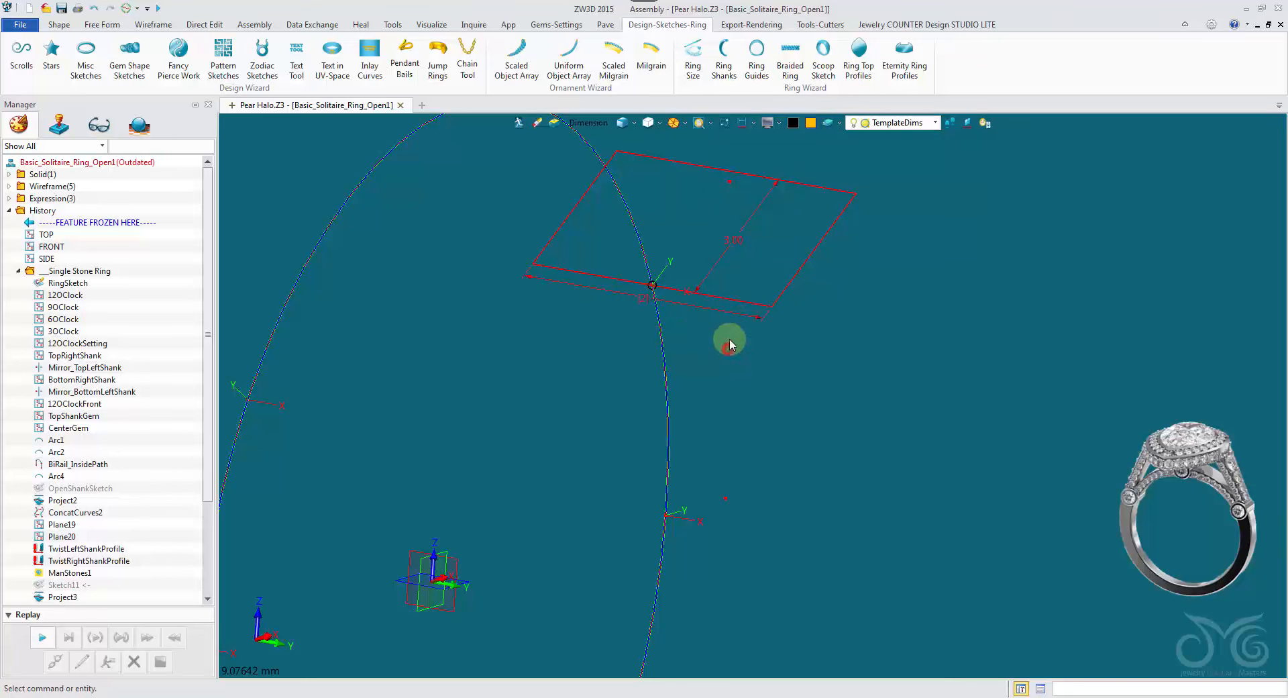
double_click(738, 241)
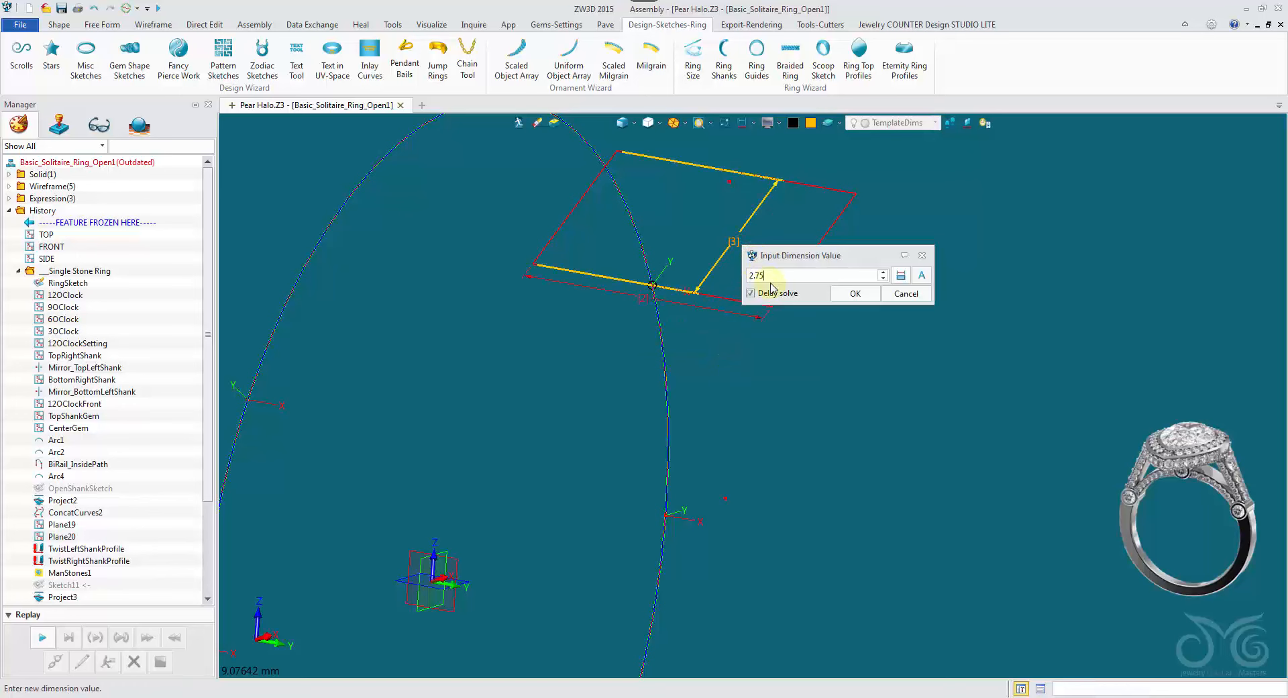
click(853, 294)
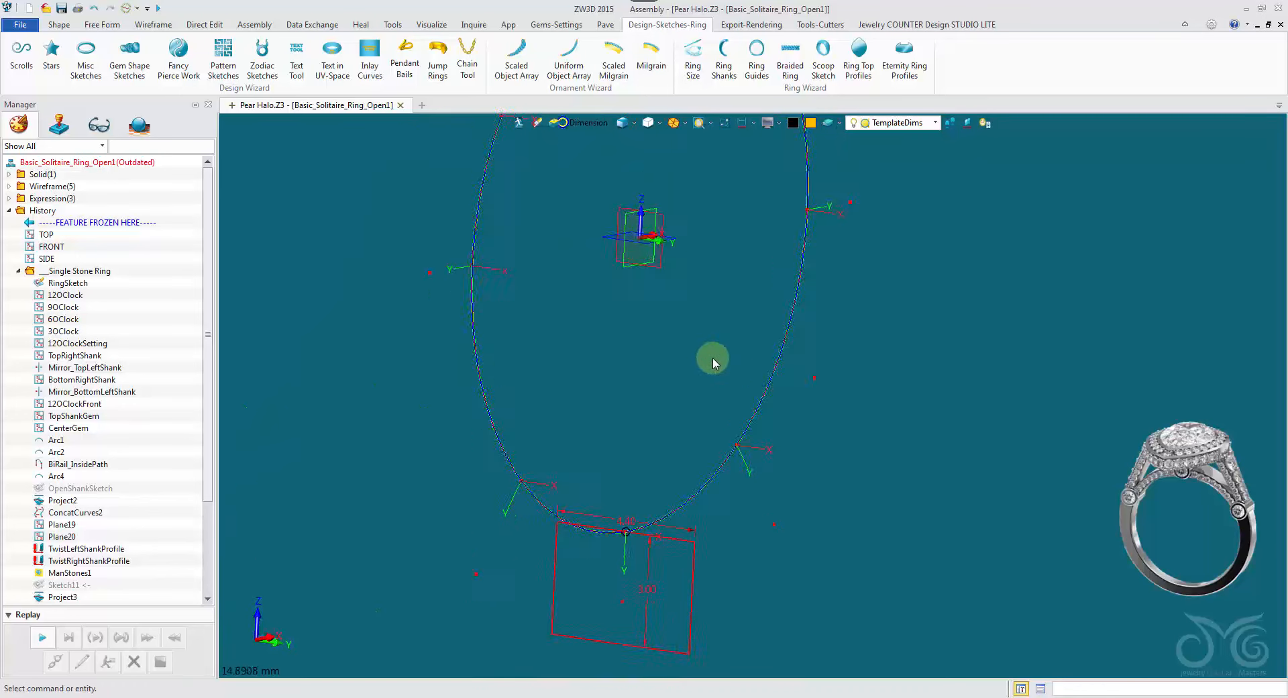
Step: Reduce the 6 o'clock profile's width and set its height to 1.5 mm, with delayed solving turned off
mouse_move(752, 435)
middle_down()
mouse_move(710, 443)
mouse_move(911, 459)
middle_up()
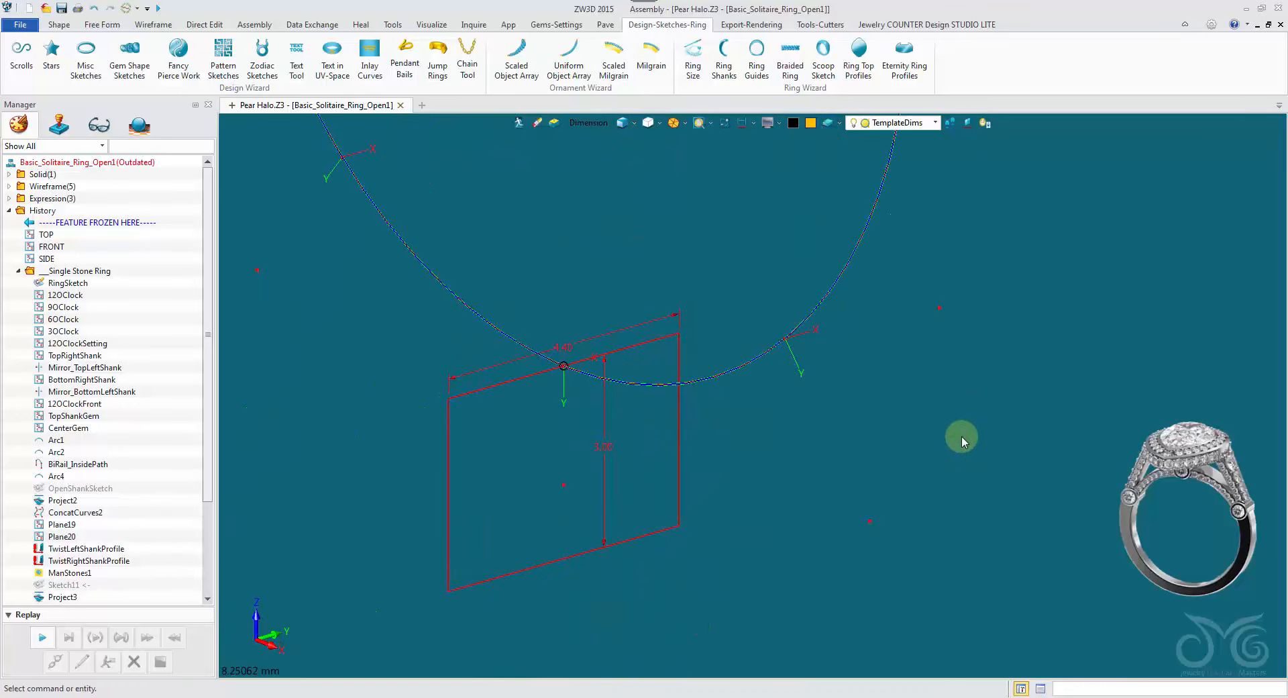
double_click(620, 330)
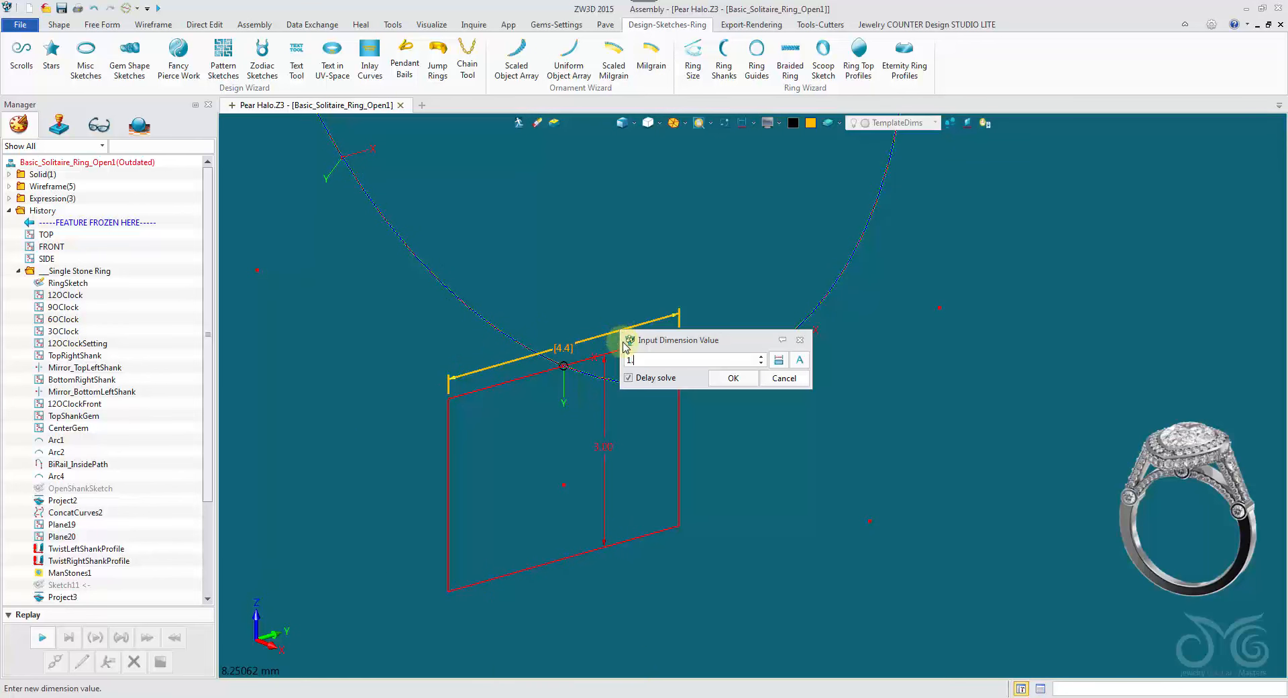
click(734, 380)
double_click(605, 421)
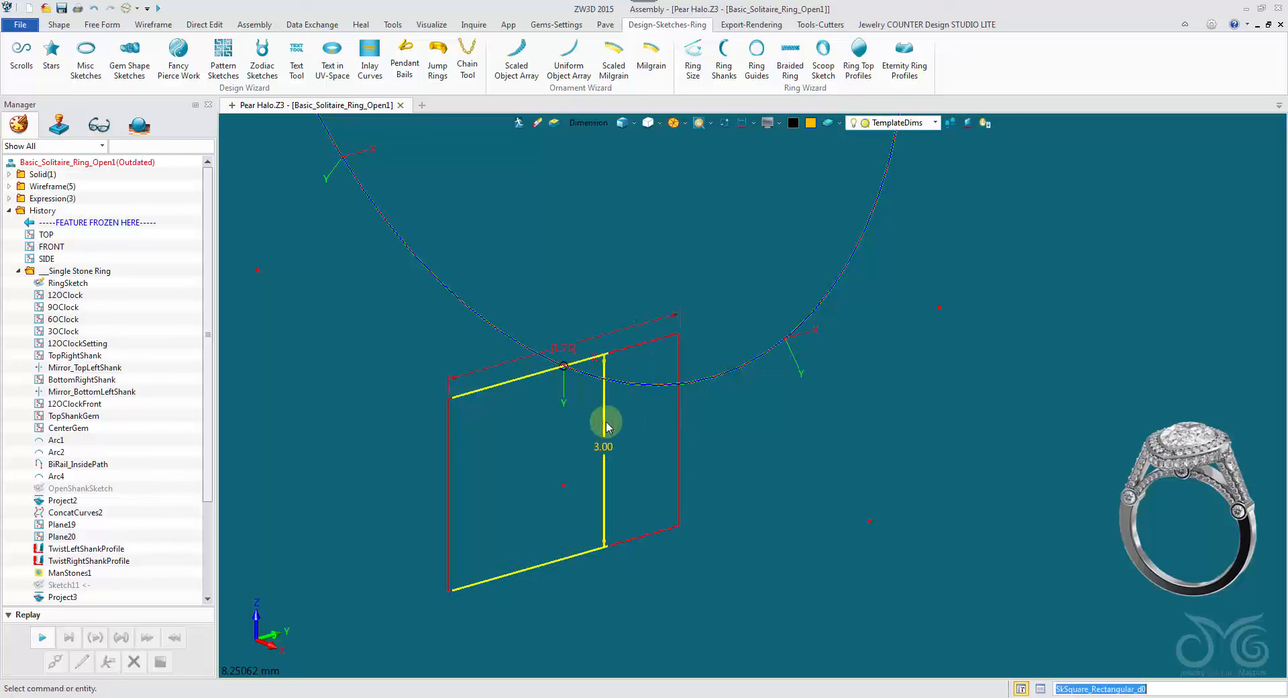
text(1.5)
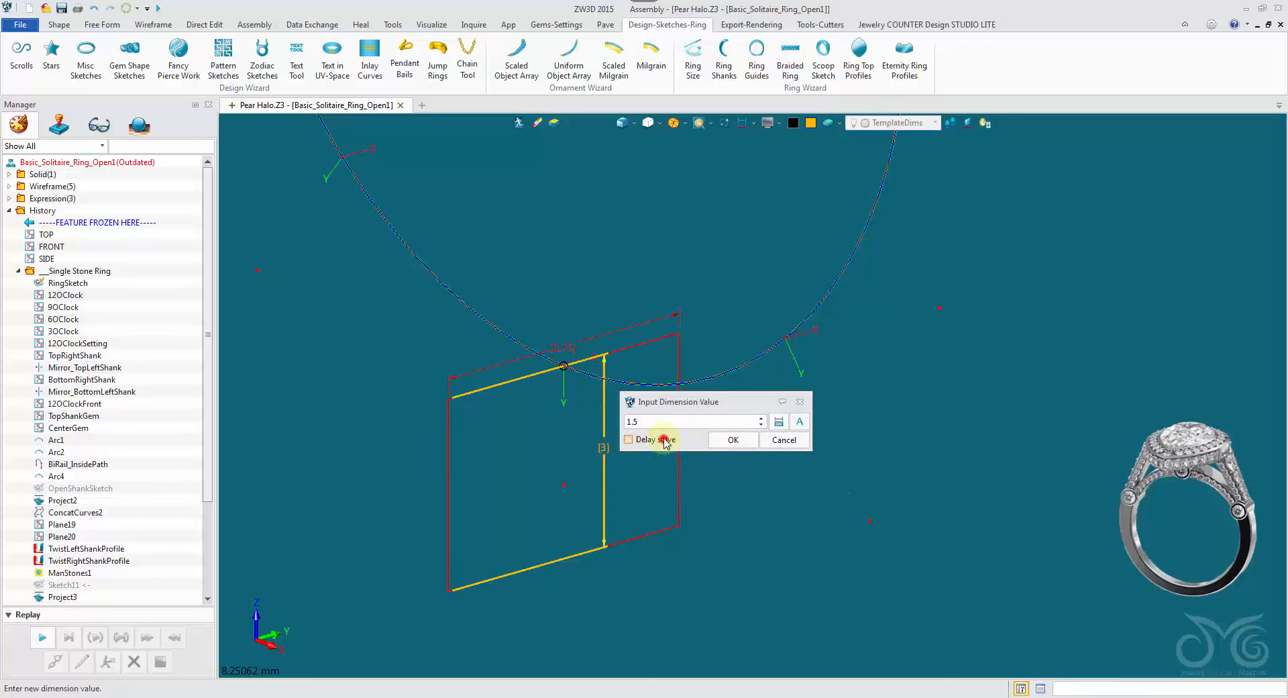
drag(673, 405, 806, 403)
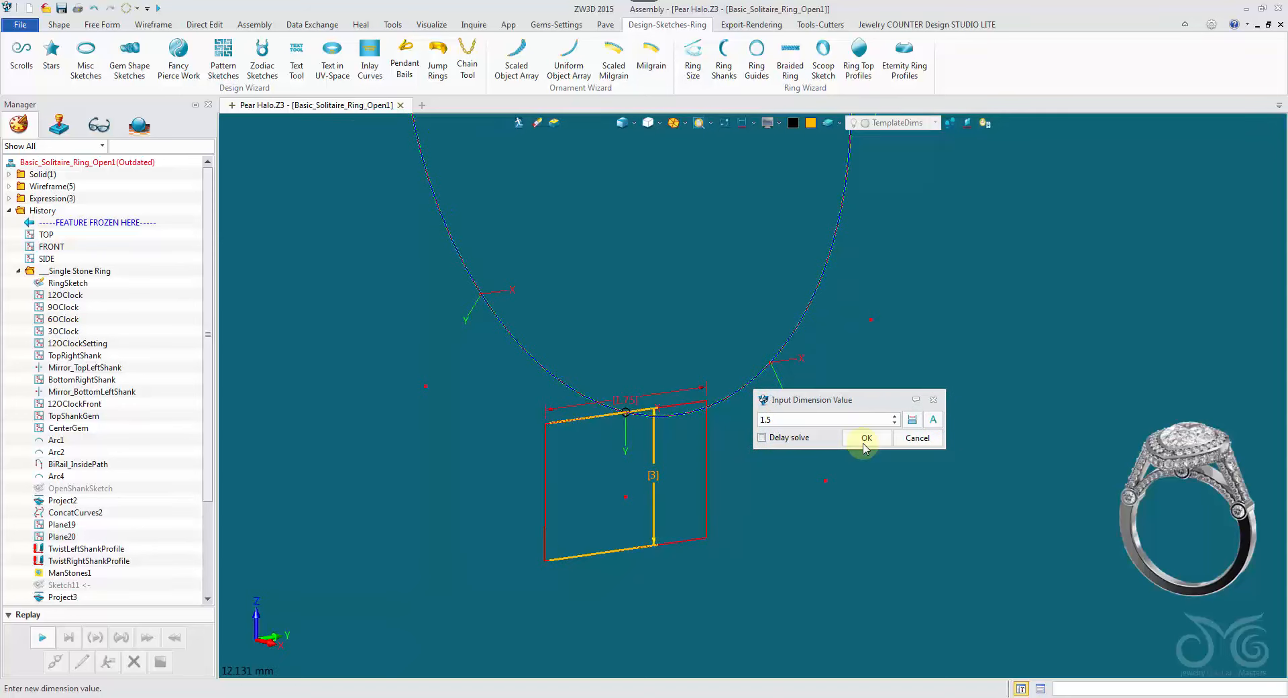
click(864, 442)
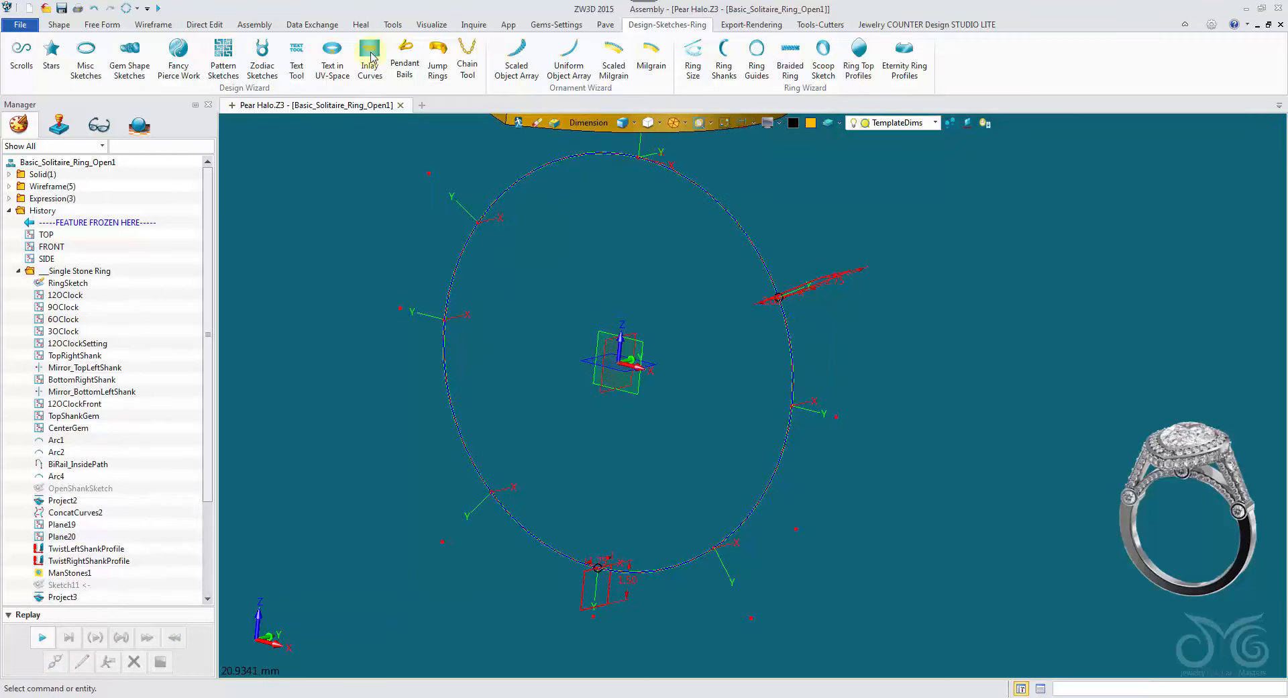
Step: Mirror a copy of the top-right shank profile sketch about the SIDE plane
click(65, 26)
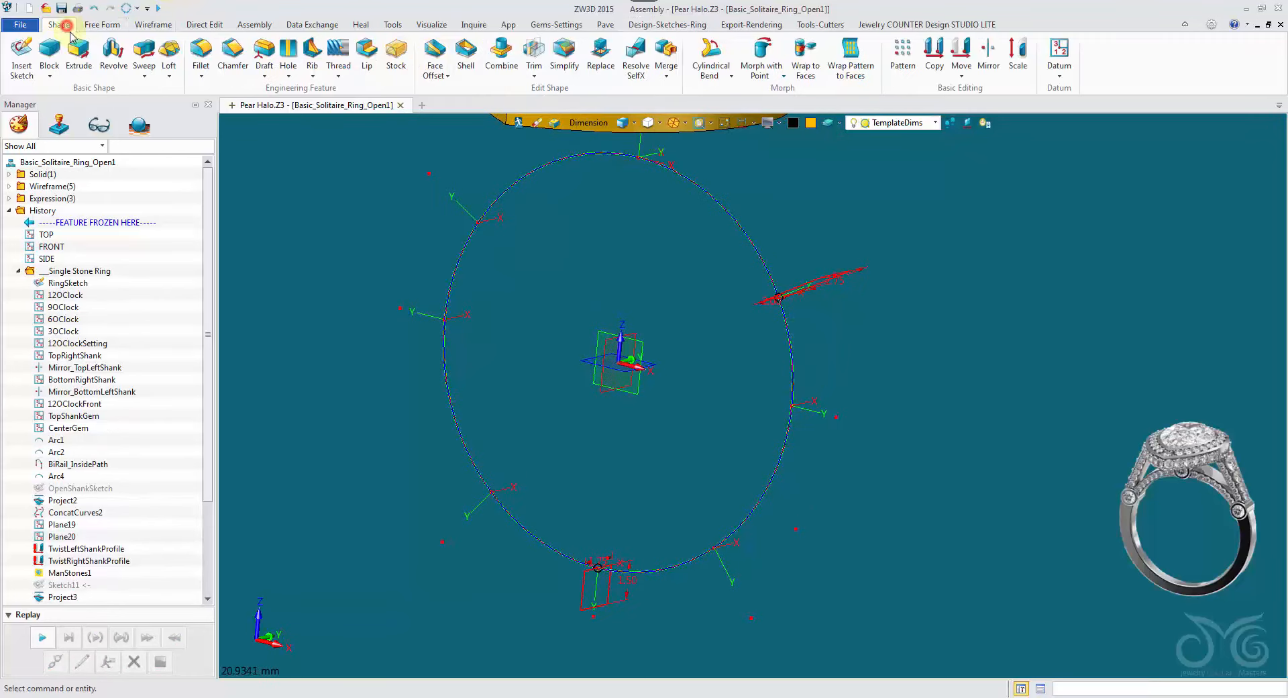
click(988, 57)
click(597, 121)
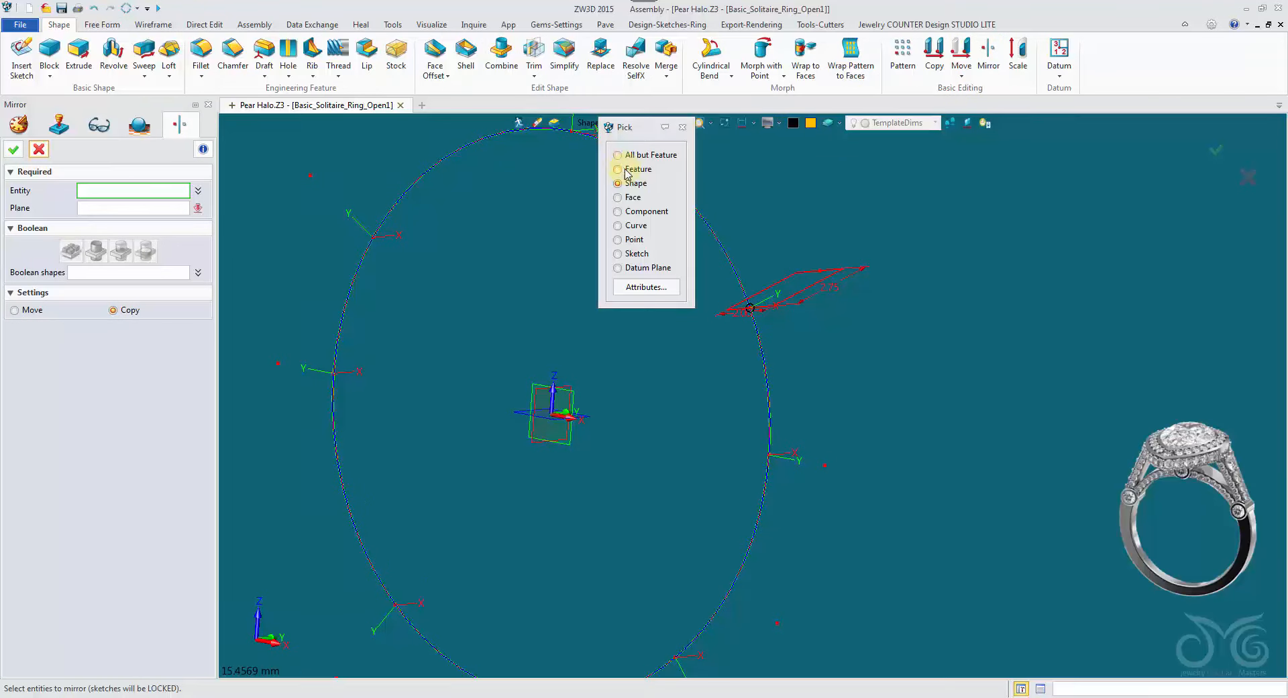
click(625, 255)
click(771, 276)
middle_click(582, 276)
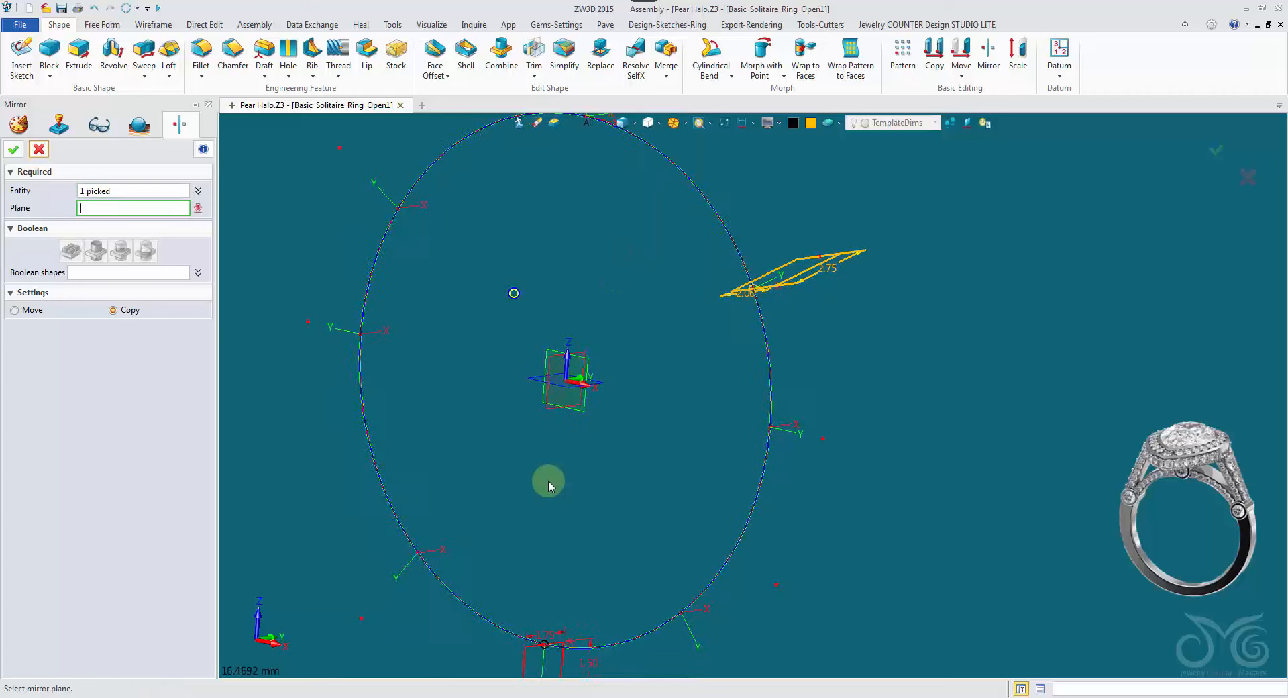
click(548, 414)
click(13, 149)
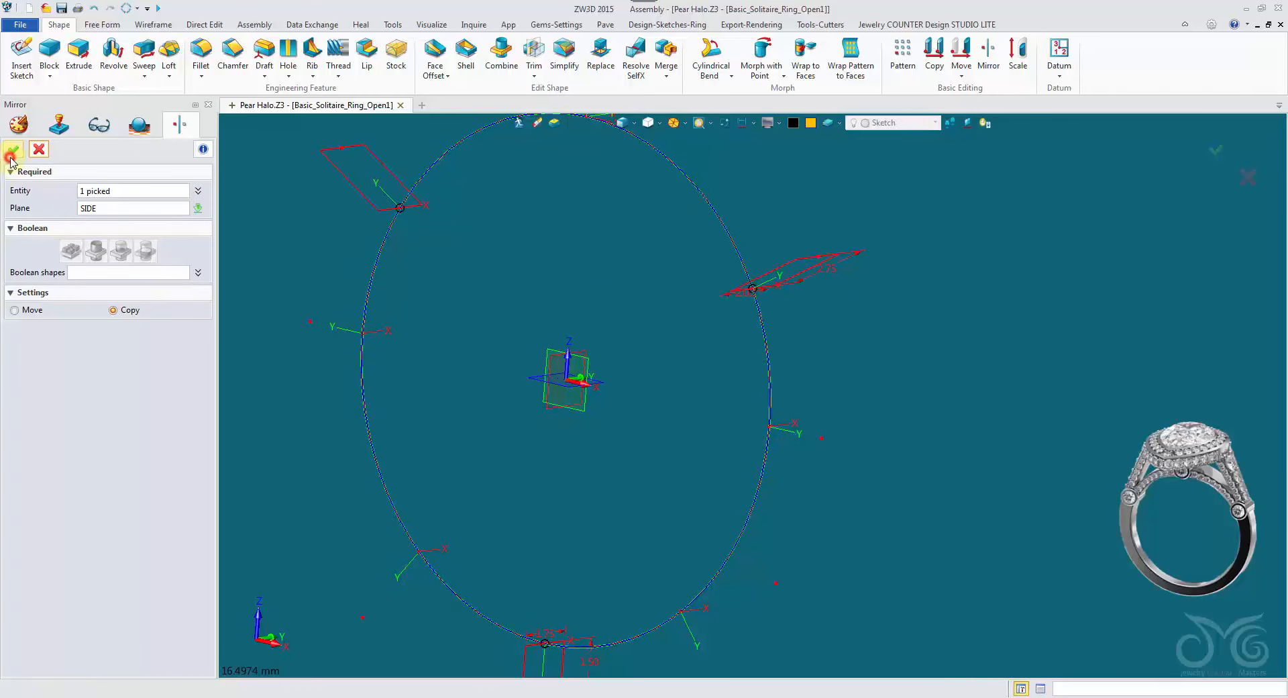
Step: Draw a cyan arc from the top-left profile's datum to the top-right one, passing through the 6 o'clock datum
click(153, 24)
click(65, 55)
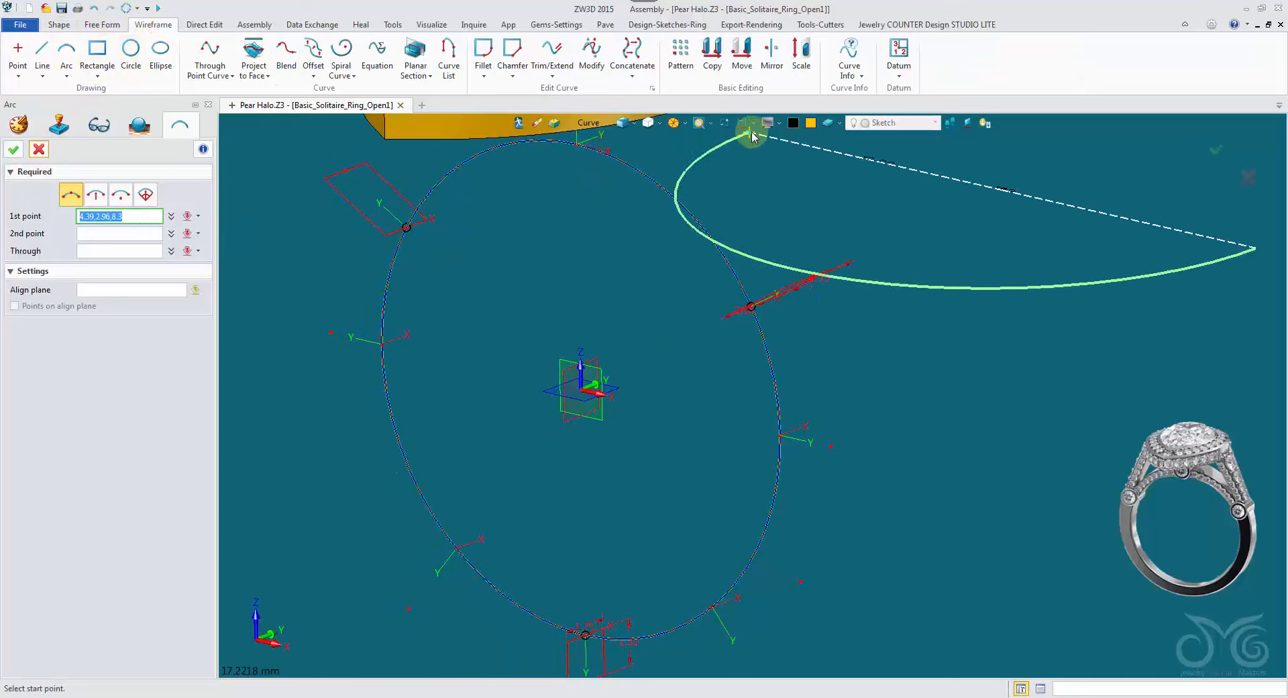
click(793, 122)
click(860, 145)
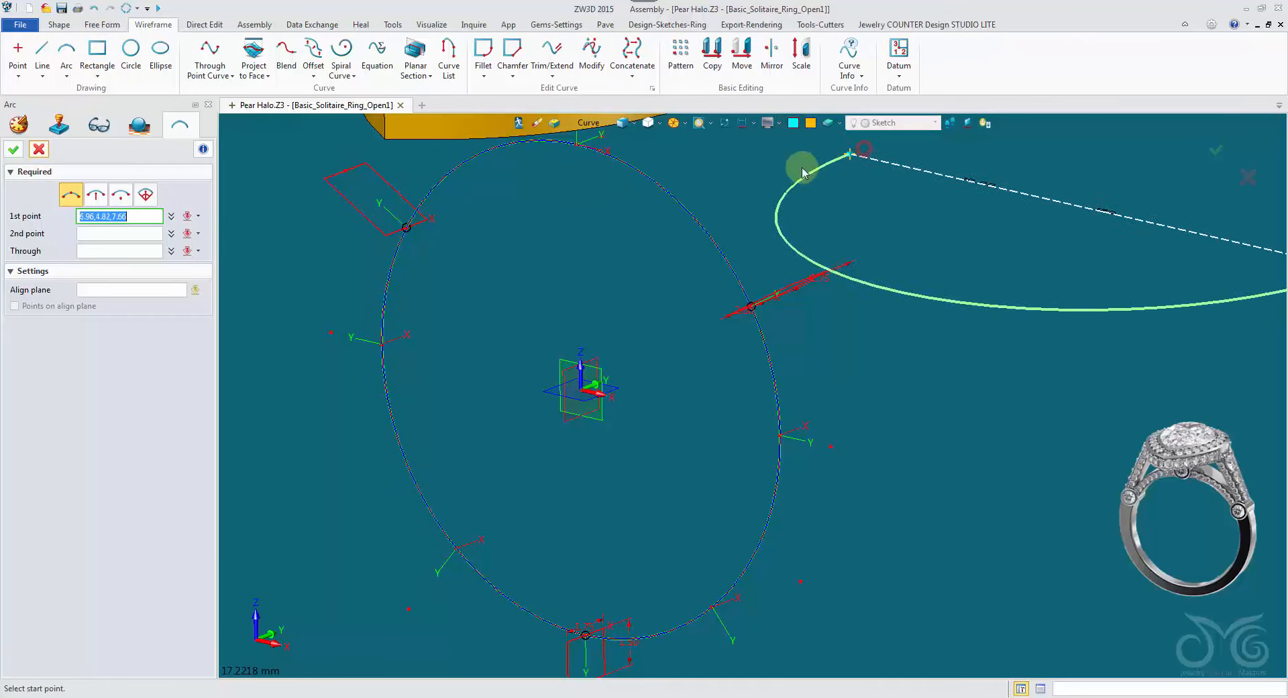
click(587, 123)
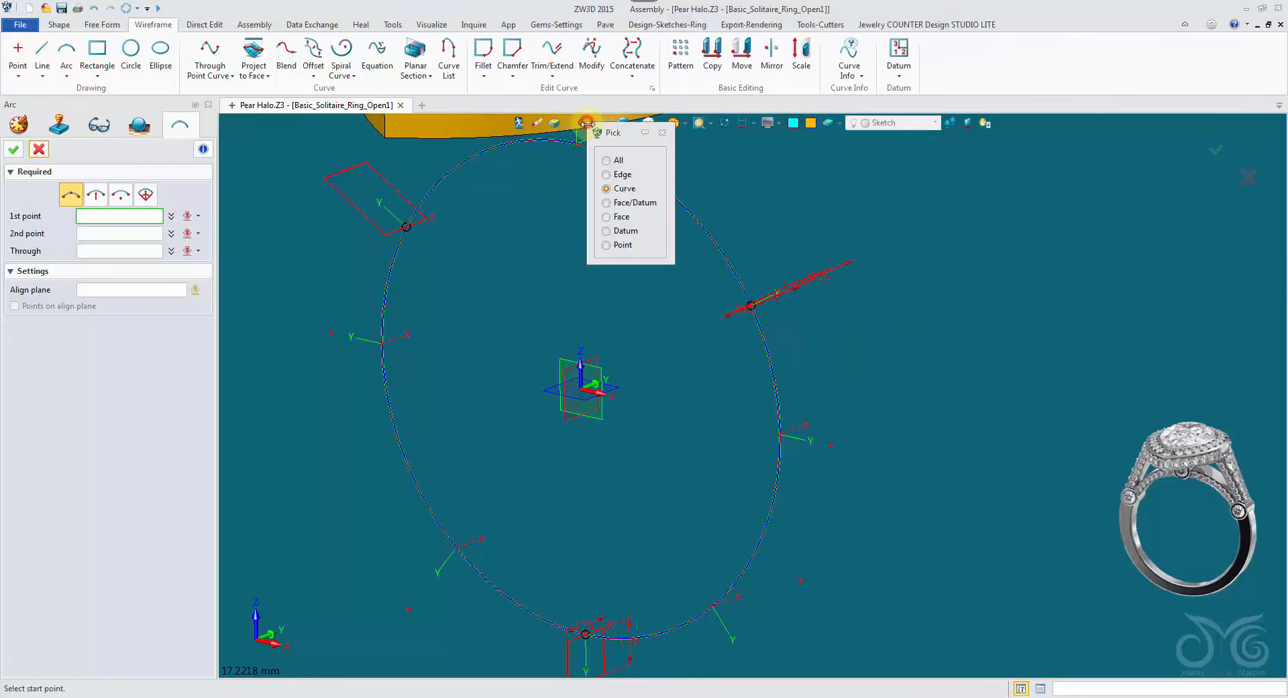
click(607, 232)
click(407, 228)
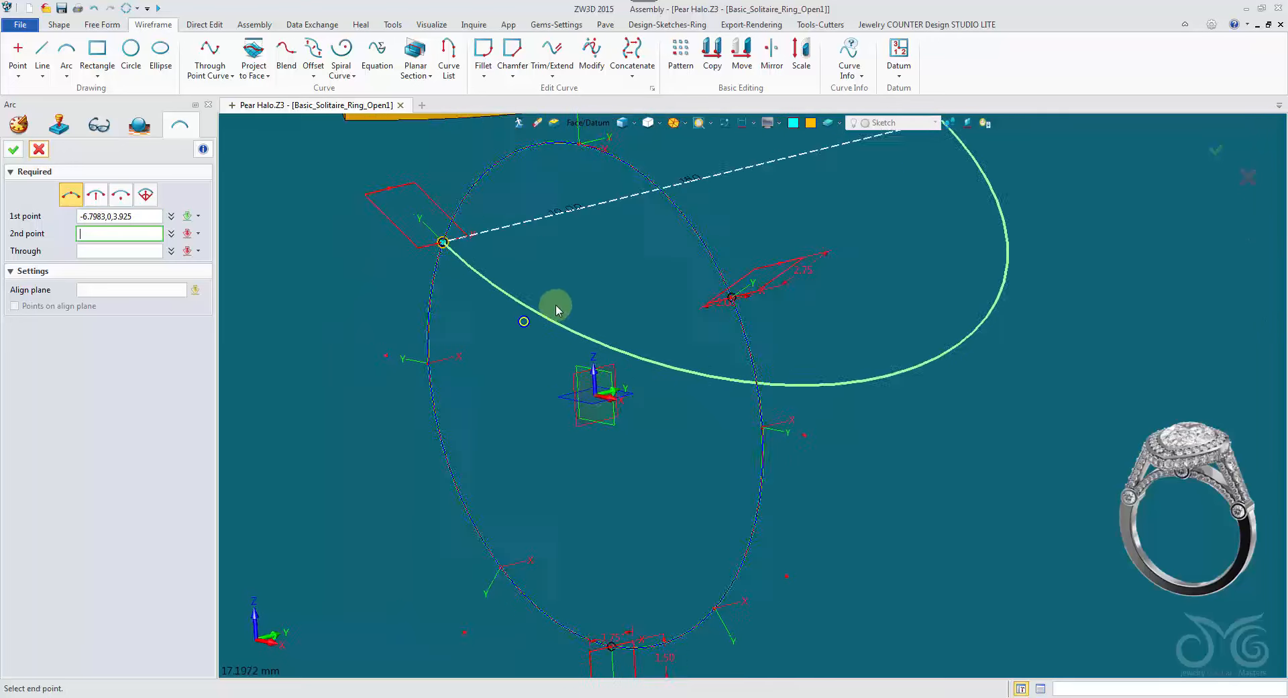
right_drag(555, 306, 597, 300)
click(699, 288)
right_drag(624, 355, 661, 372)
scroll(662, 372, down, 1)
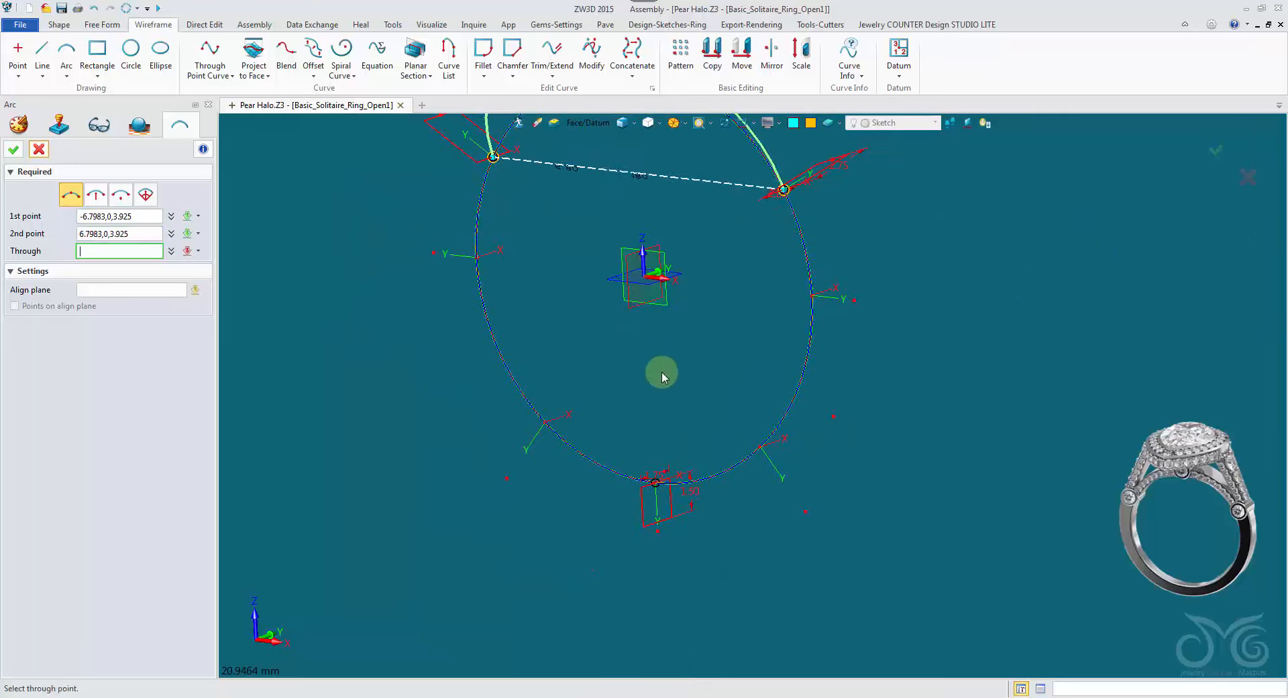
click(656, 481)
click(13, 149)
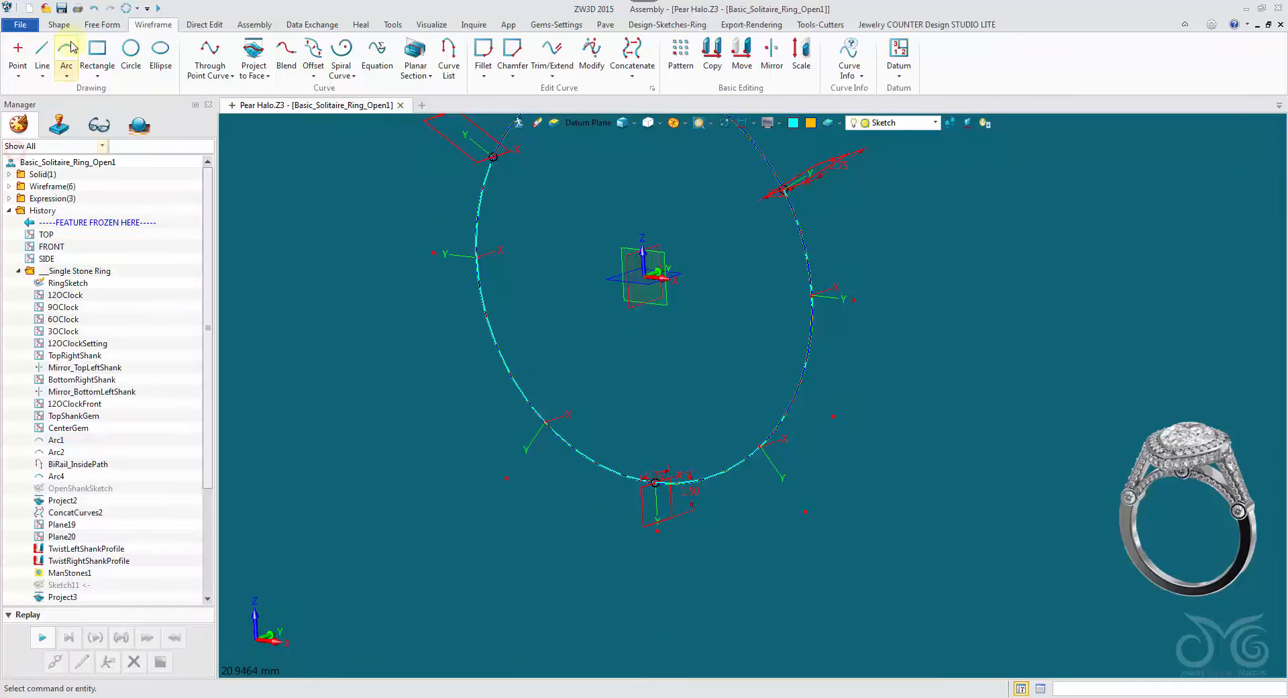
Step: Start a Drive Curve Loft using the cyan shank arc as the drive curve
click(59, 26)
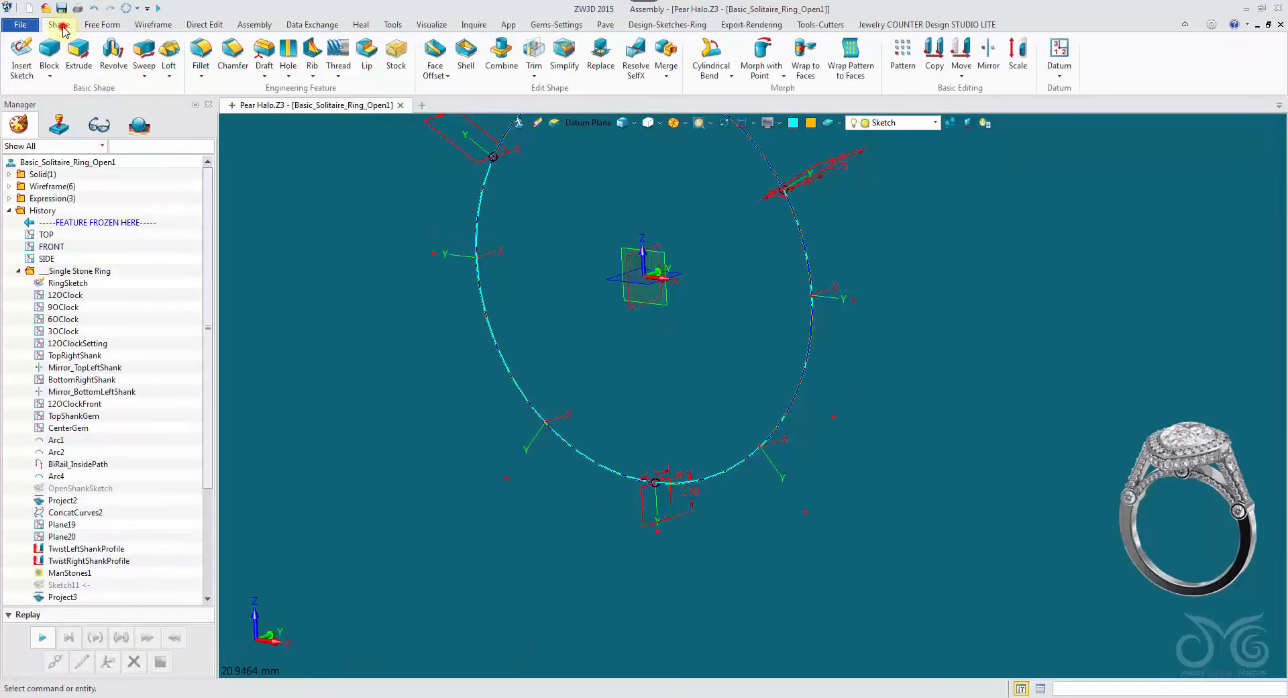
click(143, 54)
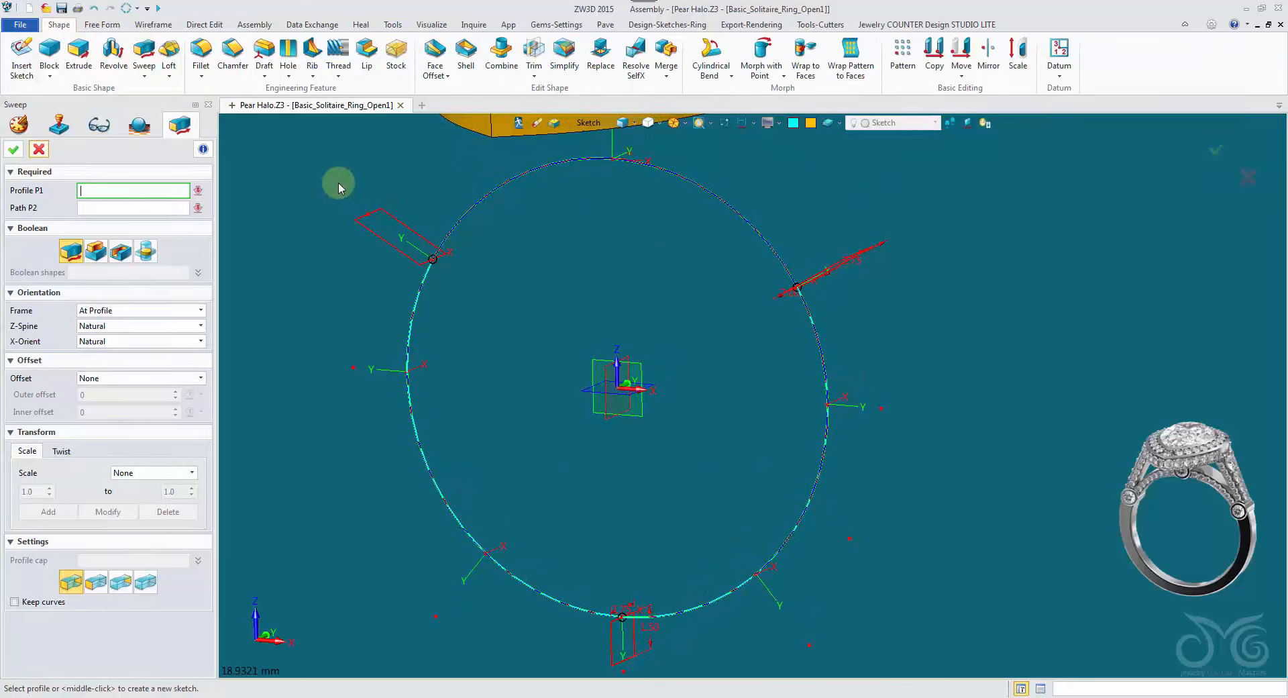
click(171, 77)
click(224, 121)
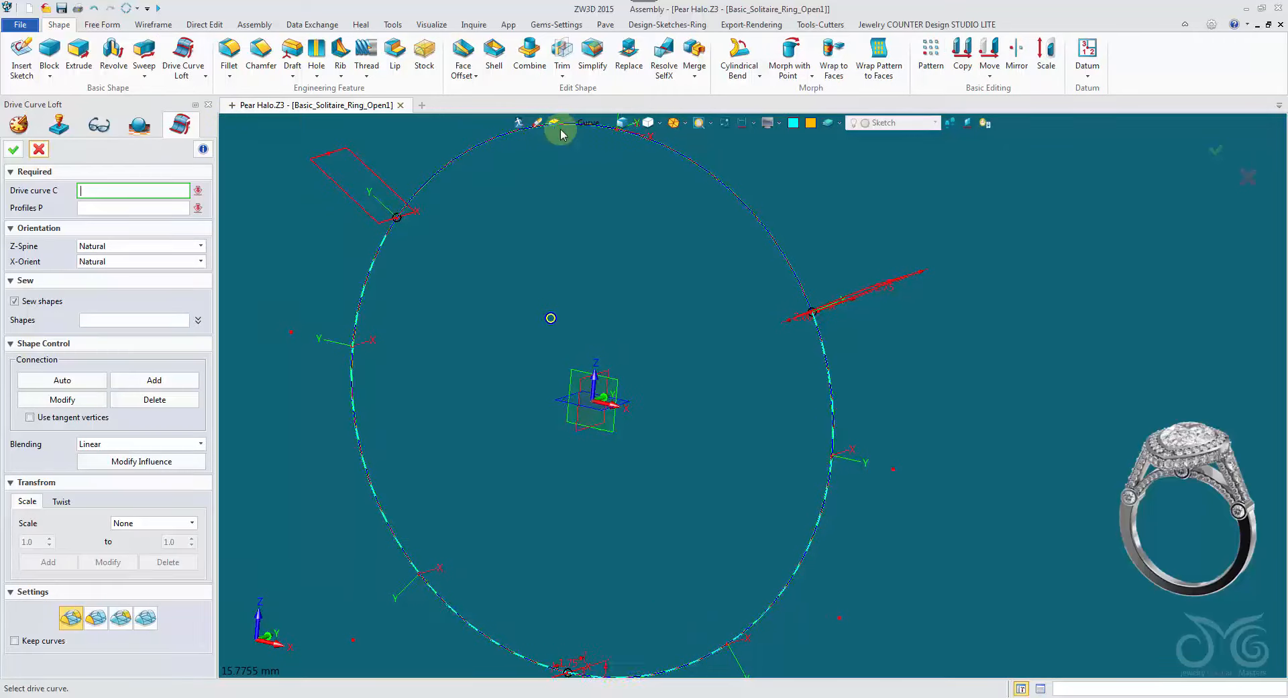
click(394, 243)
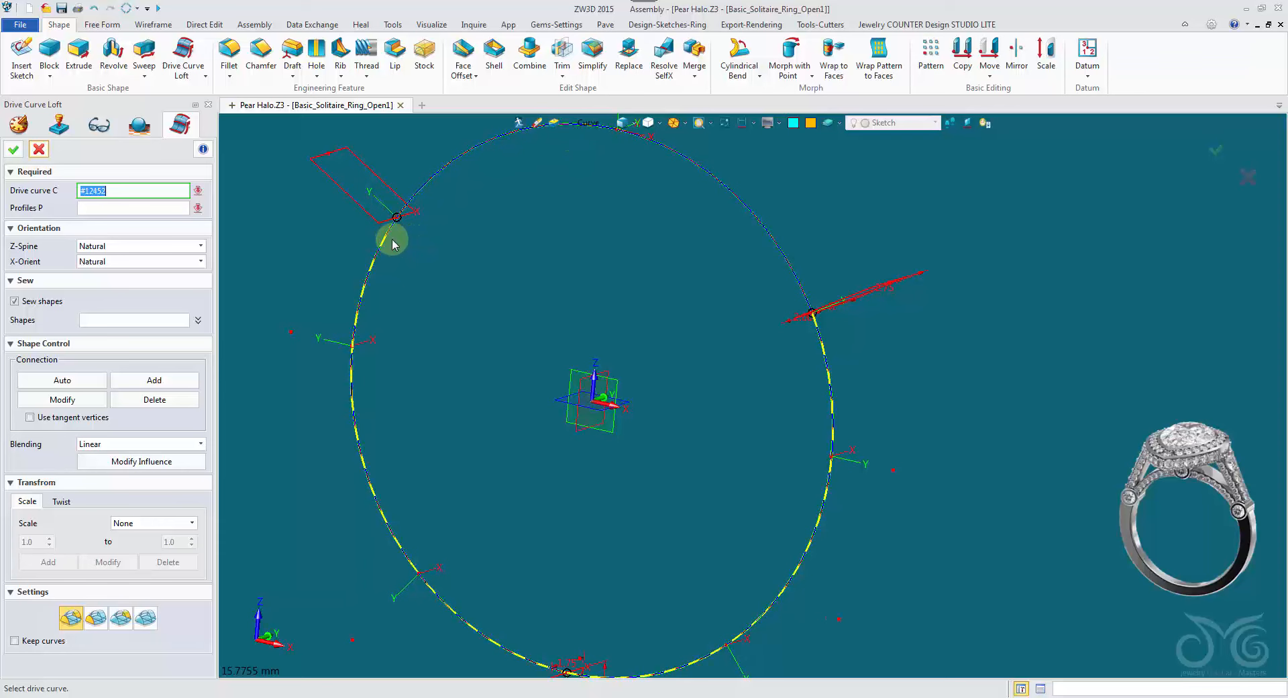
middle_click(394, 243)
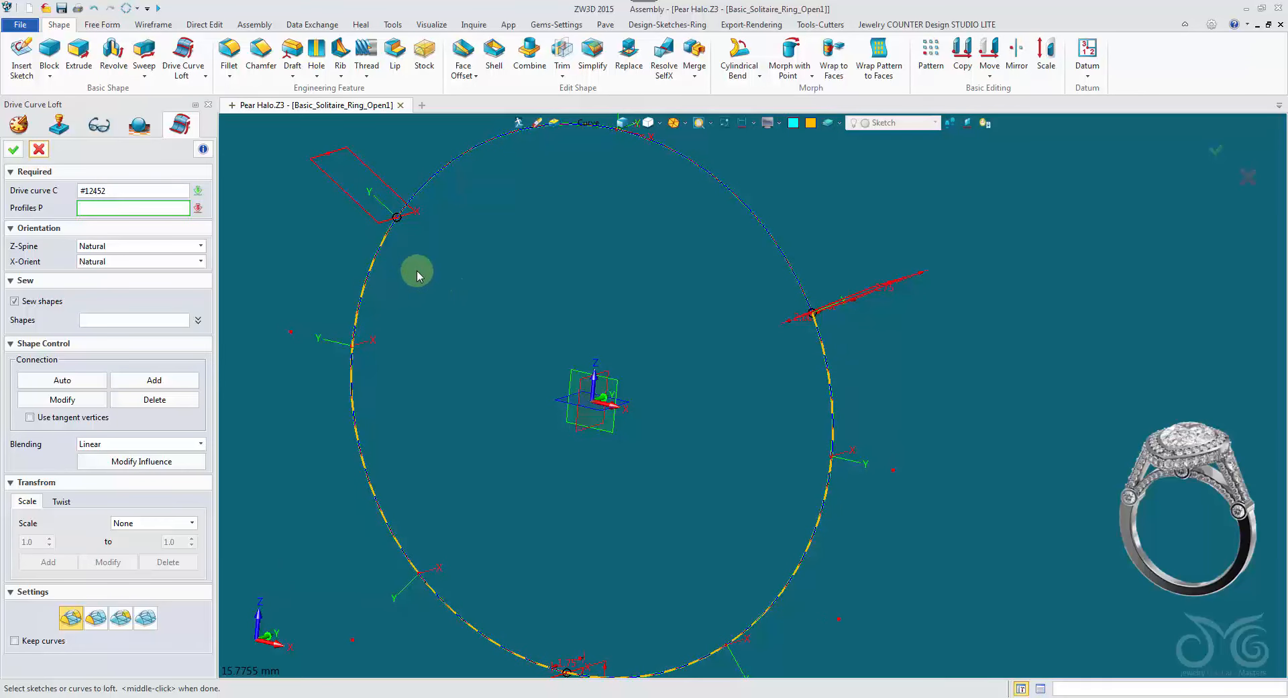
Step: Loft the shank along the drive arc through the top-left, 6 o'clock and top-right rectangular profiles
scroll(435, 255, down, 1)
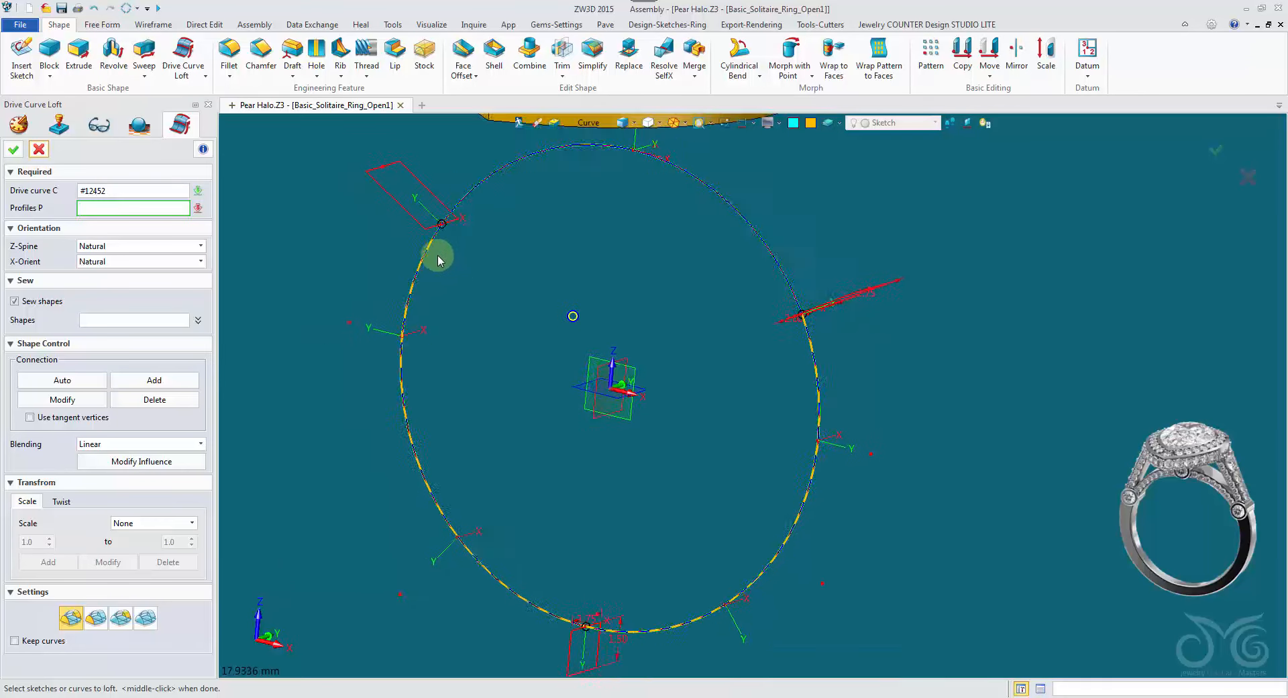
mouse_move(437, 257)
right_down()
mouse_move(409, 275)
mouse_move(452, 295)
mouse_move(525, 468)
right_up()
click(590, 125)
click(621, 176)
click(440, 246)
click(527, 515)
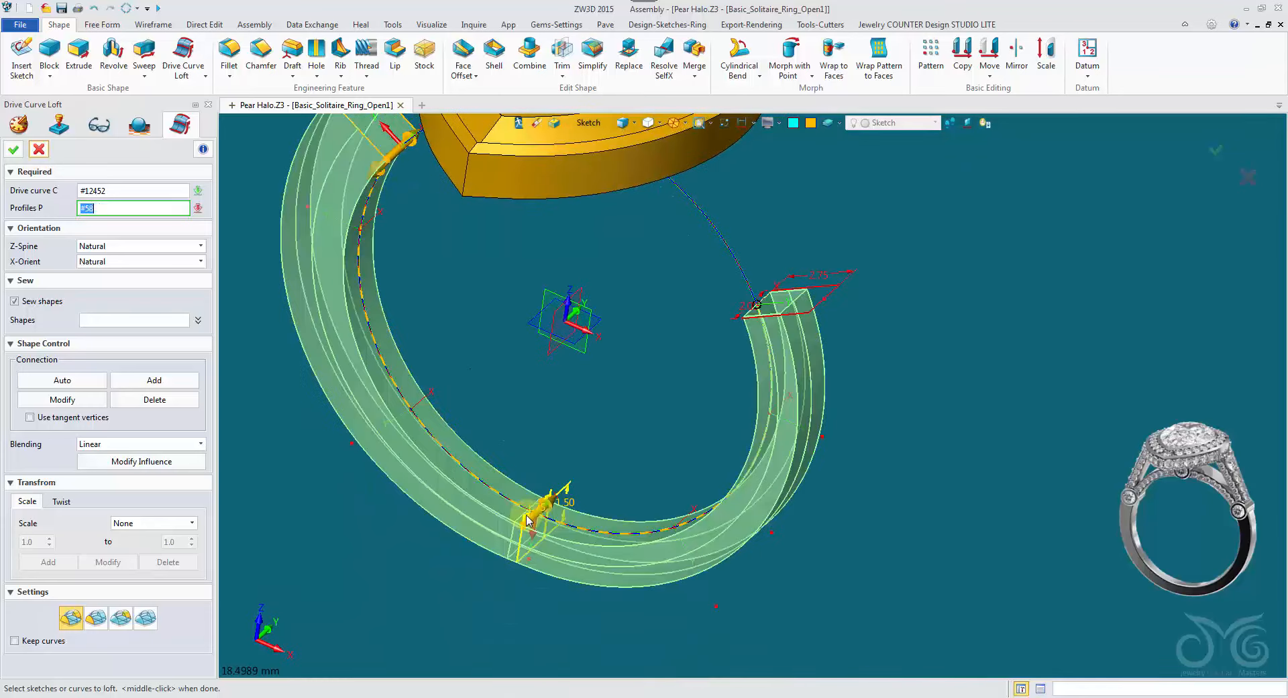
right_drag(530, 514, 686, 304)
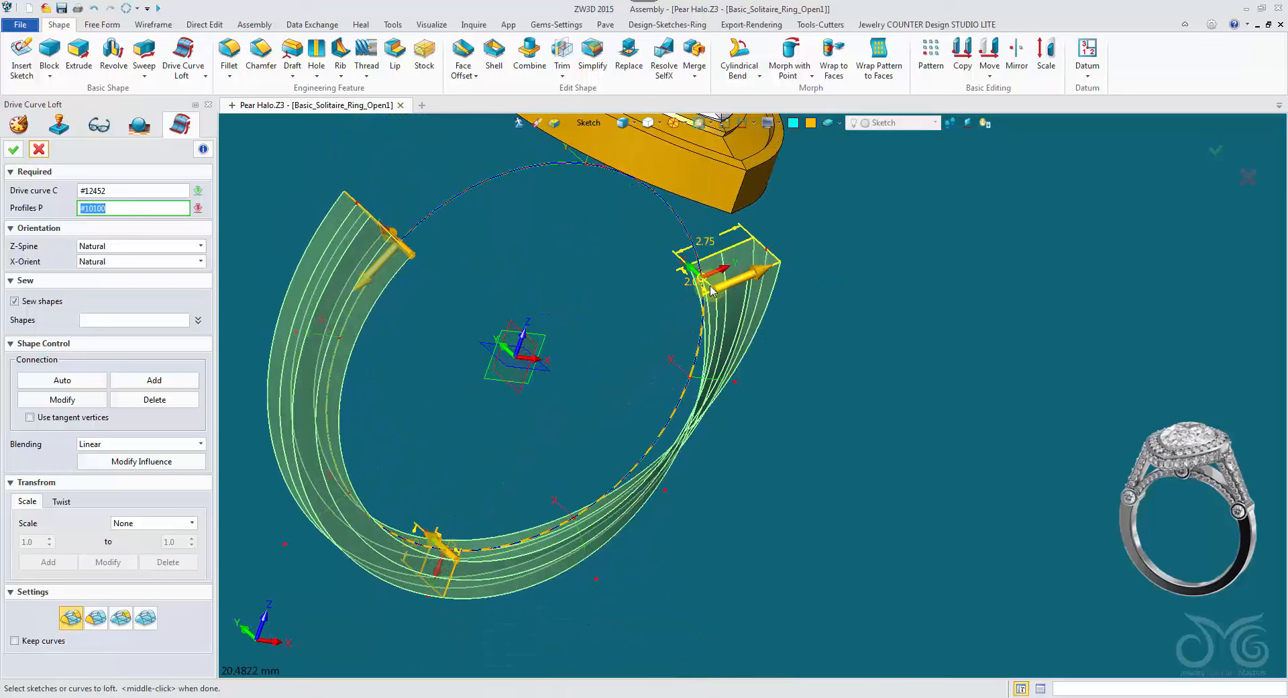
click(704, 287)
mouse_move(523, 319)
right_down()
mouse_move(239, 472)
mouse_move(151, 644)
right_up()
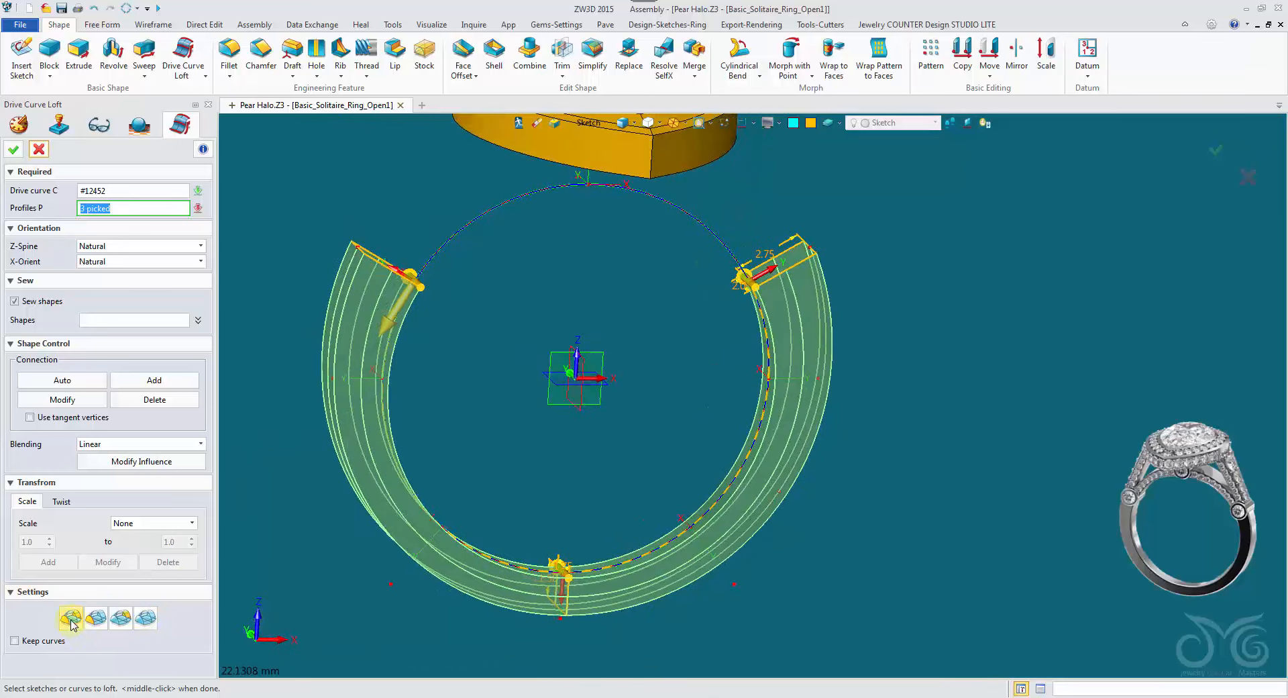
right_drag(71, 623, 59, 648)
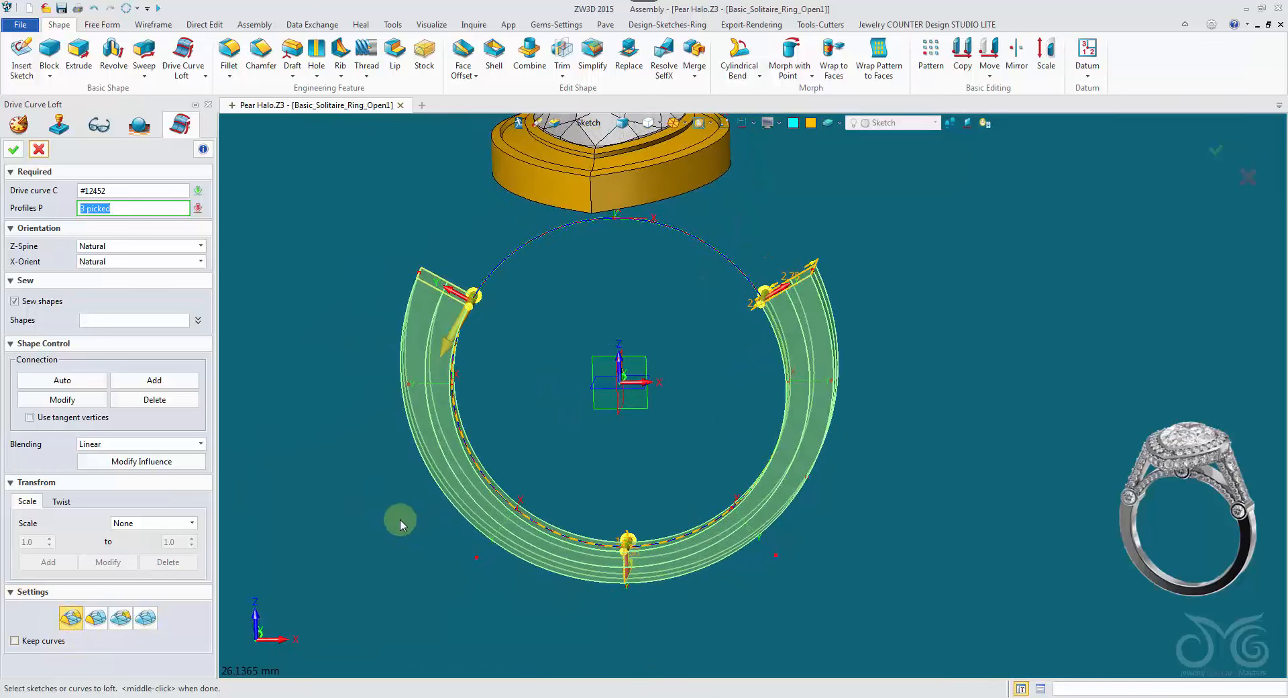
click(13, 149)
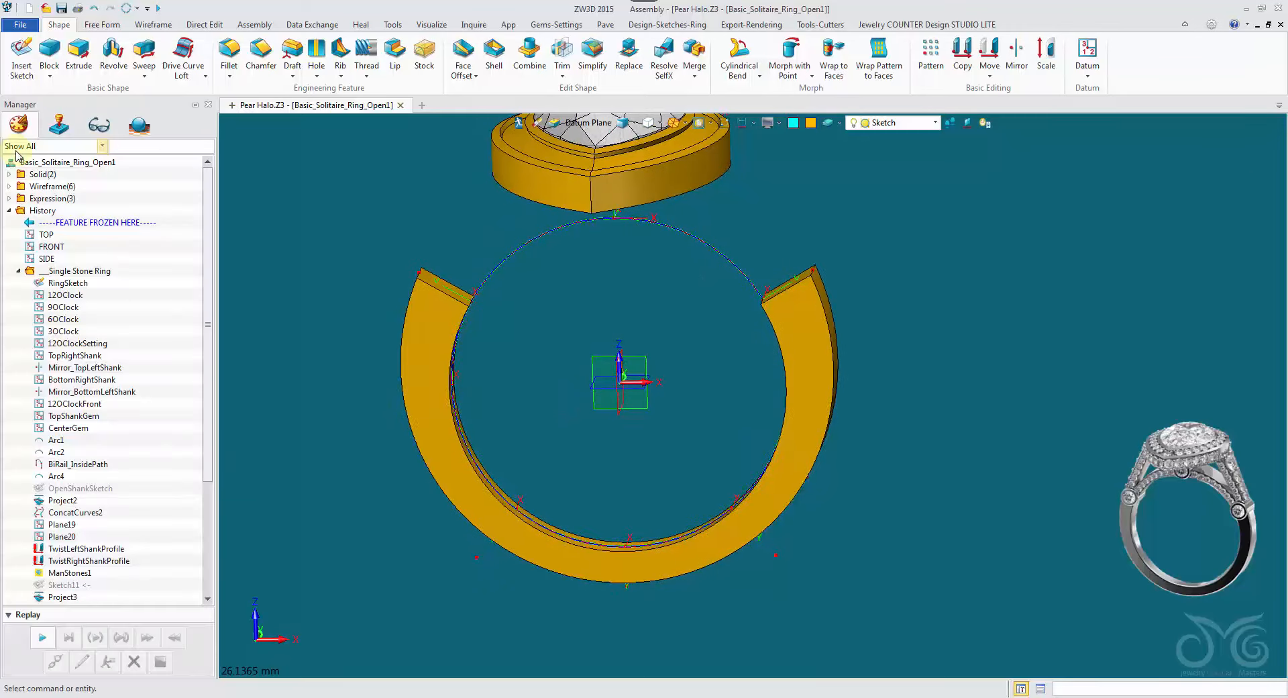
Step: Unhide the blanked open shank sketch curves that run between the halo and the shank ends
right_drag(421, 409, 377, 329)
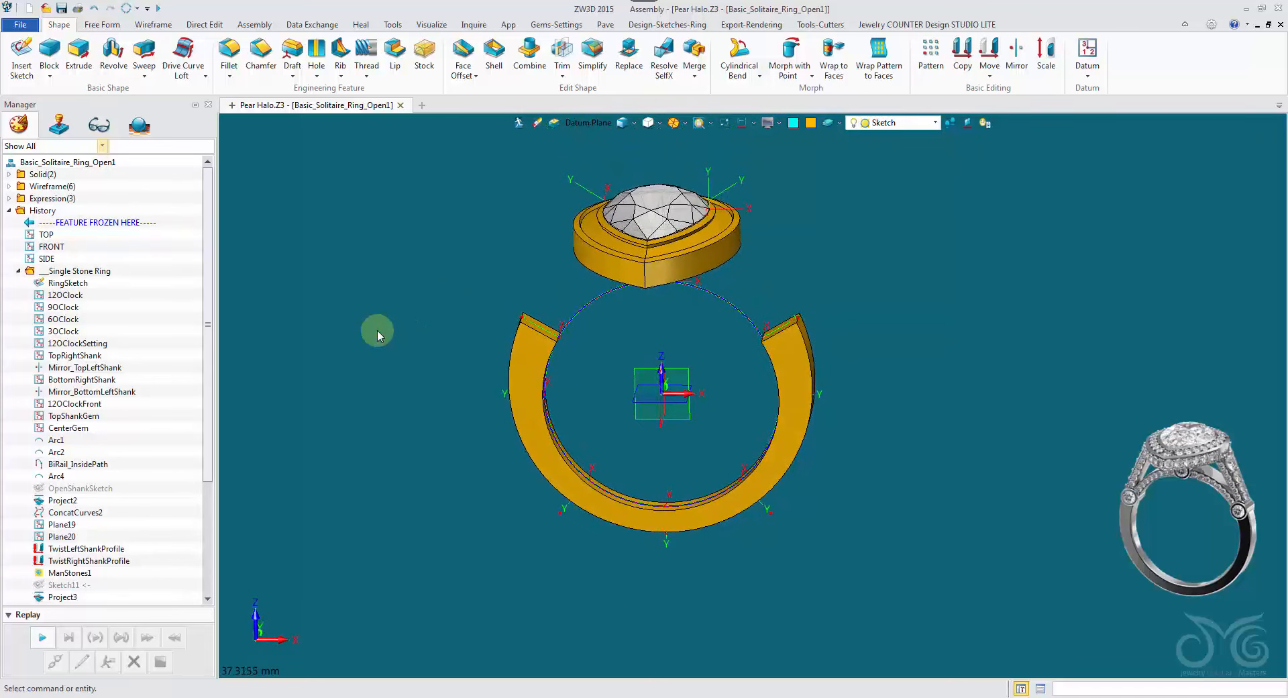
right_click(872, 221)
mouse_move(910, 258)
click(1030, 289)
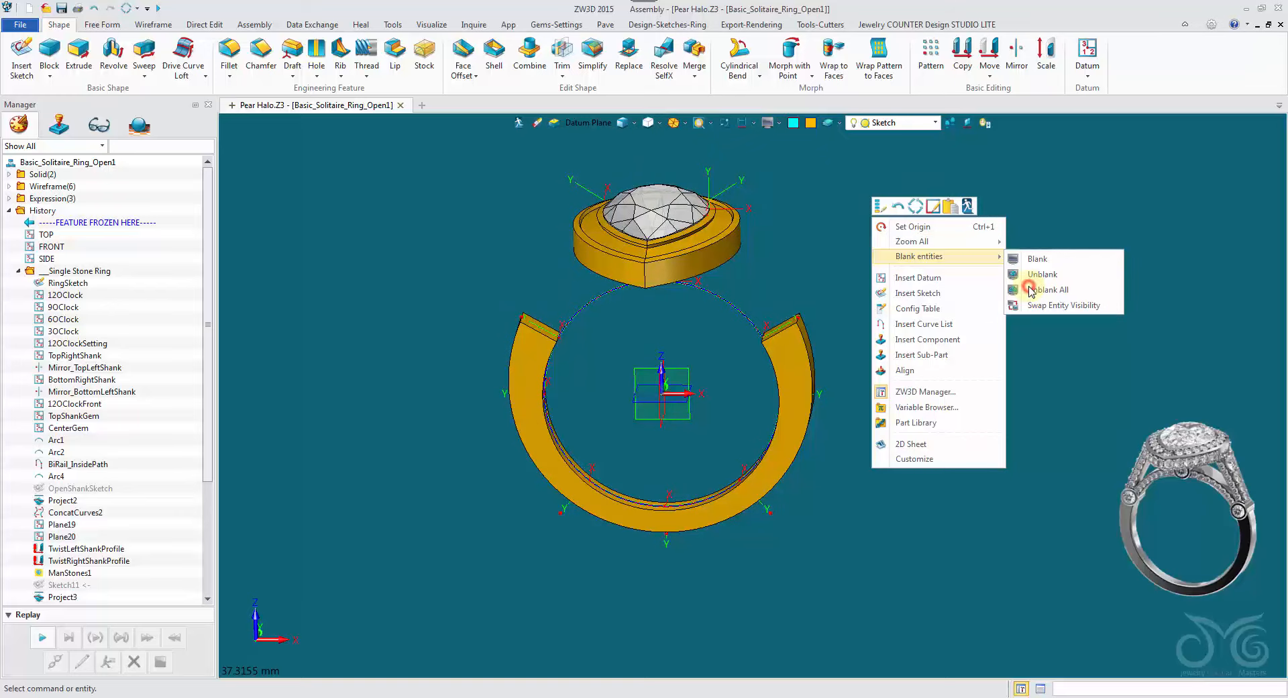
click(1033, 290)
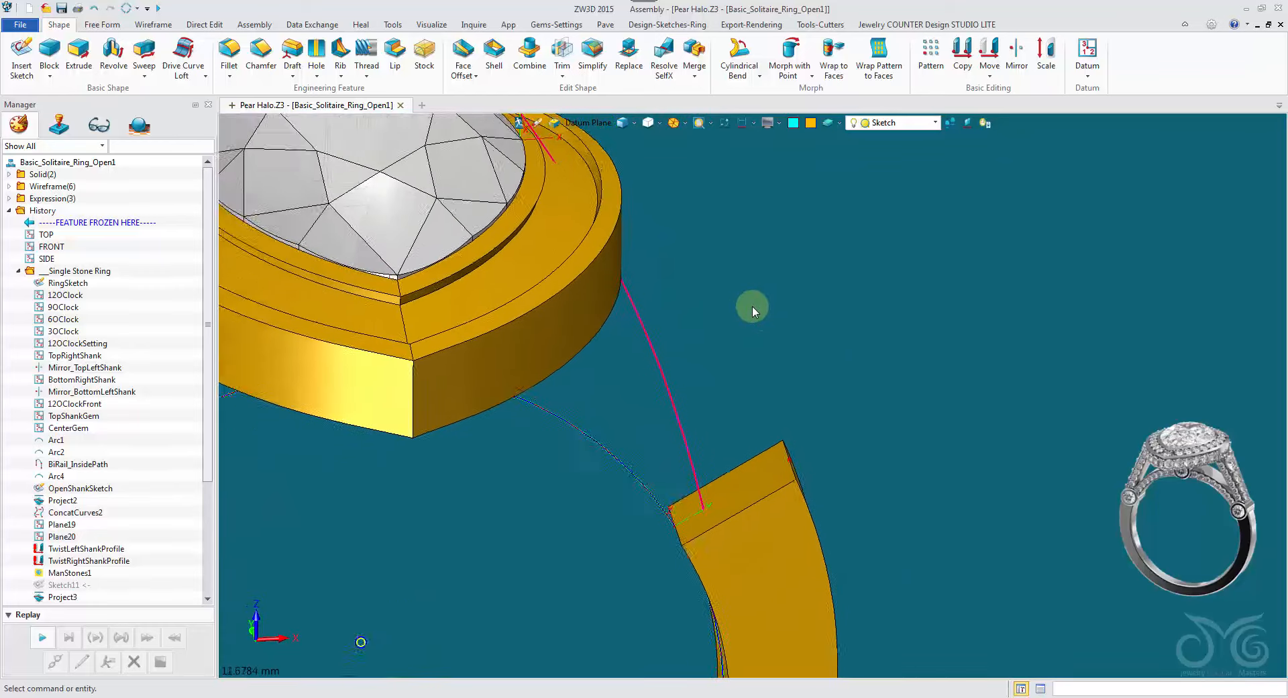
Step: Draw a line across the shank's right end face, joining points 1.5 mm along its two long edges from the outer corners
click(153, 25)
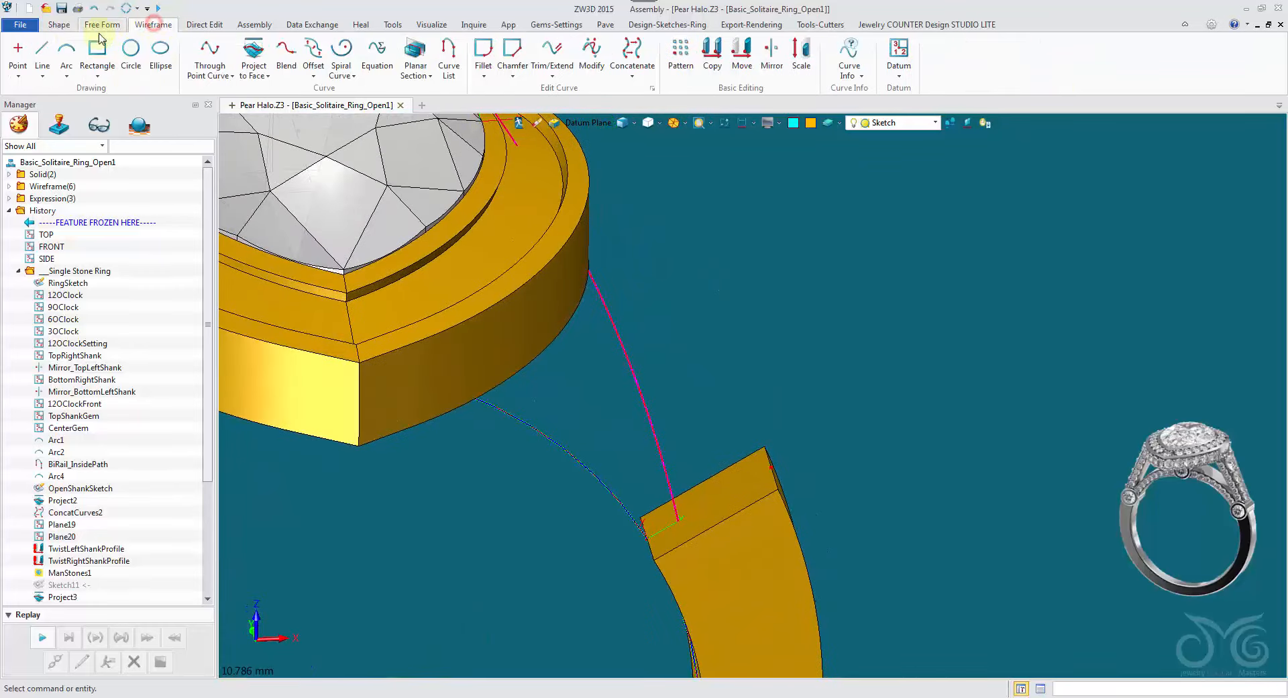
click(44, 47)
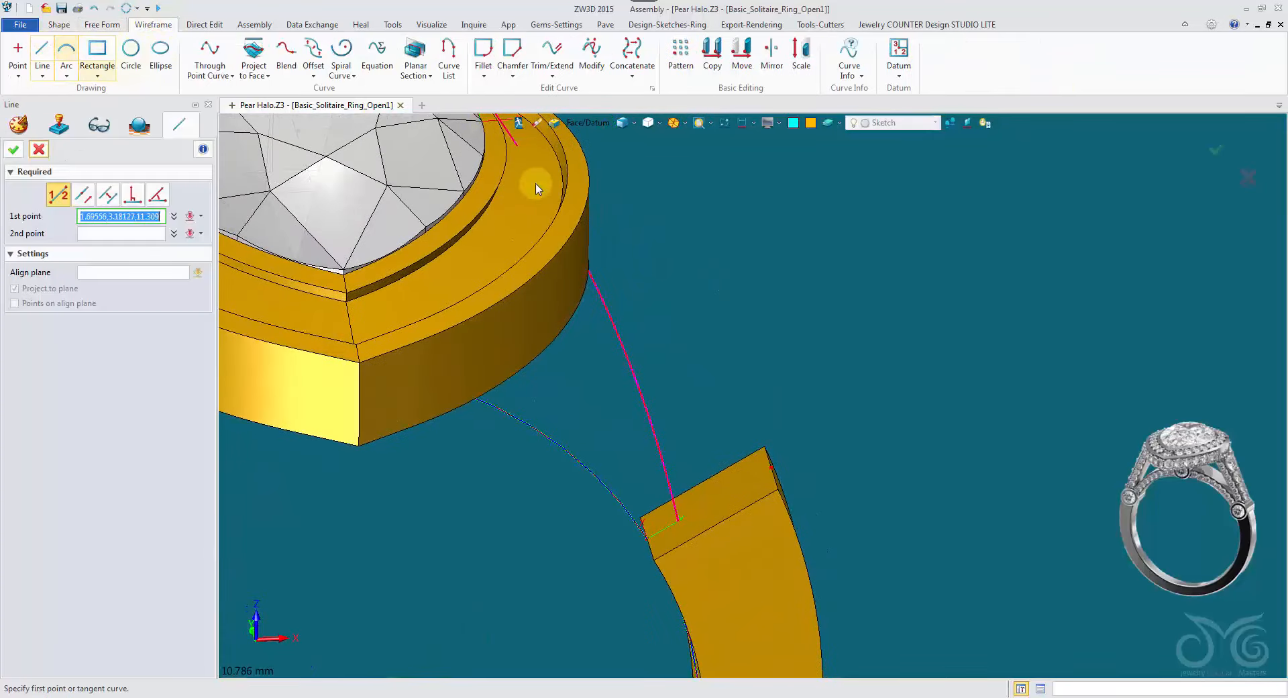
right_click(718, 226)
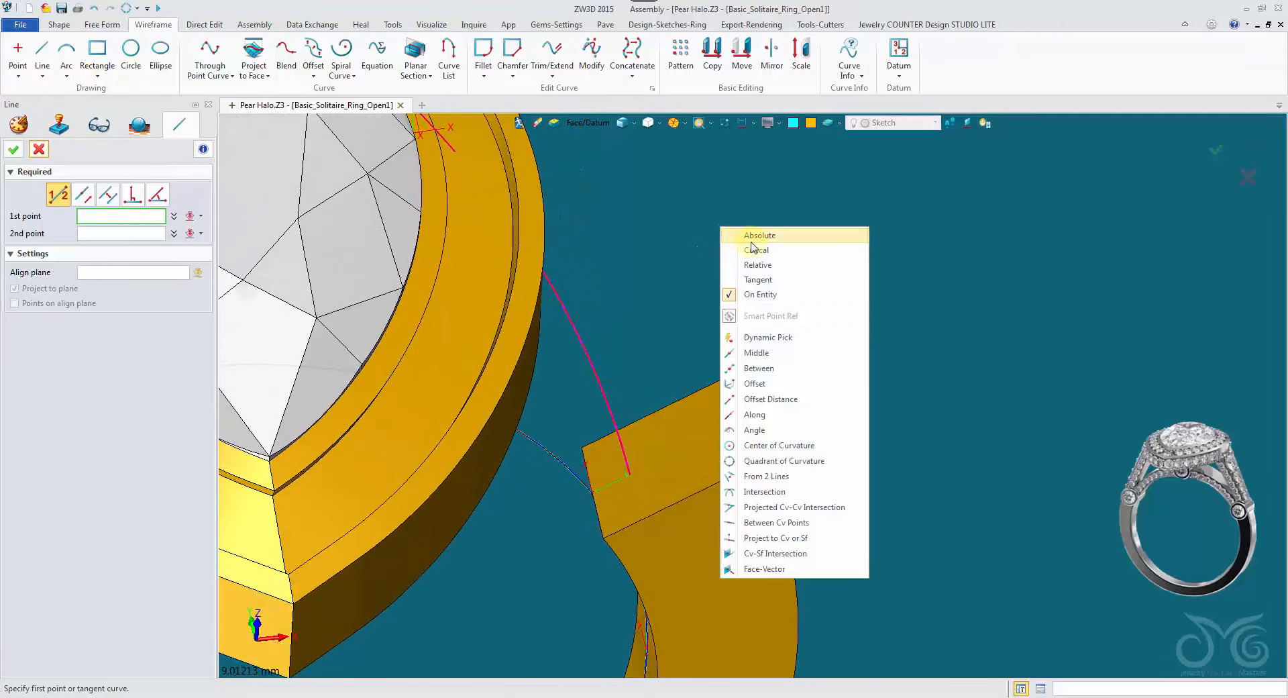
click(774, 415)
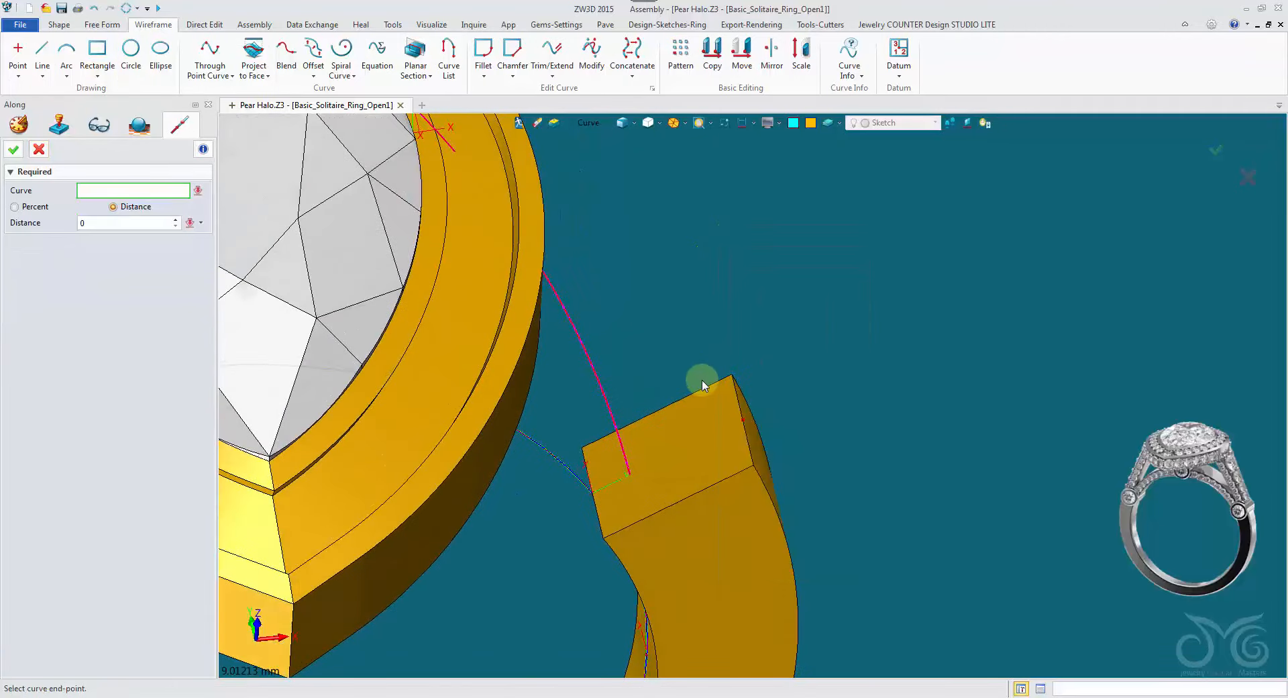
click(587, 124)
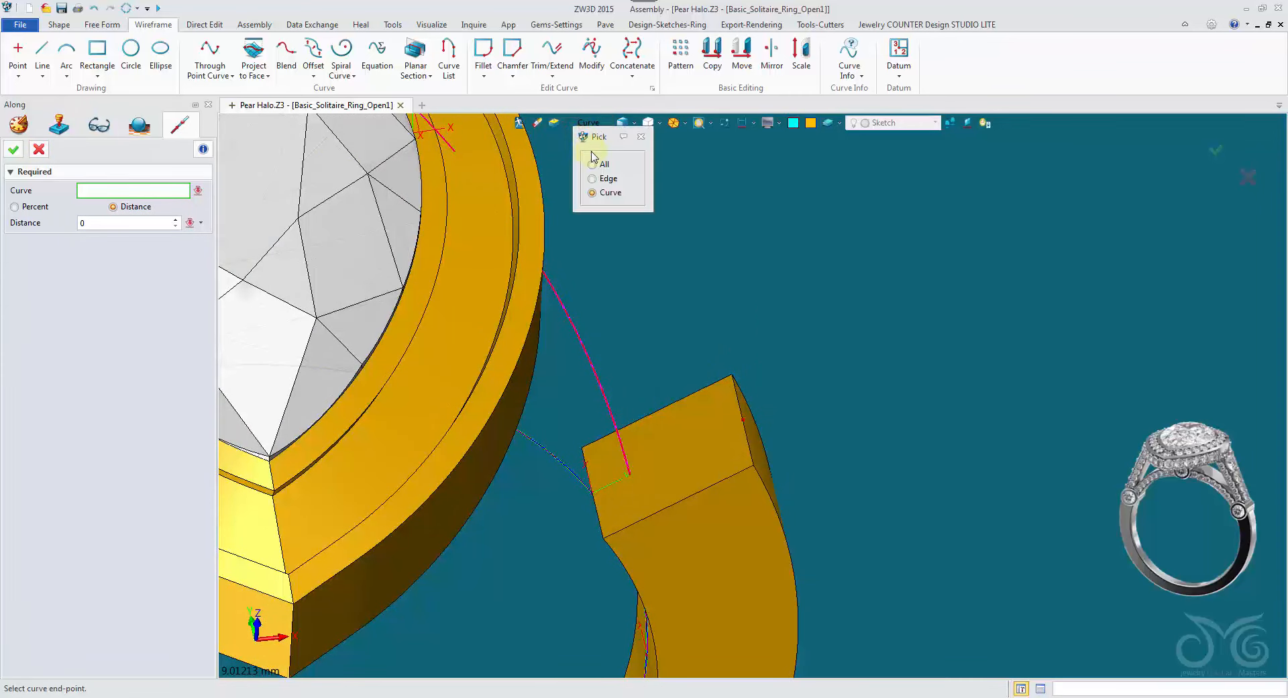
click(662, 407)
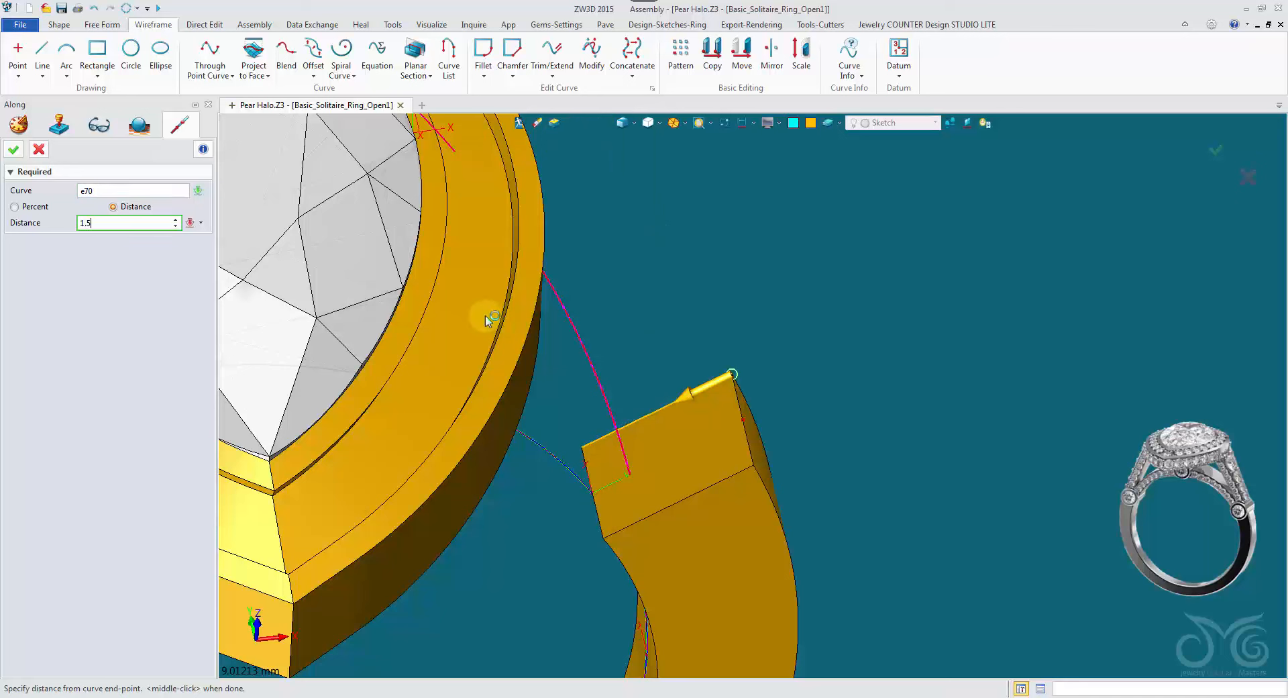
key(Return)
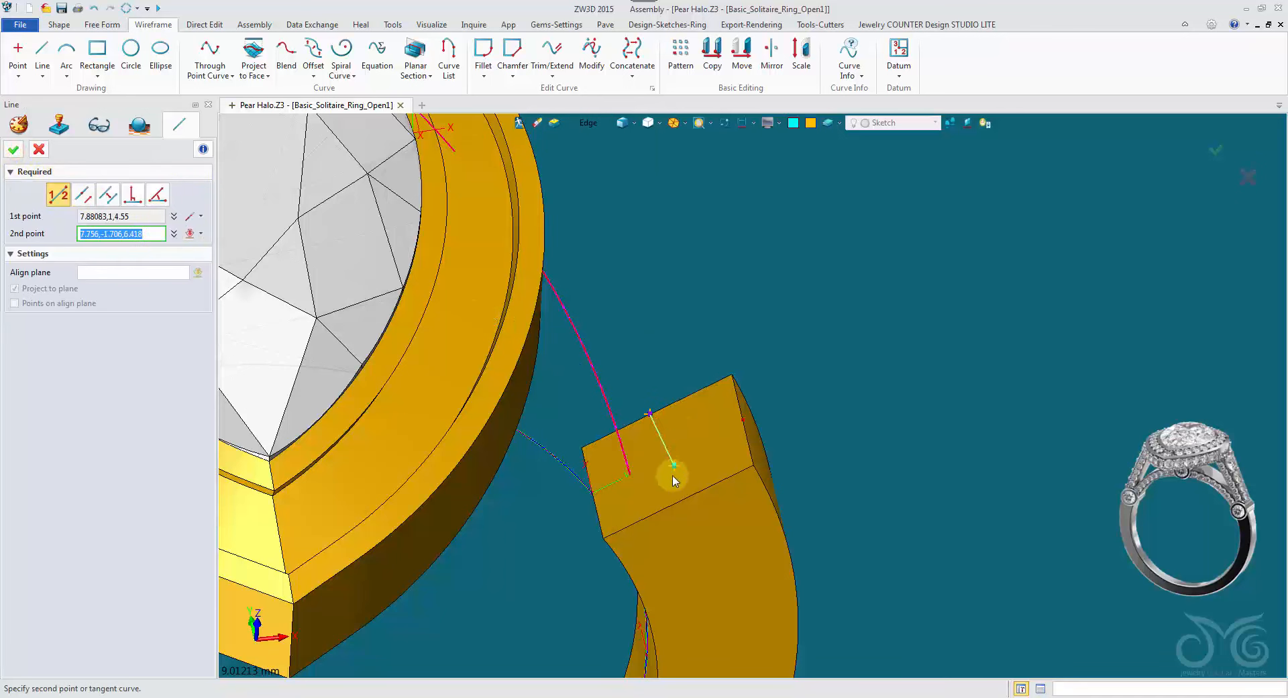
right_click(723, 300)
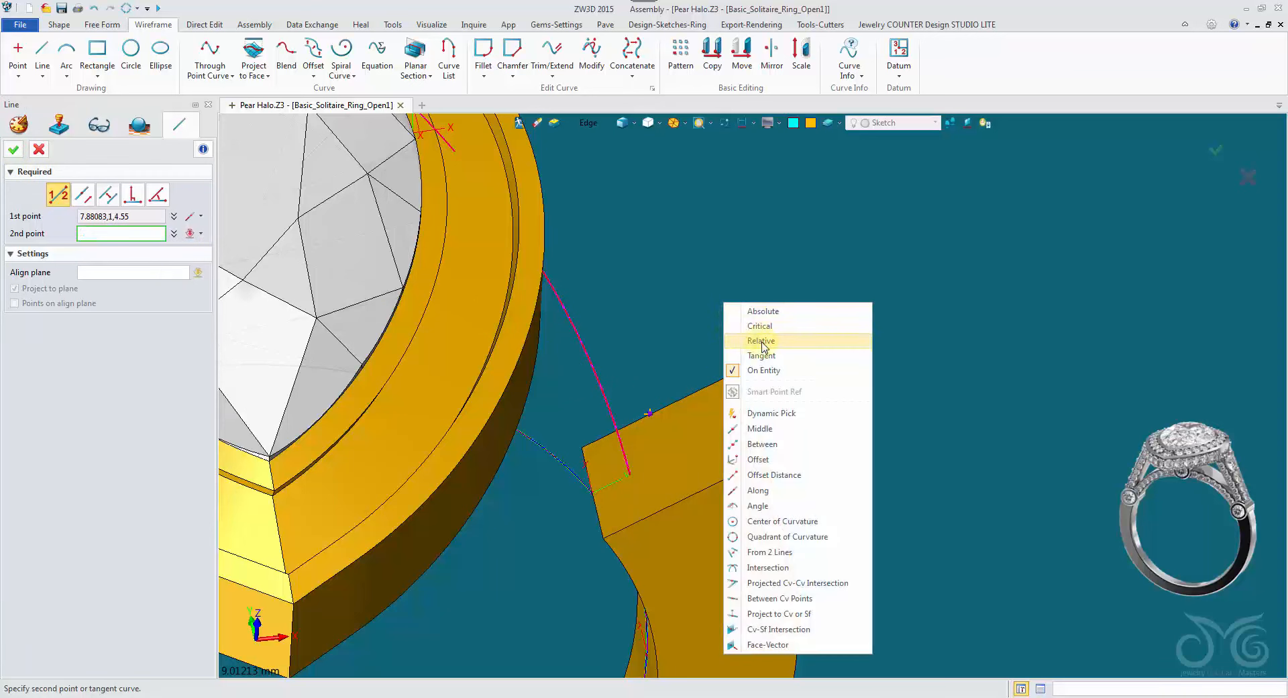
click(758, 490)
click(710, 484)
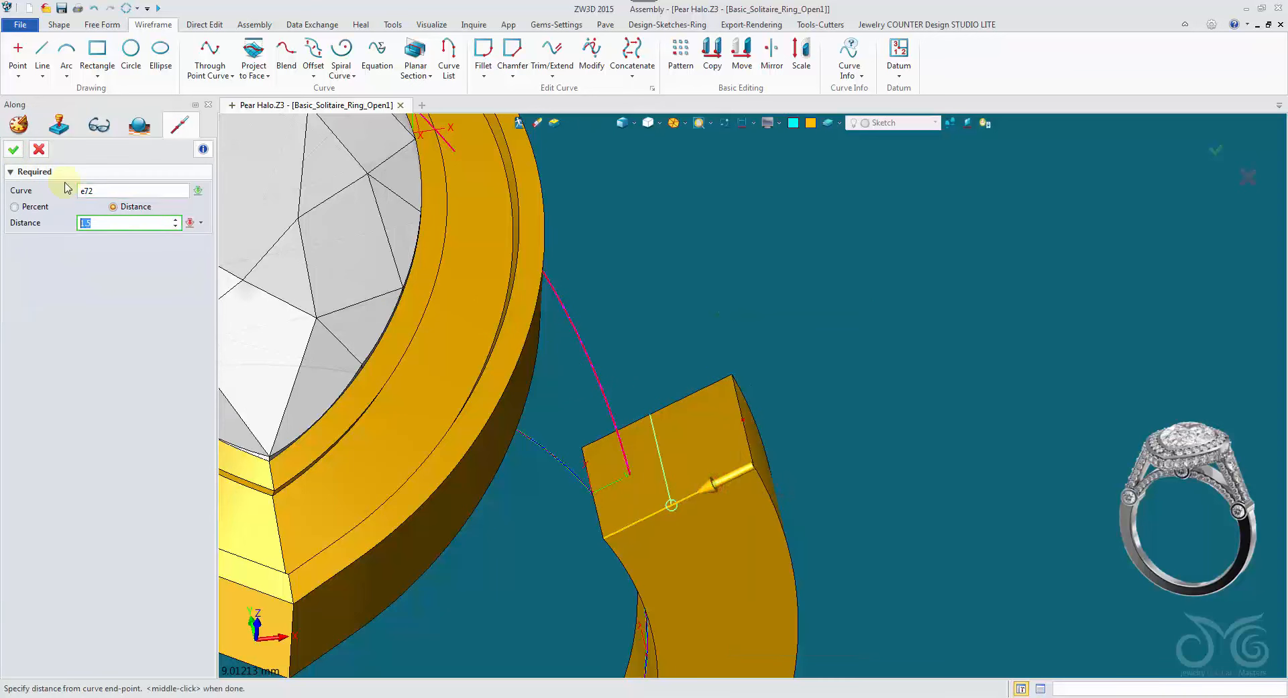
click(14, 151)
click(16, 150)
Step: Split the shank's right end face with the cyan line, using in-place projection
right_drag(815, 342, 715, 290)
click(101, 27)
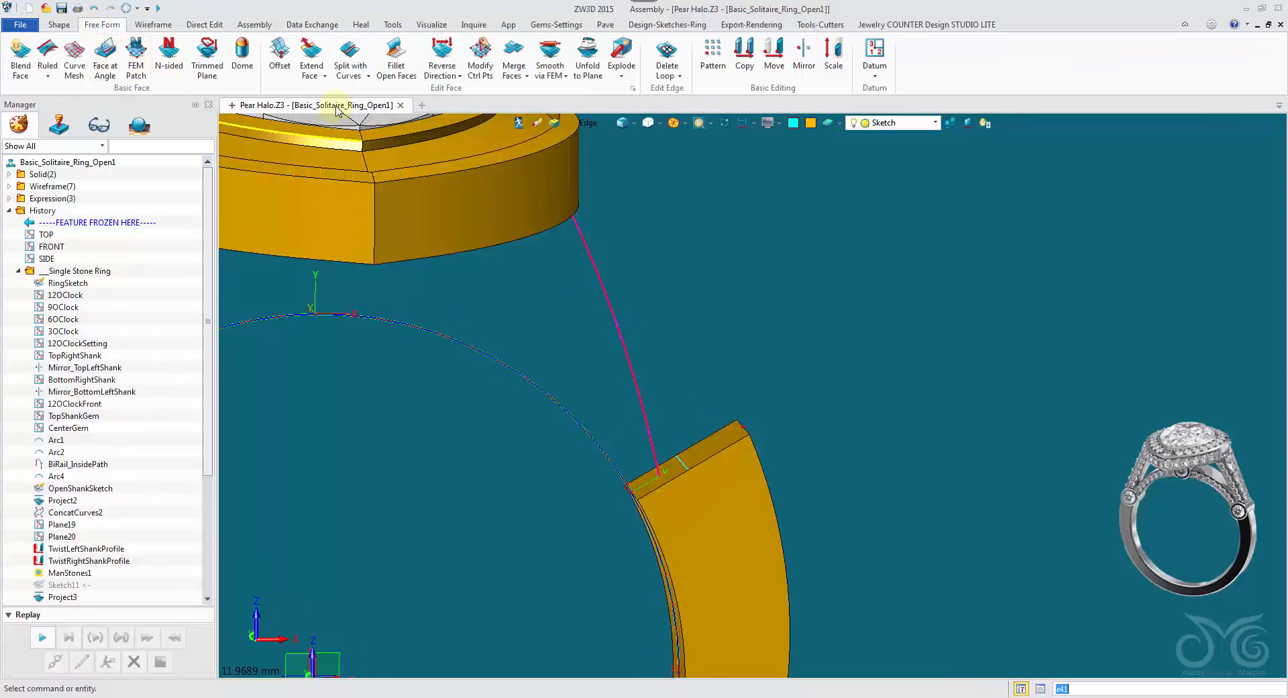
click(350, 57)
right_drag(470, 215, 470, 322)
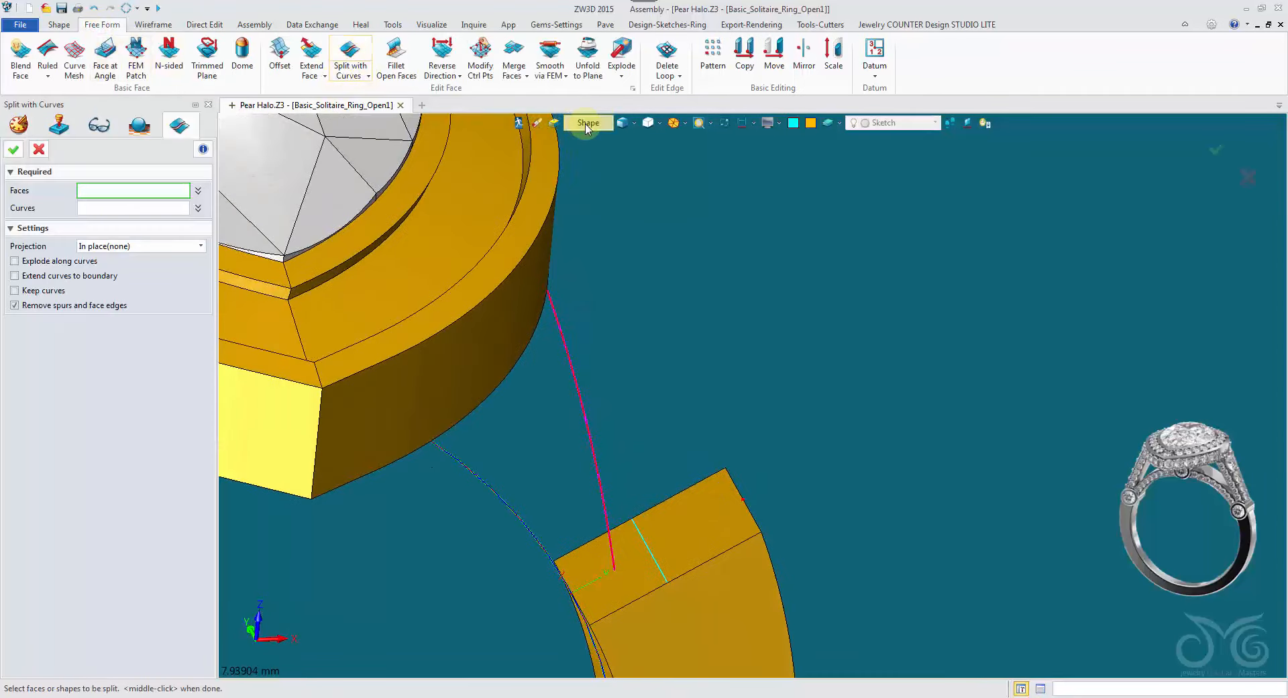
click(589, 124)
click(605, 176)
click(687, 525)
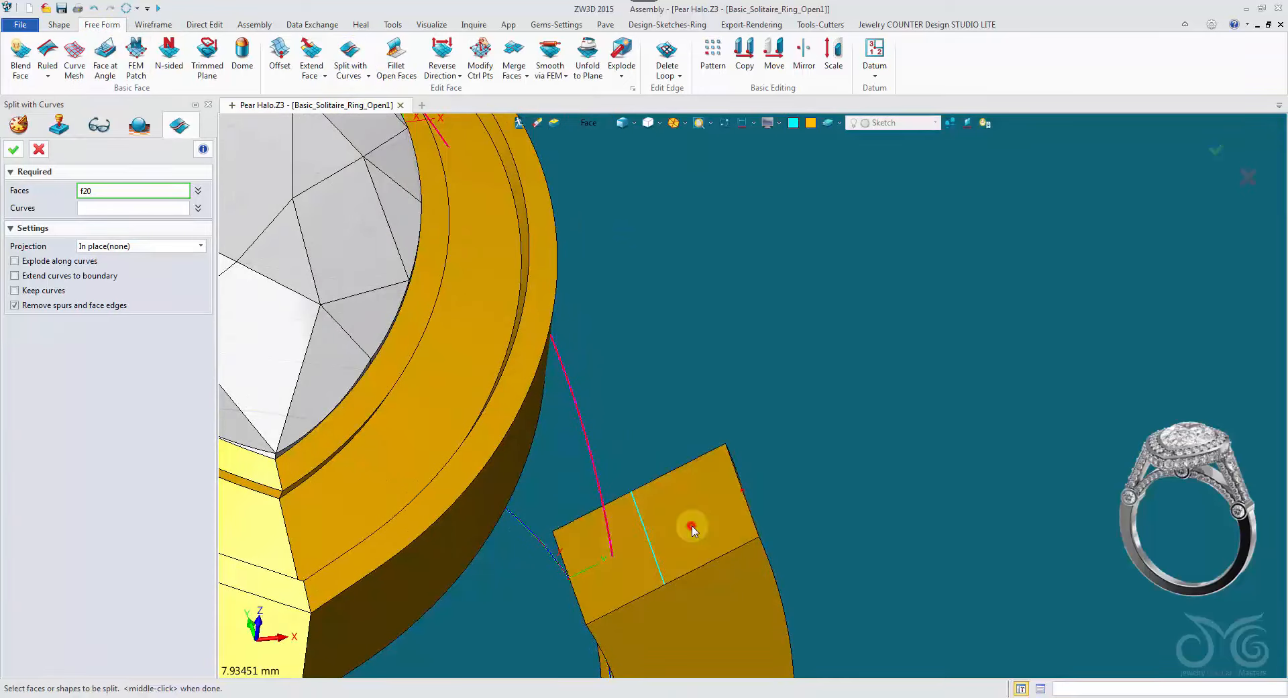
right_drag(687, 490, 376, 342)
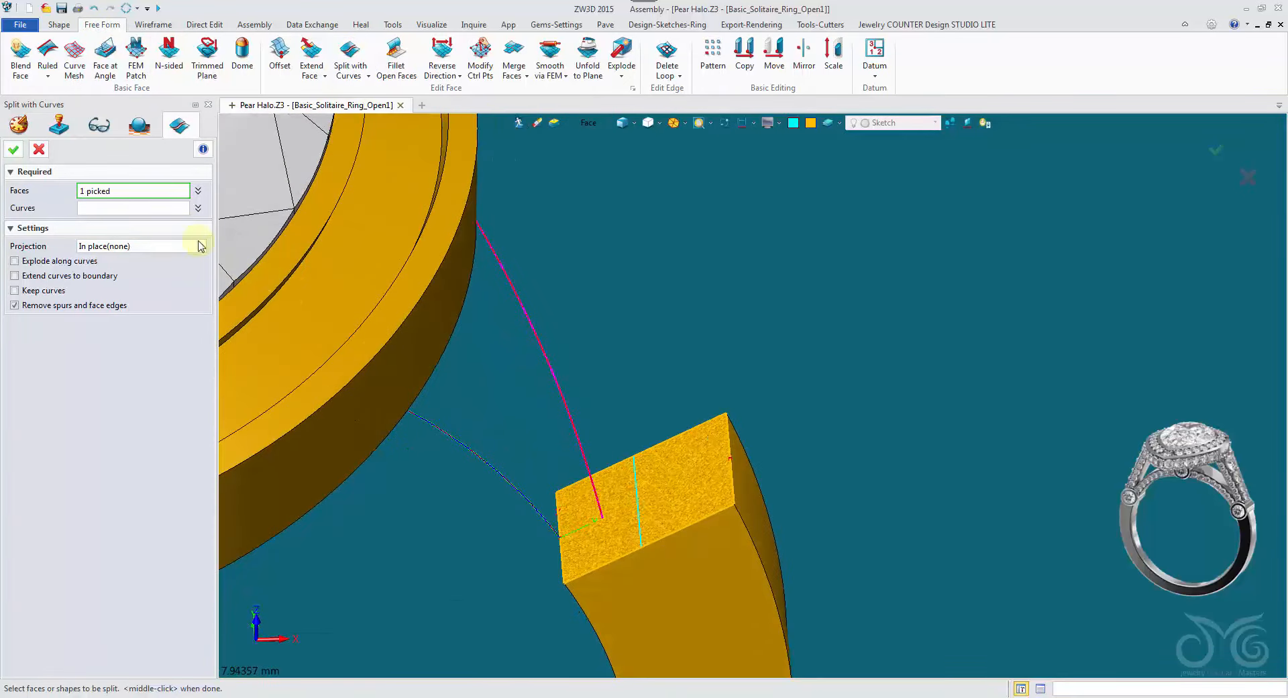
click(174, 209)
right_drag(496, 403, 538, 428)
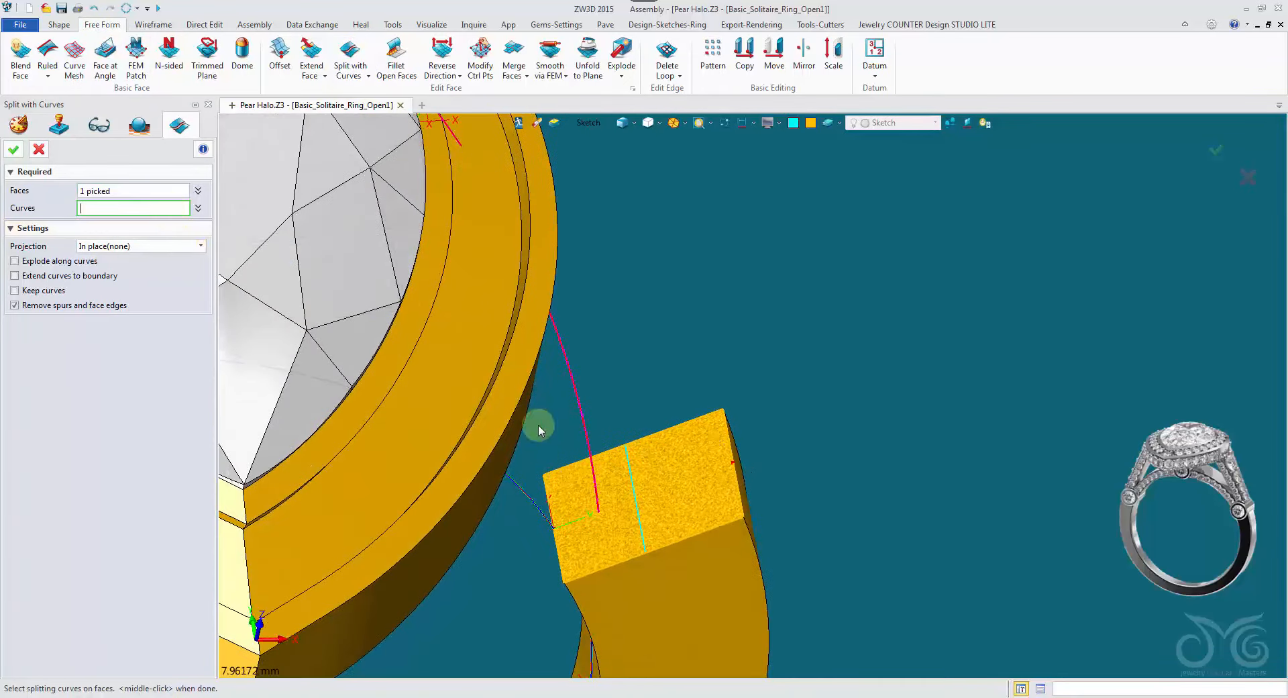
click(588, 124)
click(623, 184)
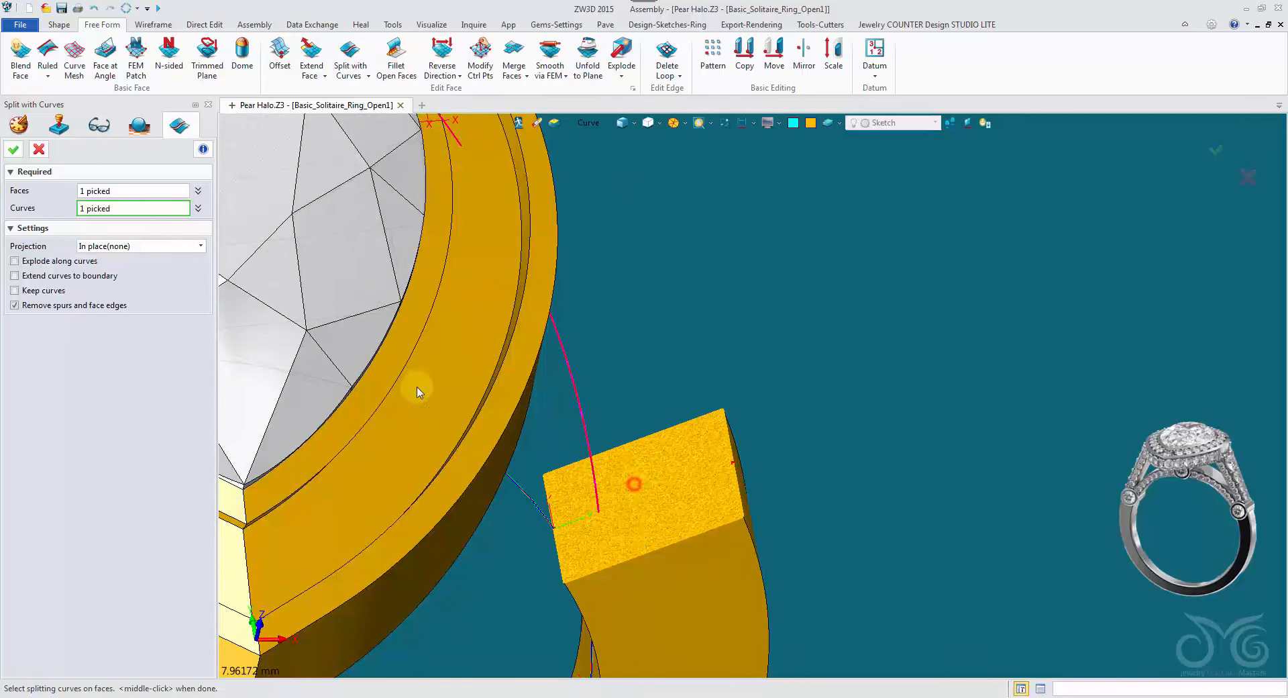
middle_click(614, 345)
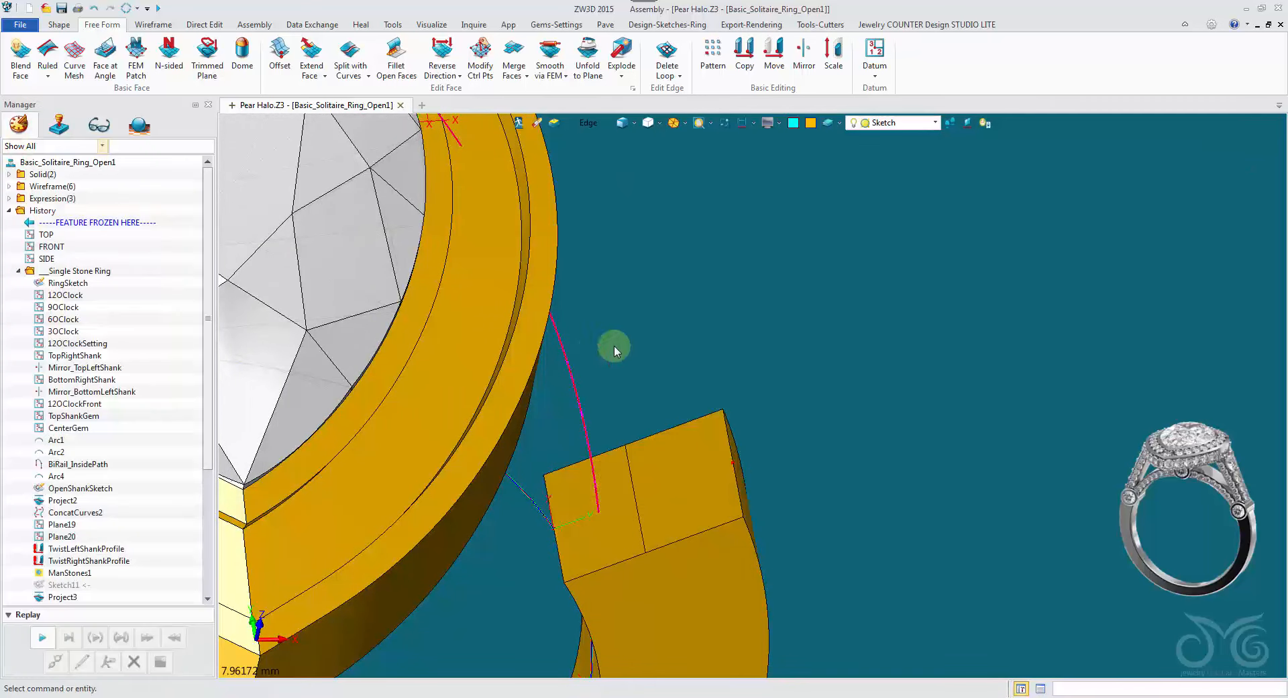
Step: Pick the inner part of the divided end face on its own to check the split
click(589, 124)
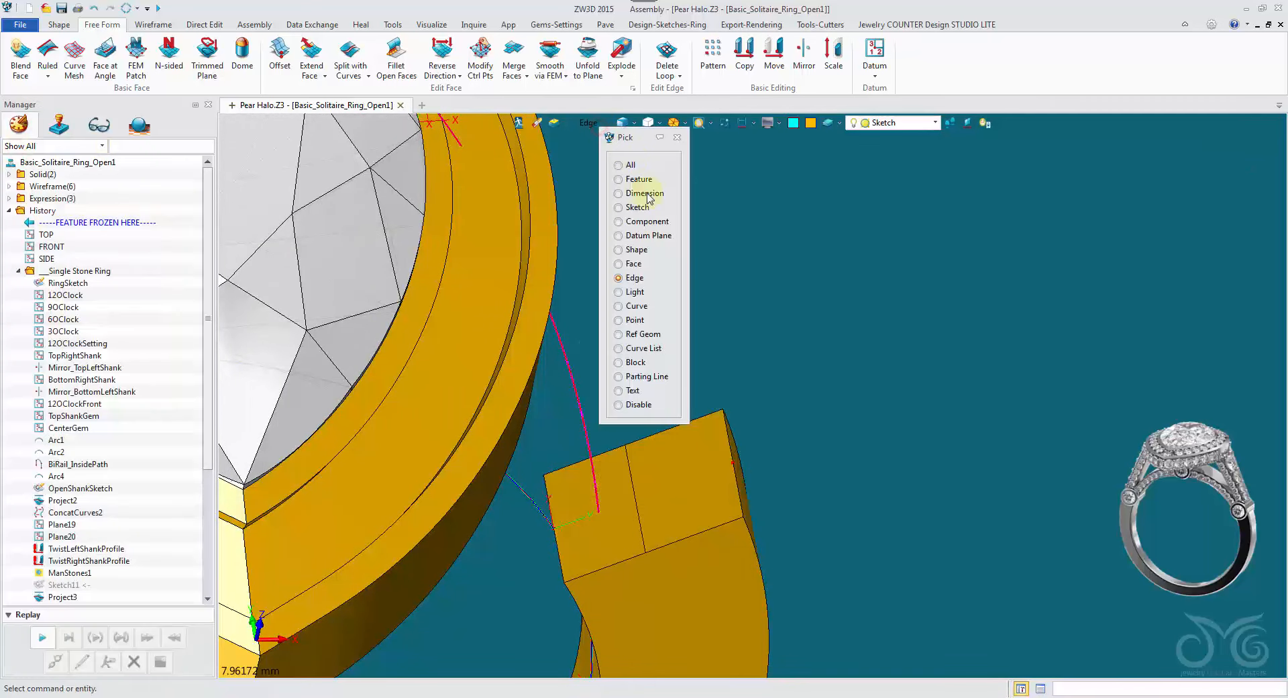
click(633, 263)
click(603, 516)
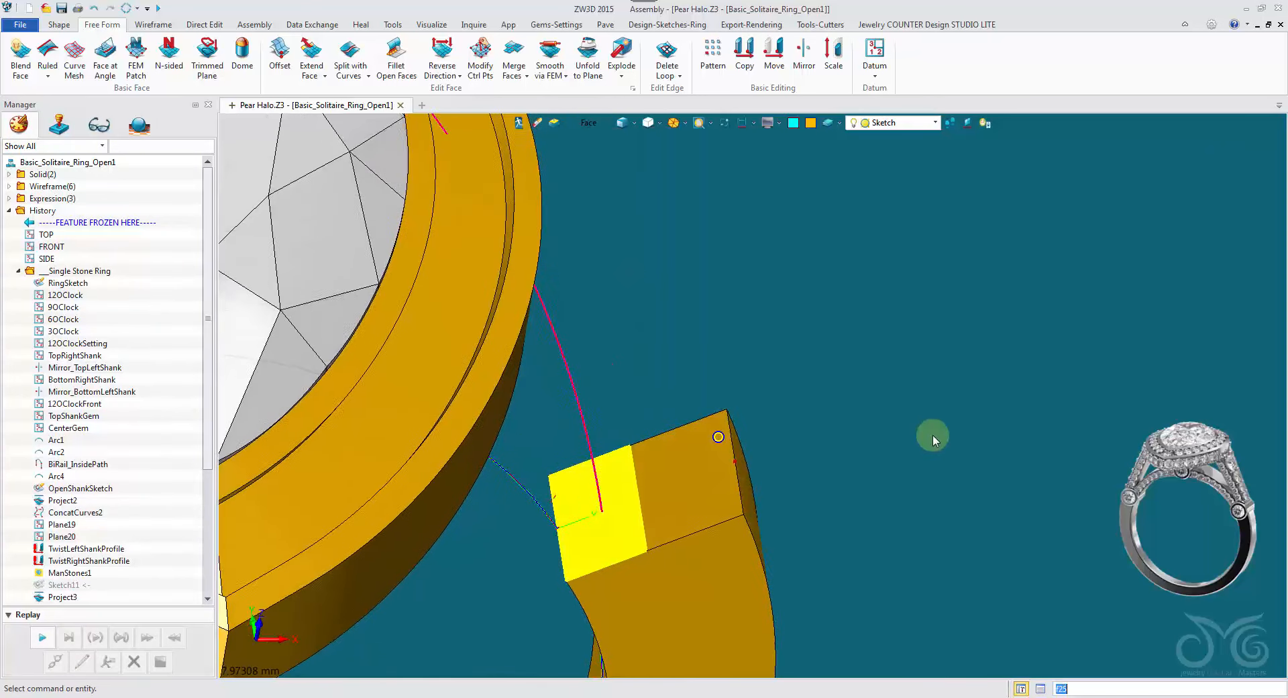
click(932, 436)
Step: Create curves from the four edges of the outer part of the split shank end face
right_drag(932, 436, 497, 268)
scroll(497, 267, down, 1)
click(153, 25)
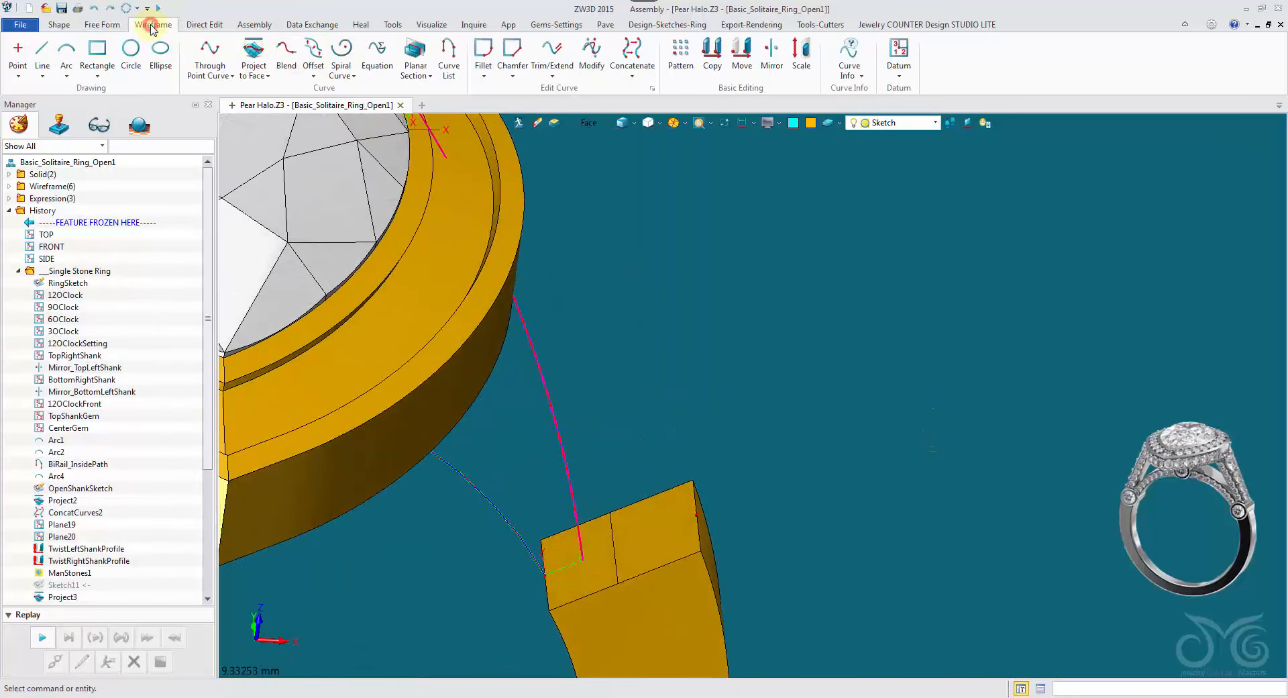
click(249, 76)
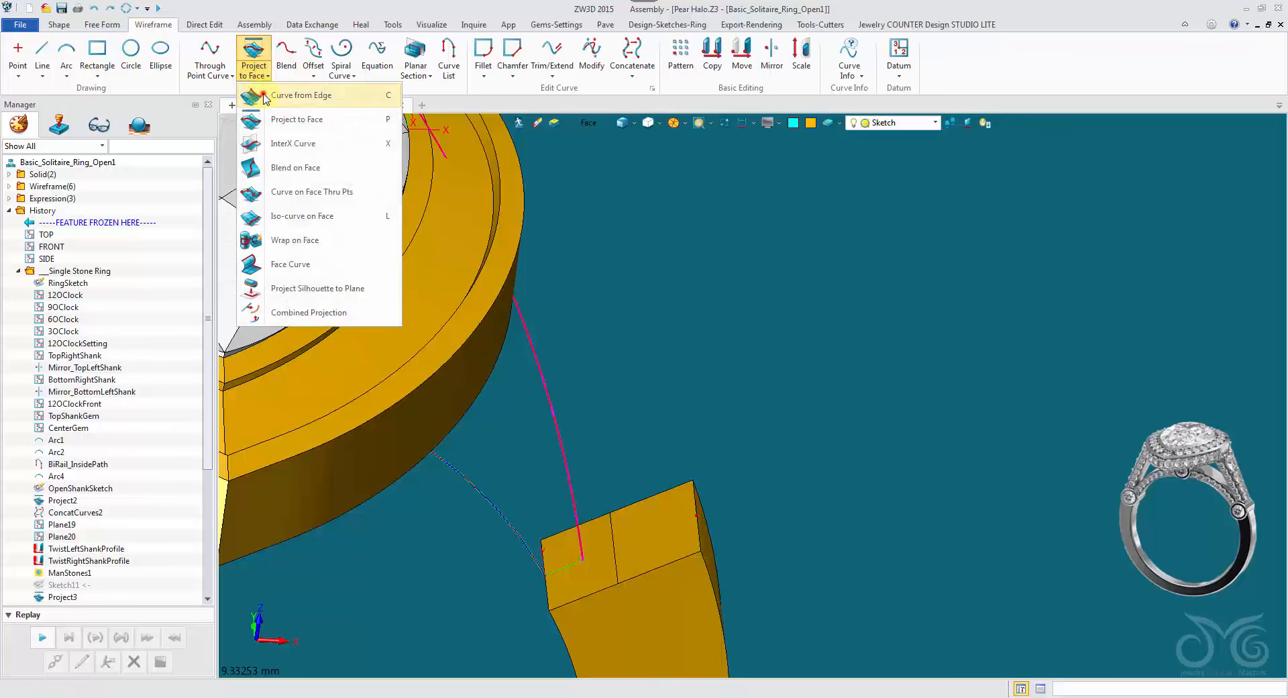
click(295, 95)
scroll(611, 440, up, 2)
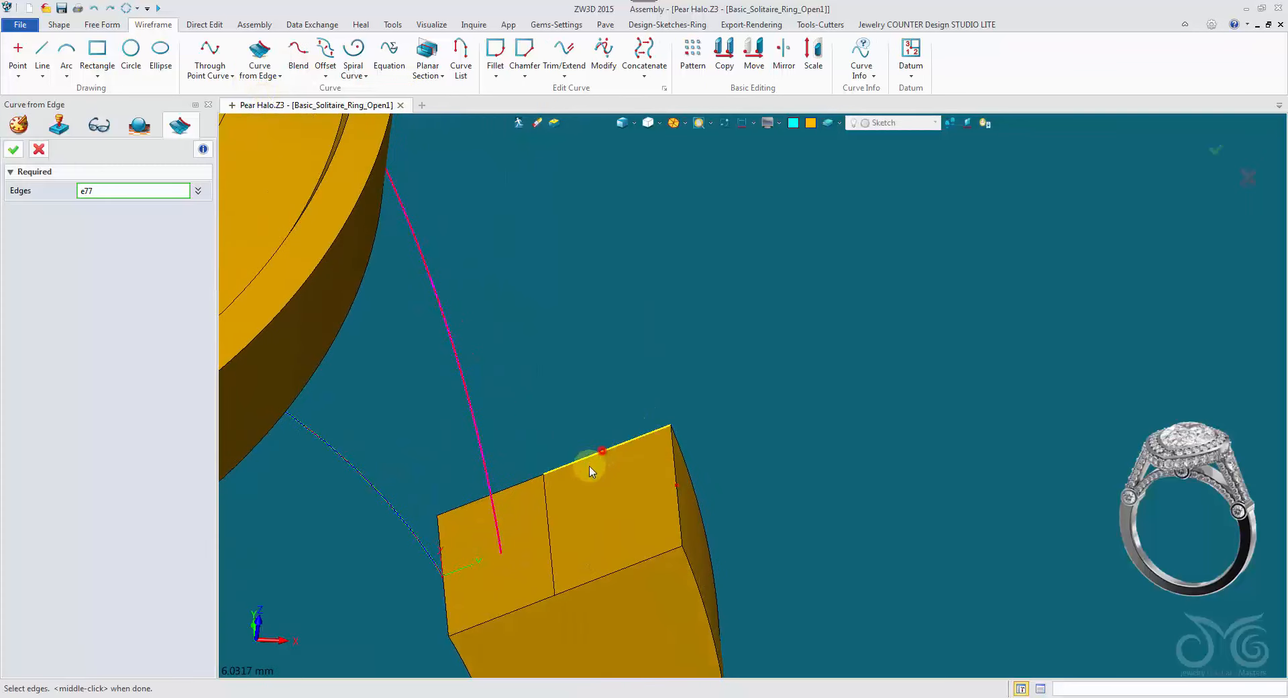
click(546, 495)
click(618, 574)
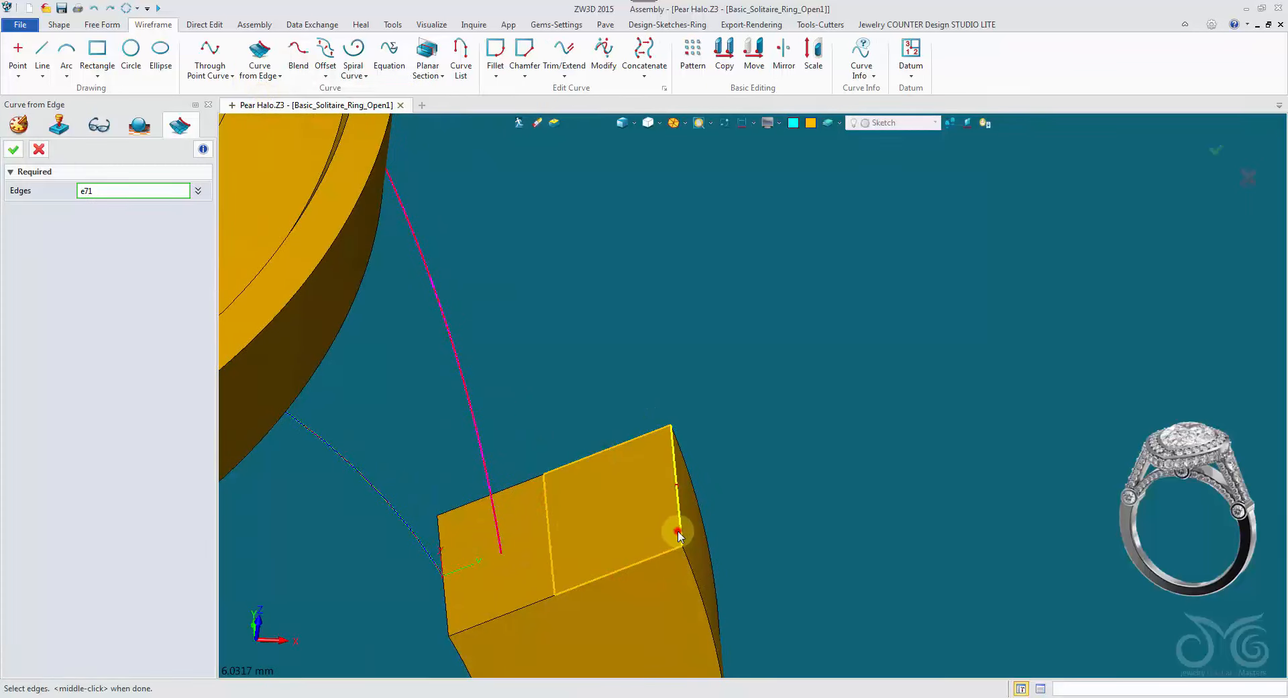
click(15, 150)
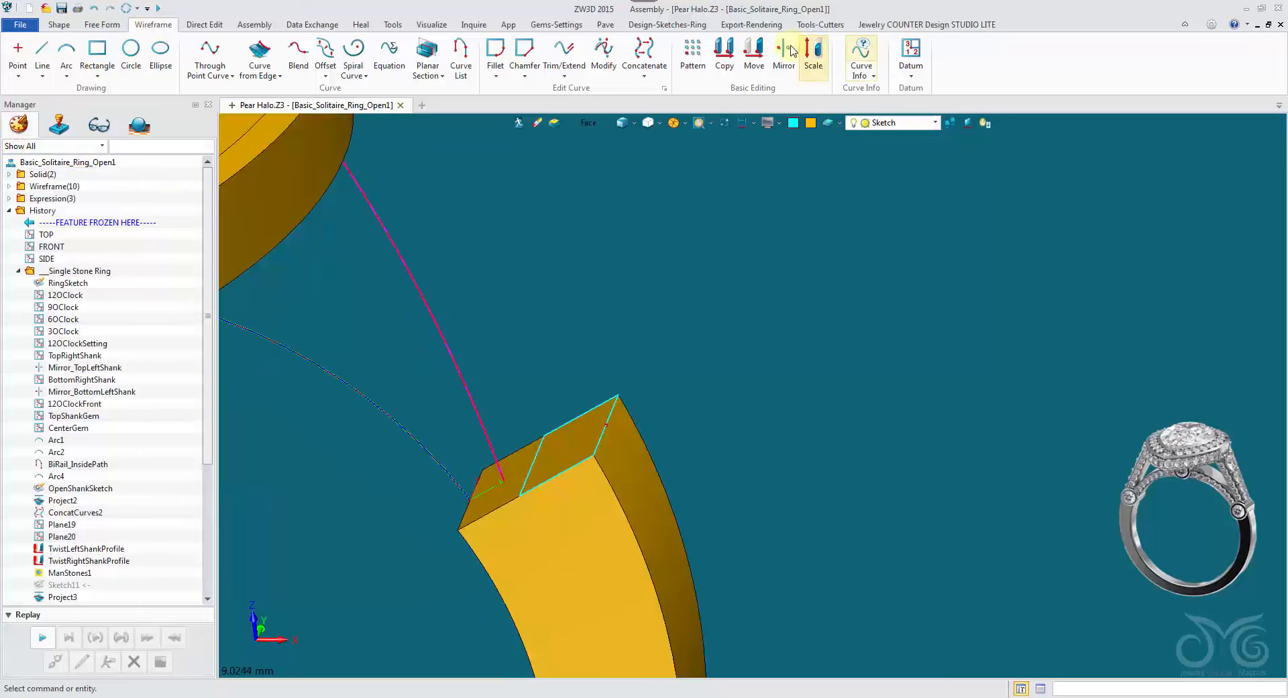
Step: Copy the four curves of the outer end face from that face's frame to the datum plane at the upper end of the right guide curve
click(723, 54)
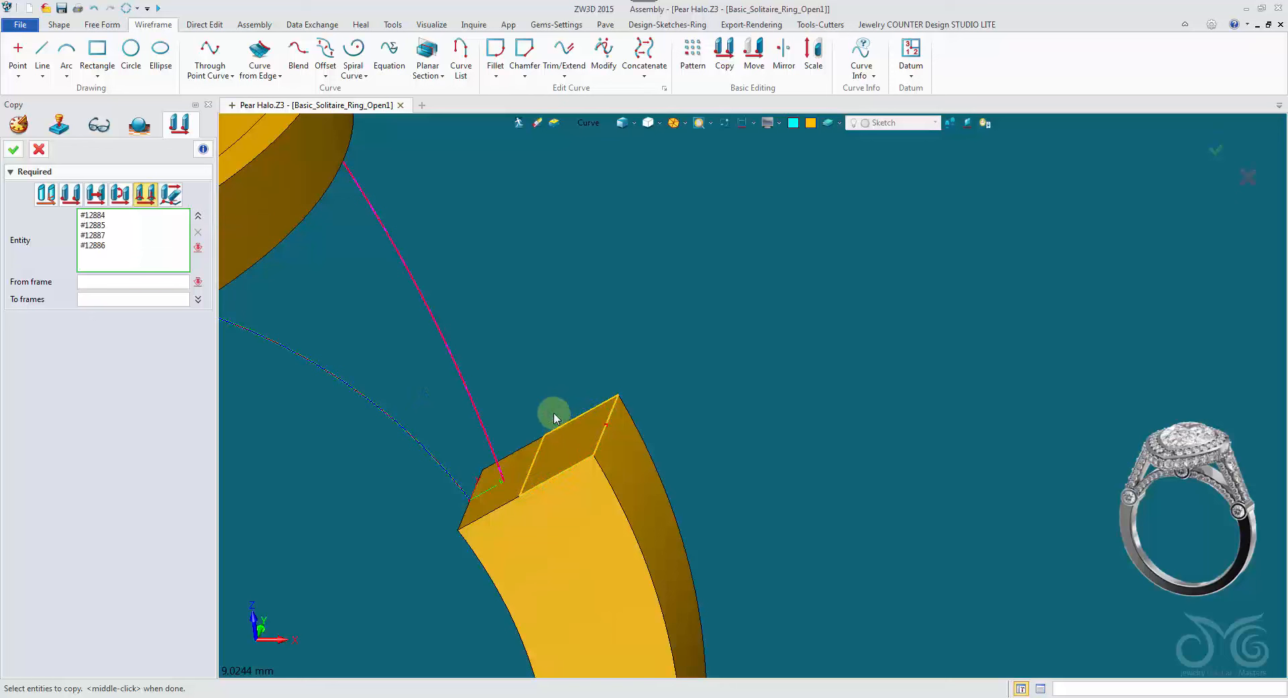
click(161, 283)
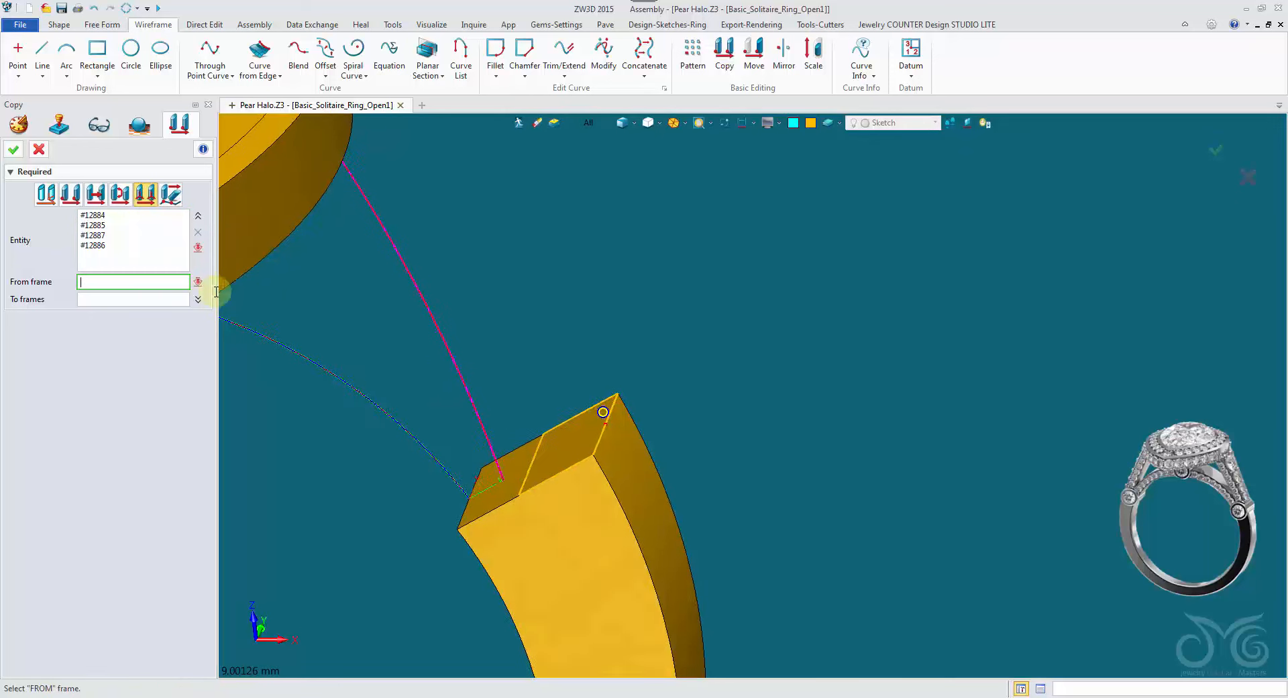
scroll(402, 308, up, 3)
click(422, 381)
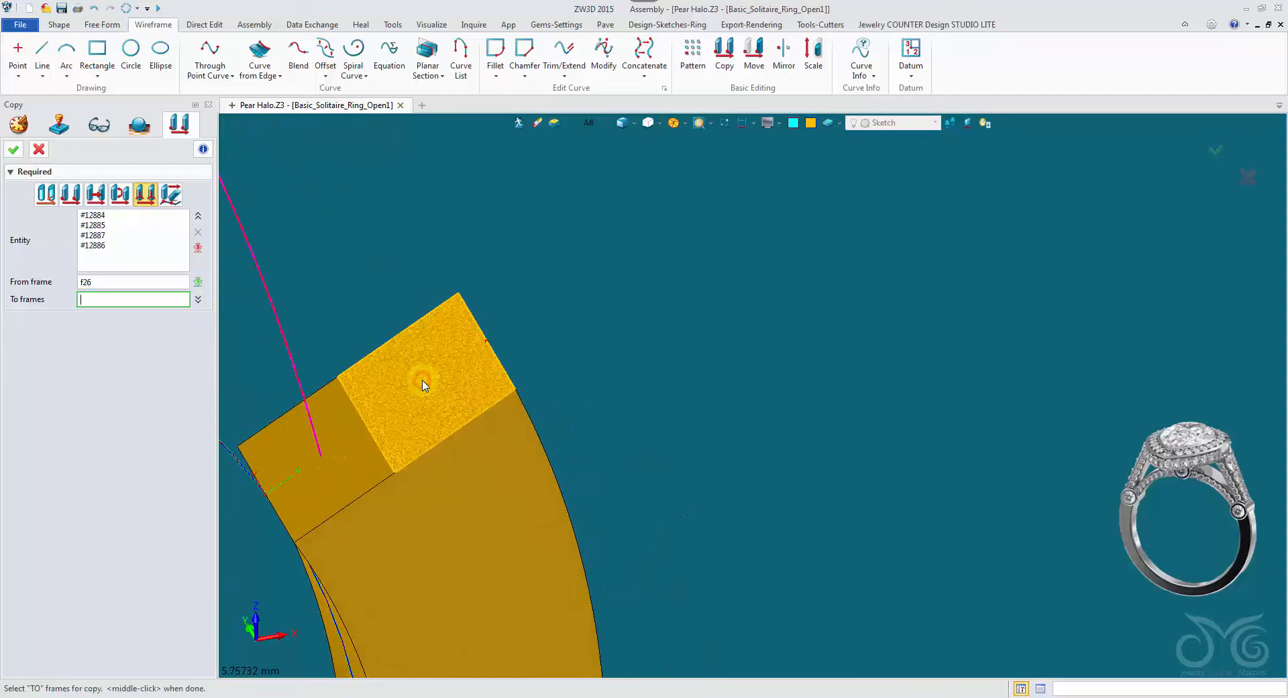
right_drag(423, 381, 406, 375)
scroll(405, 375, down, 2)
middle_drag(401, 151, 447, 381)
right_drag(447, 381, 489, 379)
scroll(486, 375, up, 1)
middle_drag(362, 345, 631, 345)
right_drag(632, 349, 590, 328)
click(613, 324)
click(18, 152)
Step: Show the sketch dimensions and set the horizontal 3.50 offset between the centre line and the guide curve's upper end to 4.25
right_drag(349, 176, 733, 161)
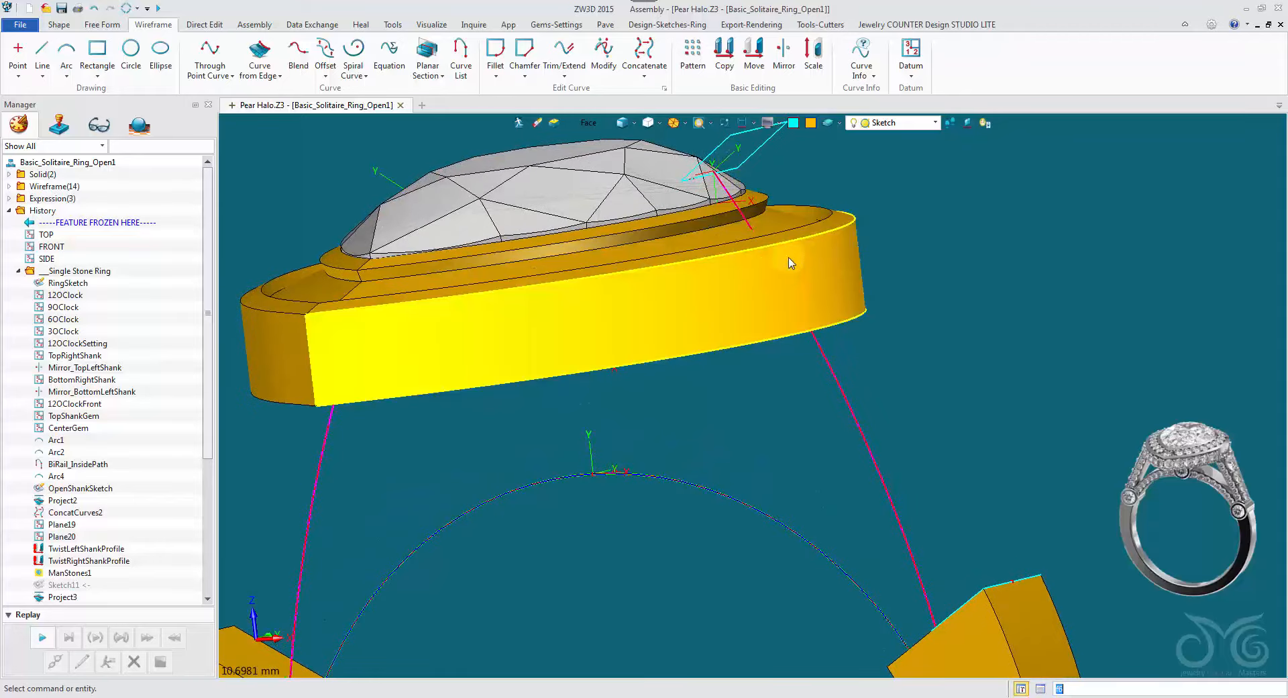
right_drag(812, 262, 739, 128)
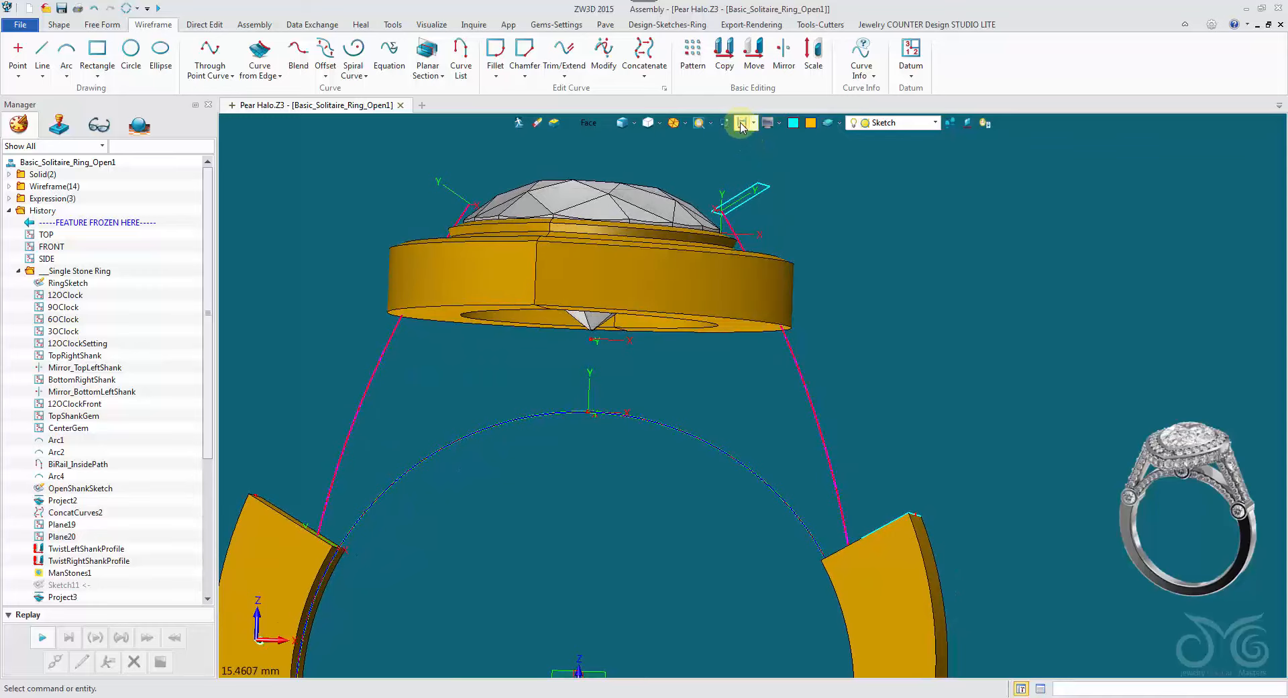
click(741, 122)
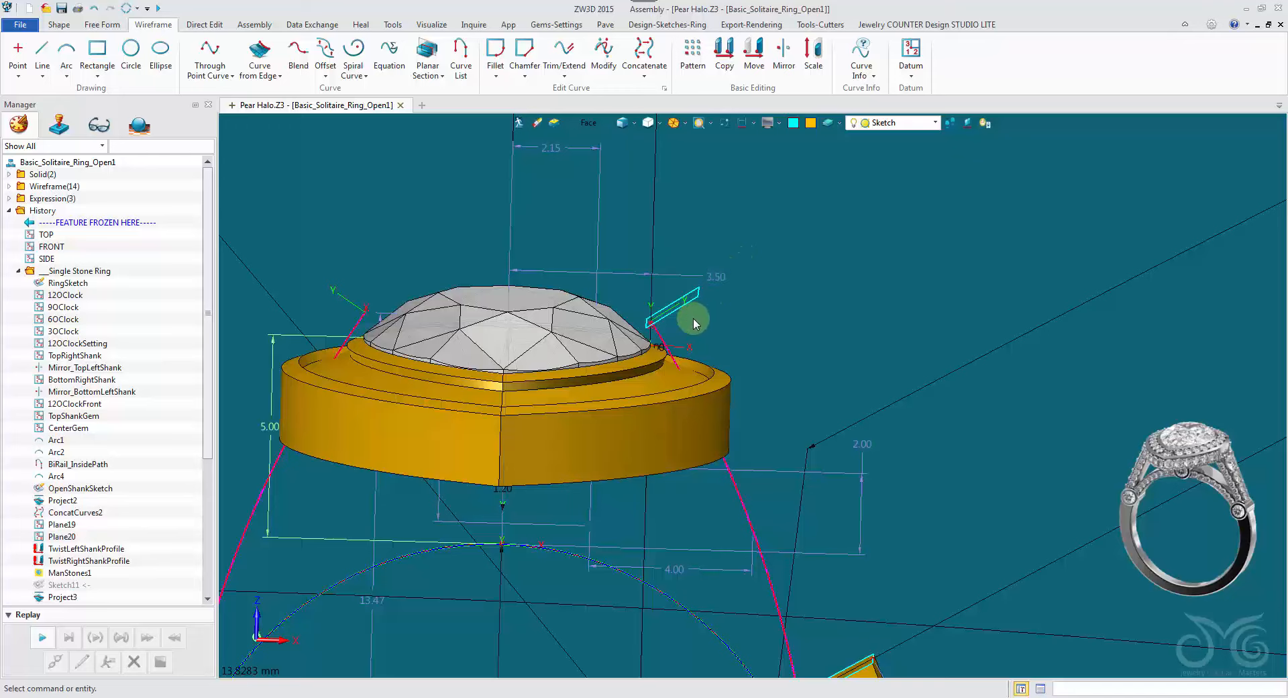
scroll(664, 309, up, 3)
scroll(648, 312, down, 4)
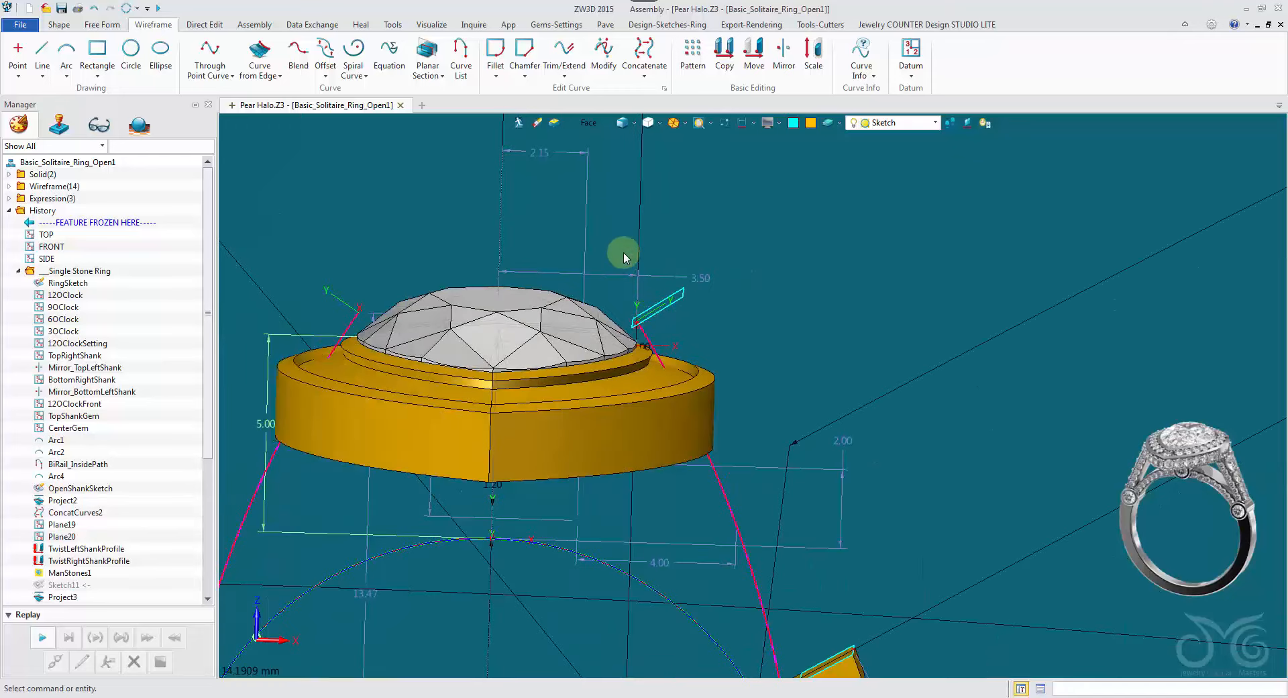
click(592, 125)
click(637, 188)
double_click(618, 278)
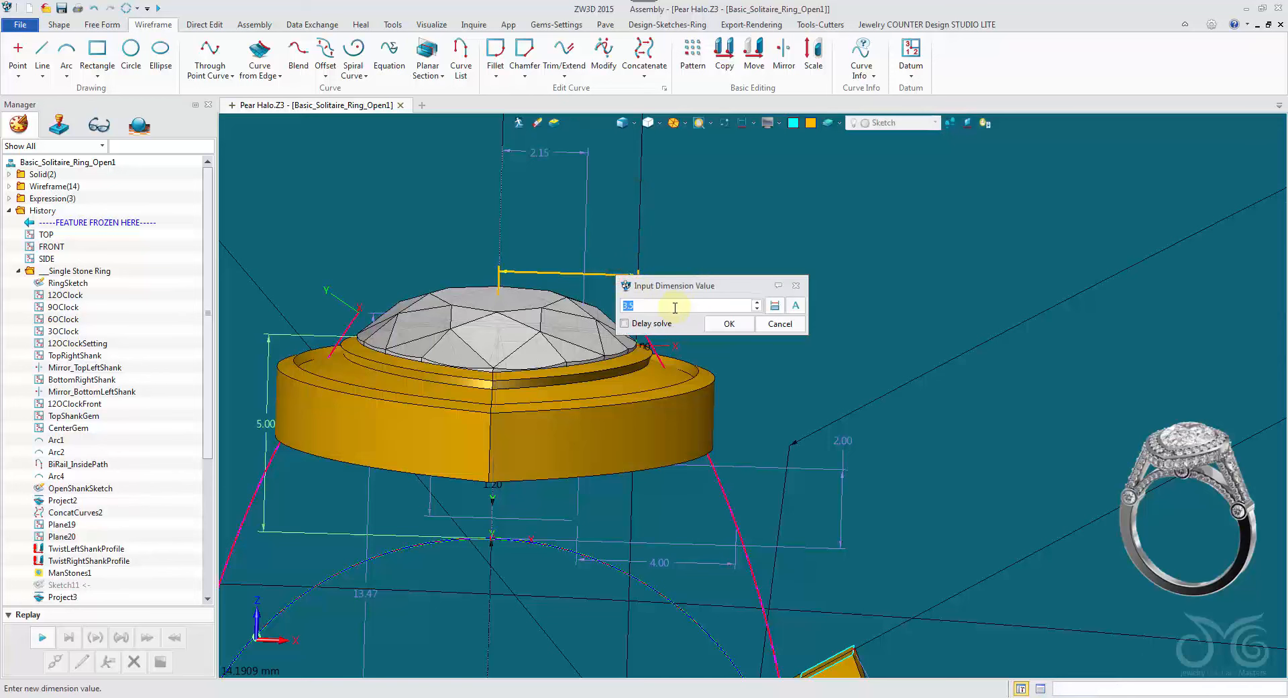
text(3.54)
drag(682, 290, 808, 247)
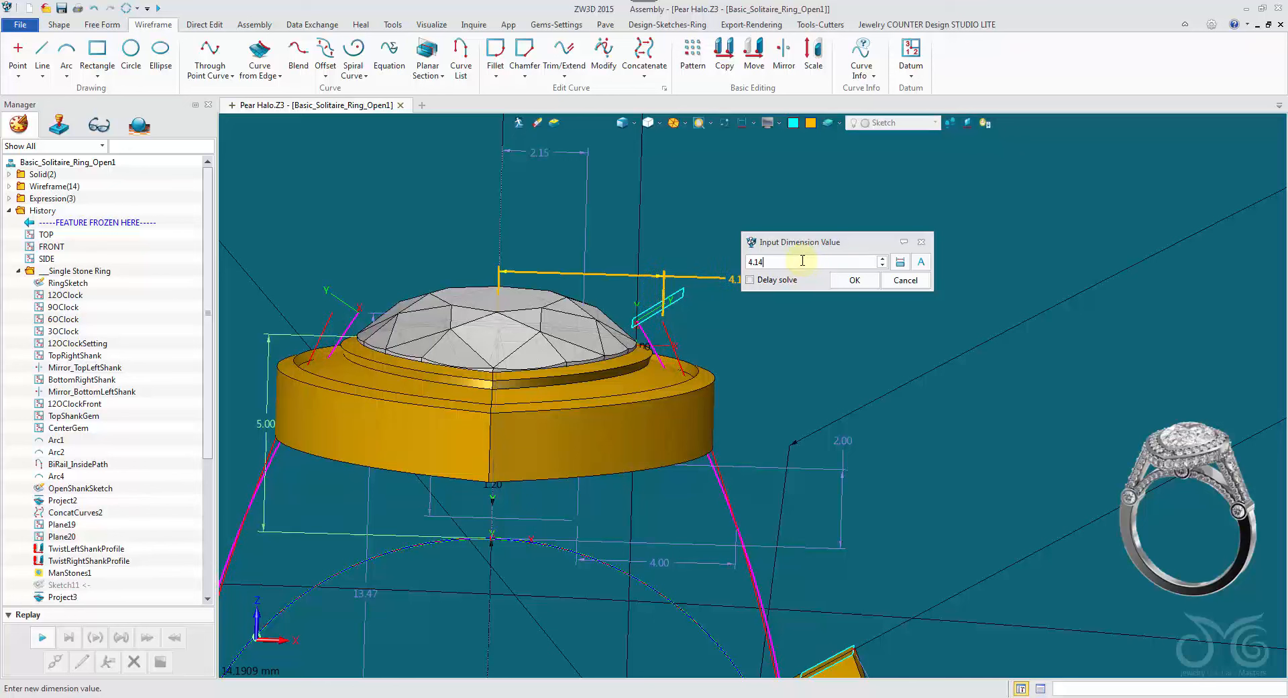
click(832, 276)
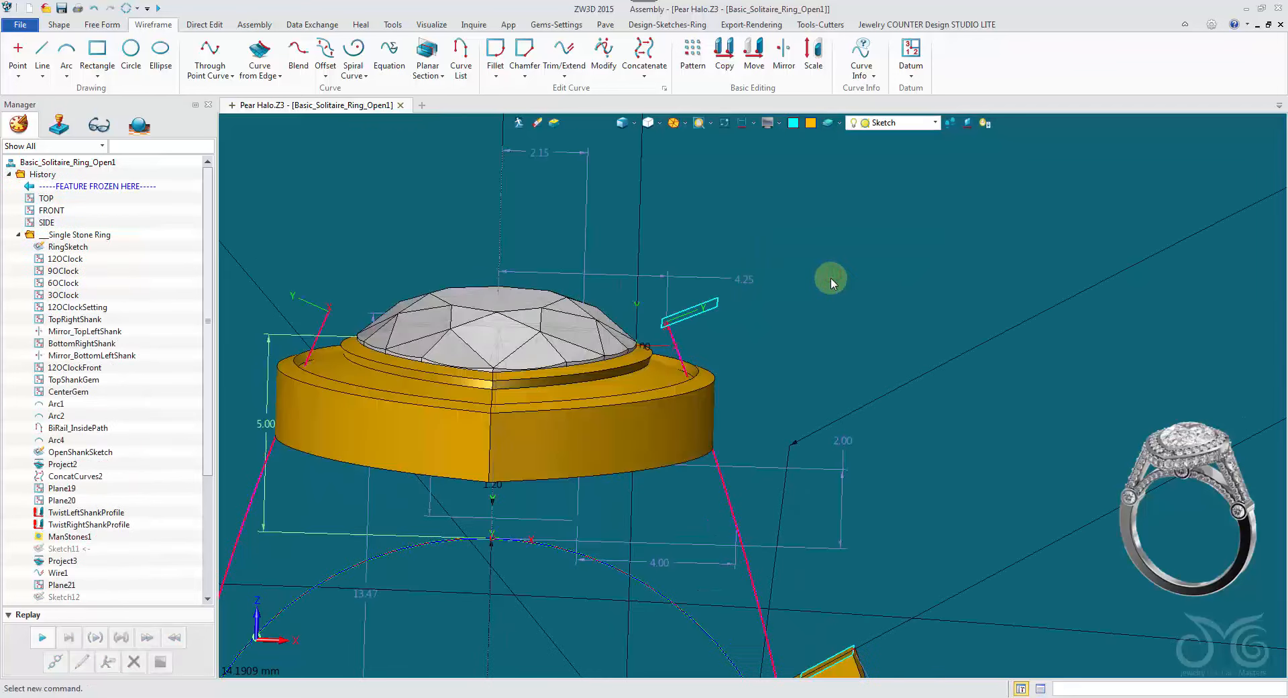
Step: Set the guide curve sketch's tall vertical dimension below the halo to 12.21 and hide the sketch dimensions
right_drag(831, 276, 583, 542)
scroll(824, 277, up, 3)
double_click(564, 546)
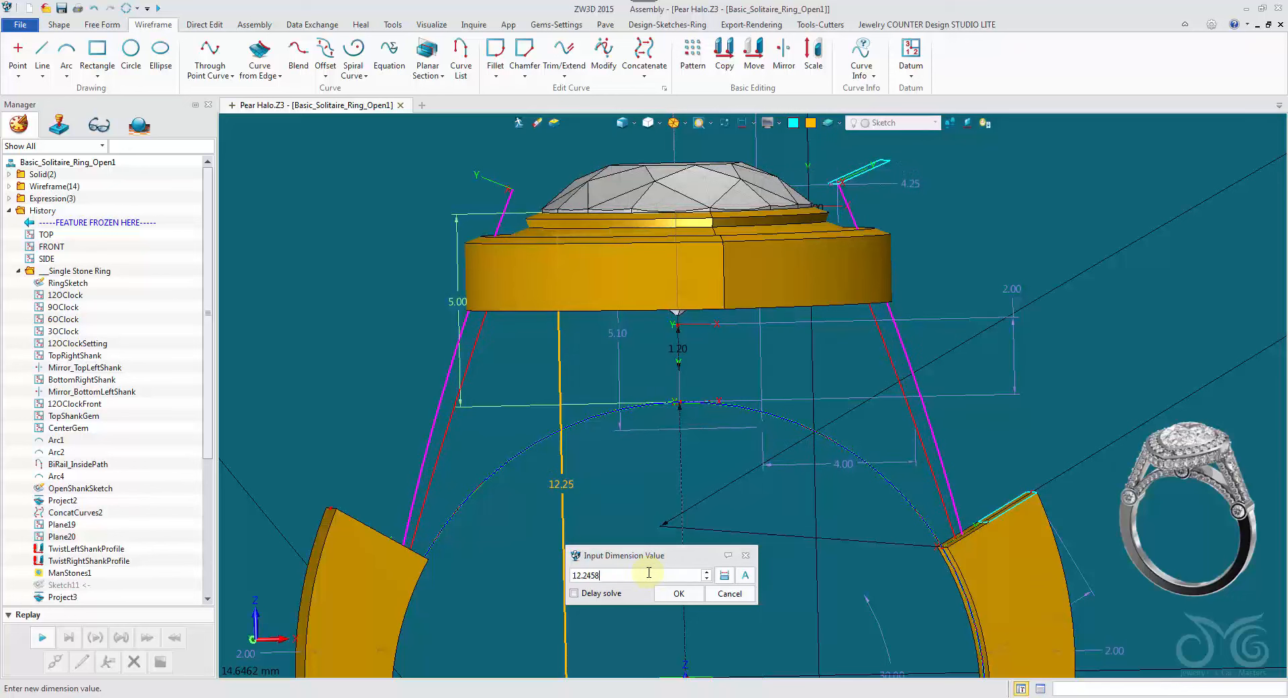
click(680, 593)
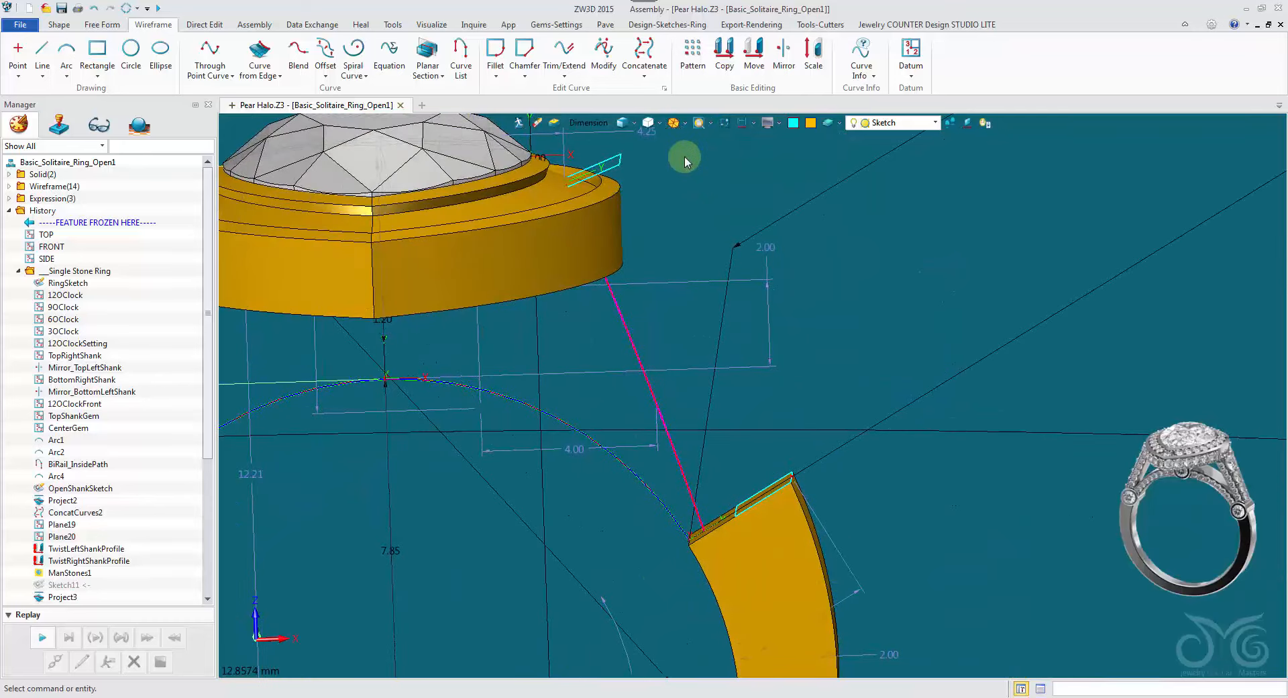
click(743, 128)
right_drag(846, 418, 781, 410)
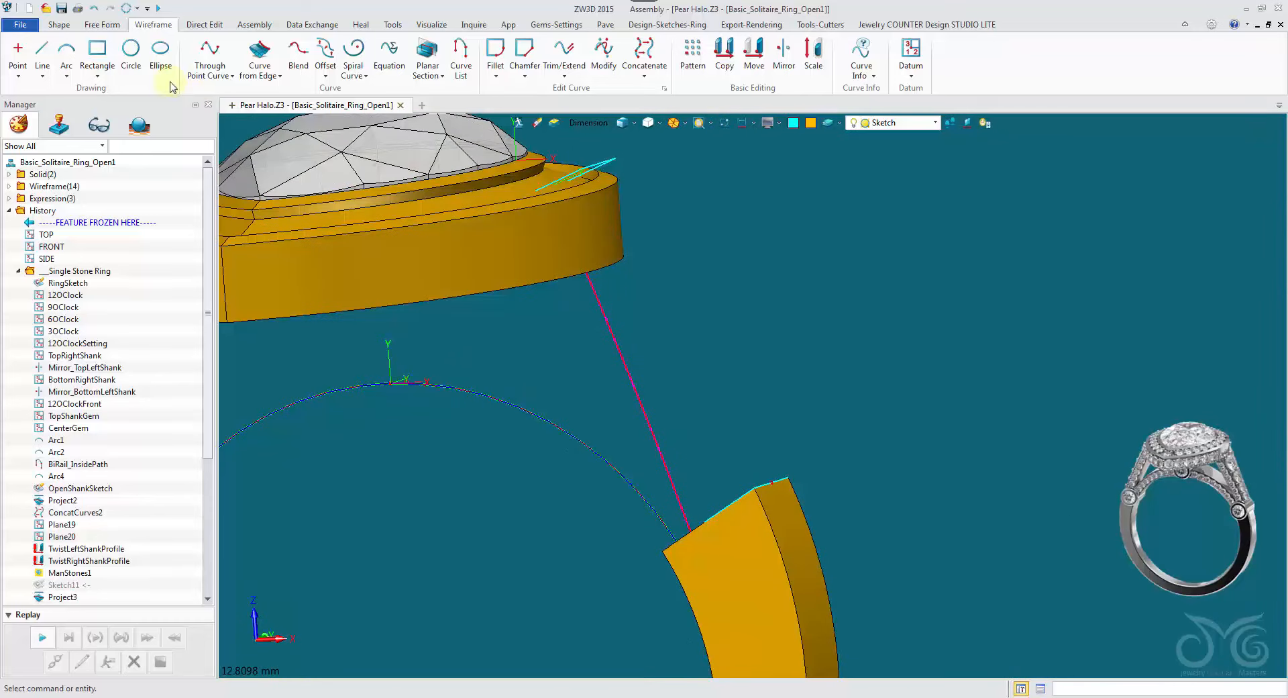
click(60, 25)
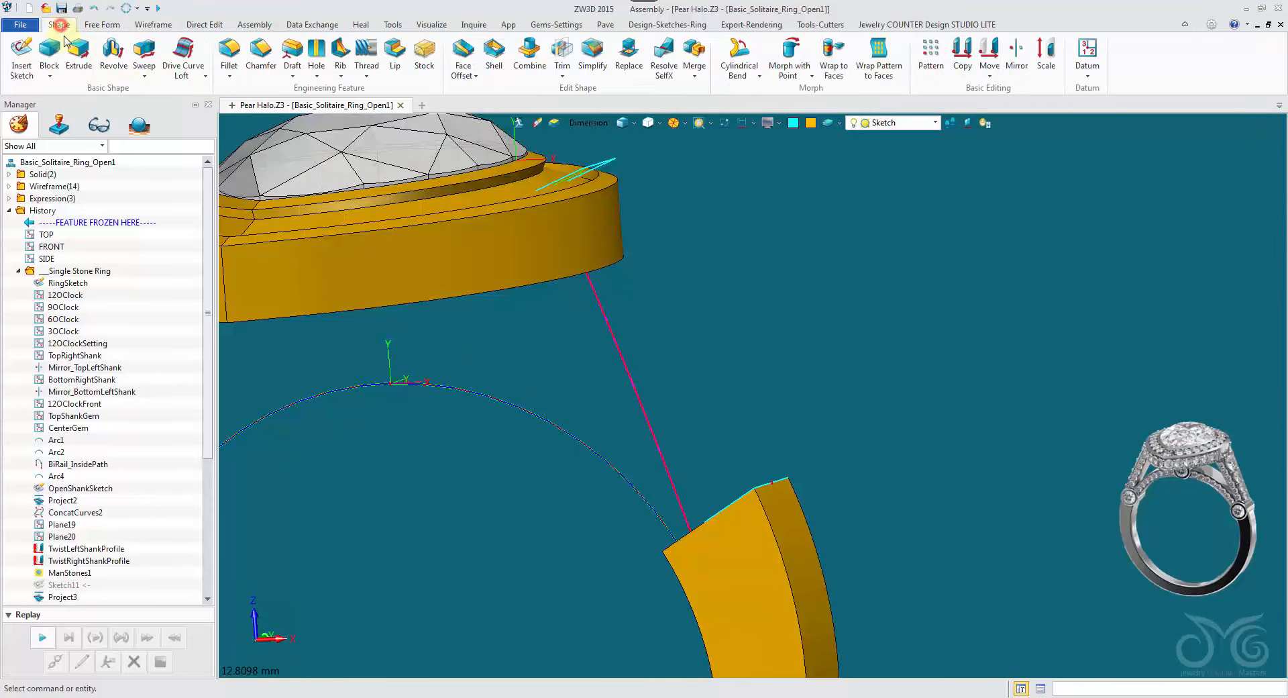
click(181, 70)
click(202, 98)
right_drag(764, 231, 808, 509)
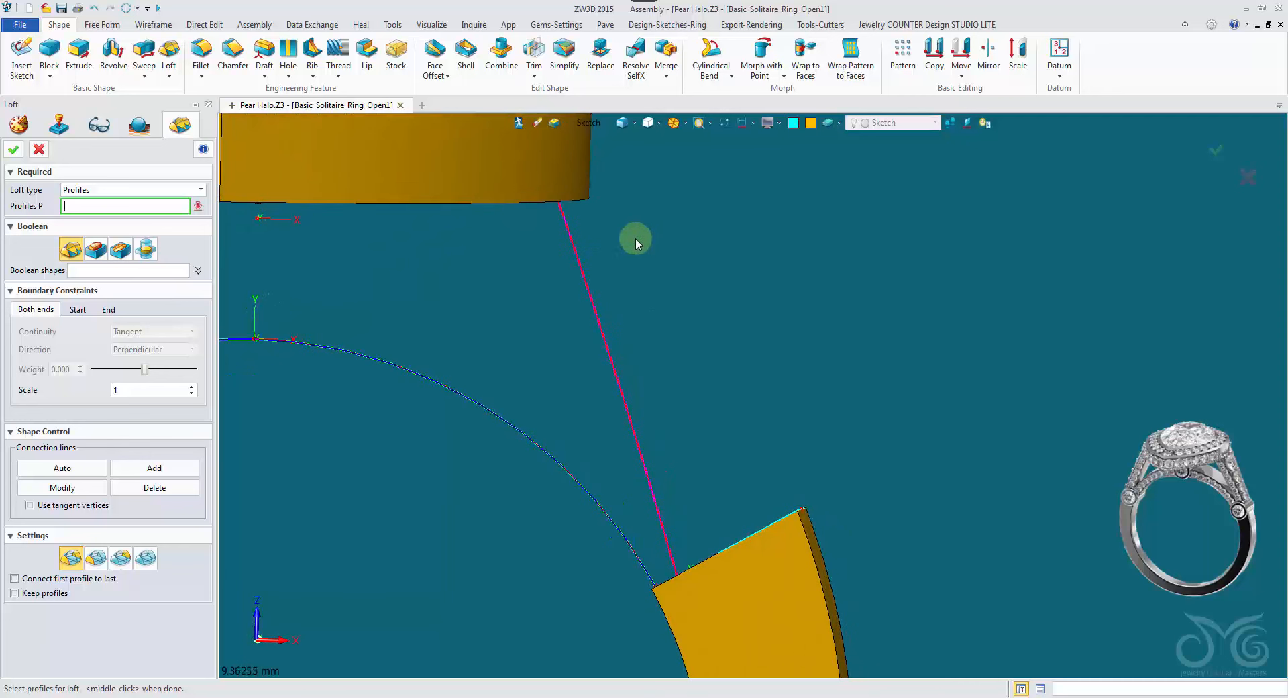
right_drag(634, 237, 741, 340)
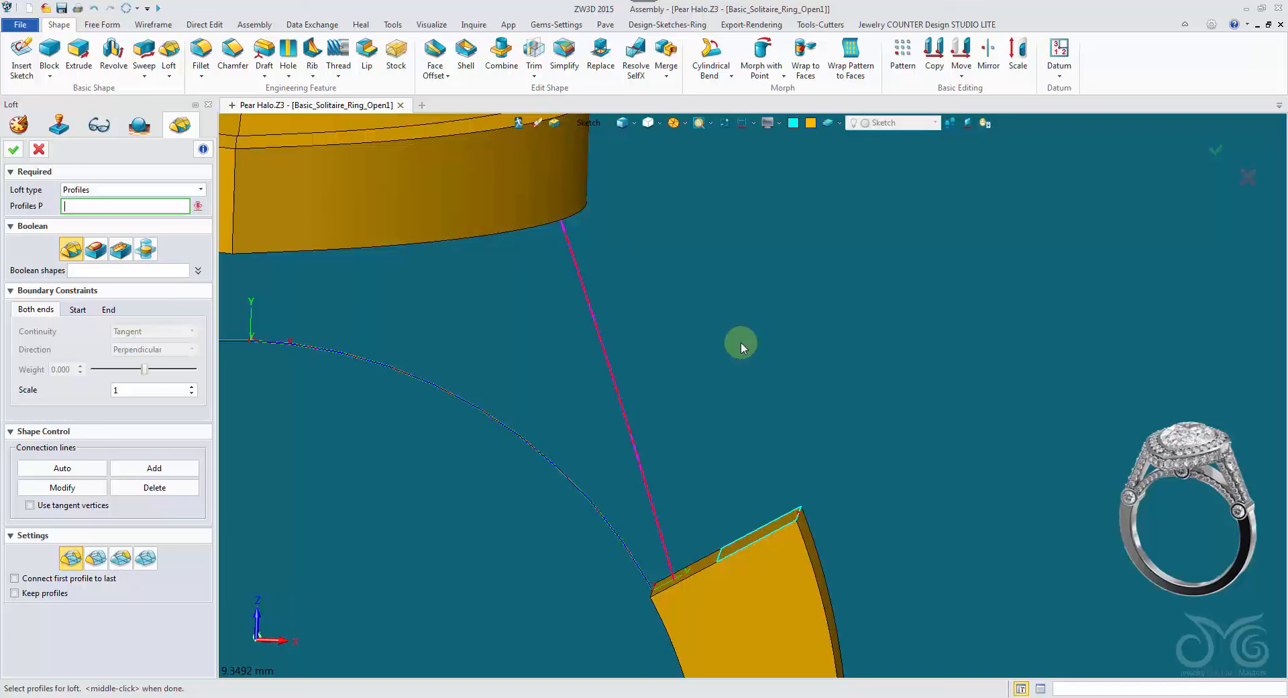
click(597, 127)
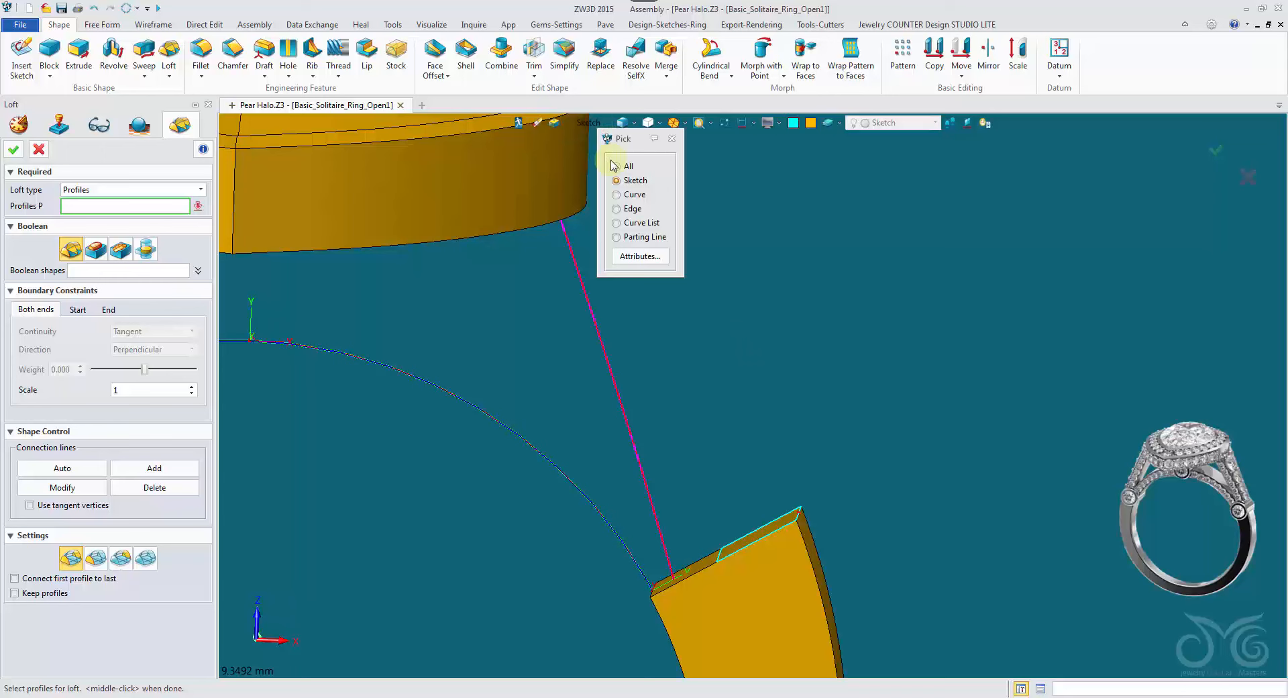
click(617, 194)
mouse_move(864, 468)
right_down()
mouse_move(824, 509)
mouse_move(776, 516)
mouse_move(771, 463)
right_up()
click(780, 520)
click(586, 190)
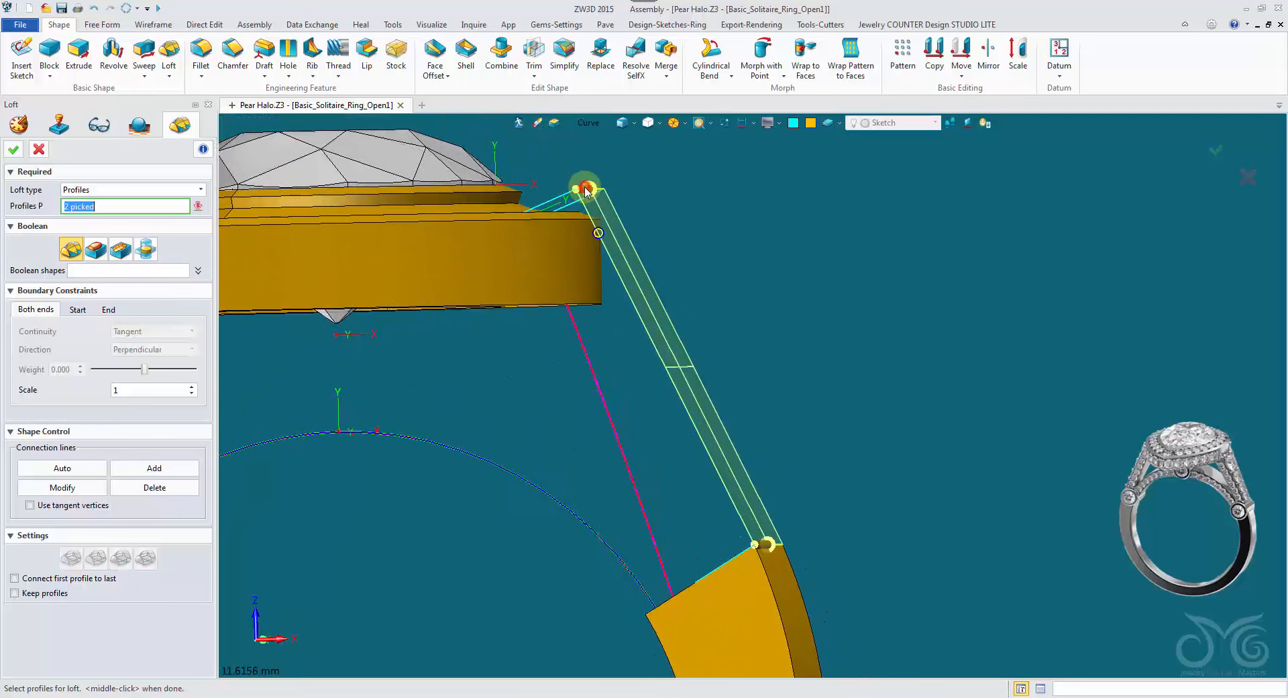
scroll(585, 190, up, 5)
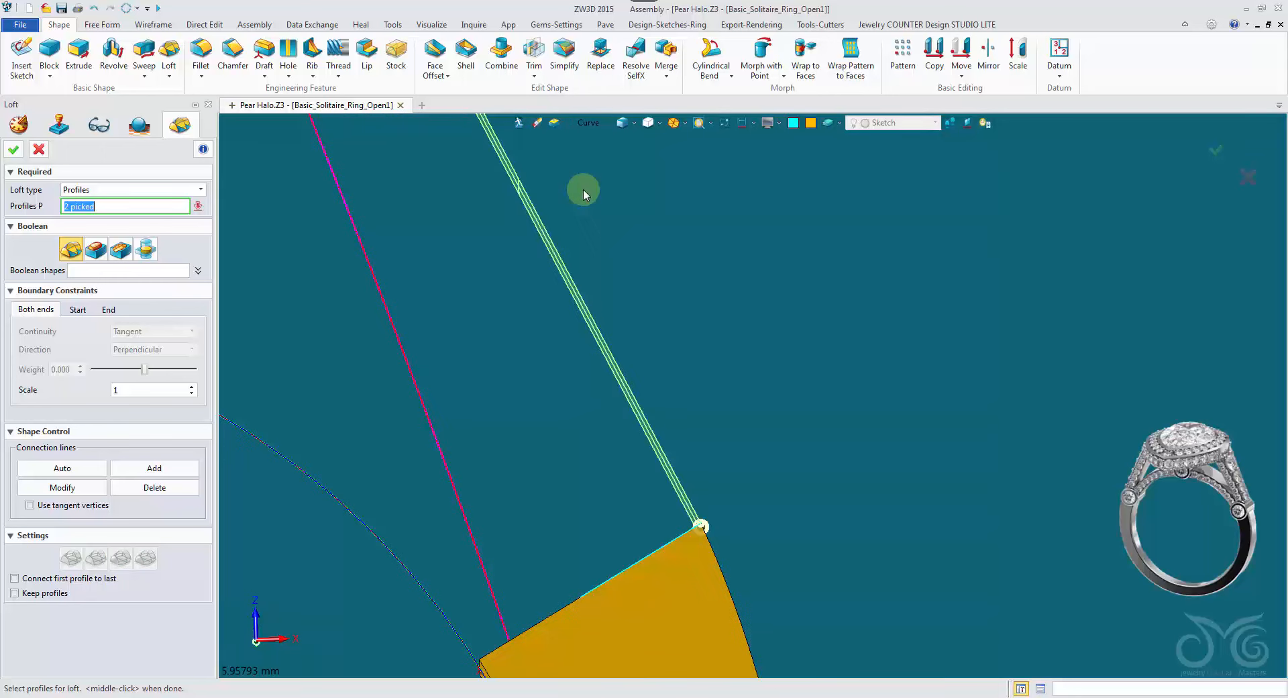
right_drag(502, 257, 495, 259)
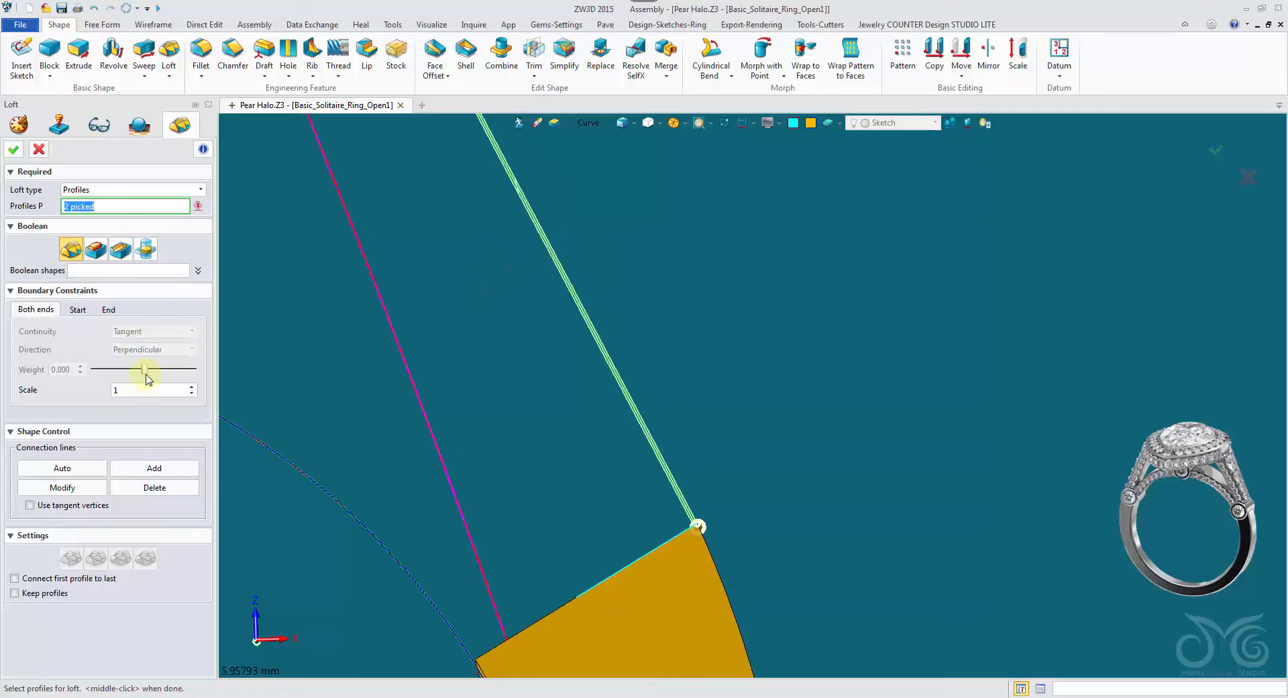
right_drag(499, 401, 823, 561)
scroll(823, 561, down, 4)
click(39, 150)
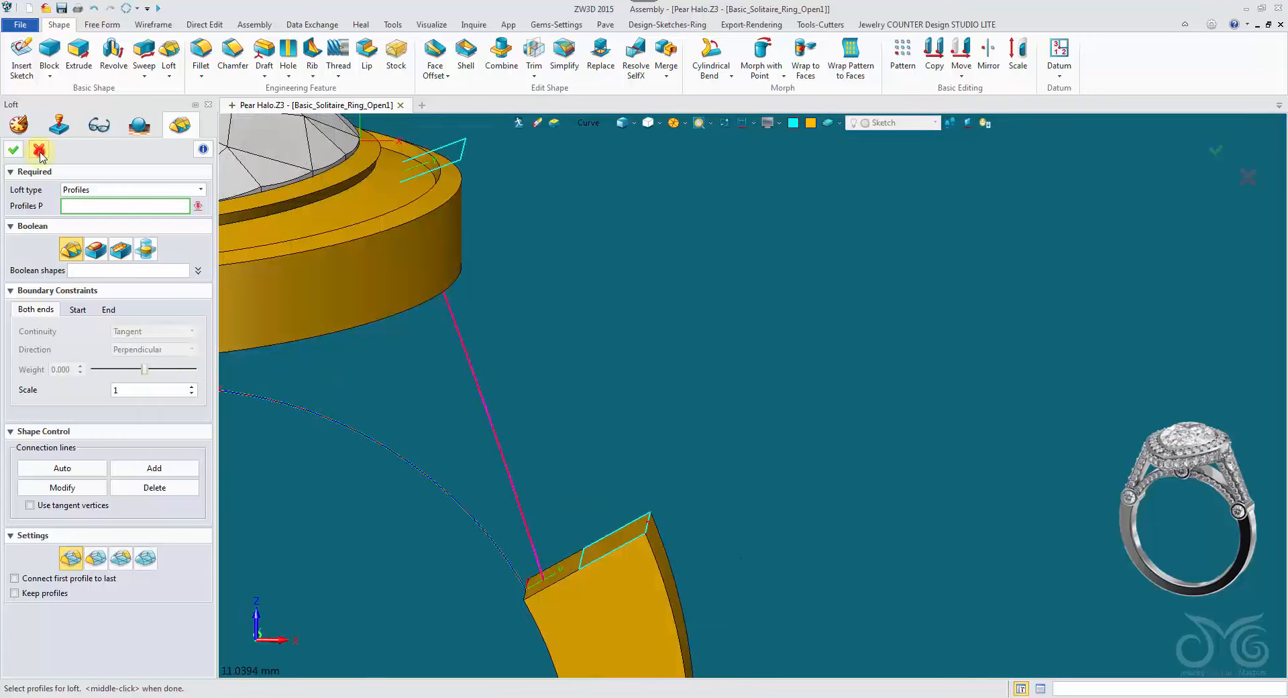
Step: Delete the outer part of the shank's split right end face and start a Loft between profiles
right_drag(610, 365, 632, 381)
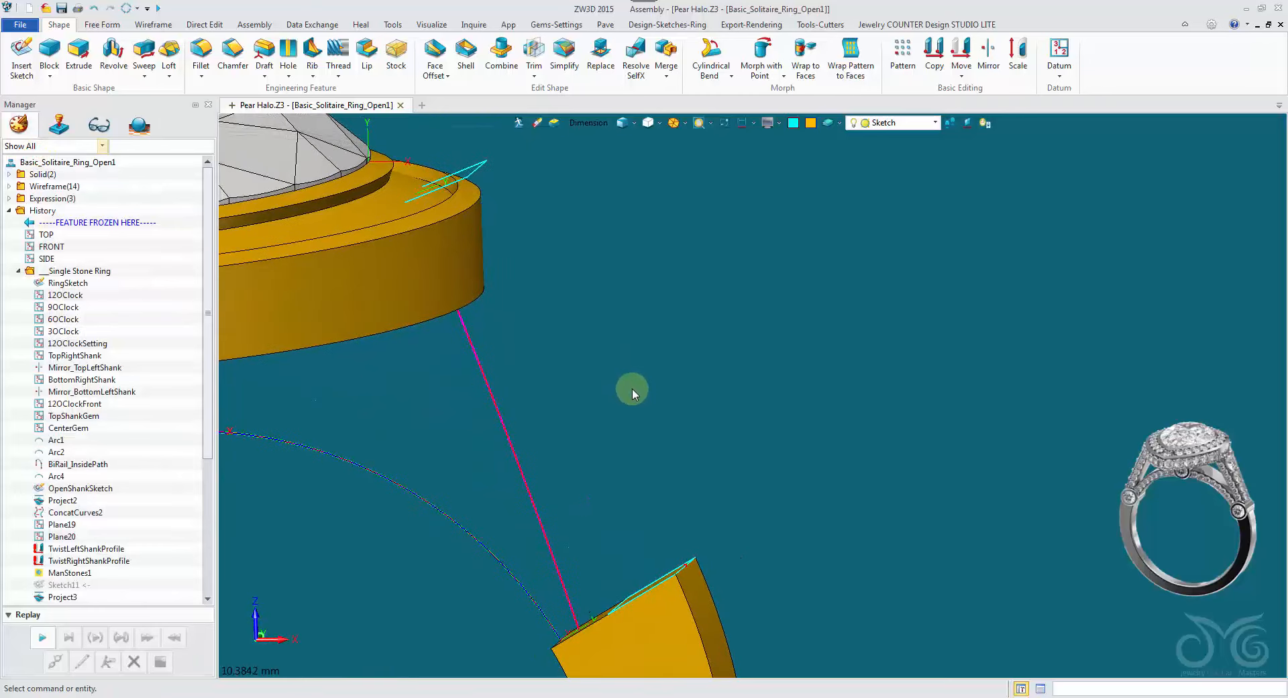
right_drag(681, 465, 581, 126)
click(581, 126)
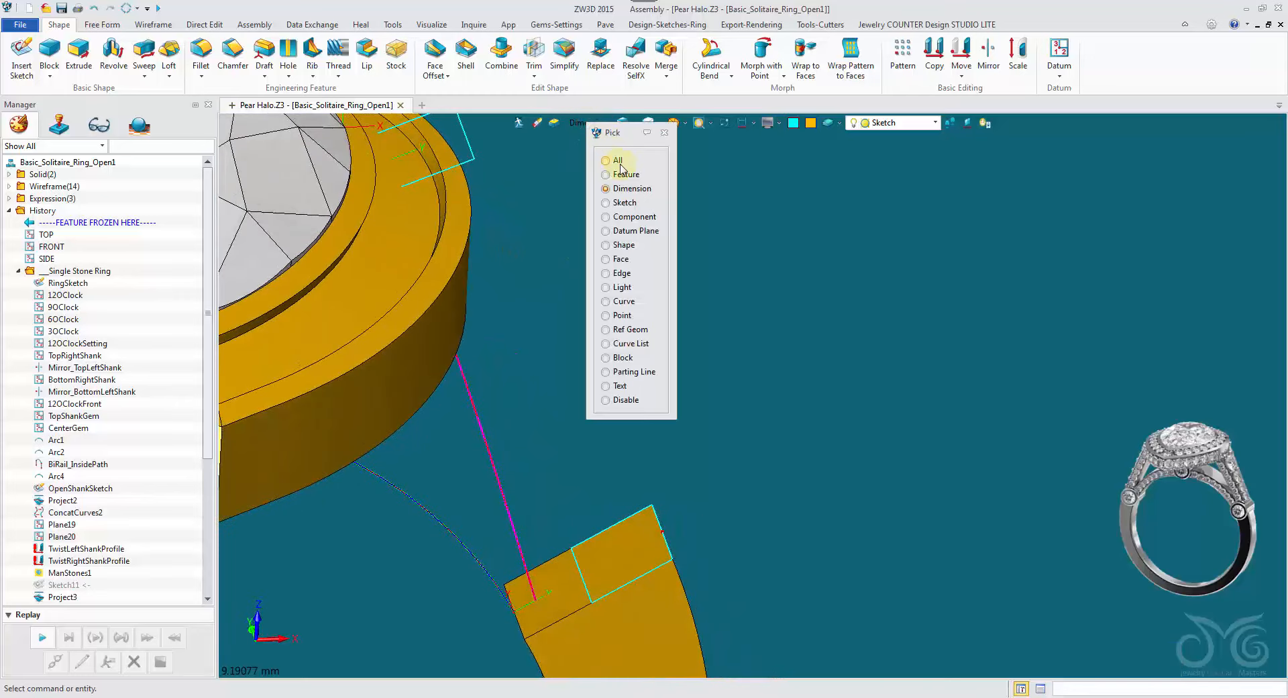
click(624, 260)
click(599, 508)
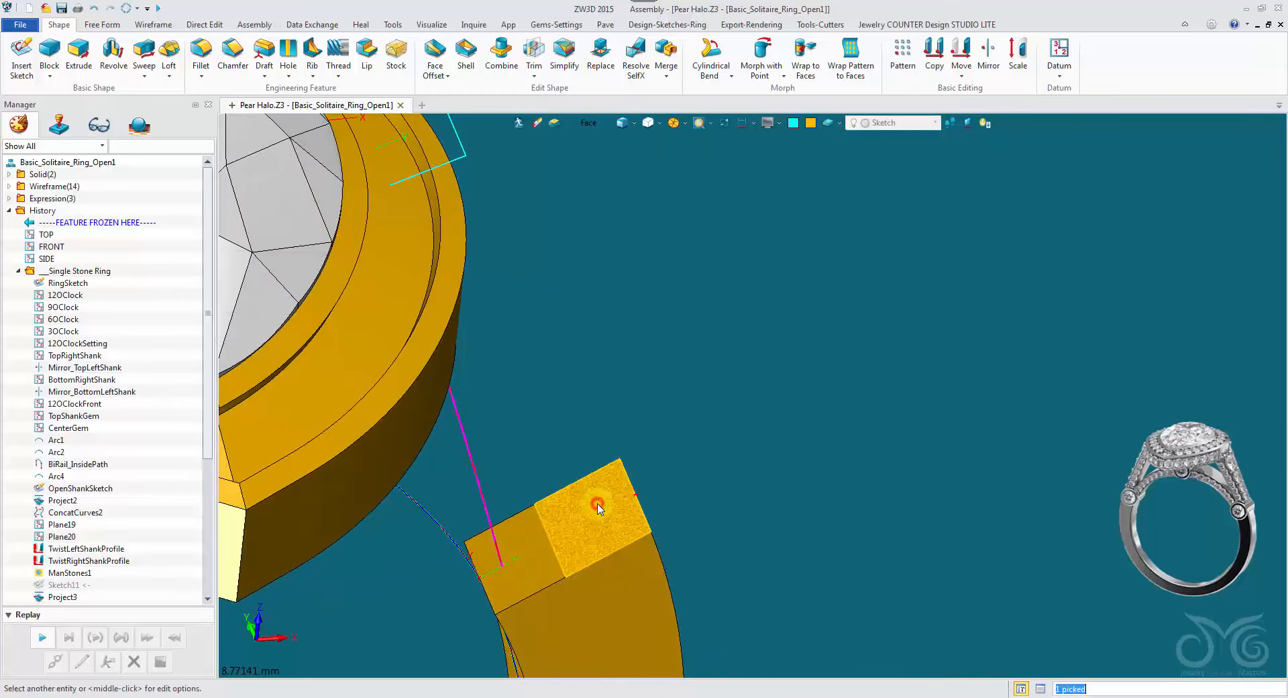
middle_click(634, 342)
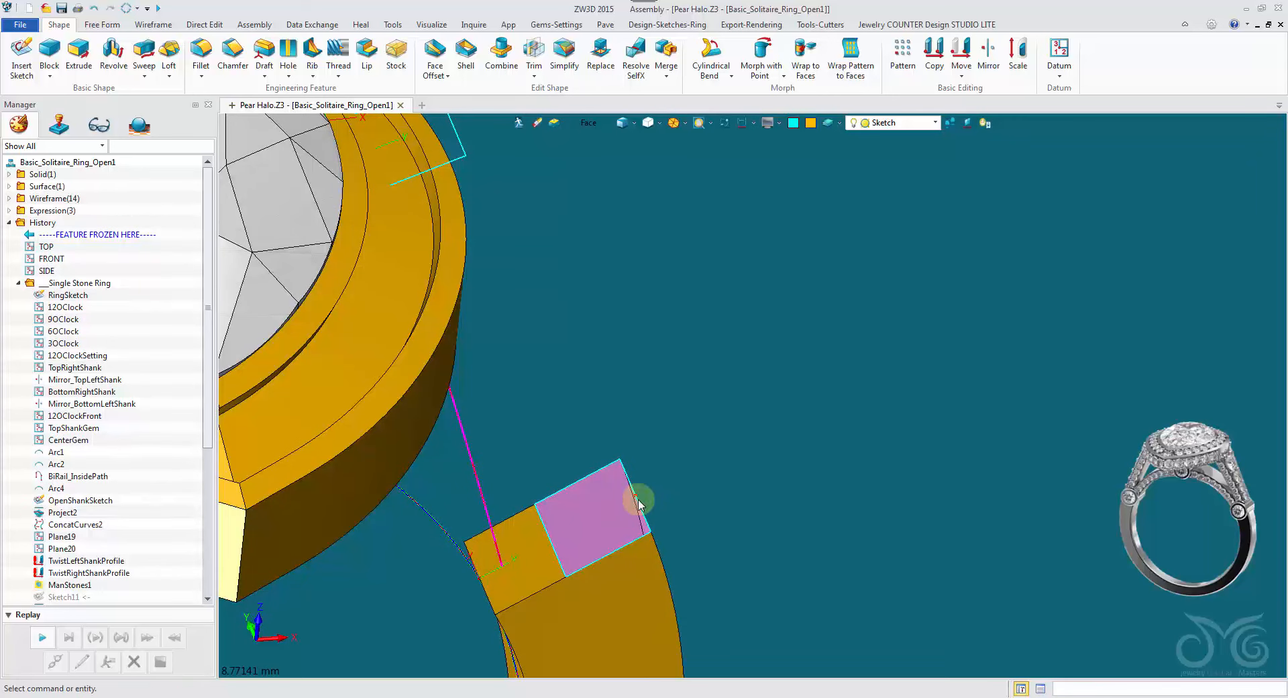
right_drag(691, 496, 581, 137)
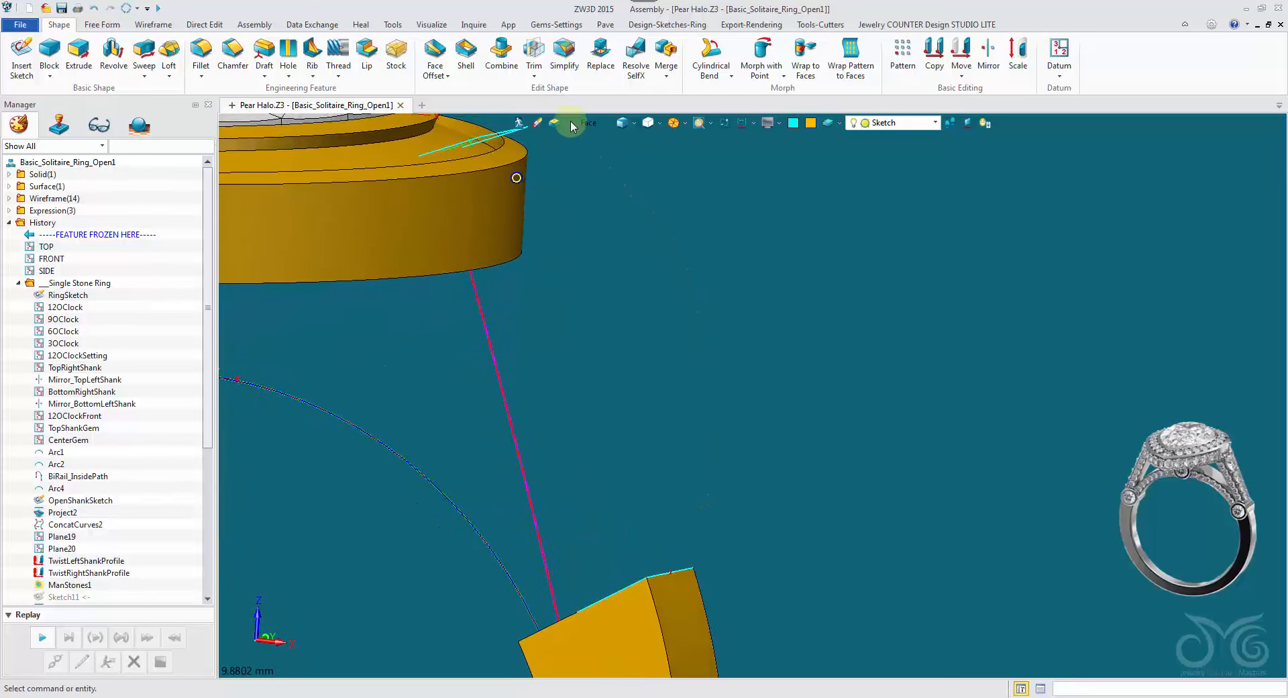
click(168, 54)
mouse_move(638, 217)
right_down()
mouse_move(667, 523)
mouse_move(622, 602)
right_up()
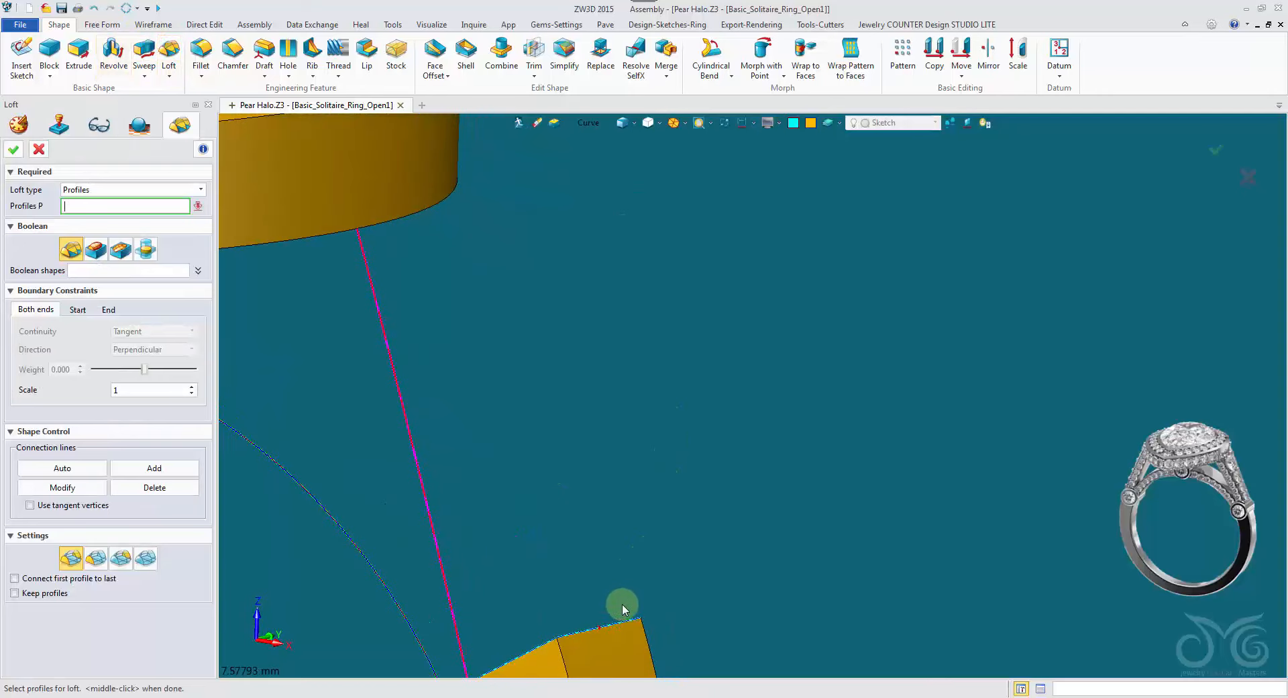
click(609, 621)
scroll(606, 565, down, 2)
scroll(503, 202, down, 1)
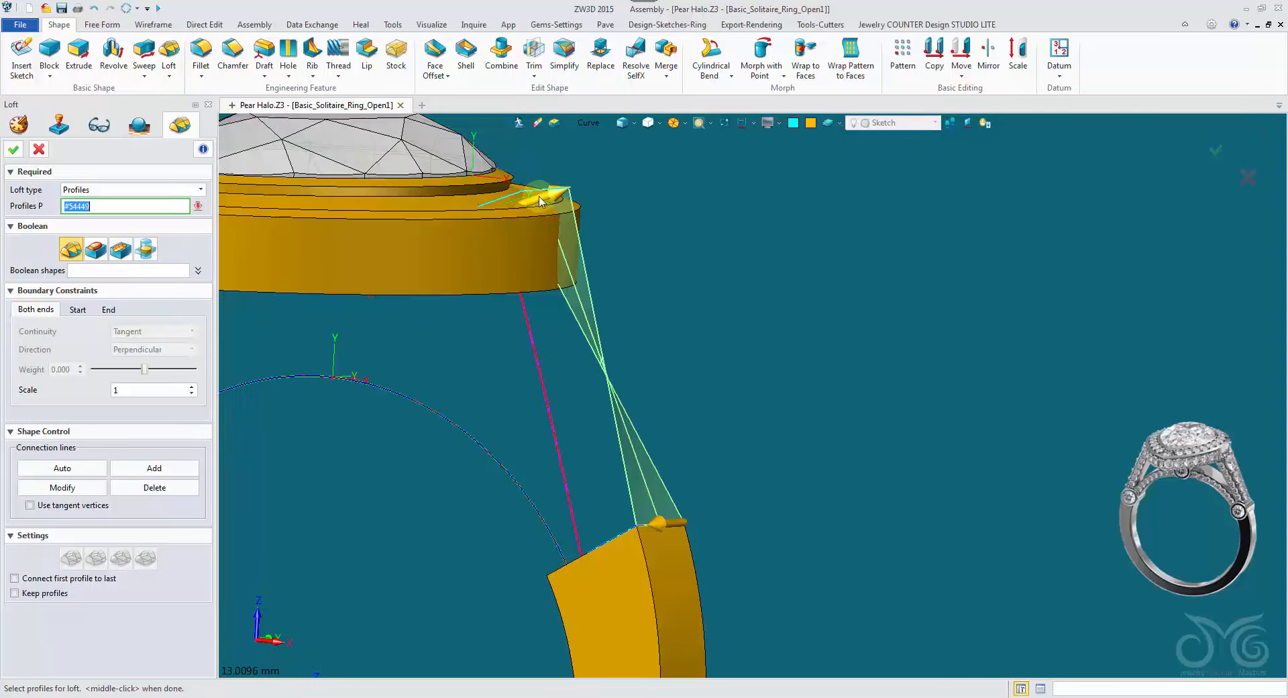
click(537, 188)
right_click(649, 195)
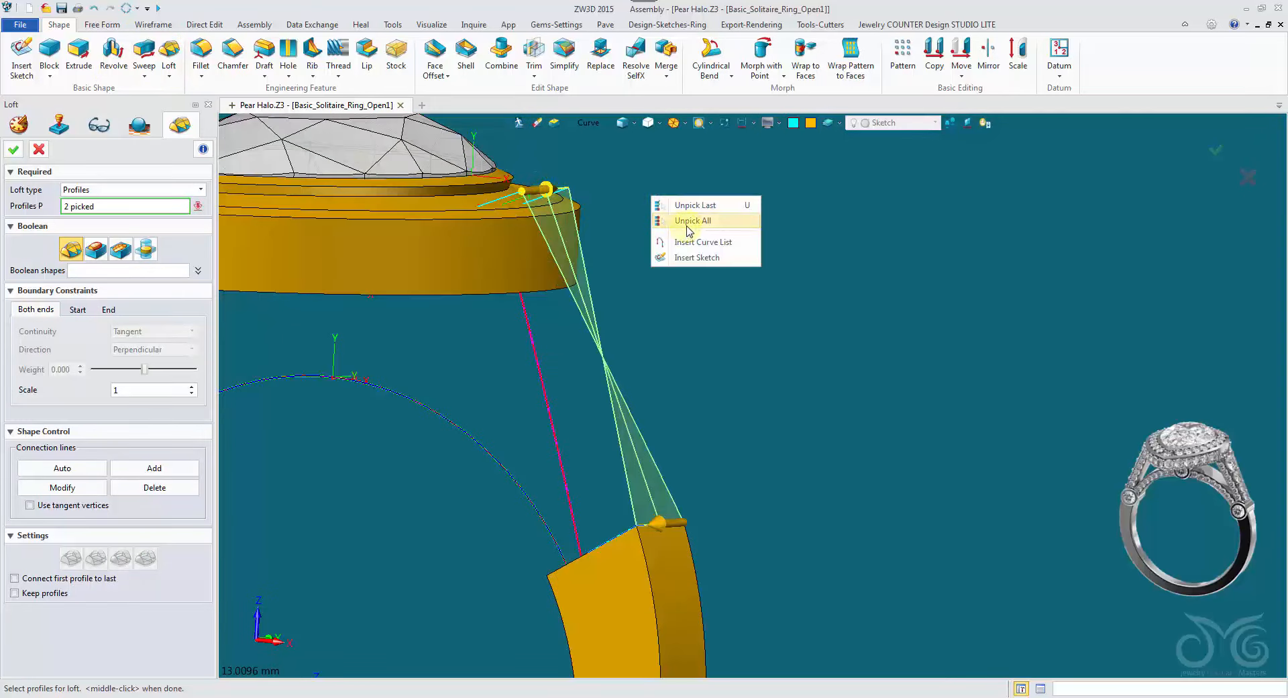
click(703, 213)
click(584, 182)
scroll(686, 472, up, 3)
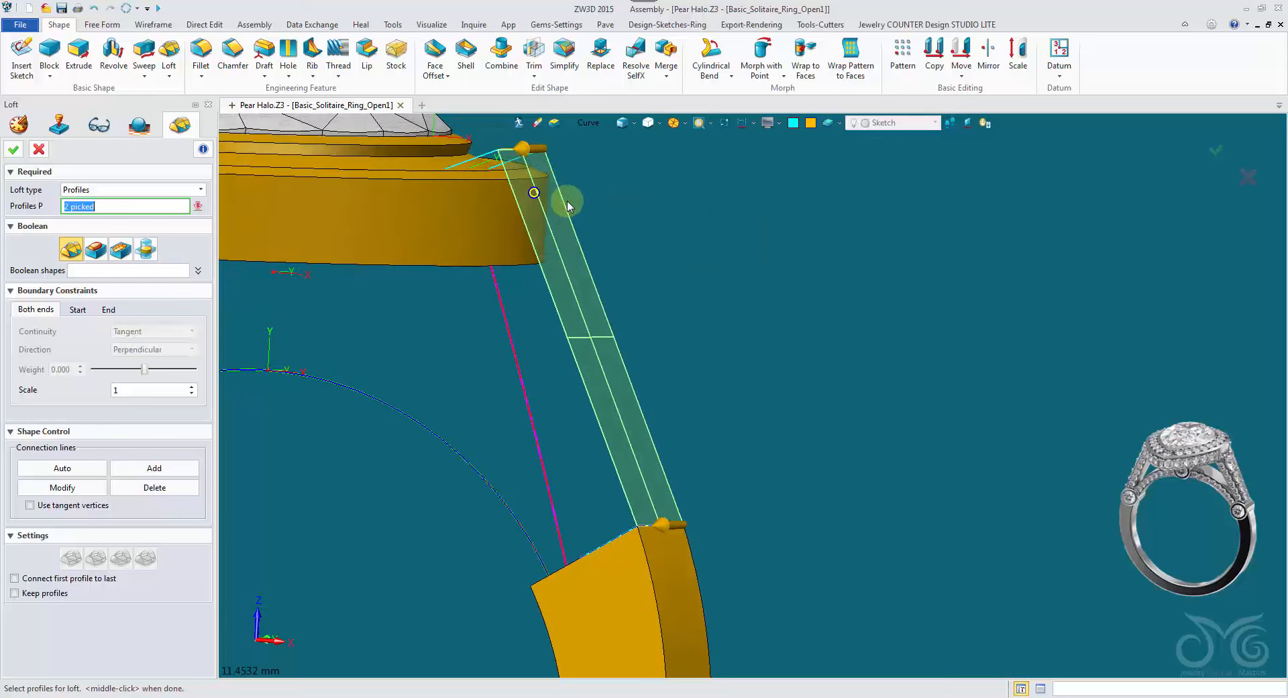
scroll(249, 280, down, 3)
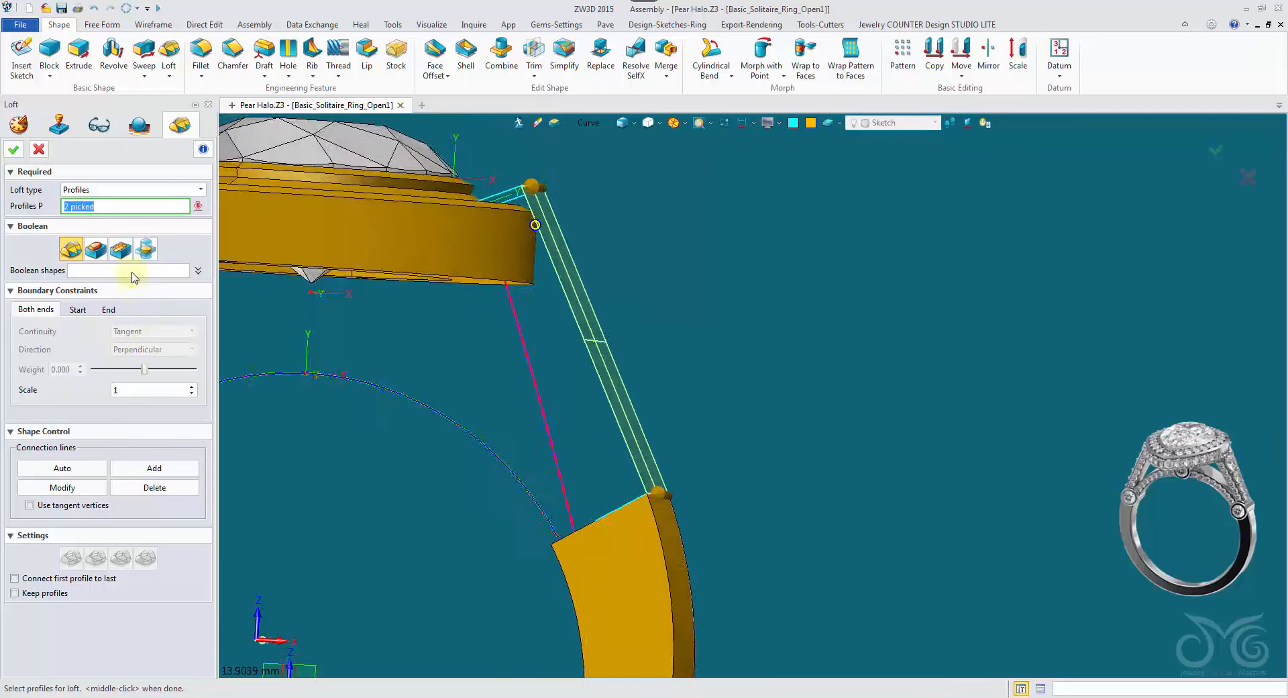
click(197, 207)
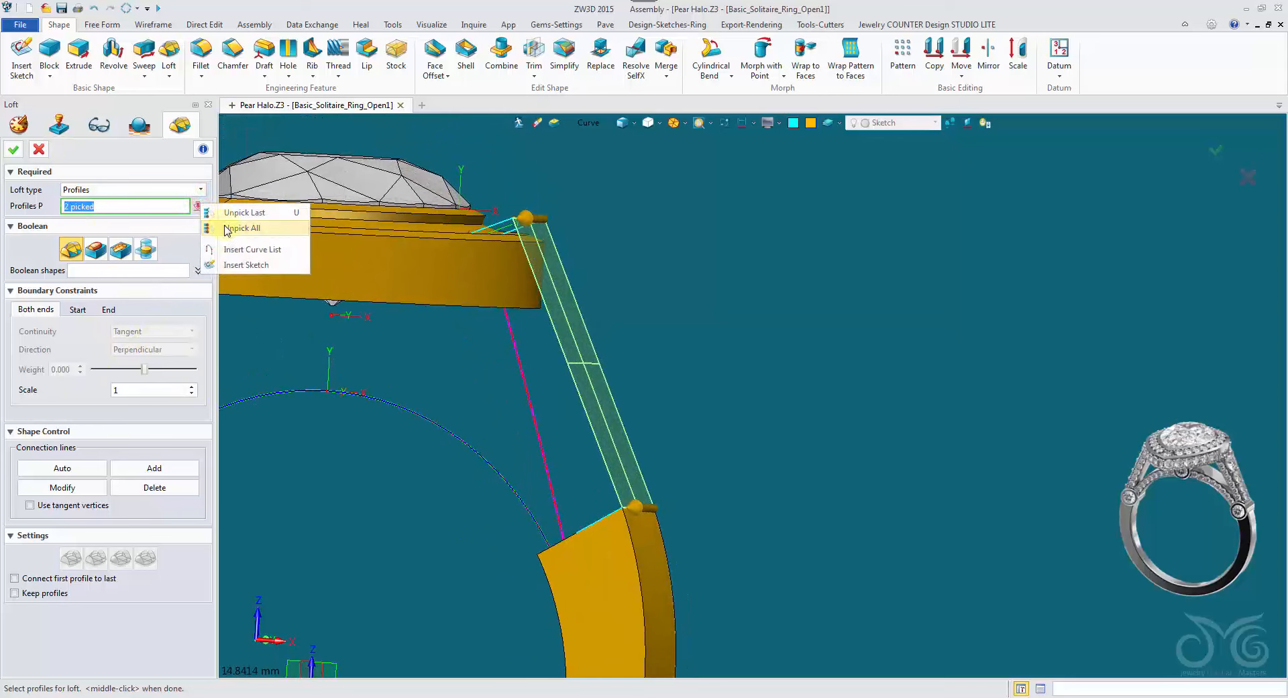
click(232, 228)
Step: Choose the outer edge of the shank's right end and the outer curve of the profile beside the halo as loft profiles
right_drag(594, 127, 577, 141)
click(601, 123)
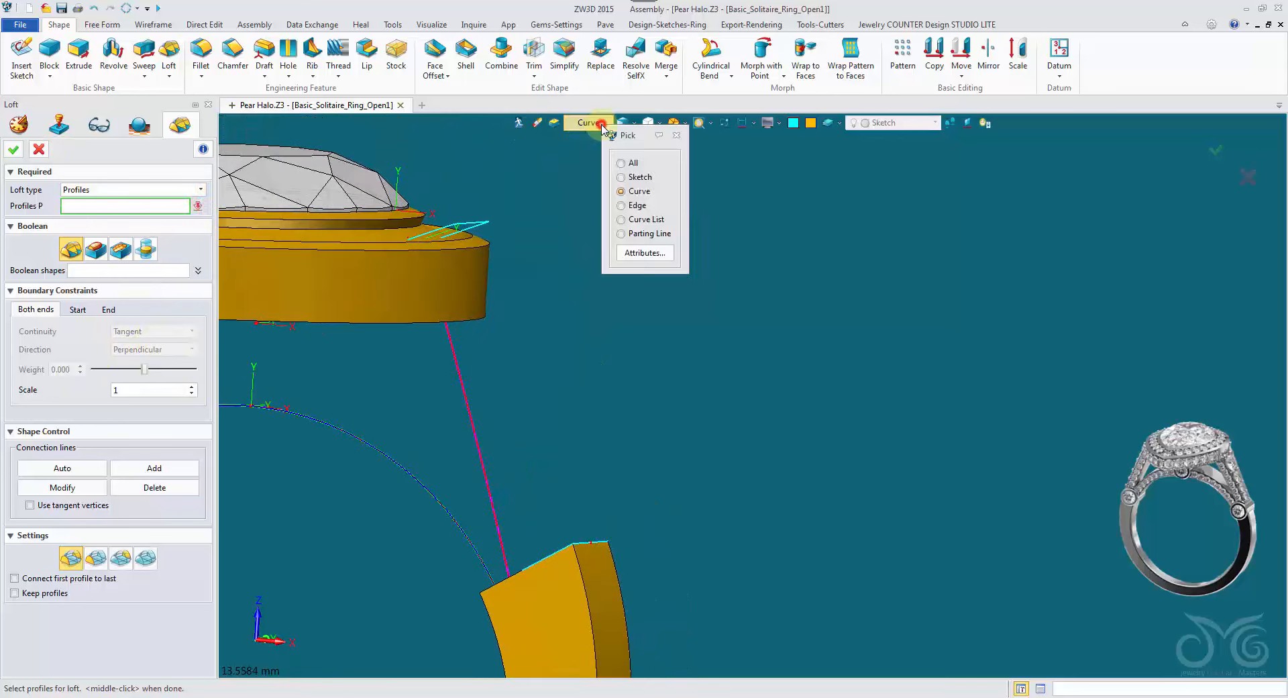
click(639, 207)
scroll(639, 493, up, 3)
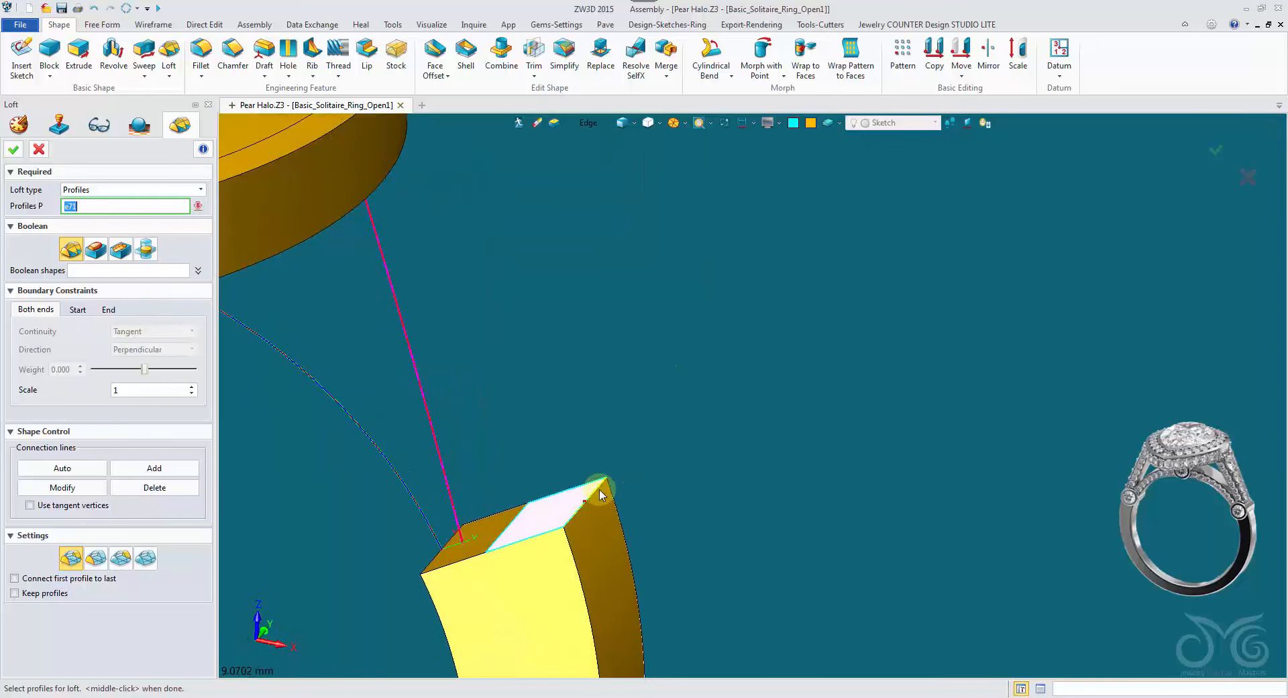
click(601, 495)
scroll(601, 474, down, 4)
click(588, 123)
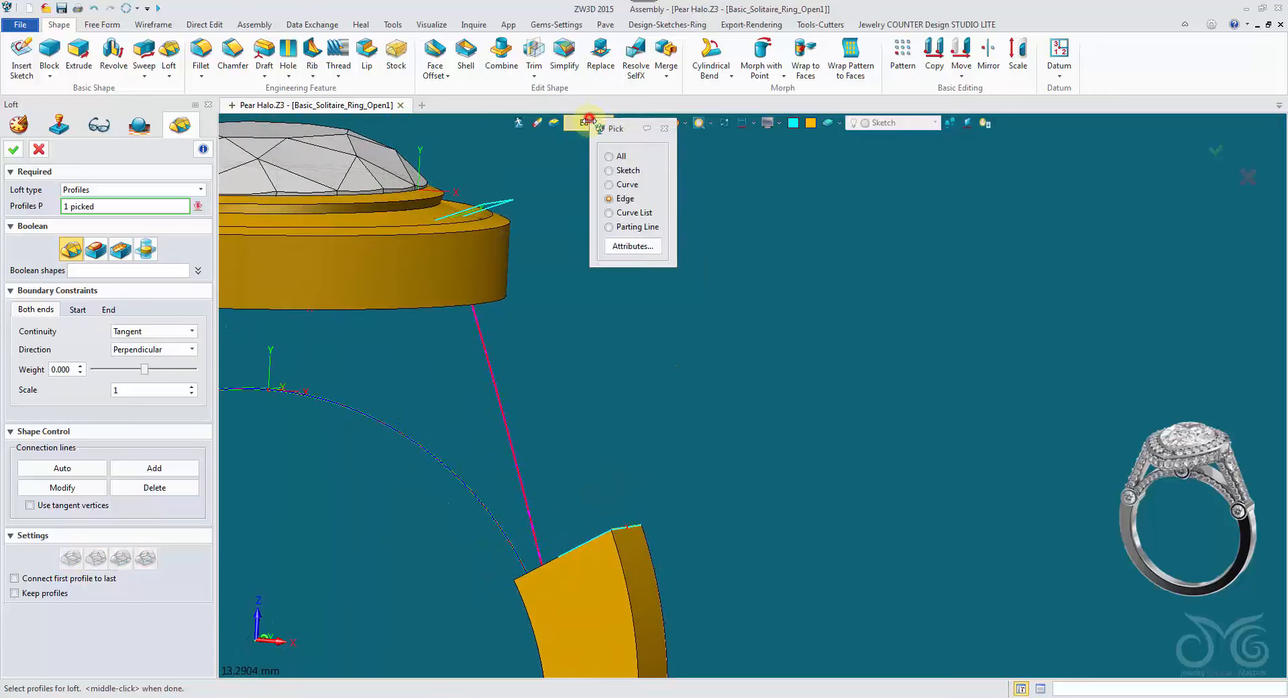
click(626, 183)
right_drag(612, 192, 534, 188)
click(503, 196)
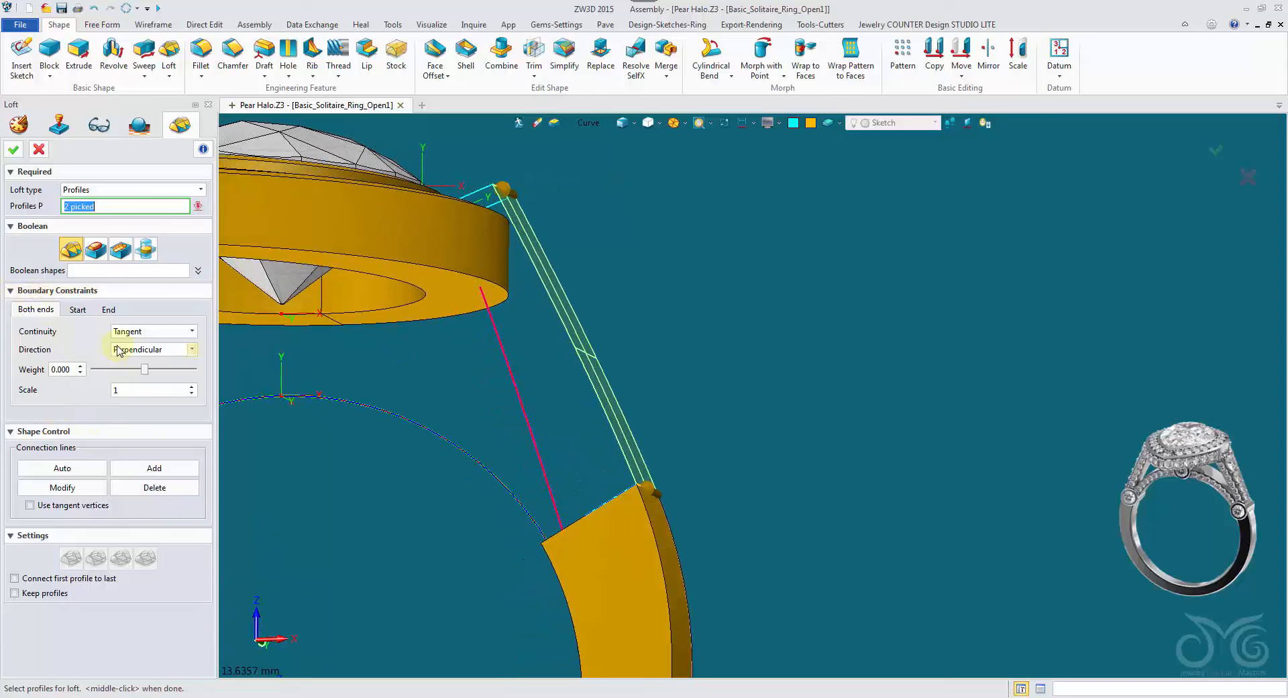
Step: Try the loft with a boundary weight of -0.221 and the shank as the boolean shape, and undo it
mouse_move(144, 371)
mouse_down()
mouse_move(130, 373)
mouse_move(188, 373)
mouse_move(133, 375)
mouse_up()
scroll(595, 461, up, 5)
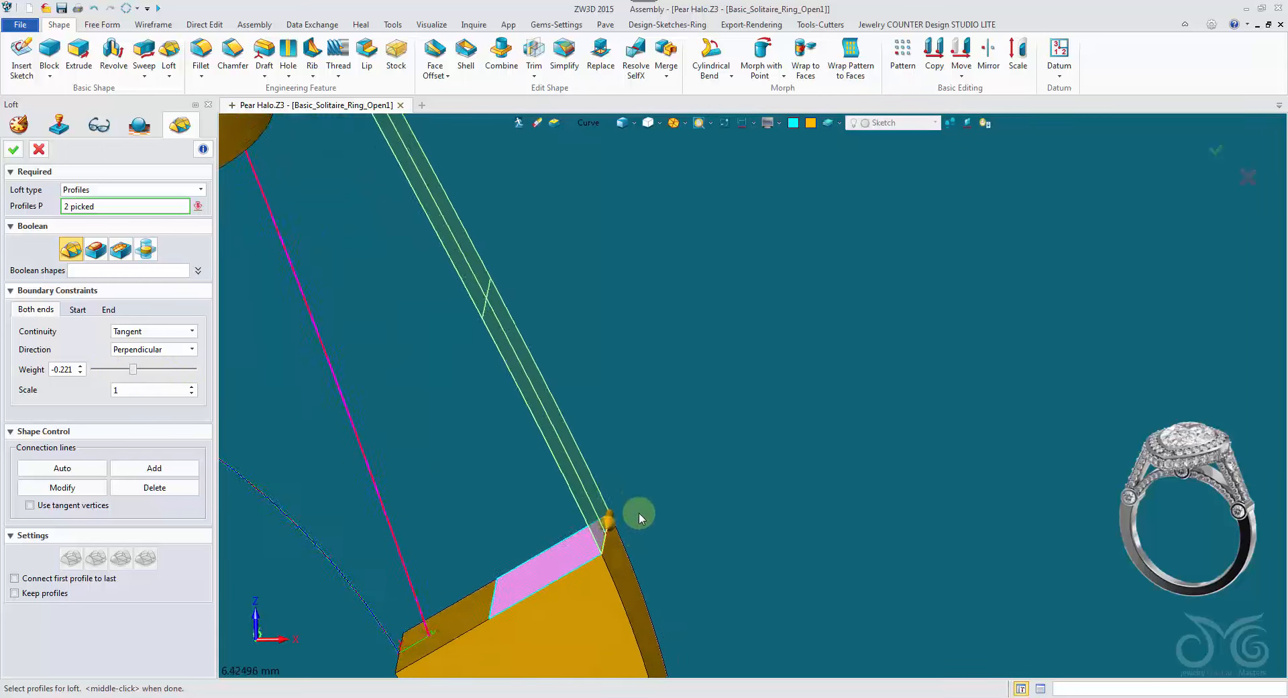
right_drag(594, 607, 687, 579)
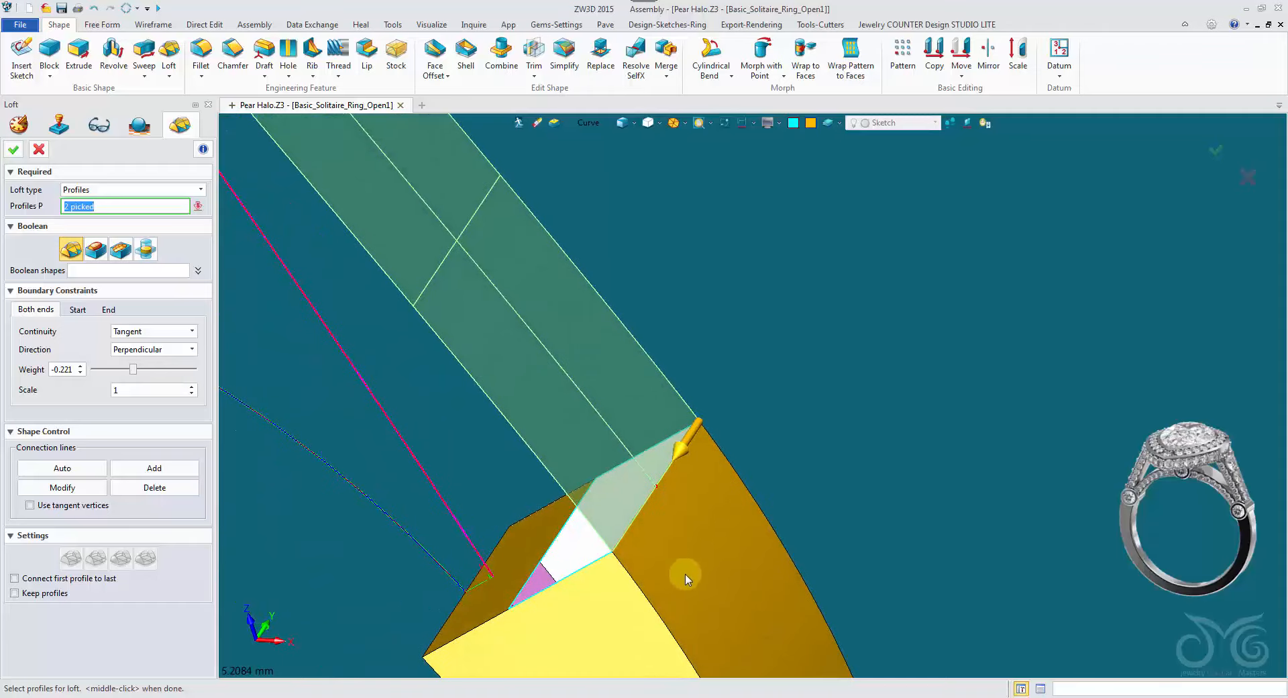
scroll(599, 406, down, 5)
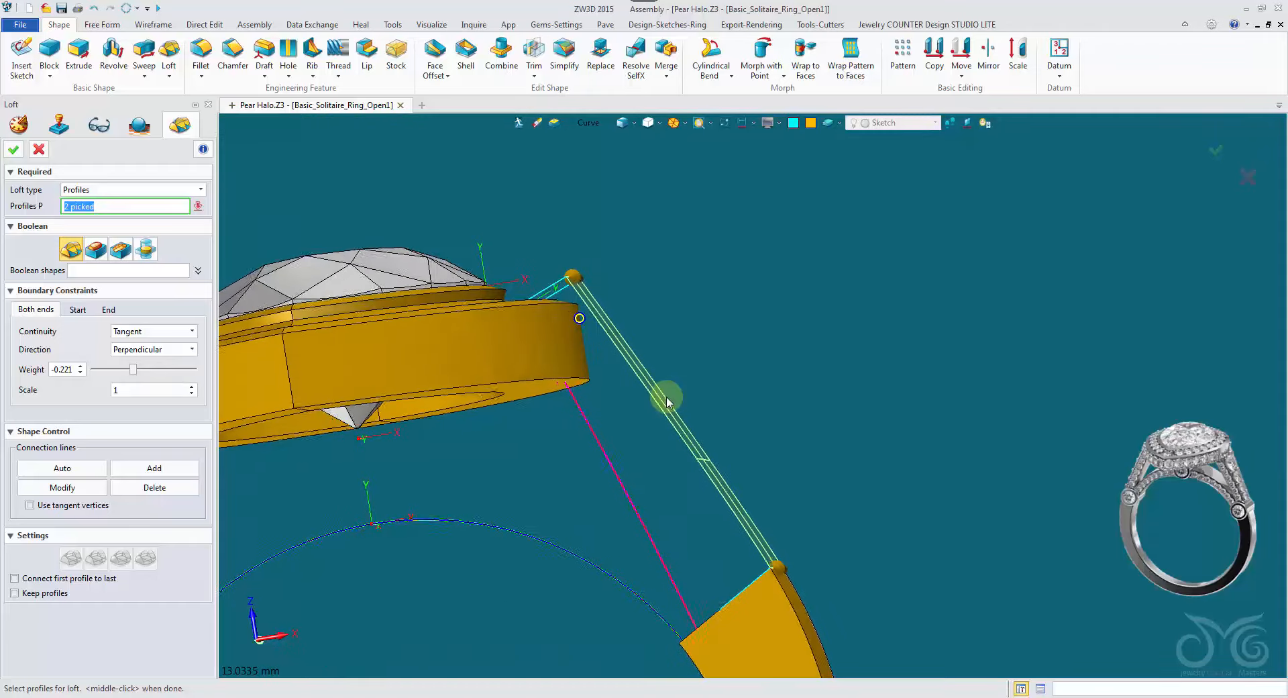
right_drag(621, 409, 585, 337)
middle_click(627, 409)
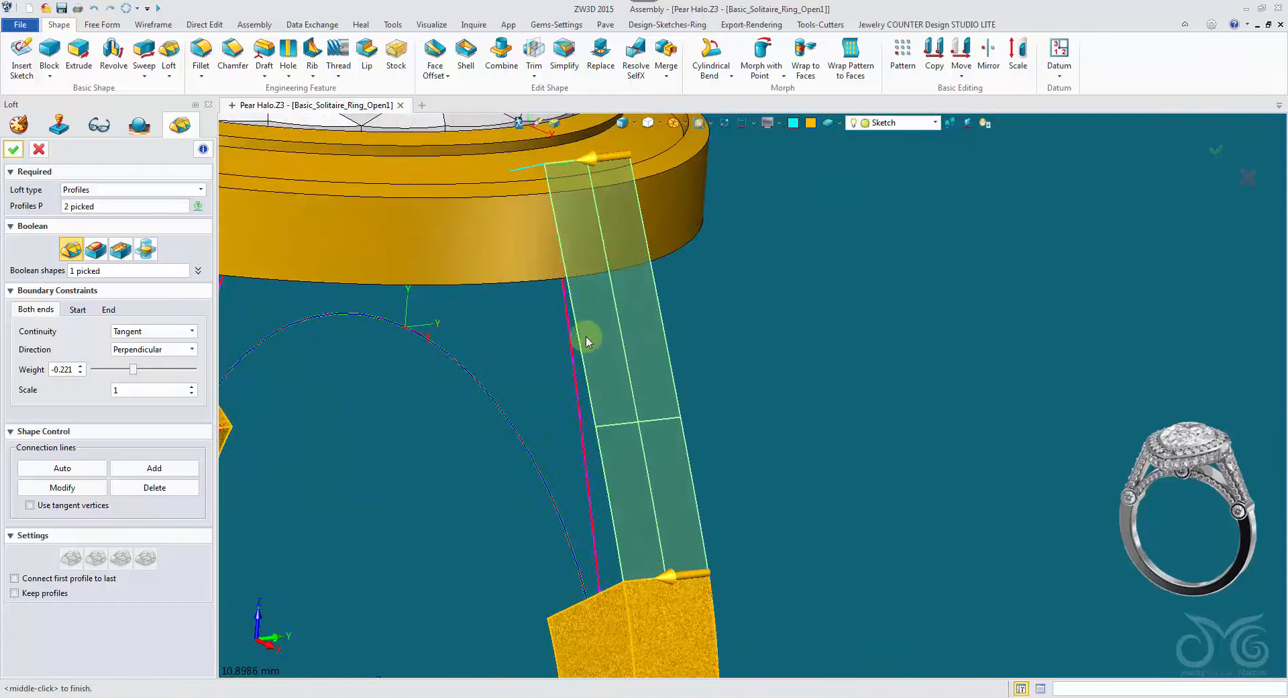
scroll(662, 378, down, 2)
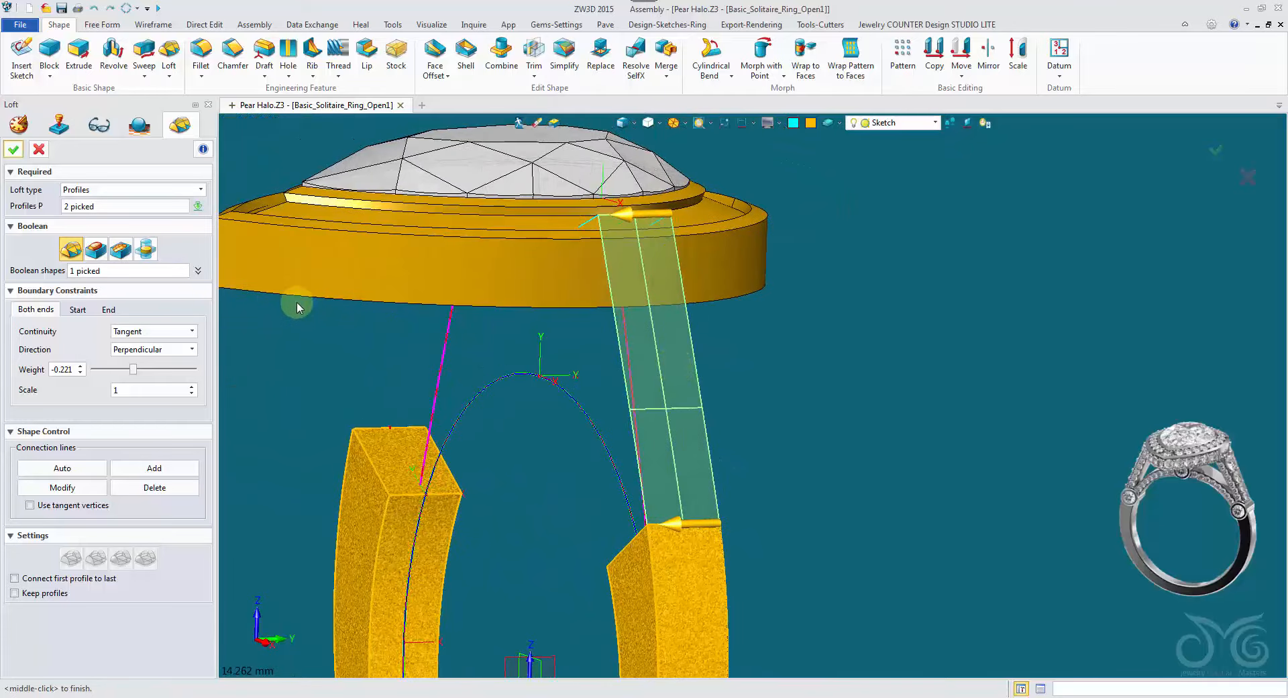
middle_click(37, 156)
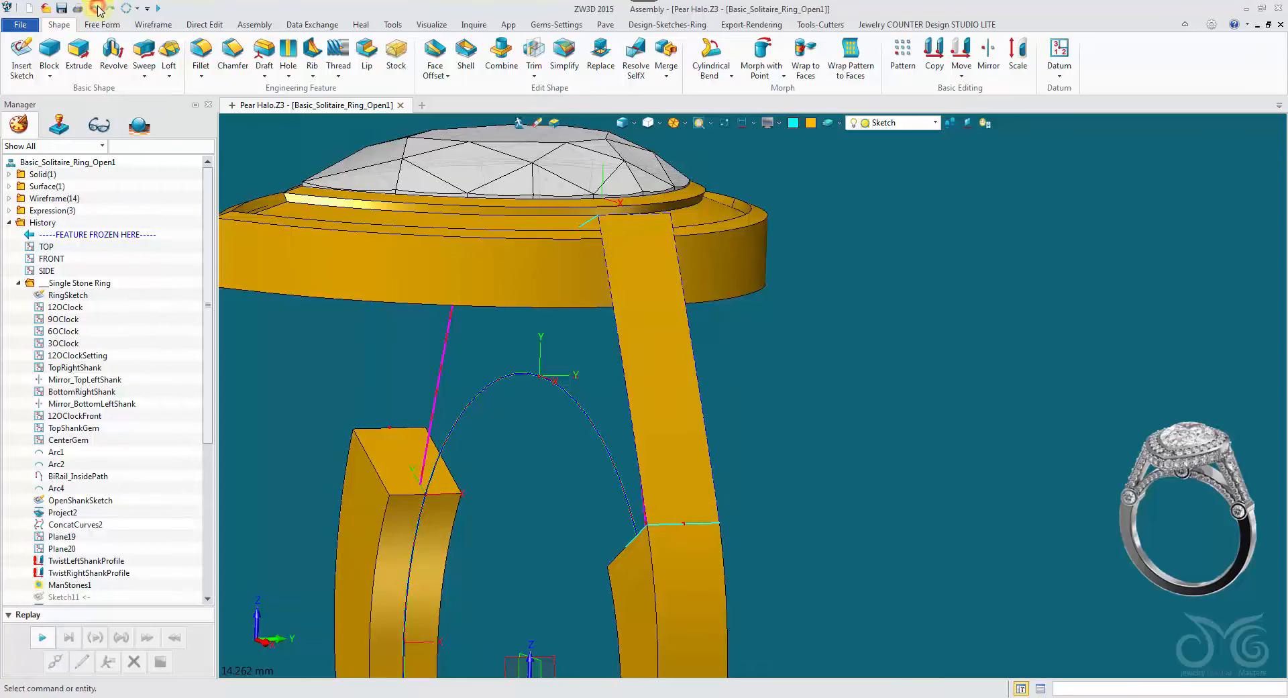
click(99, 10)
Step: Select the four profile curves beside the halo for a non-uniform Scale with an X factor of 1.04
right_drag(641, 313, 763, 374)
scroll(644, 325, up, 2)
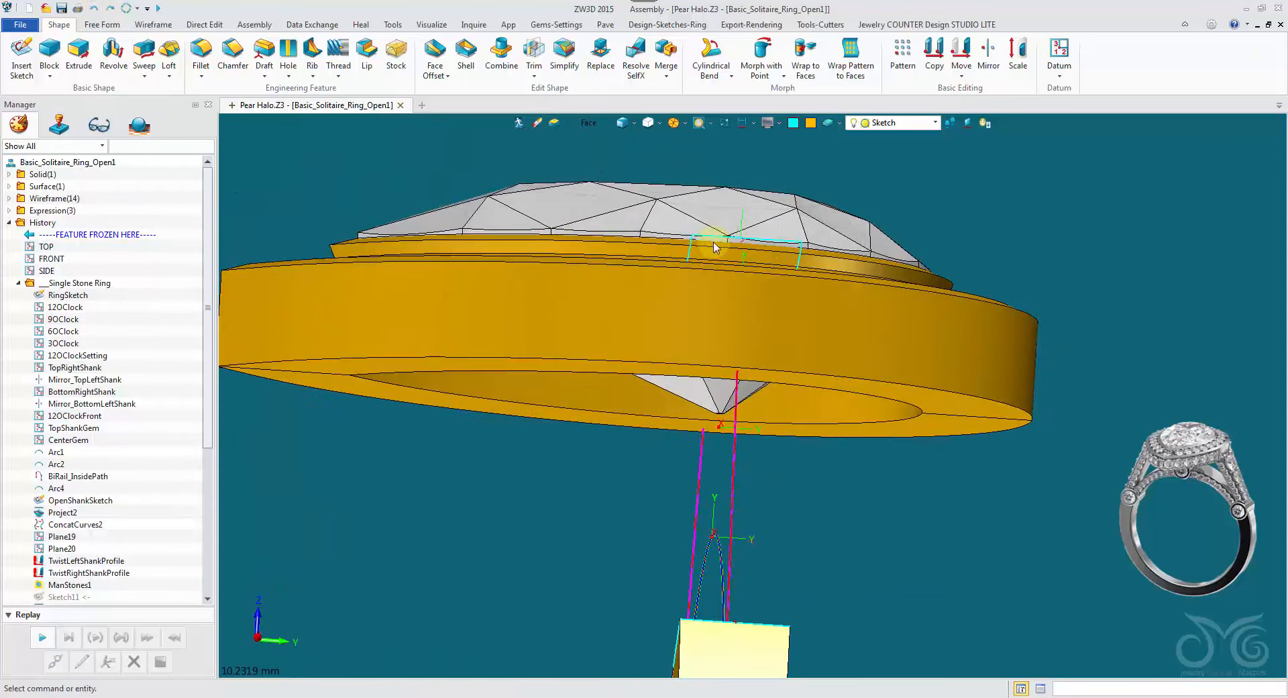
scroll(823, 243, up, 3)
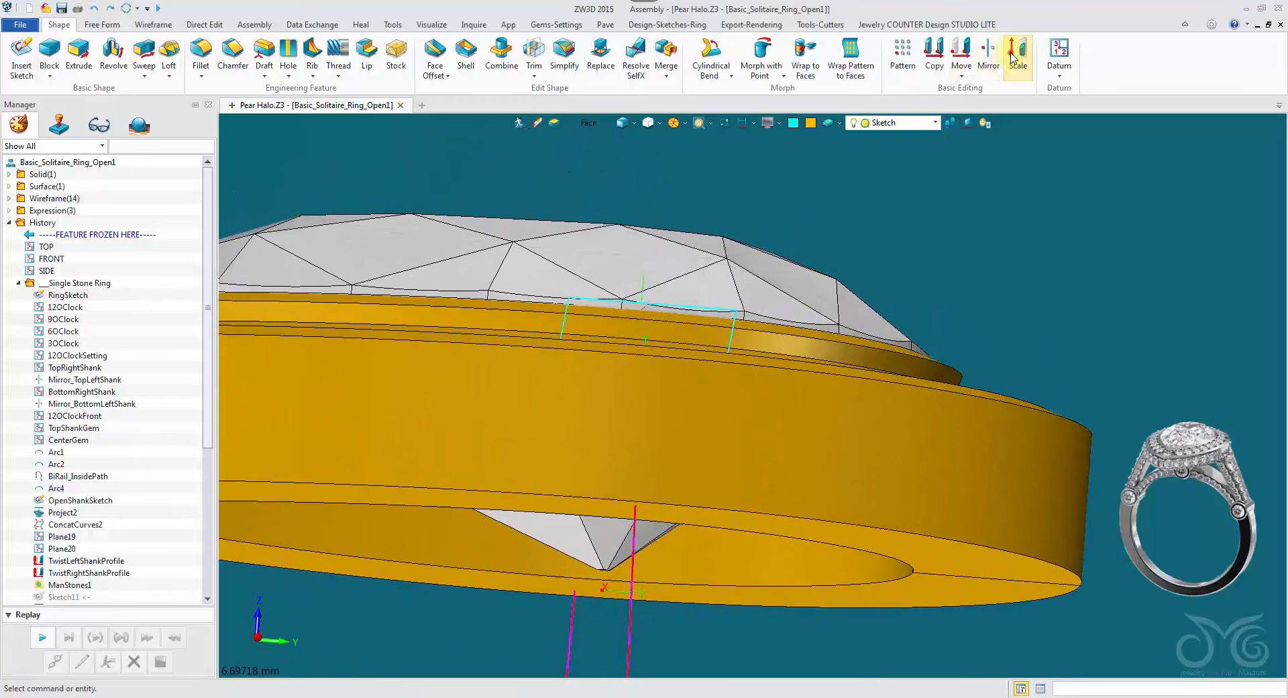
click(1017, 57)
click(594, 125)
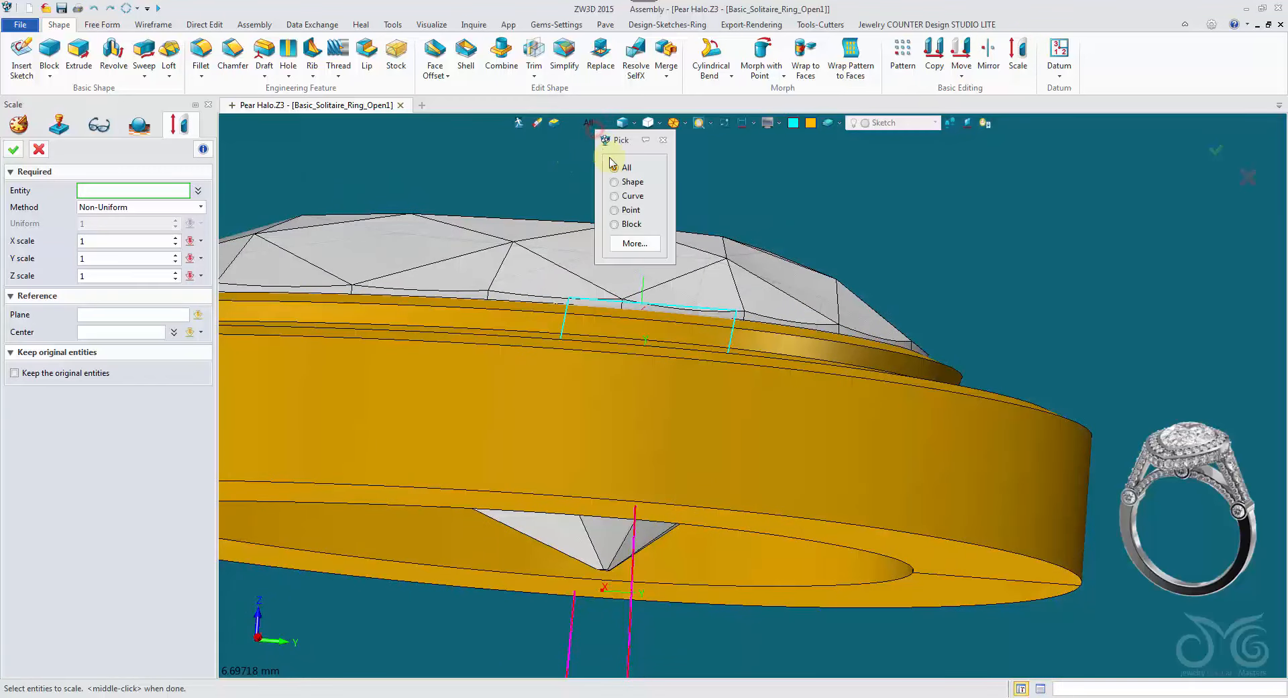
click(618, 196)
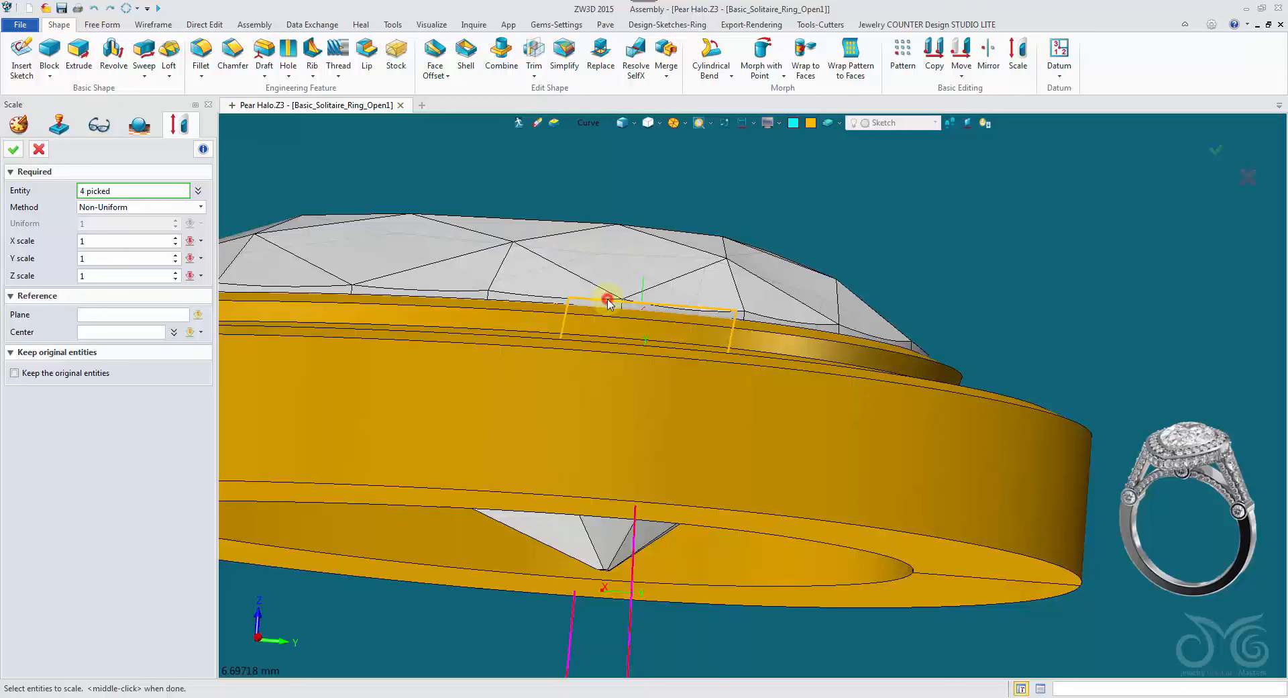
scroll(607, 302, down, 3)
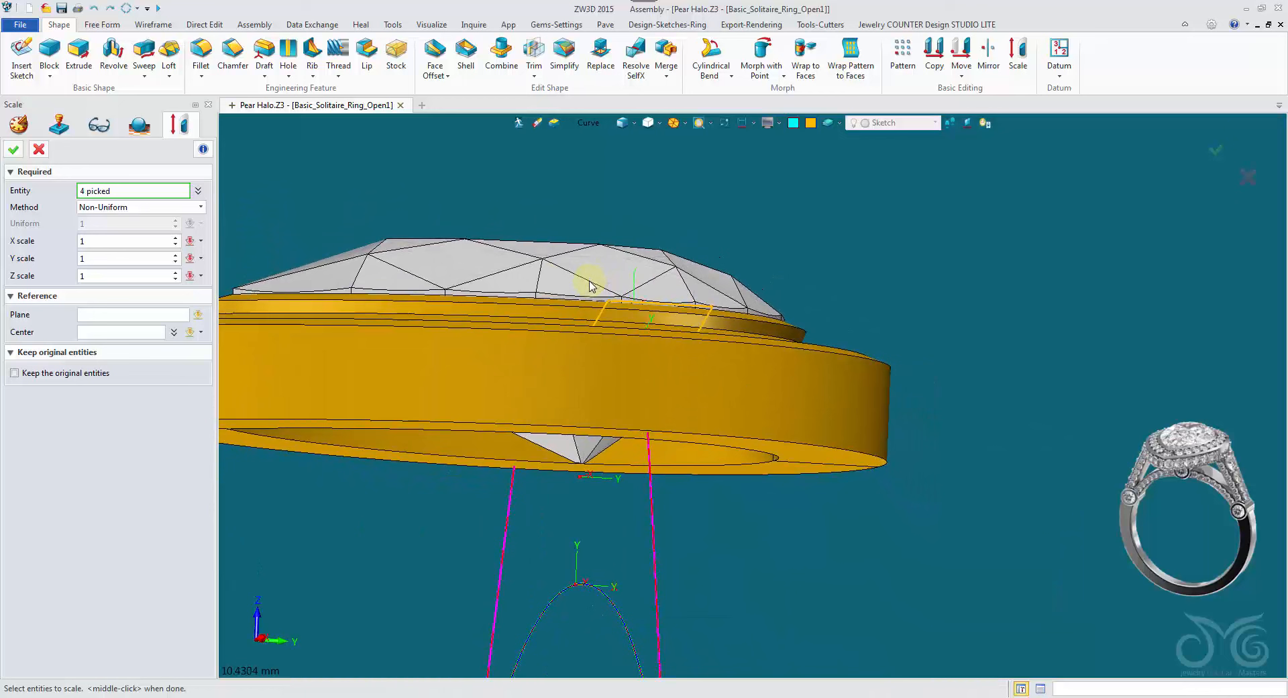
scroll(583, 278, down, 1)
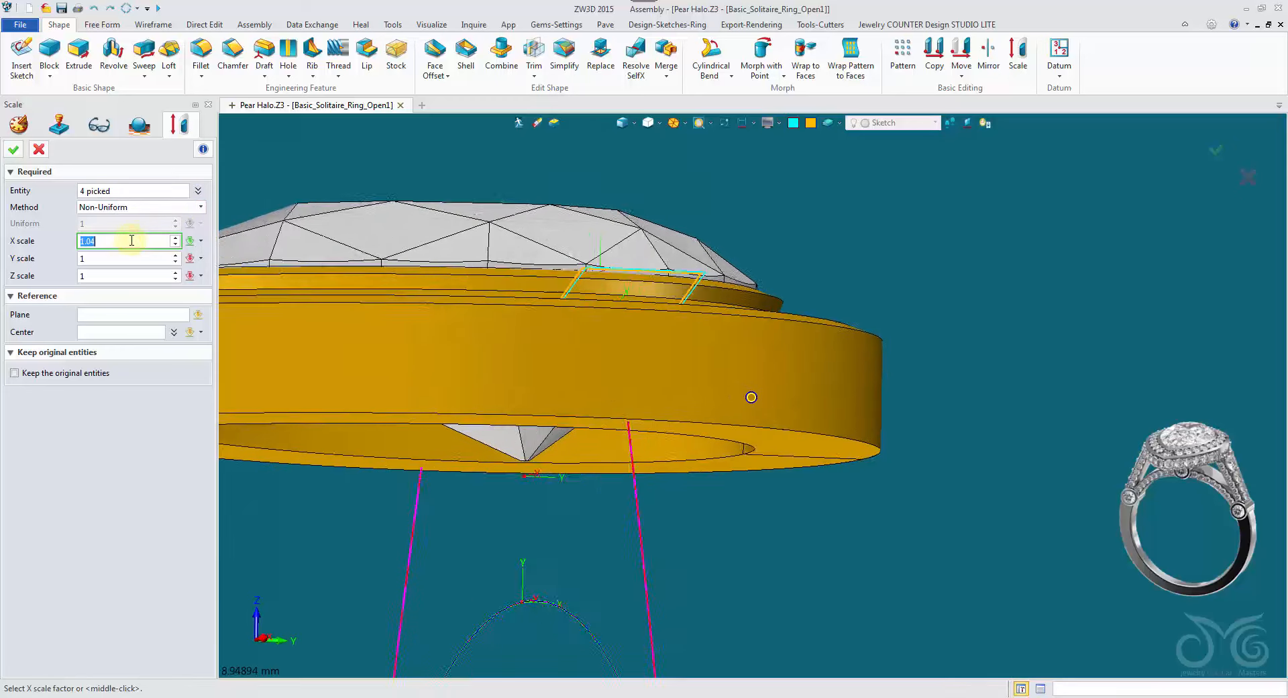
Step: Center the scaling on the upper end of the right guide curve
click(110, 332)
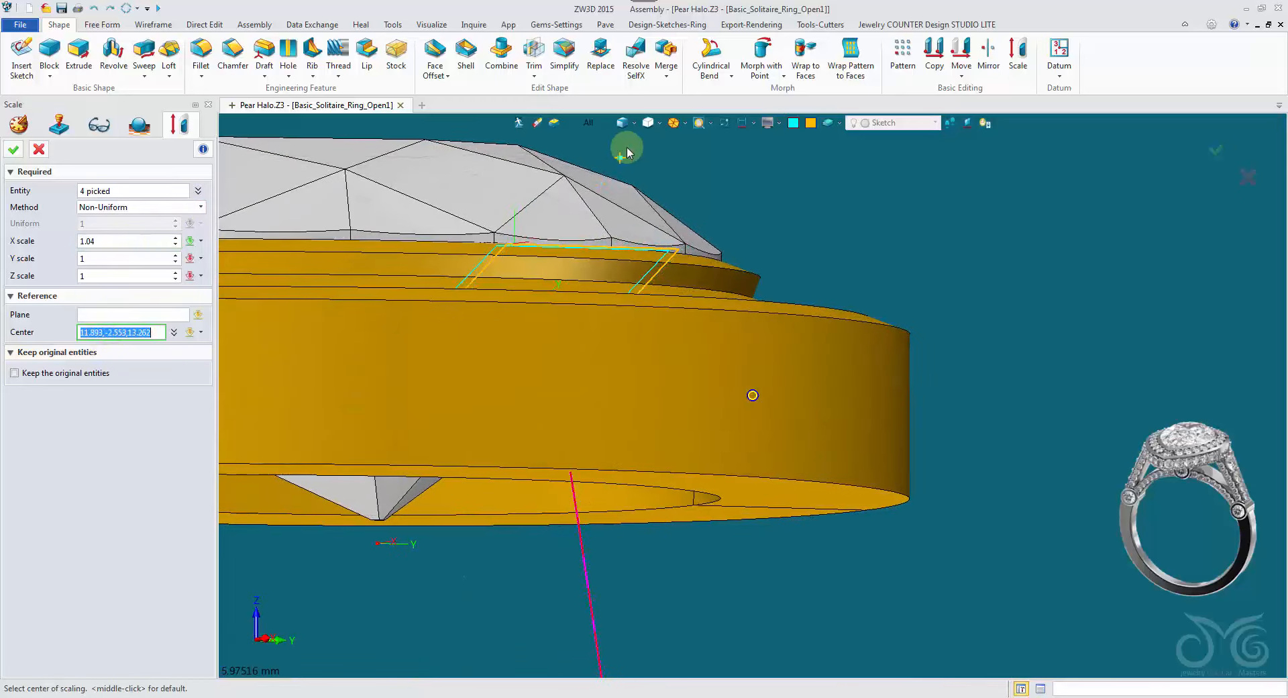
click(622, 123)
scroll(541, 345, up, 5)
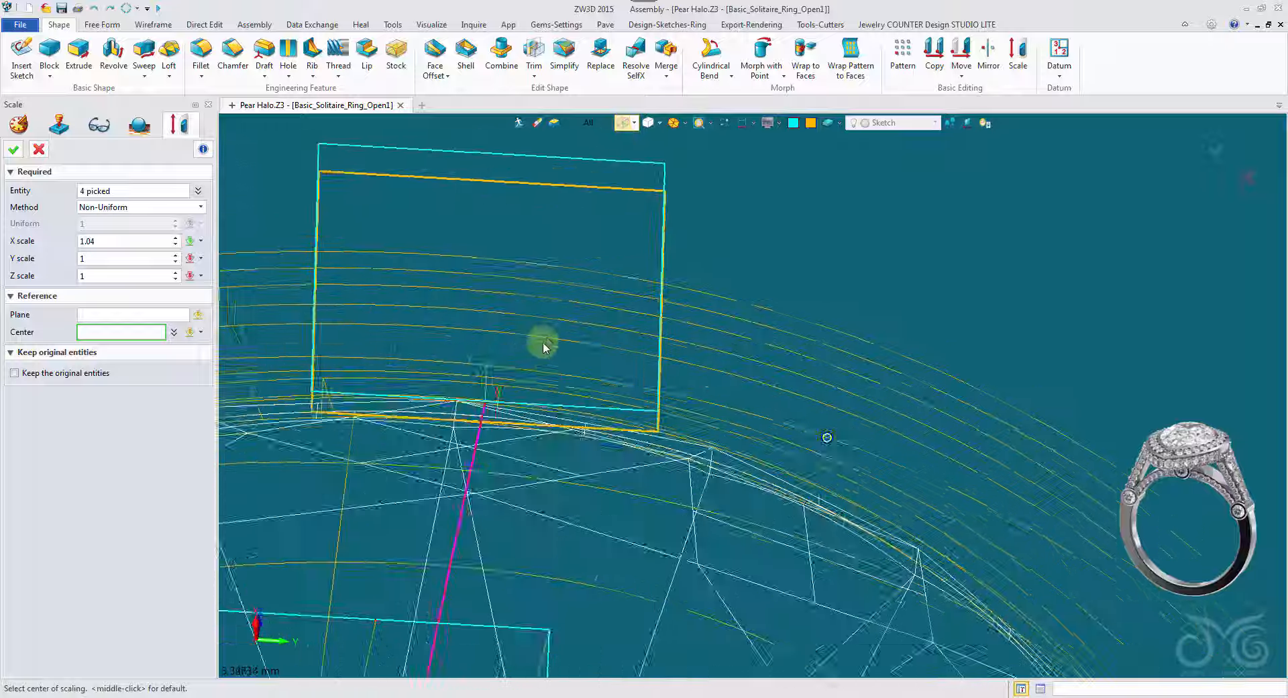
click(479, 431)
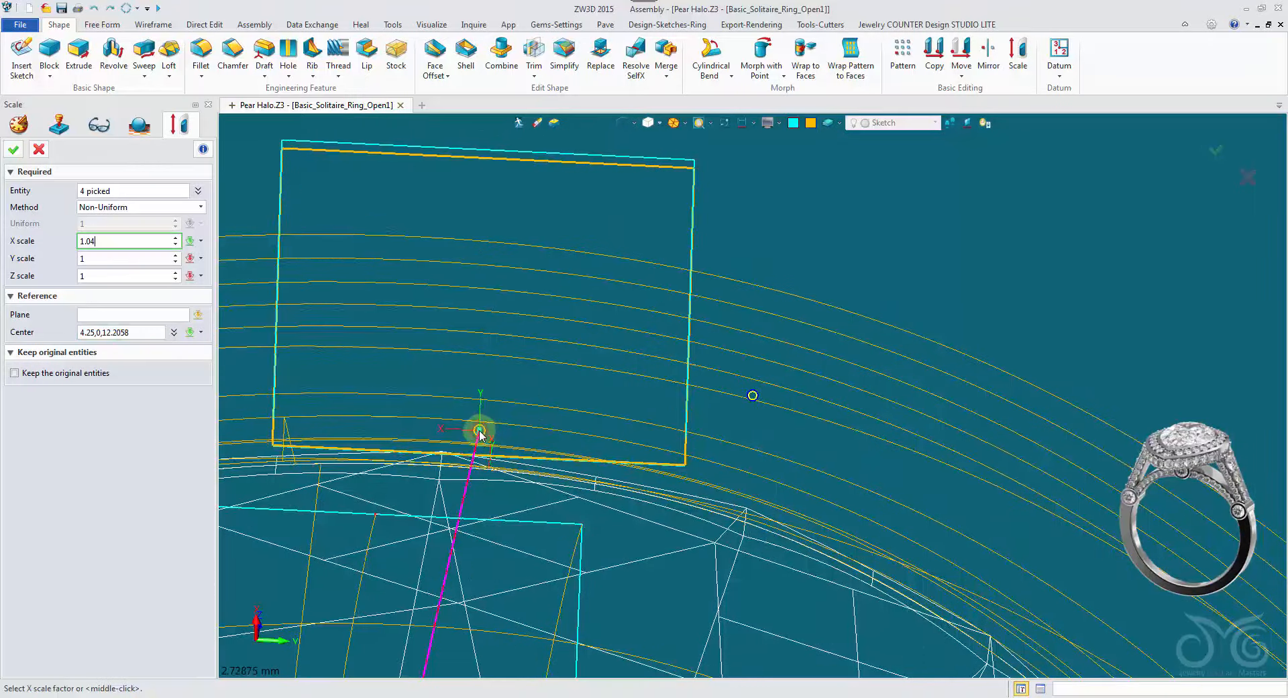
Step: Scale the four profile curves by 1.1 in X and 2.25 in Y
click(625, 123)
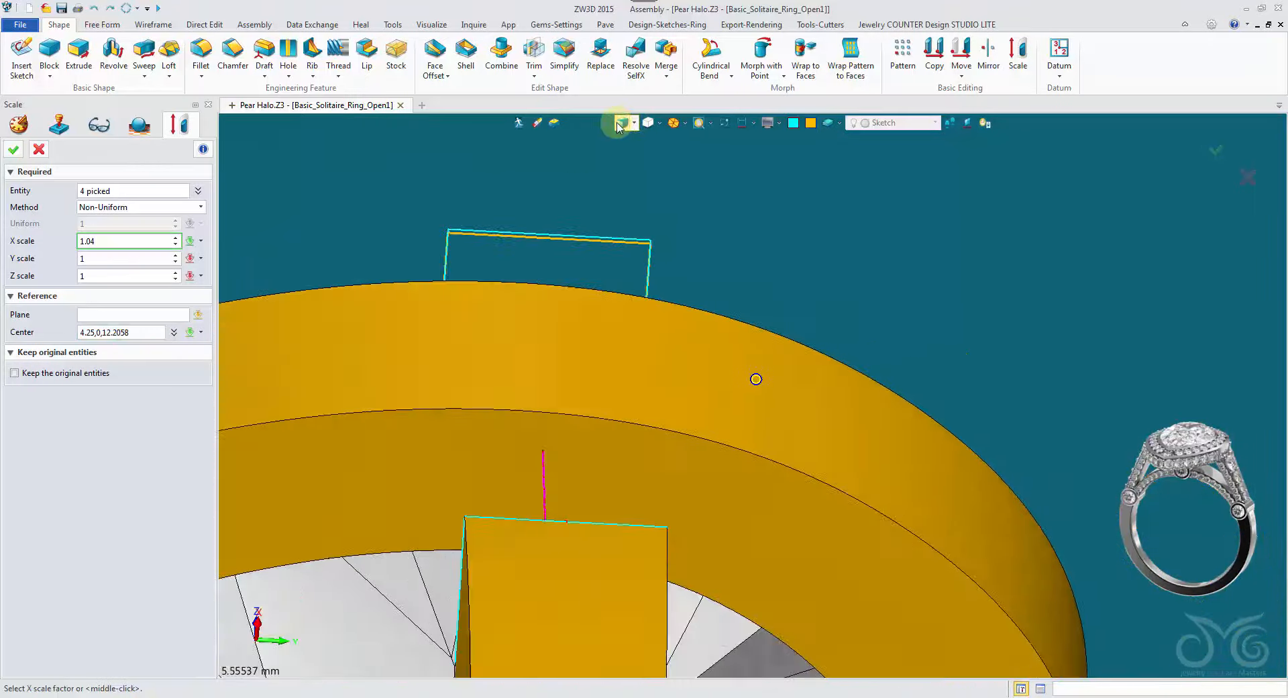
click(624, 123)
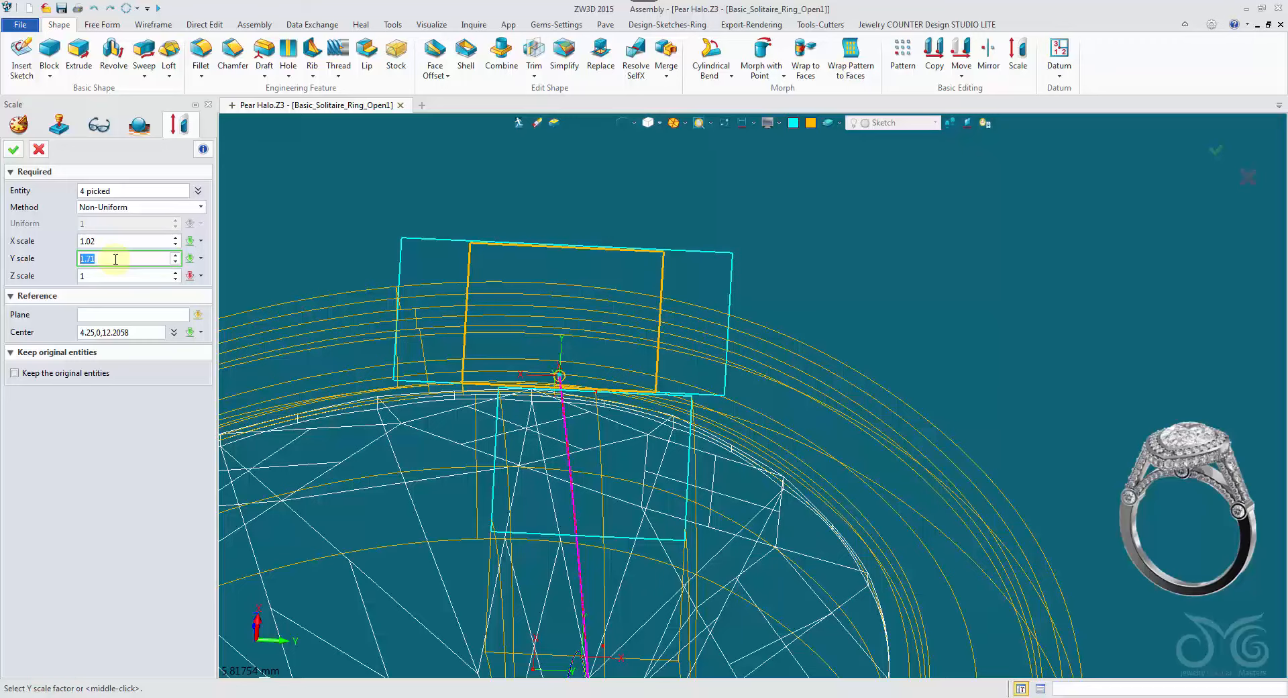
scroll(116, 259, up, 4)
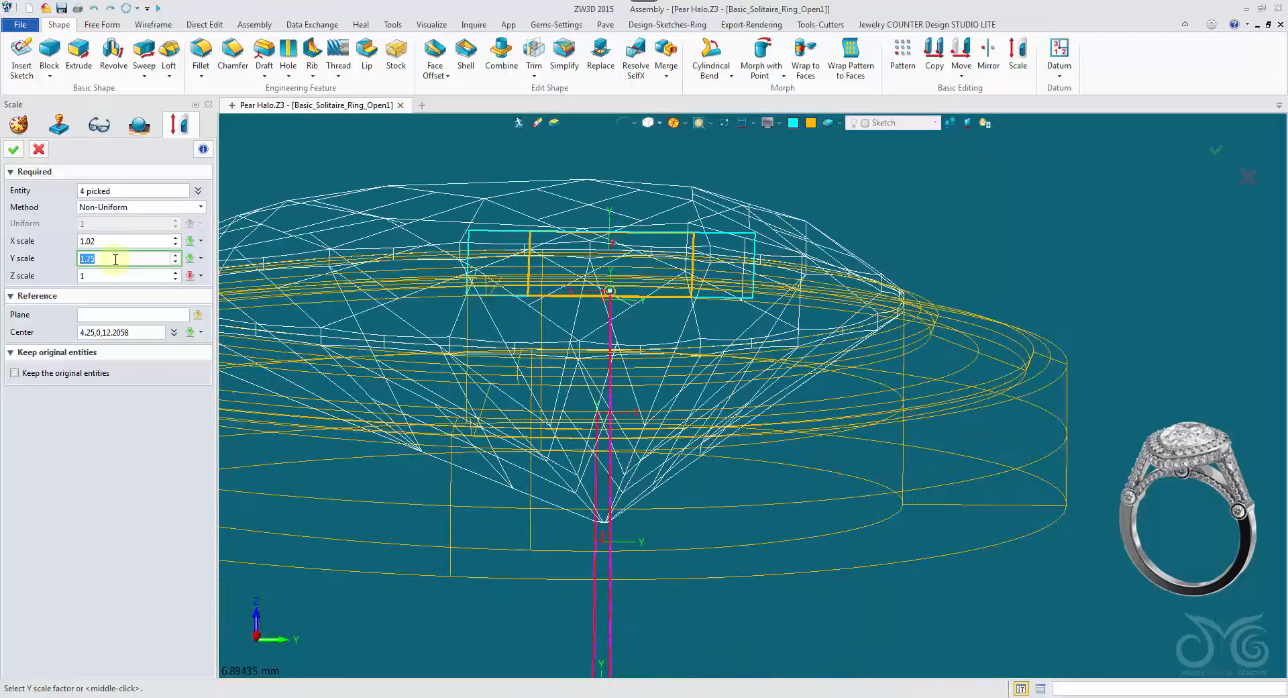
click(624, 126)
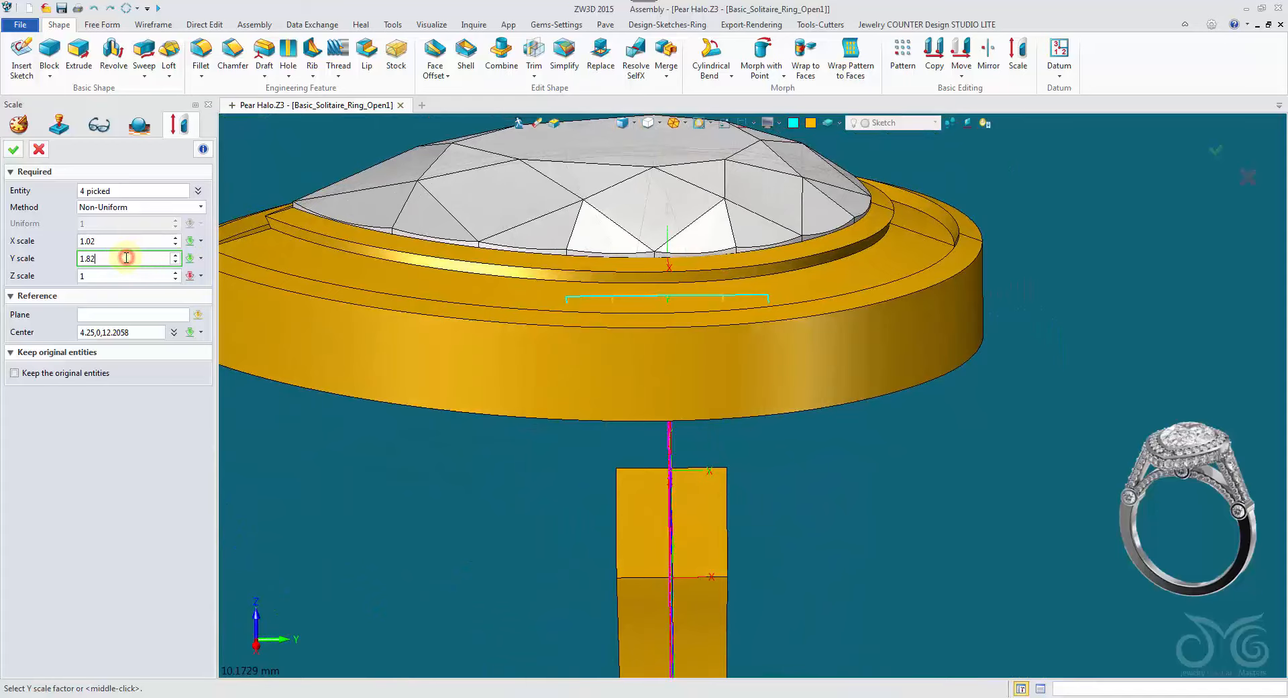
scroll(126, 257, up, 10)
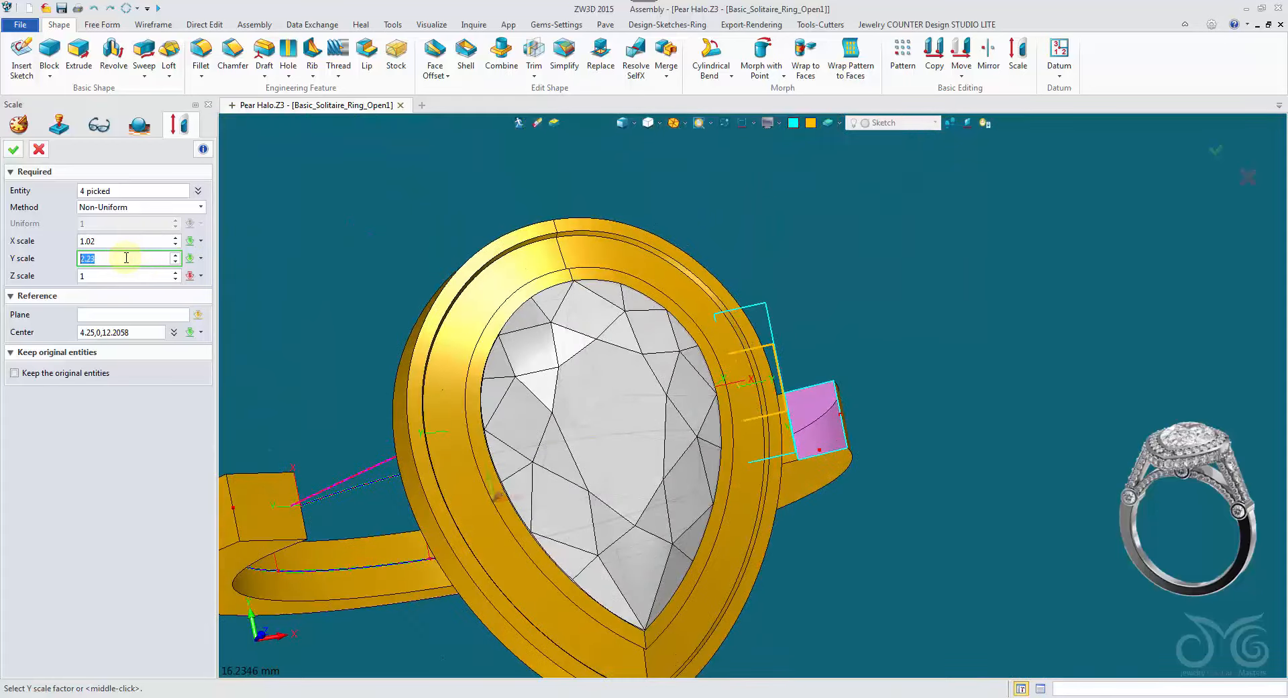
scroll(126, 257, up, 7)
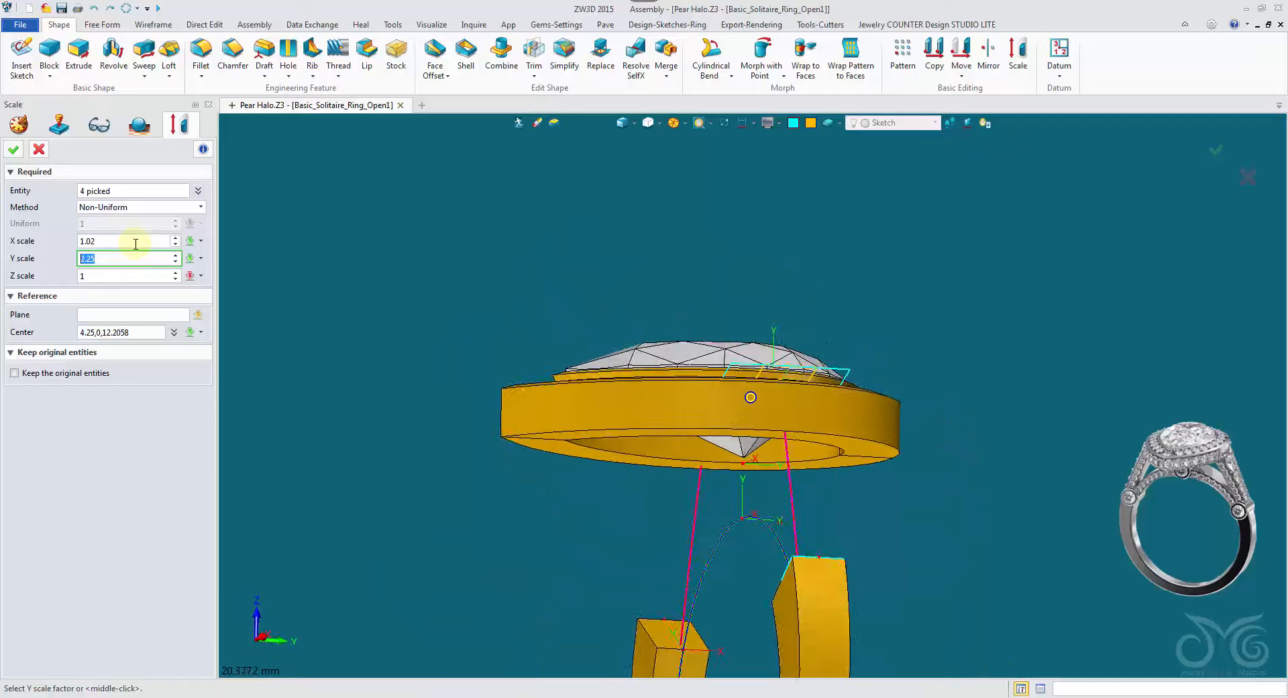
click(135, 243)
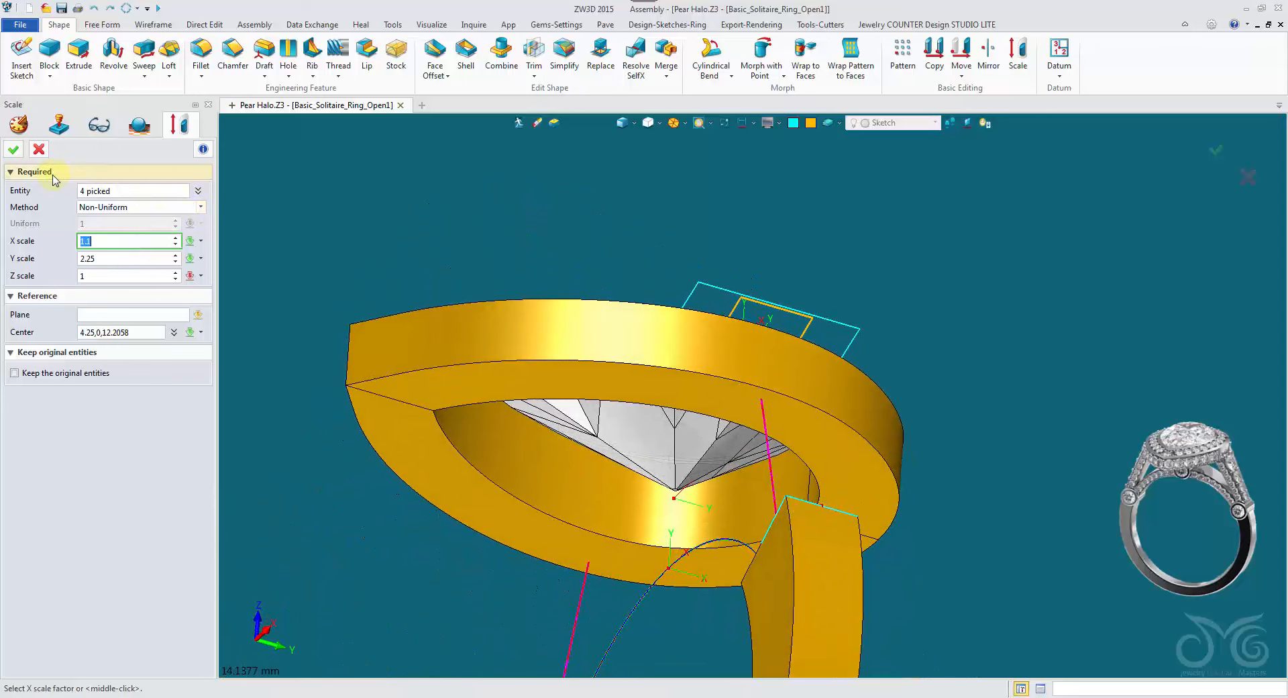
click(14, 149)
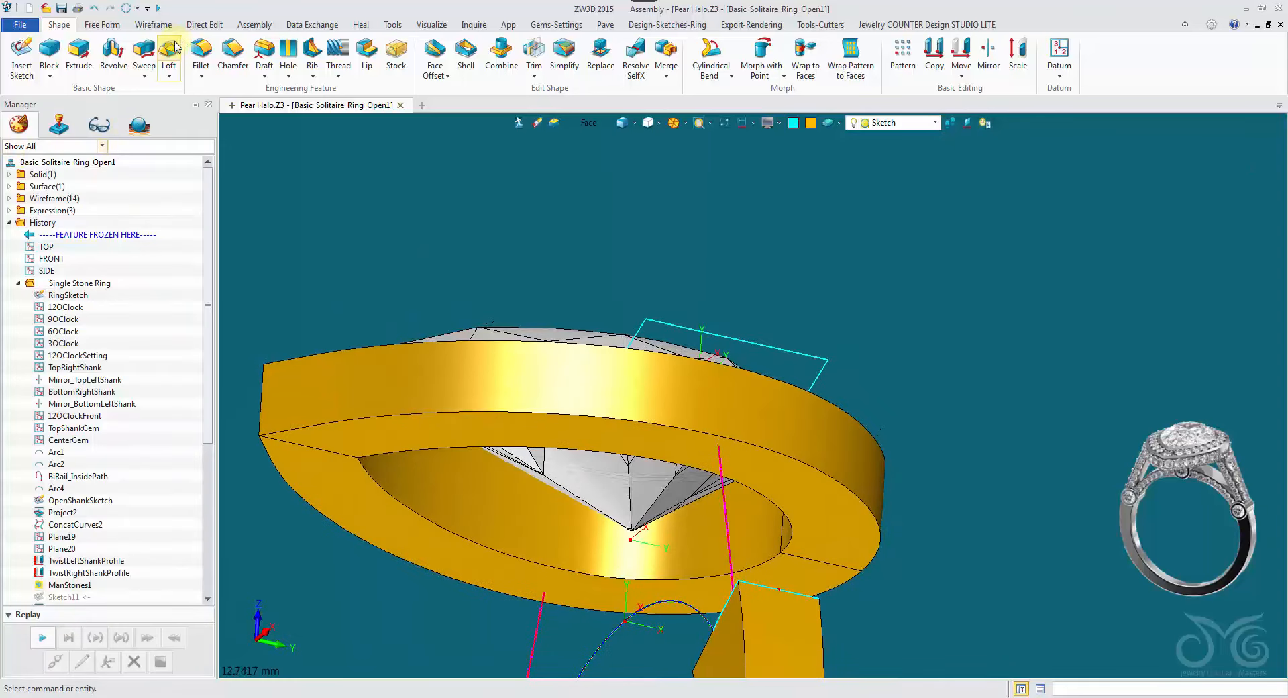
Step: Loft from the outer edge of the shank's right end to the outer curve of the widened profile beside the halo
click(171, 49)
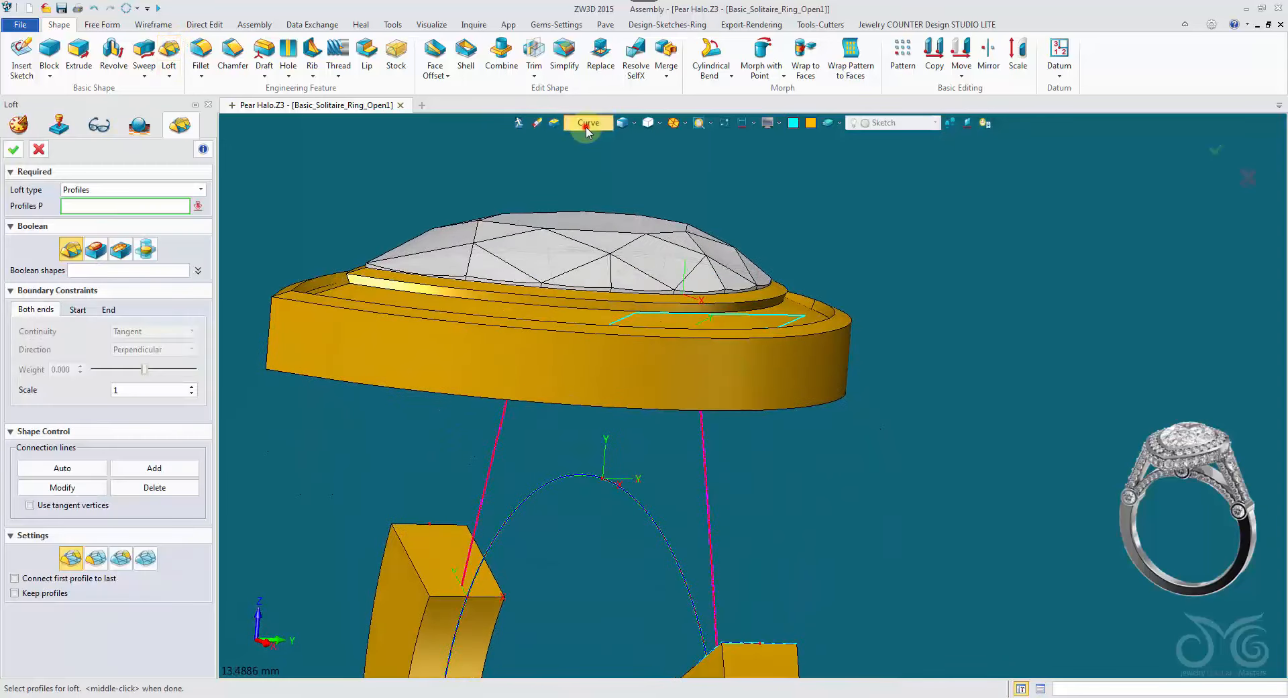
click(585, 123)
click(612, 203)
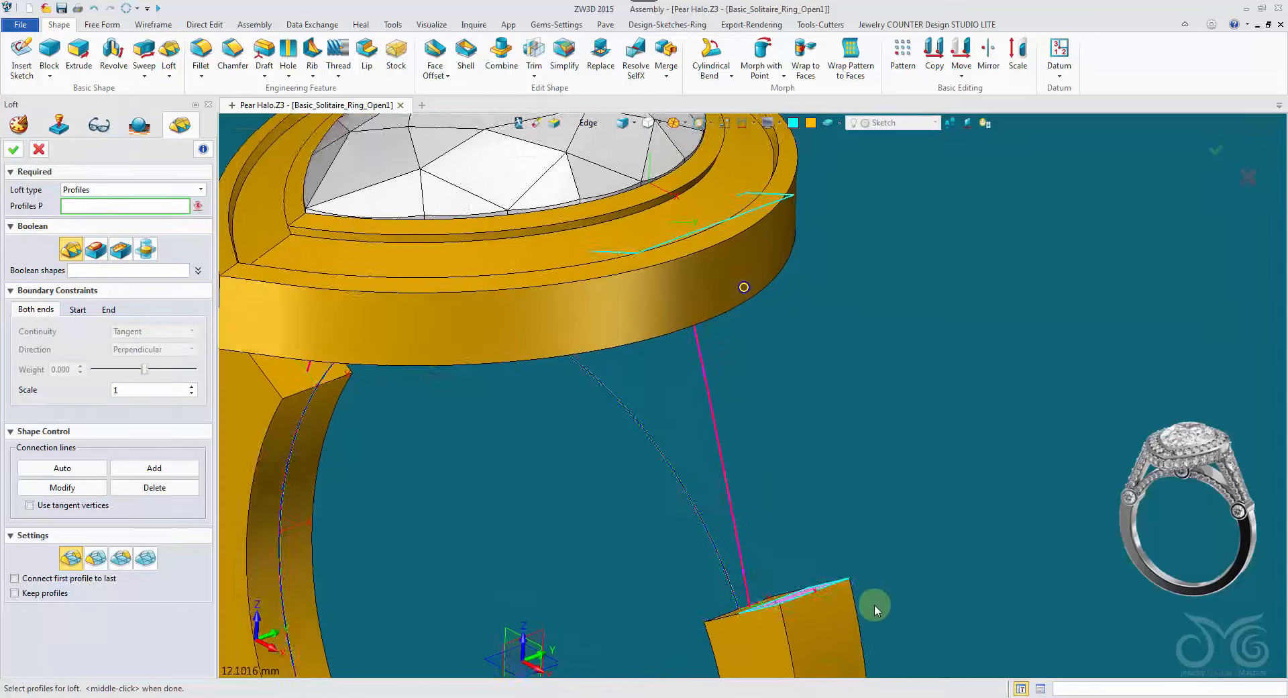
click(831, 549)
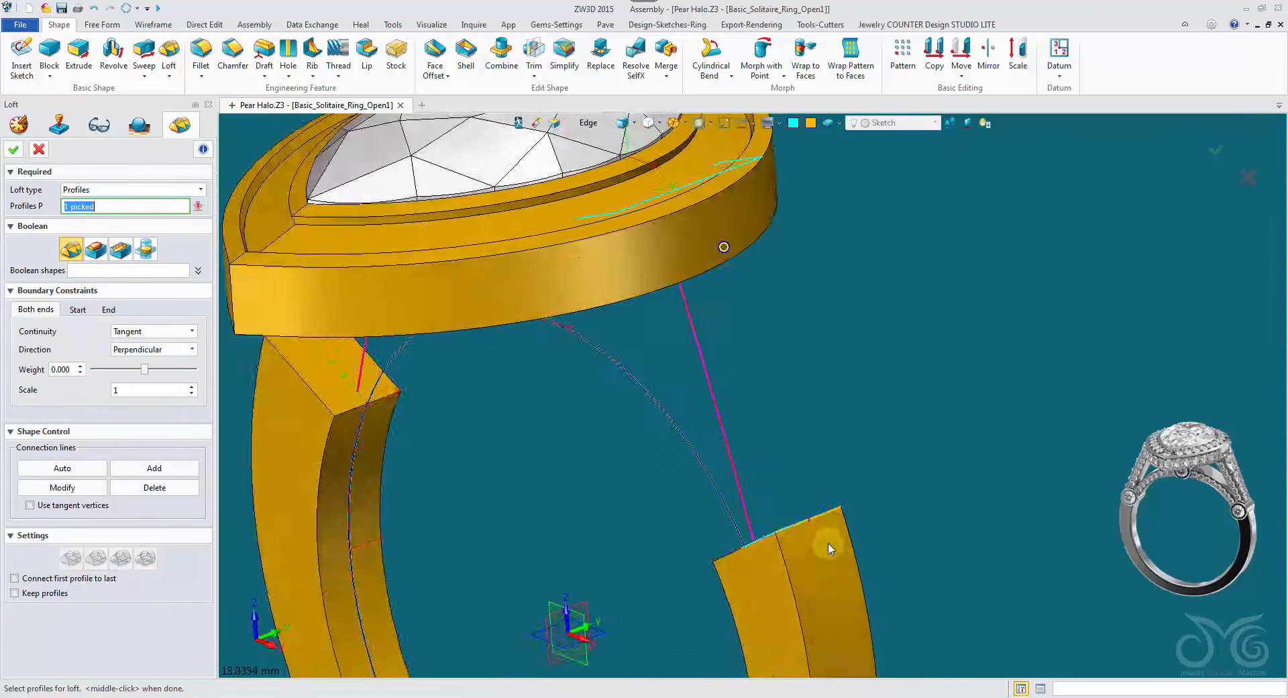
click(603, 123)
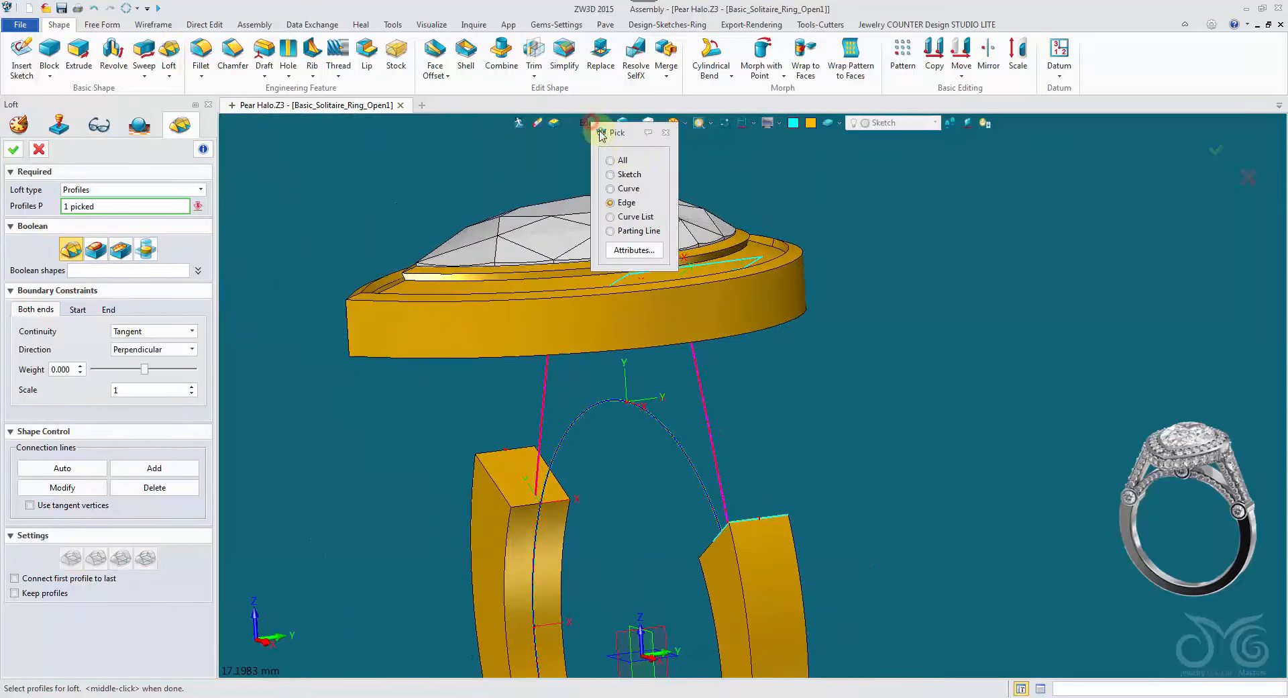
click(633, 191)
click(639, 263)
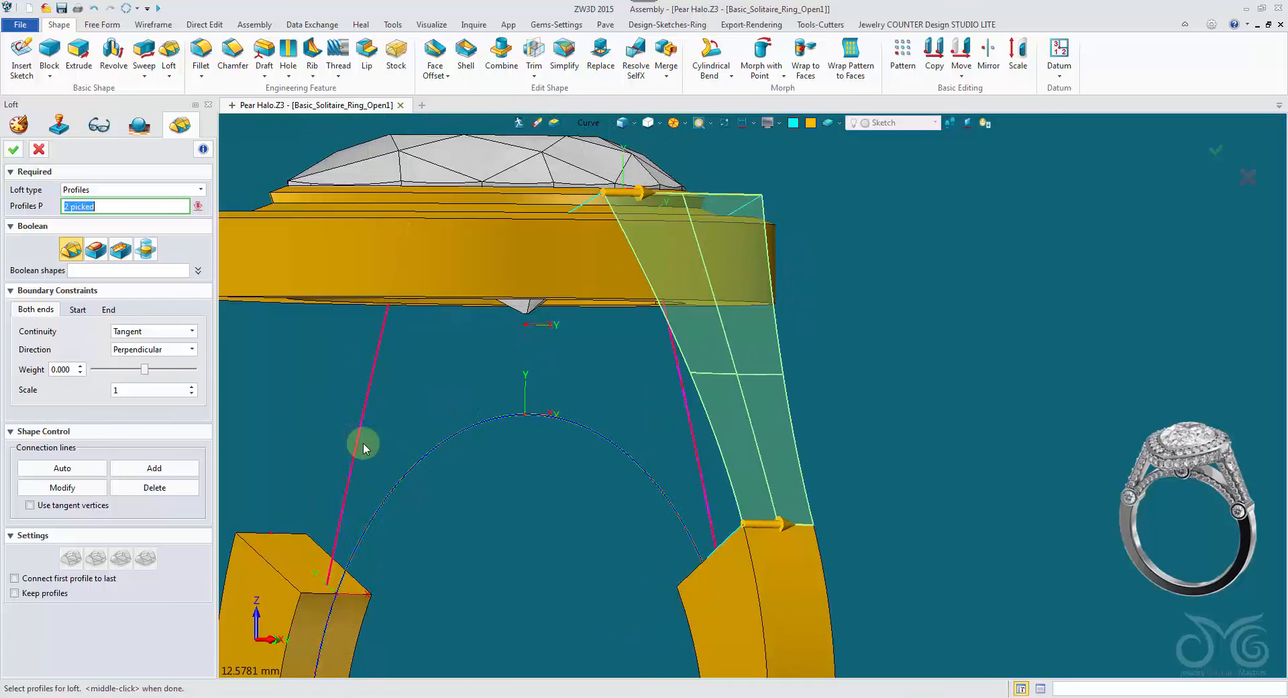
click(13, 150)
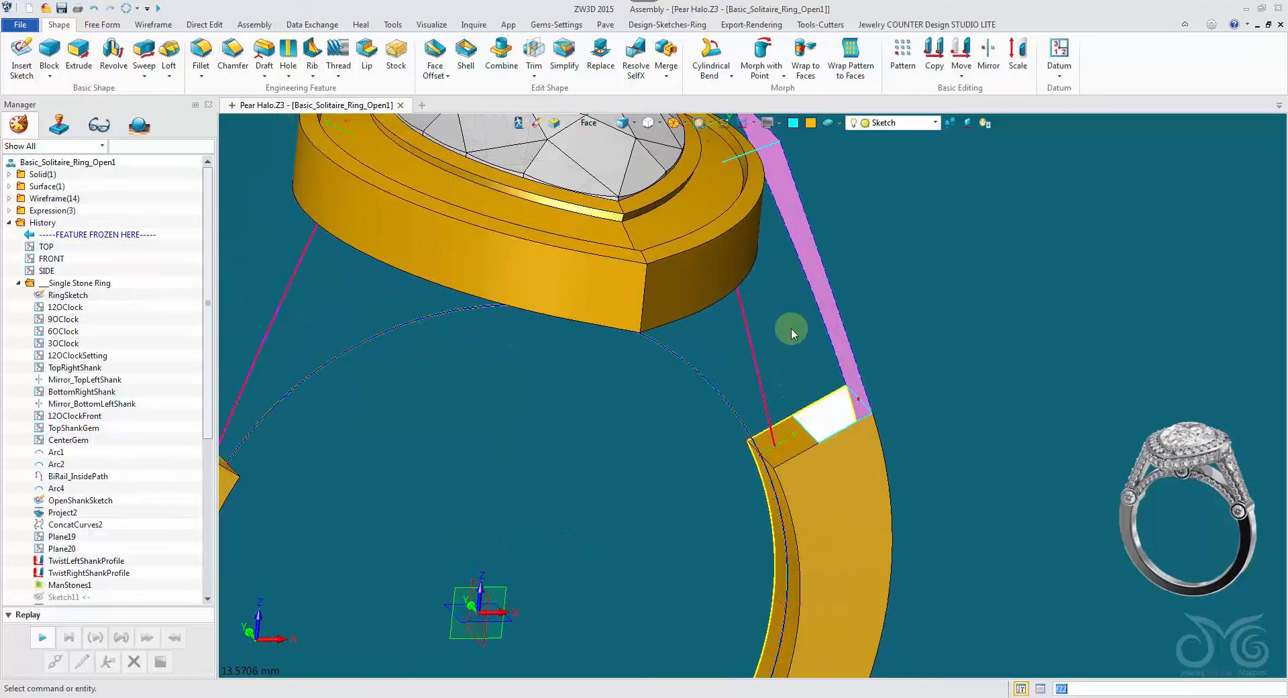
Step: Copy the lofted outer shoulder face point to point, from the outer to the inner corner of the profile on the shank's right end
right_drag(762, 256, 723, 155)
scroll(946, 231, up, 1)
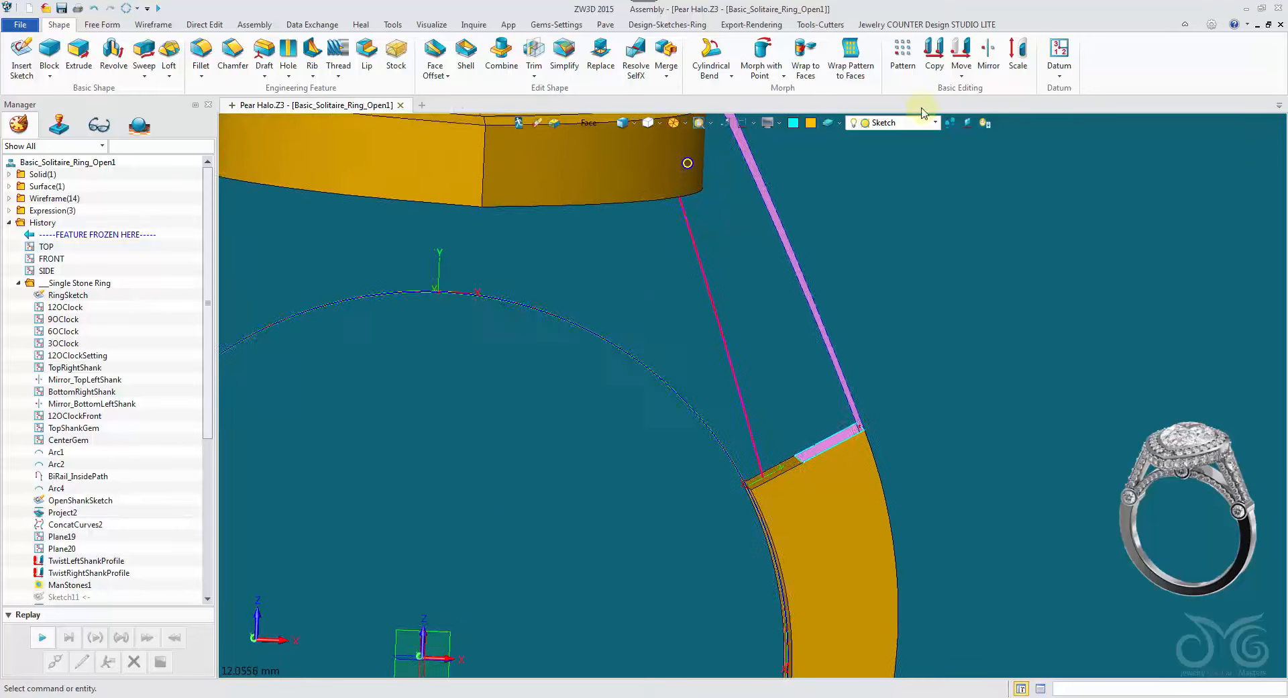
click(945, 65)
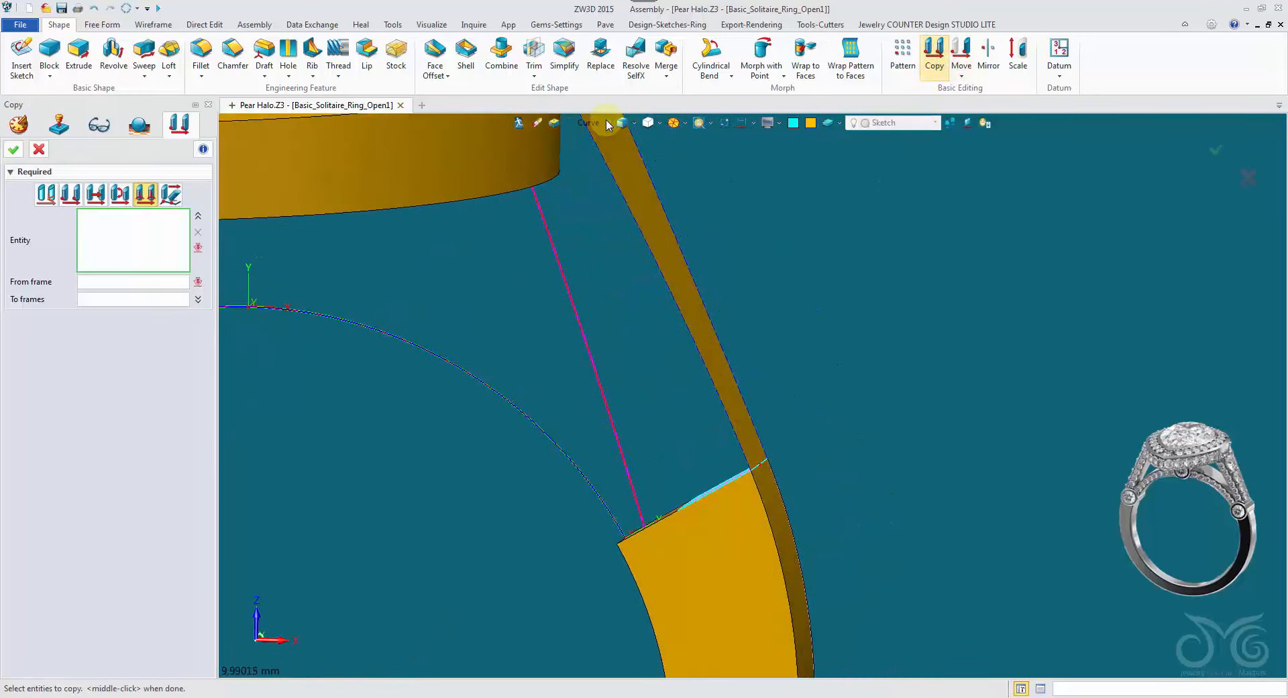
click(595, 123)
click(635, 190)
right_drag(626, 190, 634, 339)
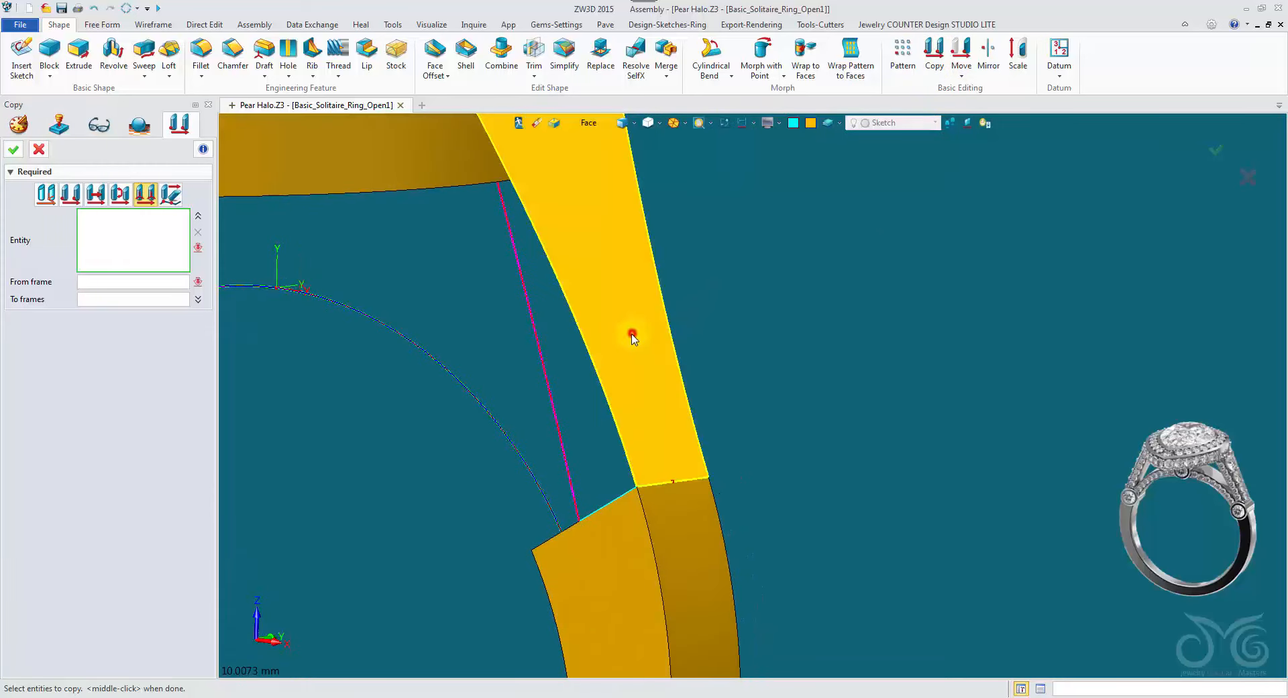
click(632, 337)
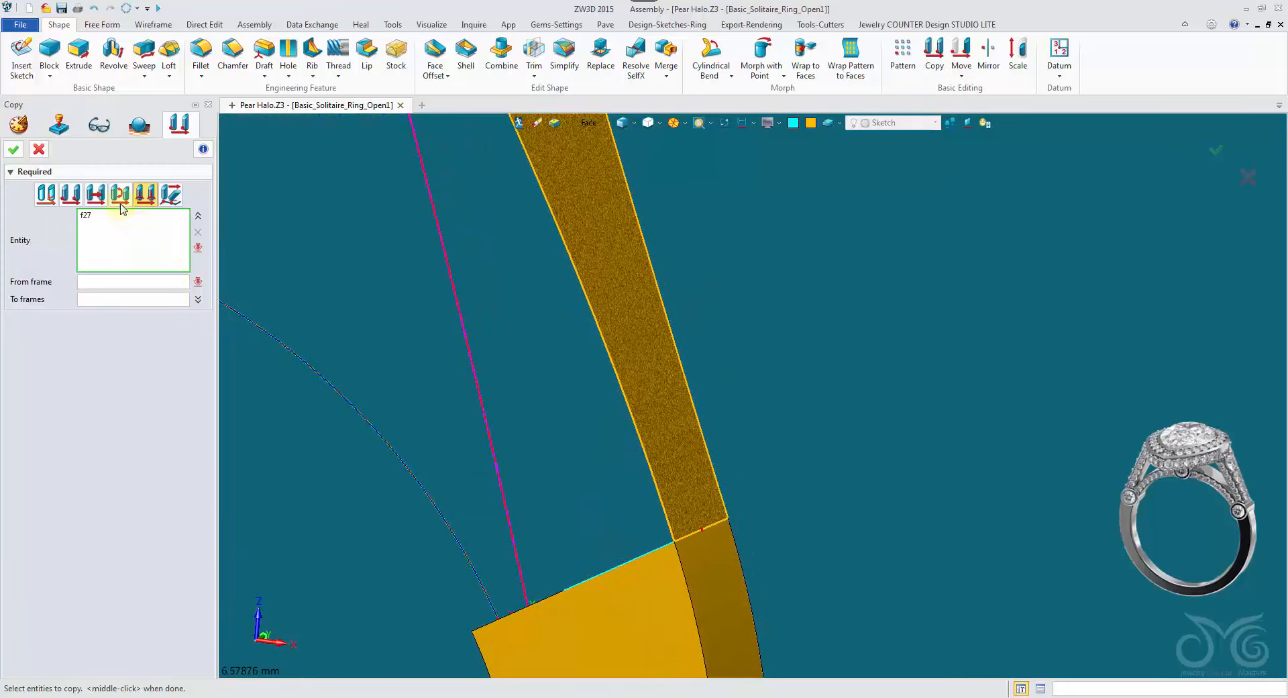
click(95, 195)
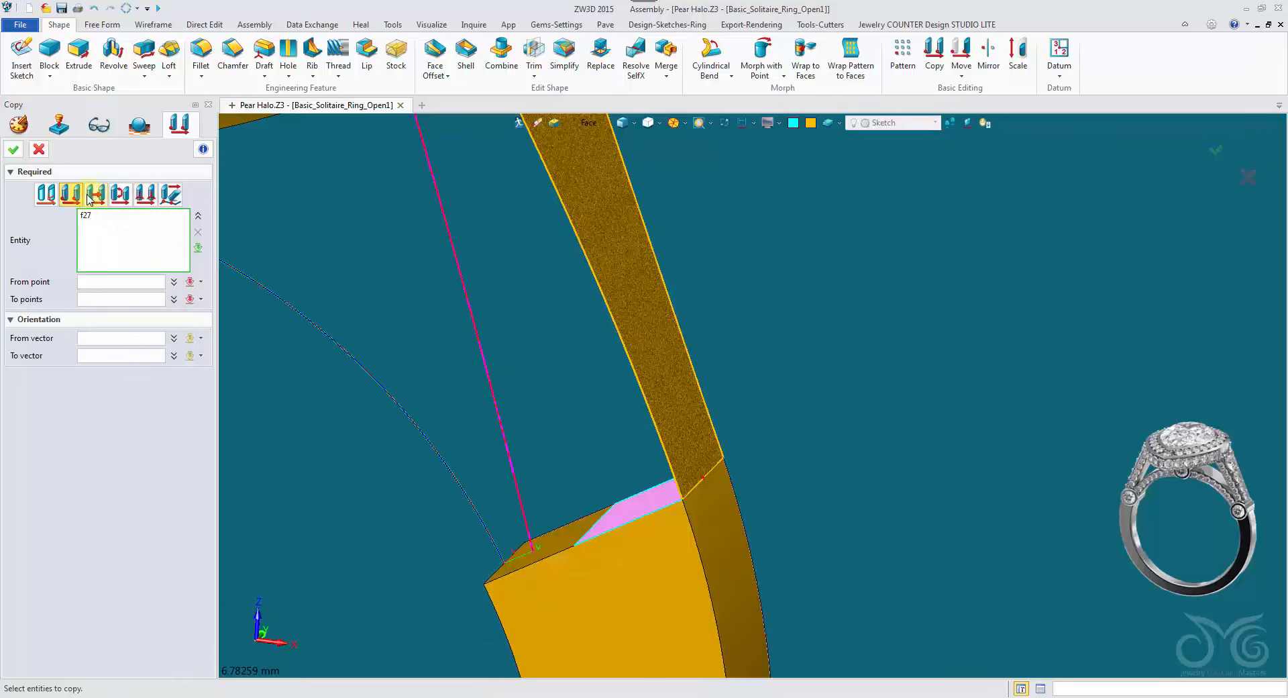
click(144, 286)
right_drag(289, 319, 524, 241)
scroll(523, 241, up, 3)
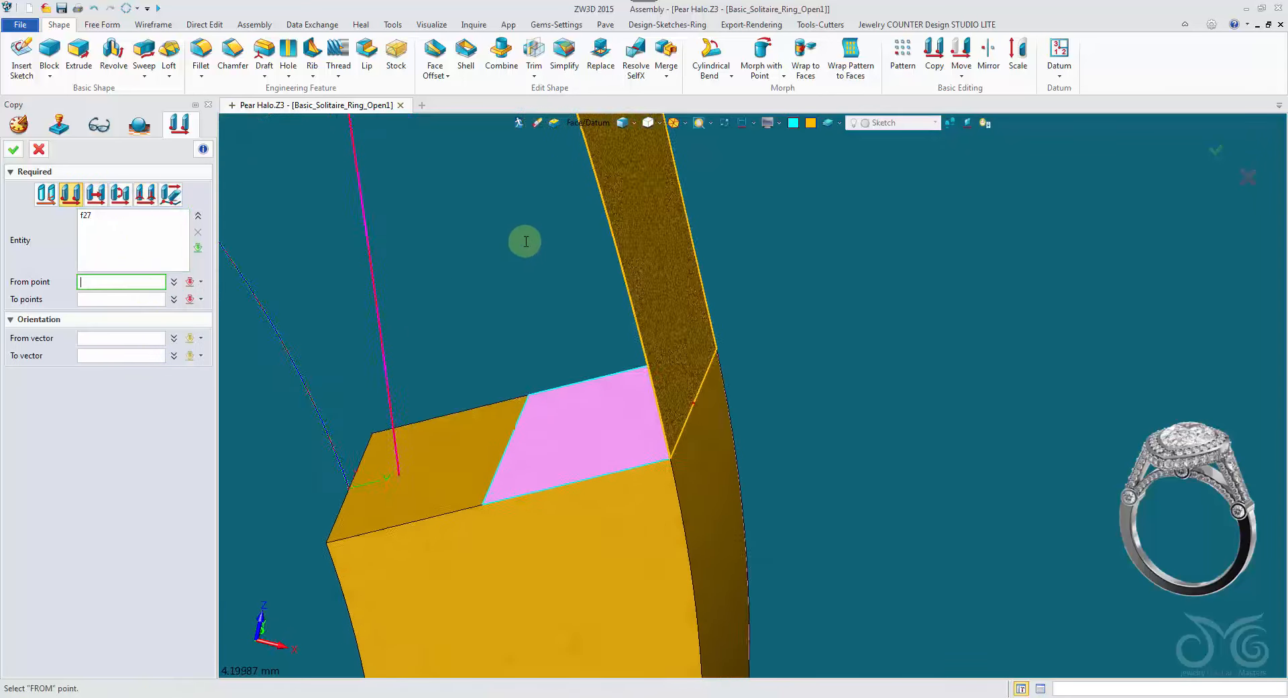
click(581, 125)
click(616, 179)
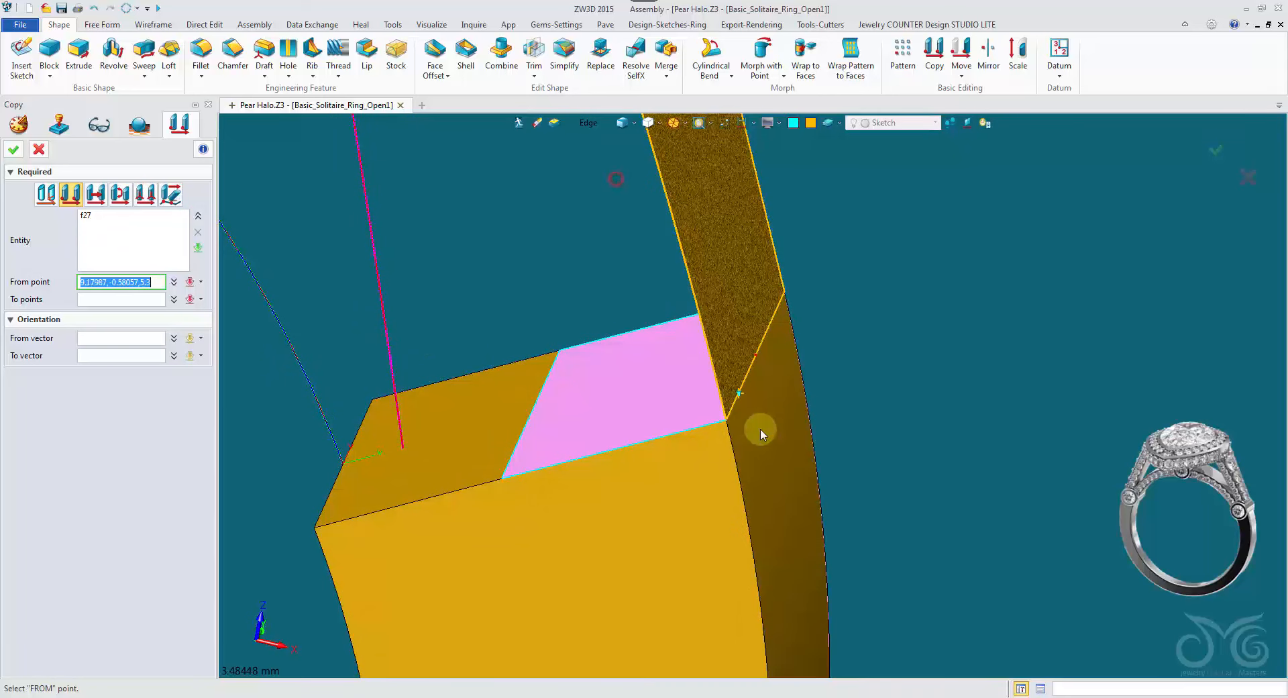
click(503, 476)
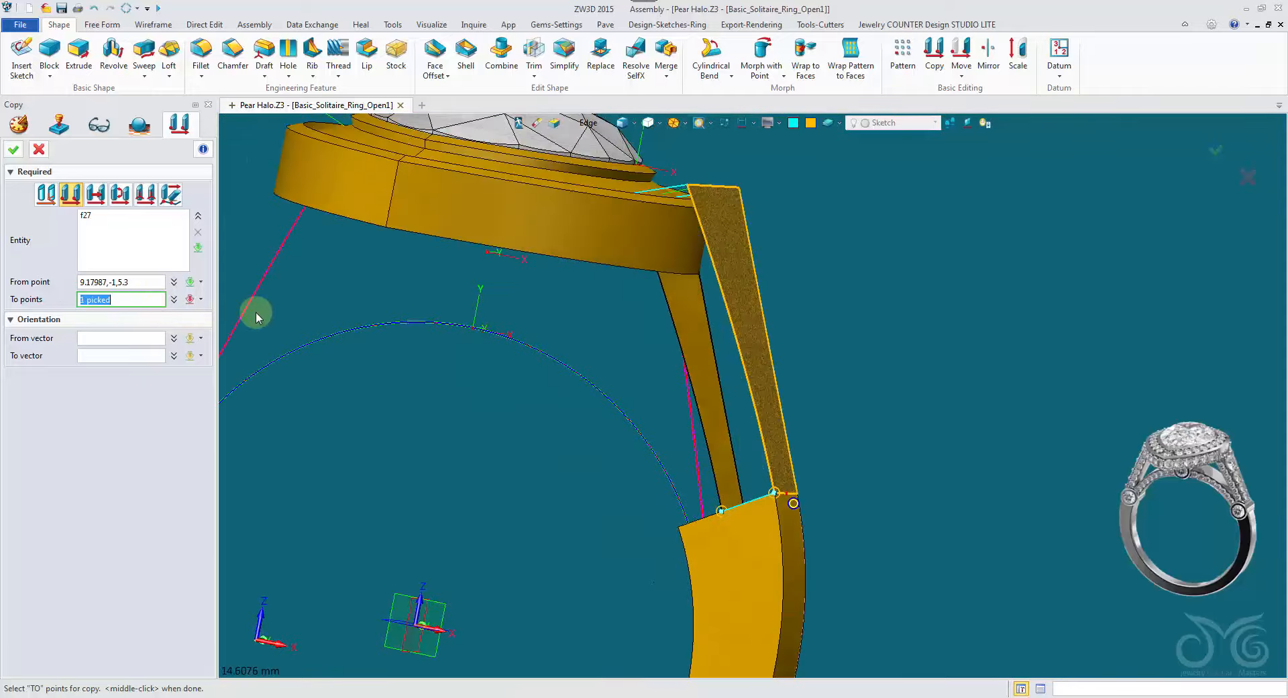
click(13, 149)
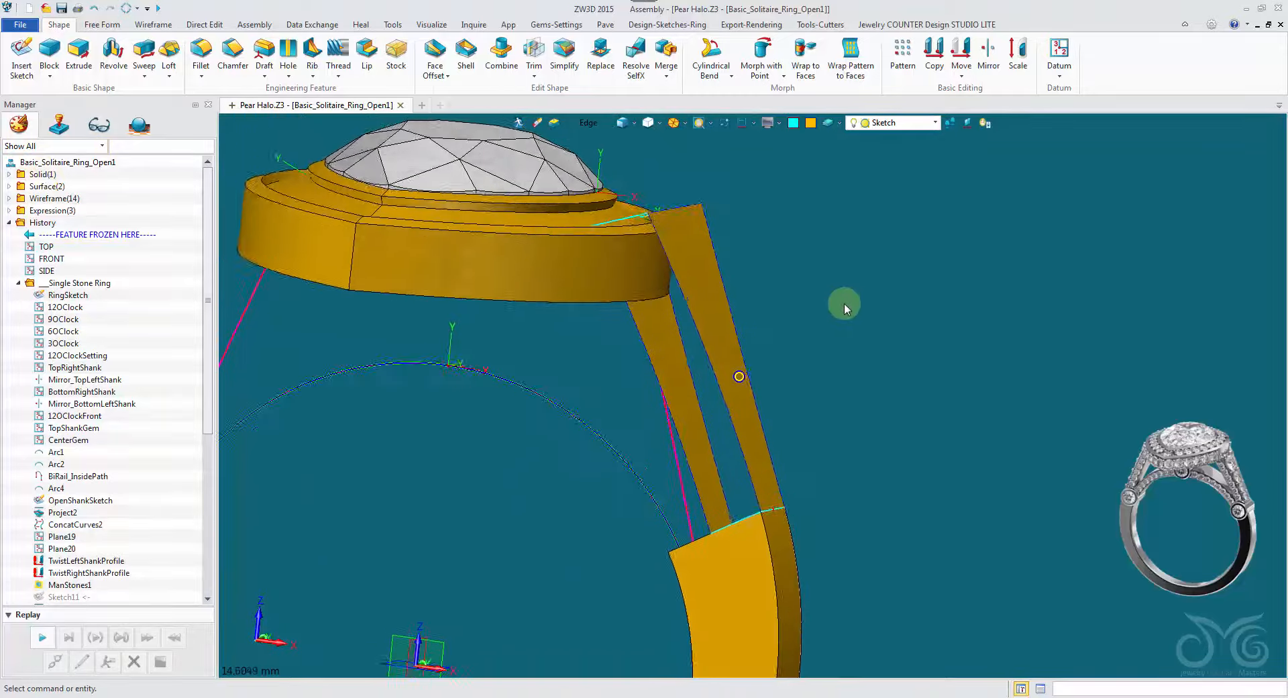
Step: Blank the halo setting shape around the pear diamond
click(589, 123)
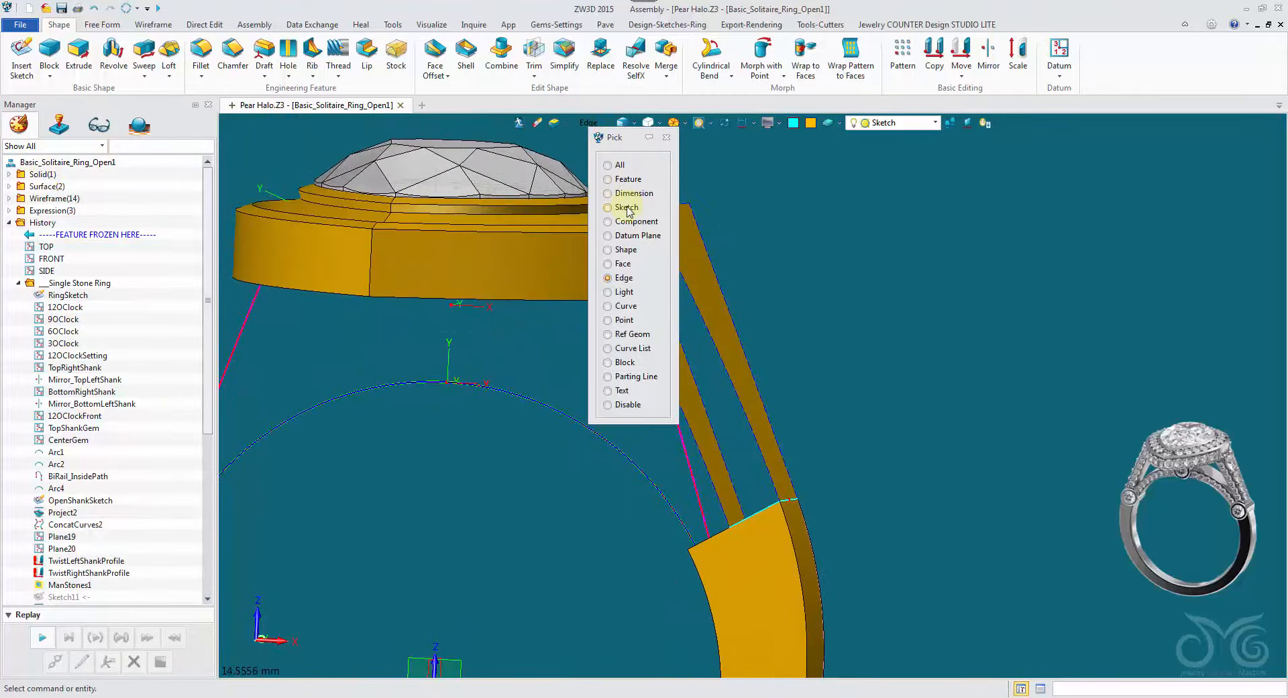
click(623, 250)
right_click(570, 259)
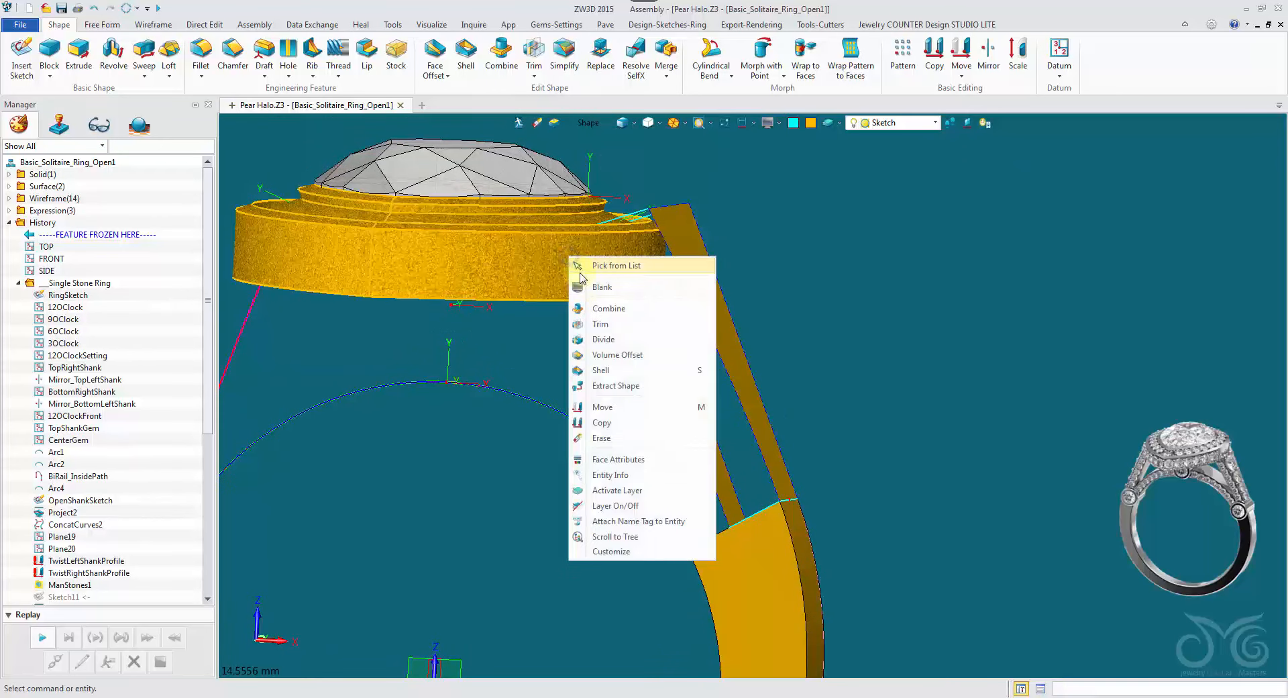
click(597, 287)
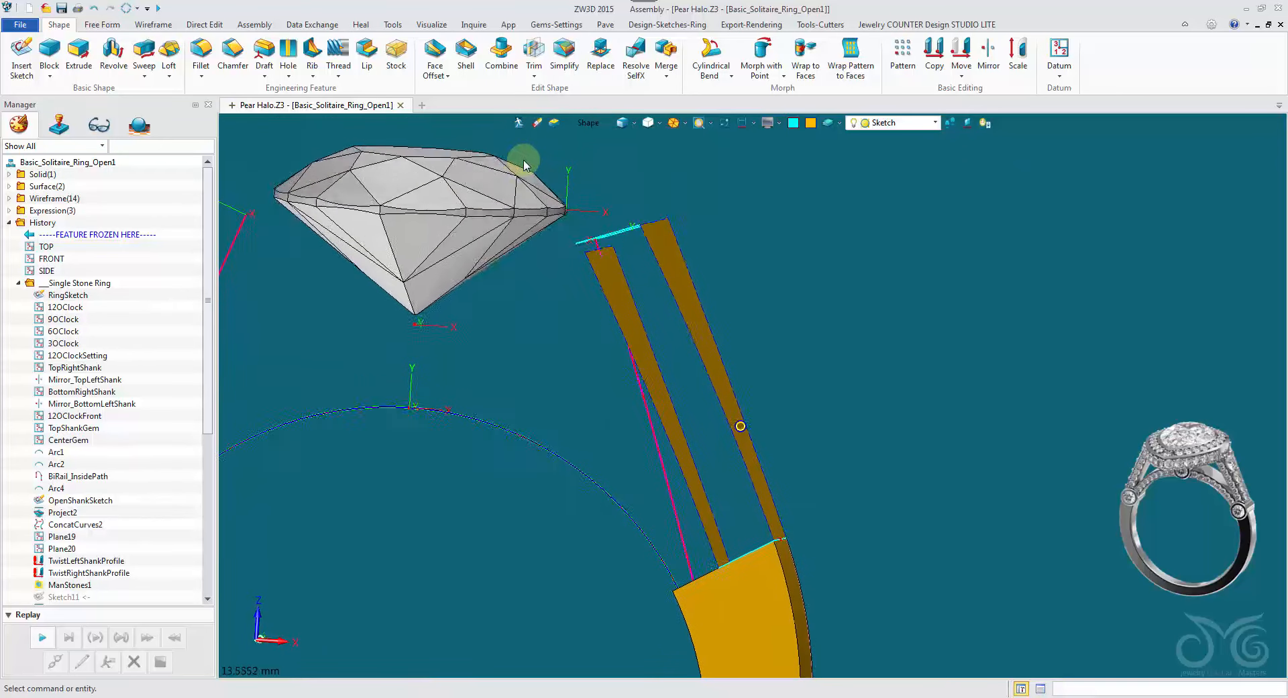
Step: Create a ruled face between the upper end edges of the outer and inner shoulder faces
click(111, 27)
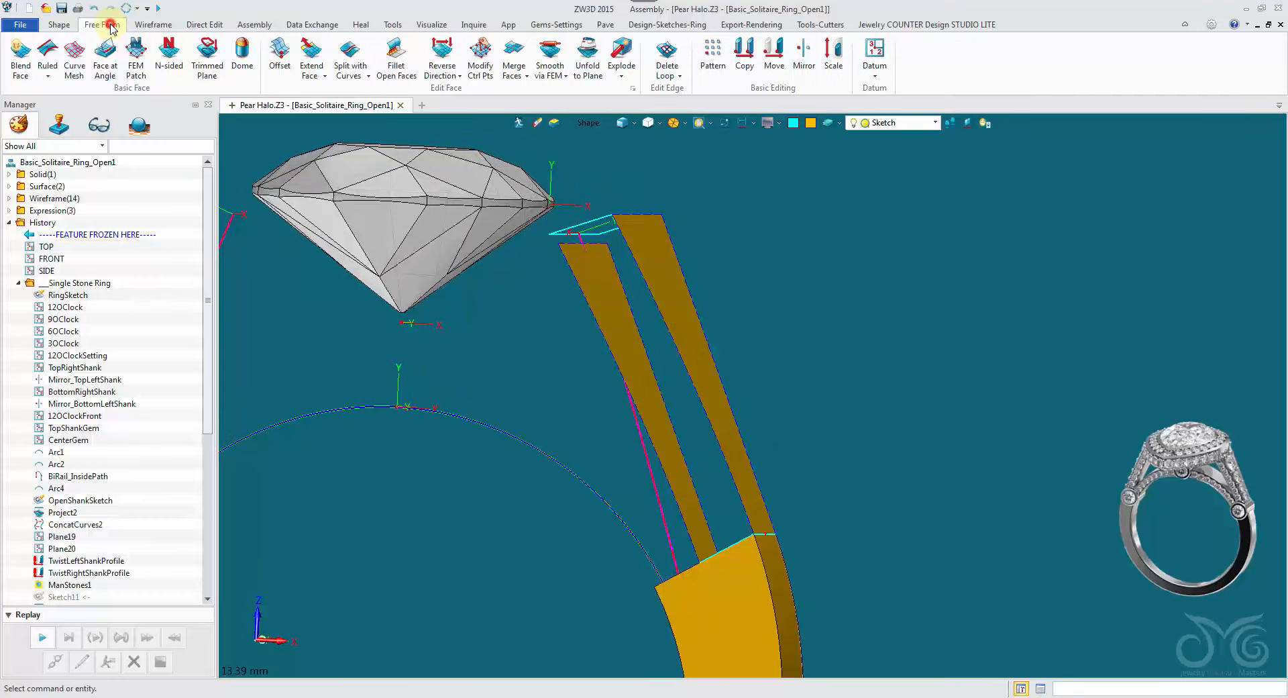
click(52, 49)
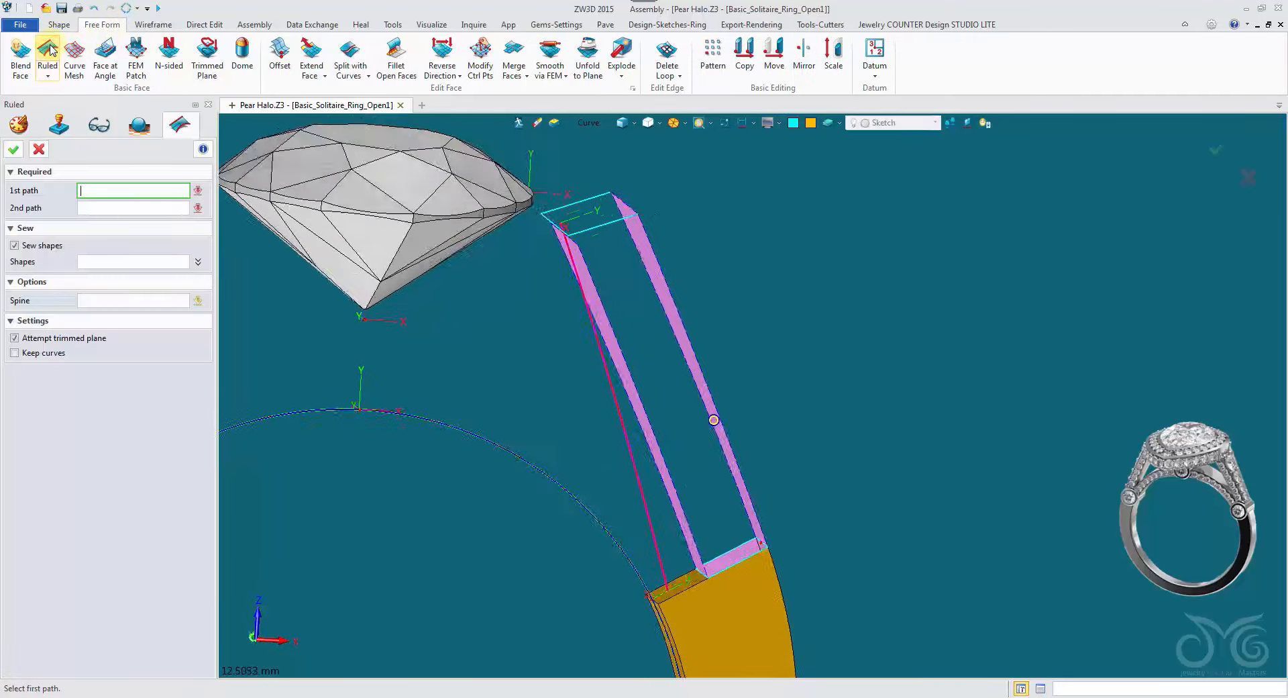
click(584, 121)
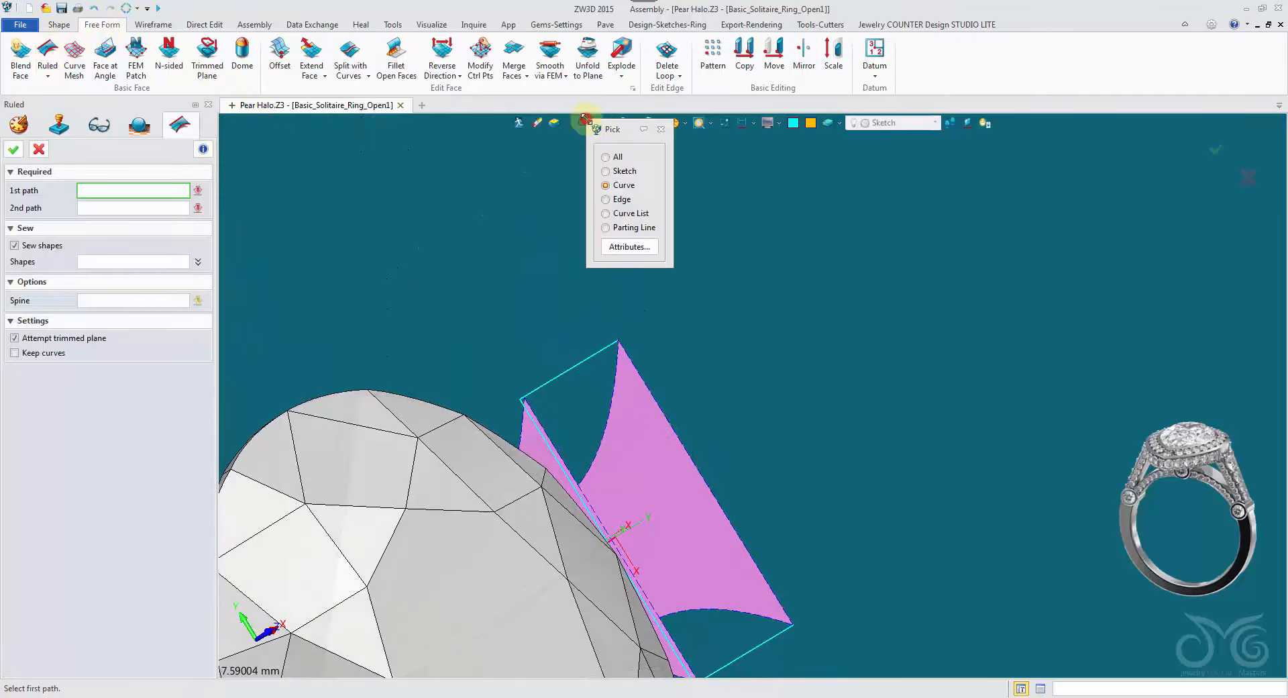
click(614, 200)
click(370, 421)
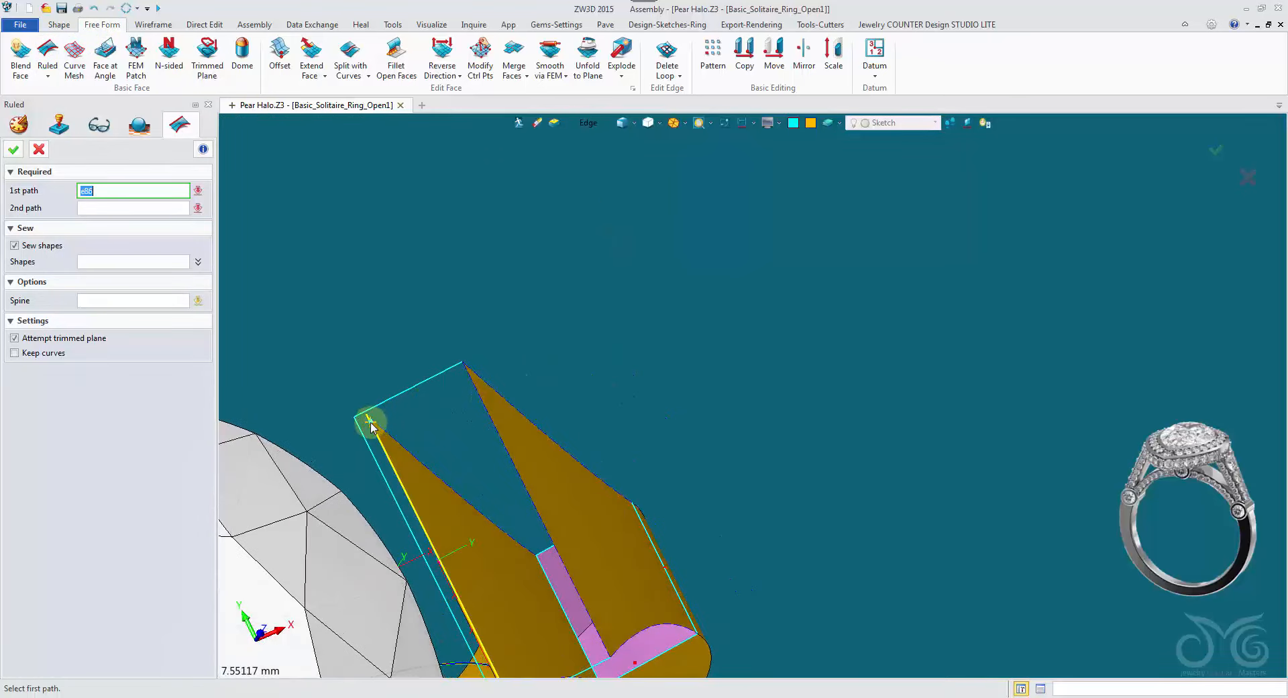
click(483, 401)
middle_drag(483, 402, 664, 216)
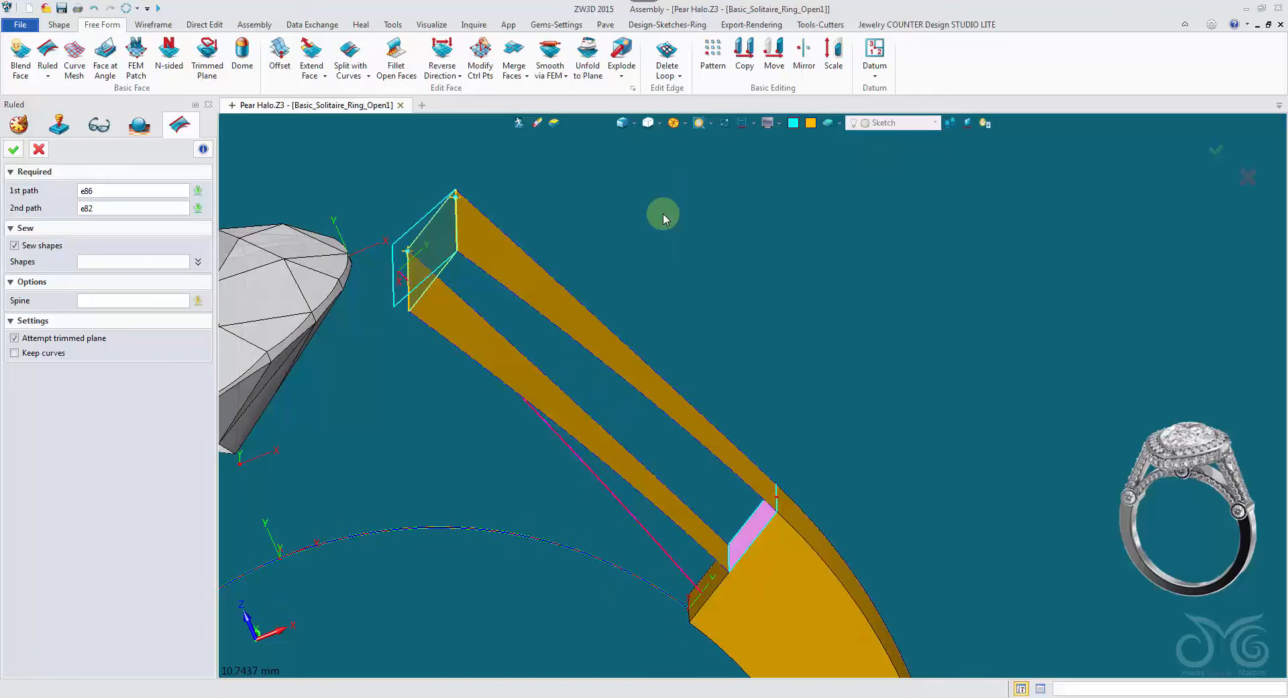
middle_click(663, 213)
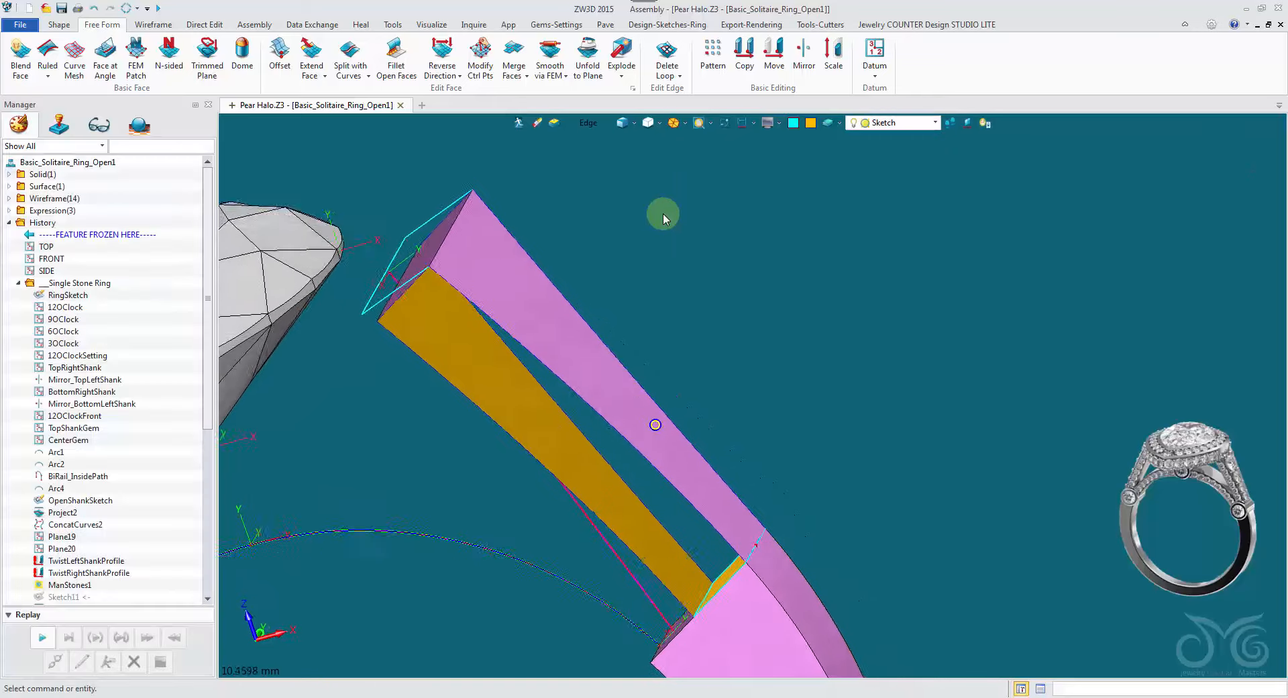
mouse_move(662, 213)
right_down()
mouse_move(581, 235)
mouse_move(670, 221)
right_up()
middle_click(669, 221)
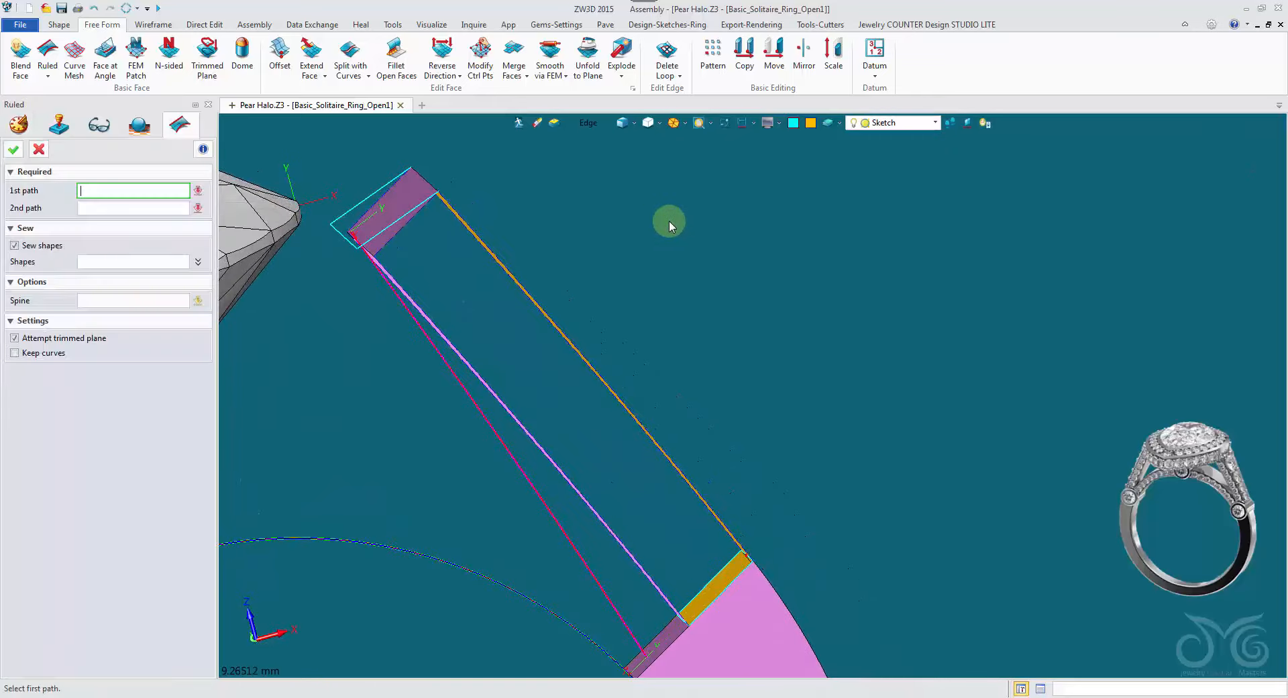
click(437, 181)
click(379, 233)
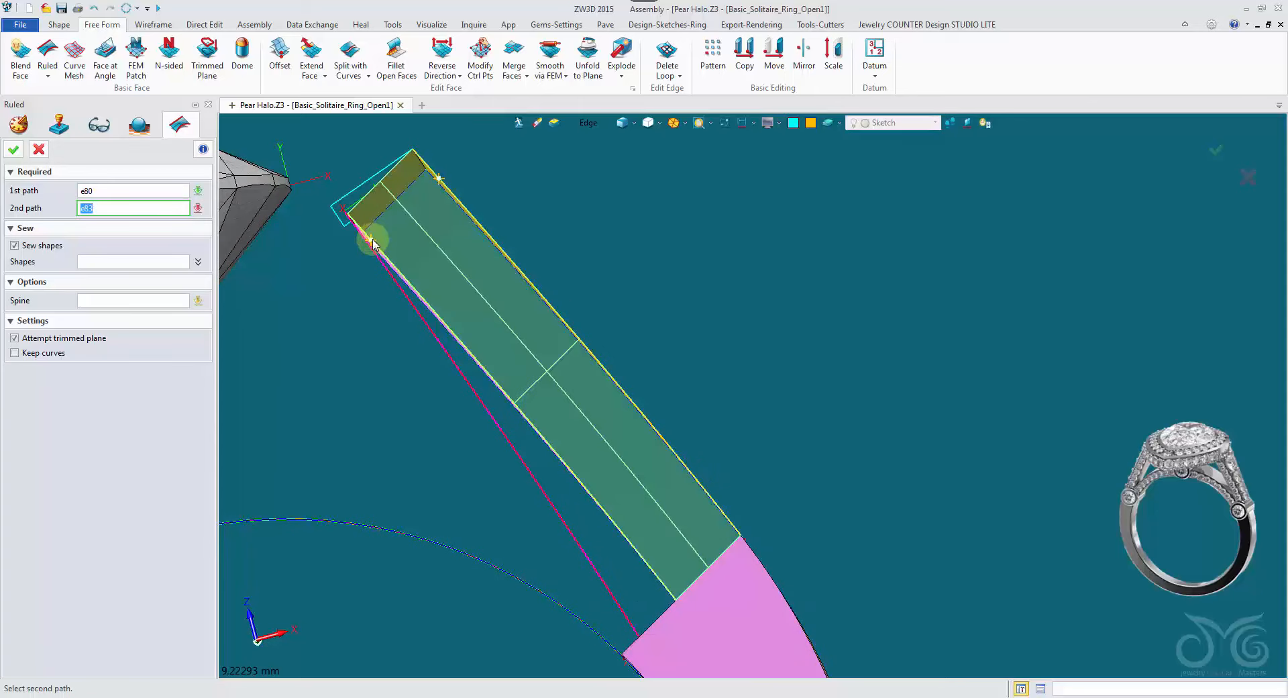
scroll(376, 240, up, 4)
right_drag(373, 241, 371, 242)
right_drag(623, 646, 671, 500)
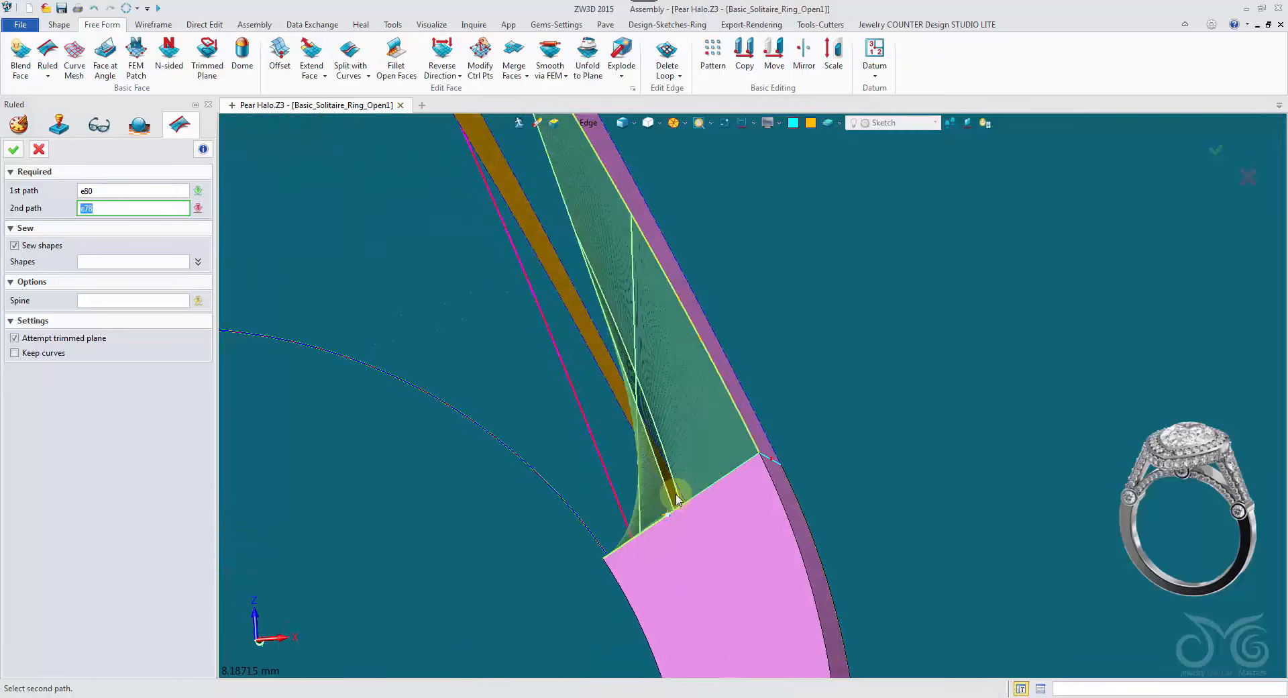
click(37, 151)
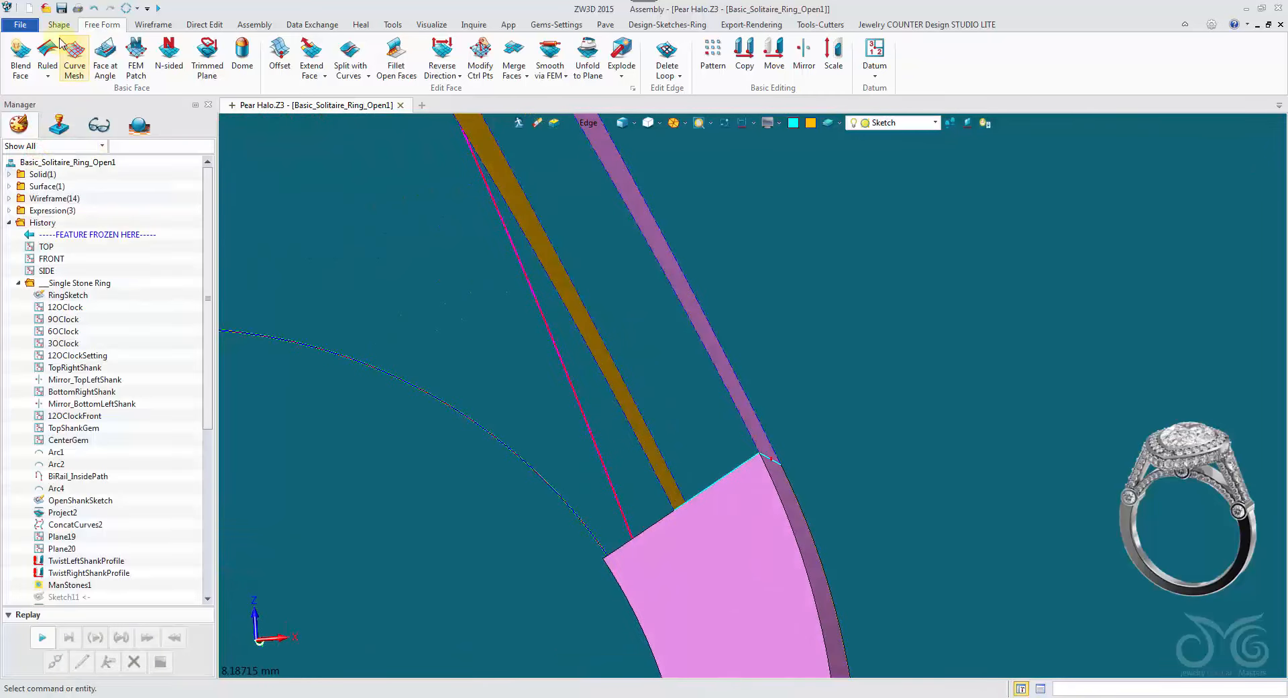
Step: Close one side of the shoulder with a Bi Rail Loft between its long edges, railed by the end edges, maintaining profile height
click(59, 25)
click(169, 76)
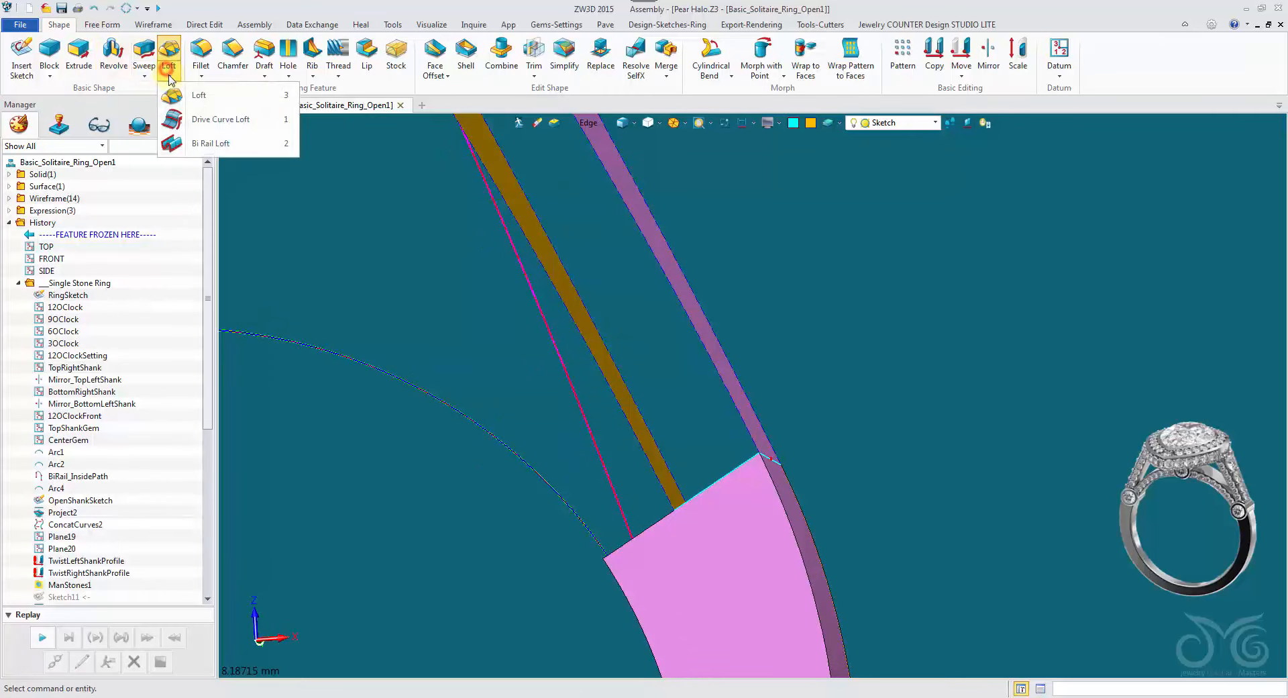
click(195, 141)
right_drag(478, 143, 399, 227)
middle_click(371, 186)
right_drag(370, 187, 409, 184)
click(582, 506)
middle_click(606, 526)
click(395, 195)
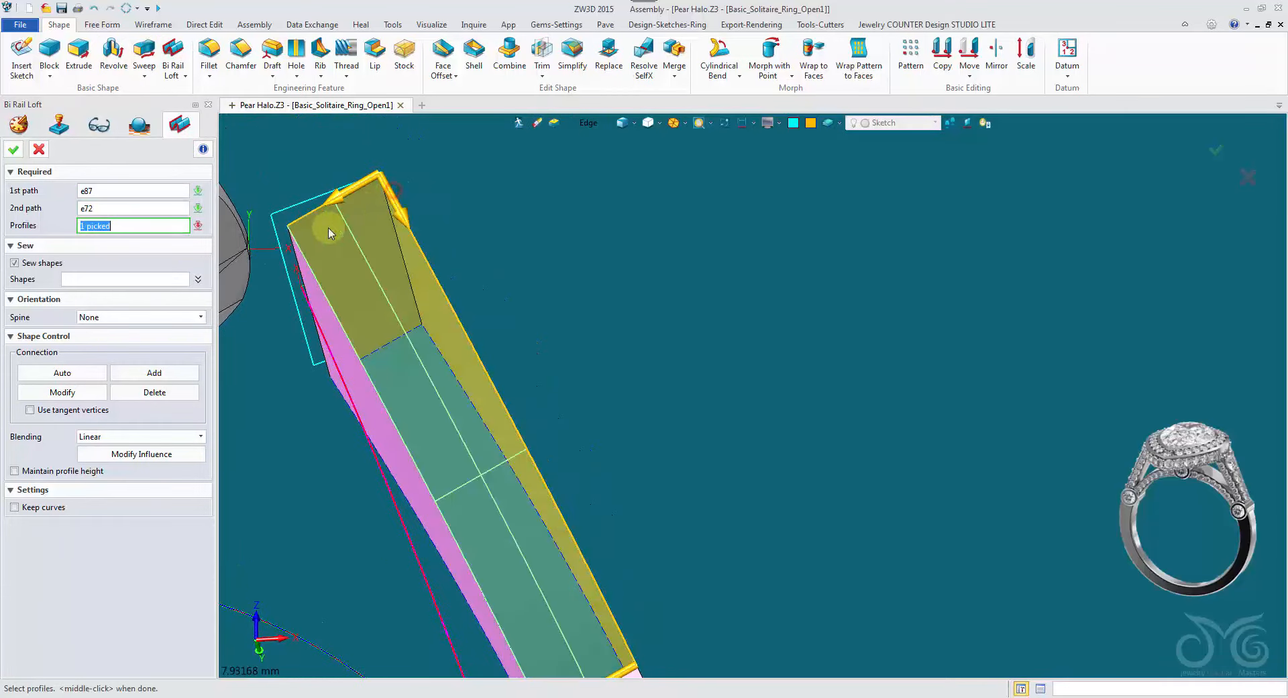
right_drag(297, 241, 243, 239)
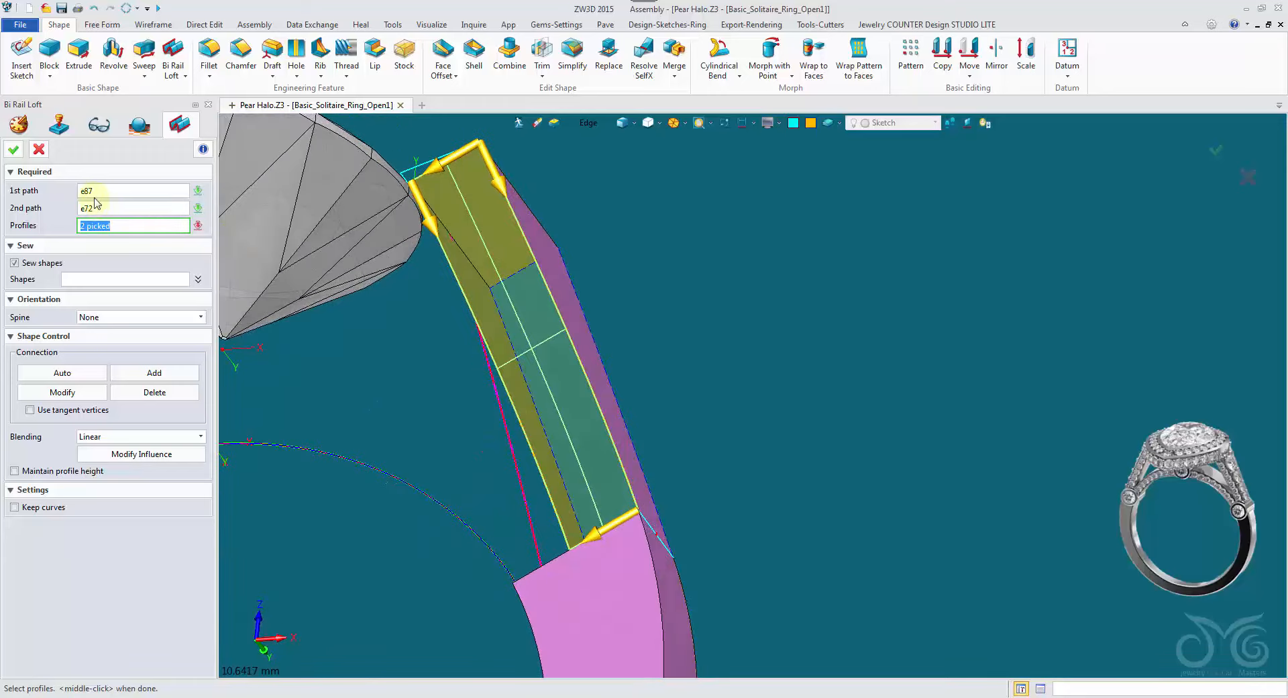
right_drag(38, 397, 47, 478)
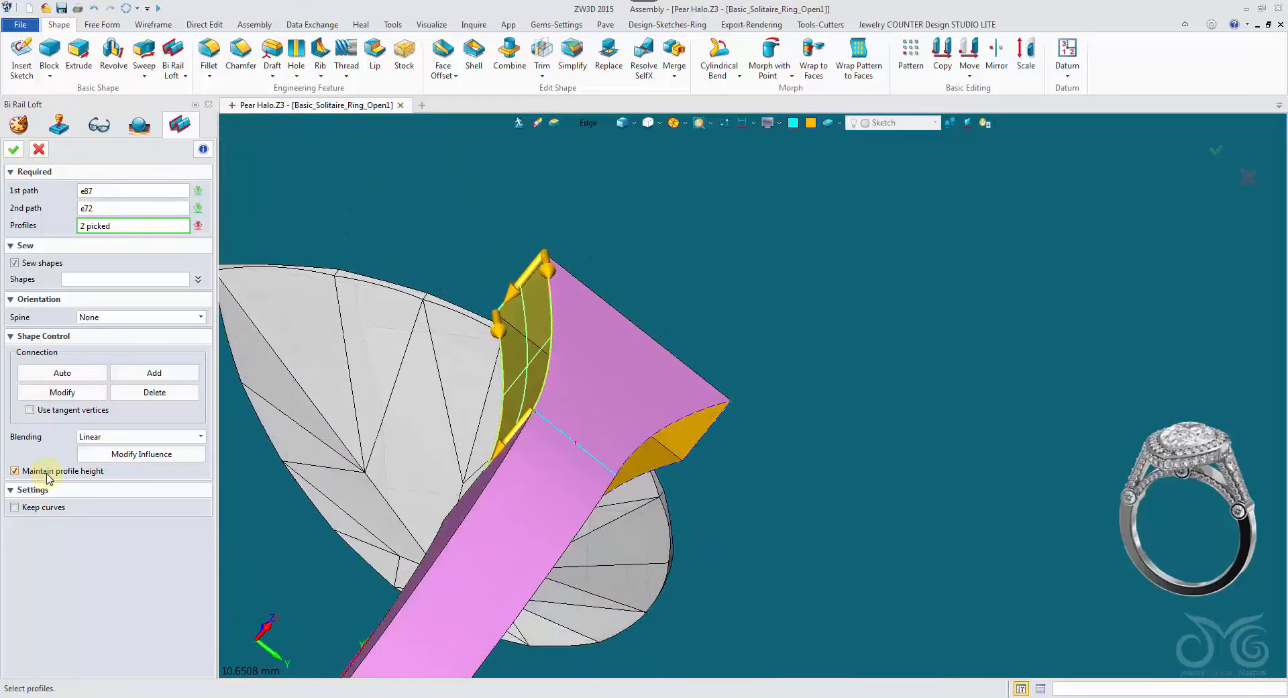
click(13, 149)
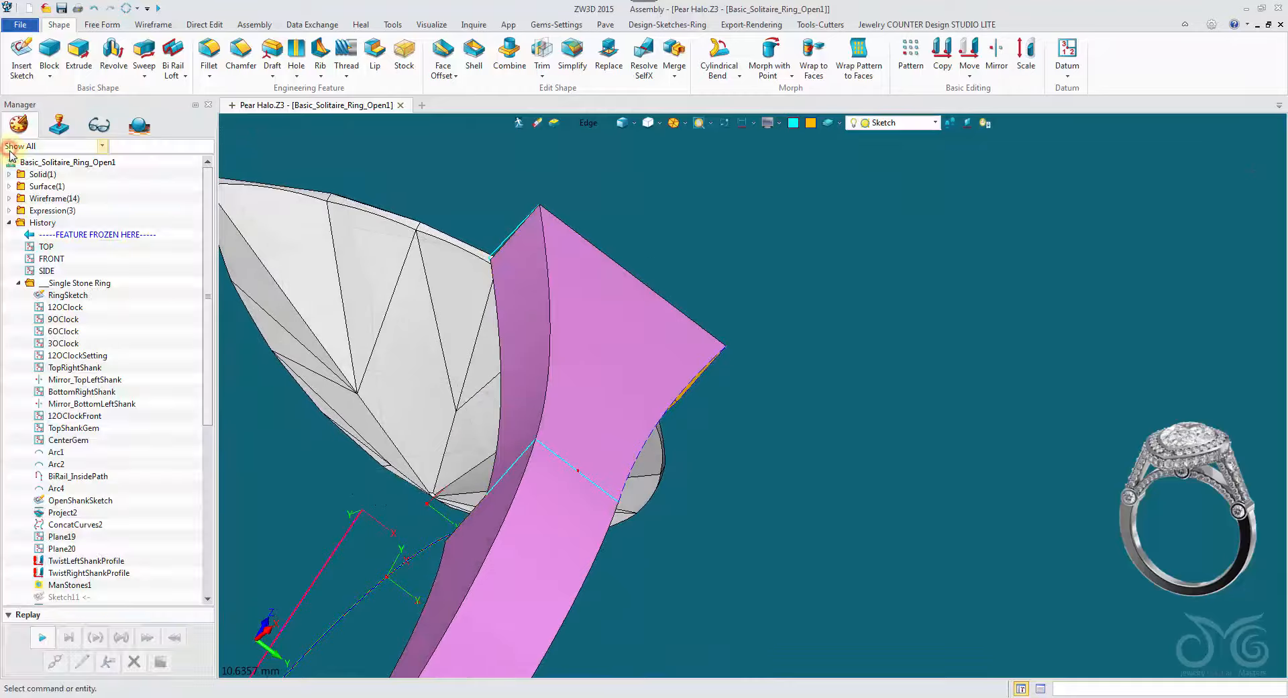
Step: Close the shoulder's opposite open side with a Bi Rail Loft, using its end edges as rails and its long edges as profiles
scroll(439, 232, up, 3)
right_drag(439, 230, 492, 267)
middle_click(437, 257)
scroll(493, 266, up, 2)
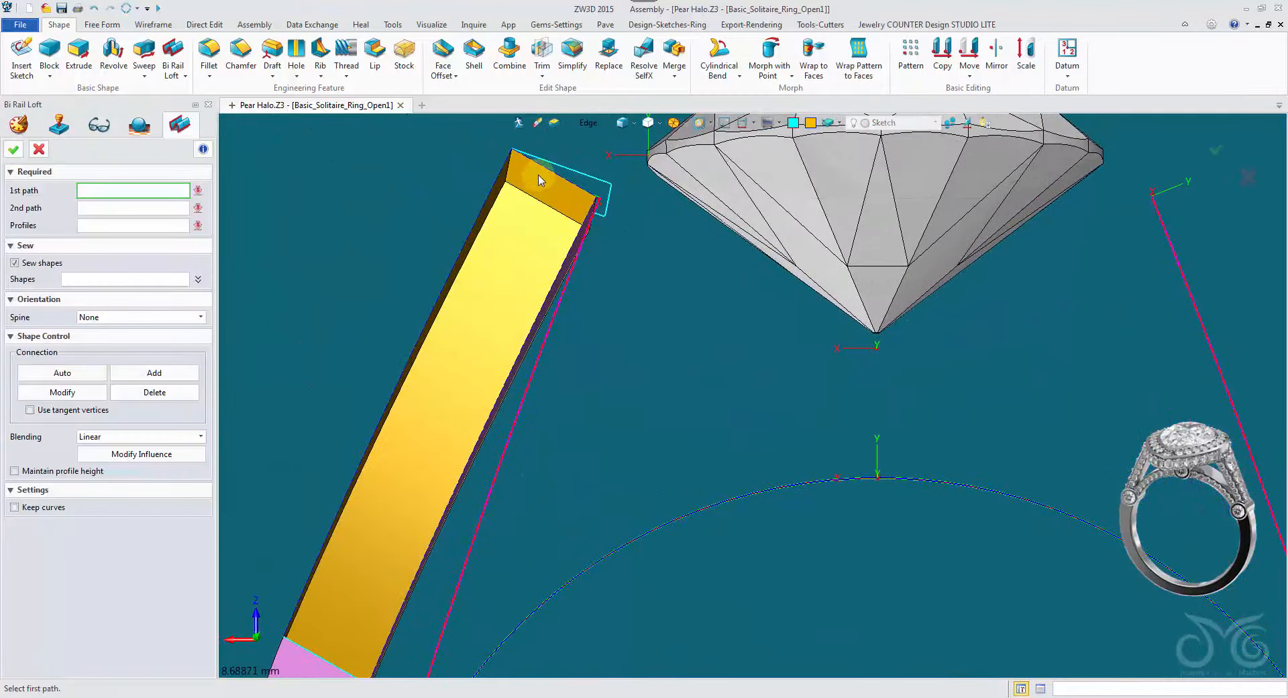
scroll(539, 173, down, 3)
scroll(352, 612, up, 2)
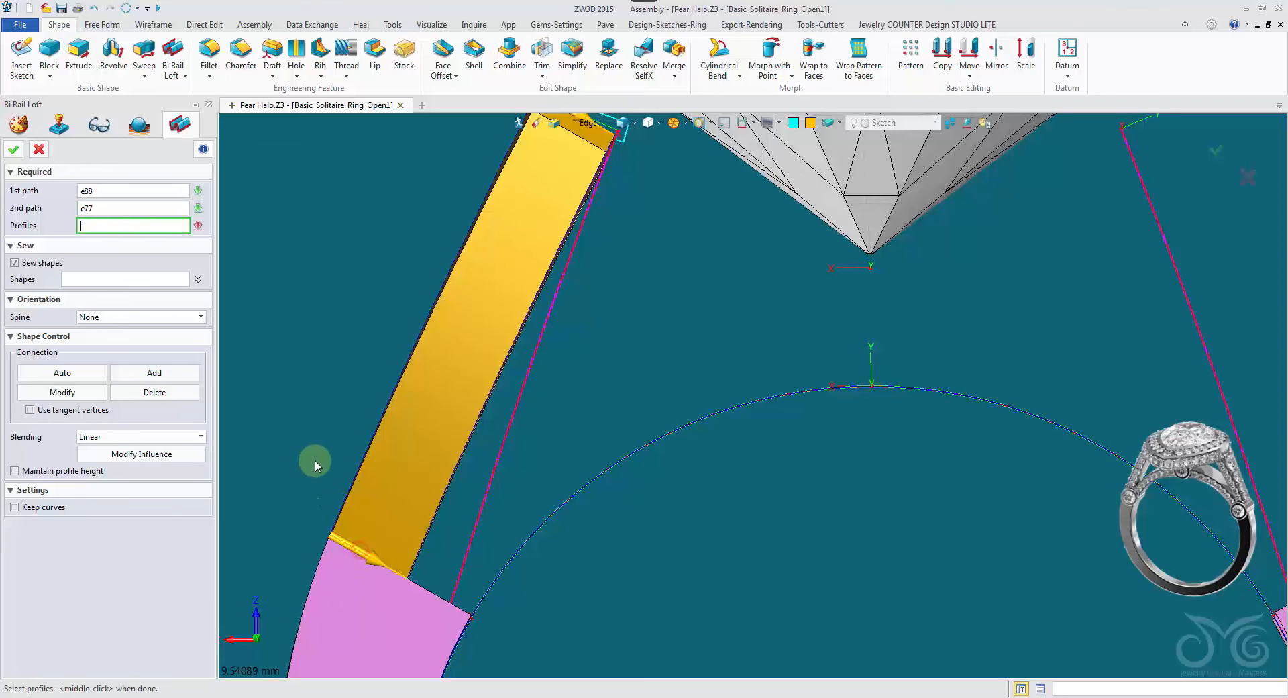
click(343, 500)
right_drag(388, 396, 406, 379)
click(416, 539)
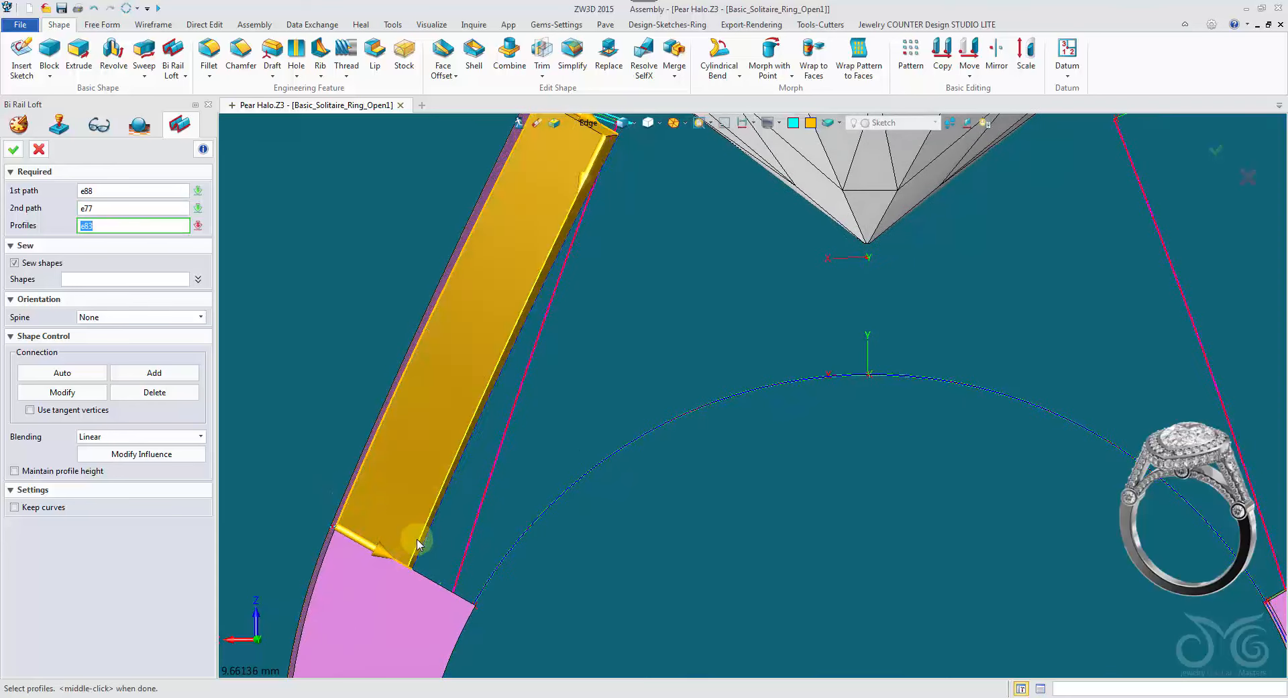
scroll(421, 547, down, 3)
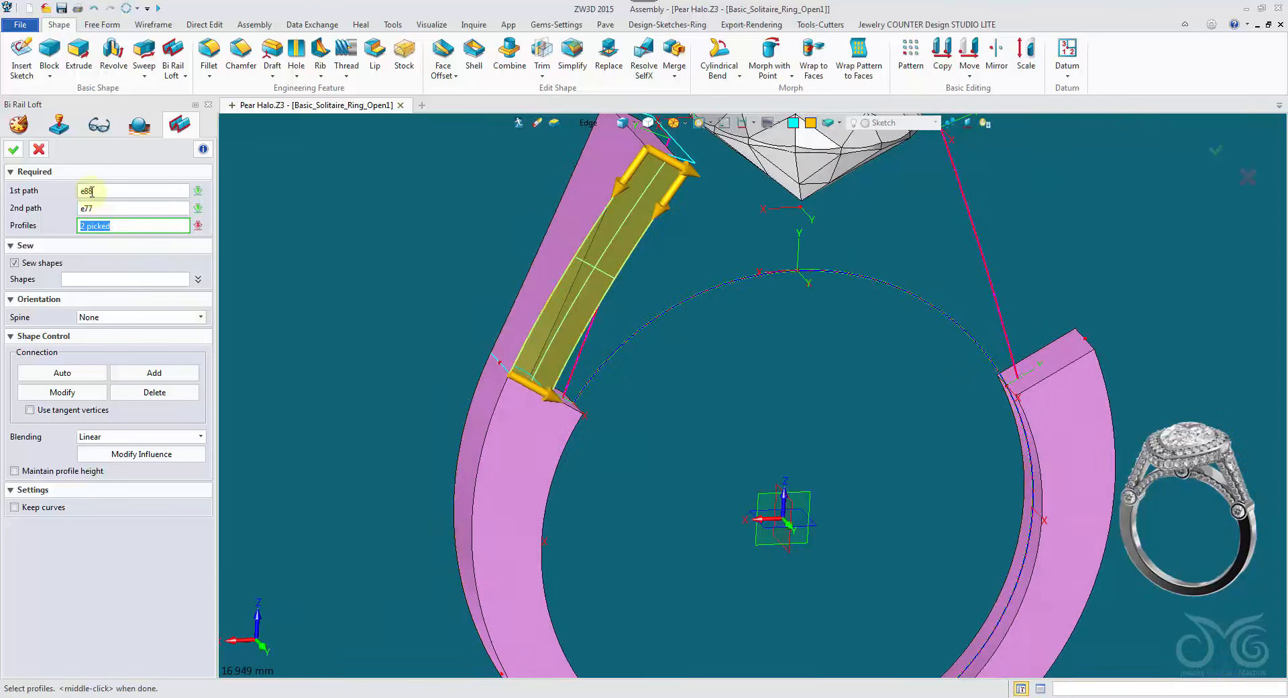
click(15, 152)
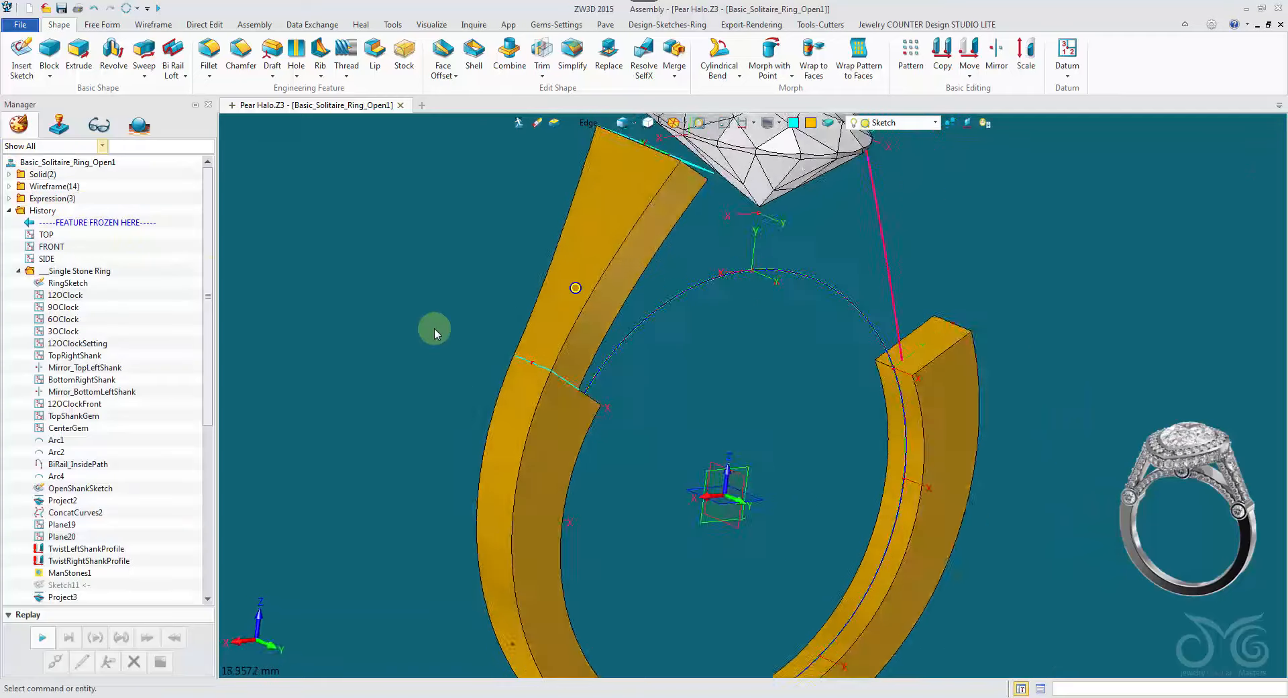
Step: Unblank the halo setting around the pear diamond
right_drag(433, 328, 724, 282)
key(F8)
right_click(758, 214)
mouse_move(805, 269)
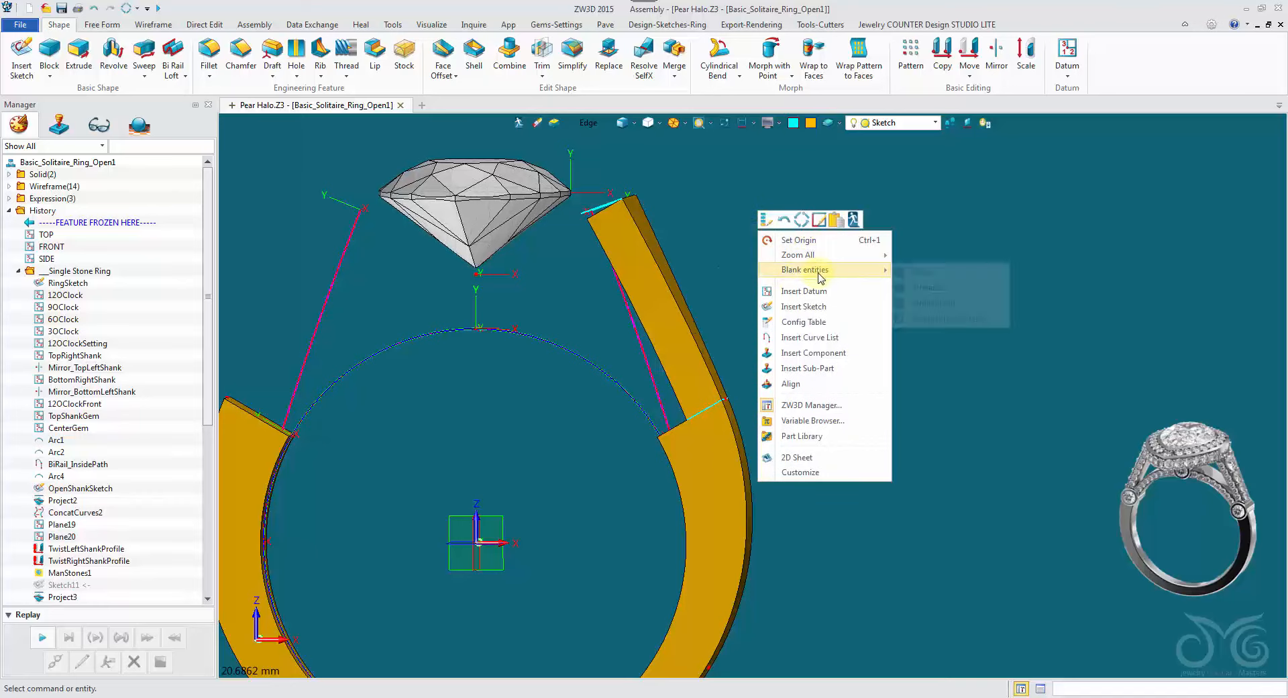
click(933, 300)
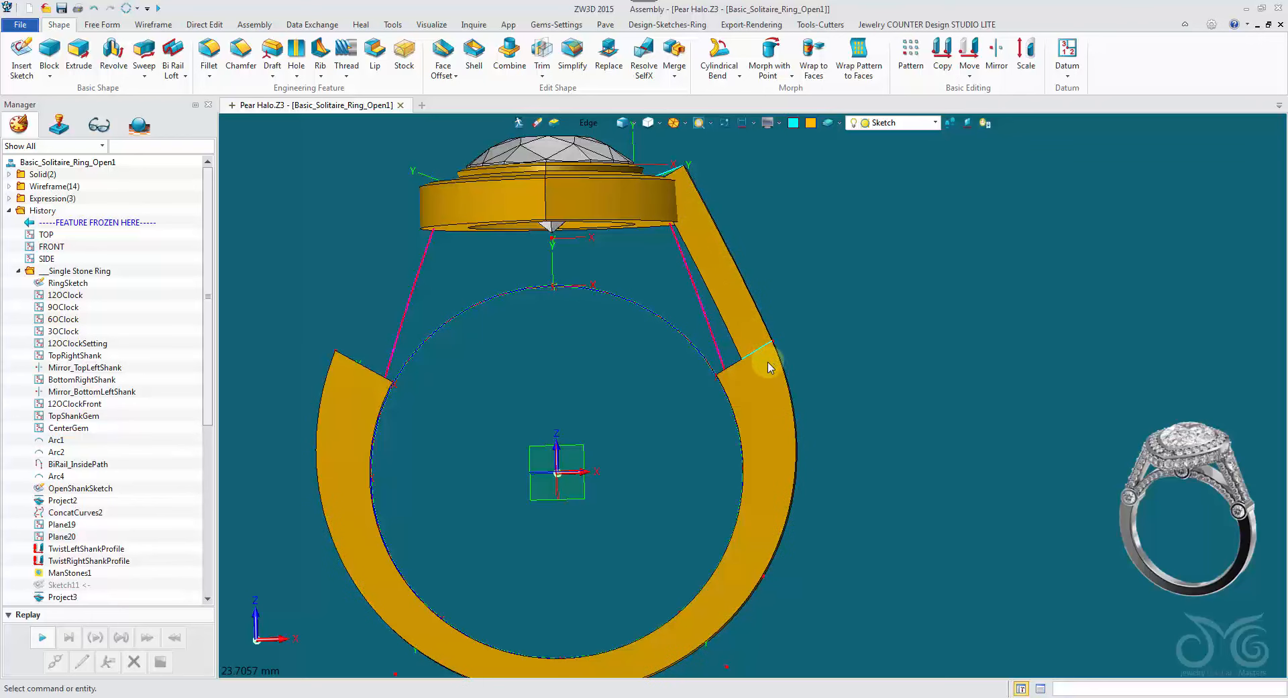
scroll(769, 374, up, 5)
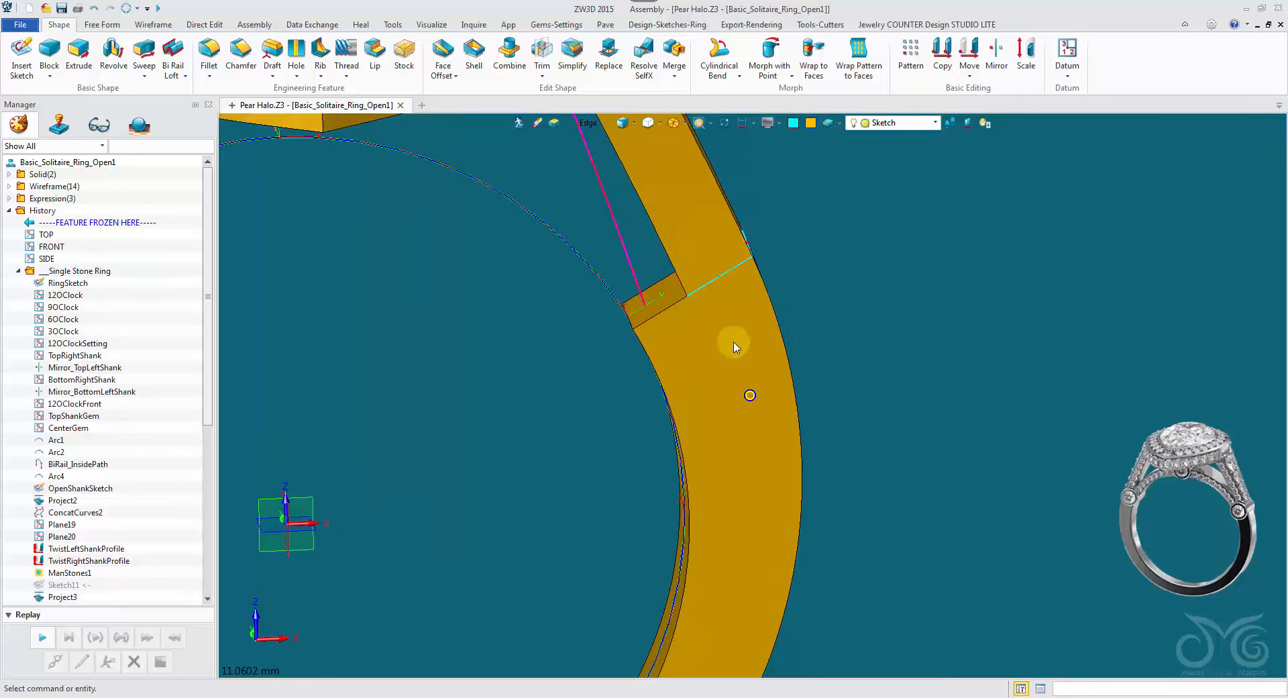
Step: Roll the model history back to just after the RingShank1 feature
right_drag(710, 336, 663, 322)
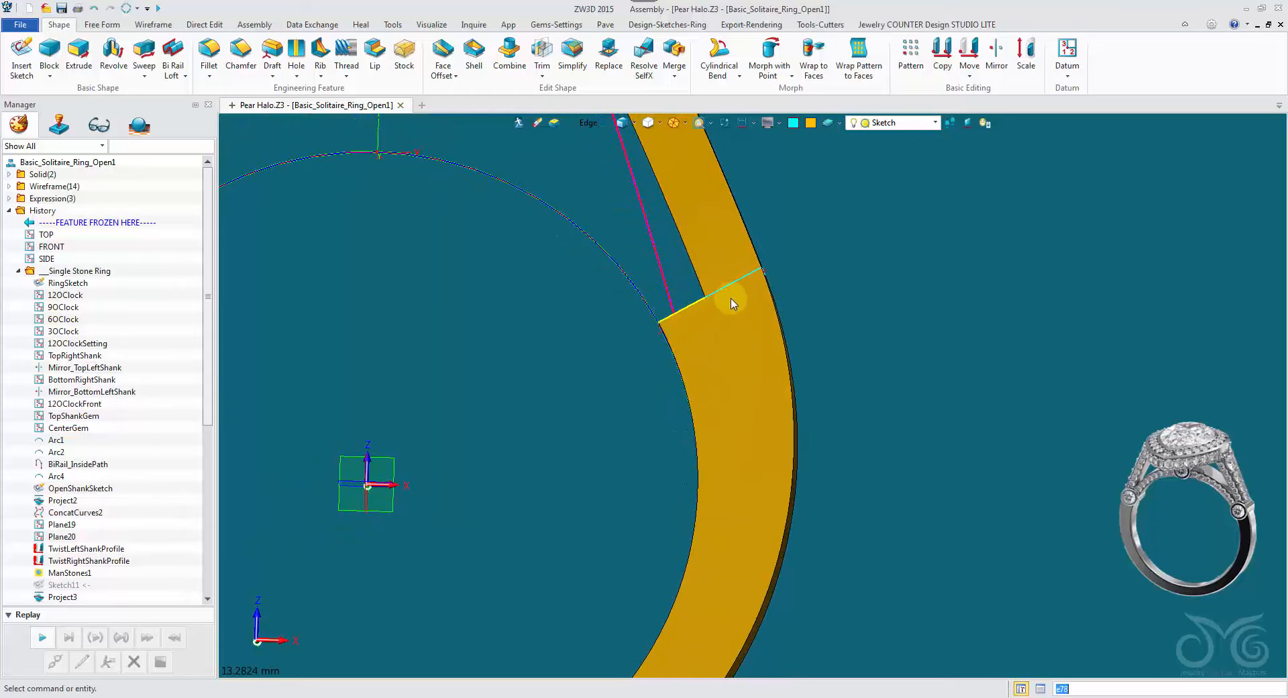
mouse_move(733, 303)
right_down()
mouse_move(755, 276)
mouse_move(702, 305)
right_up()
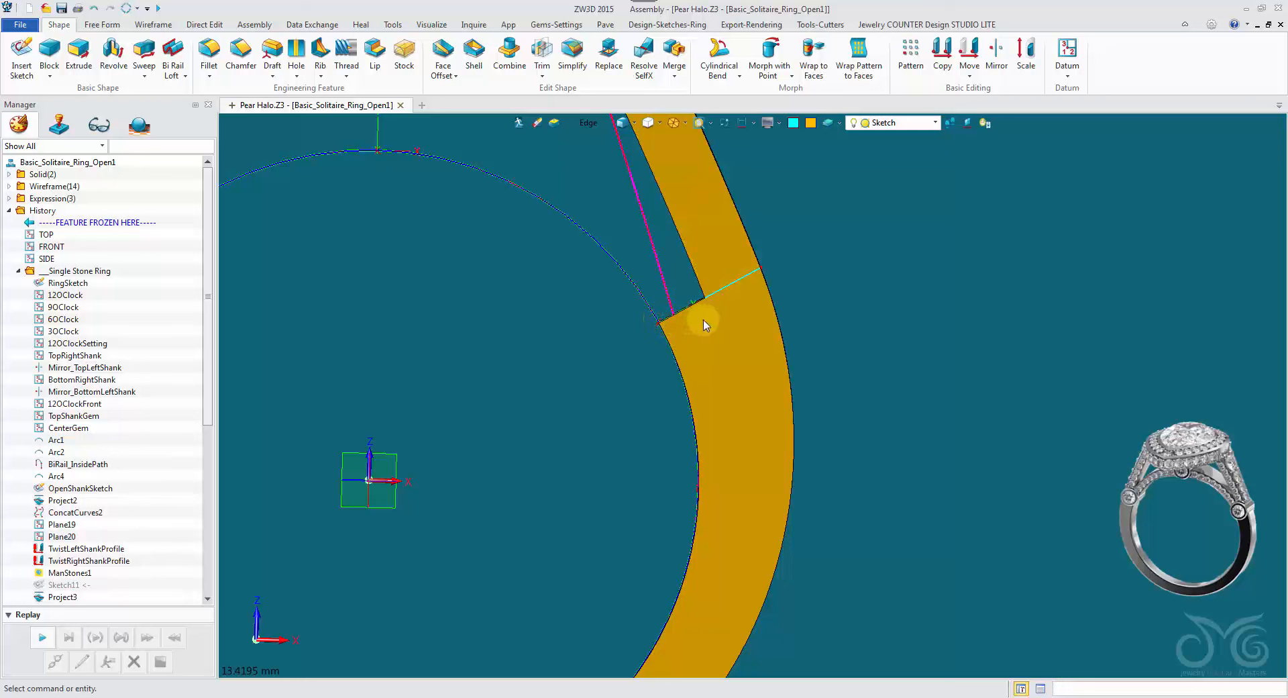
scroll(654, 323, down, 3)
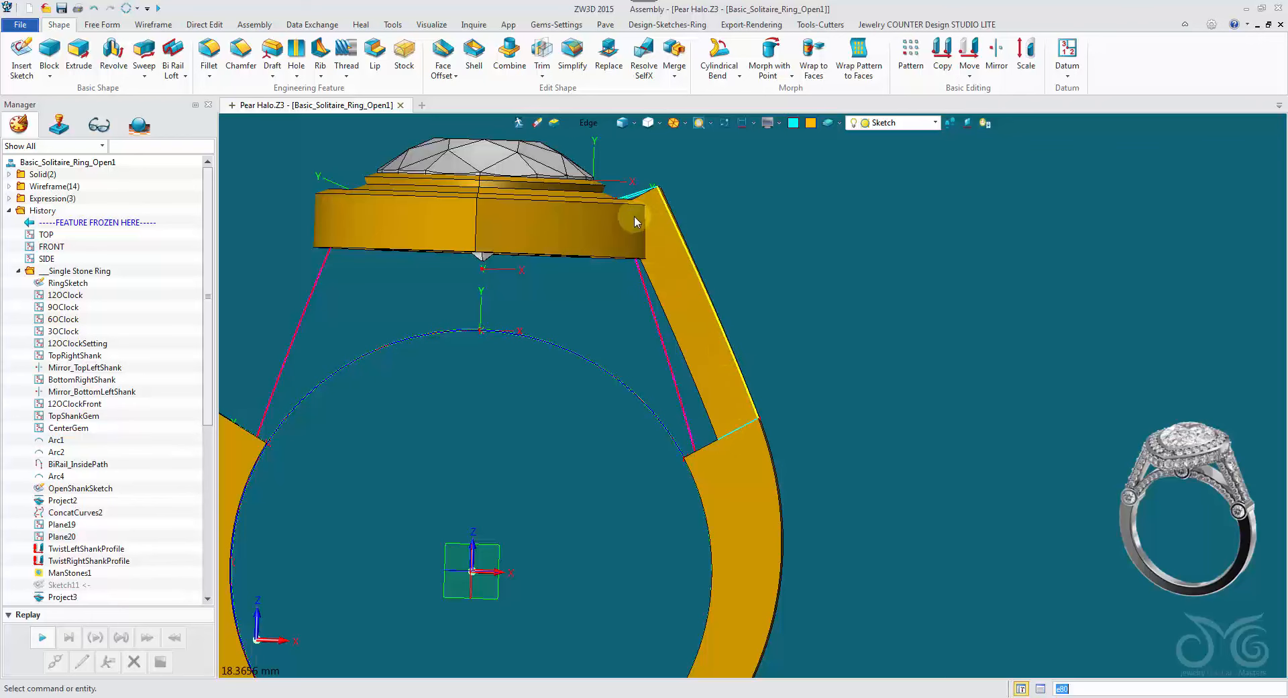
scroll(561, 469, down, 1)
scroll(167, 538, down, 8)
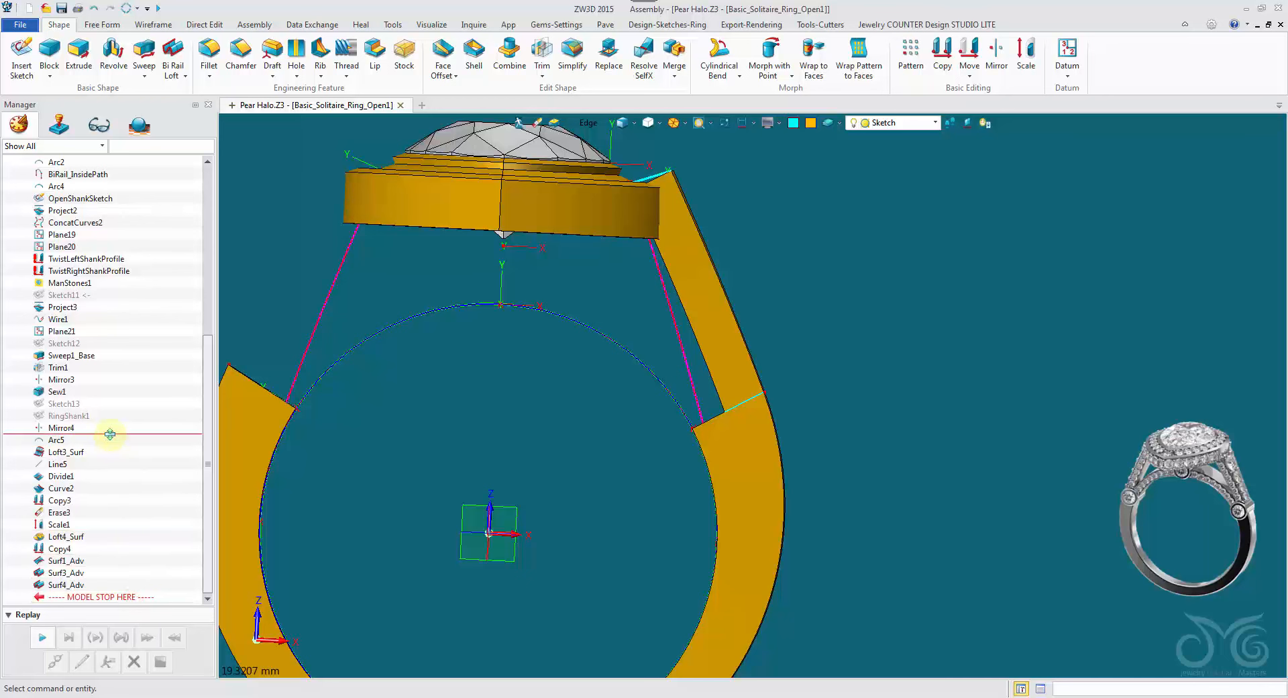
drag(111, 446, 111, 448)
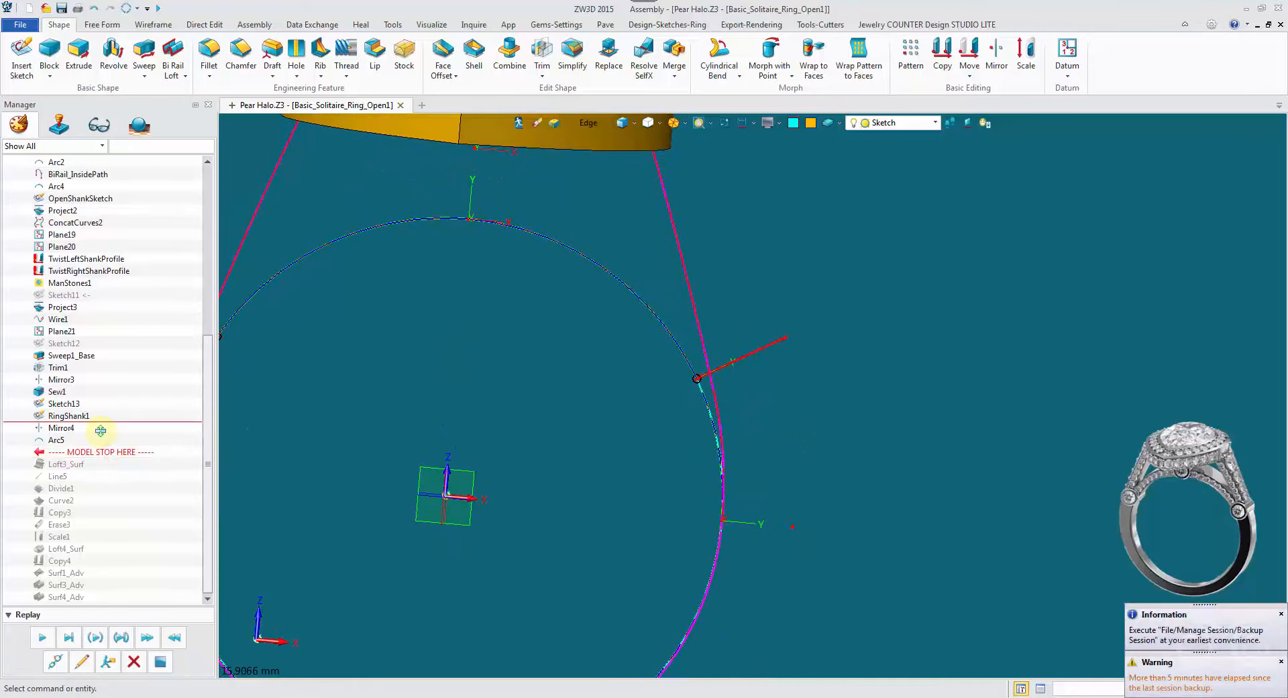
drag(100, 430, 100, 428)
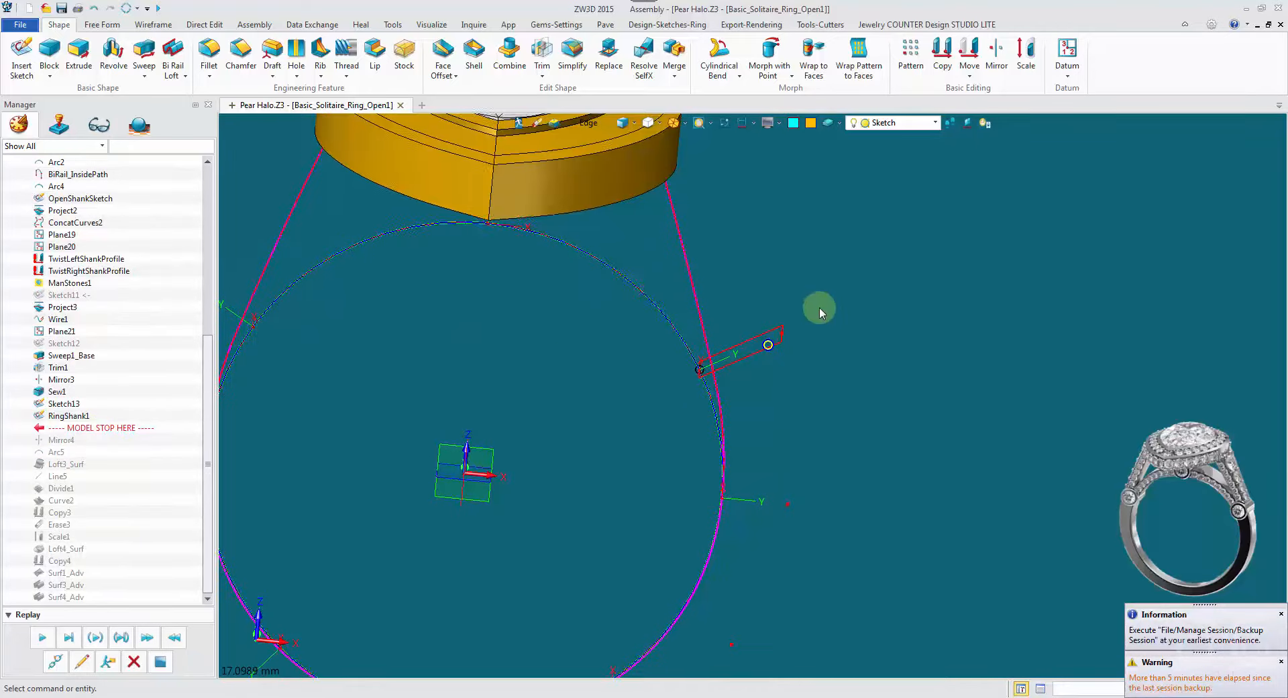
Step: Rotate the rectangular shank-end profile sketch 22 degrees about the 0,1,0 direction with the Move command
click(964, 59)
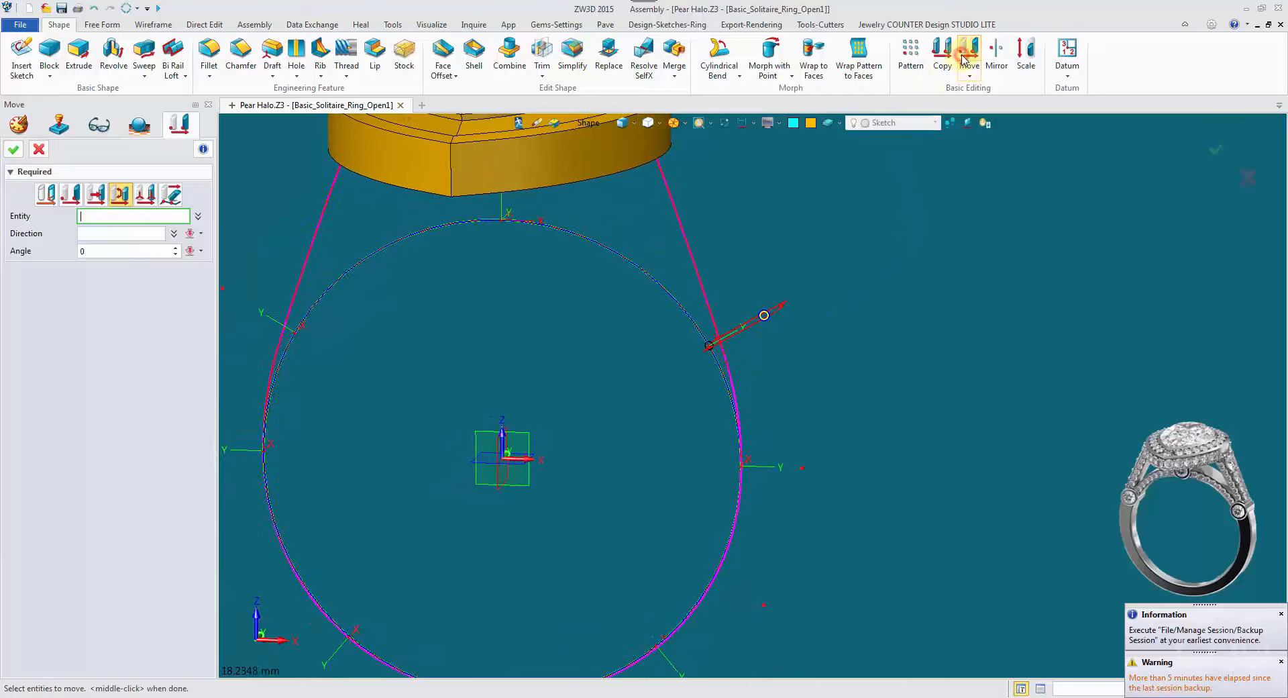
click(577, 123)
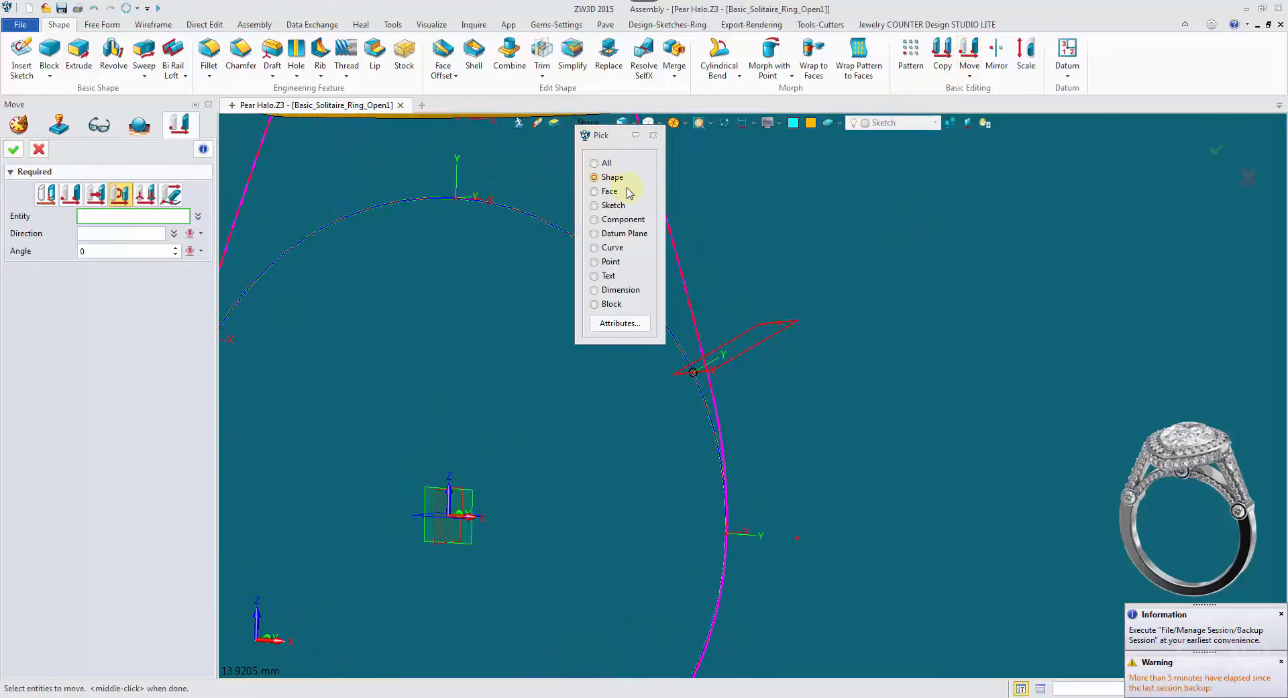
click(617, 205)
click(762, 330)
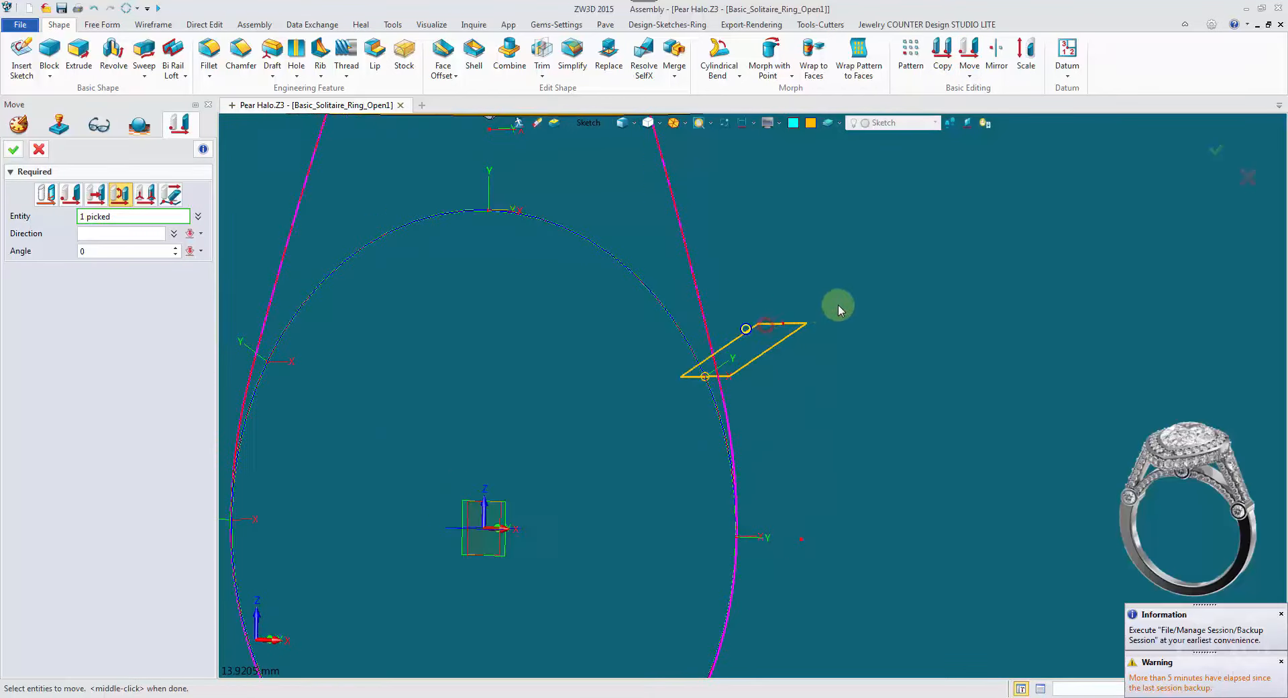
click(96, 233)
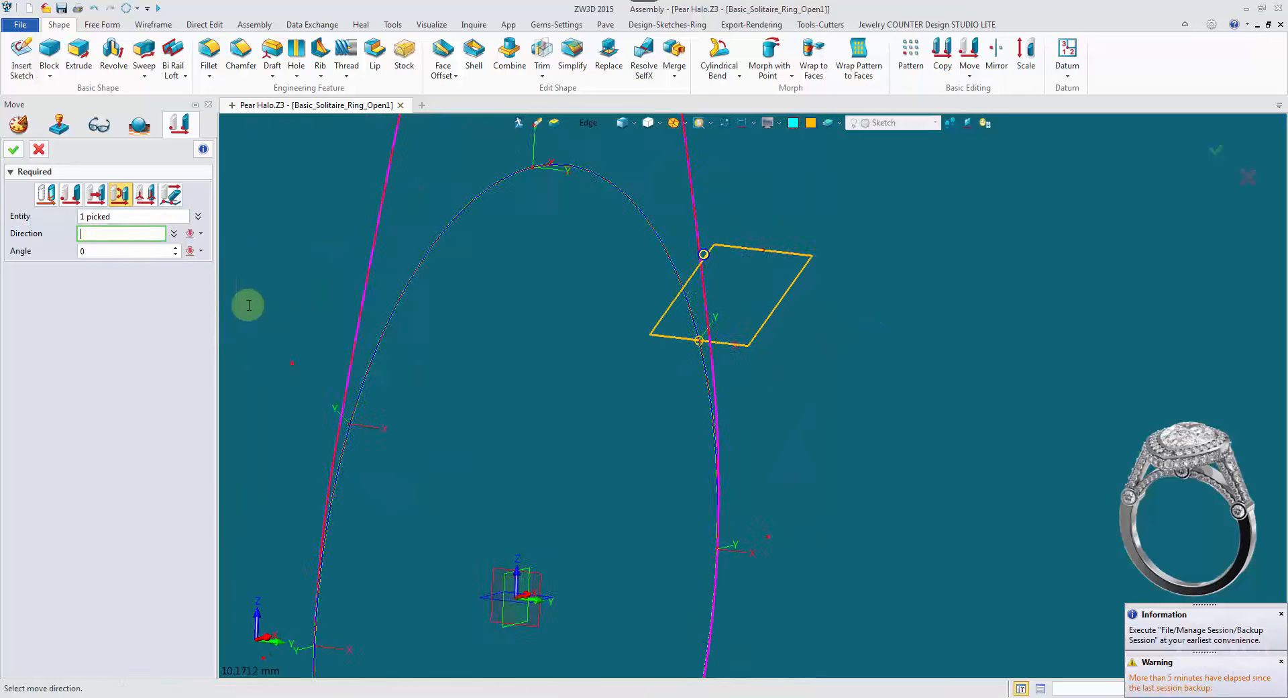
scroll(615, 368, up, 5)
click(632, 267)
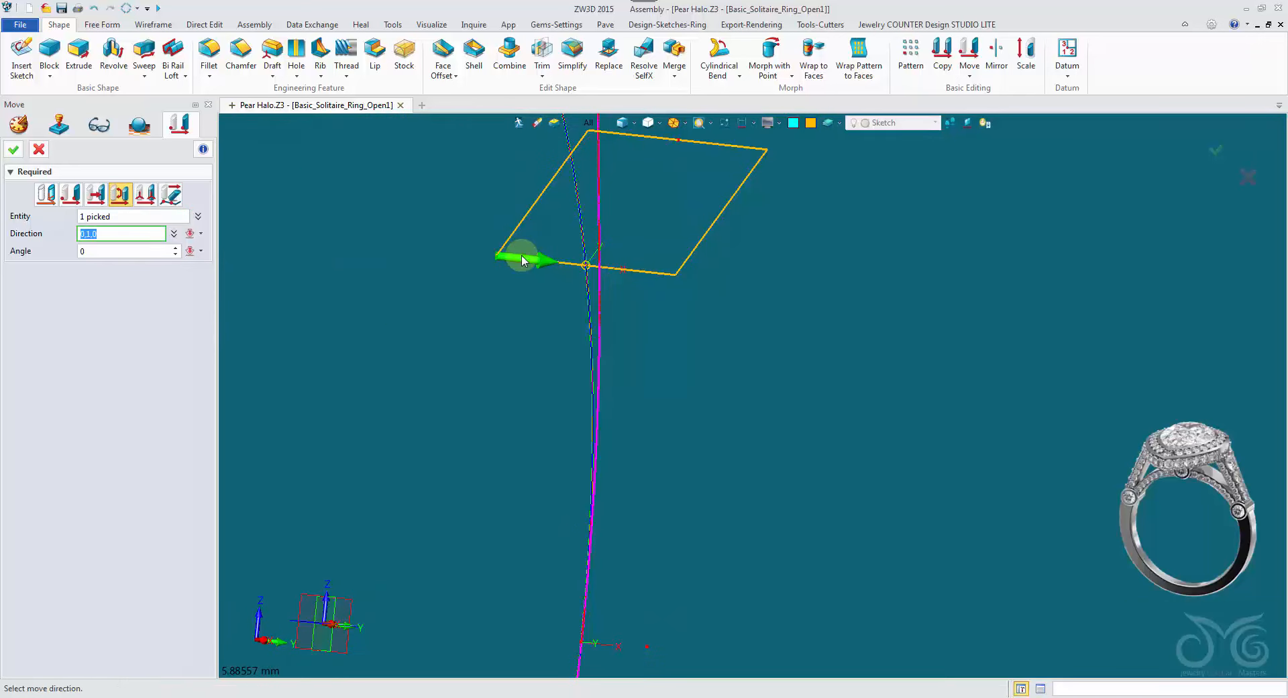
scroll(517, 257, down, 5)
double_click(116, 251)
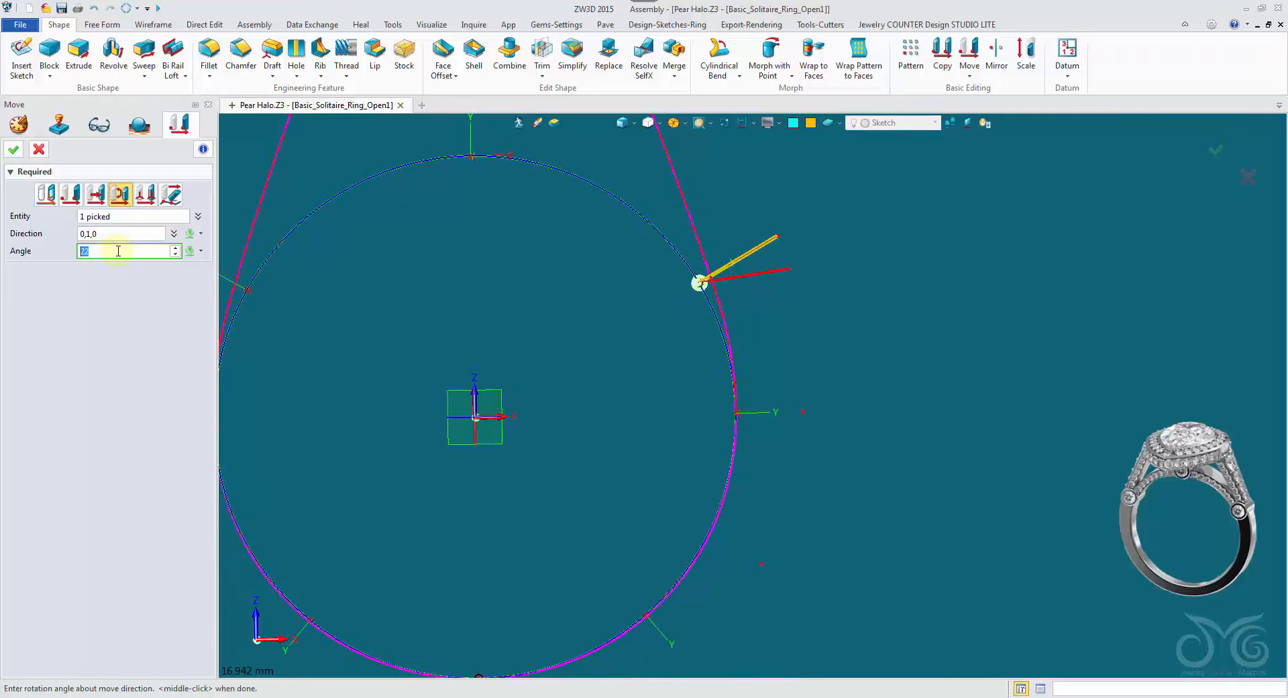
click(13, 151)
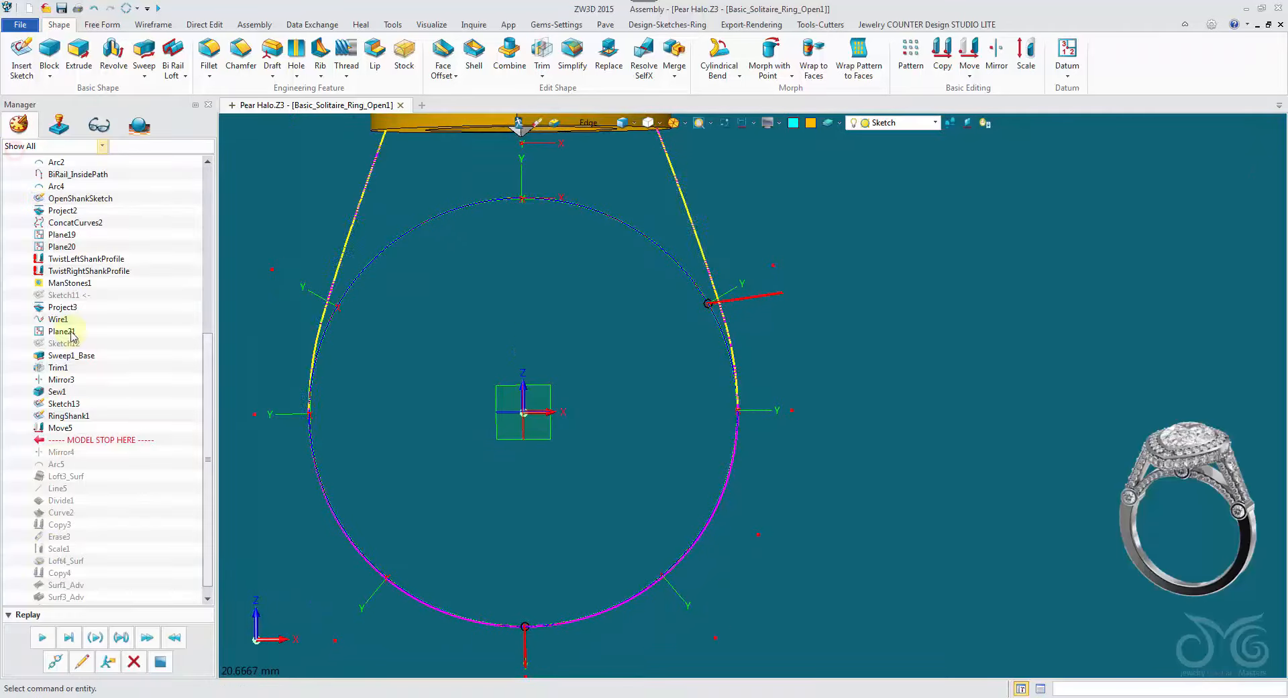
Step: Replay the remaining history features through Surf4_Adv to rebuild the shank and shoulder
click(40, 635)
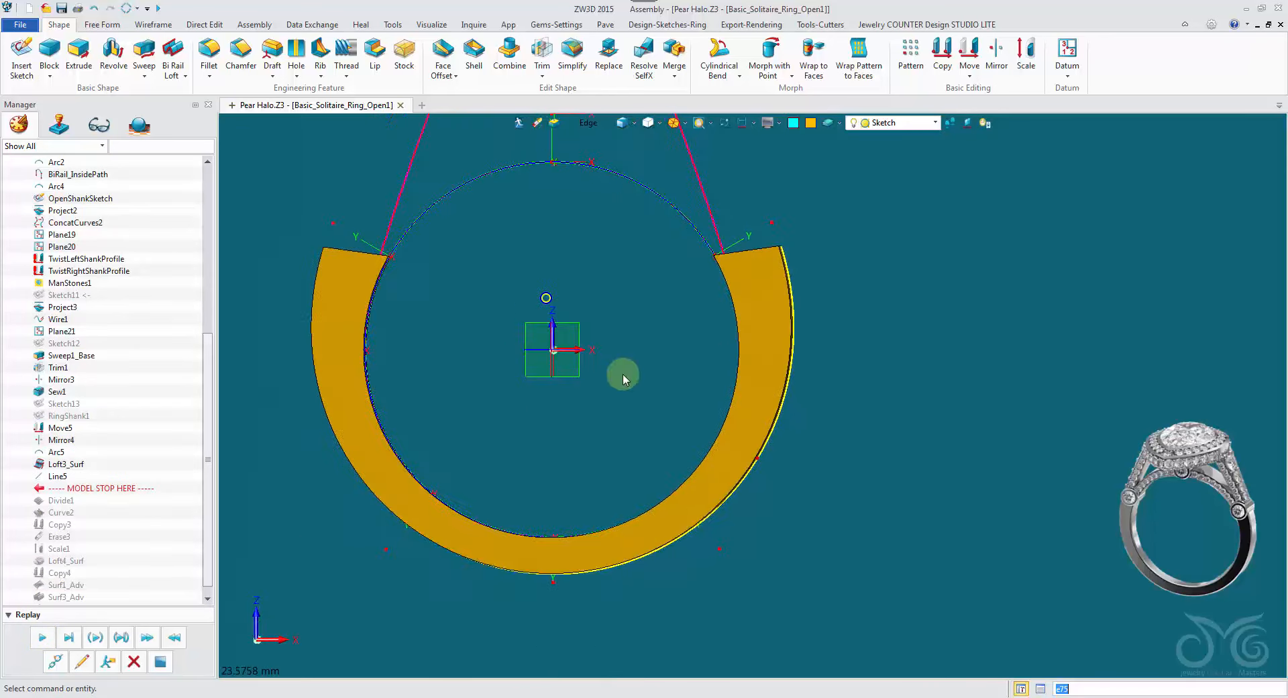
click(41, 636)
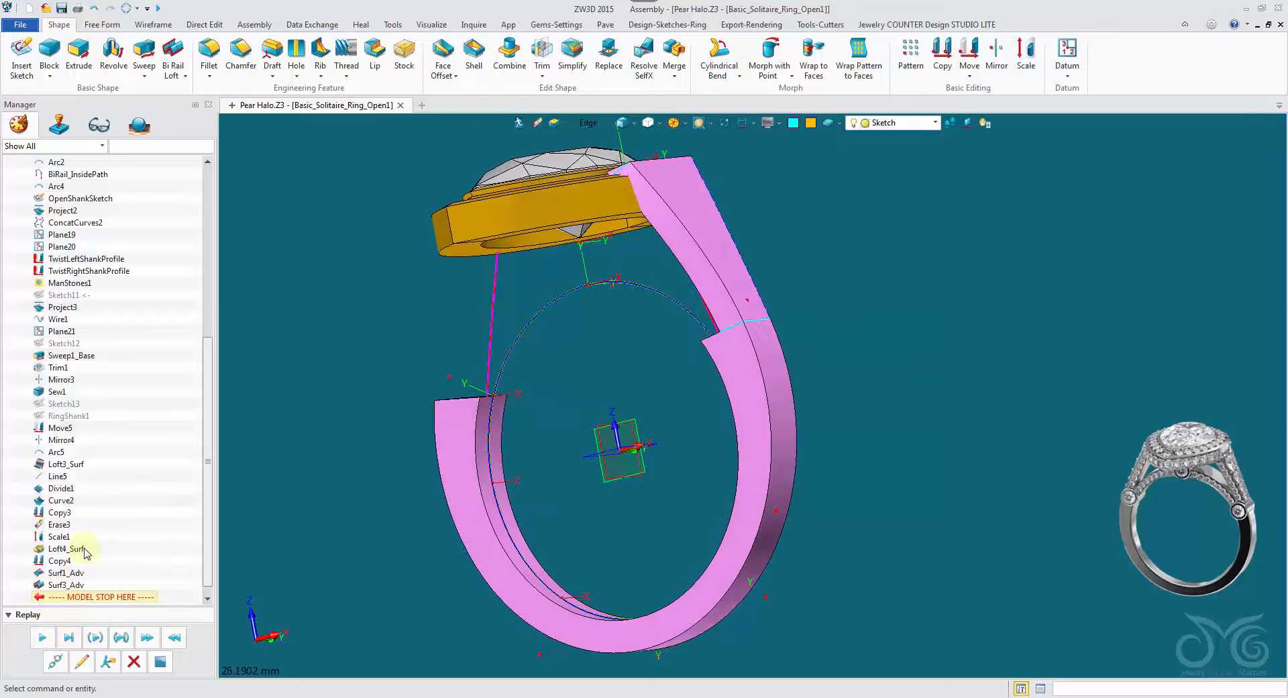
scroll(87, 547, down, 1)
click(65, 641)
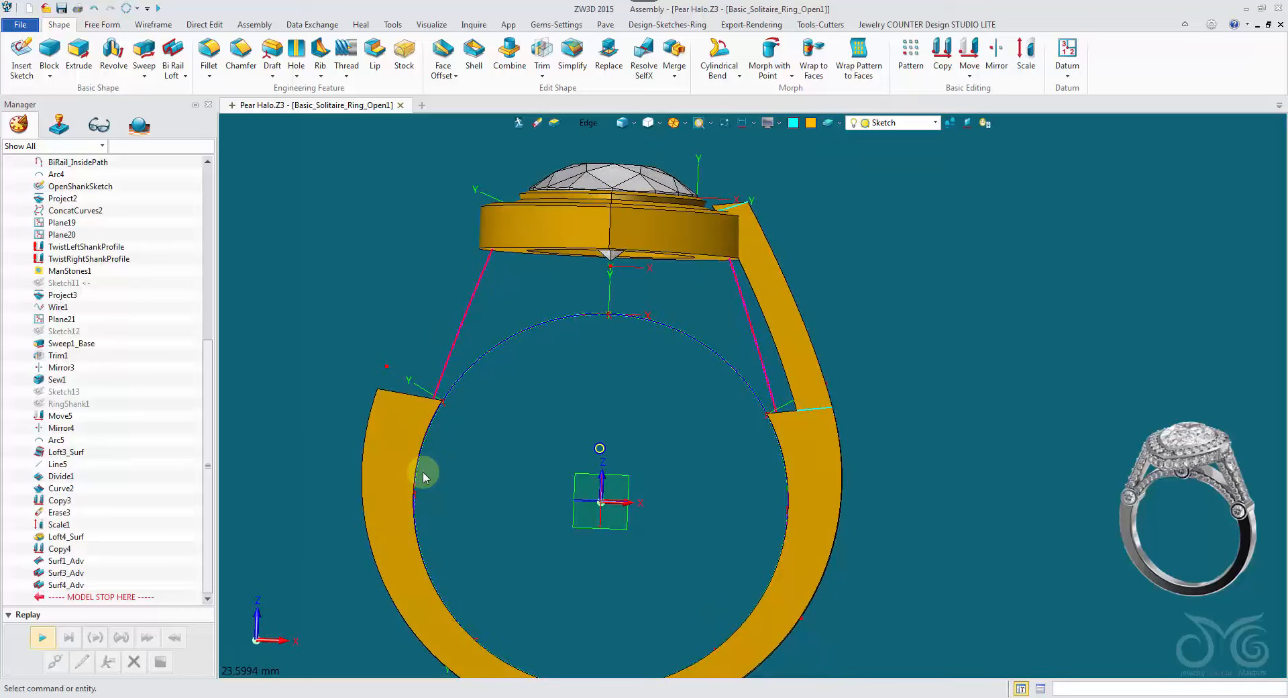
Step: Show the open shank sketch's dimensions in the model and limit picking to dimensions
click(741, 123)
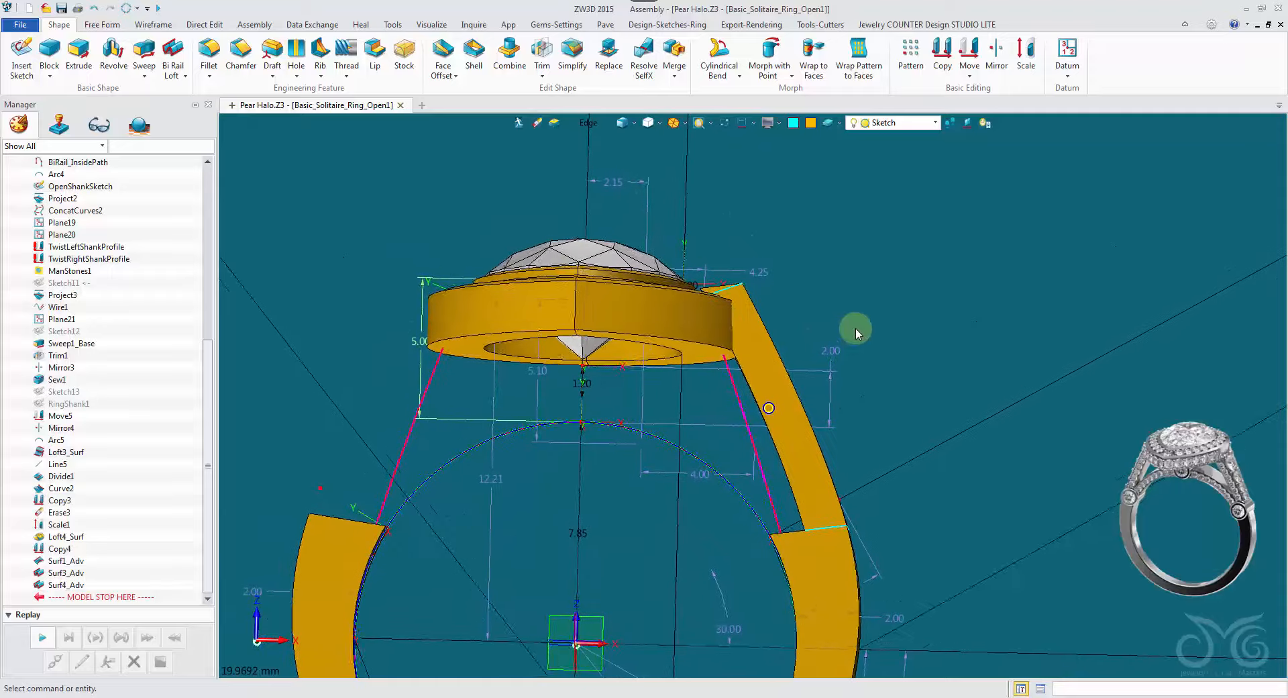
right_drag(845, 340, 567, 143)
scroll(728, 305, up, 2)
scroll(771, 377, down, 1)
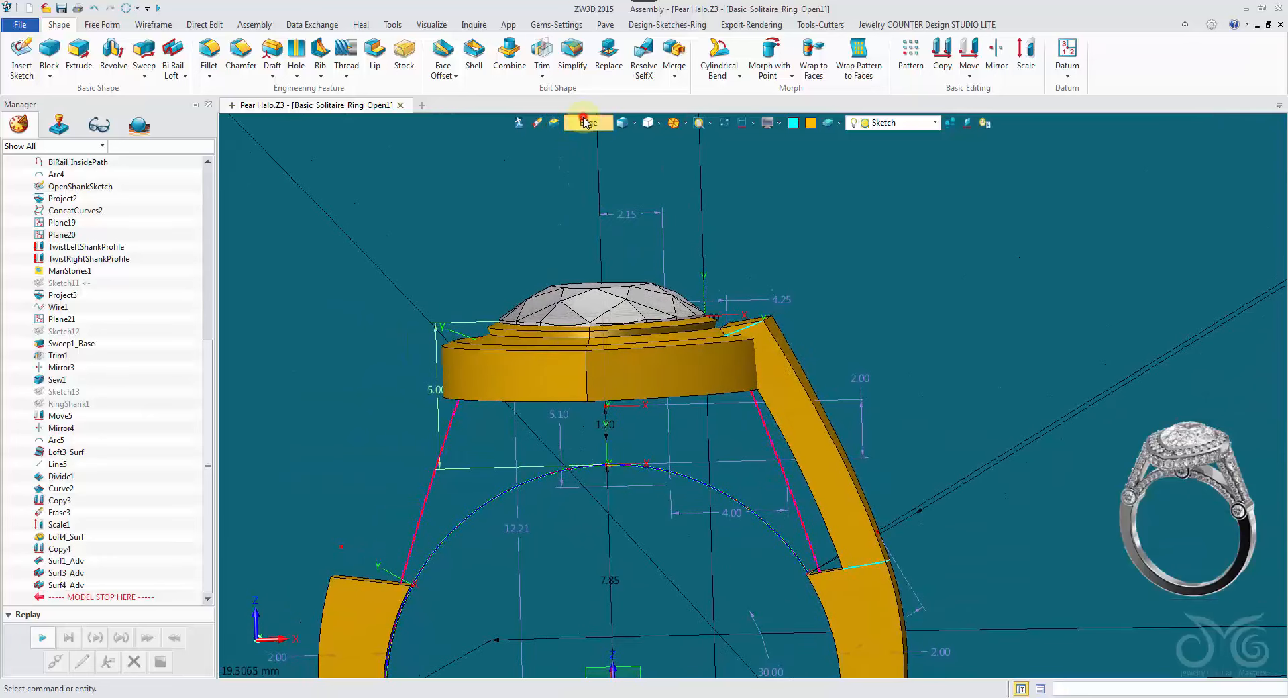
click(584, 121)
click(626, 186)
Step: Set the open shank sketch's horizontal dimension beside the halo to 4.00 mm
right_drag(626, 187, 724, 211)
scroll(633, 192, up, 4)
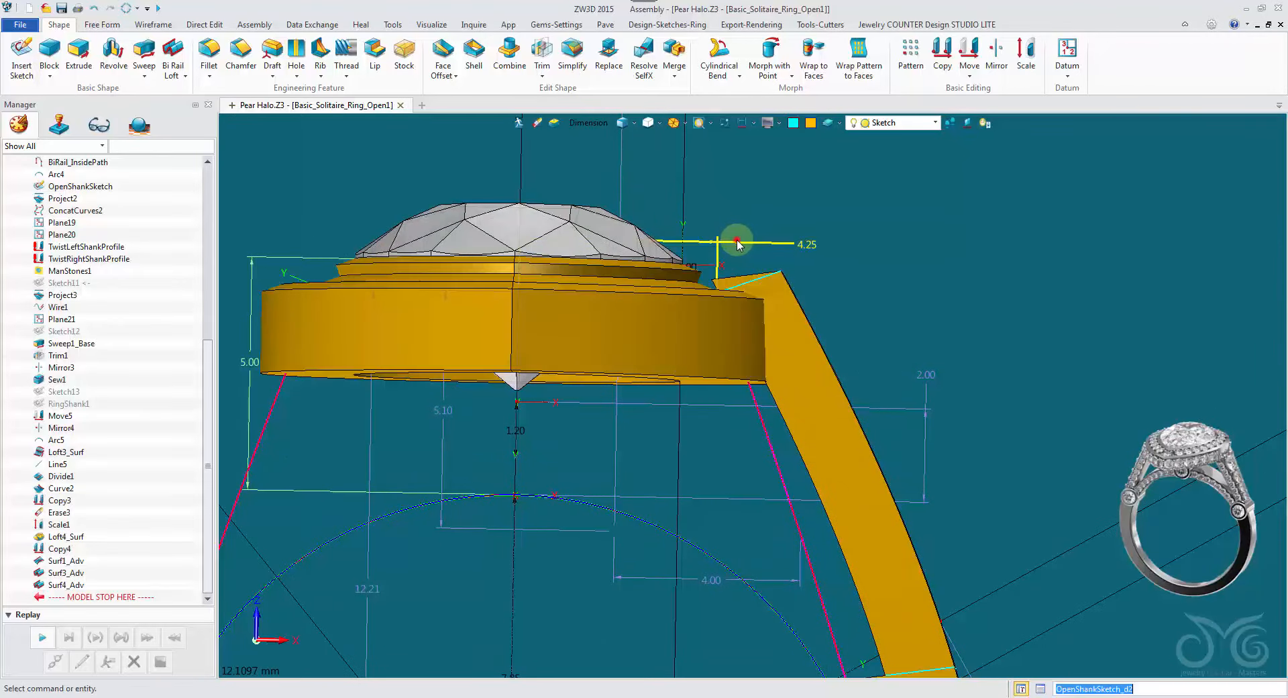
double_click(737, 240)
text(4.2)
key(BackSpace)
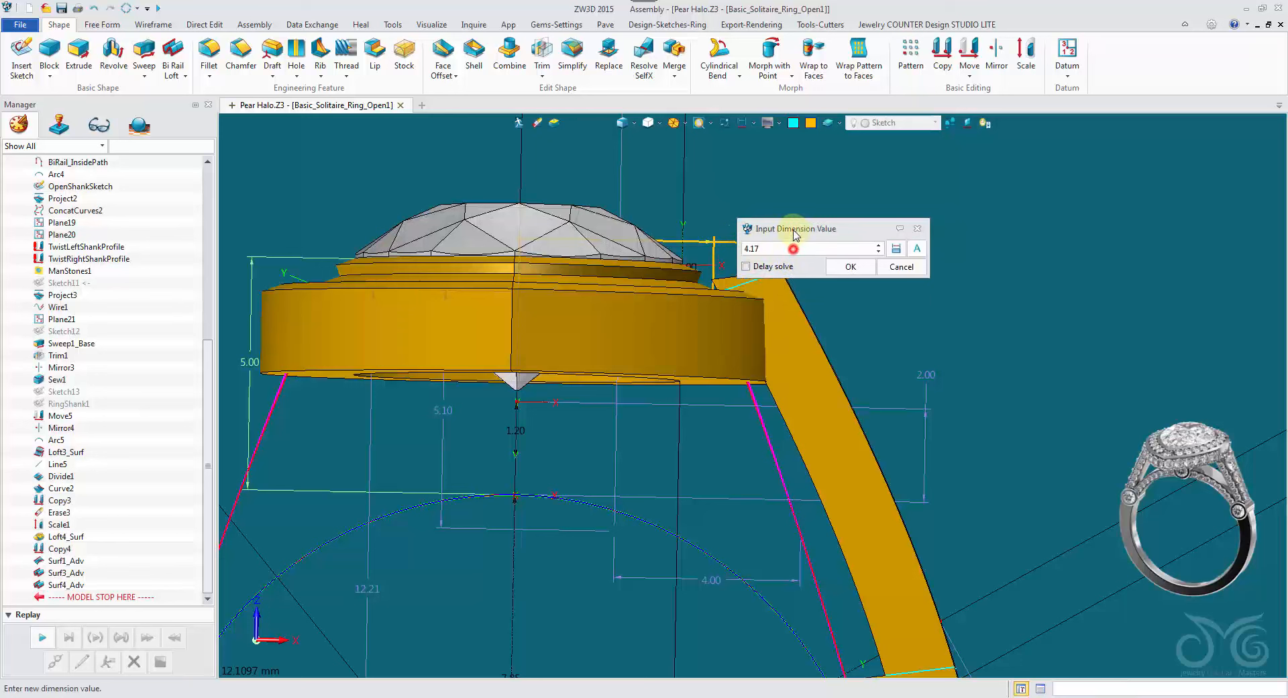
text(17)
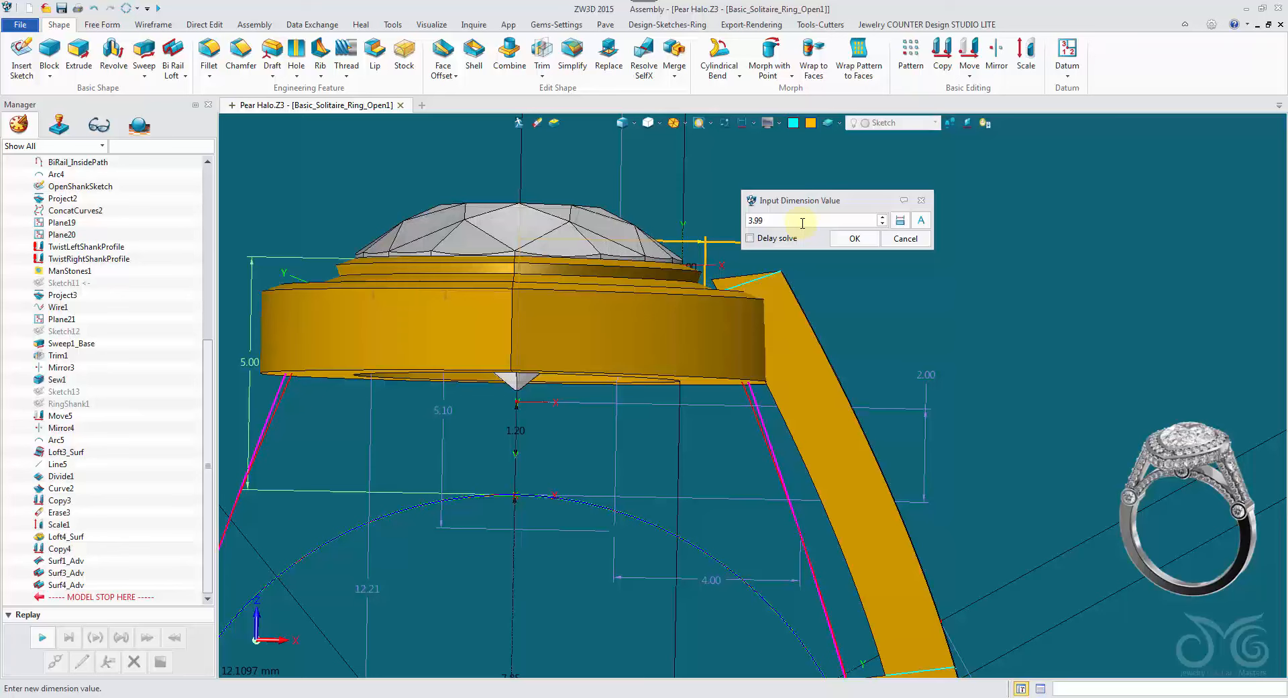
click(832, 238)
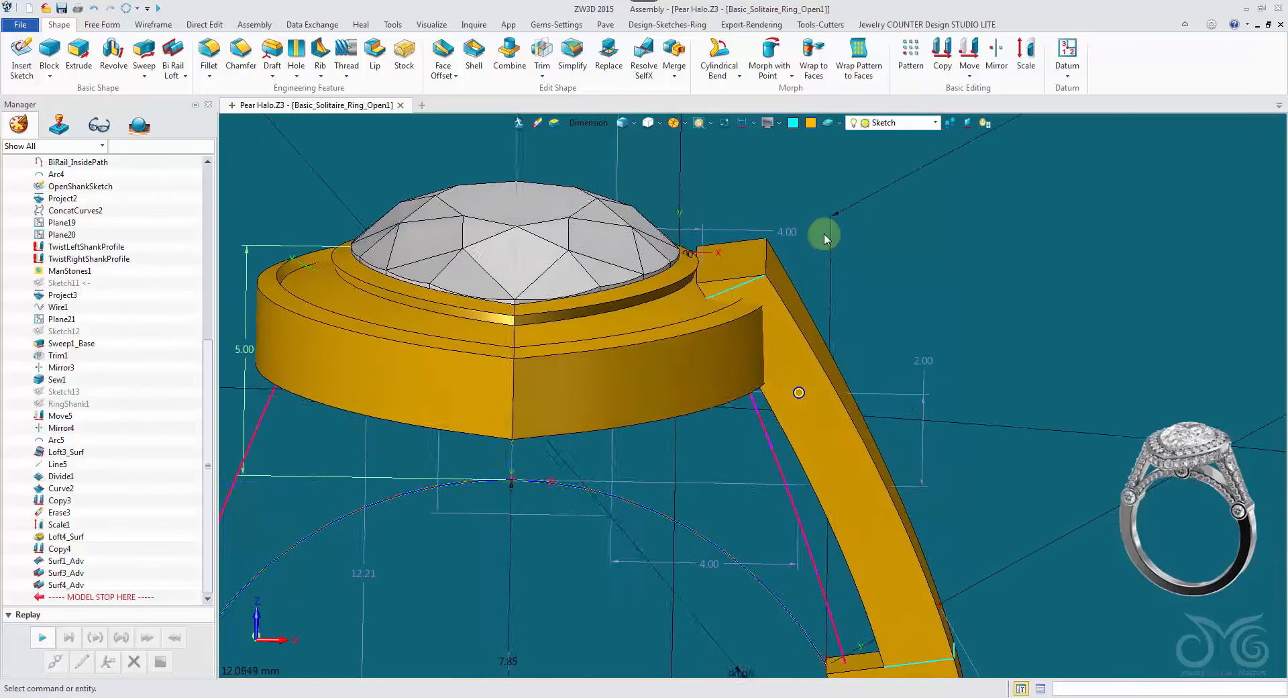
Step: Lower the open shank sketch's long vertical dimension under the halo to 11.75 mm and then to 11.51 mm
middle_drag(810, 243, 585, 516)
click(586, 517)
middle_click(584, 515)
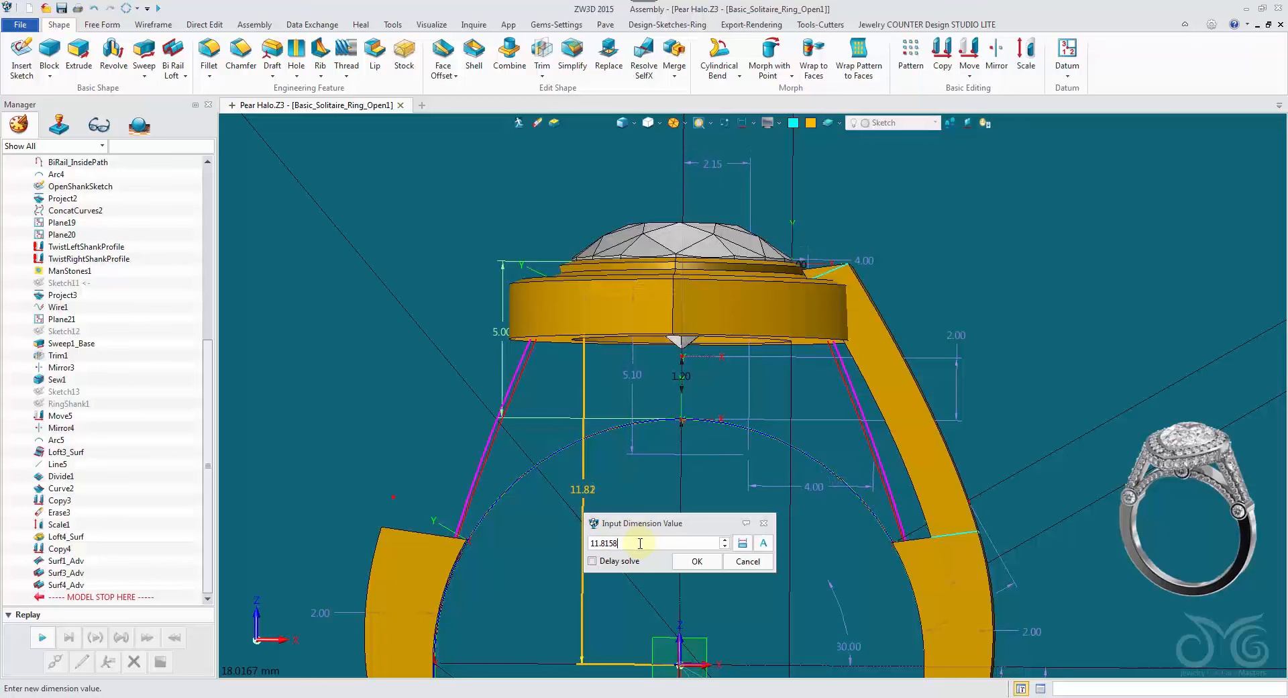
click(698, 561)
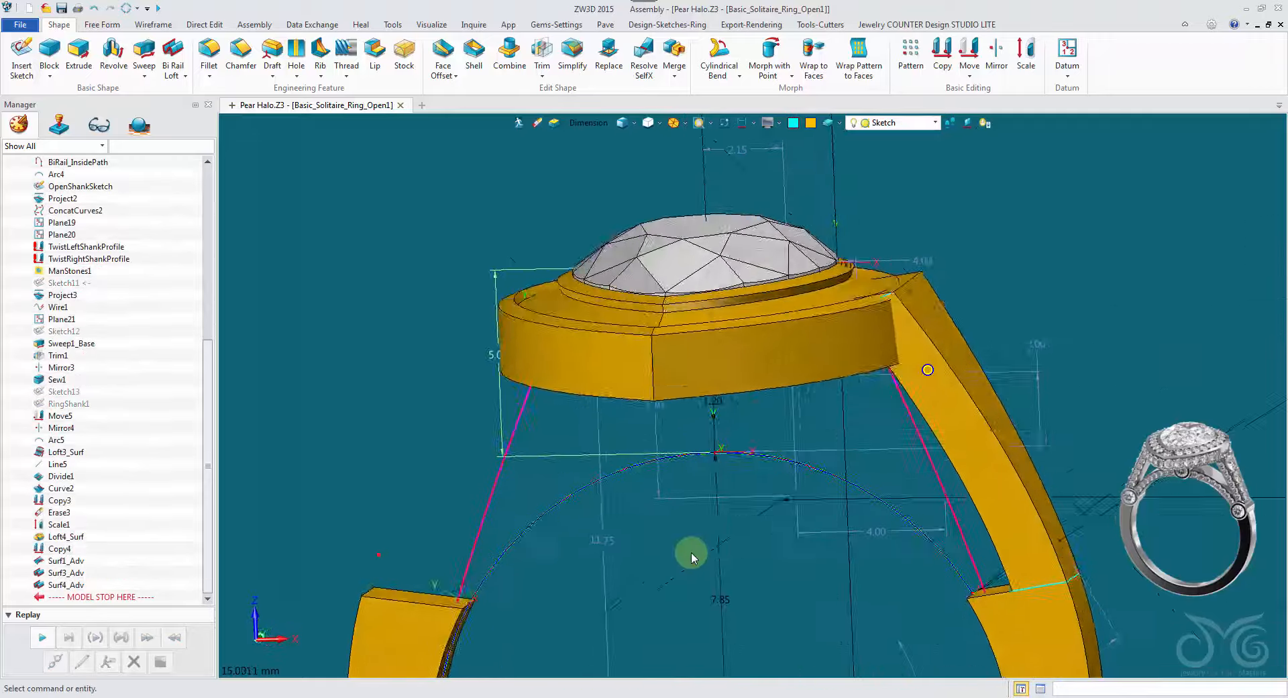
double_click(589, 522)
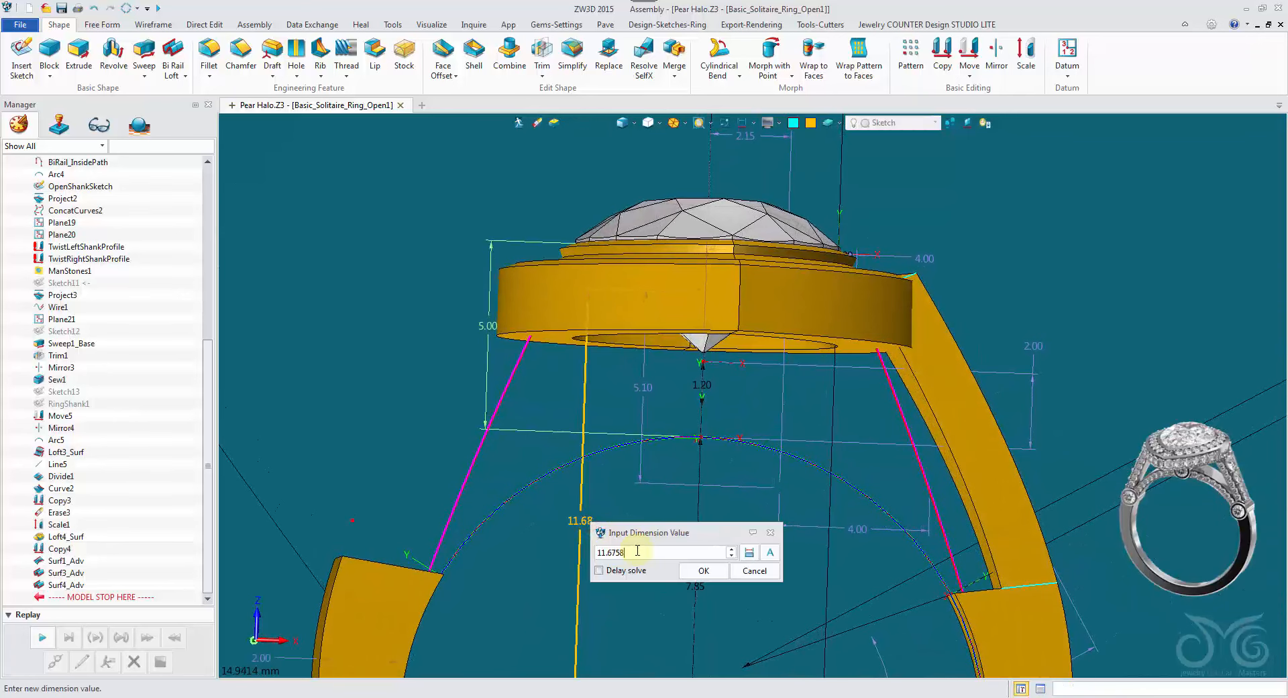
click(704, 569)
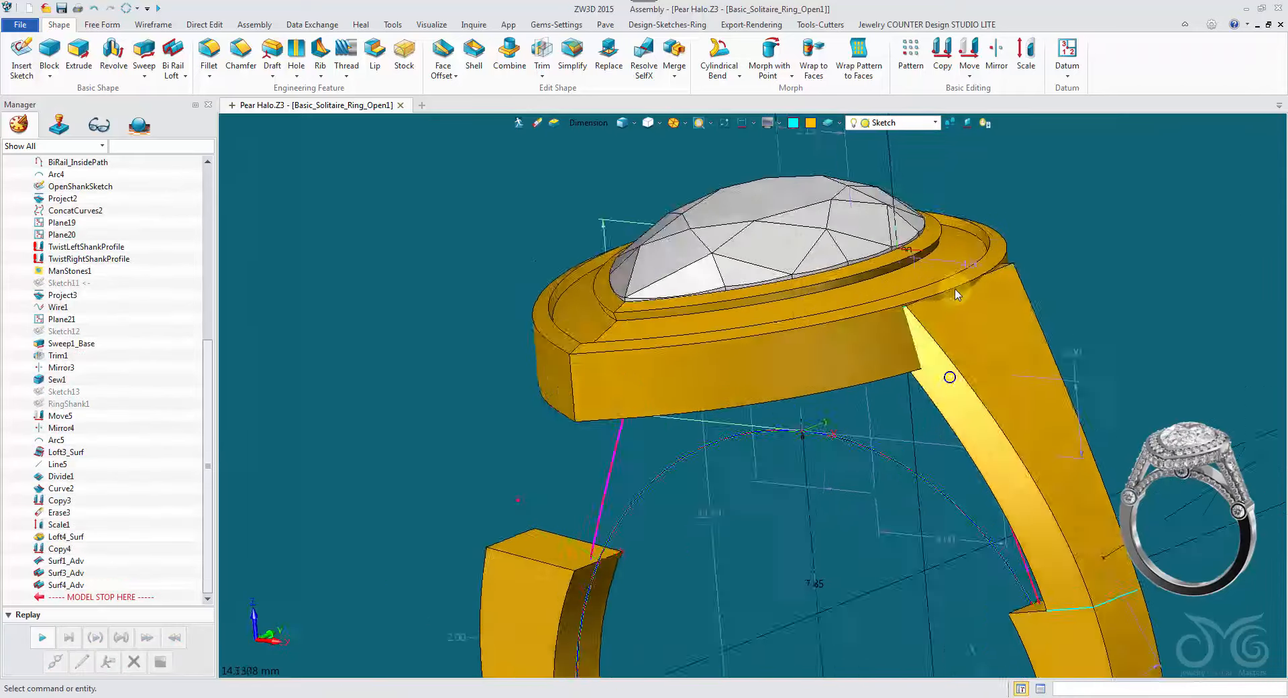
Step: Reduce the shank sketch's horizontal dimension beside the halo to 3.63 mm and lower its long vertical dimension further
text(3.97)
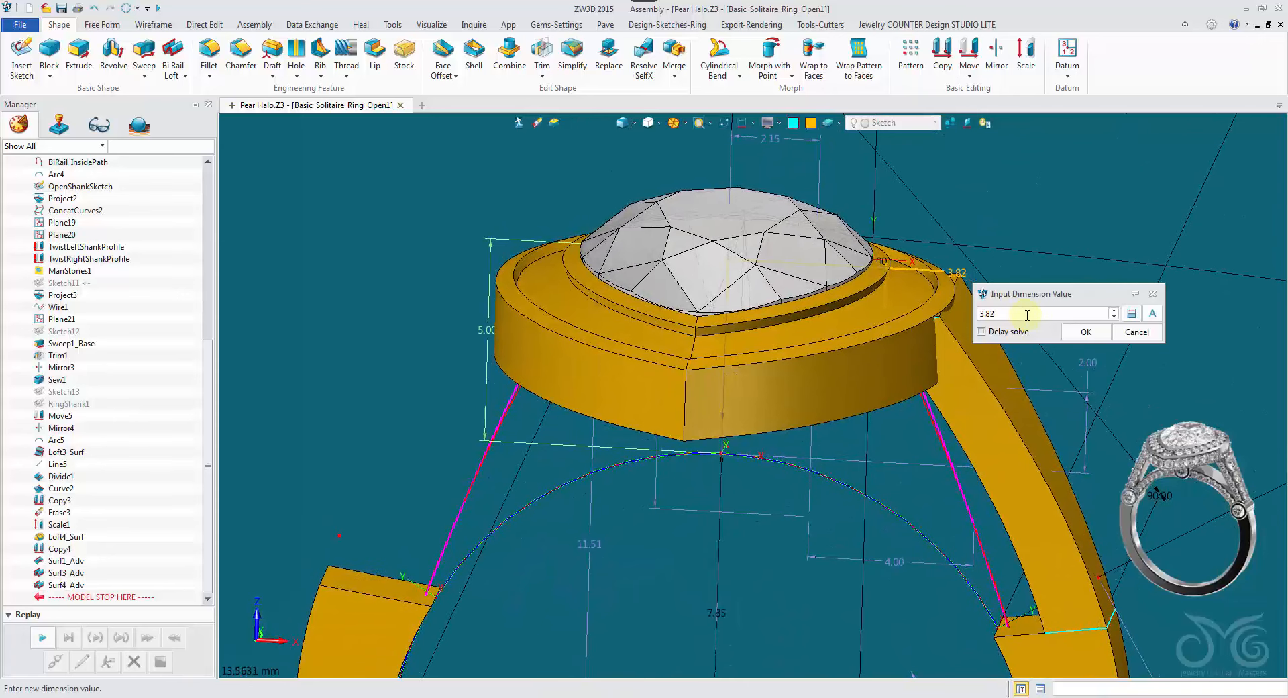
click(1082, 331)
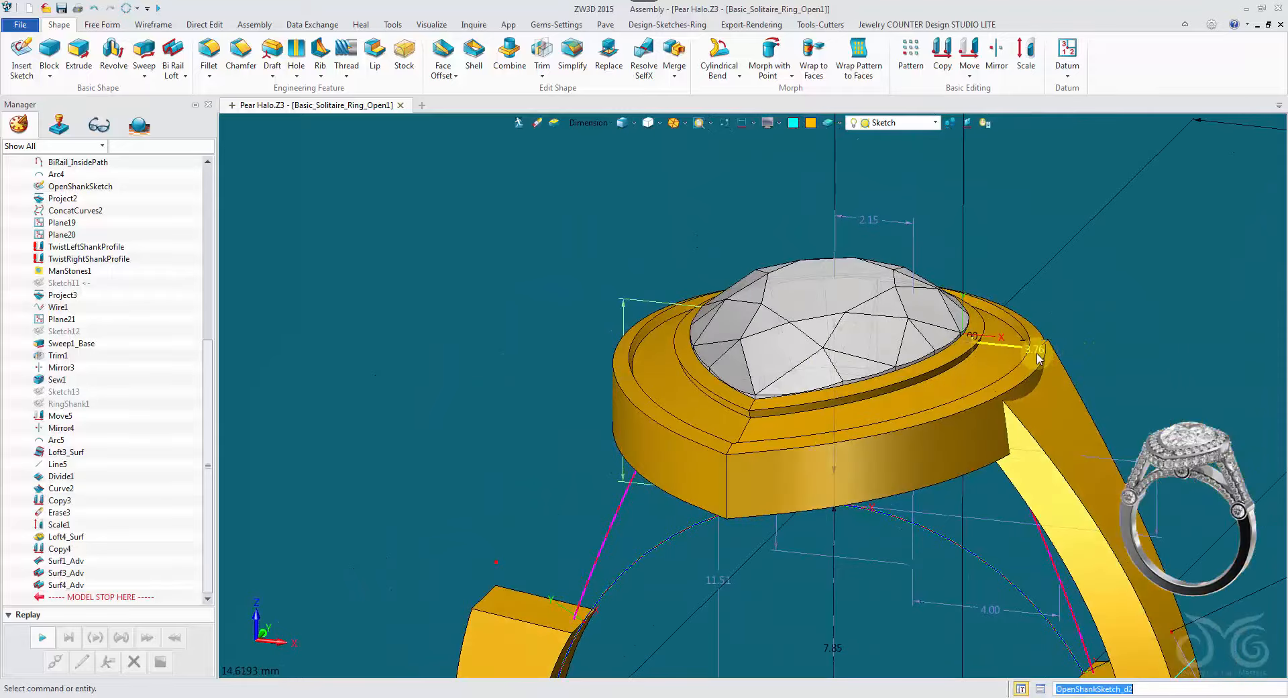
double_click(1036, 353)
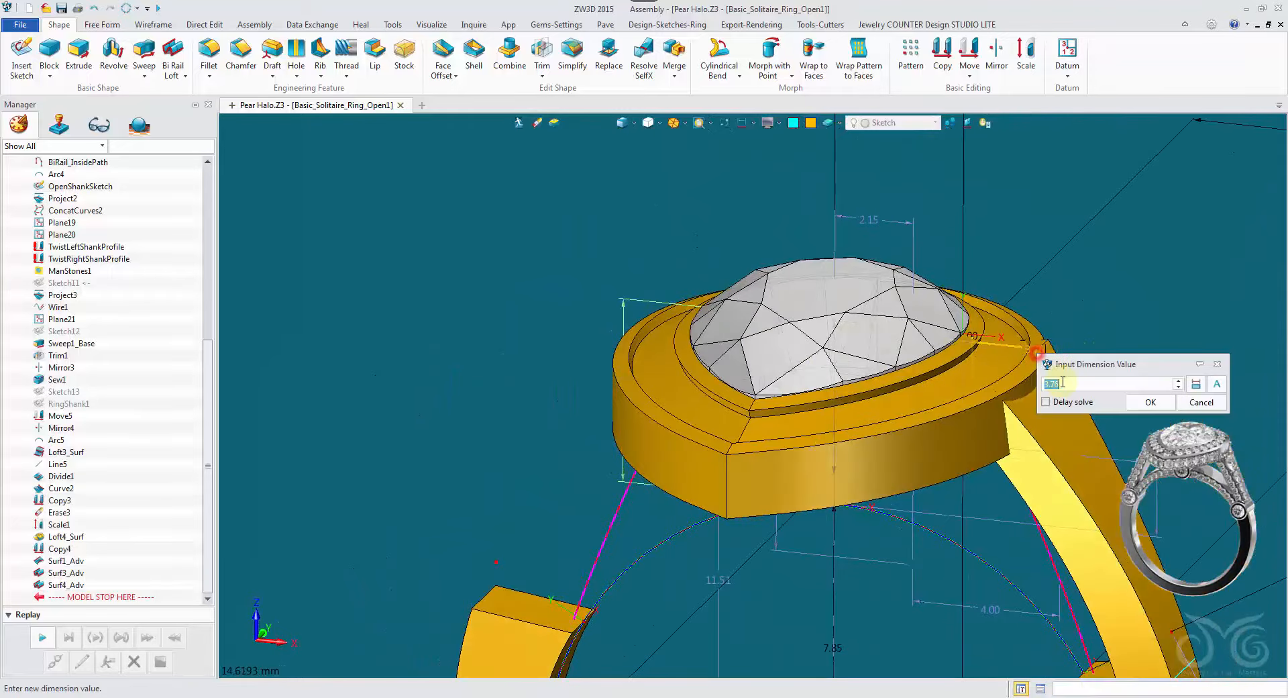
click(1148, 402)
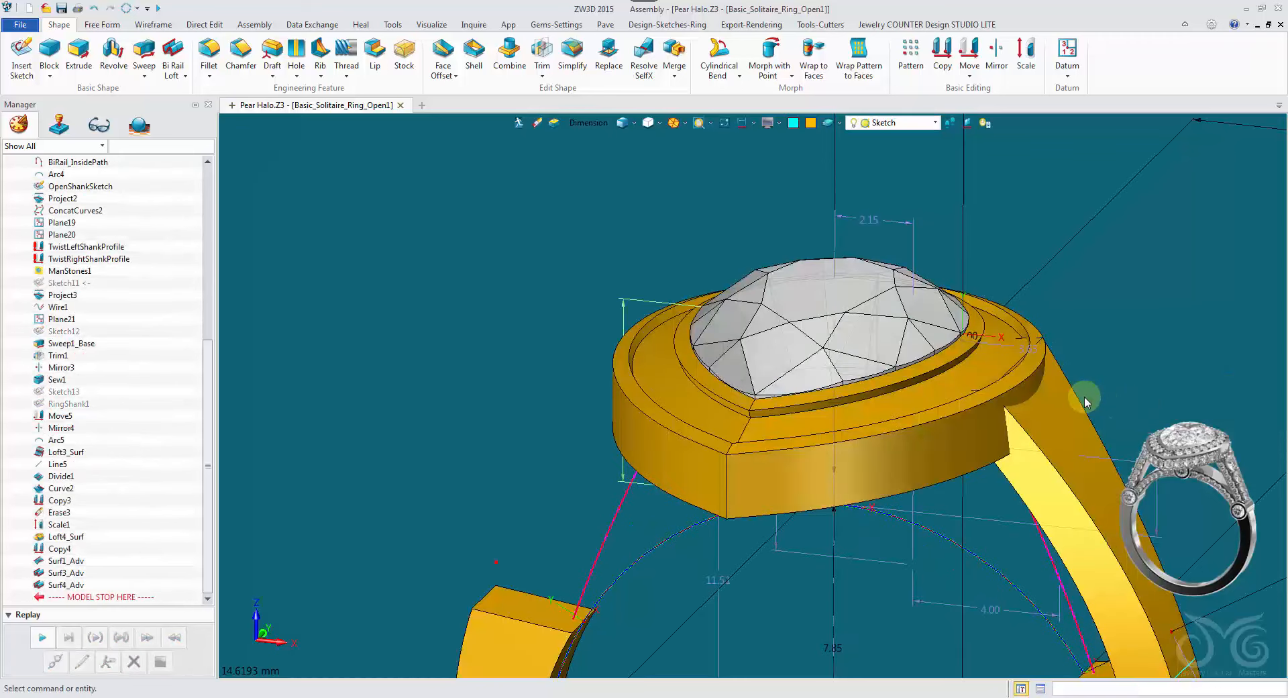
double_click(721, 558)
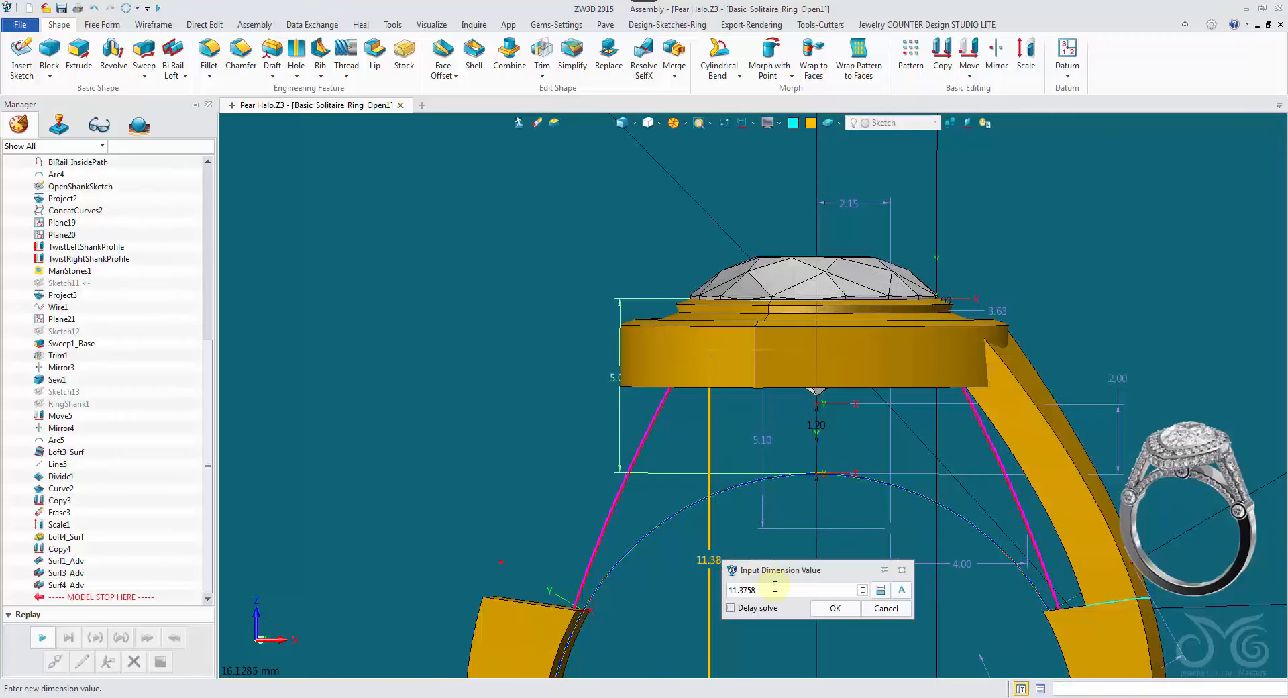
click(830, 607)
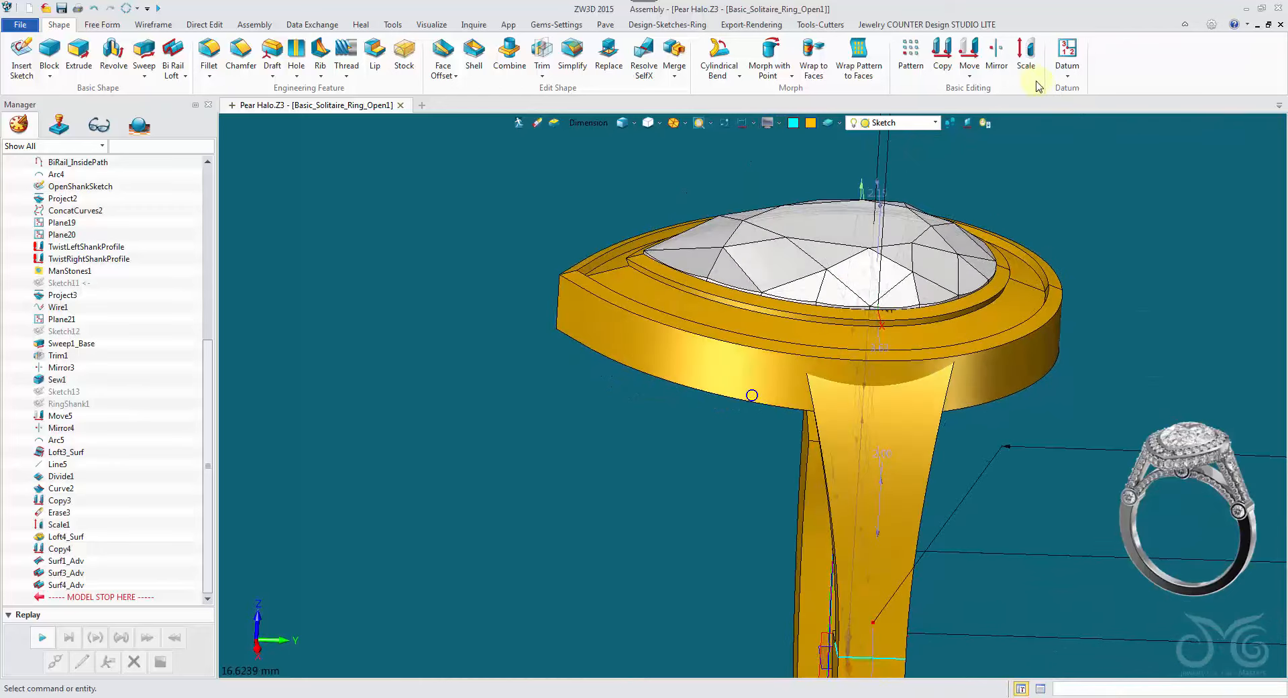
Step: Start the Move command and select the pear diamond component together with the halo bezel shape beneath it
click(969, 54)
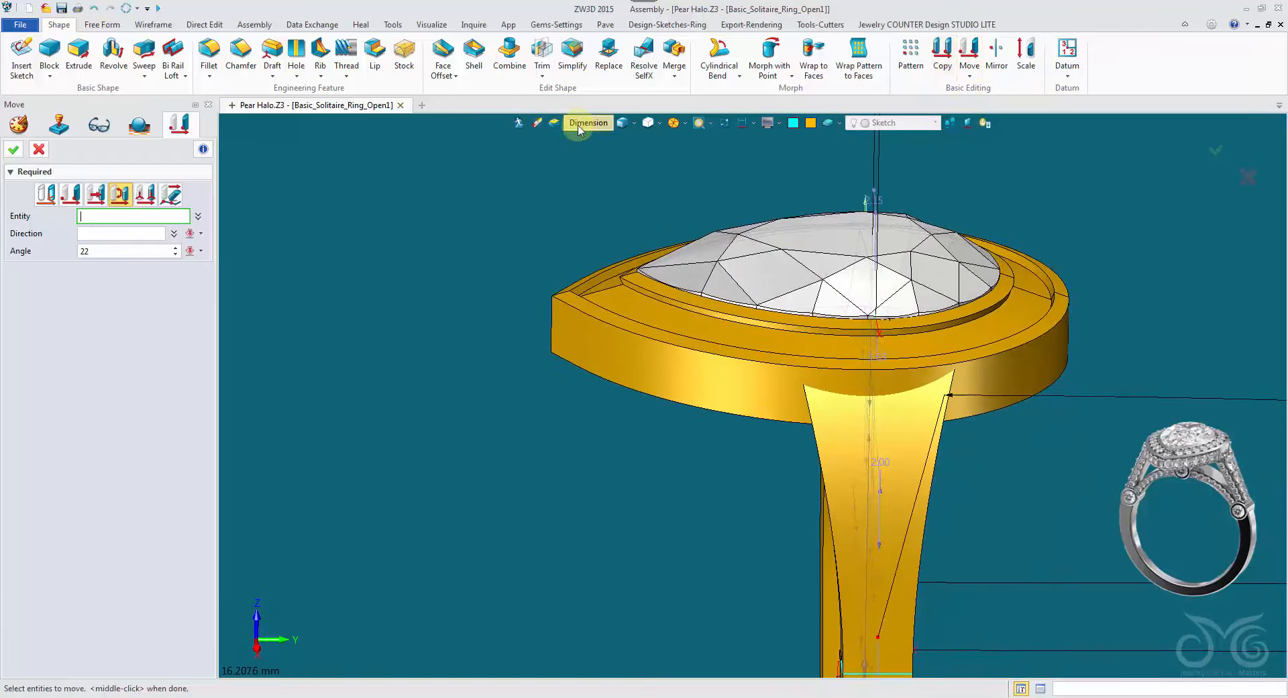
click(577, 126)
click(643, 222)
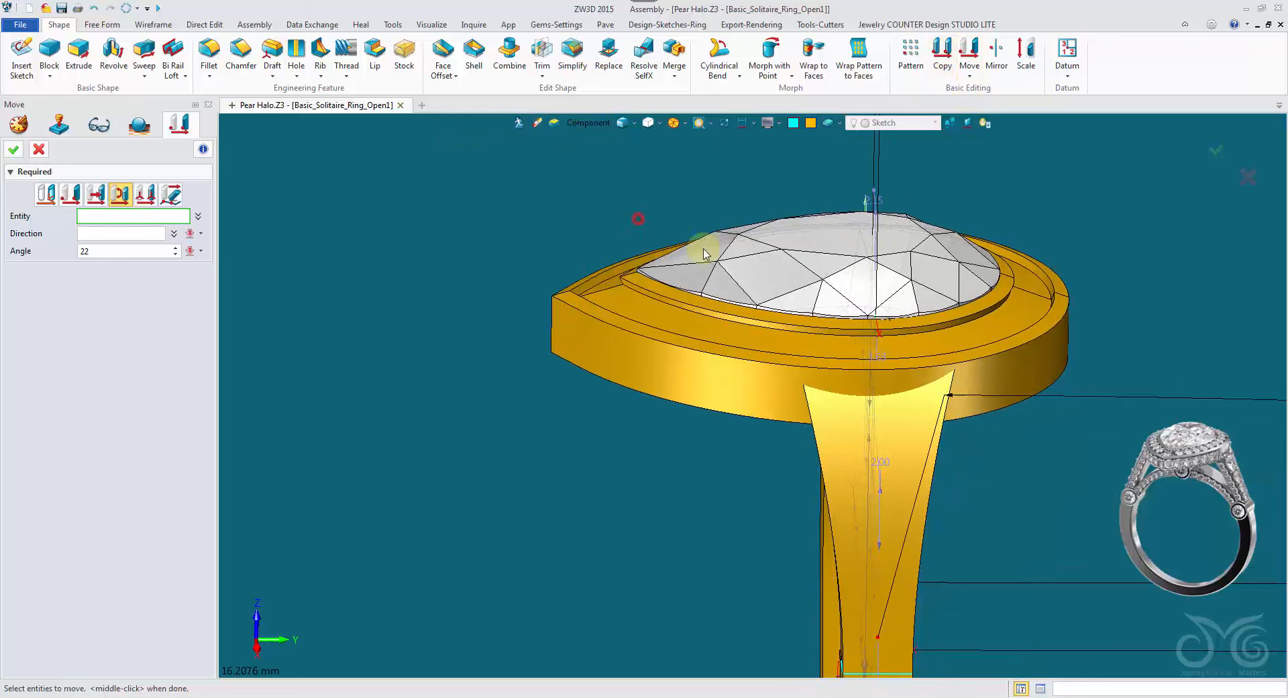
click(728, 253)
click(590, 125)
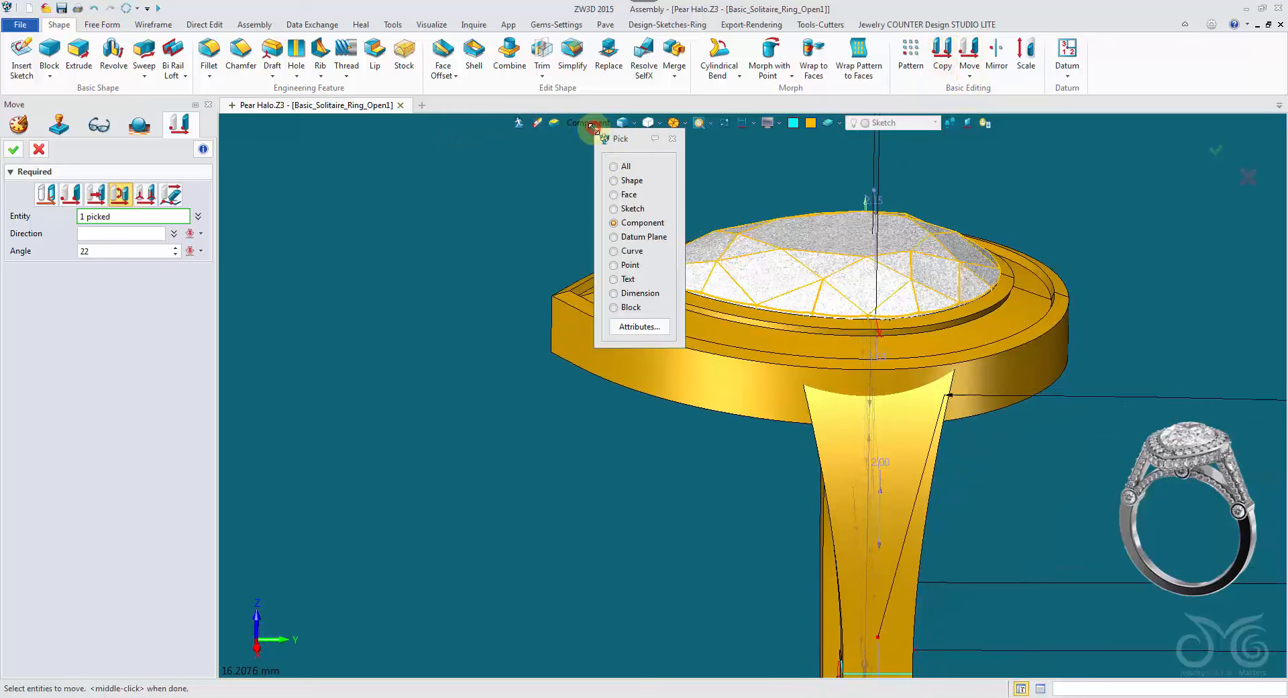
click(631, 180)
click(692, 341)
Step: Set the diamond and halo to move along a direction, using the Y direction 0,1,0
click(48, 199)
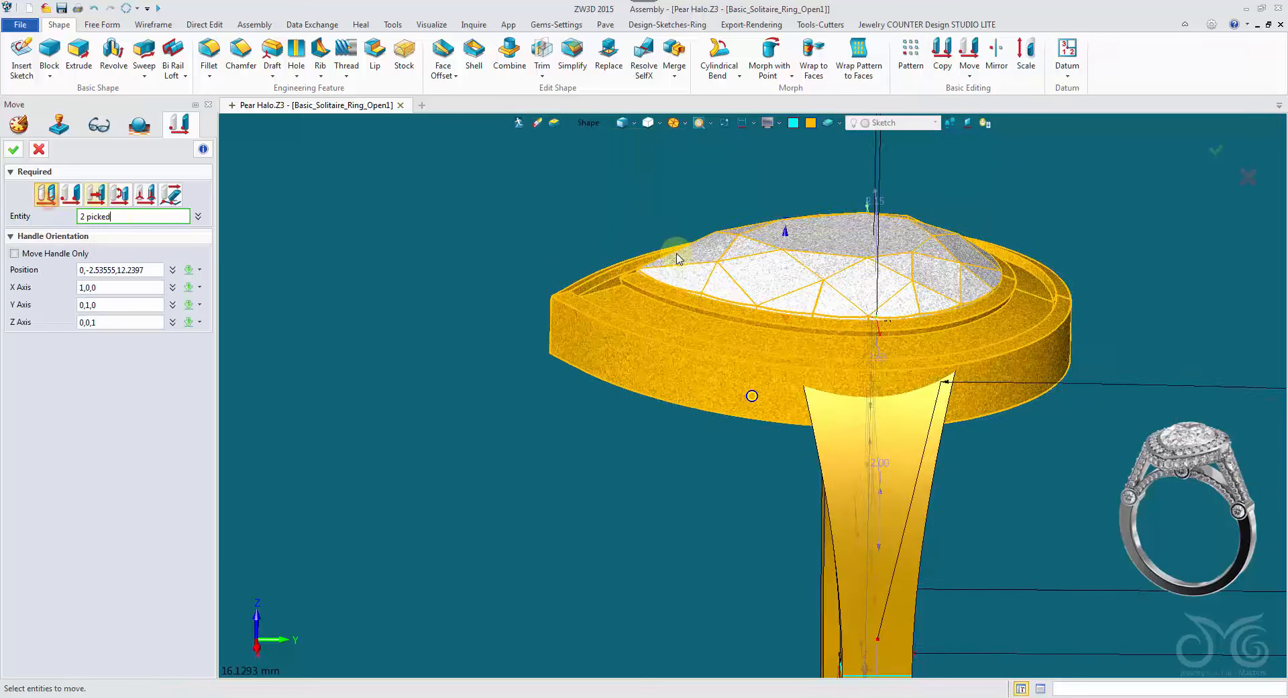
click(93, 198)
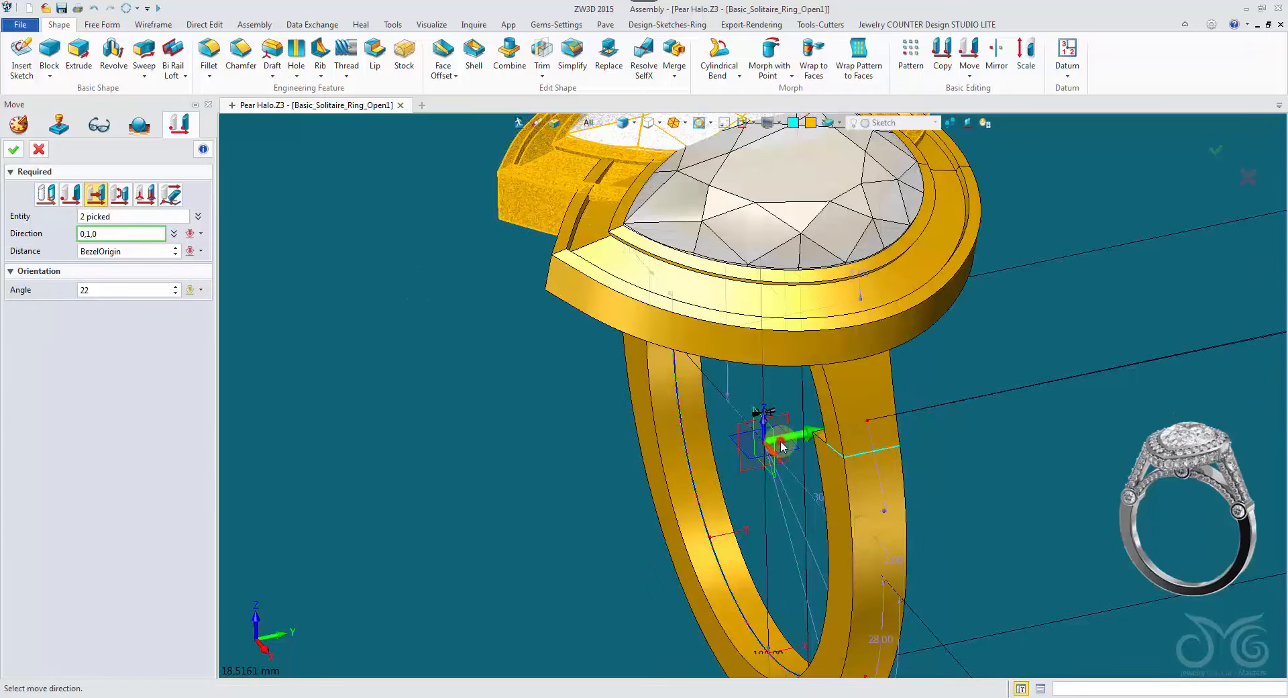
text(BezelOrigin)
key(Return)
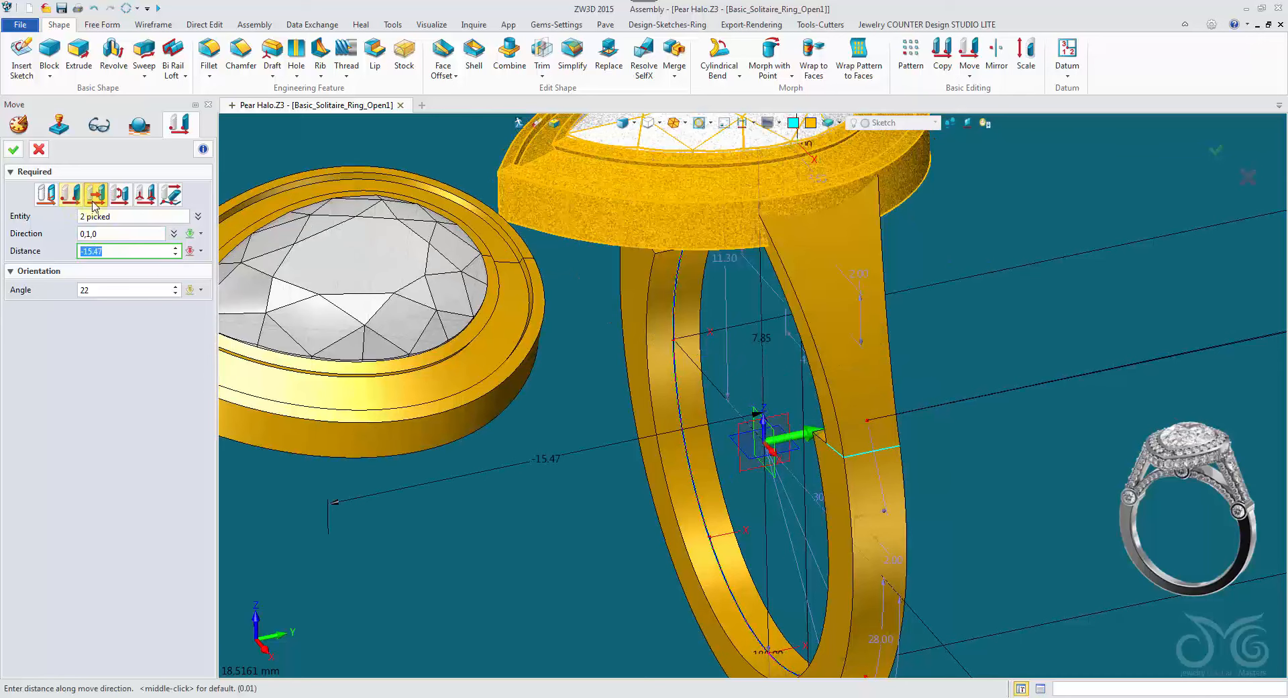
Step: Set the move's rotation angle to 0 and shift the diamond and halo about 0.5 mm along Y over the shank
drag(116, 291, 5, 296)
text(0)
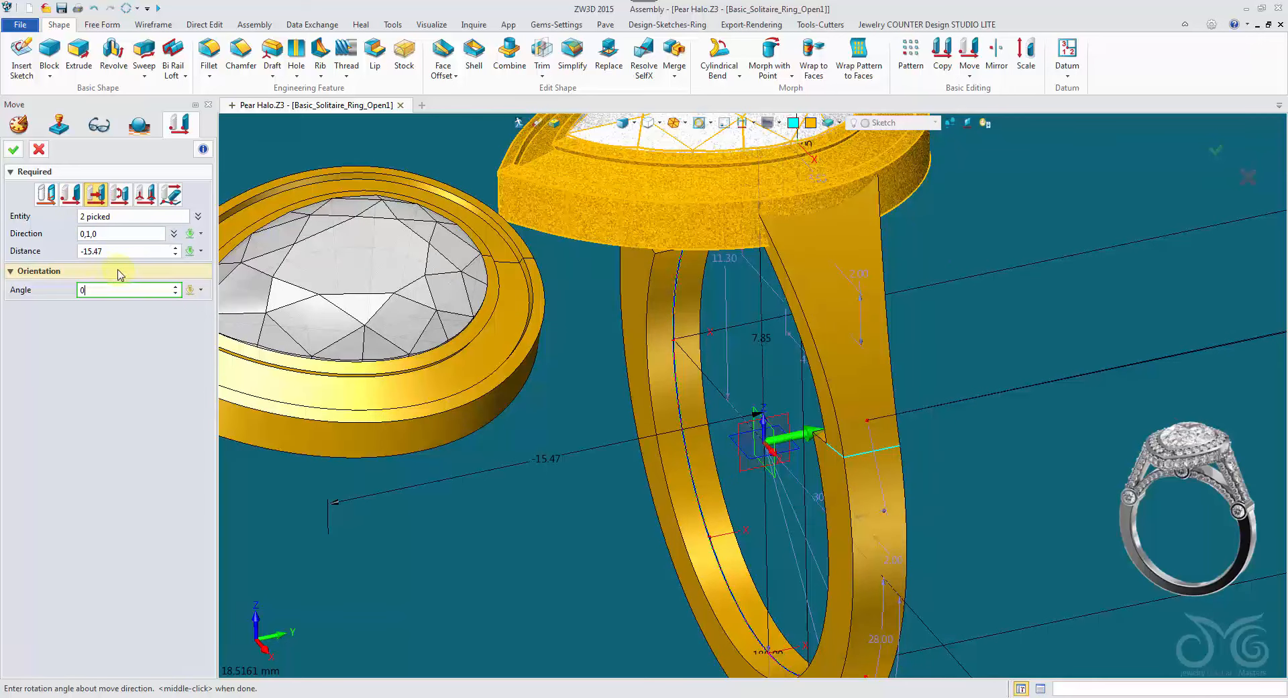
click(117, 256)
text(0.08)
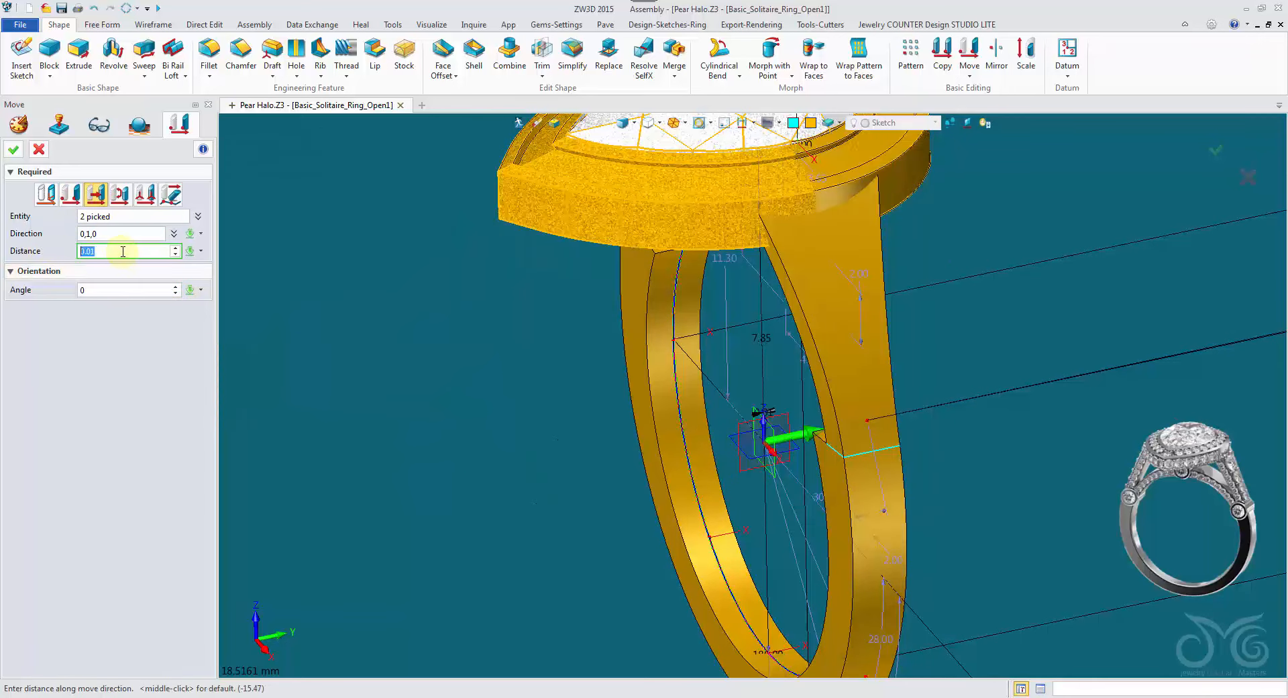
key(Return)
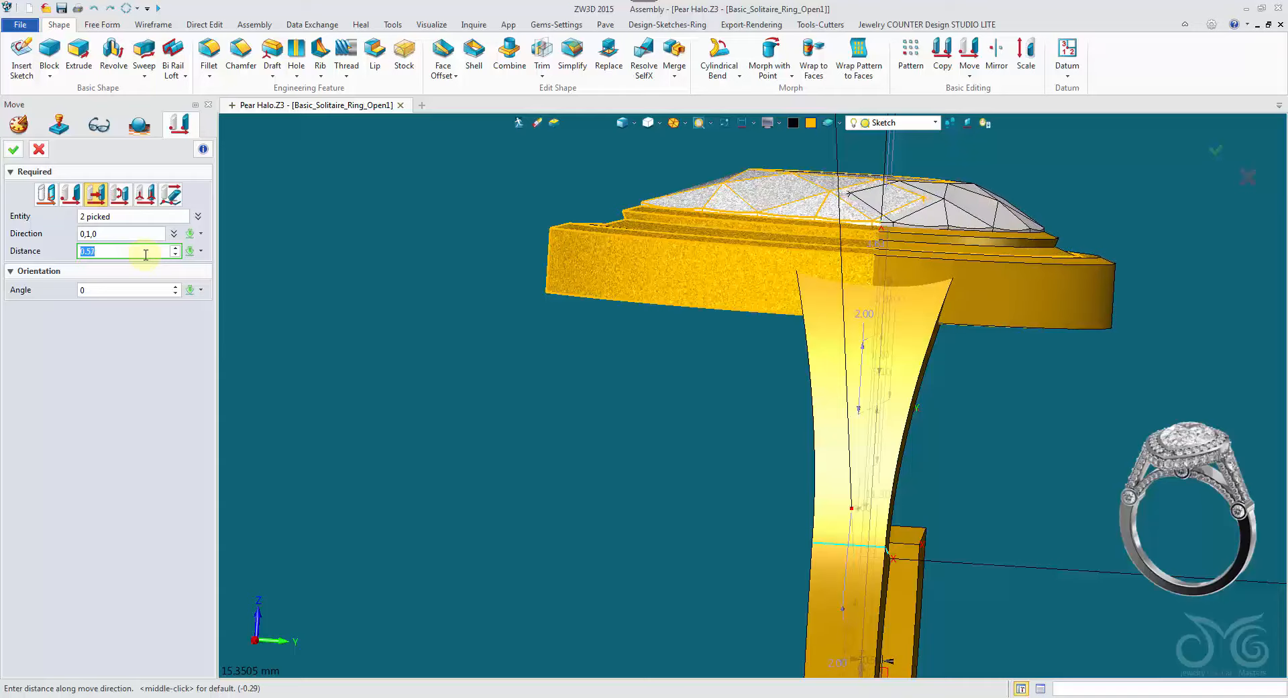
click(14, 149)
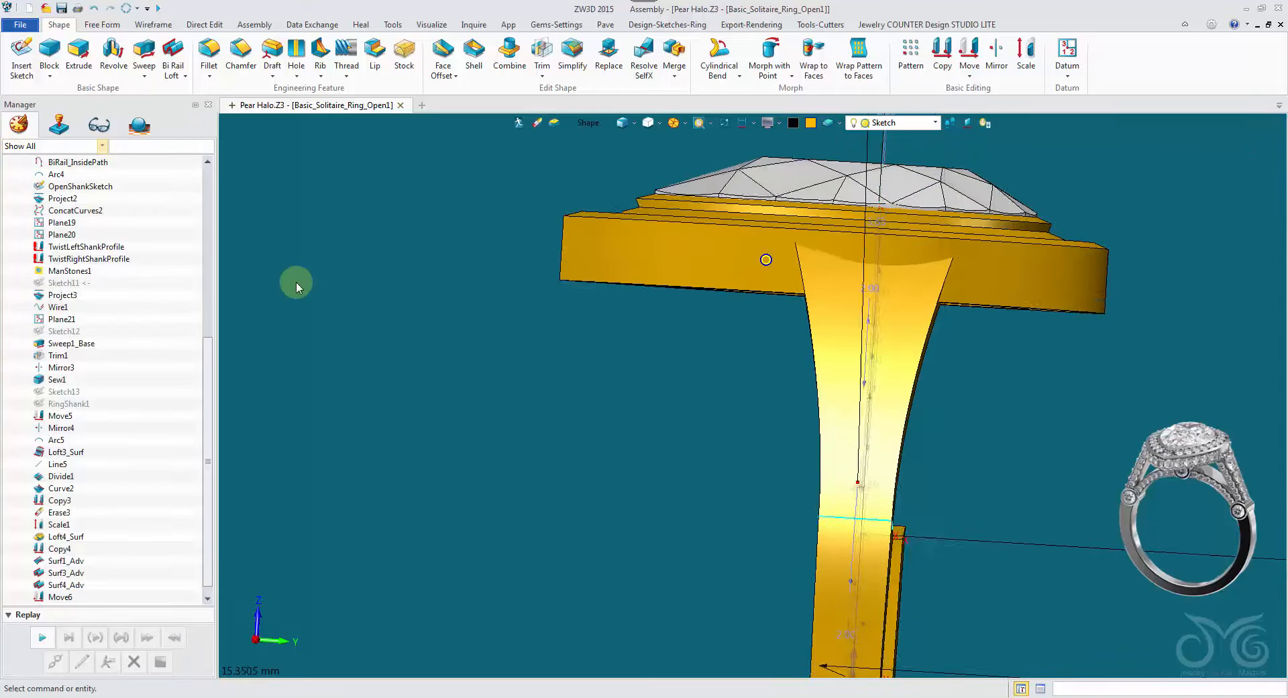
Step: Limit picking to dimensions for the open shank sketch
middle_drag(298, 283, 564, 343)
click(585, 123)
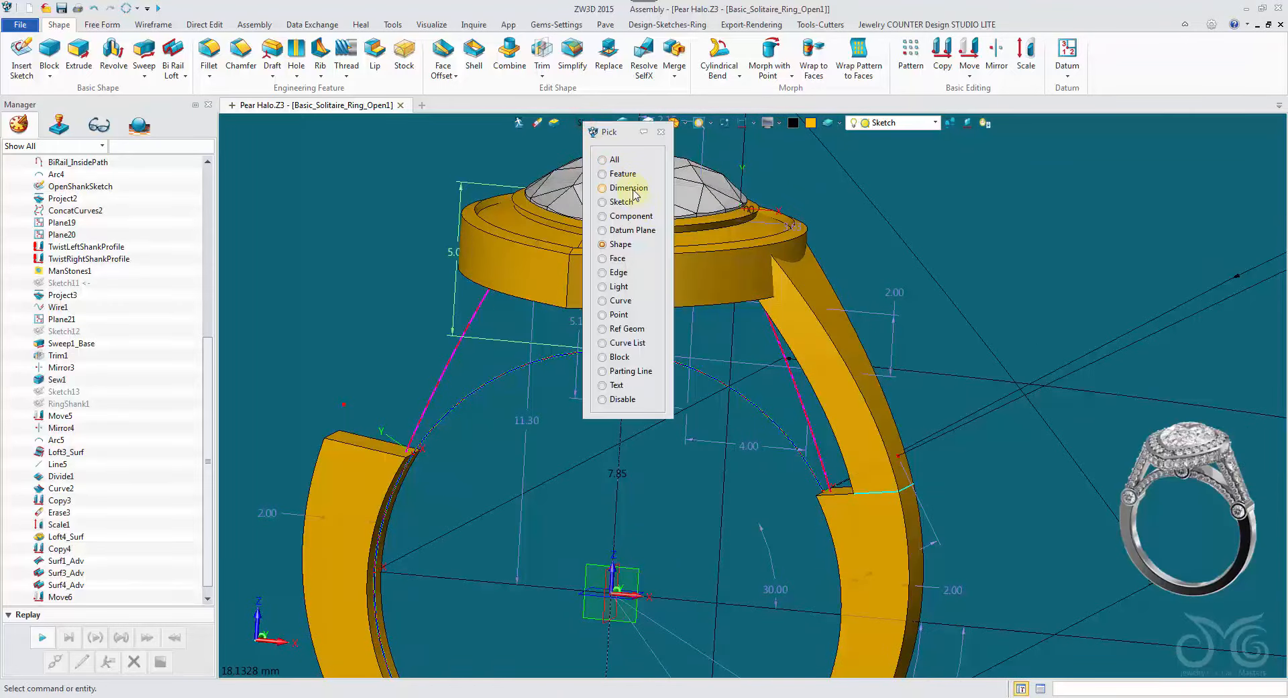
Step: Restrict picking to dimensions and try shank height values of 11.53 mm and 11.44 mm for the vertical sketch dimension
click(629, 188)
double_click(528, 434)
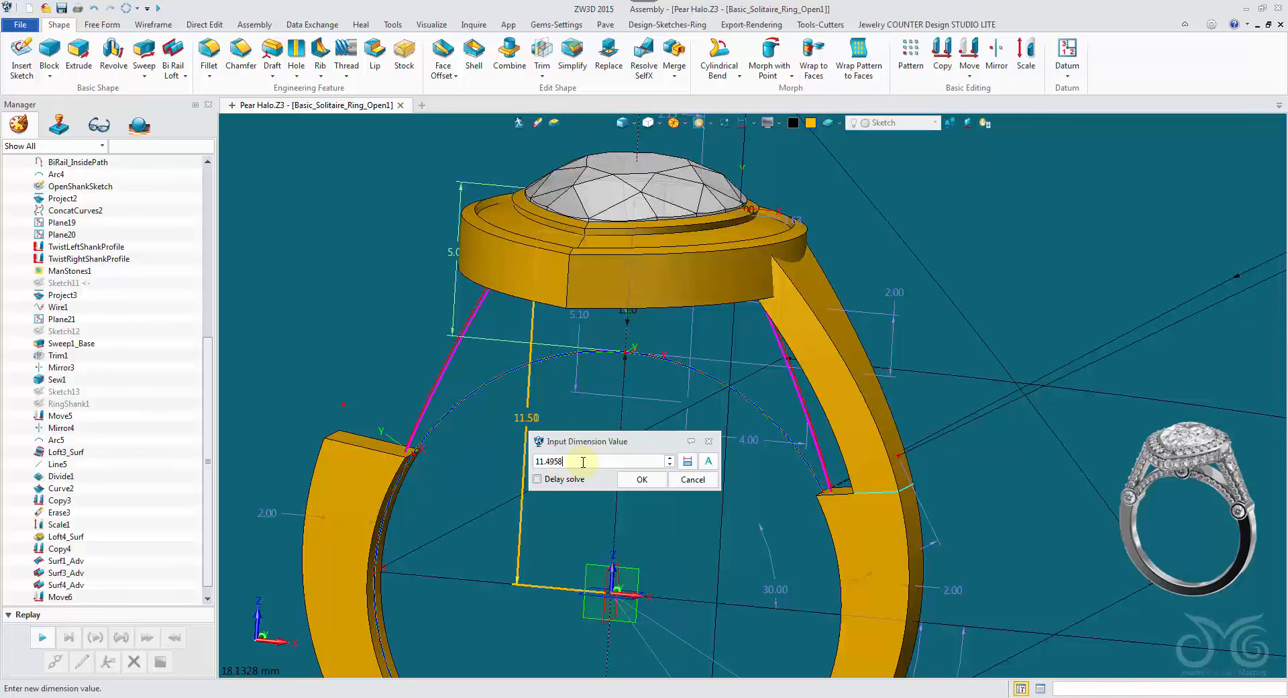
click(633, 479)
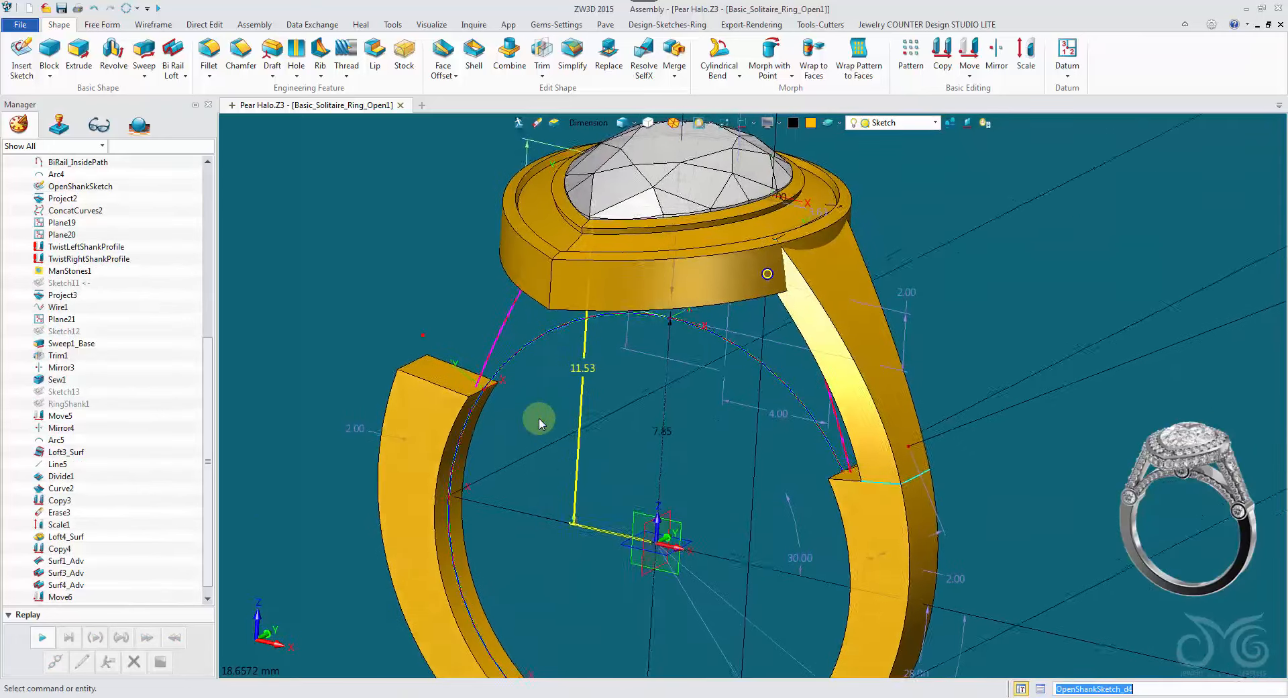
double_click(576, 395)
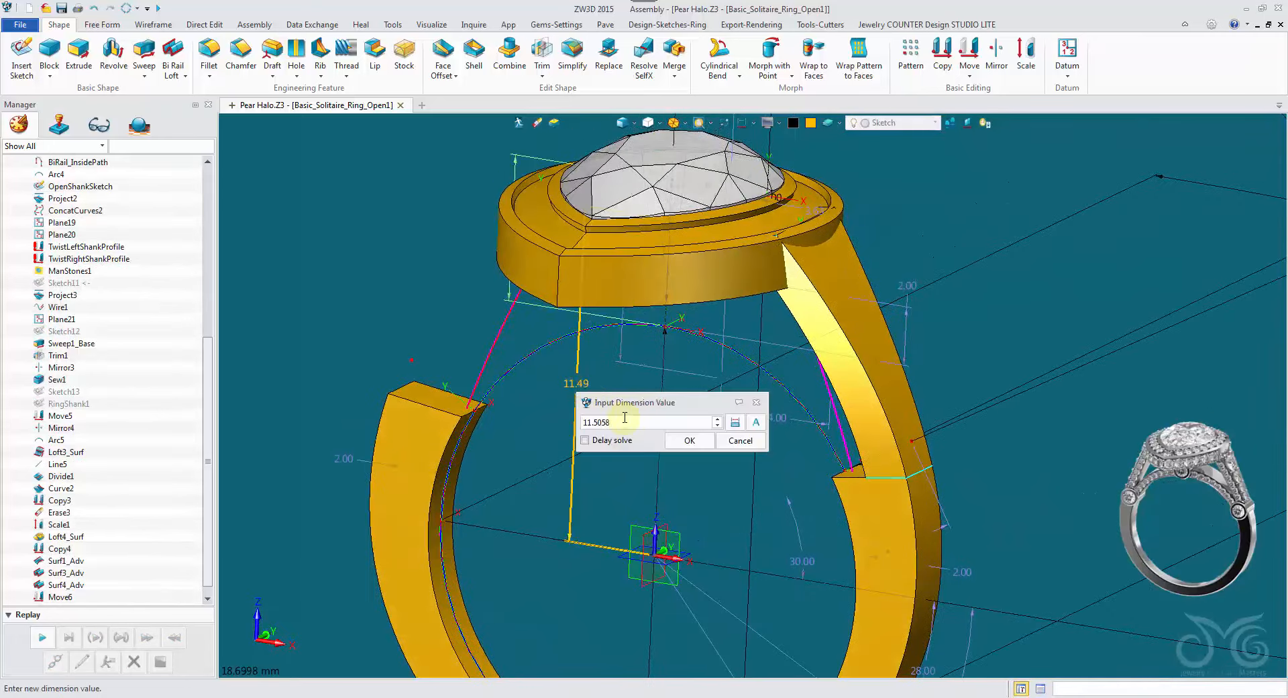
click(682, 440)
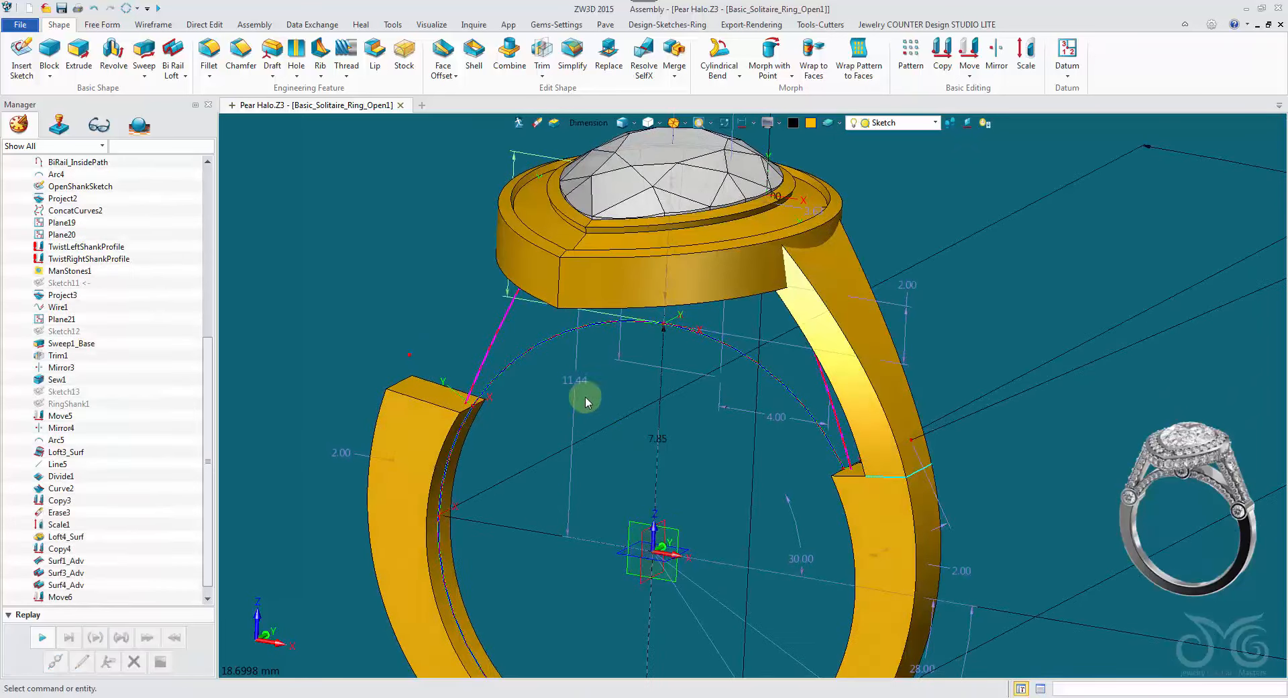
Step: Set the shank sketch's vertical height dimension to 11.36 mm and hide the sketch dimensions
double_click(575, 377)
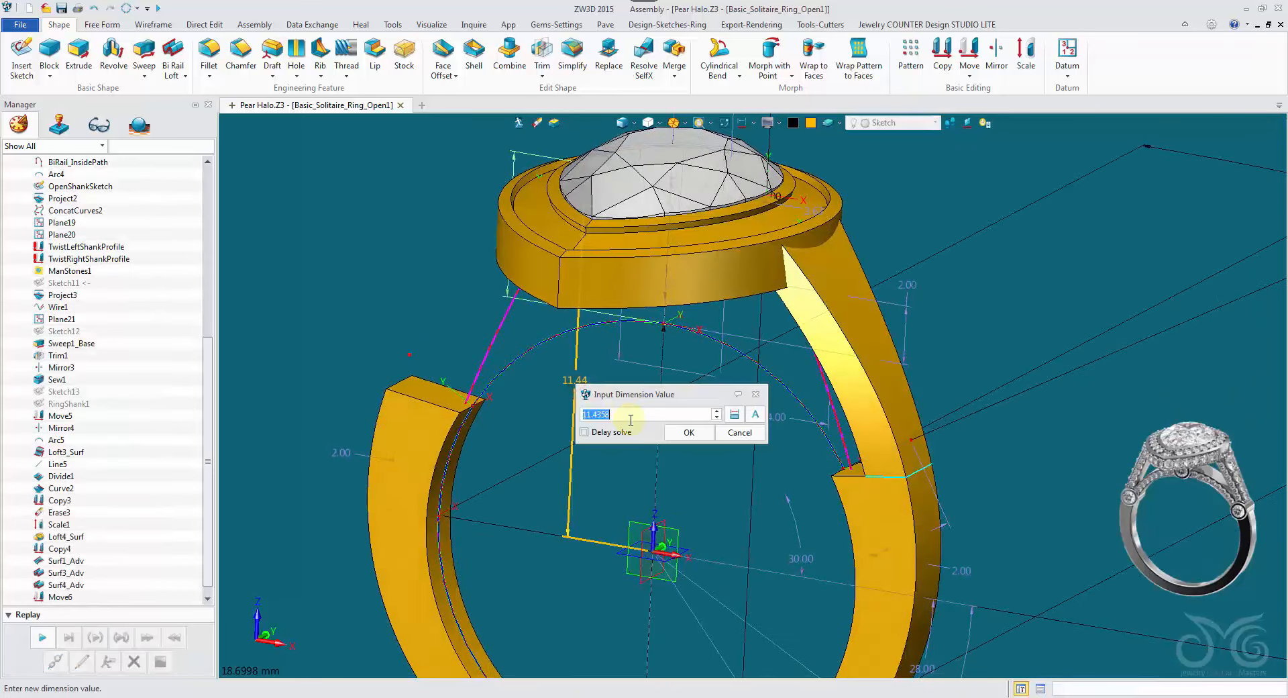
click(682, 433)
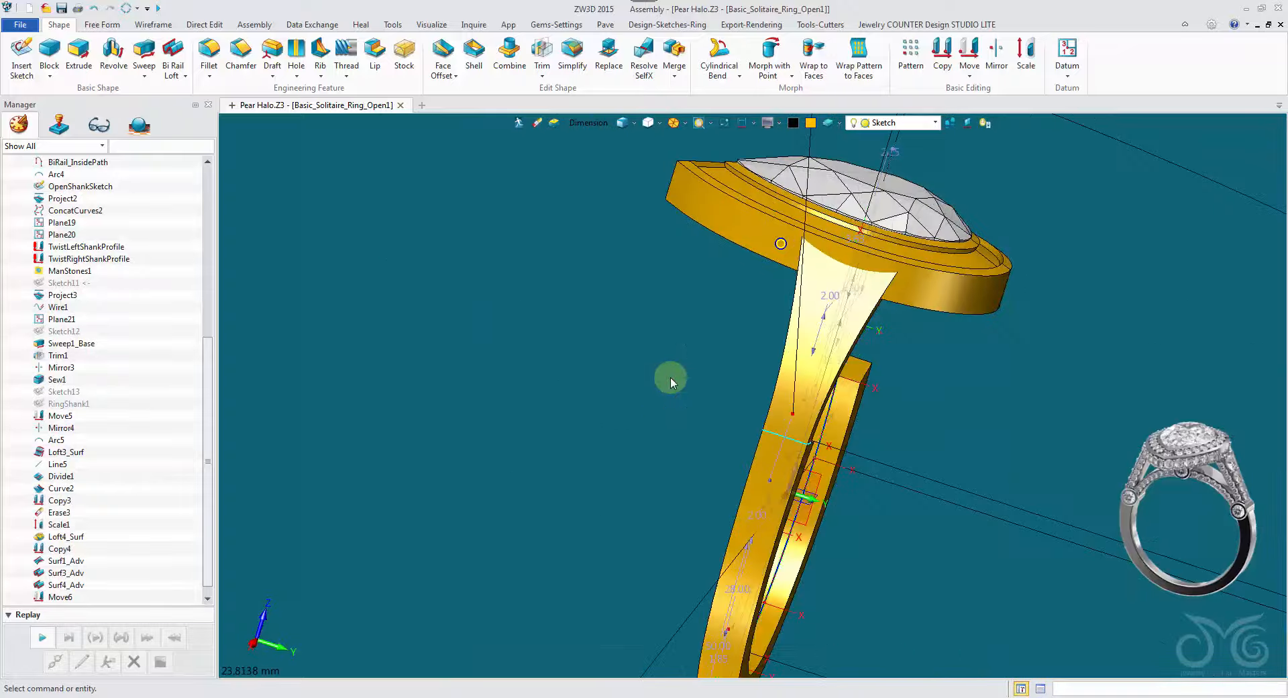
scroll(710, 368, down, 1)
right_drag(670, 377, 715, 373)
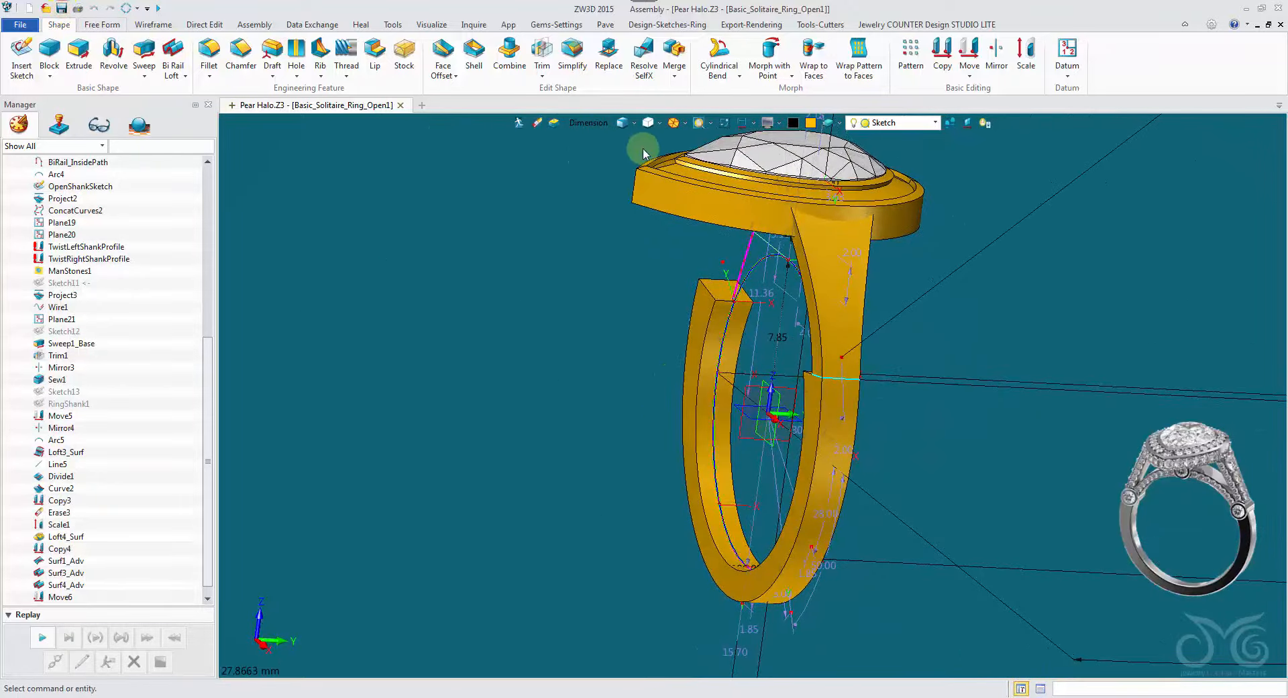
click(740, 126)
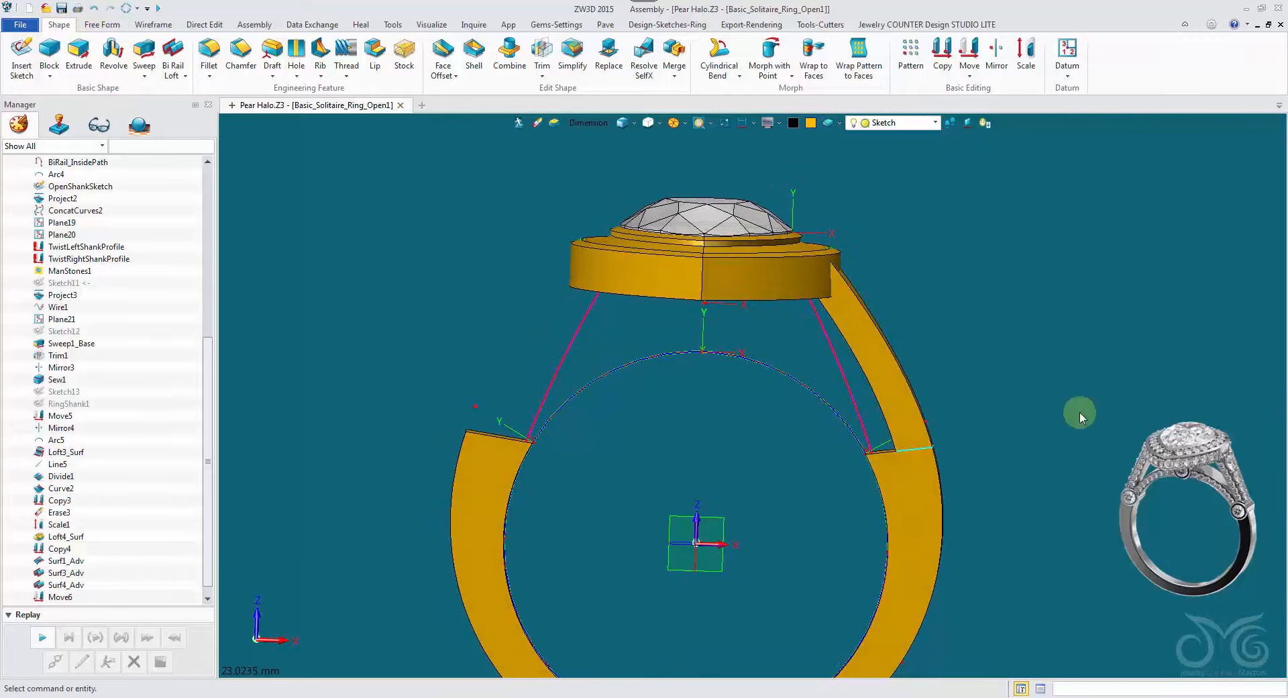
Step: Divide the ring shank into two halves using the central YZ datum plane as the cutter
middle_drag(927, 387, 409, 341)
click(546, 75)
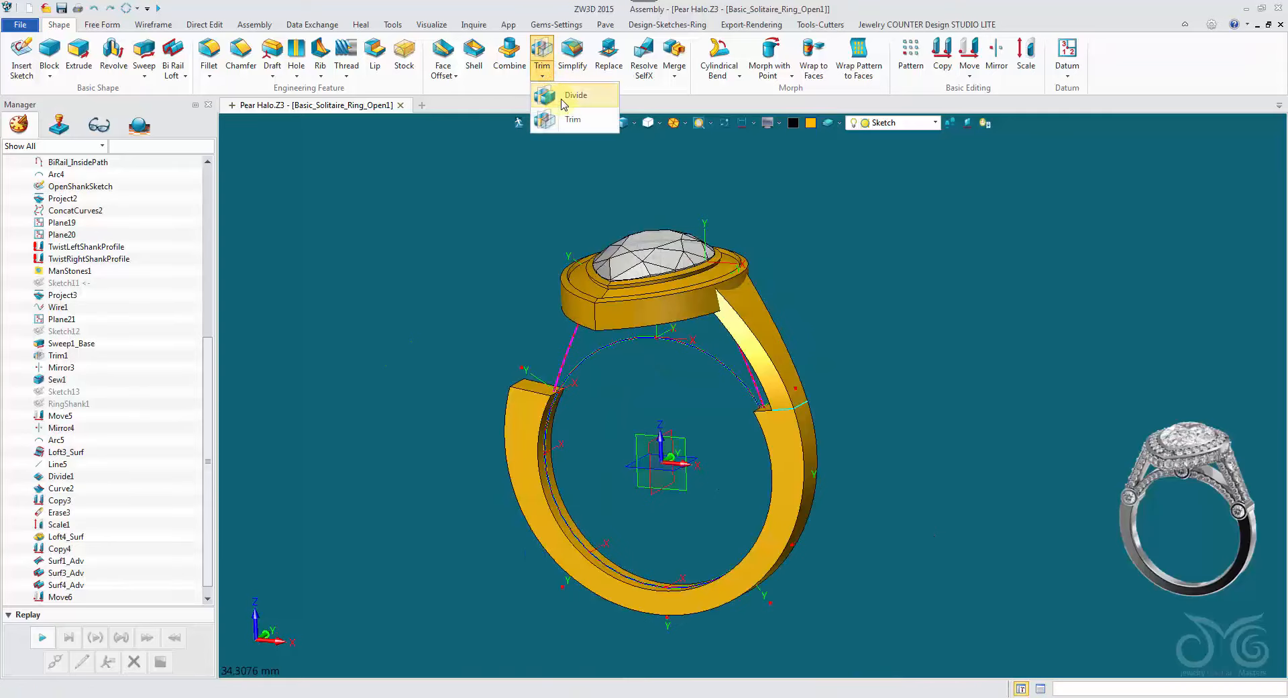
click(562, 98)
click(527, 419)
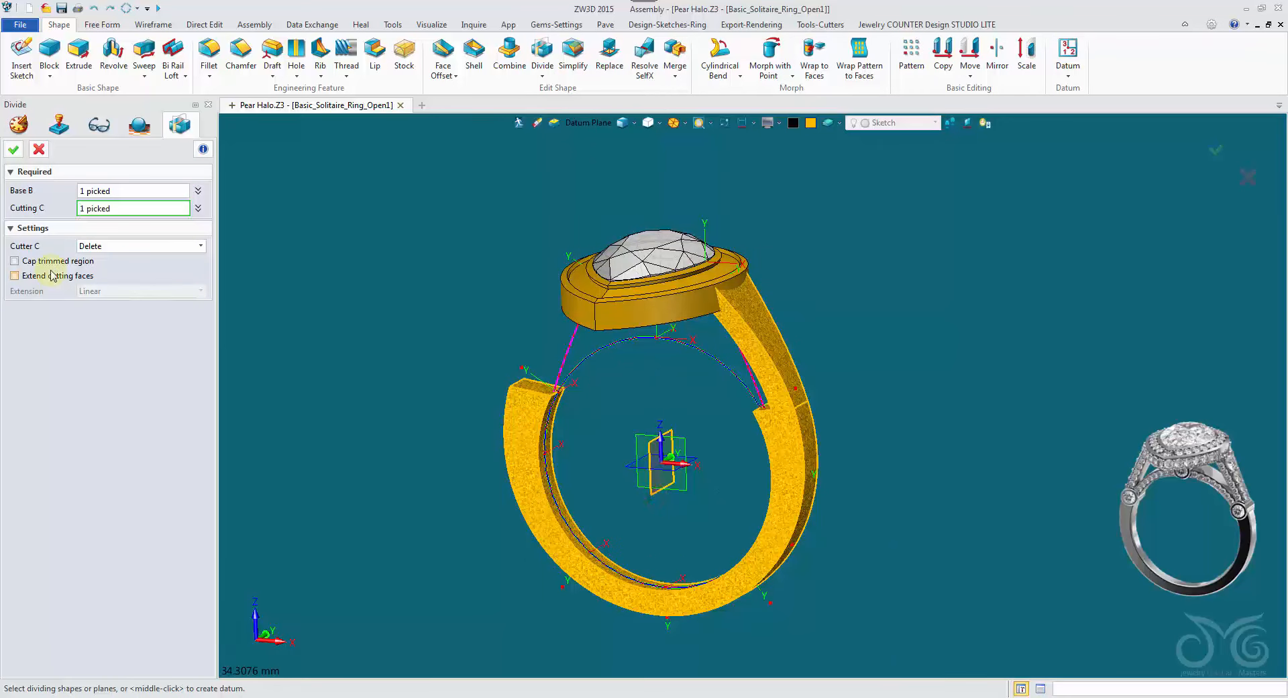
click(14, 151)
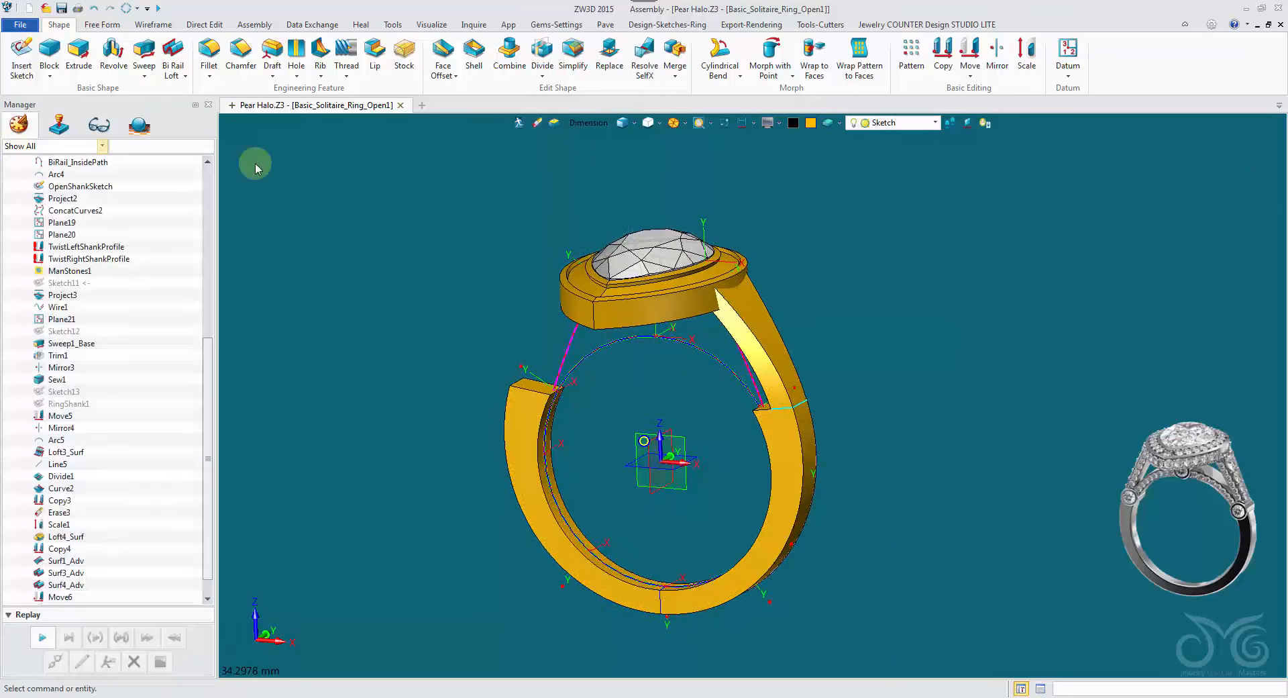
Step: Restrict picking to shapes and examine the divided left shank half and the open gap under the pear halo
middle_drag(255, 163, 565, 366)
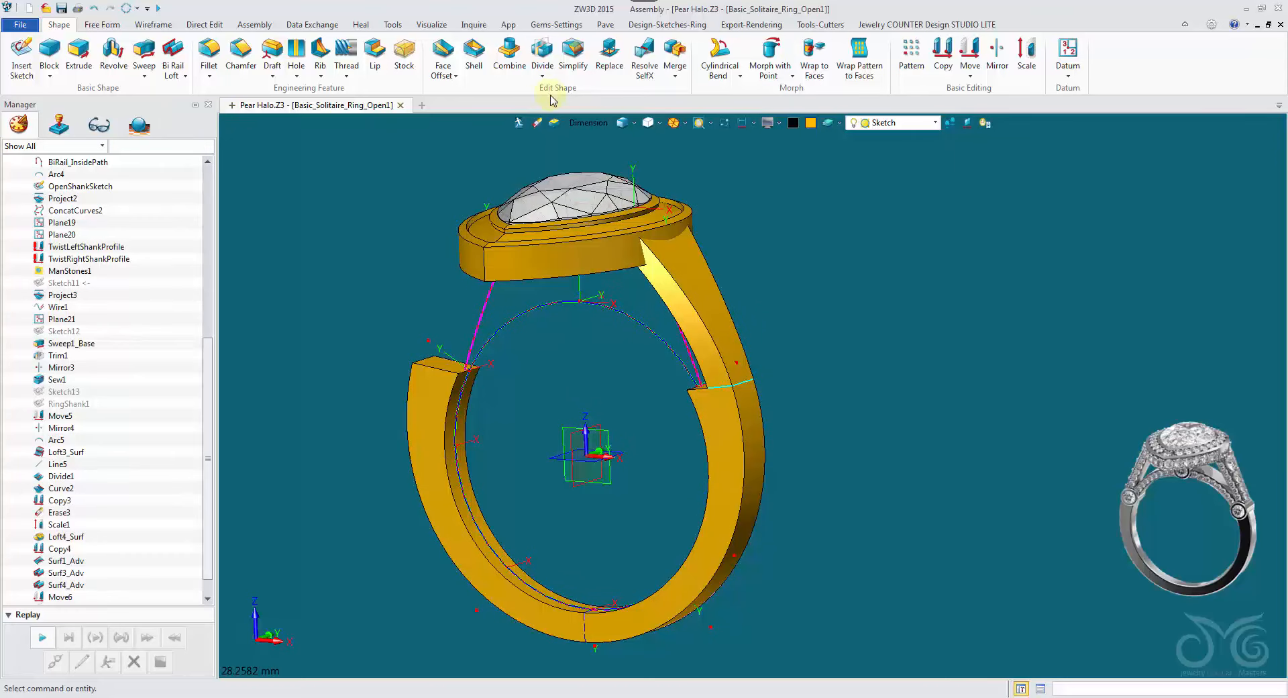
click(591, 125)
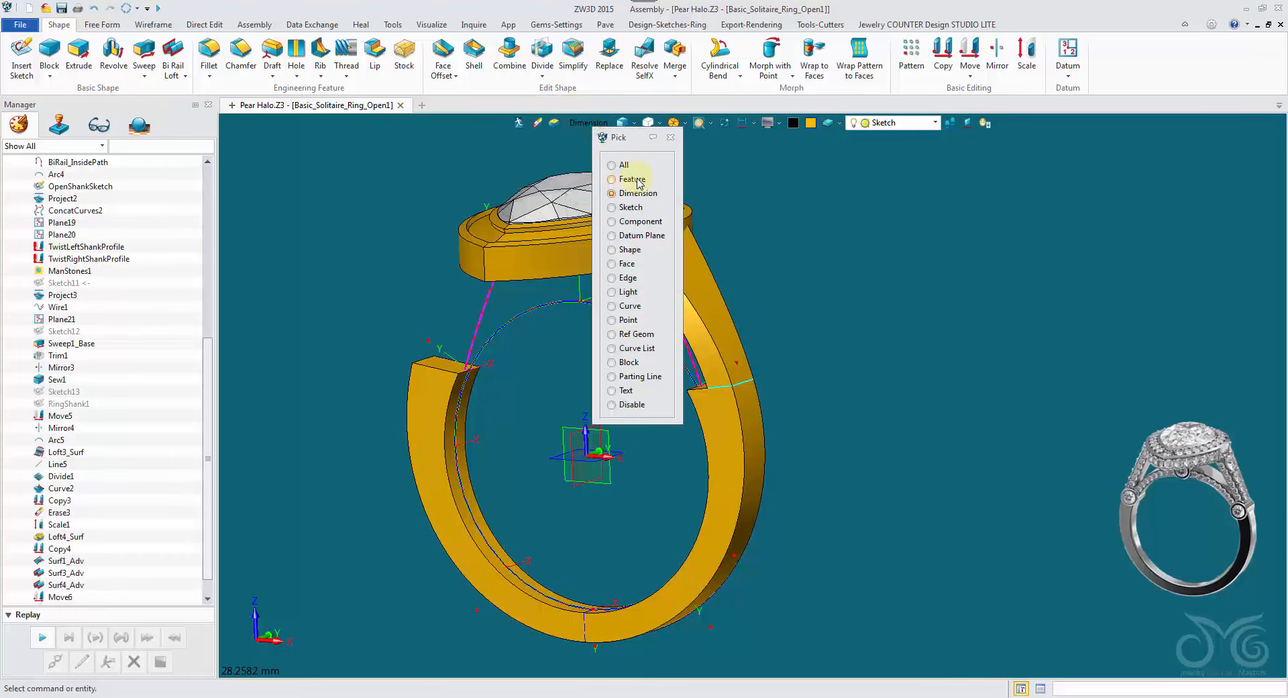
click(629, 249)
click(463, 399)
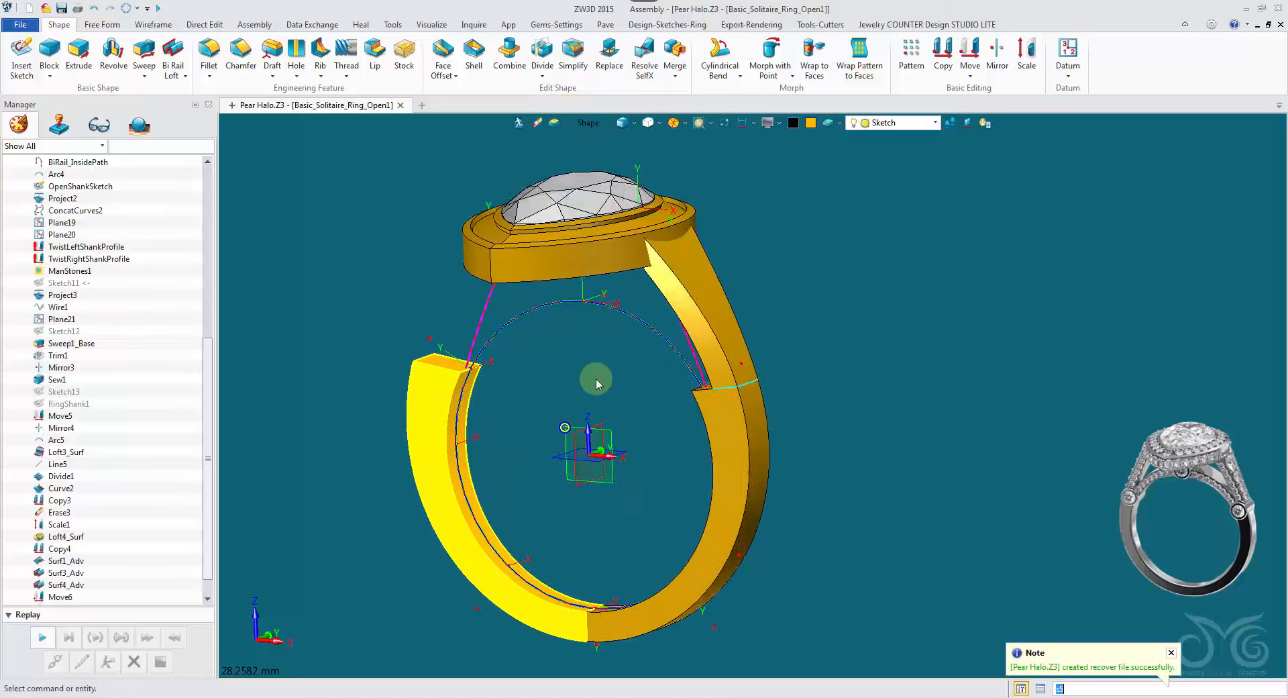
scroll(596, 377, up, 5)
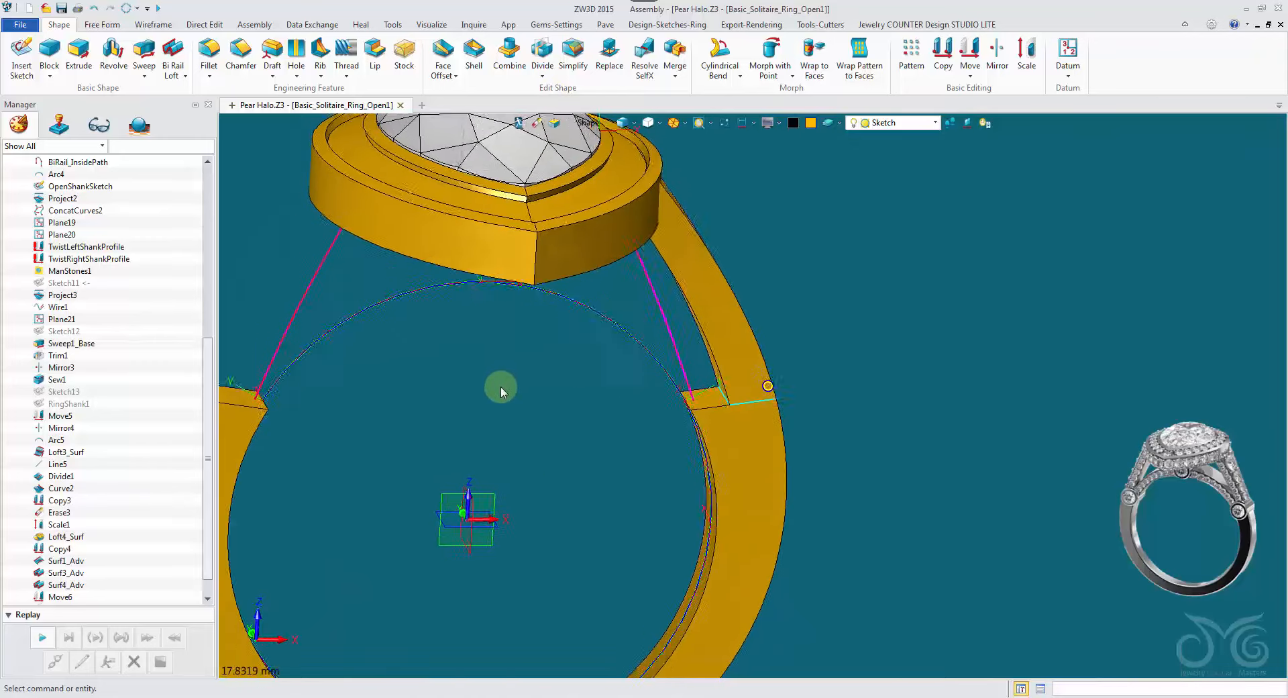
right_drag(500, 388, 347, 401)
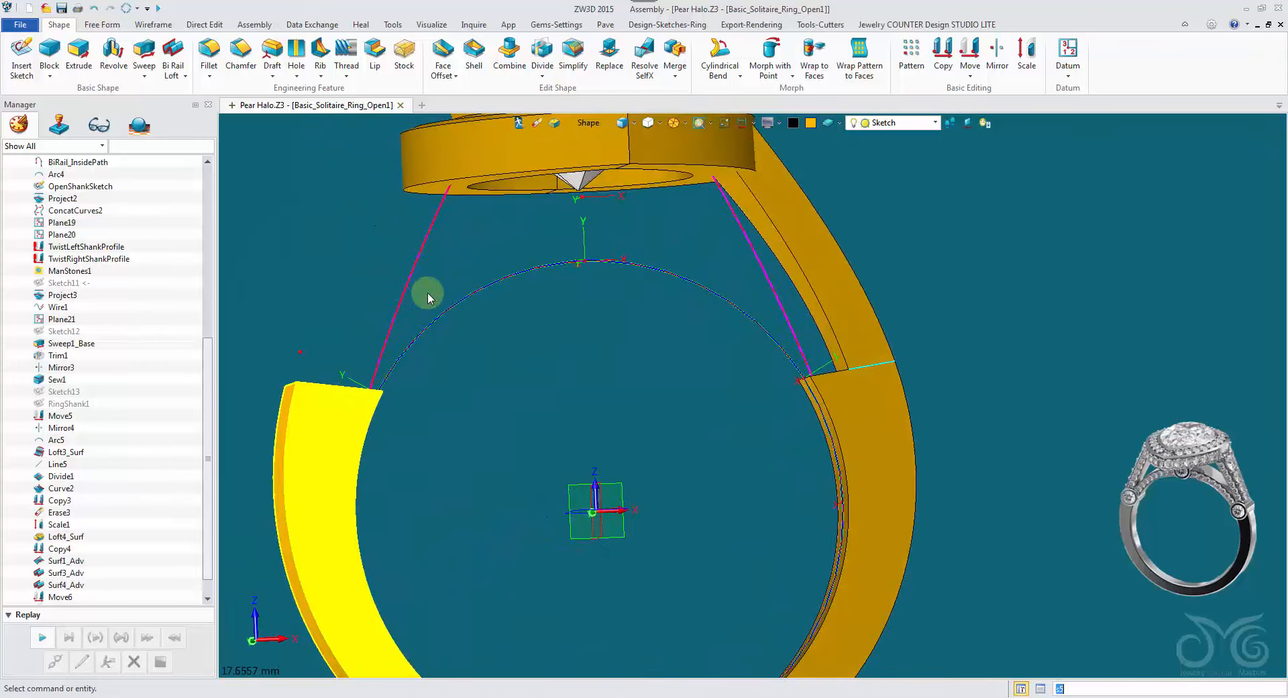
right_drag(786, 364, 423, 389)
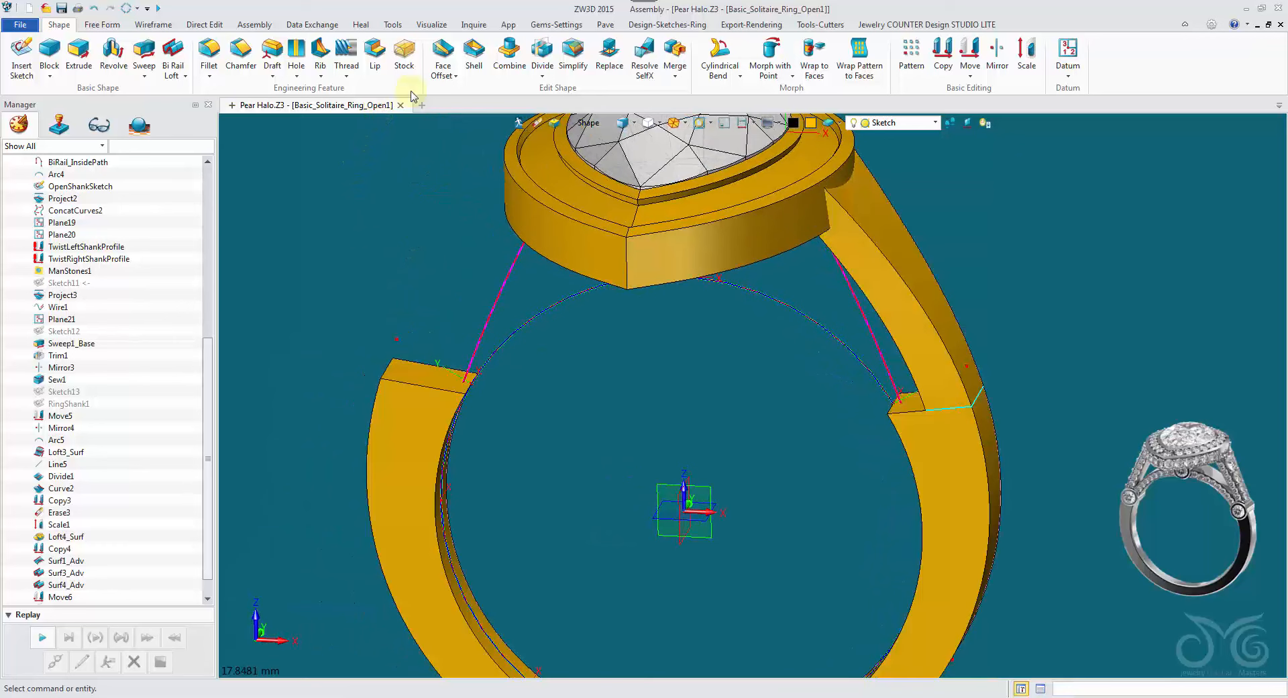
Step: Start a line on the left shank's upper end face, placing its first point 1.5 mm along the rear edge
click(149, 25)
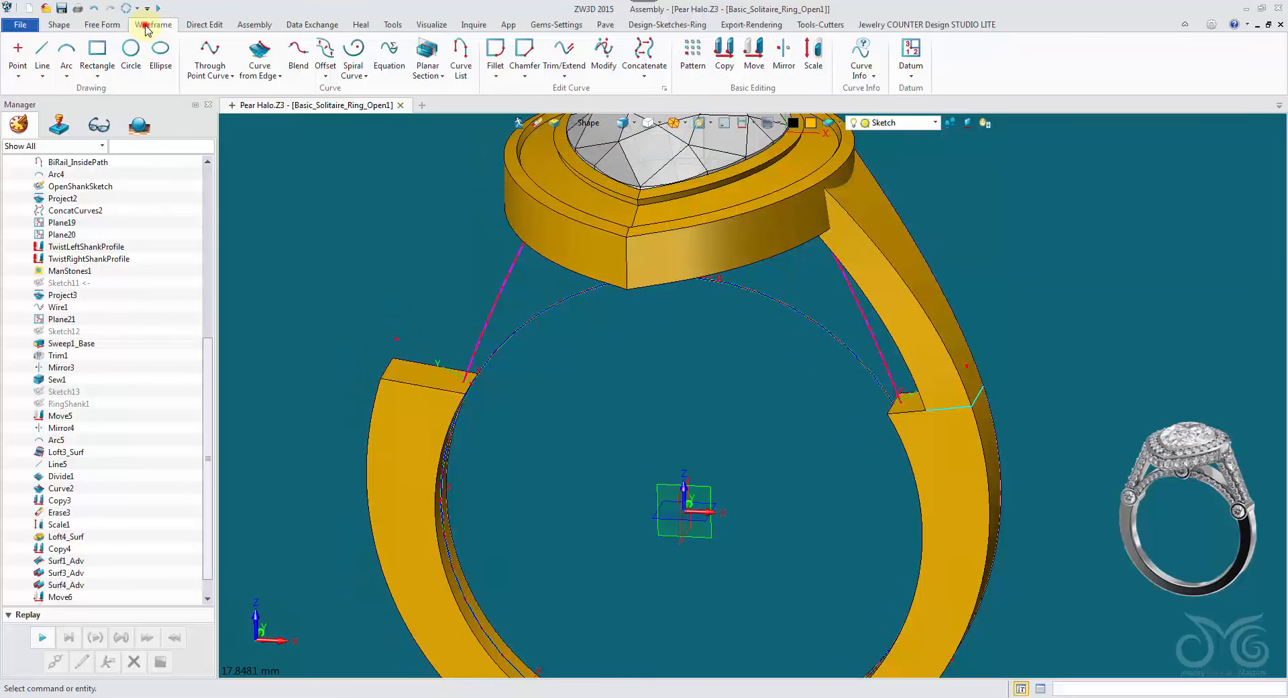
click(42, 50)
right_drag(325, 282, 432, 246)
click(469, 429)
scroll(437, 376, up, 3)
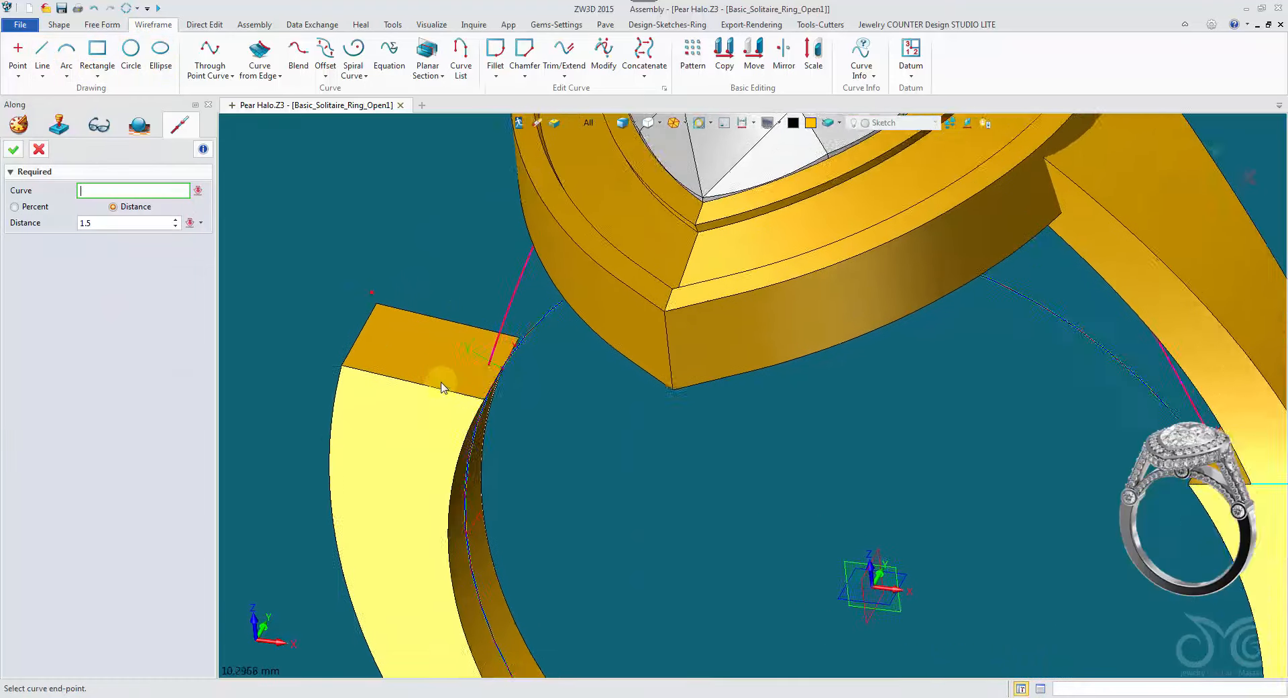
click(492, 335)
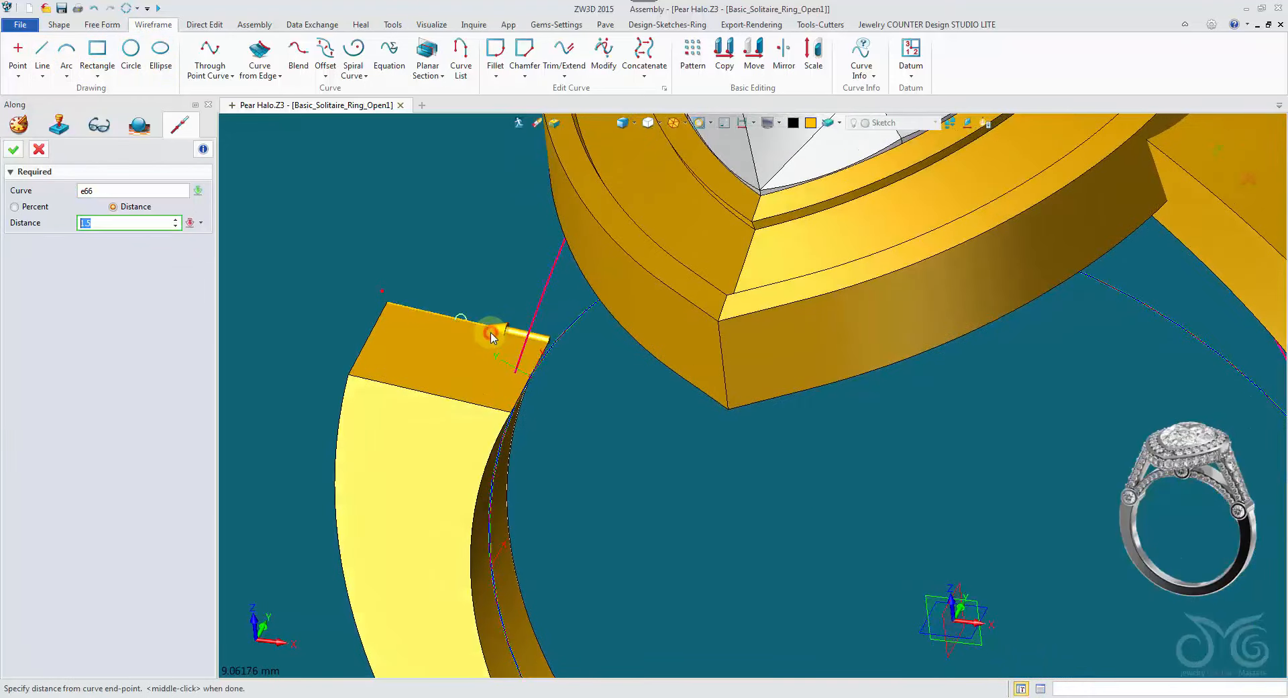
right_drag(490, 333, 480, 305)
click(14, 150)
Step: Finish the line across the end face with its second point 1.5 mm along the front edge
right_click(443, 274)
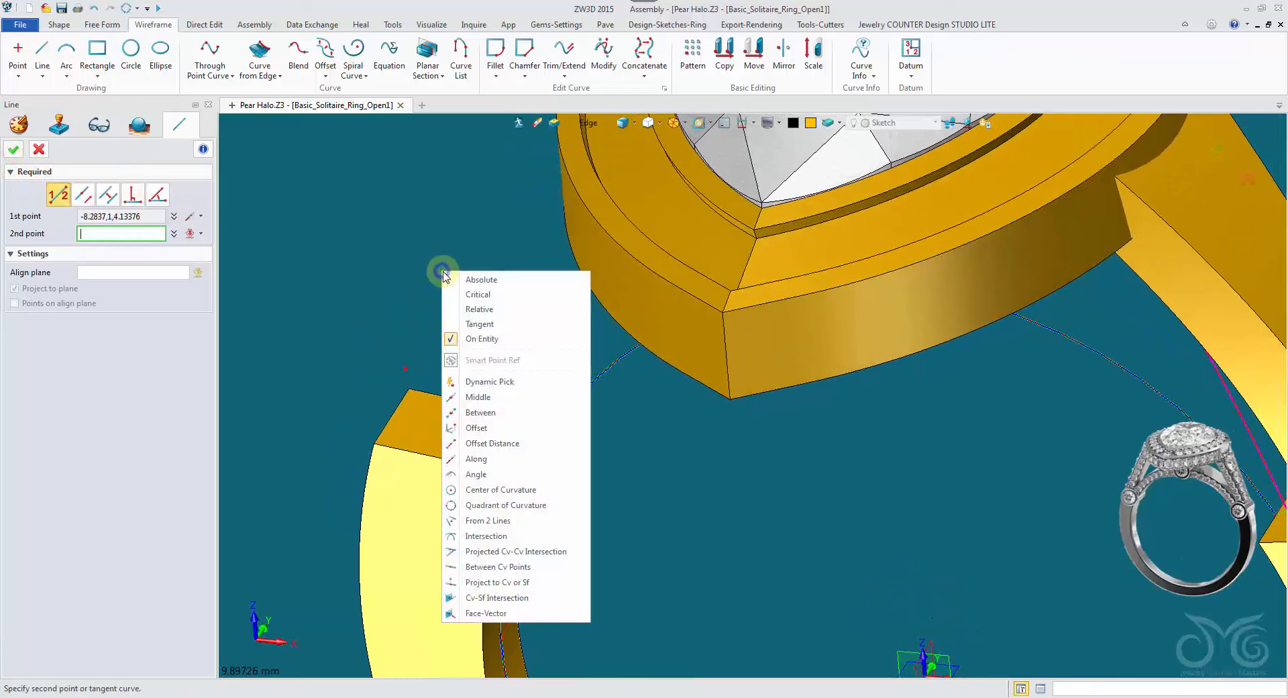
click(499, 463)
click(493, 471)
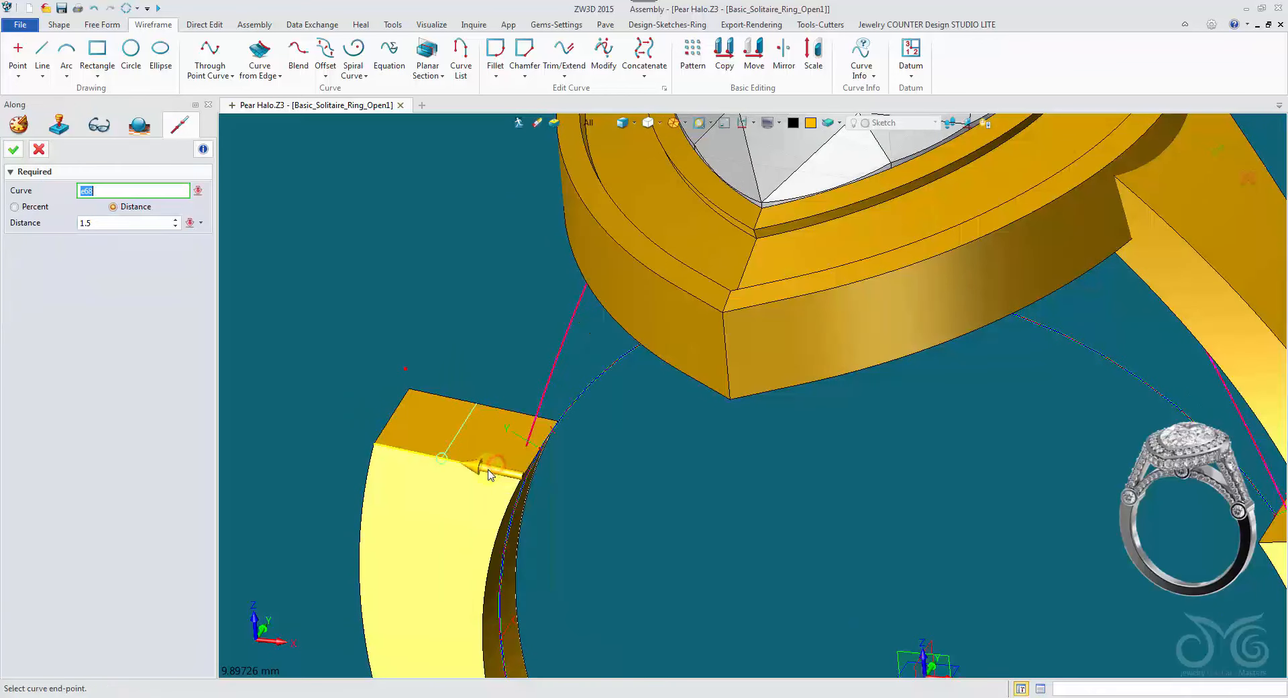
click(14, 149)
right_drag(240, 213, 208, 191)
click(13, 150)
right_drag(397, 231, 397, 209)
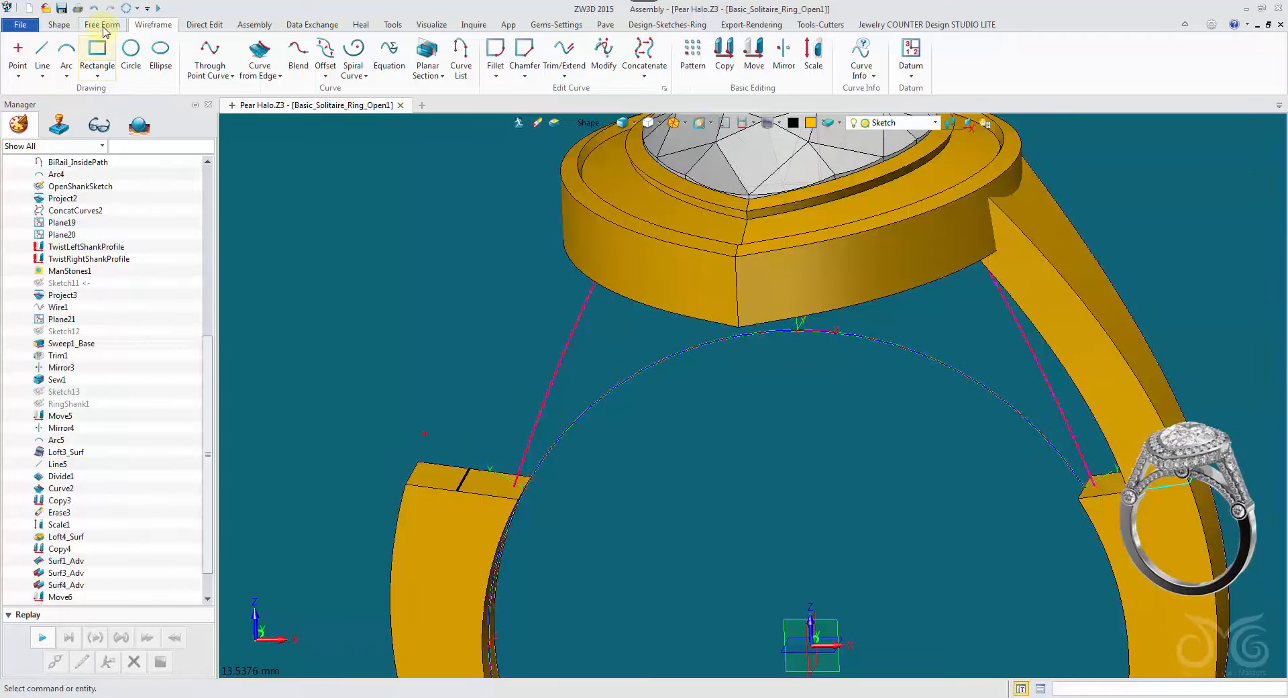
Step: Split the left shank's upper end face along the drawn line using Split with Curves, picking only that face
click(102, 25)
click(349, 55)
right_drag(430, 142, 411, 215)
click(453, 344)
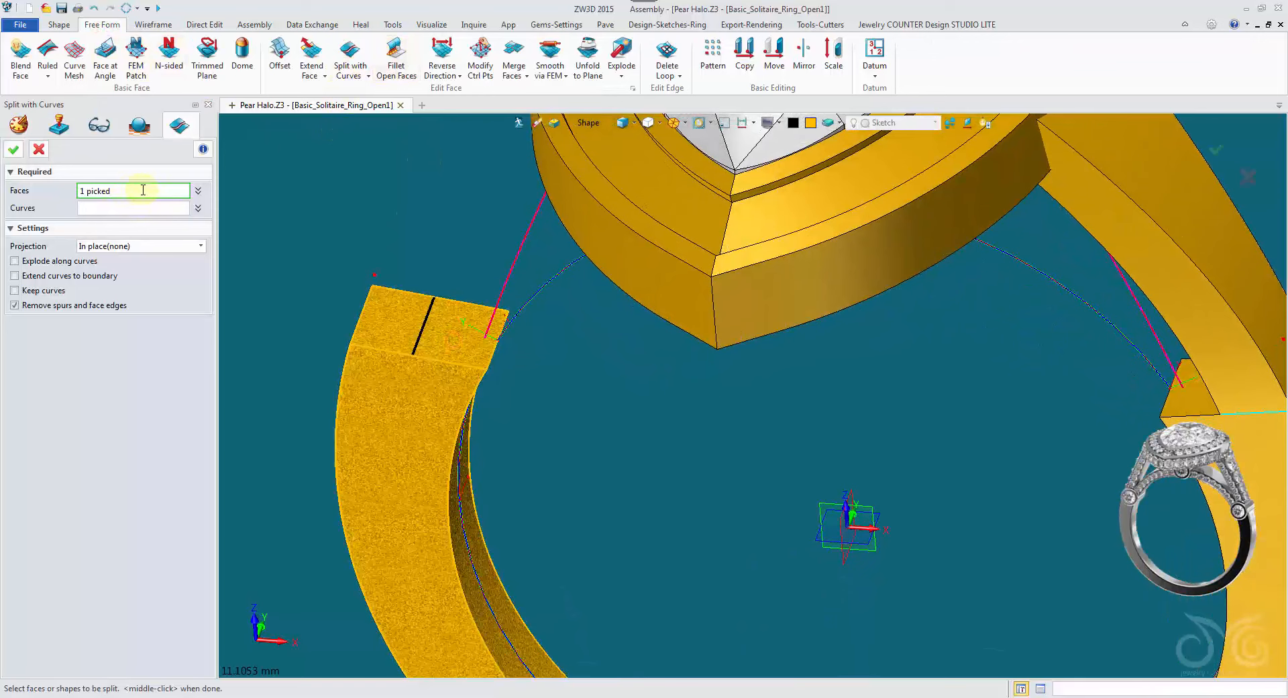
click(199, 196)
right_click(198, 216)
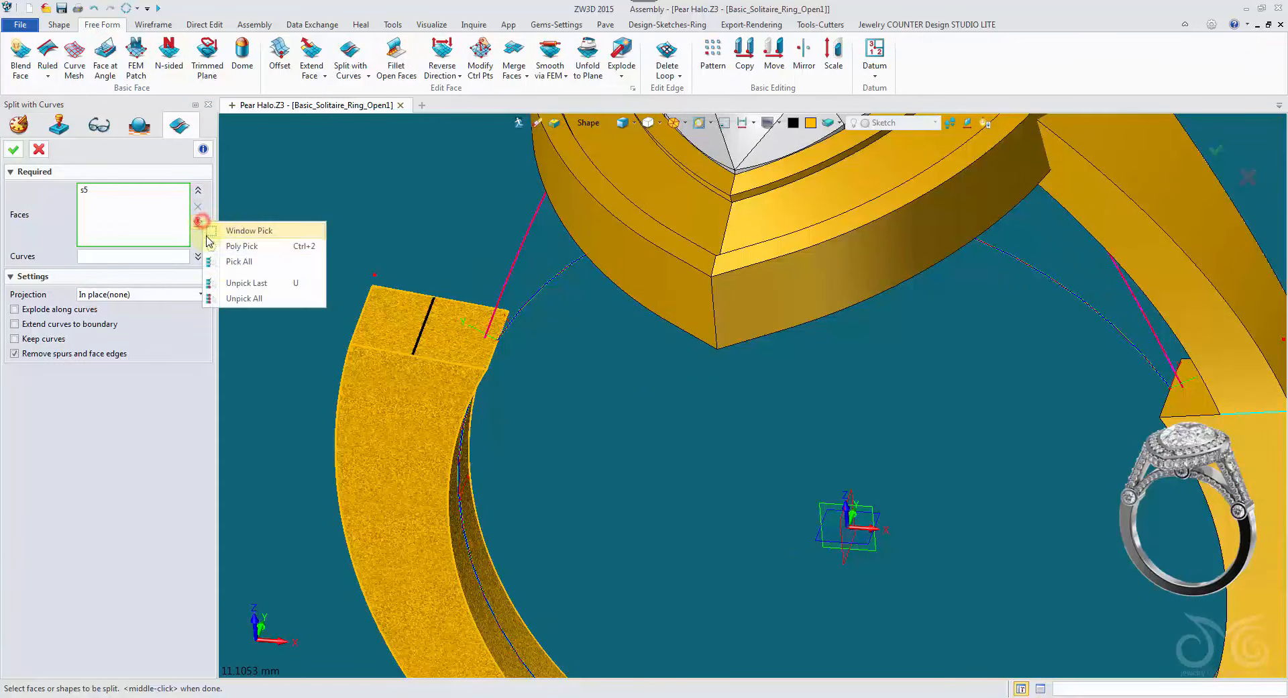
click(219, 279)
click(588, 122)
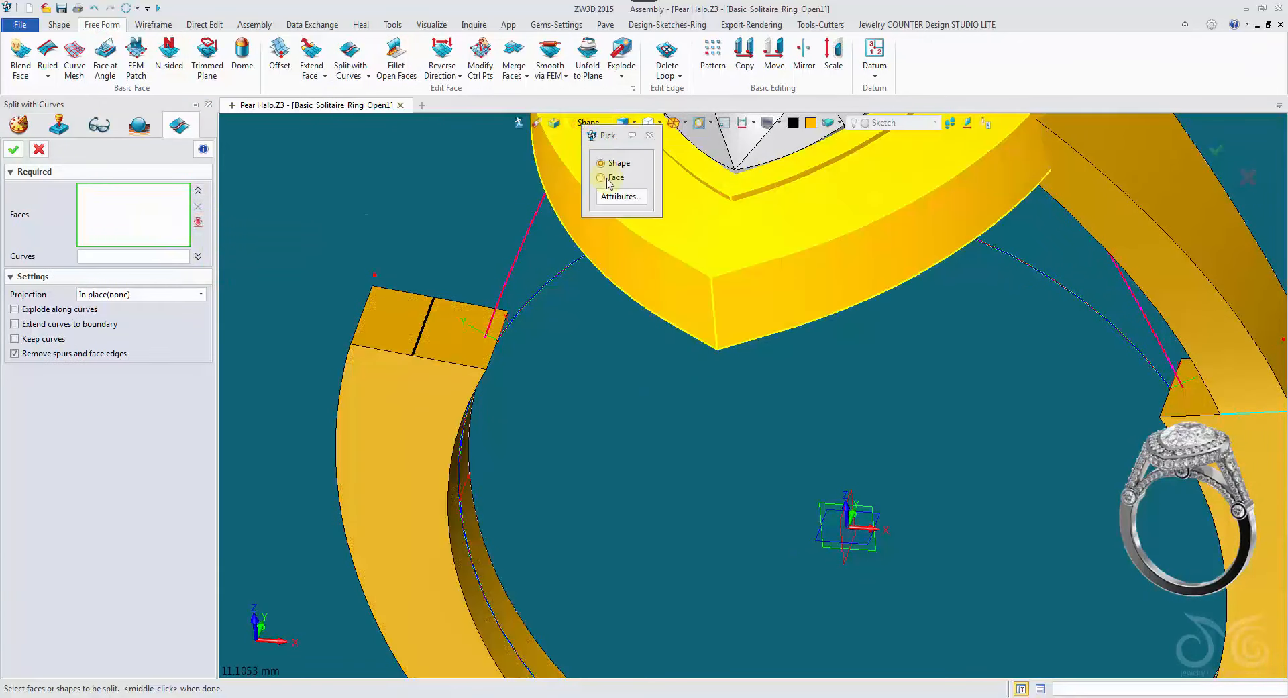
click(607, 178)
click(455, 345)
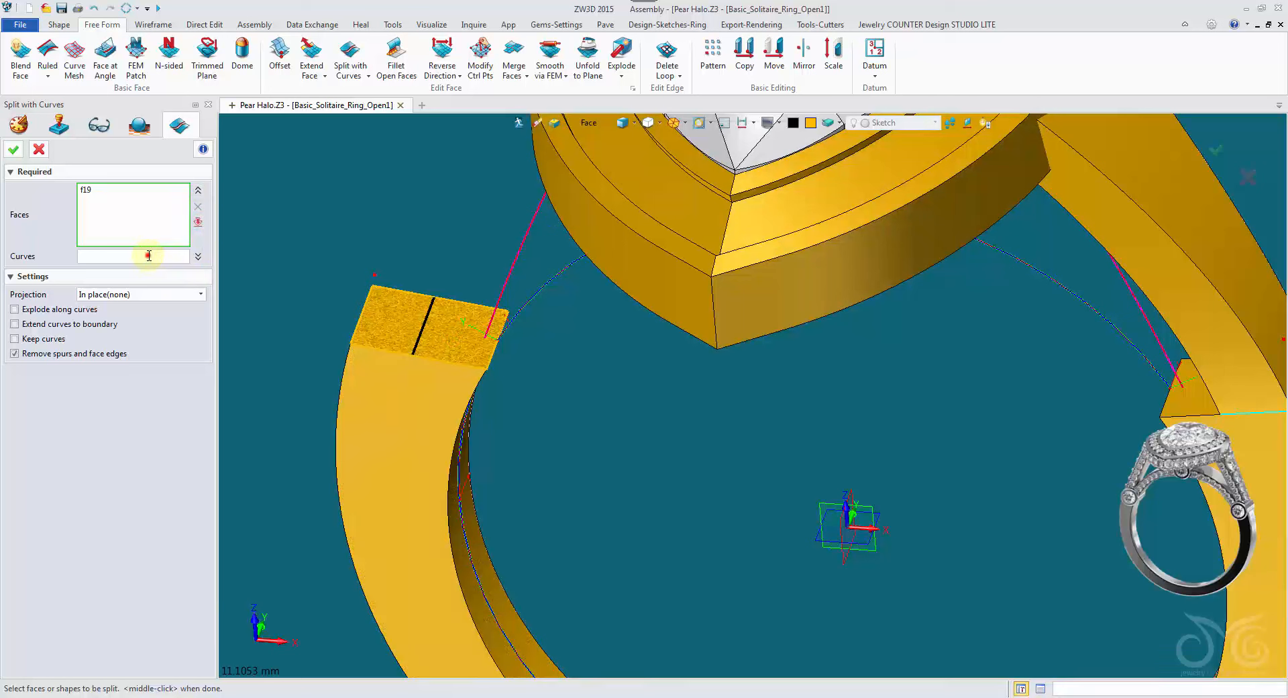
click(14, 149)
Step: Create curves from the four edges of the inner portion of the split end face
click(155, 25)
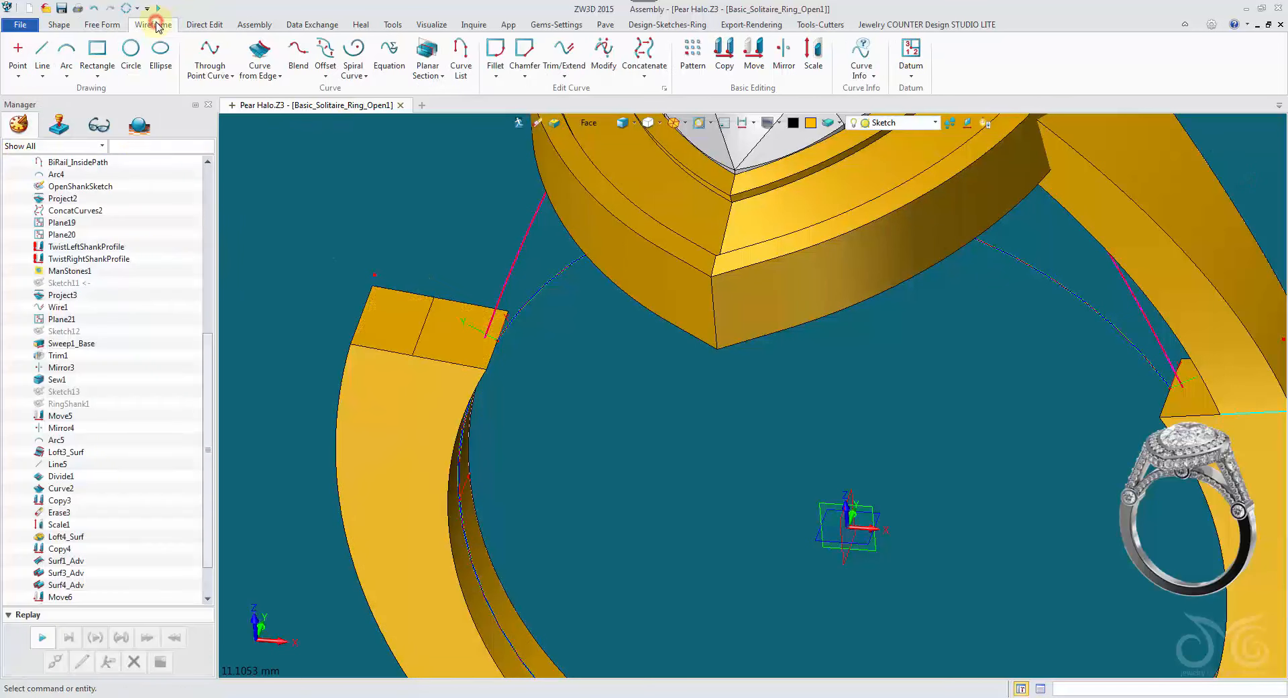
click(259, 50)
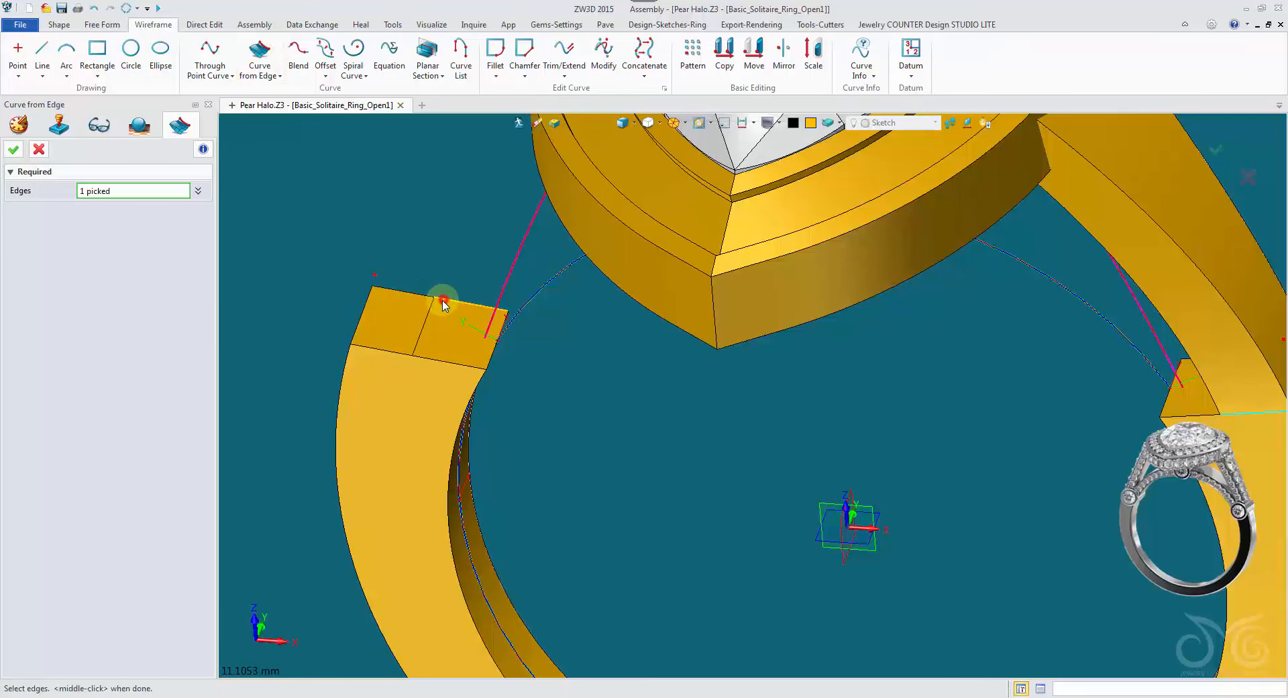
click(492, 358)
right_drag(492, 357, 342, 357)
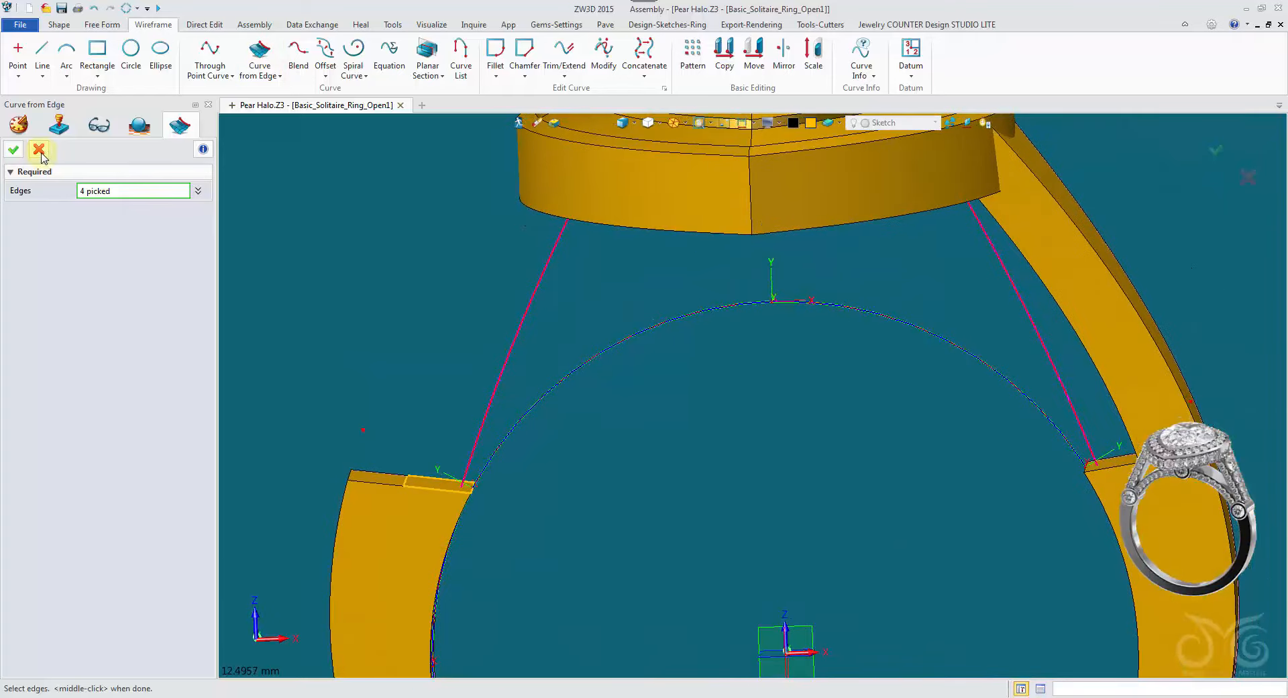
click(11, 149)
Step: Start copying the four profile curves on the left shank's end face, restricting the selection to curves
scroll(445, 280, up, 5)
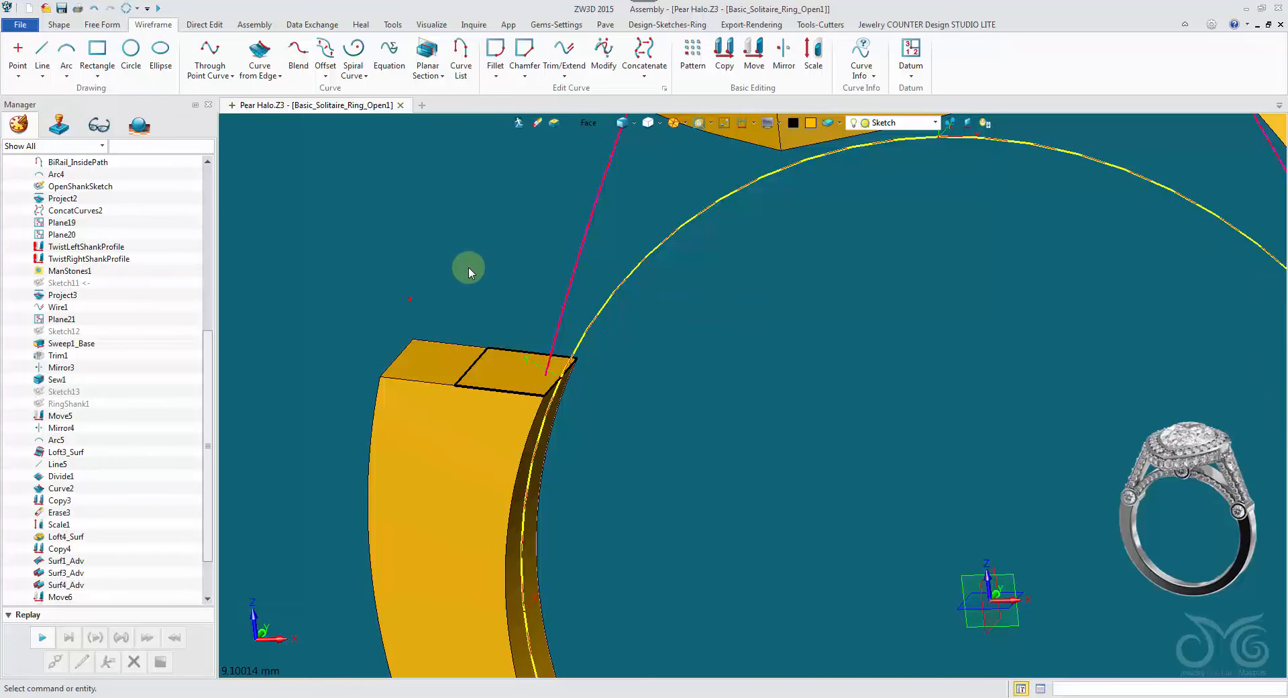
scroll(468, 266, down, 3)
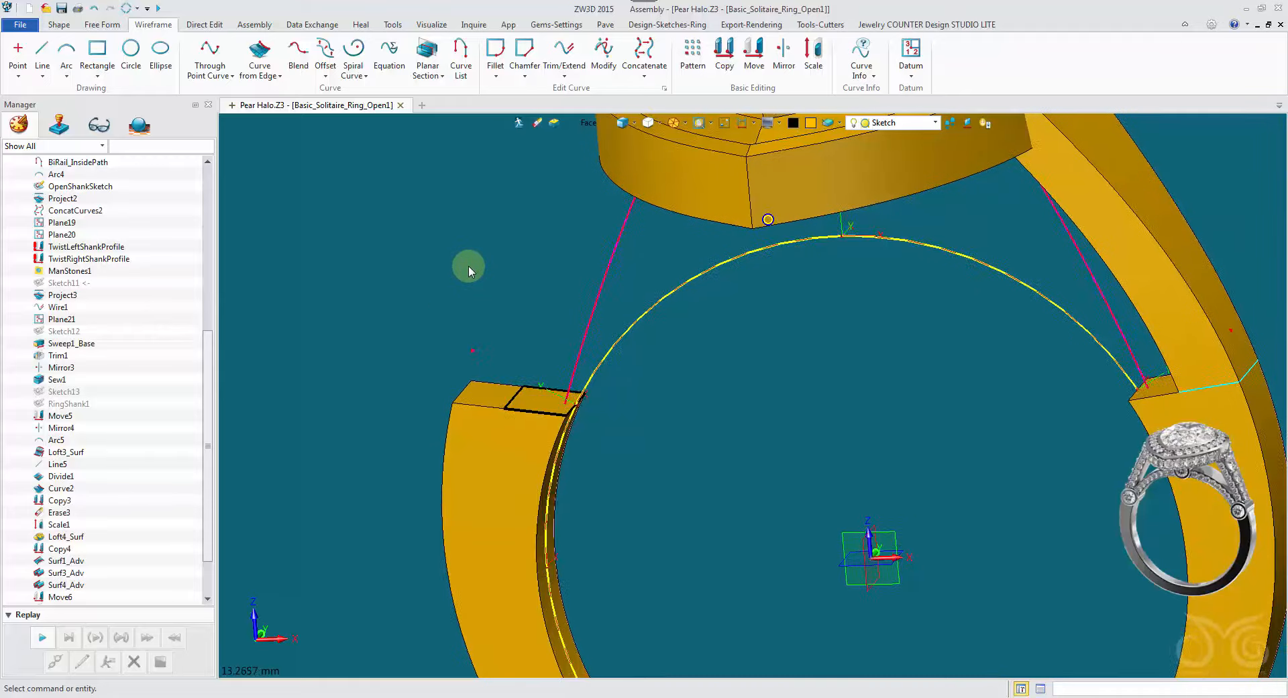
scroll(493, 268, up, 2)
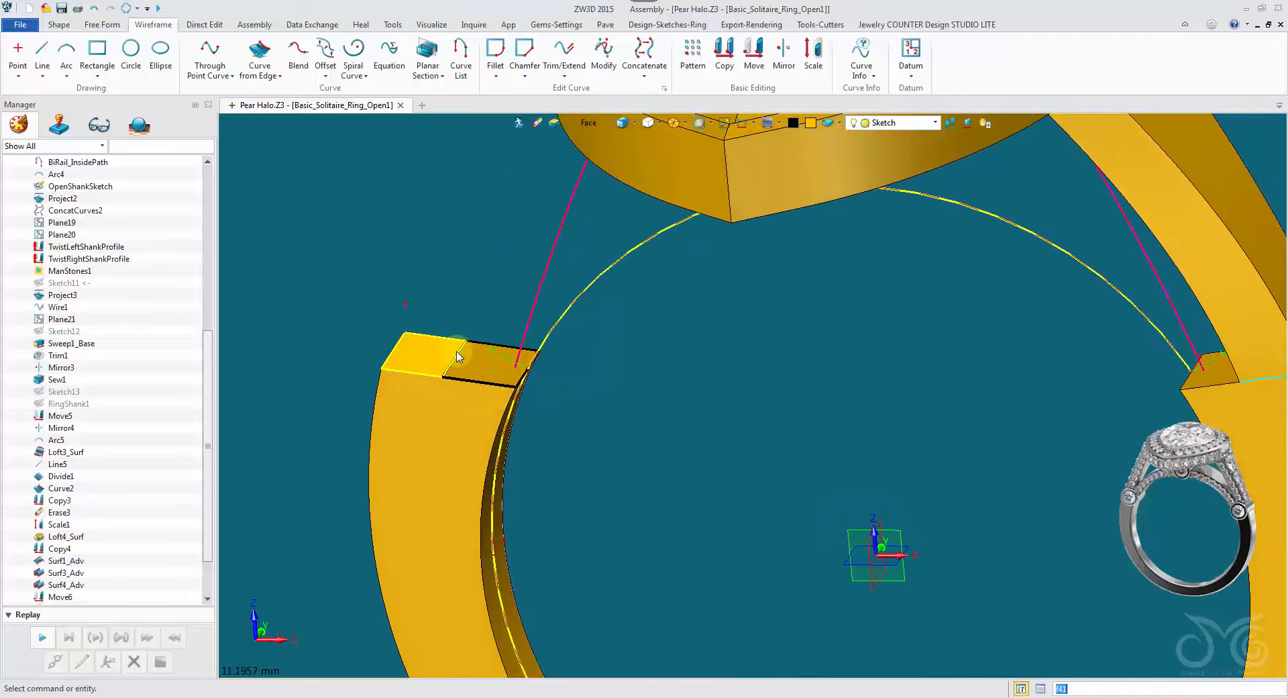
scroll(506, 355, down, 2)
right_drag(537, 402, 535, 300)
scroll(534, 299, up, 1)
click(726, 53)
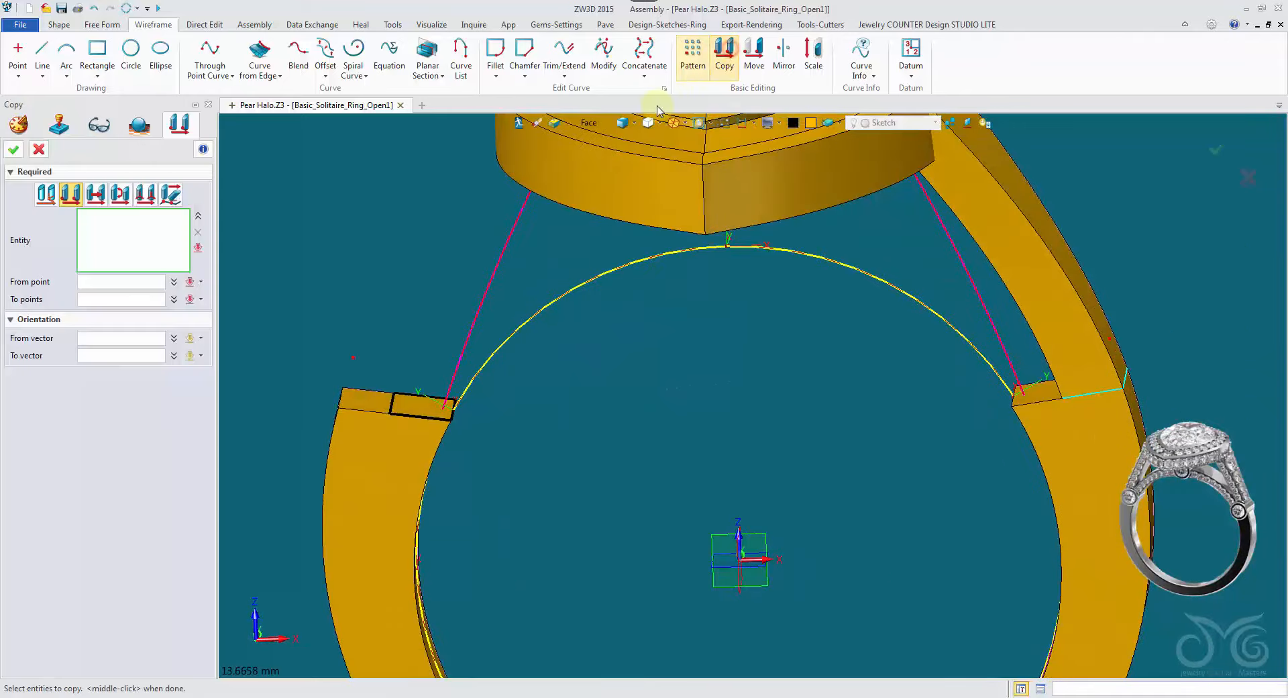
scroll(460, 196, up, 3)
click(589, 122)
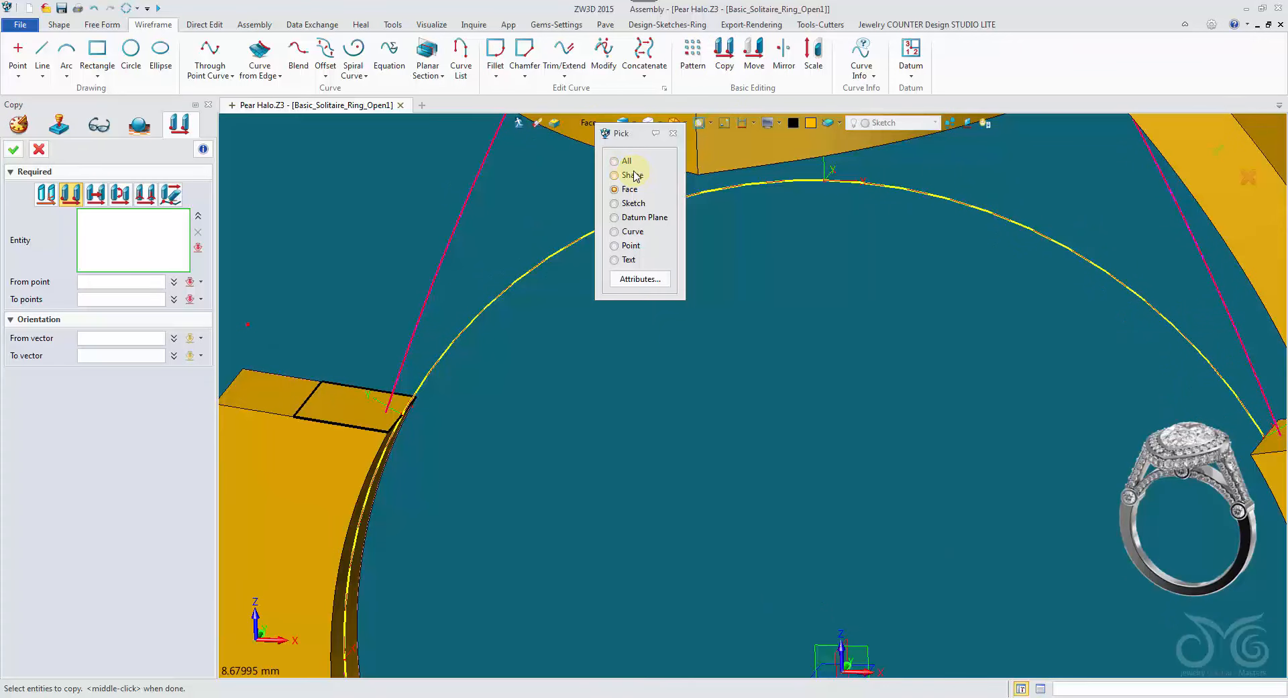
click(627, 232)
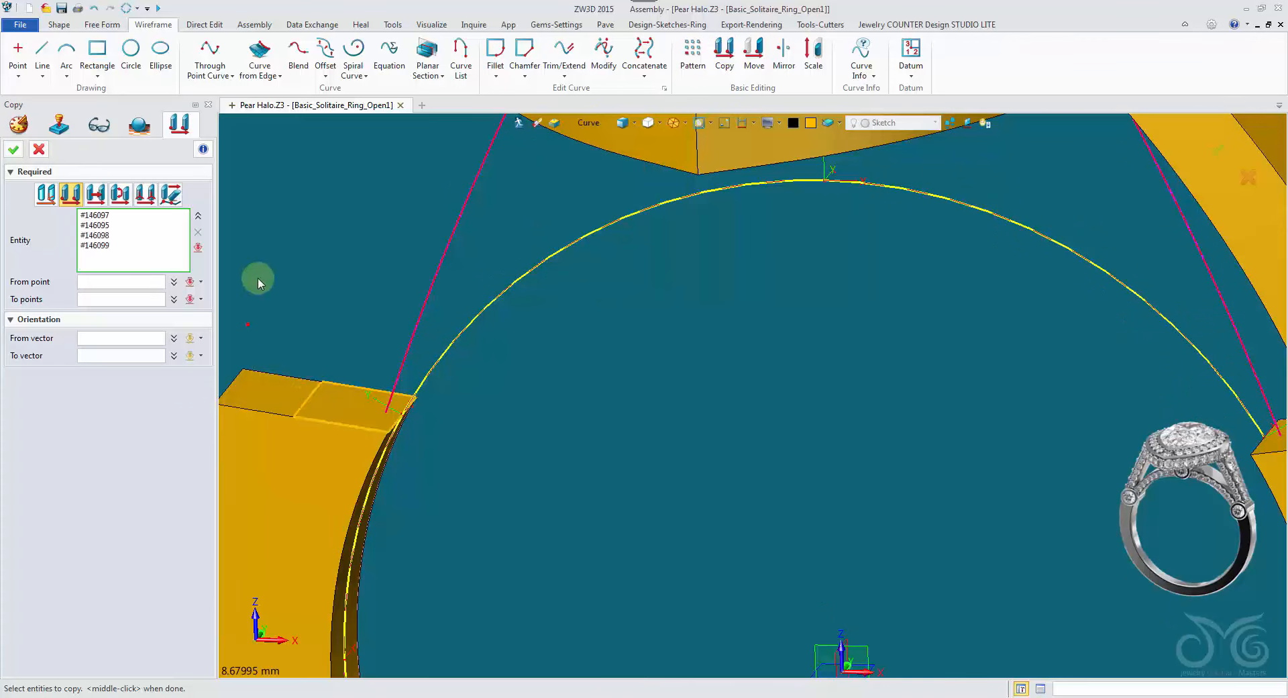
Step: Copy the selected curves frame to frame, from the left shank end's frame to the 12OClock frame on top of the finger circle
click(146, 195)
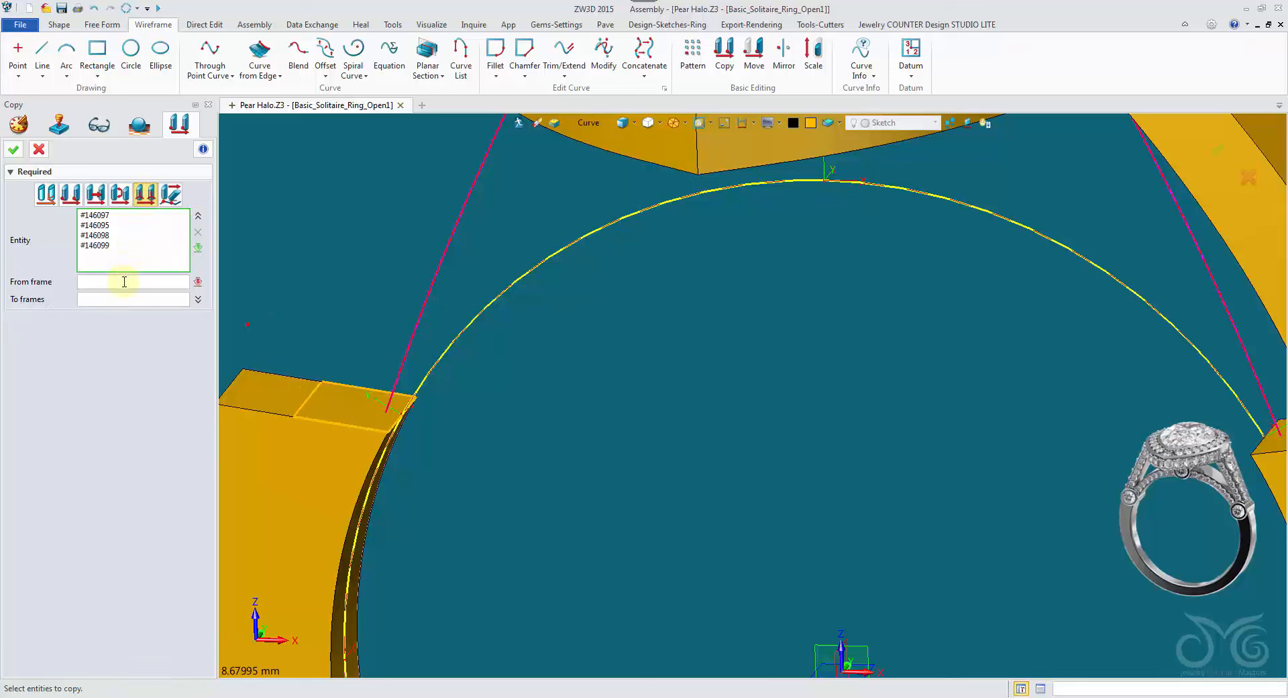
click(375, 398)
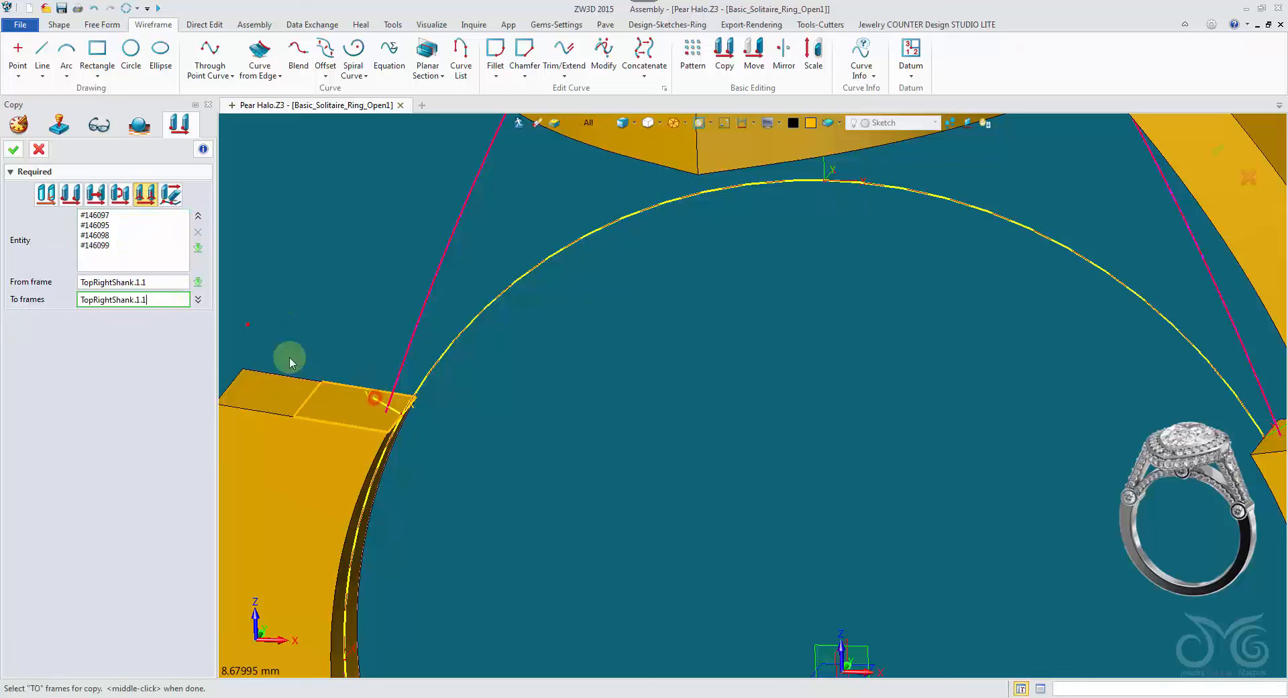
click(825, 169)
right_drag(825, 169, 383, 460)
scroll(382, 460, down, 1)
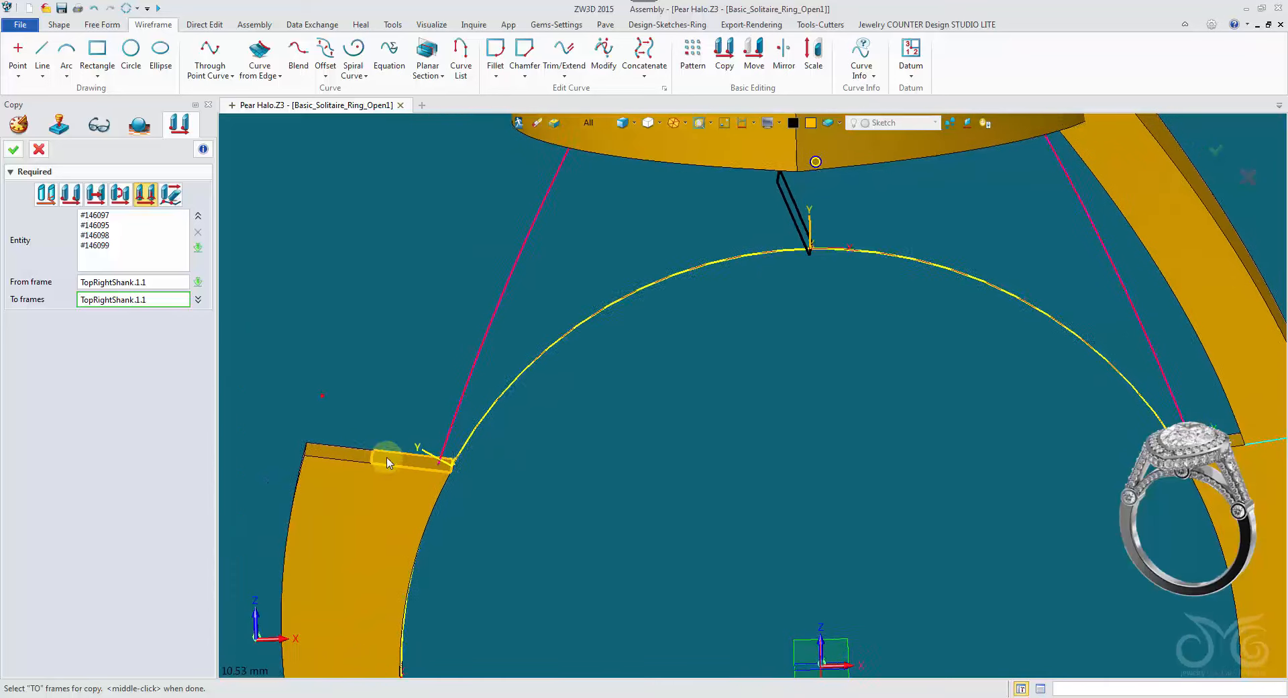
right_drag(523, 443, 490, 403)
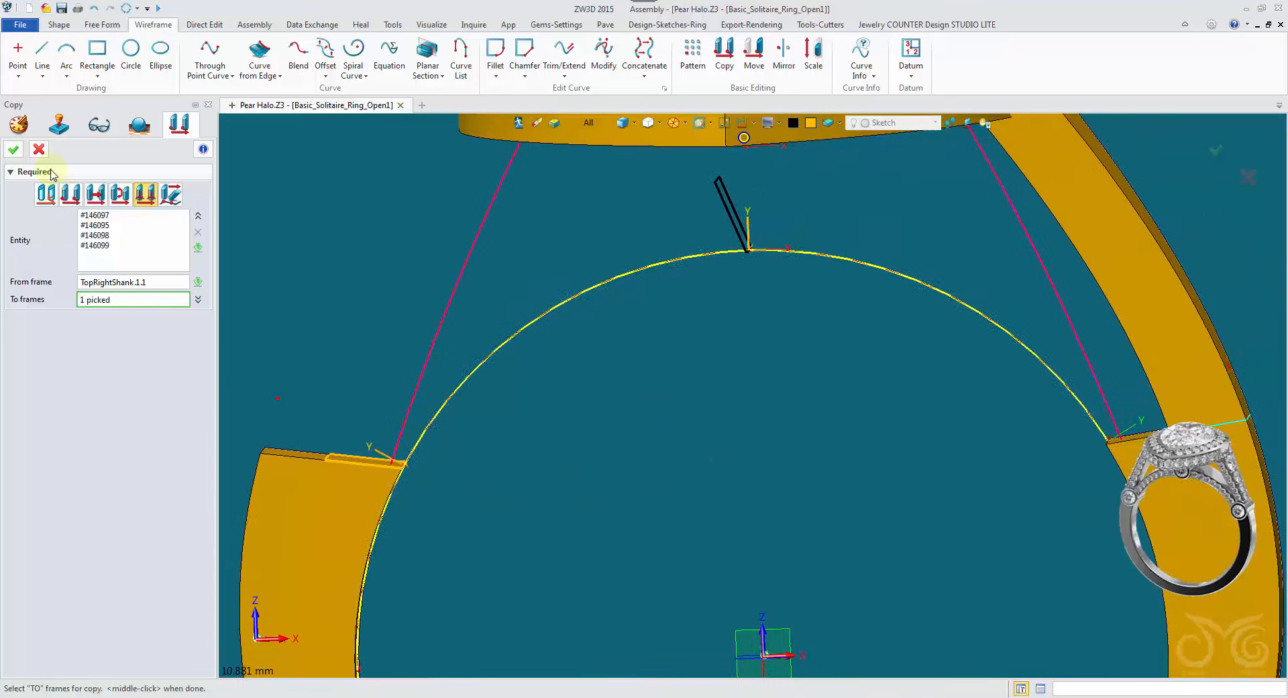
click(14, 149)
Step: Rotate the four copied top profile curves by 21 degrees about the frame's -0,1,0 direction so they stand upright
scroll(520, 178, up, 1)
right_drag(537, 201, 746, 134)
click(750, 58)
right_drag(730, 271, 695, 282)
click(687, 274)
click(688, 276)
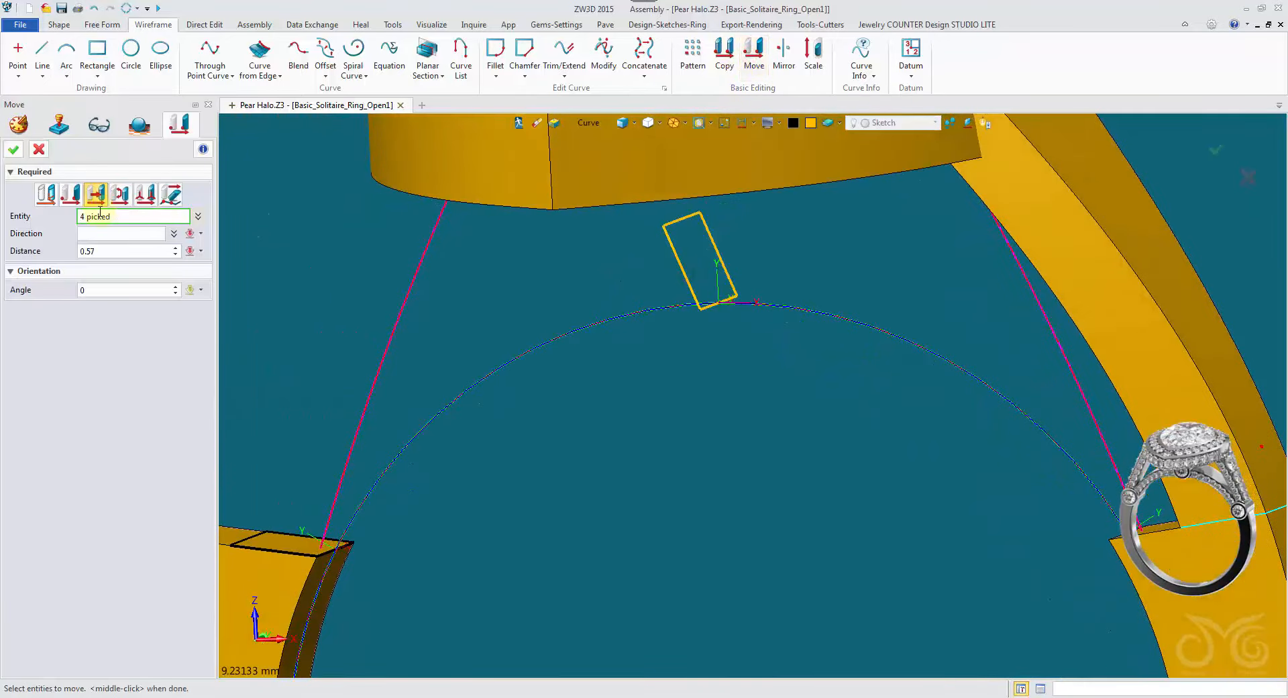
click(121, 198)
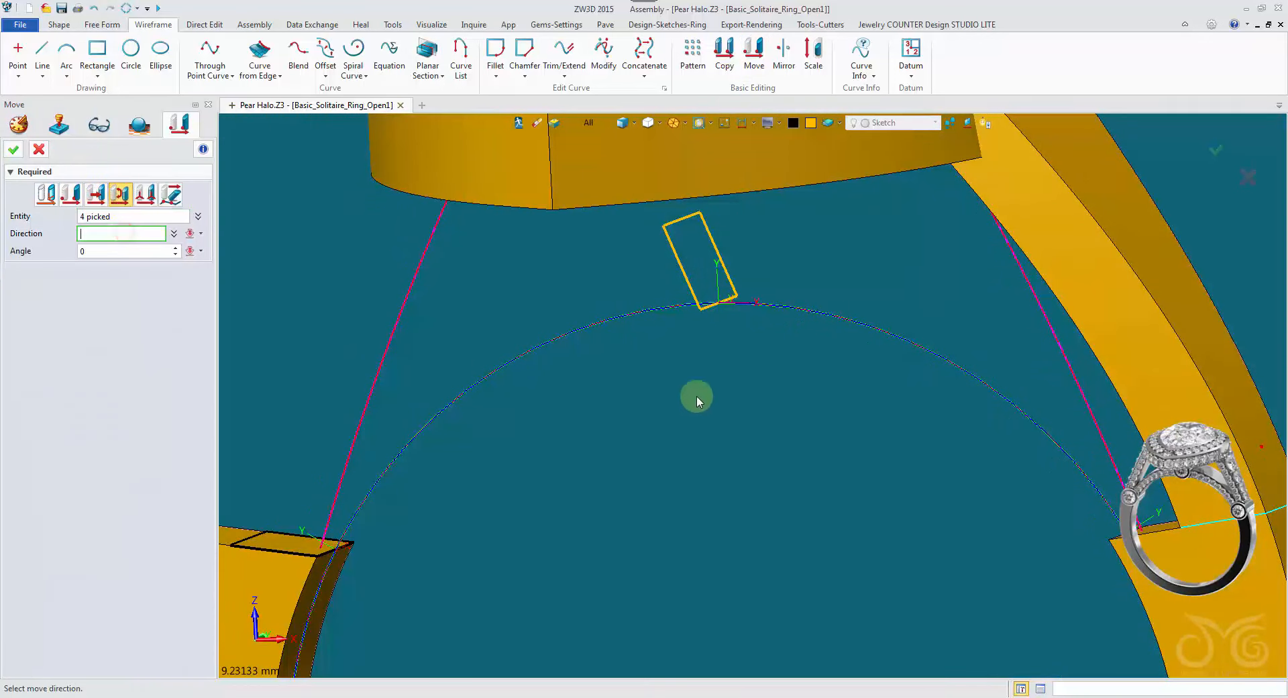
click(712, 312)
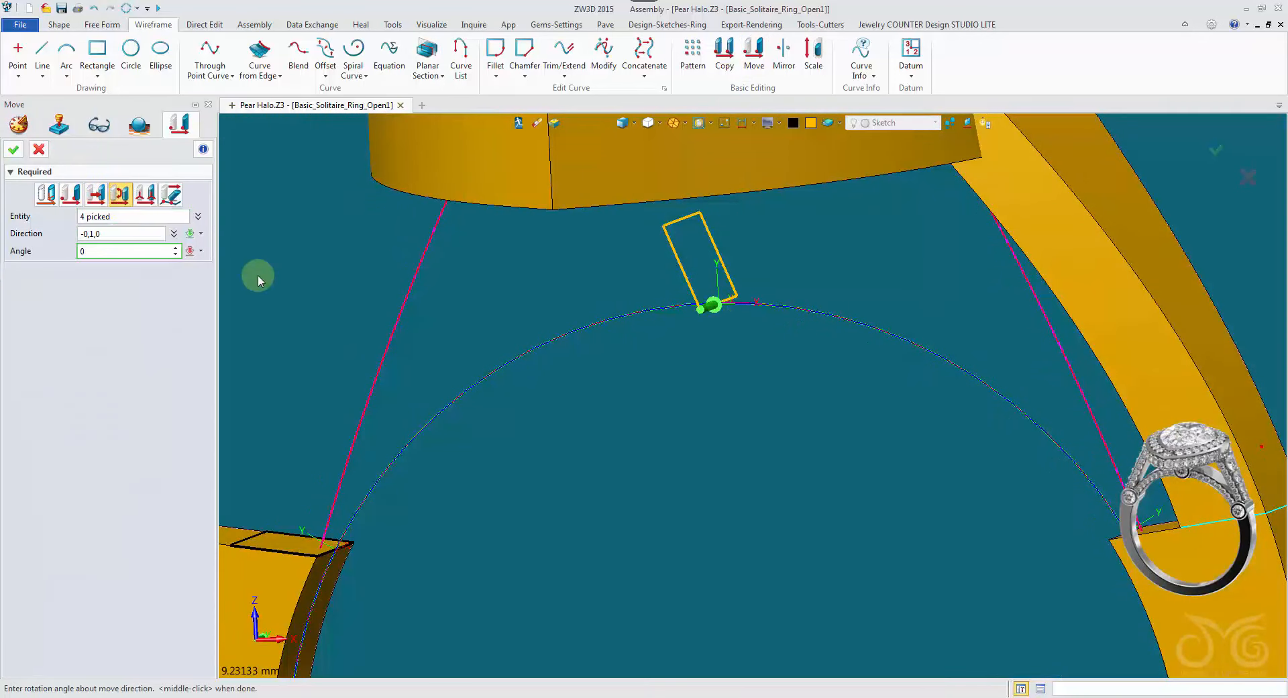
scroll(112, 255, up, 2)
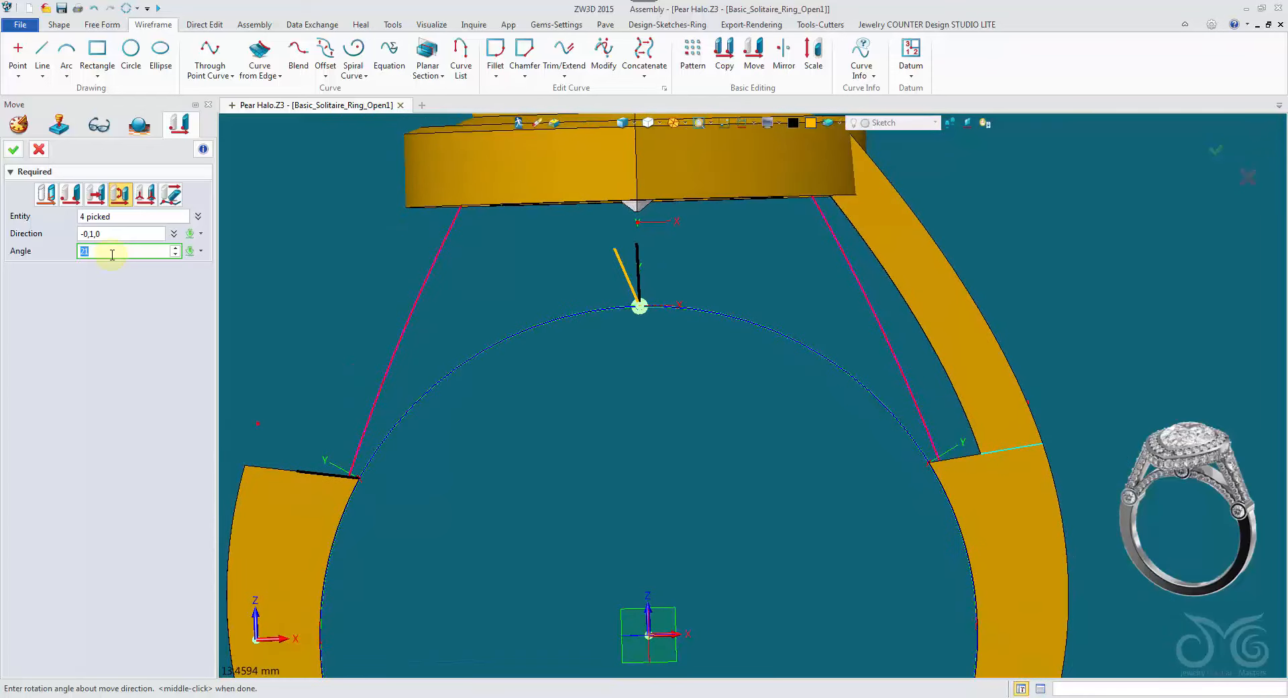
click(16, 152)
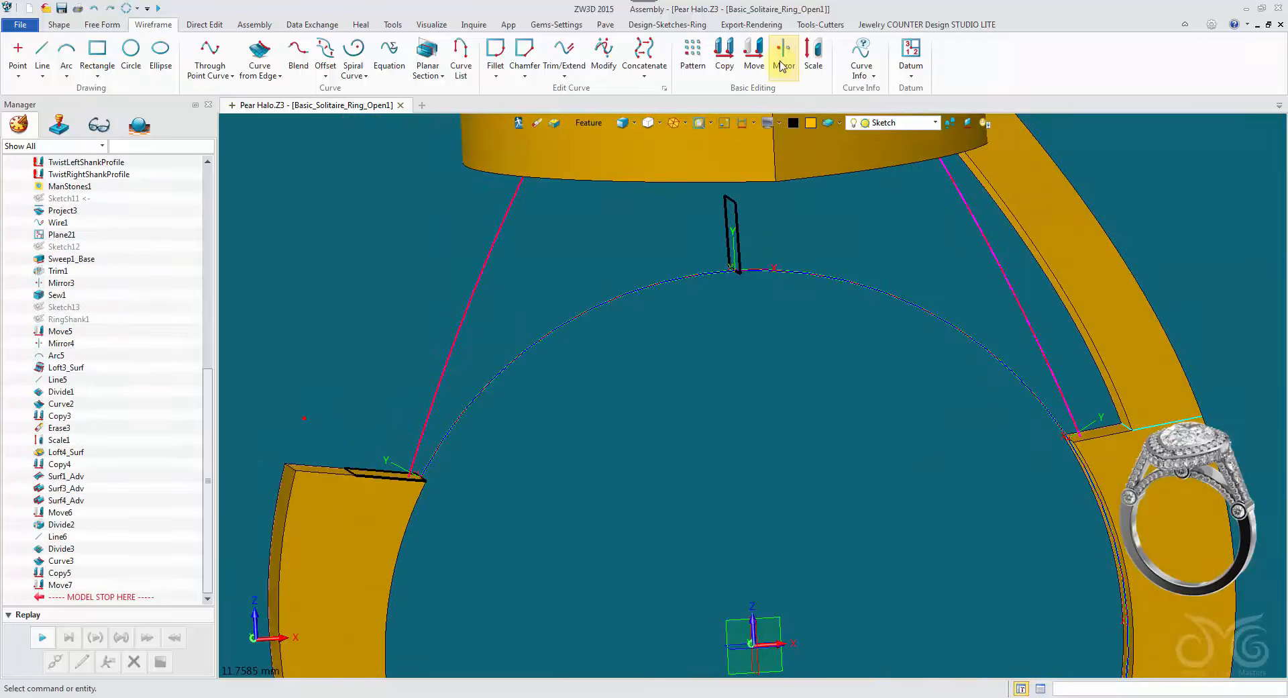
Step: Mirror the four profile curves of the left shank end across the SIDE plane as a copy on the right shank
click(783, 54)
click(376, 445)
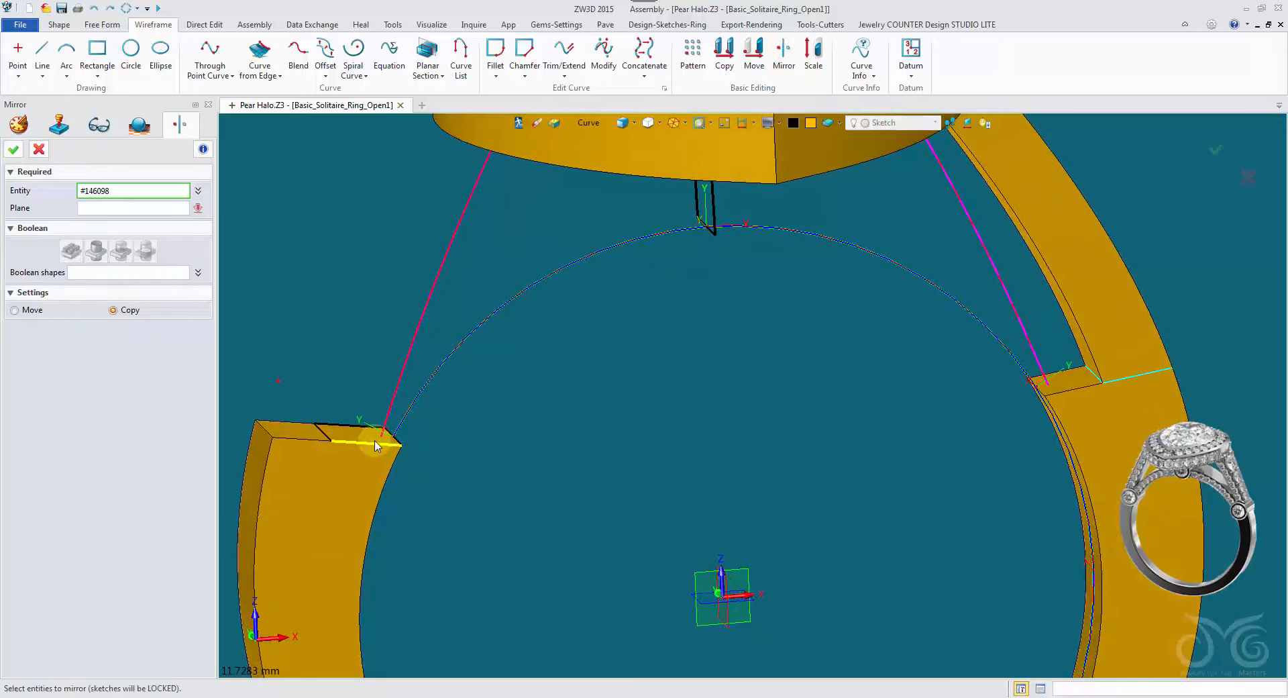
click(153, 212)
right_drag(392, 463, 728, 576)
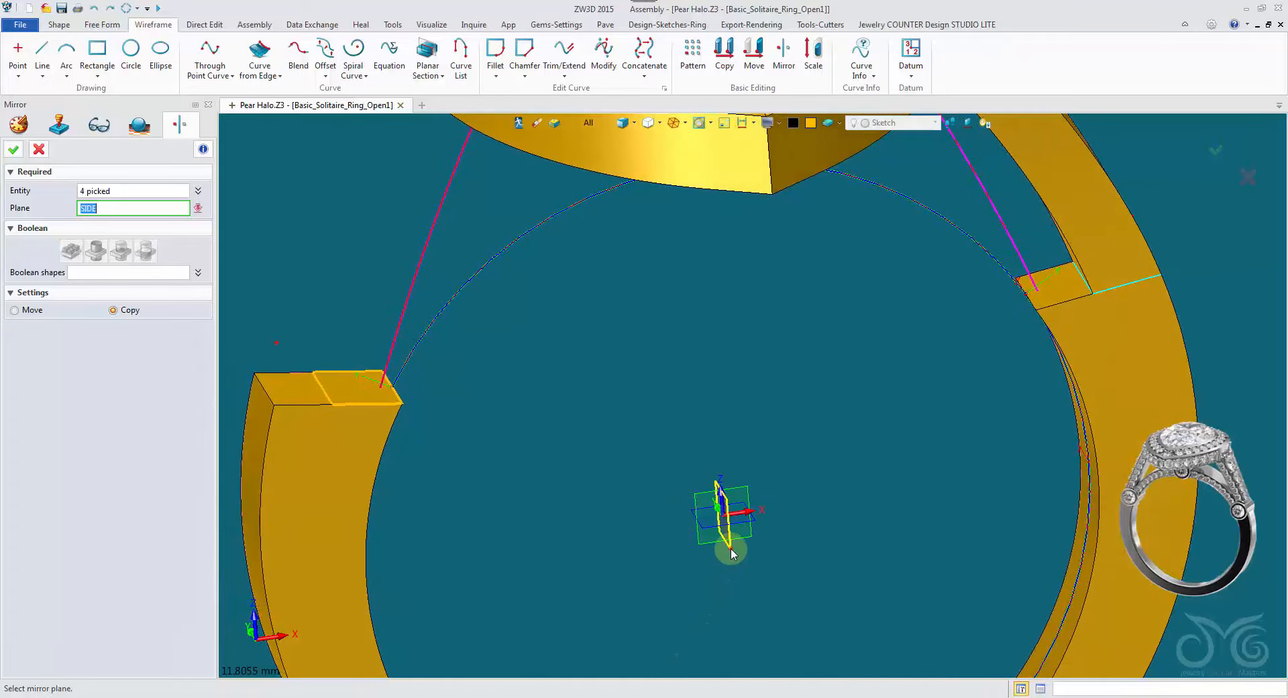
click(730, 551)
click(14, 151)
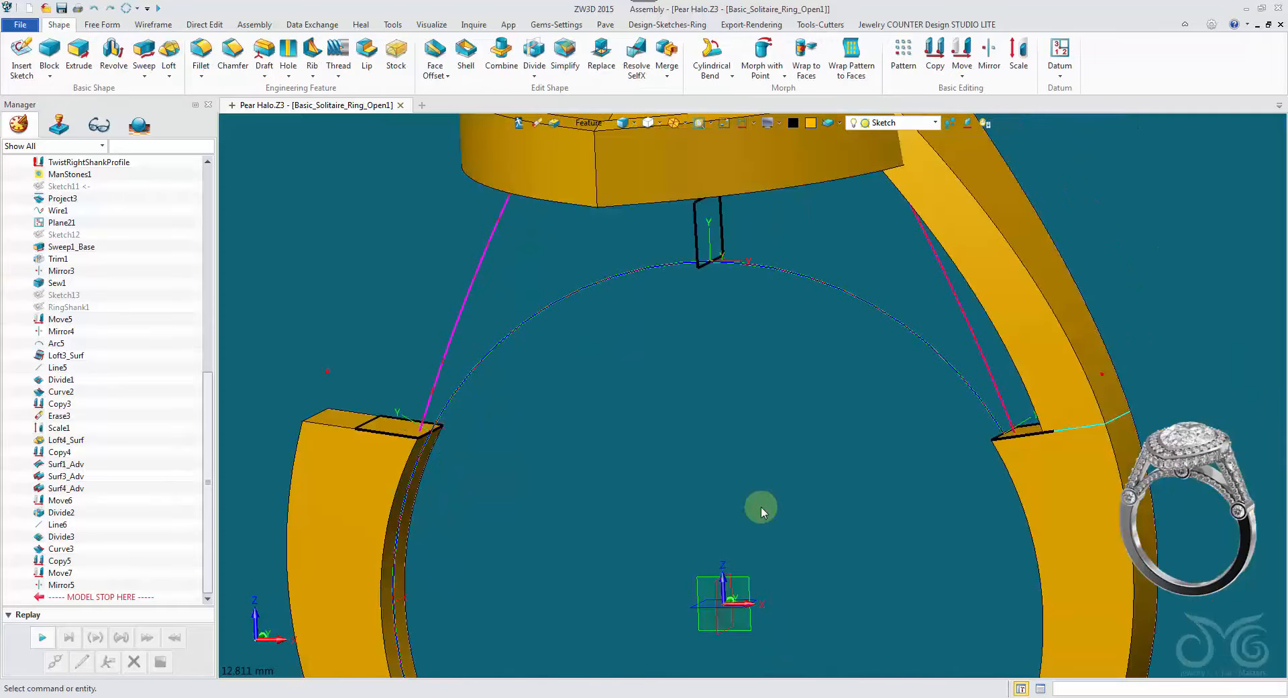
Step: Scale the four top profile curves non-uniformly with the 12OClock plane as reference, widening them in X by about 1.8
click(1019, 57)
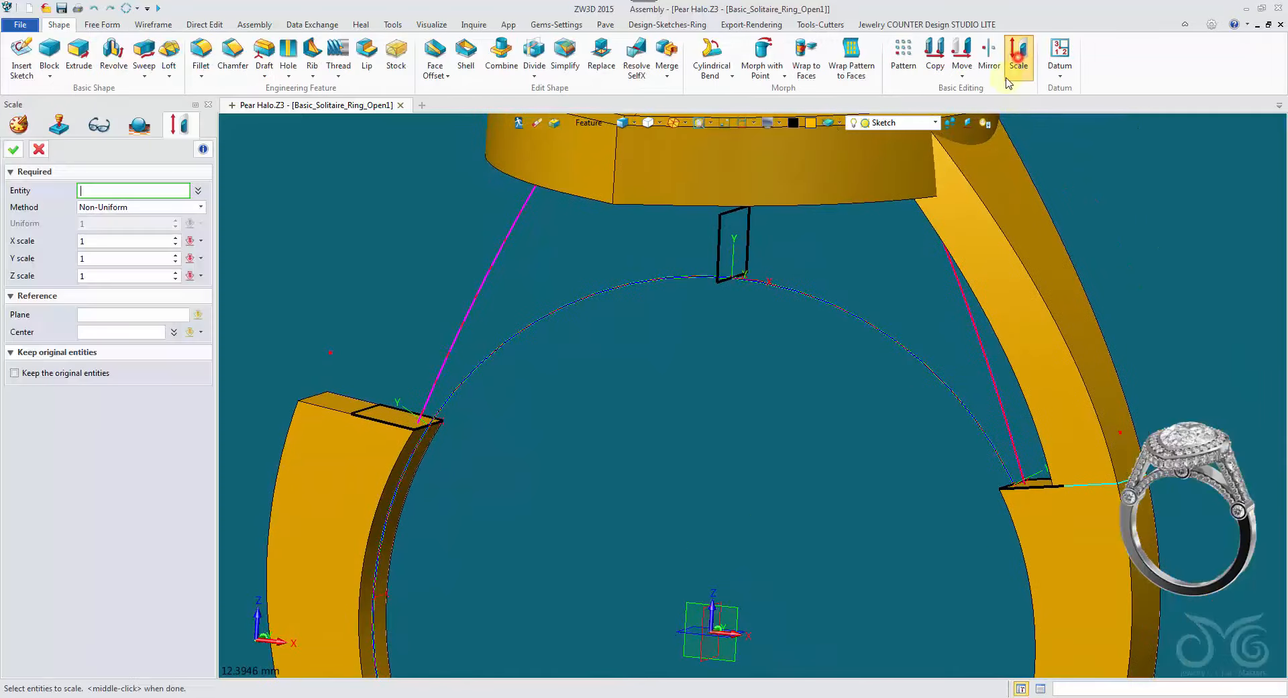
click(730, 244)
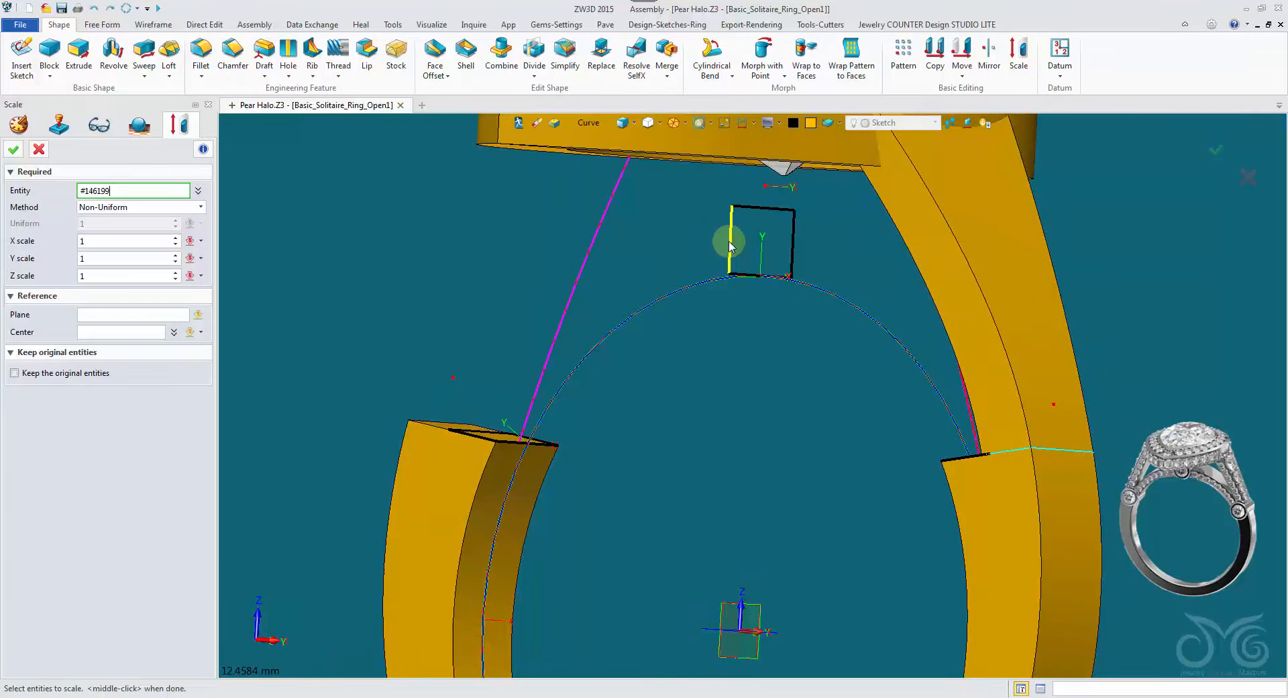
click(124, 319)
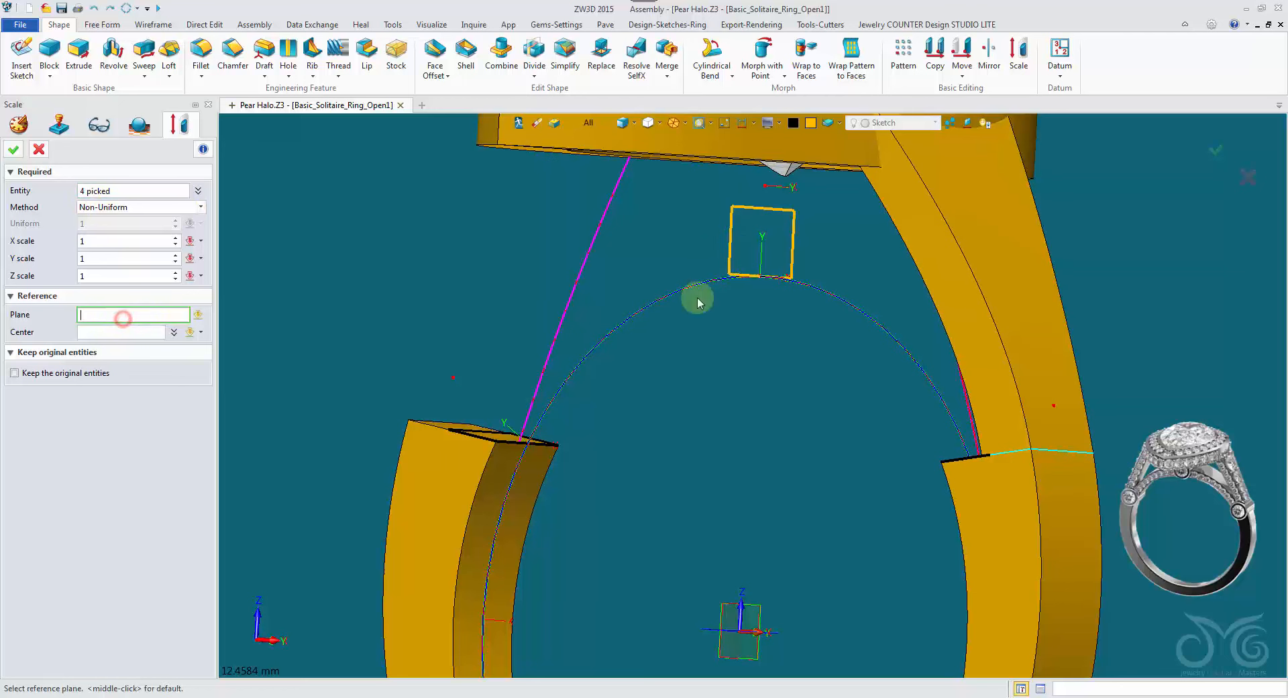
click(761, 255)
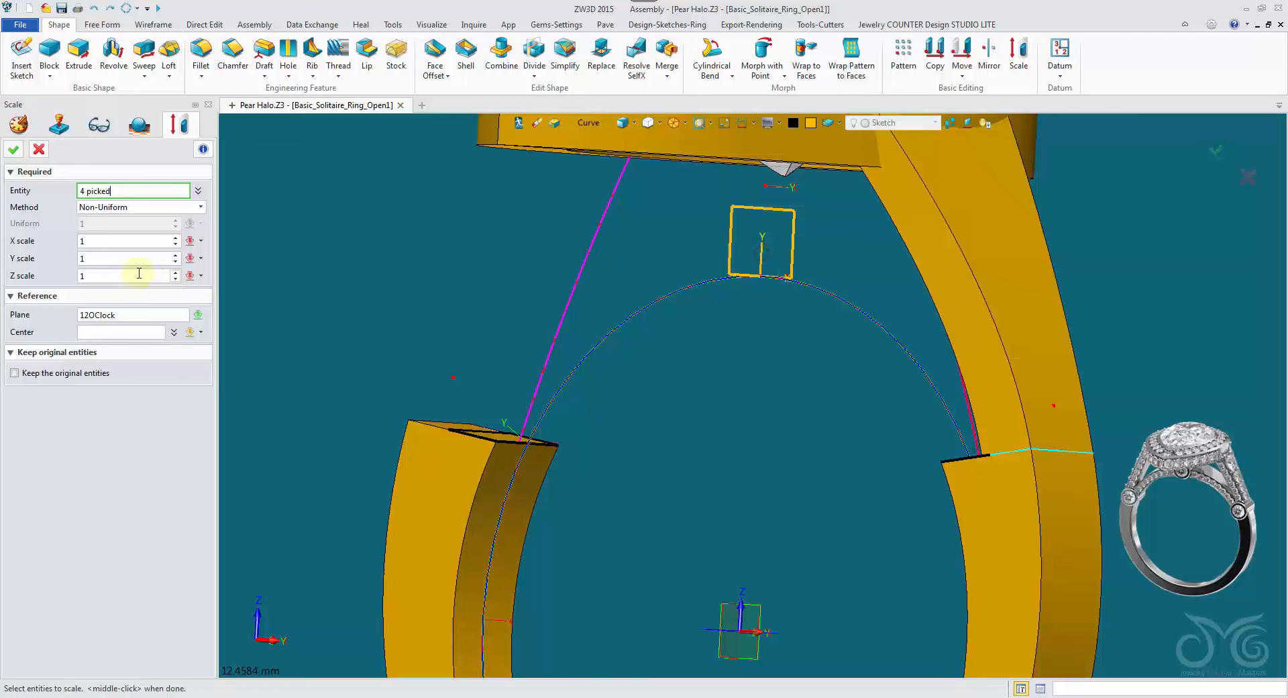
click(124, 242)
text(1.05)
key(Return)
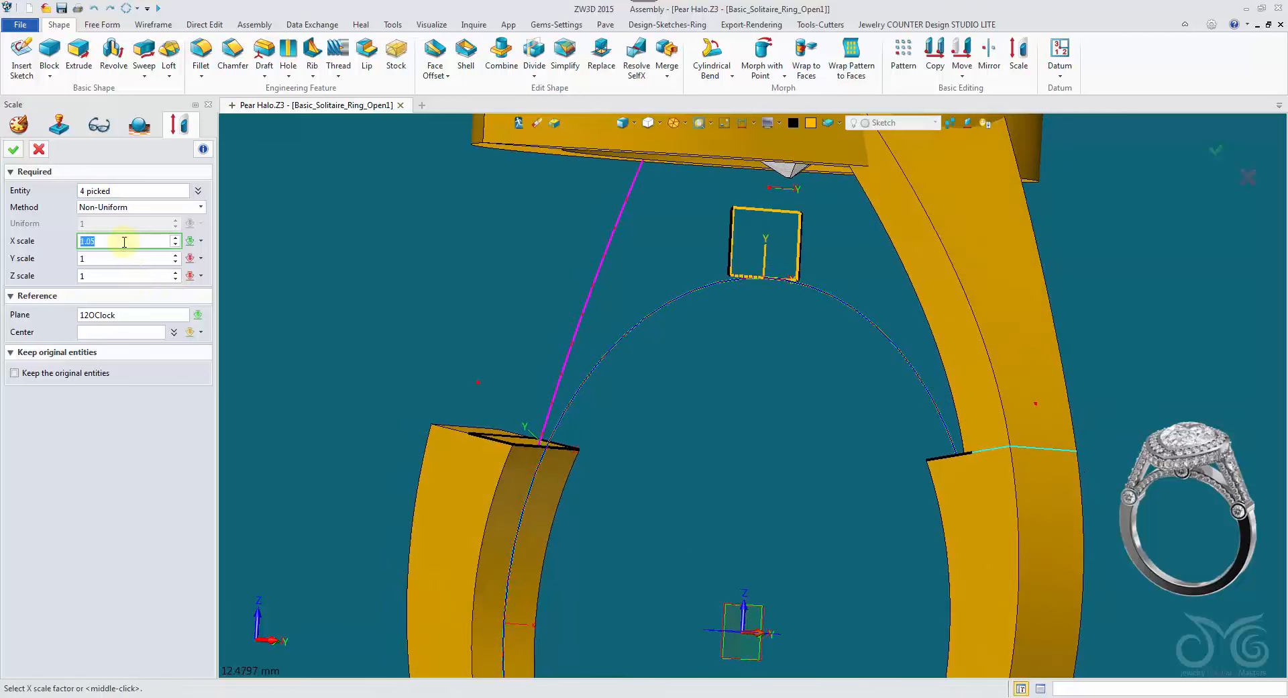
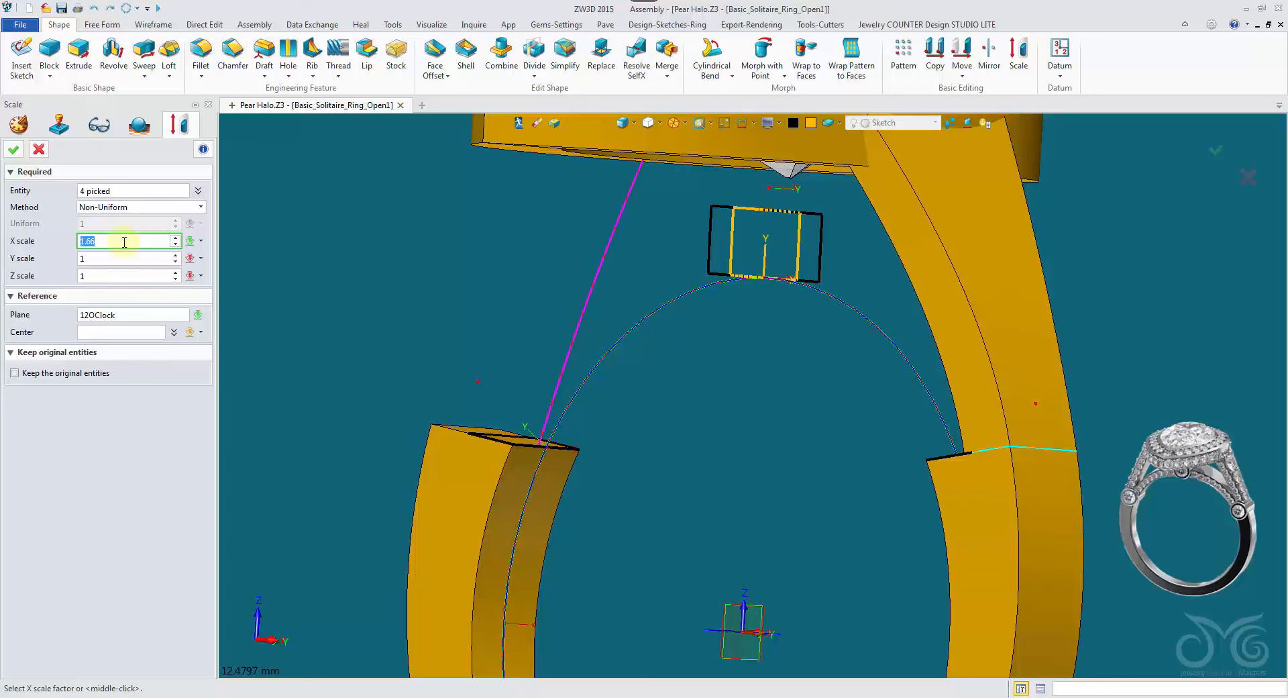
scroll(124, 242, up, 5)
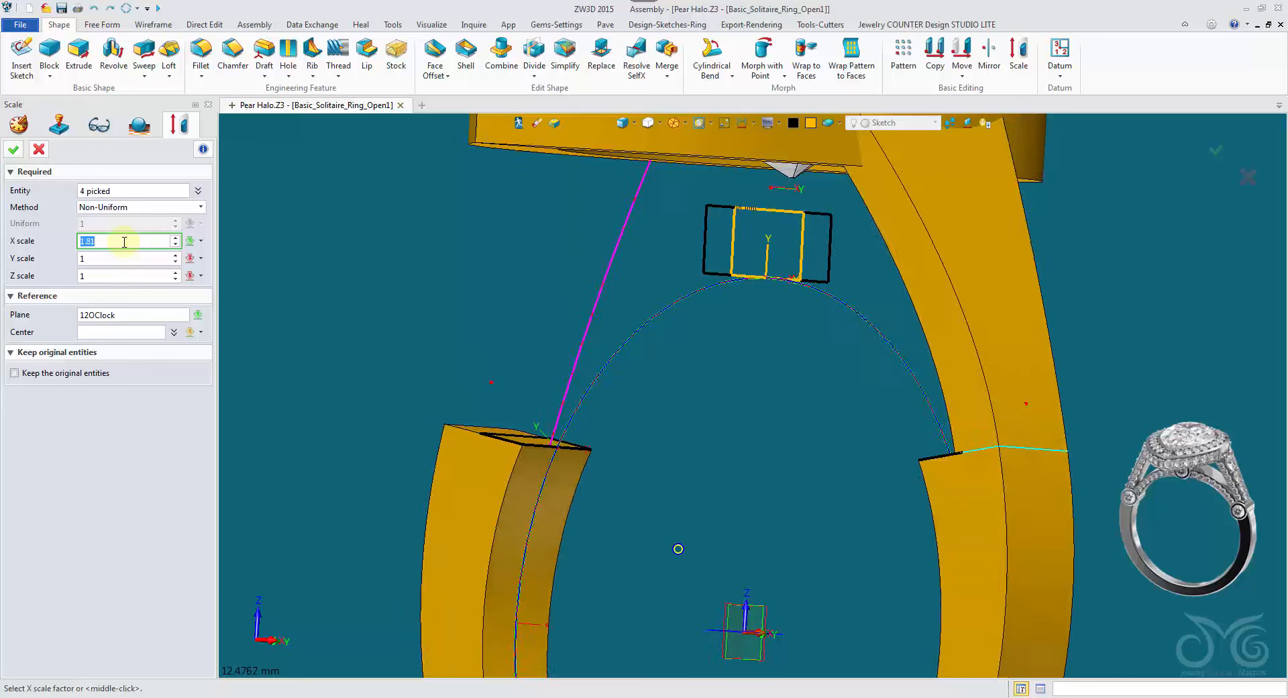
scroll(124, 242, down, 4)
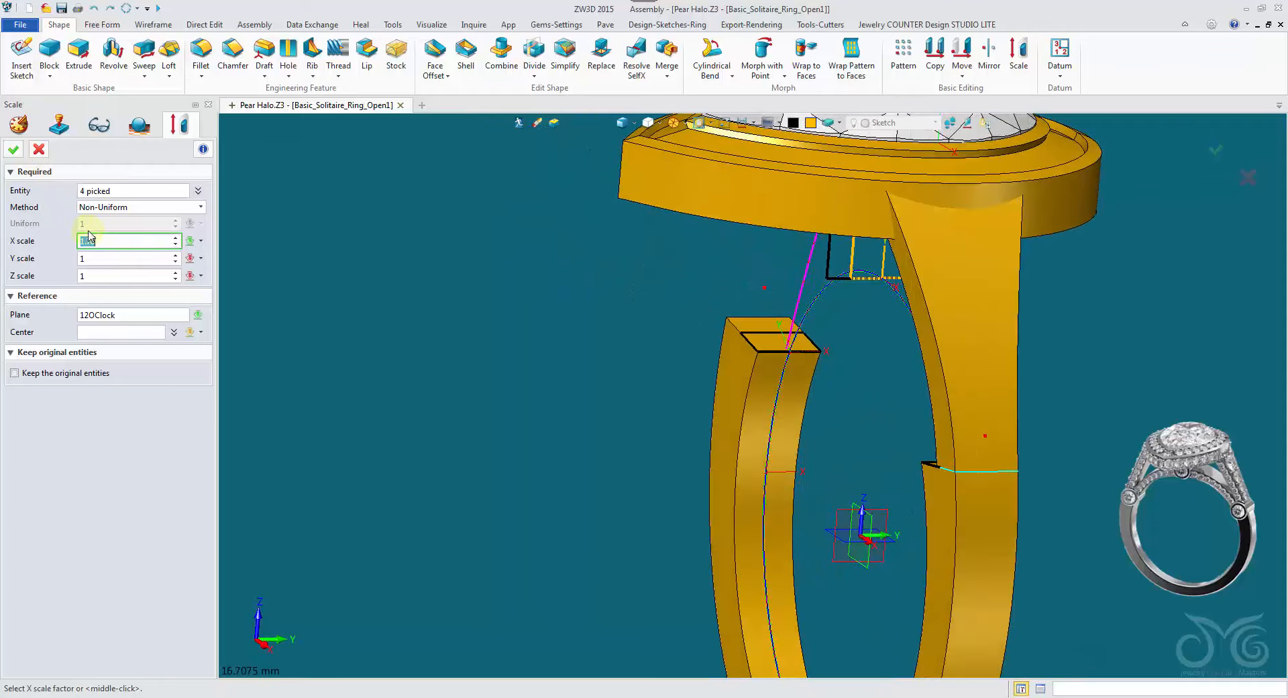
click(18, 153)
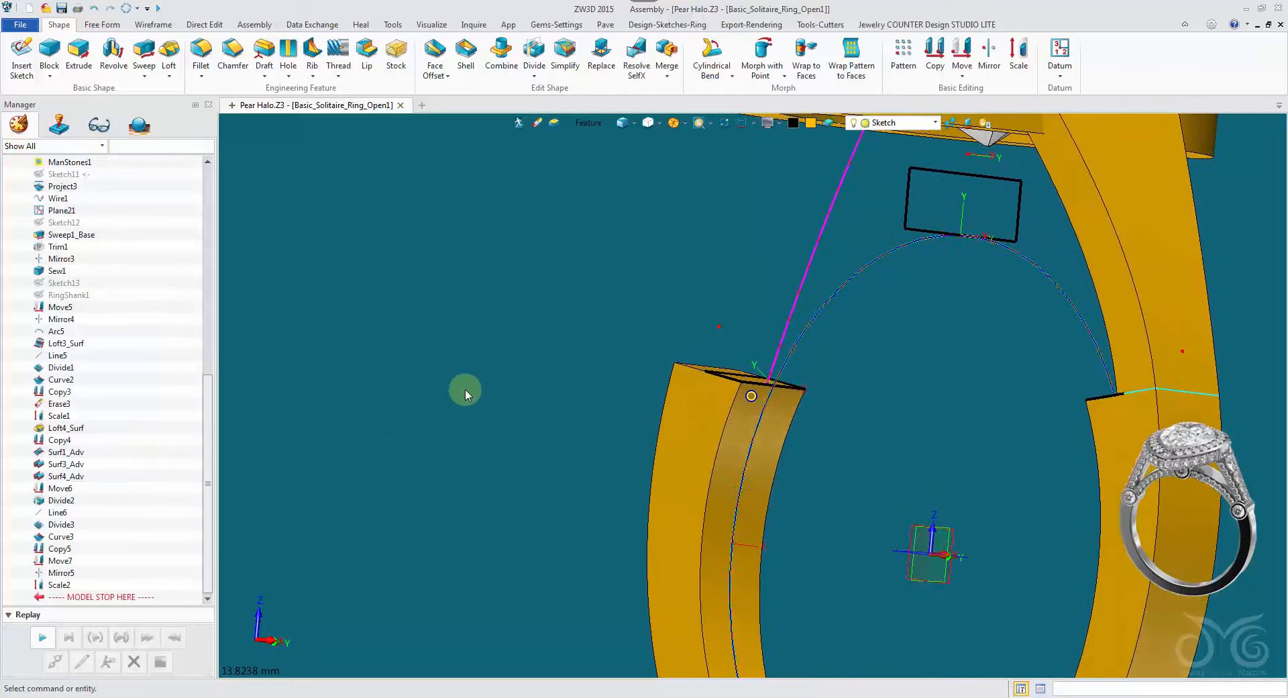
Step: Combine the four curves of the top profile under the halo into one curve list
right_click(843, 407)
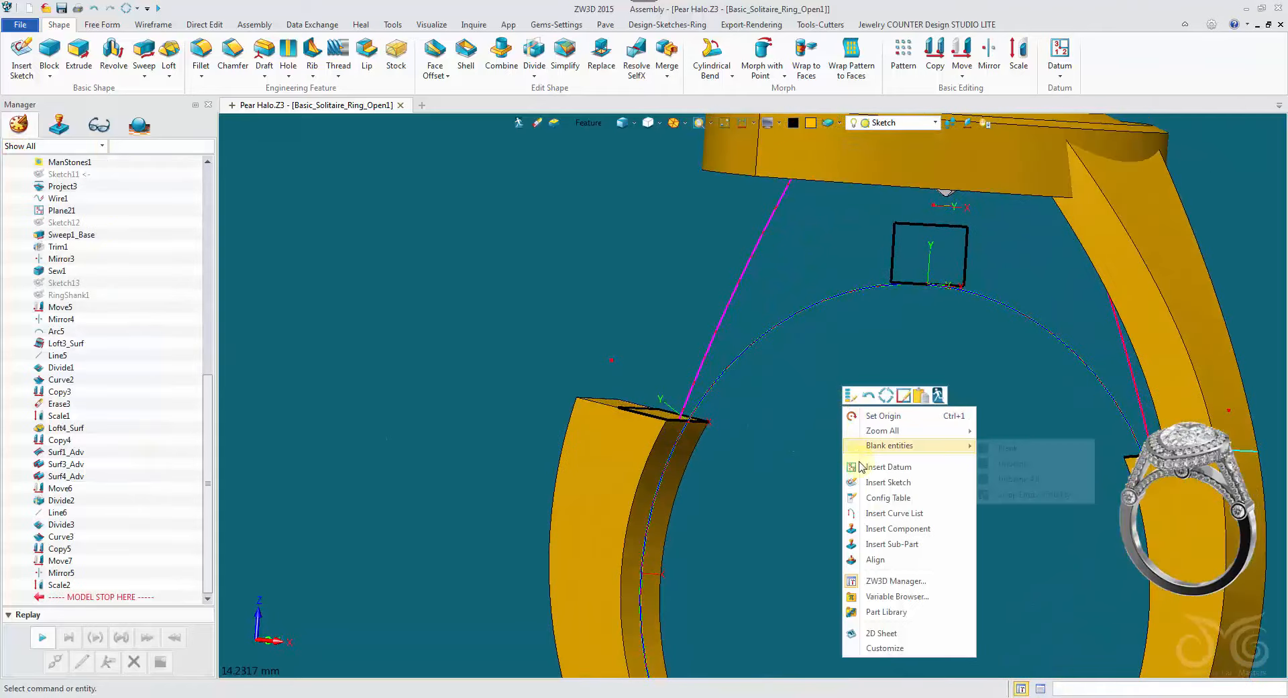
click(877, 513)
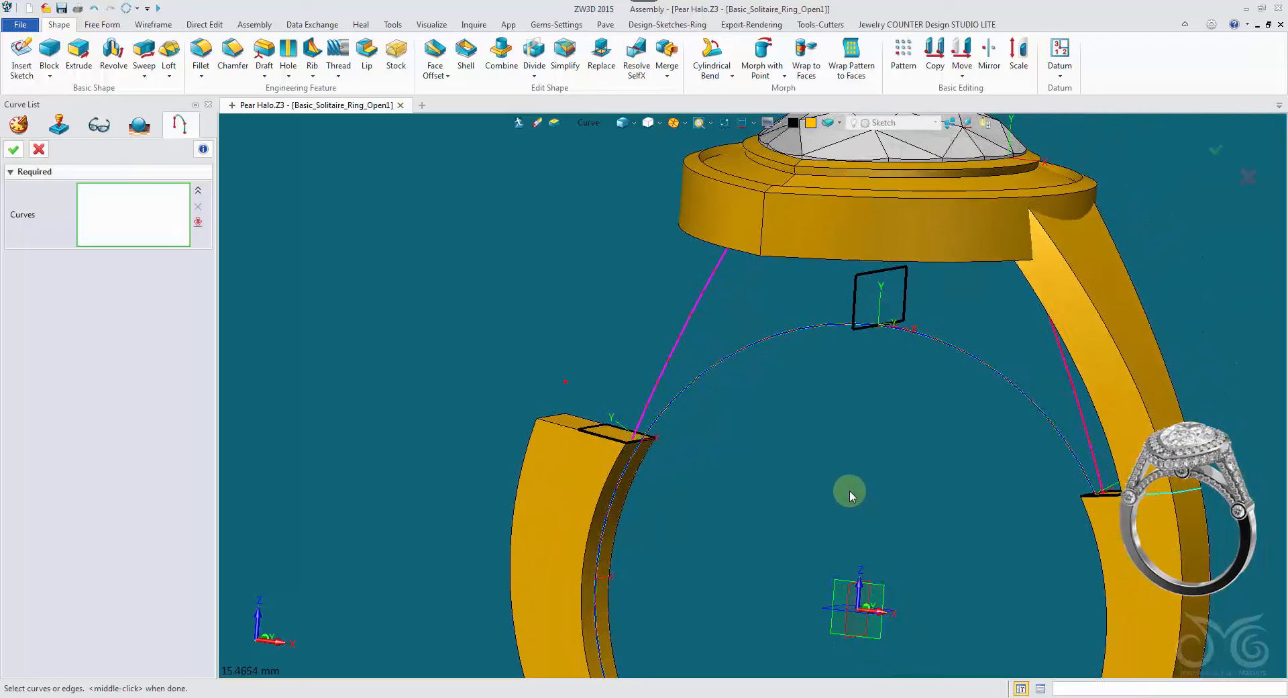
click(862, 329)
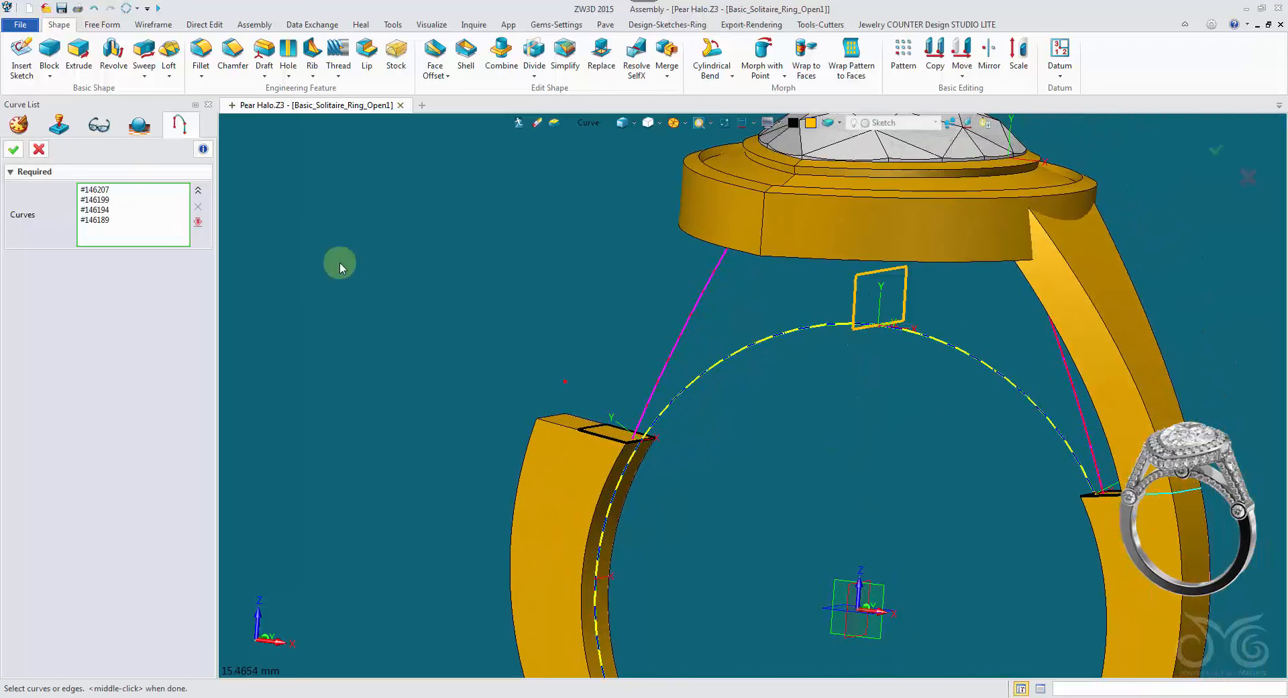
middle_click(751, 382)
middle_drag(768, 371, 667, 353)
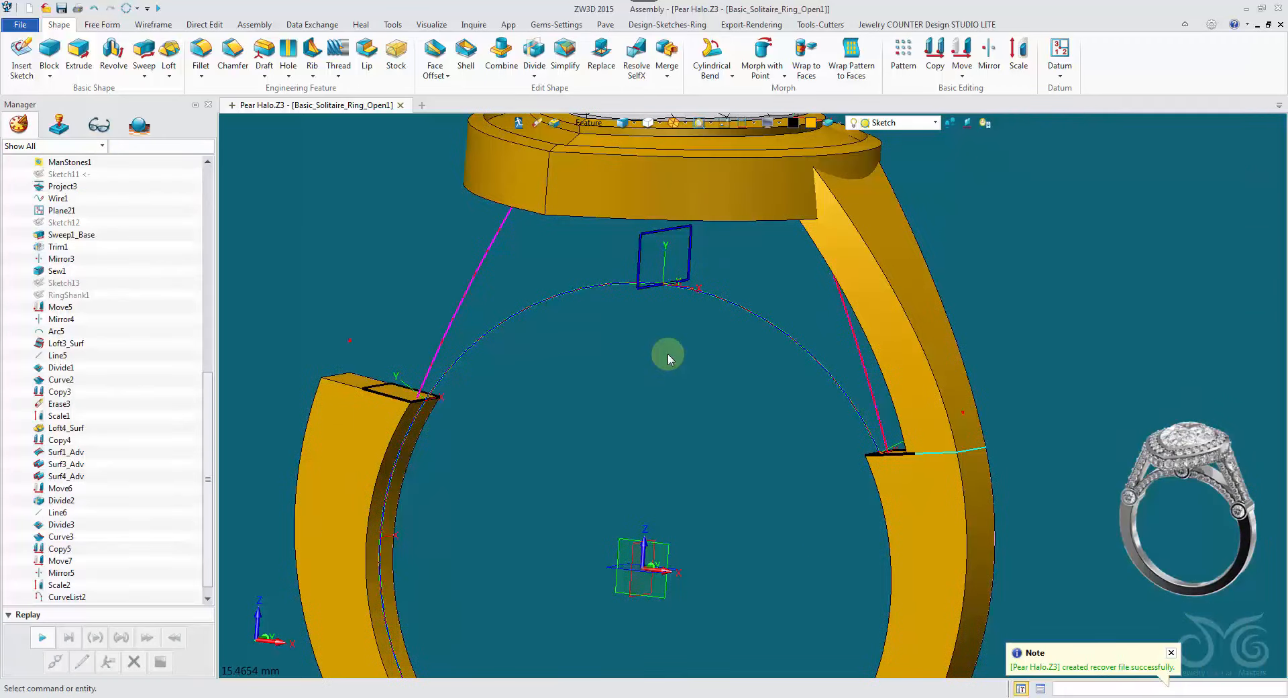
Step: Combine the four mirrored curves on the right shank's end face into a curve list
middle_click(667, 353)
right_drag(718, 391, 765, 427)
scroll(826, 472, up, 1)
scroll(827, 472, up, 2)
middle_drag(824, 472, 664, 448)
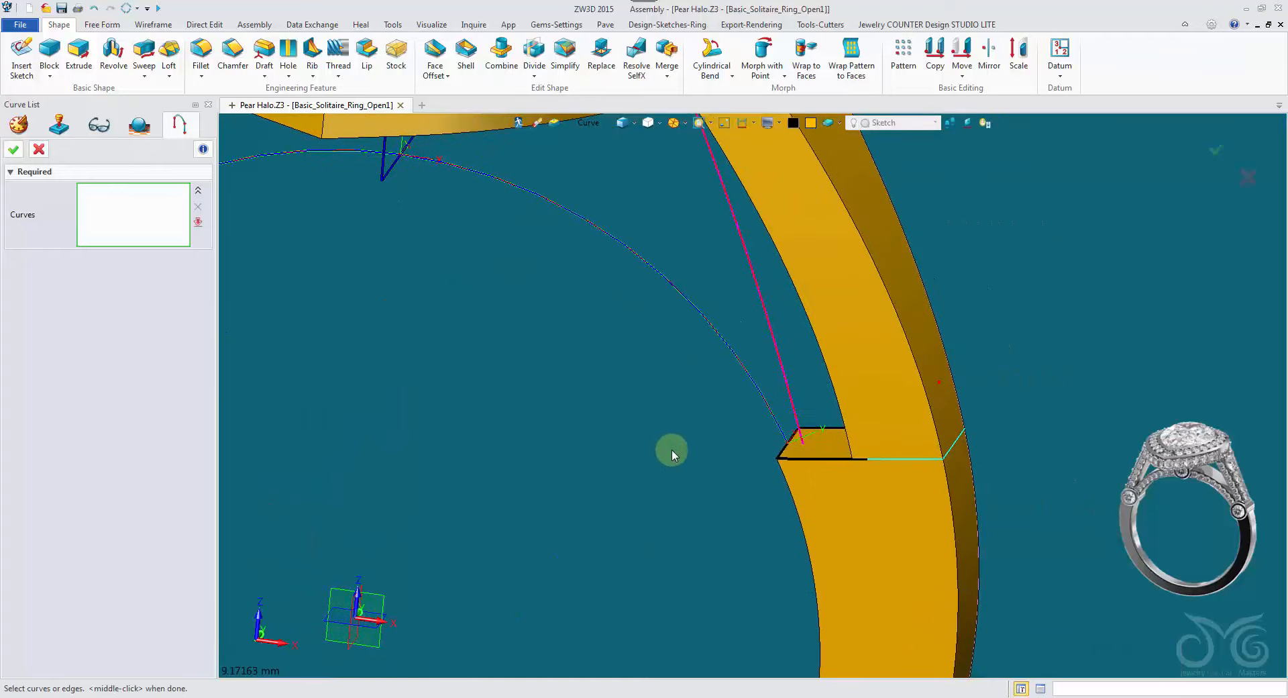
shift+click(819, 460)
scroll(540, 486, down, 4)
middle_drag(537, 486, 661, 475)
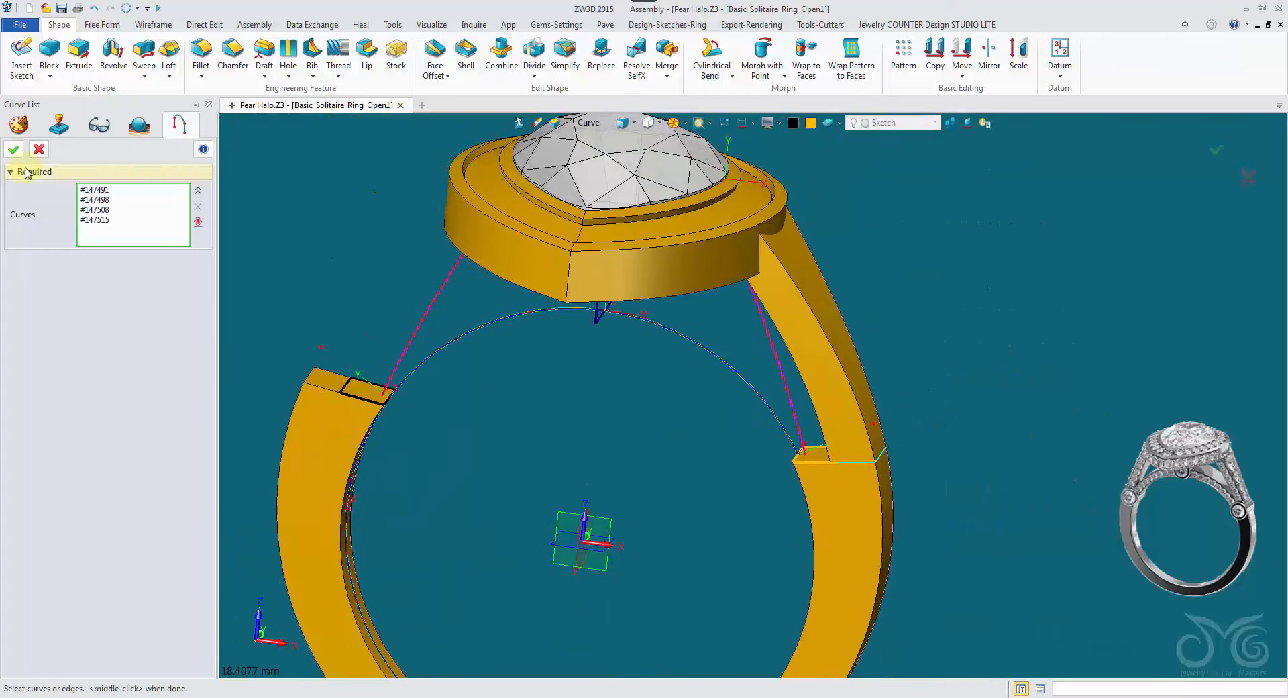
click(13, 148)
Step: Combine the four profile curves on the left shank's end face into a curve list
middle_click(263, 216)
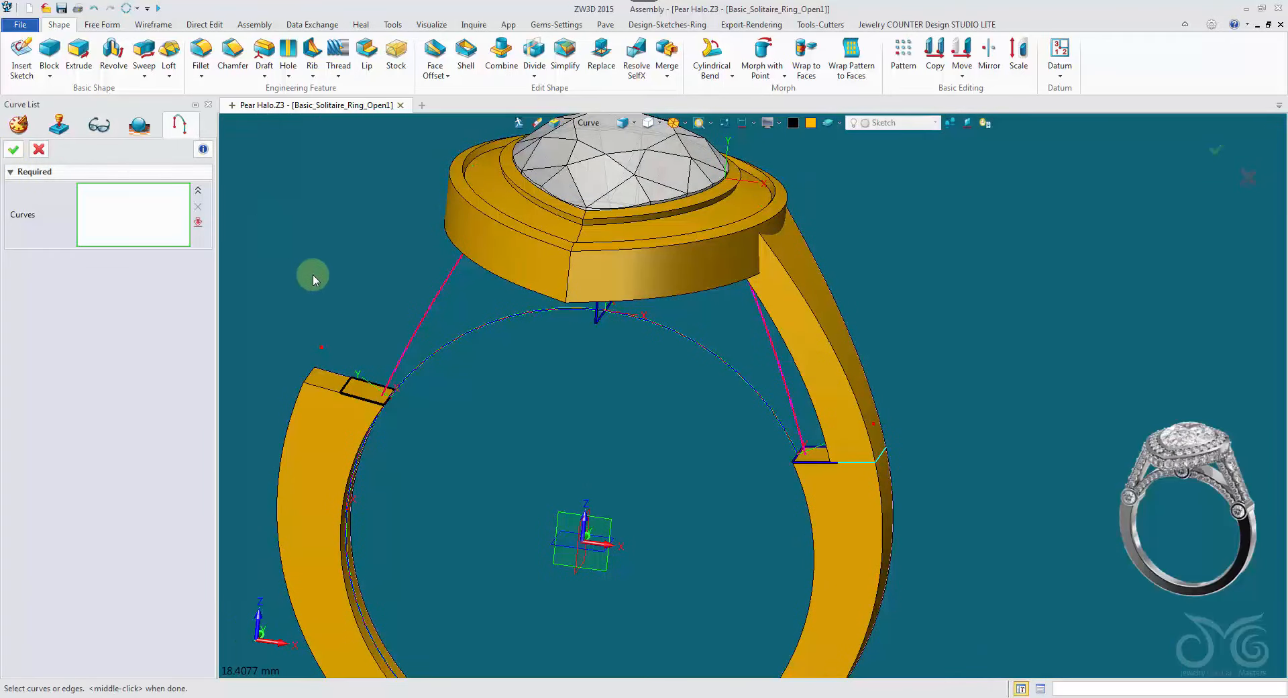
shift+click(359, 386)
click(13, 150)
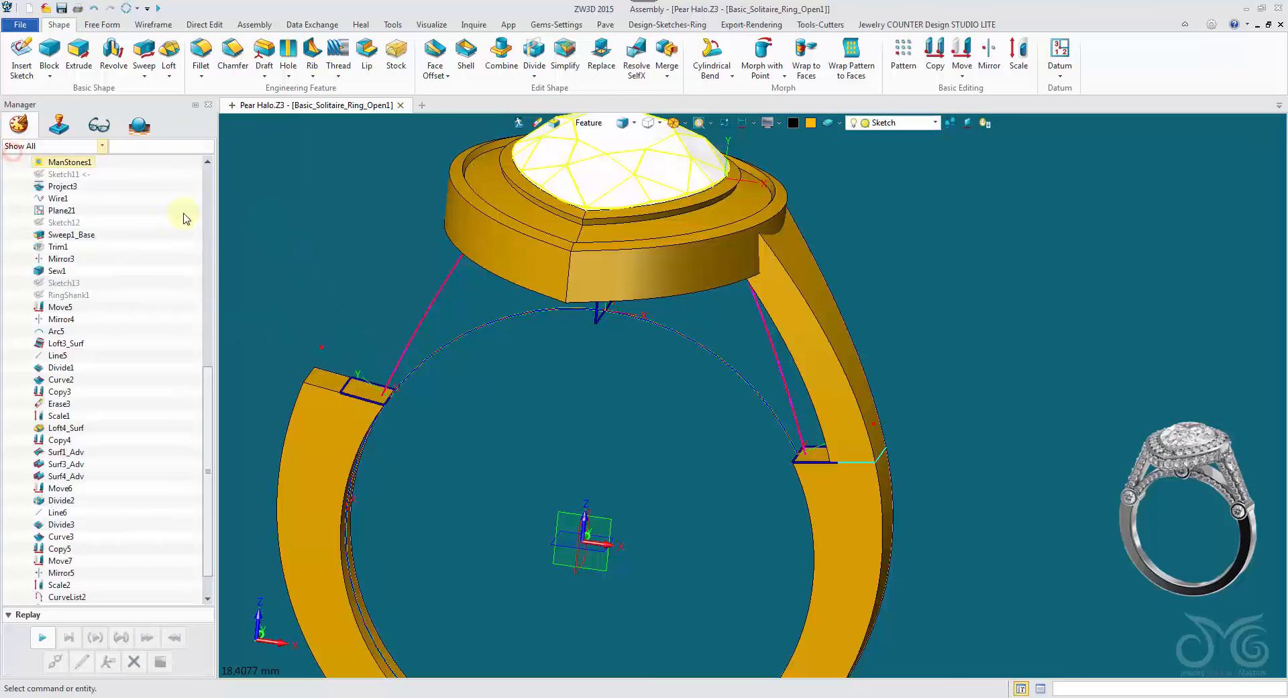
click(170, 57)
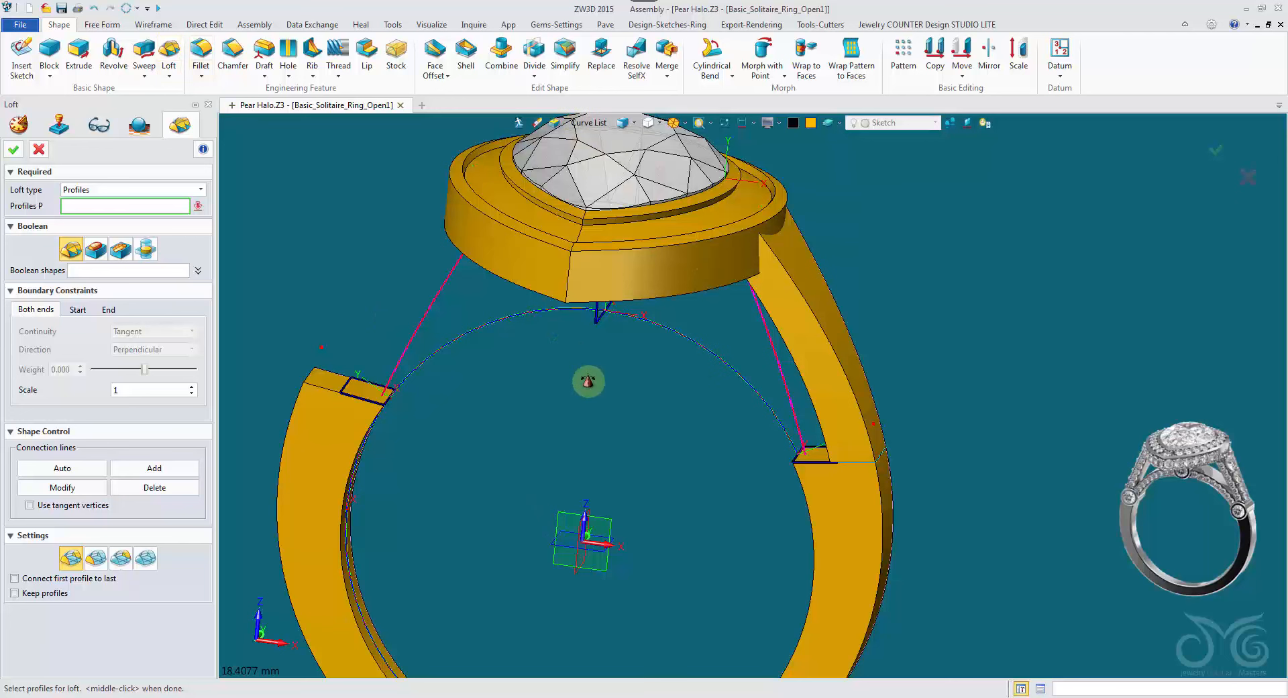
middle_drag(578, 381, 569, 387)
click(361, 415)
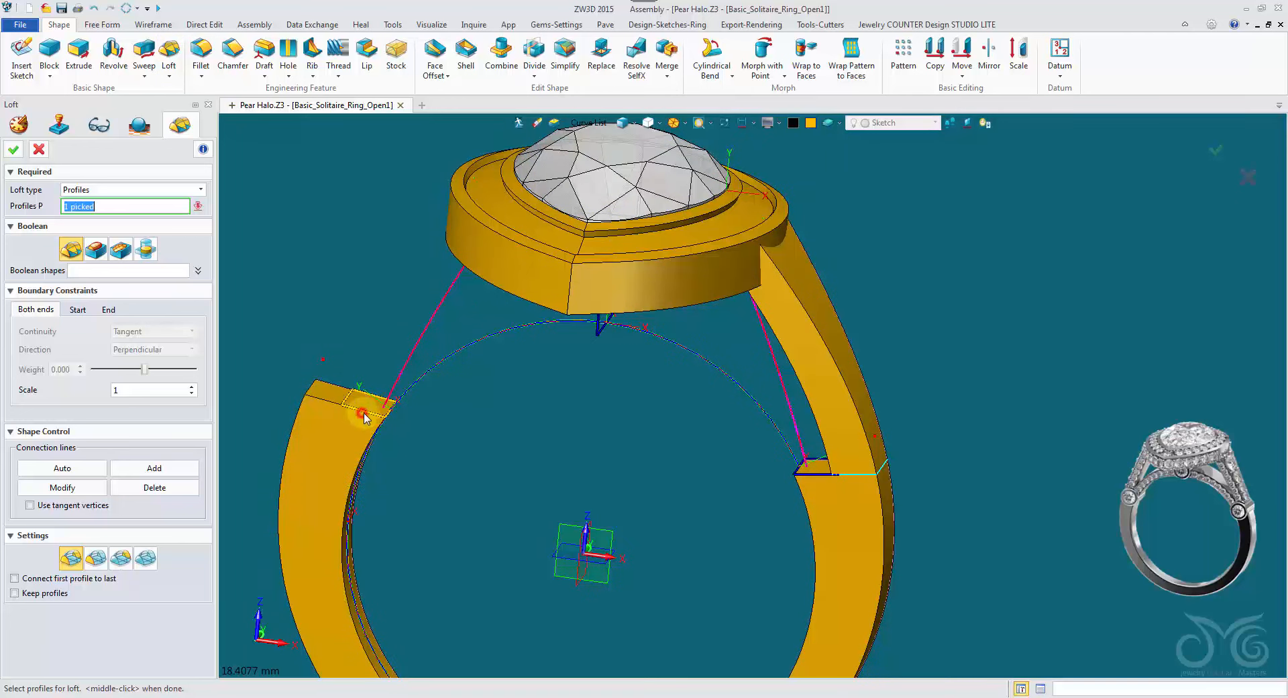
click(569, 335)
click(596, 328)
right_drag(596, 329, 928, 481)
scroll(585, 344, up, 3)
click(584, 345)
click(948, 469)
ctrl+click(871, 391)
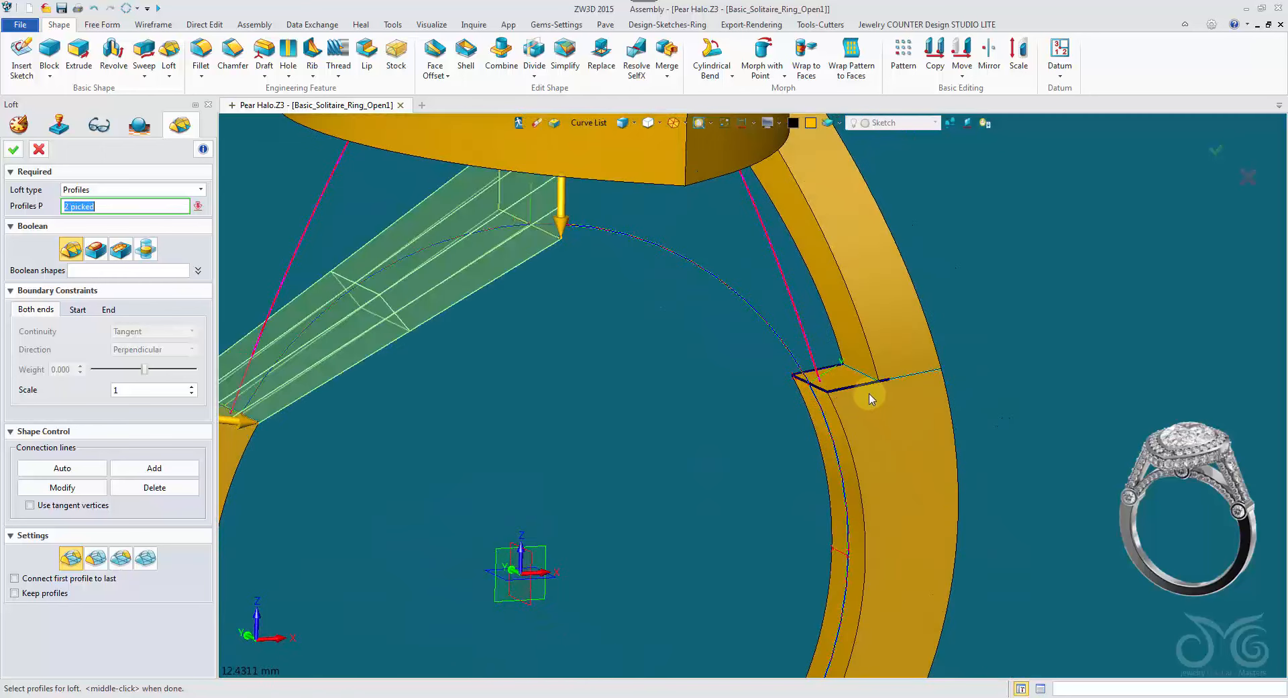
click(847, 393)
click(836, 394)
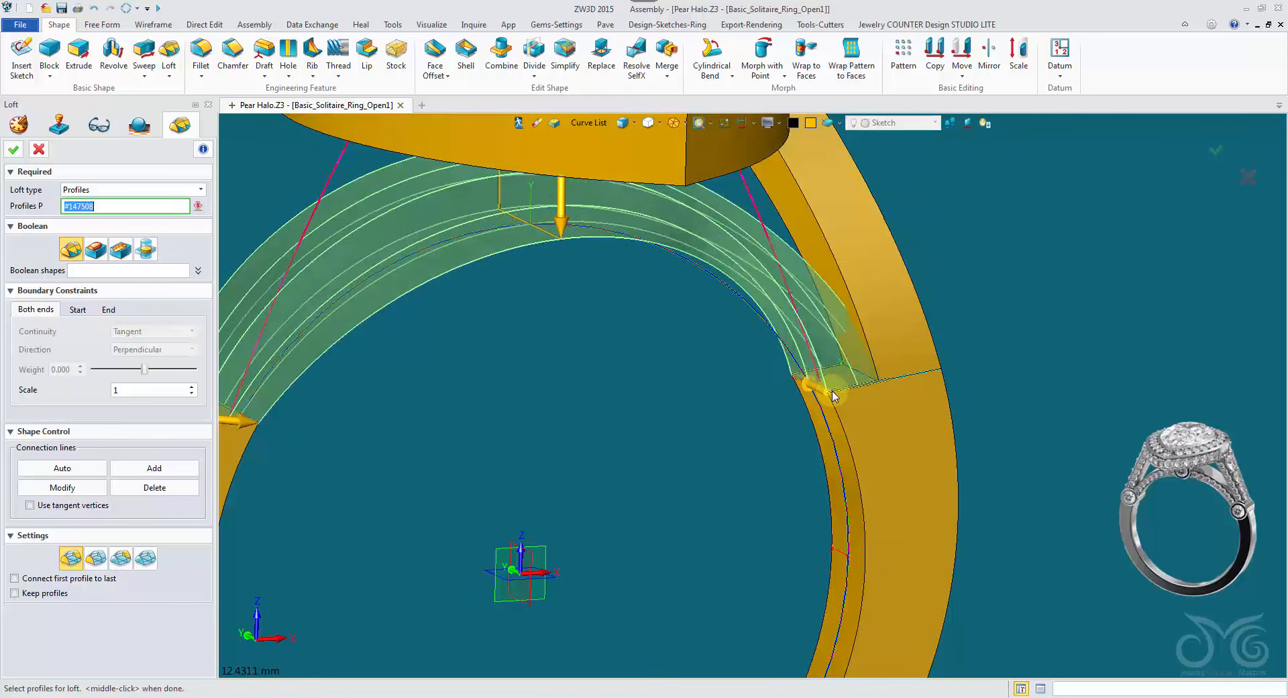
right_drag(916, 397, 775, 392)
scroll(771, 390, up, 3)
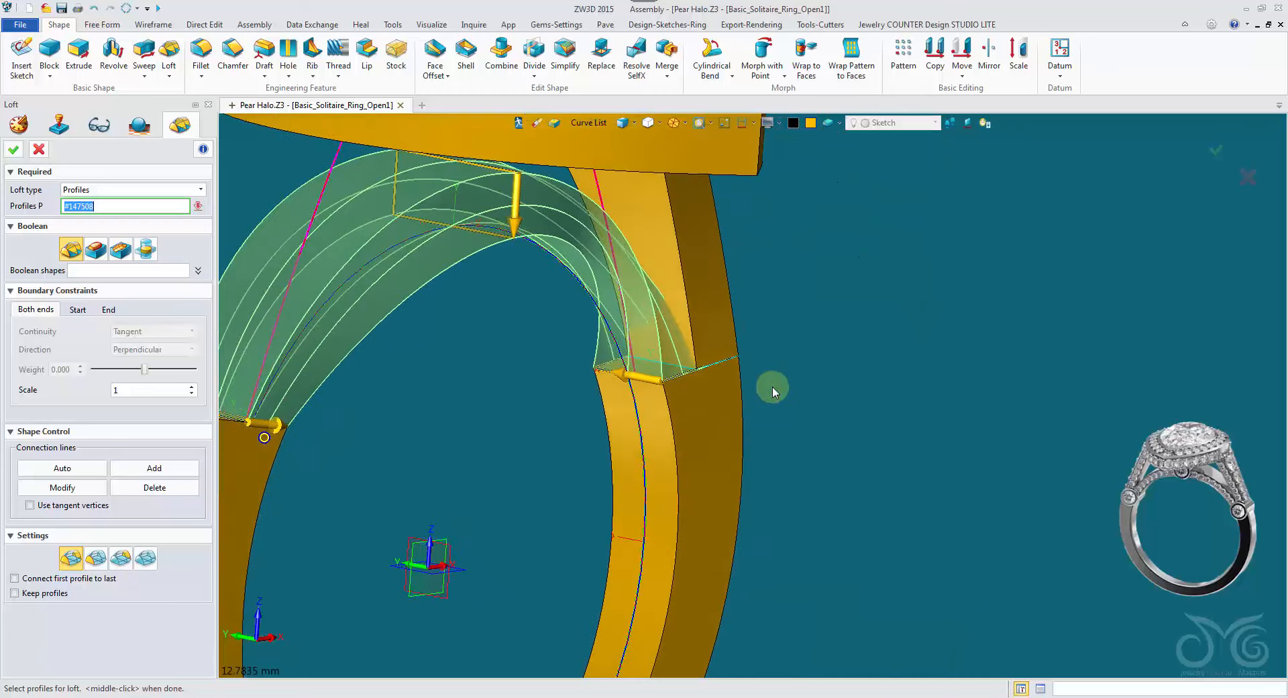
click(670, 391)
click(565, 347)
right_drag(678, 389, 924, 435)
click(558, 347)
click(645, 373)
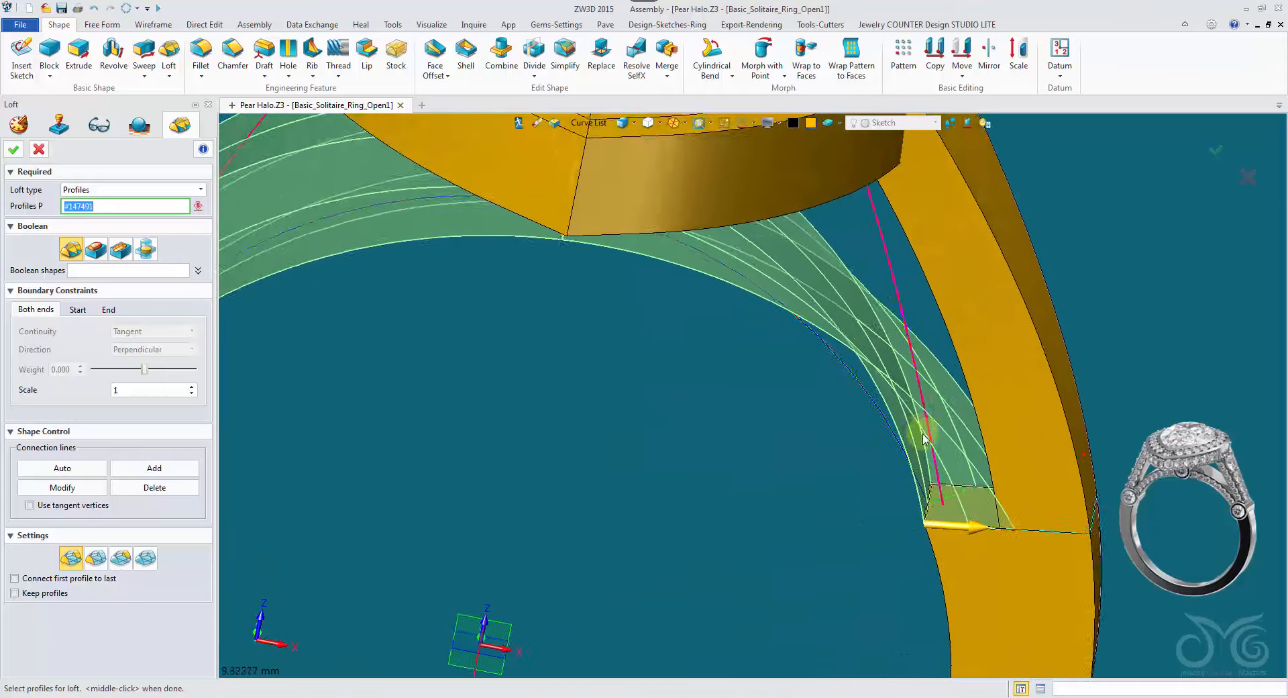
scroll(924, 434, up, 3)
click(1072, 523)
click(1060, 517)
click(1037, 513)
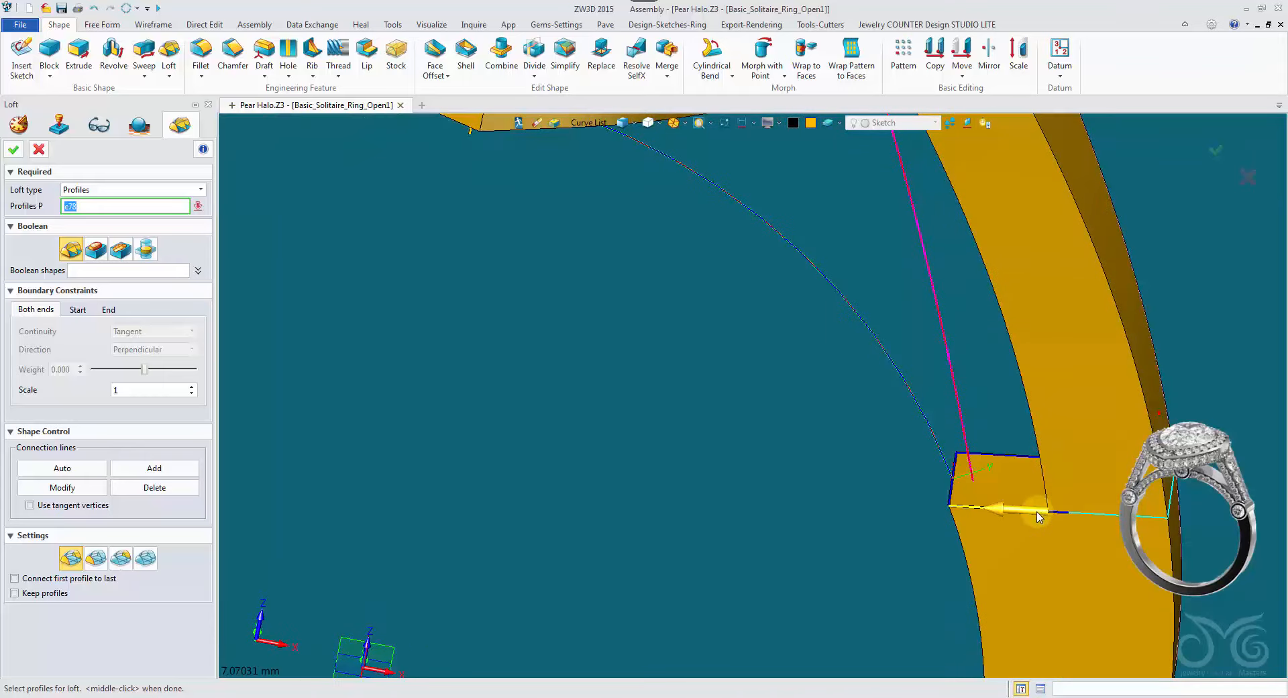
click(1058, 516)
right_drag(699, 211, 715, 171)
click(623, 125)
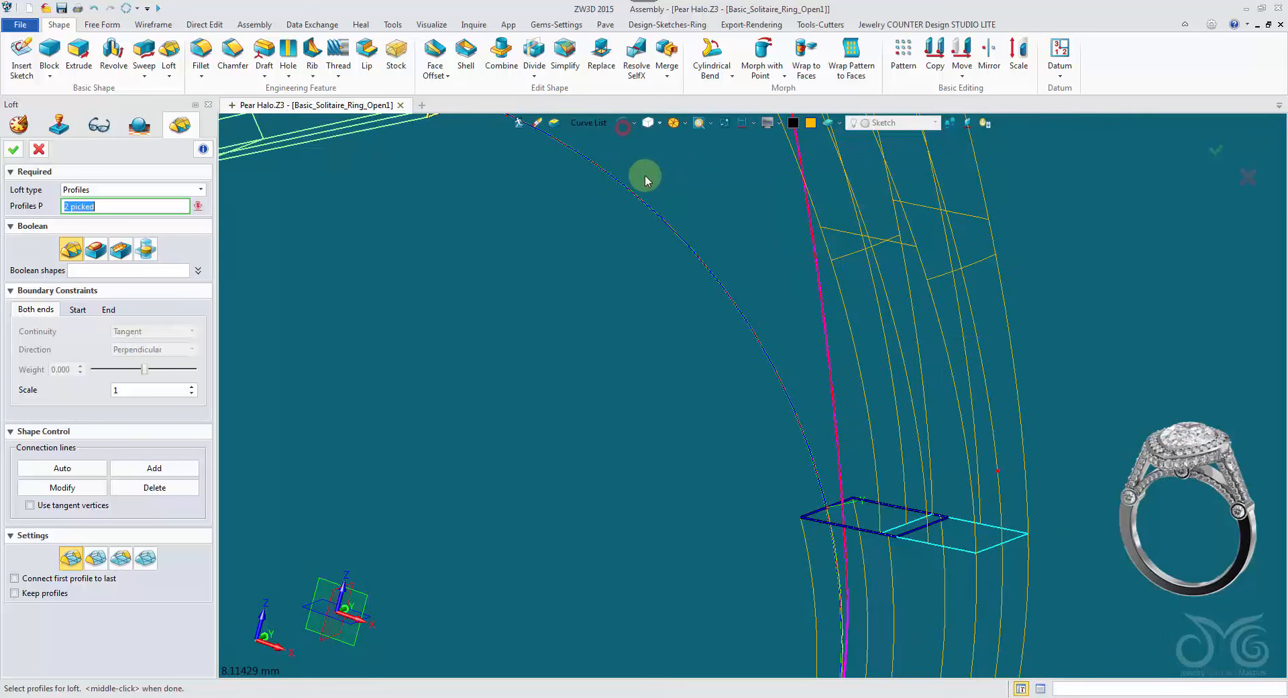
click(880, 539)
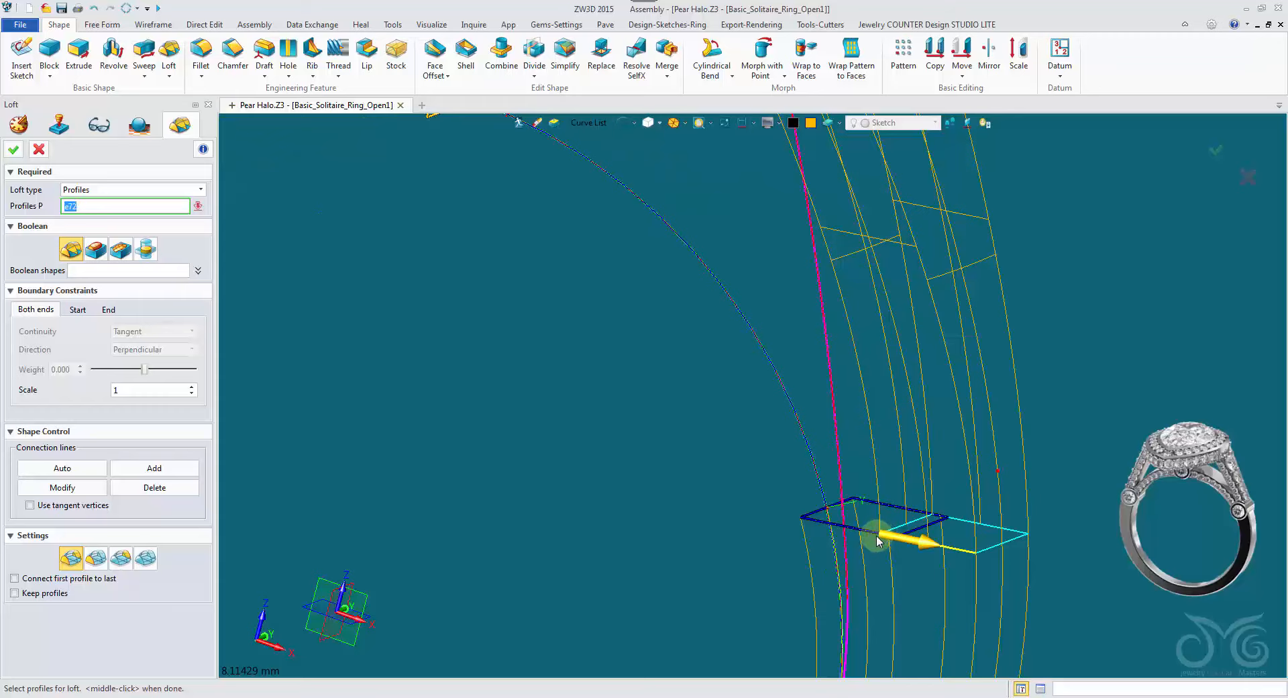
click(874, 537)
scroll(872, 536, down, 5)
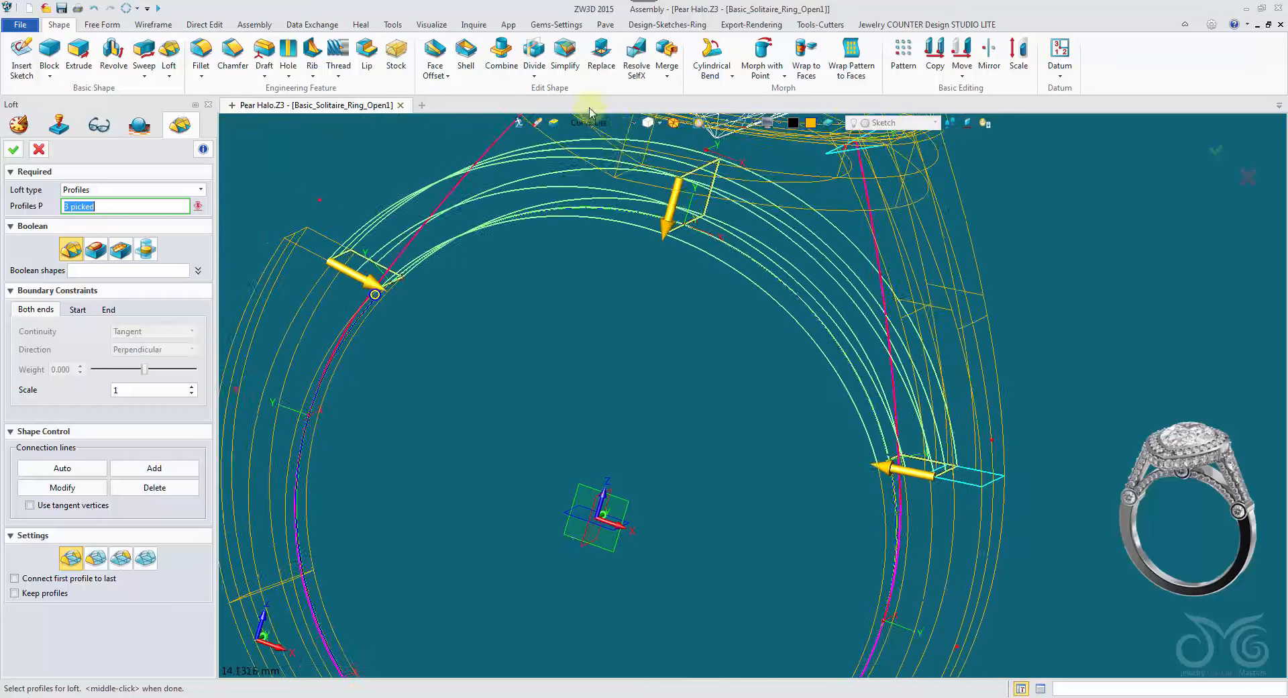
click(617, 125)
scroll(627, 220, down, 3)
right_drag(627, 221, 623, 268)
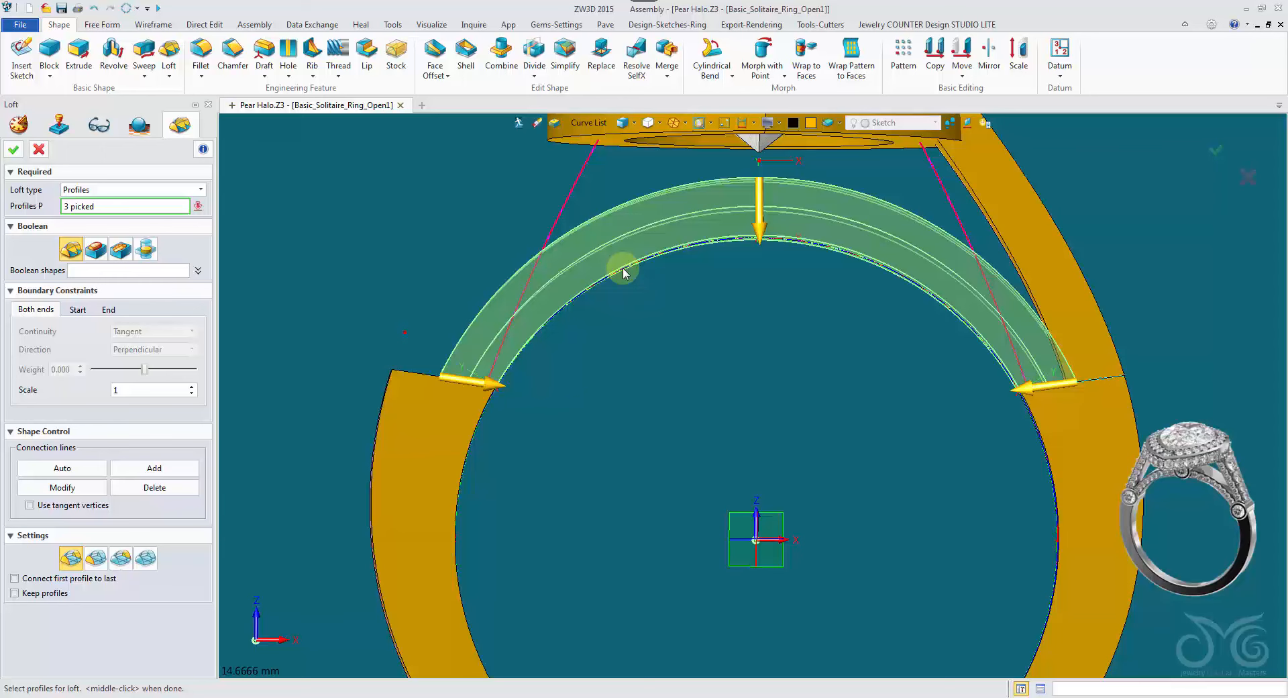
right_drag(623, 268, 572, 327)
click(493, 329)
right_drag(468, 330, 533, 295)
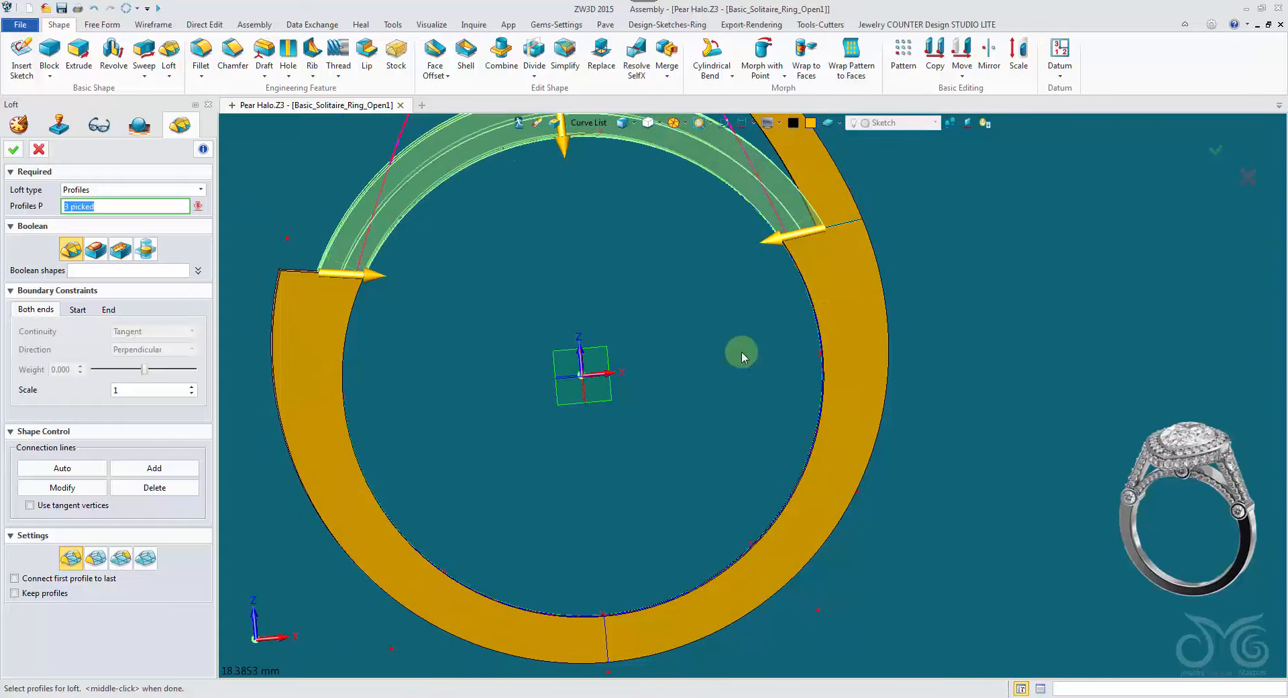
click(39, 150)
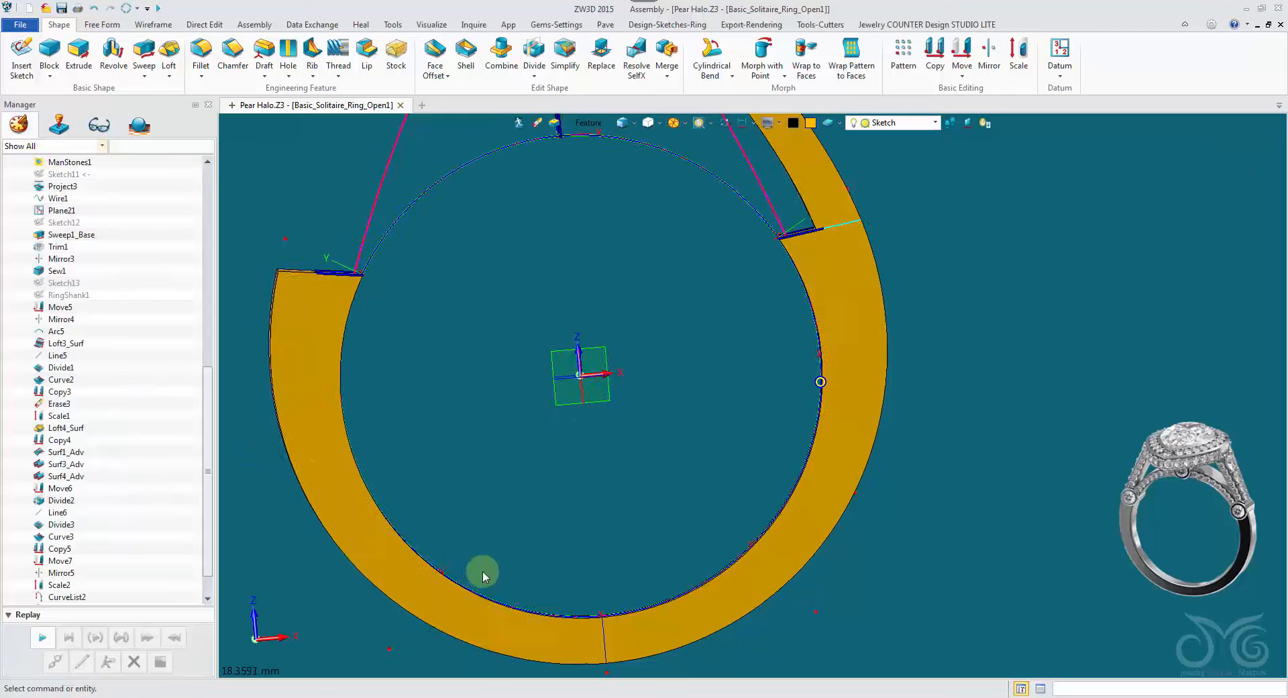
Step: Hide the right half of the shank by restricting picking to shapes and blanking that shape
click(579, 125)
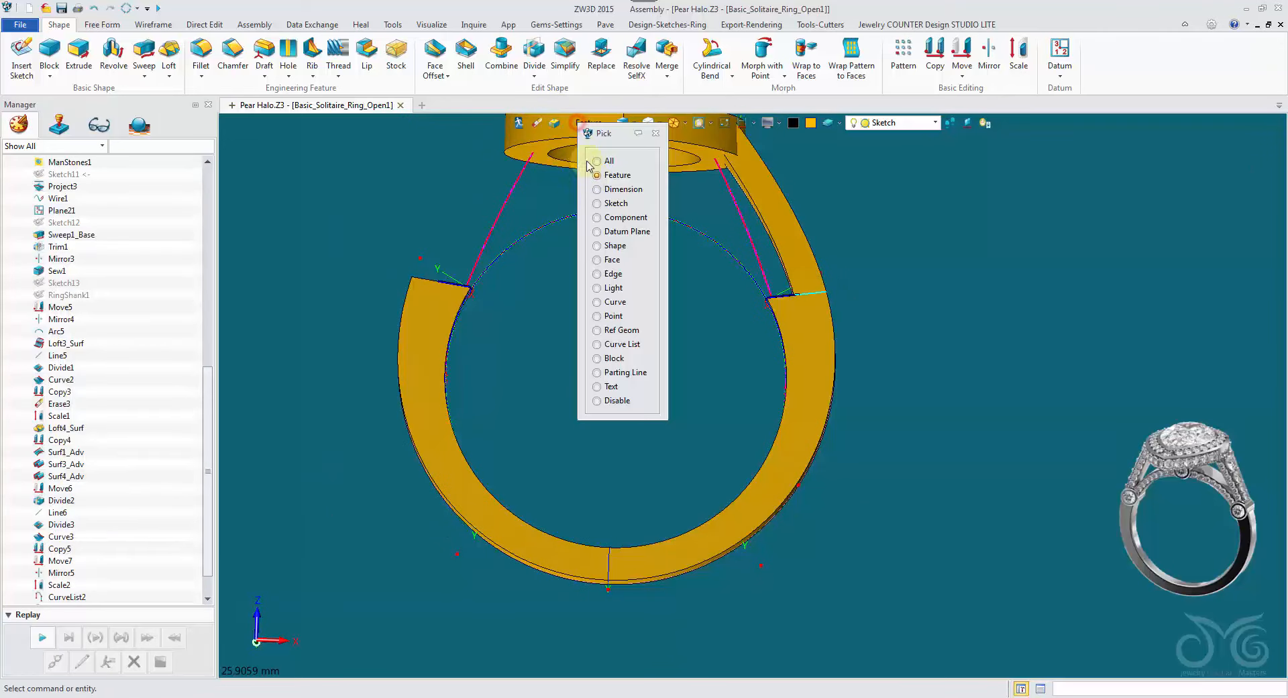
click(615, 246)
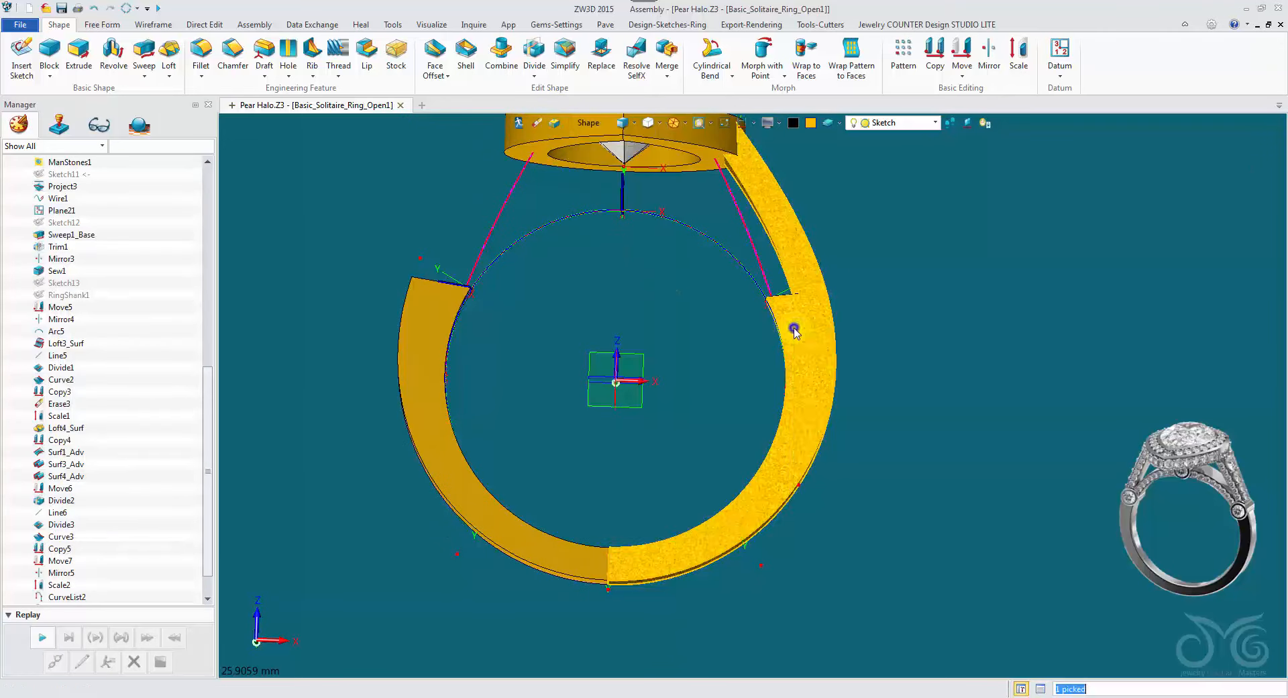
right_click(793, 328)
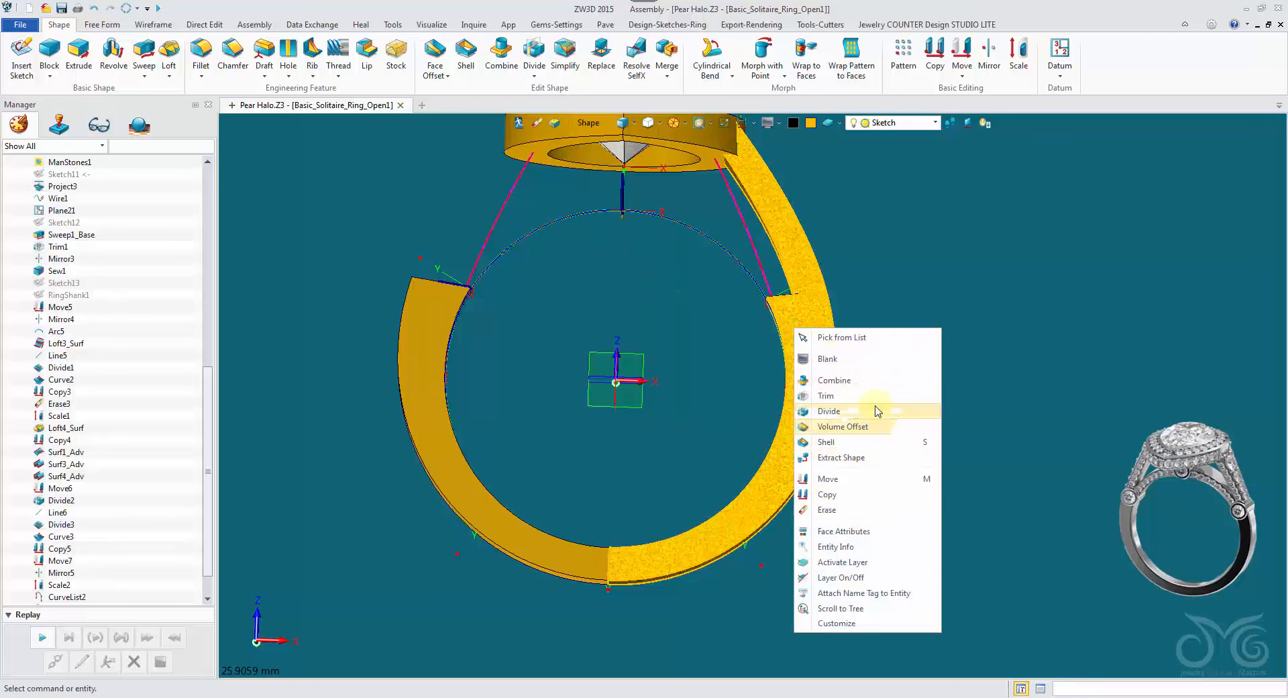
click(863, 359)
right_drag(863, 363, 684, 330)
Step: Erase the small face enclosed by the profile curves on the left shank's end
scroll(669, 328, up, 5)
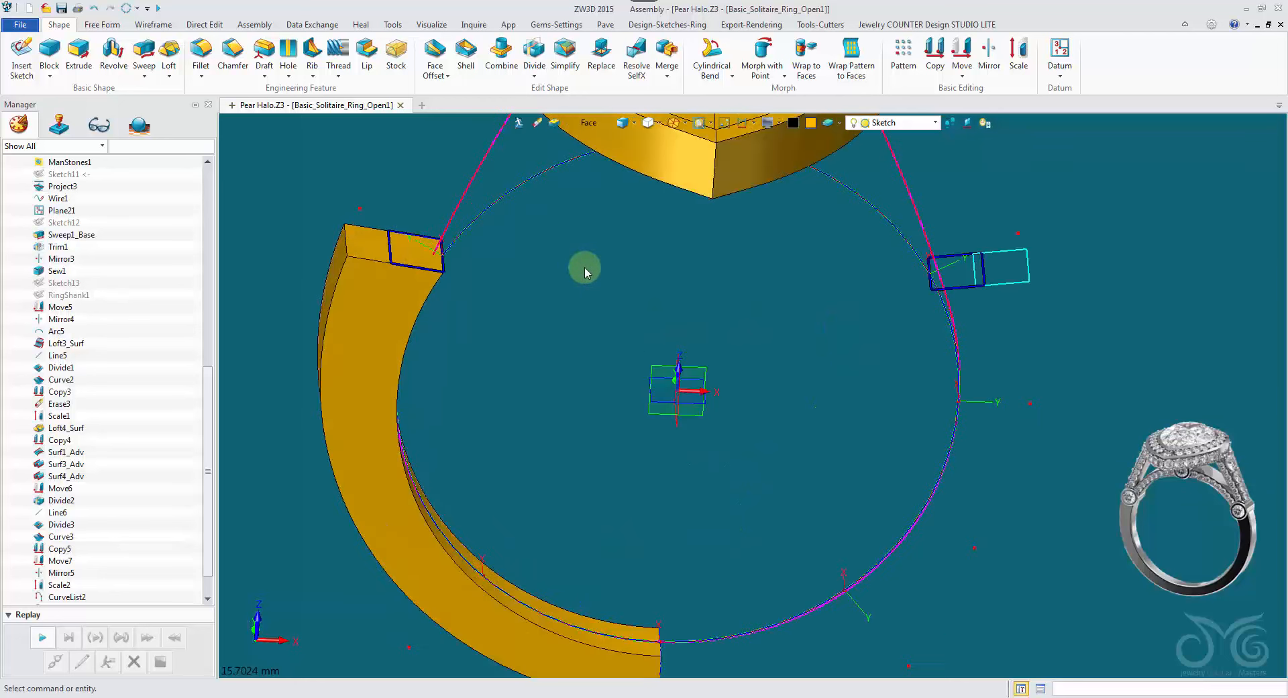
click(420, 254)
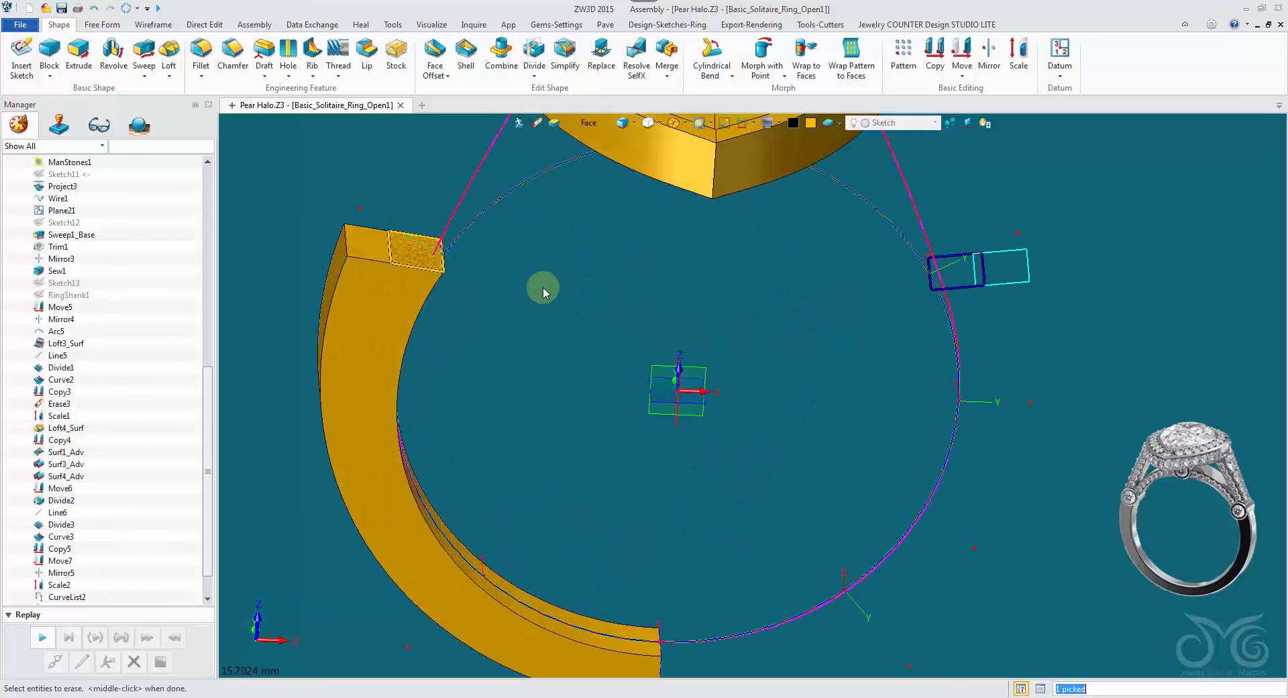
scroll(545, 288, down, 1)
scroll(87, 570, down, 2)
Step: Roll the model history back, delete the CurveList3 and CurveList4 features, and replay the history through Erase4
drag(101, 597, 96, 564)
drag(96, 563, 97, 565)
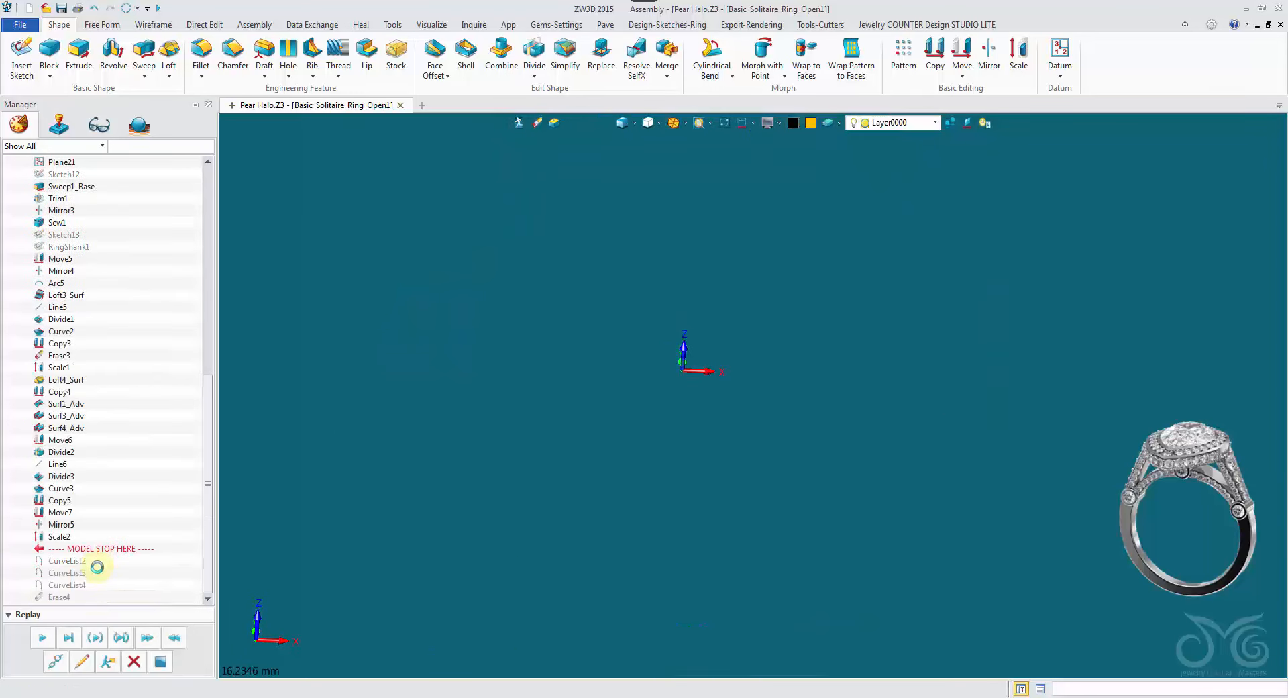
click(133, 660)
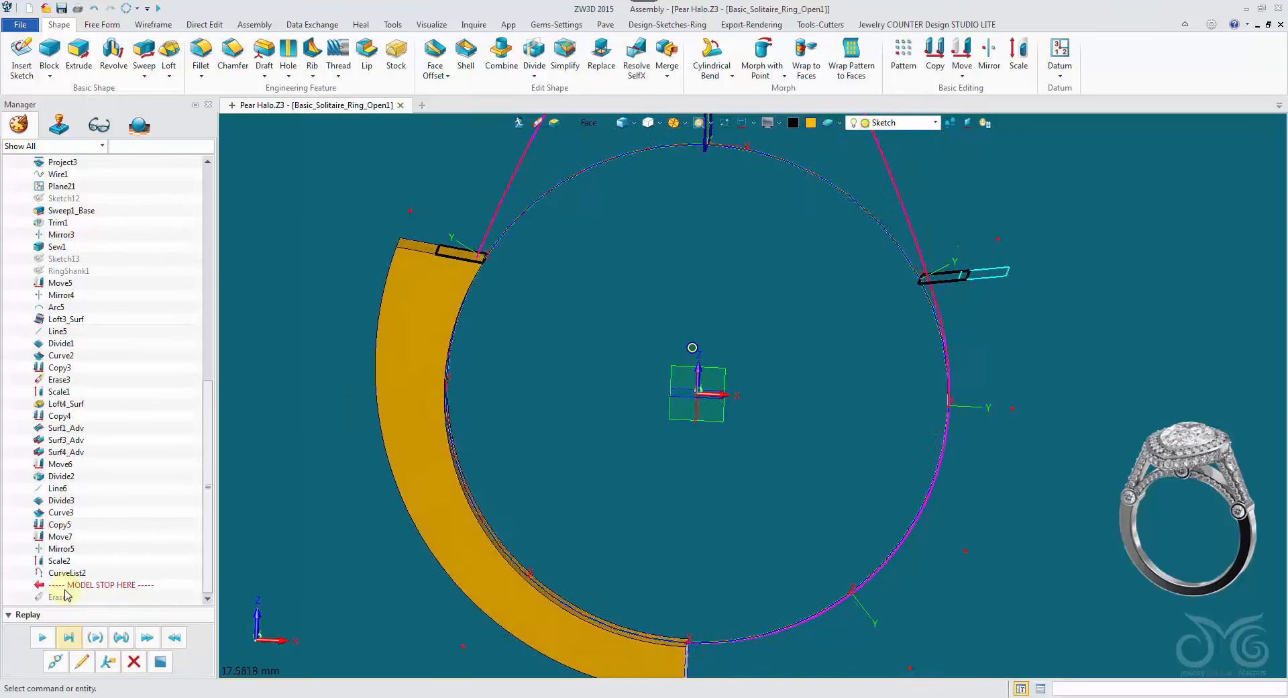
click(42, 638)
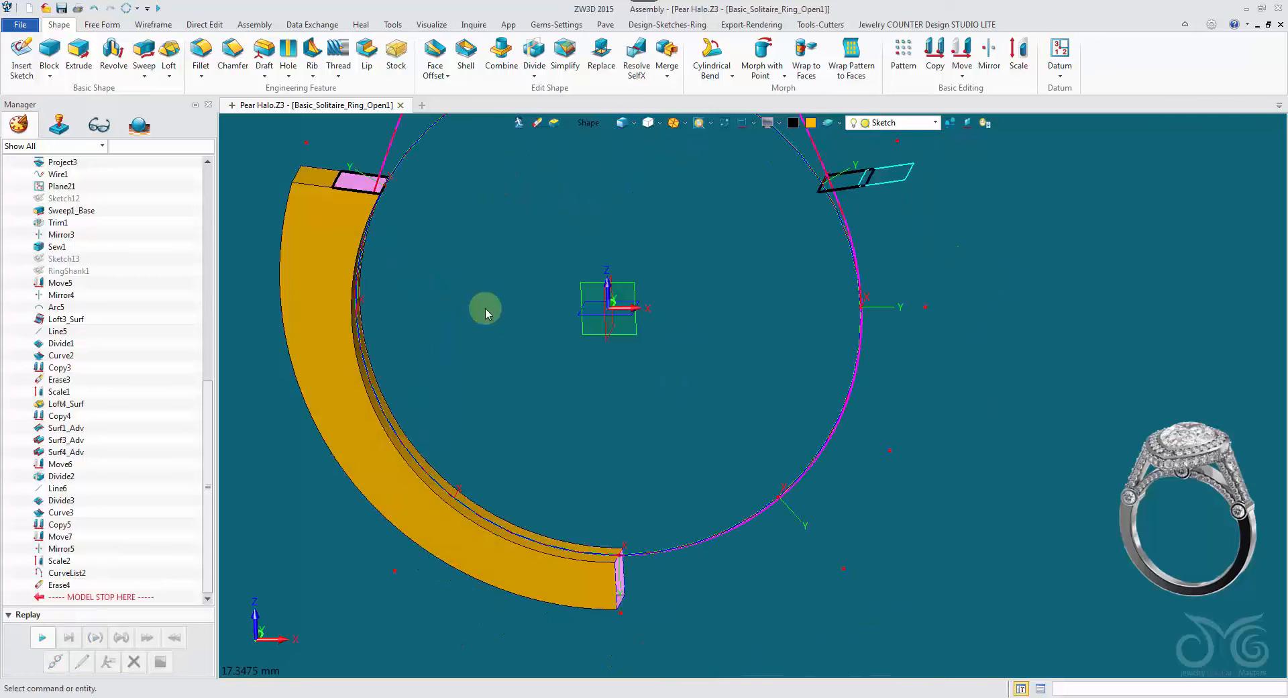
Step: Roll the history back to before Mirror5, delete that mirror feature, and replay the remaining features
click(881, 216)
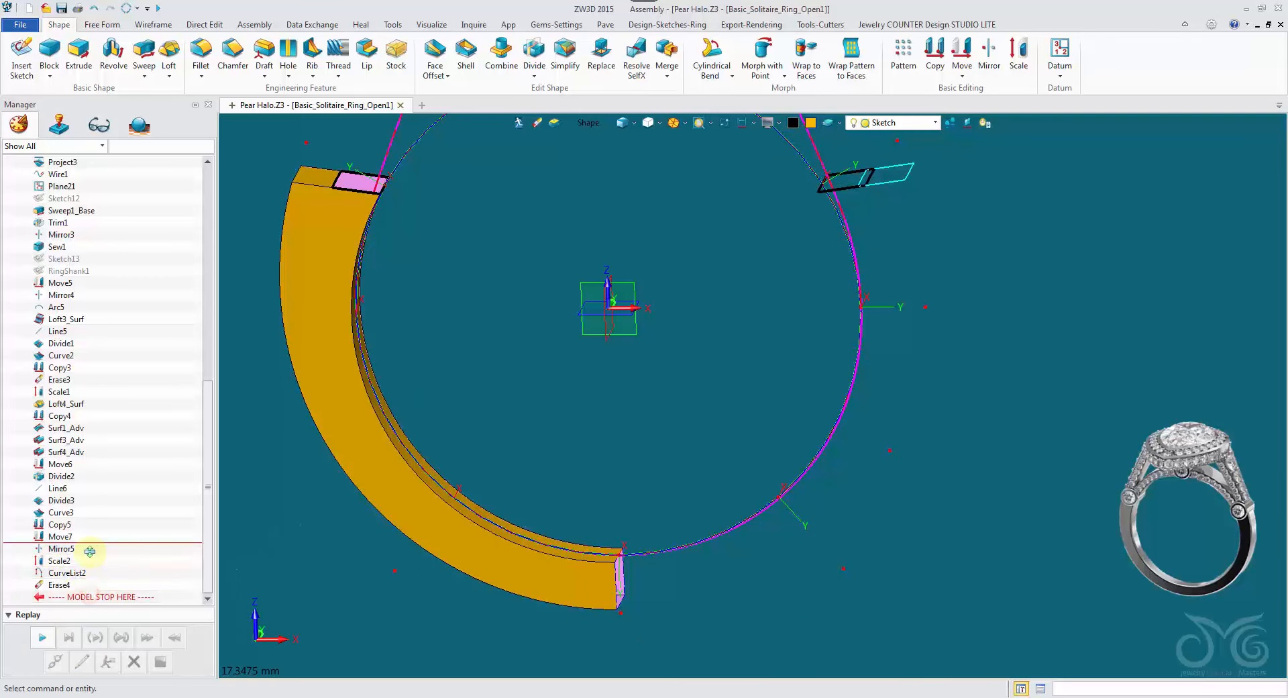
drag(90, 551, 90, 548)
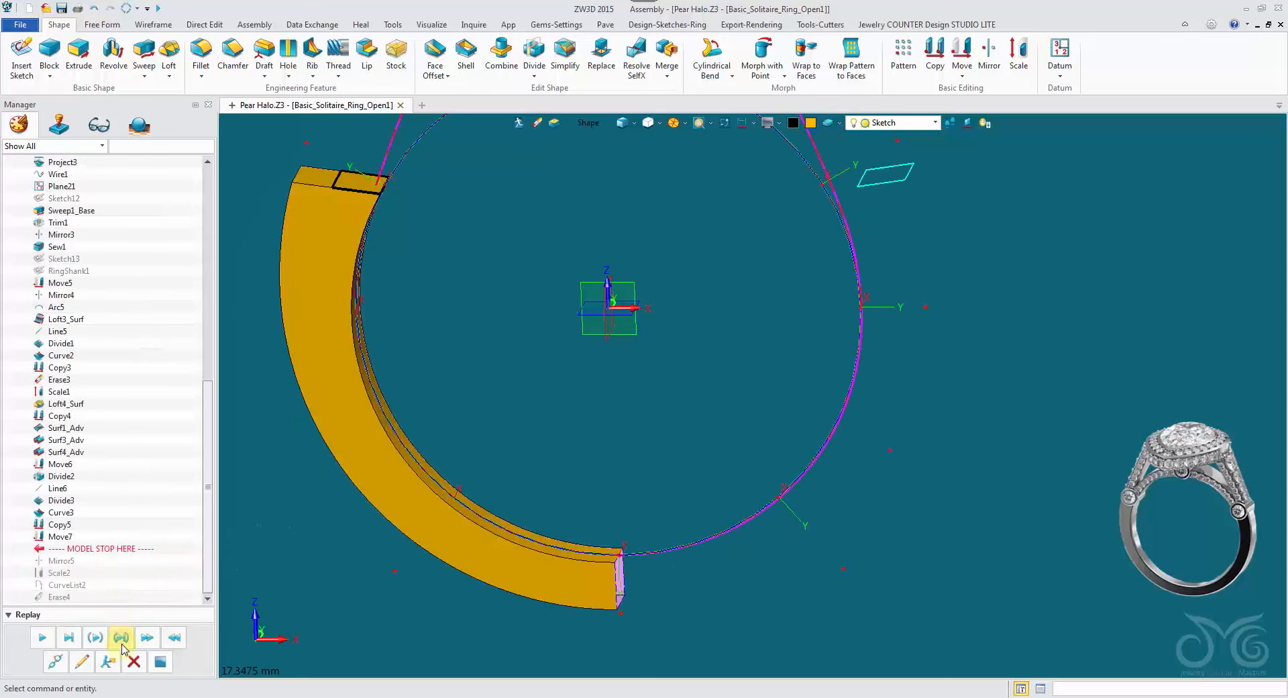
click(131, 661)
click(70, 639)
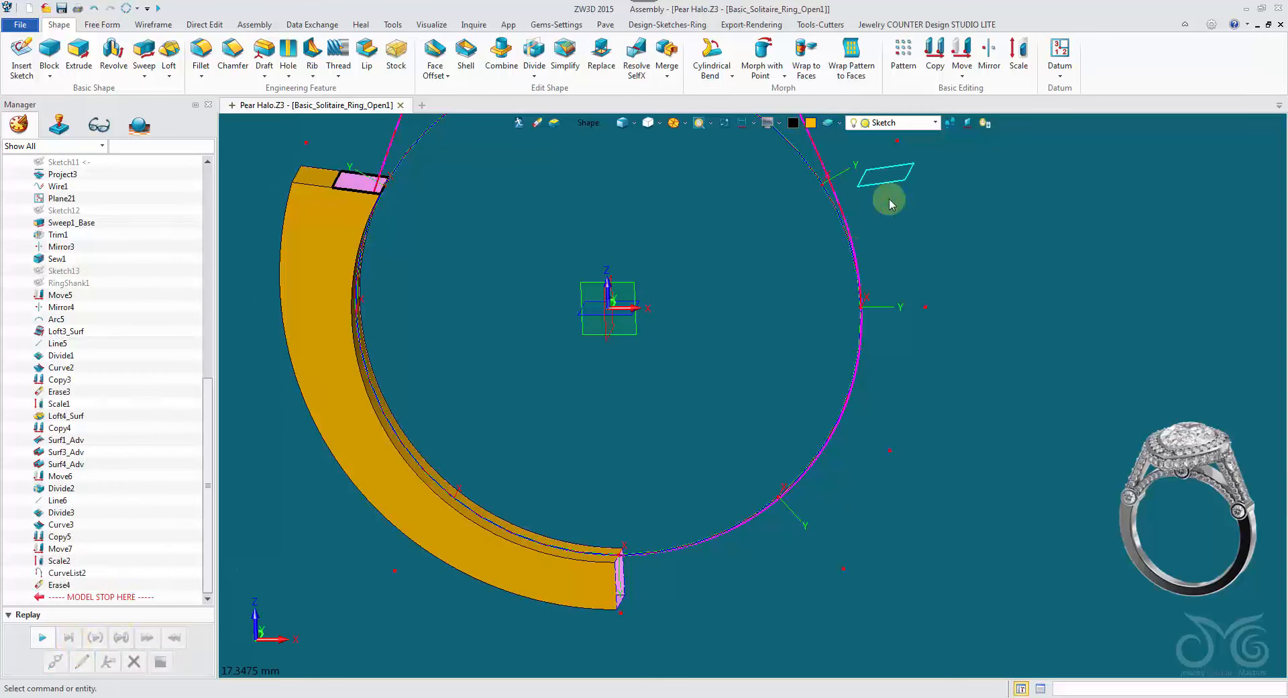
Step: Mirror the open left shank half as a copy across the SIDE plane to rebuild the right half
click(988, 60)
click(368, 238)
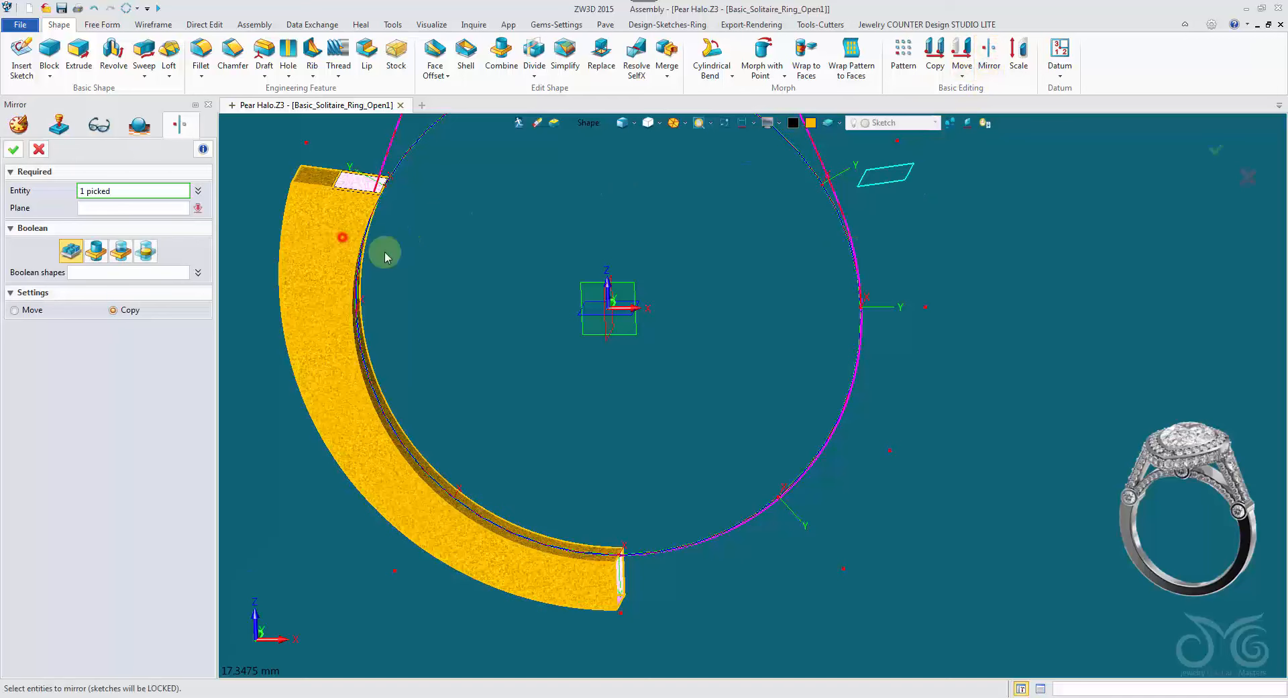
middle_click(527, 299)
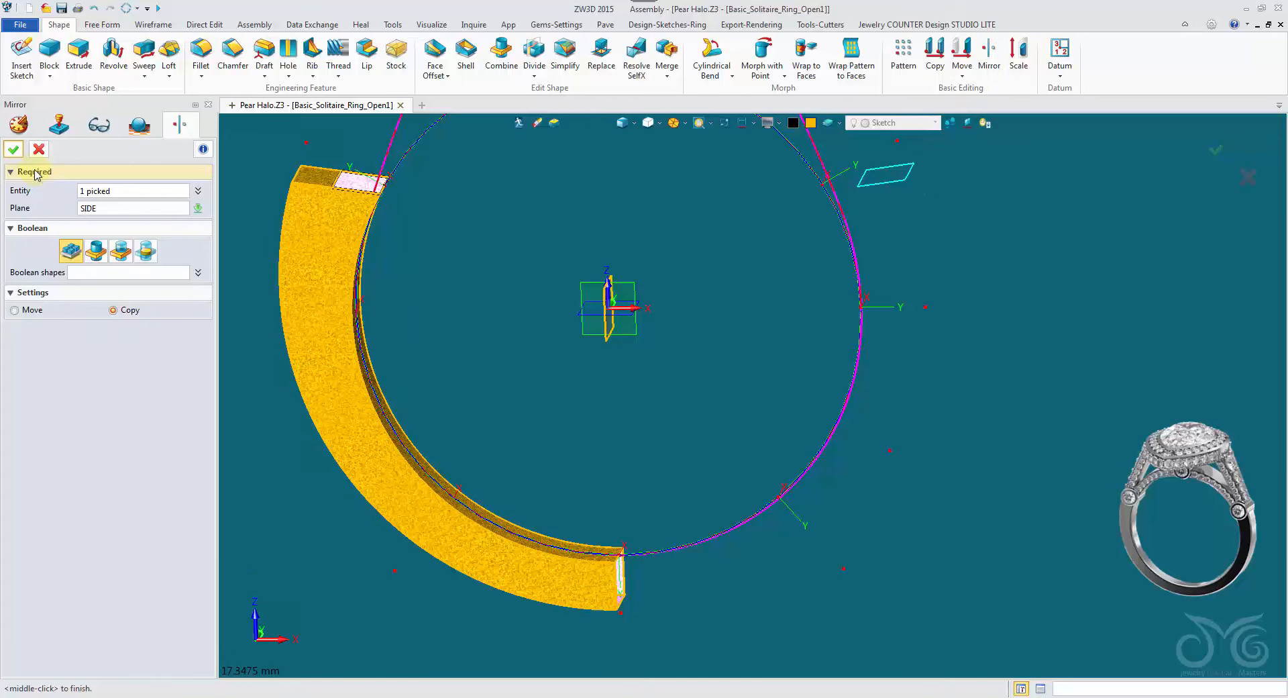
click(13, 149)
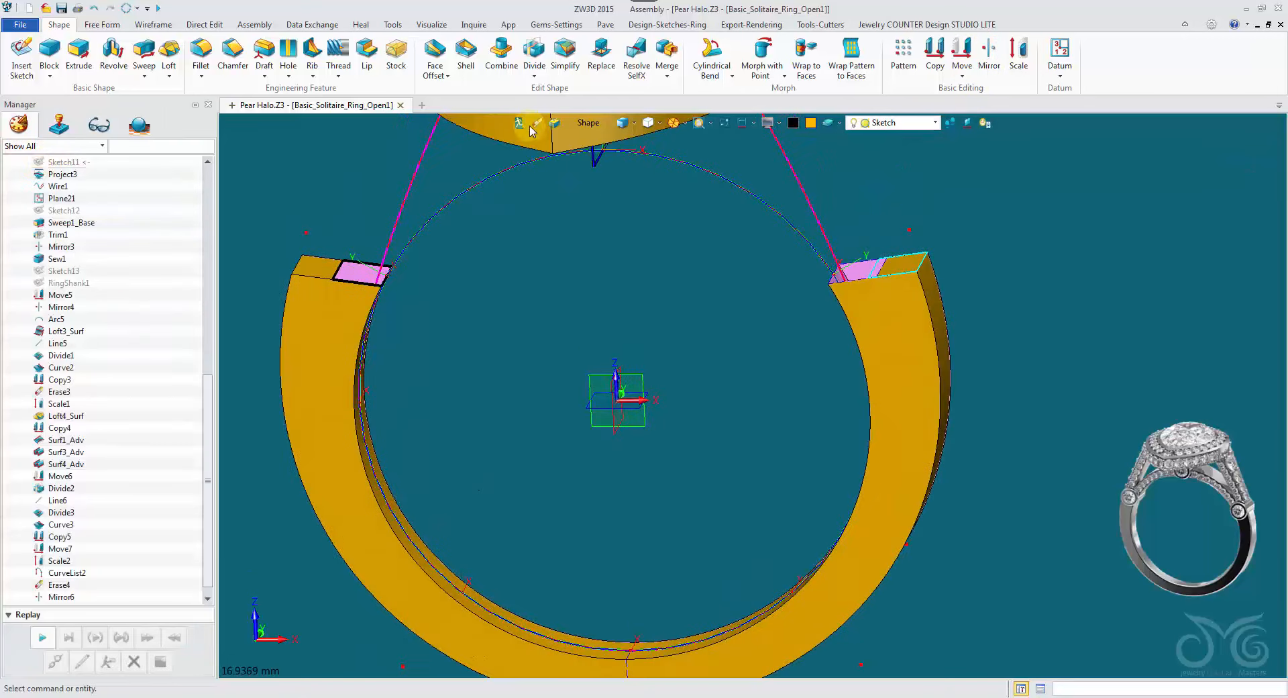
Step: Erase the leftover profile curves on both shank end faces, with picking restricted to curves
click(536, 123)
scroll(536, 125, up, 1)
click(582, 122)
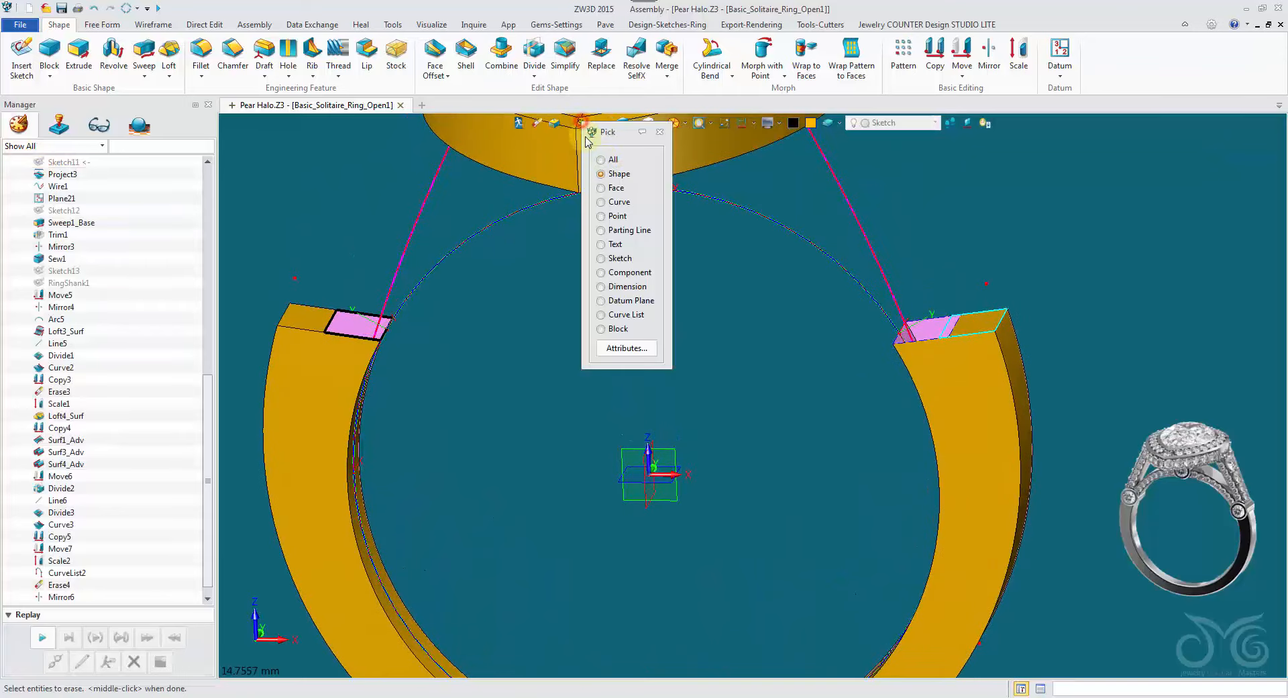
click(619, 202)
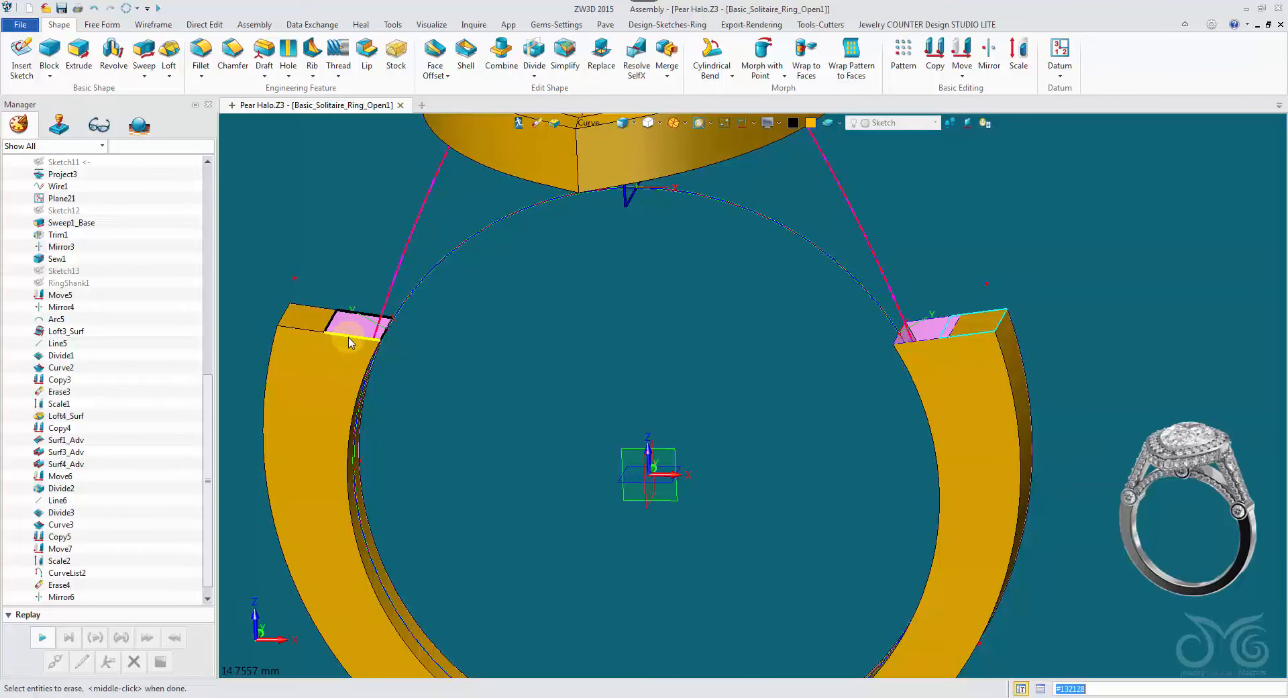
middle_drag(534, 325, 598, 333)
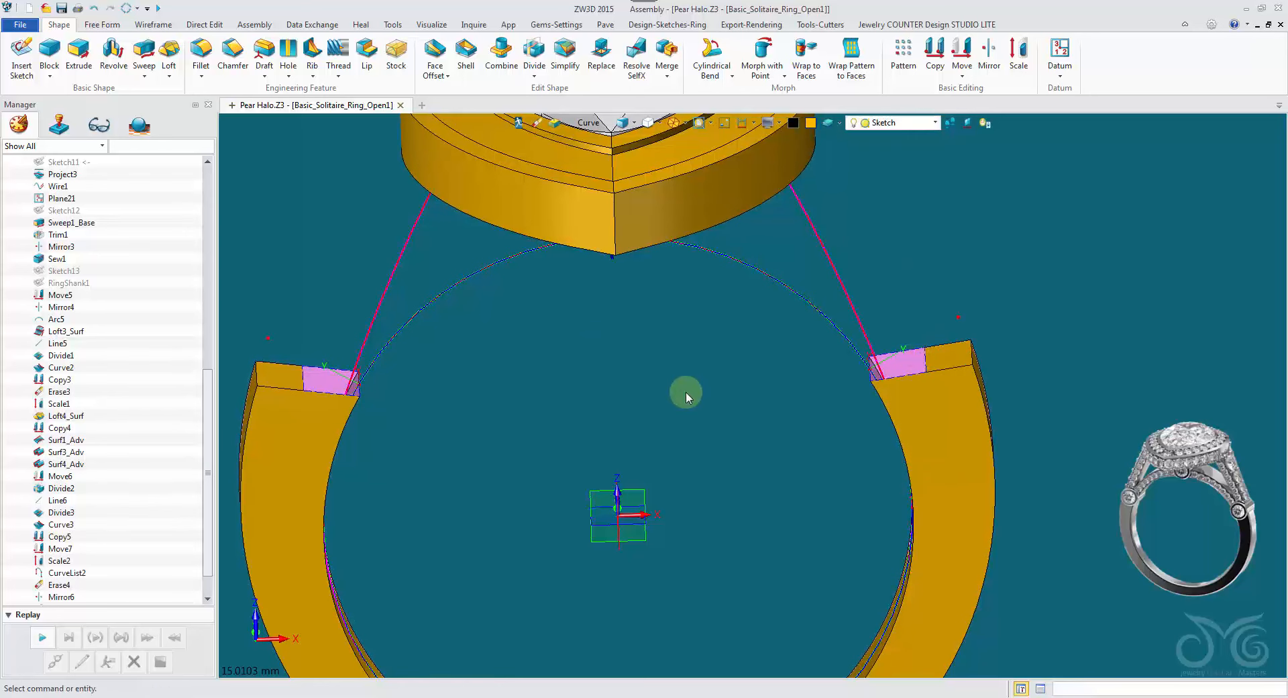
Step: Start a loft and insert a curve list from the four open end-face edges of the left shank as its first profile
middle_drag(685, 396, 609, 384)
click(172, 47)
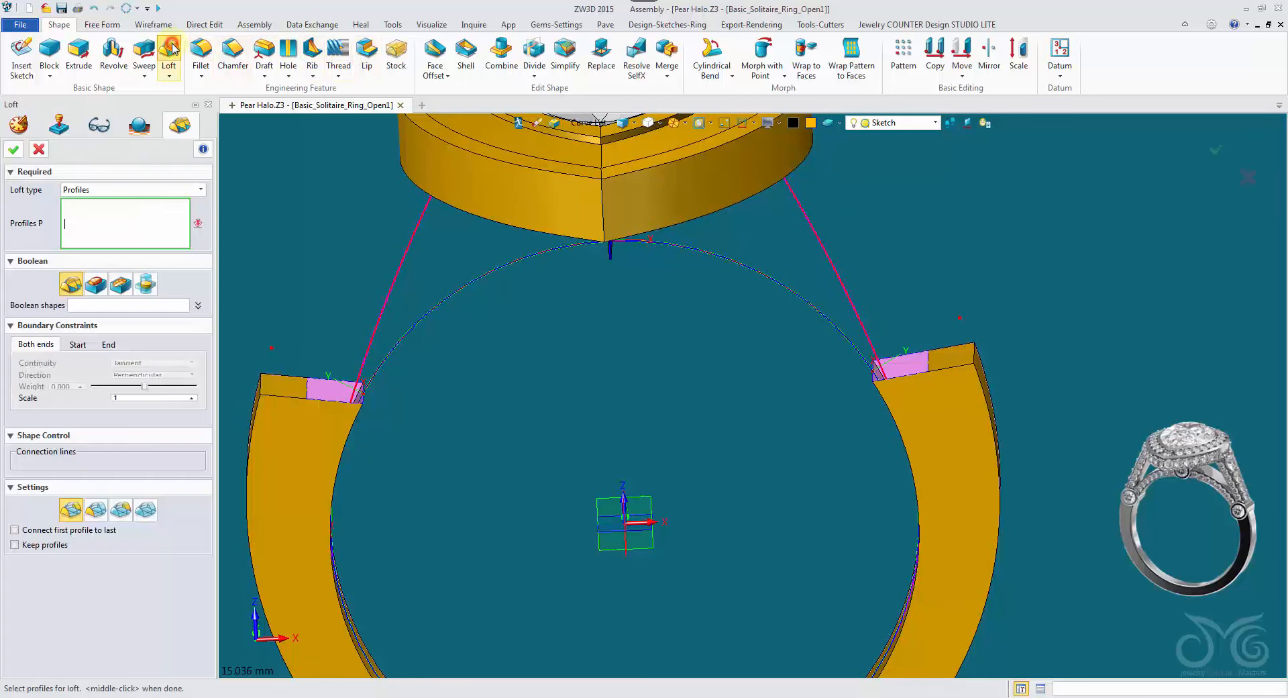
mouse_move(407, 216)
right_down()
mouse_move(377, 199)
mouse_move(386, 211)
right_up()
scroll(385, 210, up, 1)
right_click(342, 221)
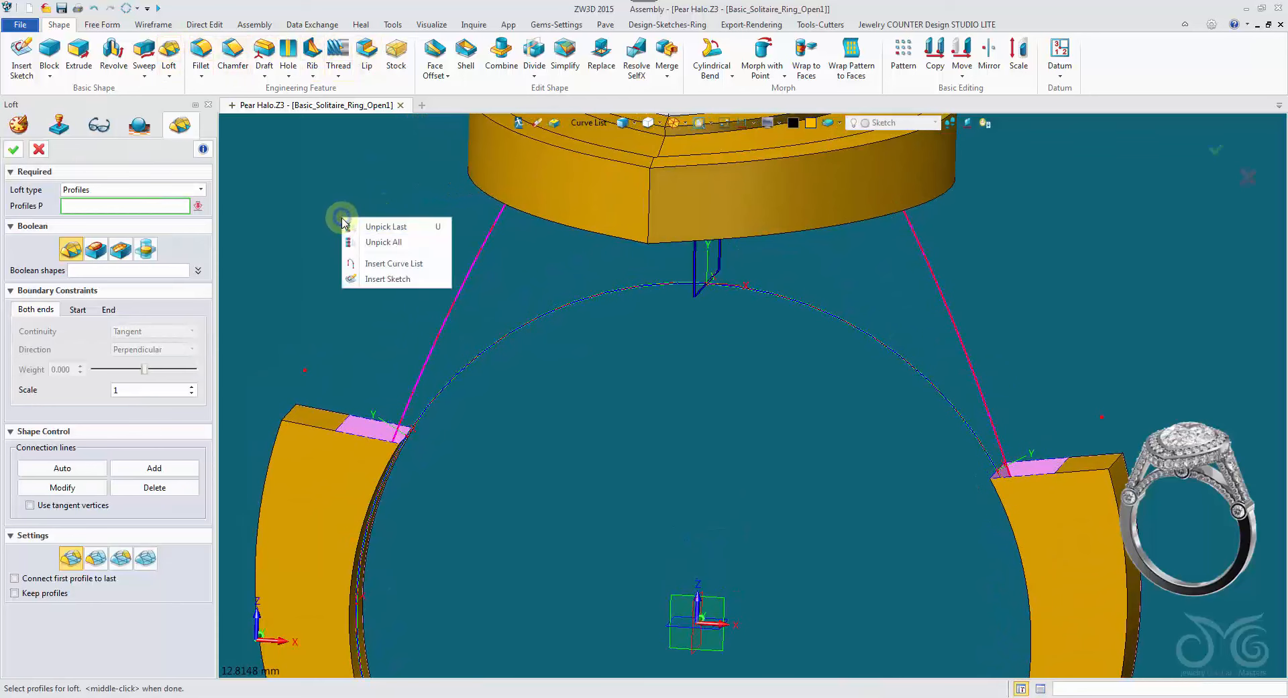
click(368, 265)
right_drag(370, 396, 405, 435)
scroll(405, 430, up, 2)
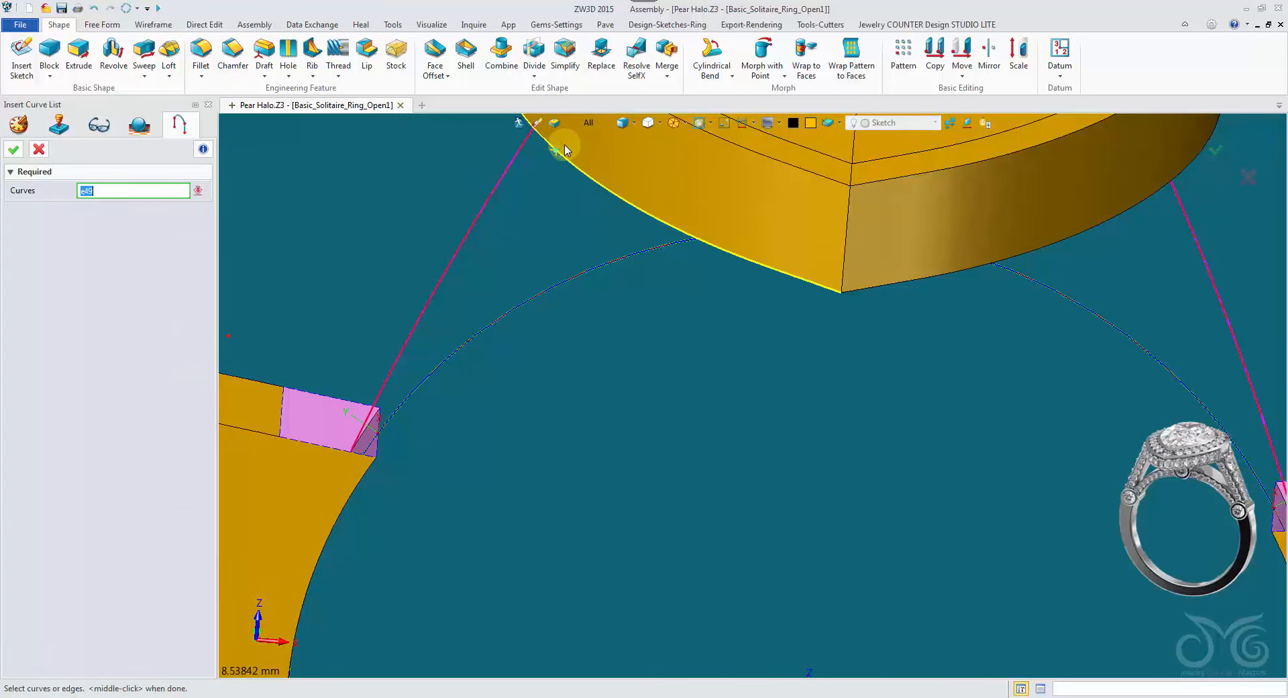
click(589, 124)
click(610, 187)
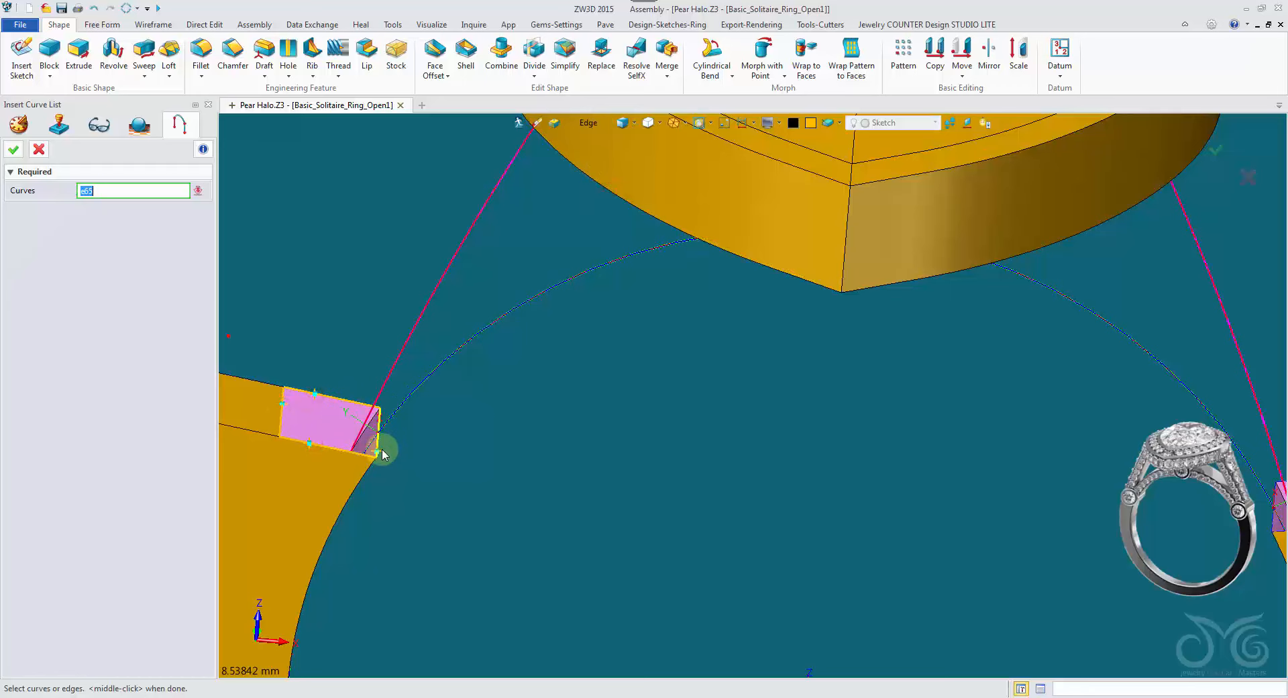
right_drag(386, 451, 373, 420)
scroll(373, 419, down, 1)
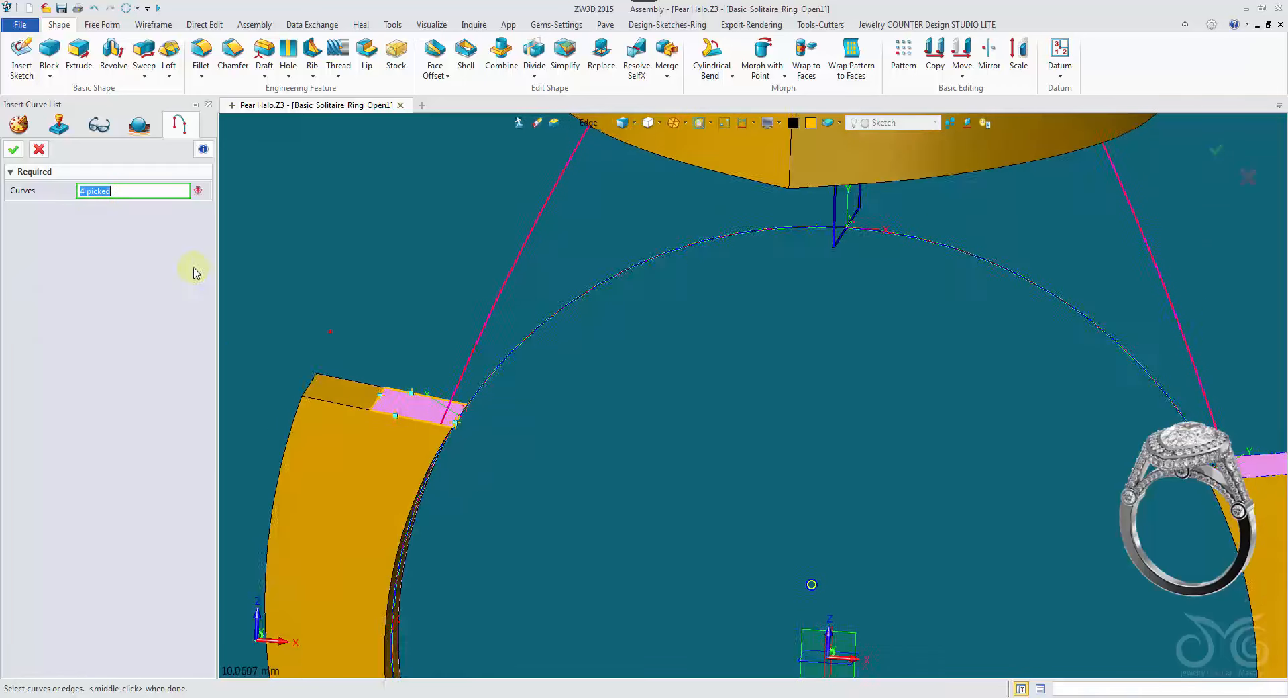
click(16, 151)
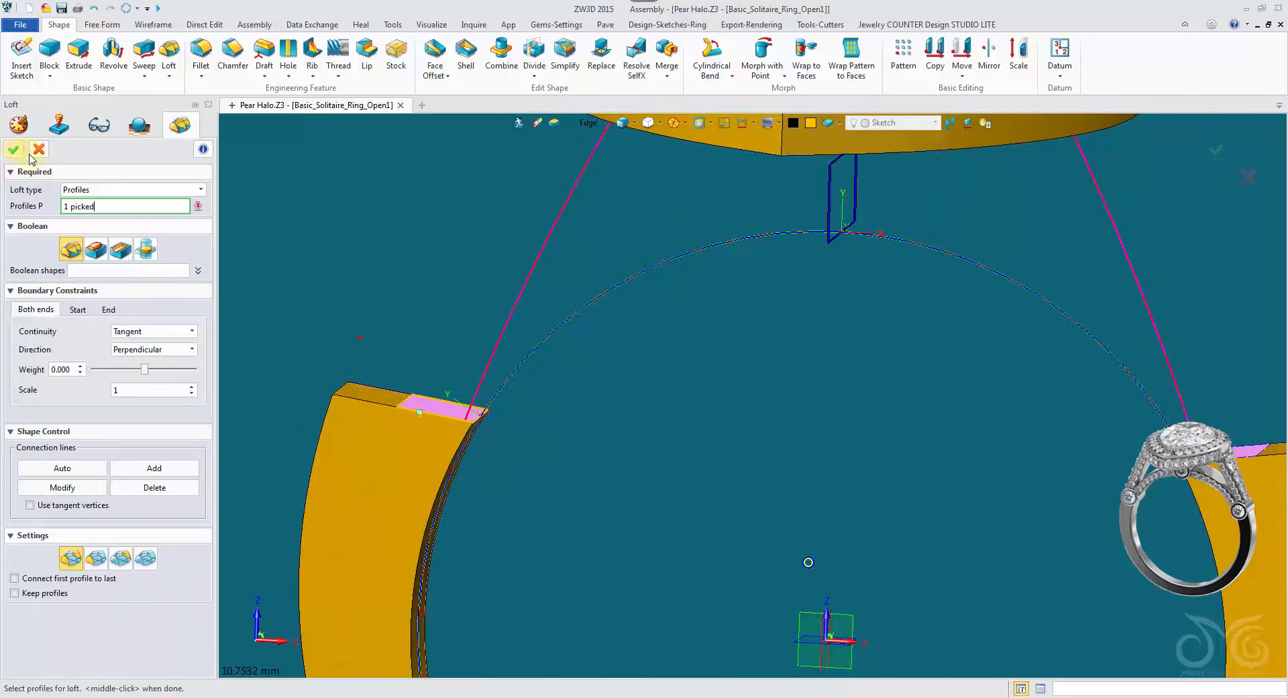
Step: Try to loft from the left end-face curve list to the top profile, re-picking the profile curve list to change its direction
click(588, 123)
click(637, 218)
click(753, 251)
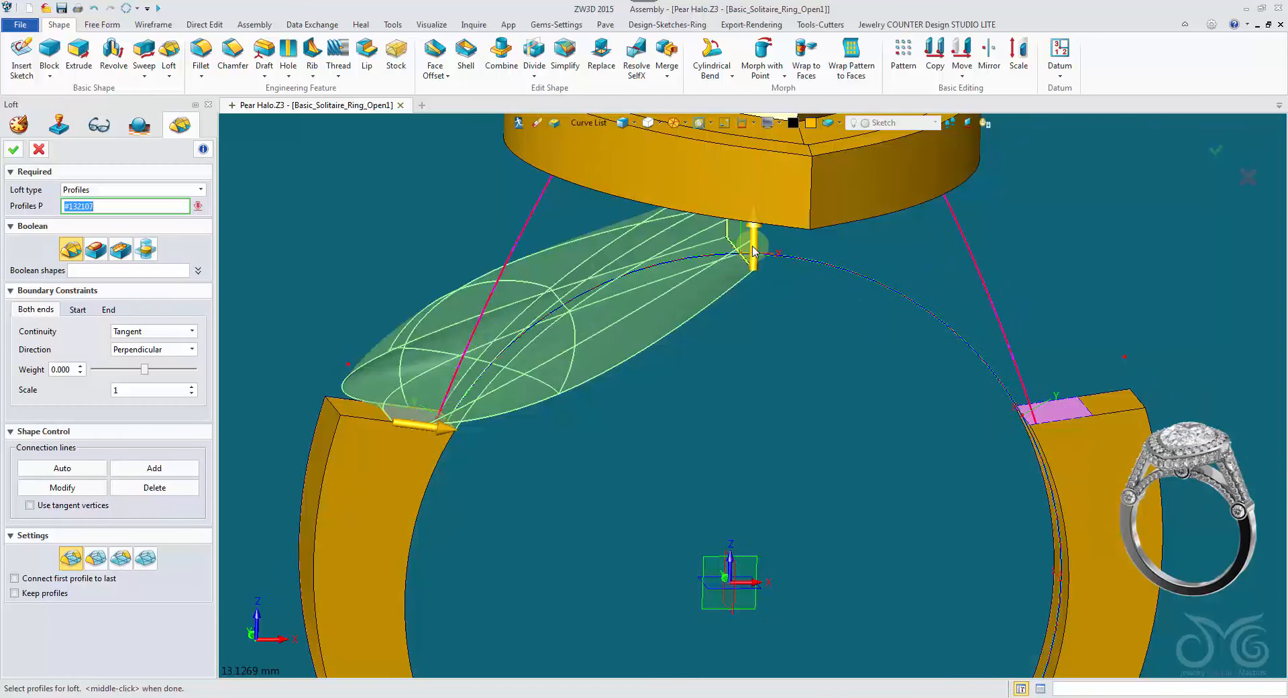
click(754, 251)
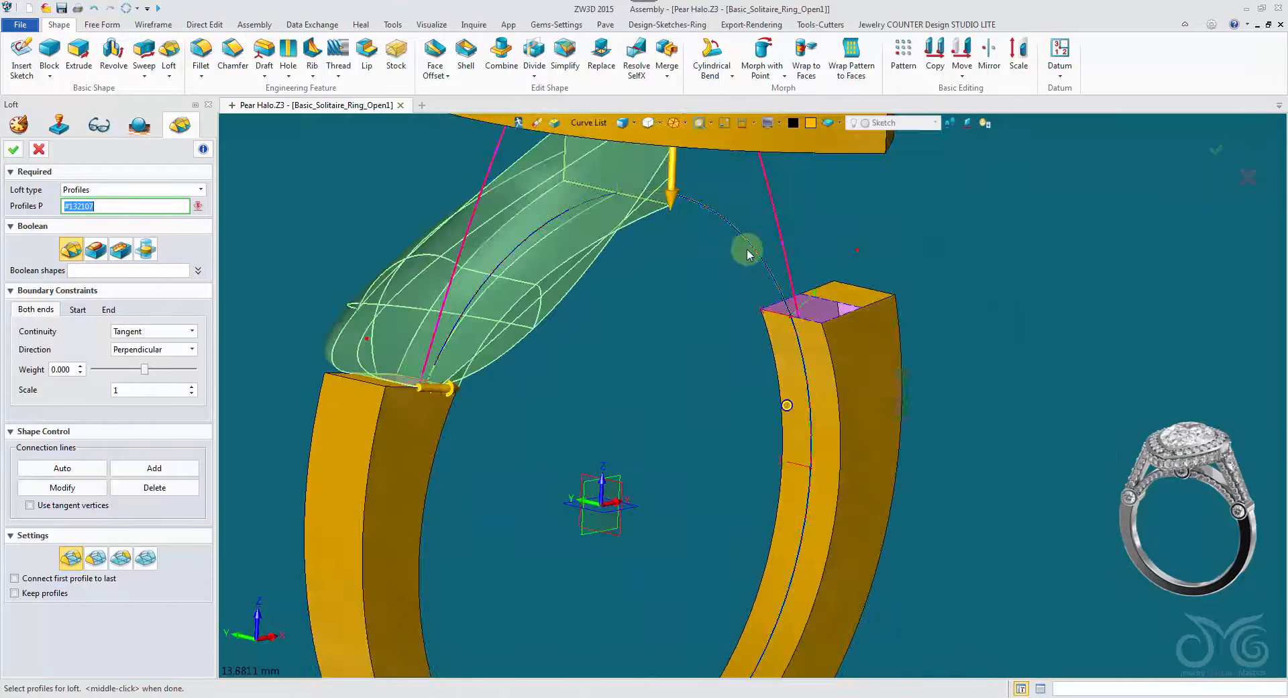
ctrl+click(732, 255)
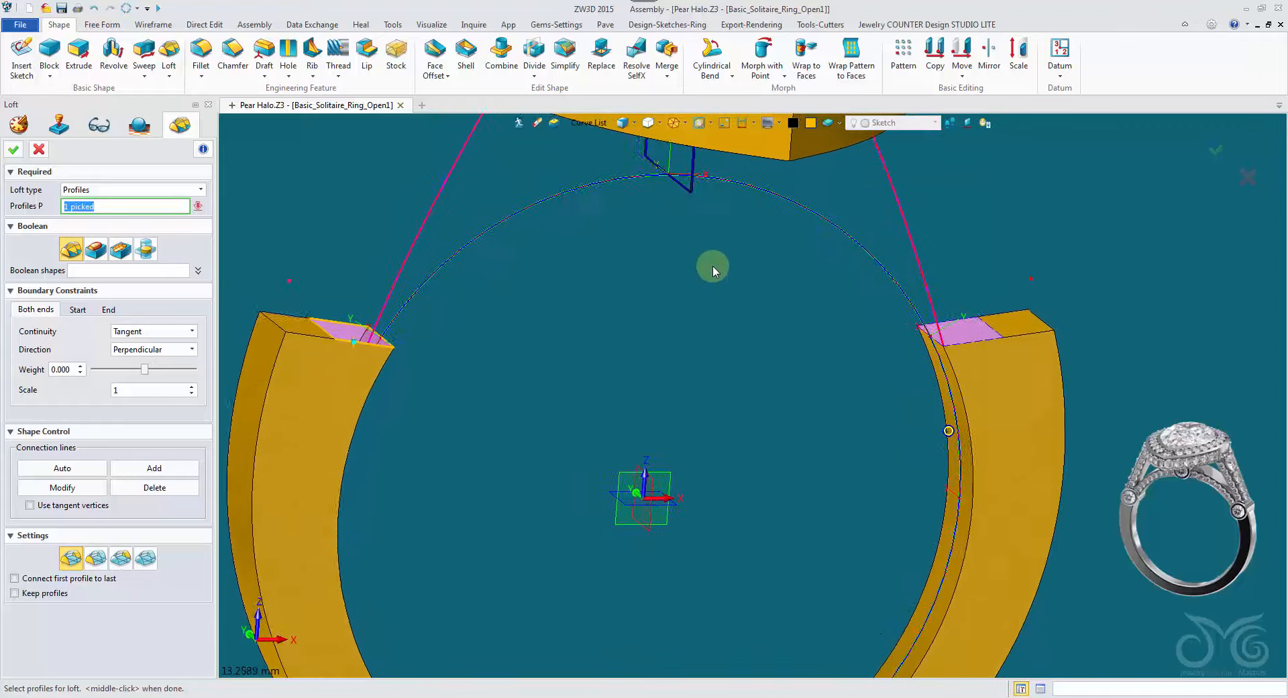
click(718, 208)
click(718, 194)
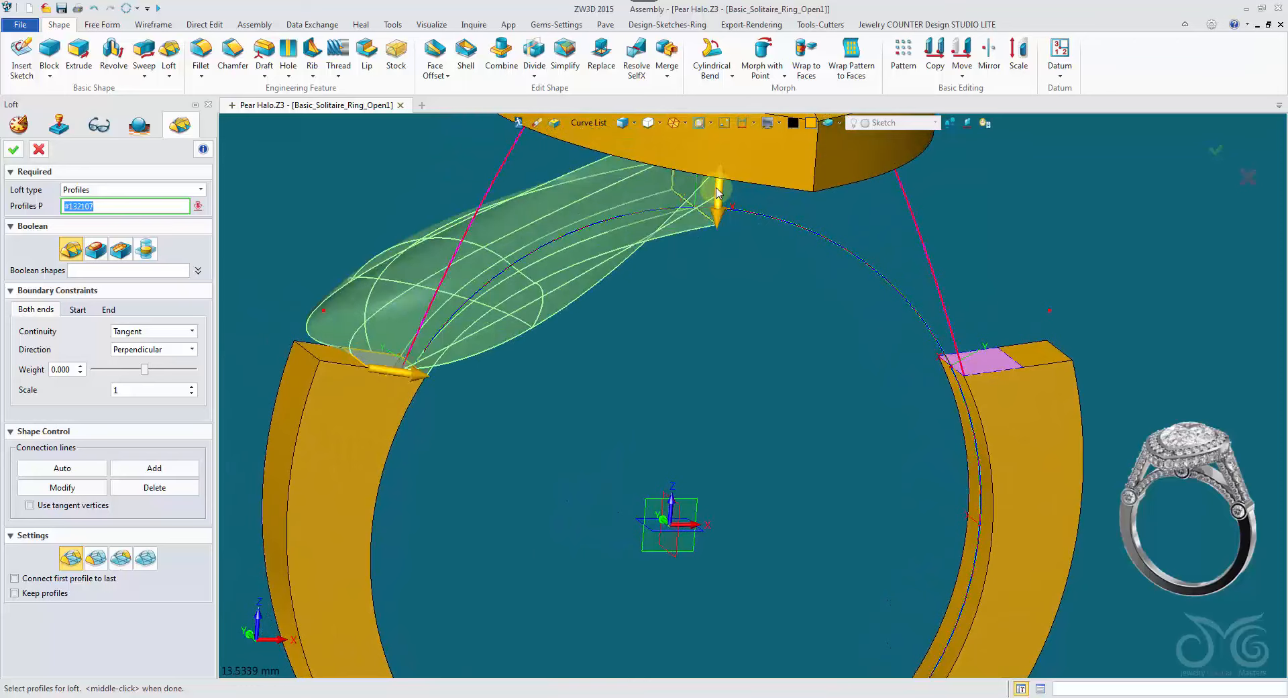
click(716, 195)
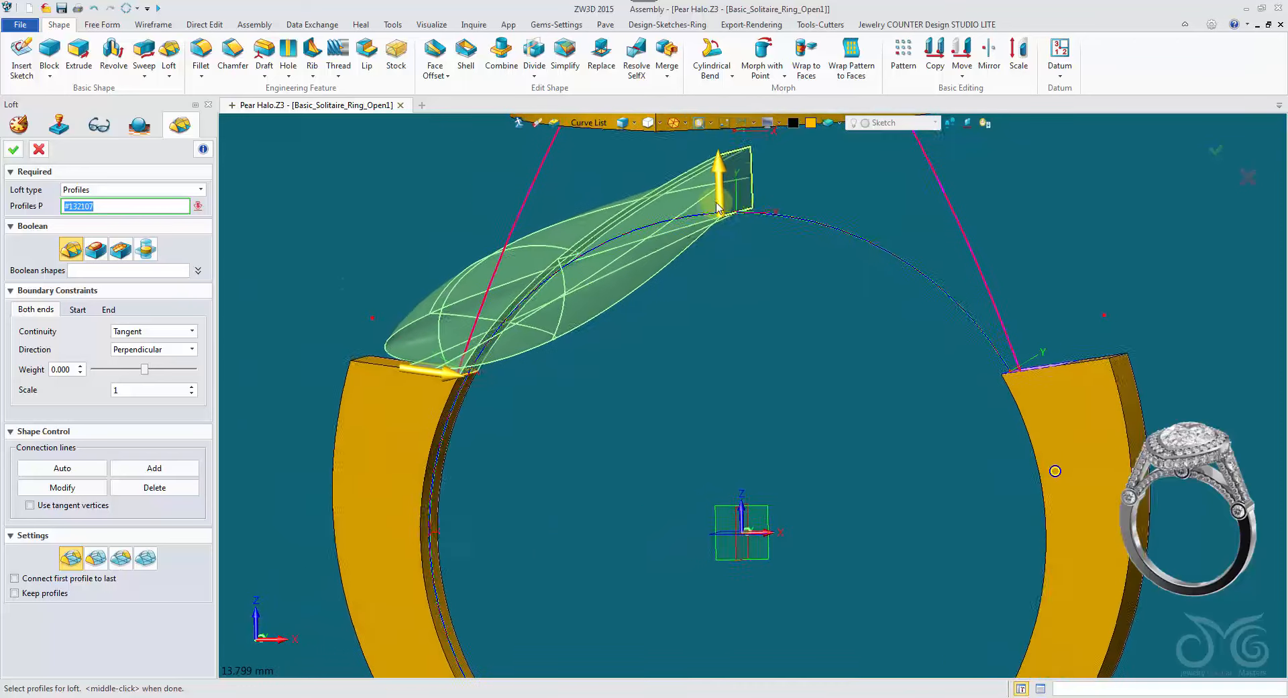
scroll(717, 207, up, 10)
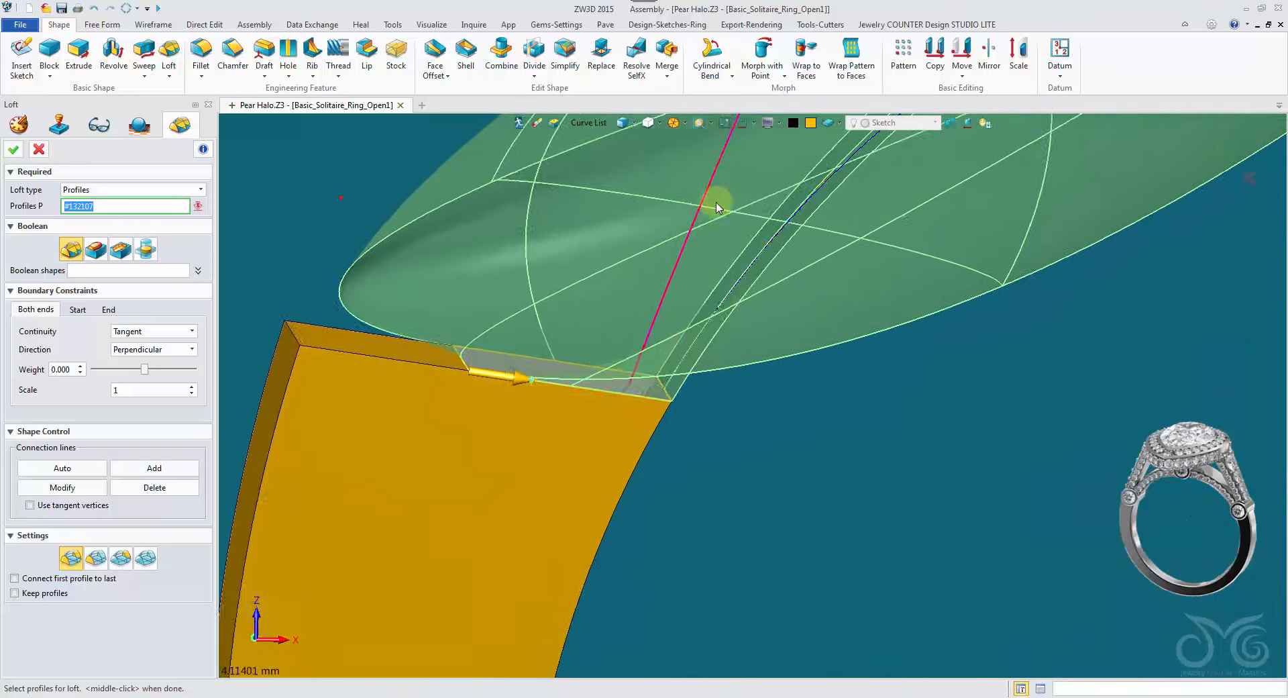
middle_click(717, 206)
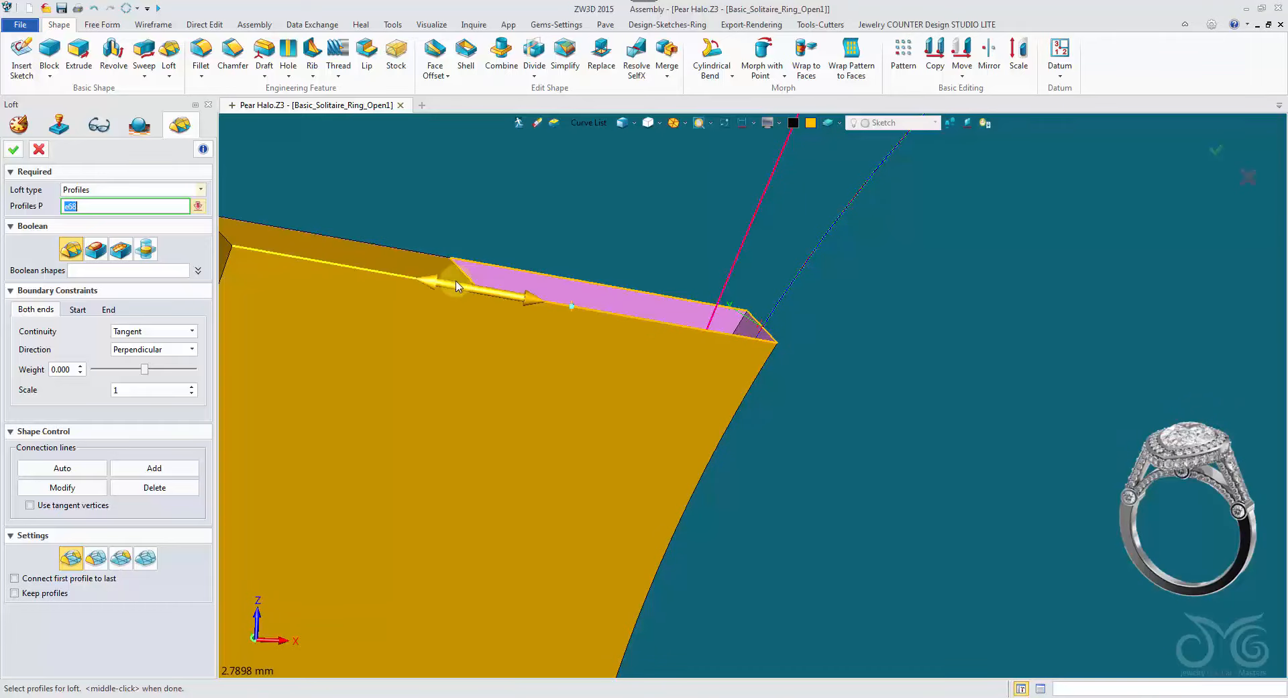
click(42, 150)
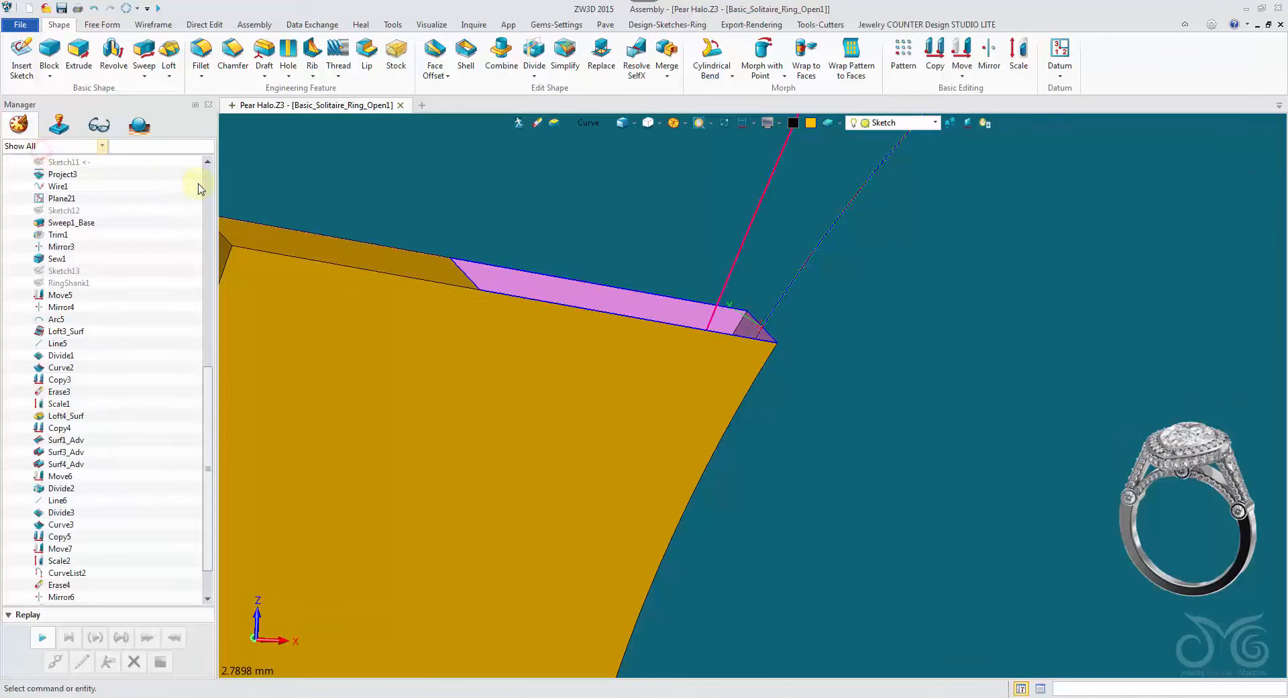
Step: Undo the curve list inserted on the left shank's open end-face edges
right_drag(311, 203, 394, 295)
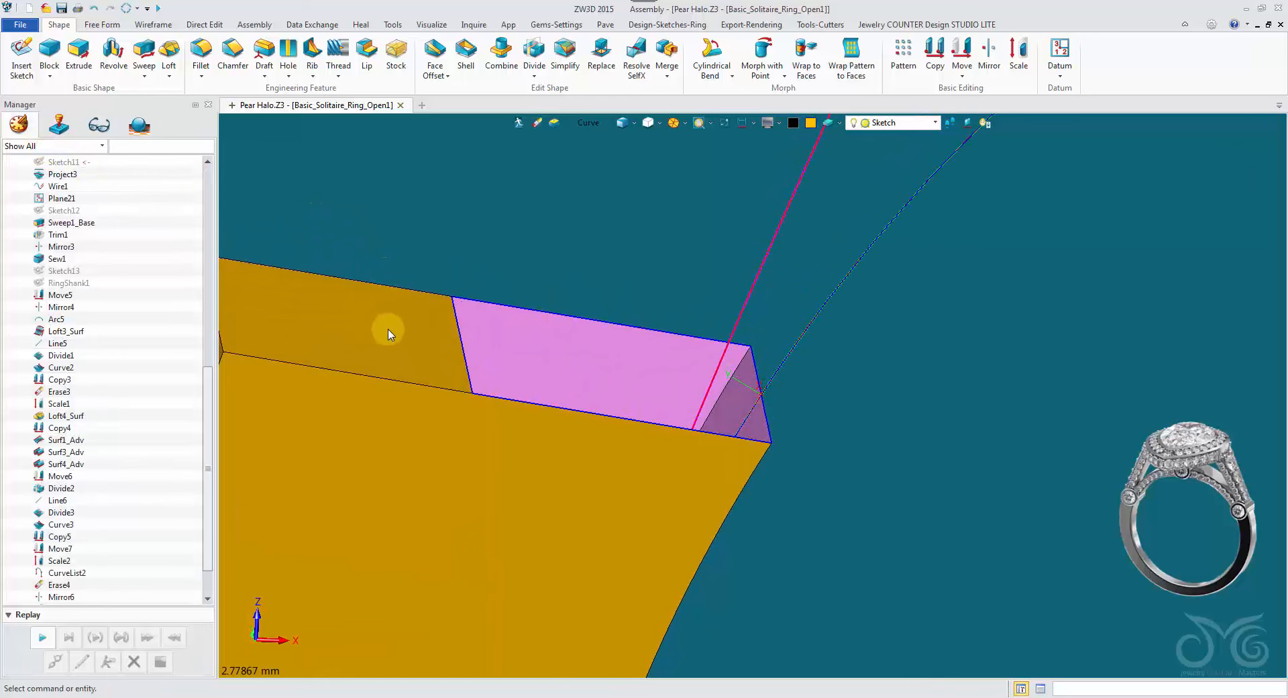
scroll(392, 329, down, 5)
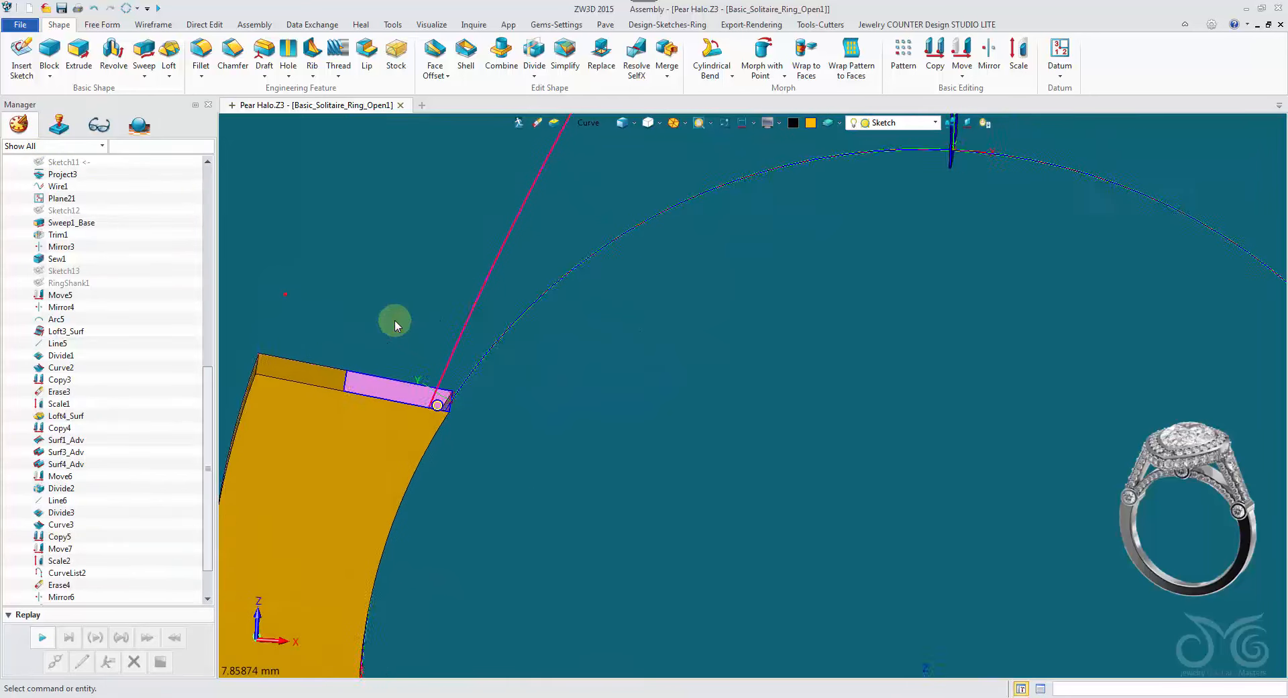
scroll(395, 326, up, 2)
scroll(540, 463, down, 1)
middle_drag(545, 463, 625, 448)
scroll(622, 448, down, 2)
scroll(185, 479, down, 2)
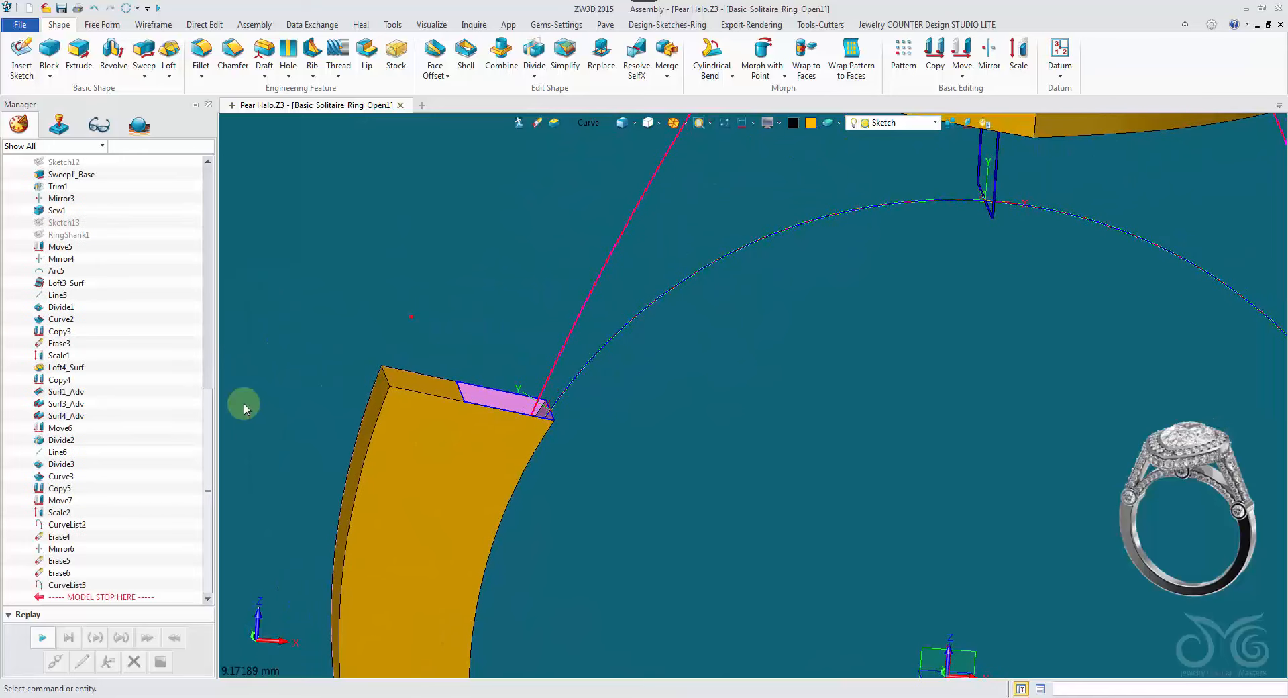
click(95, 8)
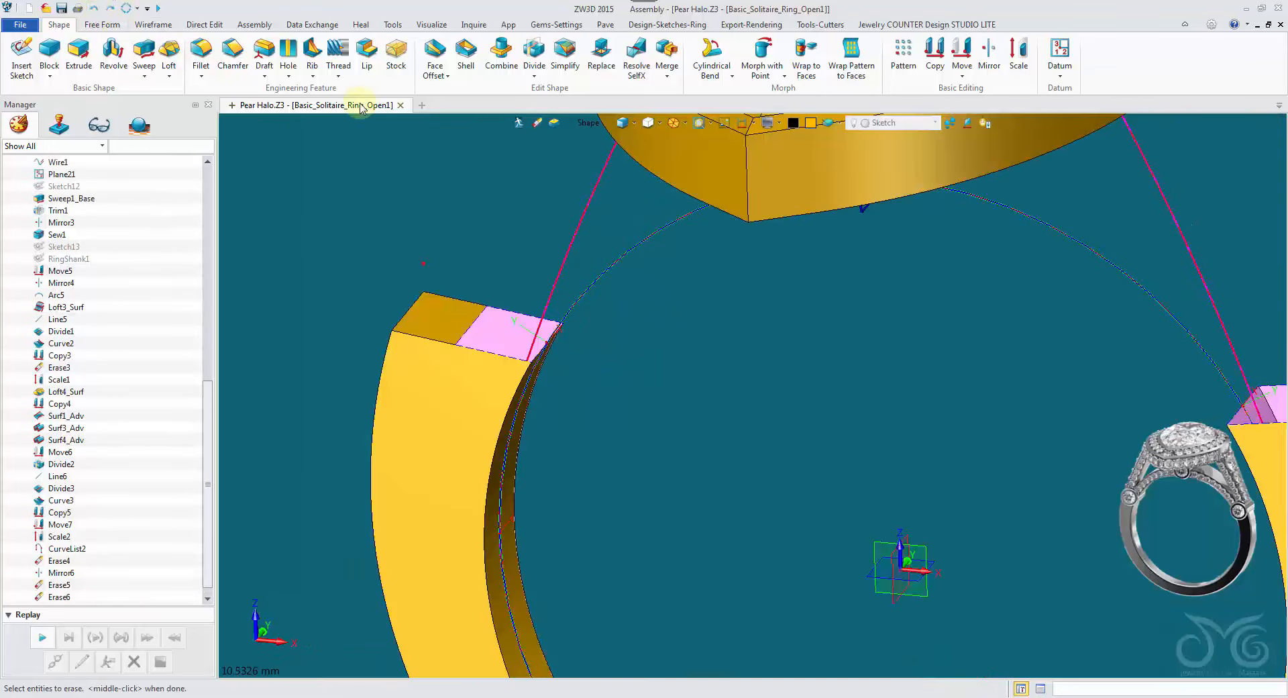
Step: Copy the left shank's inner face point to point, from its upper front corner to the inner edge of the end cap
click(935, 62)
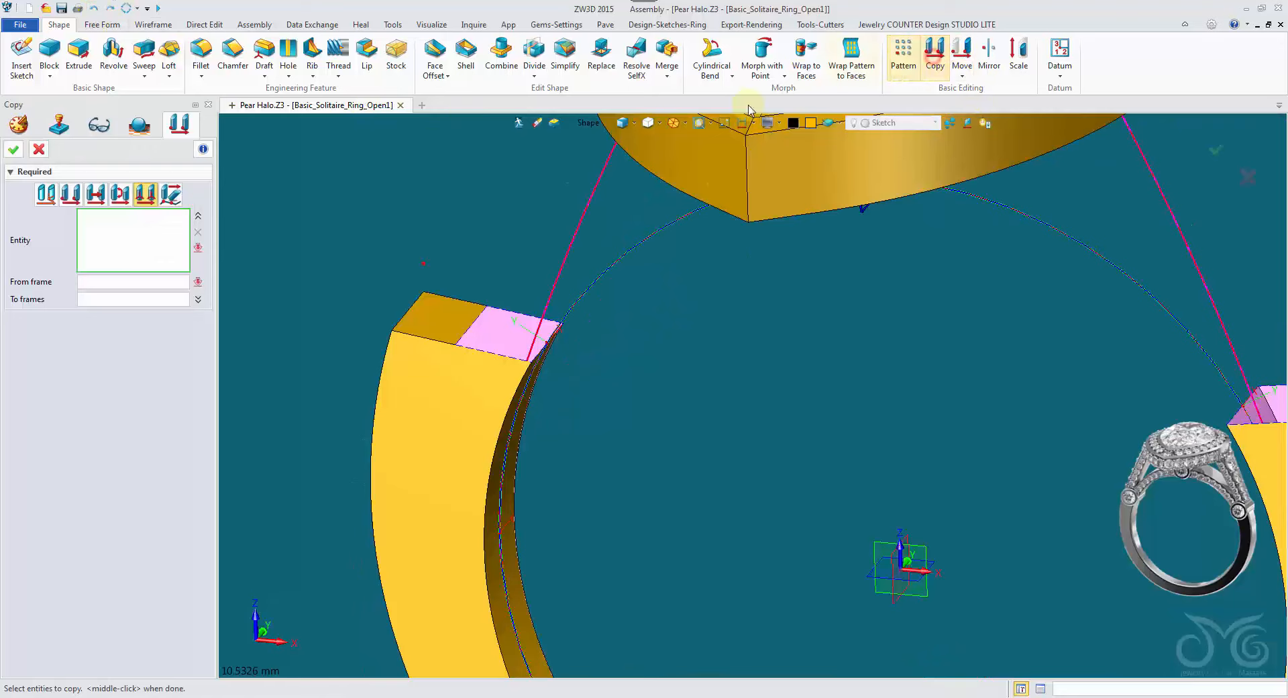
click(589, 124)
click(610, 193)
scroll(653, 500, up, 5)
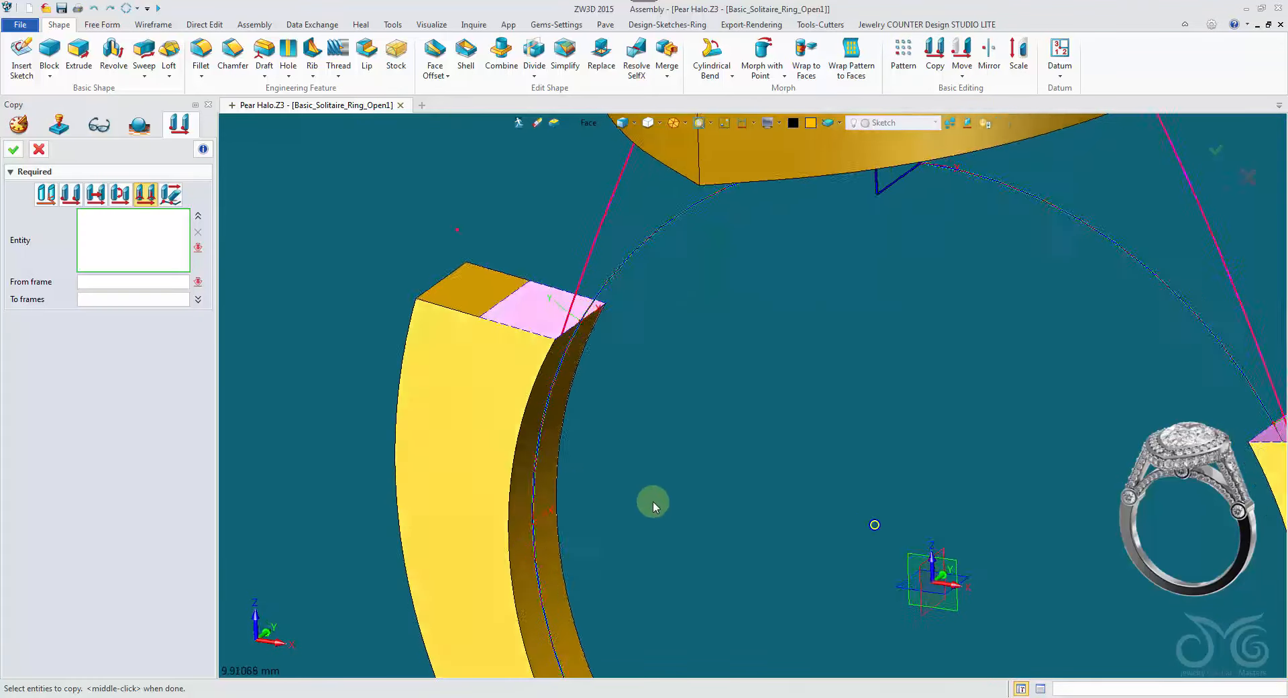
click(699, 357)
right_drag(698, 358, 73, 195)
click(72, 194)
scroll(604, 158, up, 3)
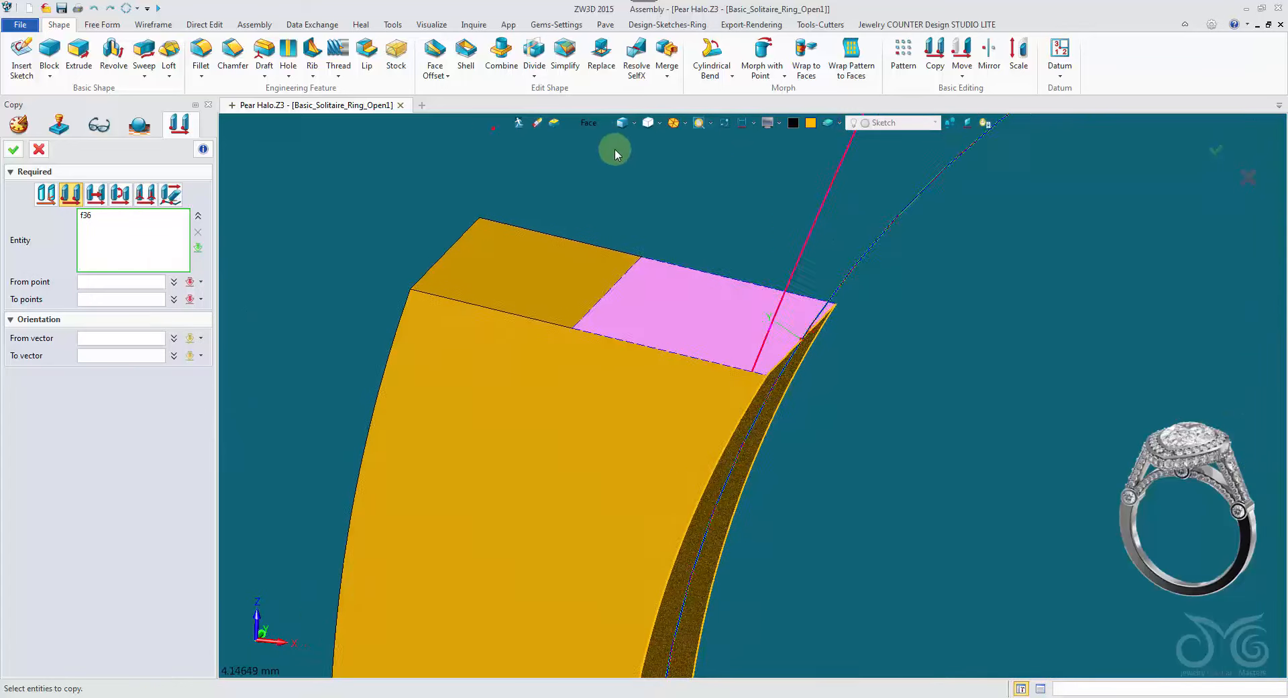
click(589, 123)
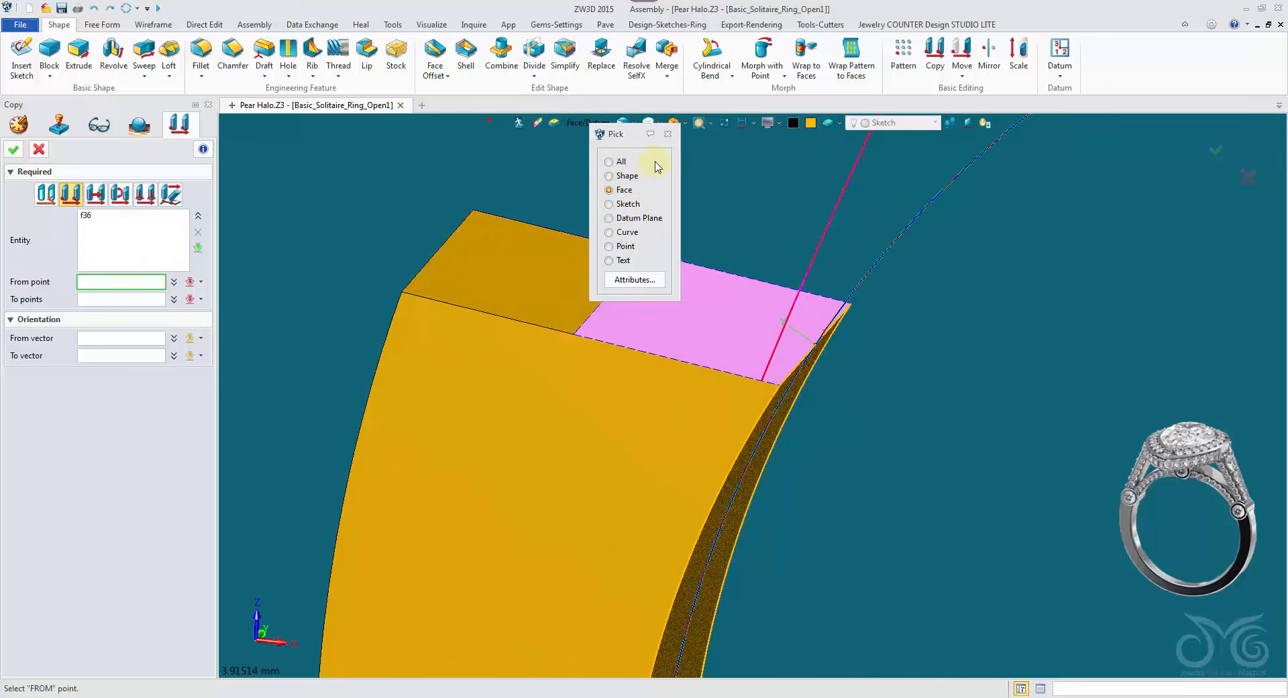
click(668, 135)
click(590, 122)
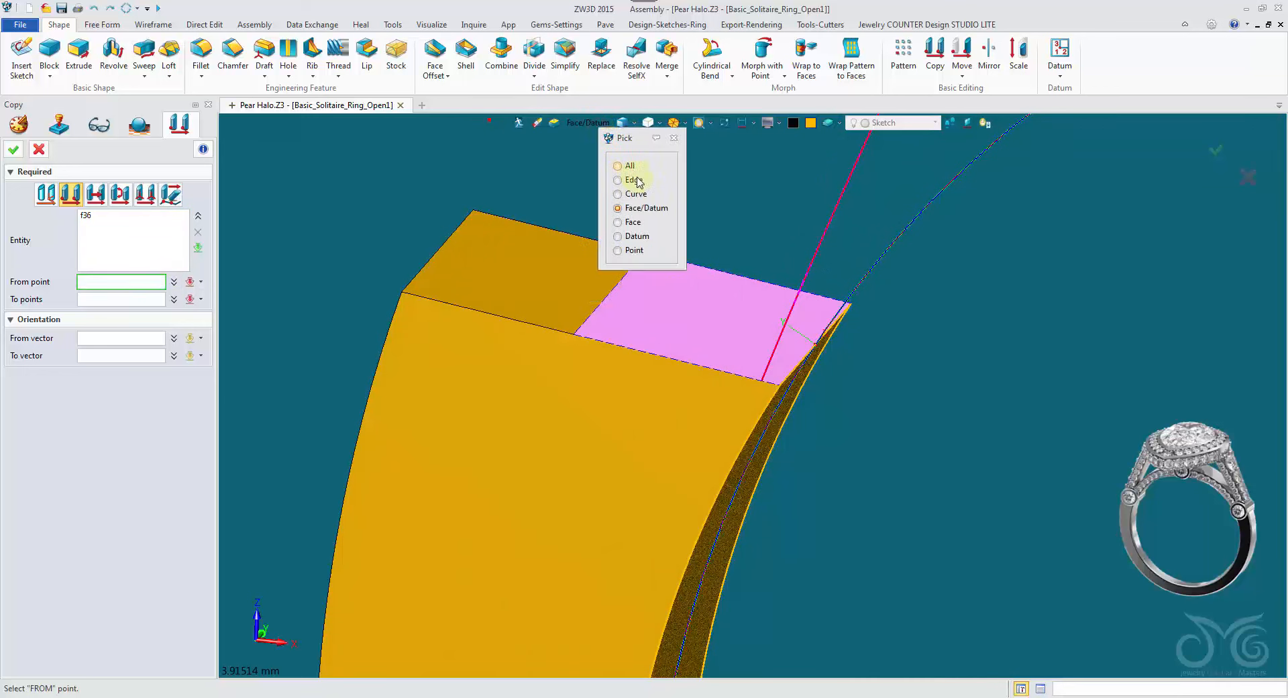
click(634, 179)
scroll(776, 392, up, 3)
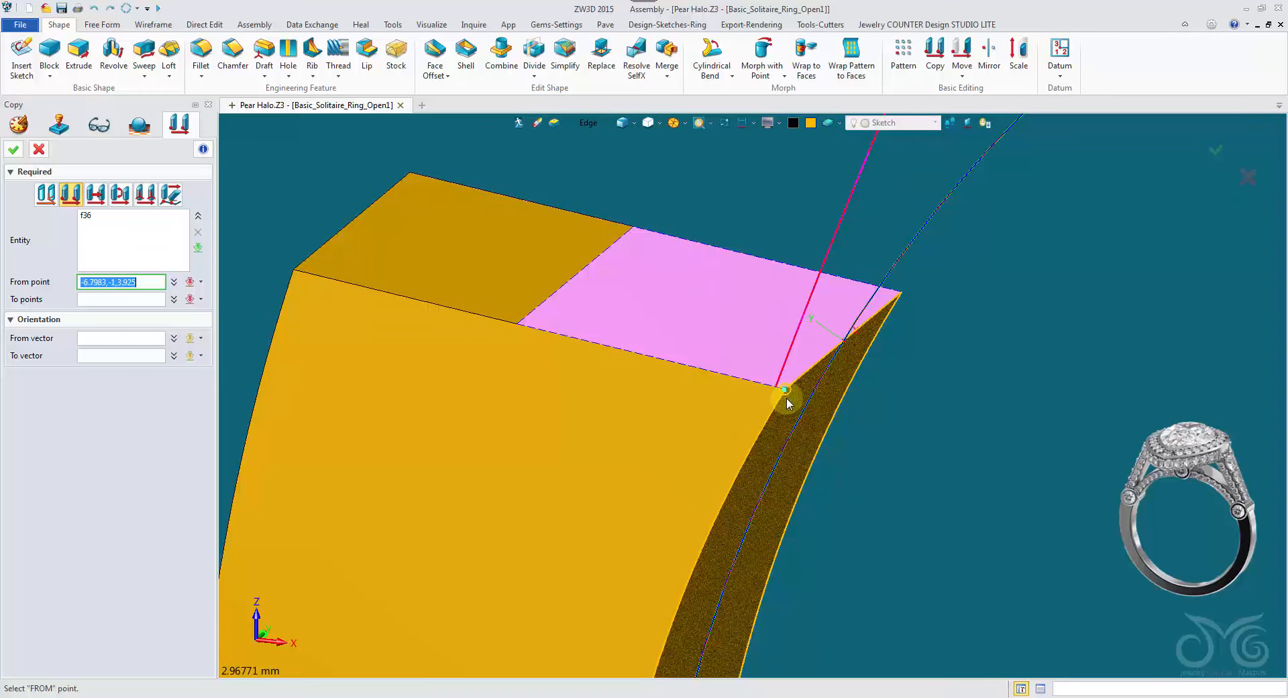
click(787, 400)
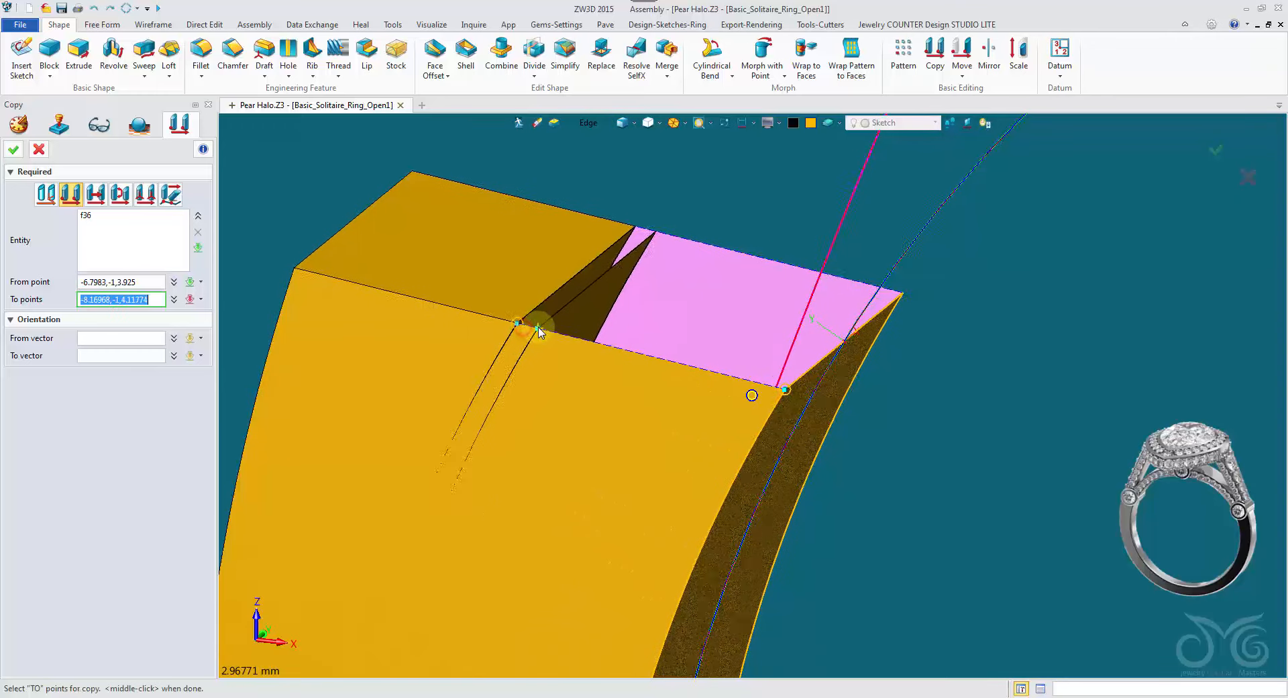
click(538, 331)
scroll(538, 332, down, 2)
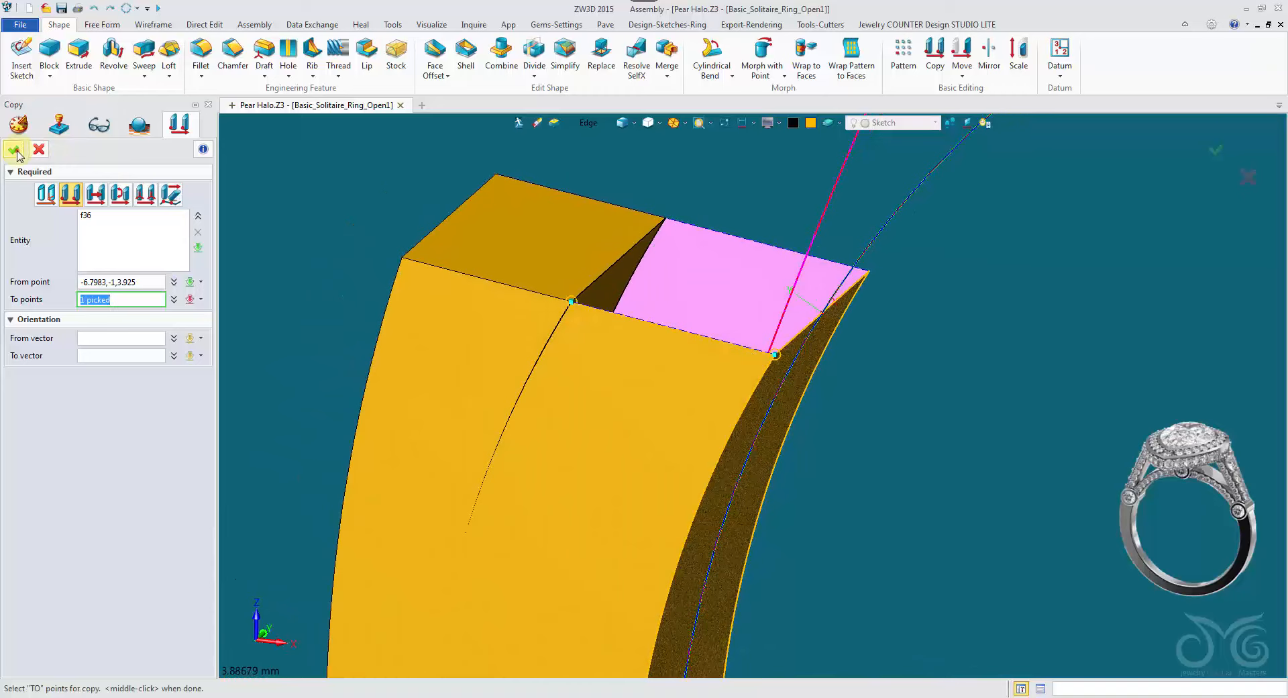
click(13, 149)
Step: Copy the right shank's inner face point to point, from its upper front corner to the inner edge of the end cap
scroll(980, 416, down, 4)
middle_click(804, 424)
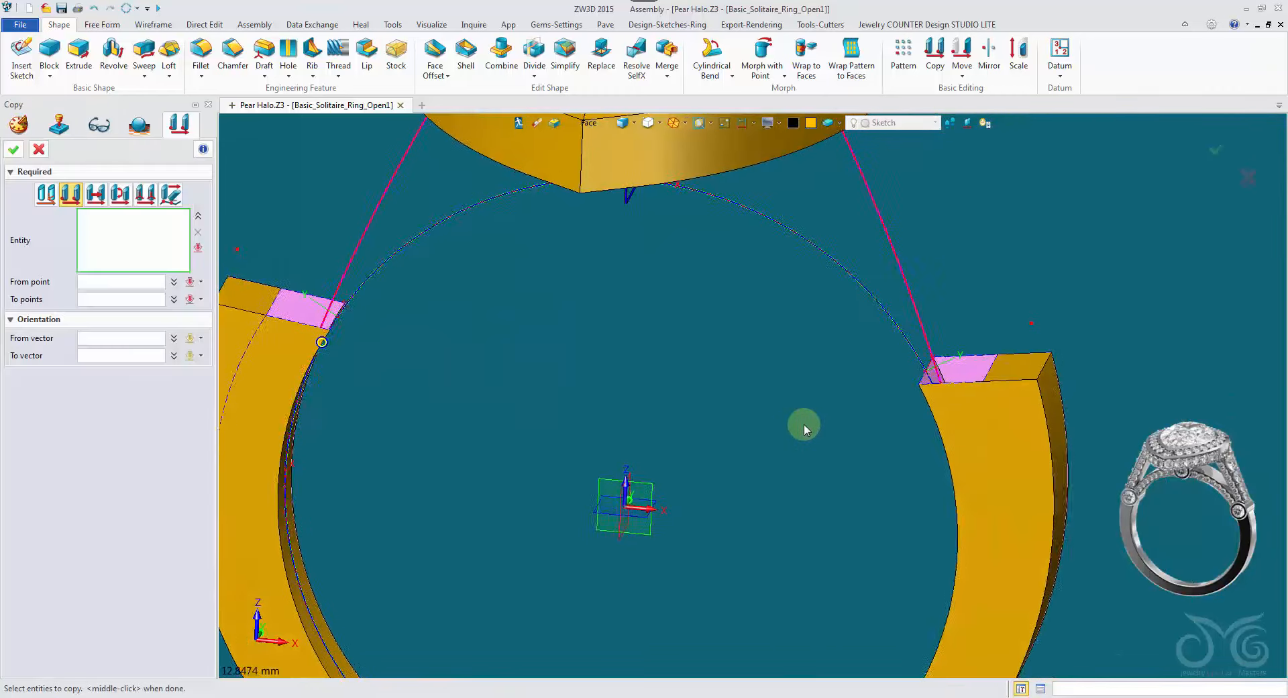
click(371, 430)
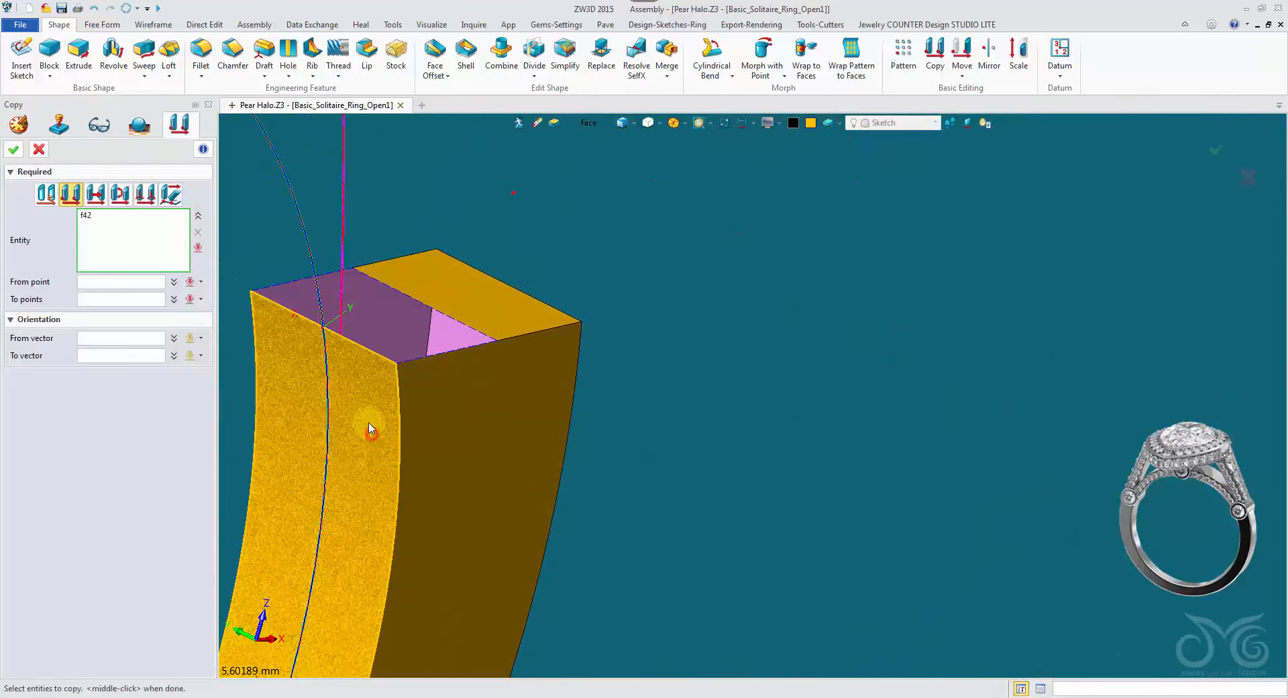
middle_click(600, 259)
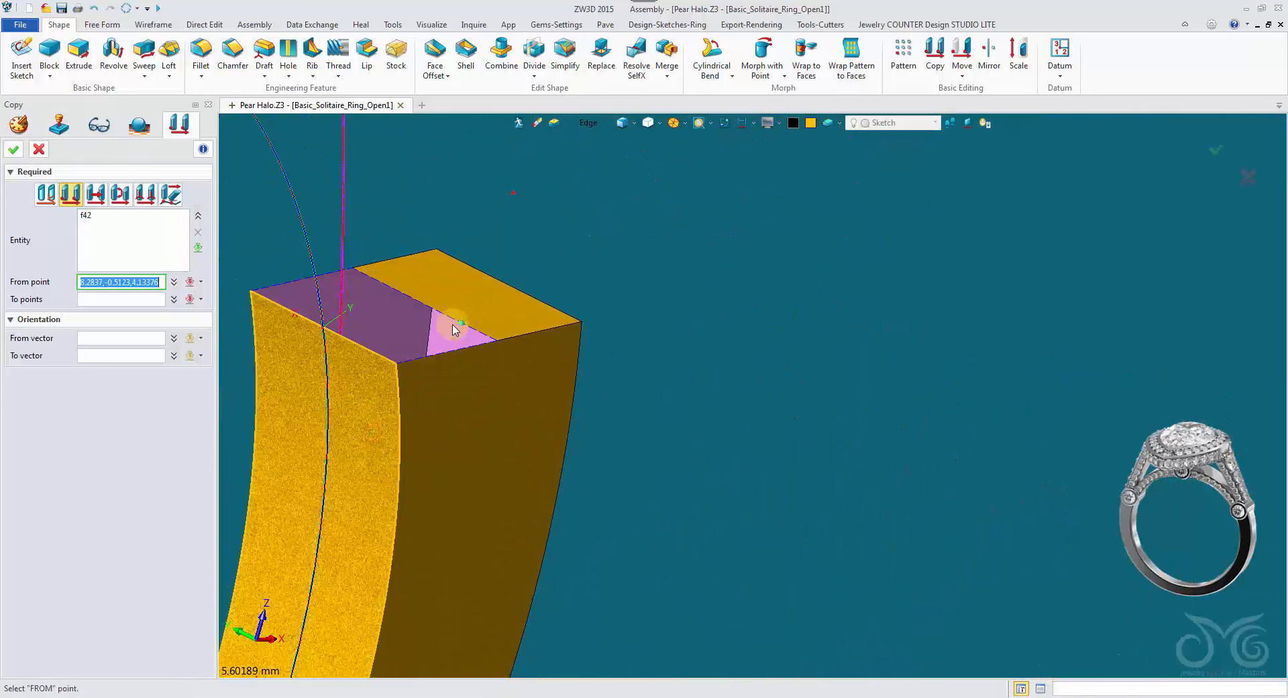
click(396, 364)
click(501, 340)
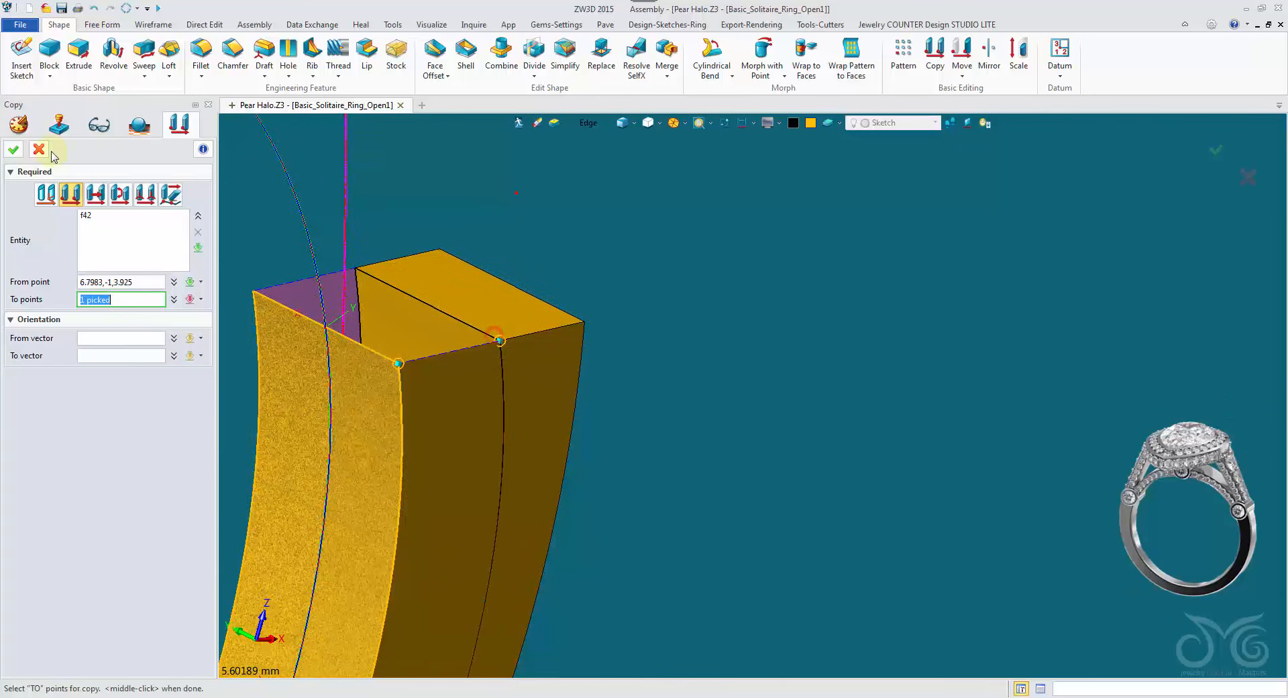
click(13, 150)
Step: Erase the small end-cap faces on both shank ends, with picking restricted to faces
middle_drag(476, 154, 538, 127)
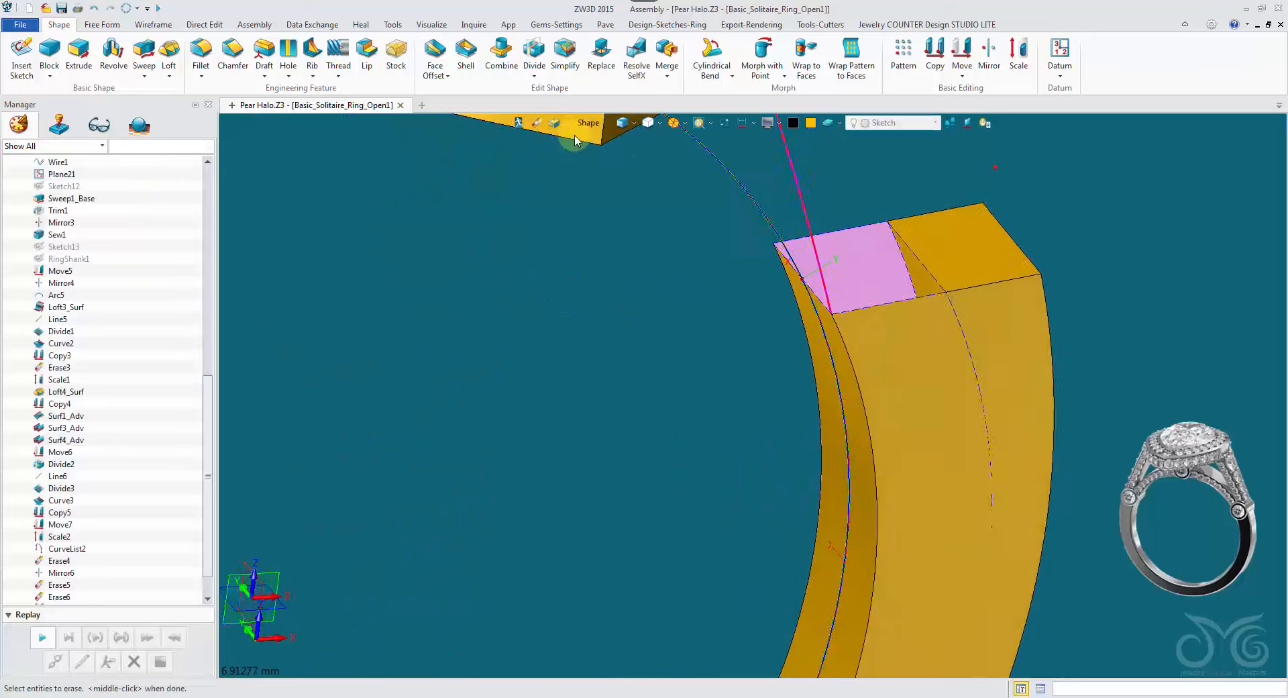
click(538, 125)
click(614, 188)
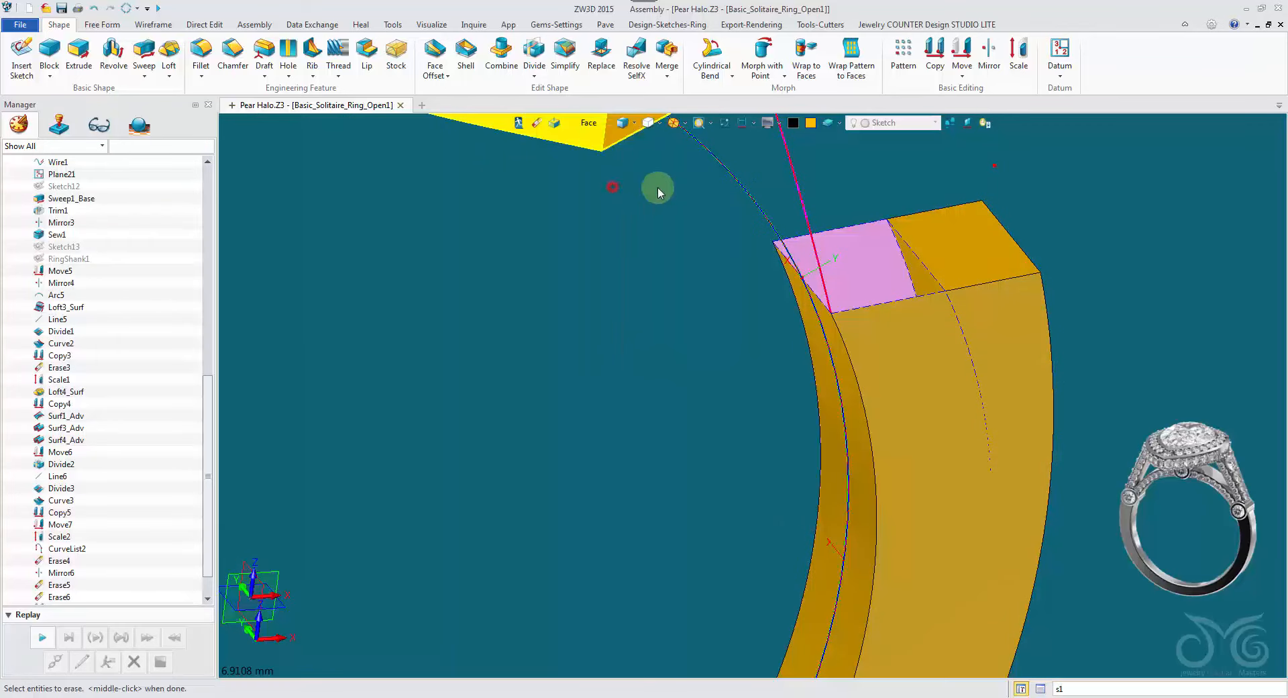
click(957, 234)
right_drag(957, 236, 509, 279)
scroll(510, 279, down, 3)
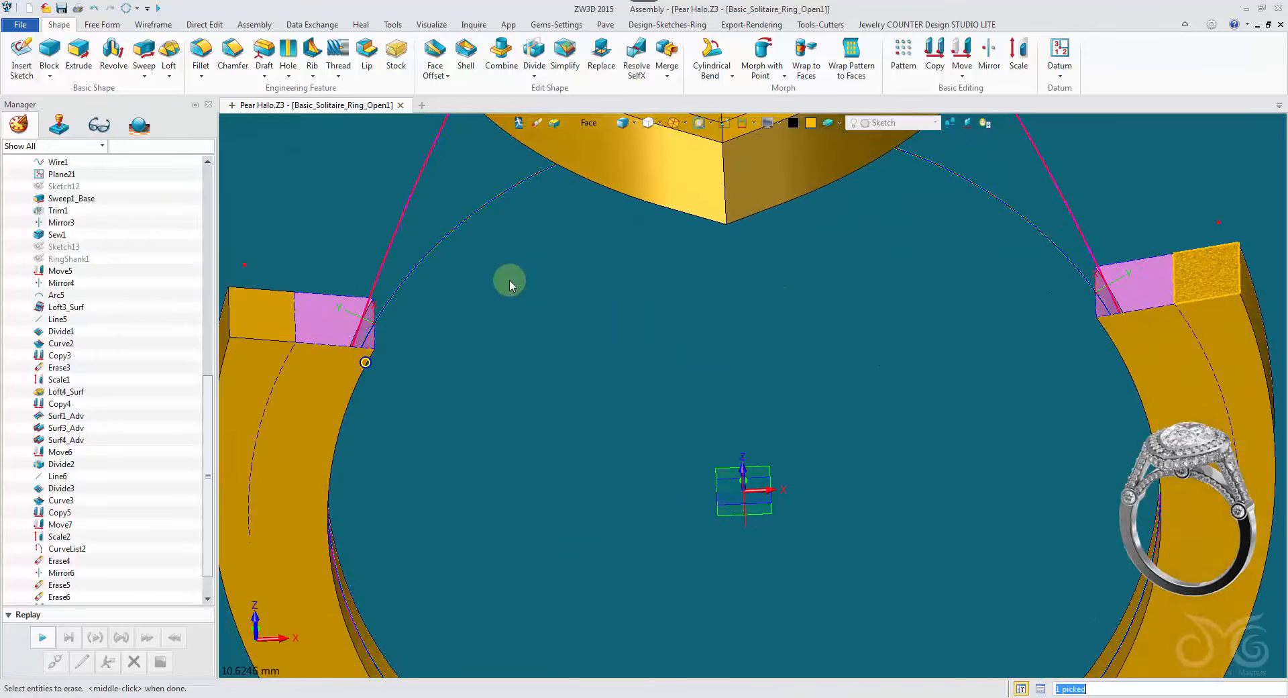
click(279, 306)
middle_click(602, 377)
right_drag(603, 376, 512, 357)
scroll(405, 336, up, 3)
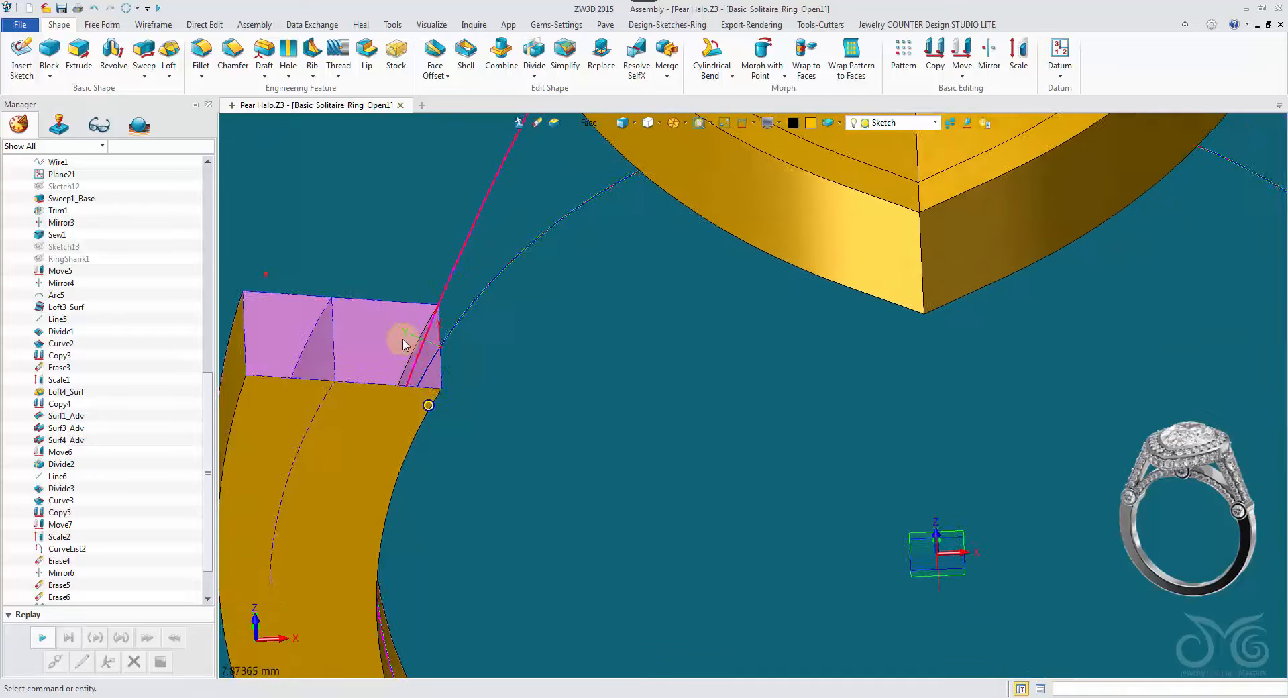
right_drag(334, 361, 546, 335)
scroll(686, 386, down, 2)
scroll(721, 343, down, 3)
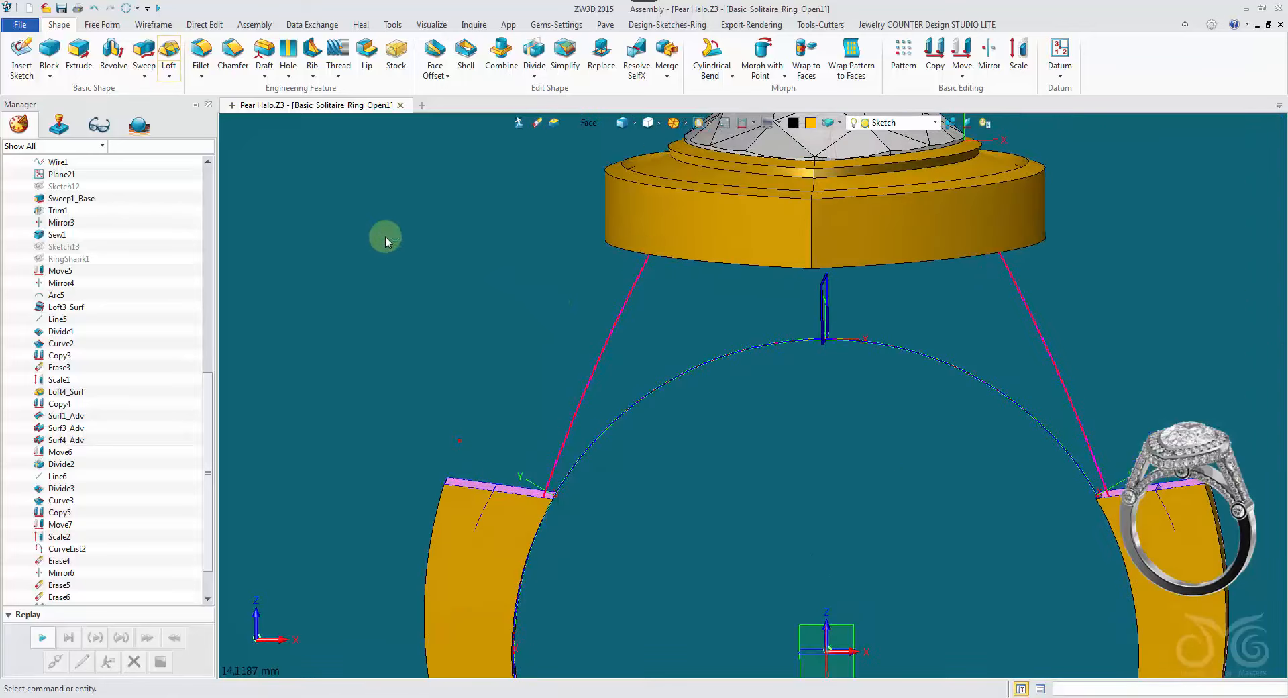
Step: Insert a curve list from the four edges around the inner opening on the left shank's end, with picking restricted to edges
right_drag(385, 235, 408, 233)
scroll(377, 231, up, 2)
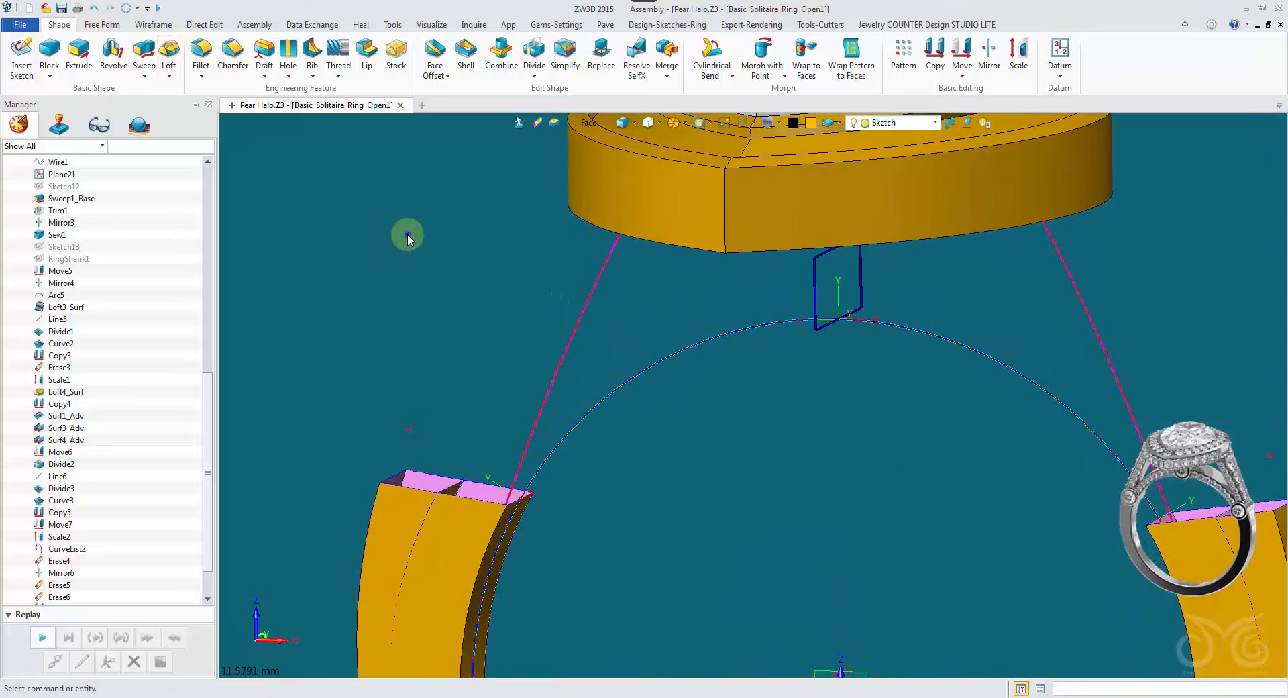
right_click(408, 233)
click(512, 343)
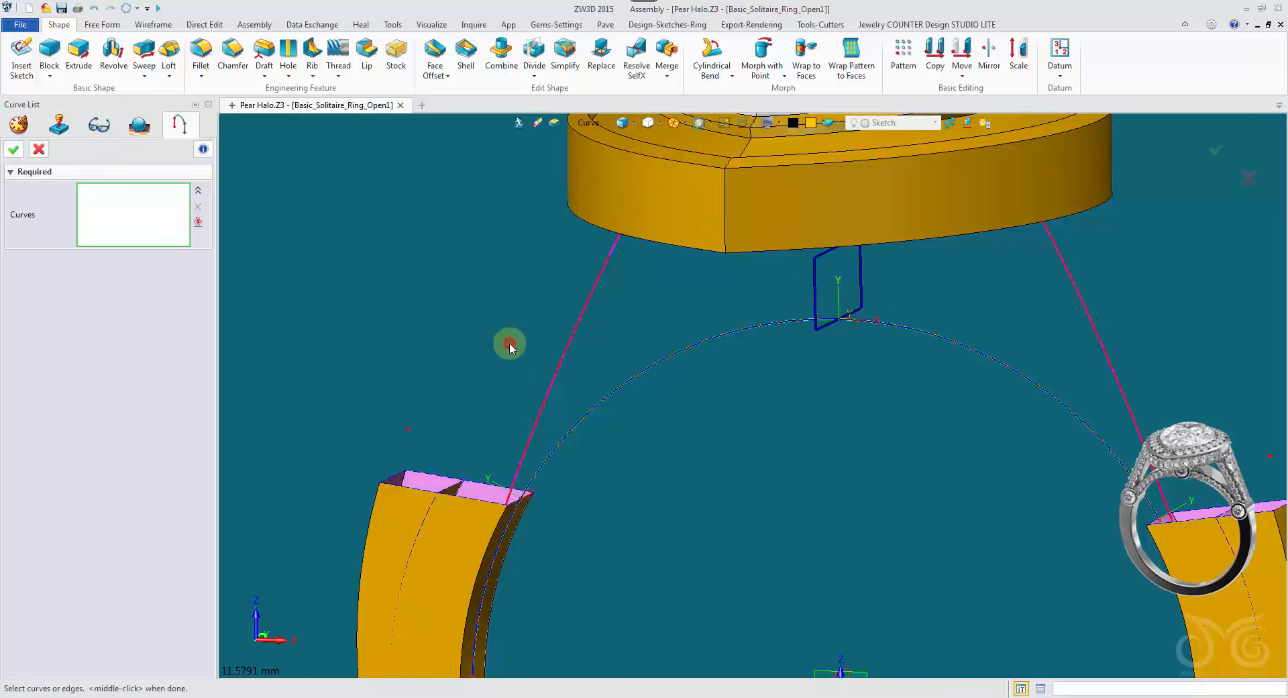
scroll(505, 345, up, 3)
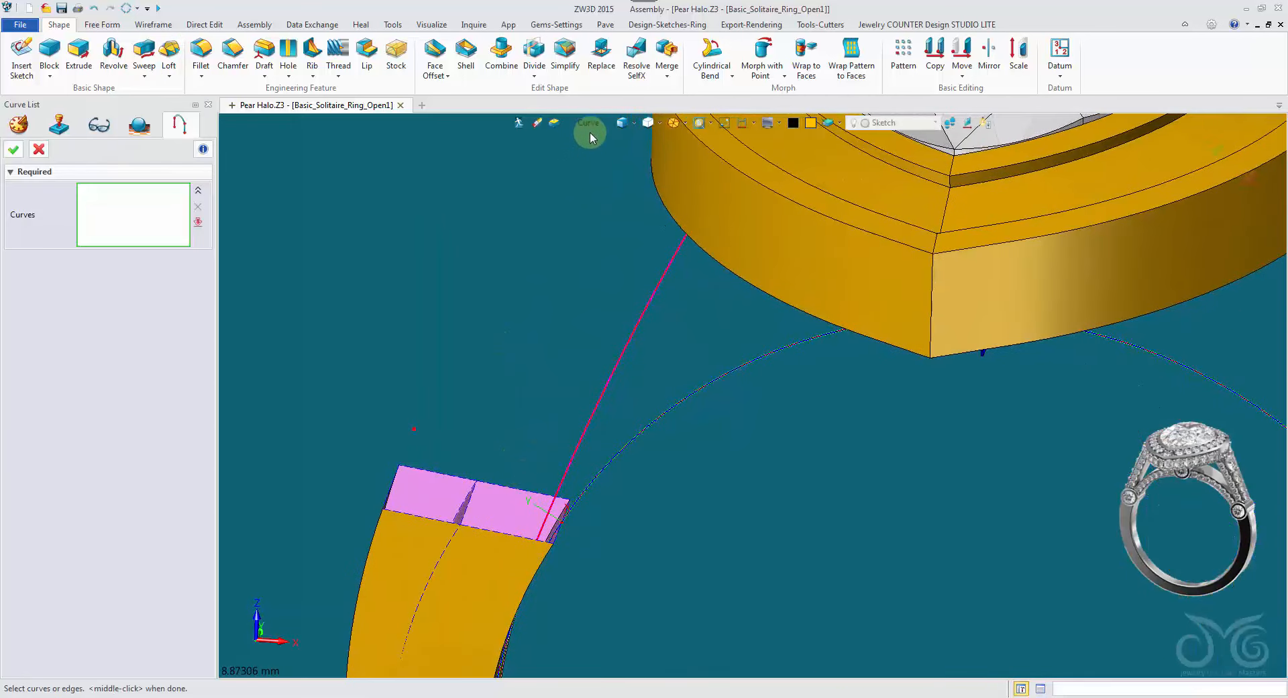
click(590, 132)
click(610, 195)
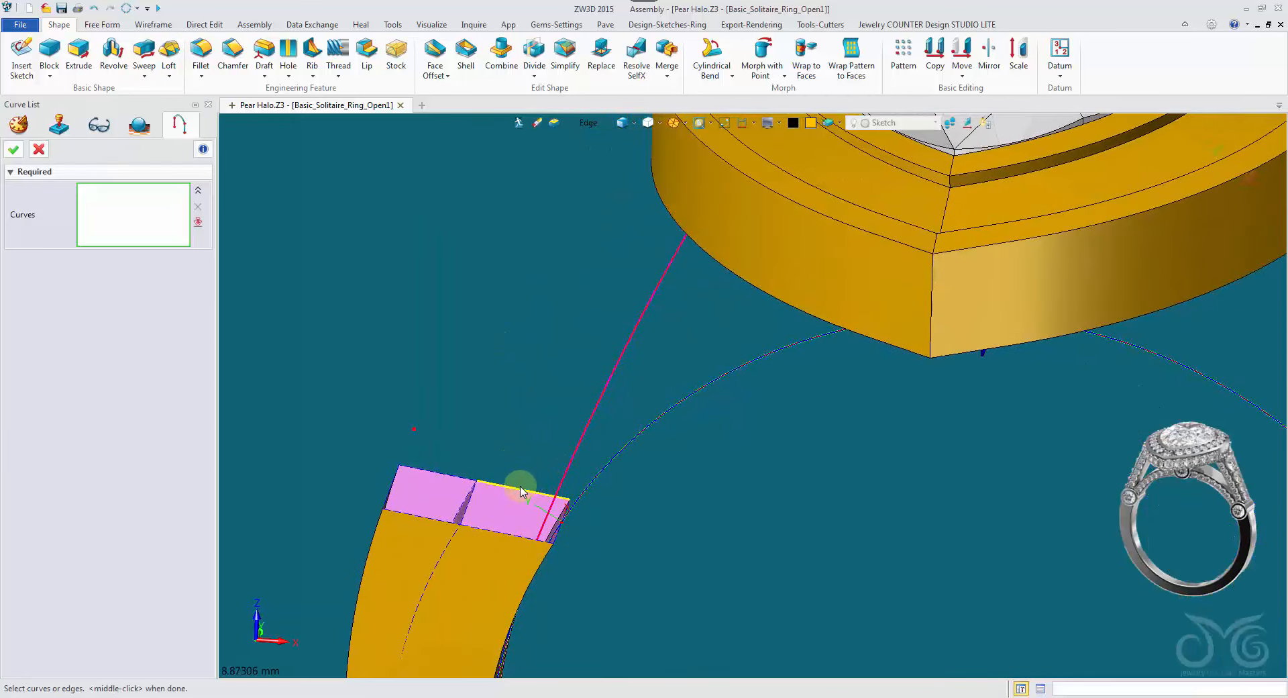
click(521, 487)
right_drag(521, 489, 542, 501)
scroll(543, 501, up, 1)
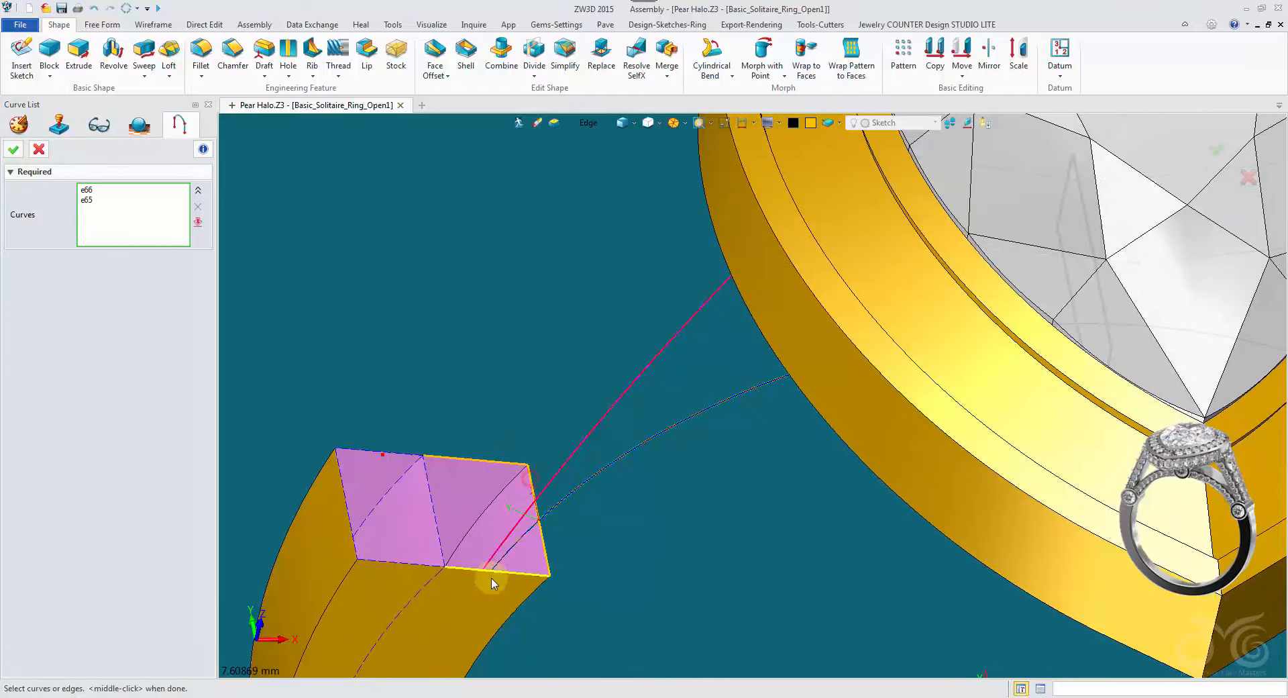
scroll(460, 336, down, 3)
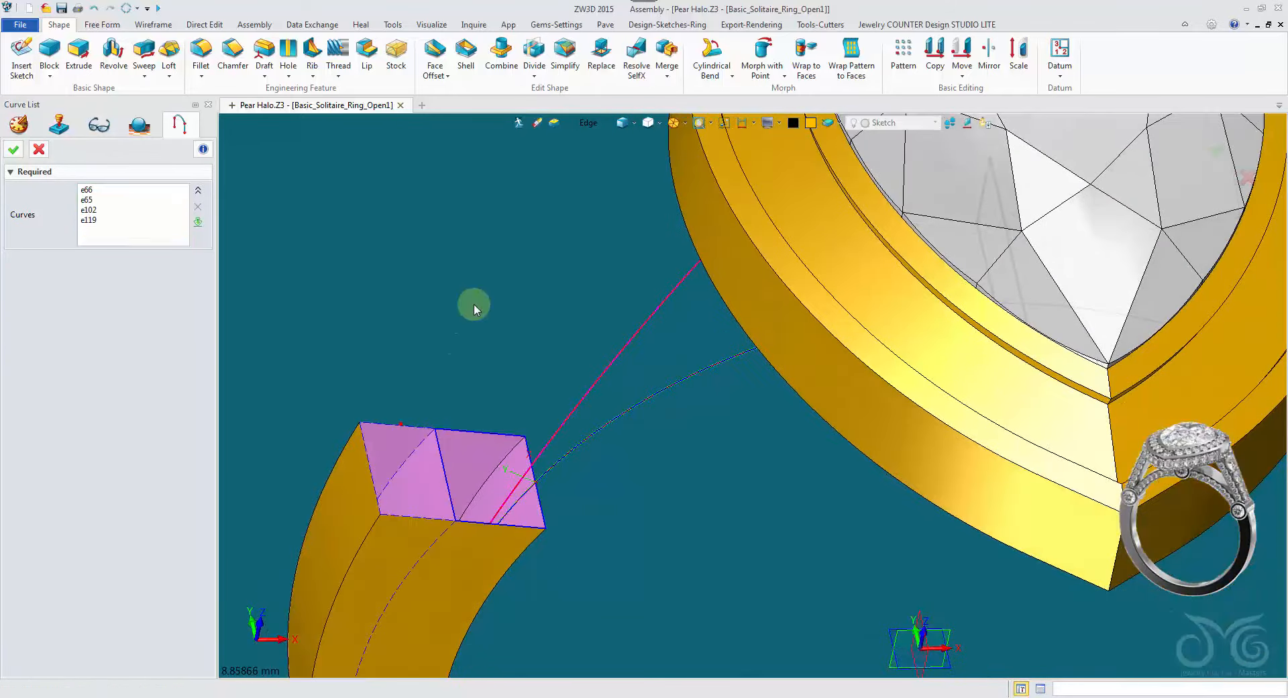
middle_click(473, 303)
Step: Insert a matching curve list from the four edges around the inner opening on the right shank's end
scroll(655, 408, up, 4)
middle_click(884, 490)
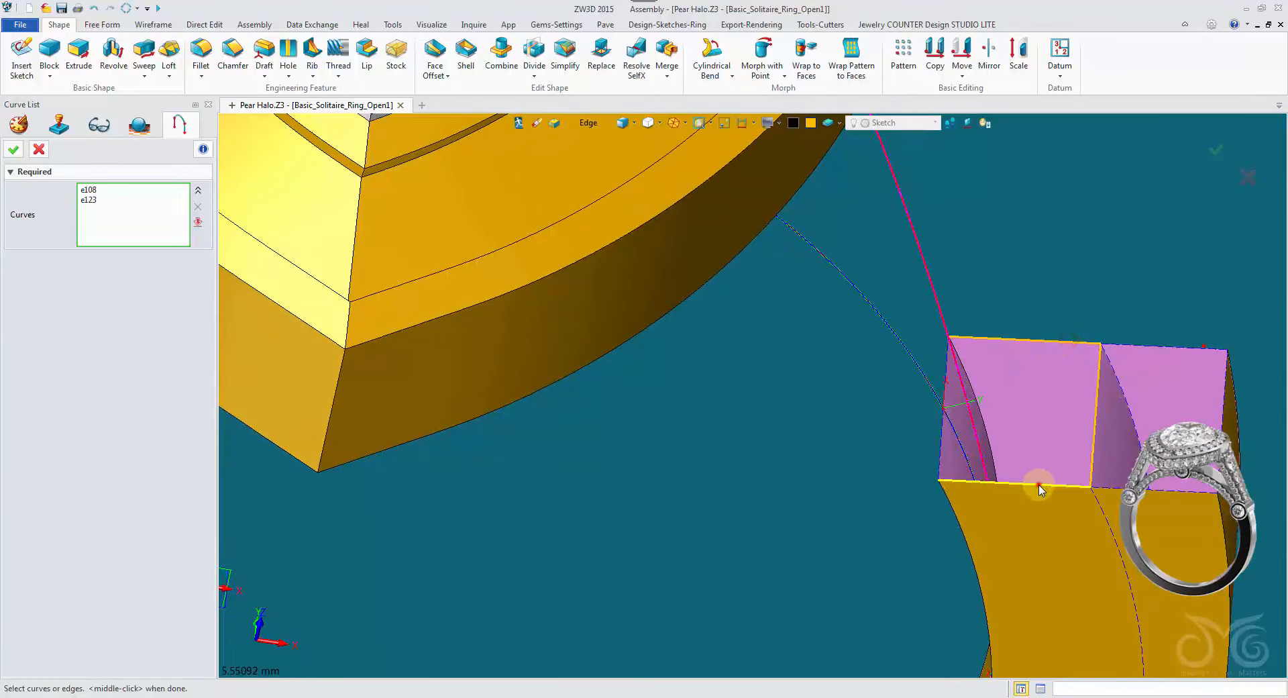
middle_click(780, 450)
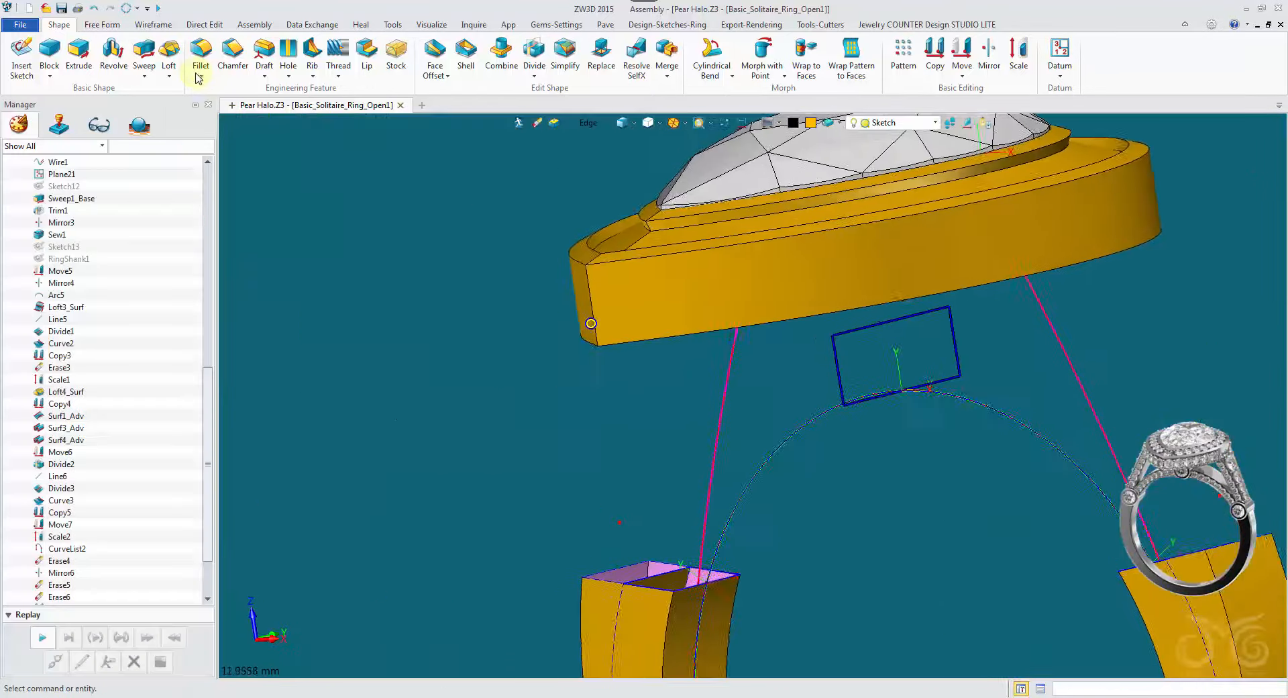
Step: Begin a profile loft with picking restricted to curve lists
click(169, 53)
click(588, 123)
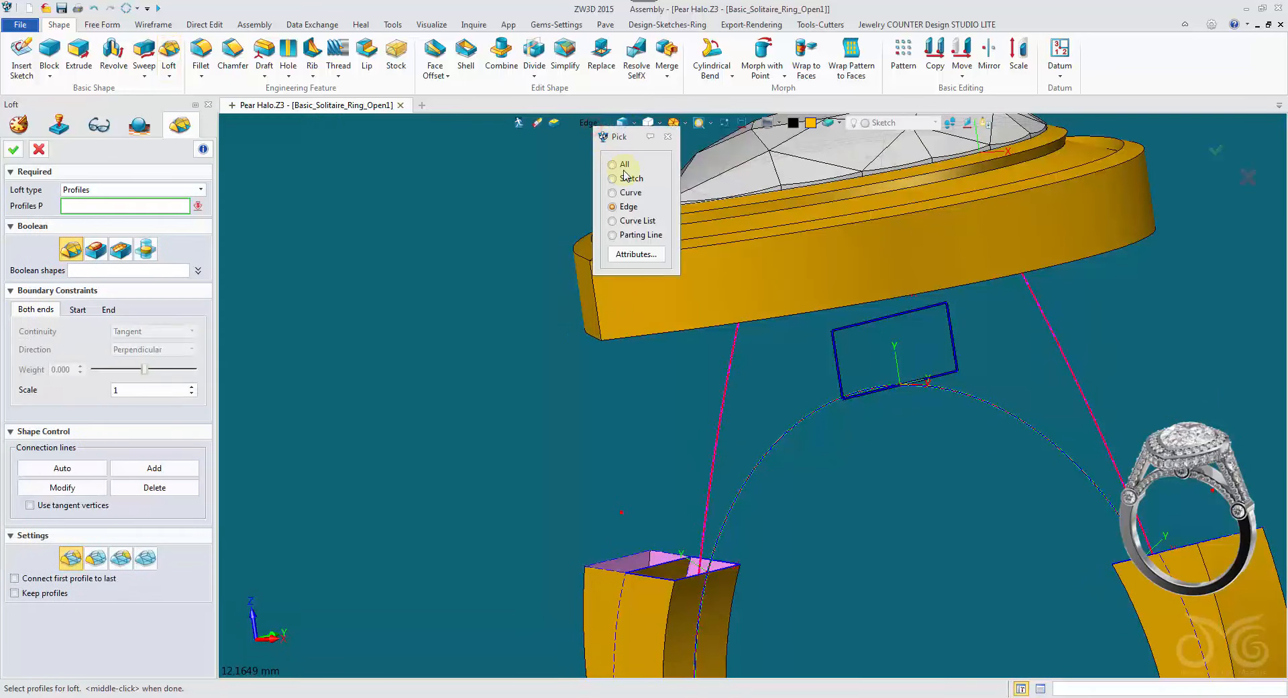
click(637, 220)
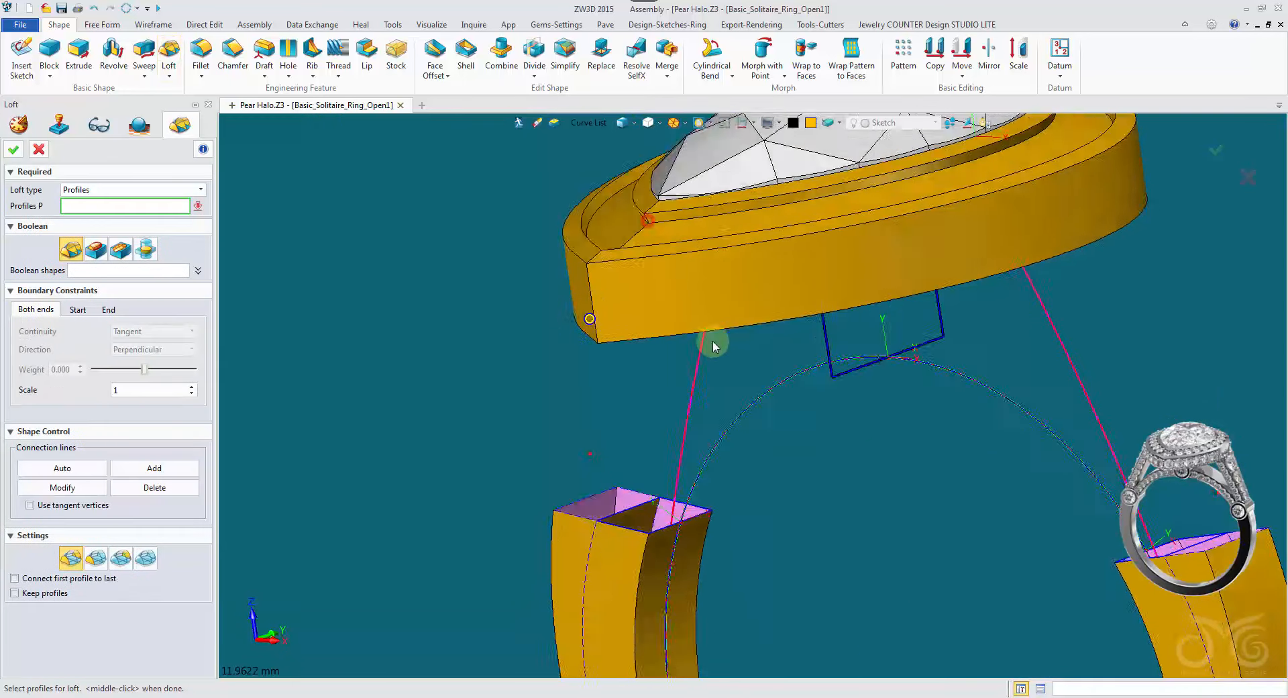
click(513, 422)
right_drag(514, 421, 598, 400)
scroll(598, 400, down, 2)
click(685, 366)
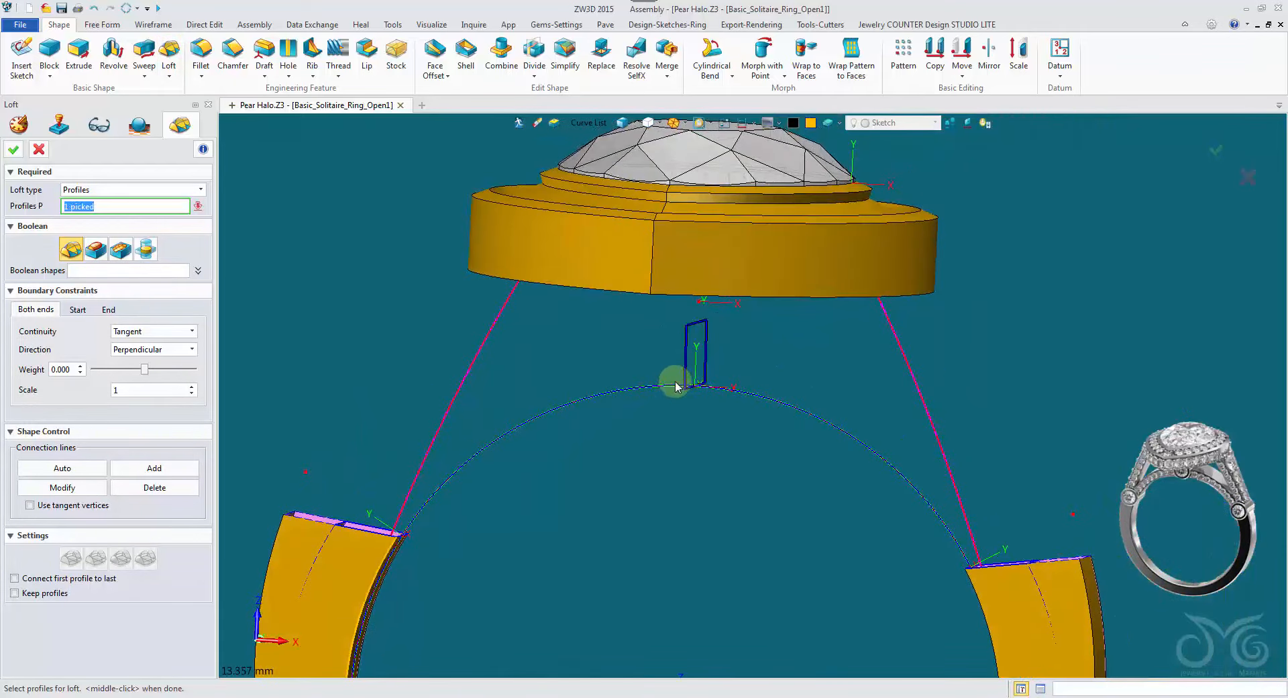
right_drag(678, 371, 616, 372)
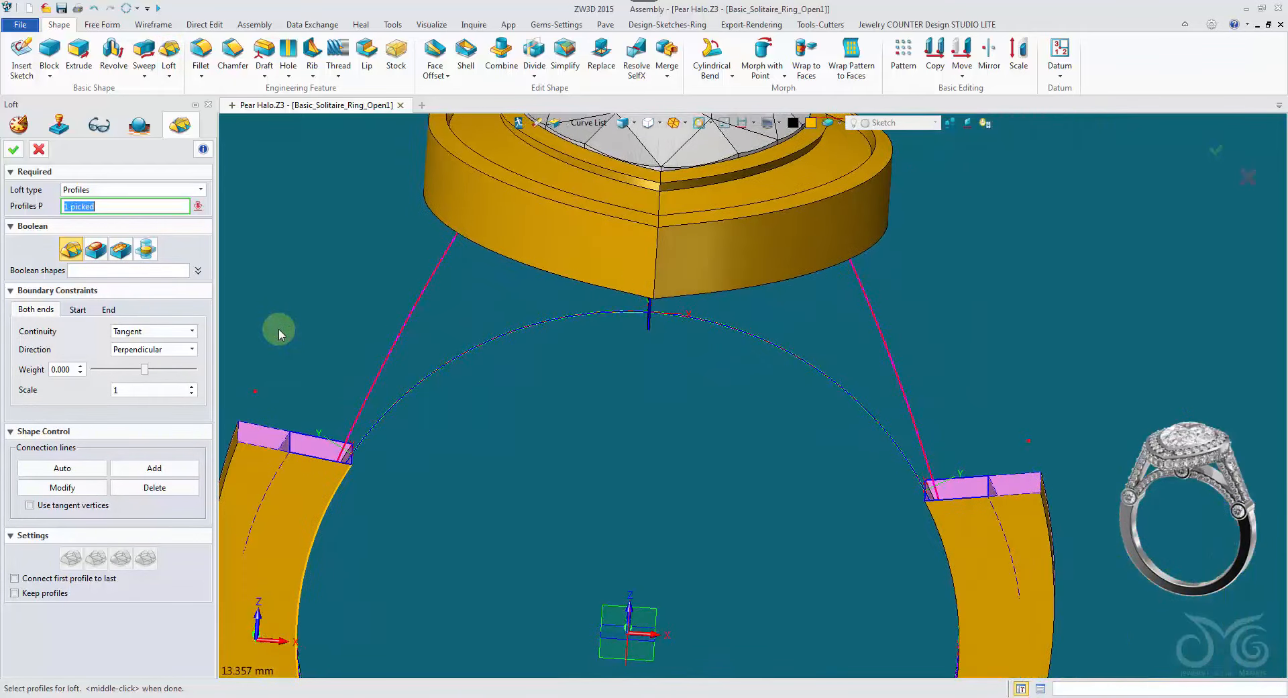
right_drag(279, 329, 455, 345)
right_click(404, 338)
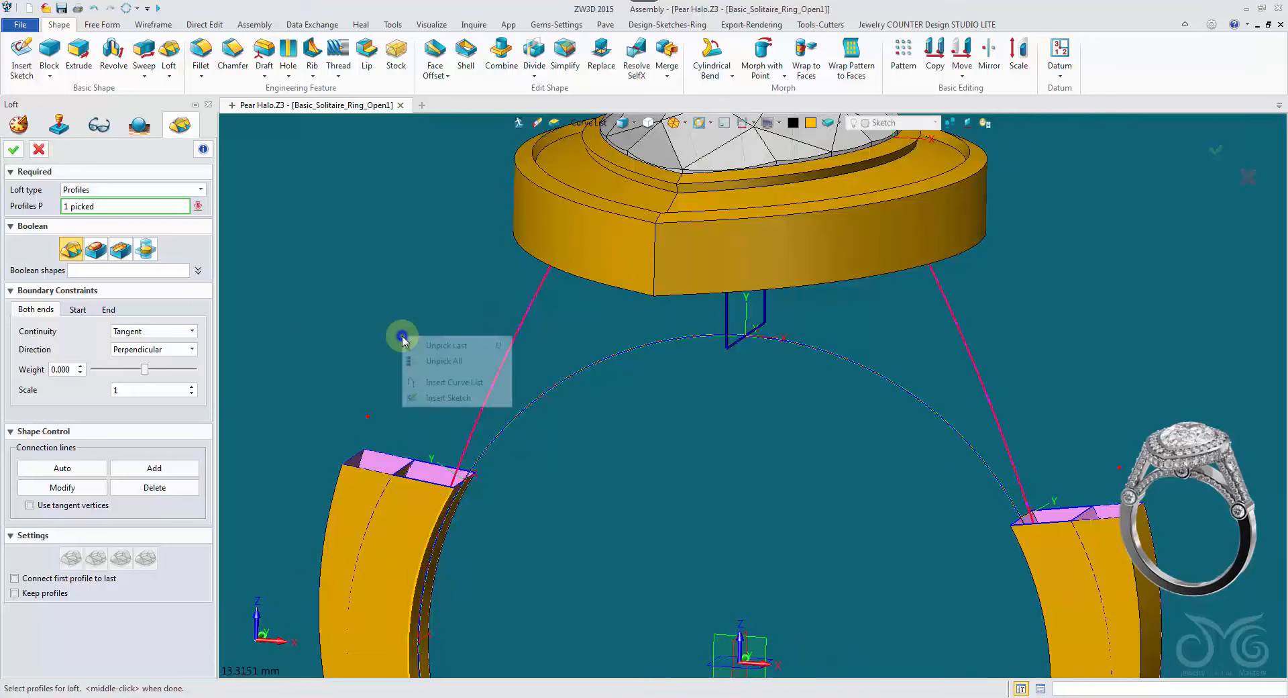
click(458, 360)
Step: Loft from the left shank's curve list through the rectangular profile beneath the halo to the right shank's curve list, with tangent ends and weight 0.248
scroll(425, 394, up, 5)
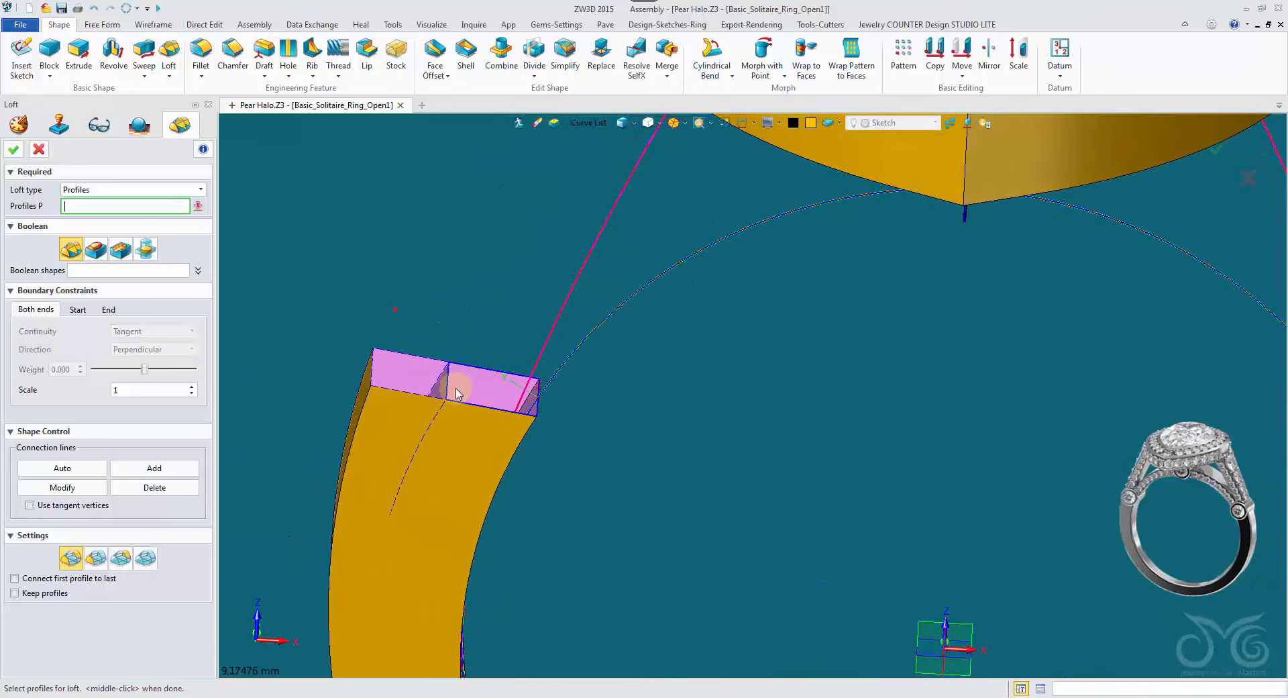
click(455, 403)
scroll(550, 379, down, 5)
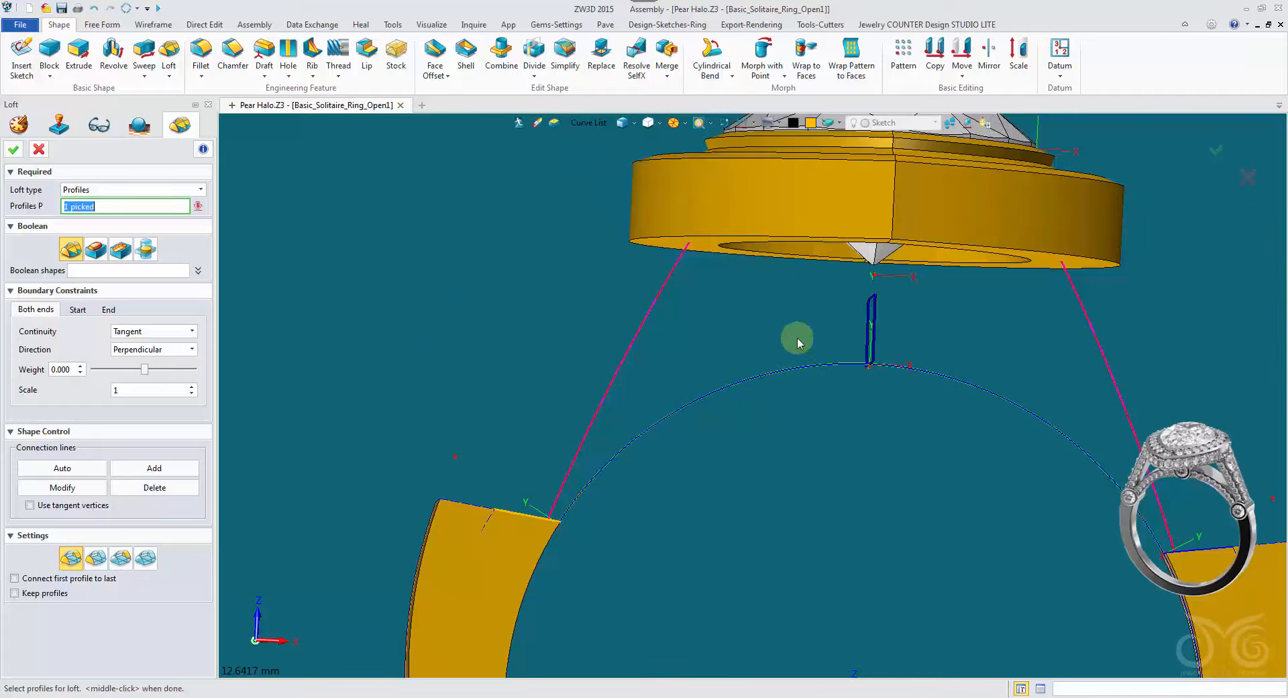
click(872, 310)
right_drag(870, 311, 1032, 380)
click(1117, 500)
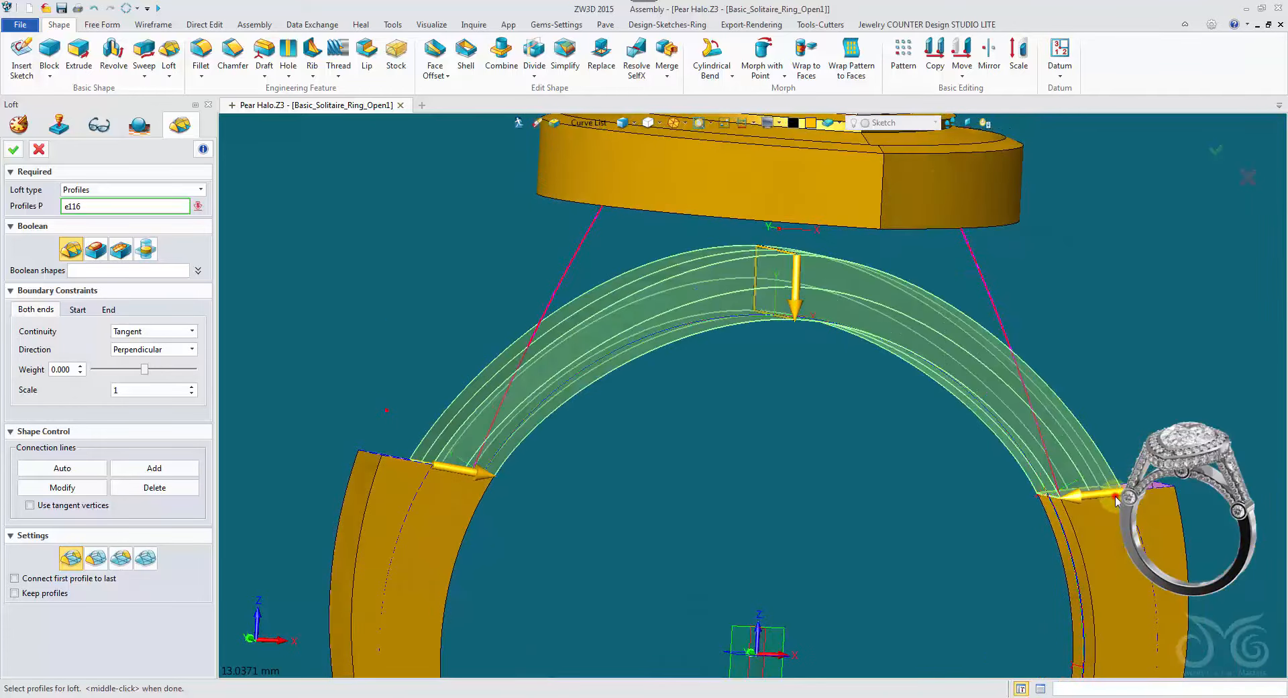
right_drag(1117, 500, 678, 464)
drag(142, 370, 141, 370)
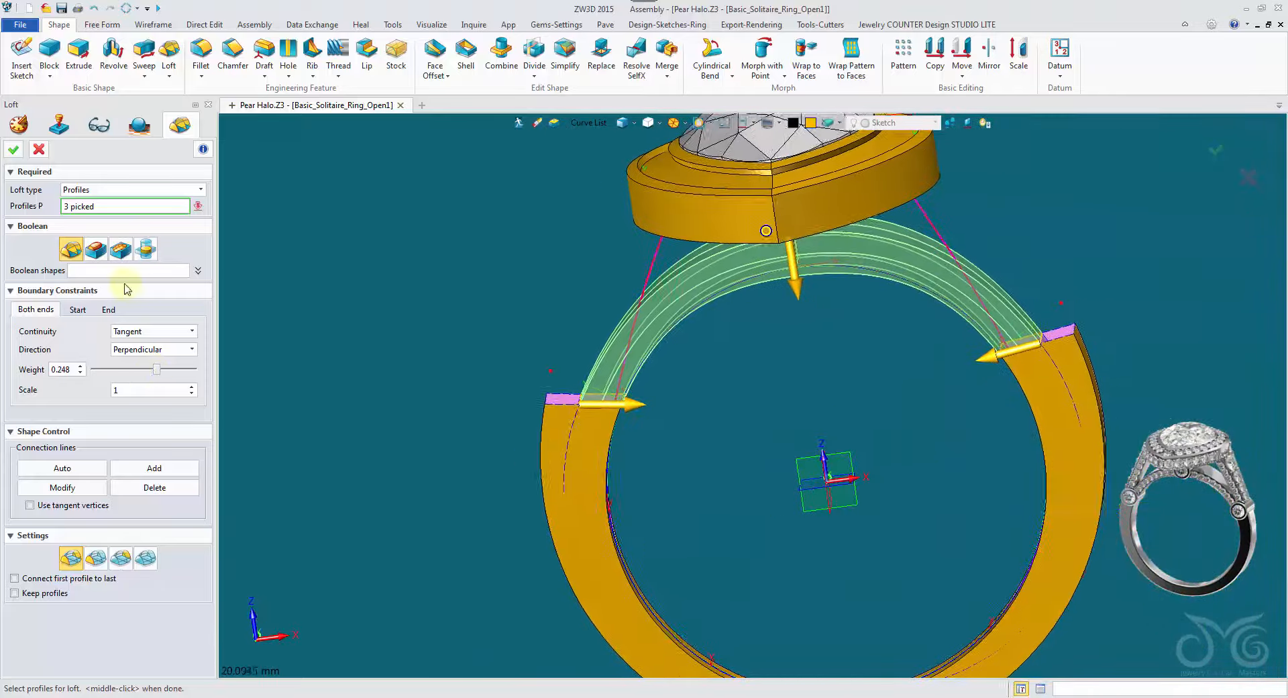
click(13, 148)
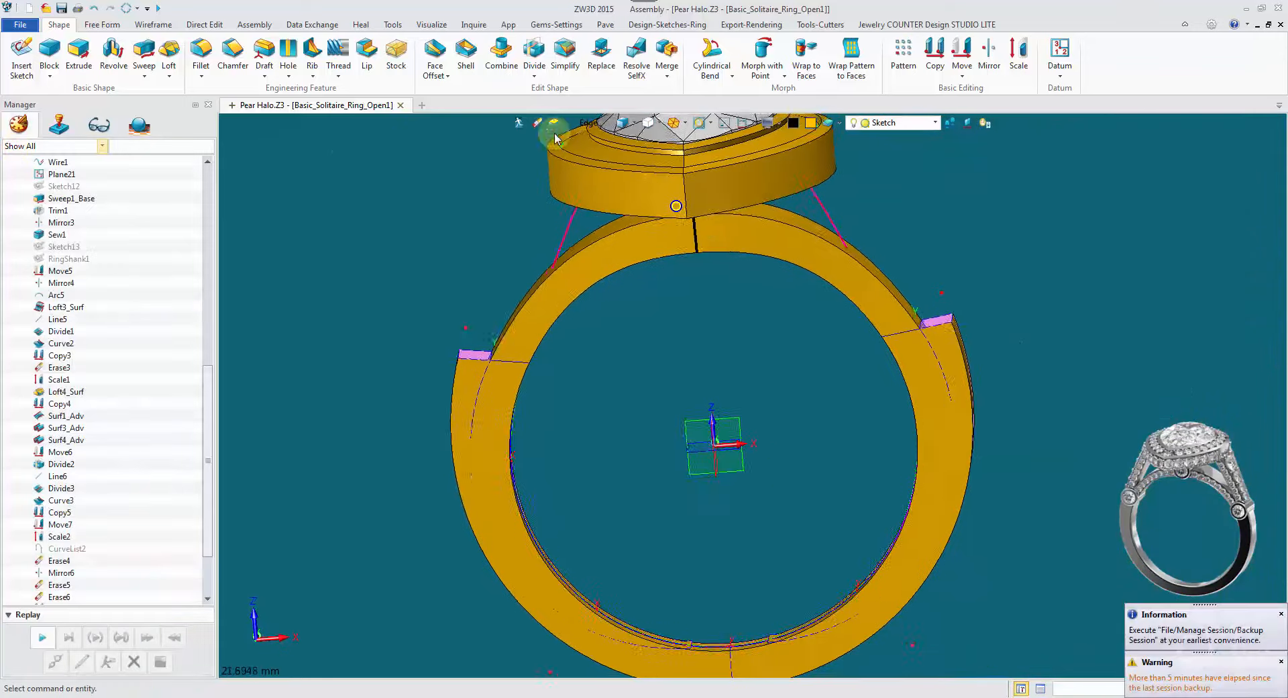
Step: Erase both reworked shank halves and the leftover faces in their open ends, with picking restricted to shapes
click(607, 427)
click(537, 128)
click(445, 320)
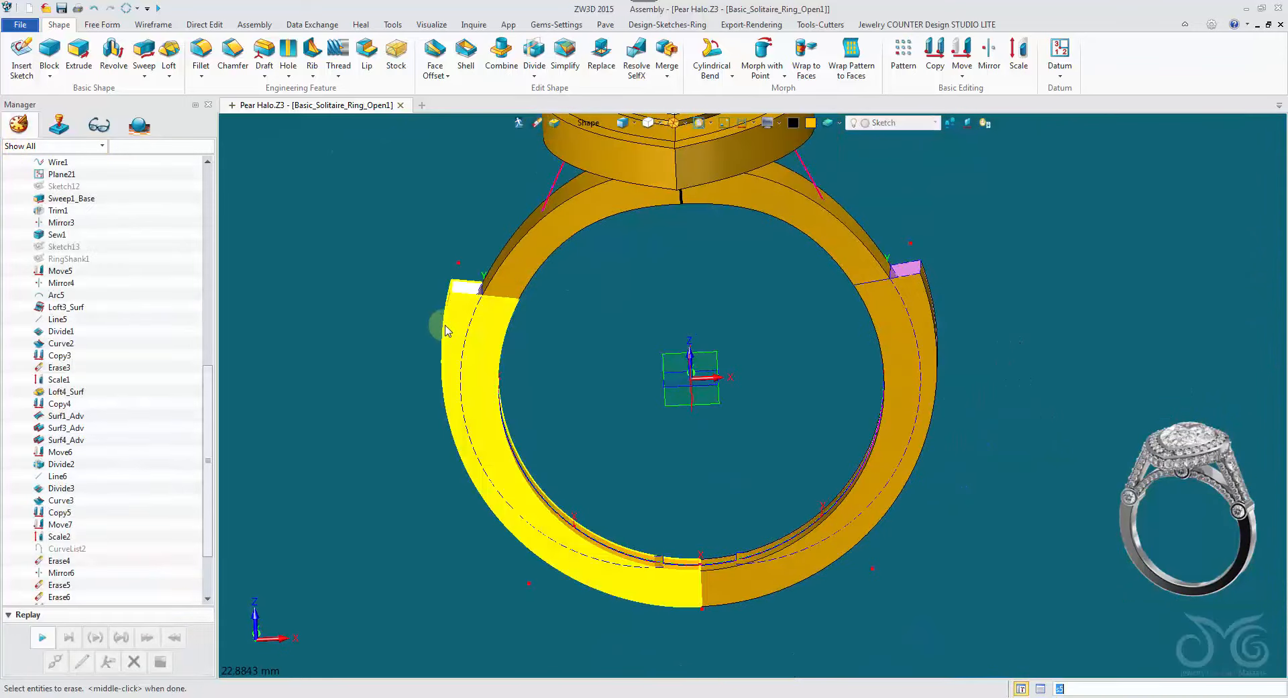
click(897, 329)
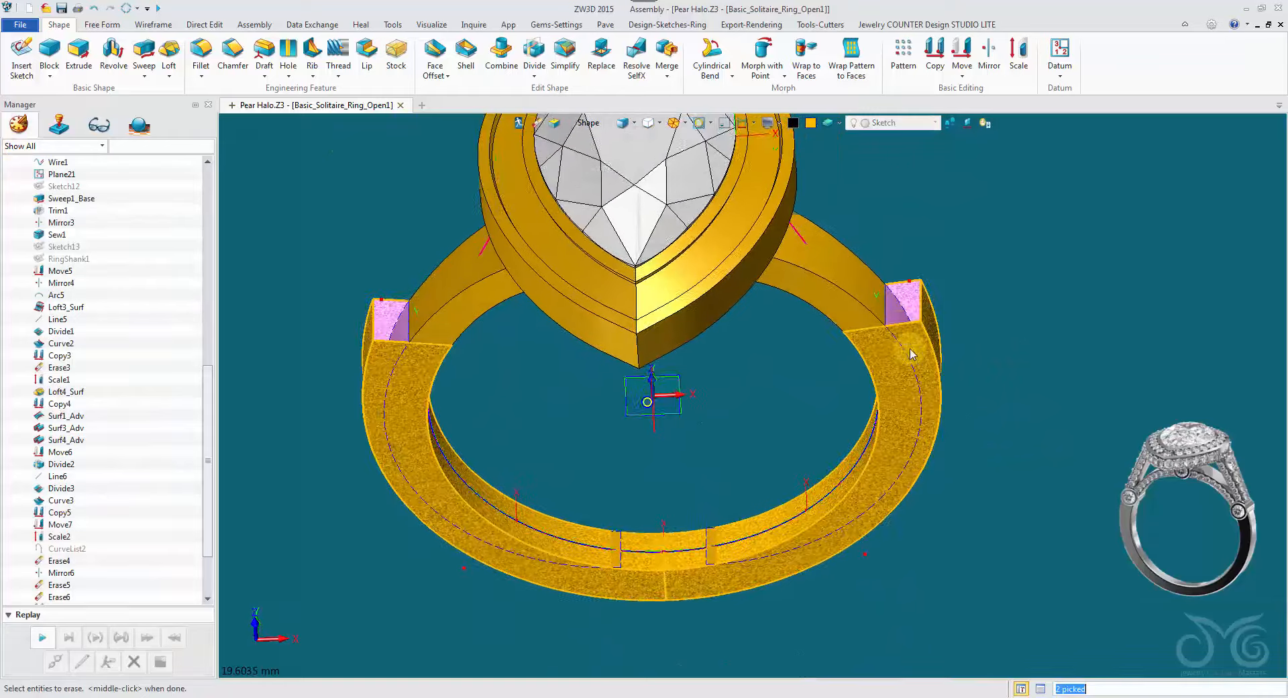
click(899, 325)
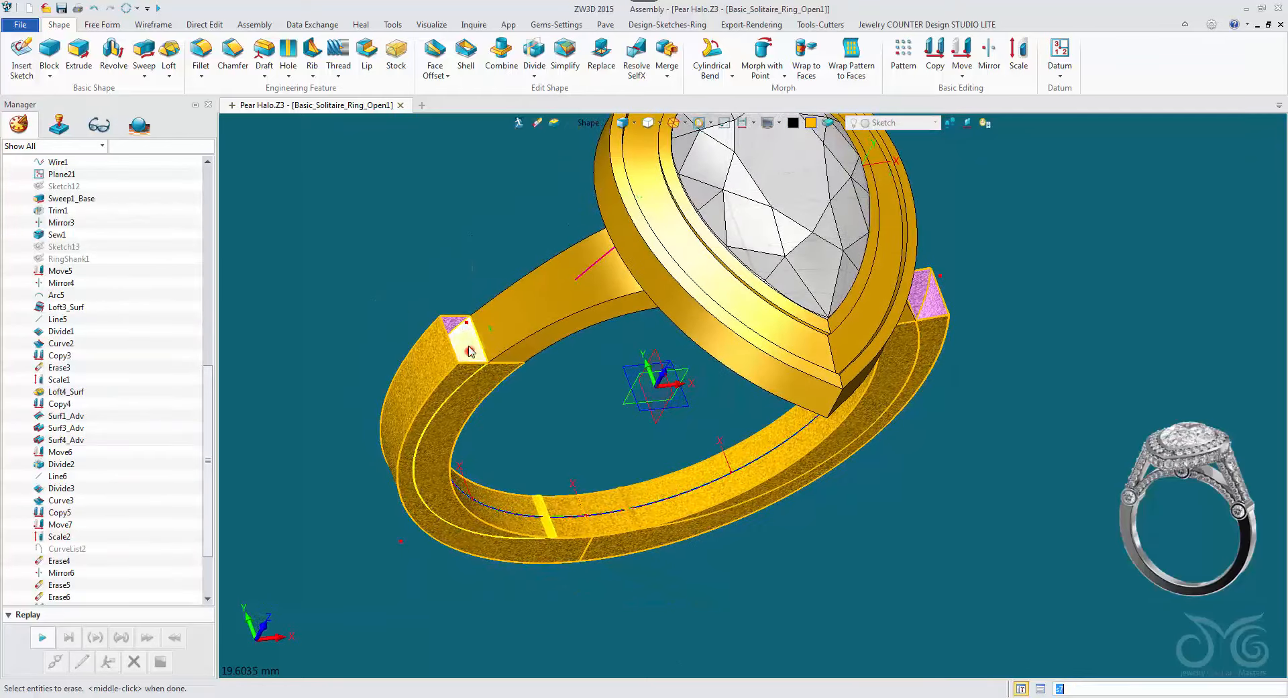
middle_click(457, 225)
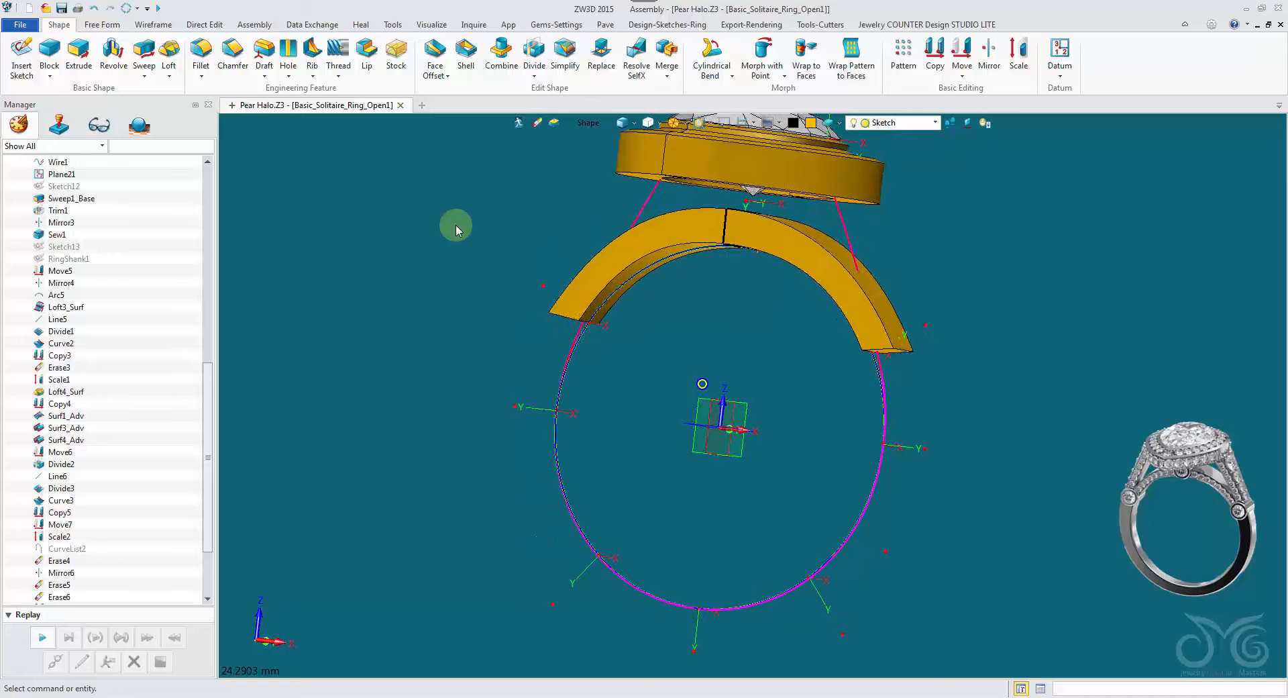
Step: Unblank the hidden right half of the shank together with its shoulder rising to the halo
right_click(456, 227)
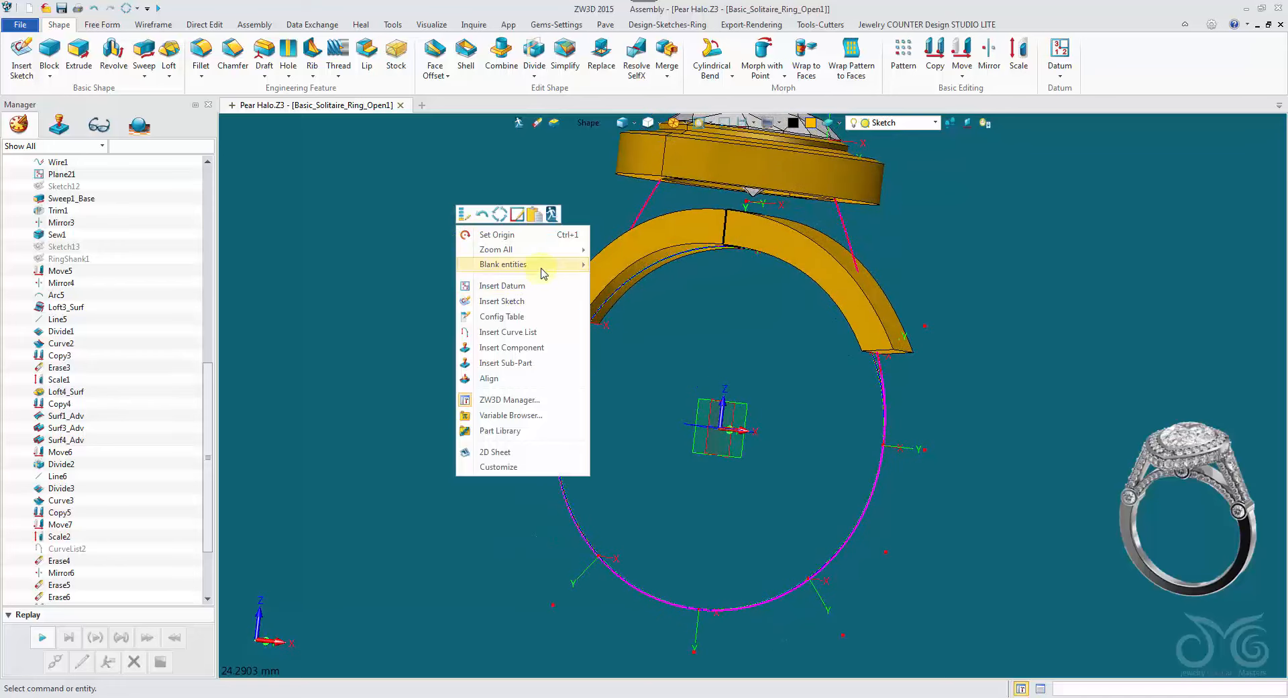
mouse_move(560, 265)
click(639, 295)
right_drag(638, 295, 718, 335)
right_drag(647, 302, 420, 173)
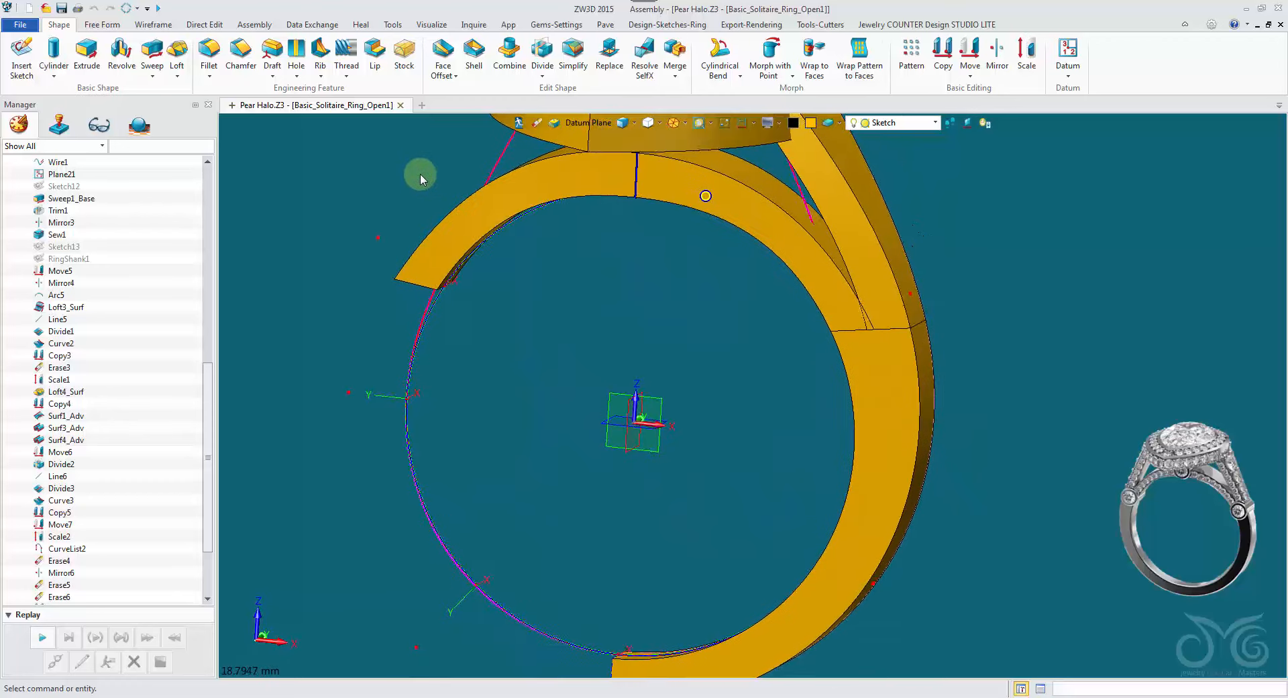
Step: Place a cylinder centred at 0,0,0 and align it to the FRONT datum plane
click(54, 54)
right_drag(466, 331, 738, 377)
click(659, 464)
scroll(698, 360, down, 3)
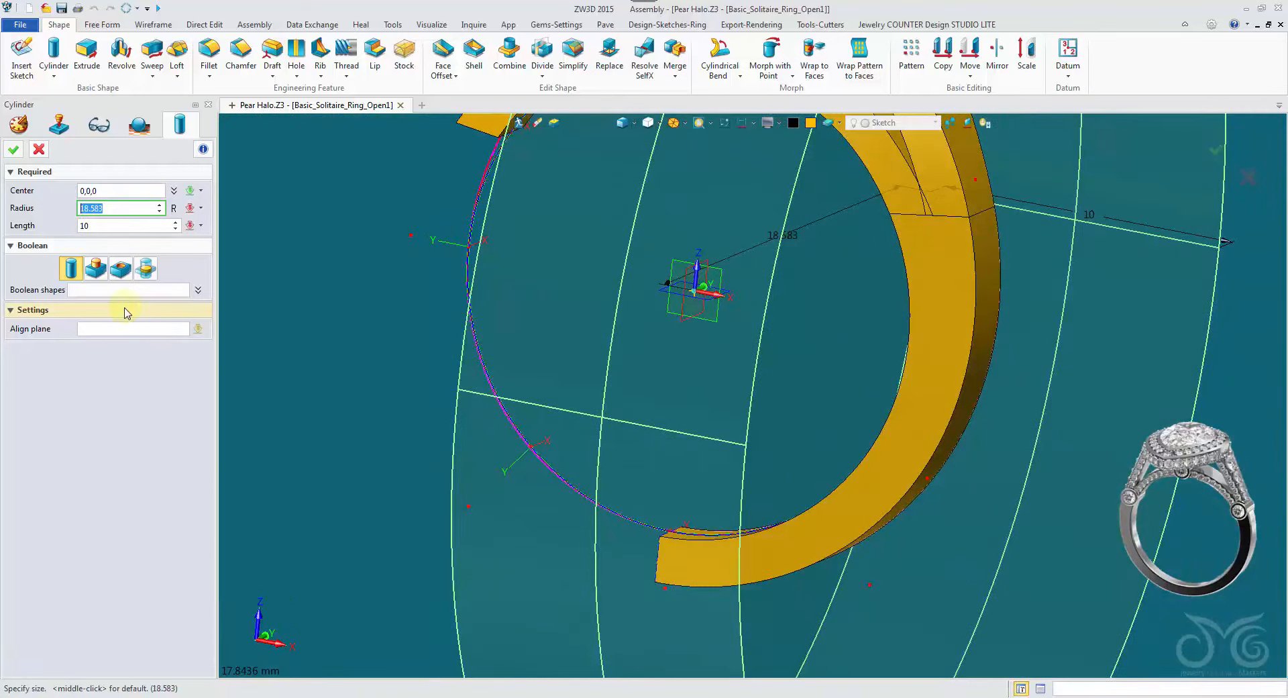
click(124, 328)
click(723, 276)
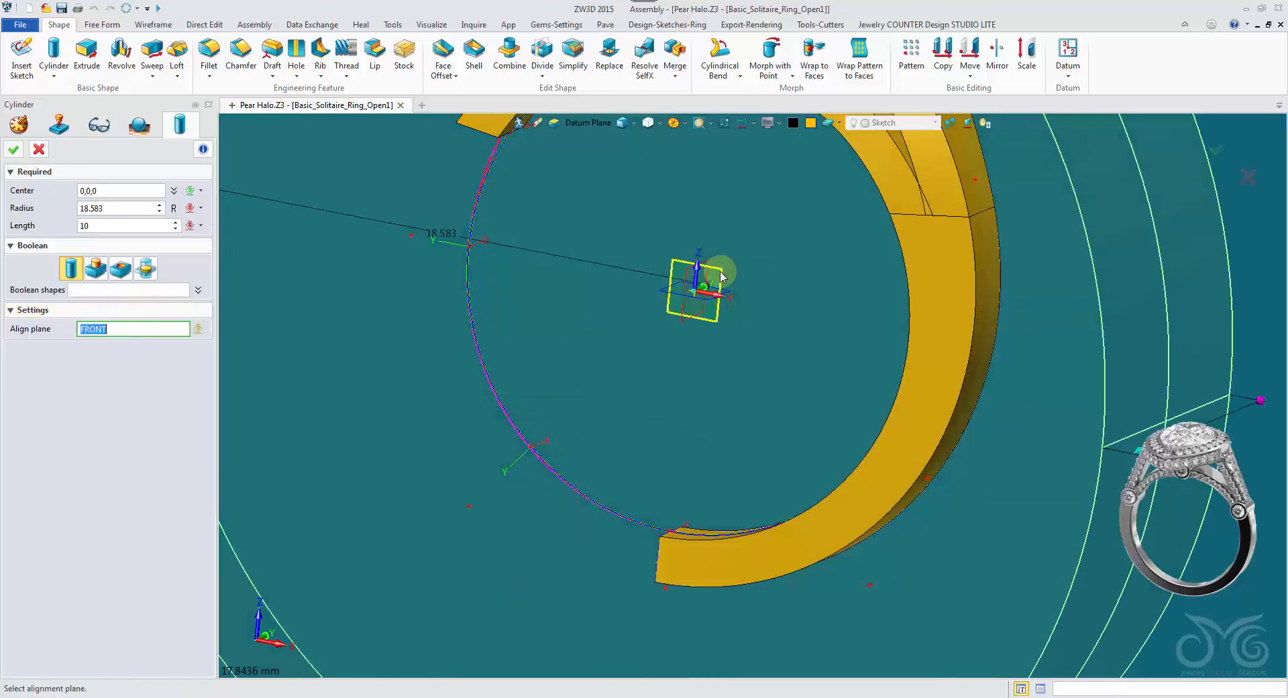
scroll(732, 277, down, 2)
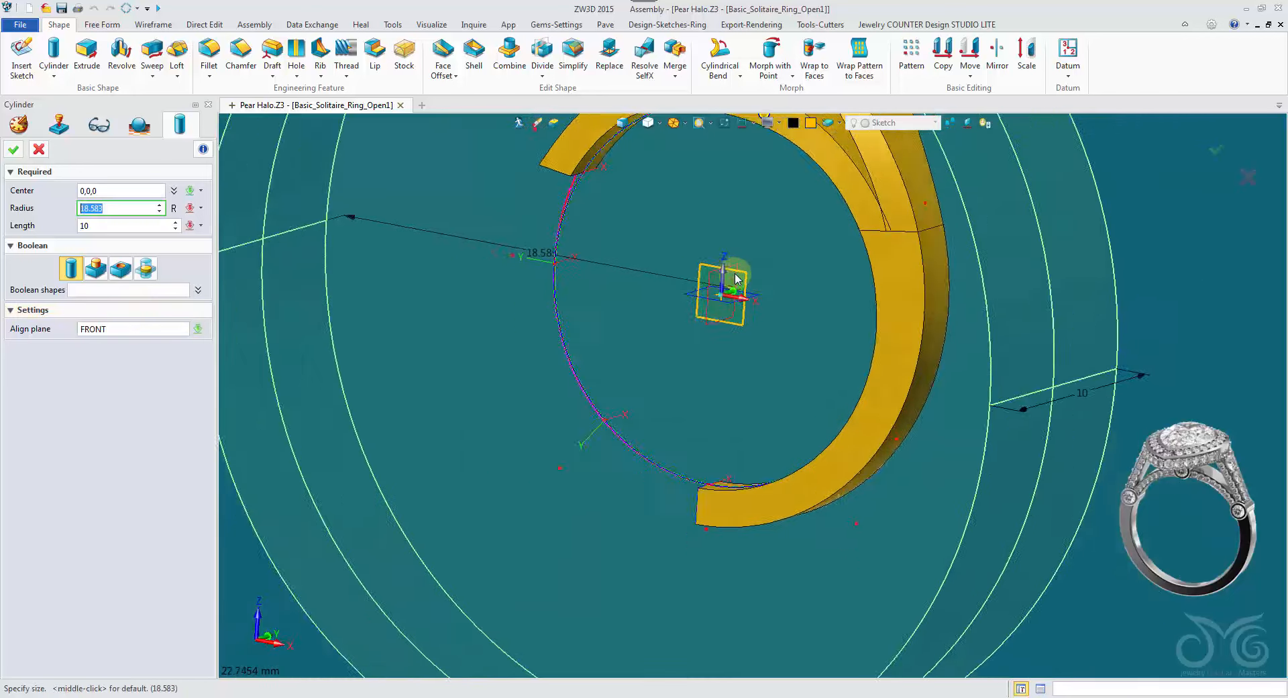
Step: Set the cylinder's radius to 1.25 mm and its length to -5 mm, and create it
right_drag(736, 277, 390, 268)
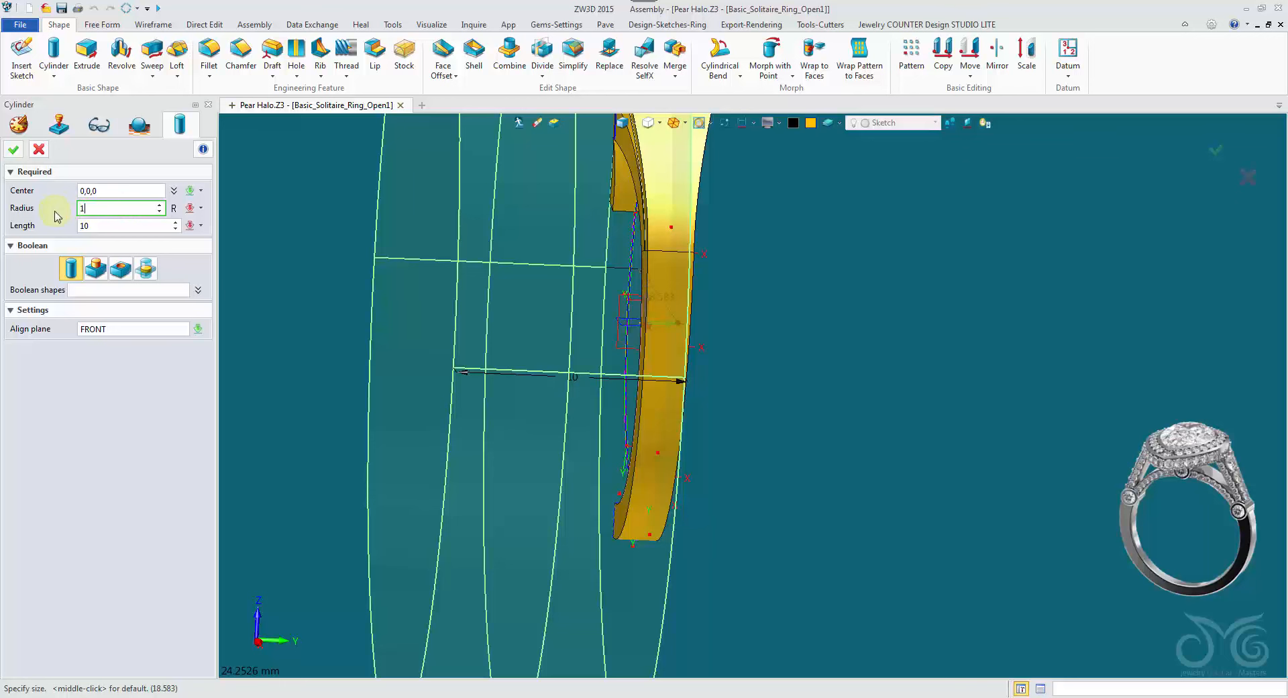
click(112, 226)
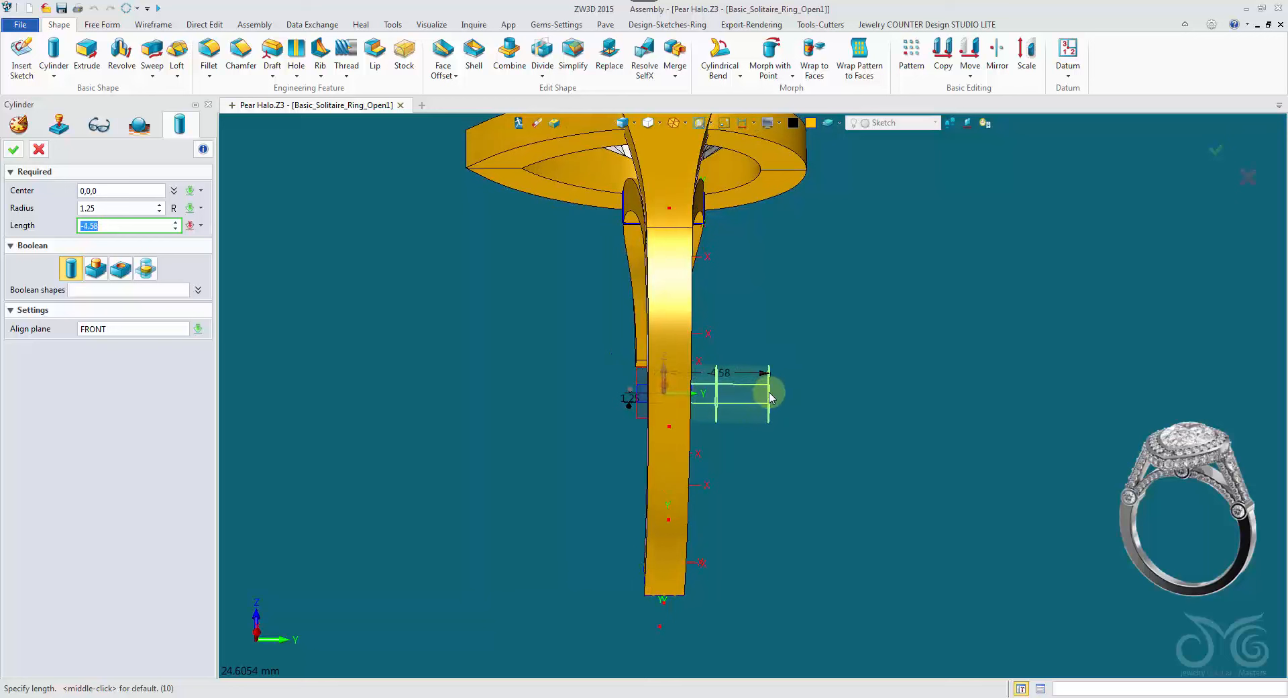
text(-)
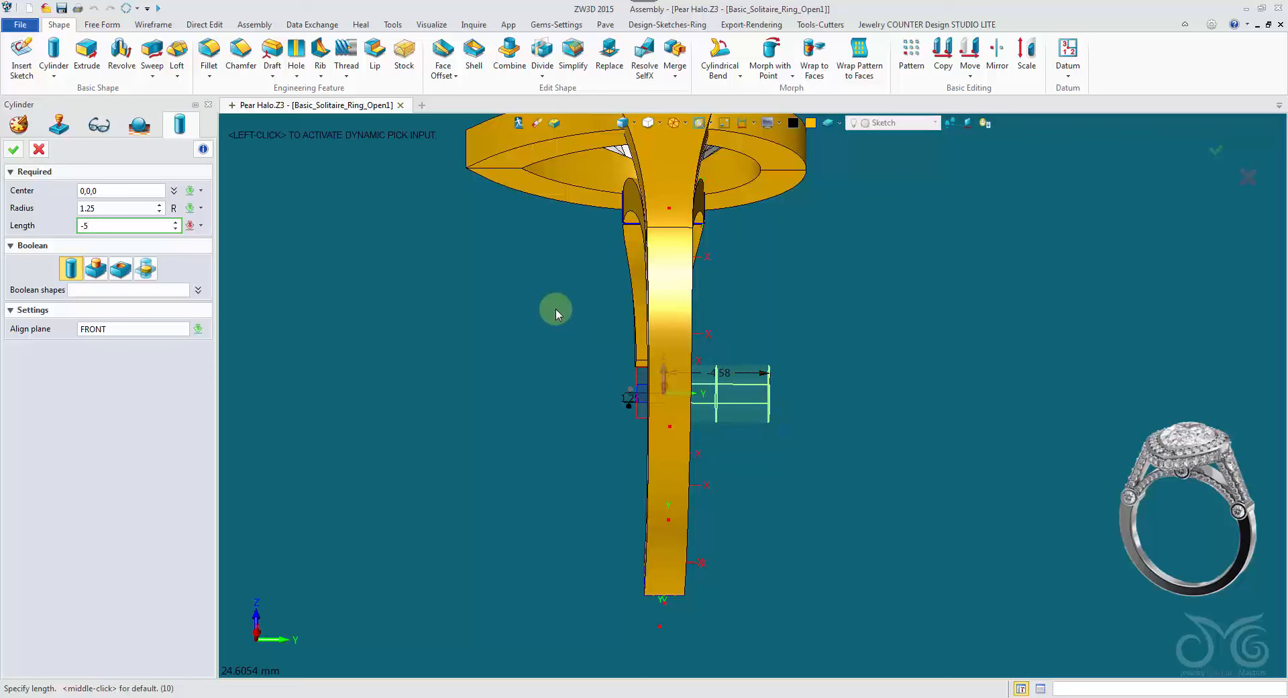
text(5.)
click(15, 149)
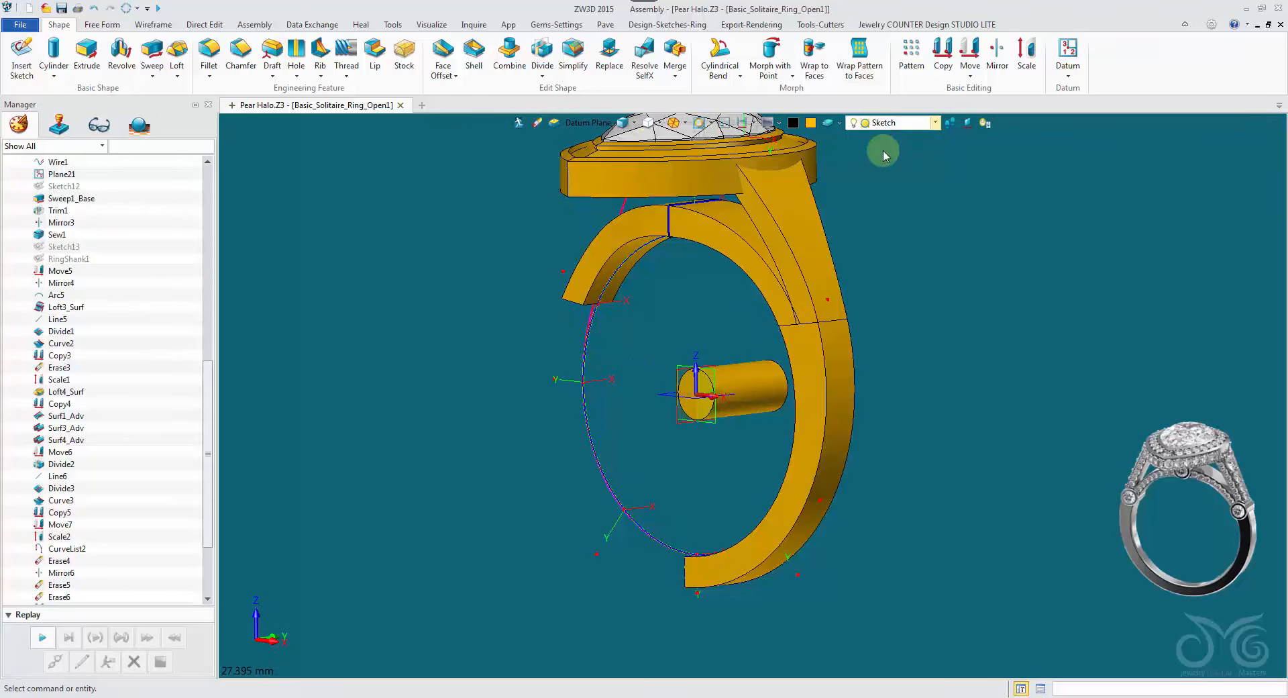
Step: Shell the cylinder with a thickness of -0.6 mm, leaving both circular end faces open
click(471, 53)
scroll(764, 366, up, 5)
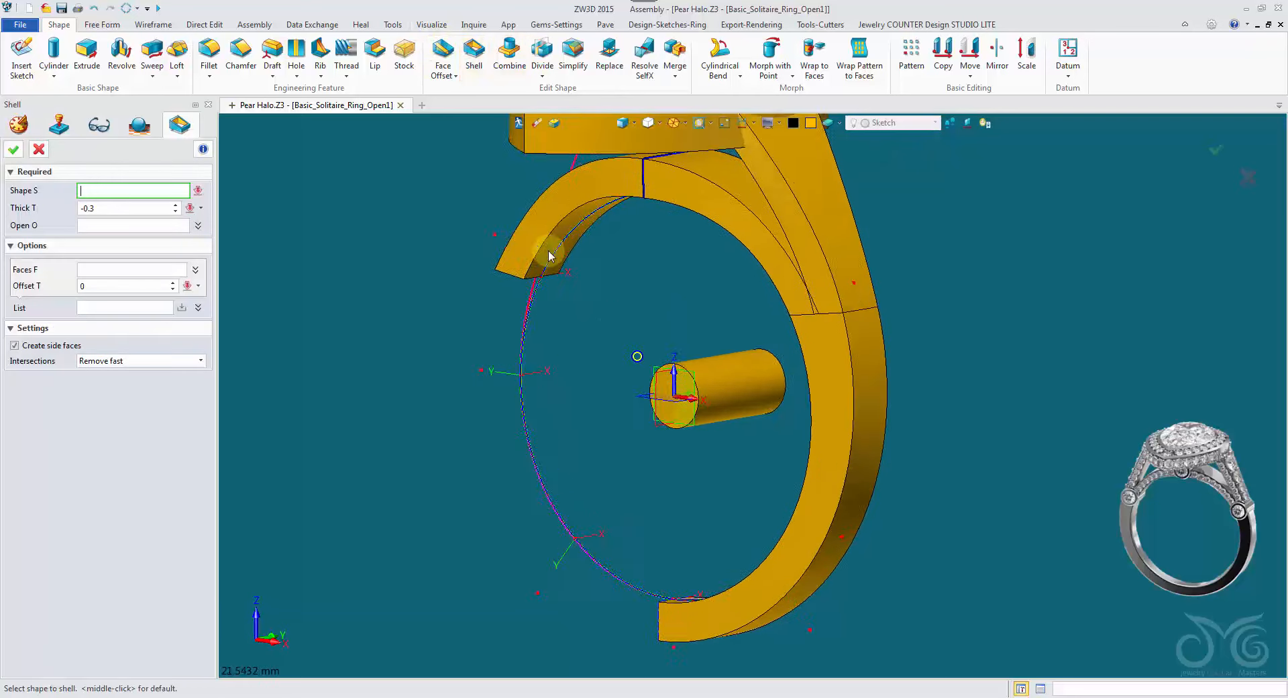
click(621, 347)
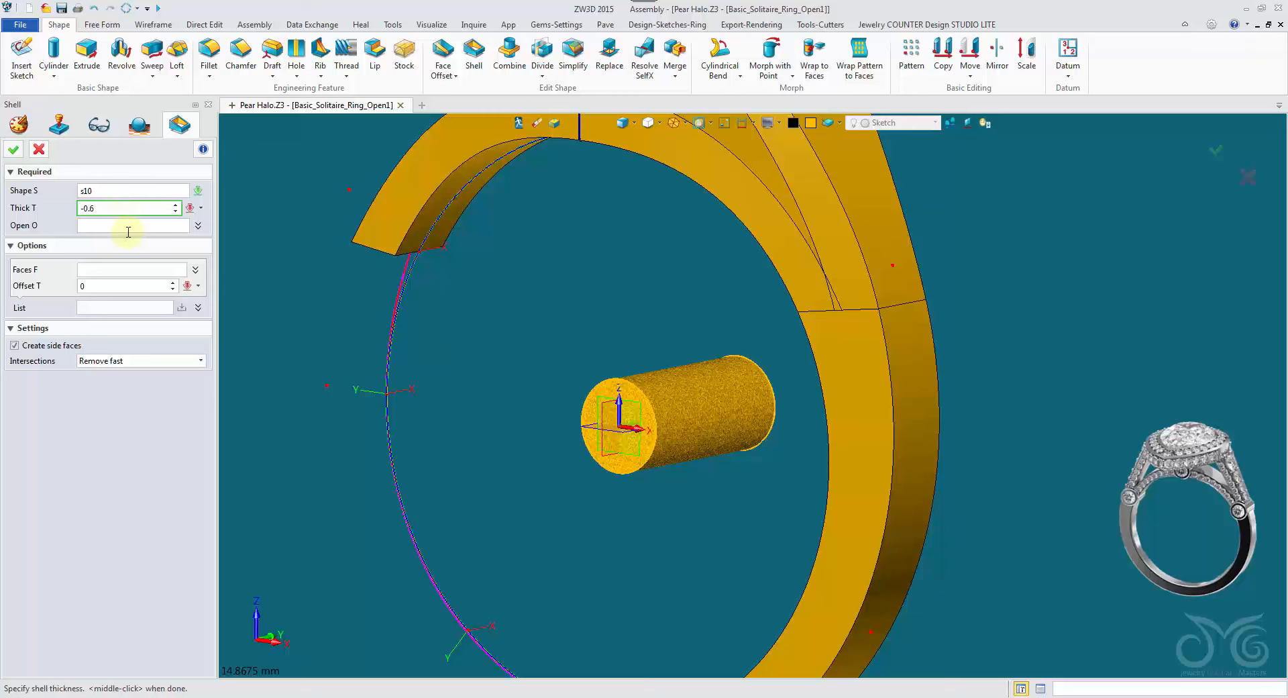
click(128, 232)
click(616, 429)
right_drag(616, 429, 862, 461)
click(759, 448)
right_drag(349, 336, 167, 268)
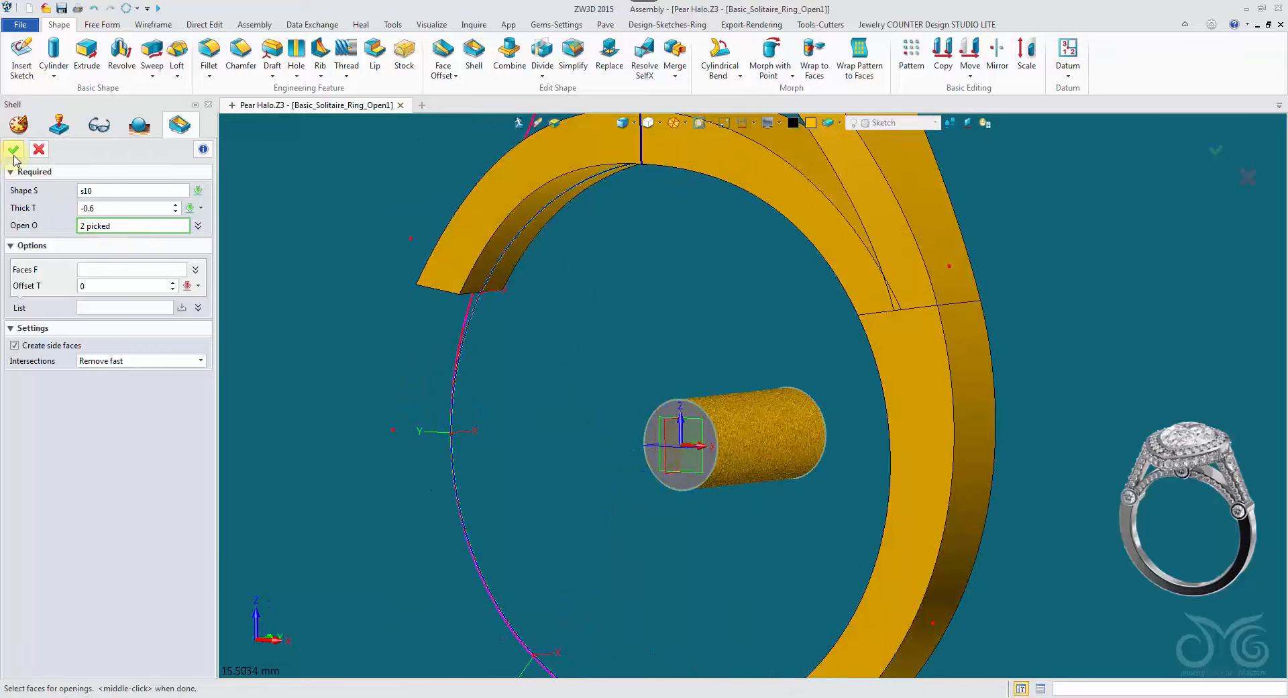
click(14, 154)
scroll(637, 348, up, 1)
right_drag(637, 349, 1000, 132)
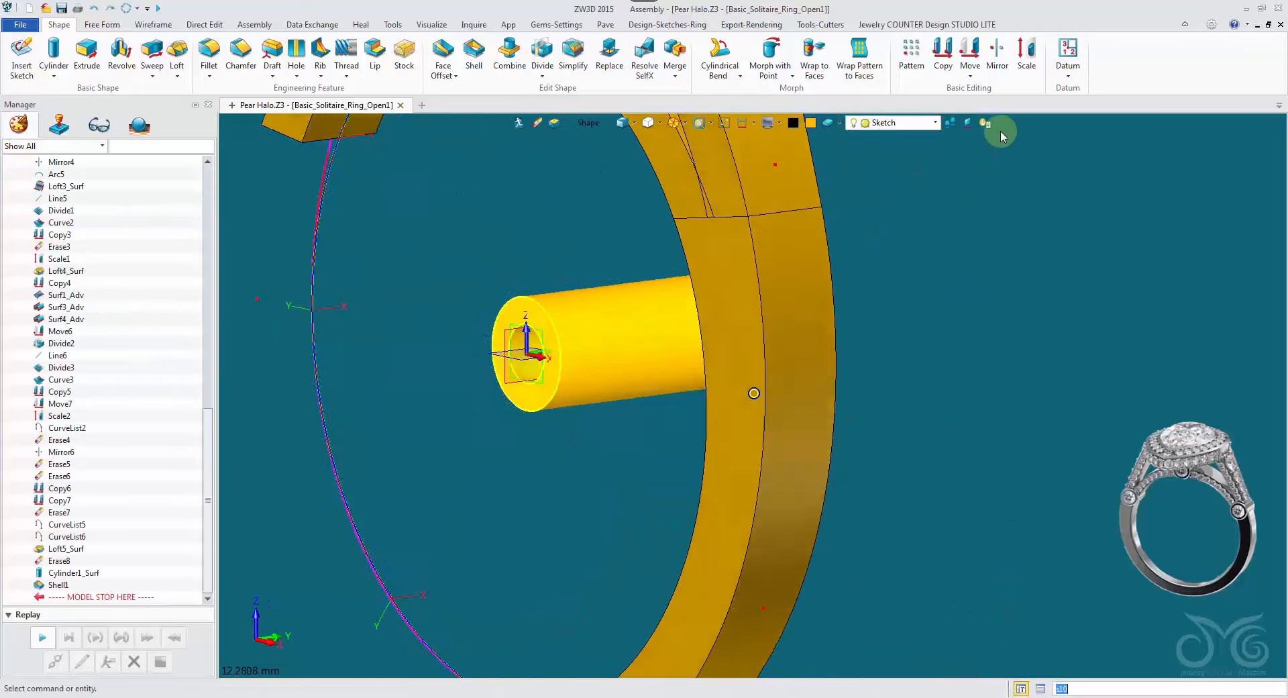
click(970, 52)
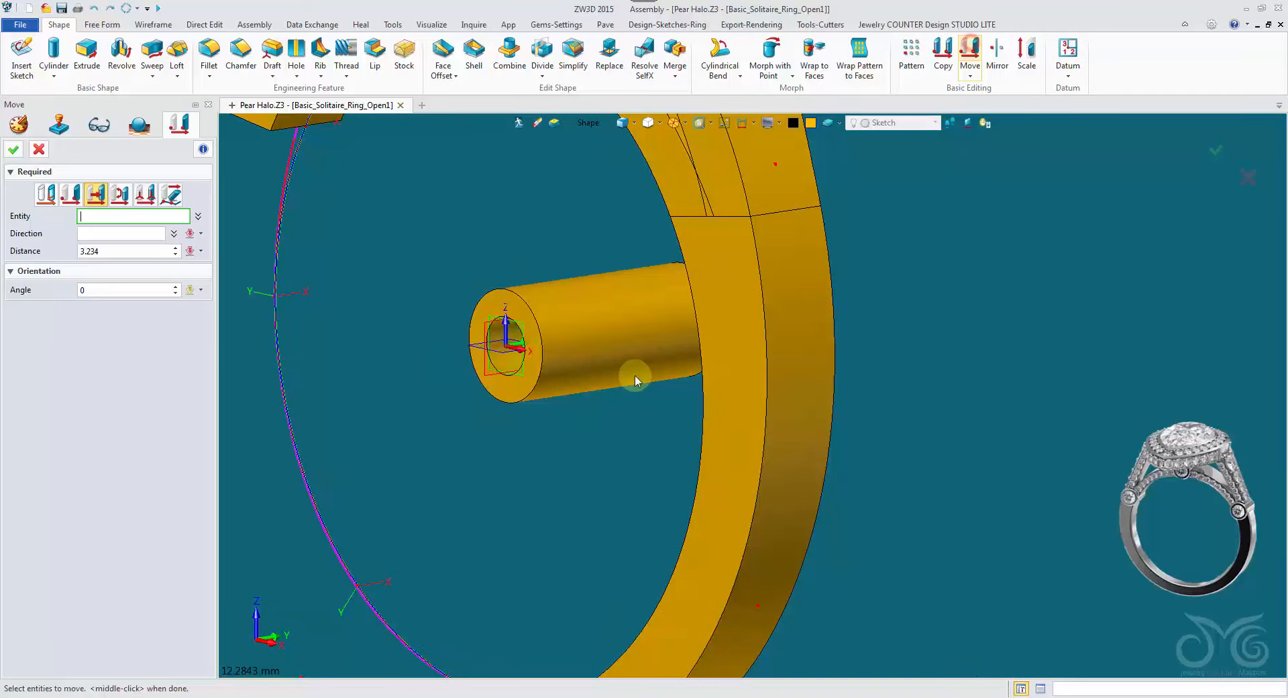
click(599, 370)
click(121, 234)
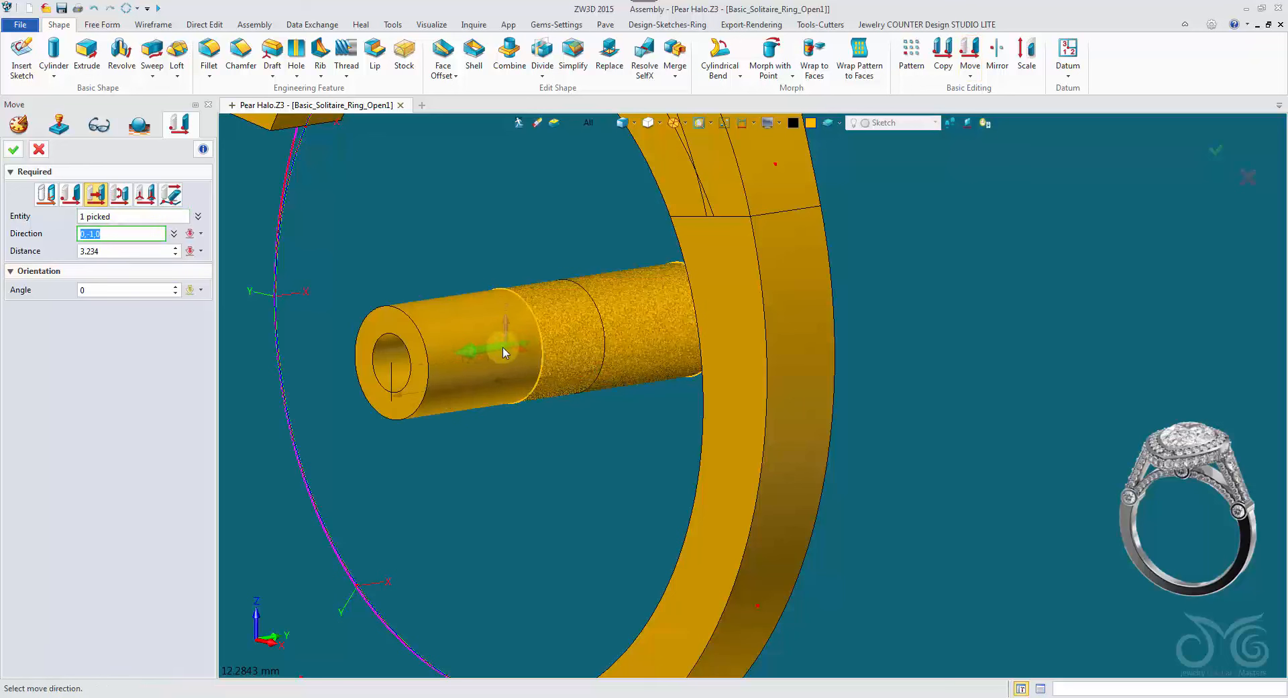
click(493, 354)
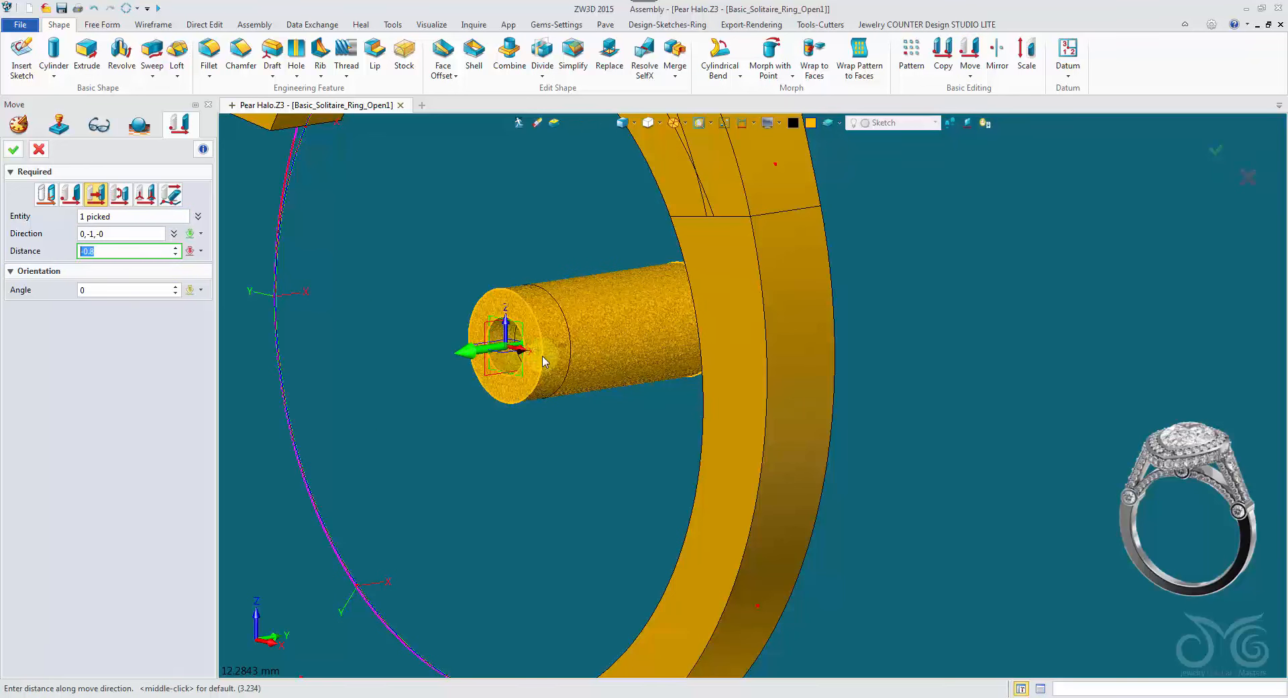
right_drag(477, 378, 497, 407)
right_drag(366, 367, 327, 337)
click(39, 149)
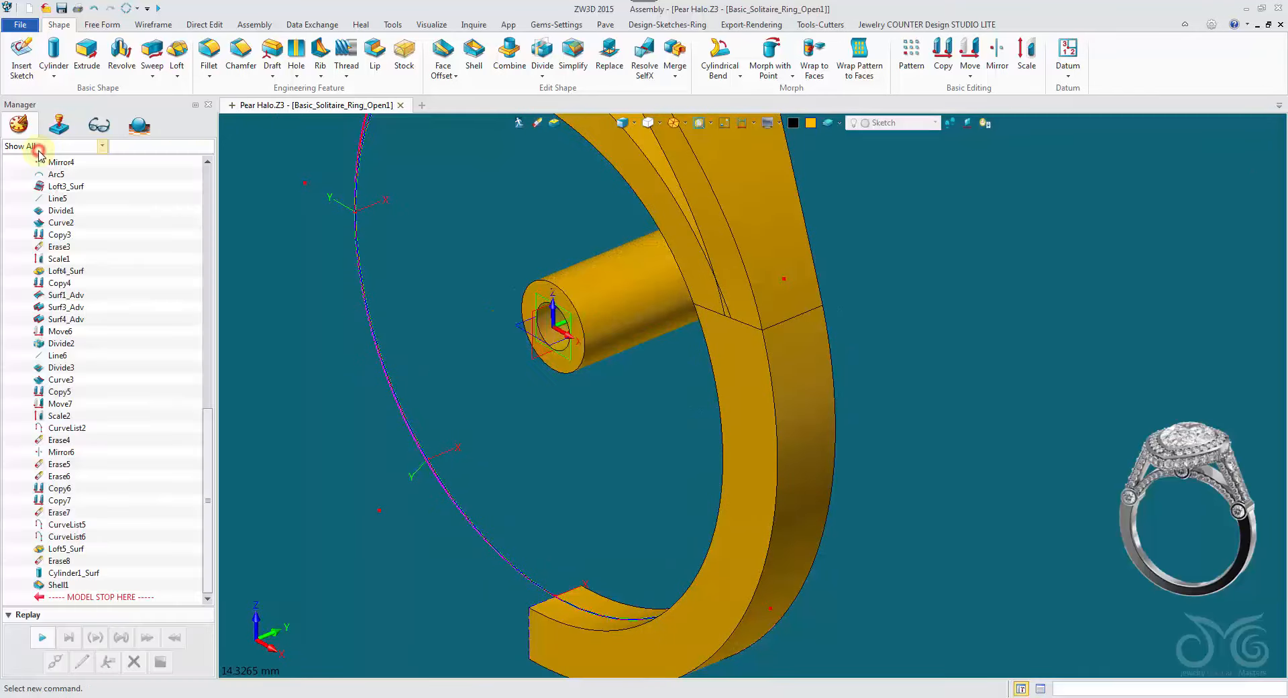
Step: Move the hollow cylinder along direction 0,-1,0, with the distance set by expression to minus half of Cylinder1_Surf's length
right_click(67, 572)
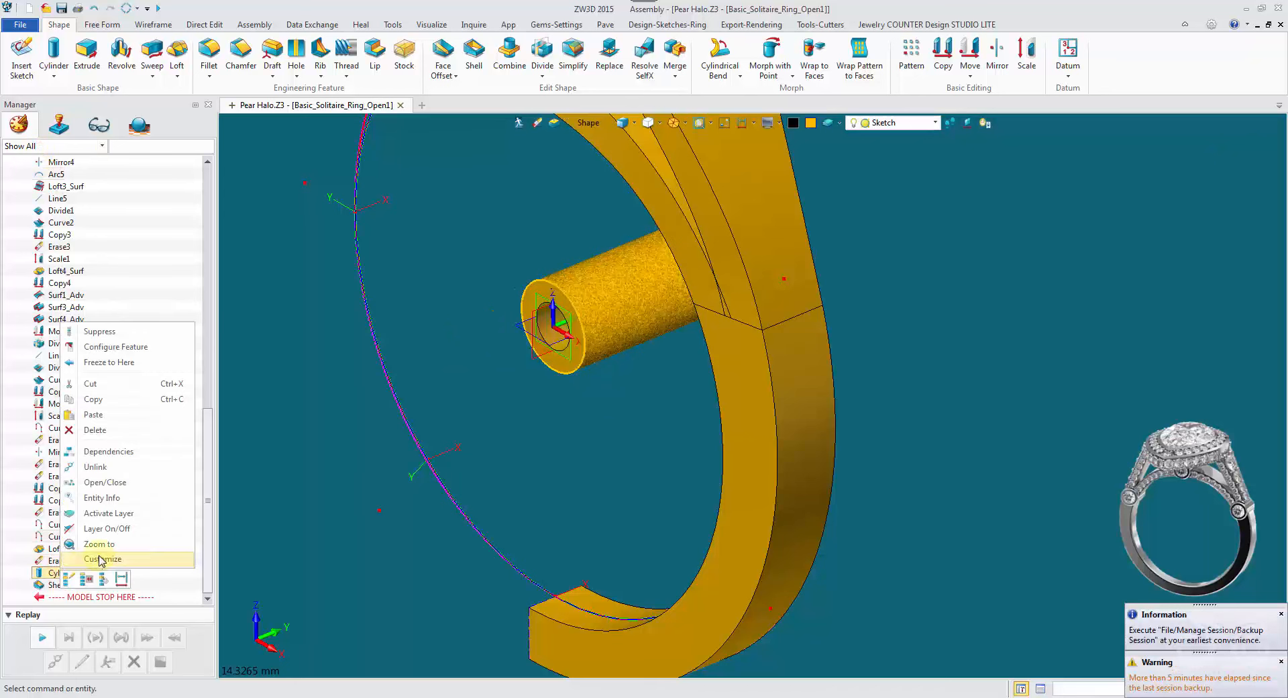
click(124, 483)
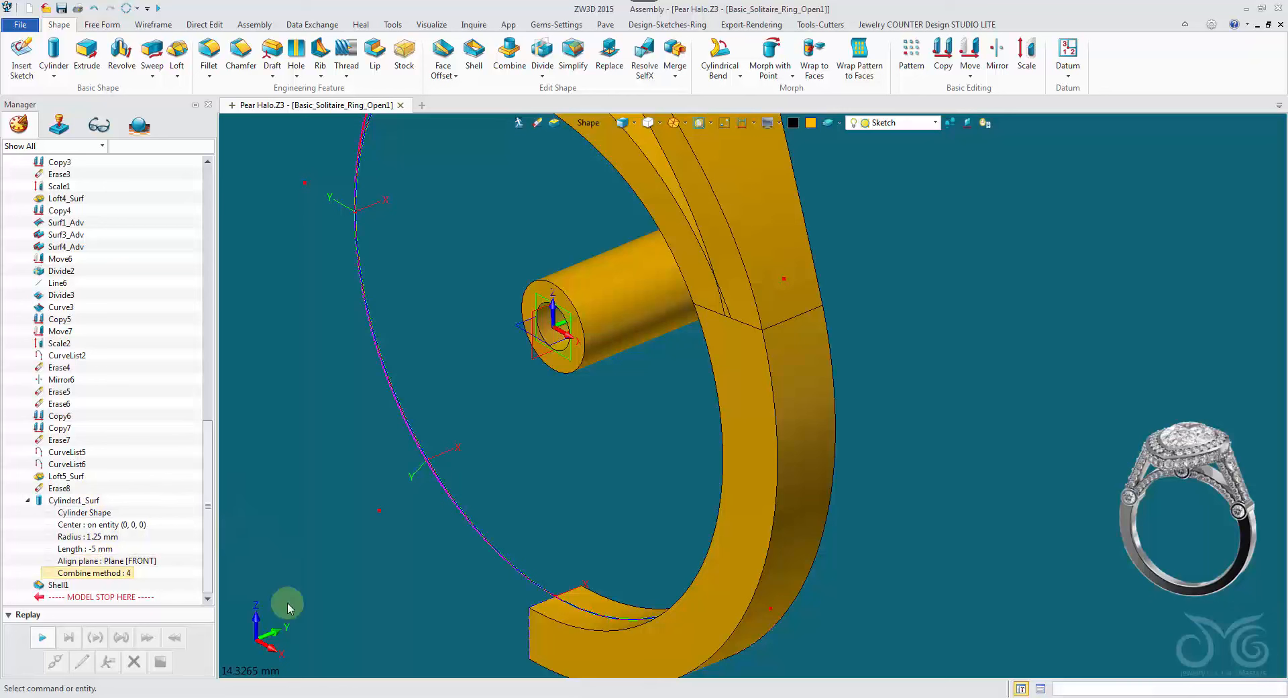
click(971, 53)
click(611, 284)
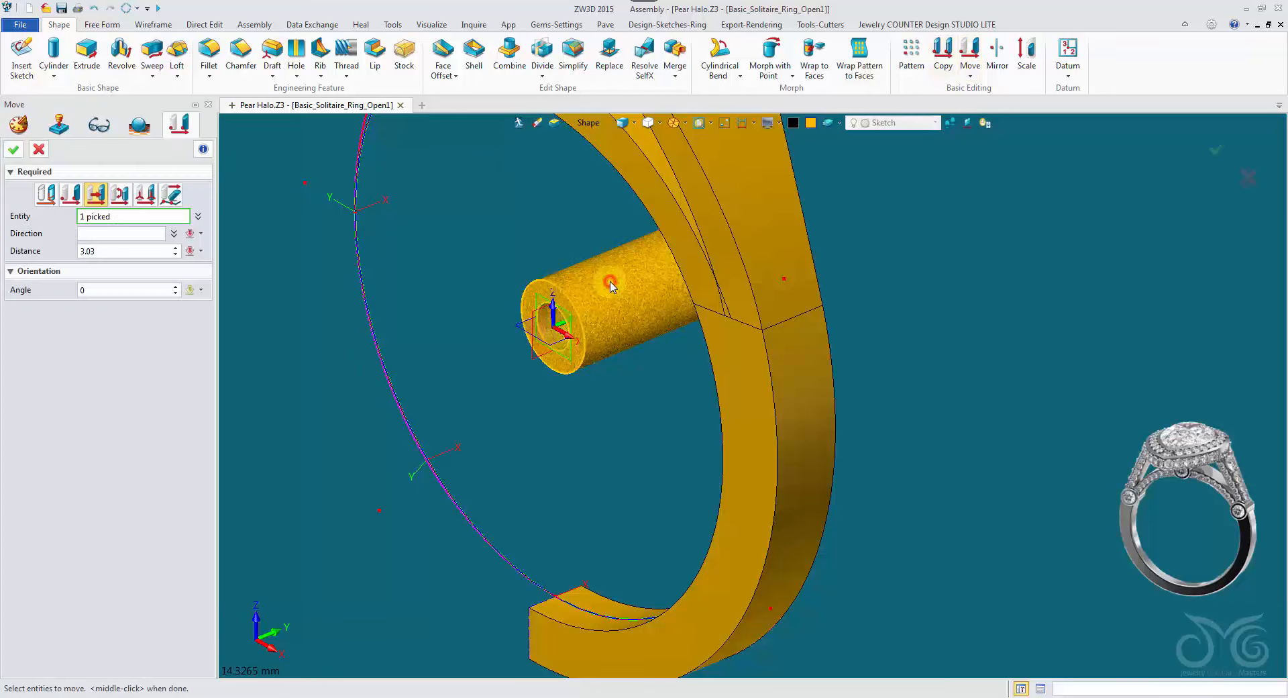
click(200, 233)
click(230, 314)
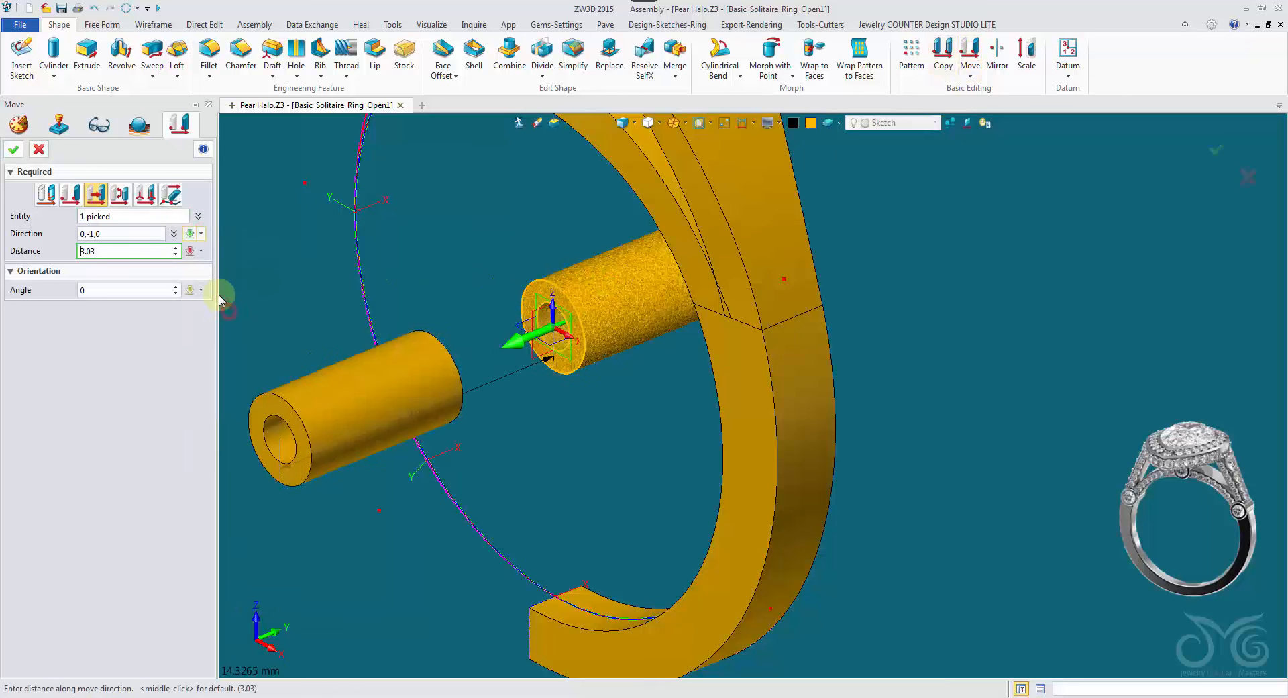
click(192, 251)
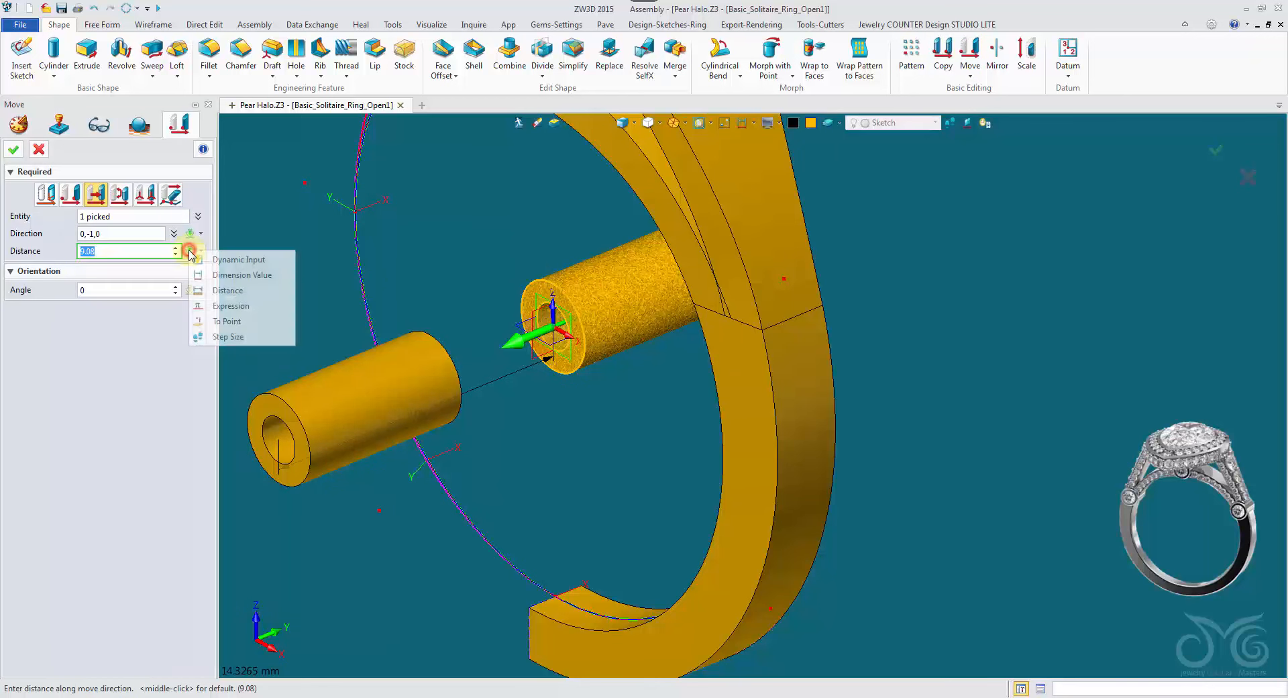
click(221, 305)
click(23, 131)
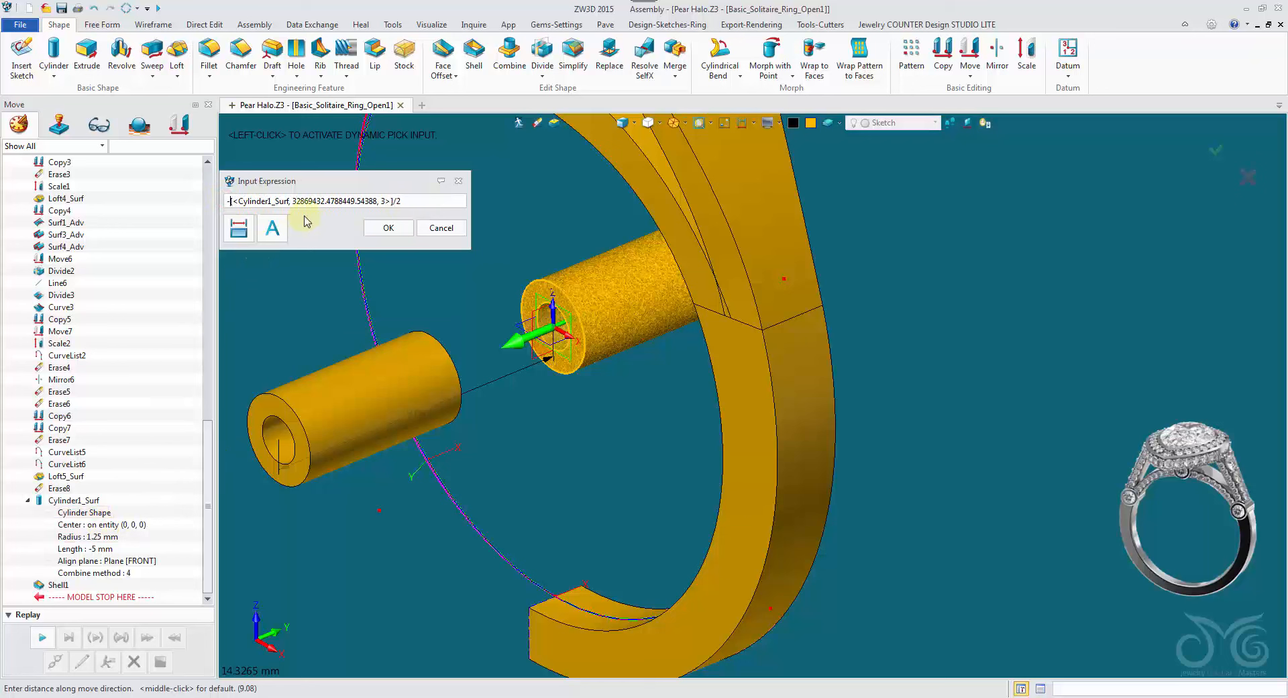
click(372, 230)
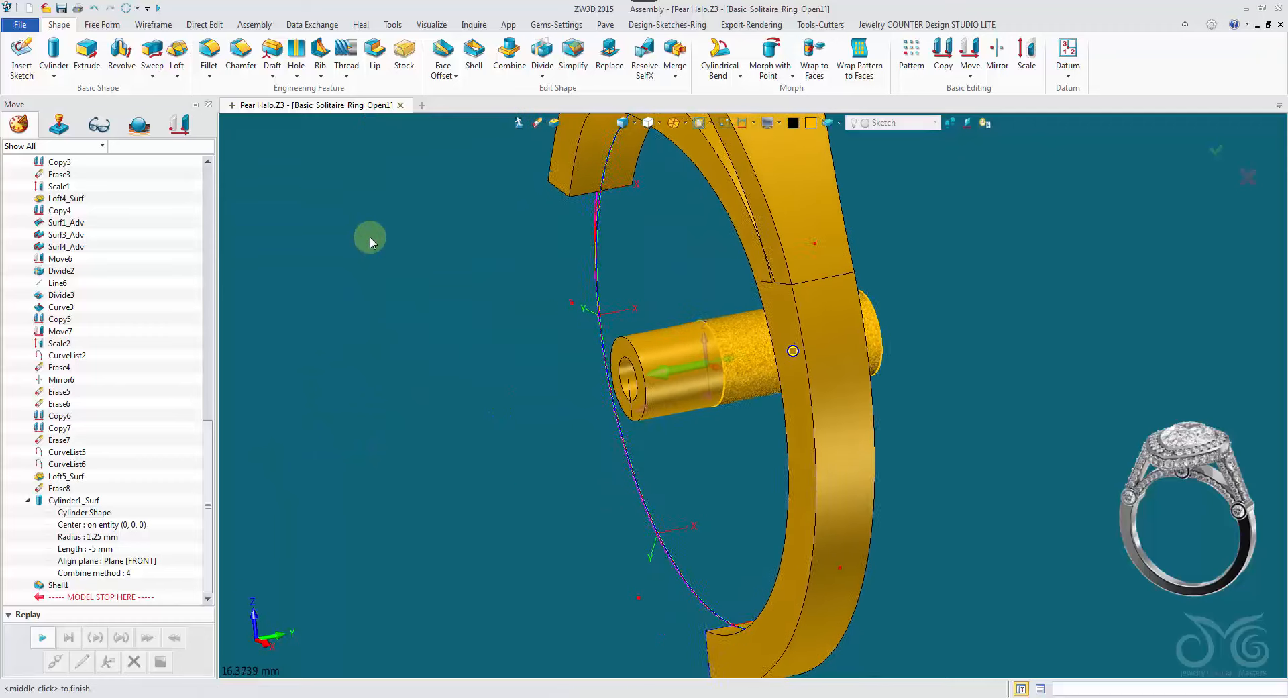
click(179, 123)
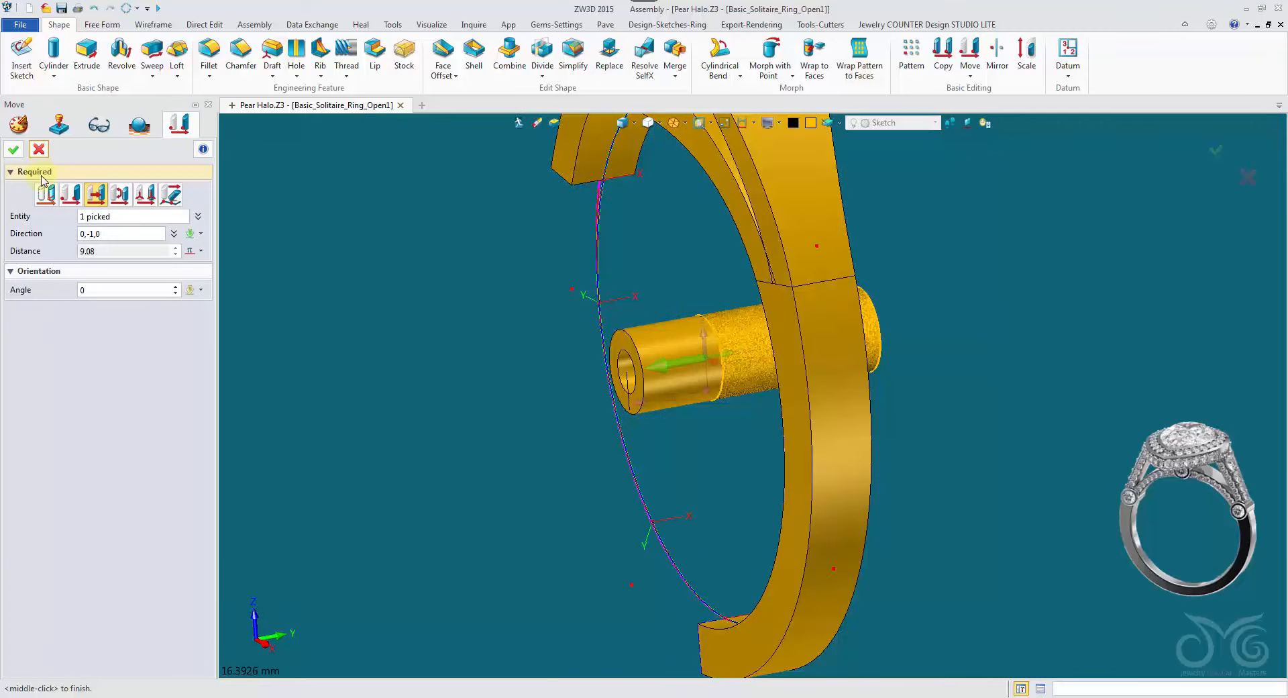
click(12, 150)
Step: Move the hollow cylinder 8.909 mm along direction 0,0,1, up onto the middle of the curved connection beneath the halo
middle_drag(271, 214, 571, 224)
scroll(604, 232, up, 2)
right_drag(570, 224, 671, 215)
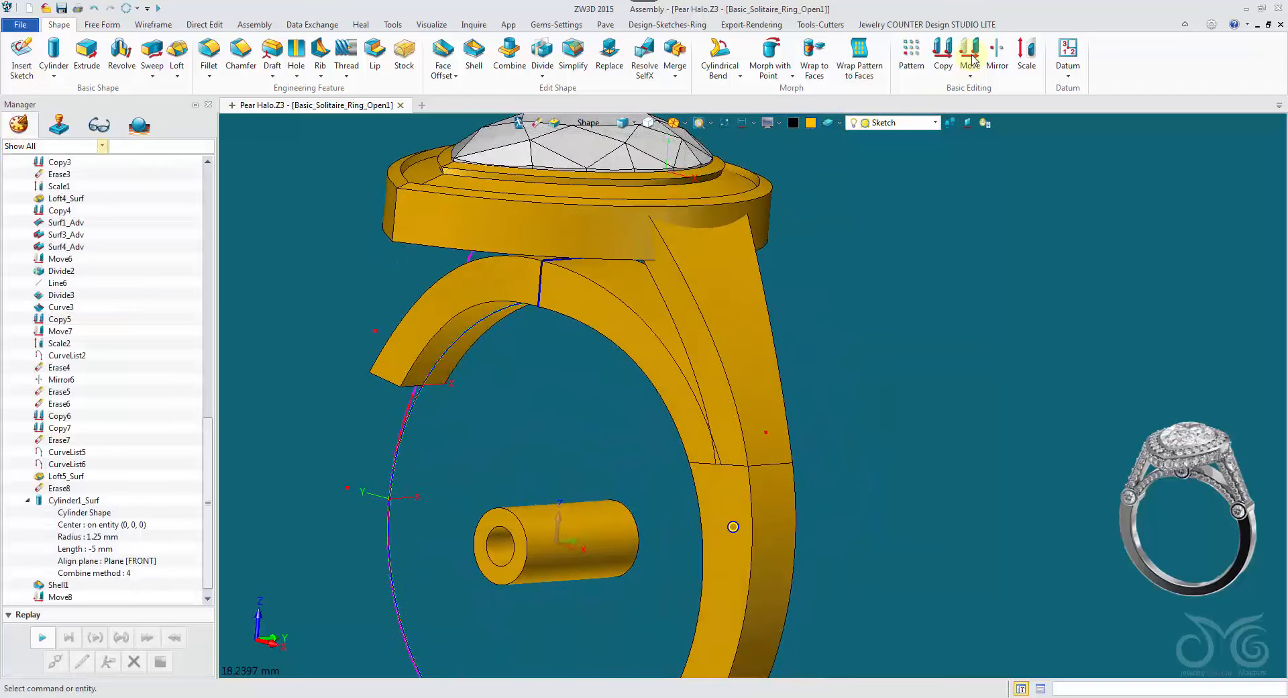
click(970, 53)
click(530, 537)
click(532, 541)
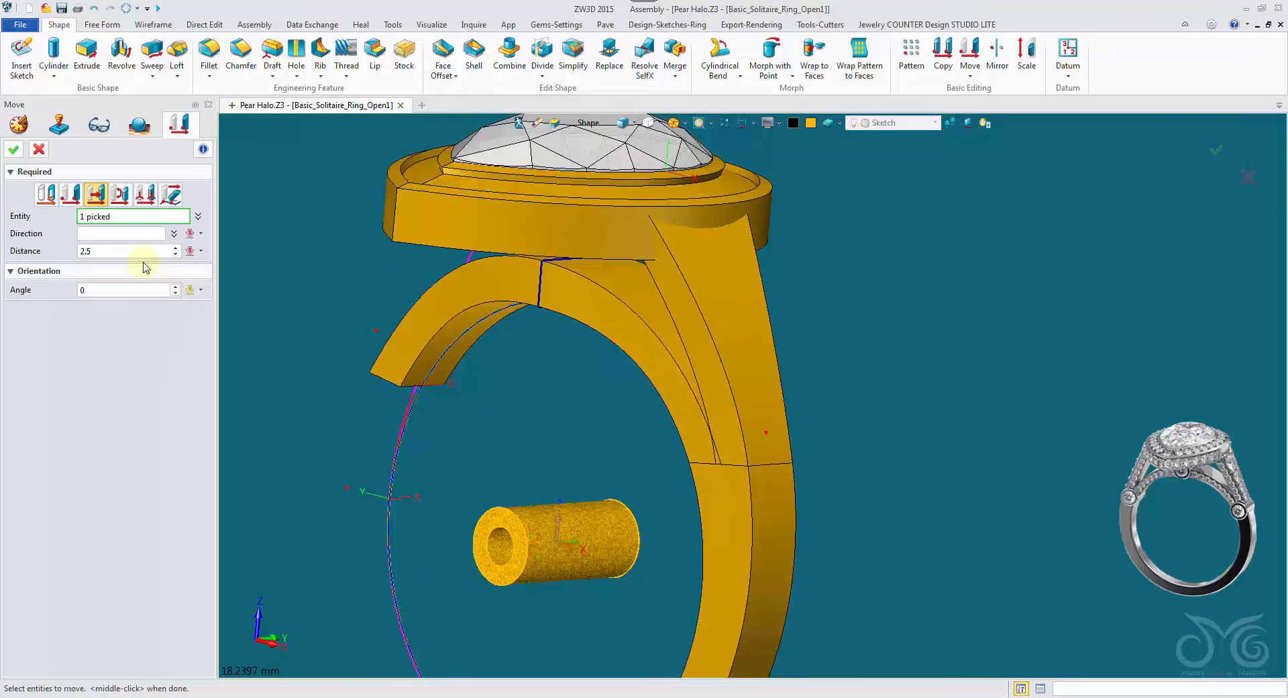
click(144, 234)
click(558, 515)
right_drag(567, 397, 583, 373)
scroll(560, 400, up, 2)
scroll(560, 400, up, 1)
right_drag(589, 313, 604, 278)
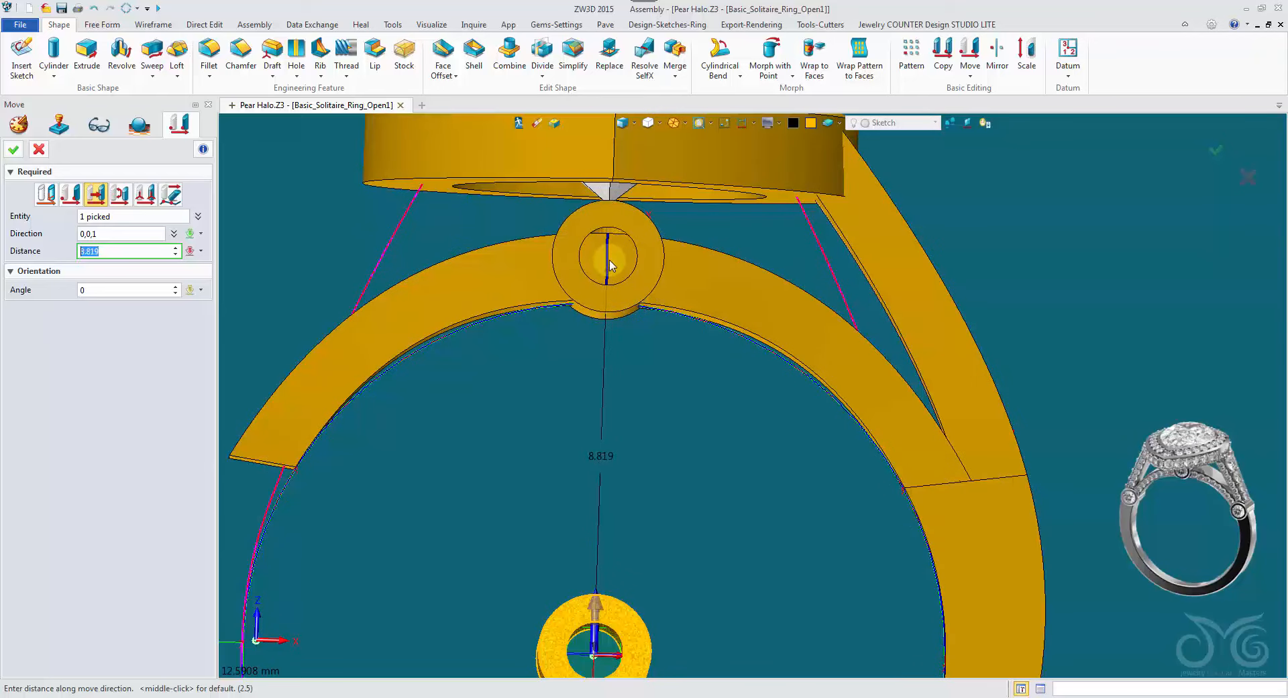
click(610, 260)
right_drag(609, 260, 488, 296)
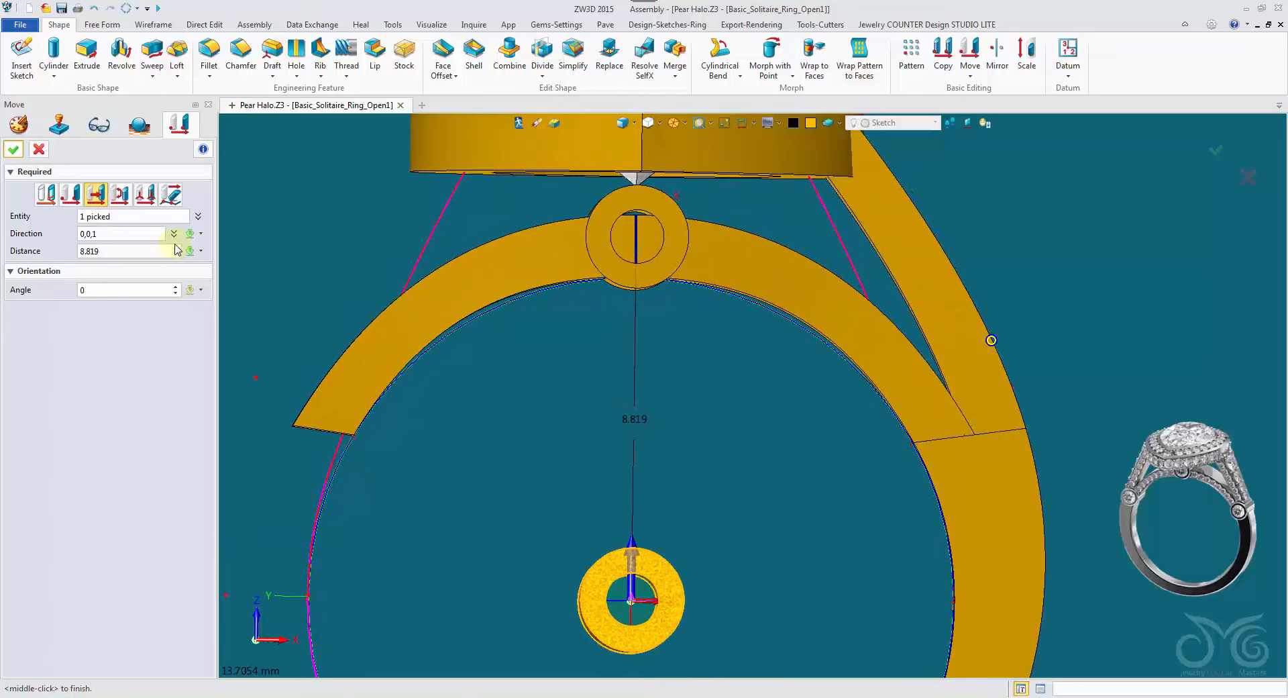
click(138, 250)
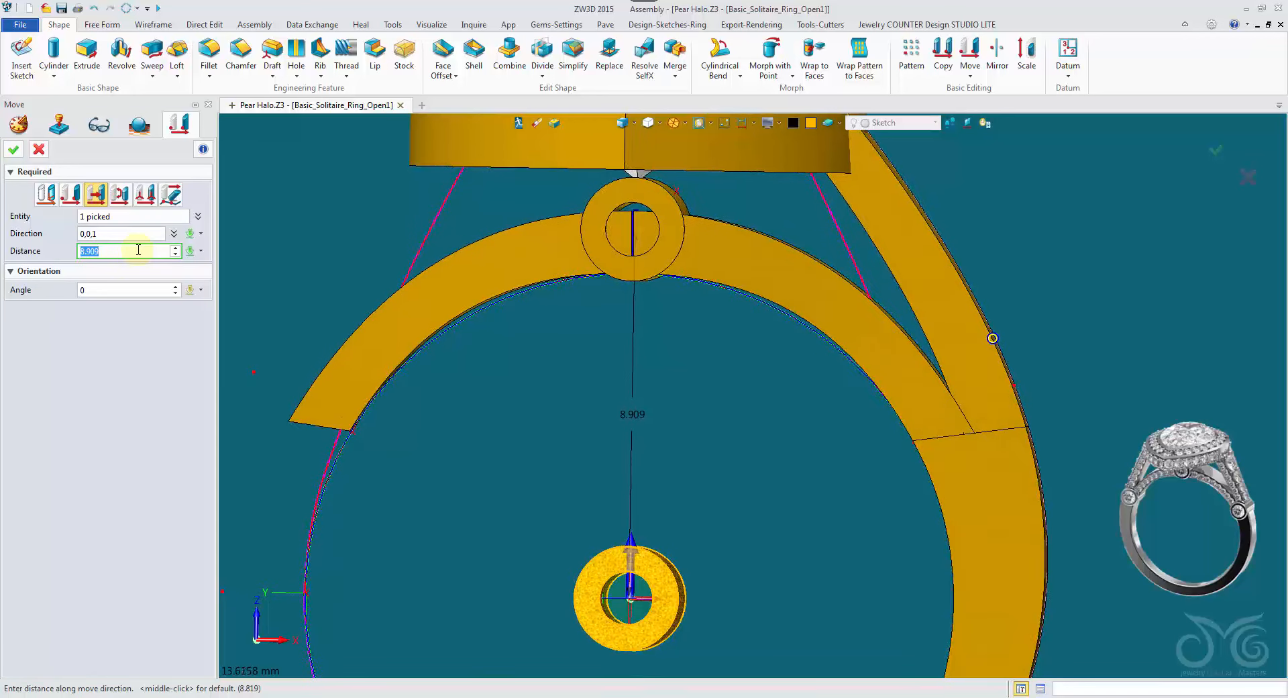
click(14, 150)
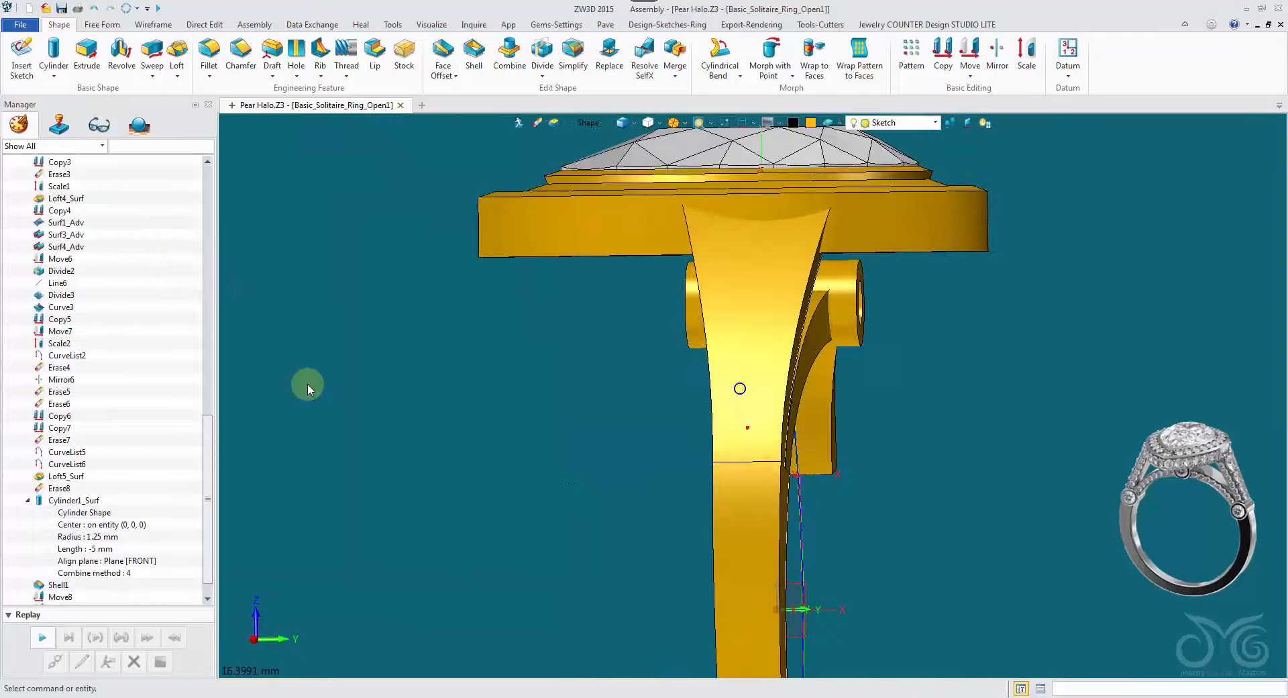
Step: Set Cylinder1_Surf's length to -4.5 mm in the model history
click(114, 560)
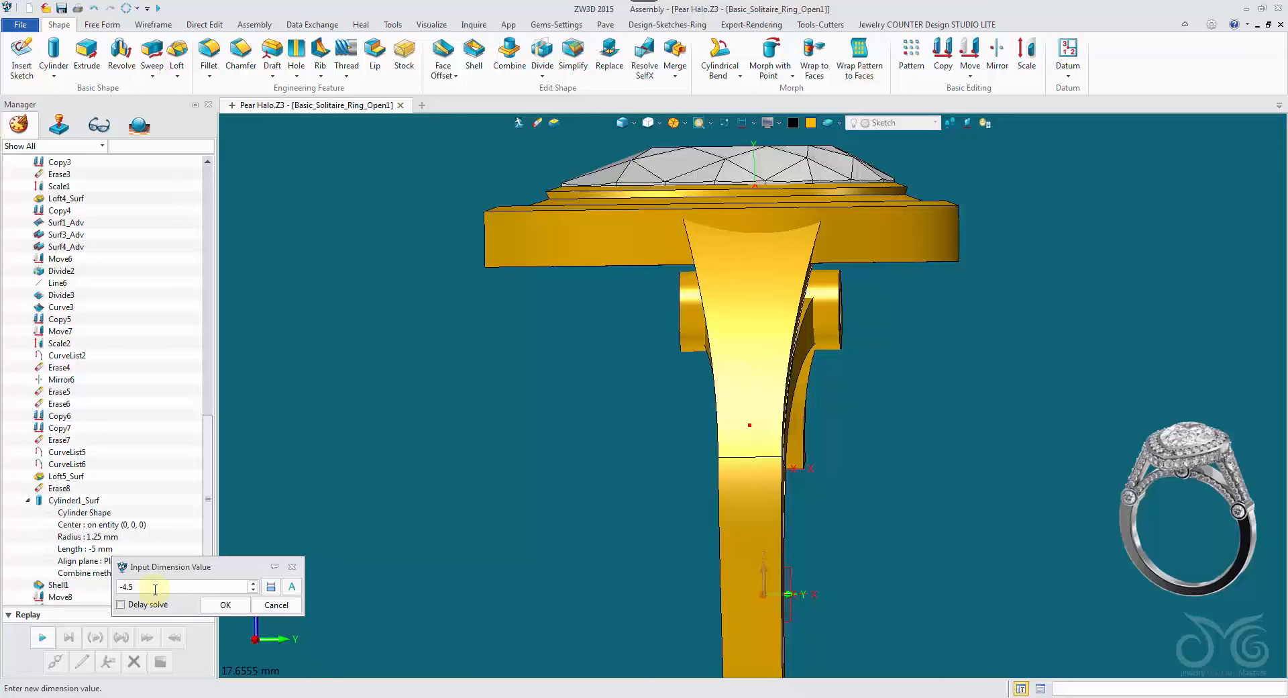
click(222, 604)
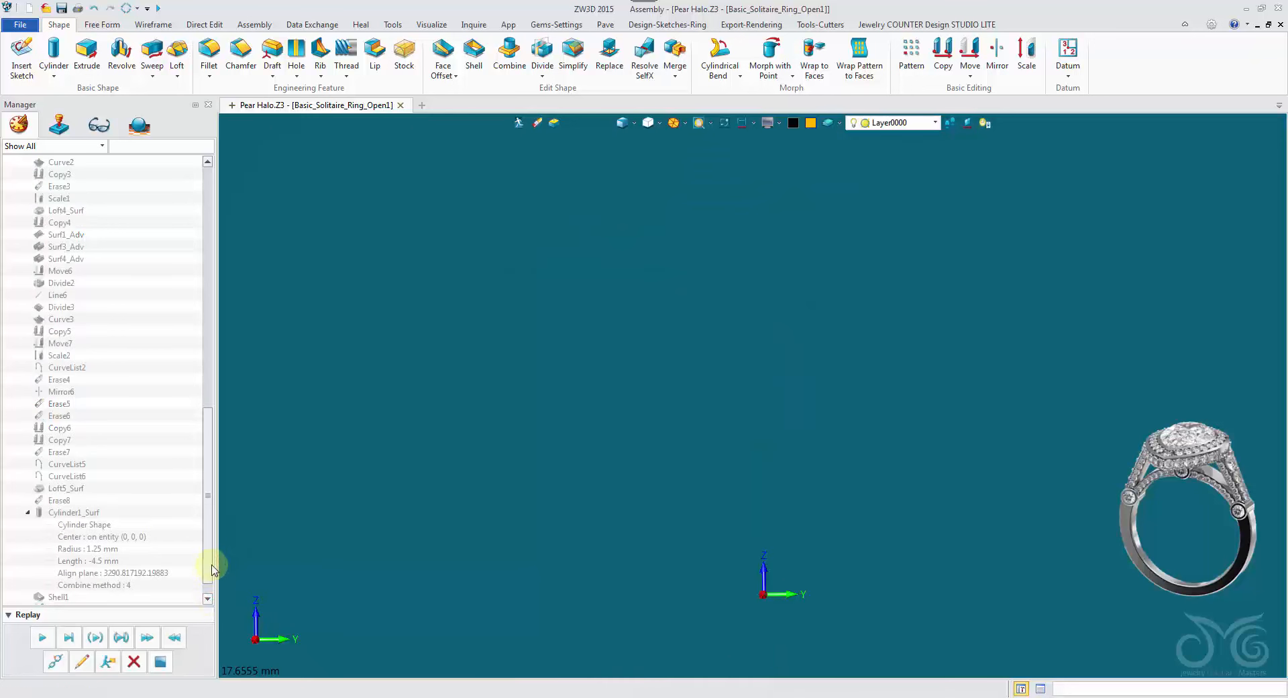
middle_drag(469, 459, 583, 366)
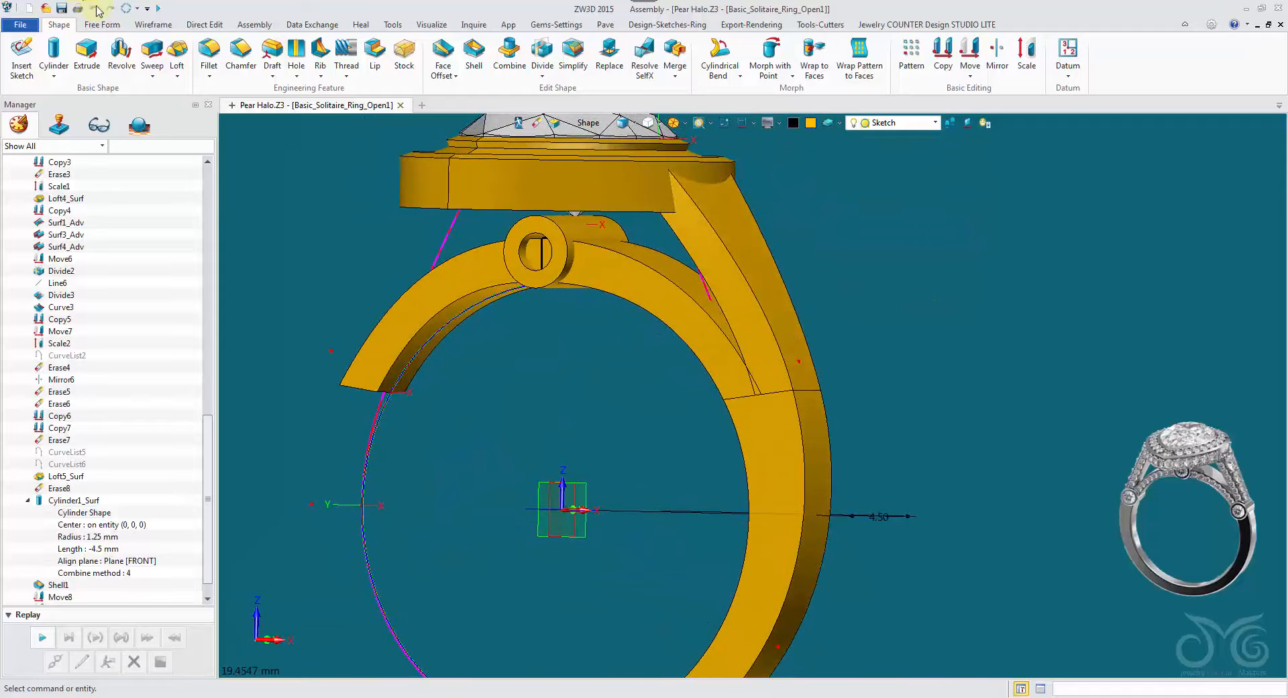
Step: Display the model's dimensions, limit picking to dimensions, and set the 5 mm vertical dimension beside the halo to 5.5 mm
click(590, 191)
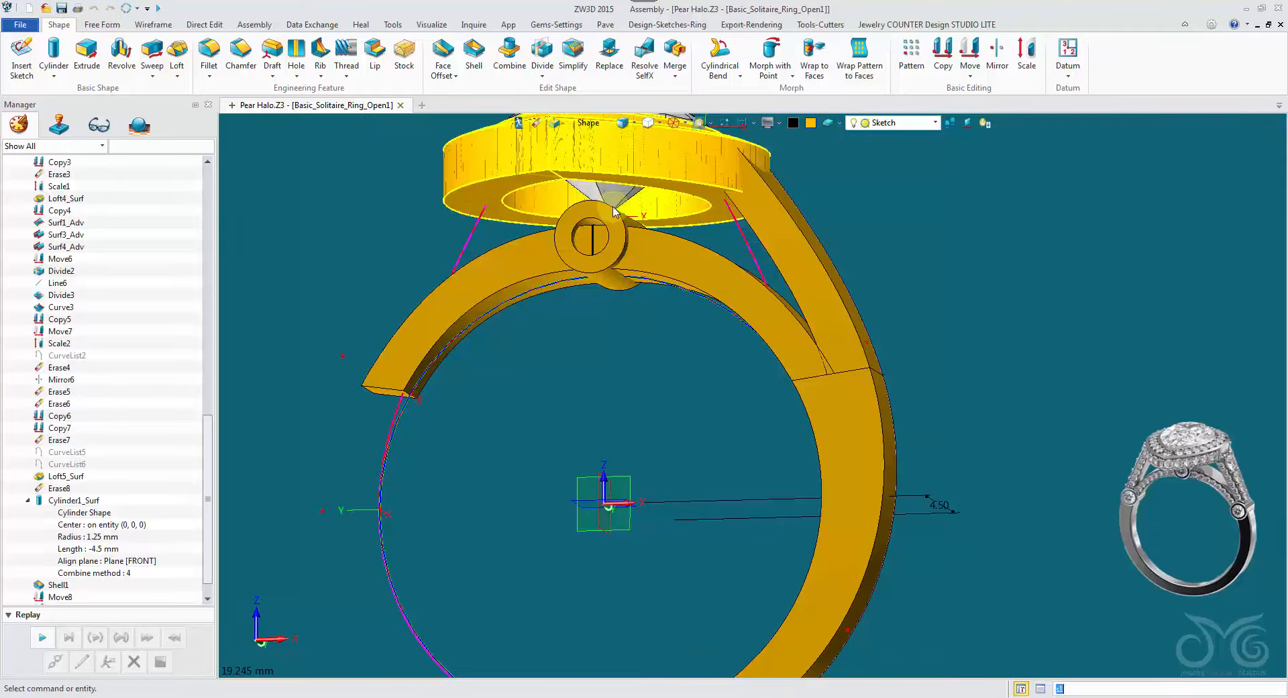
key(ctrl+Down)
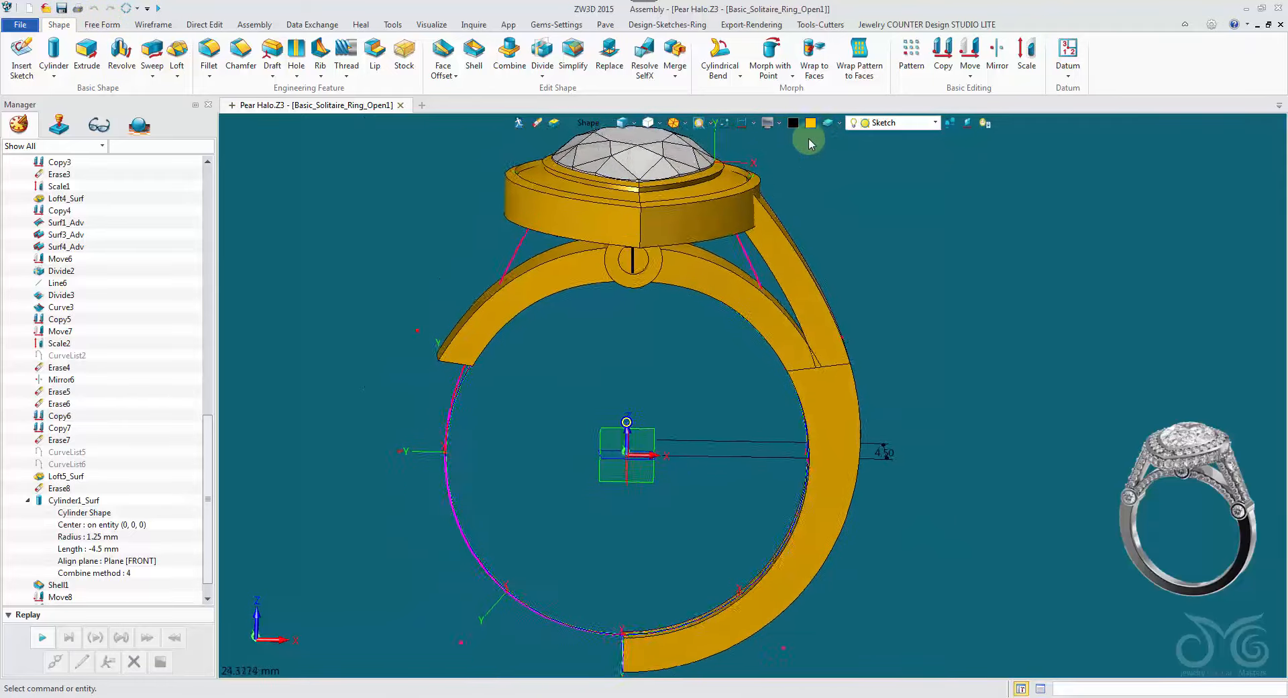
click(744, 125)
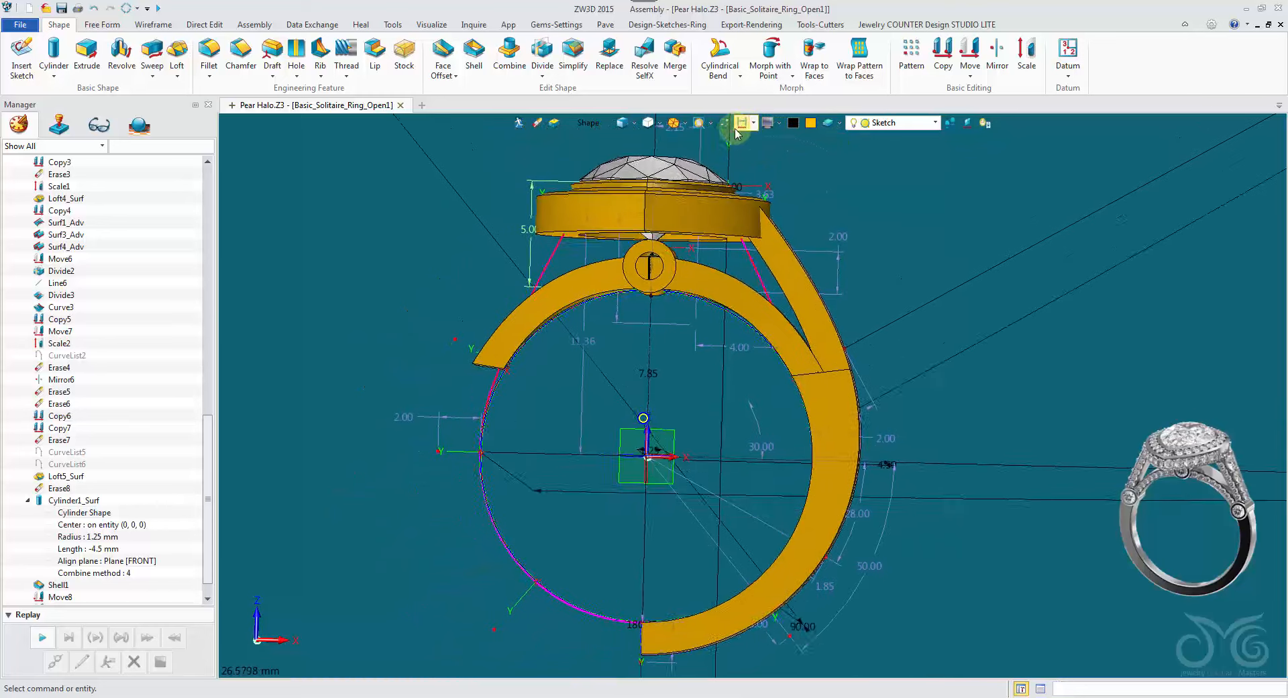
click(589, 128)
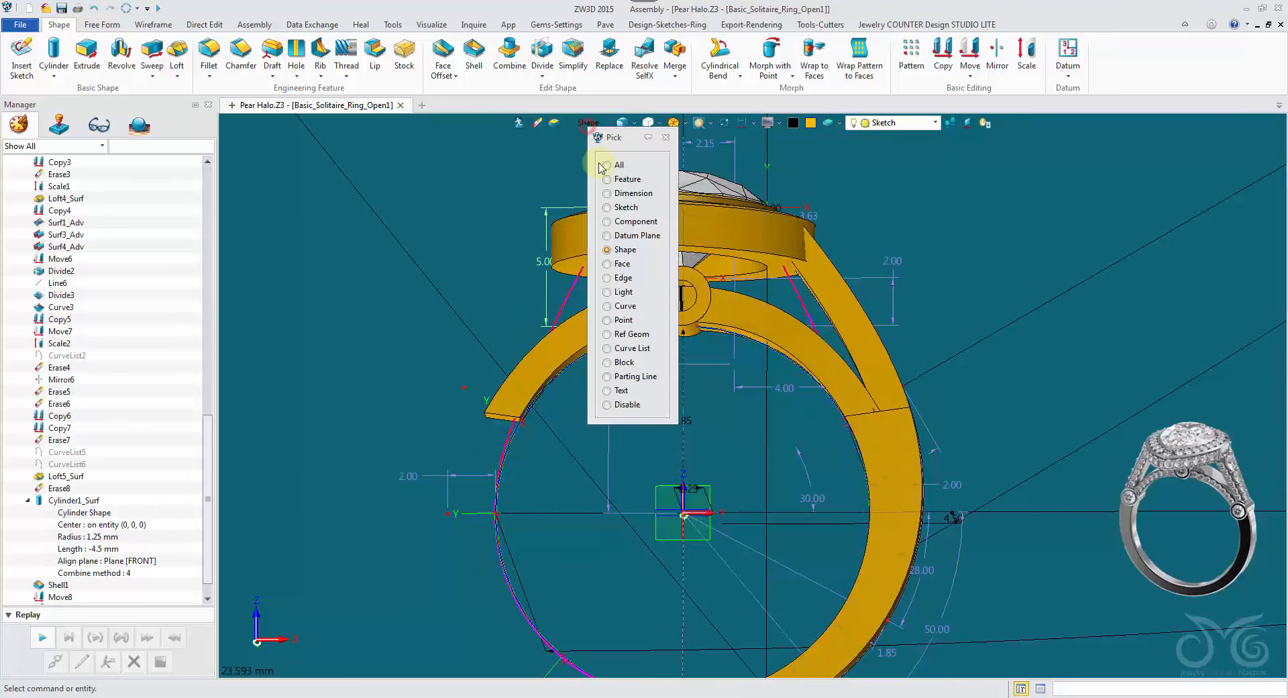
click(617, 194)
double_click(547, 222)
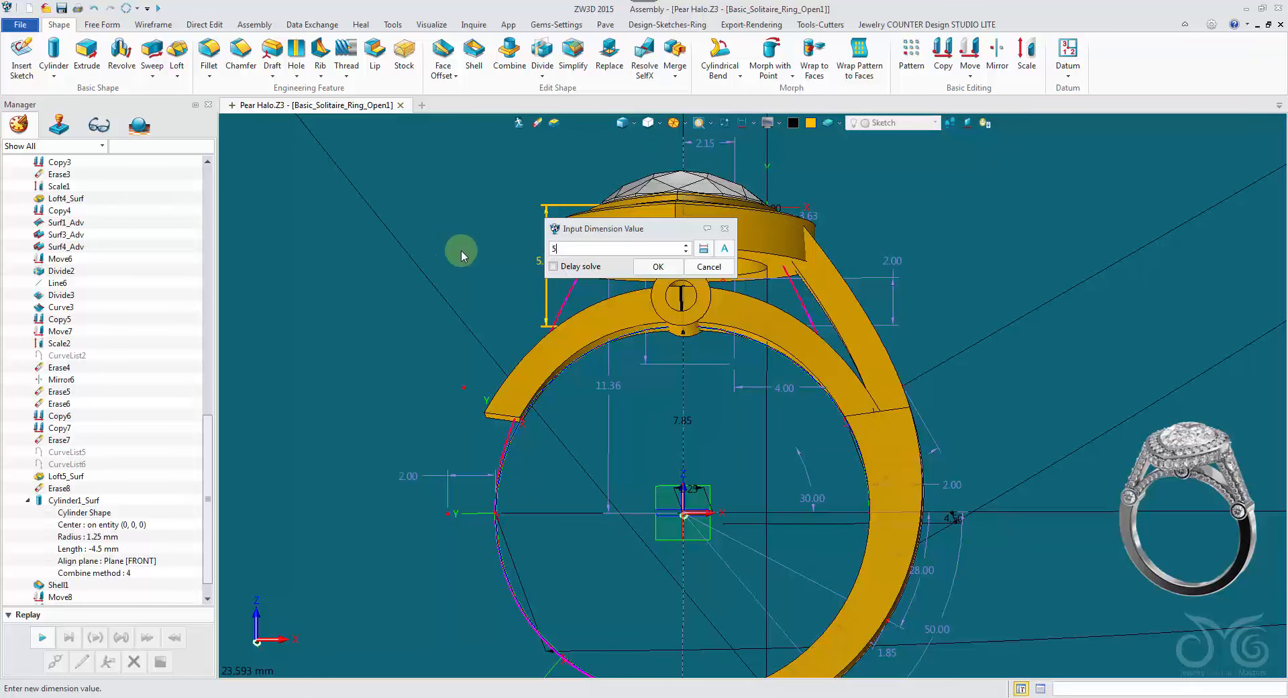
click(654, 266)
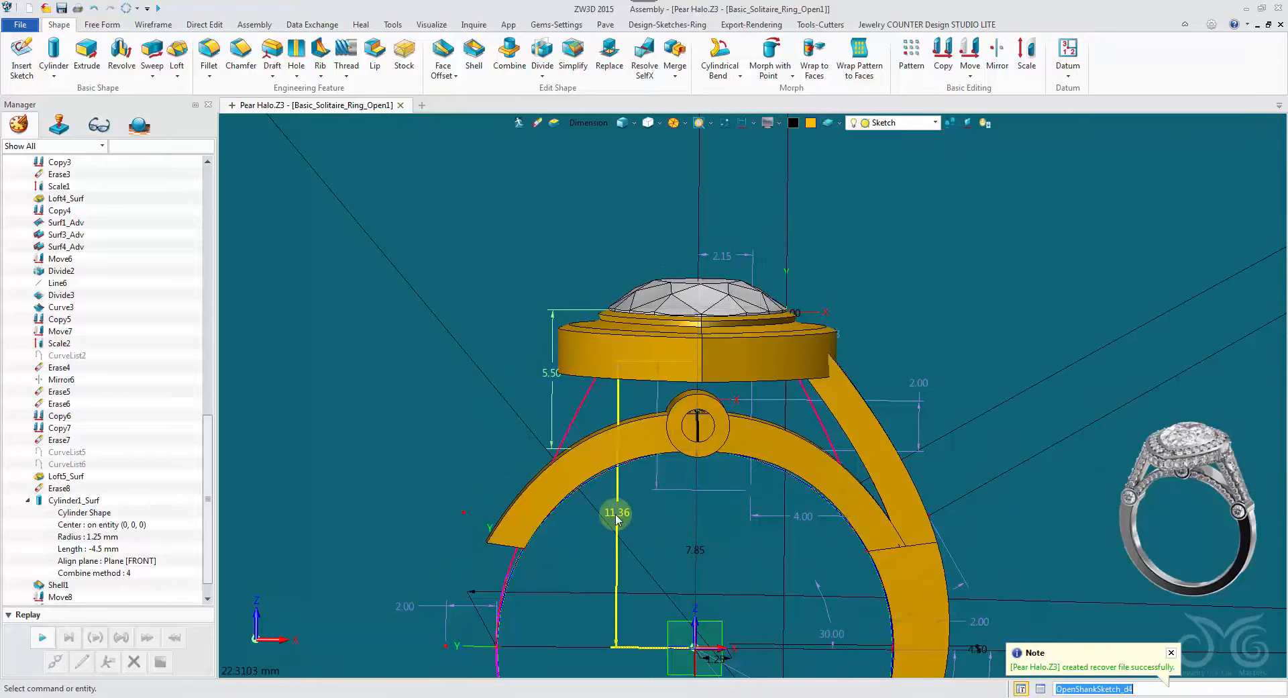
Step: Try 11.6 mm and 12 mm for the shank sketch's vertical dimension from the ring centre up to the halo
double_click(616, 513)
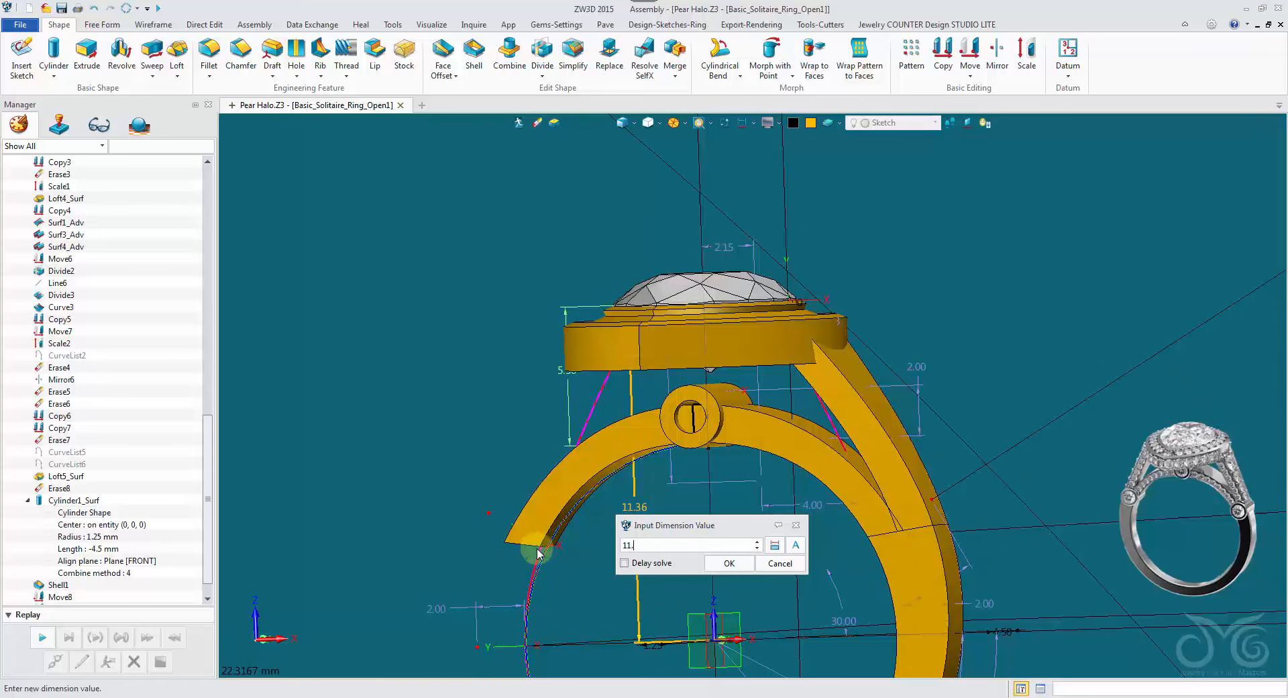
click(731, 563)
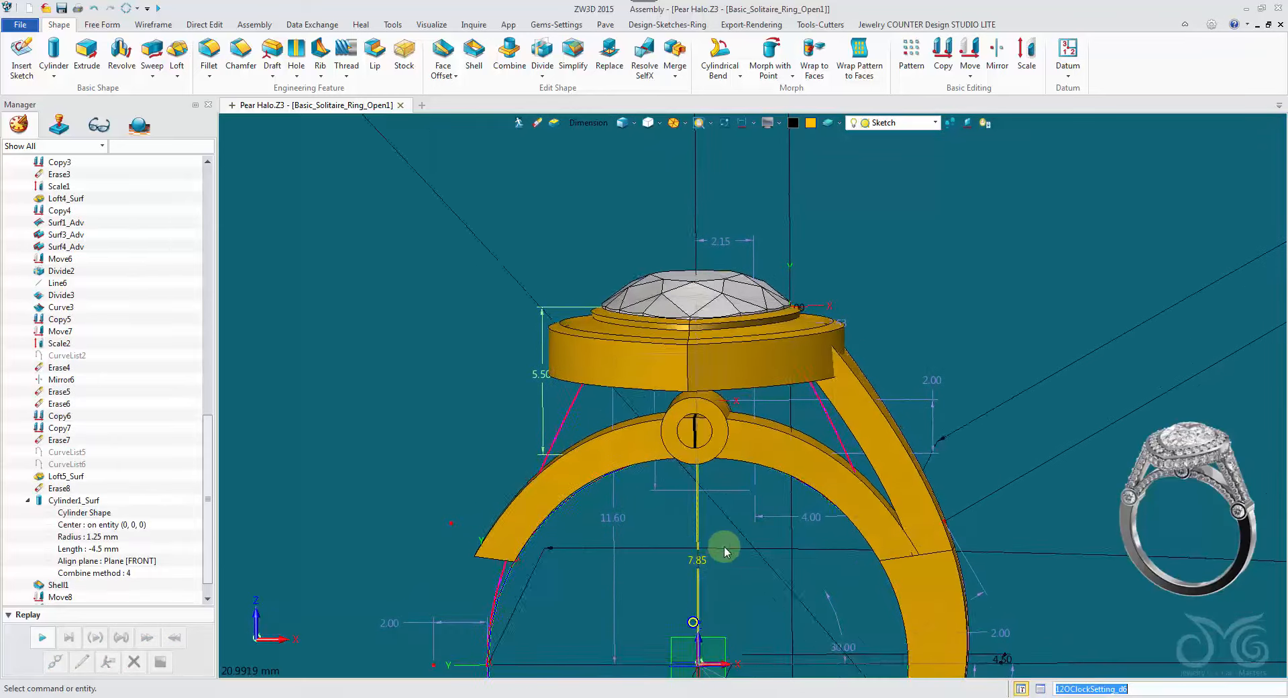
double_click(631, 517)
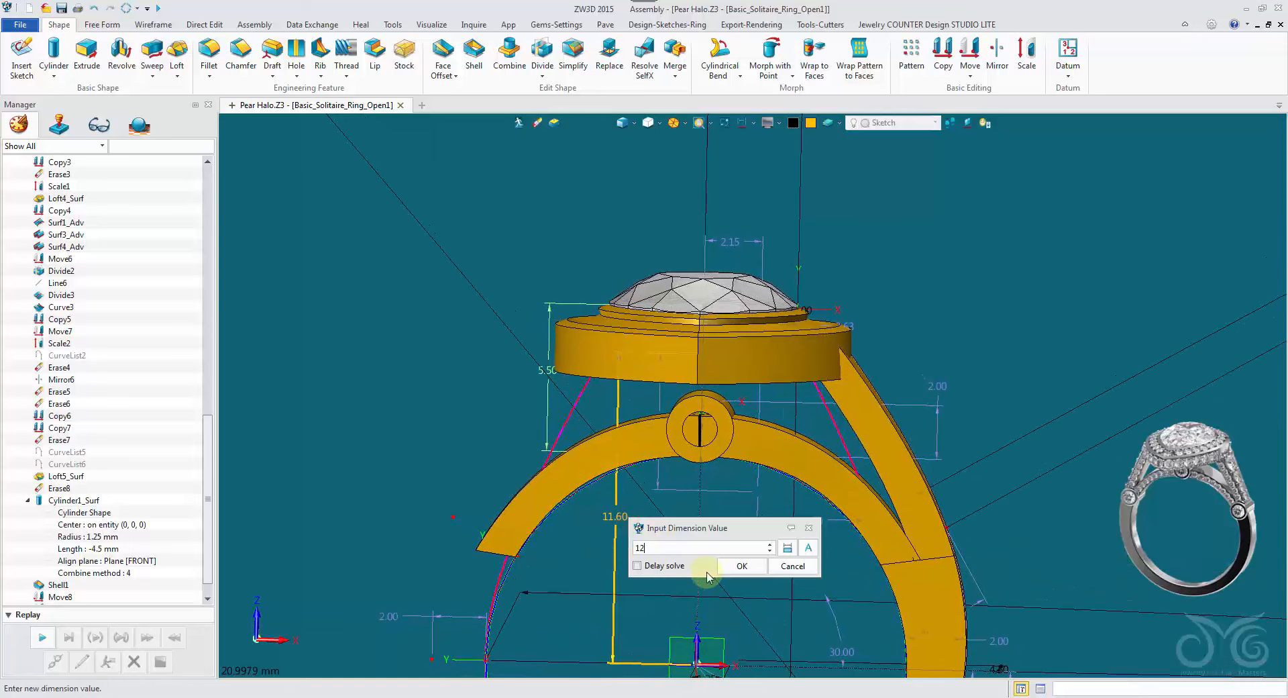
click(726, 565)
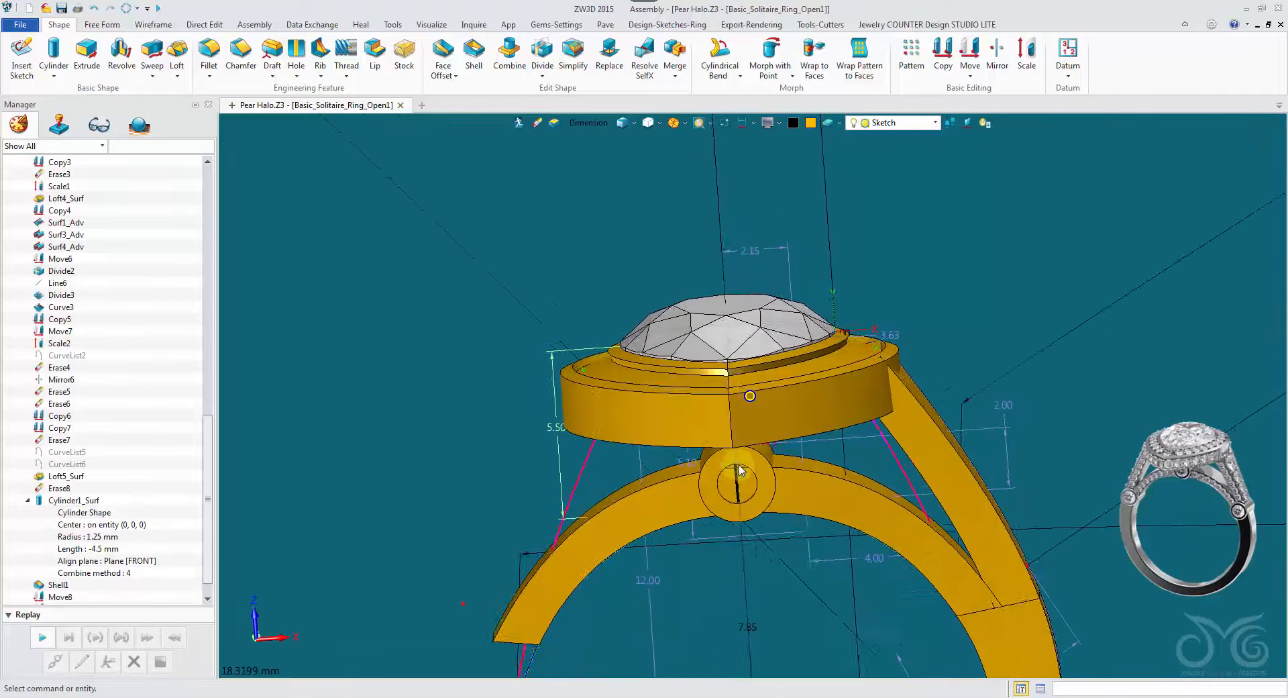
Step: Set the shank sketch's vertical dimension from the ring centre up to the halo to 11.9 mm
double_click(642, 570)
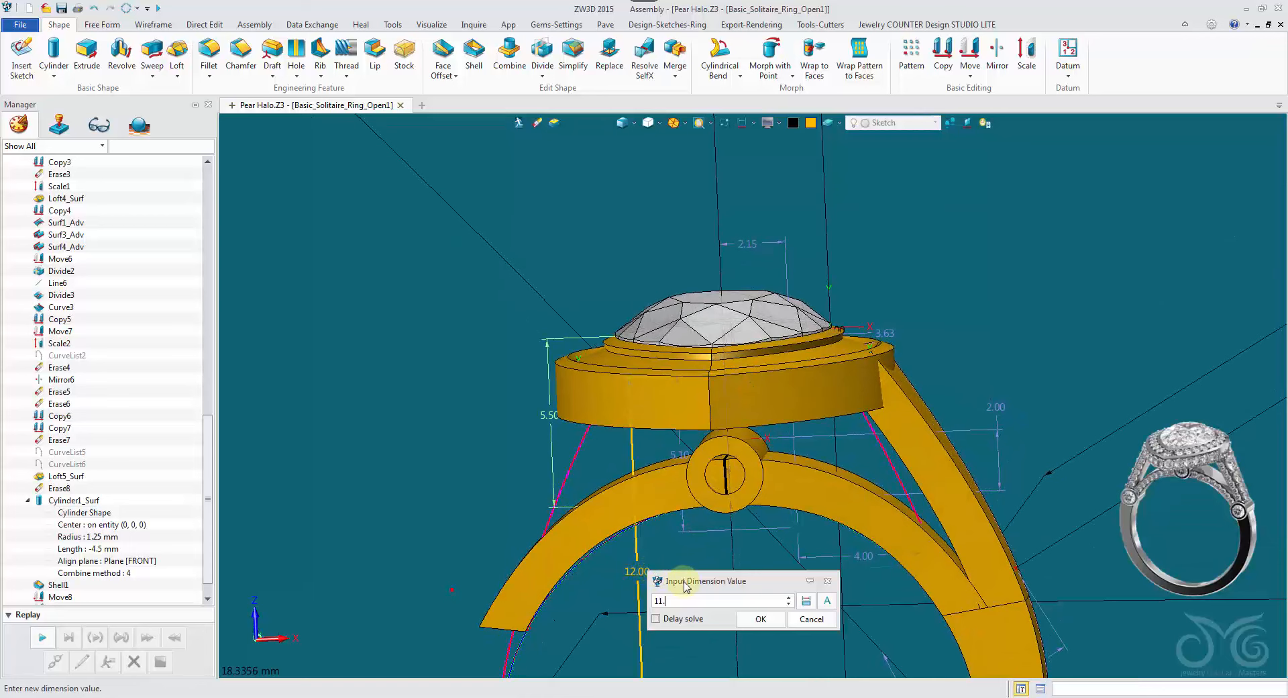
click(756, 618)
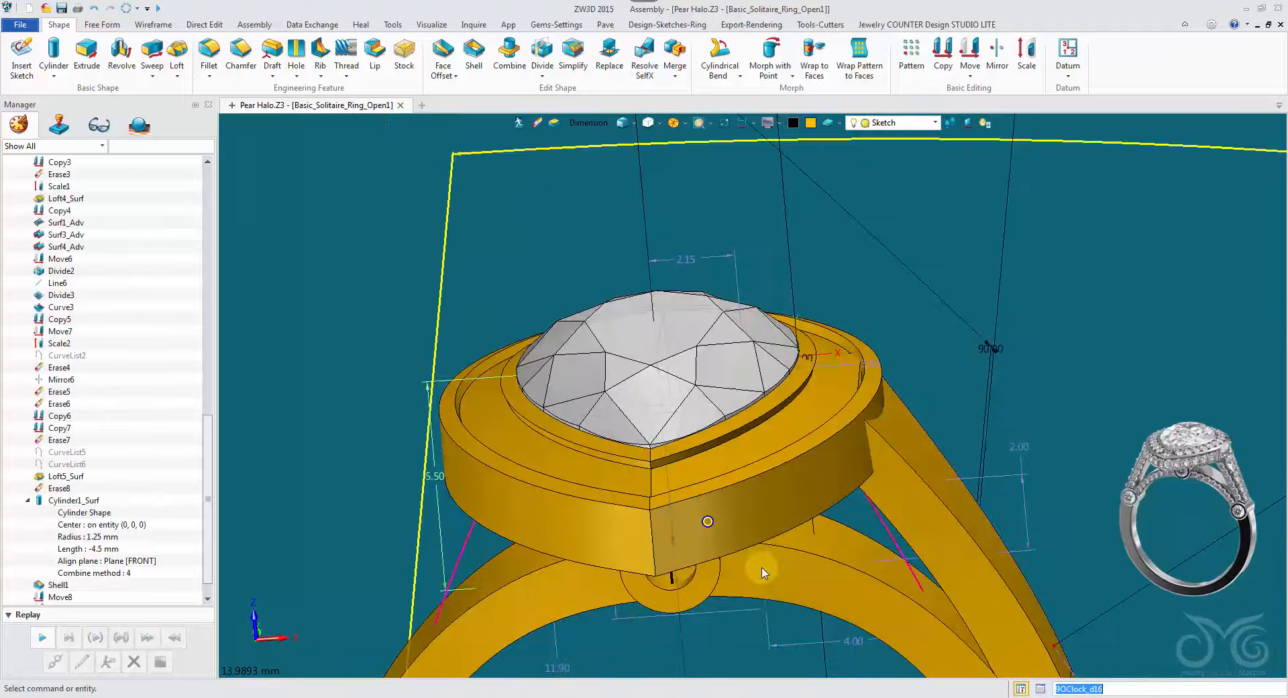
Step: Try 3.75 mm for the 3.63 mm horizontal dimension beside the halo's shank-side edge
right_drag(762, 572, 793, 561)
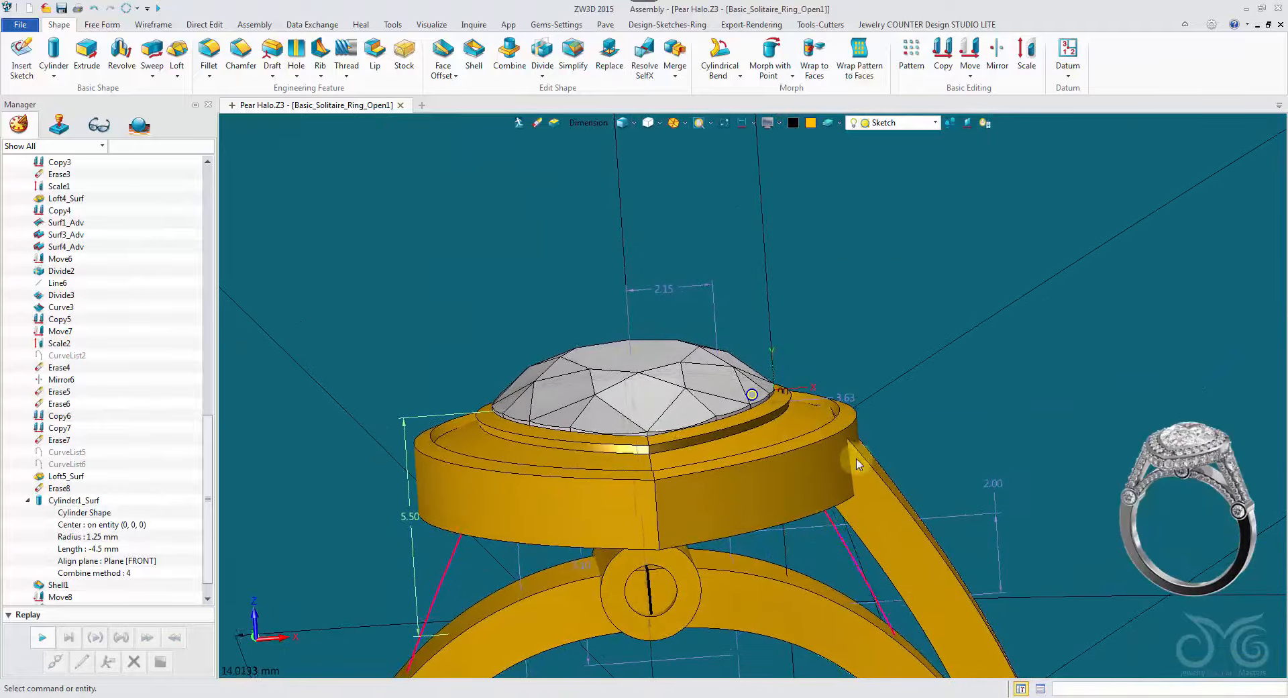
double_click(836, 354)
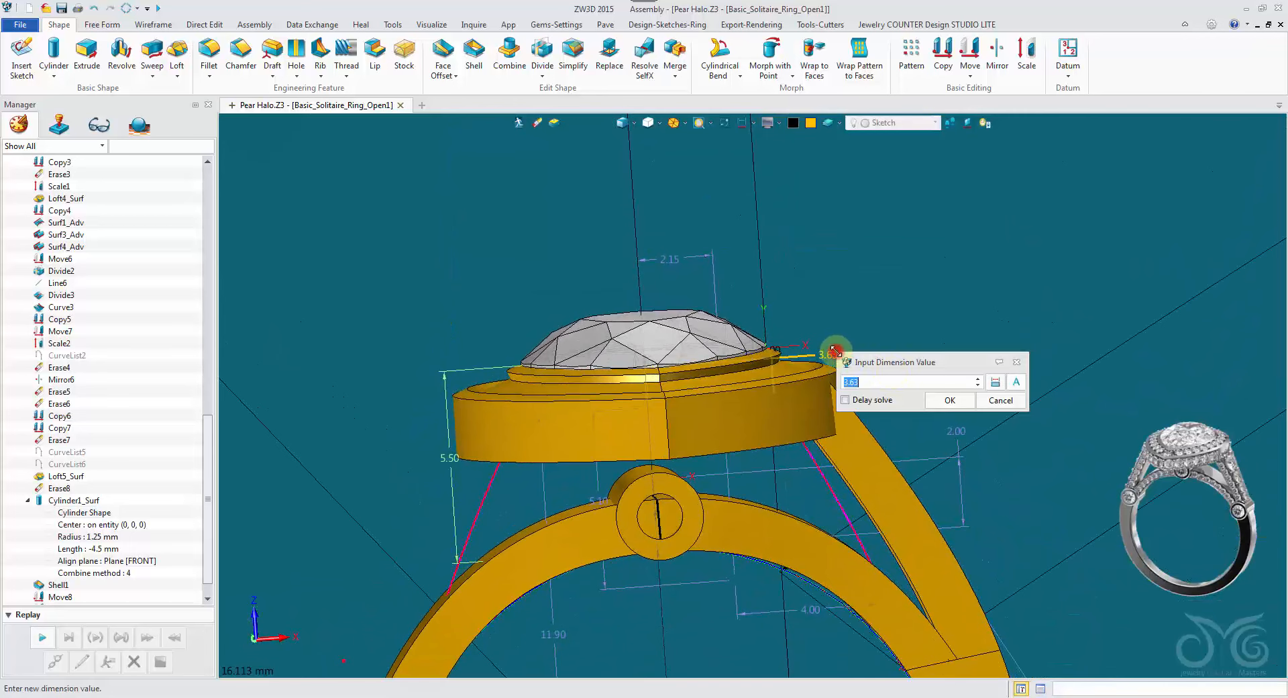
text(3.75)
click(953, 399)
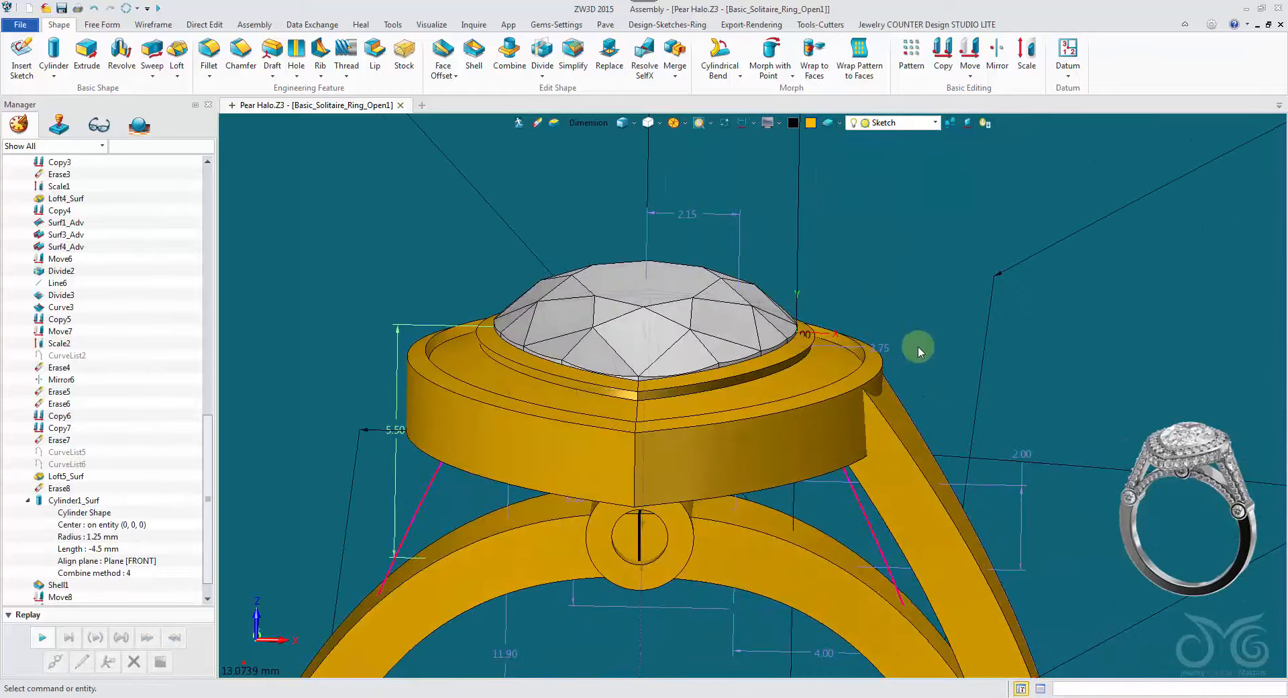
Step: Set the horizontal dimension beside the halo's shank-side edge to 3.8 mm and hide the model dimensions
double_click(891, 349)
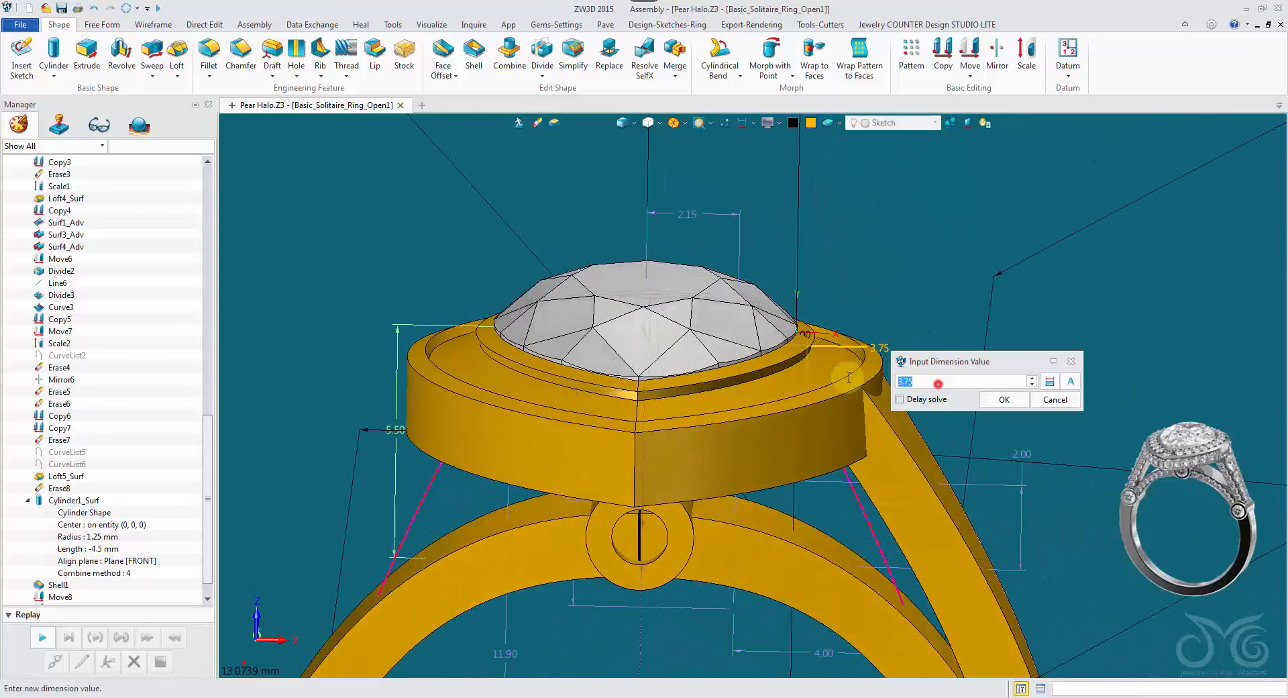
text(3.8)
click(983, 401)
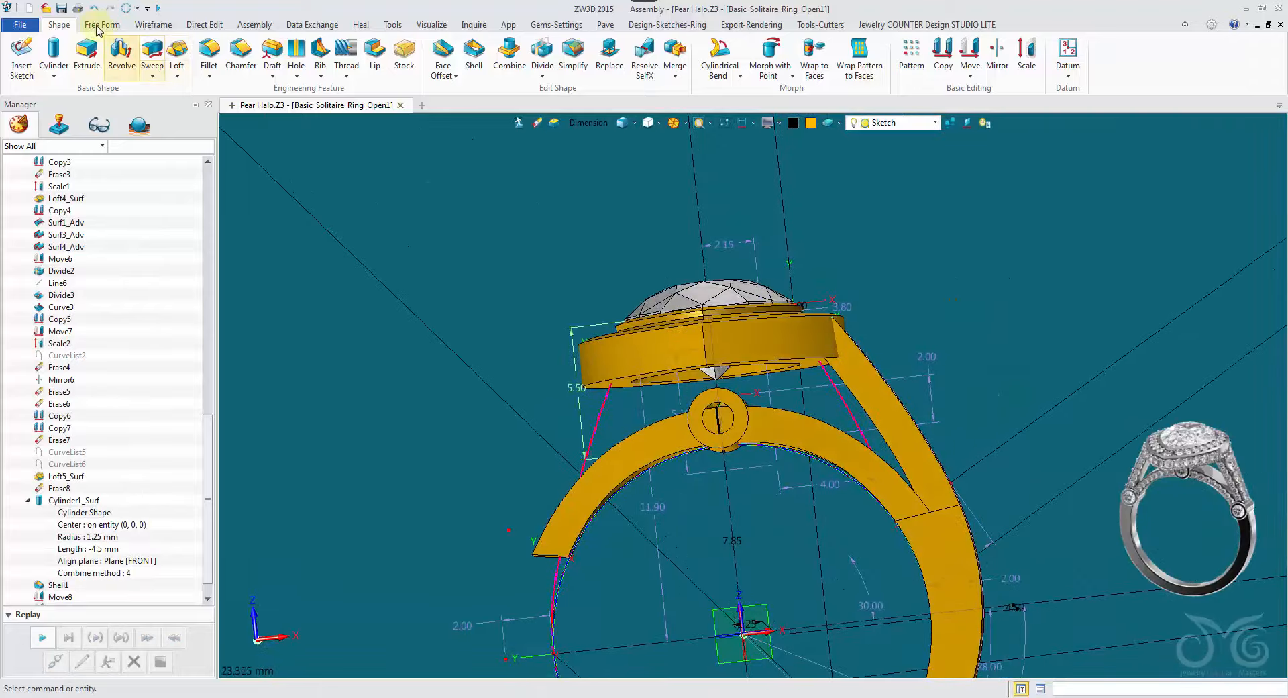
click(741, 126)
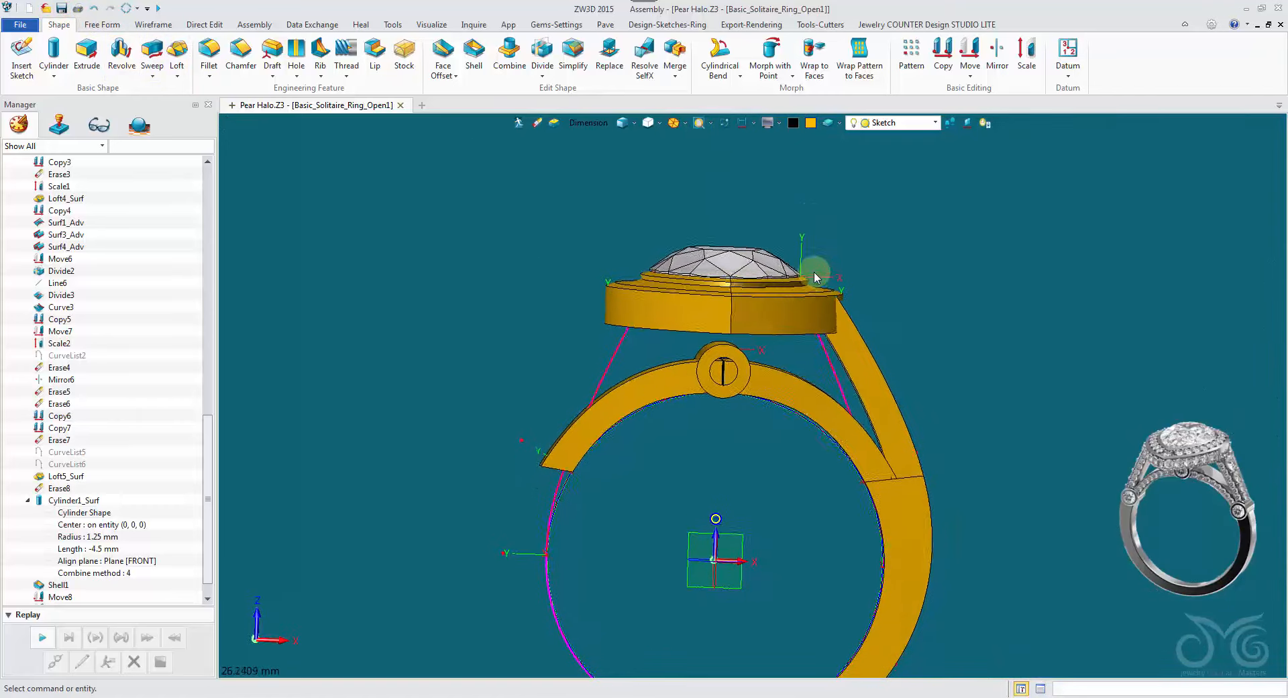
Step: Erase the leftover shank sketch and the two slanted construction lines beneath the halo
click(588, 126)
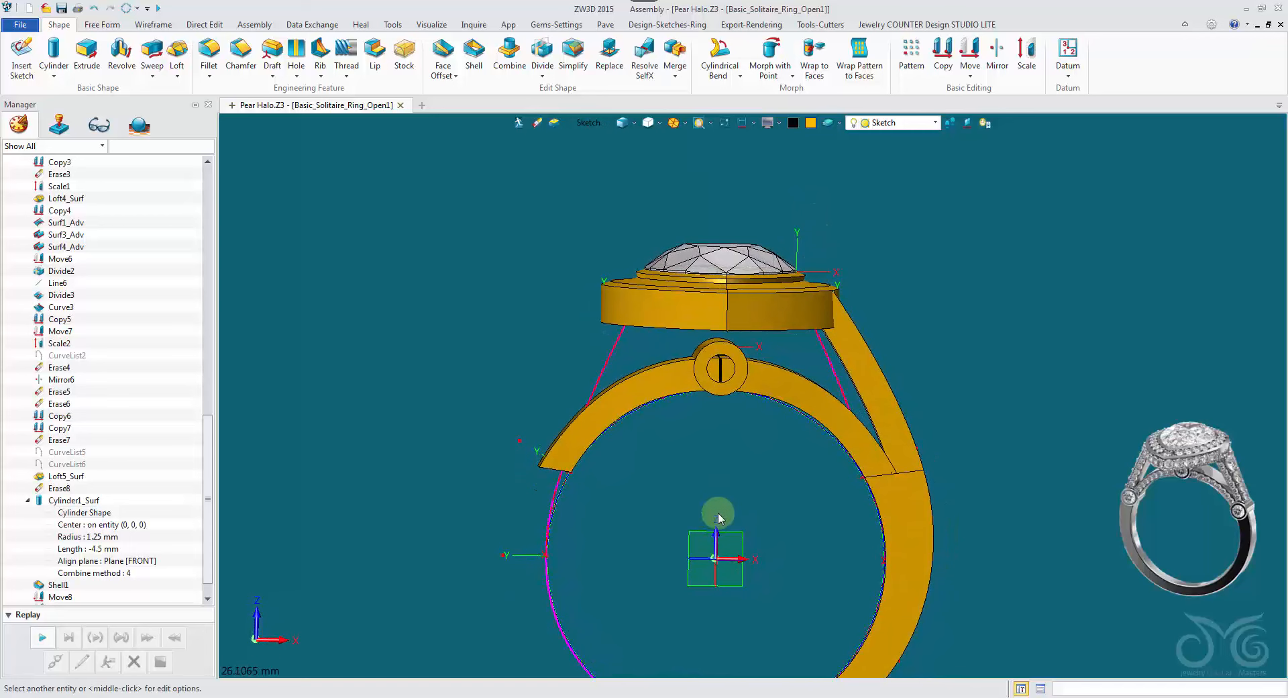
click(538, 123)
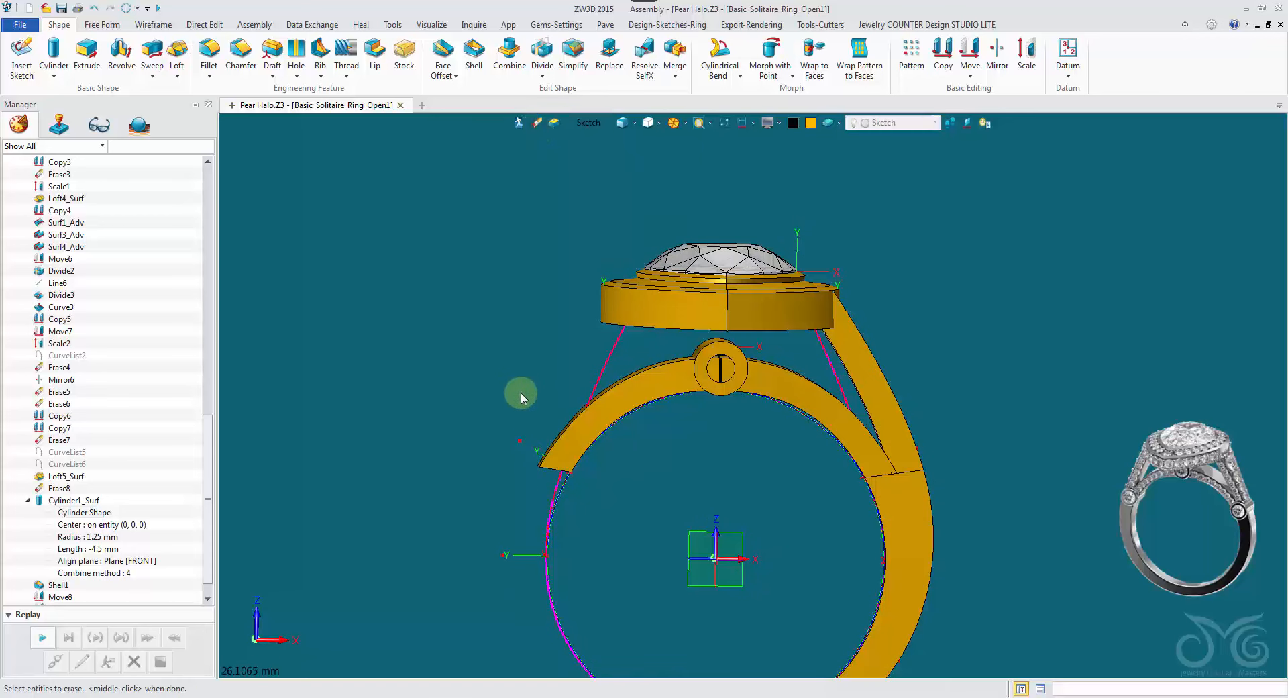
middle_drag(512, 369, 397, 301)
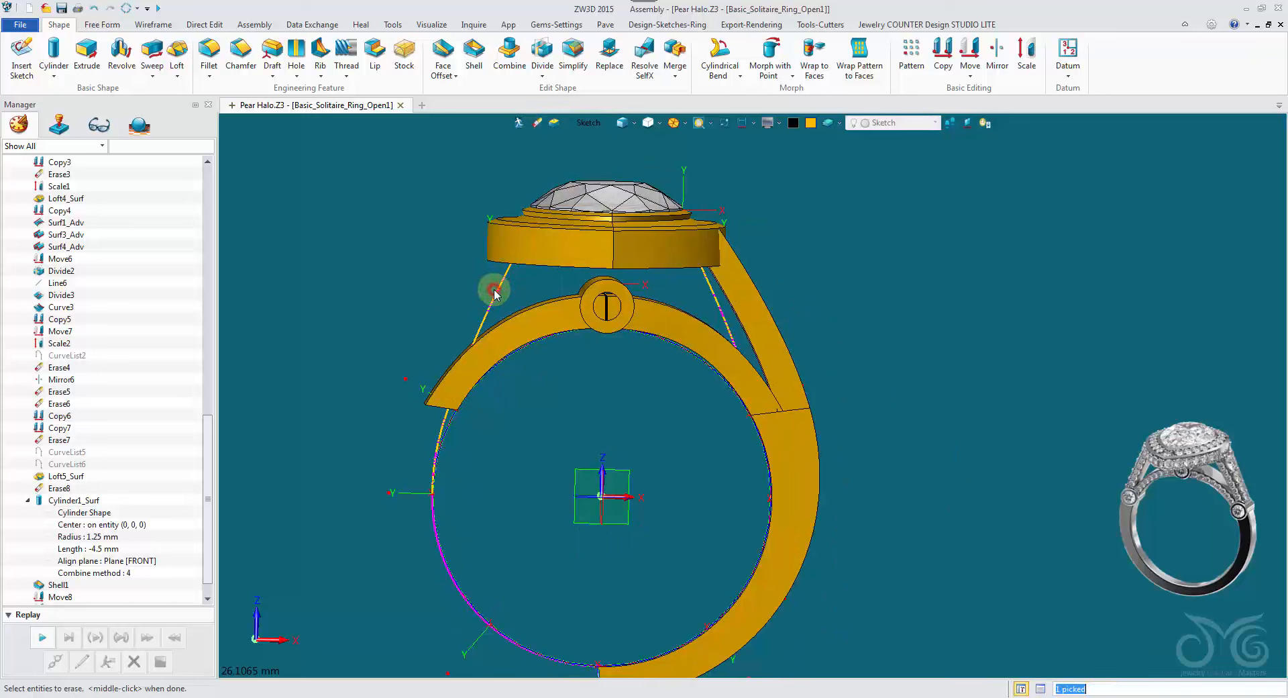
click(587, 123)
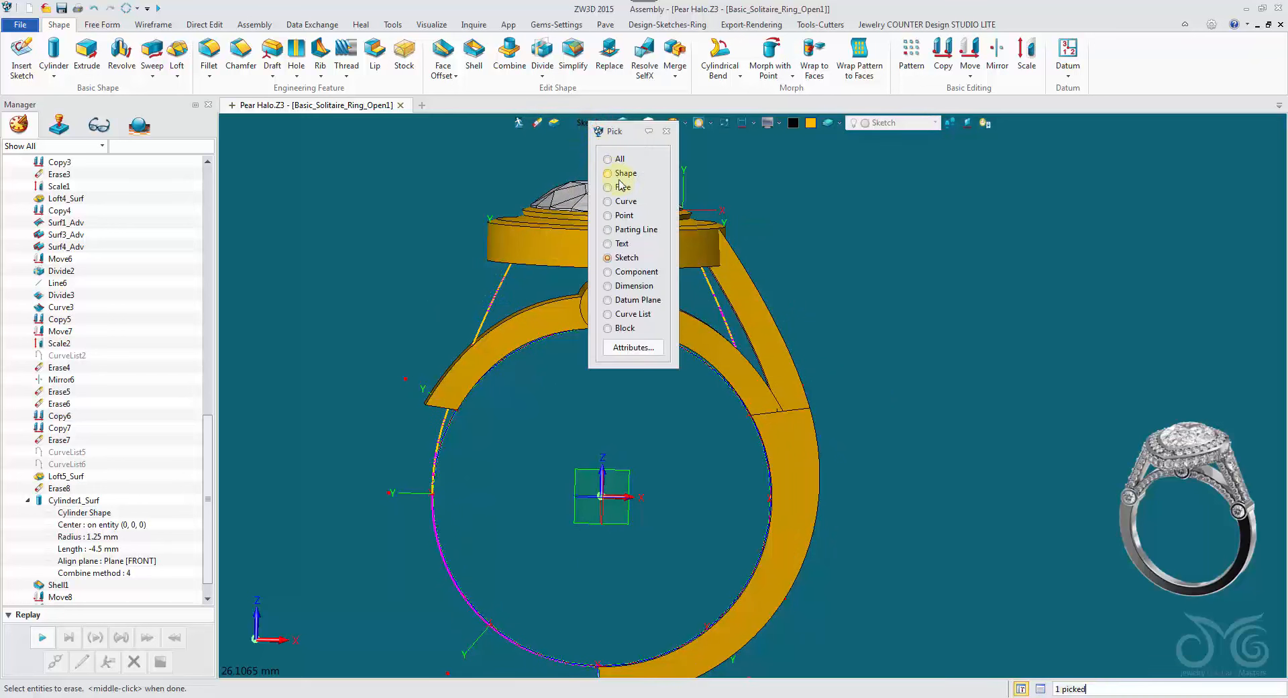
click(625, 202)
click(499, 290)
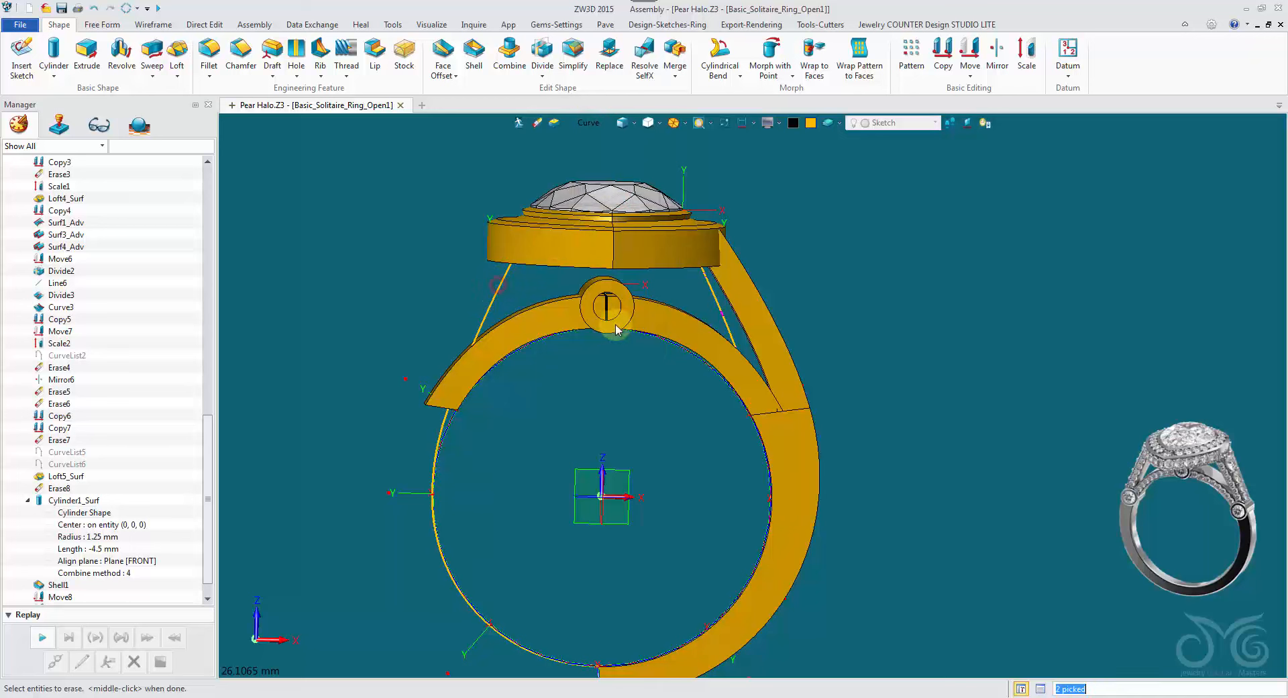
middle_click(939, 252)
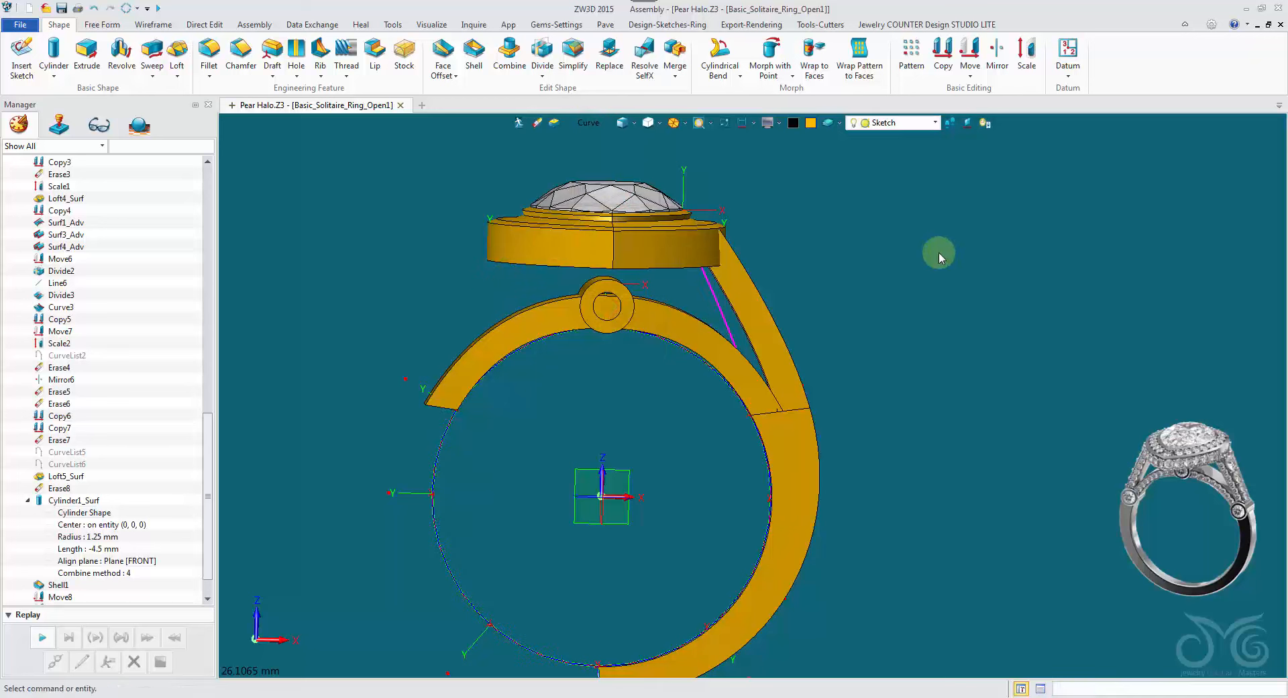
click(688, 163)
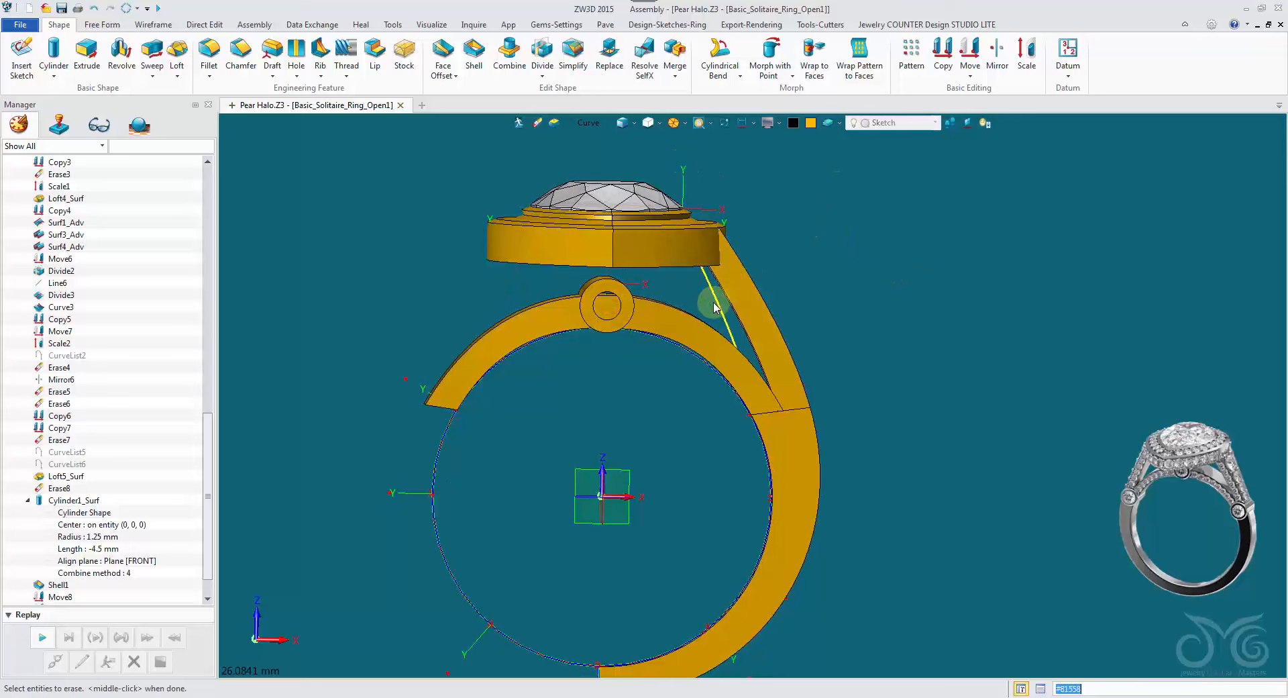
middle_click(811, 252)
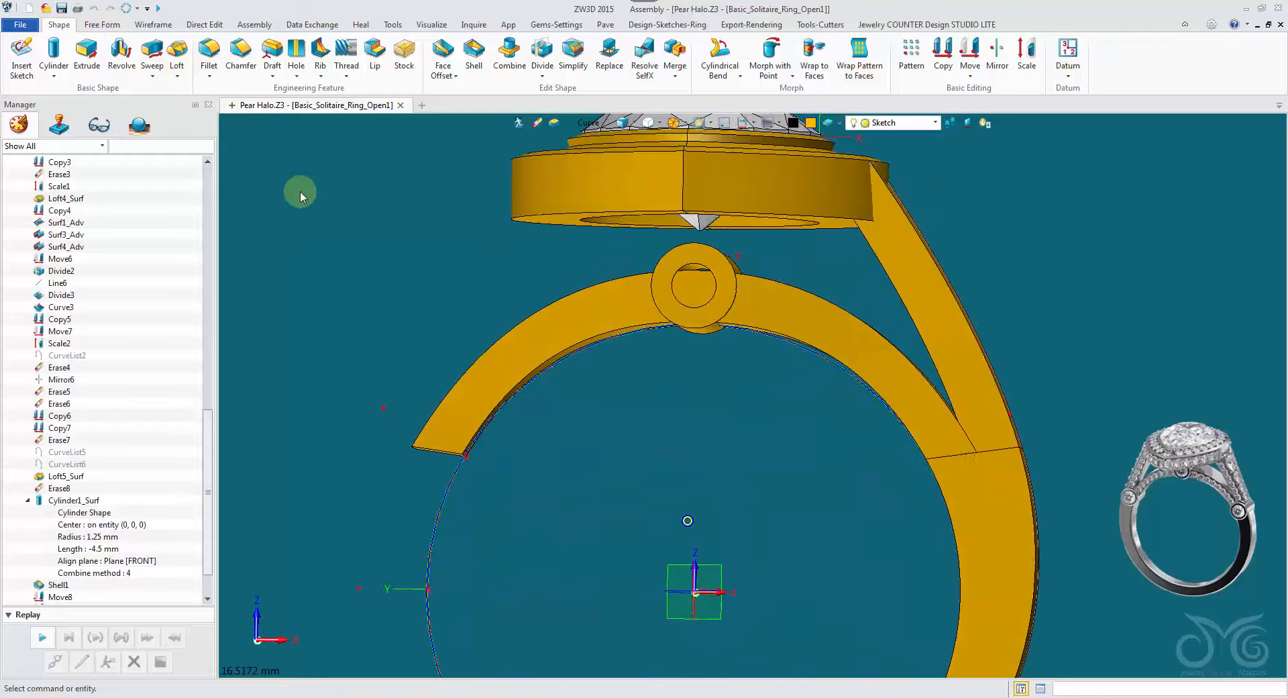
Step: Copy the hollow cylinder shape by rotating it about the 0,1,0 axis down to the split in the shank, with one copy
click(945, 51)
click(114, 196)
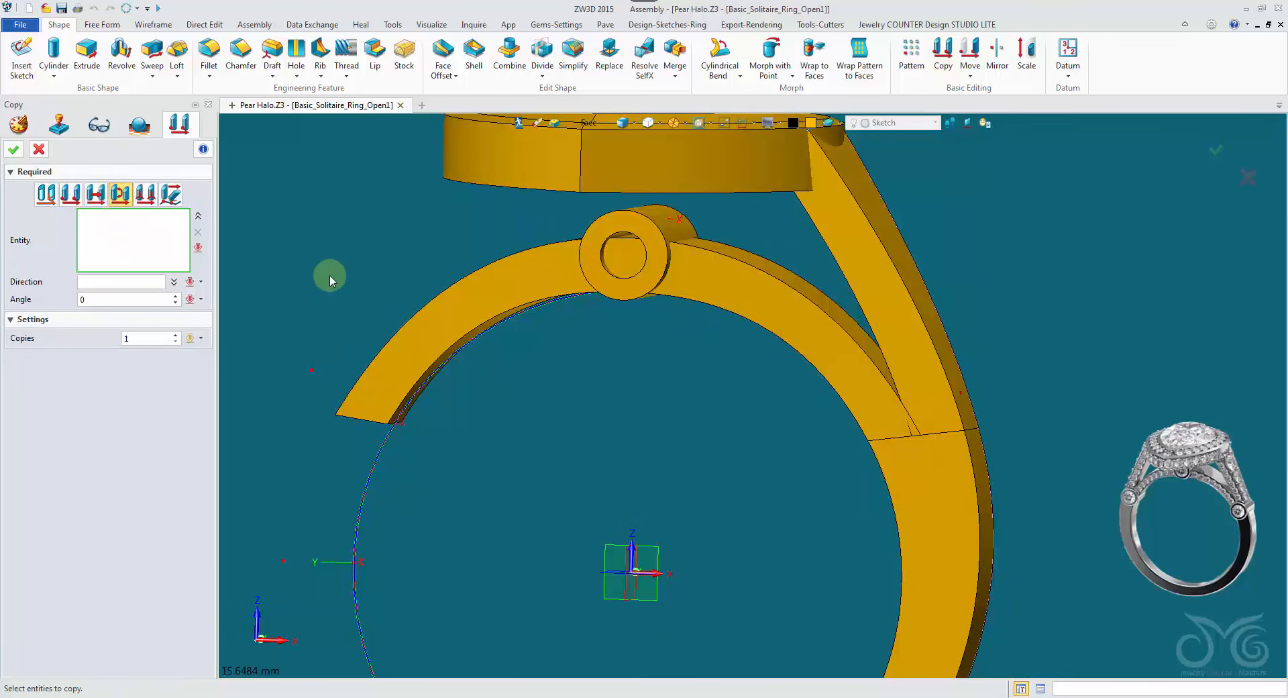
click(583, 124)
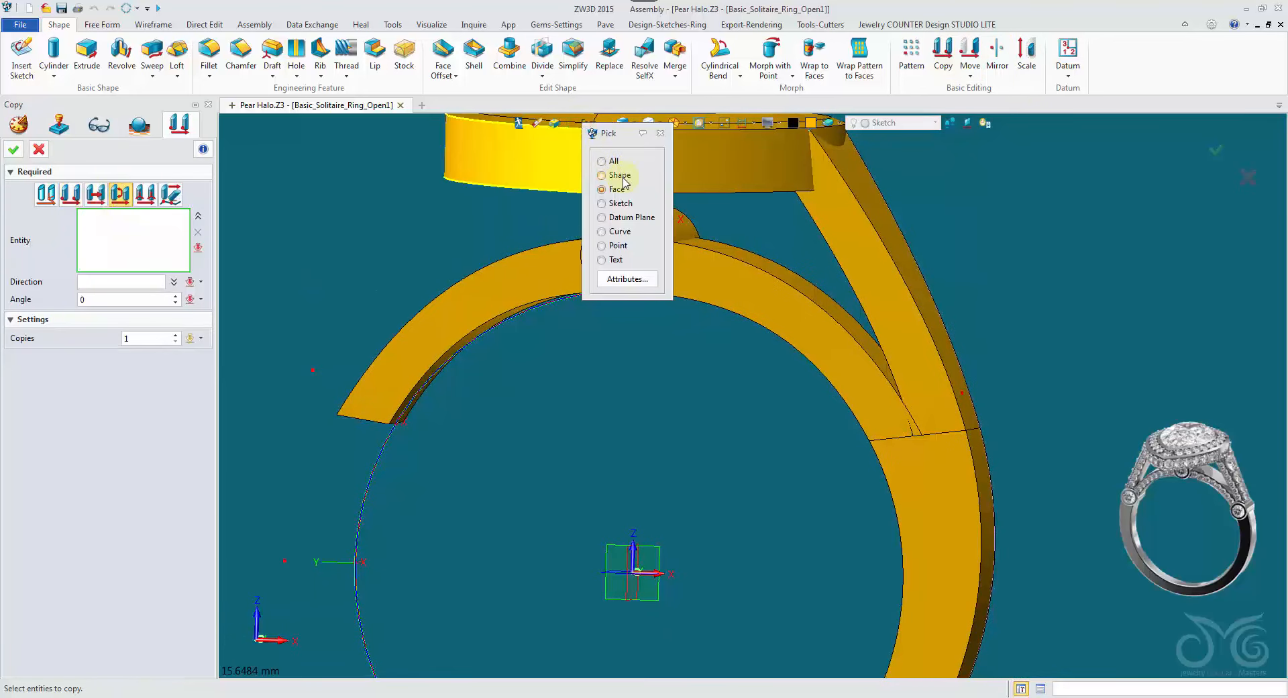
click(620, 175)
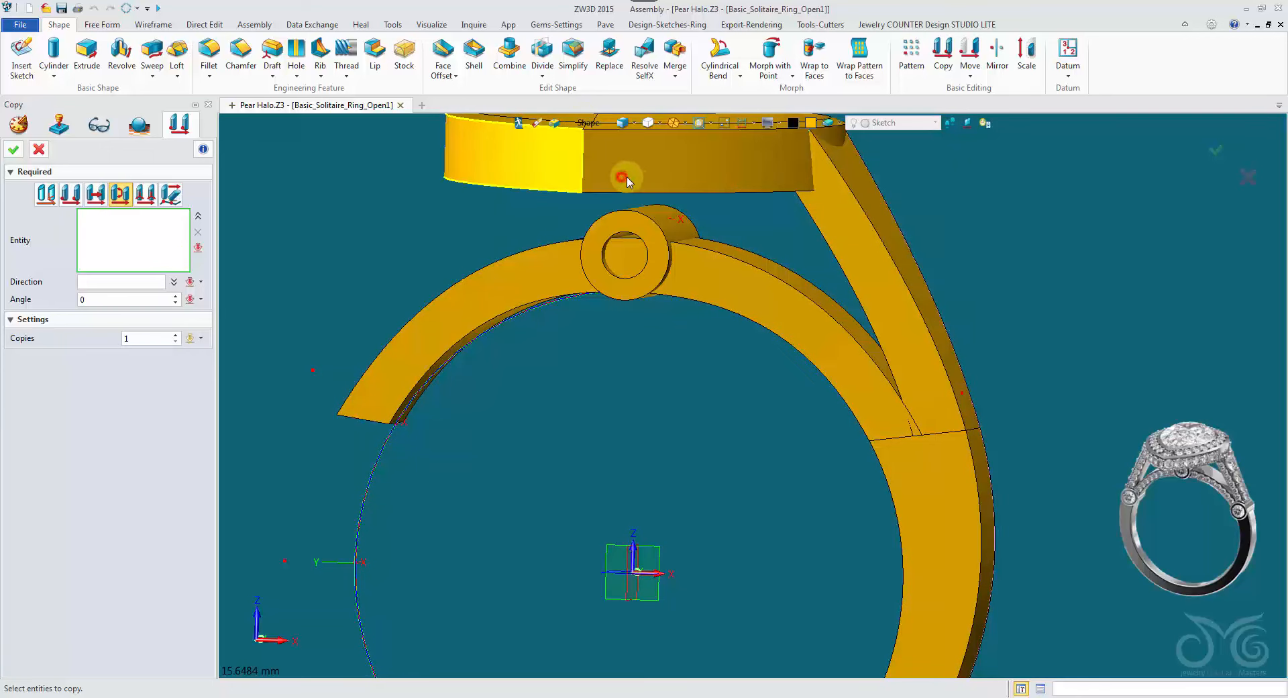
click(625, 250)
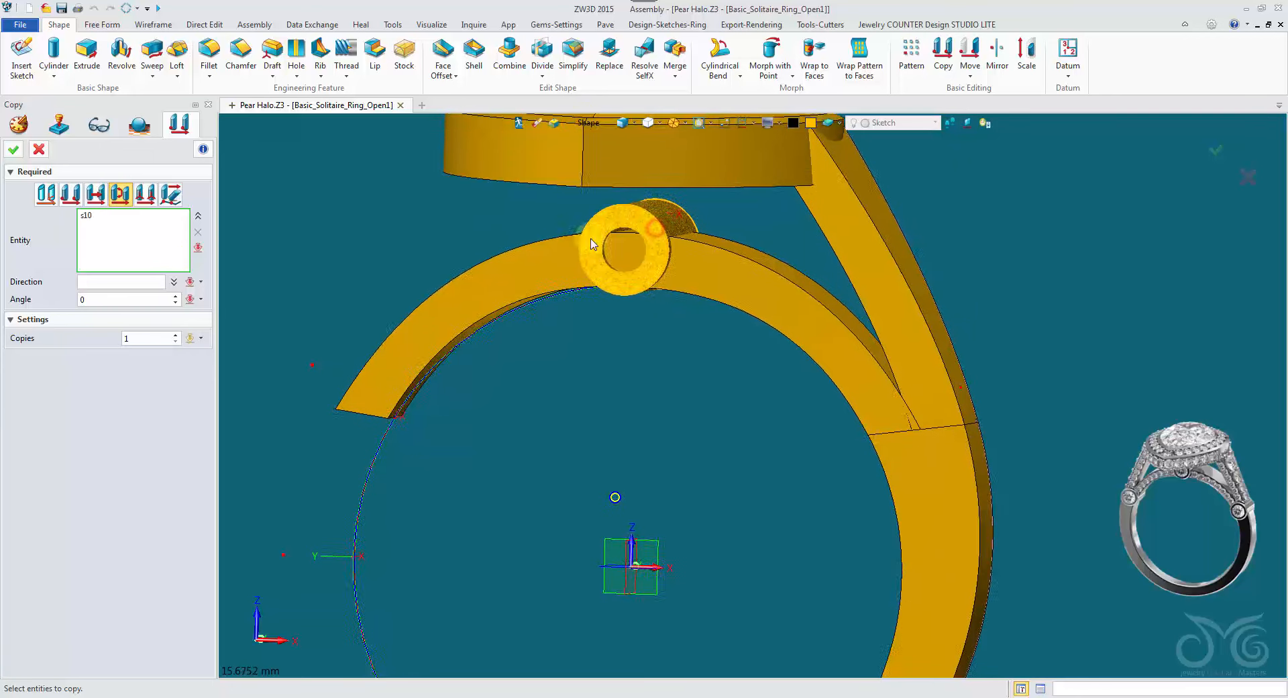
click(116, 287)
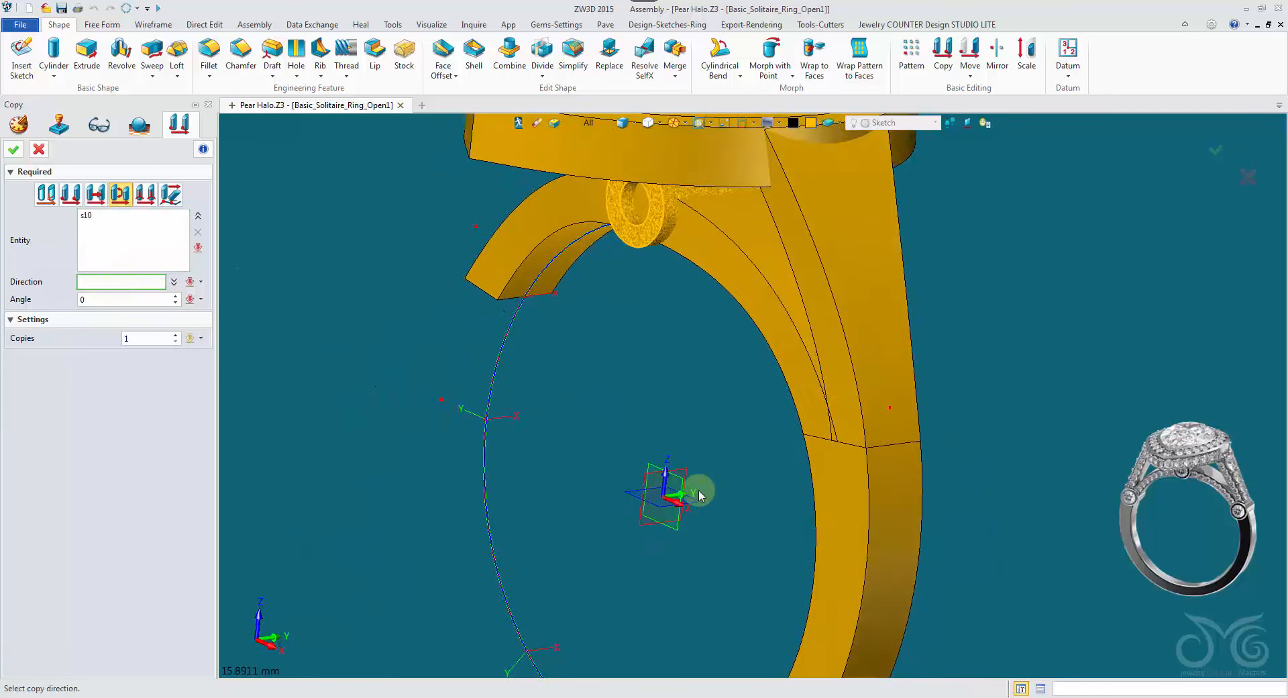
click(688, 497)
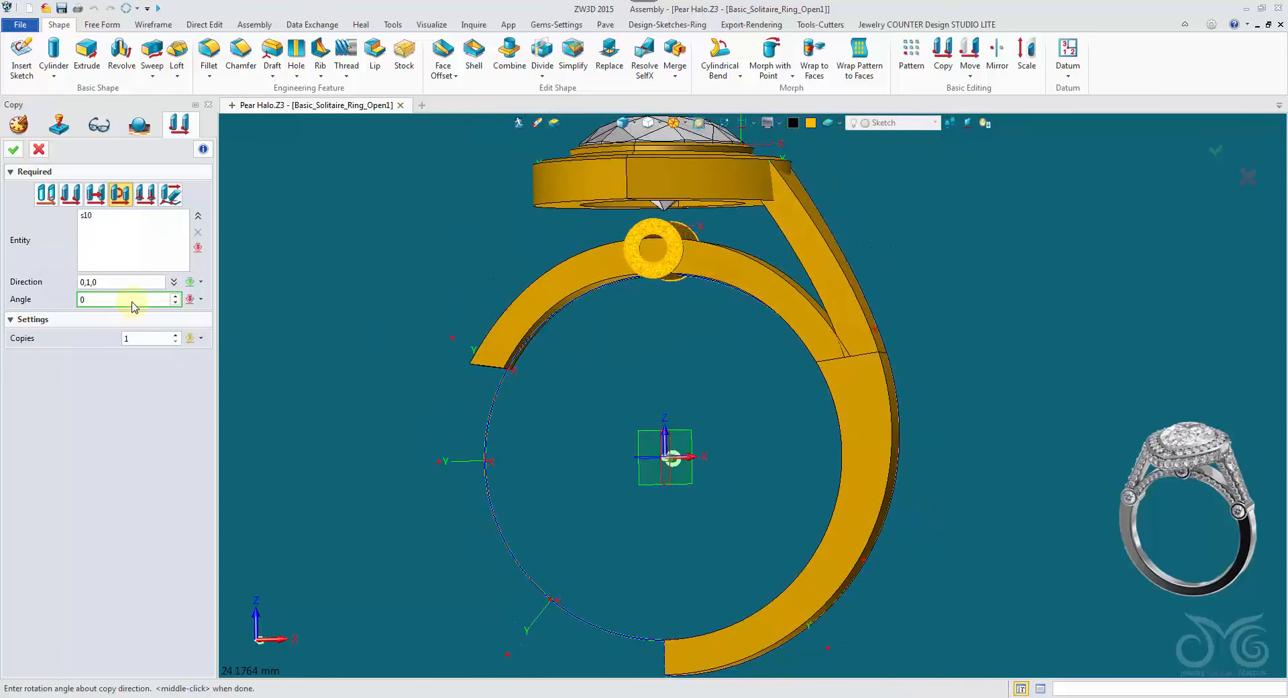
scroll(132, 302, up, 20)
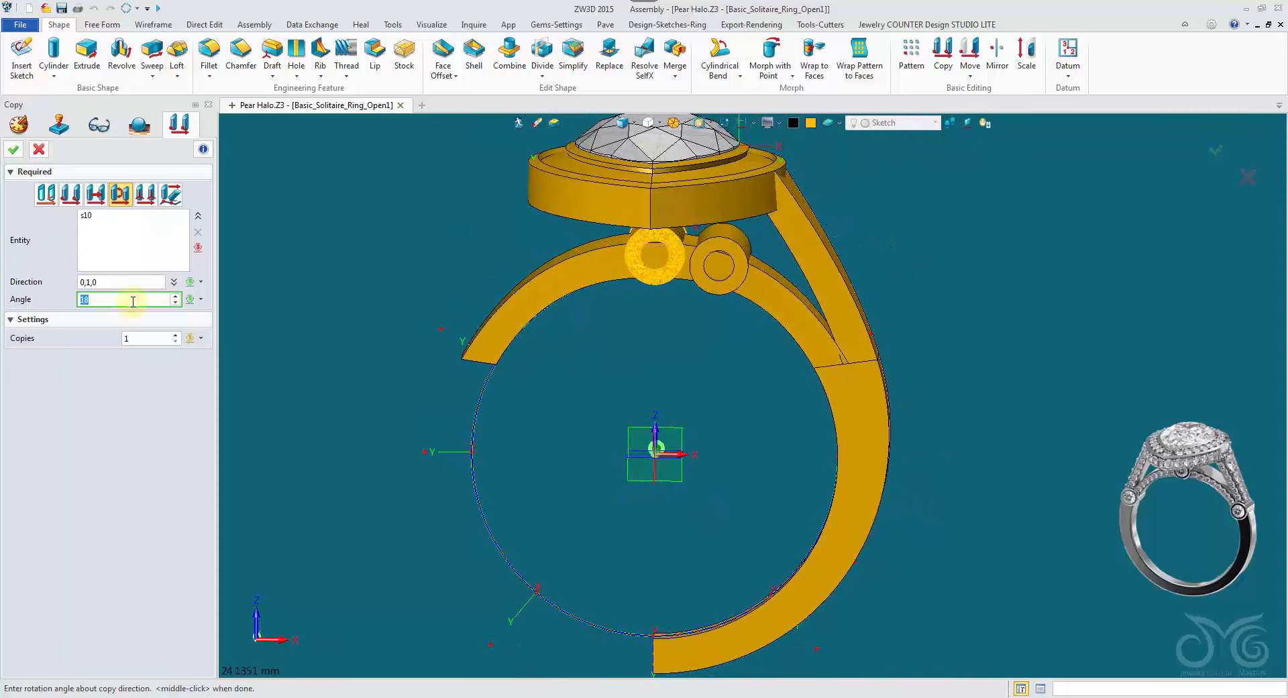
scroll(133, 302, up, 20)
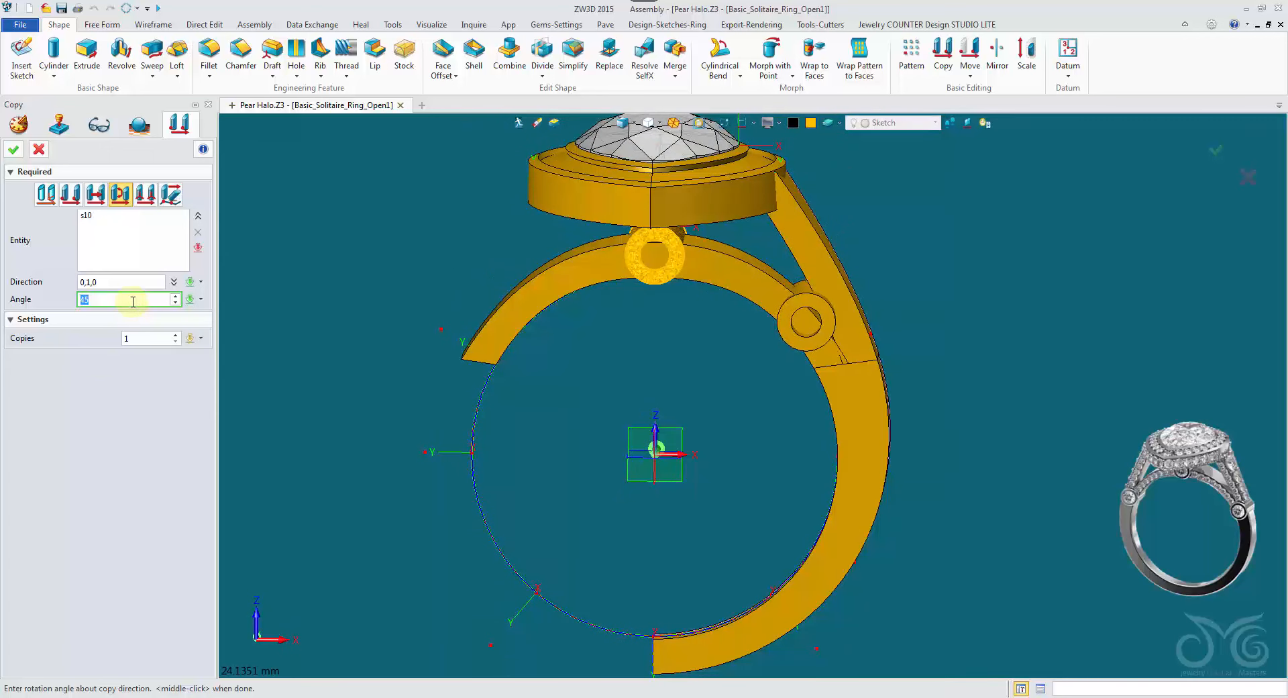
scroll(130, 298, up, 6)
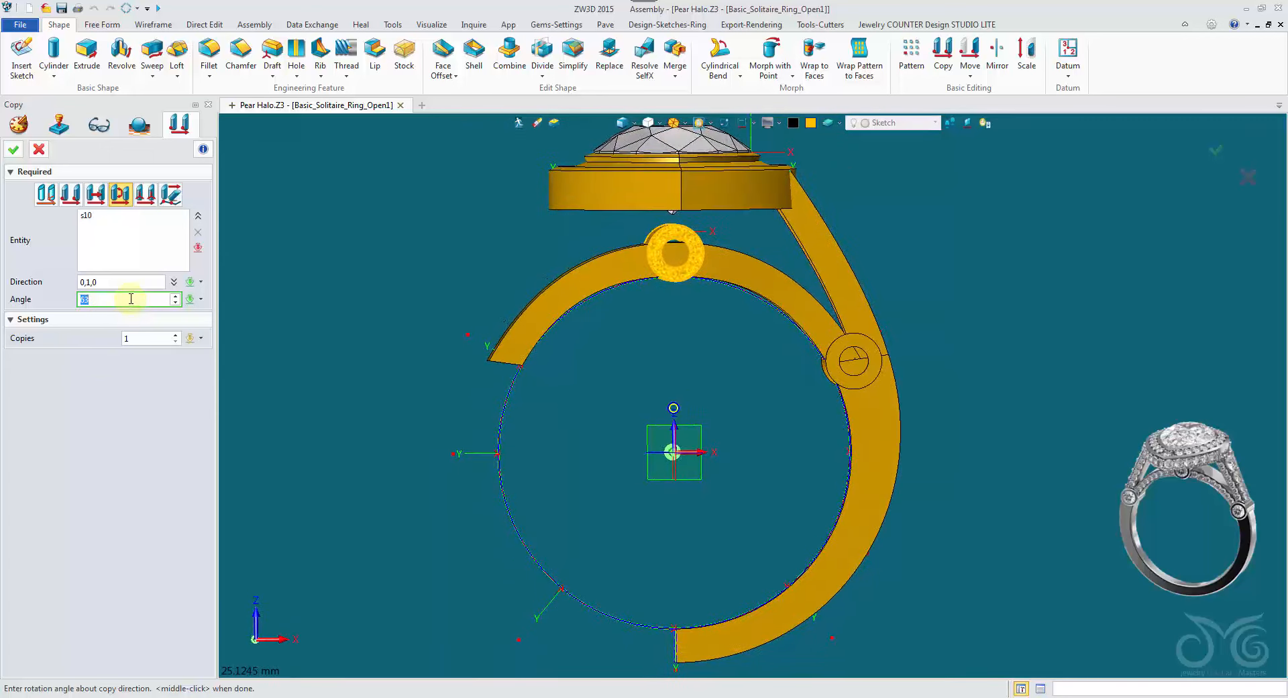
middle_click(131, 298)
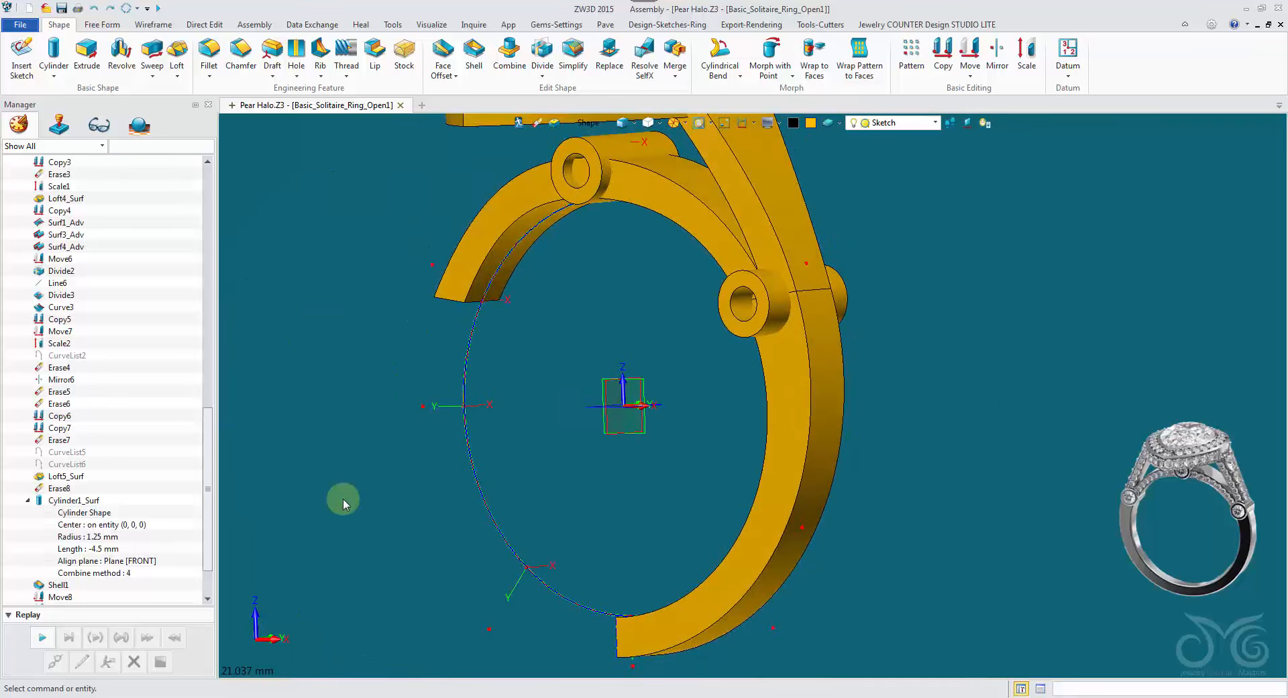
Step: Roll the model history back so that it stops directly after Sketch13
click(27, 503)
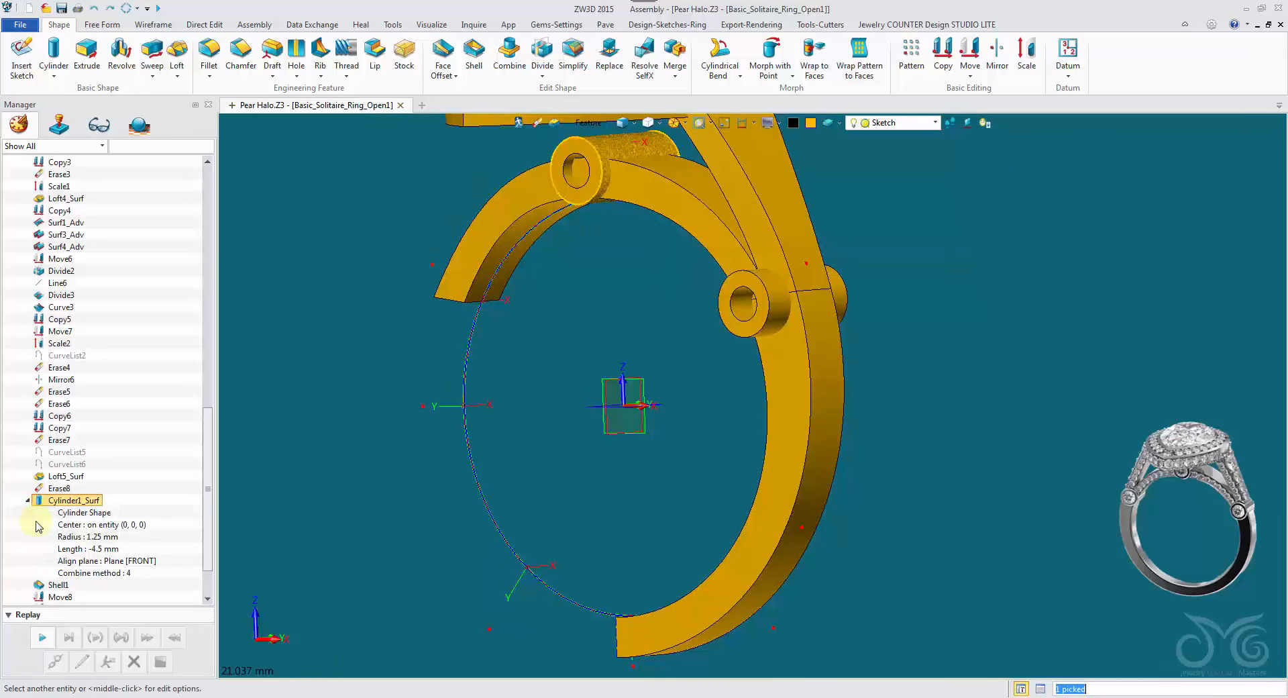
click(28, 501)
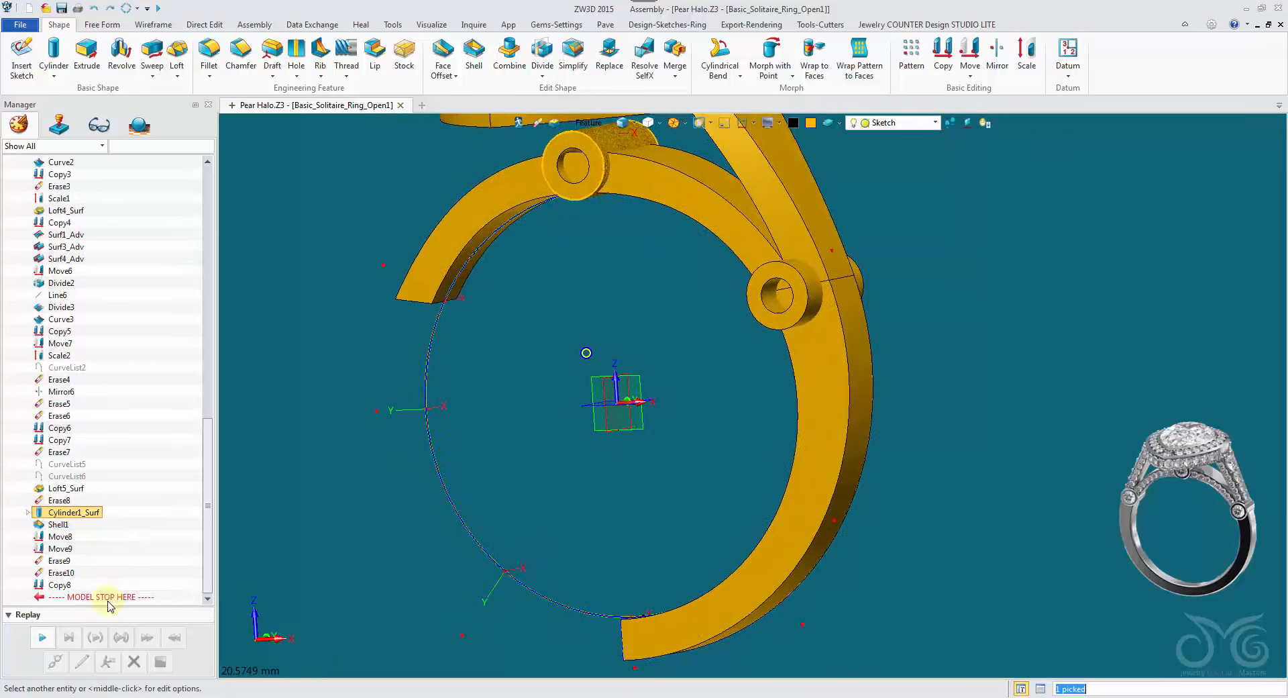
drag(108, 601, 106, 587)
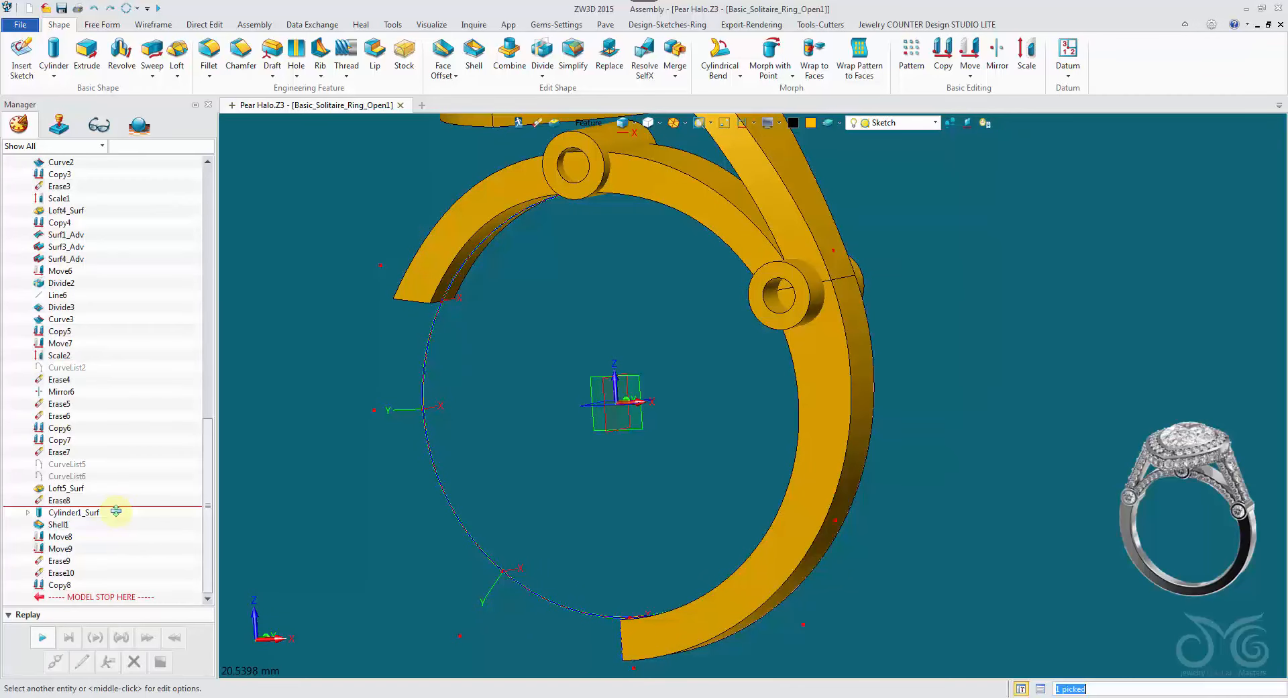
drag(112, 227, 114, 191)
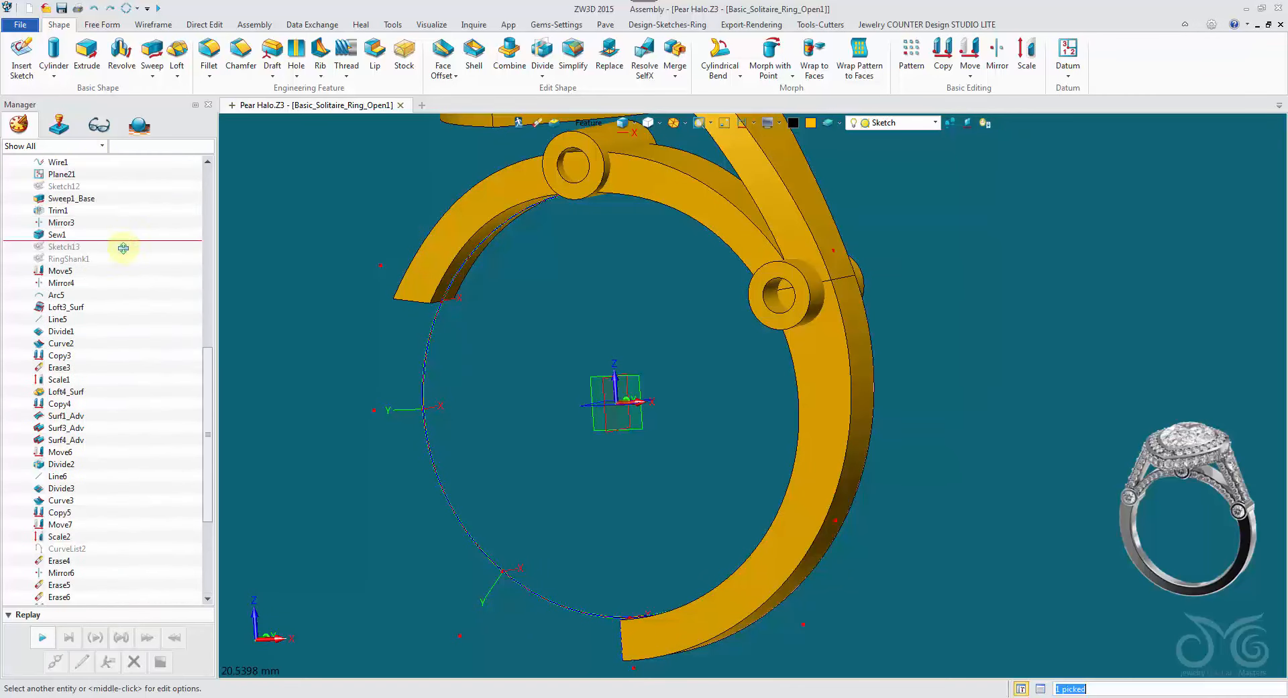
drag(123, 247, 124, 247)
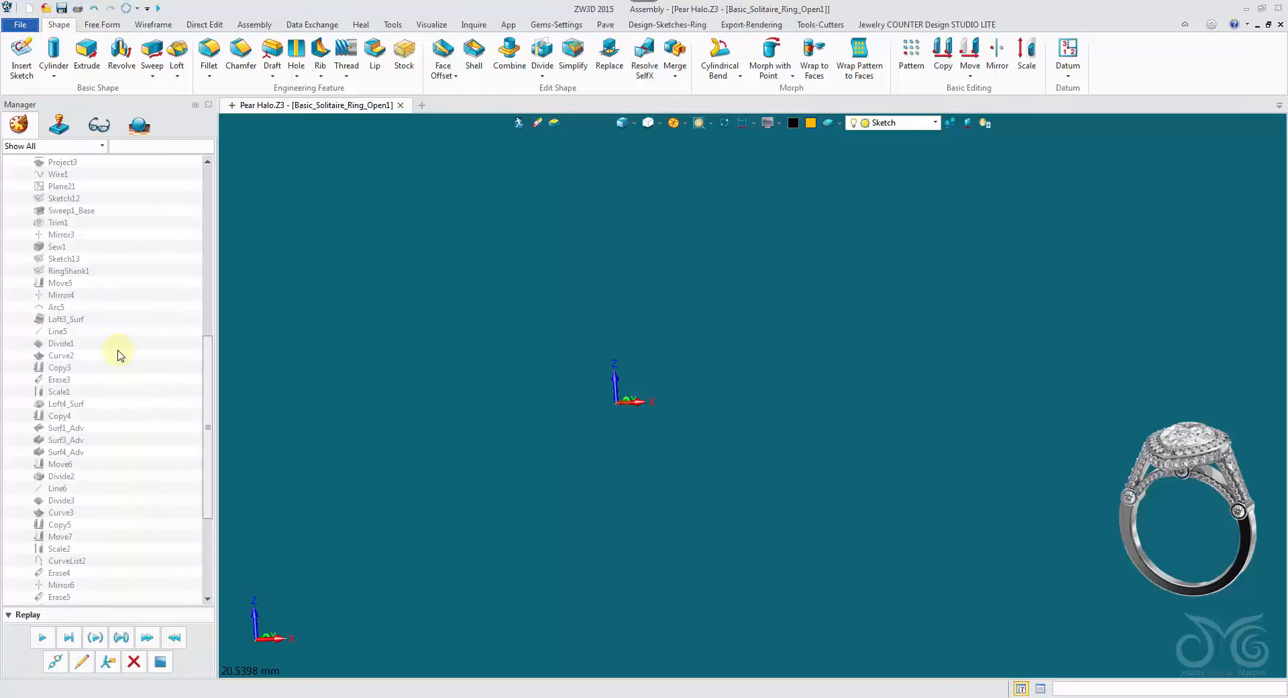
click(43, 636)
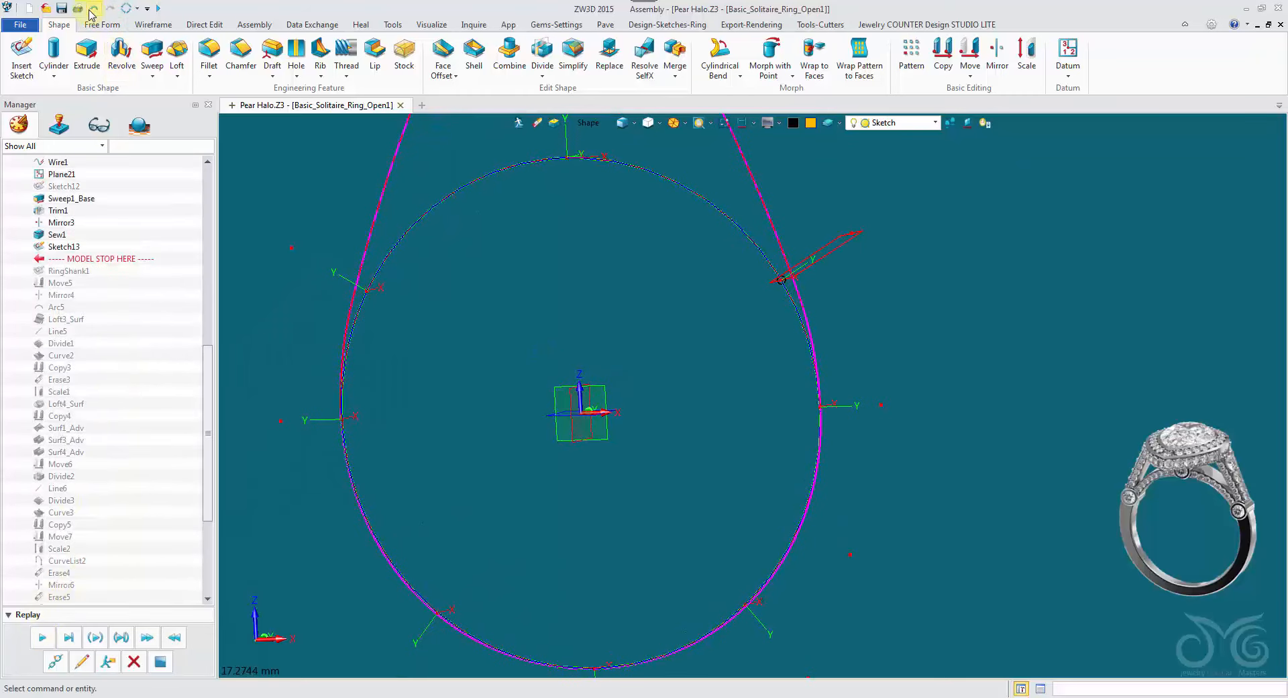
Step: Edit Sketch13, set the profile rectangle's vertical dimension to 2.25 mm, and return to the ring model
click(83, 663)
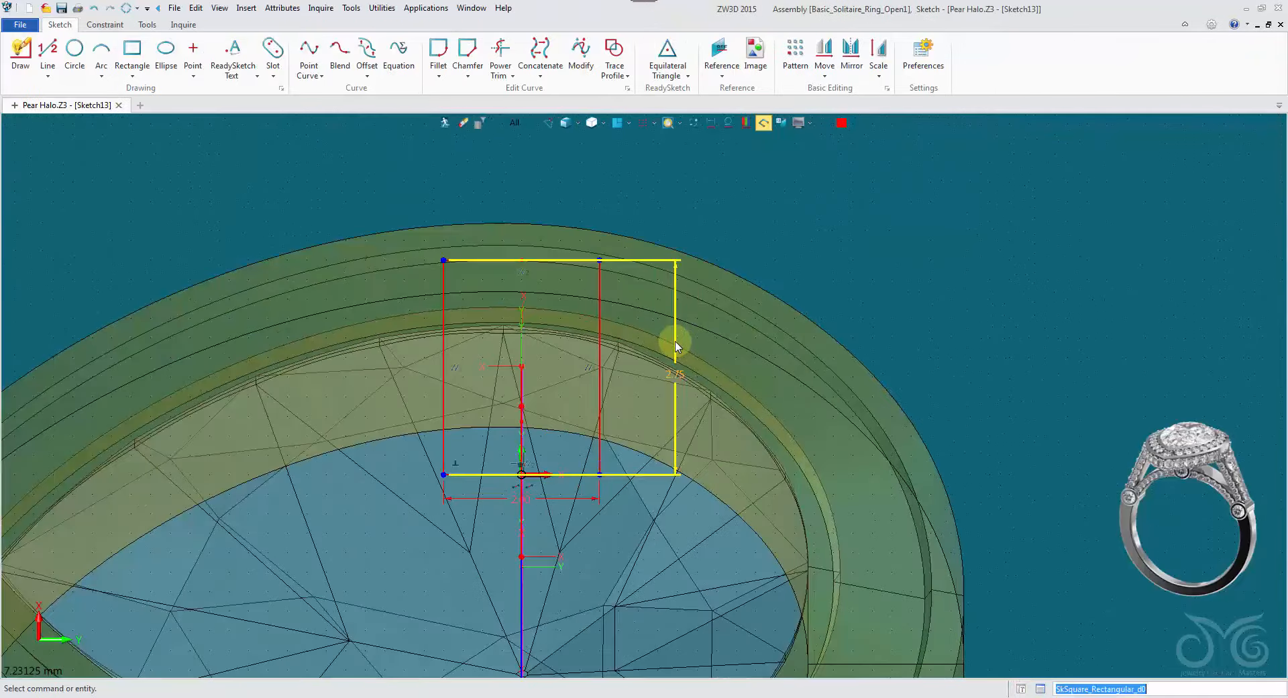
double_click(675, 342)
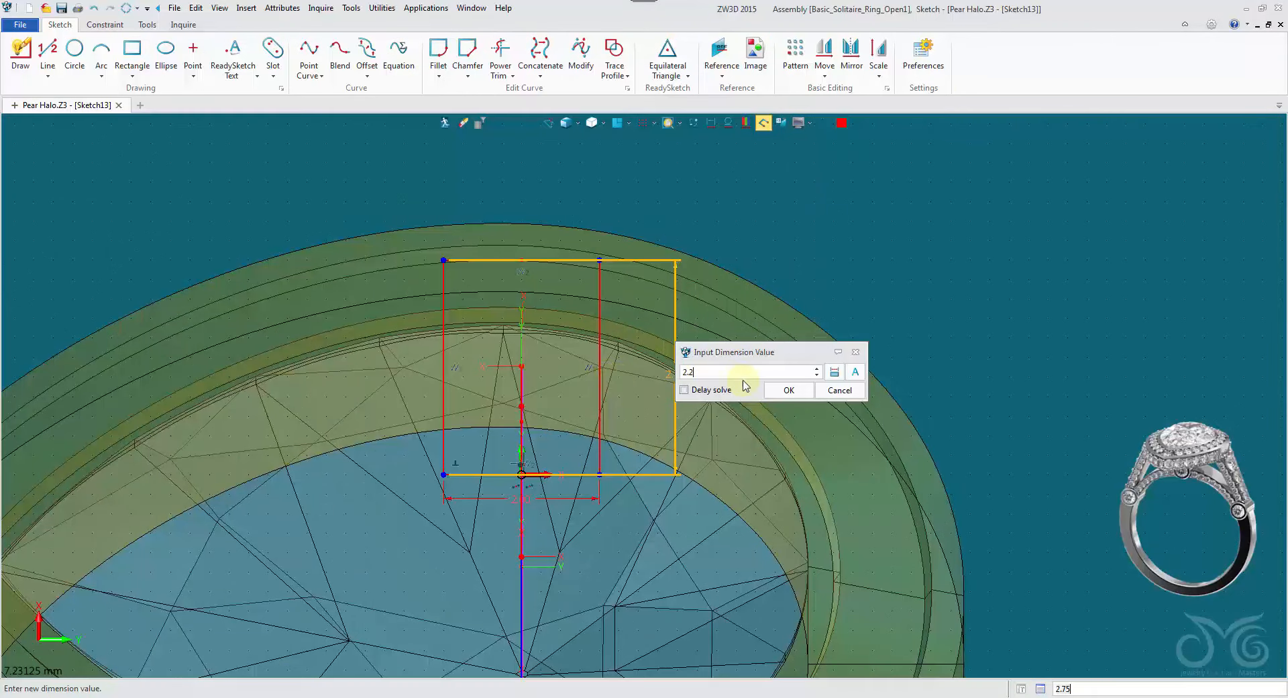
click(790, 390)
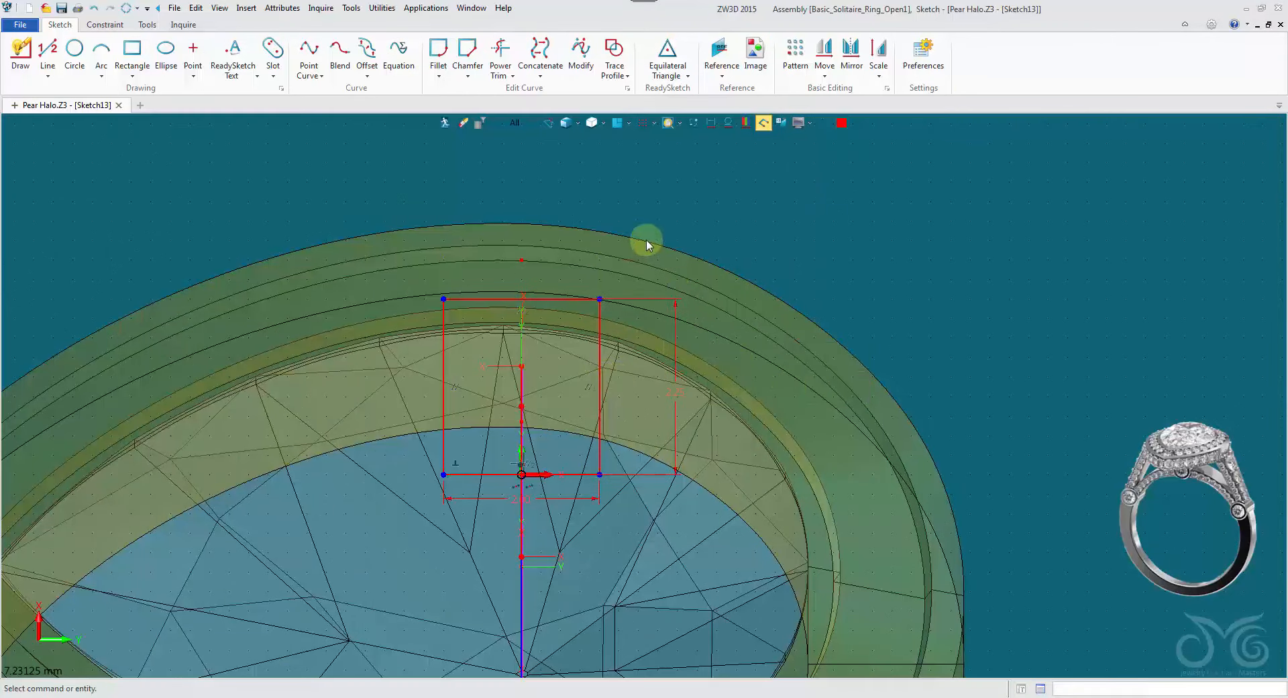
mouse_move(647, 244)
middle_down()
mouse_move(837, 326)
mouse_move(488, 148)
middle_up()
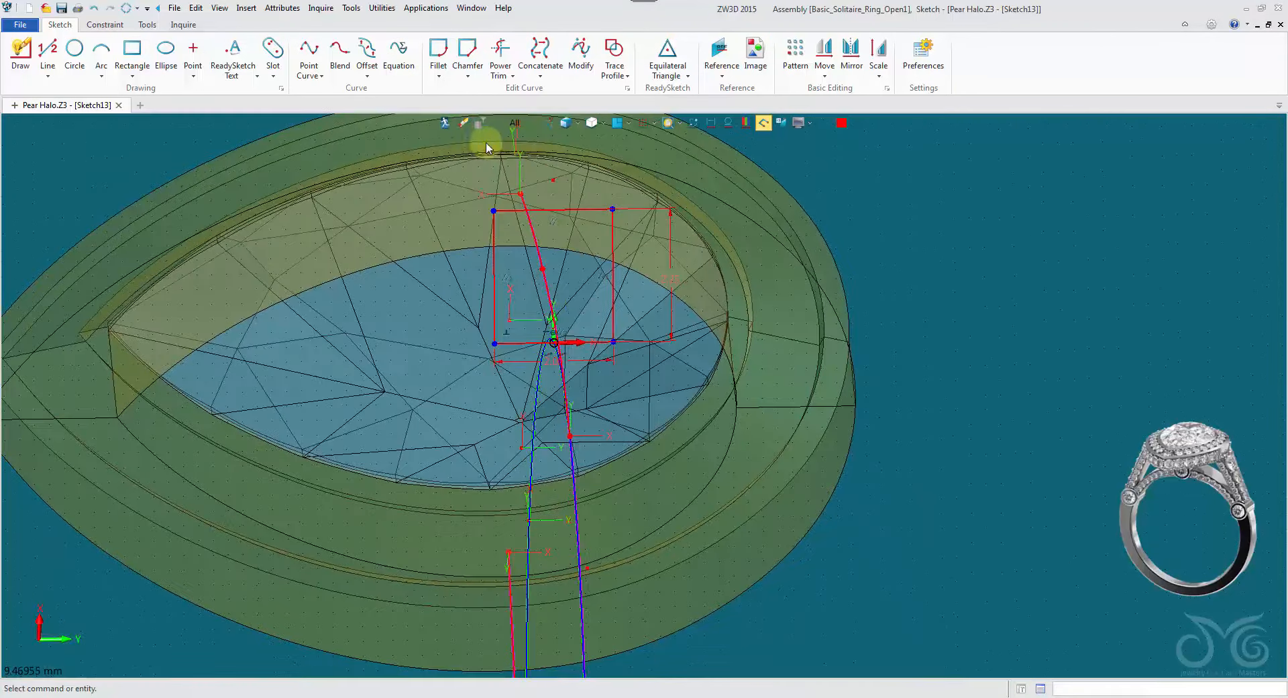
click(447, 127)
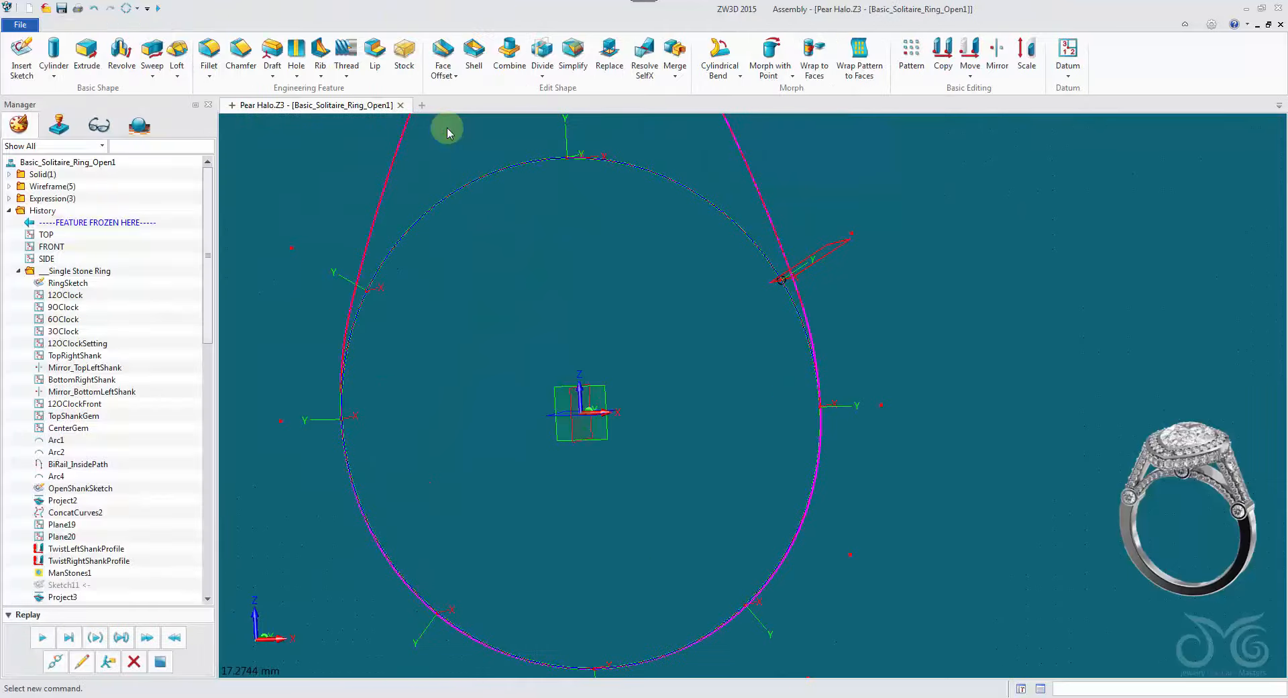
Step: Replay the history through Line5 and edit that line so both endpoints sit at X 7.78857 along the shank end's opposite edges
click(45, 636)
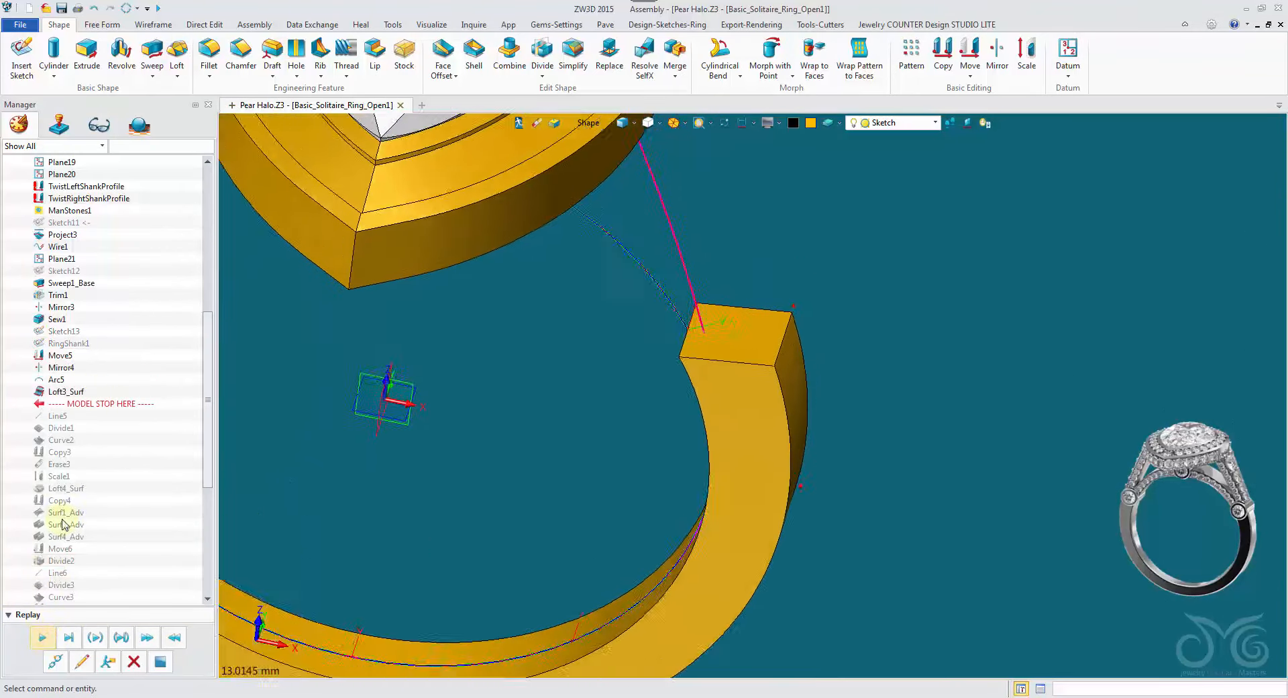
click(64, 637)
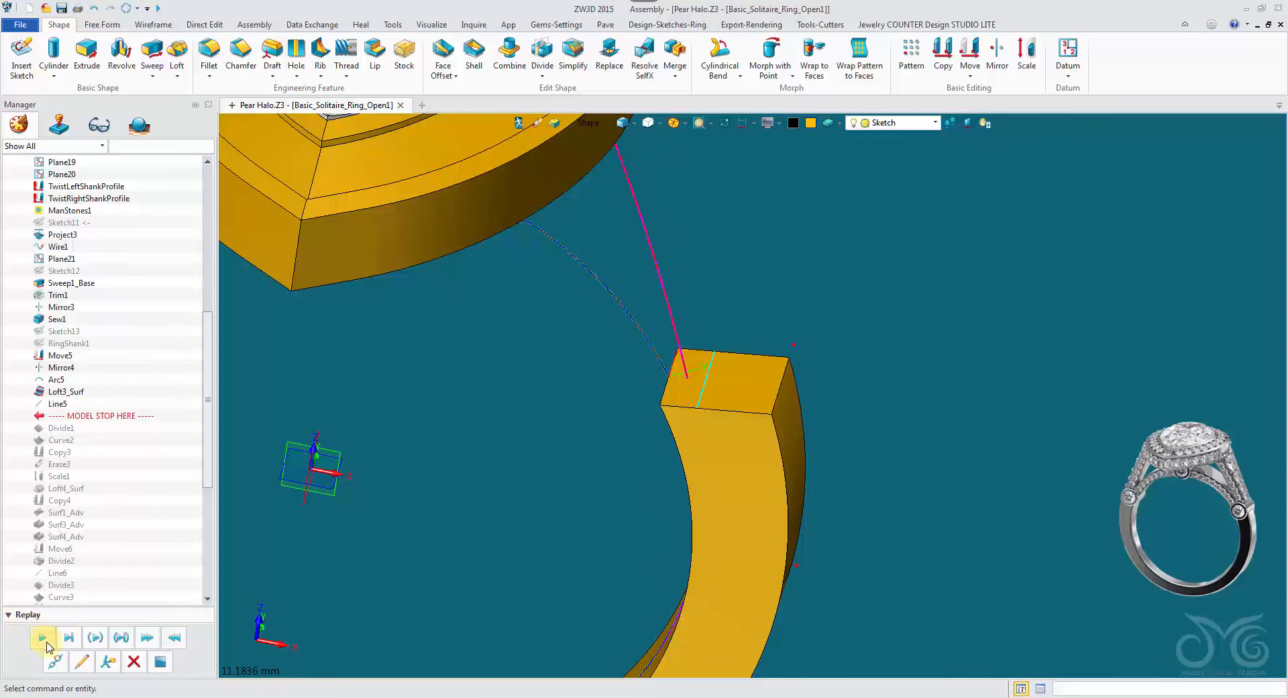
click(94, 8)
click(82, 669)
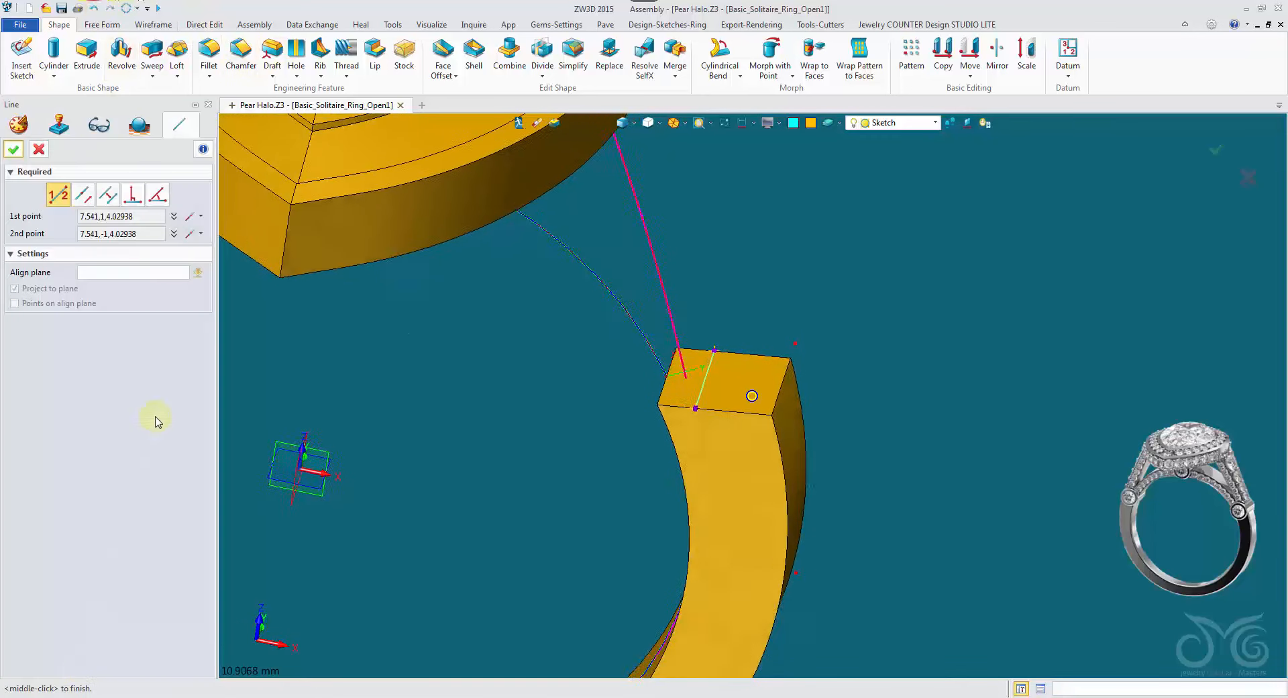
click(191, 216)
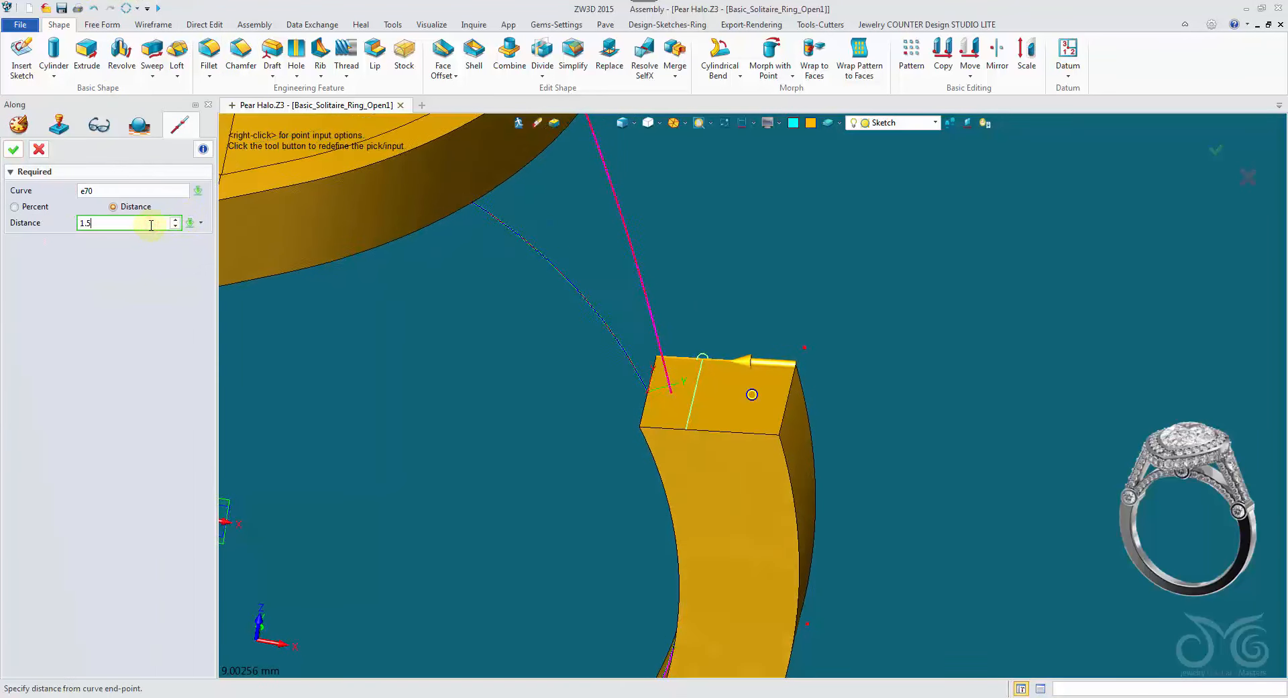
scroll(151, 225, down, 1)
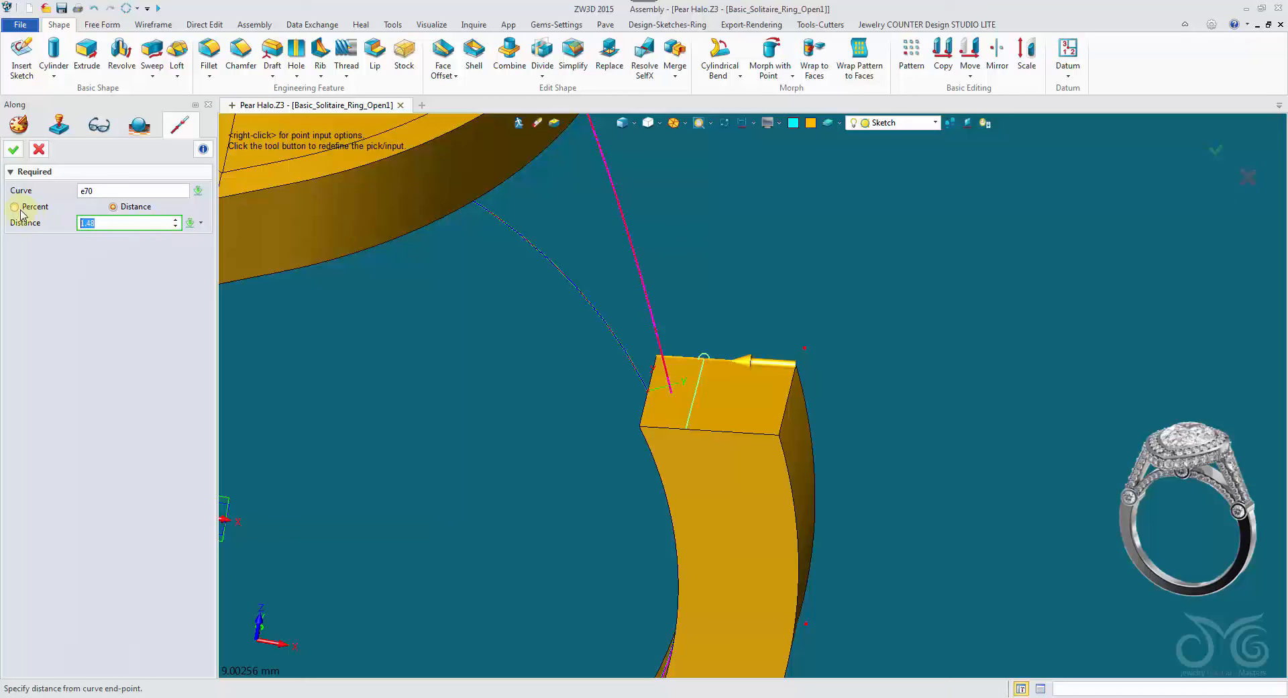
click(13, 149)
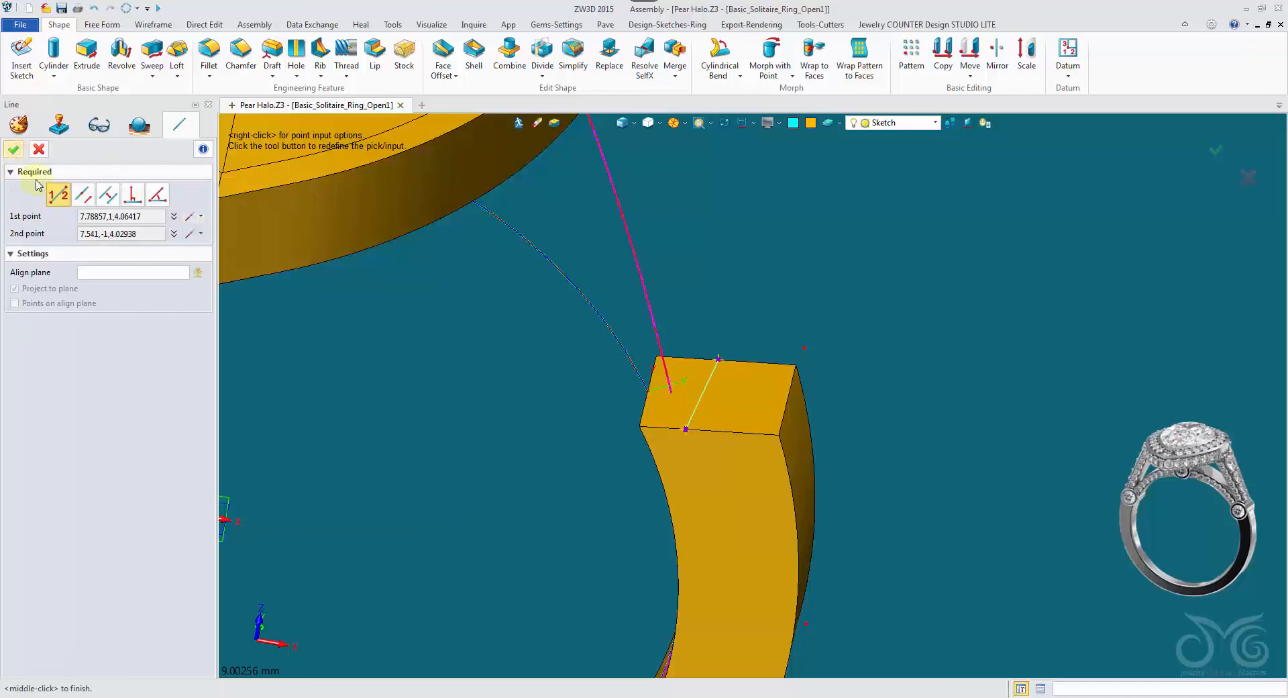
click(176, 234)
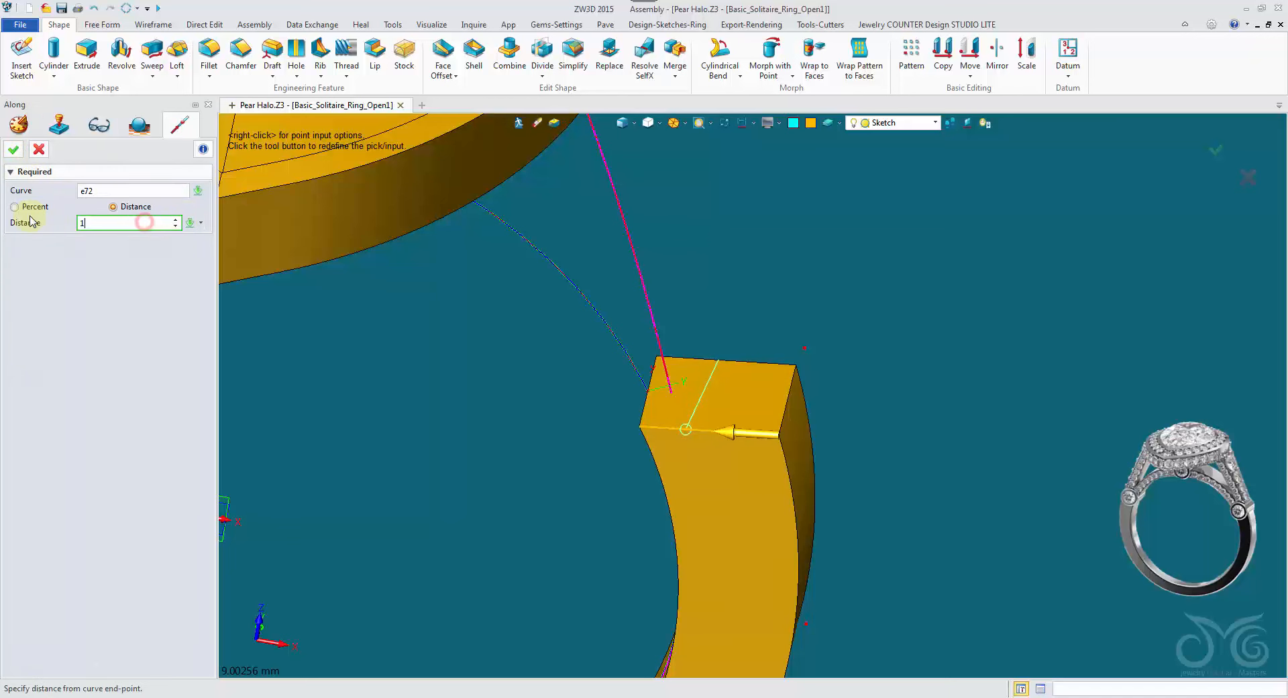
click(16, 150)
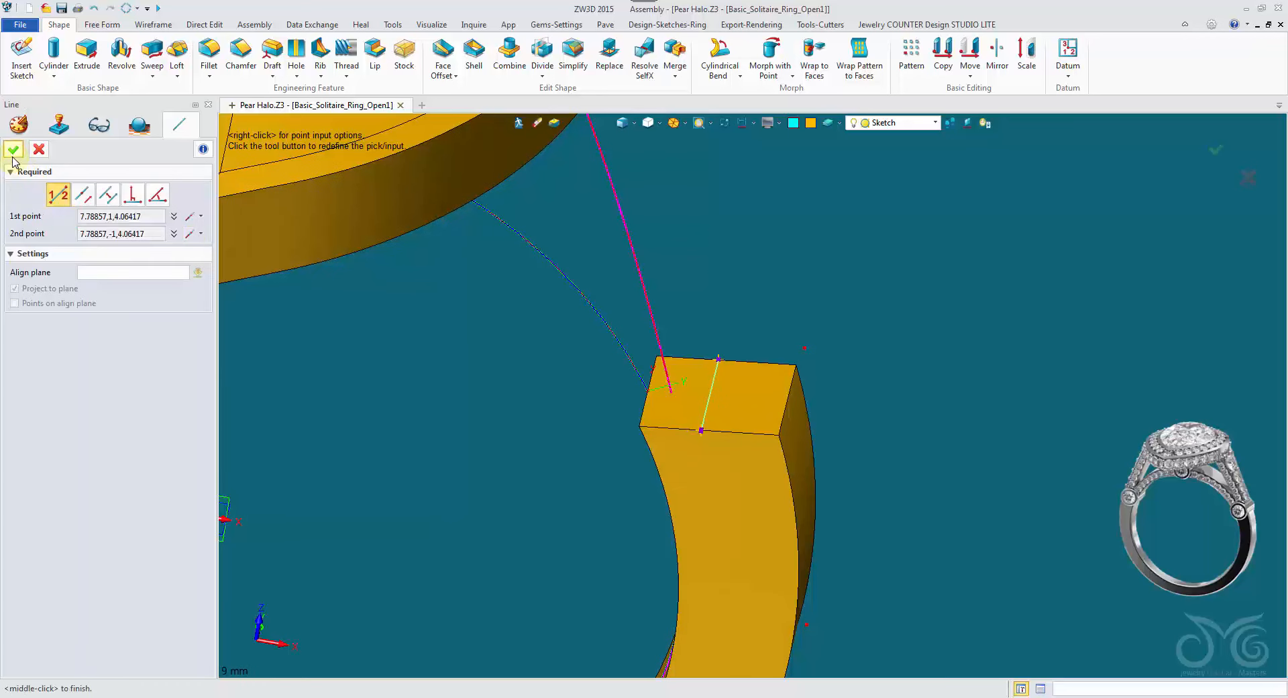
click(14, 150)
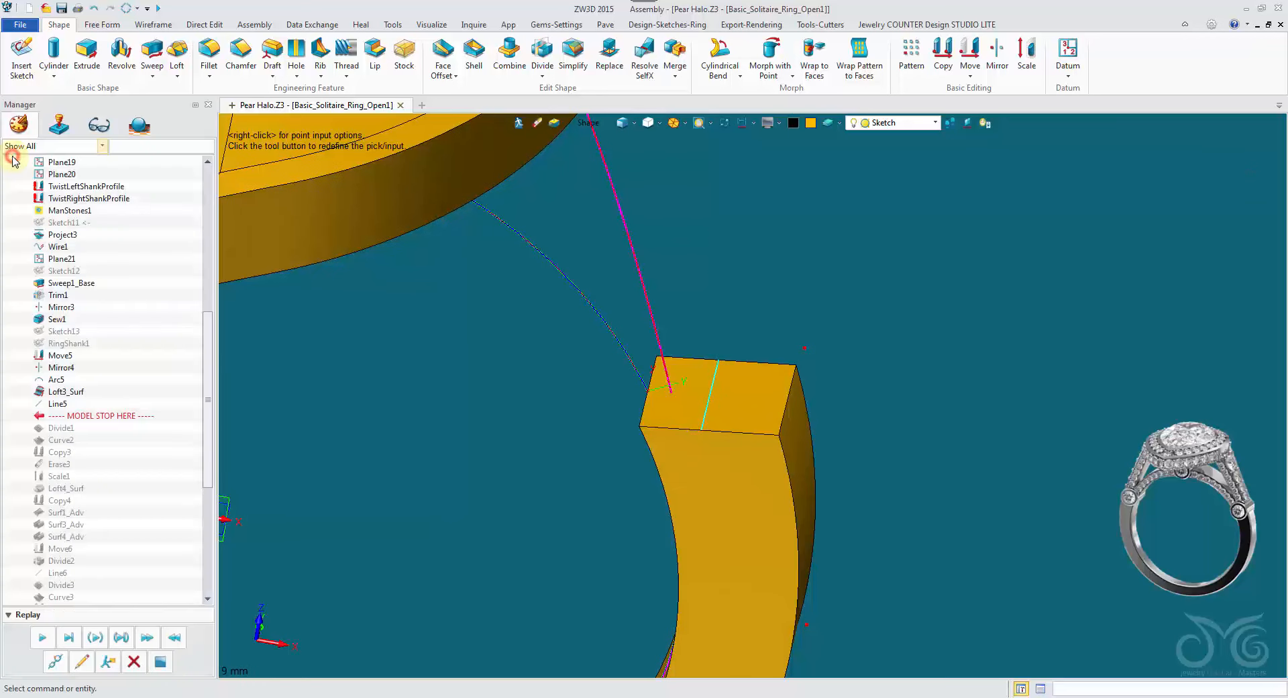
Step: Replay the model history from Line5 through Divide2 to rebuild the shank arm that rises to the halo
click(43, 636)
click(43, 636)
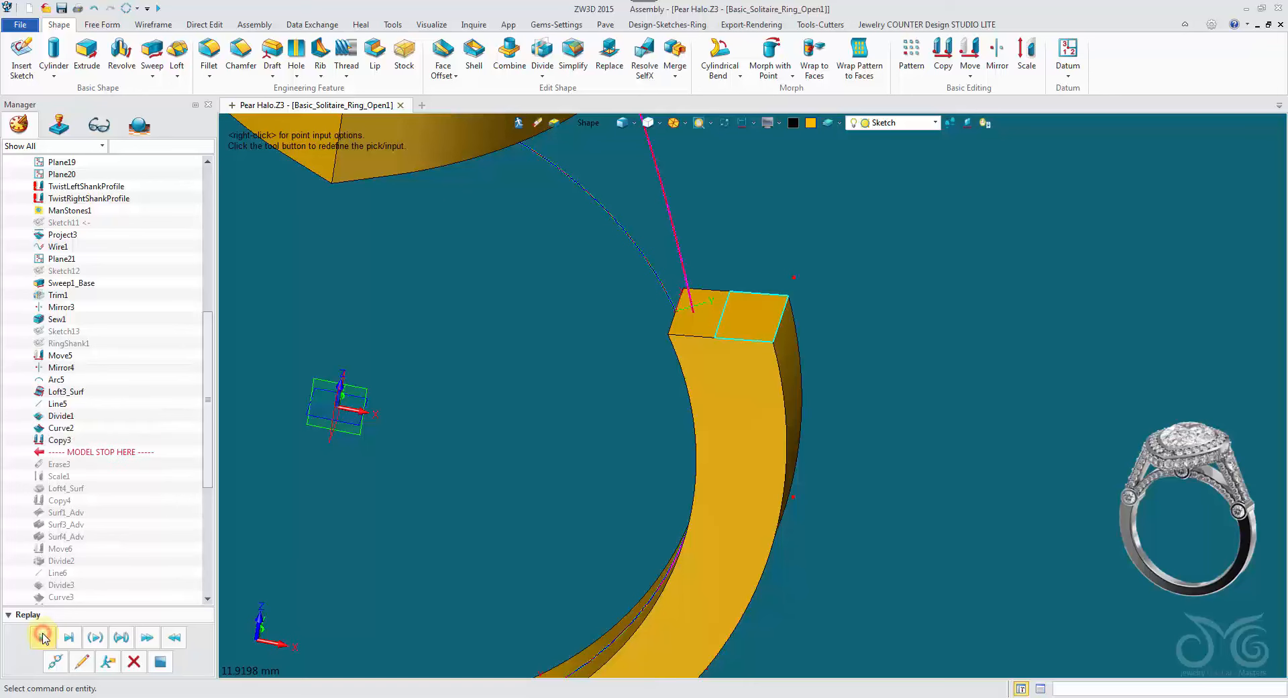
click(43, 637)
click(43, 636)
click(43, 637)
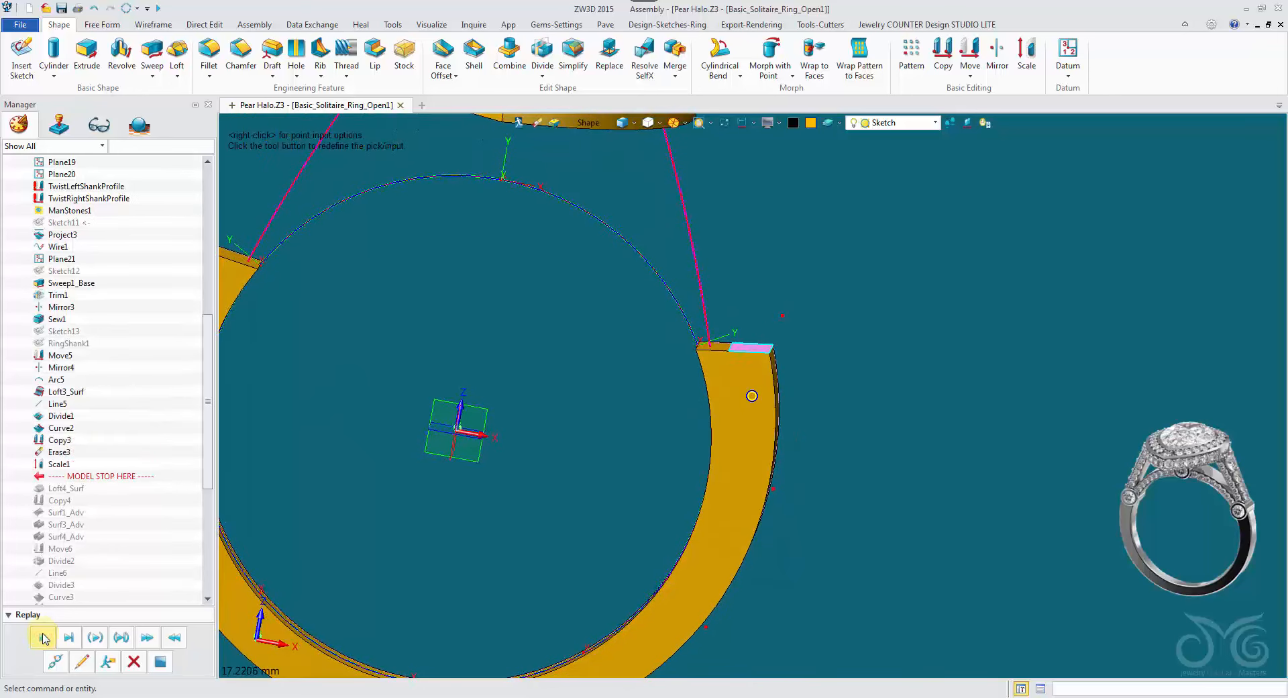
click(43, 637)
click(43, 637)
click(43, 637)
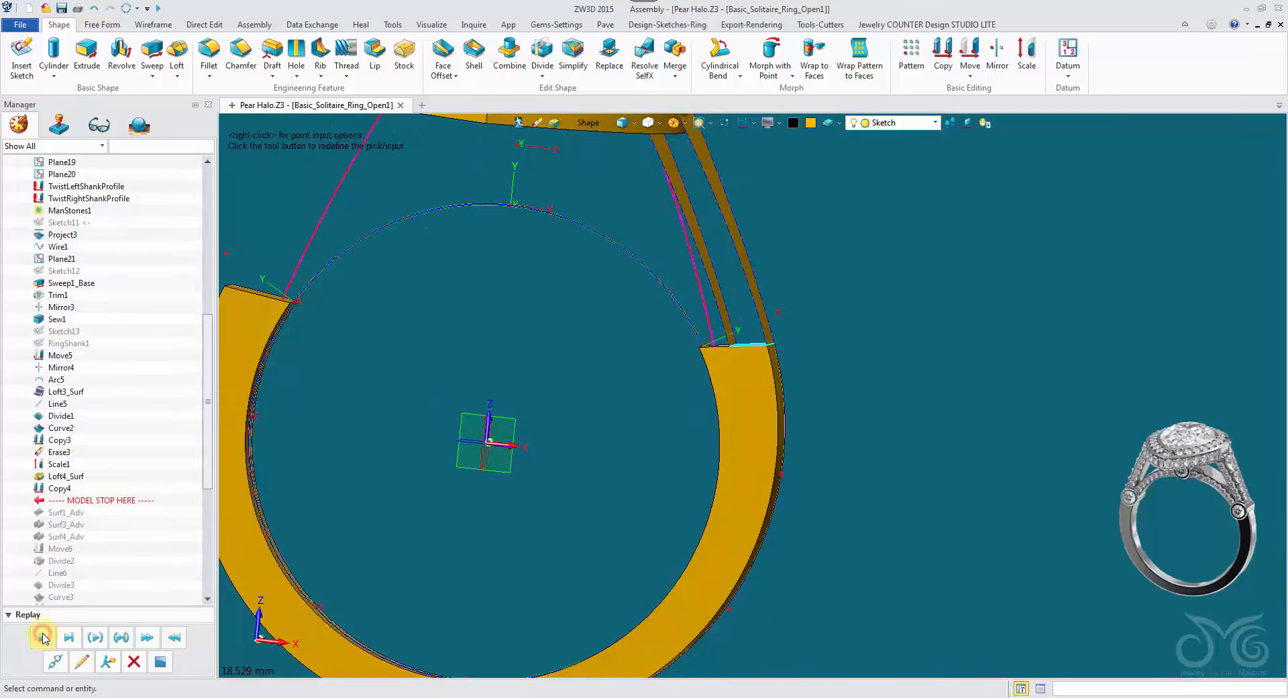
click(43, 637)
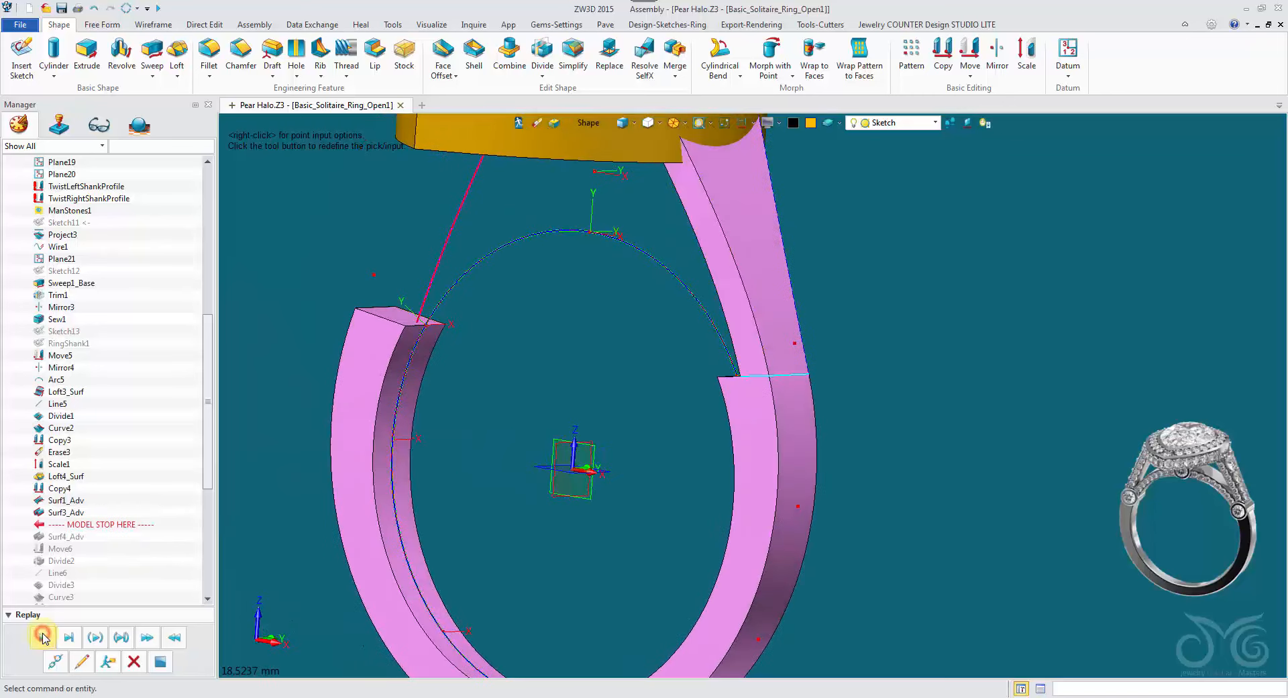
click(42, 637)
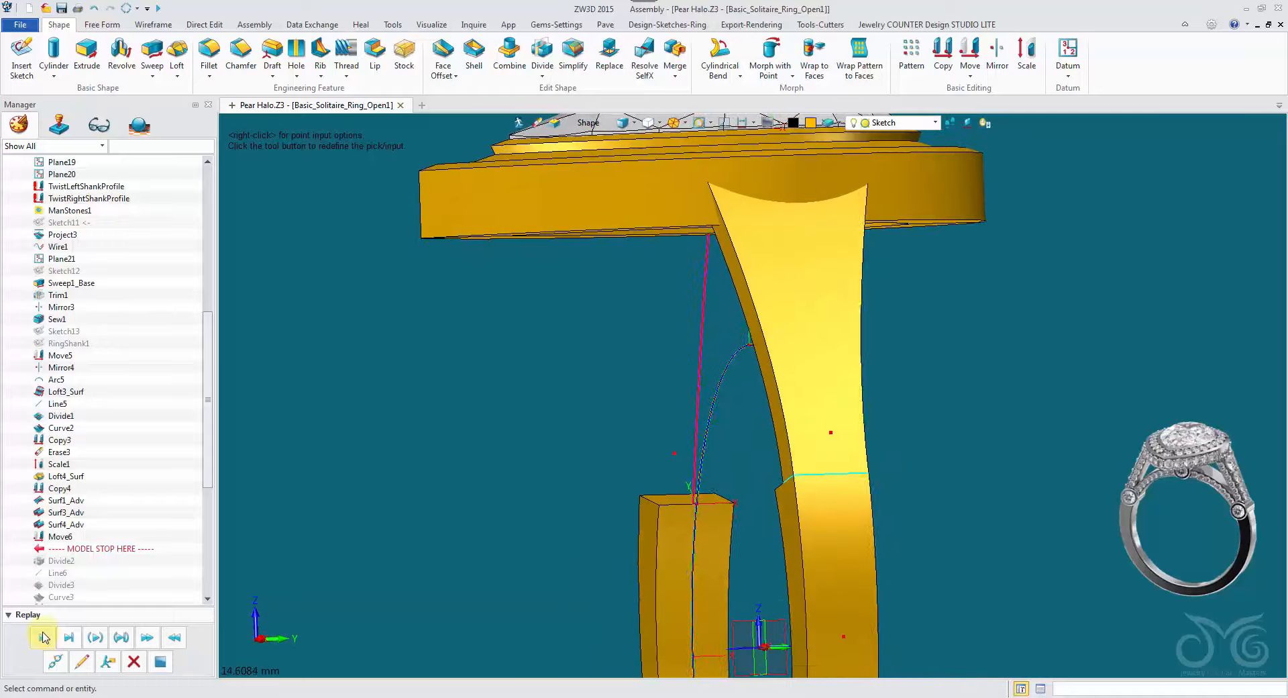
click(43, 637)
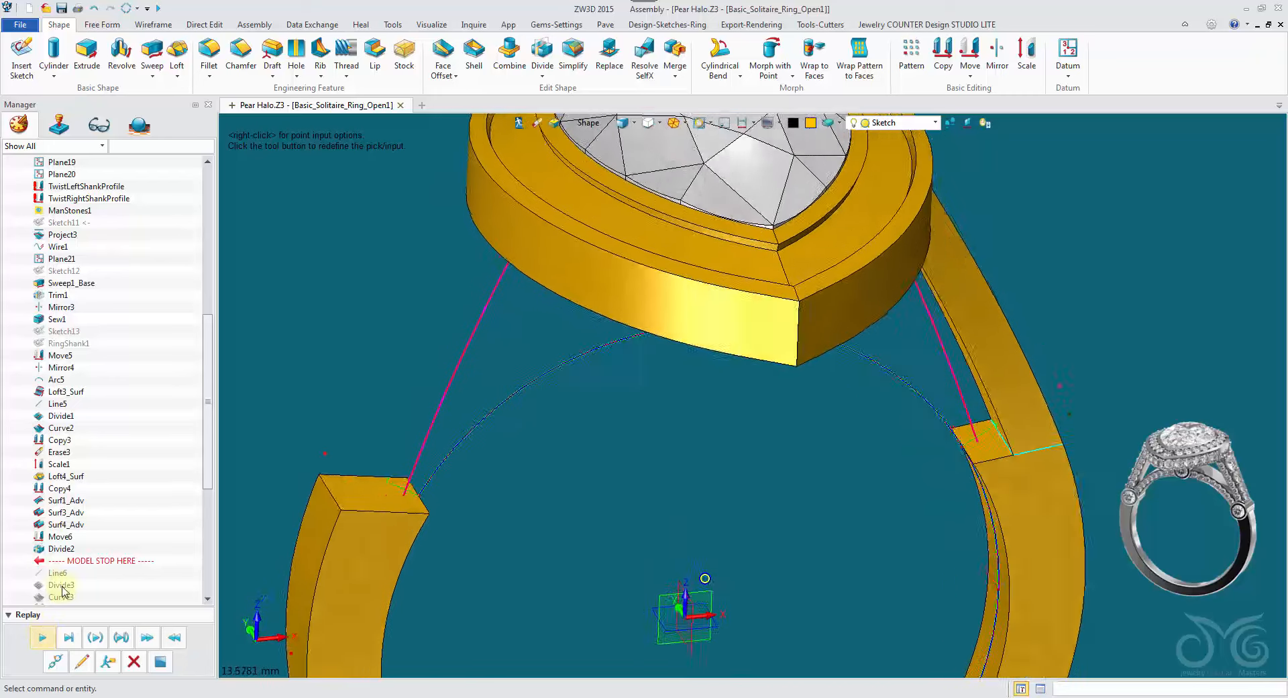
Step: Replay to Line6 and edit it, setting both endpoint distances along the opposite shank end's edges to 1.25 mm
scroll(82, 530, down, 3)
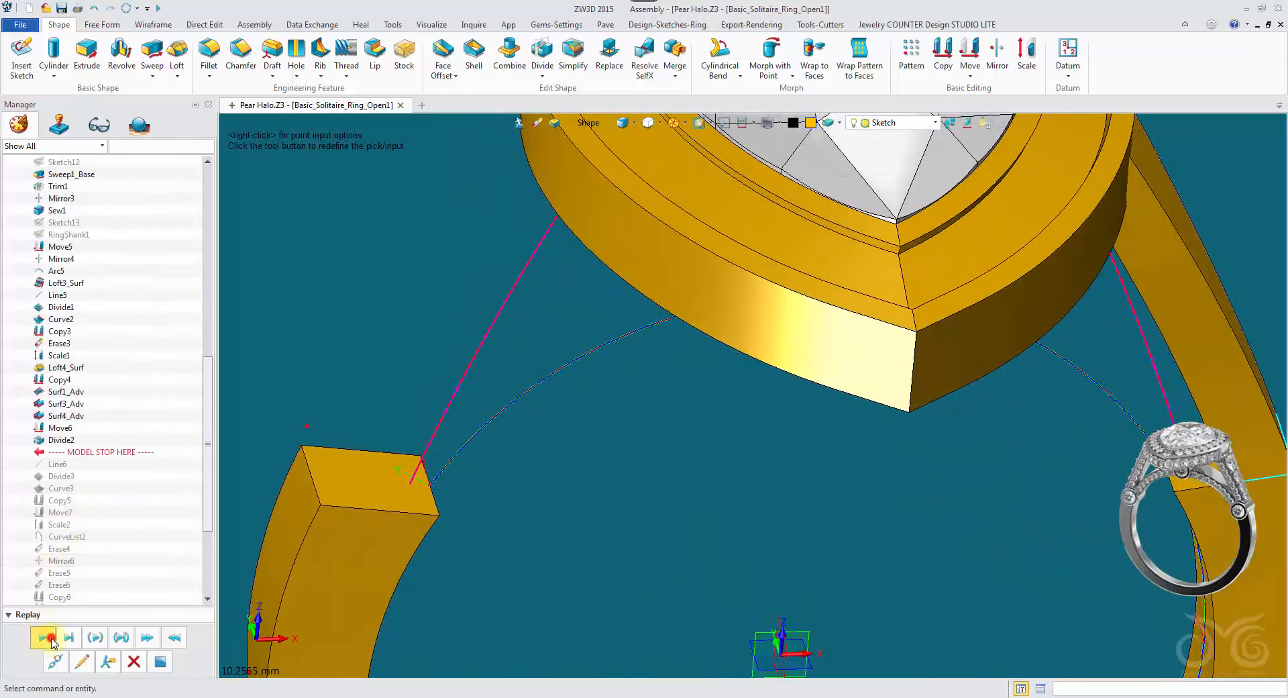
click(83, 661)
click(192, 216)
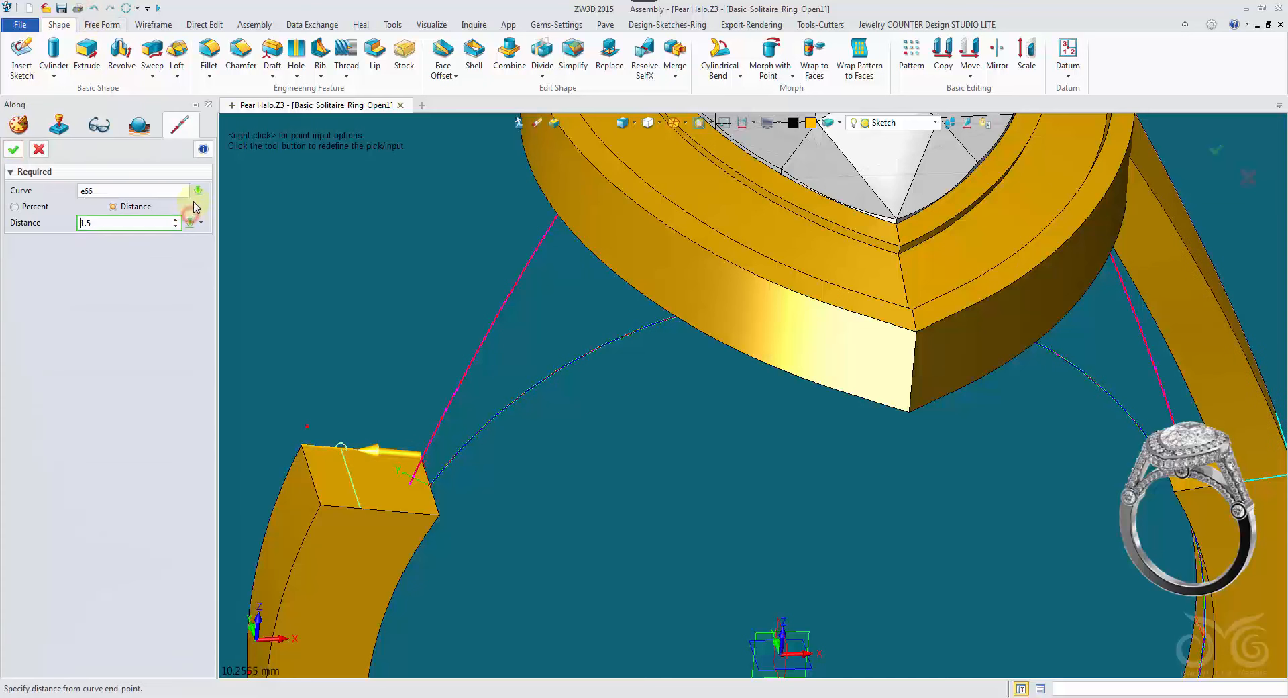
click(16, 149)
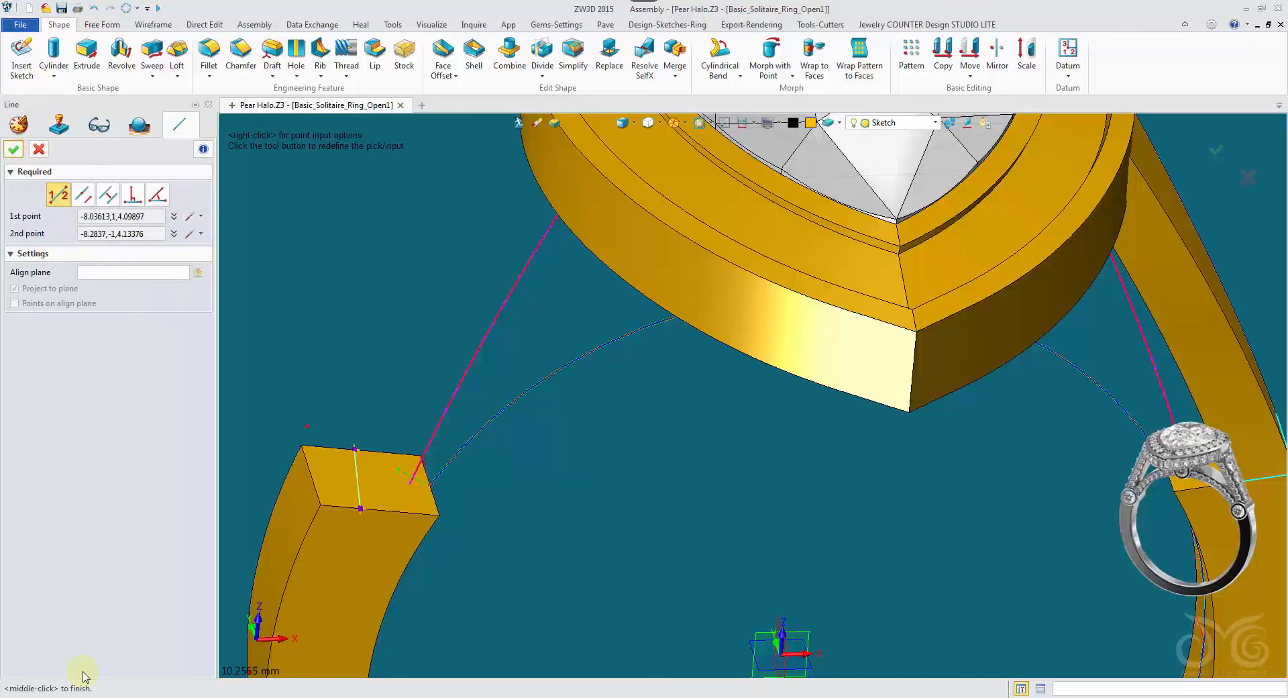
click(188, 236)
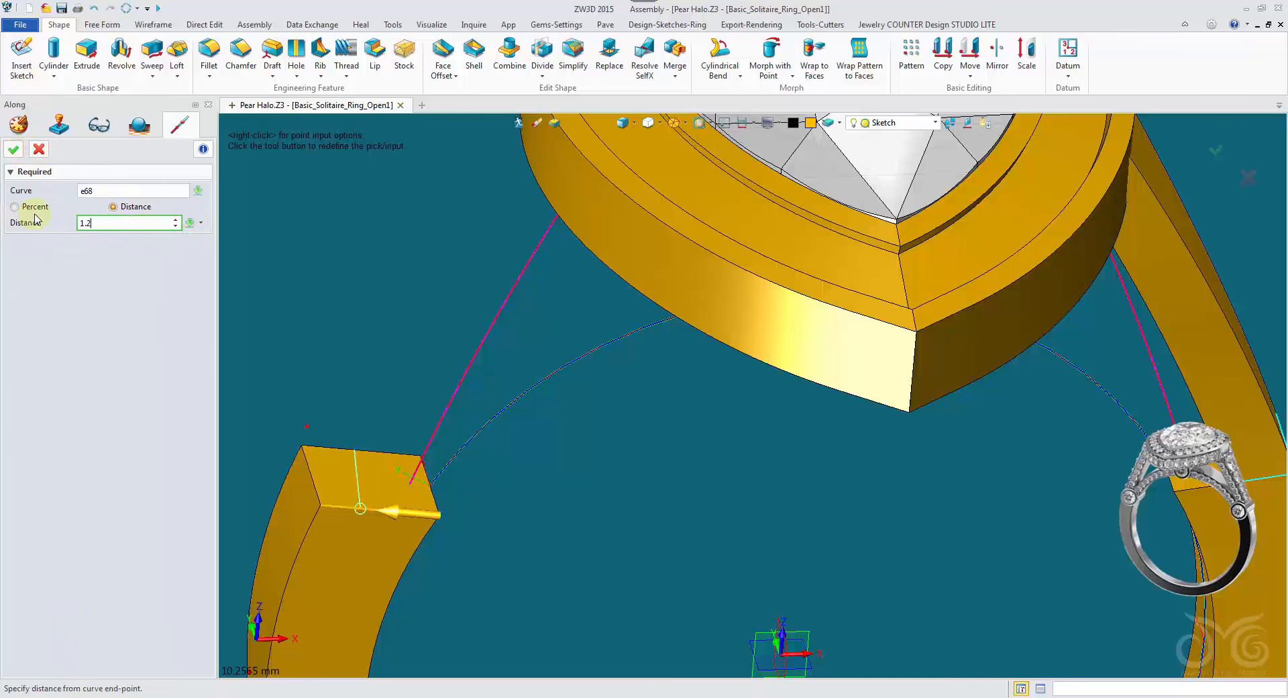
text(1.25)
click(20, 151)
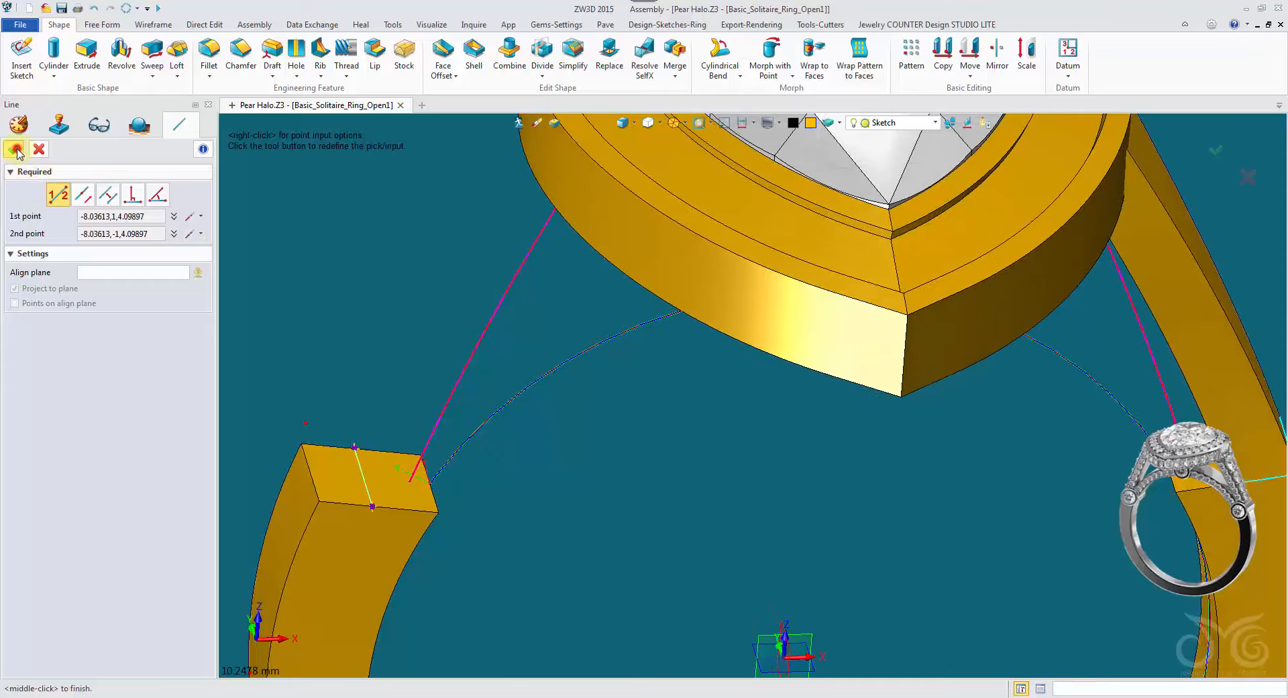
click(20, 151)
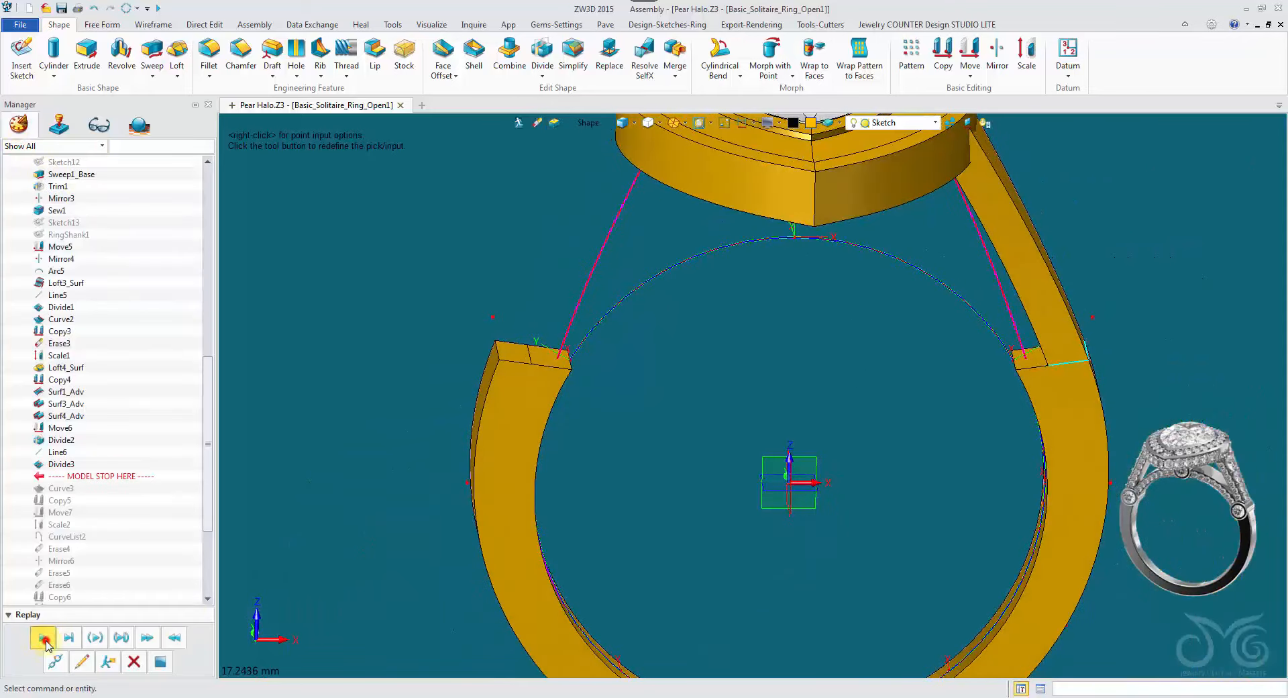
Step: Replay the remaining history through Copy8 and check how the hollow cylinders sit against the shank and halo arm
click(45, 642)
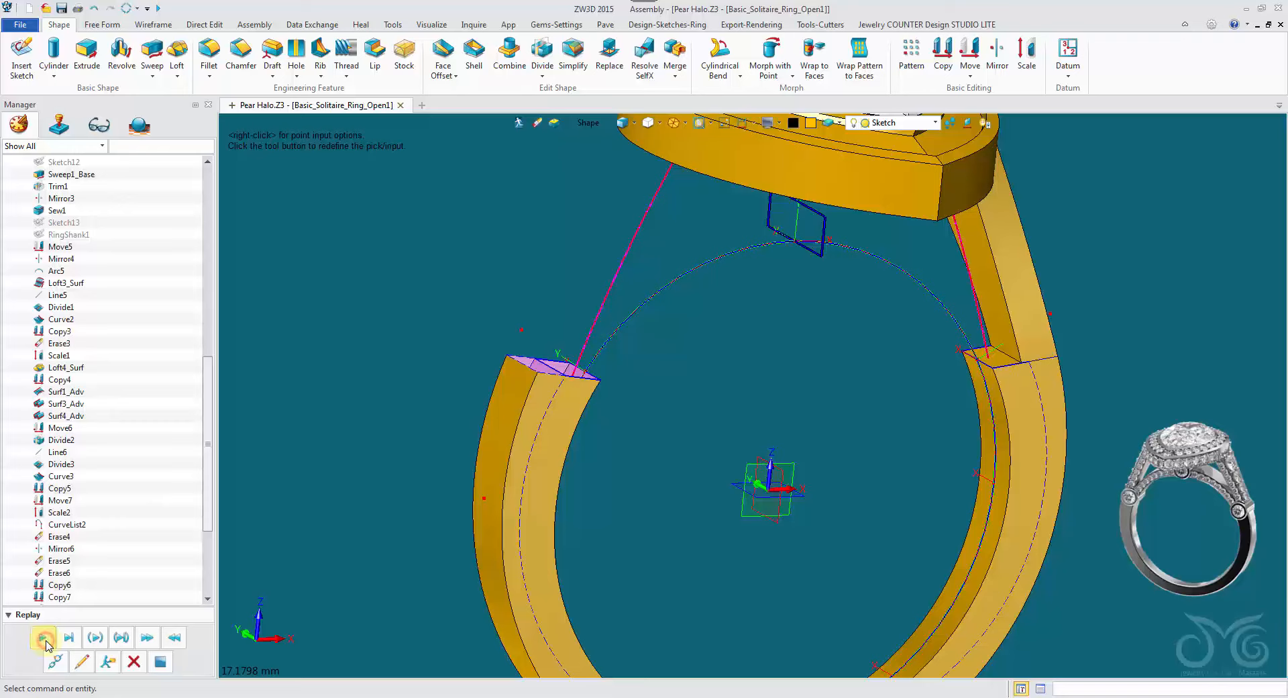
click(44, 638)
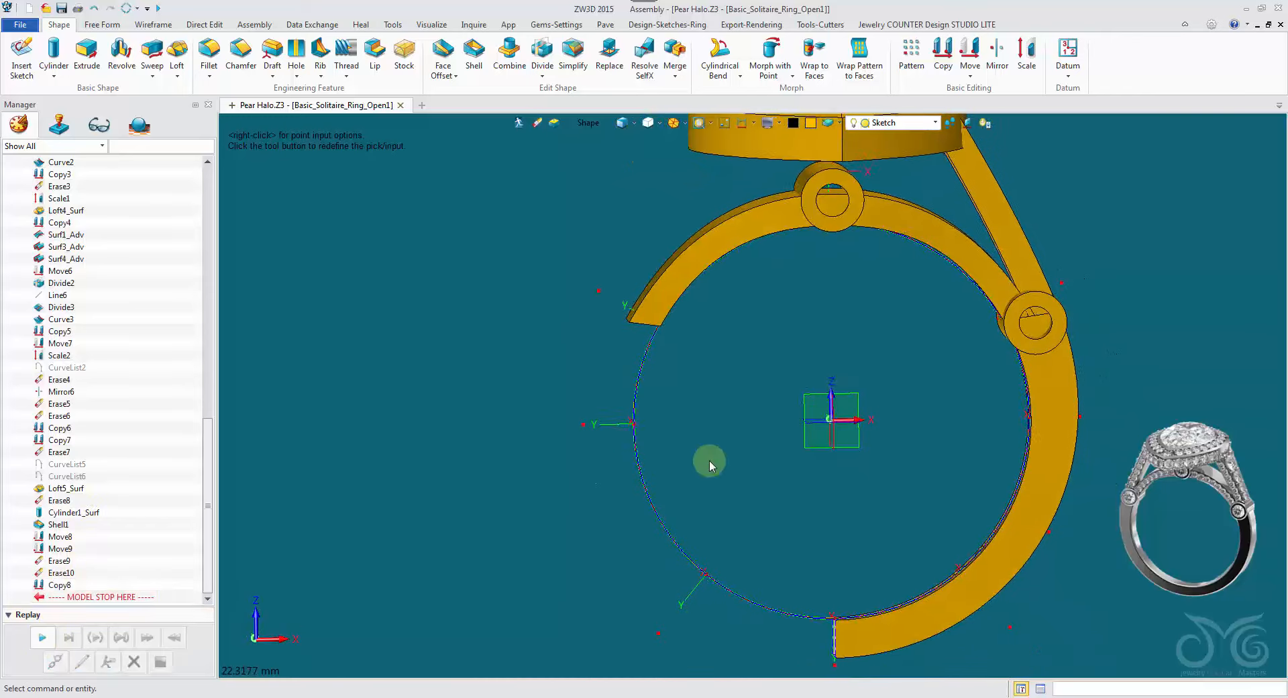
scroll(825, 382, up, 4)
middle_drag(1115, 311, 1064, 308)
right_drag(835, 410, 857, 389)
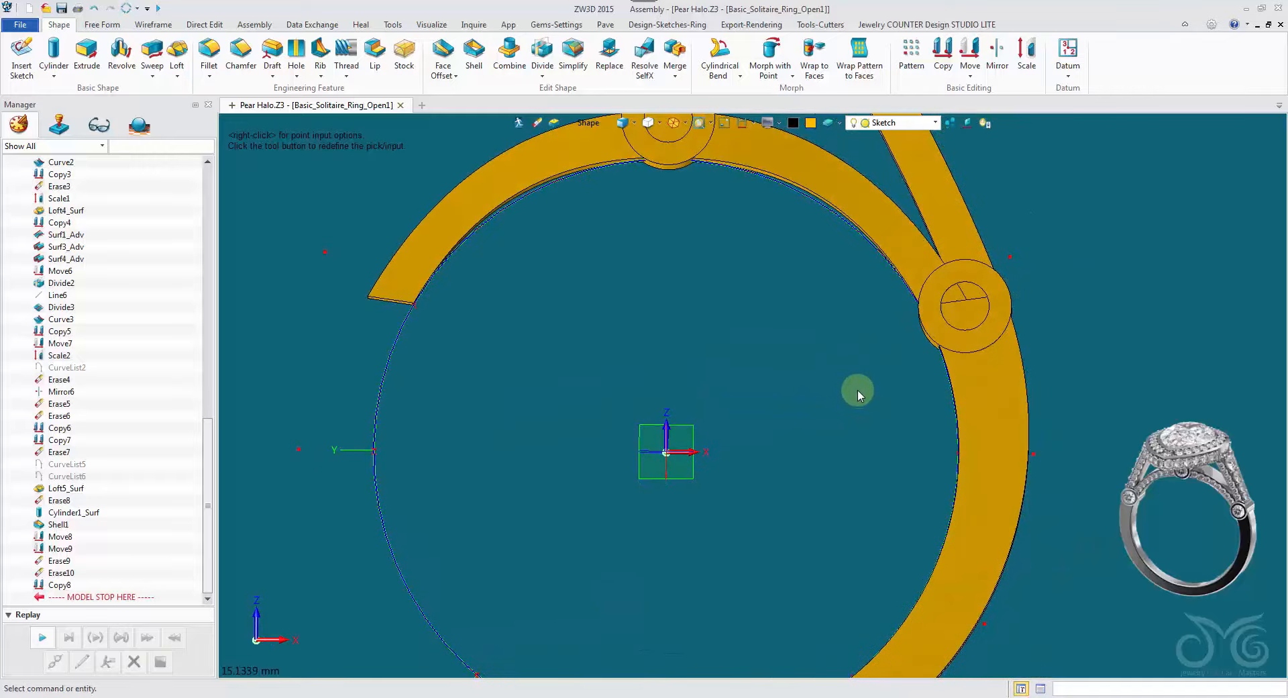
key(F9)
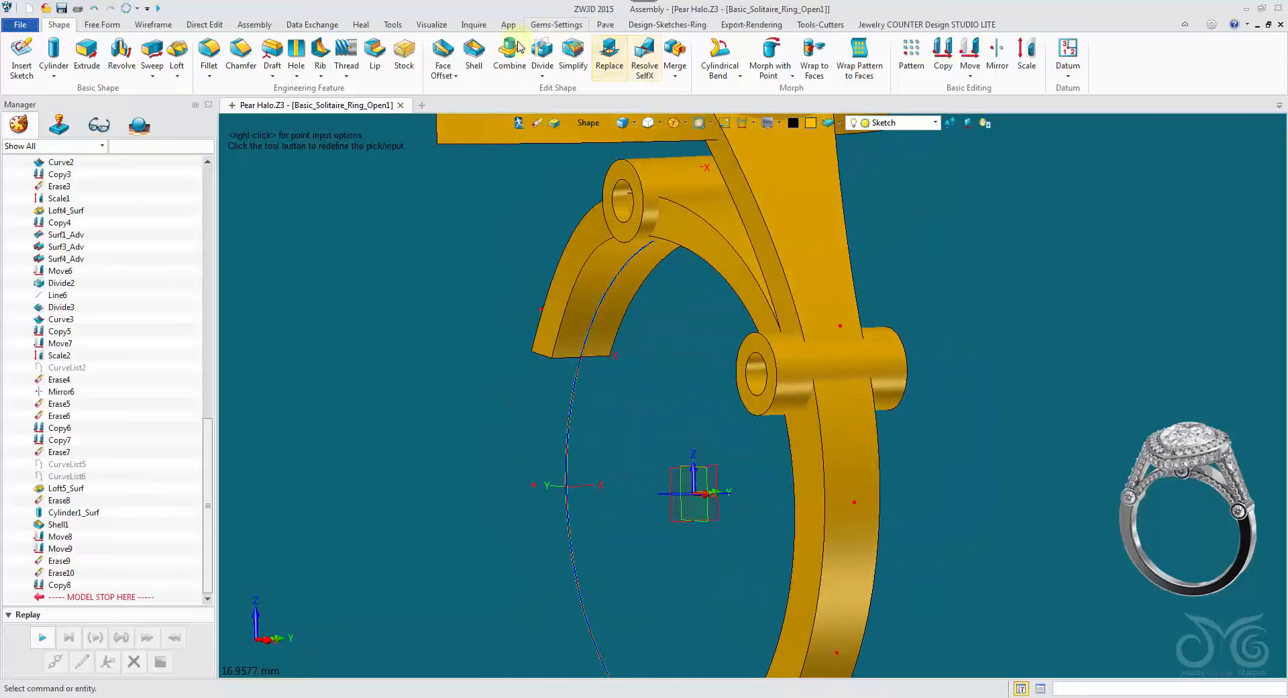
Step: Offset both end faces of the hollow cylinder at the shank split by -0.757 mm to shorten it
click(443, 50)
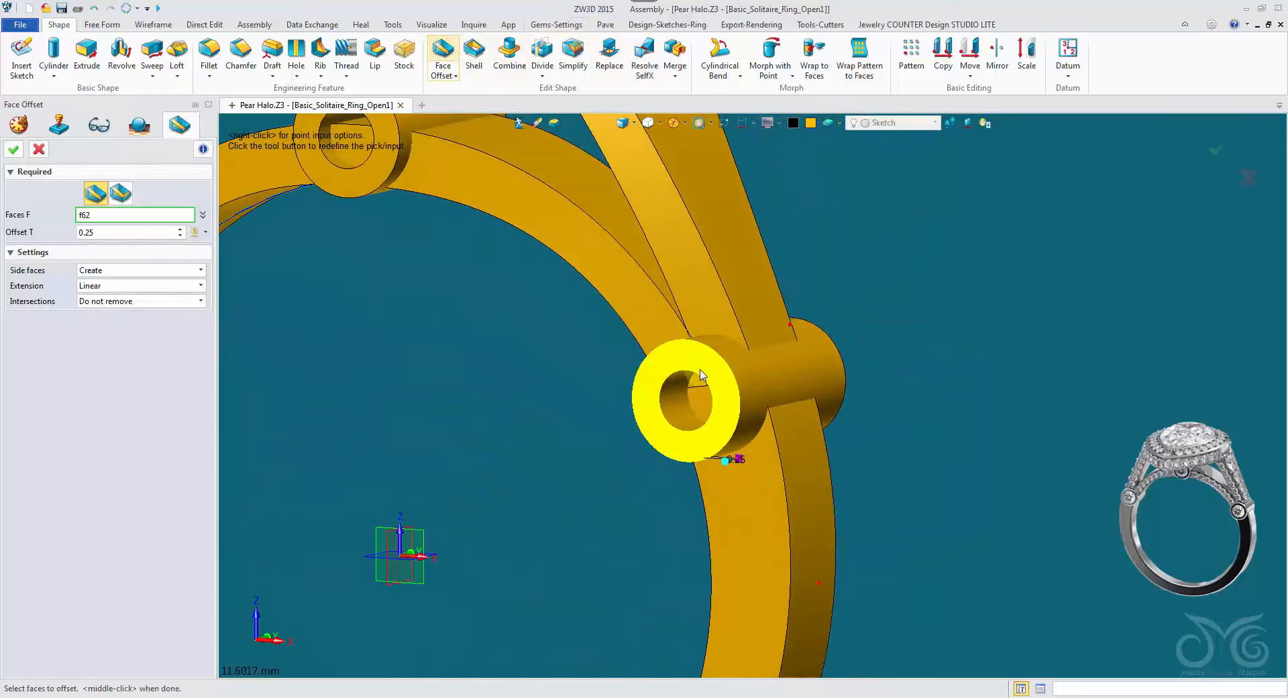
click(701, 373)
click(875, 389)
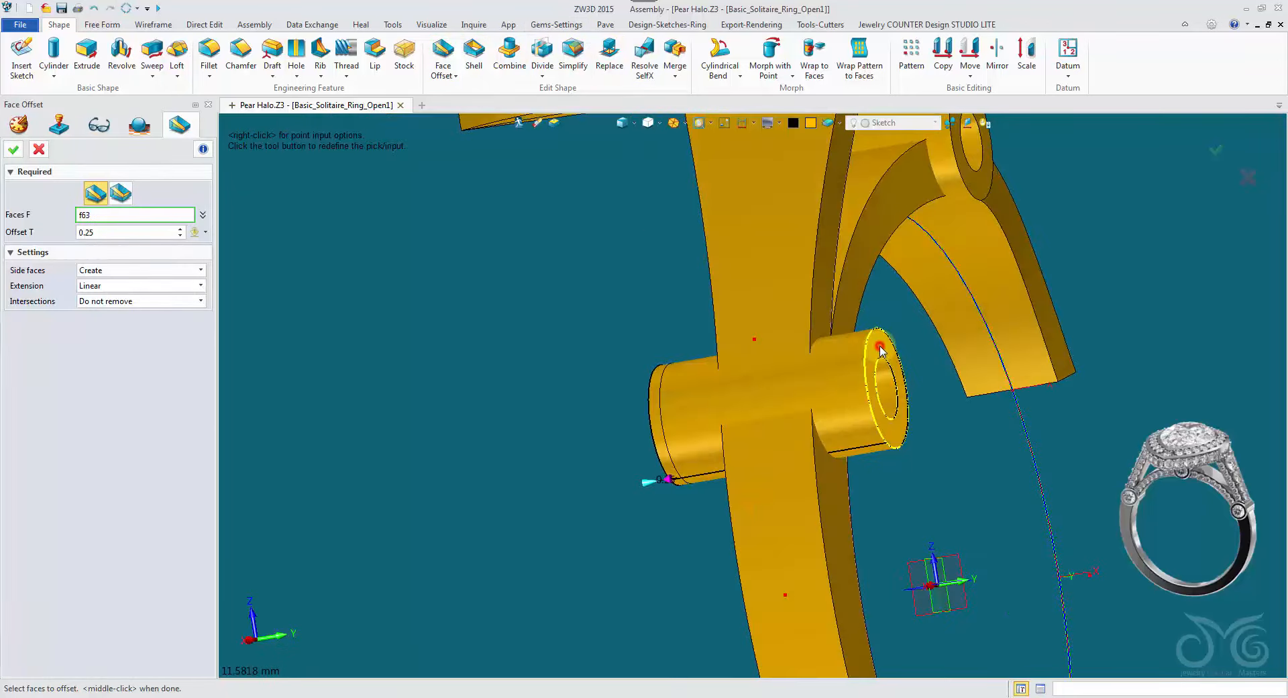
right_drag(806, 443, 653, 508)
drag(649, 507, 689, 502)
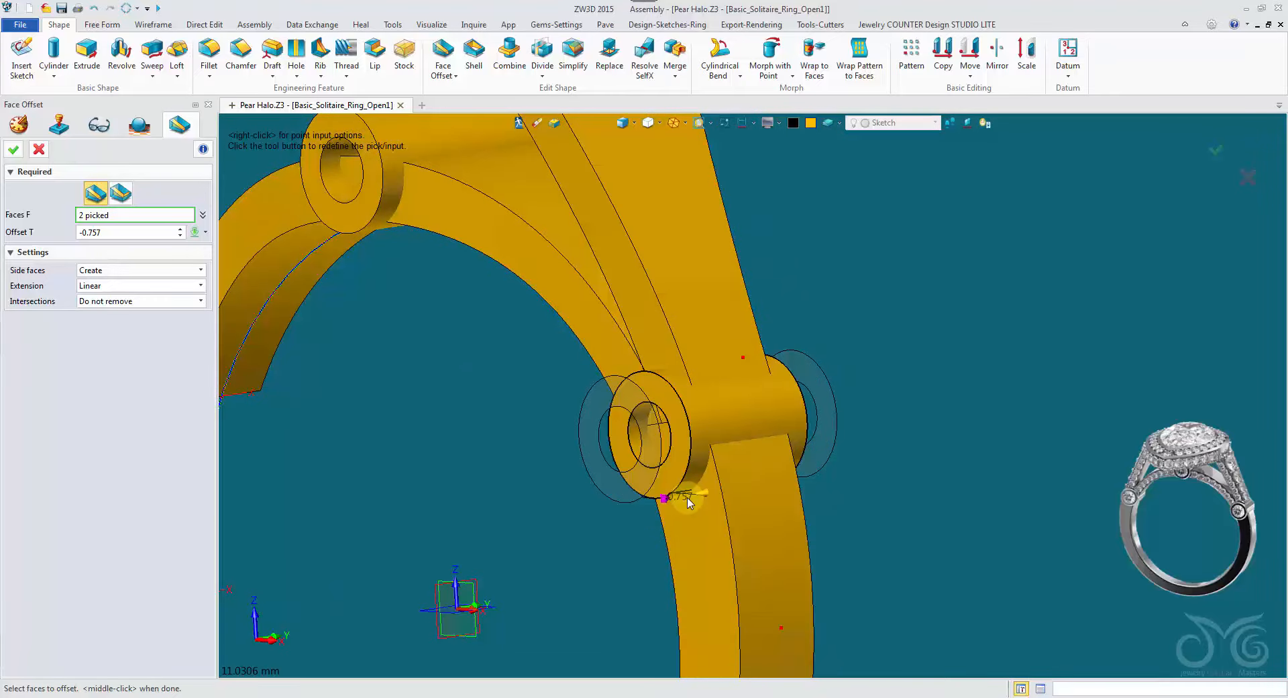
right_drag(690, 502, 19, 126)
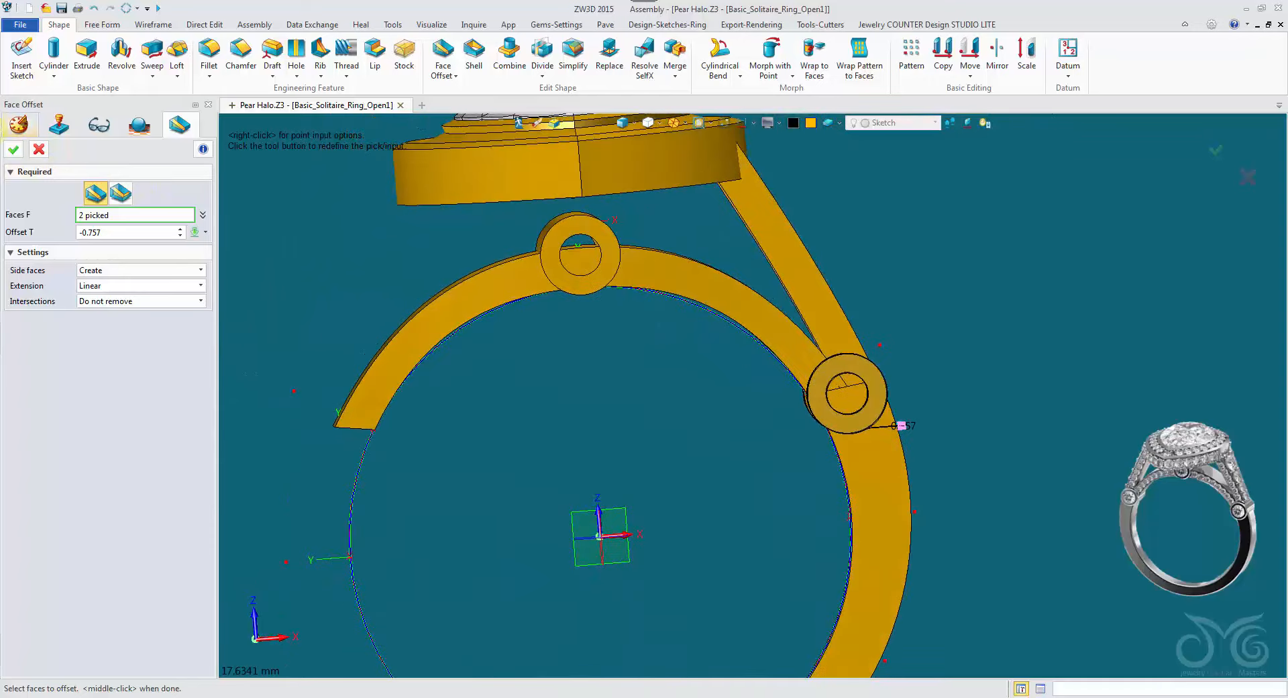
click(13, 149)
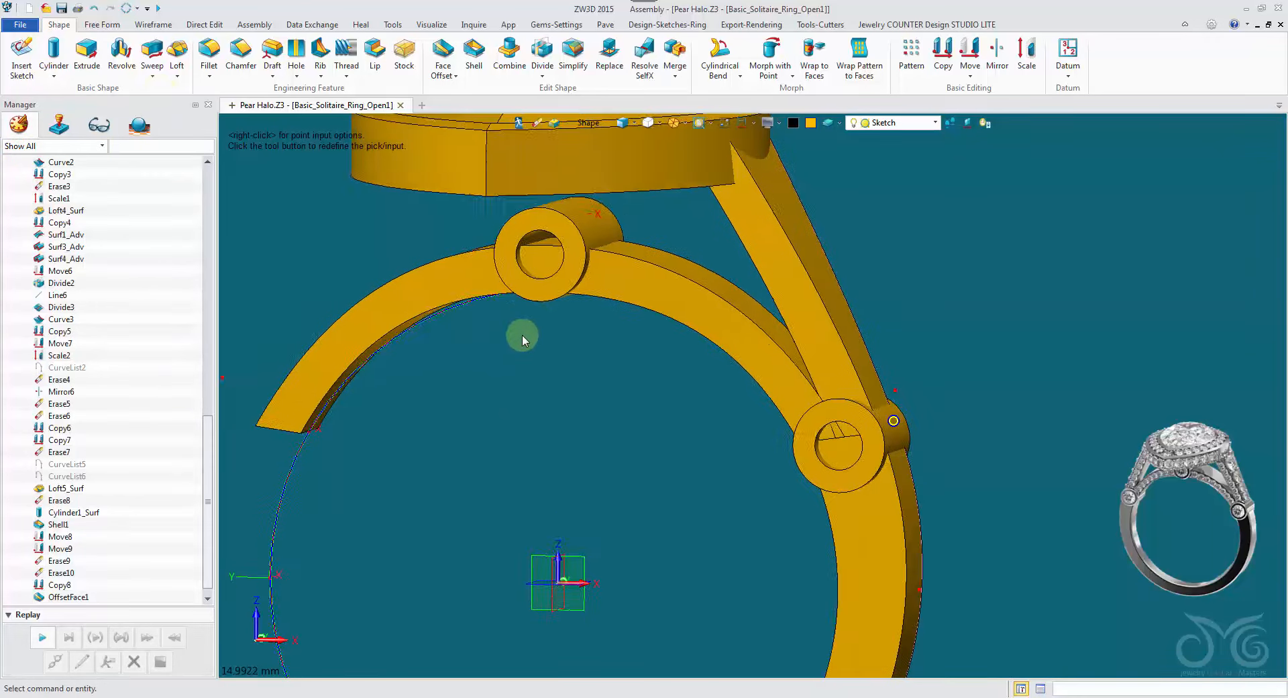
Step: Extrude the inner rim edge of the hollow cylinder below the halo symmetrically by 0.4 mm, with a Shrink/Expand outer offset of 0.2 mm
right_drag(522, 335, 517, 329)
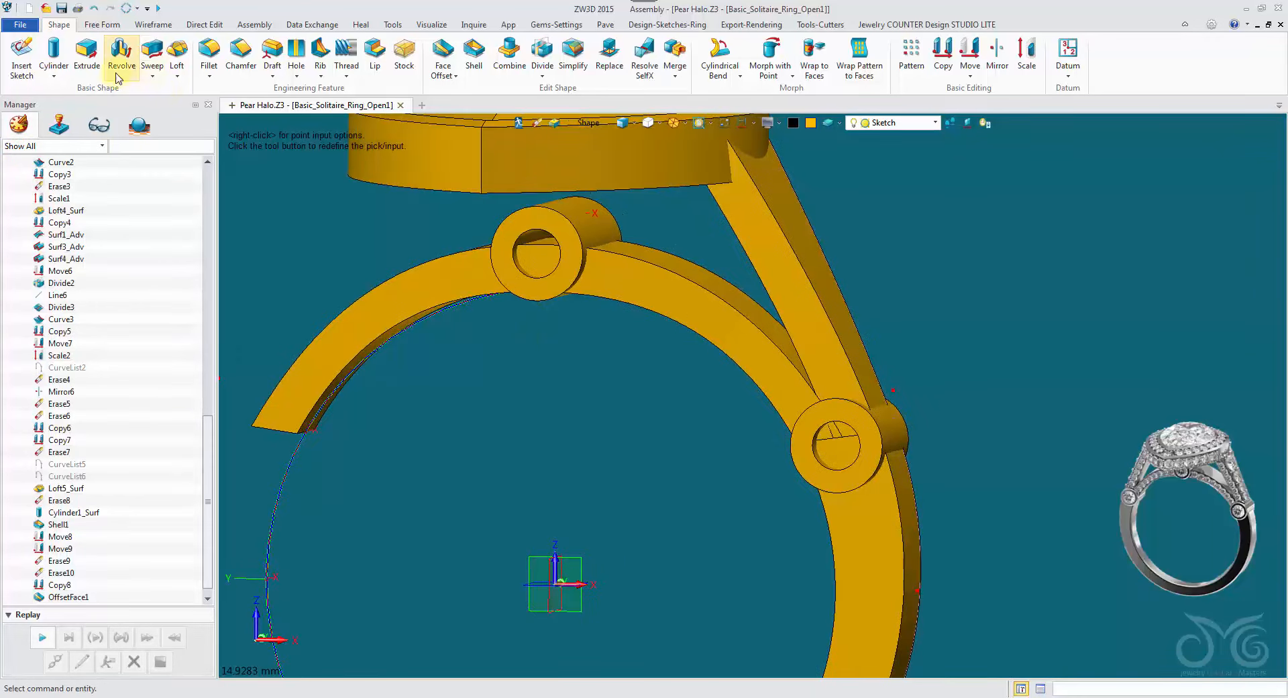
click(85, 56)
click(586, 124)
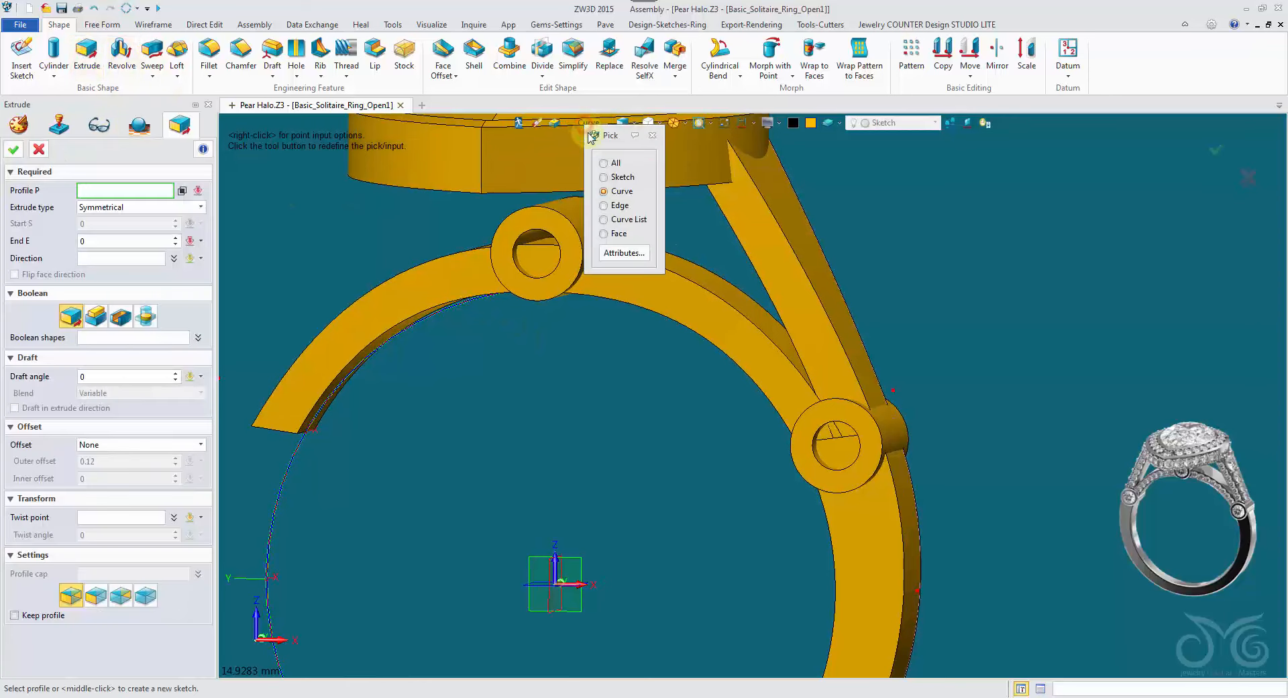
click(620, 205)
scroll(489, 288, up, 5)
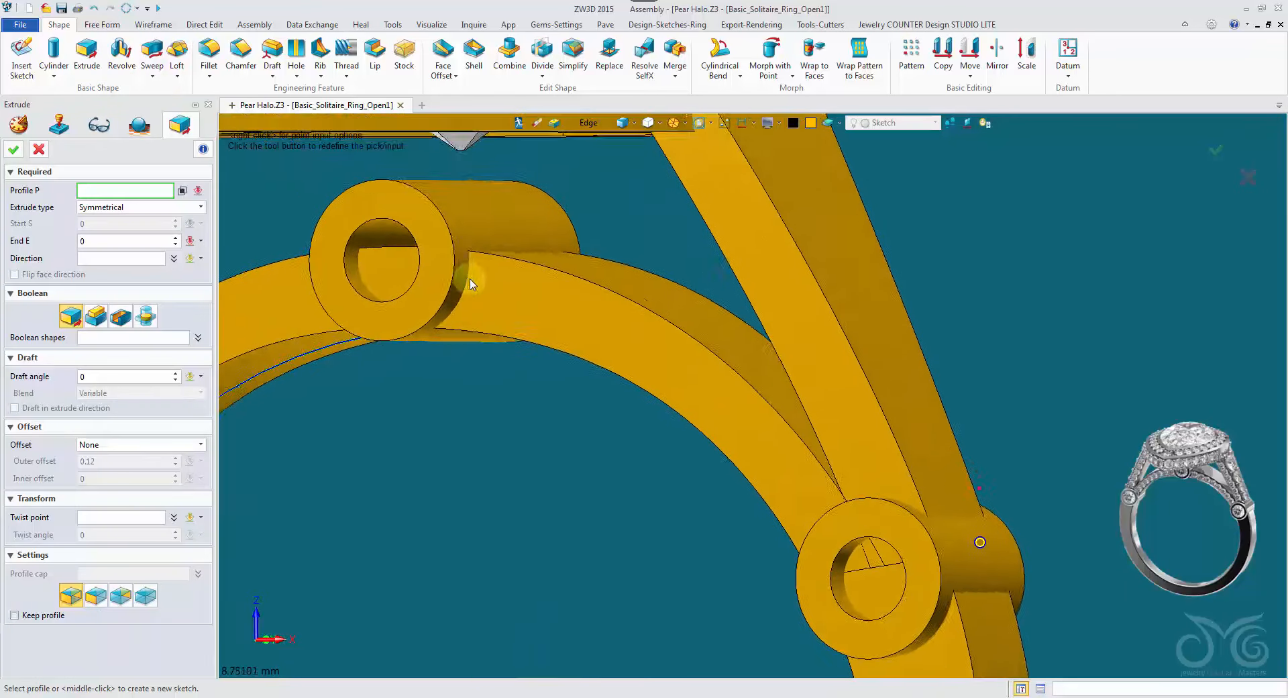
right_drag(232, 204, 237, 218)
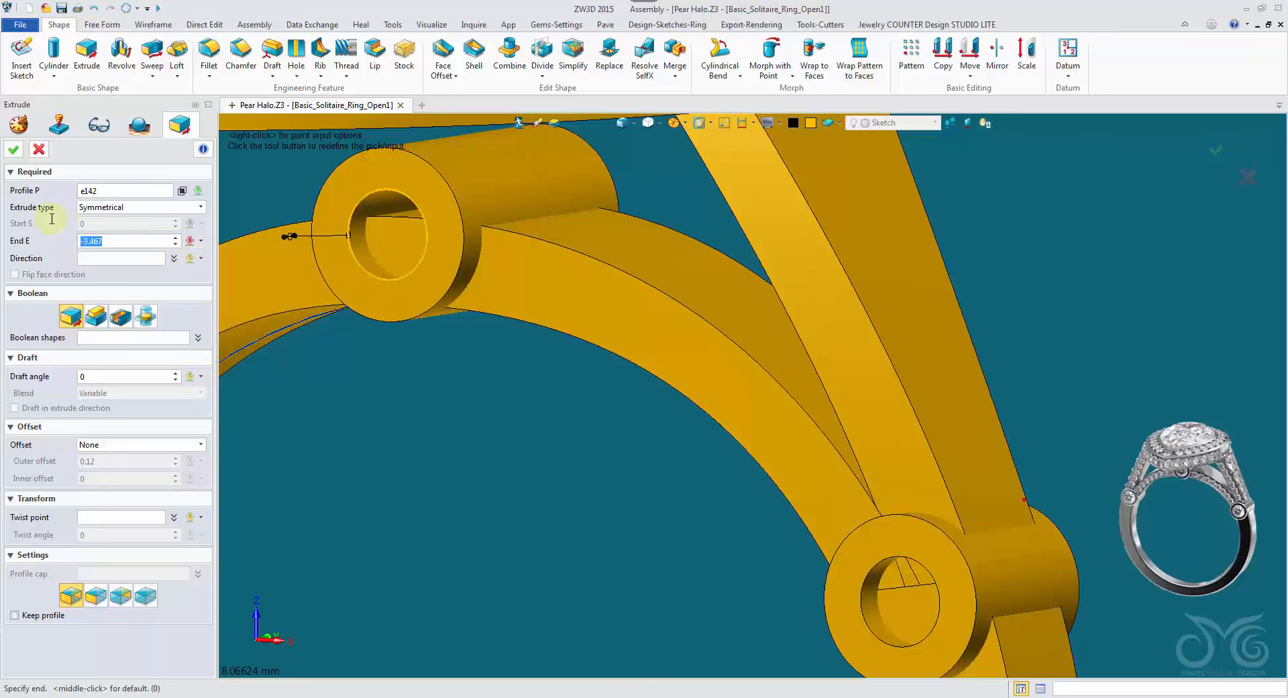
key(Return)
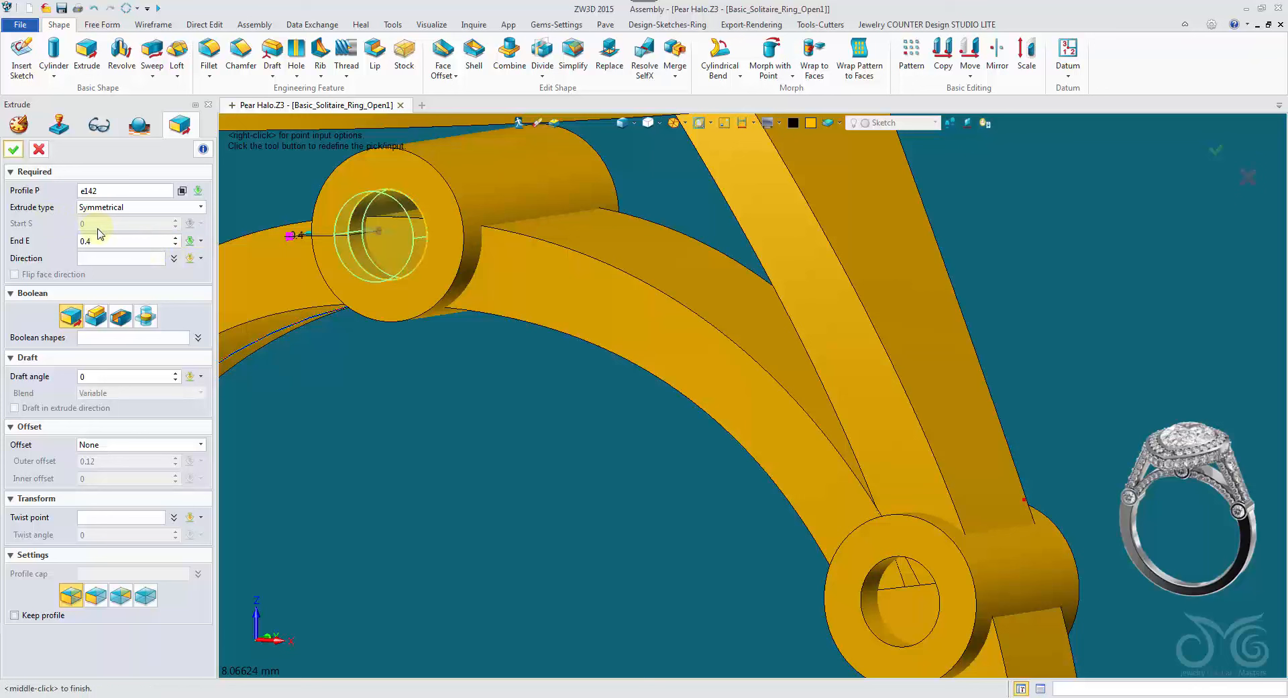
click(123, 445)
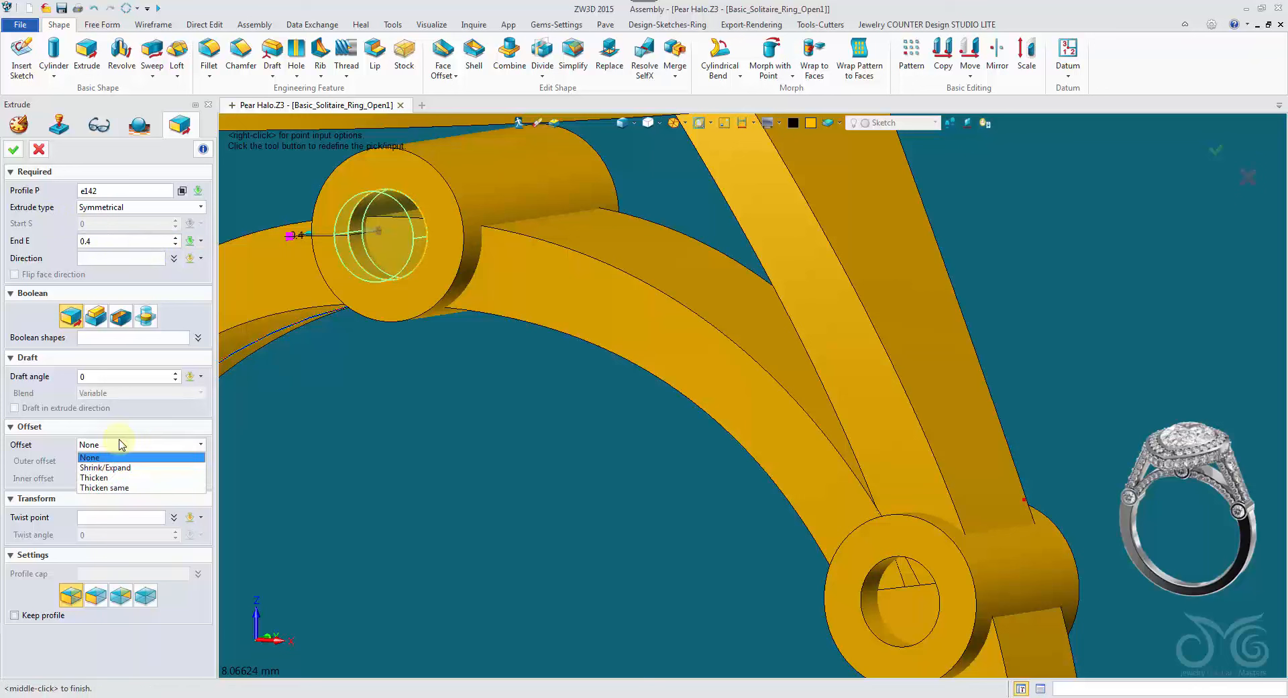
click(136, 467)
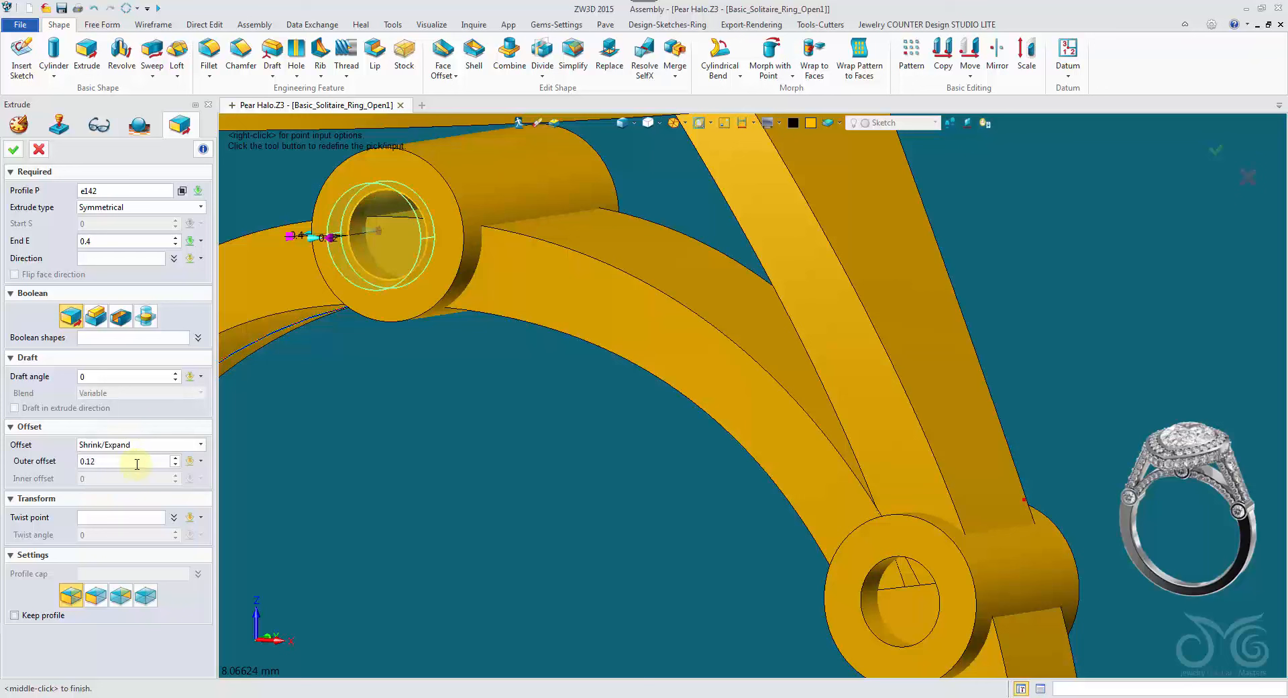
click(137, 463)
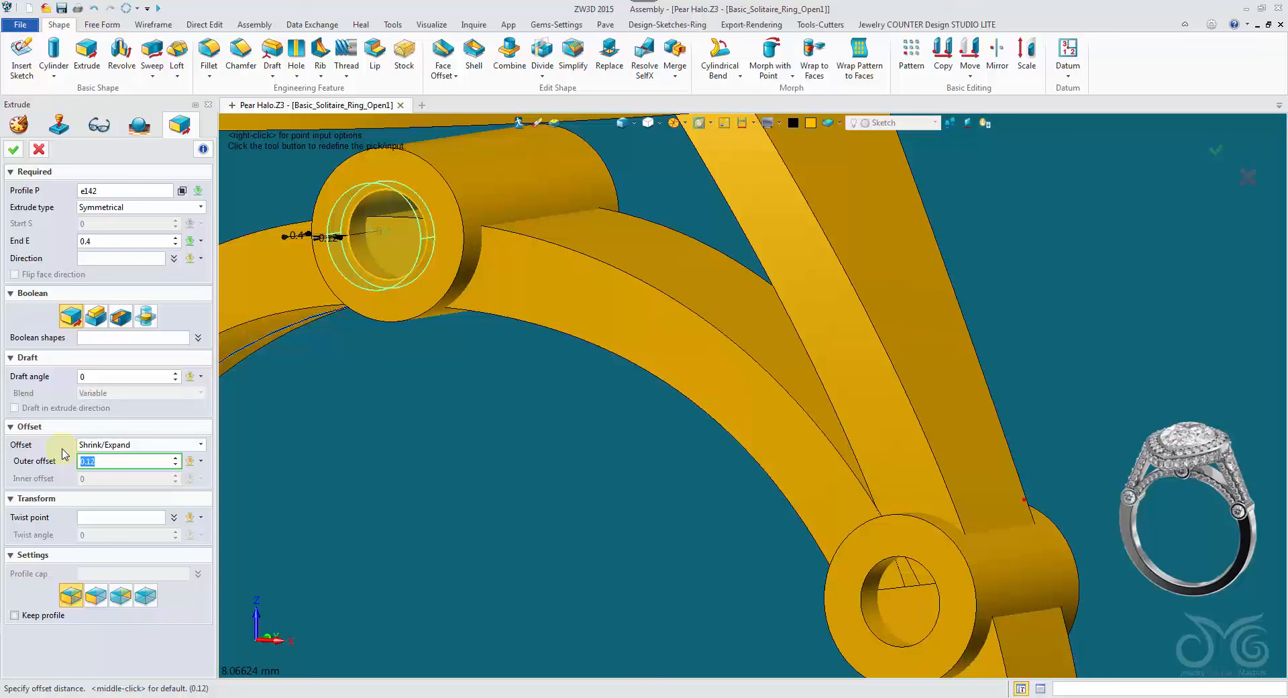
key(Return)
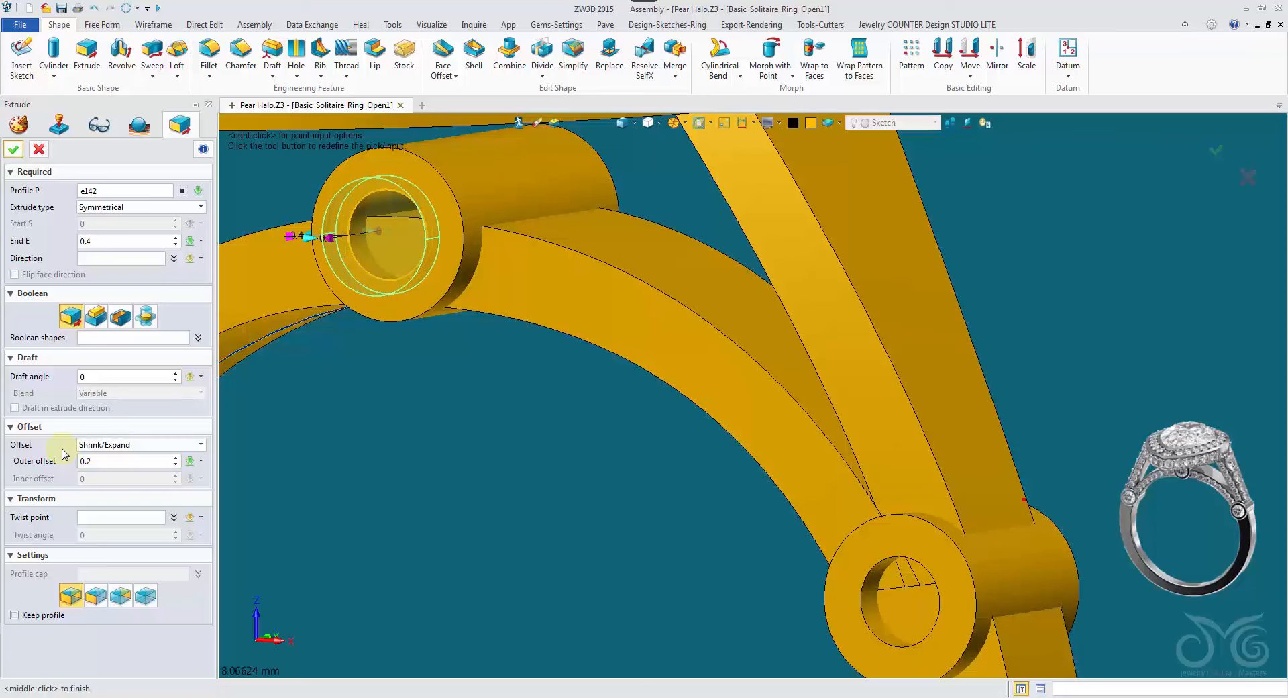
click(13, 149)
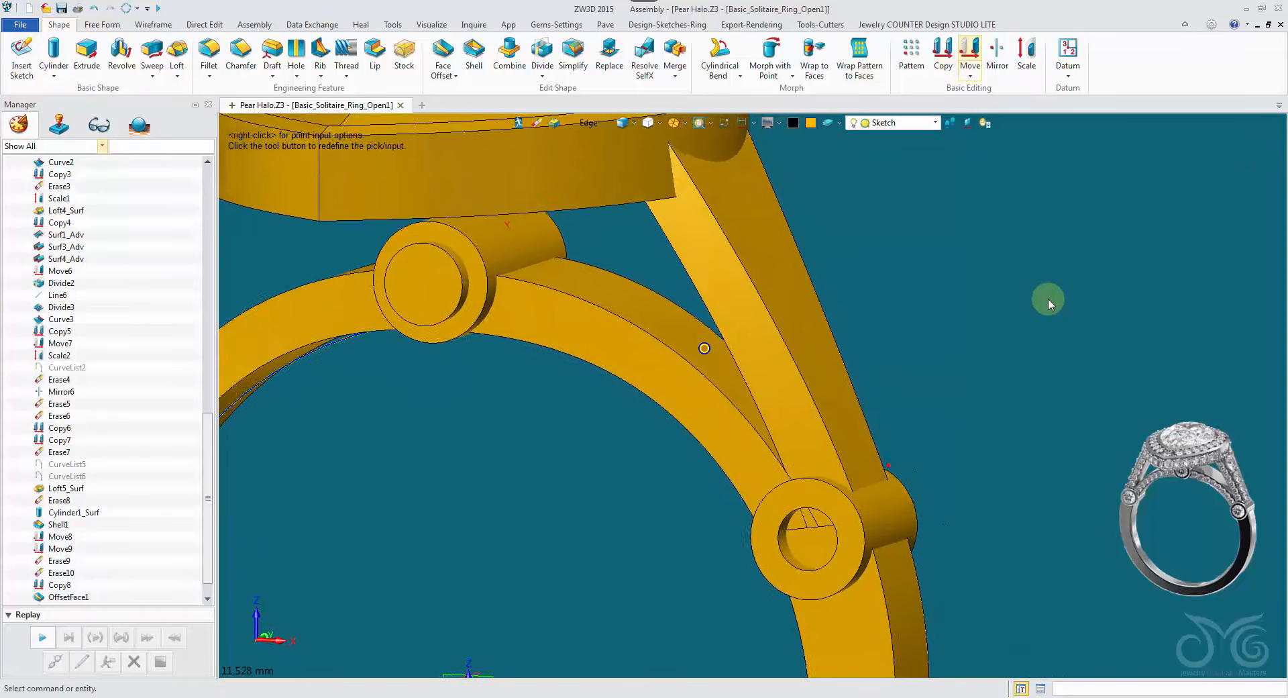
Step: Extrude the inner rim edge of the shank-split cylinder symmetrically by 0.4 mm, with a Shrink/Expand outer offset of 0.2 mm
middle_click(1048, 299)
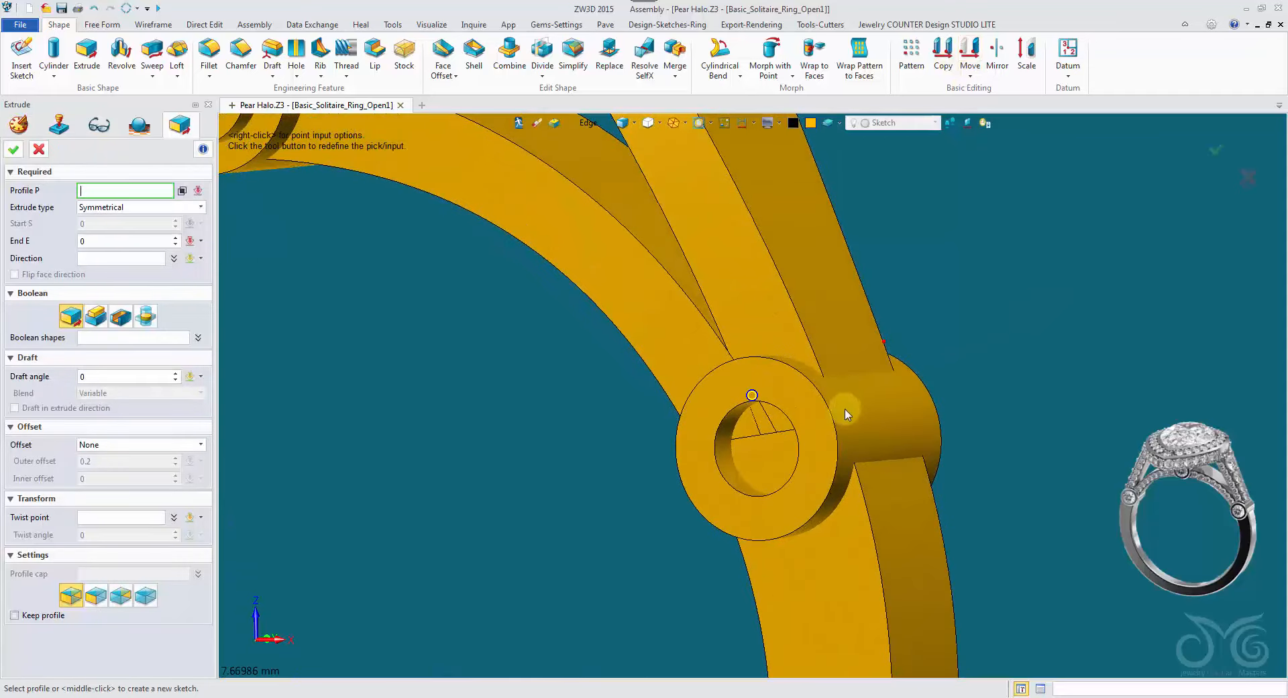
click(792, 430)
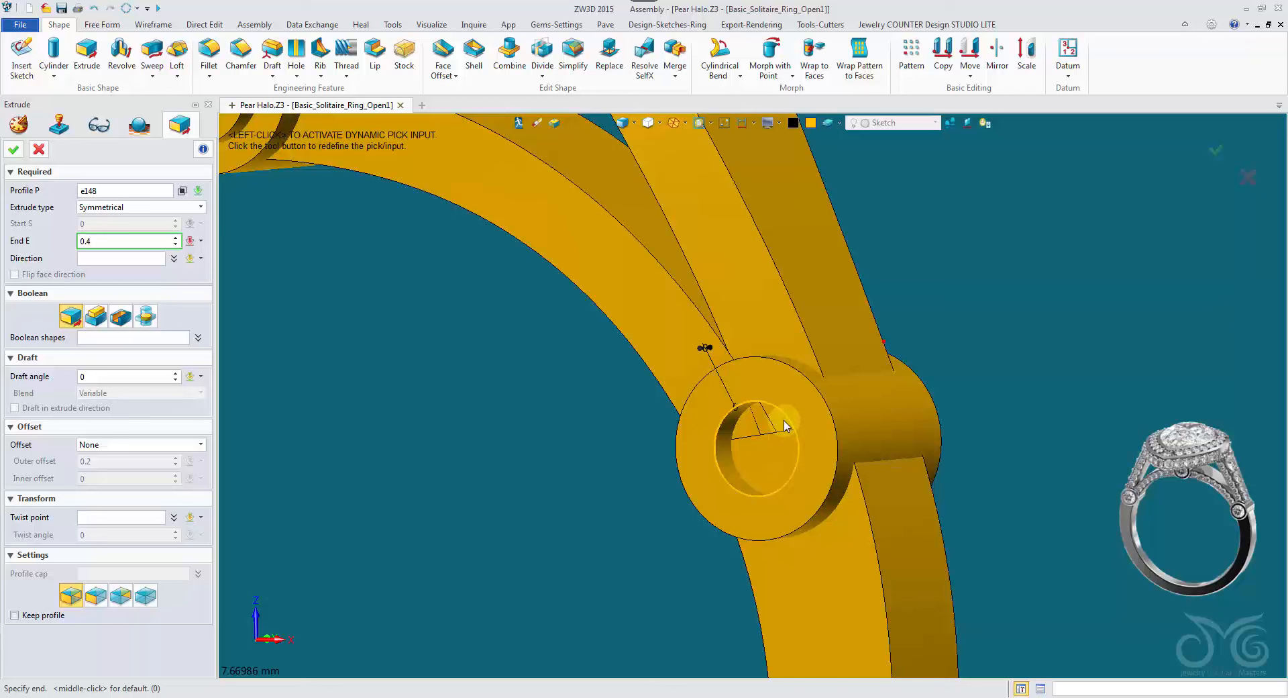
middle_click(508, 395)
click(101, 445)
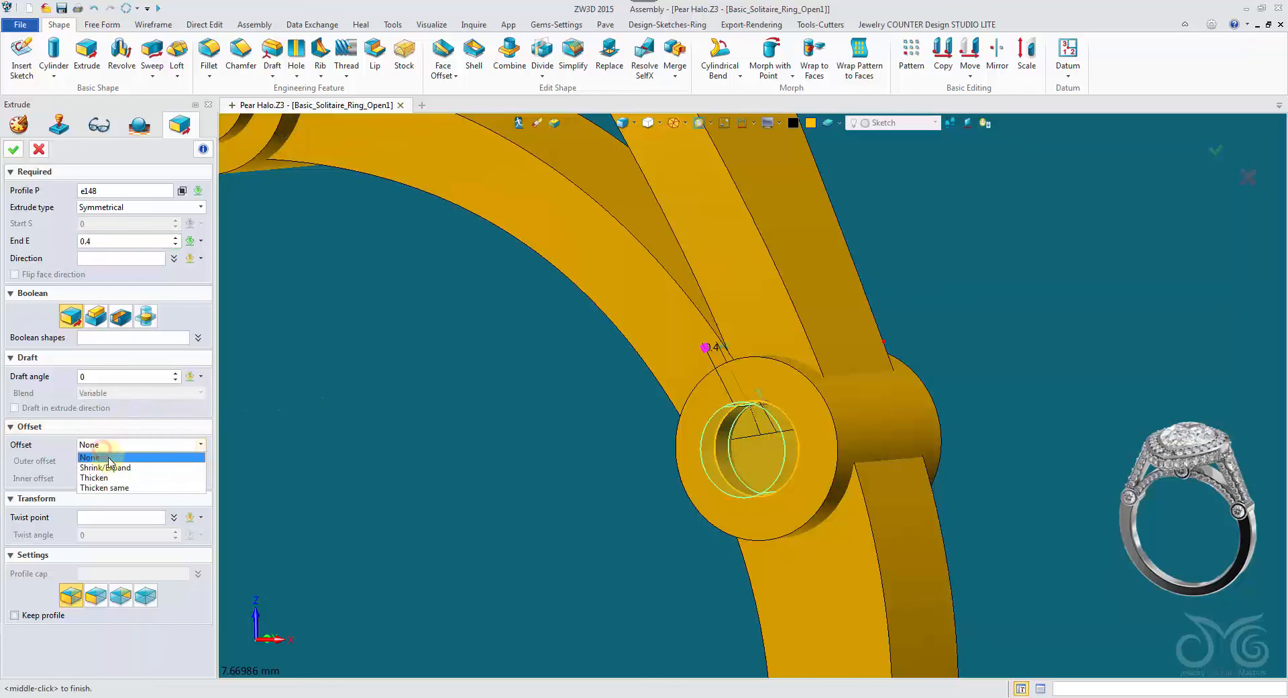
click(116, 465)
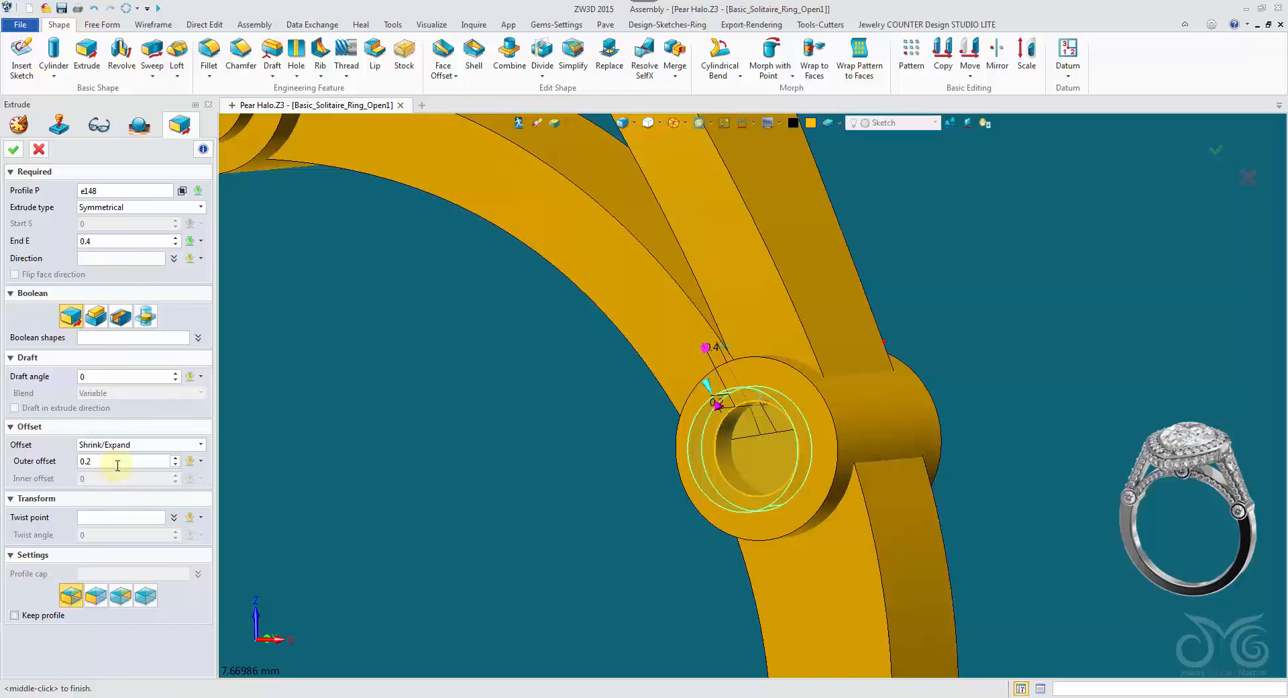
click(12, 151)
Step: Set up a mirrored copy of the two extruded discs about the FRONT plane
click(997, 59)
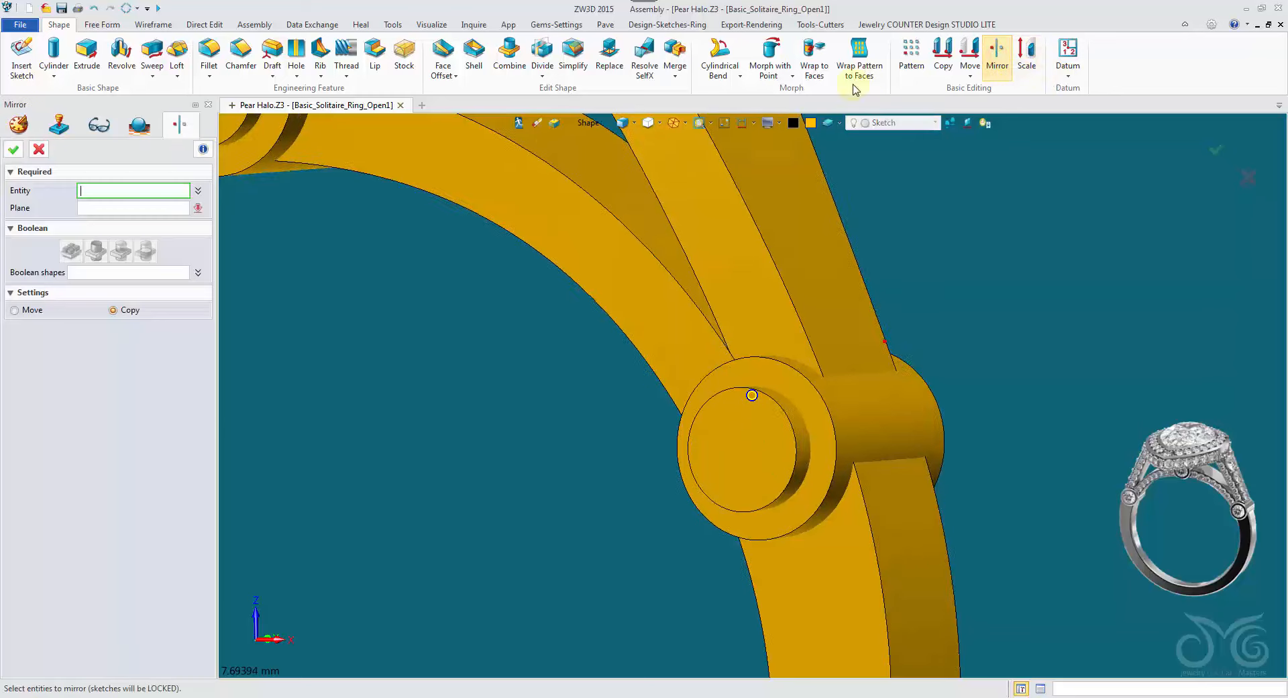
scroll(698, 175, down, 3)
right_drag(561, 215, 316, 252)
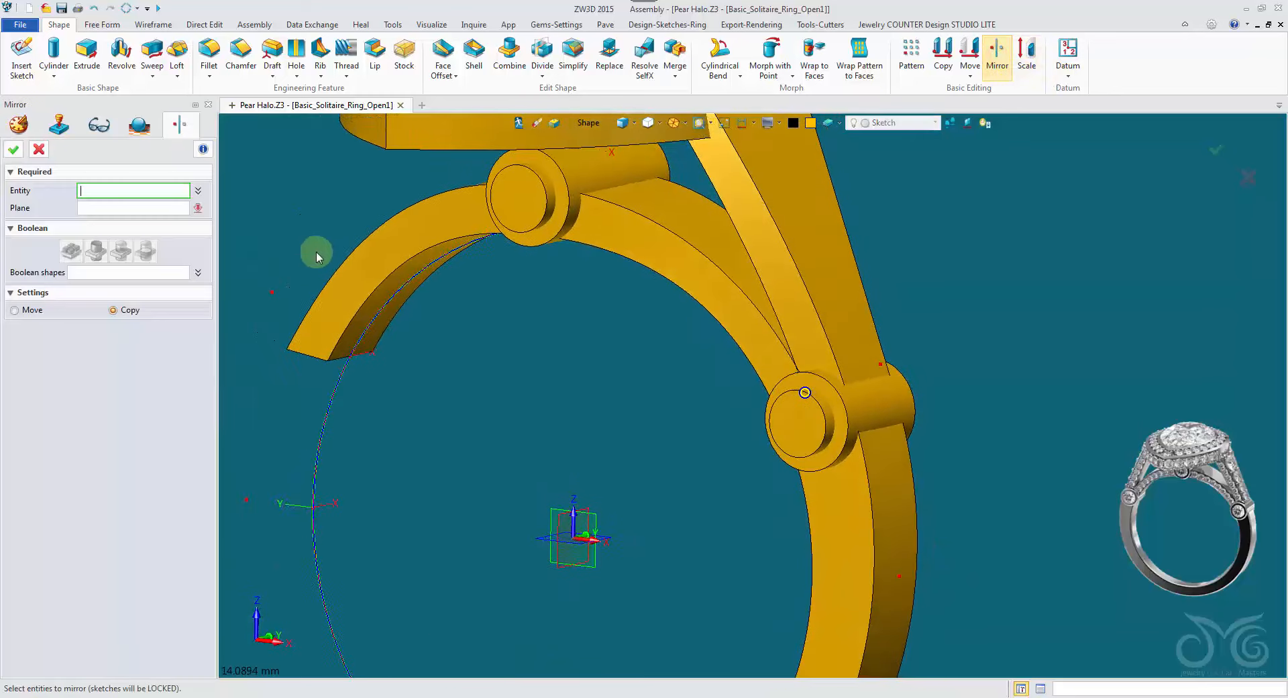
click(530, 191)
click(777, 424)
middle_click(597, 383)
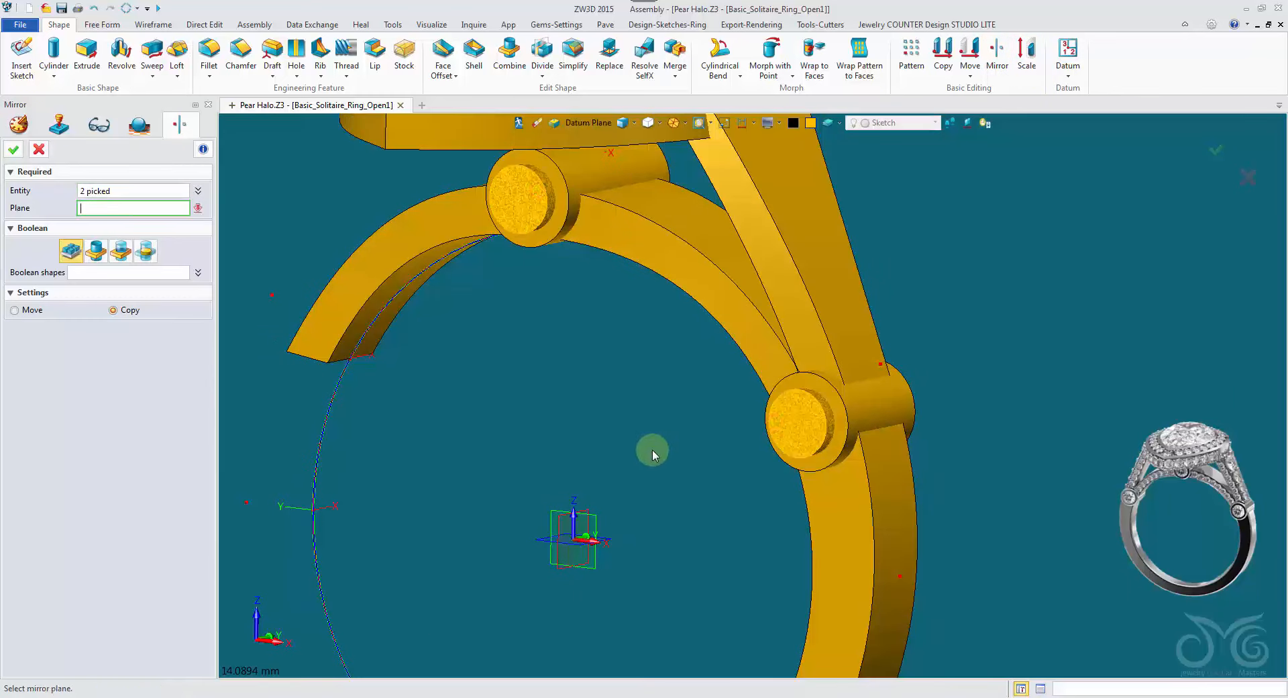
right_drag(650, 556, 349, 463)
click(604, 559)
right_drag(802, 424, 126, 254)
Step: Subtract the mirrored discs from the two hollow cylinders to recess their rims, and complete the mirror
click(125, 254)
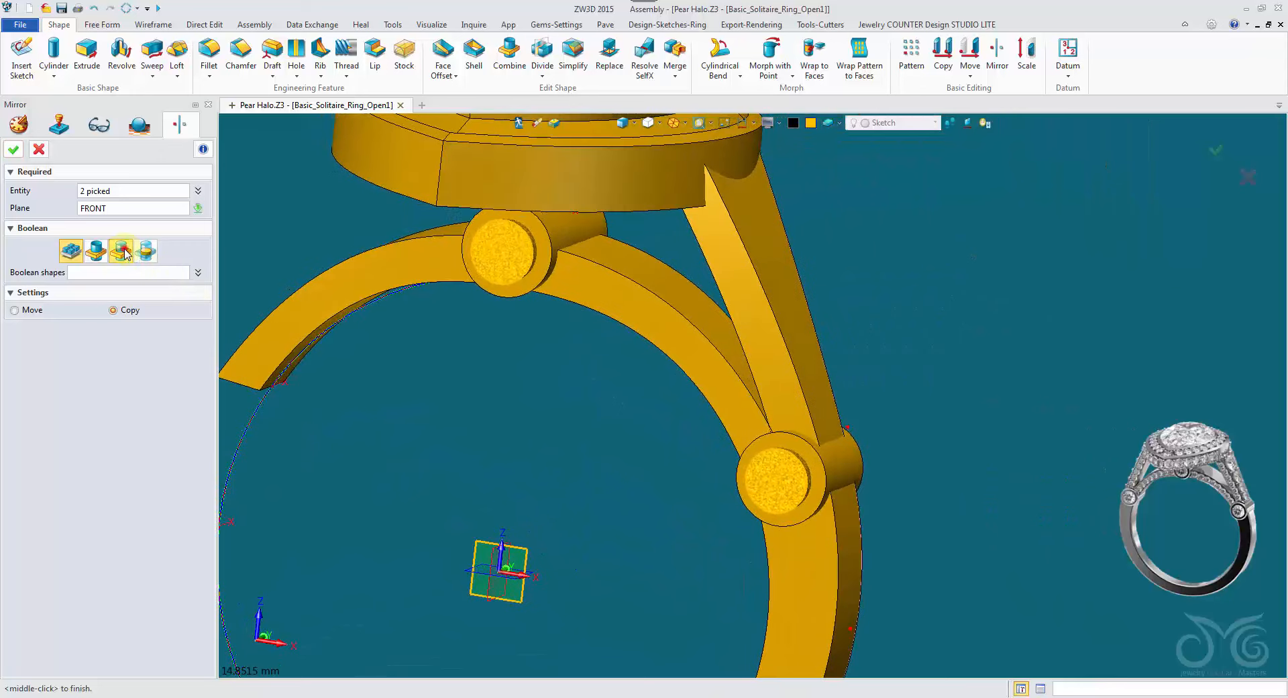
click(124, 274)
right_drag(248, 277, 507, 279)
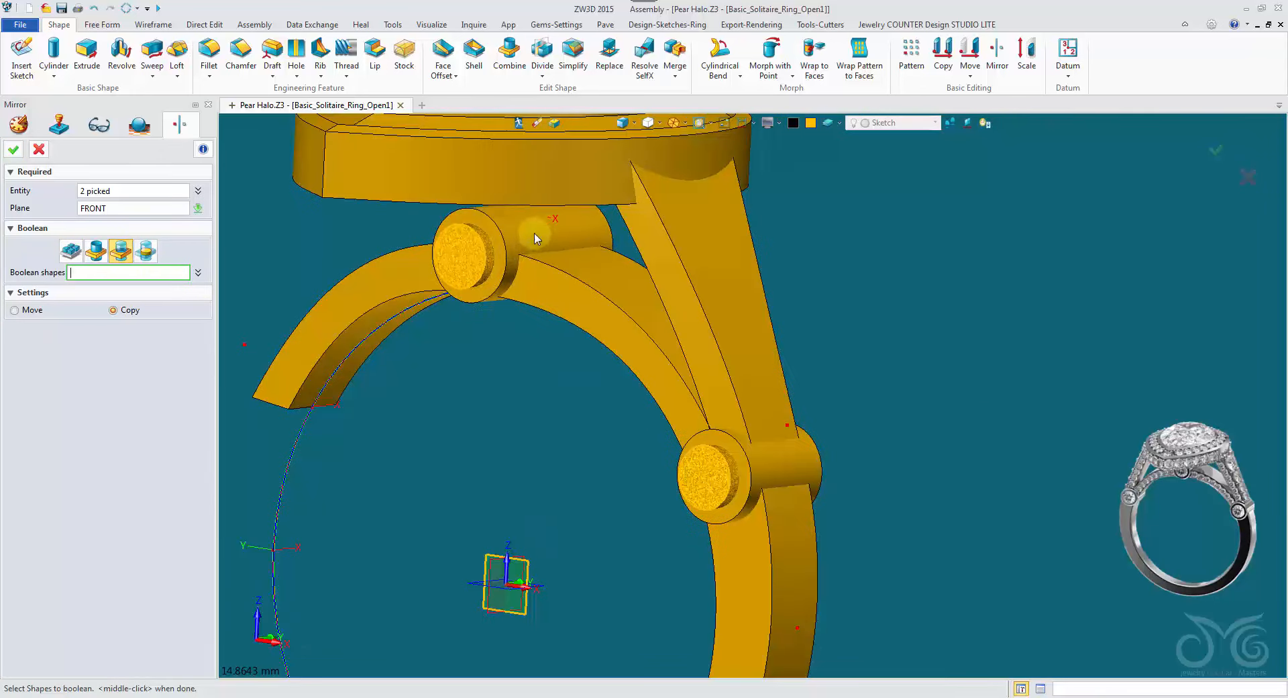
click(534, 232)
mouse_move(542, 239)
right_down()
mouse_move(818, 422)
mouse_move(739, 394)
mouse_move(676, 391)
right_up()
click(13, 150)
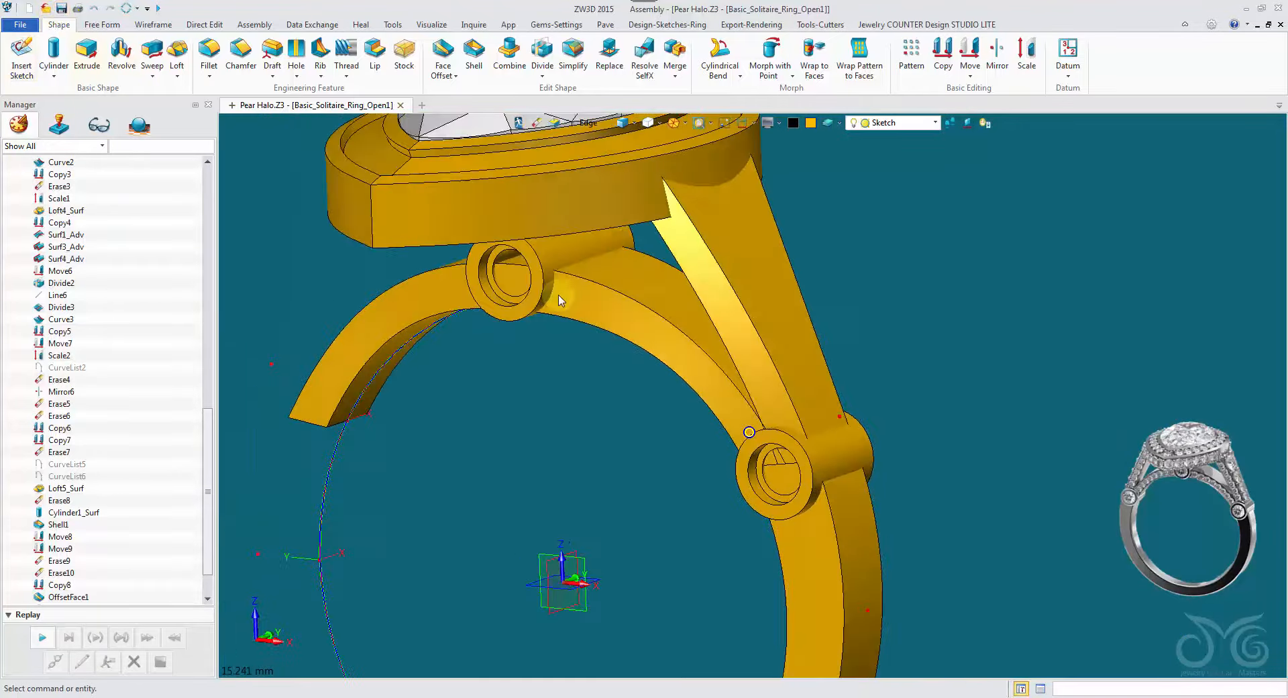
Step: Trim the shank arm and the inner shank arc with the face of the hollow cylinder at the shank split, capping the trimmed region
click(543, 75)
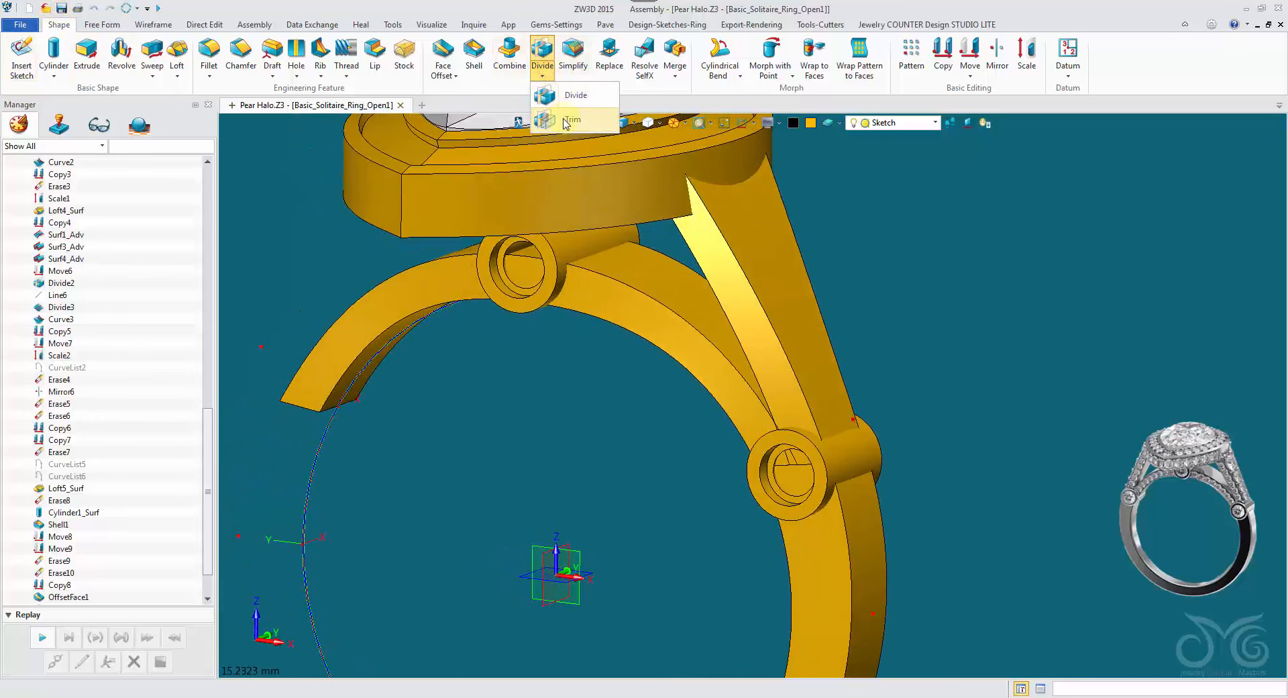
click(560, 115)
click(813, 375)
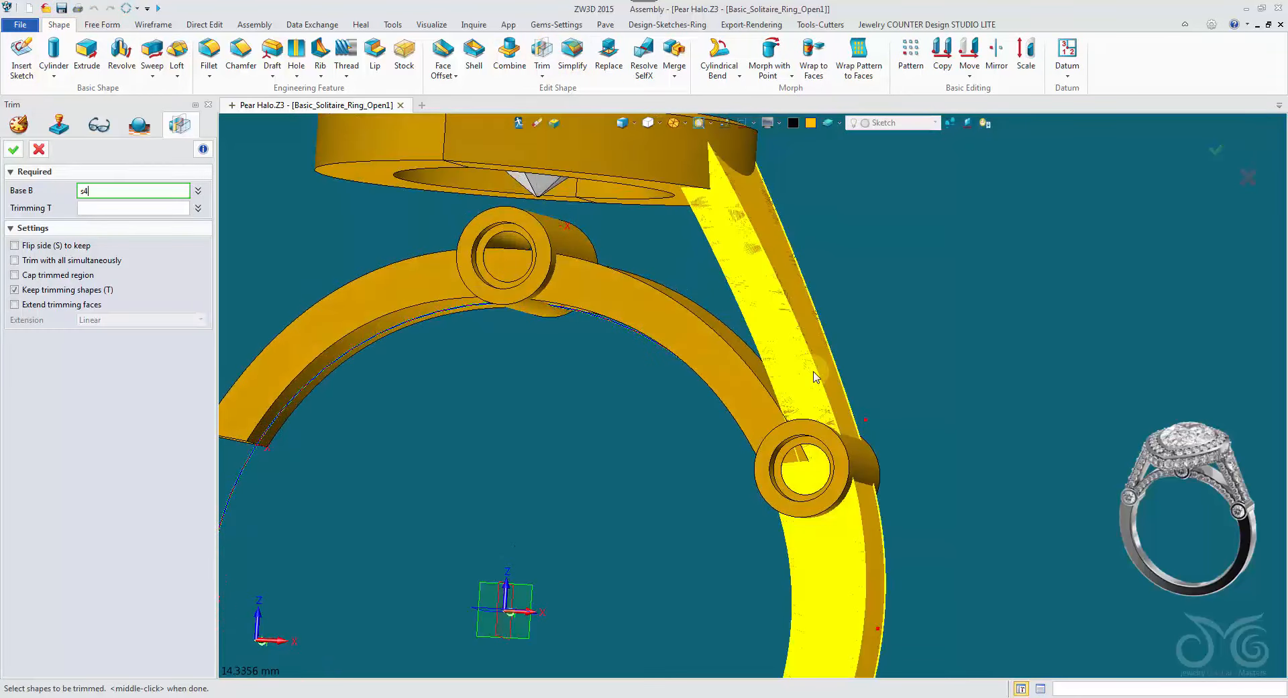
click(723, 366)
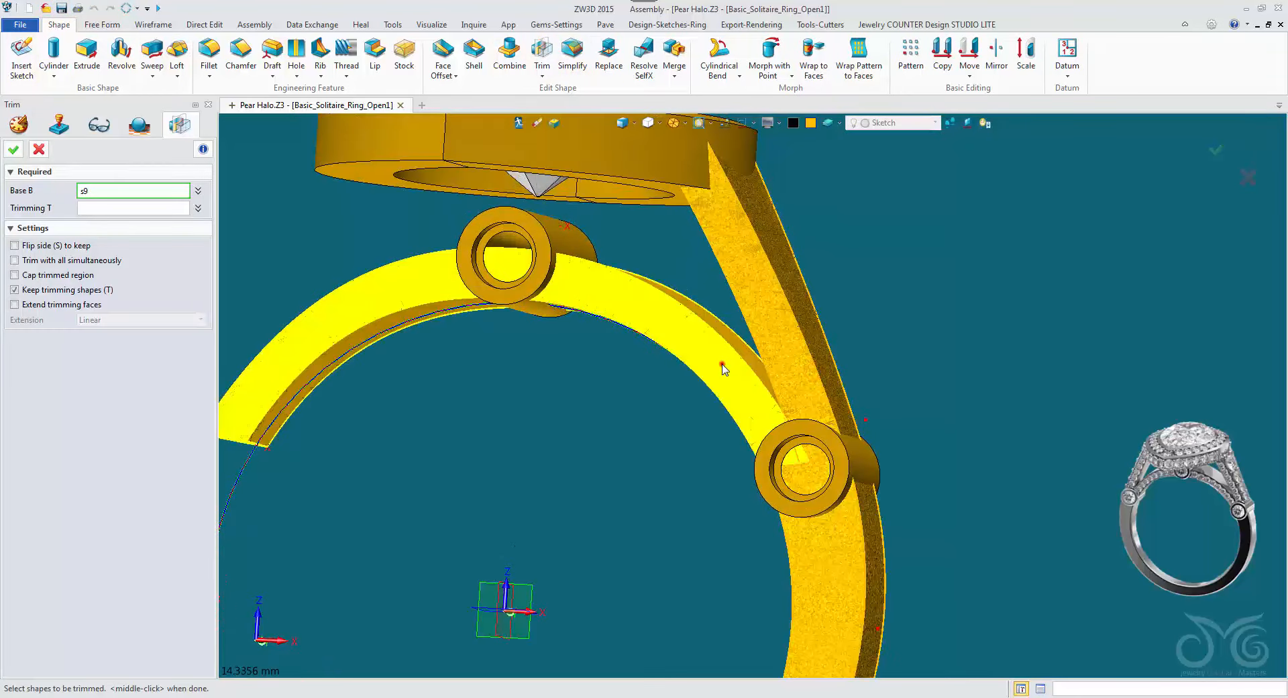
click(167, 213)
right_drag(786, 376, 714, 425)
click(601, 127)
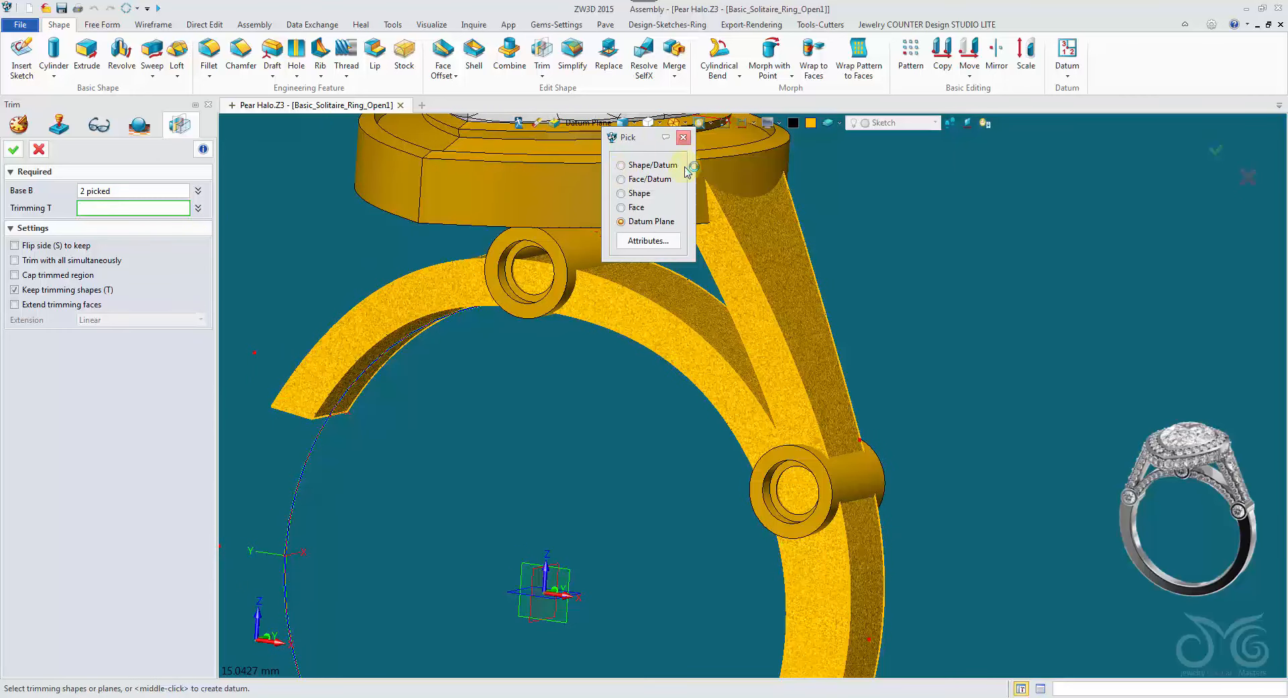
click(638, 208)
right_drag(660, 235, 771, 282)
click(817, 469)
right_drag(846, 462, 618, 363)
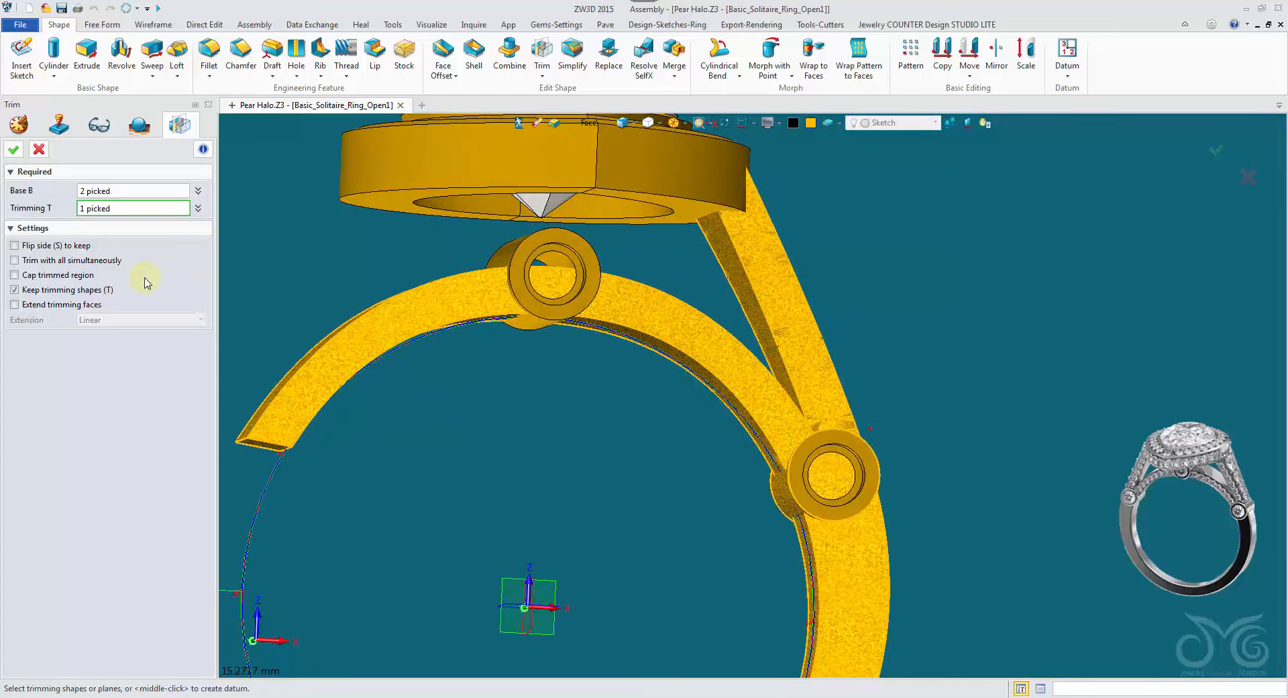
click(13, 148)
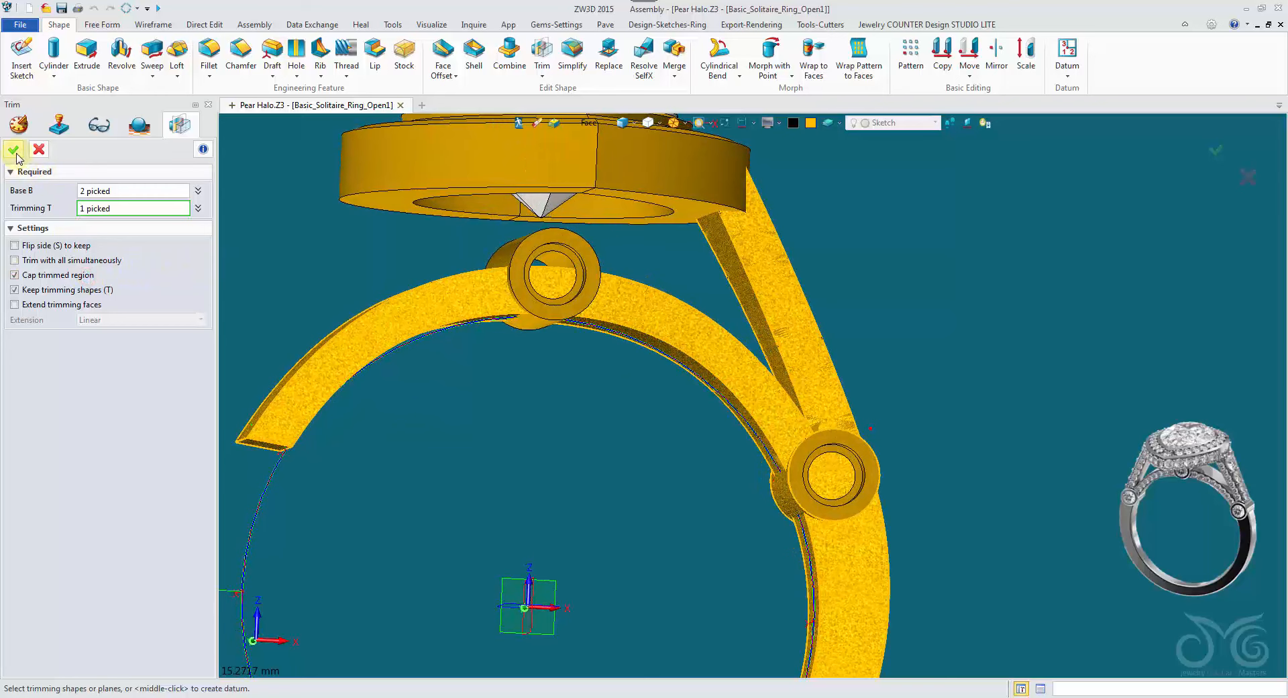
Step: Trim the inner shank arc with the outer face of the hollow cylinder below the halo, capping the trimmed region
right_drag(752, 394, 580, 386)
middle_click(526, 416)
click(631, 323)
middle_click(675, 267)
click(618, 277)
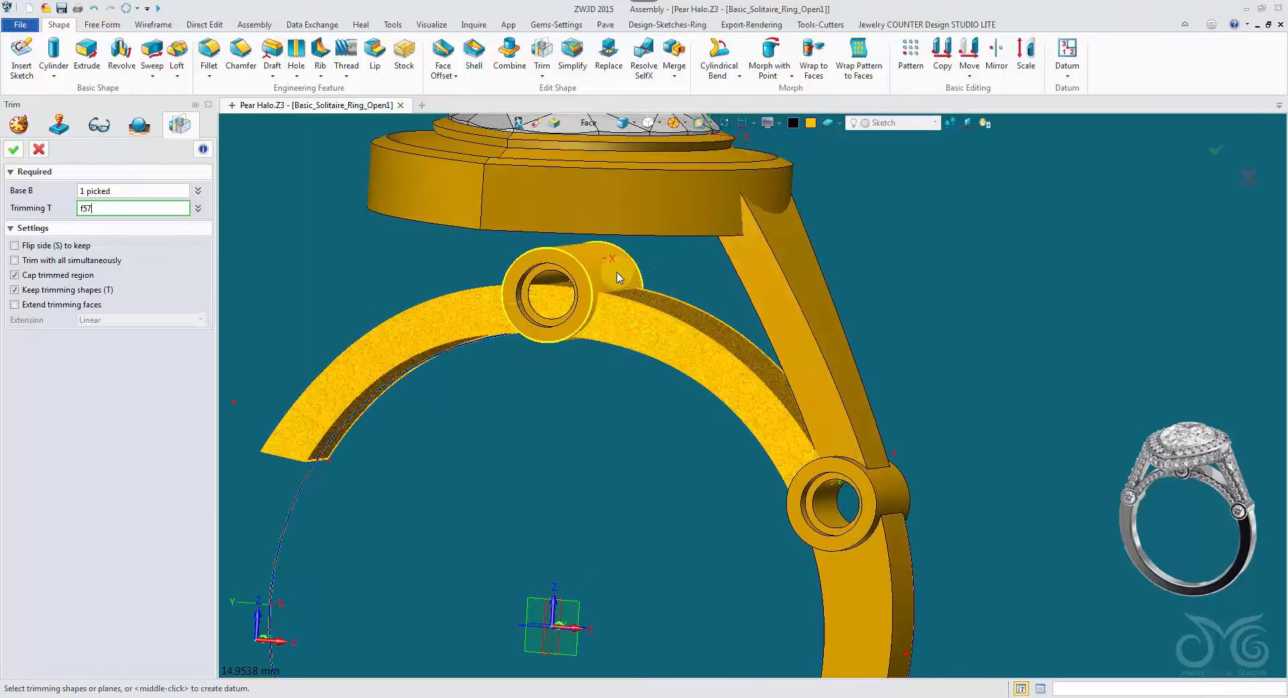
click(13, 149)
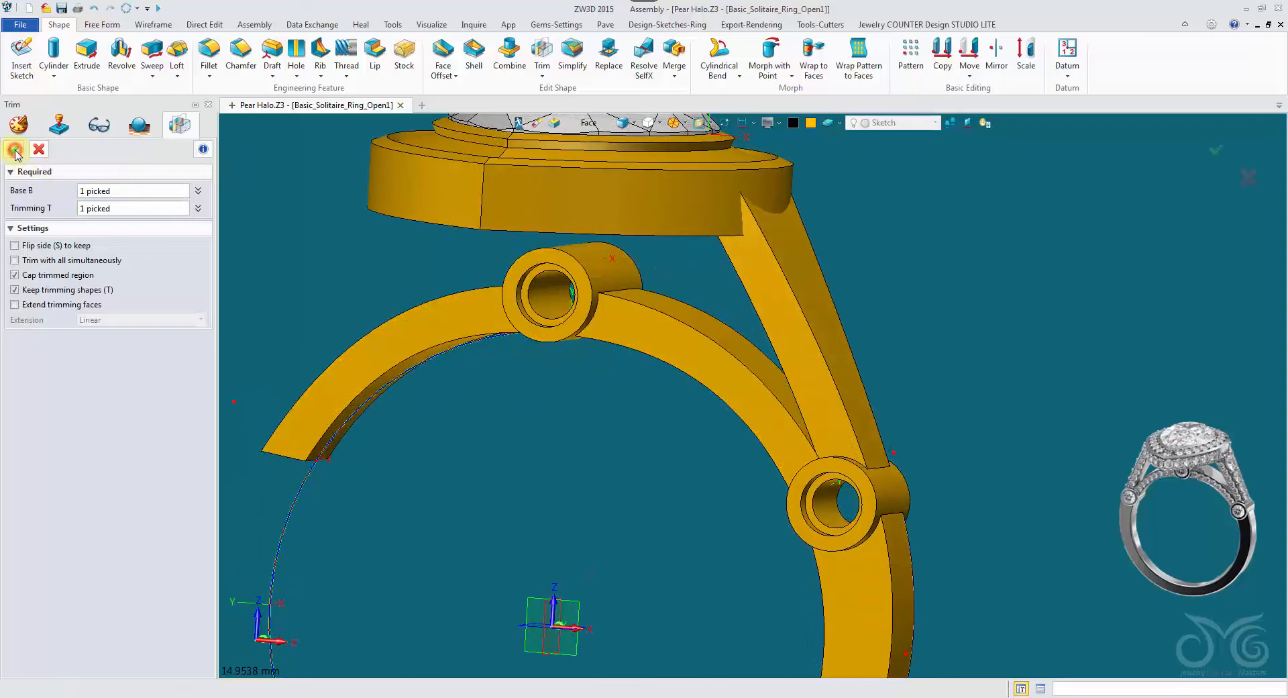
right_drag(470, 379, 509, 376)
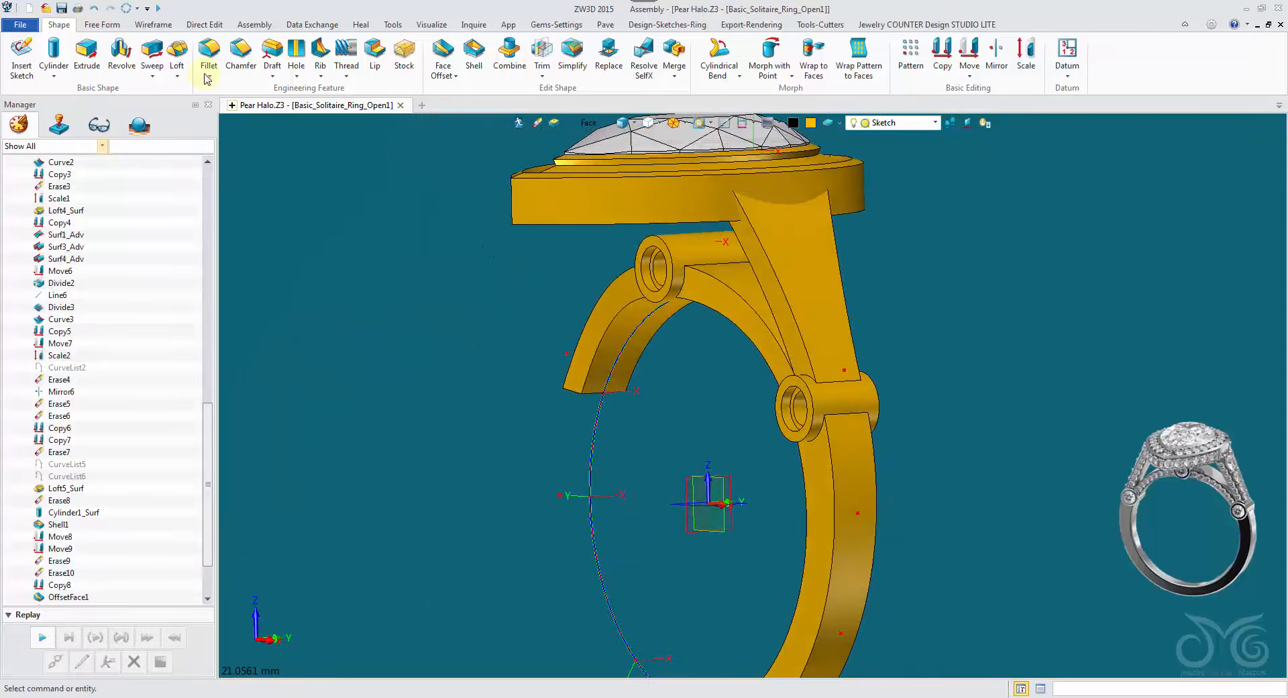
right_drag(482, 291, 1056, 315)
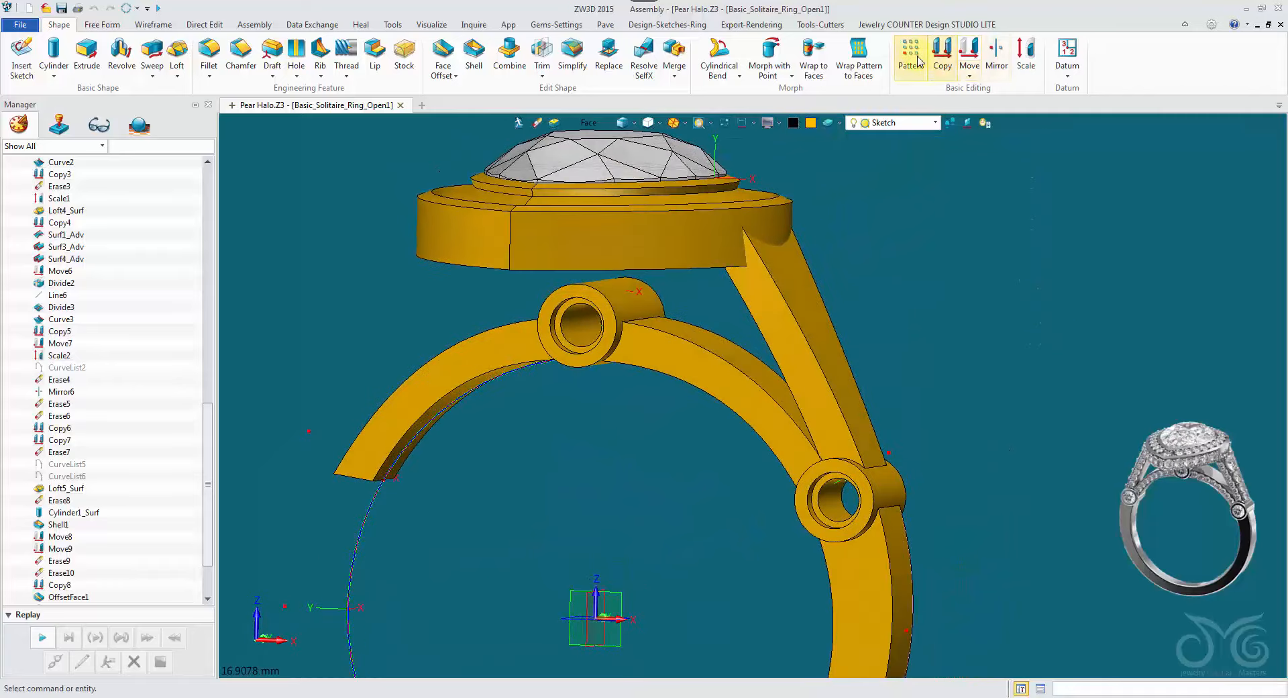
click(571, 27)
scroll(635, 514, up, 6)
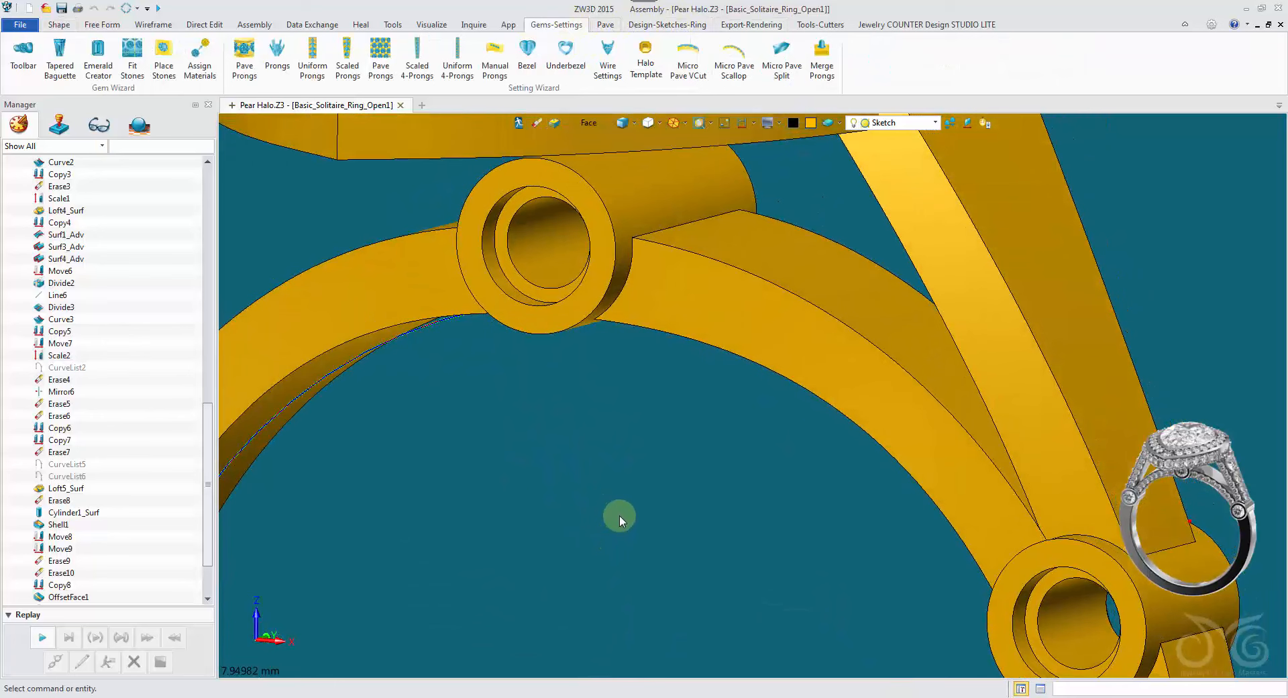
scroll(626, 449, down, 1)
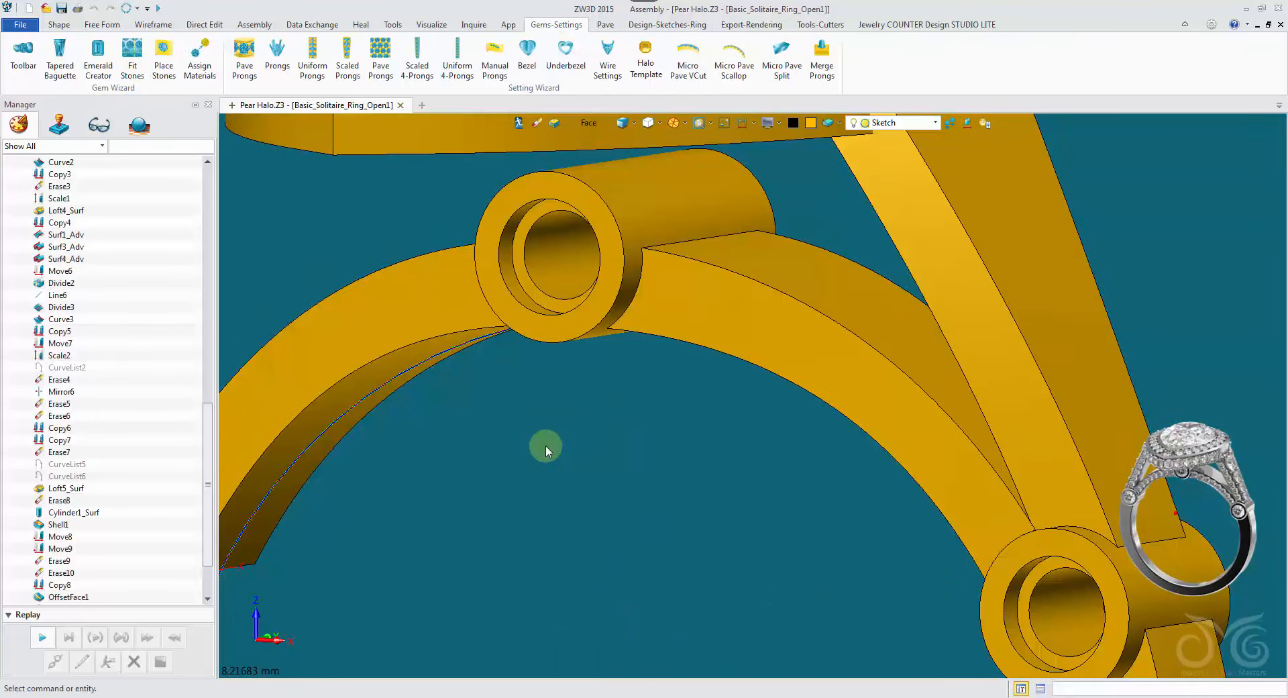
Step: Create an XZ datum plane with its origin at the curvature centre of the recessed opening in the hollow cylinder below the halo
right_click(545, 445)
click(585, 506)
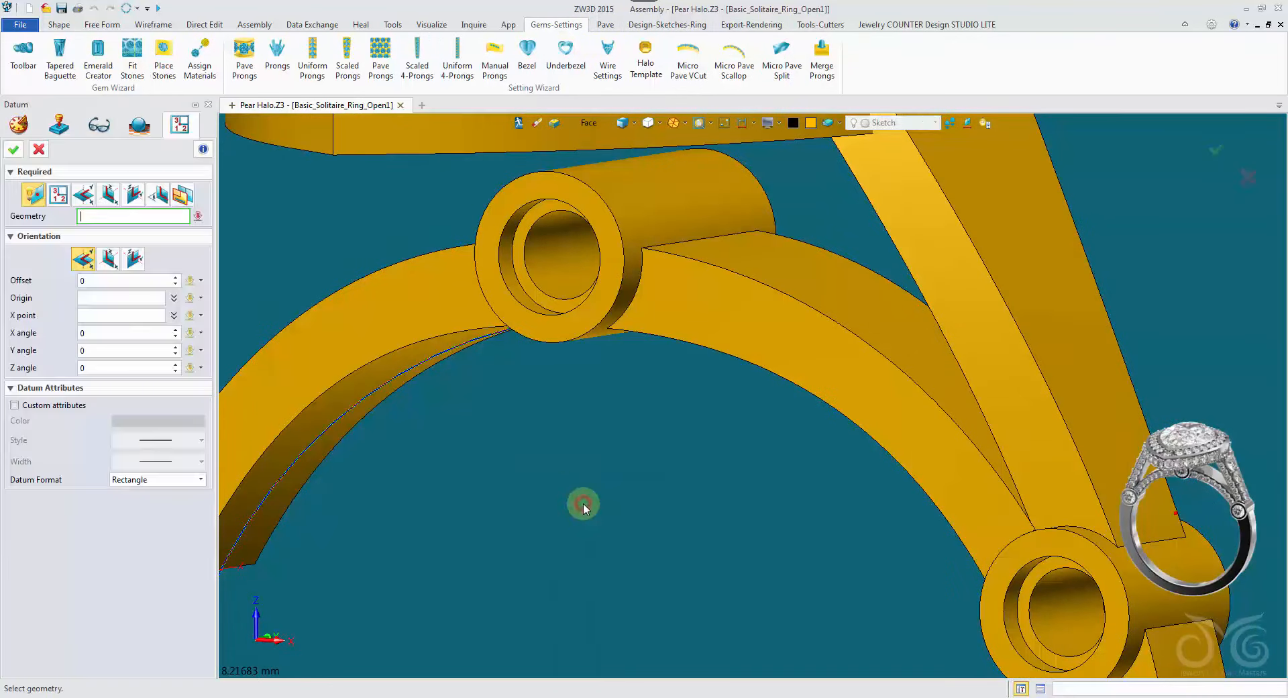
right_drag(581, 506, 745, 513)
scroll(551, 475, down, 5)
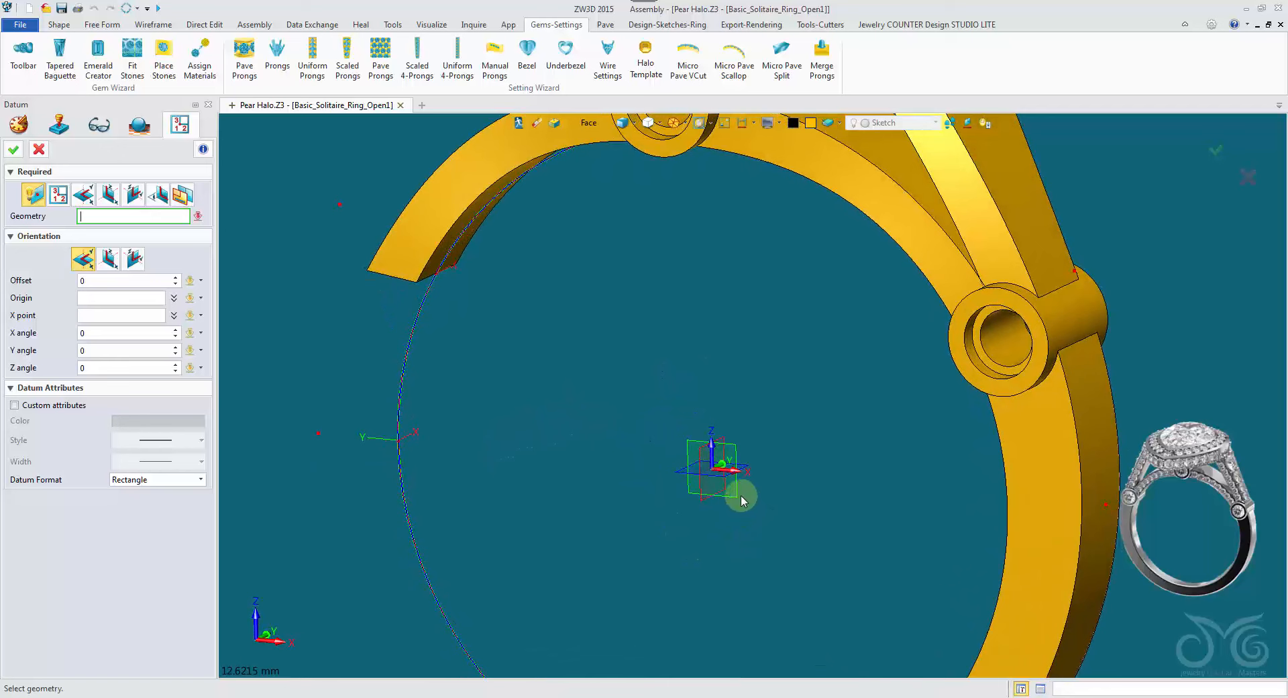
click(109, 194)
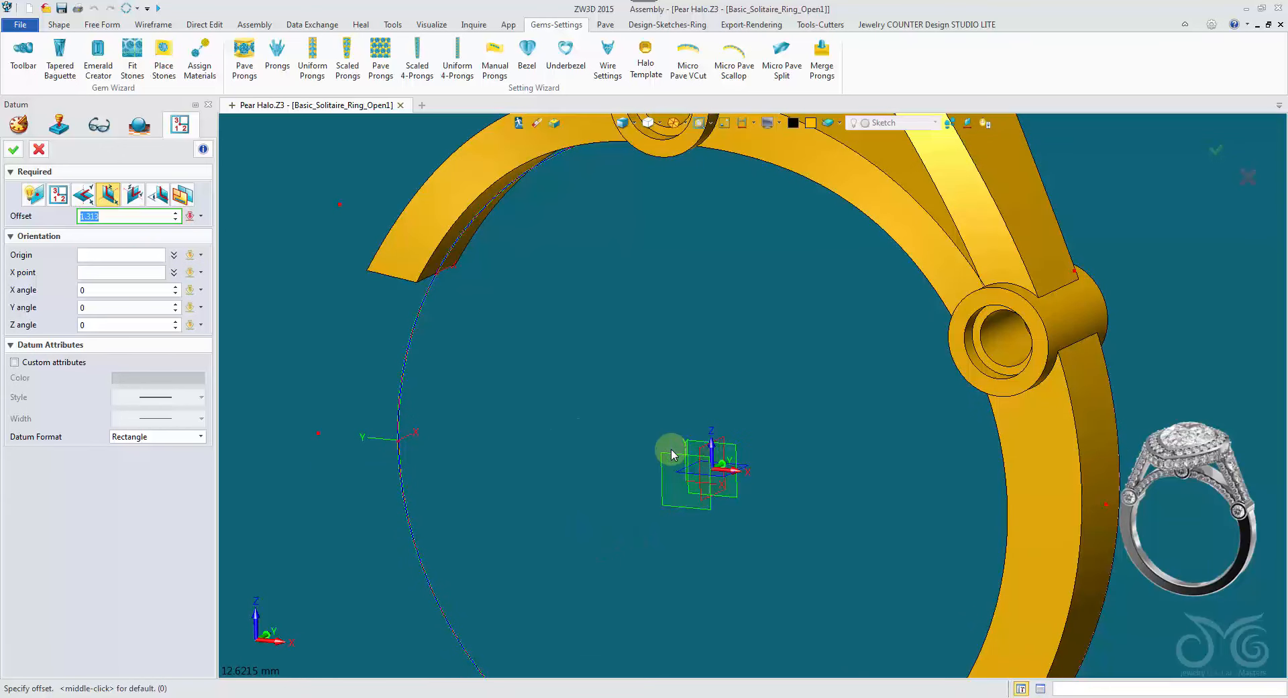
right_drag(626, 395, 624, 399)
click(410, 345)
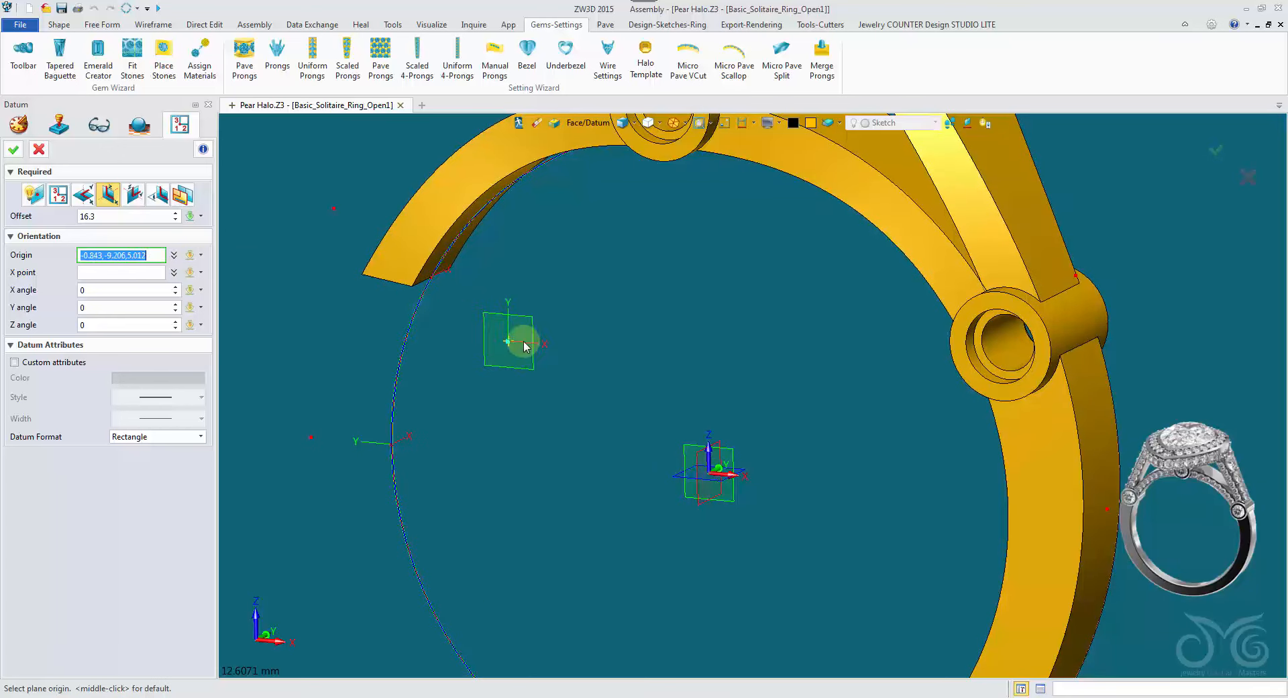
mouse_move(528, 347)
right_down()
mouse_move(591, 362)
mouse_move(653, 354)
mouse_move(622, 338)
mouse_move(642, 346)
mouse_move(690, 314)
mouse_move(677, 282)
right_up()
click(718, 551)
scroll(690, 314, up, 2)
click(664, 220)
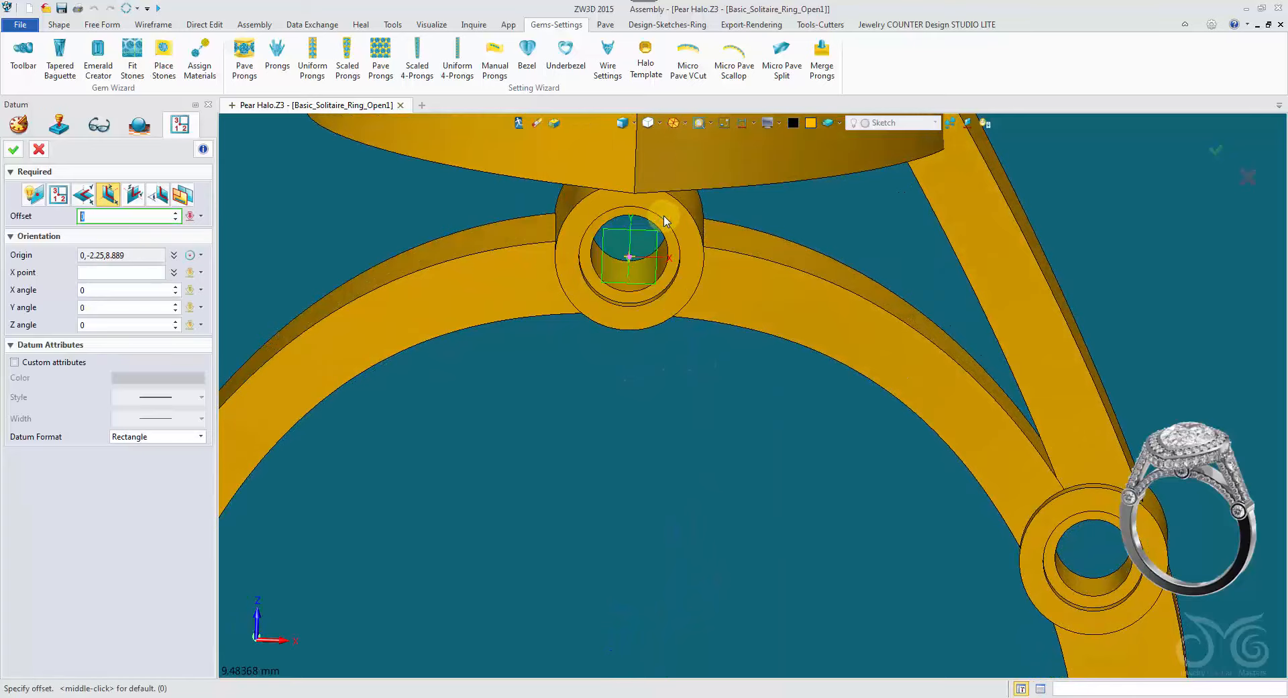
right_drag(955, 368, 454, 278)
right_drag(222, 232, 698, 399)
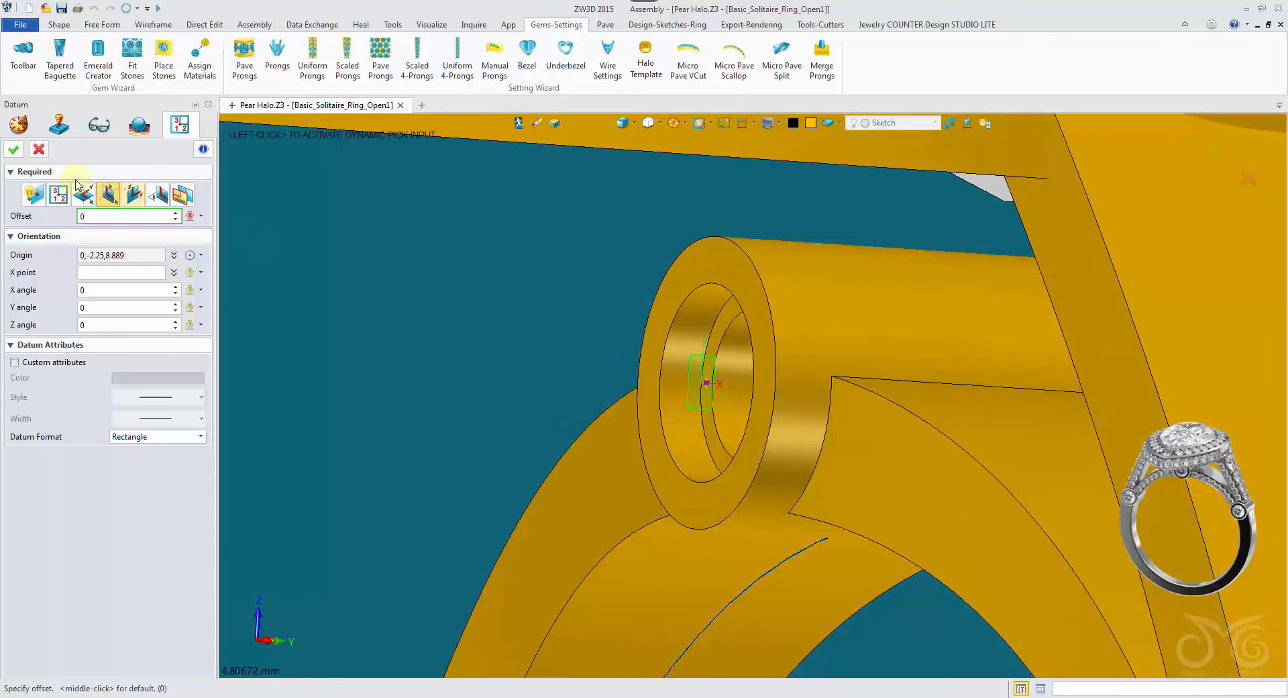
click(20, 158)
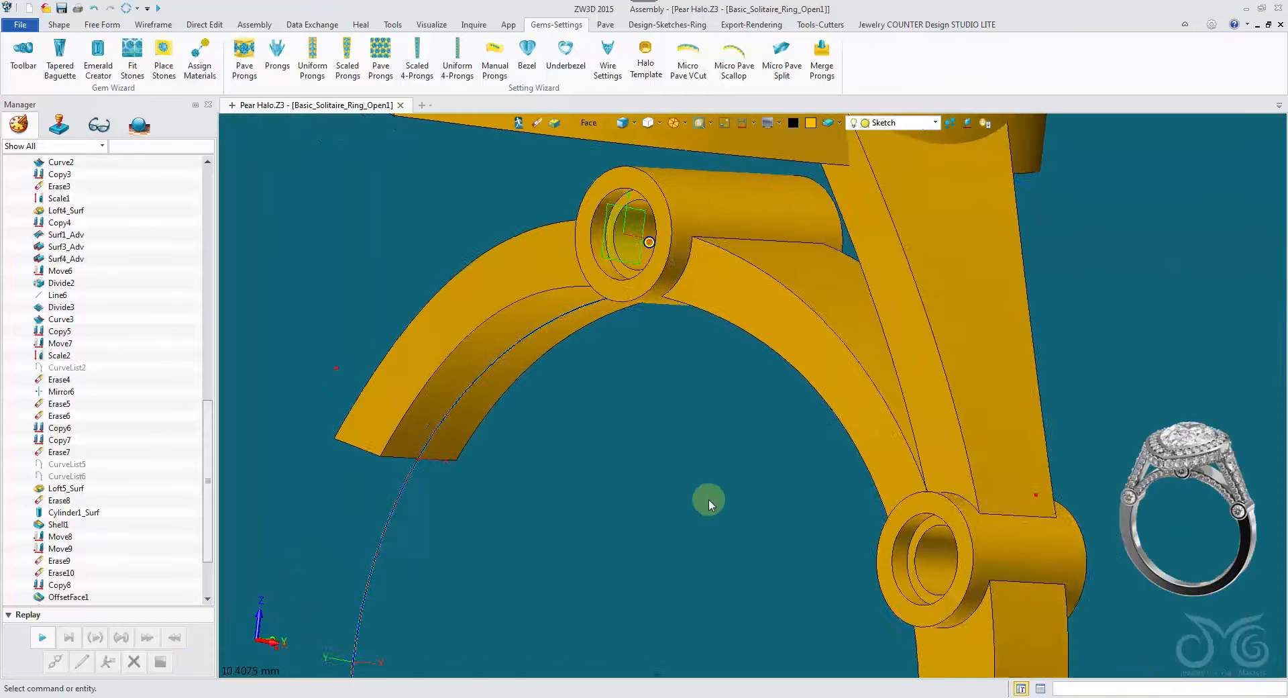
Step: Create a second XZ datum plane with zero offset, centred in the recessed opening of the hollow cylinder at the shank split
right_drag(709, 497, 640, 472)
middle_click(679, 486)
scroll(641, 473, up, 2)
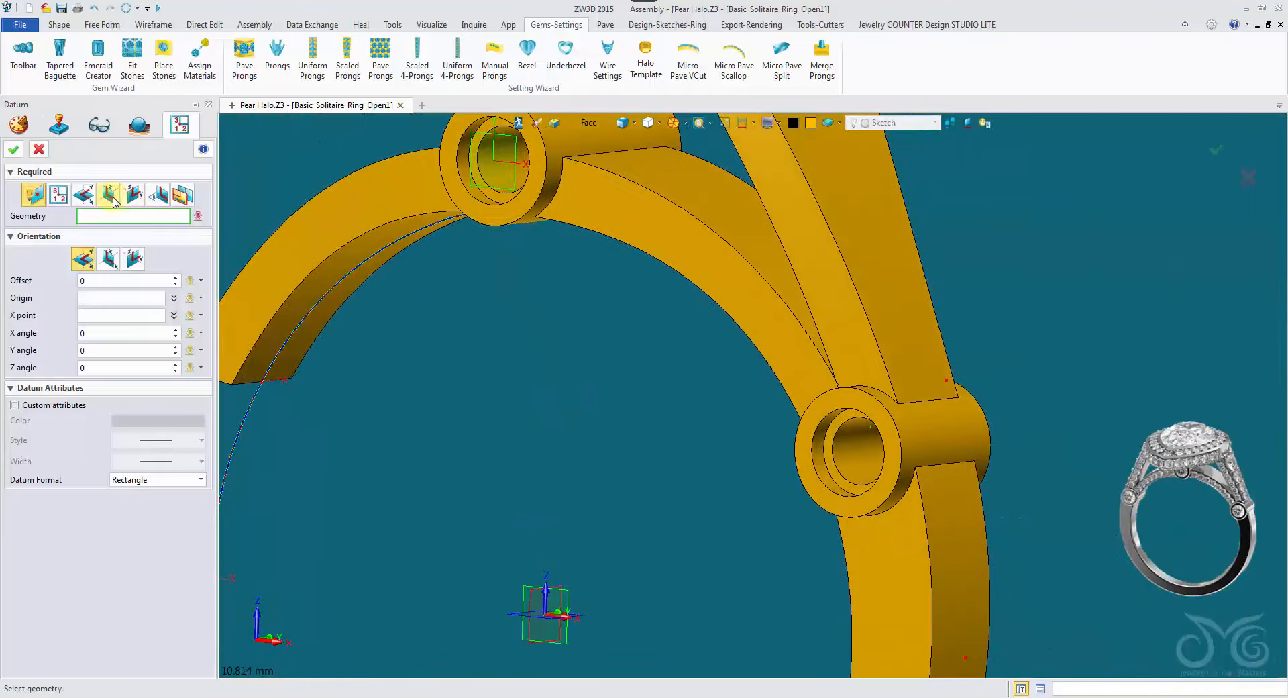
click(109, 194)
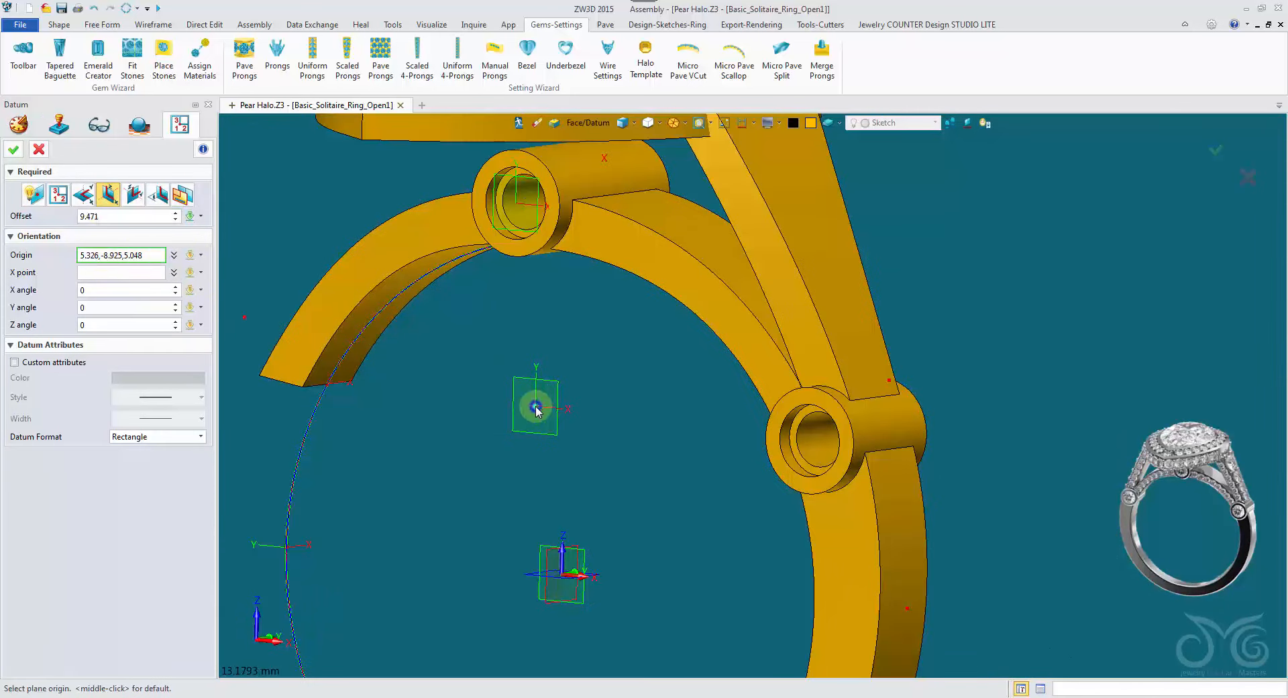
right_click(534, 407)
click(615, 273)
scroll(768, 373, up, 3)
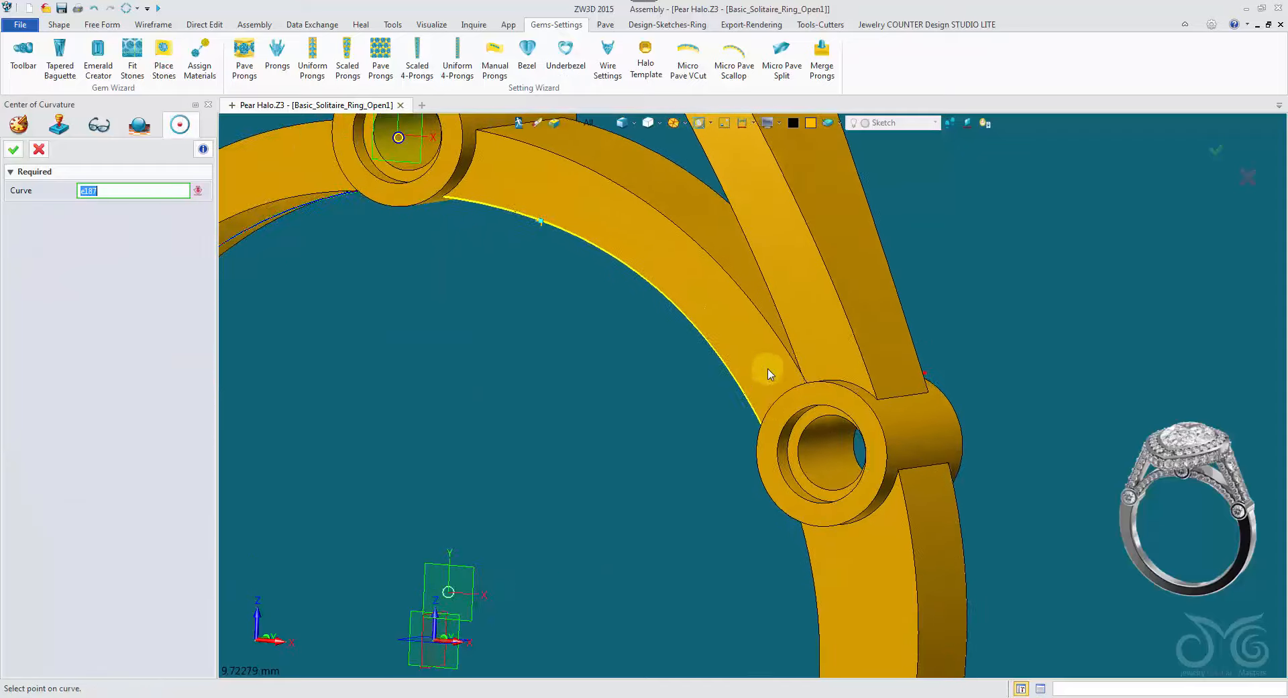
click(818, 397)
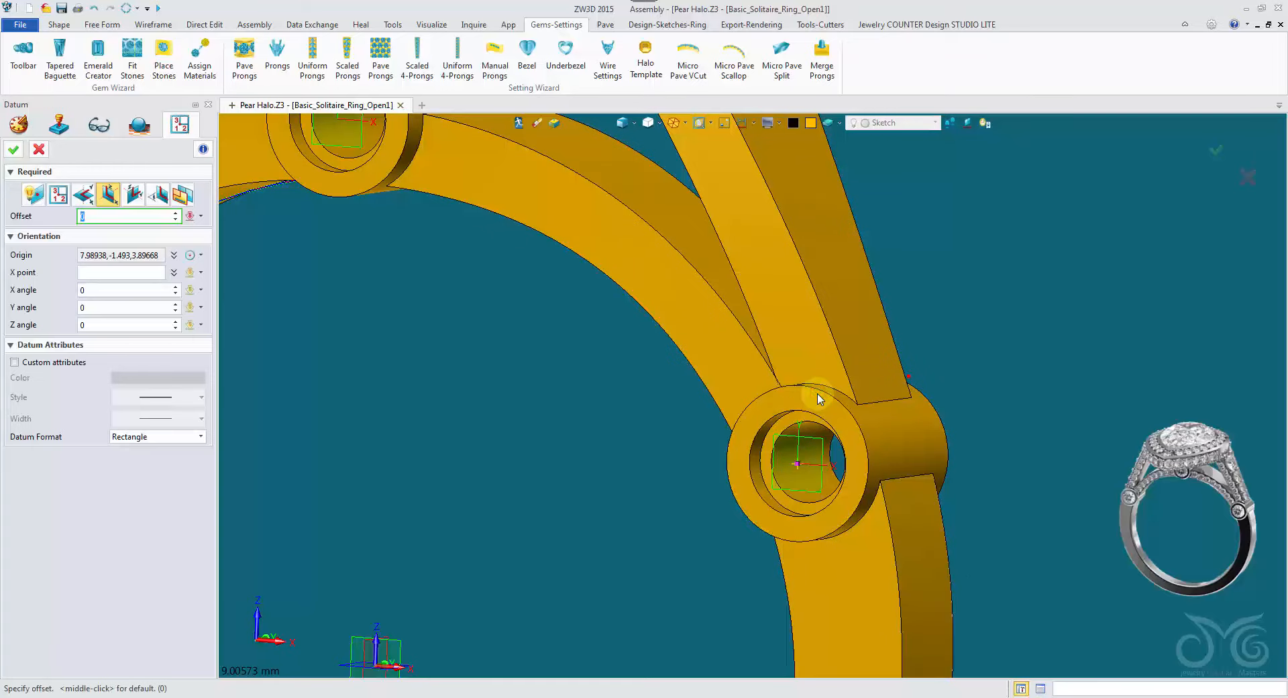
middle_click(446, 287)
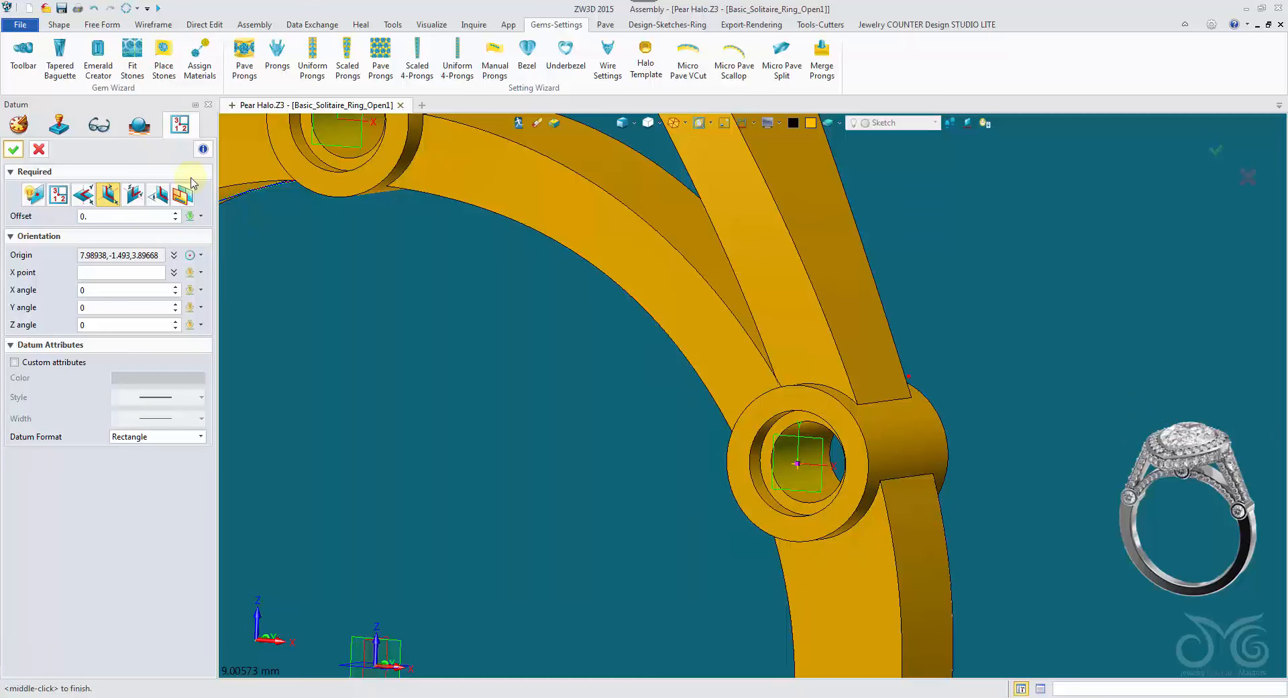
click(12, 147)
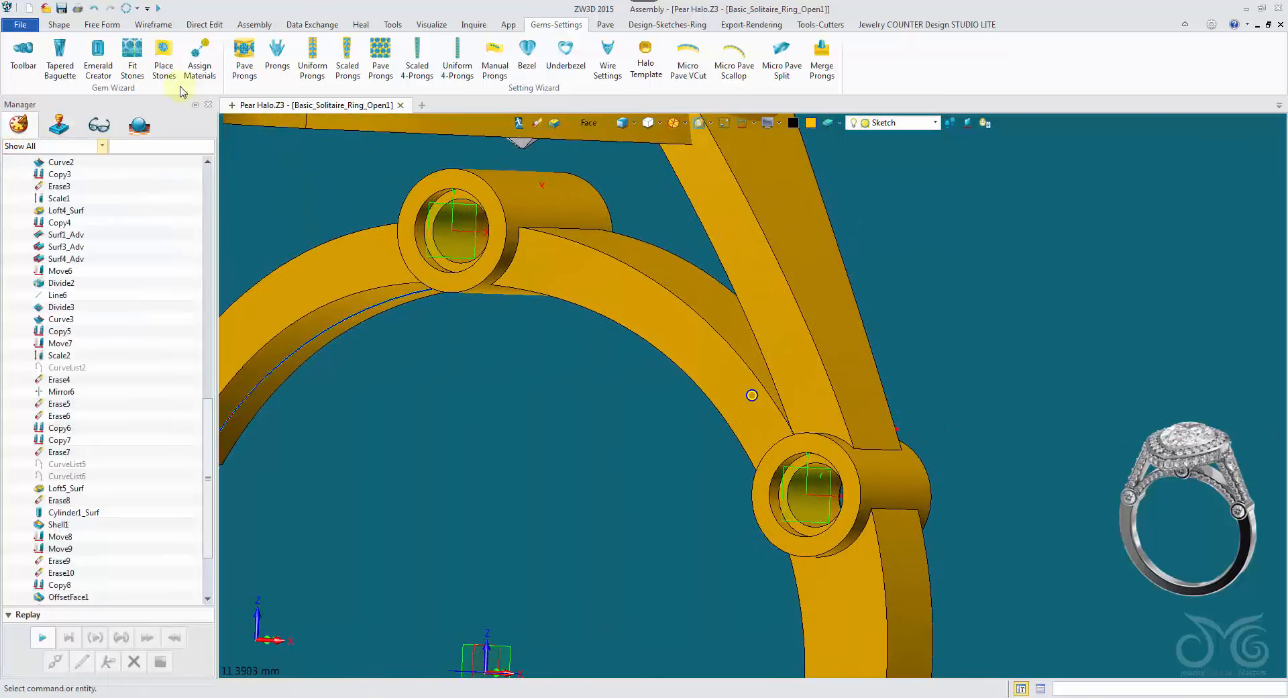
Step: Start placing stones, choosing a round faceted Diamond-White gem with a length of 1.8 mm
click(161, 67)
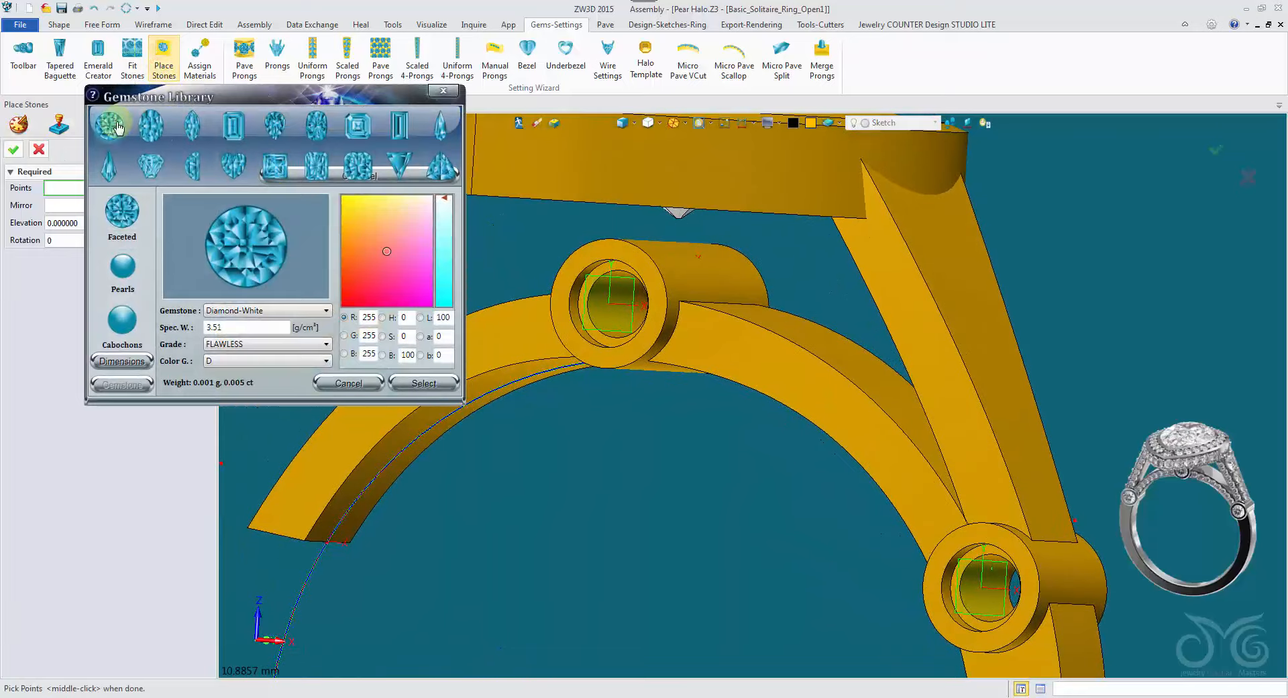
click(122, 361)
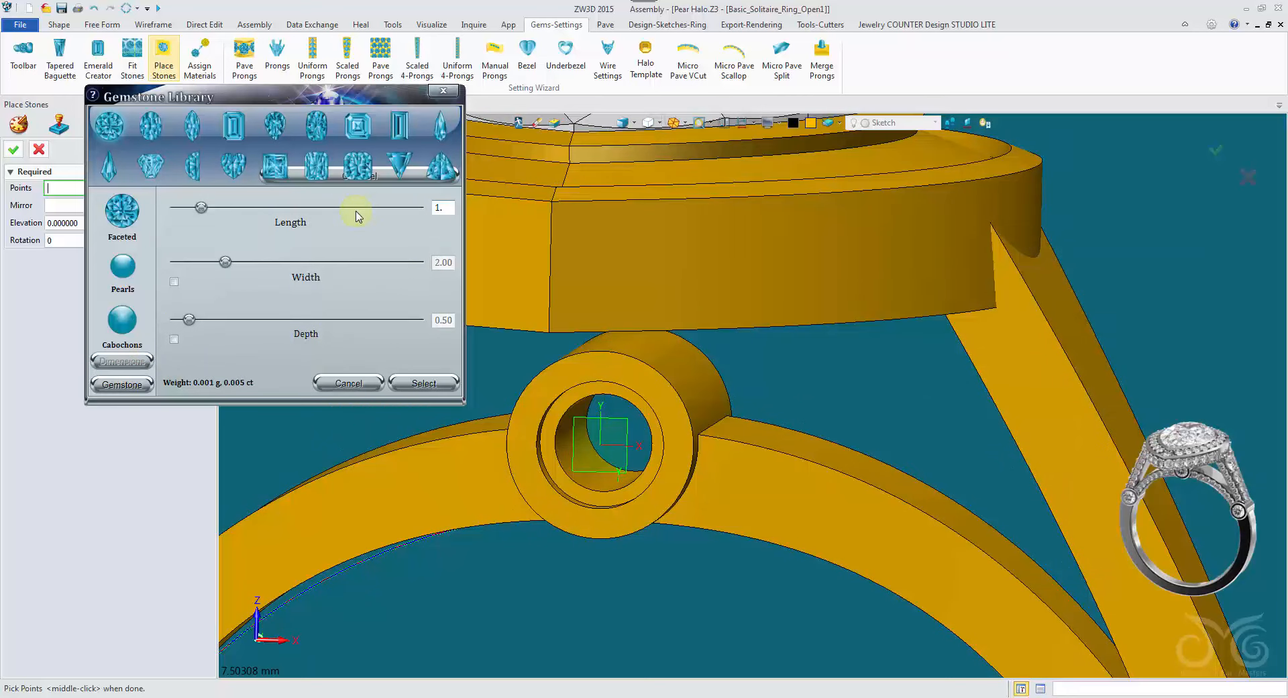
click(602, 430)
mouse_move(597, 418)
right_down()
mouse_move(606, 402)
mouse_move(601, 411)
right_up()
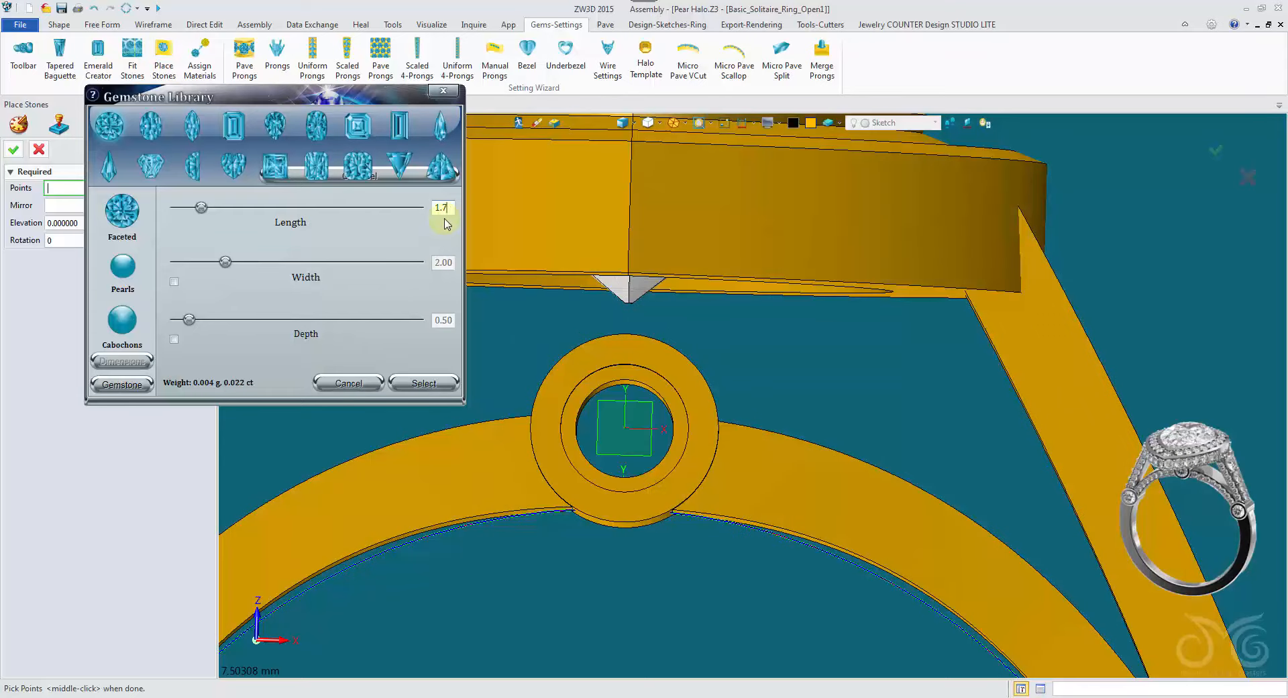
text(8)
Step: Pick the centres of both recessed cylinder openings, below the halo and at the shank split, as positions for the round stones
click(613, 412)
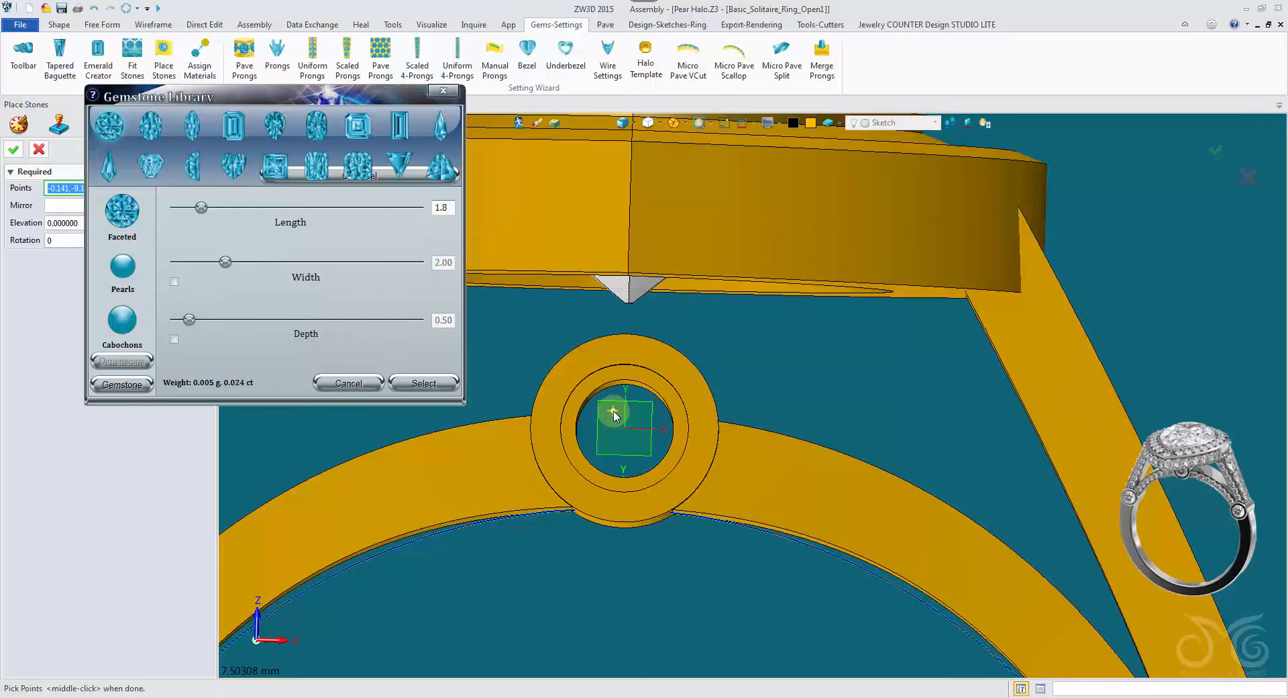
click(615, 408)
right_drag(654, 405, 690, 419)
scroll(671, 403, down, 2)
click(948, 532)
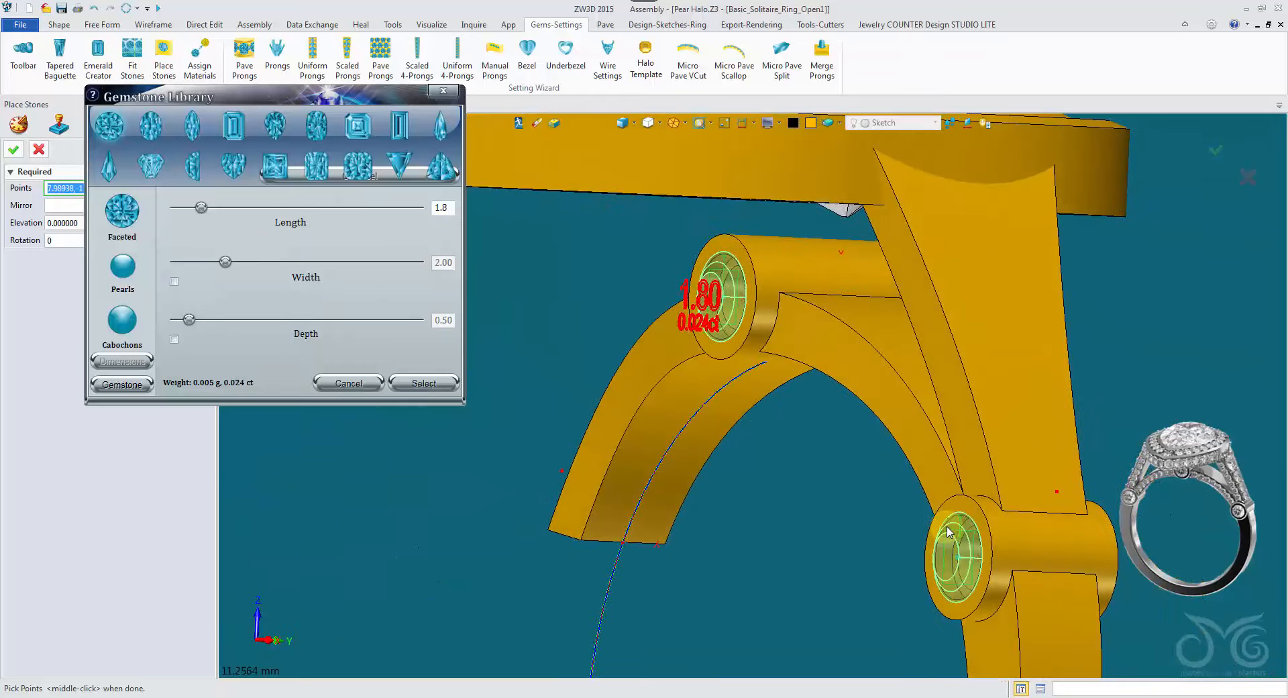
right_drag(947, 532, 705, 462)
scroll(879, 518, up, 2)
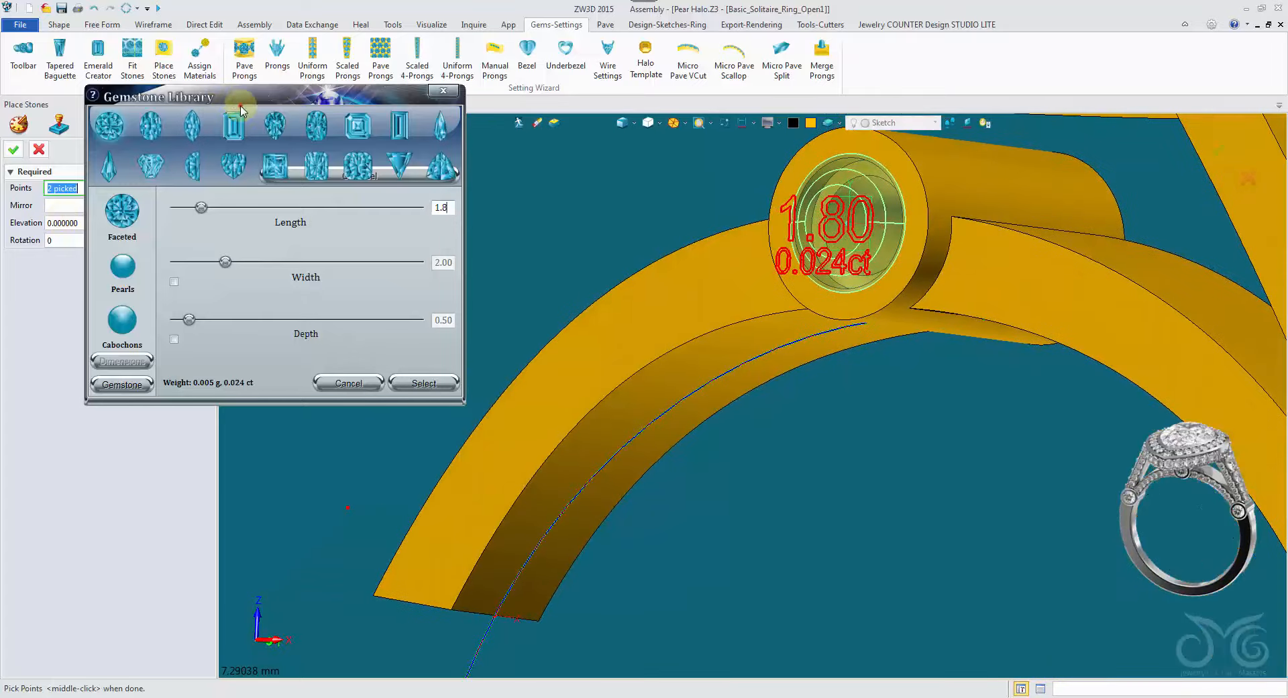
Step: Set the elevation of both round stones to -0.05 and complete the placement
drag(243, 98, 337, 165)
click(125, 220)
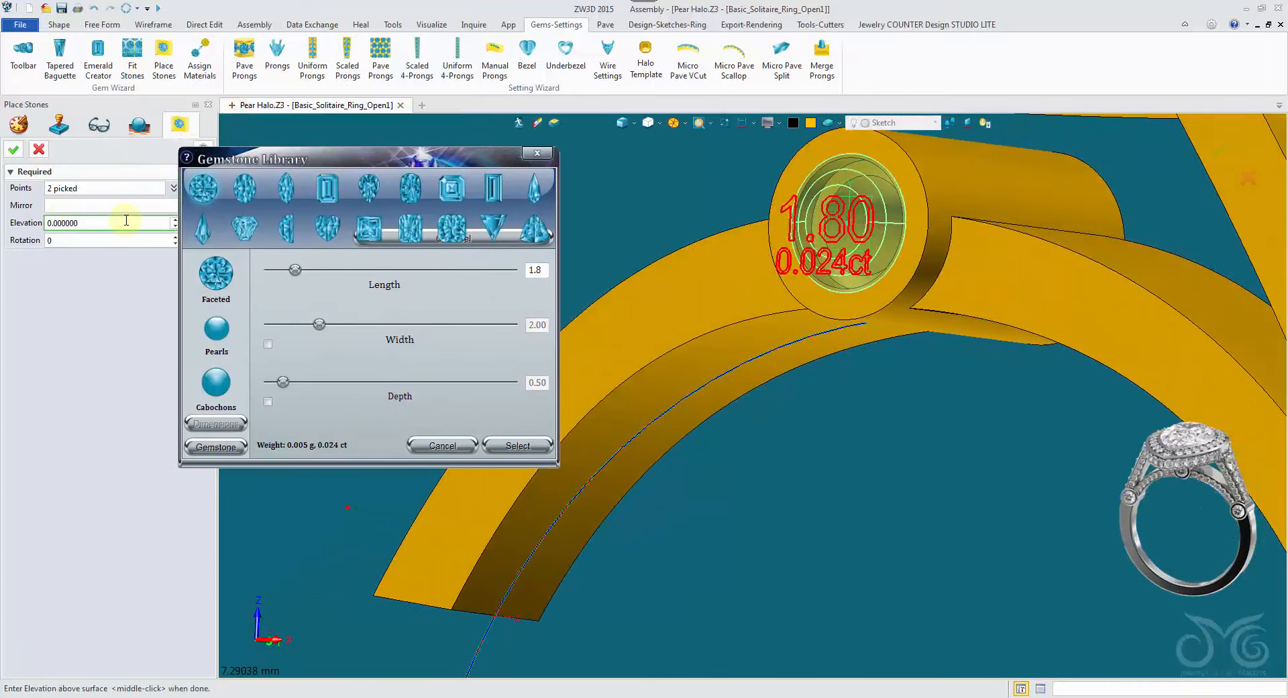
text(-0.04)
key(Return)
text(-0.05)
key(Return)
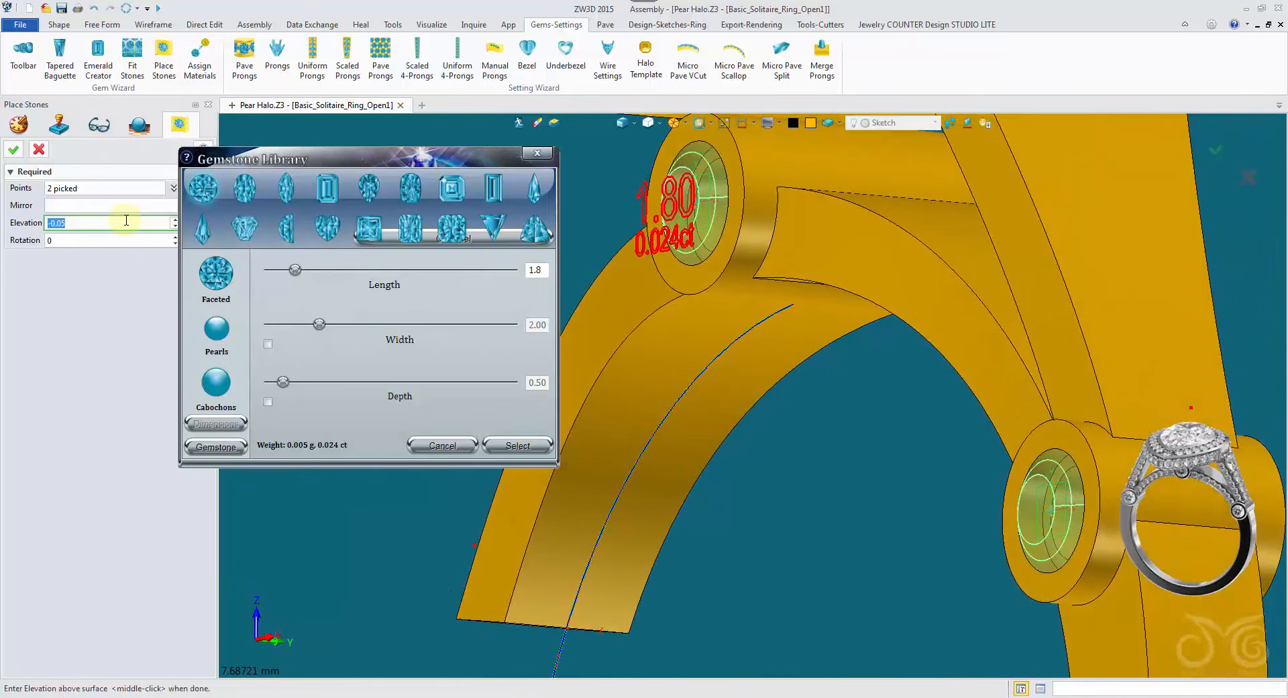
click(13, 151)
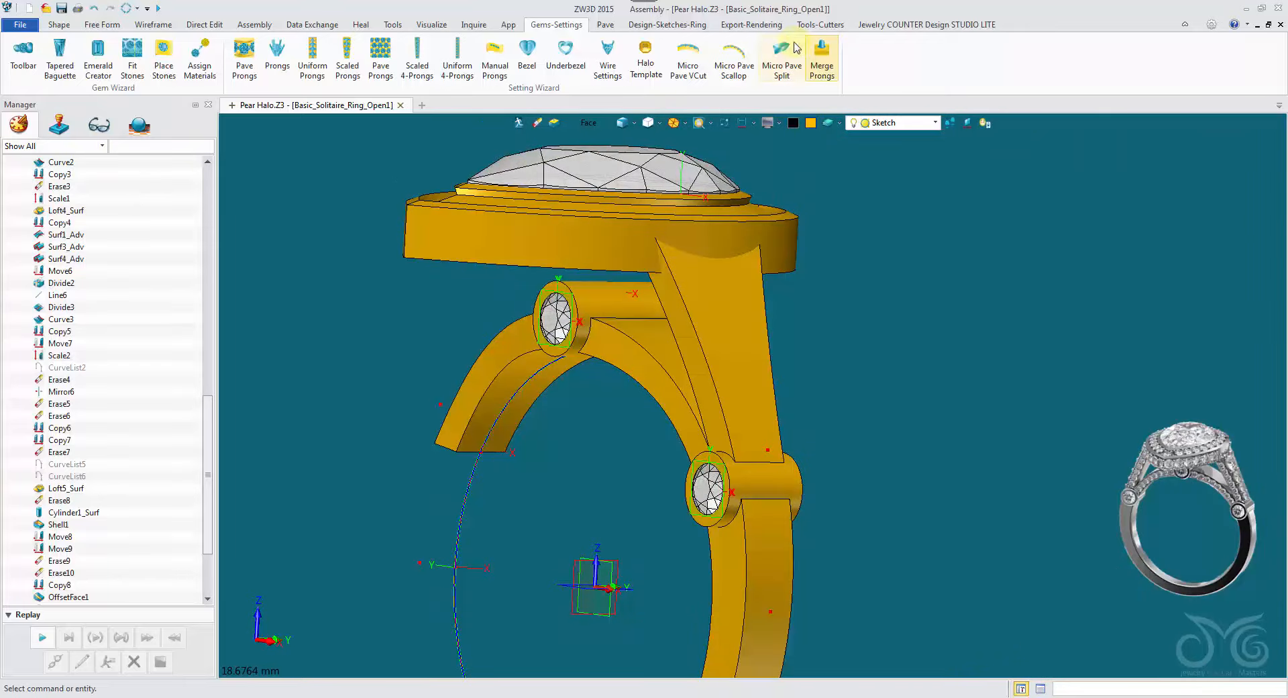
Step: Mirror the two round stone components about the FRONT plane to fill the recesses on the opposite side of the ring
click(813, 25)
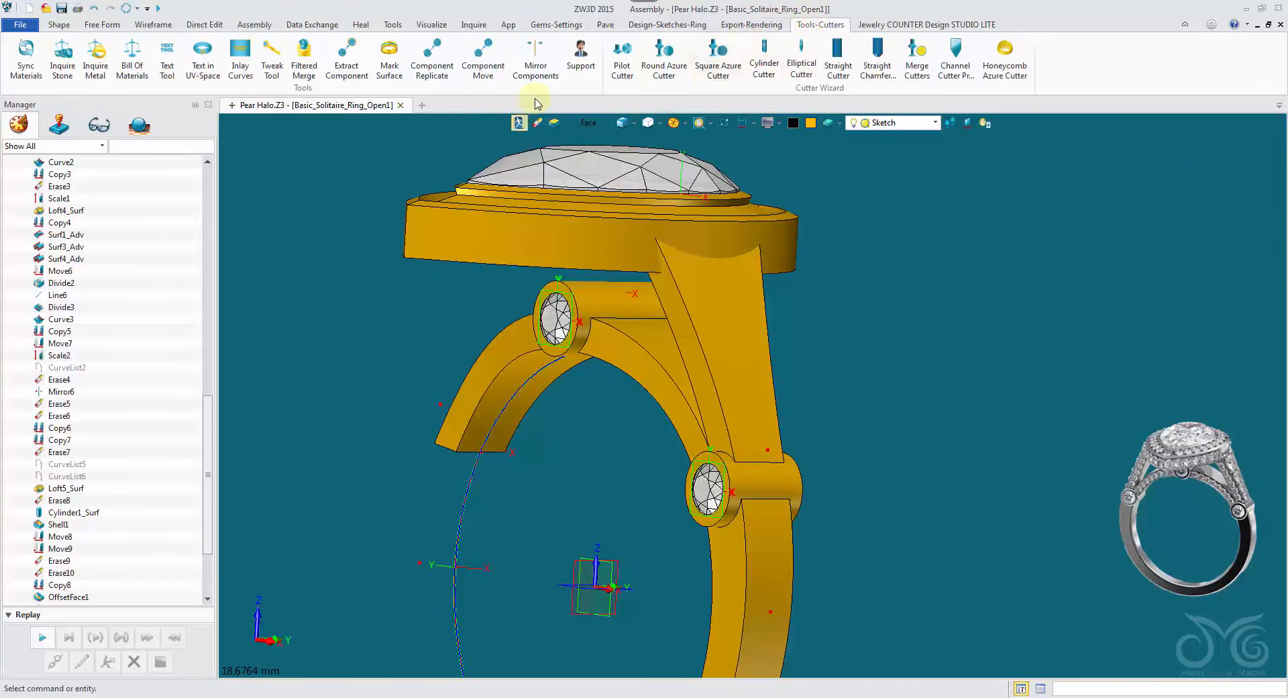
click(541, 68)
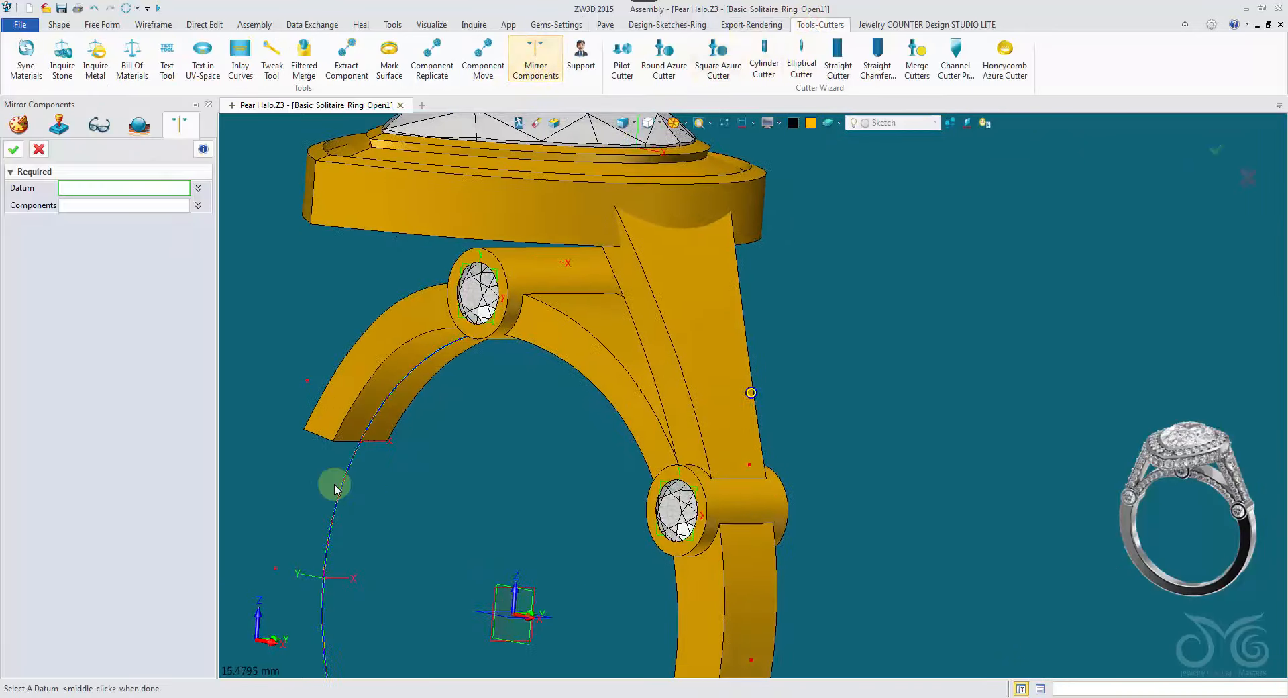
right_drag(459, 506, 447, 525)
middle_click(450, 441)
click(666, 531)
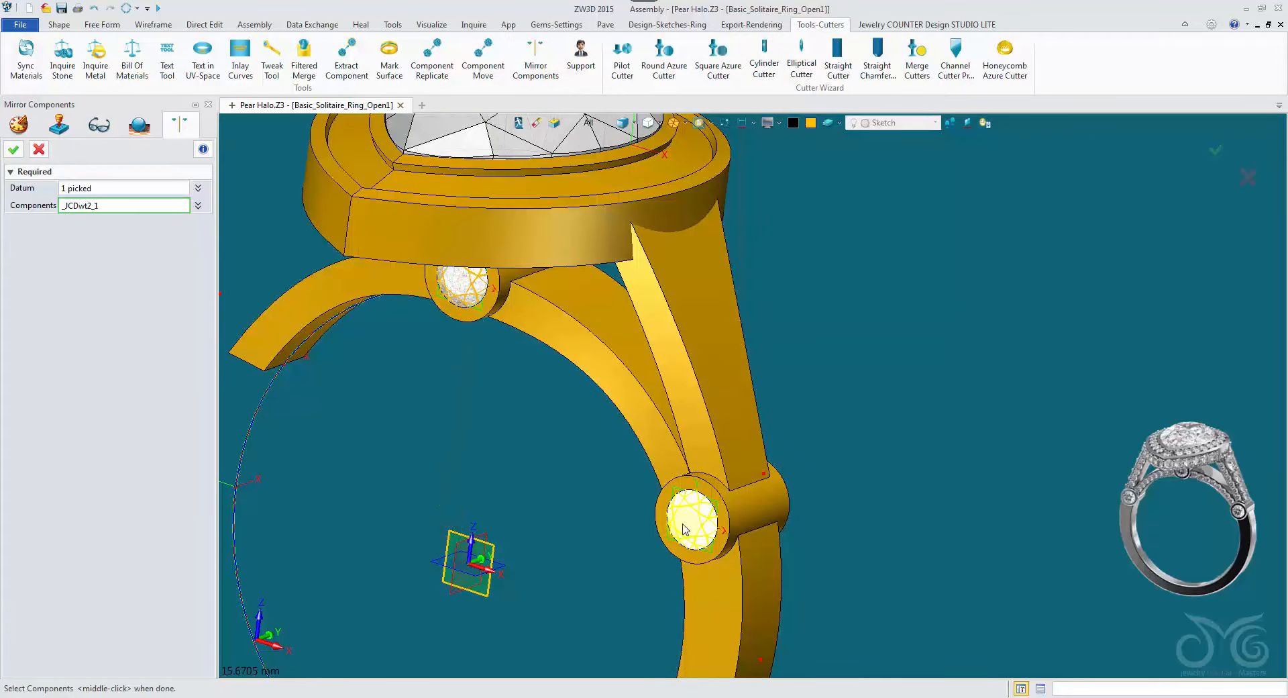
click(13, 149)
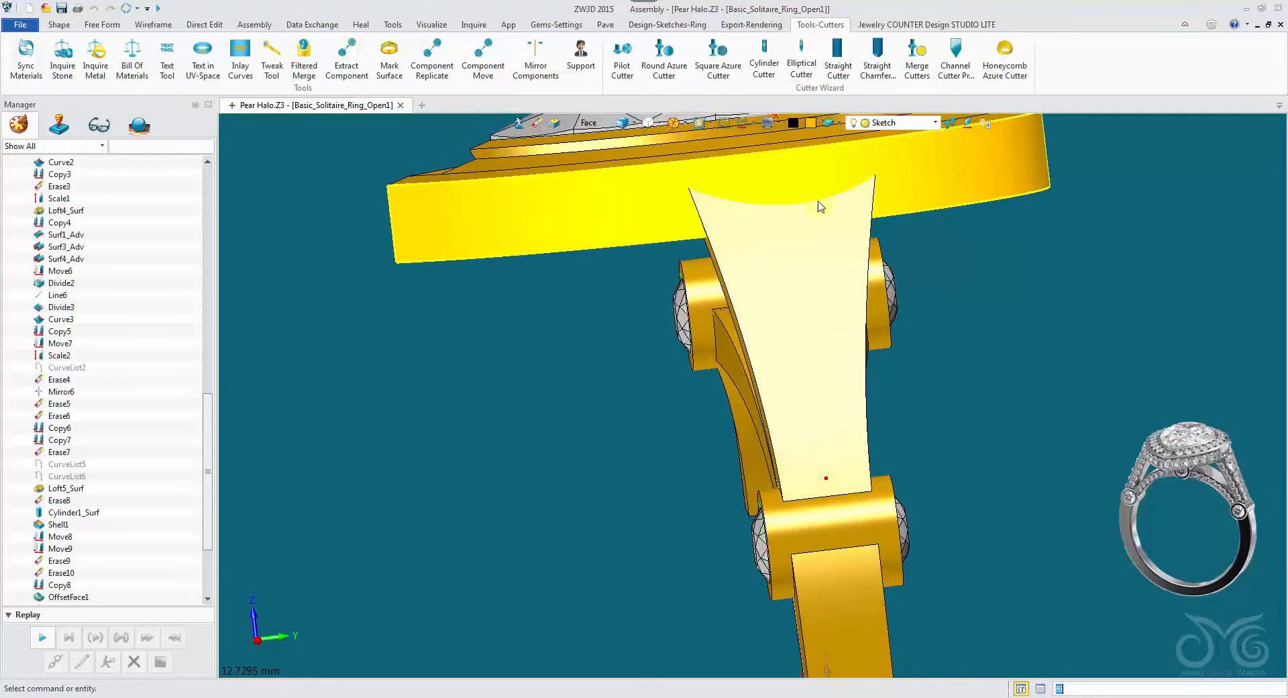
Step: Examine the ring from several sides, checking how the shank arm meets the halo and how the stones sit in the cylinders
right_drag(413, 228, 444, 232)
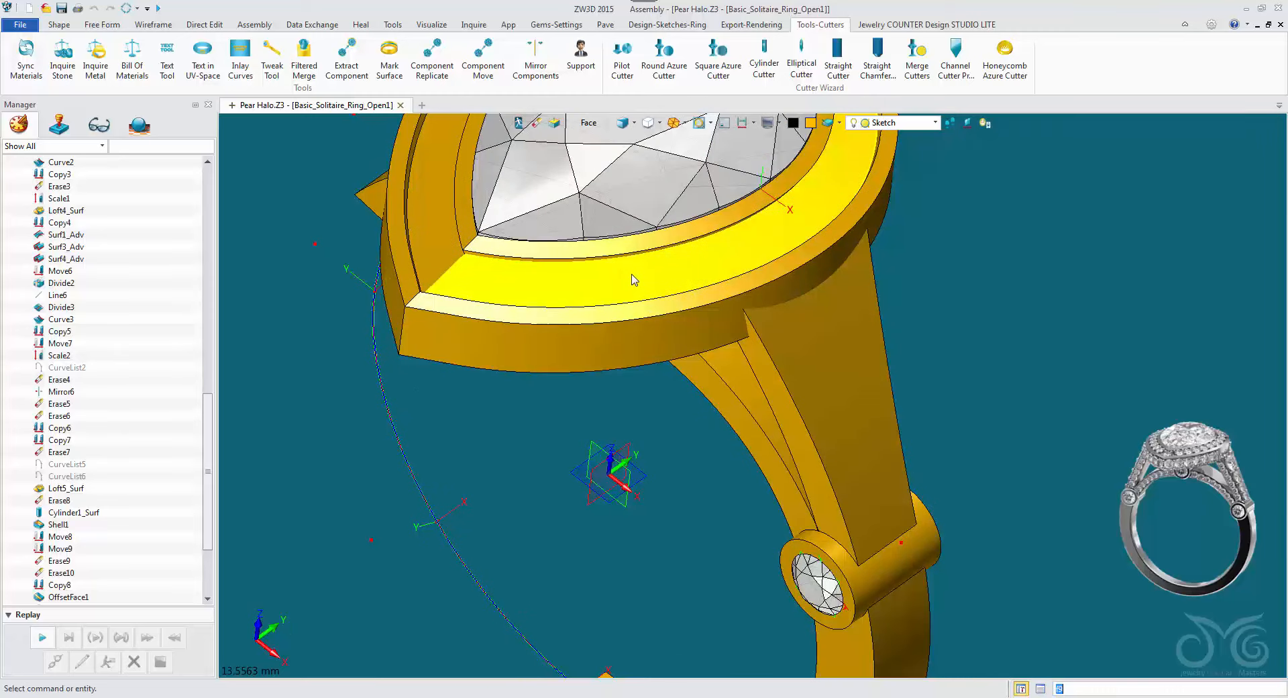
right_drag(634, 279, 959, 369)
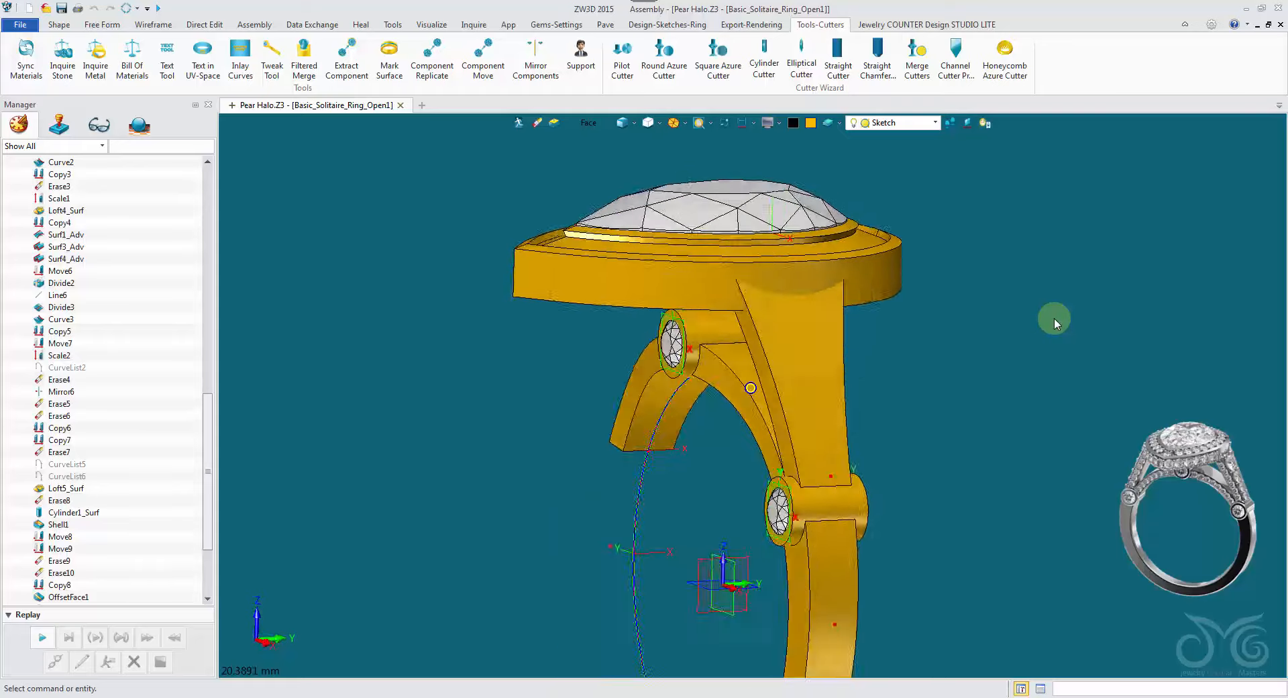
right_drag(911, 323, 772, 248)
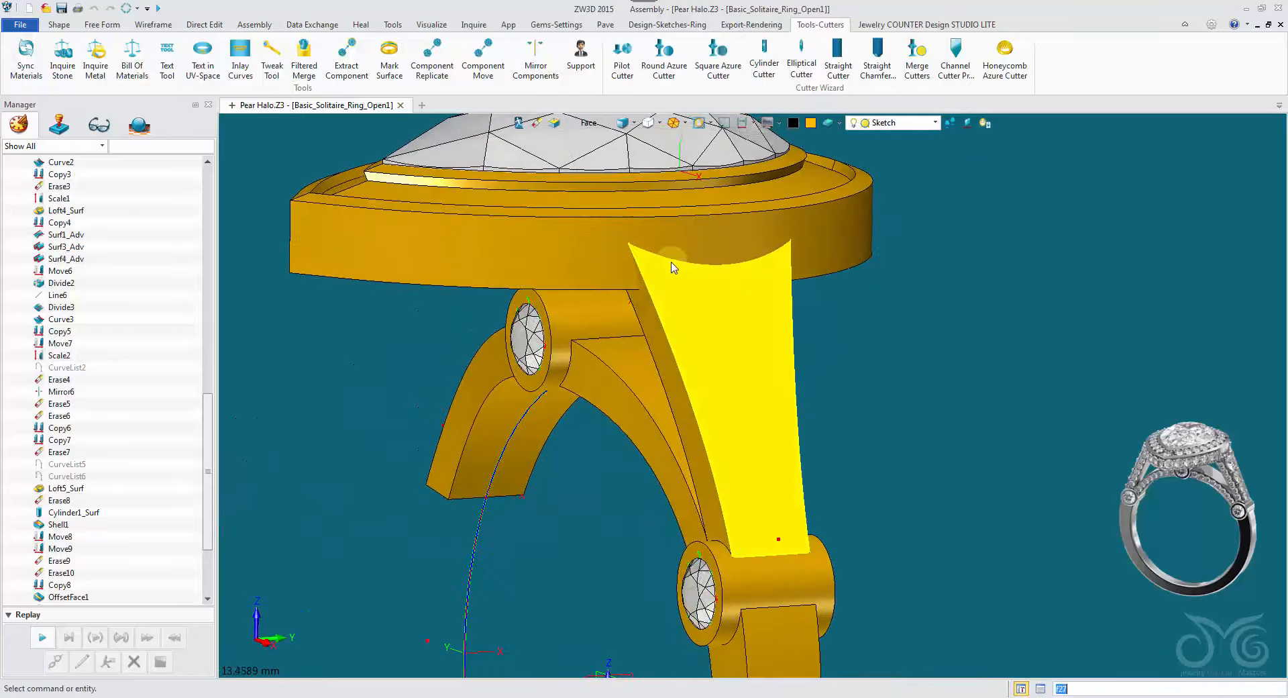
scroll(791, 290, down, 3)
right_drag(791, 290, 642, 472)
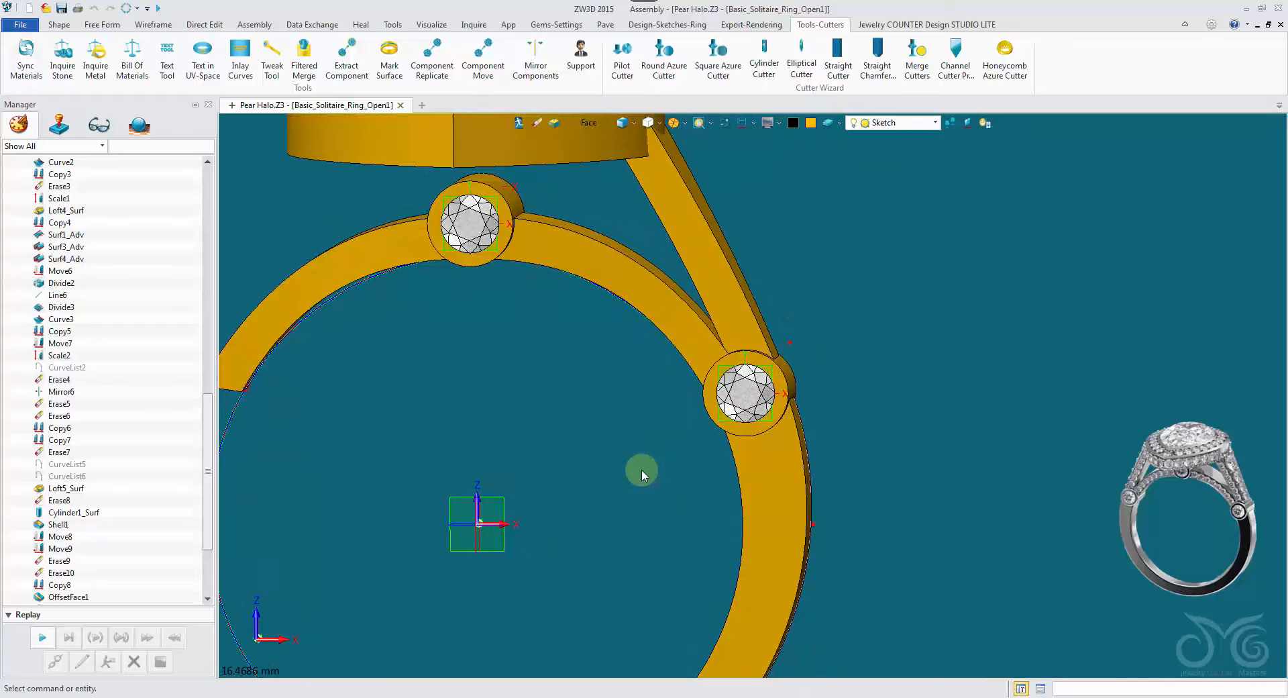
scroll(641, 470, down, 2)
mouse_move(705, 293)
right_down()
mouse_move(735, 147)
mouse_move(814, 205)
mouse_move(744, 131)
right_up()
click(742, 123)
click(742, 123)
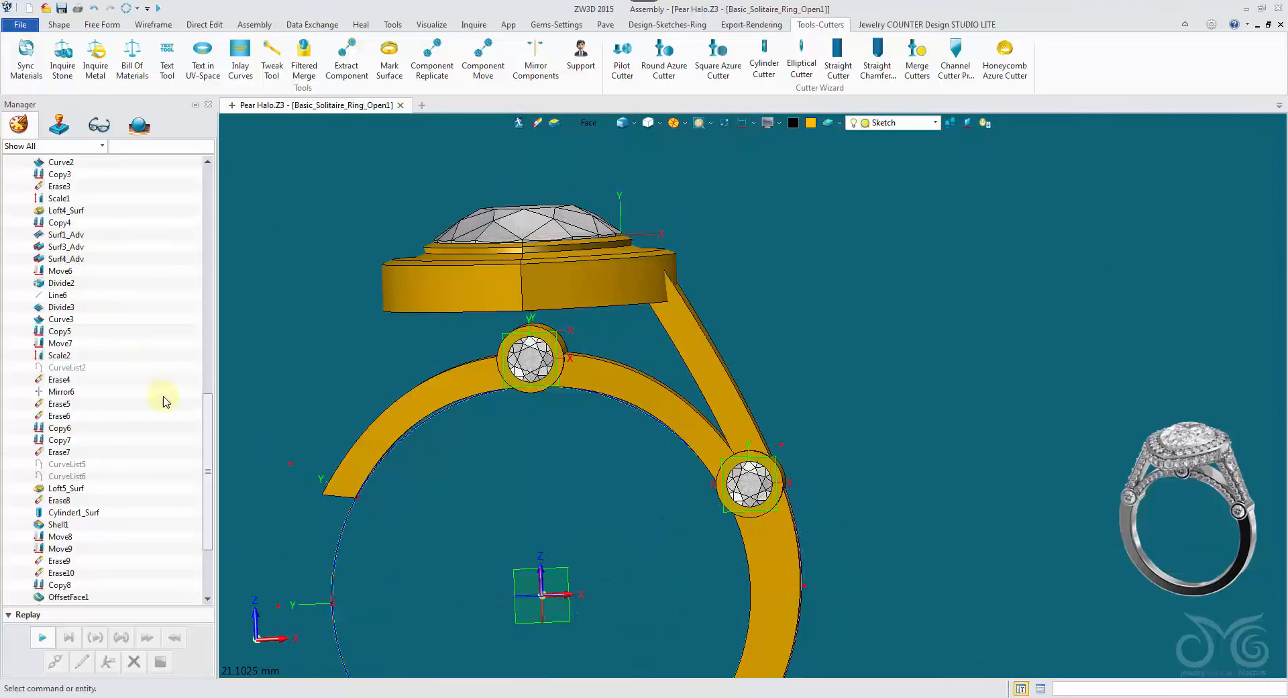
Step: Show the dimensions of RingSketch and OpenShankSketch on the model for editing
drag(205, 444, 205, 236)
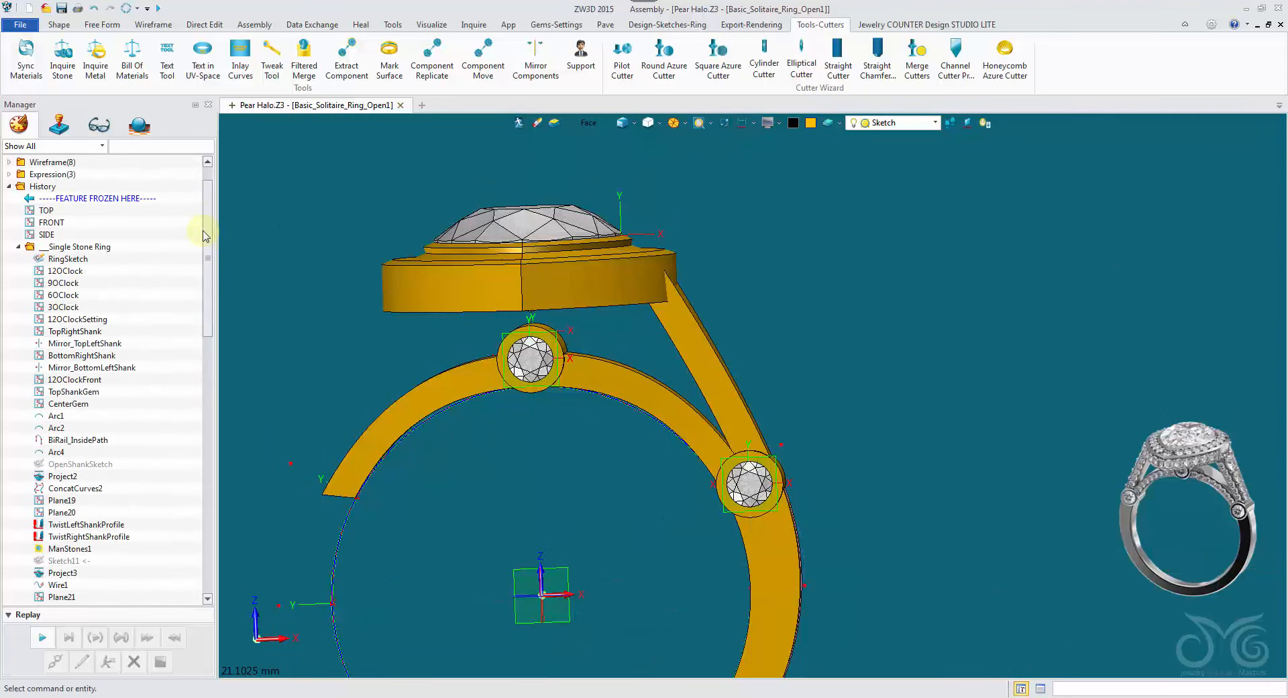
right_click(64, 262)
click(127, 250)
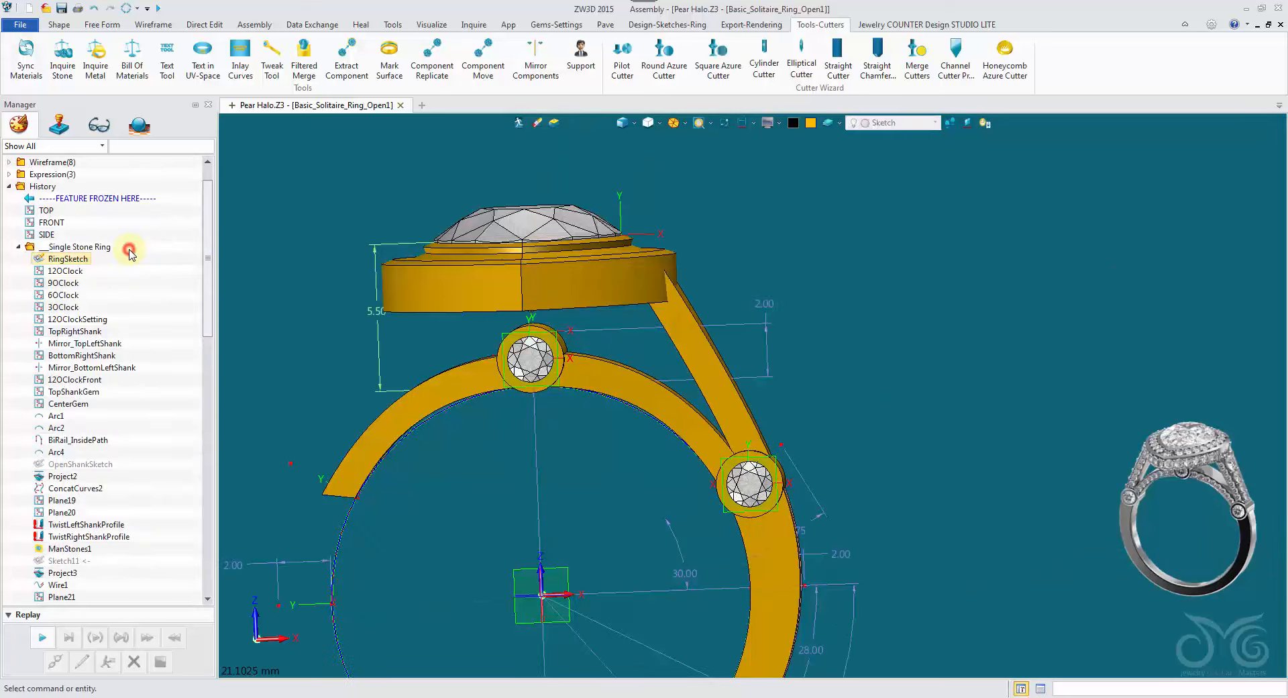
right_click(86, 464)
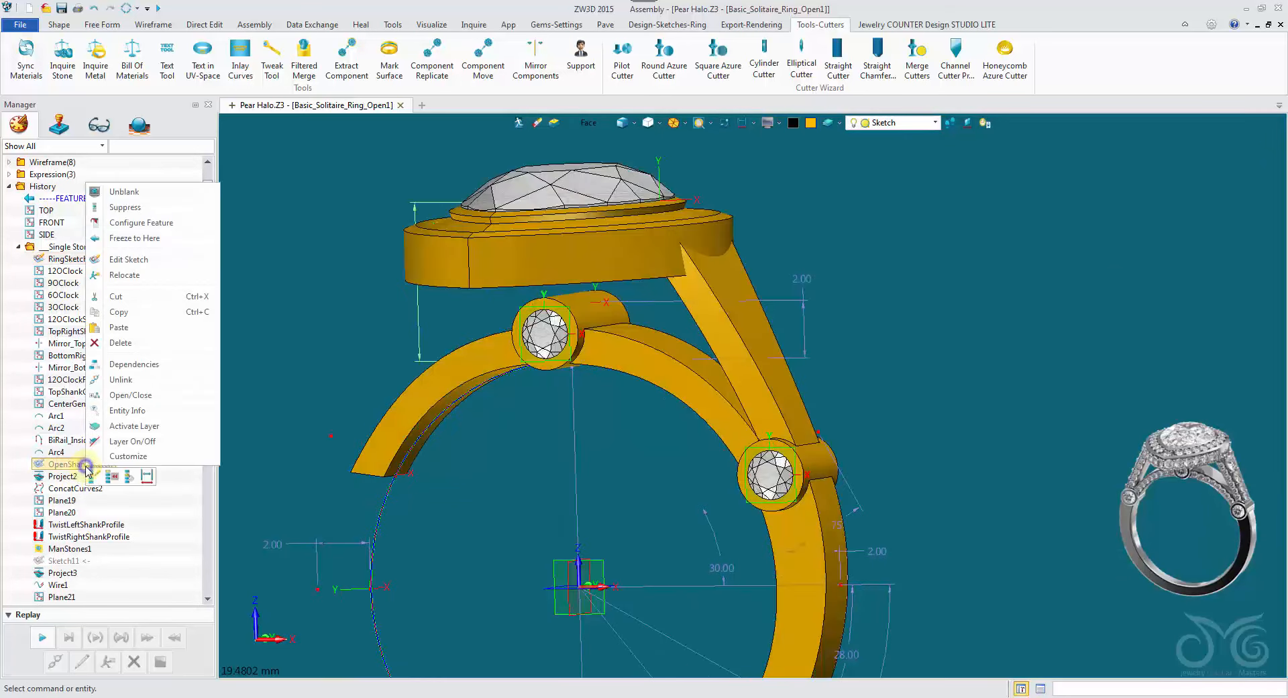
click(146, 478)
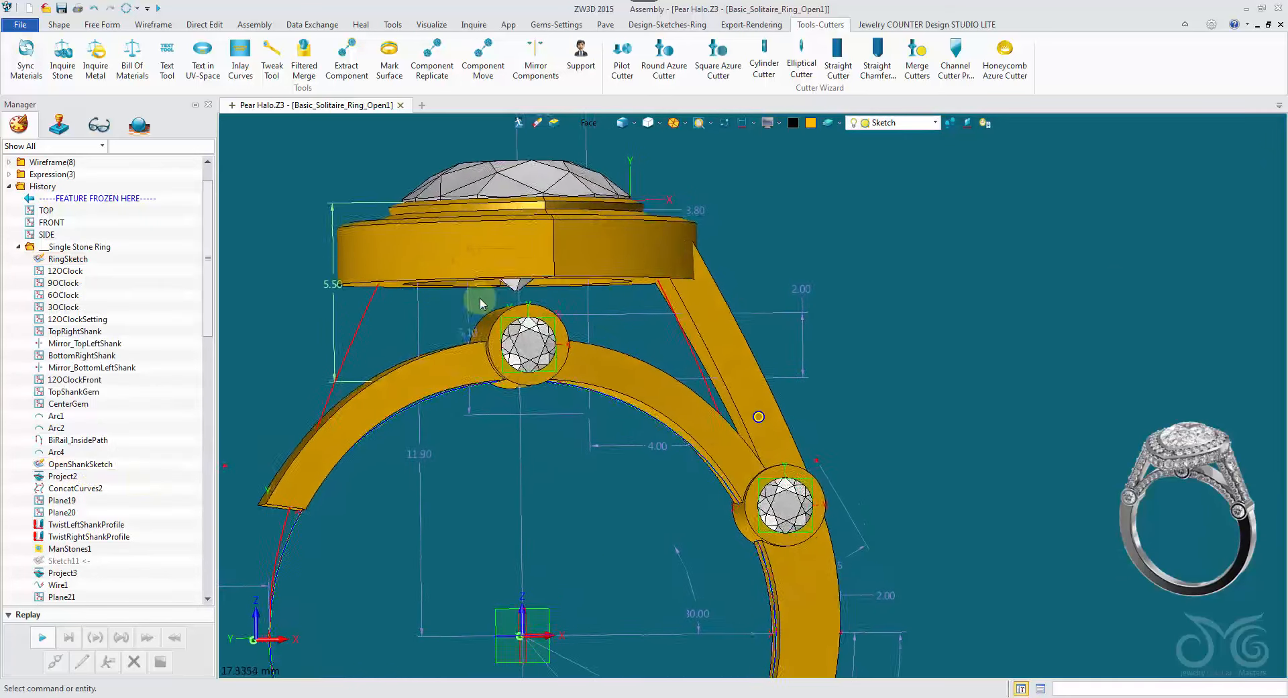
Step: Restrict picking to dimensions and set the height dimension from the ring centre to the top of OpenShankSketch to 12 mm
click(589, 124)
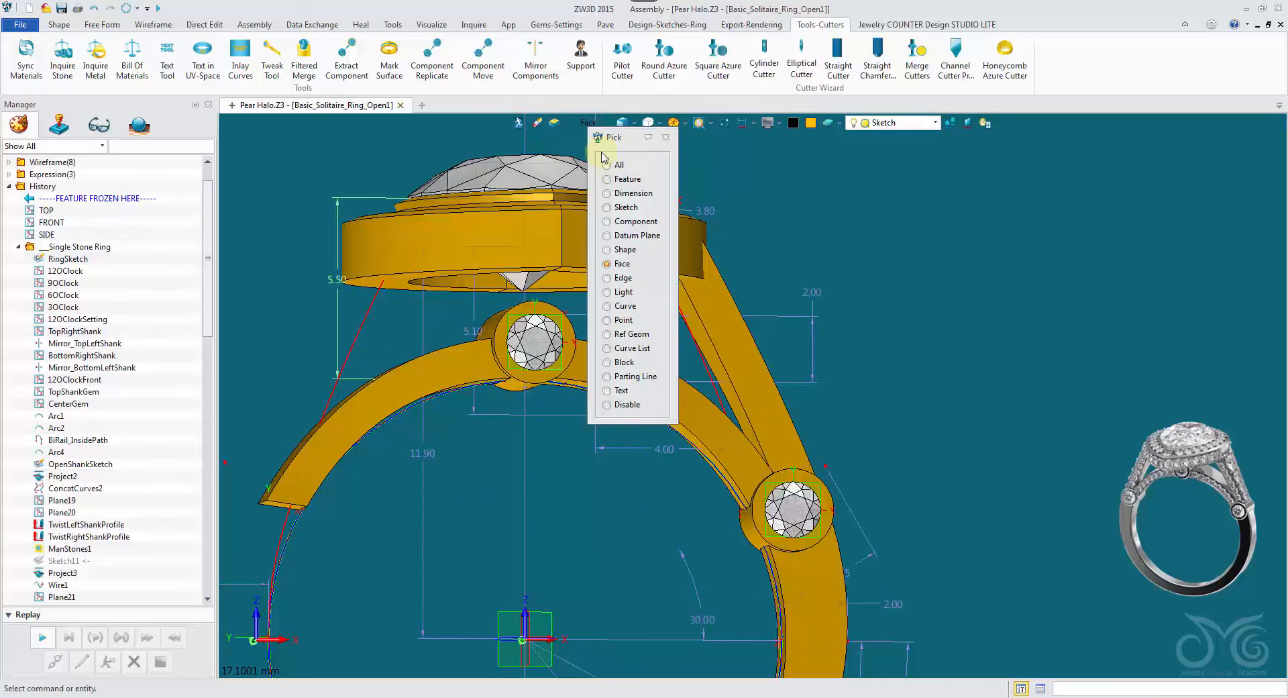
click(630, 194)
middle_drag(676, 424, 496, 456)
double_click(496, 455)
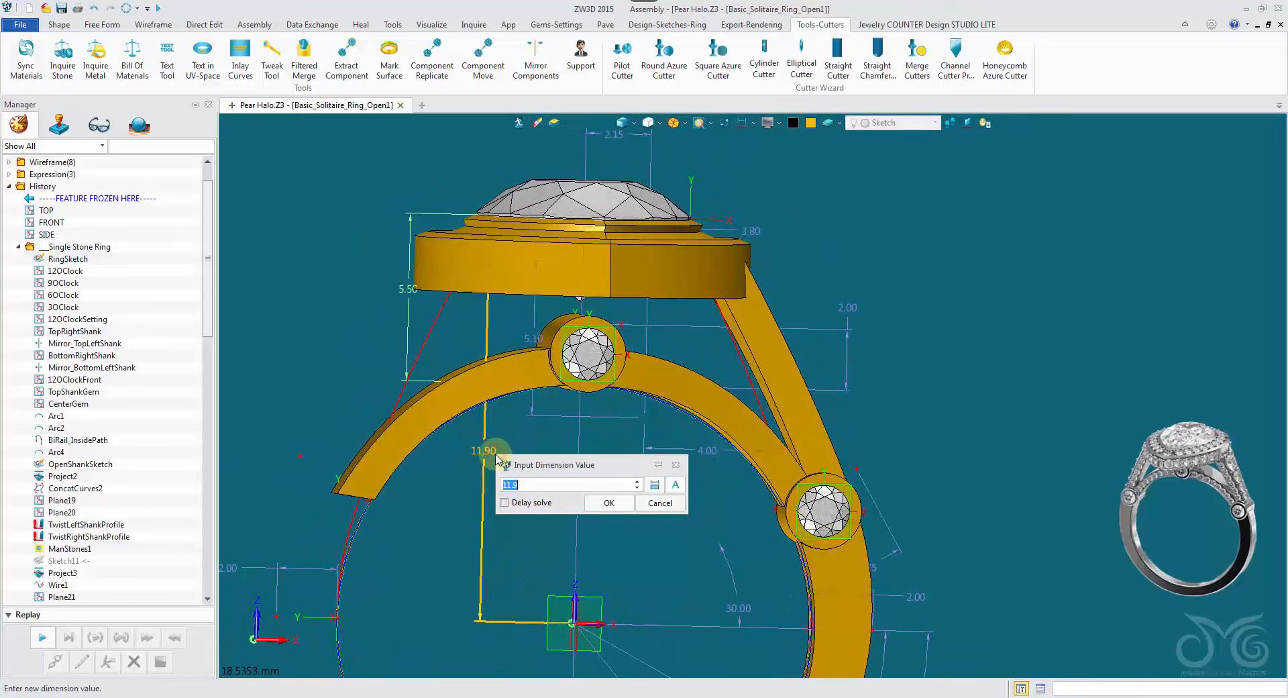
text(12)
click(609, 503)
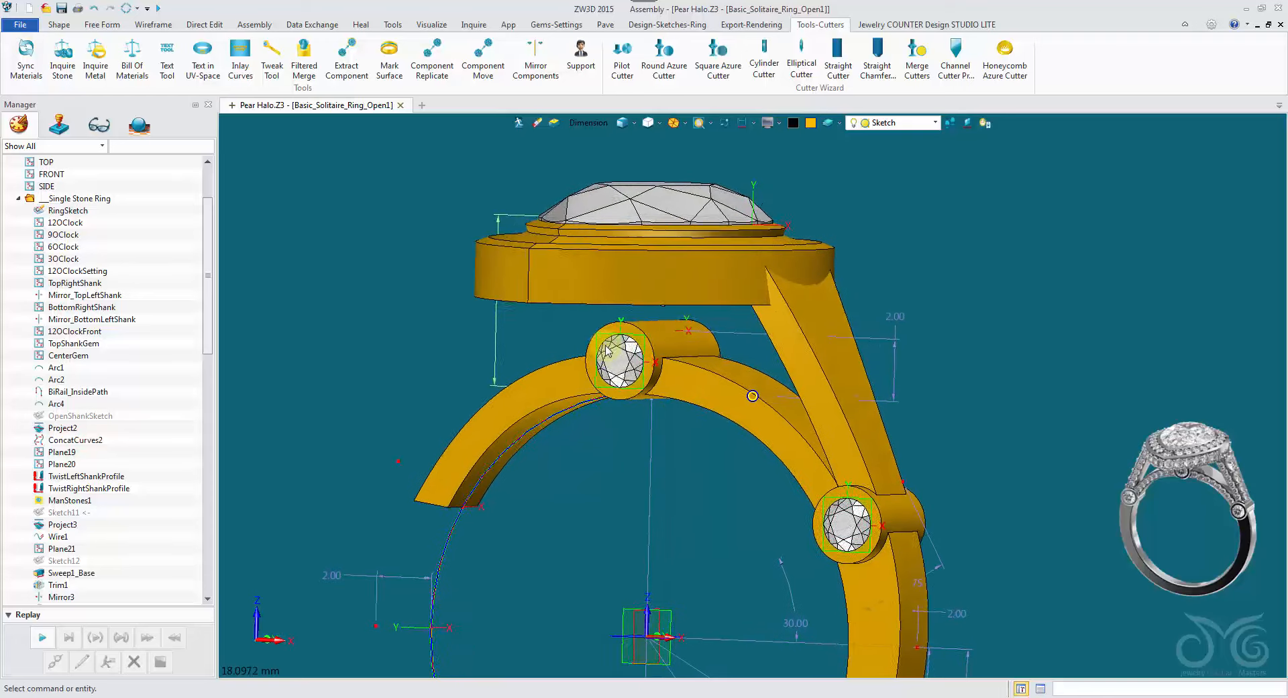
Step: Display the dimensions of OpenShankSketch and set its vertical dimension from the ring centre to 12.25 mm
click(744, 123)
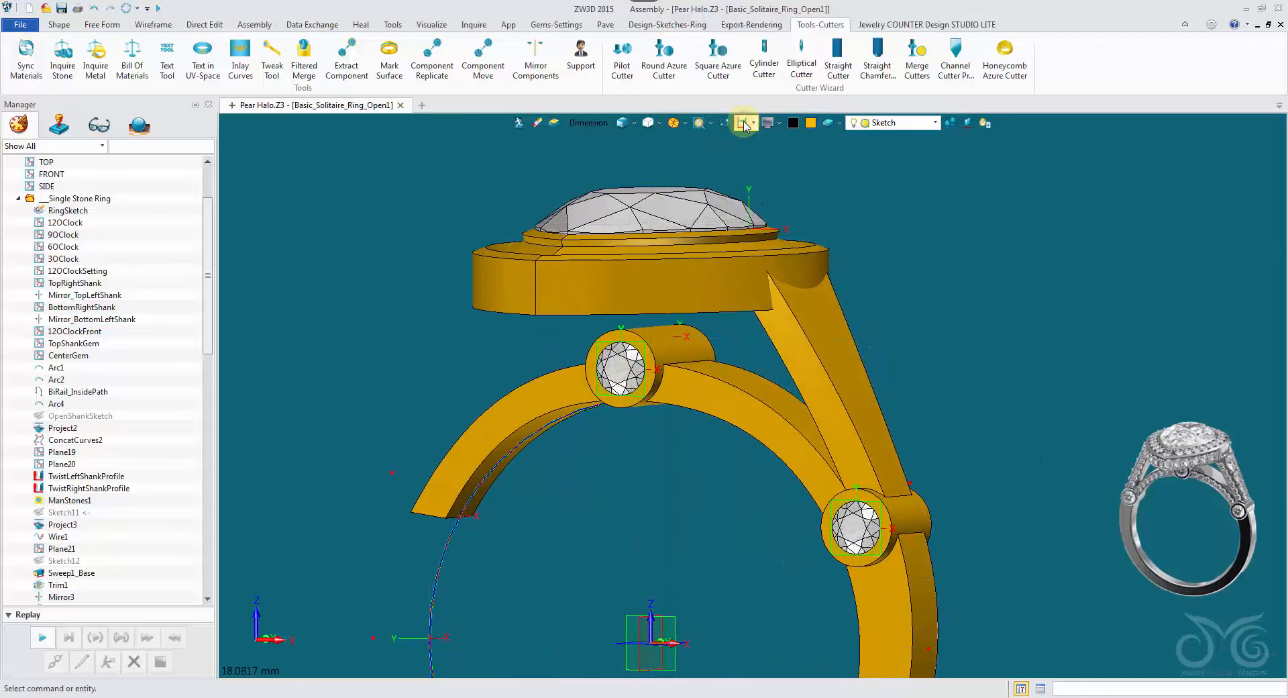
right_click(98, 417)
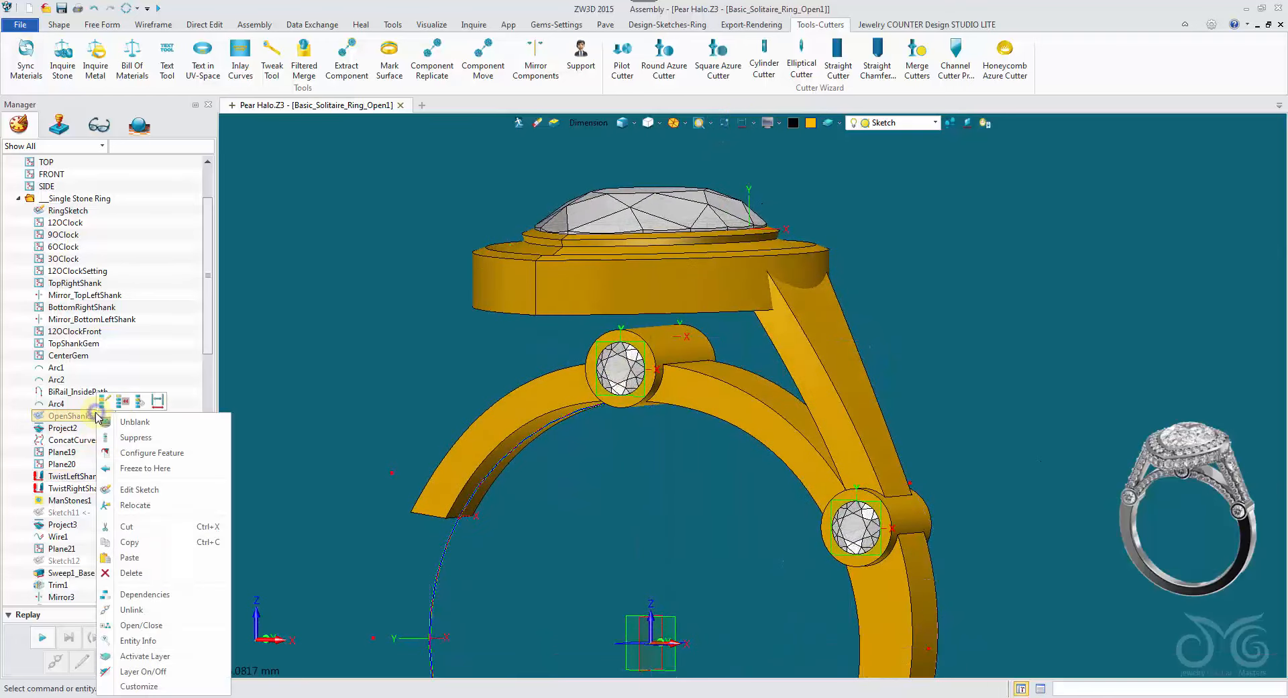
click(157, 405)
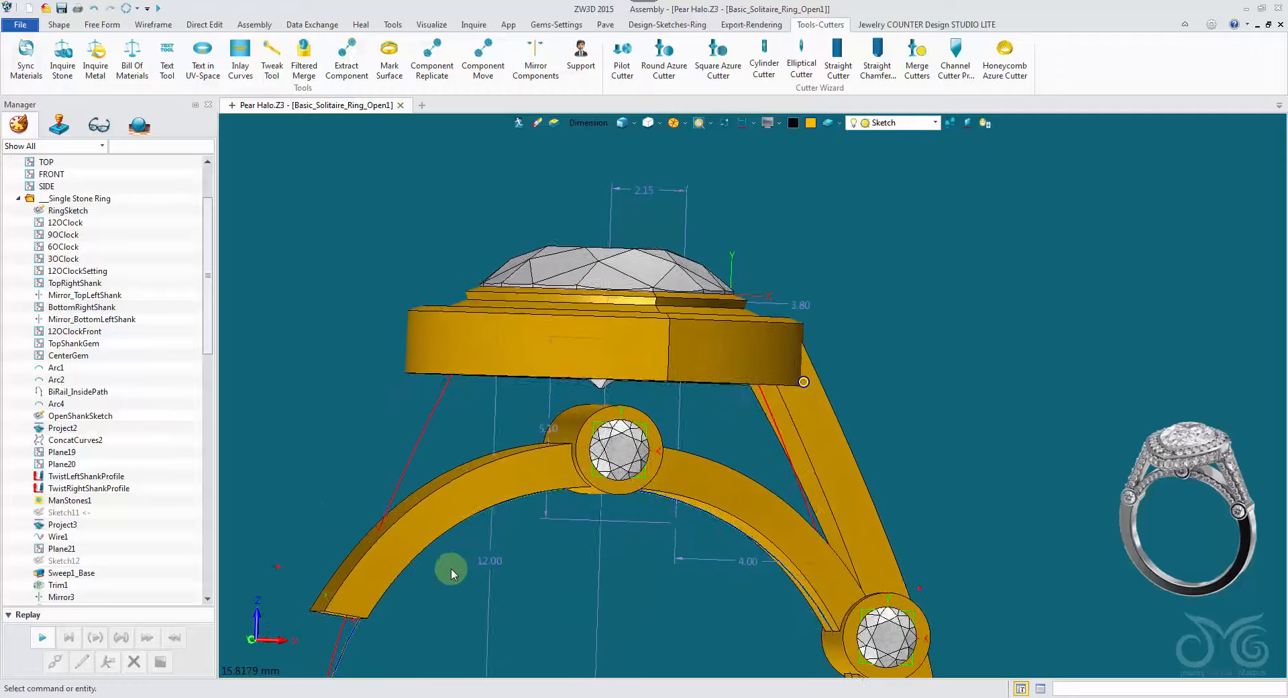
double_click(505, 574)
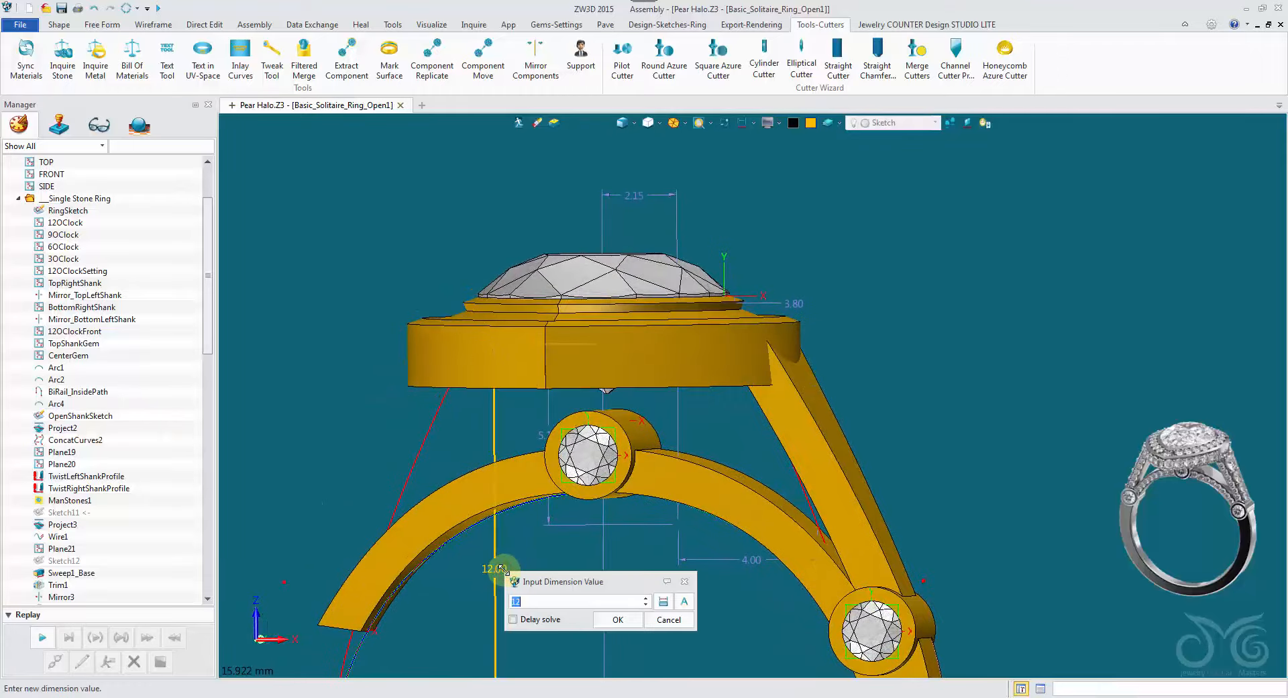
text(12.25)
click(621, 618)
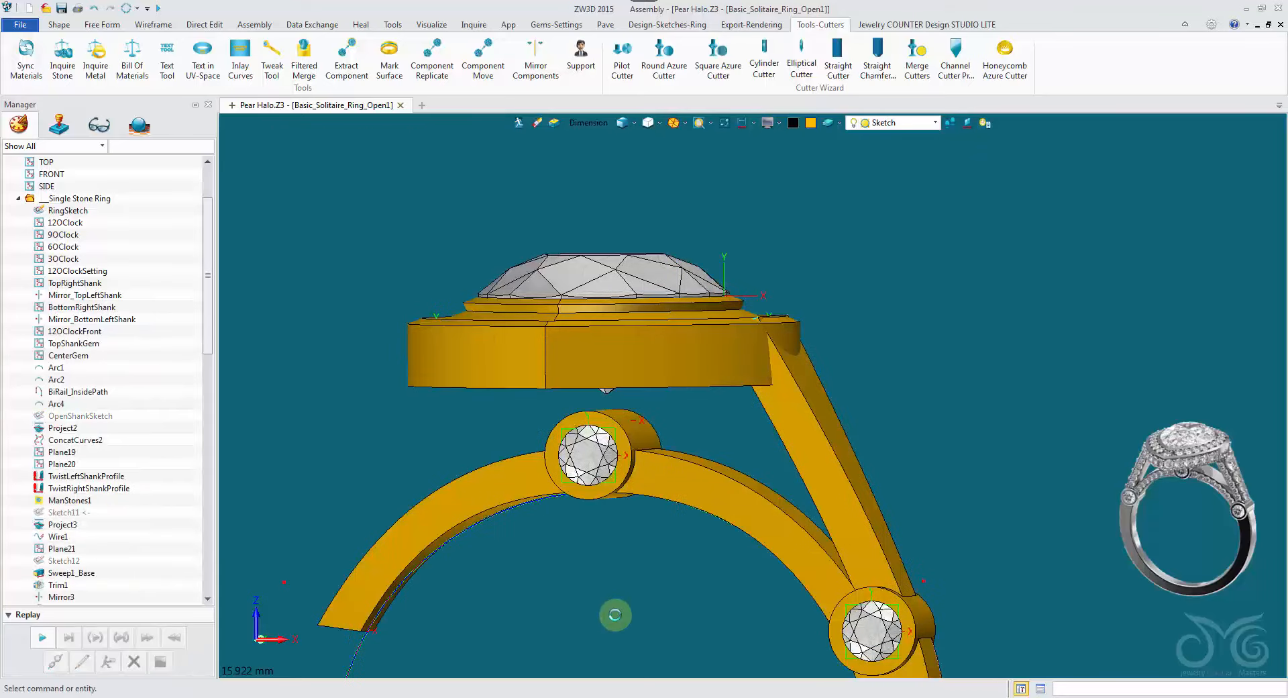
Step: Set OpenShankSketch's vertical dimension from the ring centre to 12.15 mm and its dimension beside the centre gem's edge to 3.90 mm
right_drag(613, 614, 231, 308)
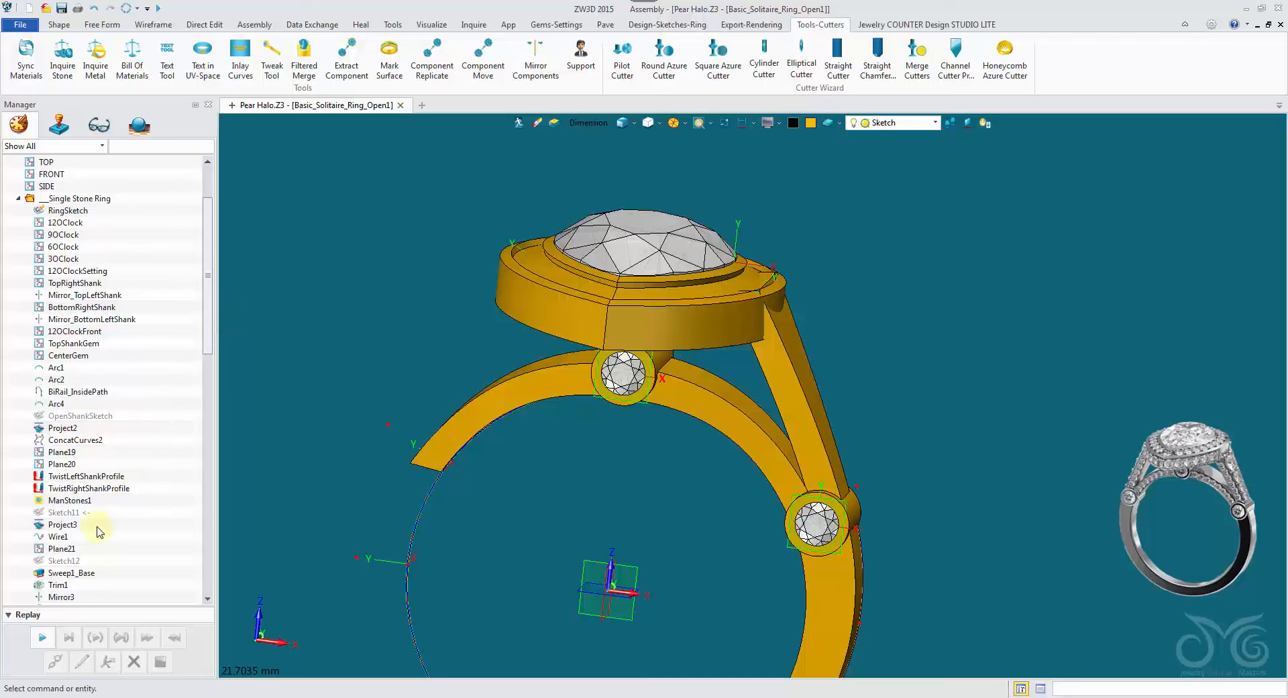
right_click(100, 417)
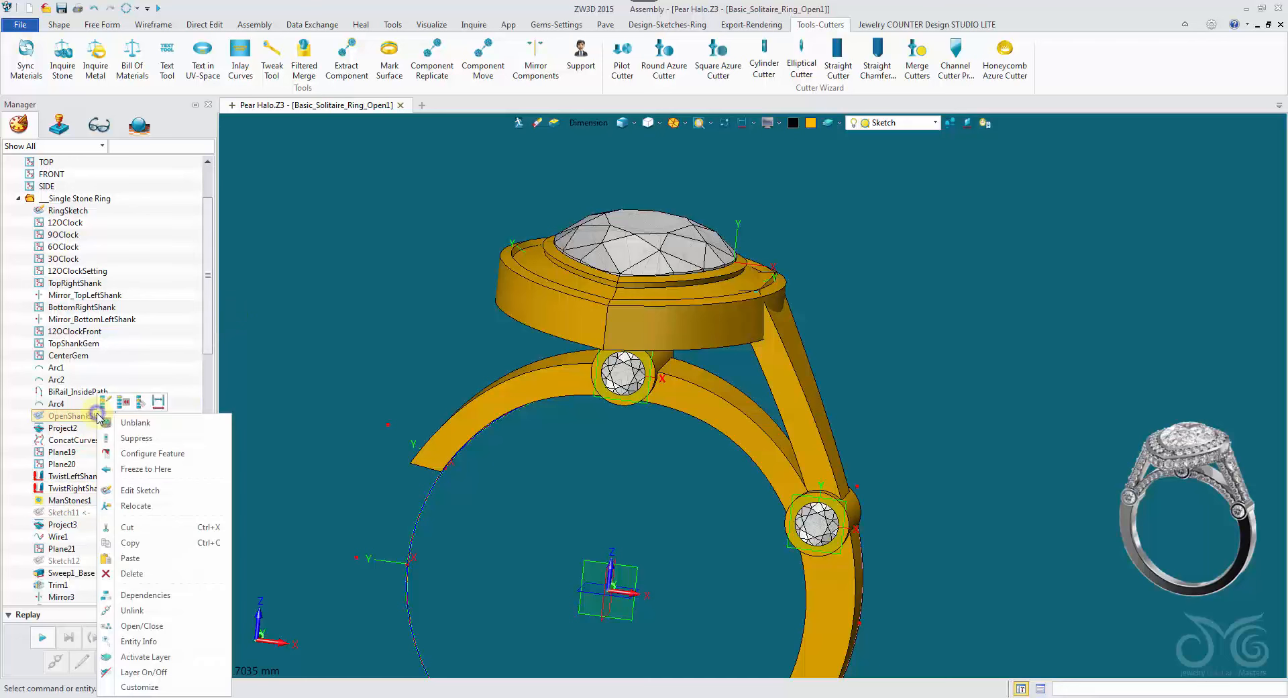
click(159, 403)
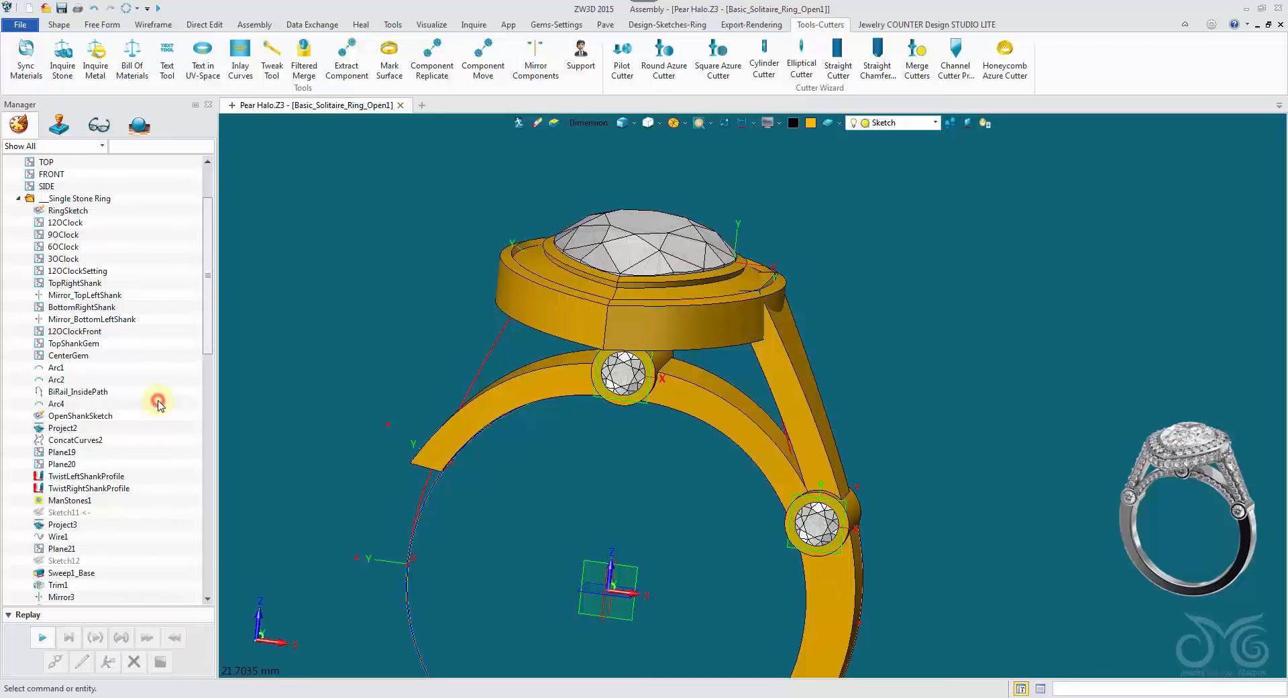
right_click(85, 420)
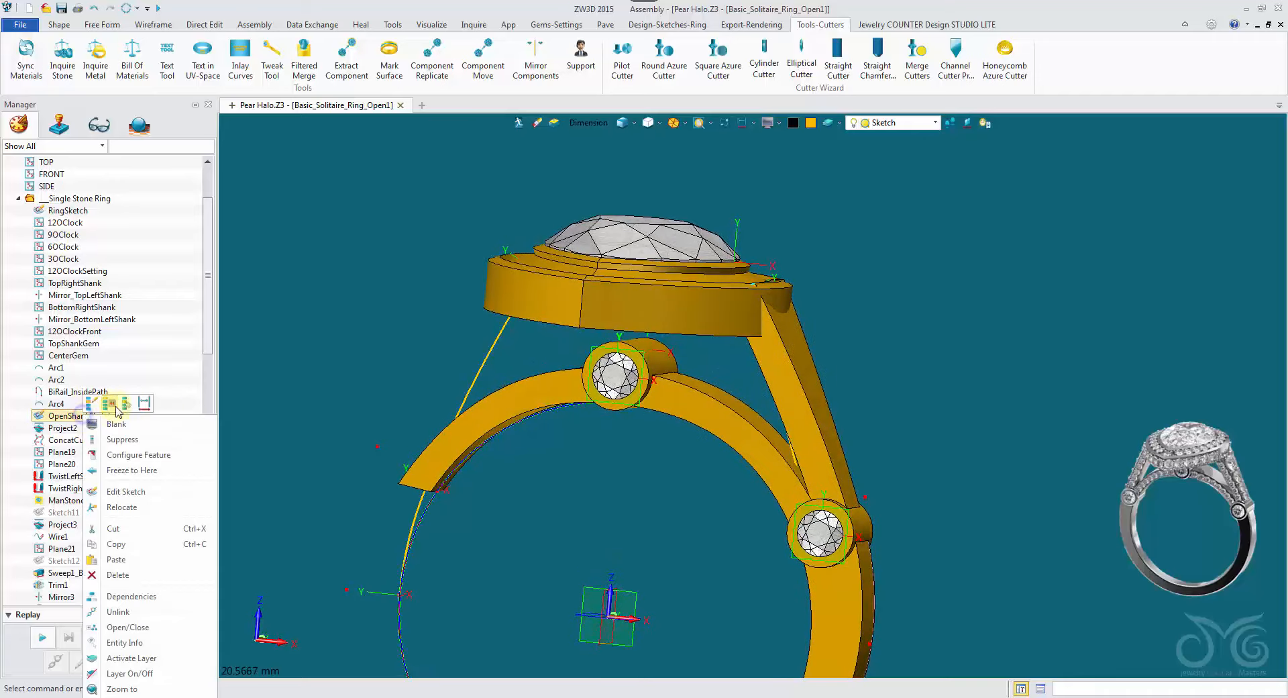
click(144, 403)
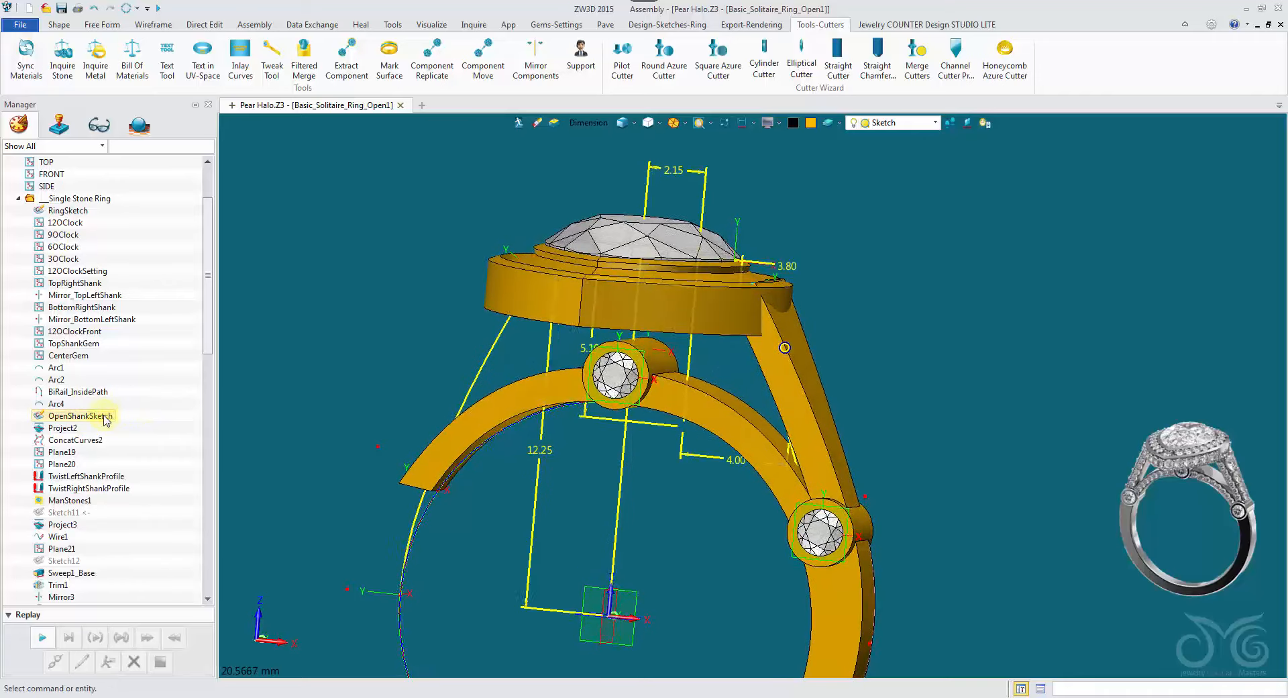
right_drag(729, 508, 746, 389)
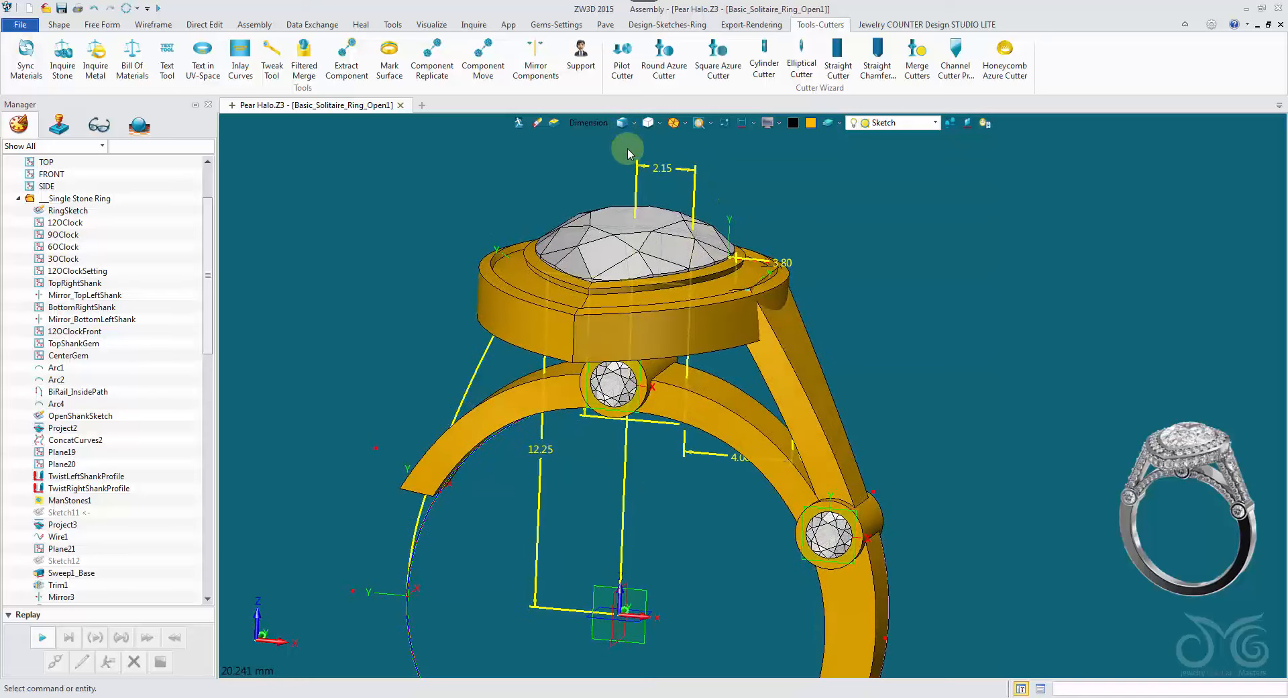
click(658, 491)
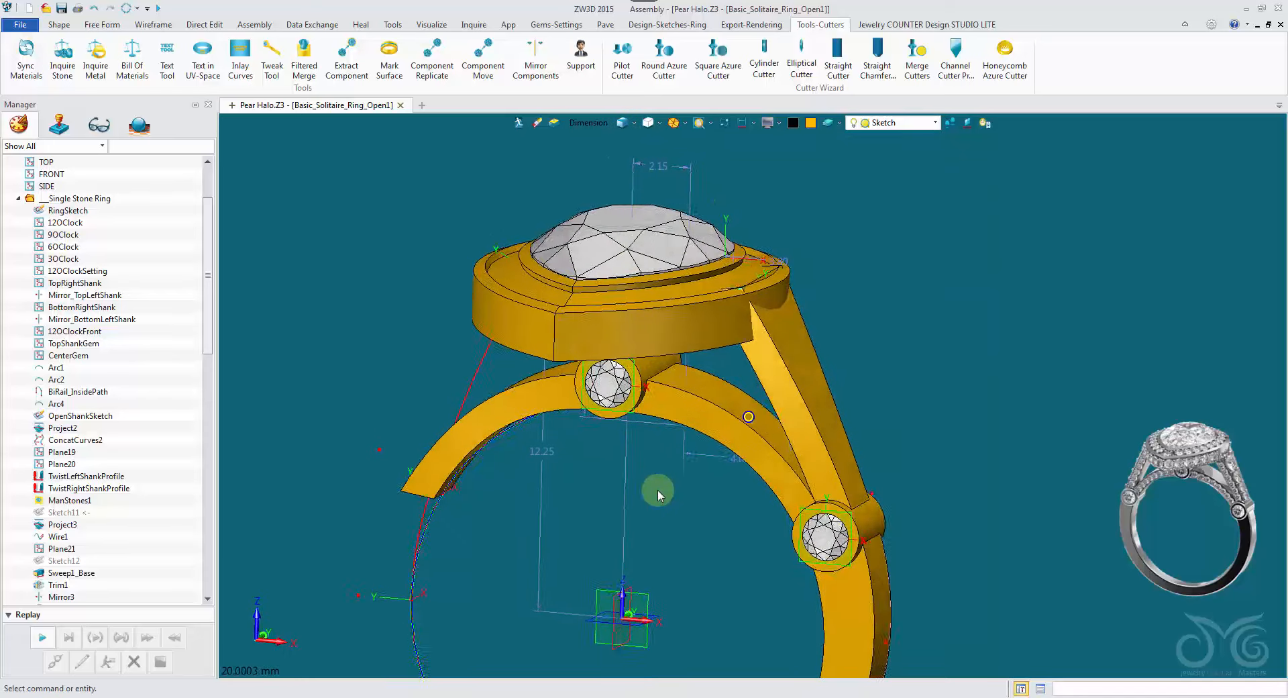
middle_drag(657, 489, 526, 468)
double_click(517, 473)
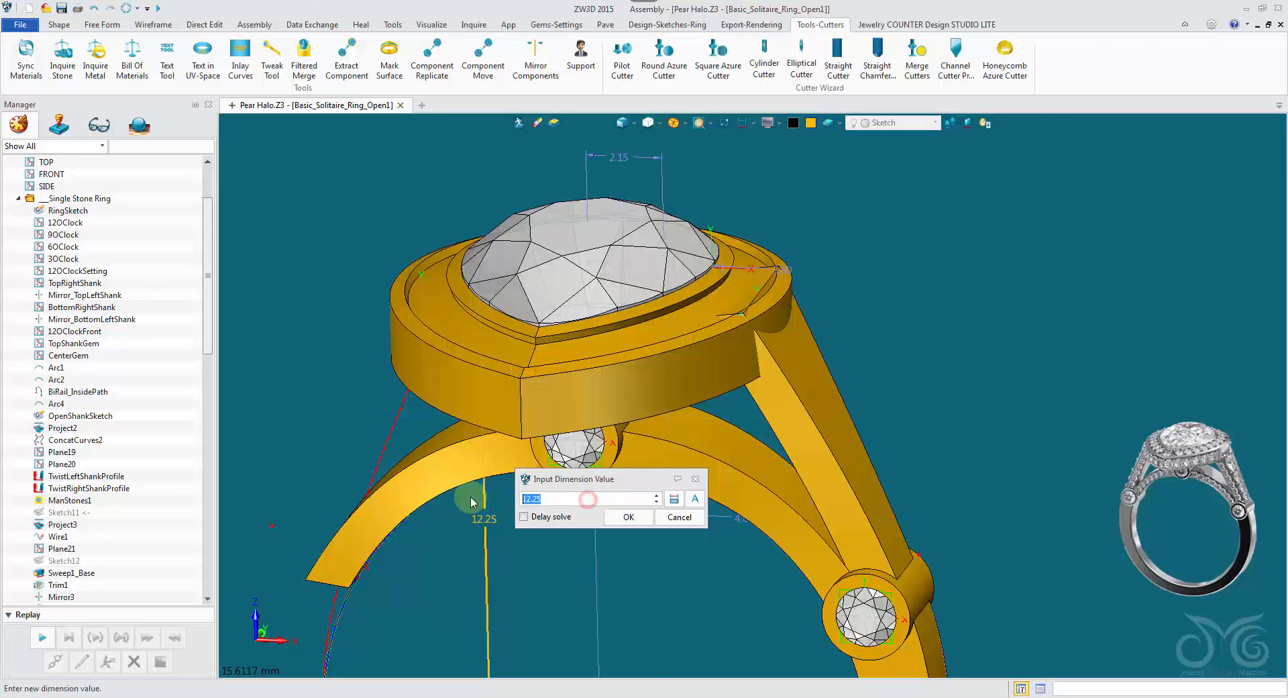
click(620, 517)
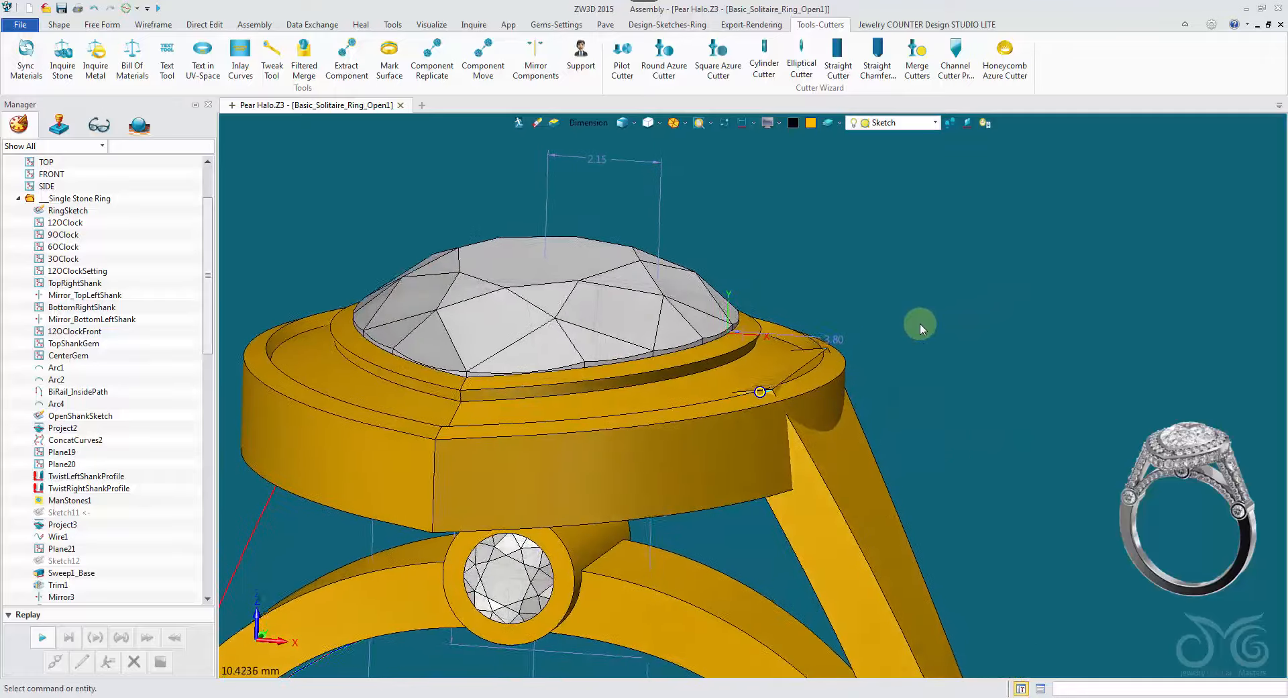
double_click(827, 339)
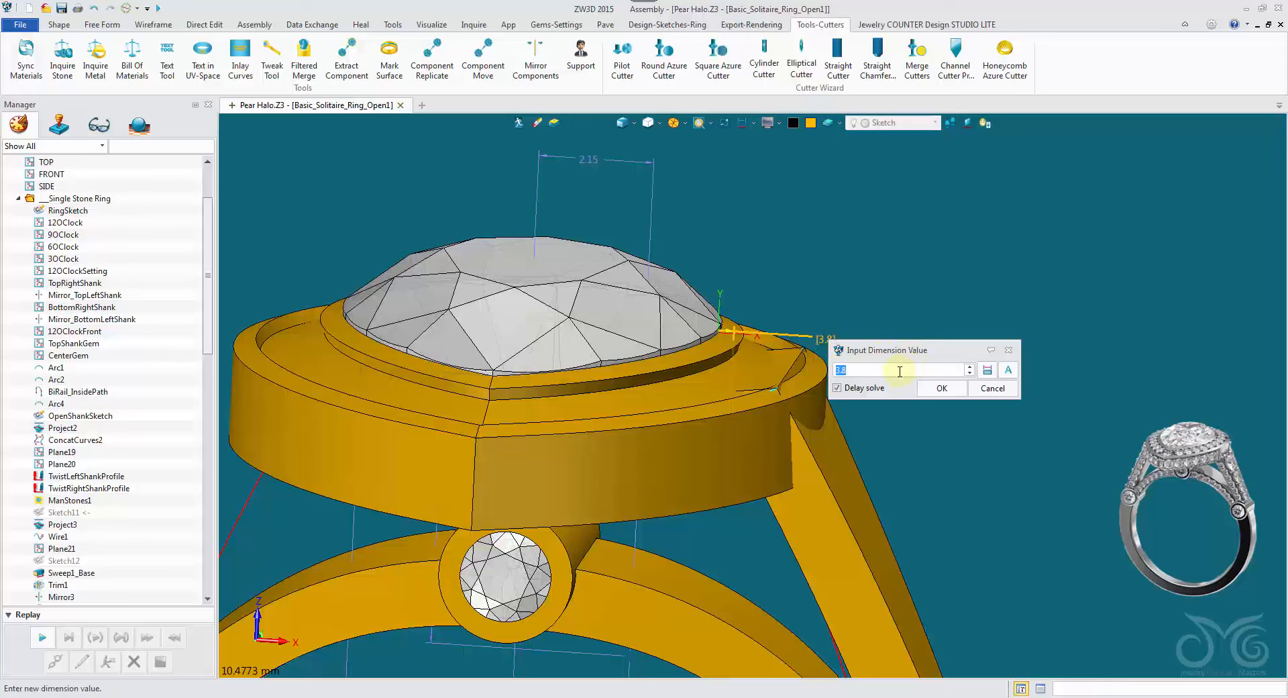
click(937, 387)
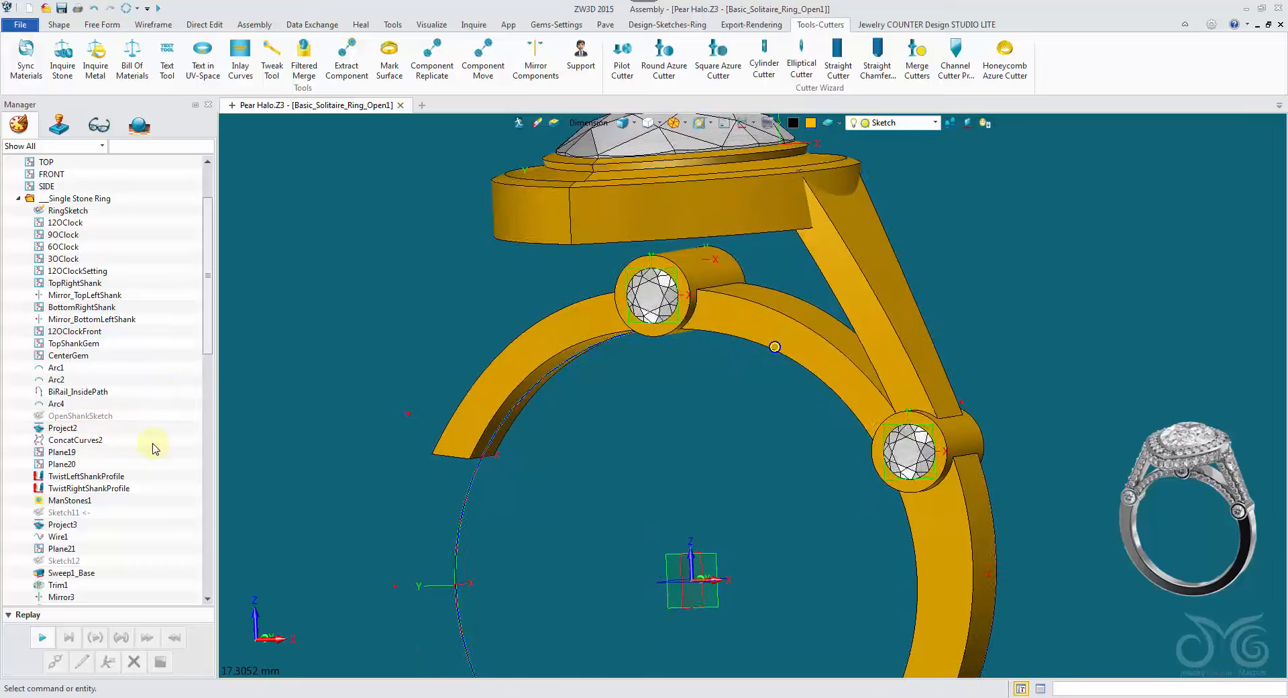
Step: Display OpenShankSketch's dimensions again and set the vertical dimension from the ring centre to 12.0 mm
right_click(82, 420)
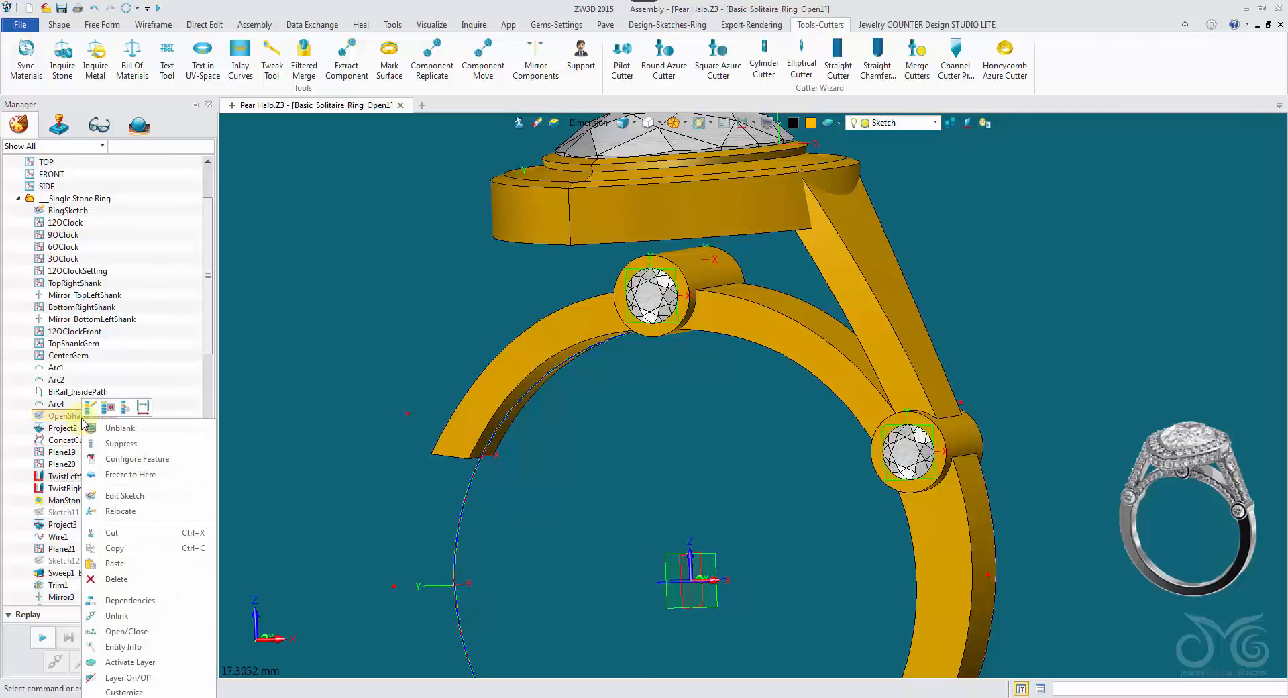
click(138, 412)
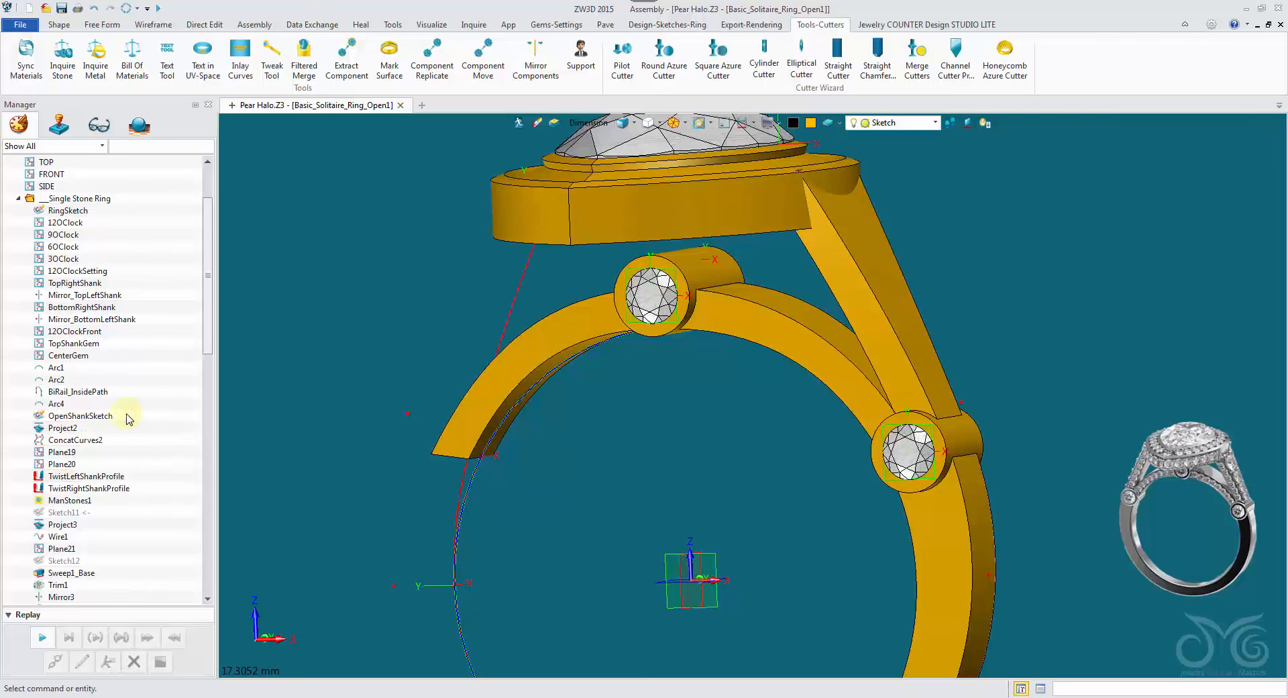
right_click(104, 416)
click(161, 406)
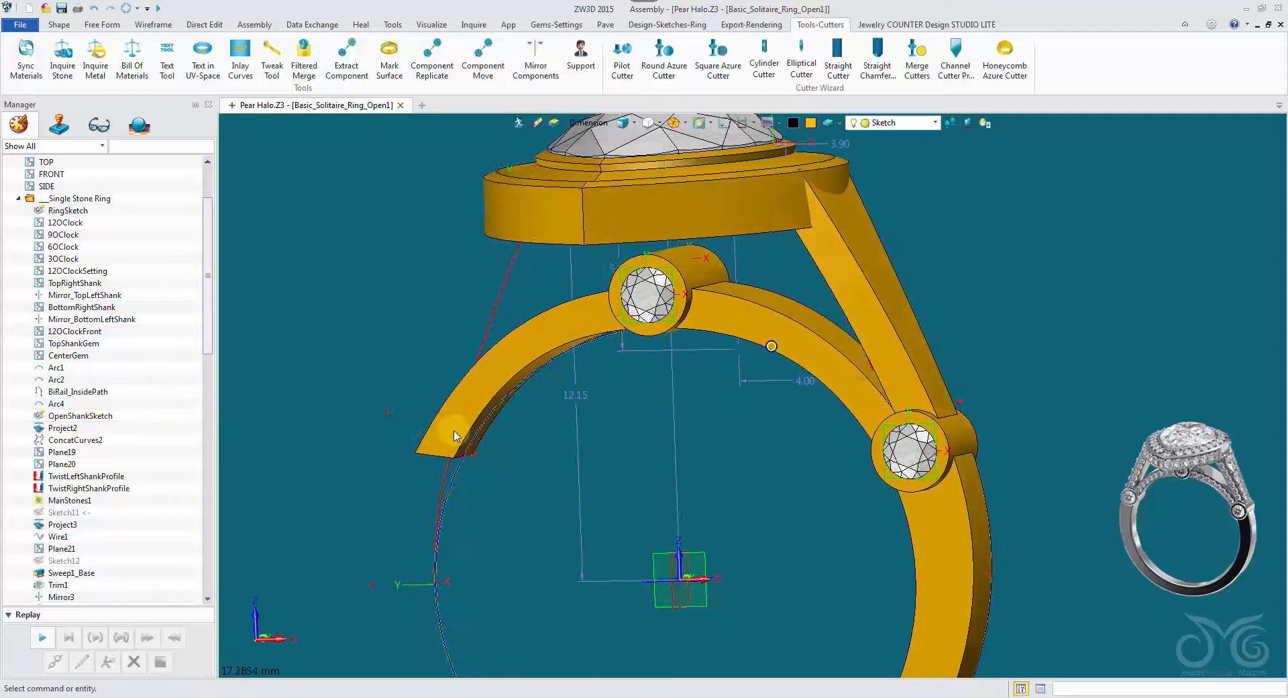
double_click(557, 414)
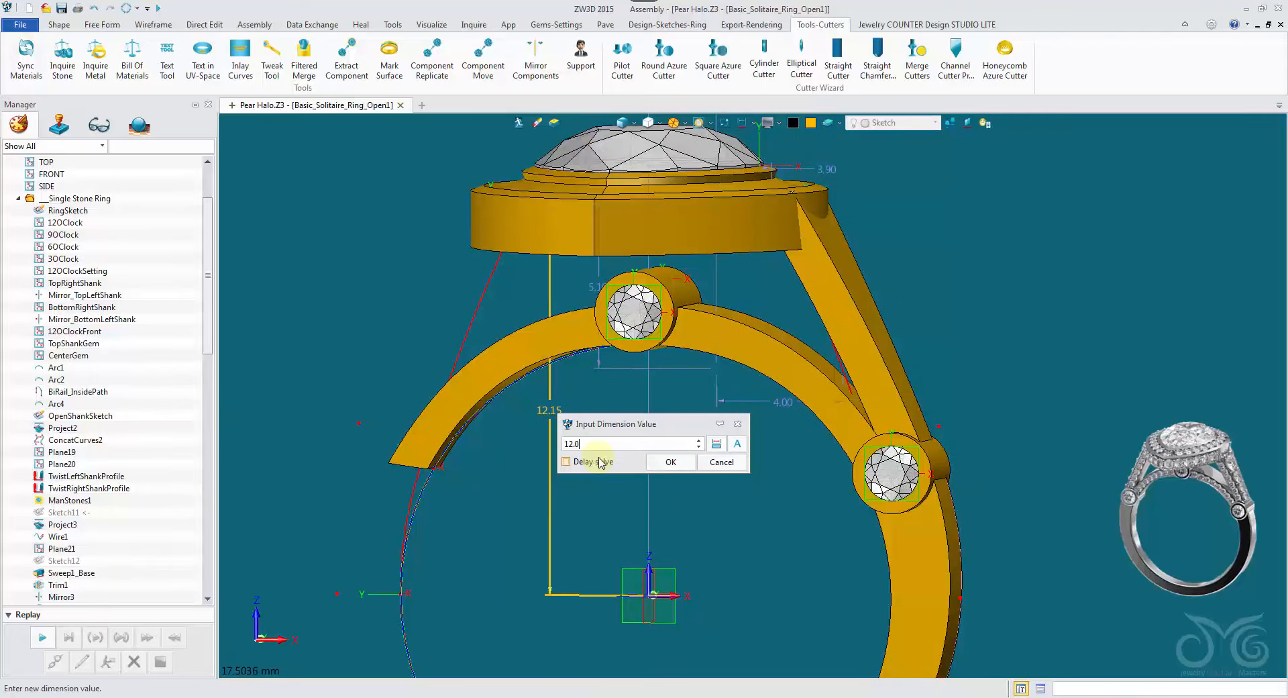
click(672, 463)
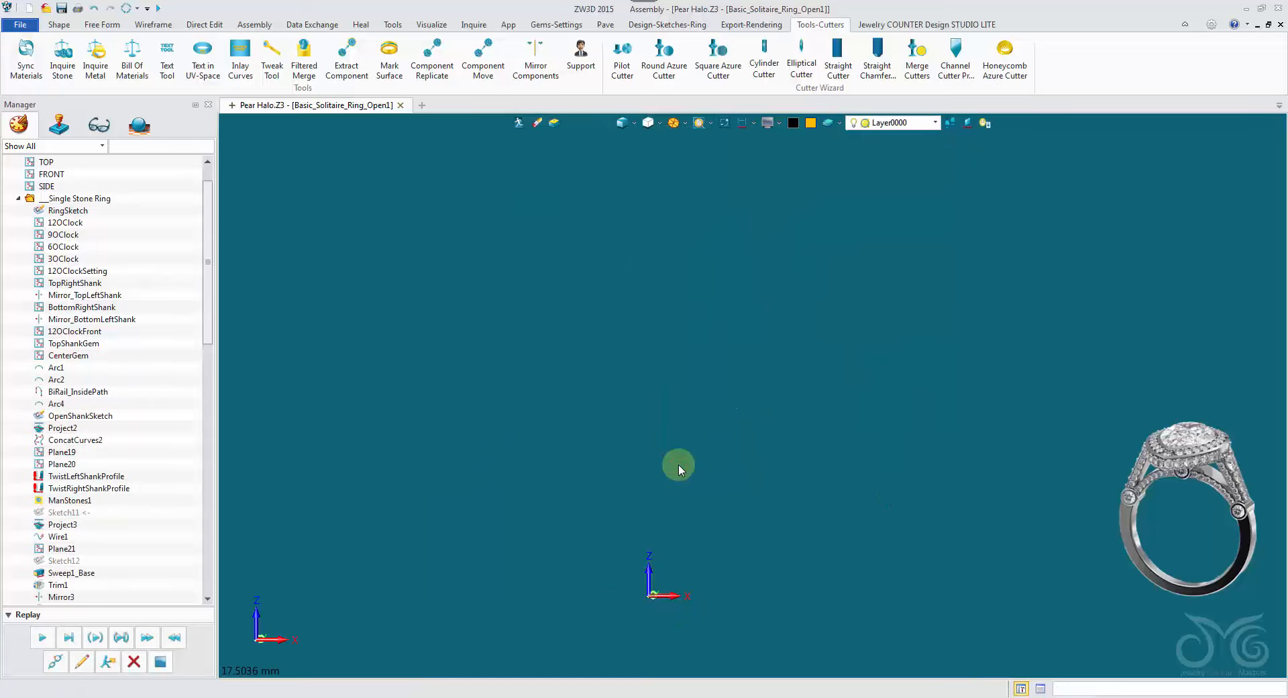
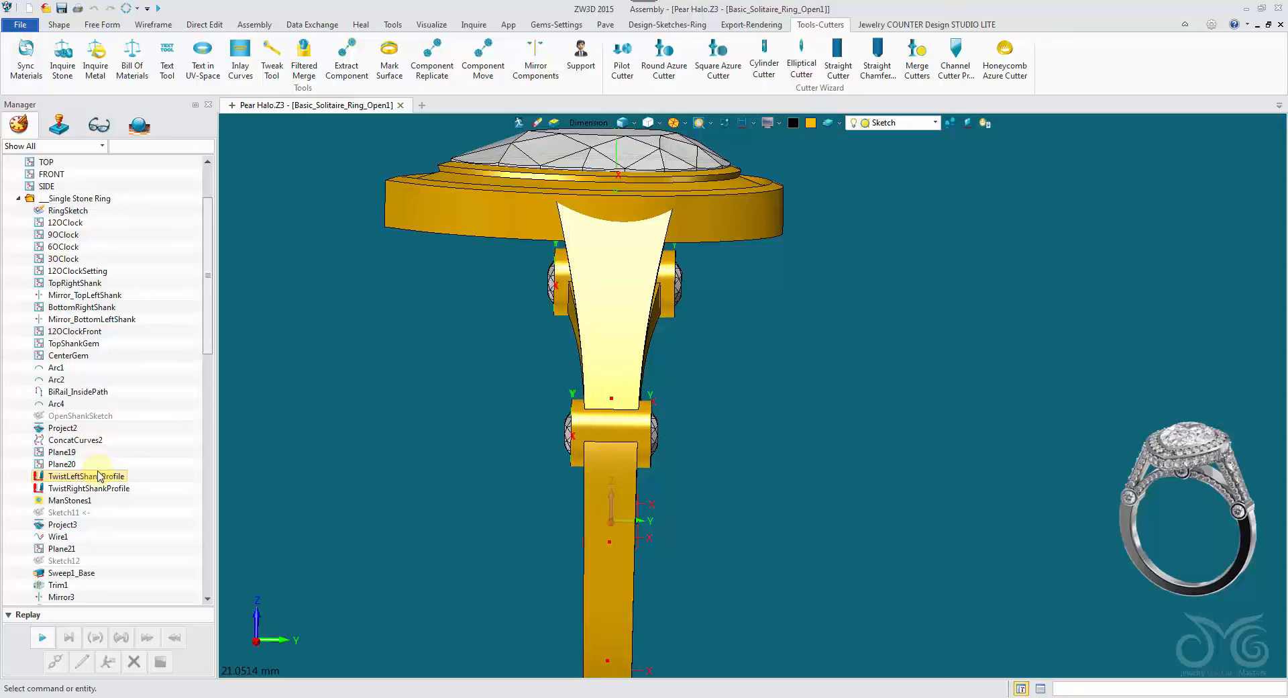
Step: Redefine the Move6 feature in the history with a move distance of 0.55 mm
scroll(202, 511, down, 1)
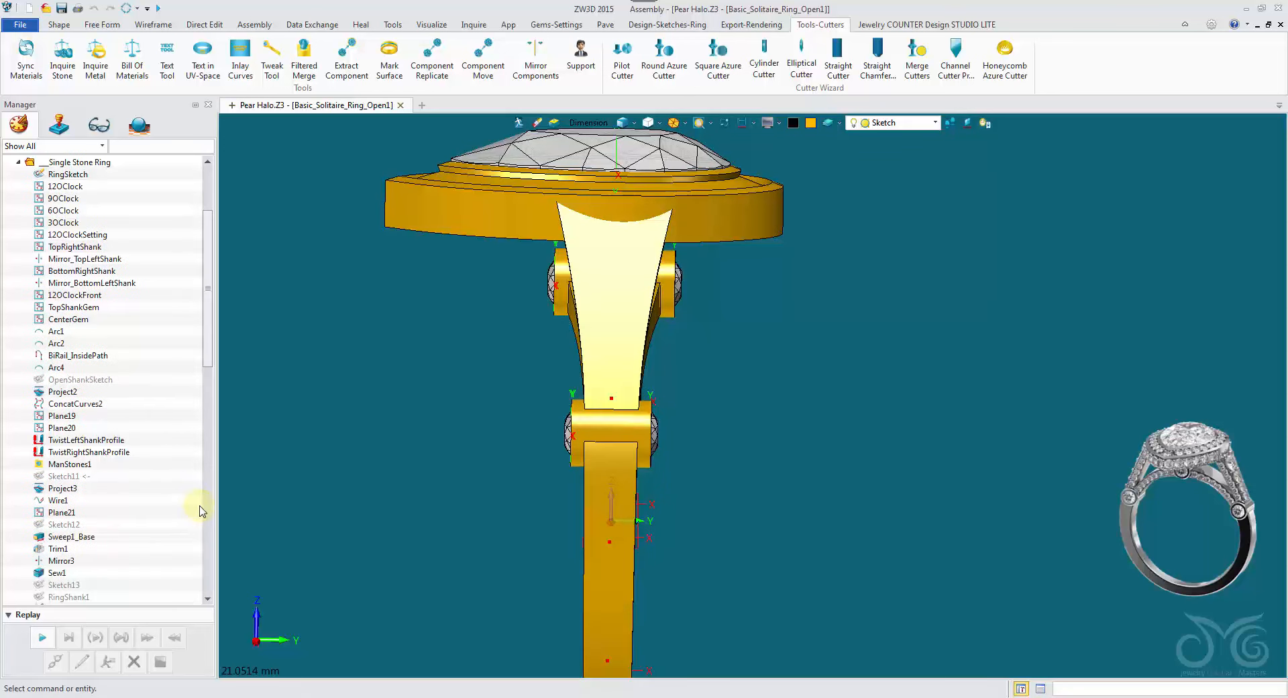
scroll(158, 506, up, 3)
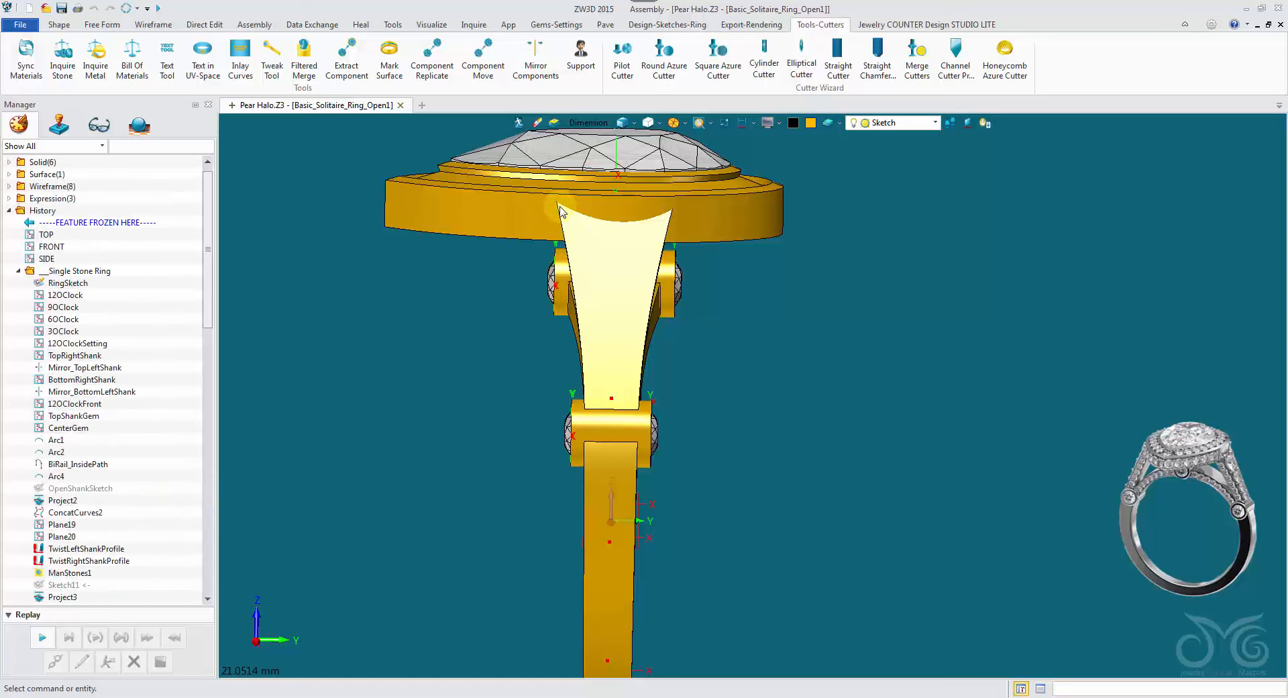
middle_drag(517, 212, 570, 222)
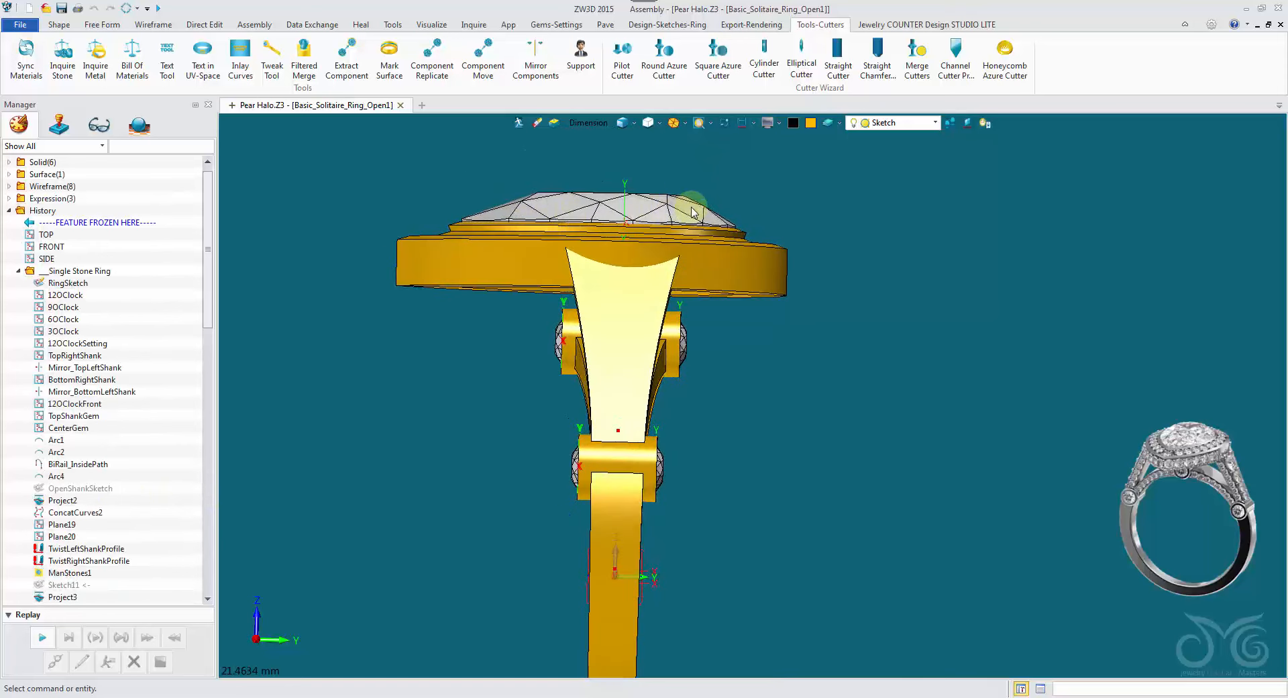
middle_drag(474, 277, 497, 307)
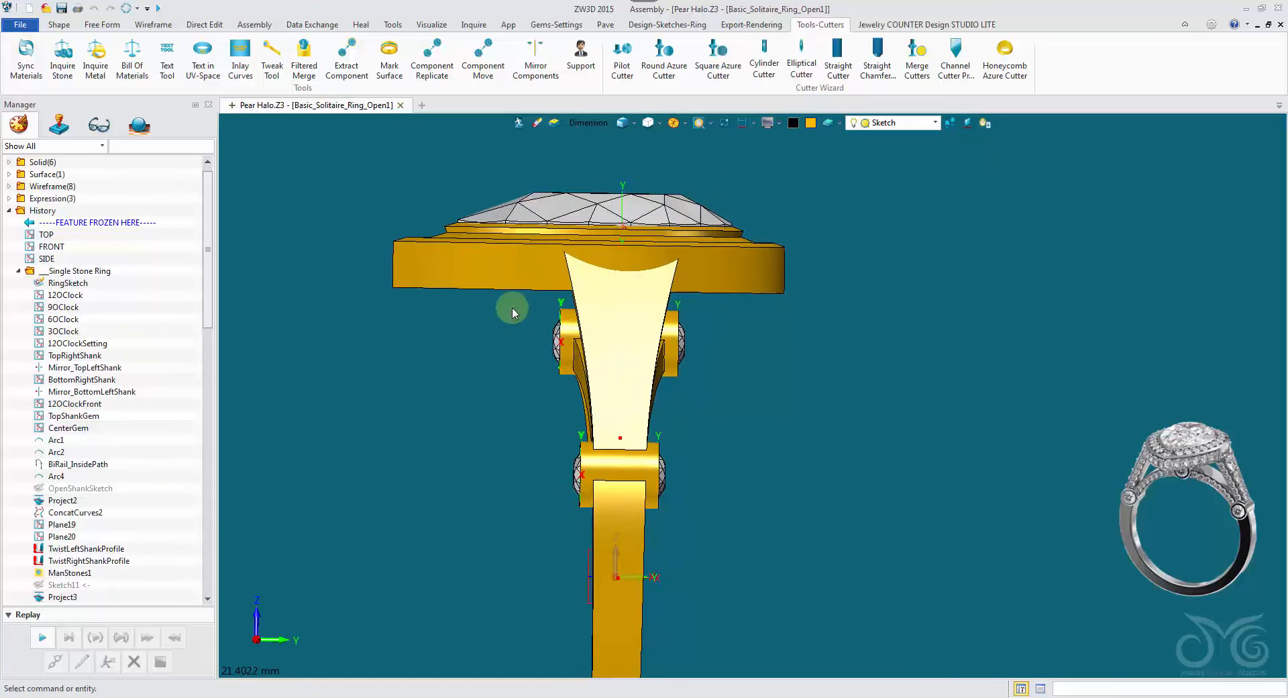
scroll(656, 269, up, 3)
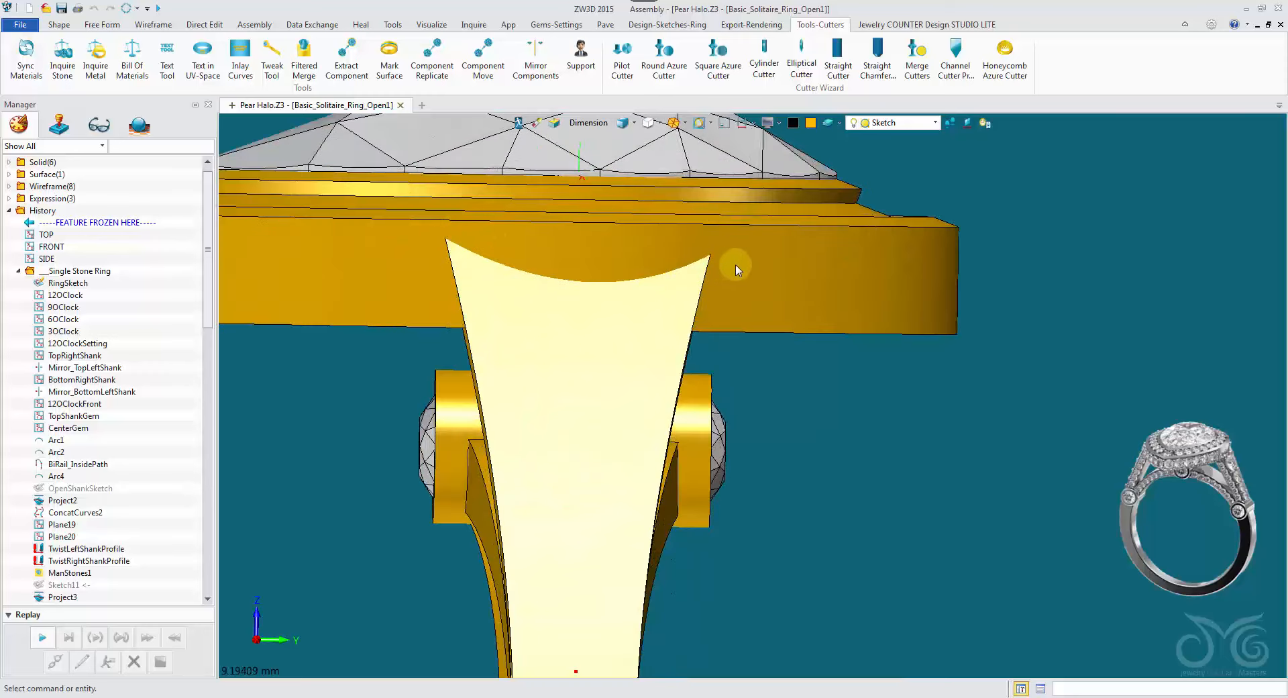
middle_drag(736, 269, 611, 290)
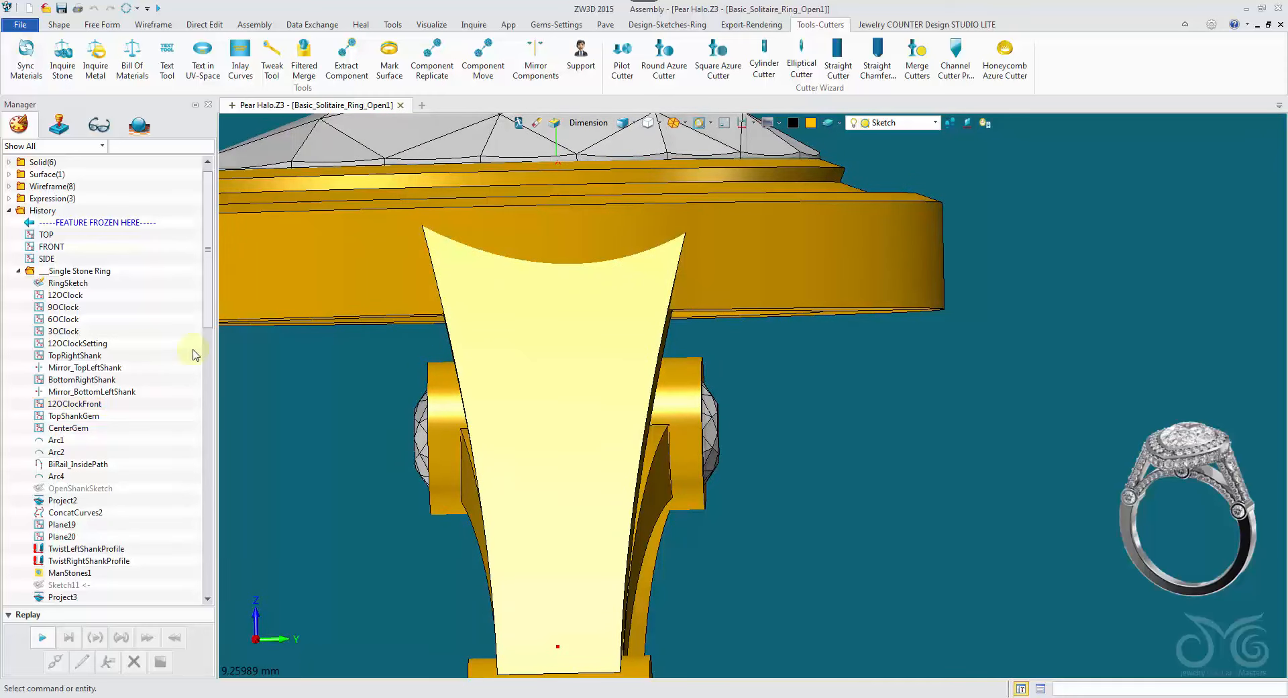
scroll(188, 402, down, 15)
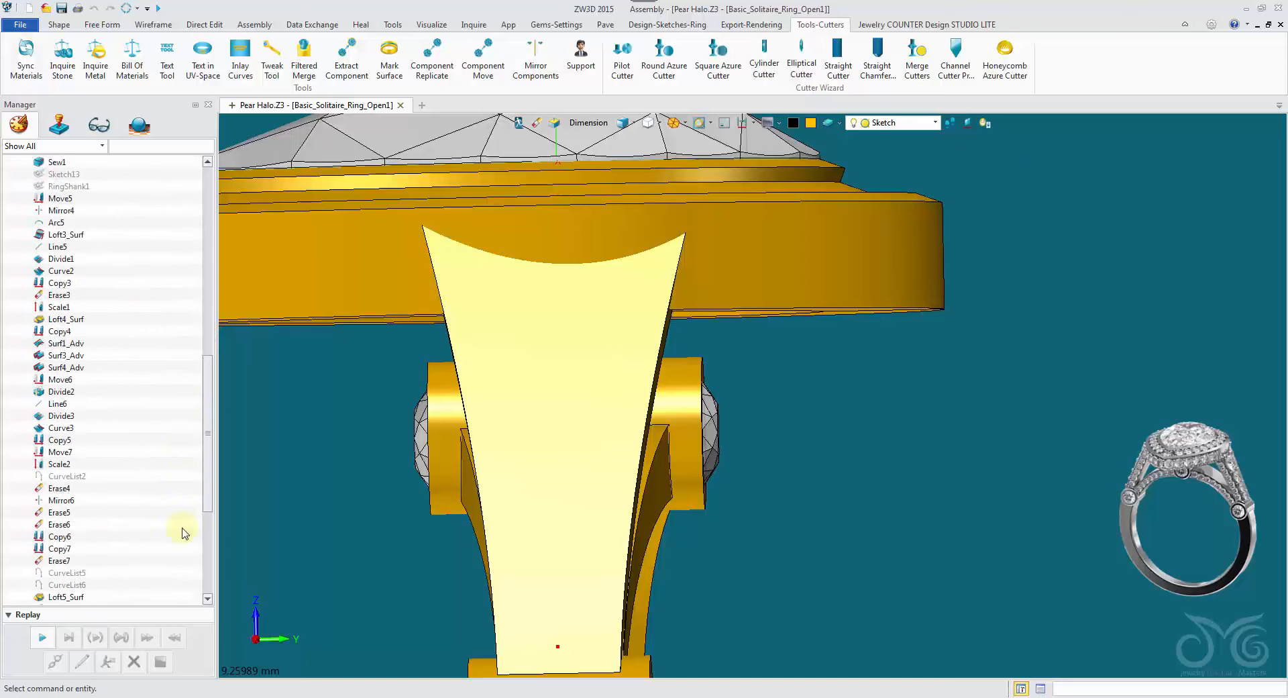
scroll(186, 534, down, 4)
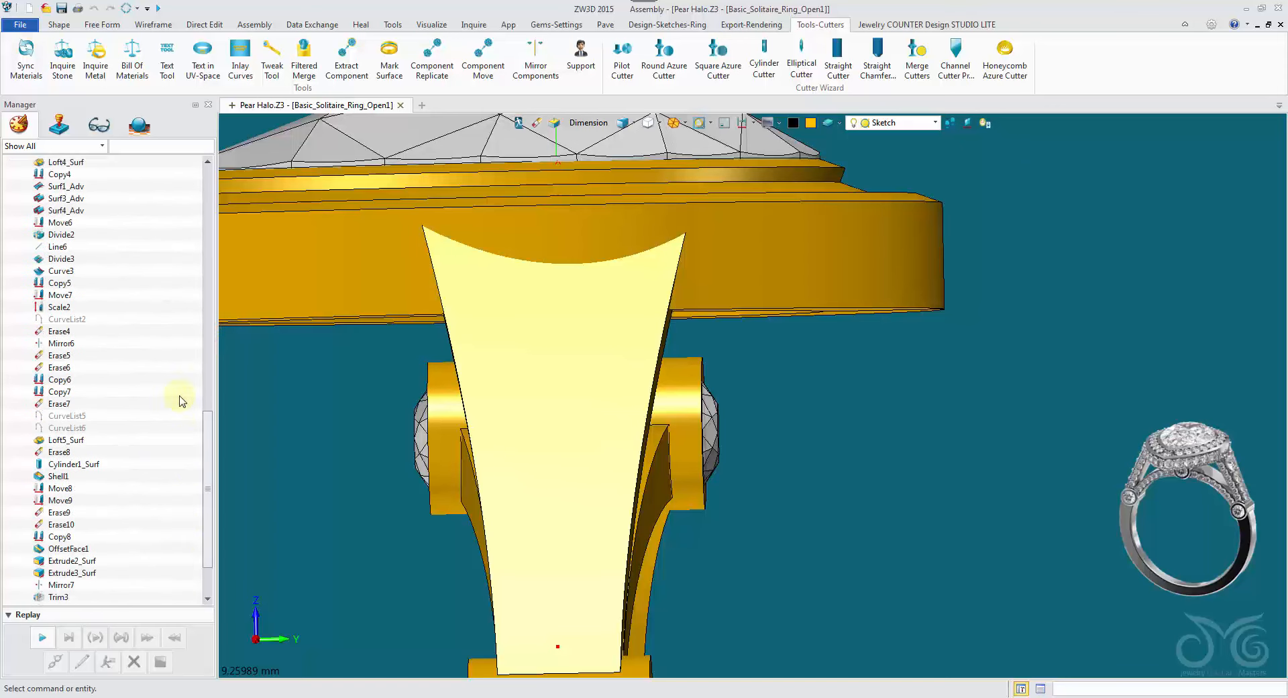
right_click(62, 225)
click(67, 218)
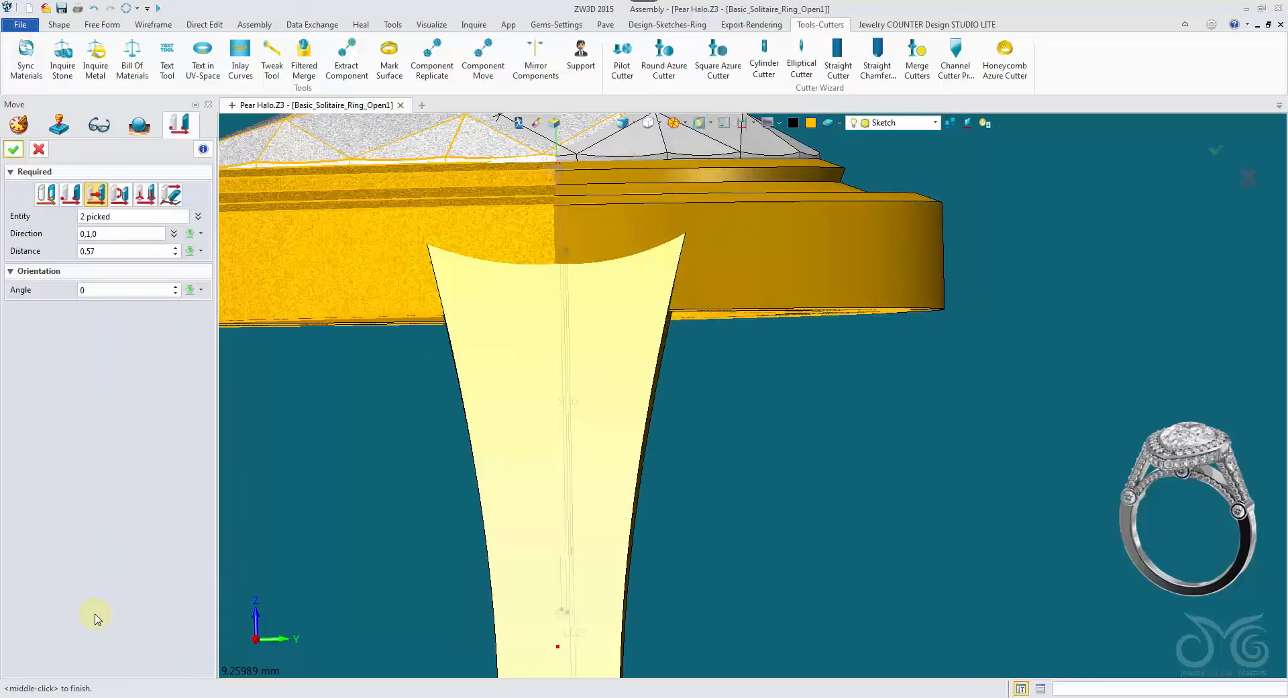
click(128, 252)
key(BackSpace)
text(5)
key(Return)
click(13, 149)
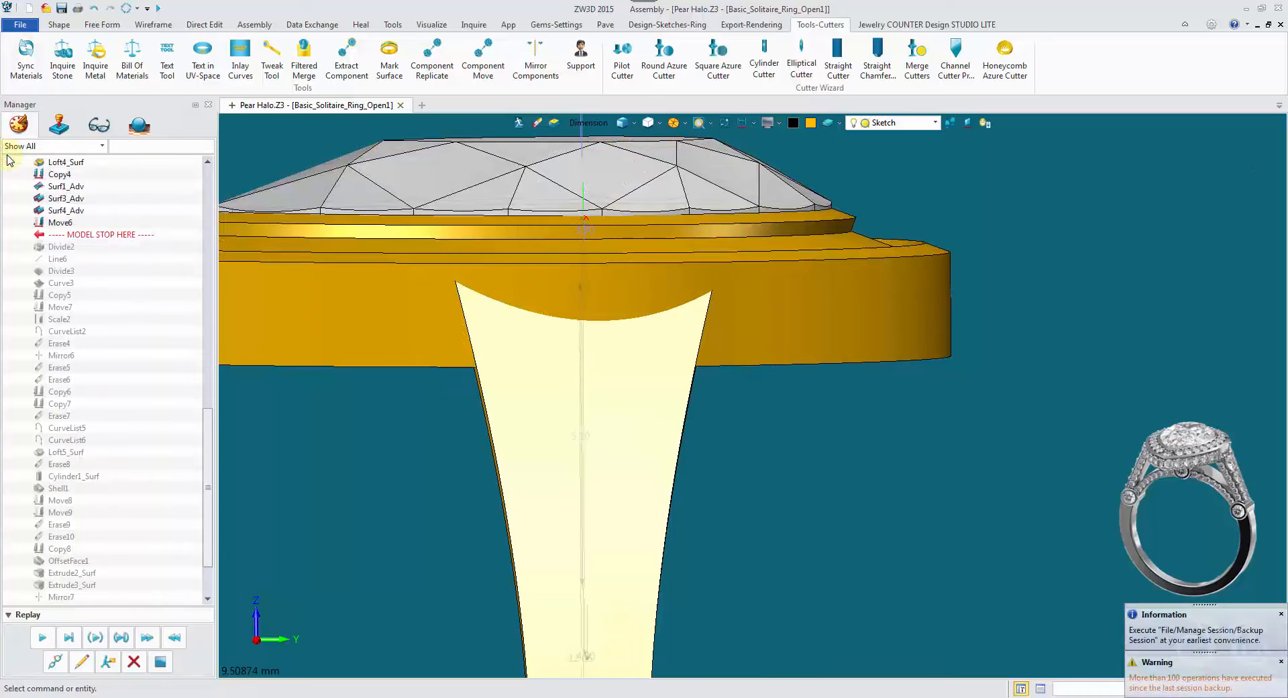
Step: Reopen the Move6 definition and reduce its move distance to 0.54 mm
right_click(238, 151)
click(240, 152)
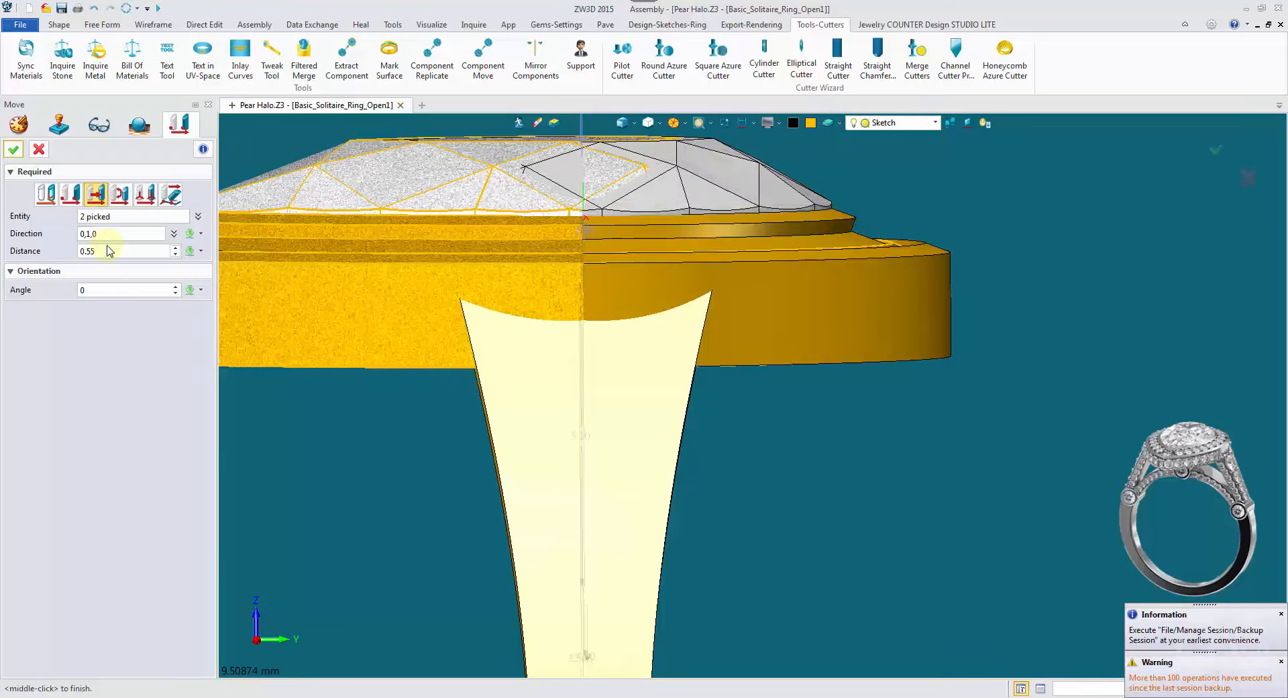
click(108, 249)
scroll(108, 246, down, 6)
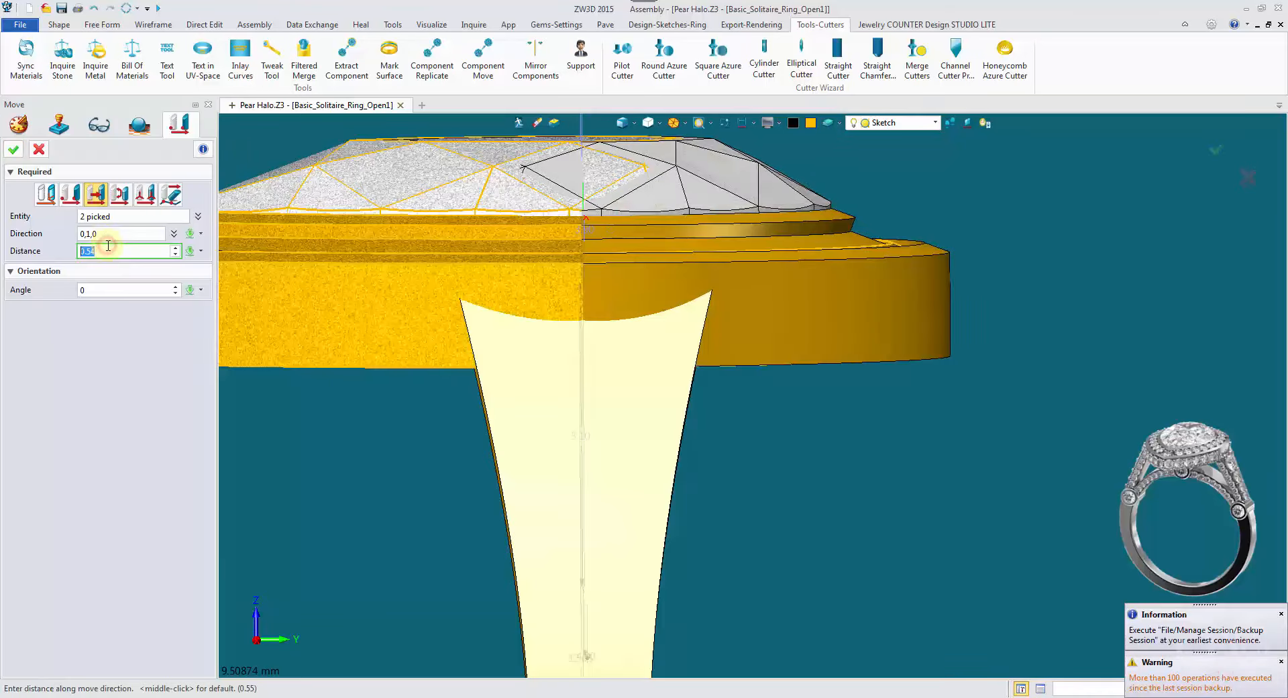
click(13, 148)
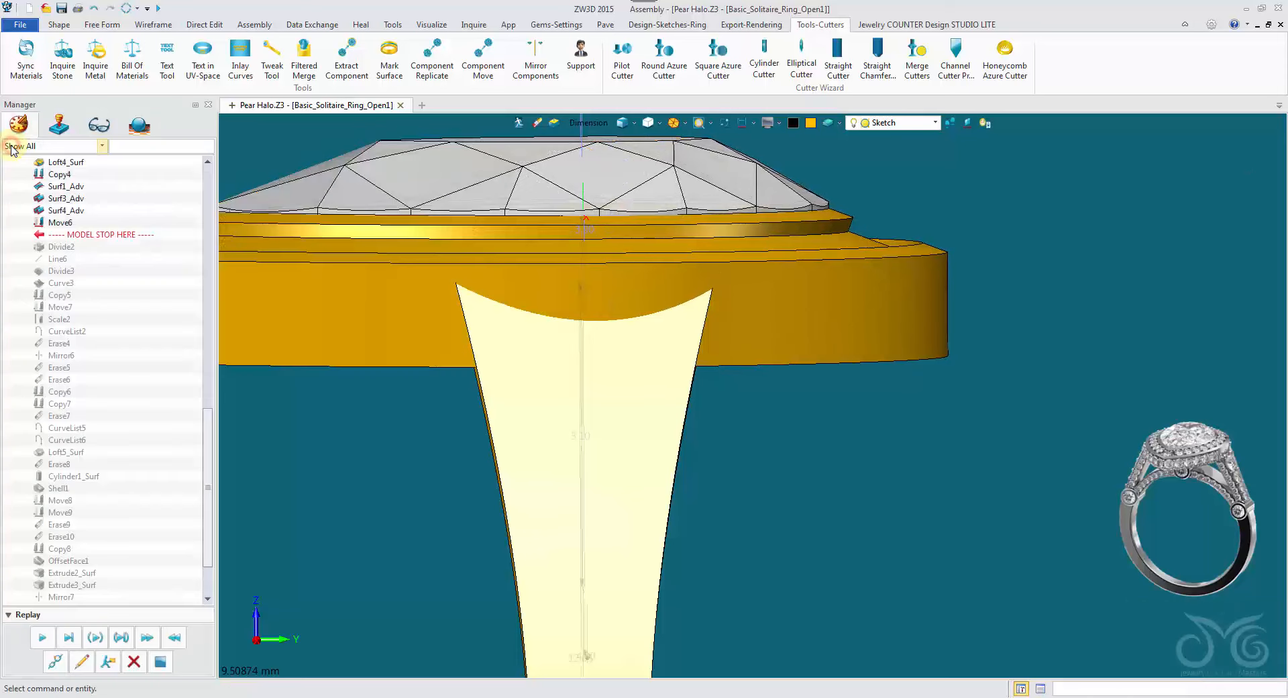
Step: Redefine the Move6 feature with a move distance of 0.41 mm
right_click(273, 156)
click(299, 222)
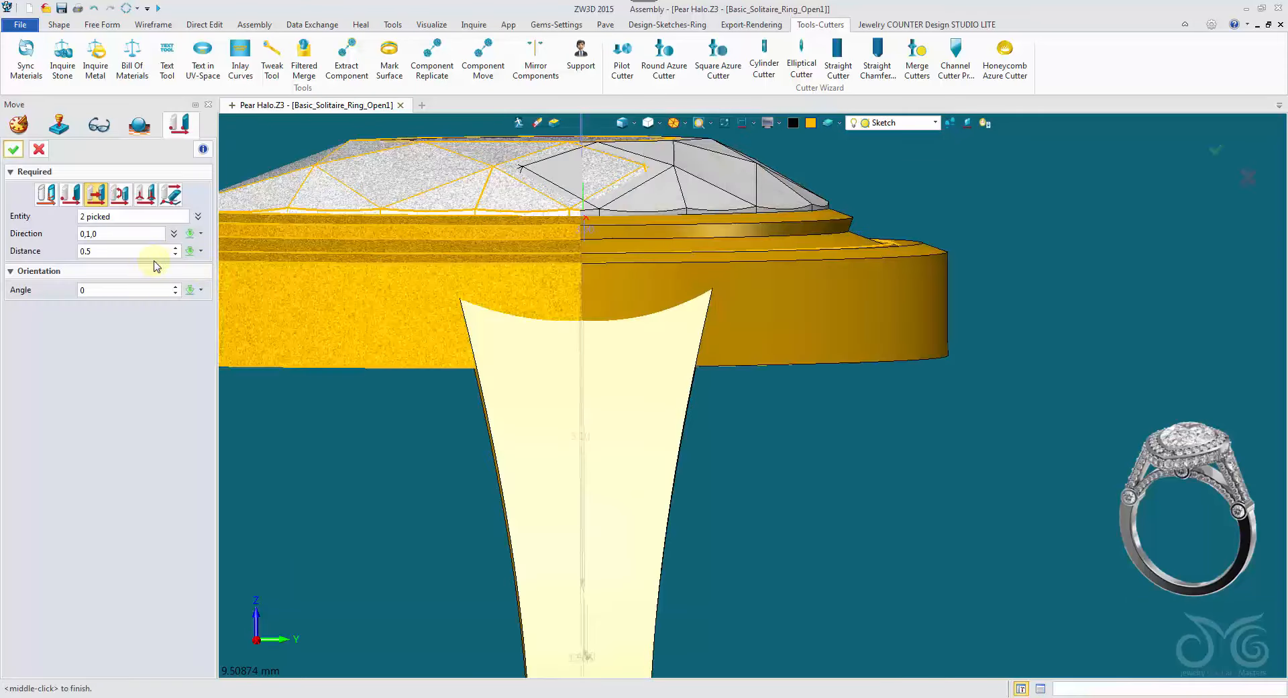
click(139, 252)
scroll(141, 252, down, 5)
scroll(142, 252, down, 3)
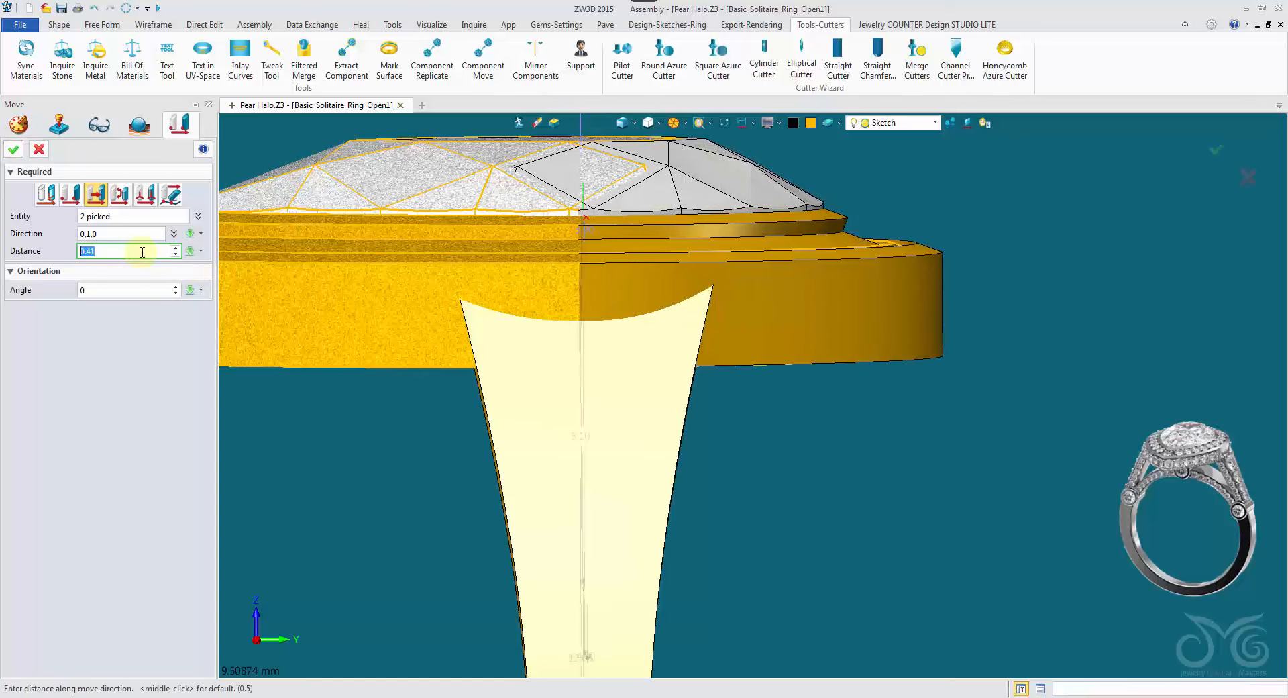
click(15, 149)
Step: Reopen the Move6 definition and reduce its move distance to 0.37 mm
right_click(269, 155)
click(272, 143)
click(141, 236)
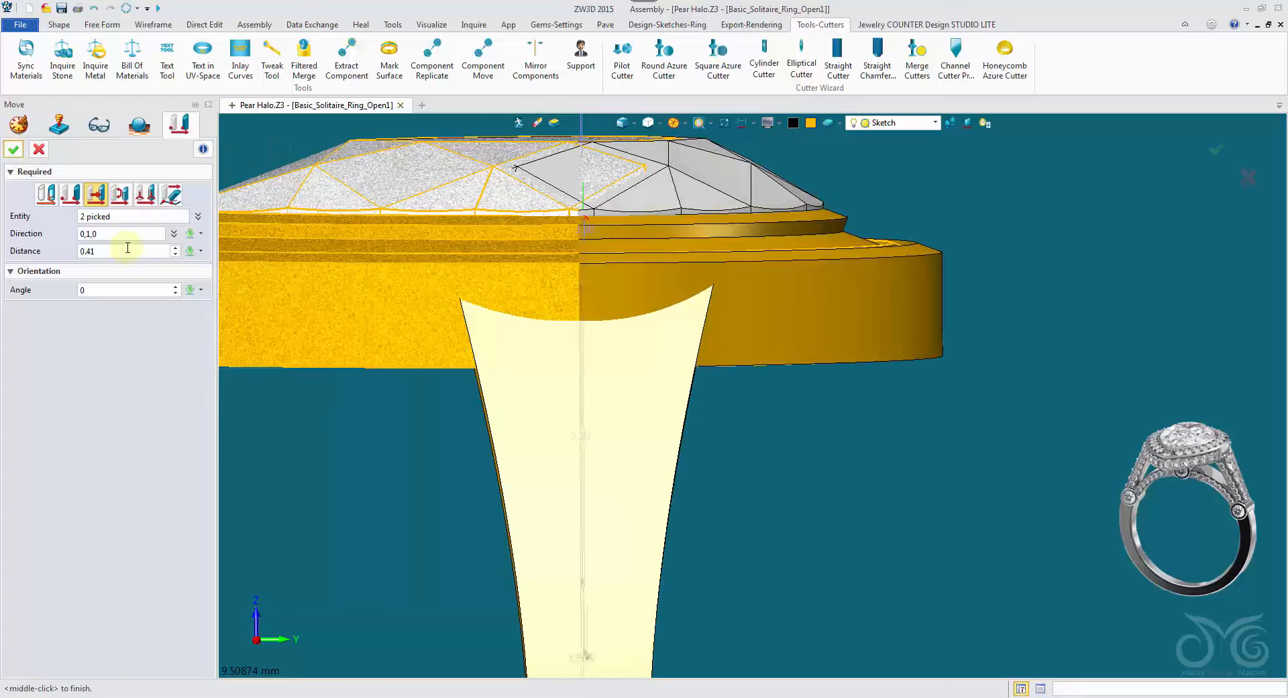
scroll(126, 249, down, 4)
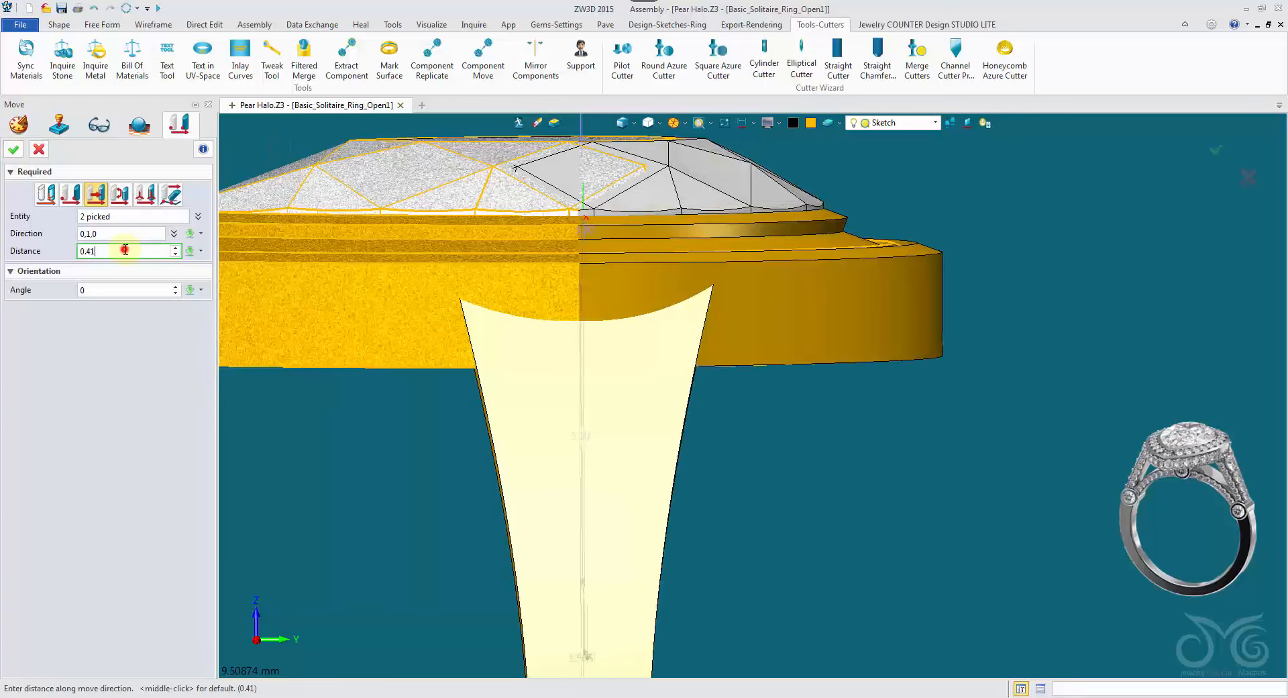
click(20, 151)
Step: Redefine Move6 once more, raising its move distance slightly above 0.37 mm
right_click(272, 152)
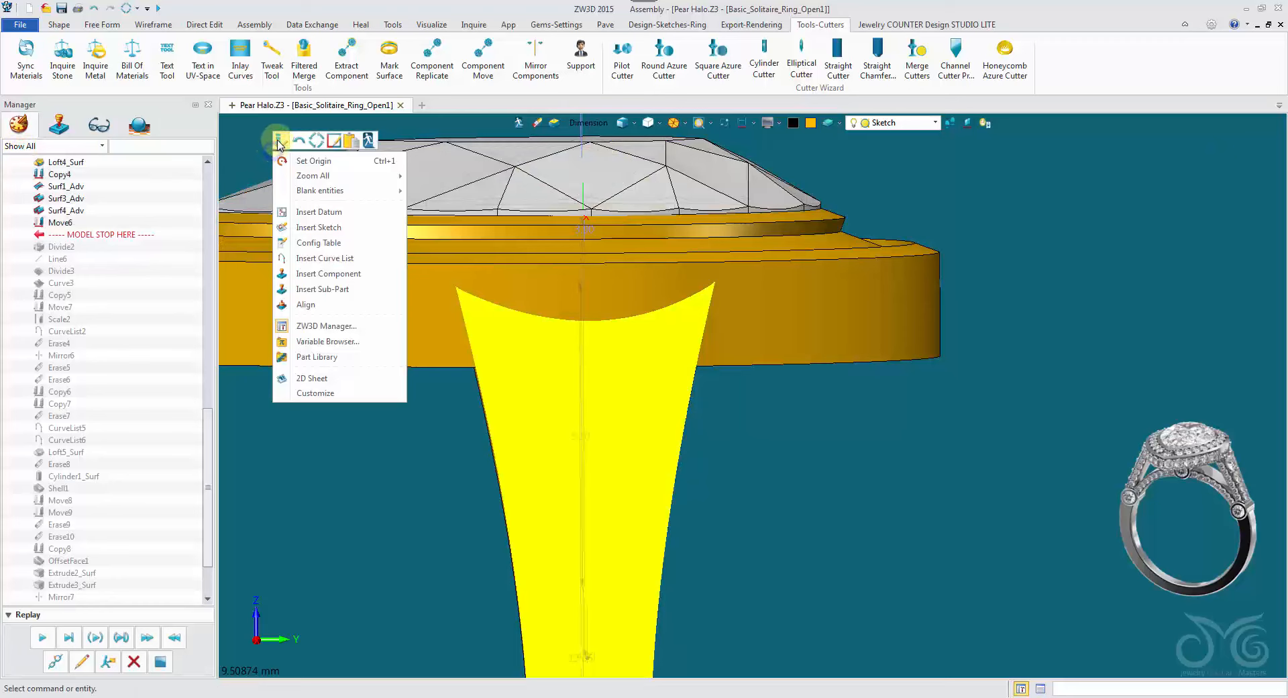
click(276, 139)
double_click(115, 234)
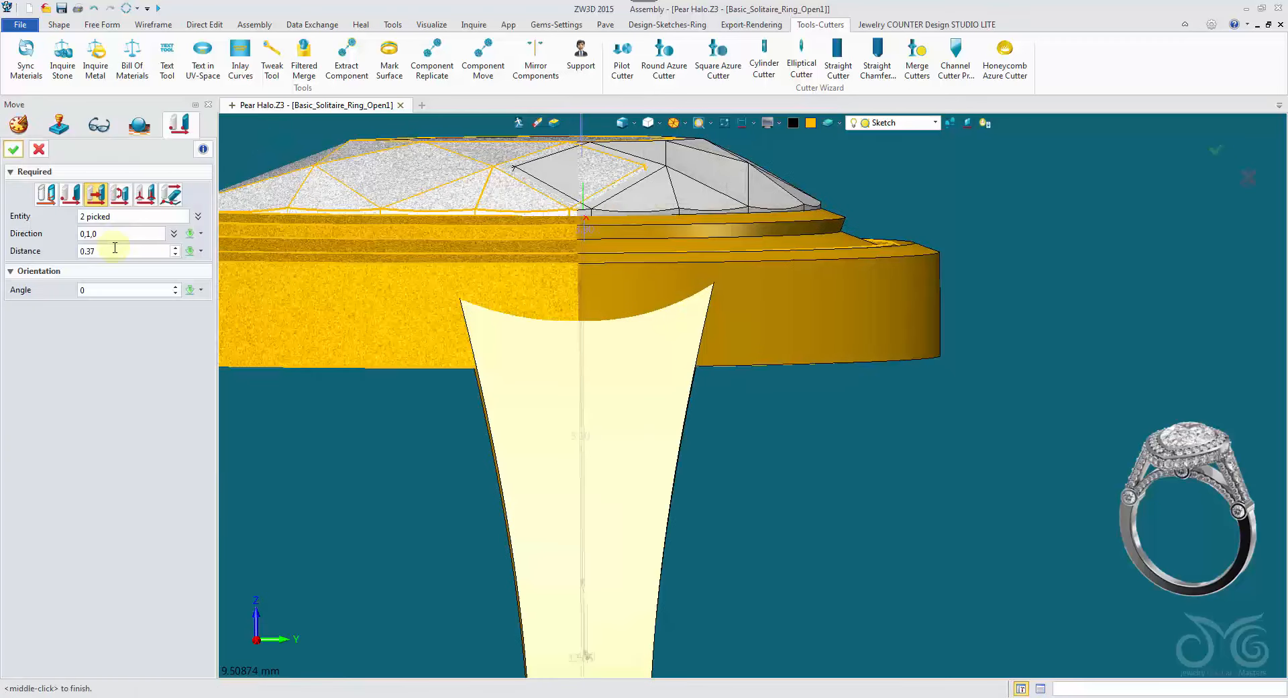
scroll(115, 248, up, 3)
click(18, 152)
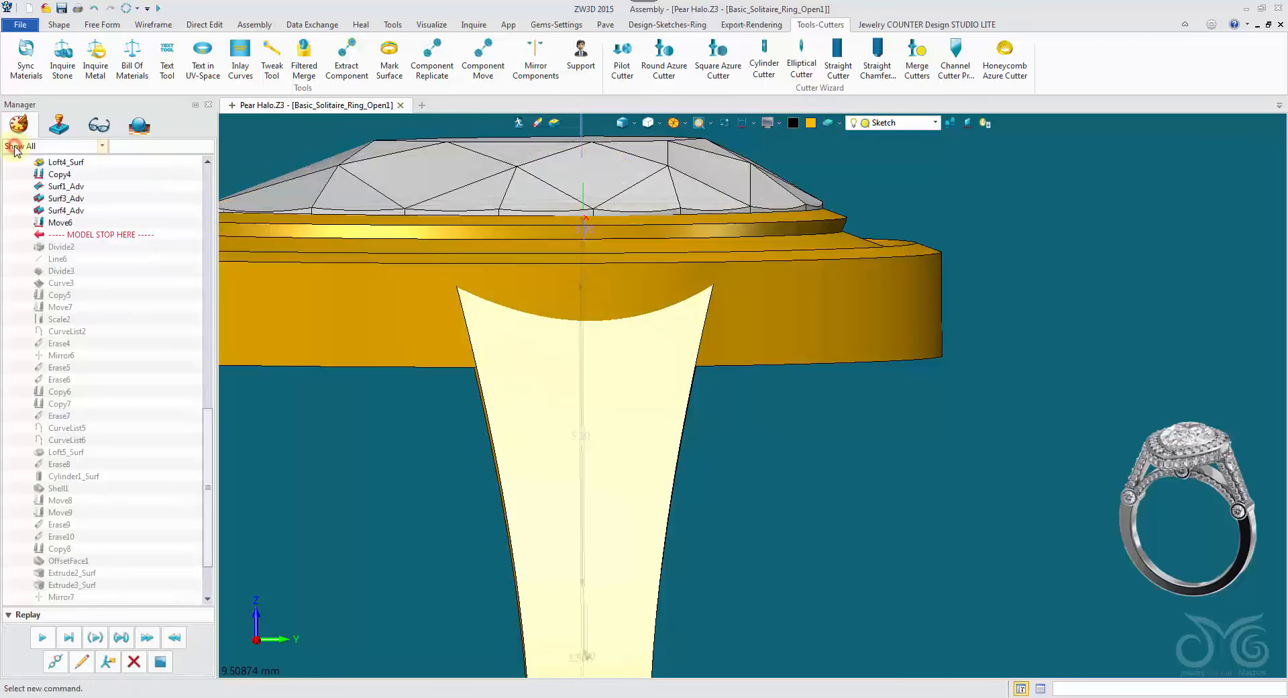
Step: Replay the remaining history features through to the end of the ring model
right_drag(511, 510, 331, 458)
scroll(430, 484, down, 5)
click(70, 637)
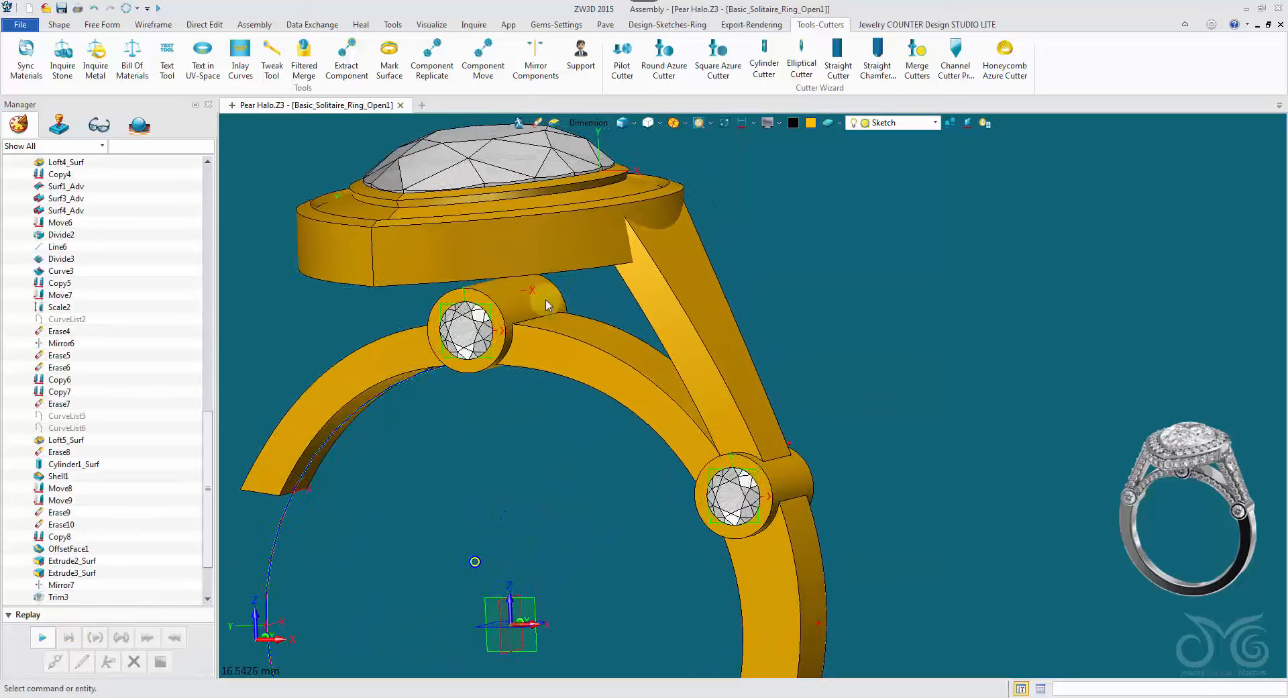
Step: Start a shape Trim with the ring's tapered shoulder as the base
click(59, 25)
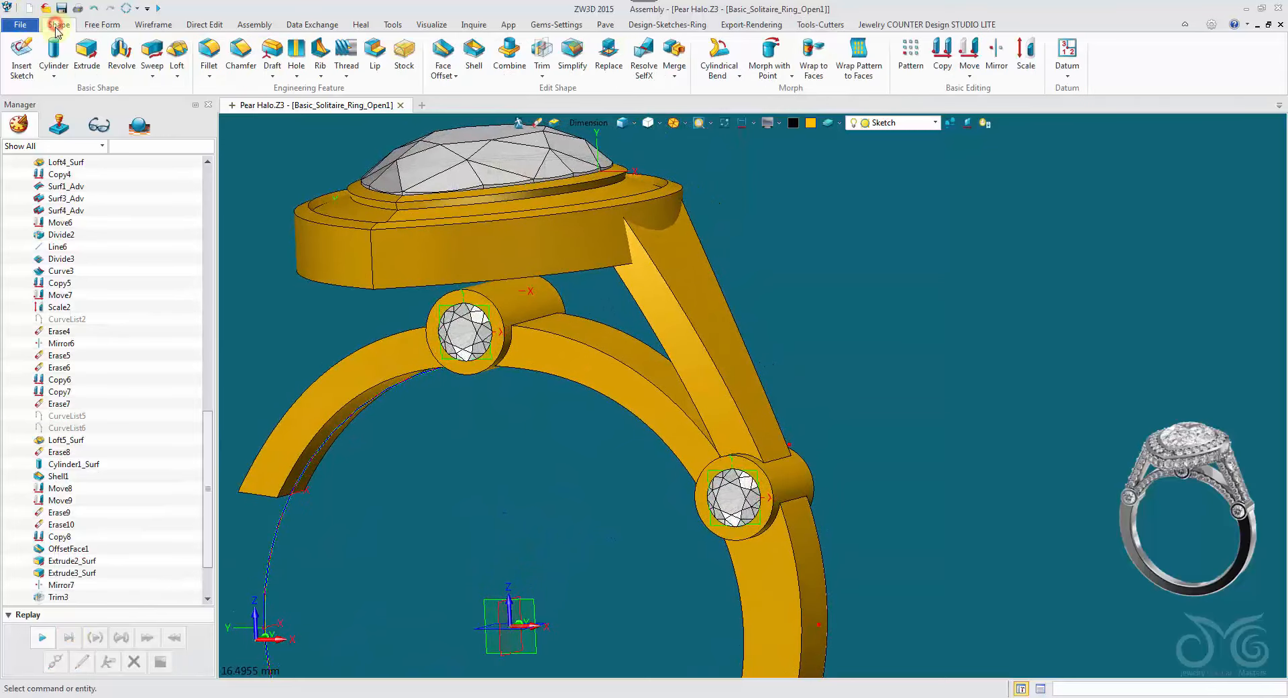
click(542, 55)
middle_drag(755, 166, 781, 187)
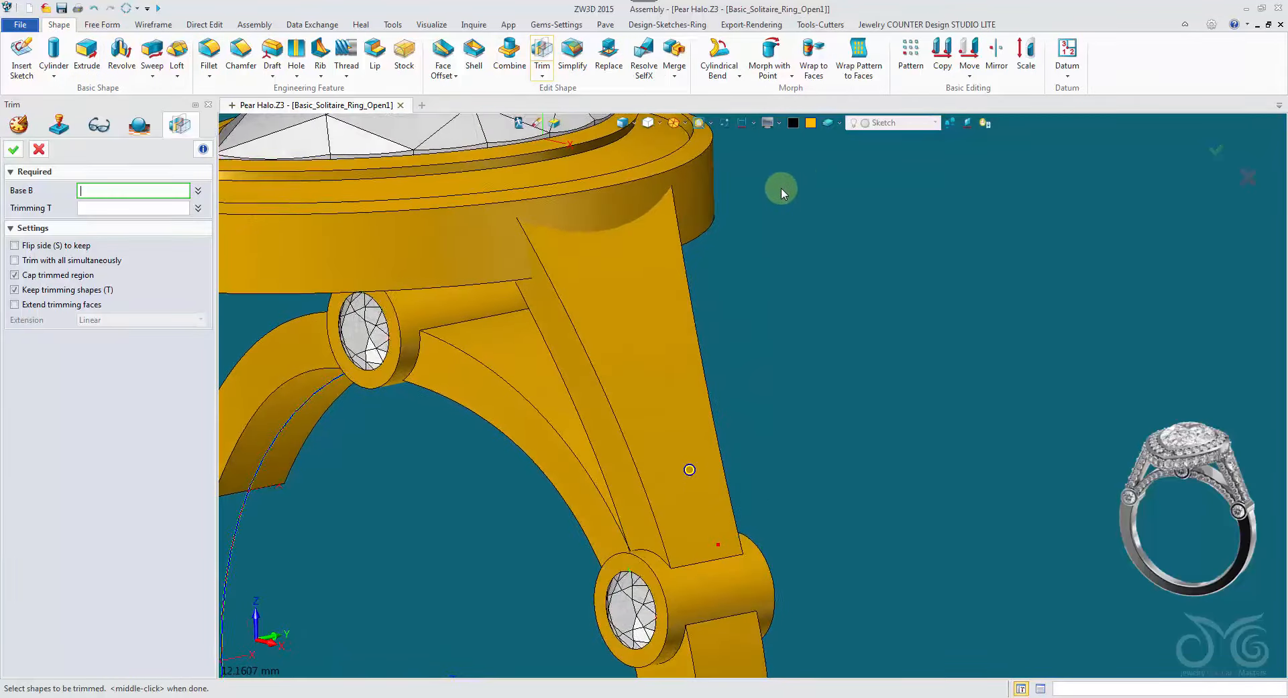
click(628, 340)
right_drag(305, 276, 410, 282)
scroll(402, 282, down, 1)
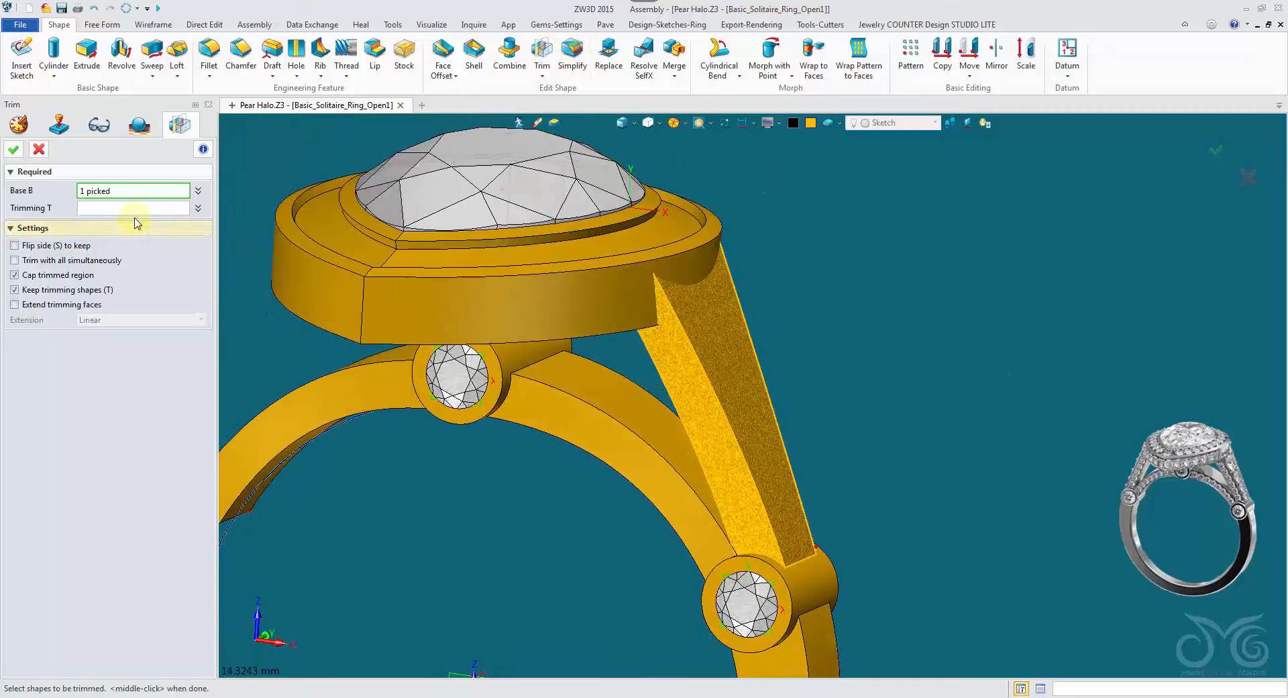
Step: Trim the shoulder using the whole pear head shape as the trimming body
click(140, 208)
click(616, 295)
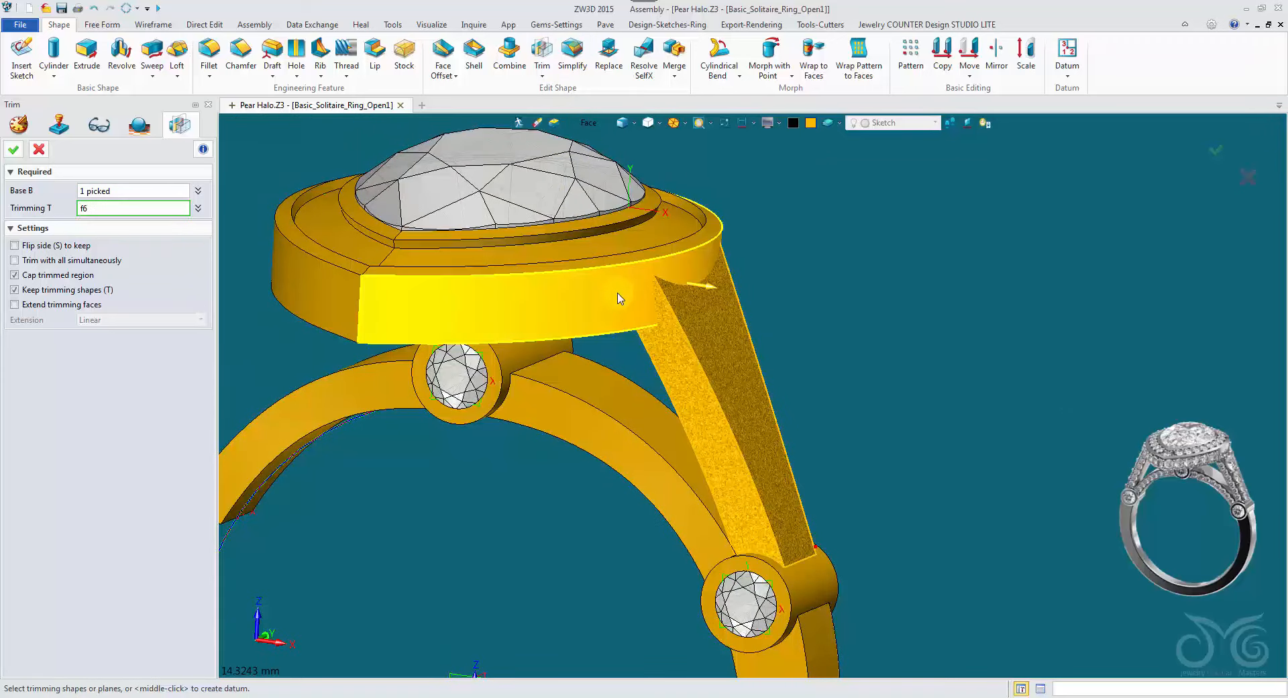
click(588, 123)
click(634, 182)
click(676, 275)
right_drag(676, 275, 640, 298)
scroll(641, 298, down, 1)
click(8, 152)
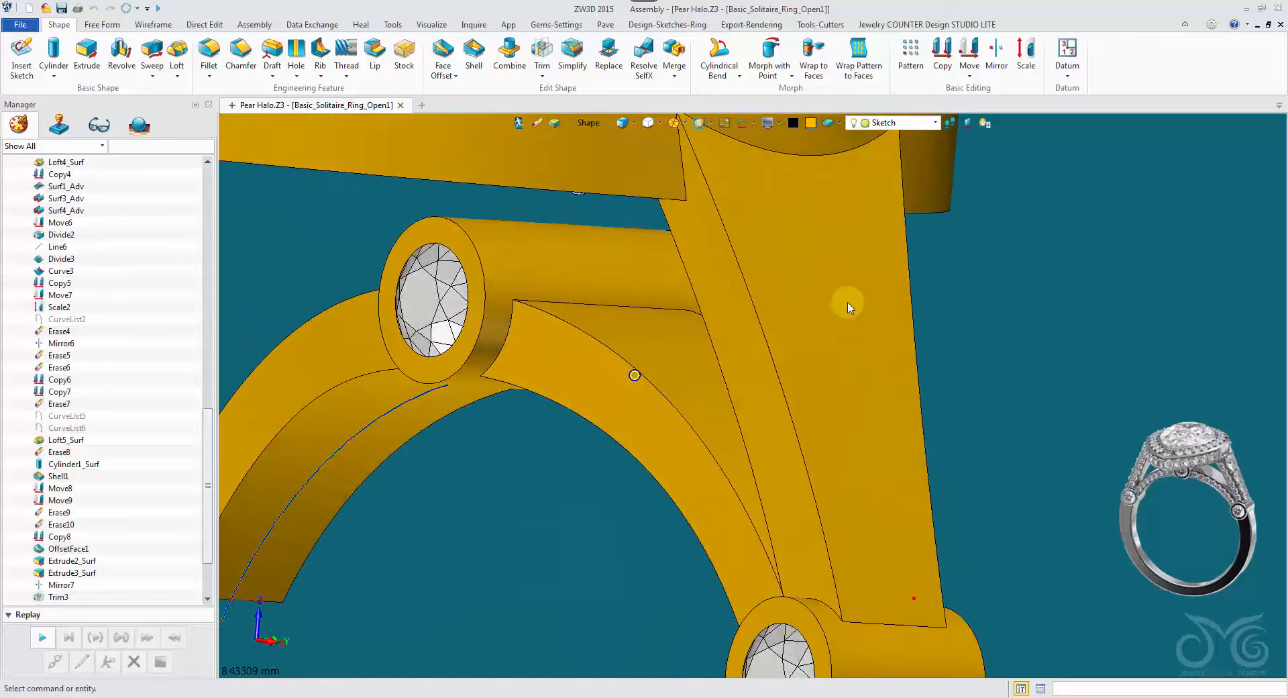
Step: Start an on-face curve Offset and choose the shoulder's broad outer face as the projection face
click(849, 308)
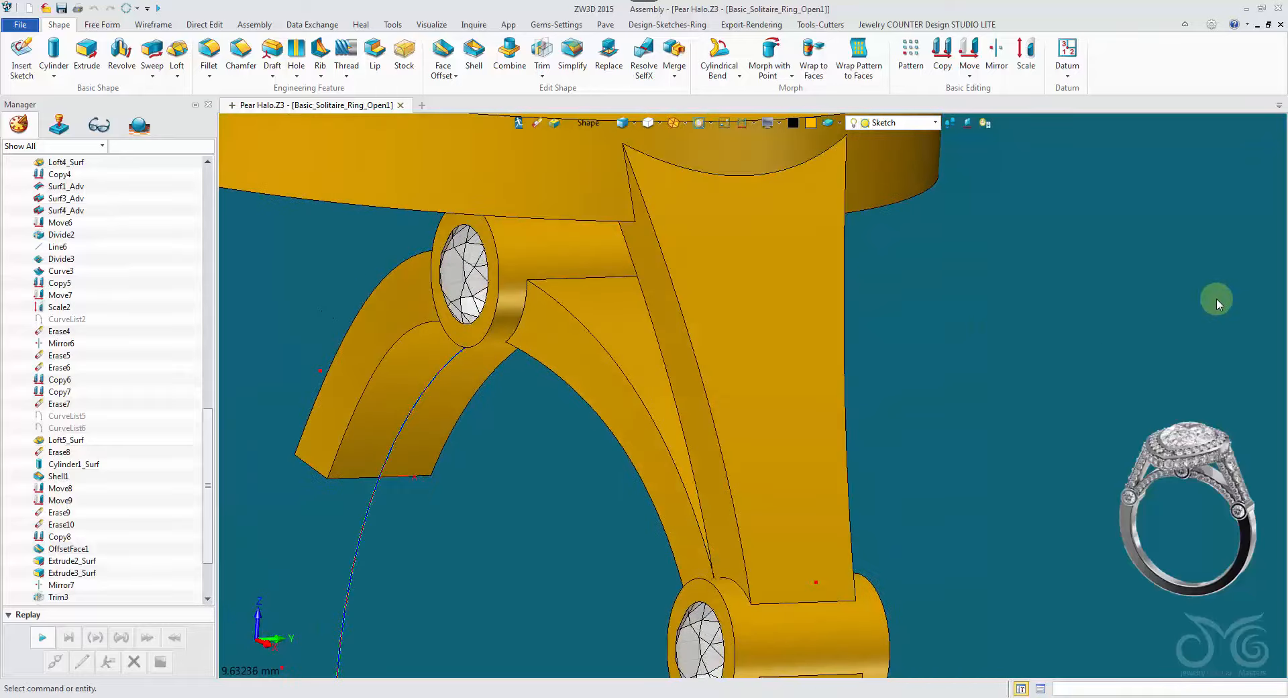
click(161, 26)
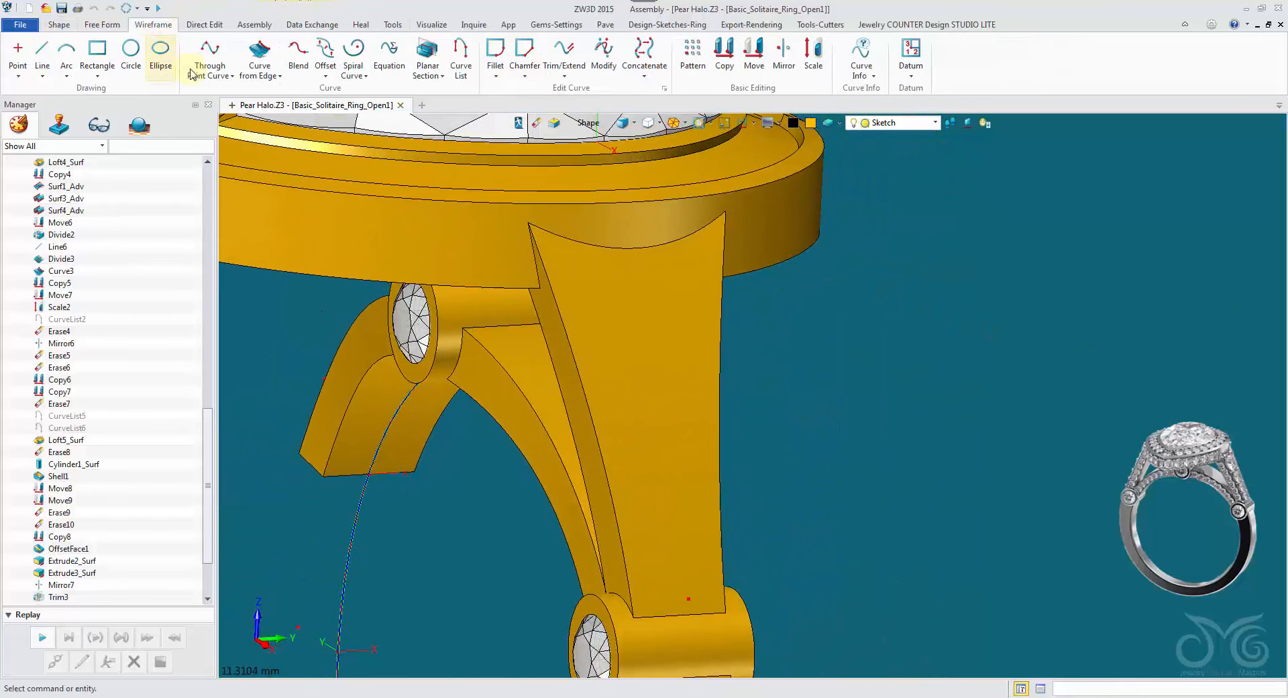
click(324, 52)
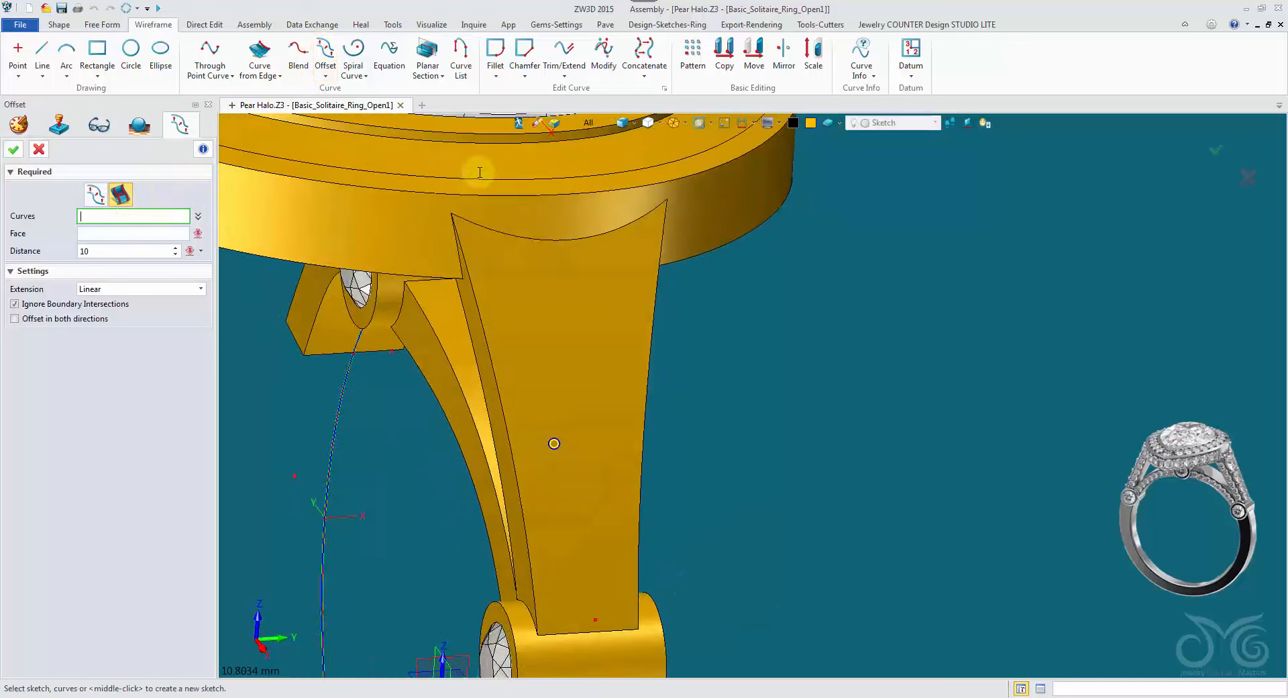
click(144, 233)
click(456, 268)
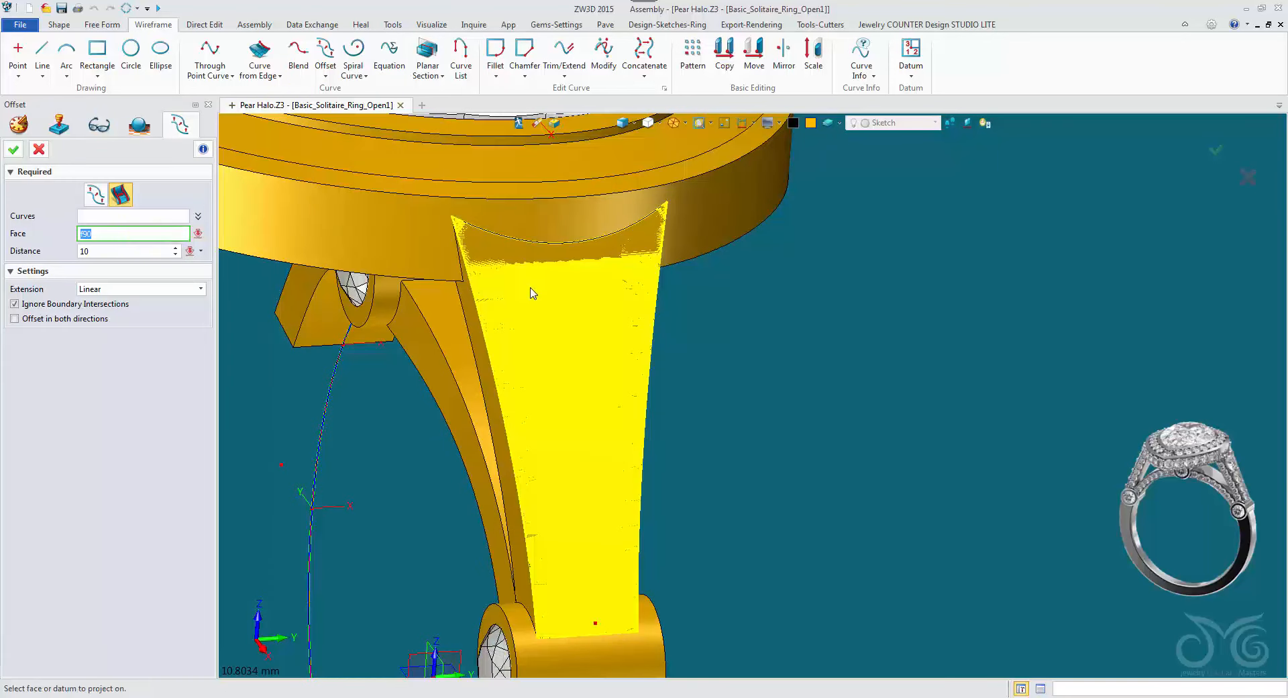
click(129, 222)
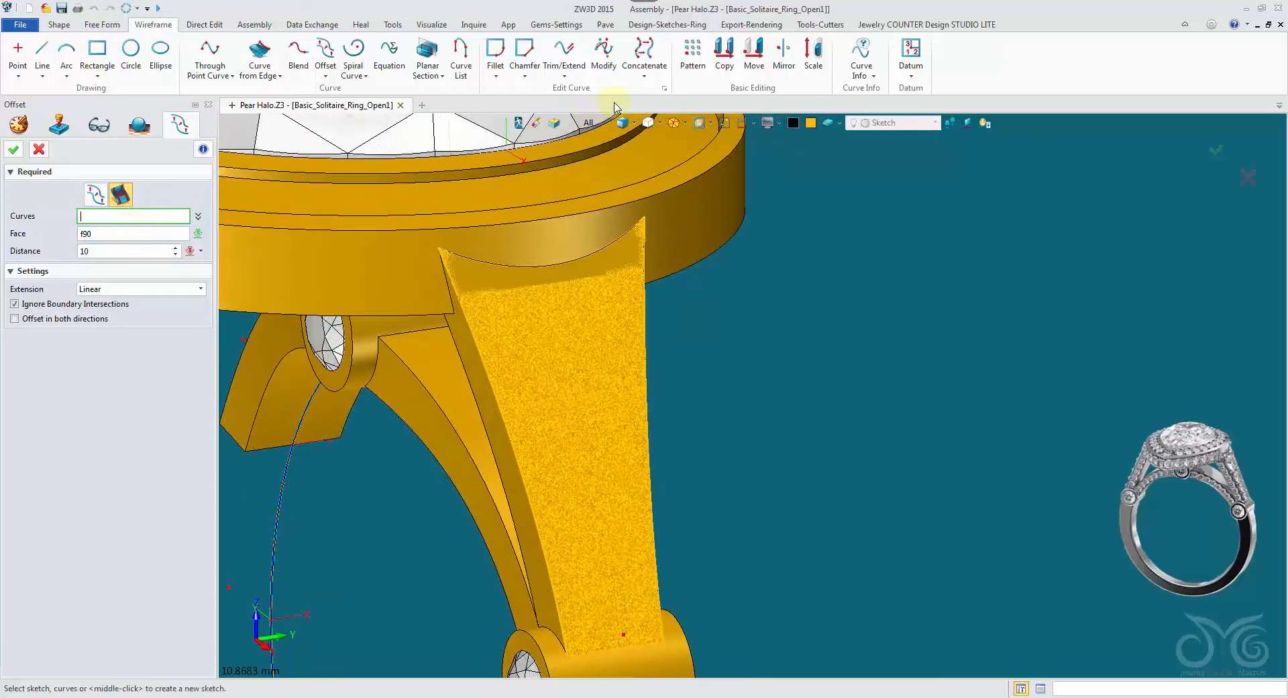
Step: Restrict picking to edges and select the four boundary edges of the shoulder's outer face as the offset curves
click(590, 123)
click(617, 200)
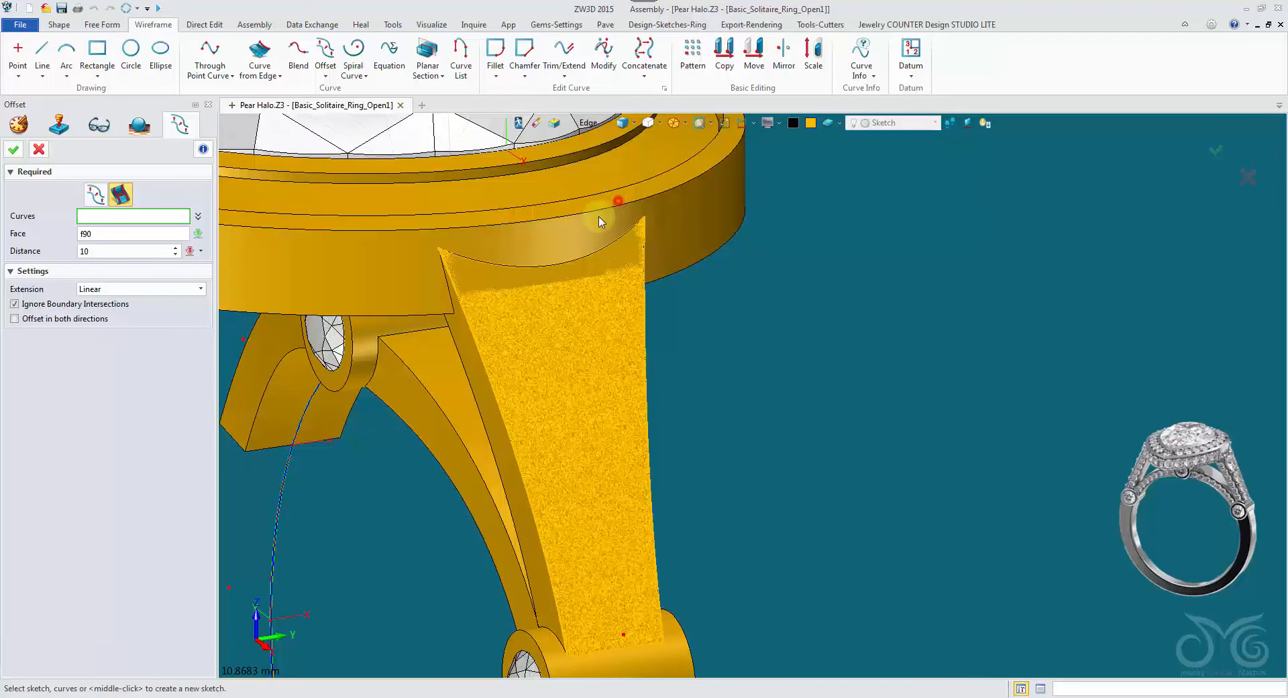
click(534, 266)
click(474, 323)
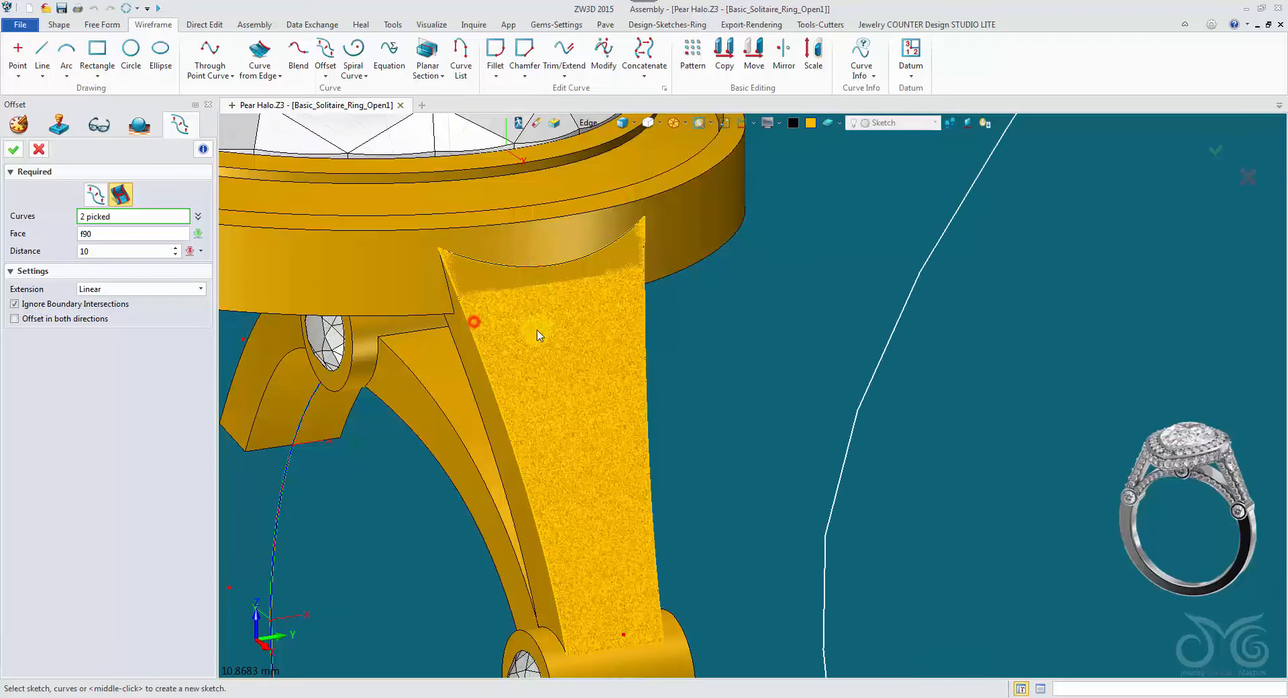
click(641, 318)
right_drag(642, 318, 614, 307)
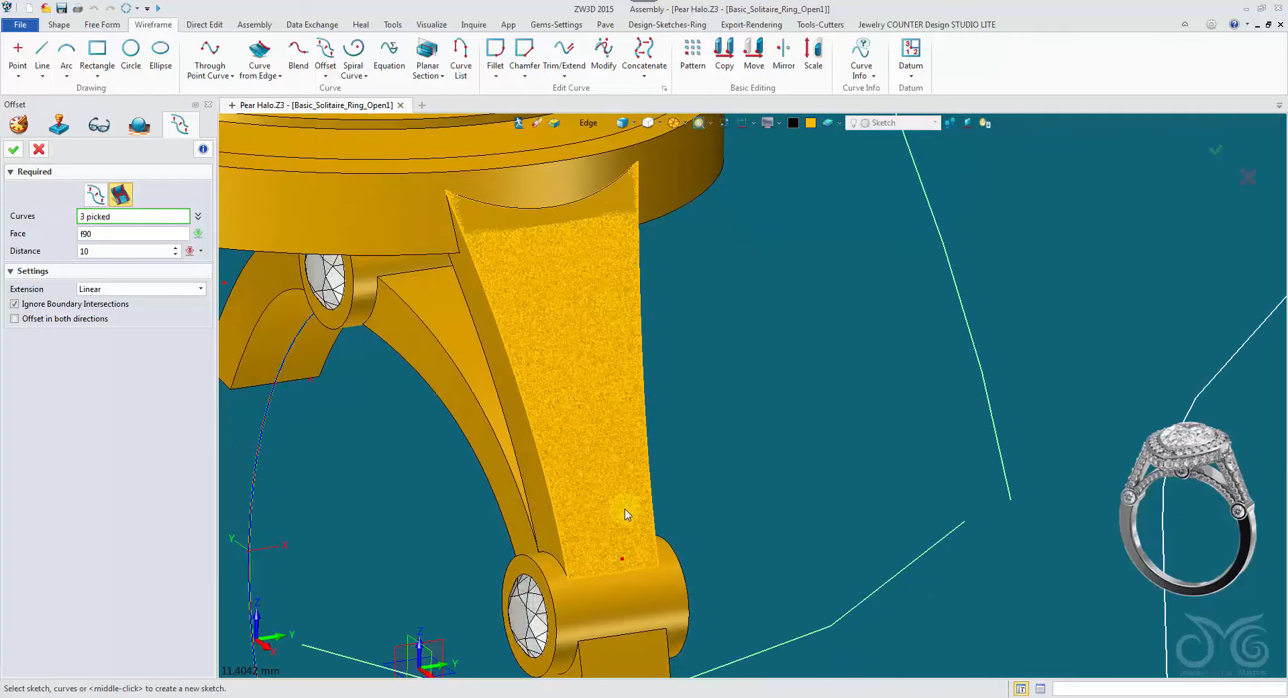
click(631, 575)
Step: Offset the four selected edges inward on the face by 0.35 mm with linear extension
click(33, 249)
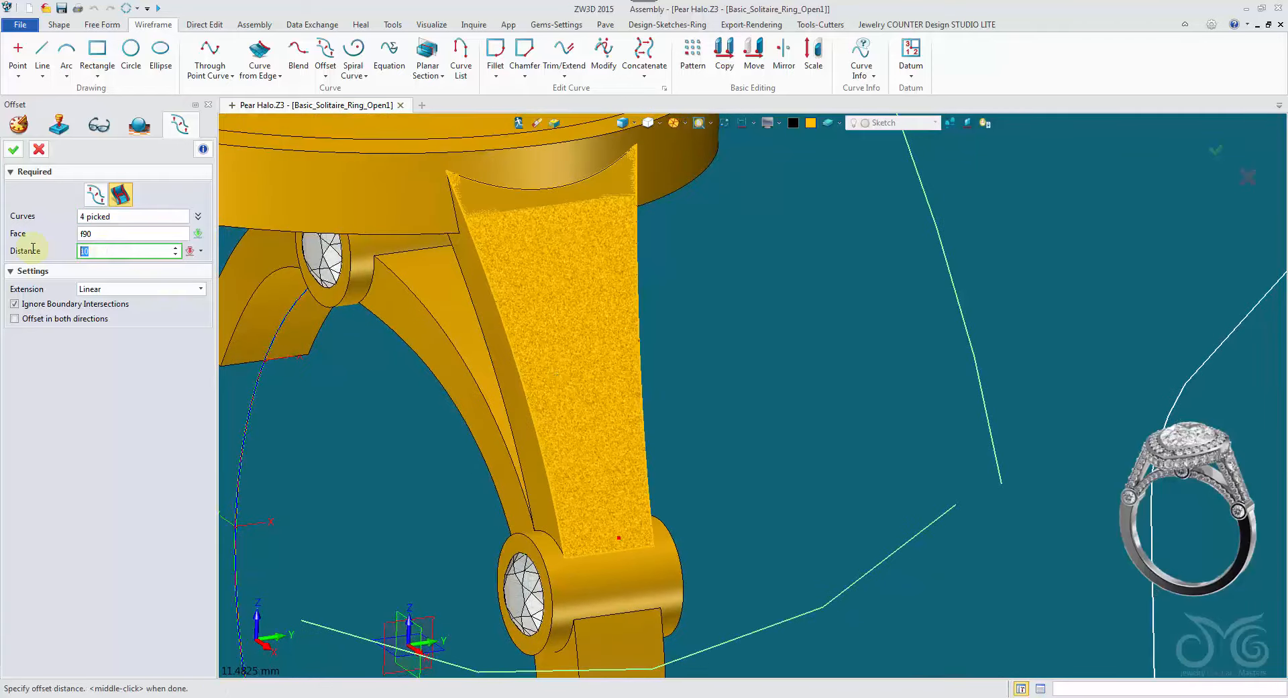
text(0.08)
key(Return)
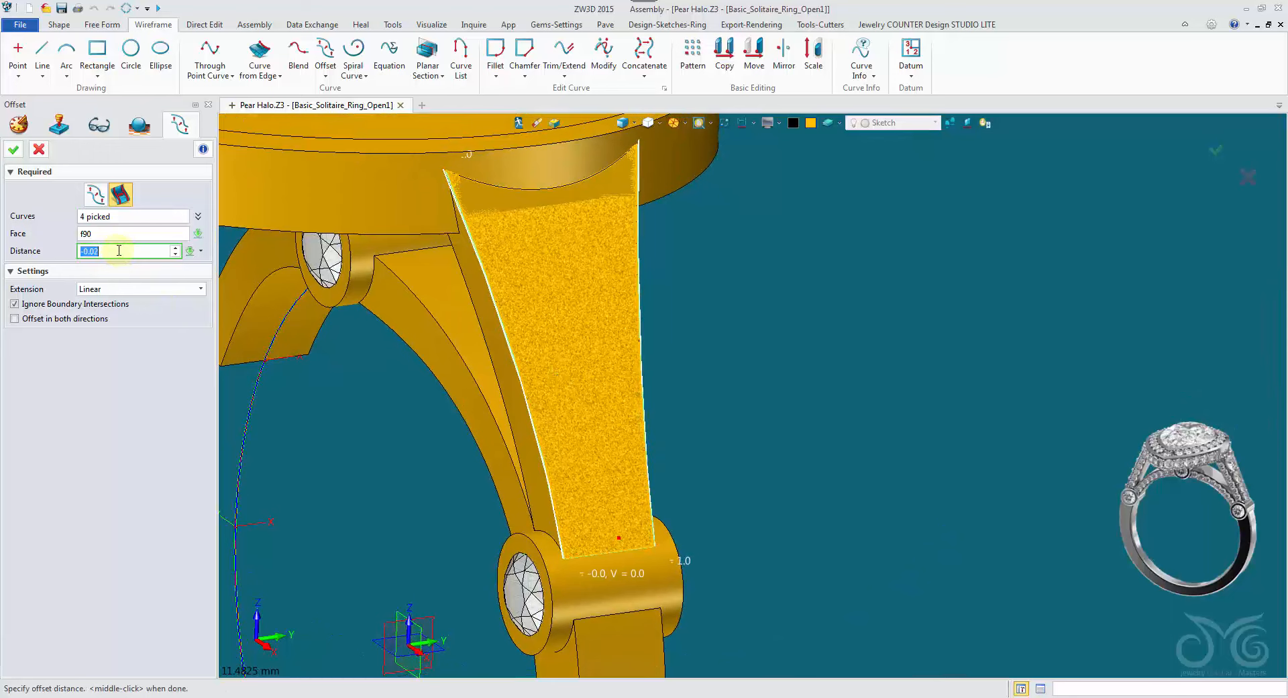
scroll(119, 250, down, 7)
scroll(119, 250, up, 10)
scroll(118, 250, up, 10)
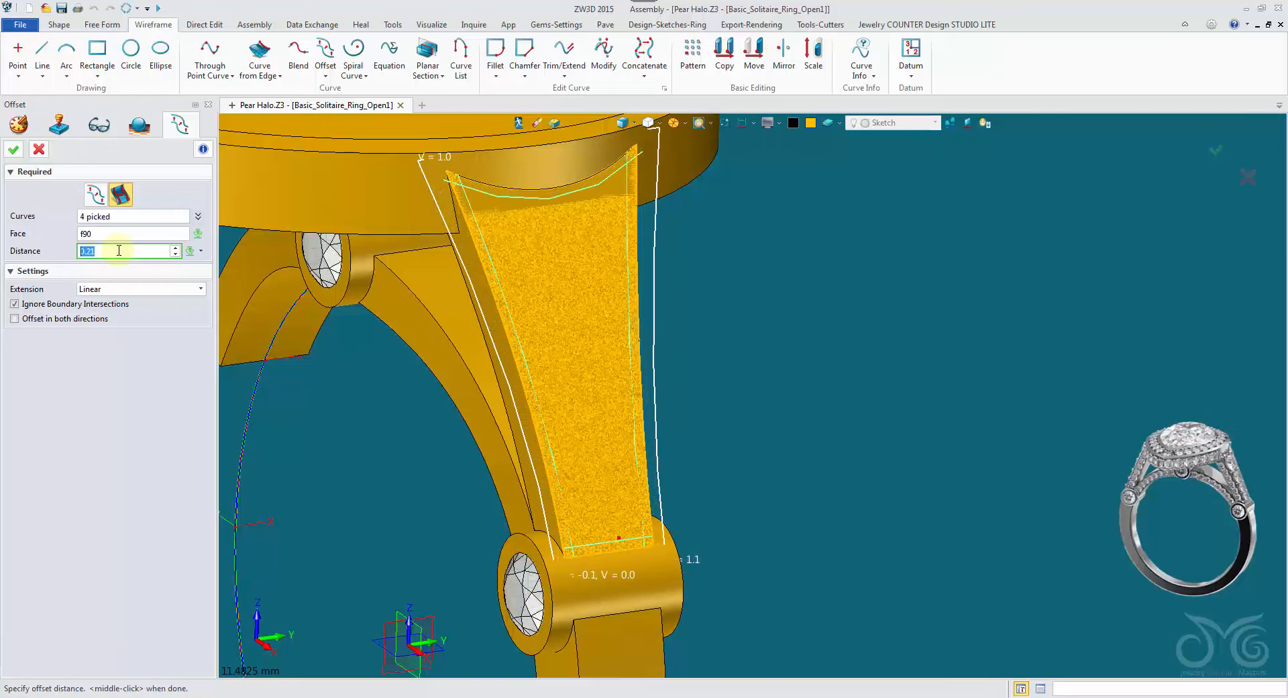
scroll(119, 250, up, 10)
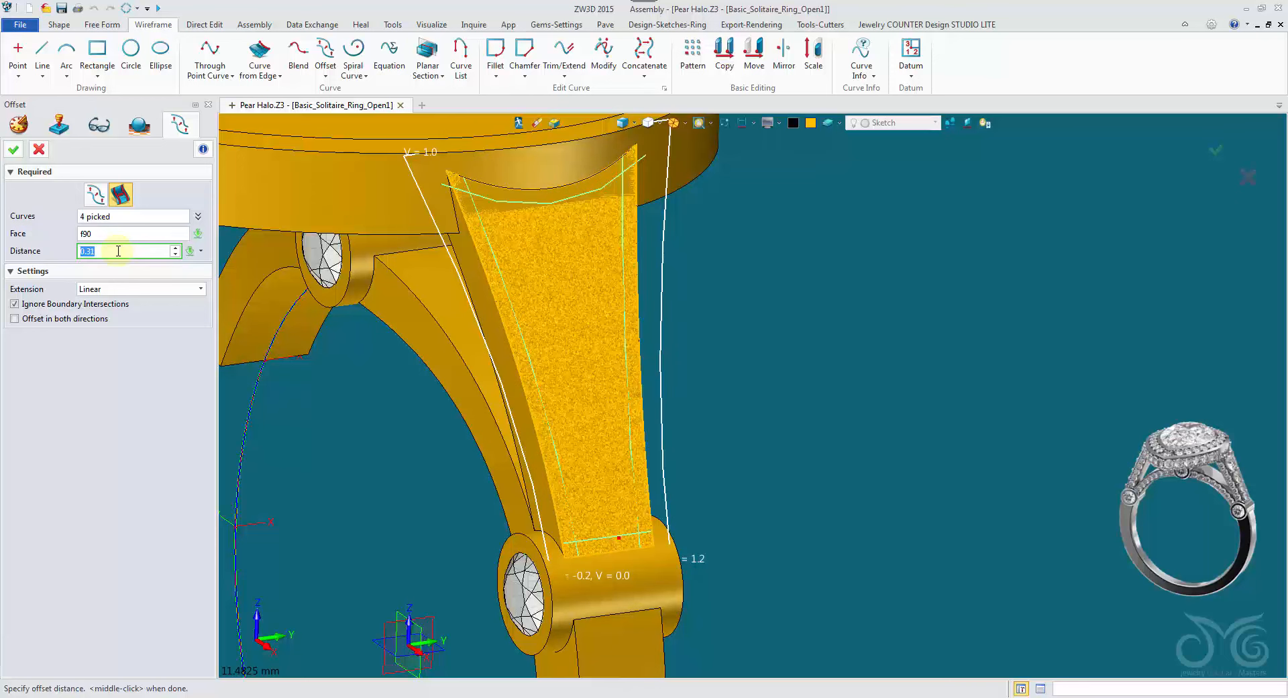
scroll(118, 251, up, 4)
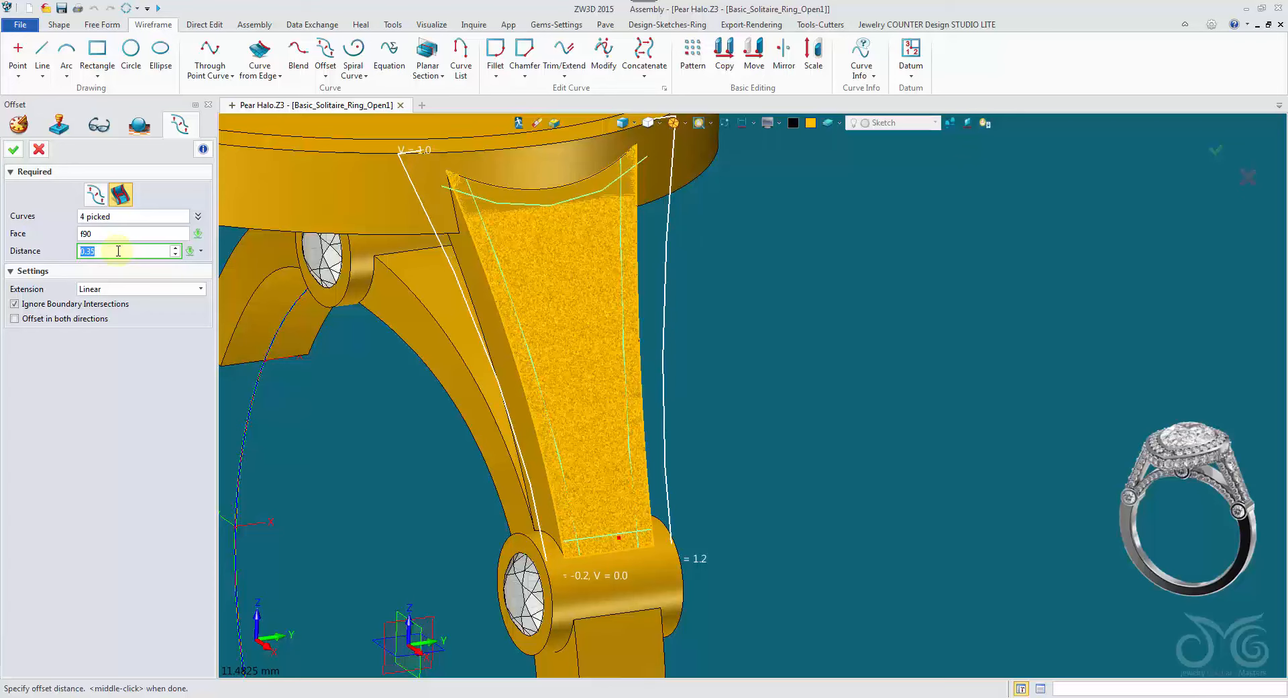
click(13, 149)
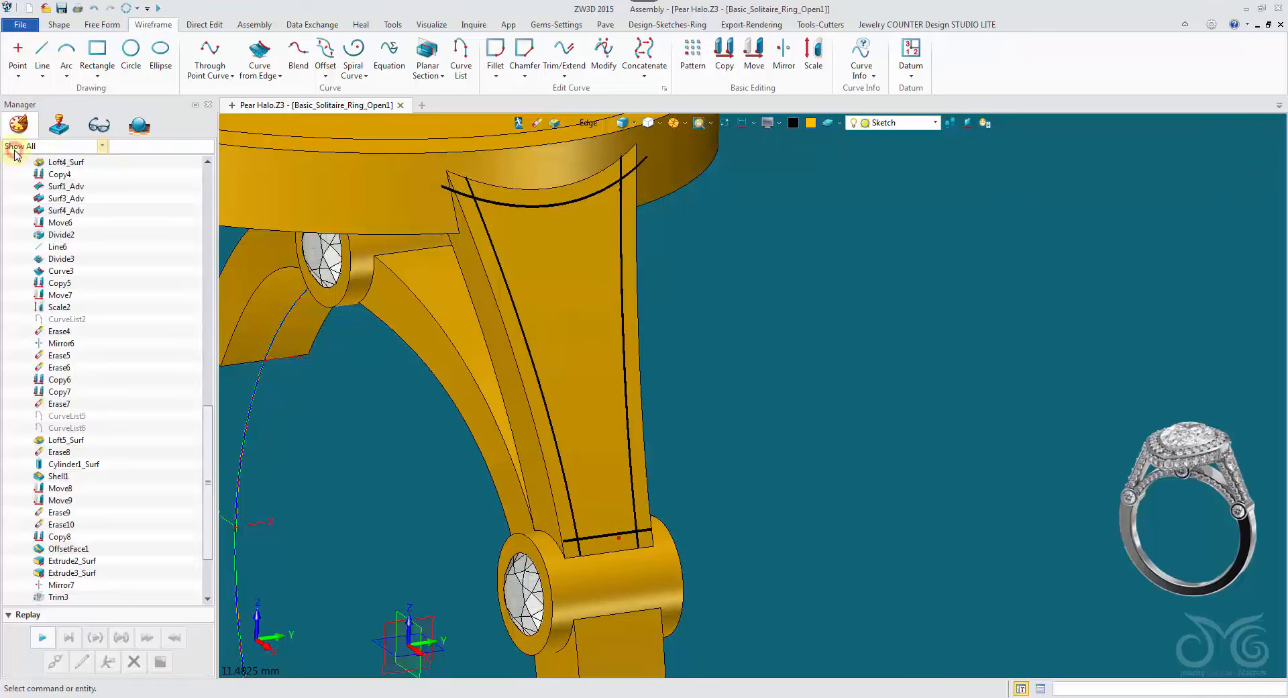
Step: Repeat the on-face curve Offset, choosing the shoulder's side face as the projection face
middle_drag(536, 272, 776, 441)
middle_click(775, 440)
scroll(775, 439, up, 3)
right_drag(775, 439, 609, 245)
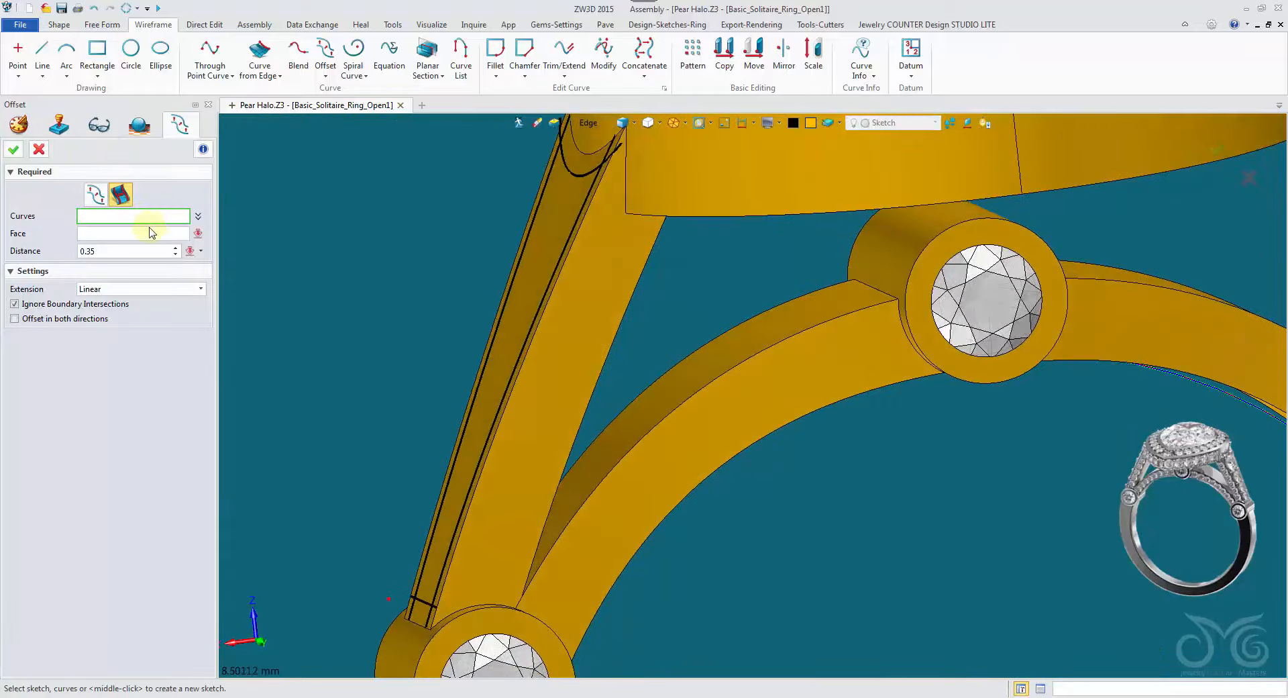
click(134, 234)
click(580, 313)
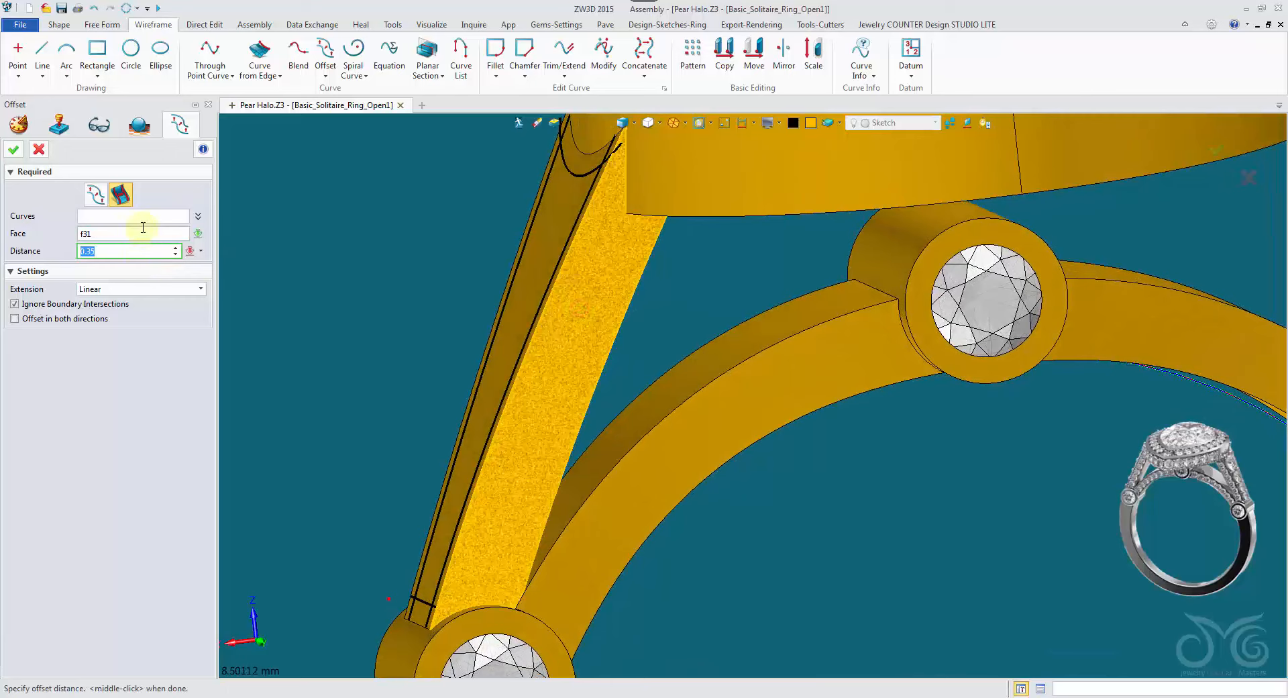
Step: Select the side face's short edge against the head and its long outer edge as the offset curves
click(143, 217)
scroll(461, 235, up, 1)
right_drag(474, 218, 469, 246)
click(609, 303)
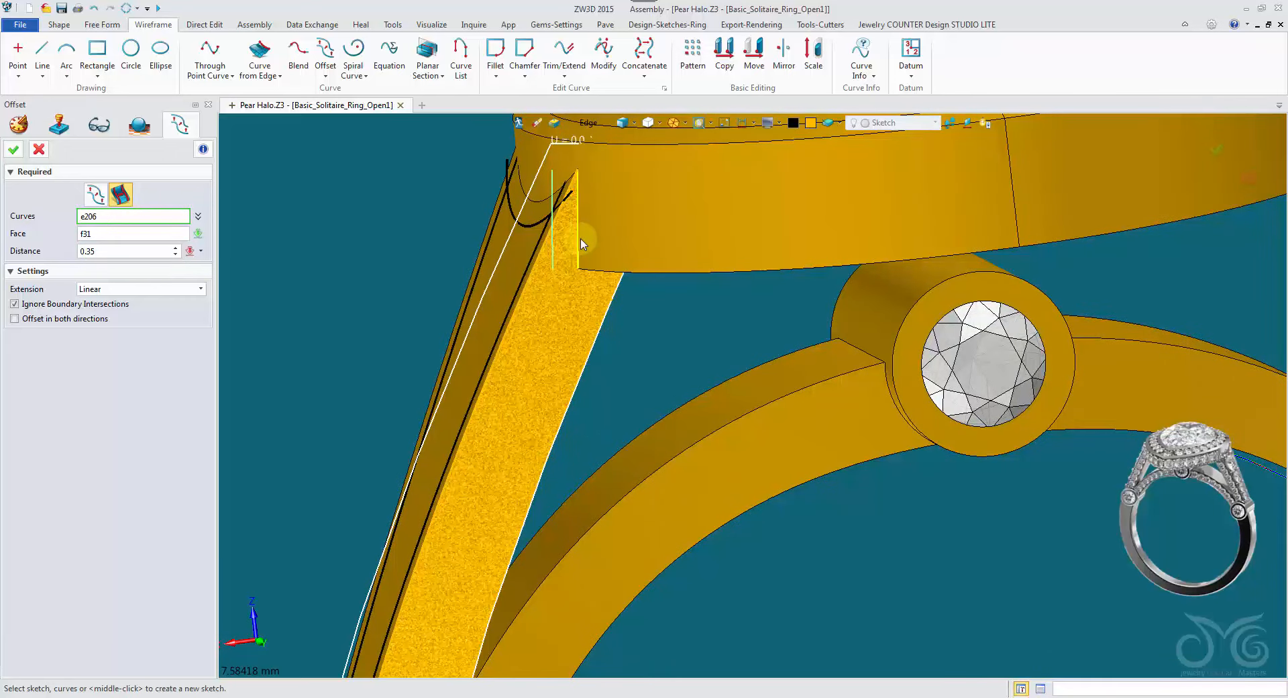
click(534, 285)
right_drag(532, 285, 515, 267)
scroll(516, 267, down, 1)
Step: Set the offset distance for the two picked side face edges to -0.15 mm
click(100, 249)
scroll(104, 249, down, 20)
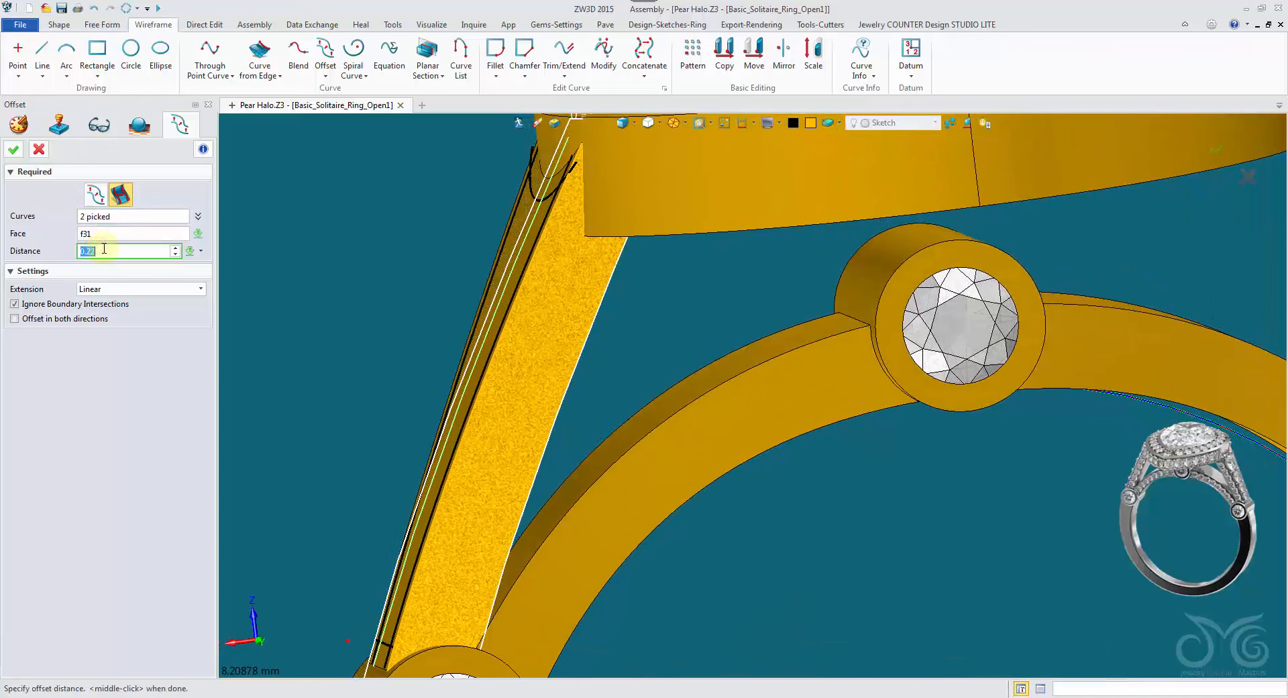
scroll(104, 249, down, 18)
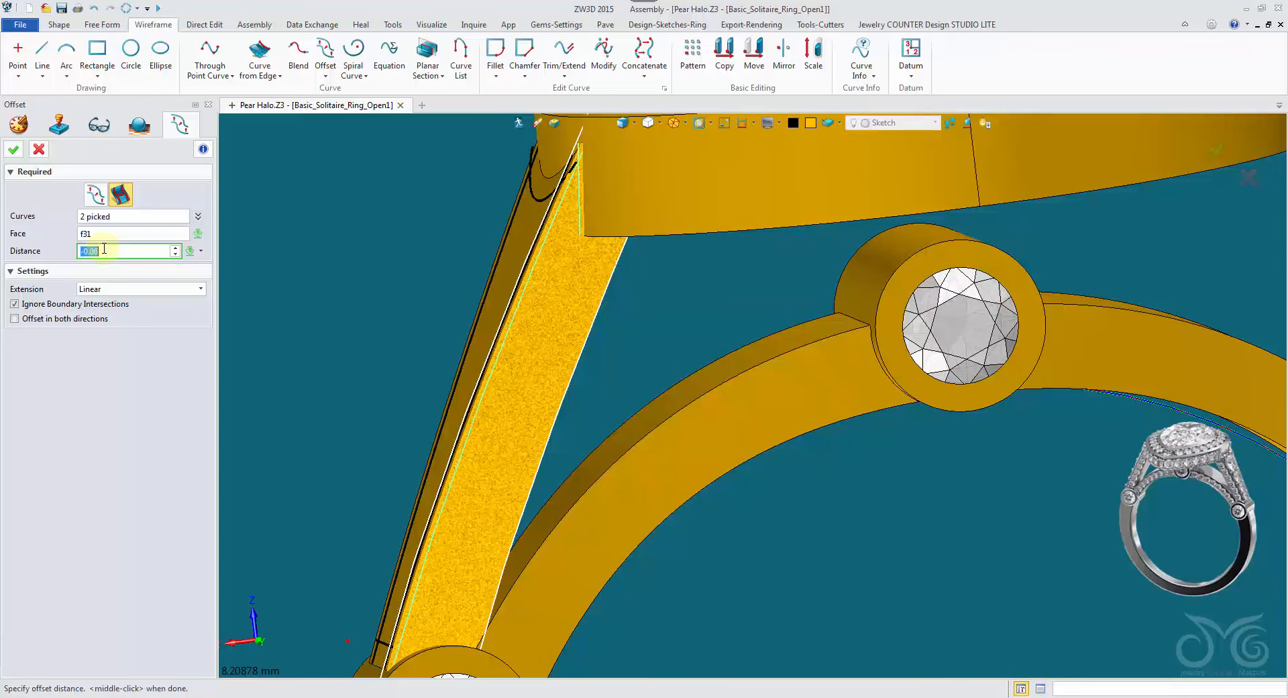
scroll(104, 249, down, 2)
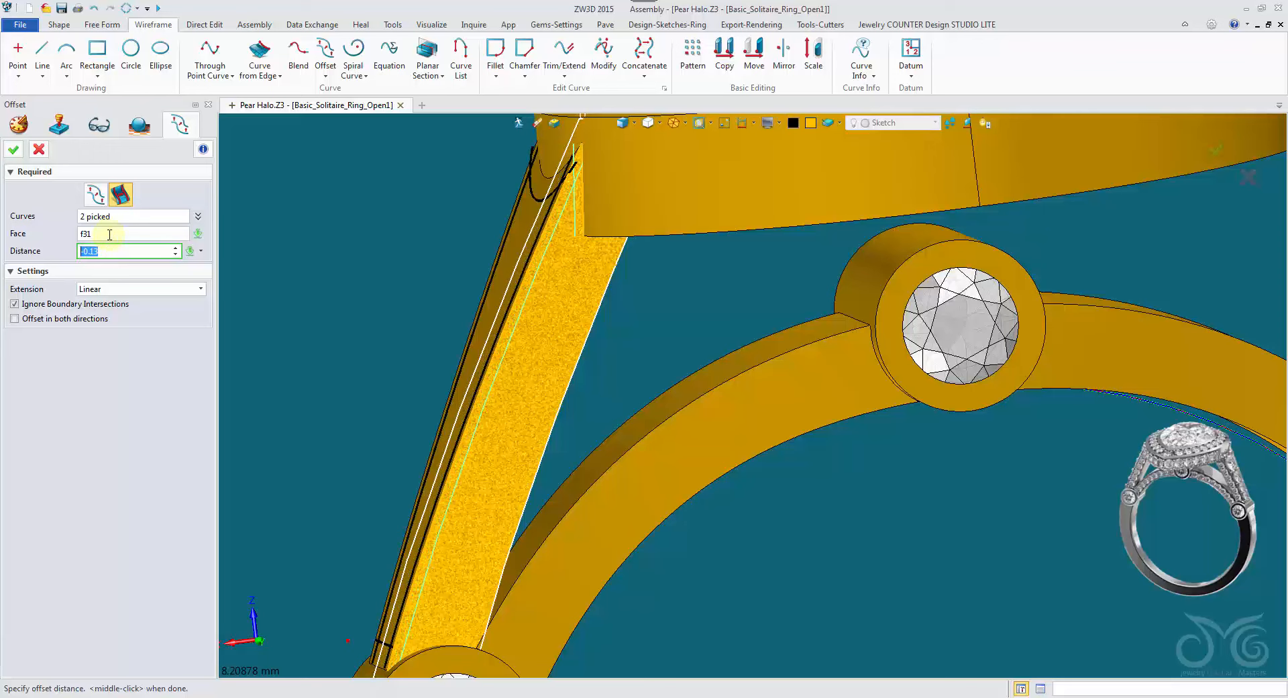
scroll(112, 249, down, 2)
Step: Clear the projection face, add the side face's remaining boundary edges to the offset curves, and reselect the side face for projection
click(112, 234)
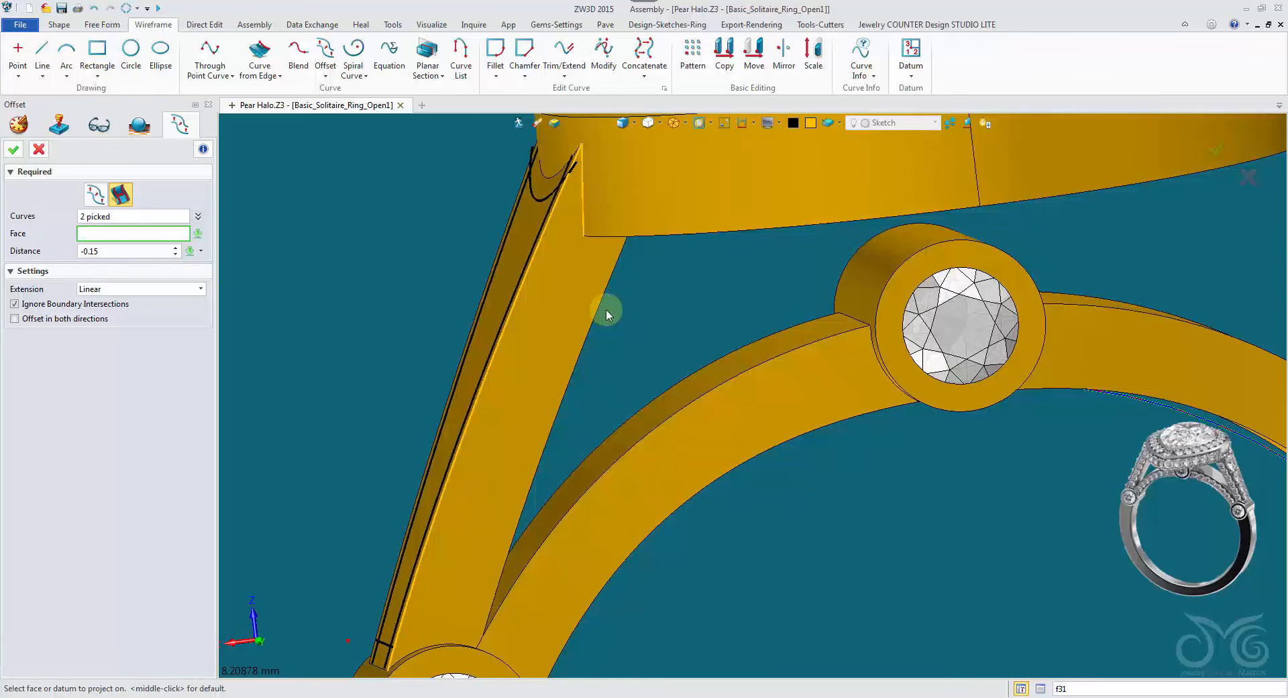
right_drag(595, 308, 612, 319)
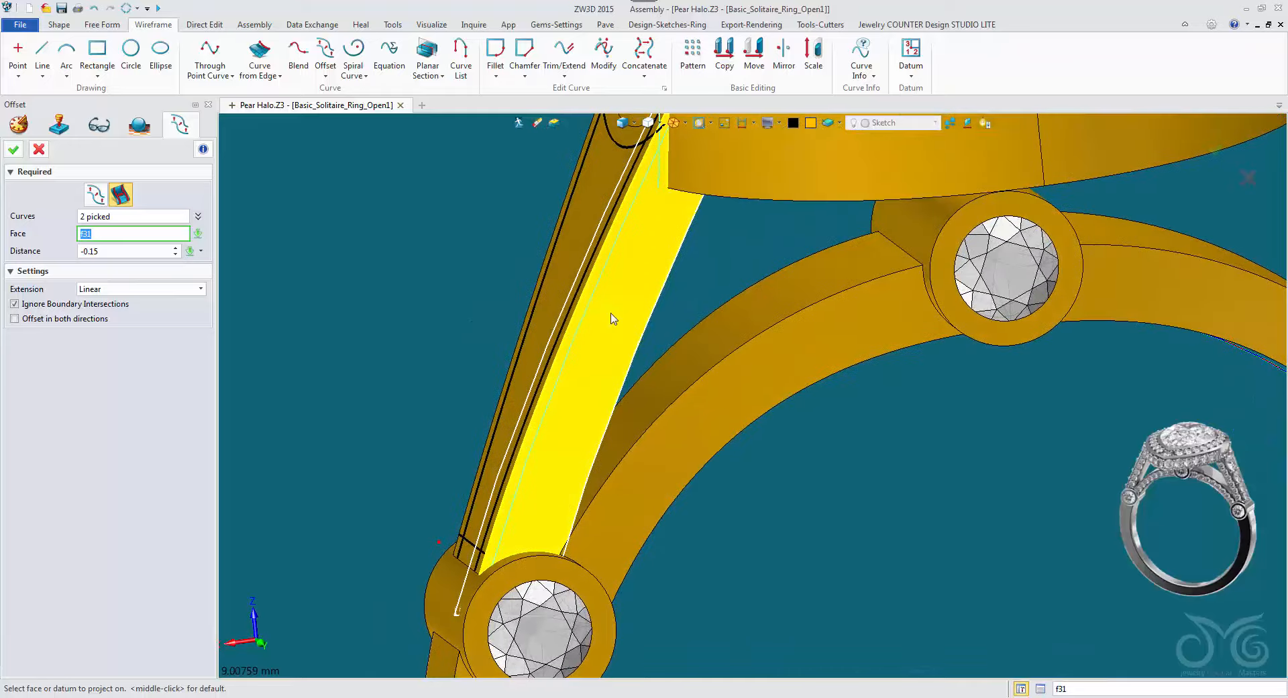
key(Delete)
click(159, 220)
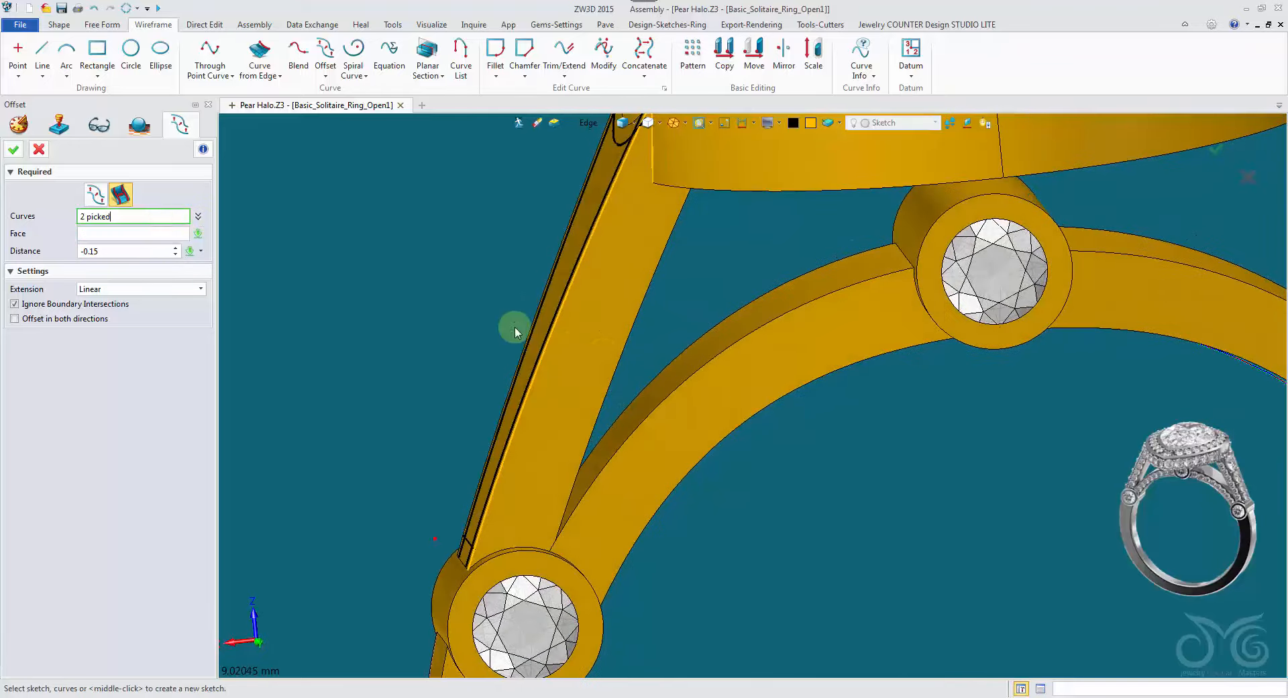
right_drag(619, 356, 618, 357)
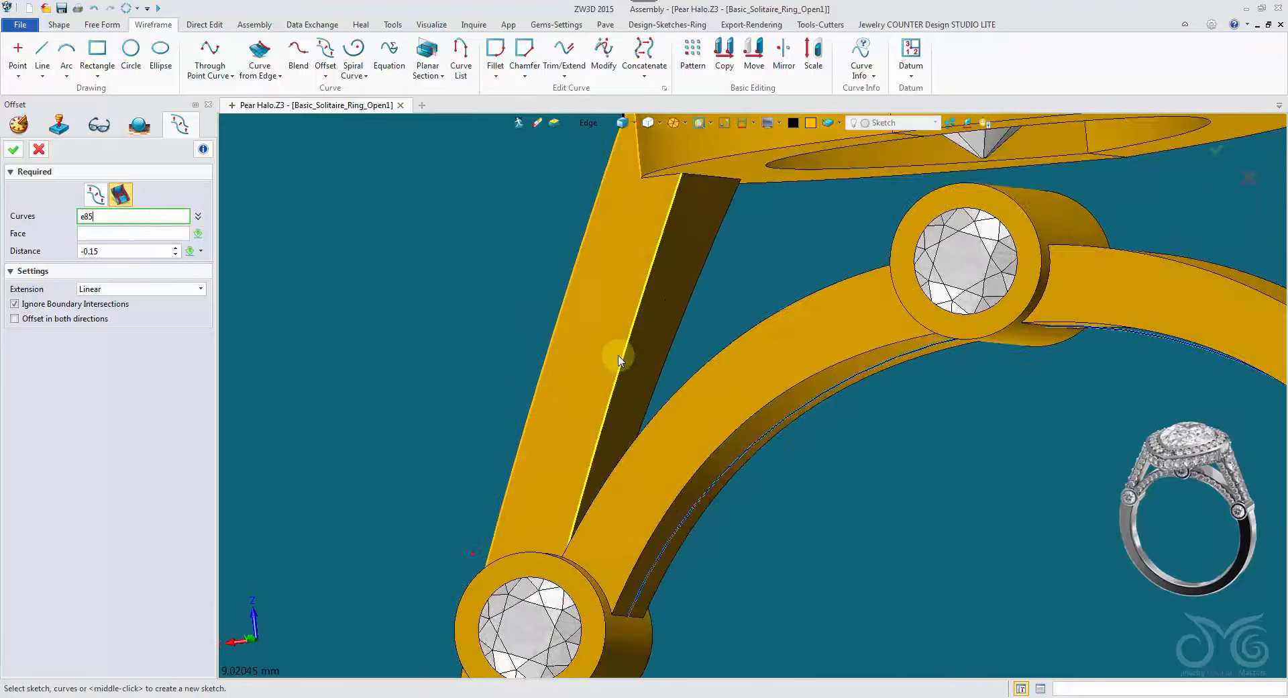
click(618, 356)
click(112, 230)
click(608, 319)
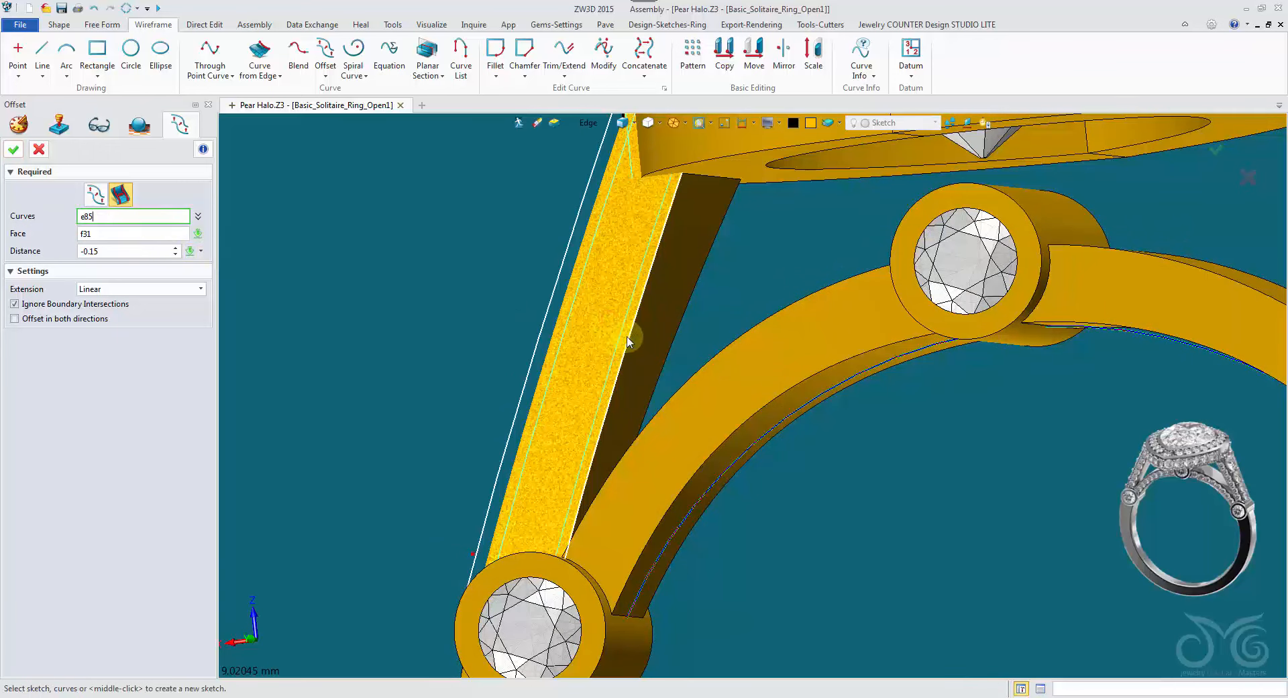
mouse_move(652, 185)
right_down()
mouse_move(662, 178)
mouse_move(526, 527)
mouse_move(683, 183)
right_up()
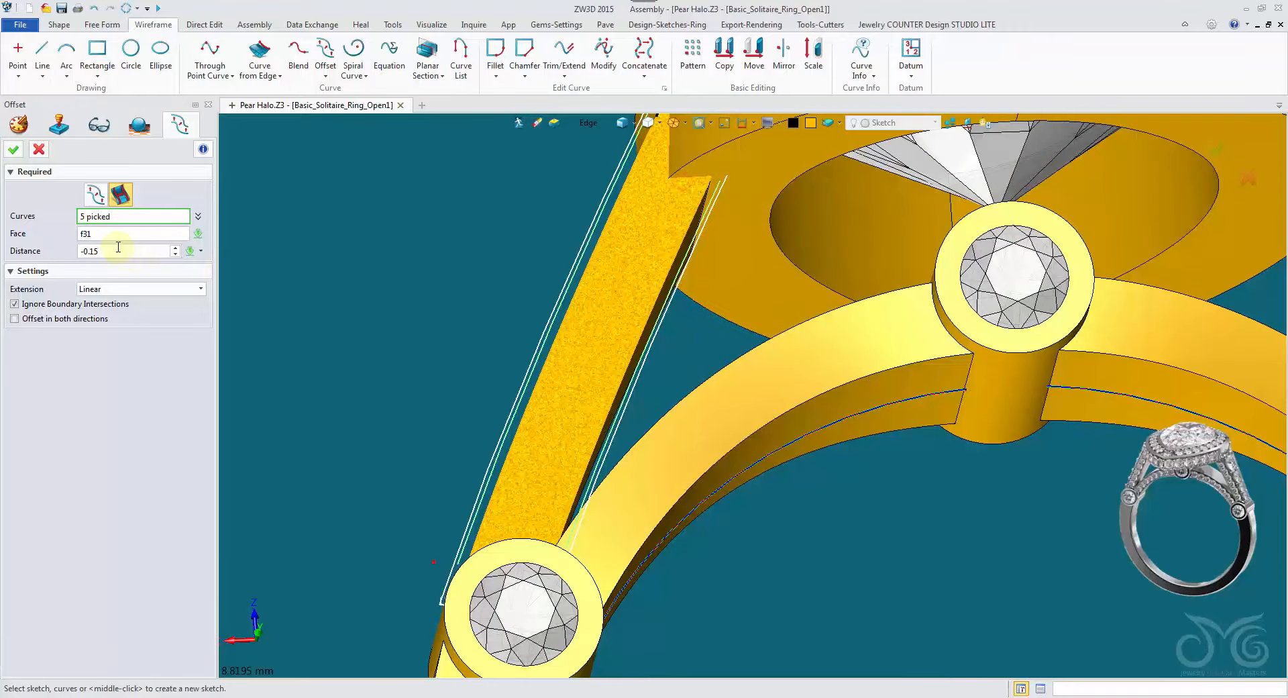
Step: Set the offset distance to 0.15 mm and create the offset curves on the shoulder's side face
scroll(114, 251, up, 12)
scroll(114, 251, up, 11)
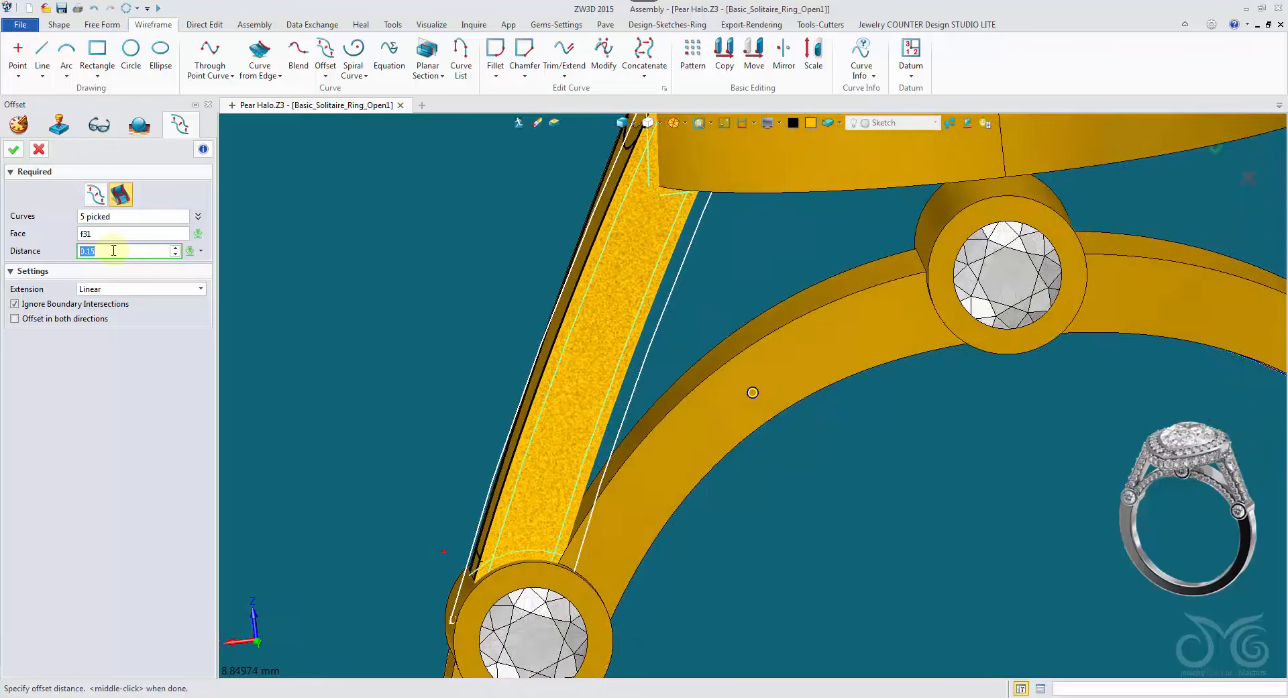
click(14, 149)
Step: Repeat the on-face Offset with the arched rail's front face as the projection face and its four boundary edges as the curves
middle_click(332, 233)
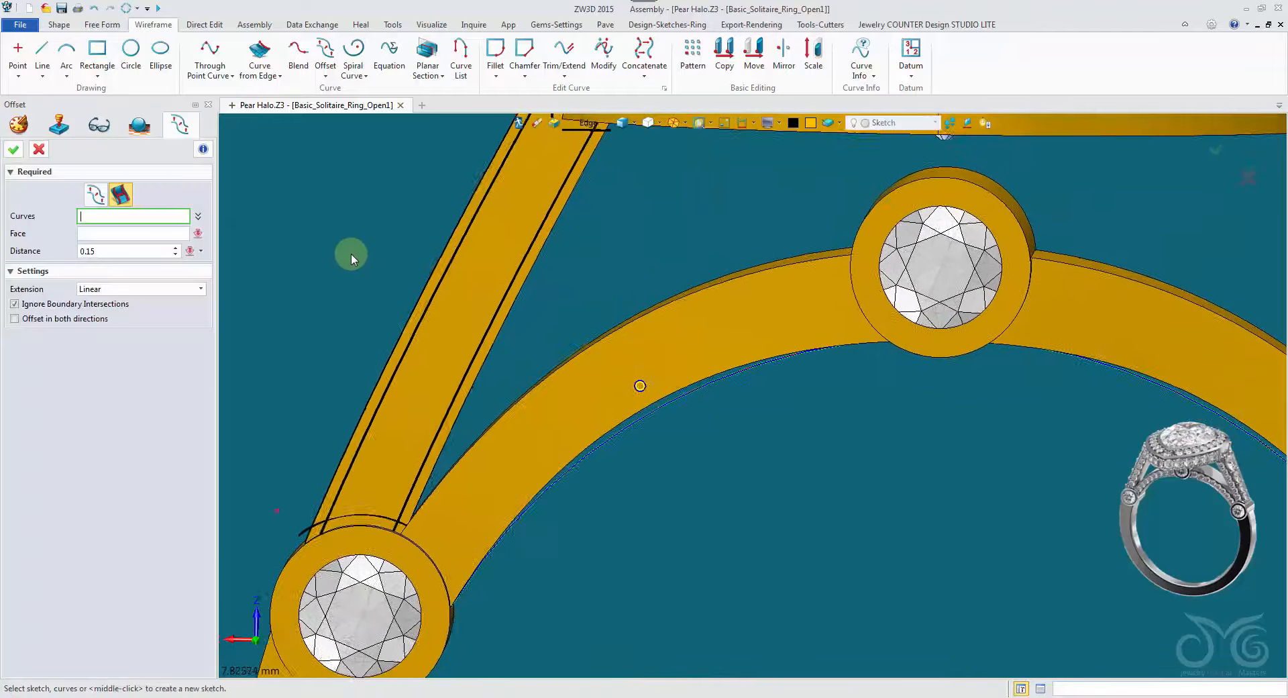
click(135, 231)
click(638, 394)
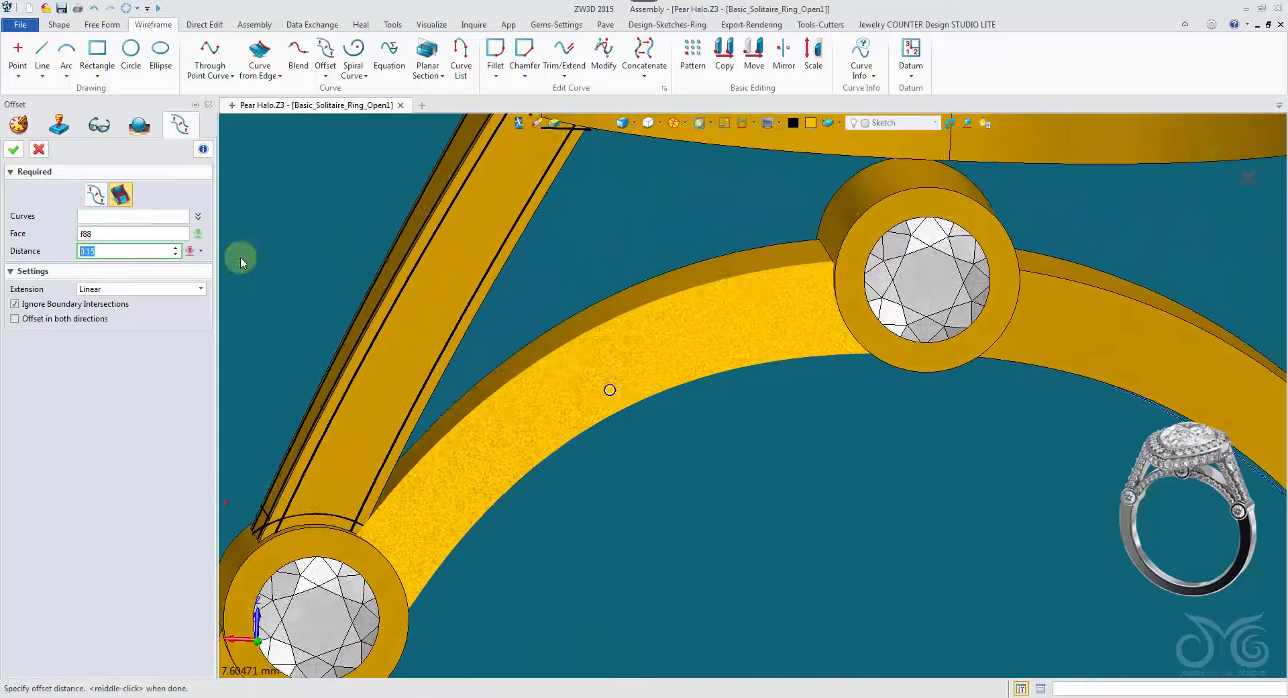
click(122, 214)
click(675, 387)
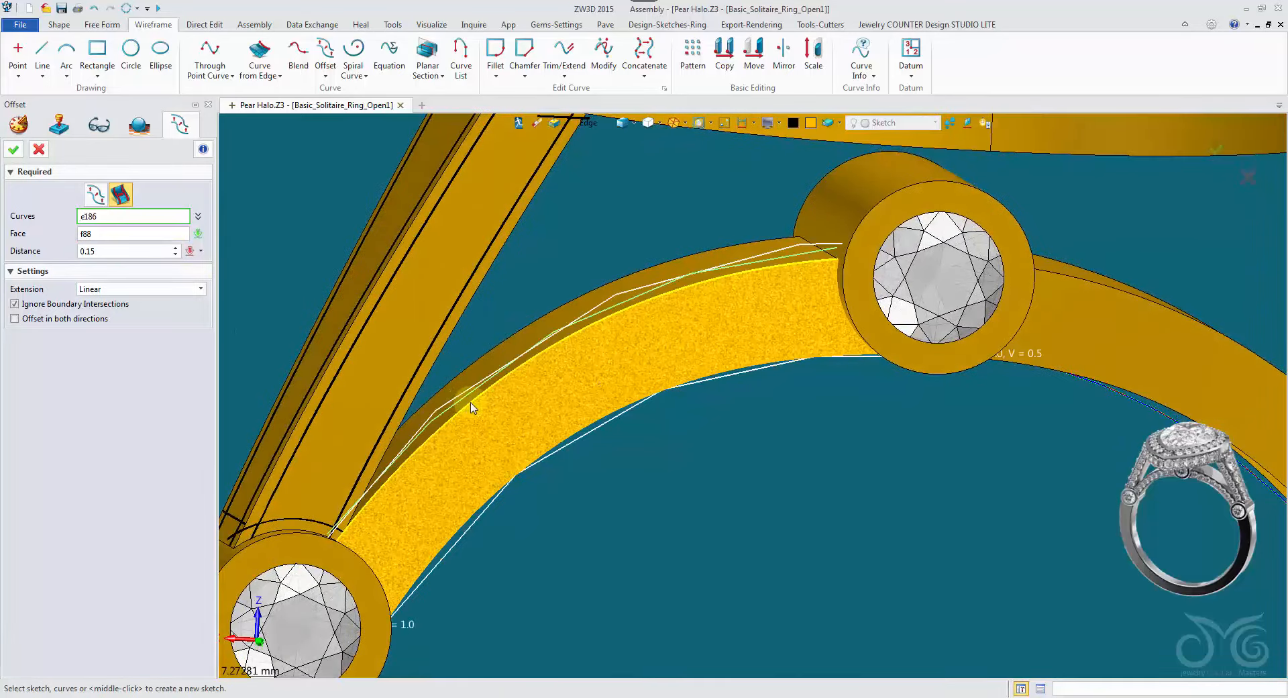
right_drag(750, 357, 867, 304)
right_drag(727, 329, 765, 393)
right_click(602, 597)
click(657, 535)
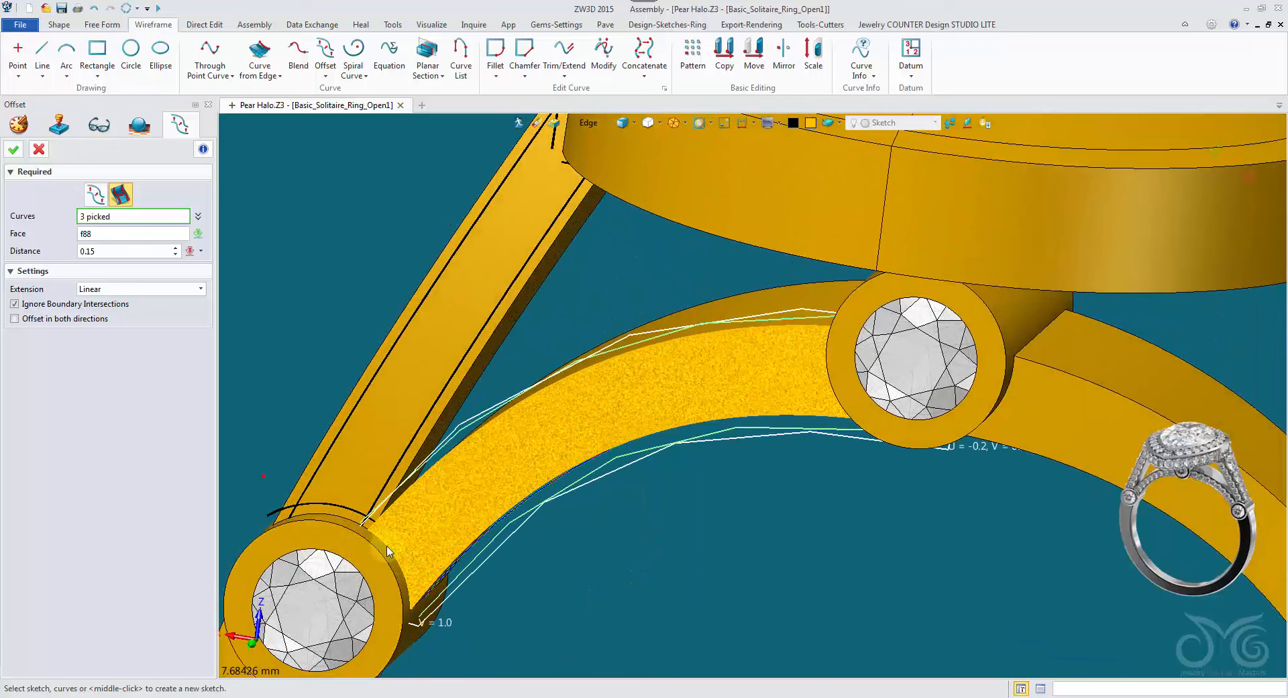
right_drag(391, 548, 393, 564)
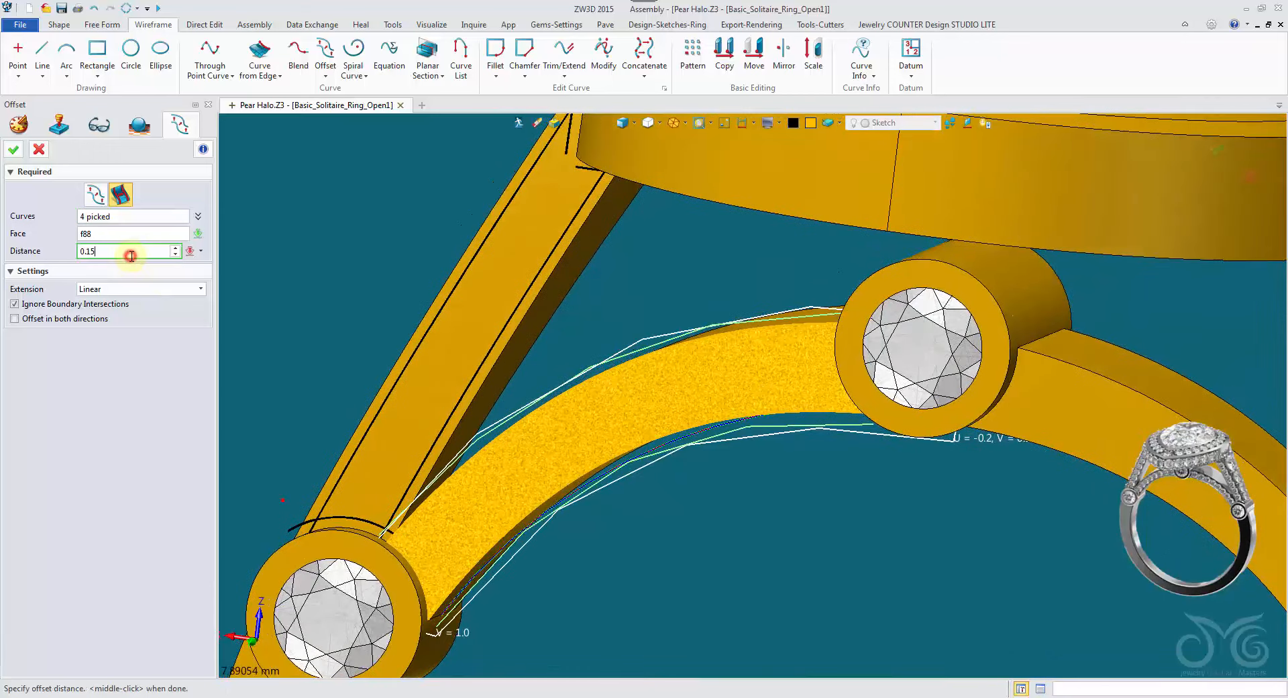
Step: Set the offset distance to -0.15 mm and create the border curves on the arched rail's front face
double_click(131, 254)
text(-0.07)
key(Return)
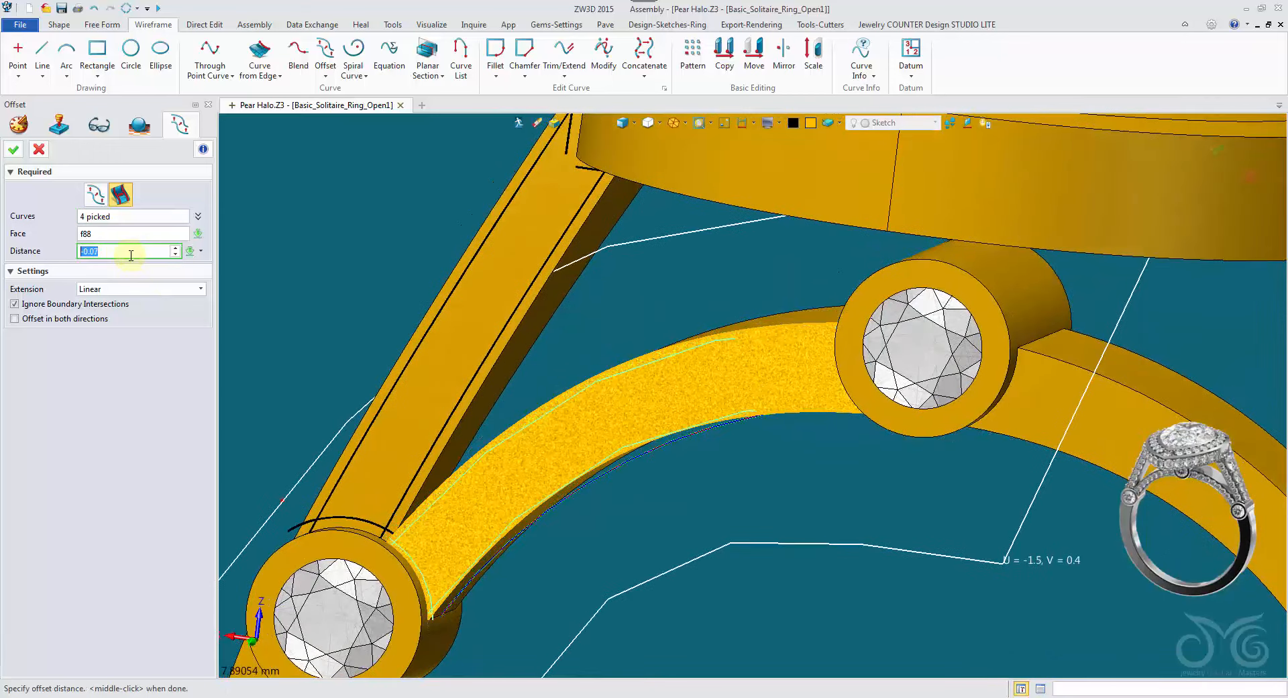
scroll(130, 255, down, 2)
scroll(131, 255, down, 6)
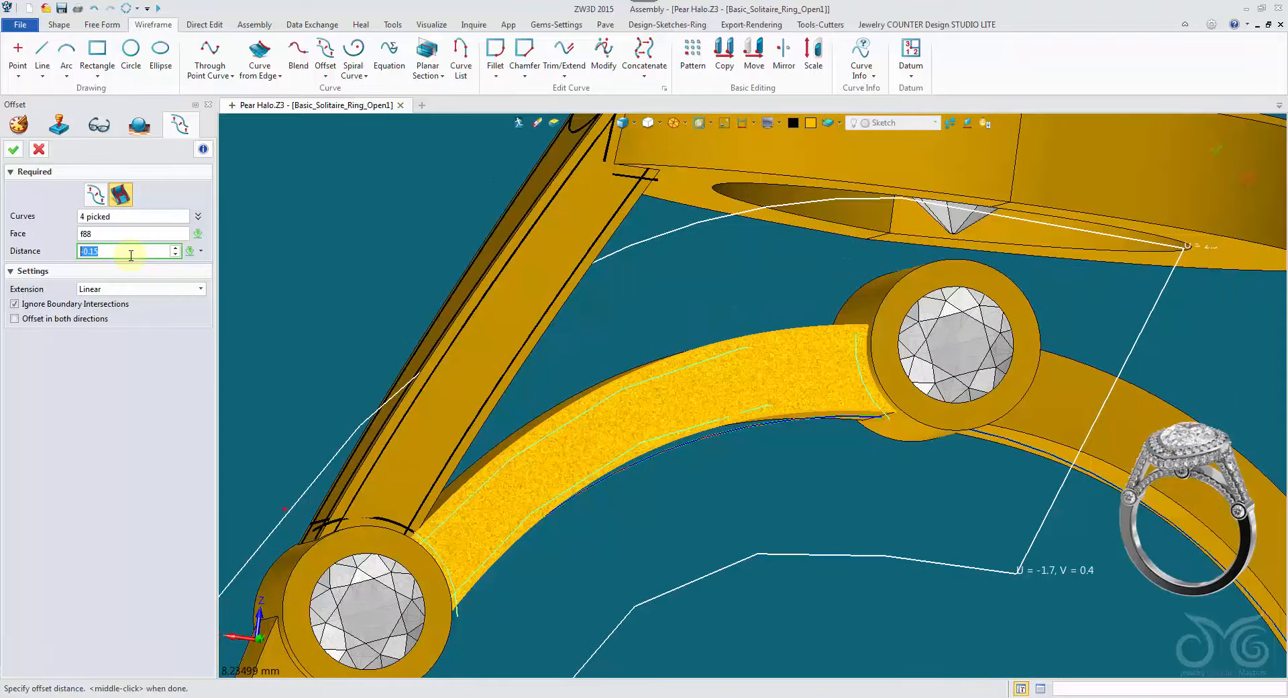
click(13, 150)
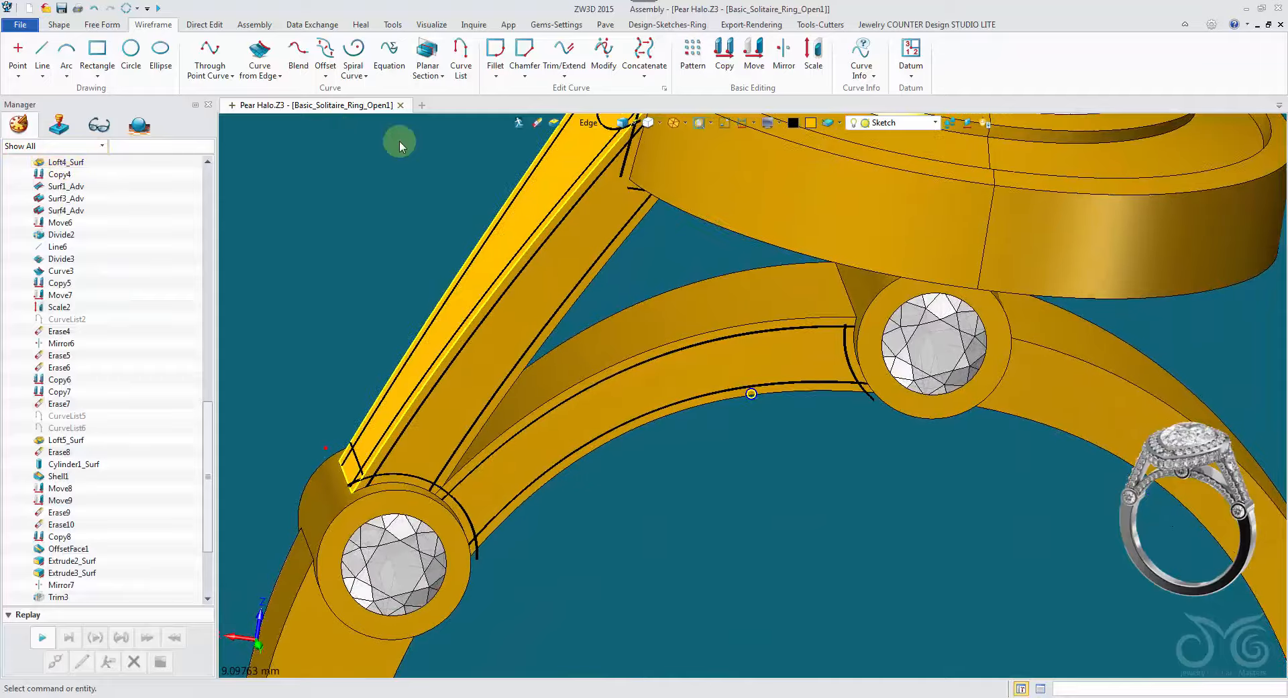
Step: Use Trim/Extend to Corner to join the outer face's offset curves at both corners against the head
click(564, 69)
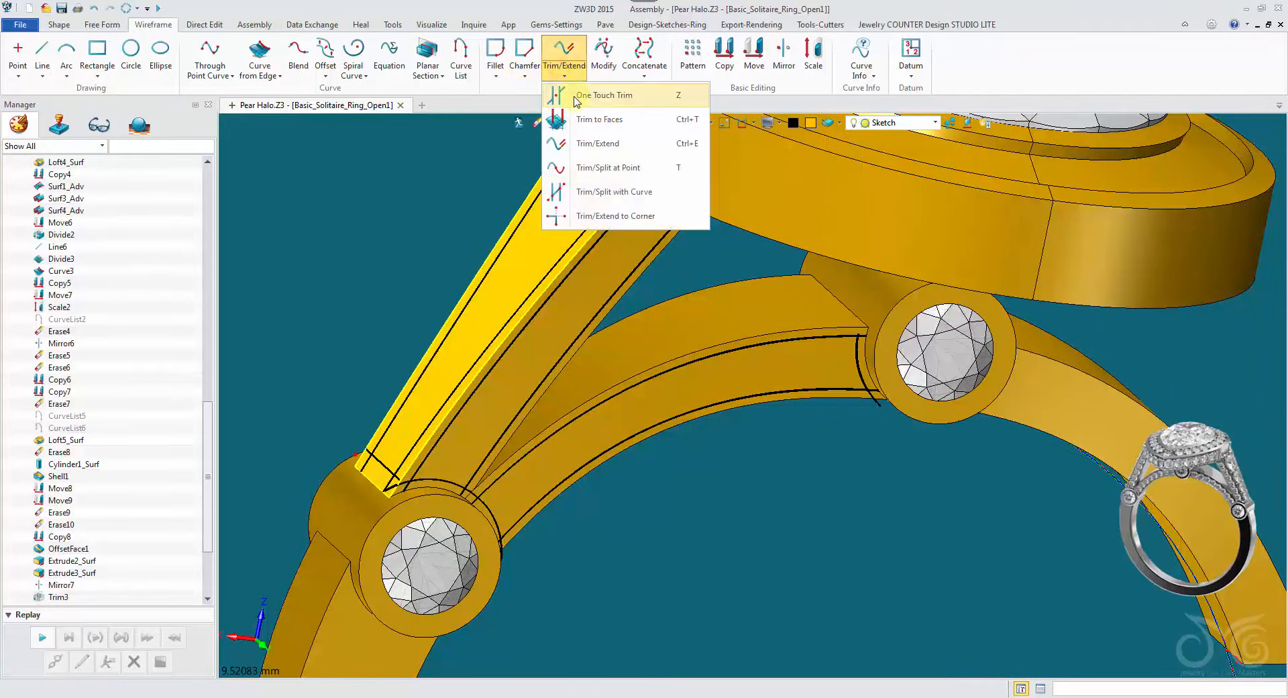
click(575, 99)
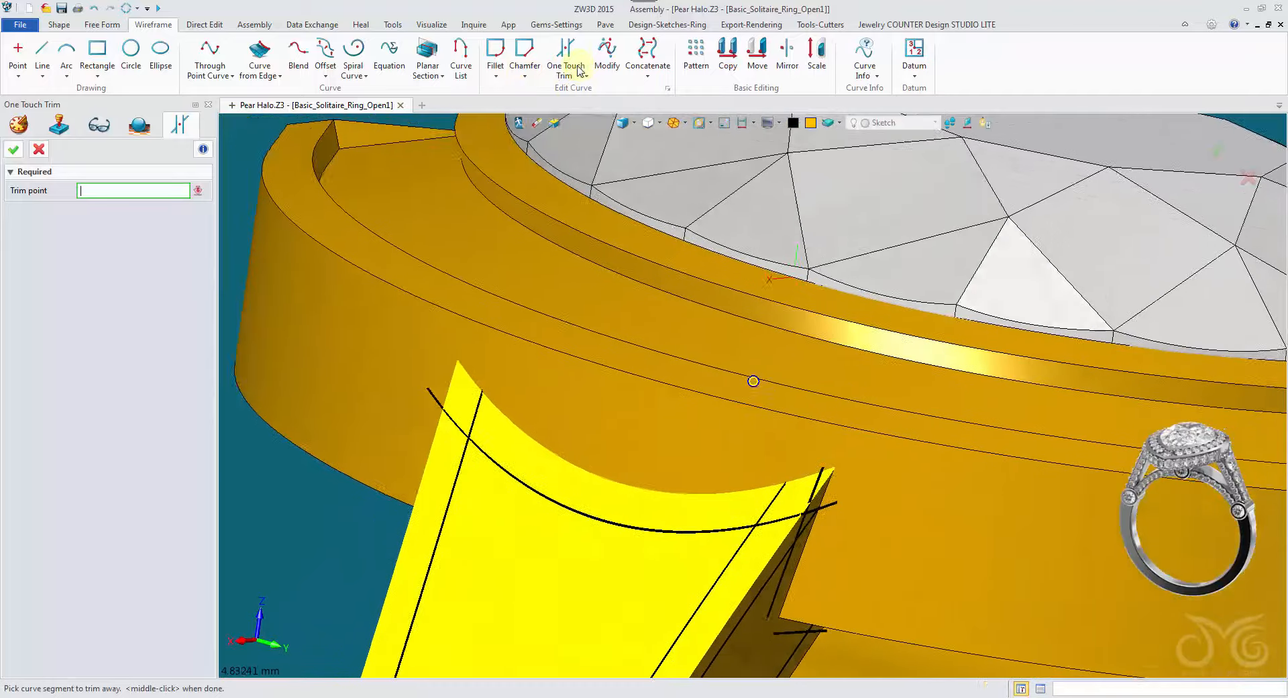
click(575, 75)
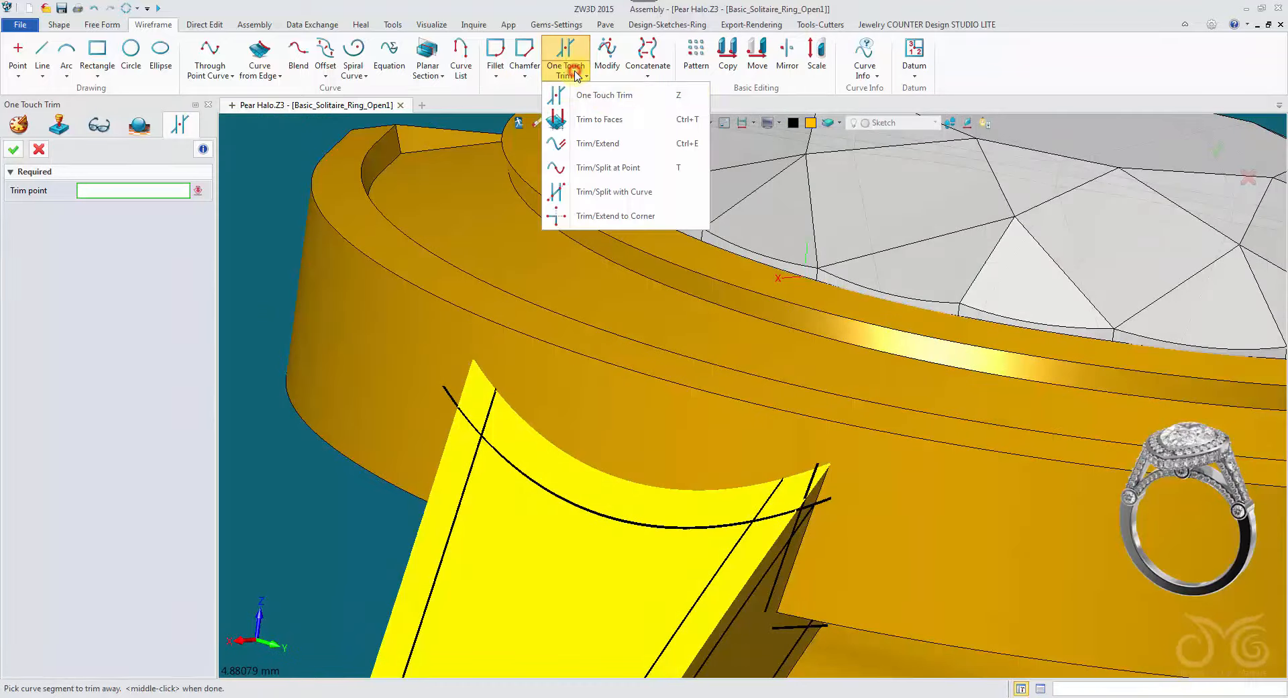
click(648, 218)
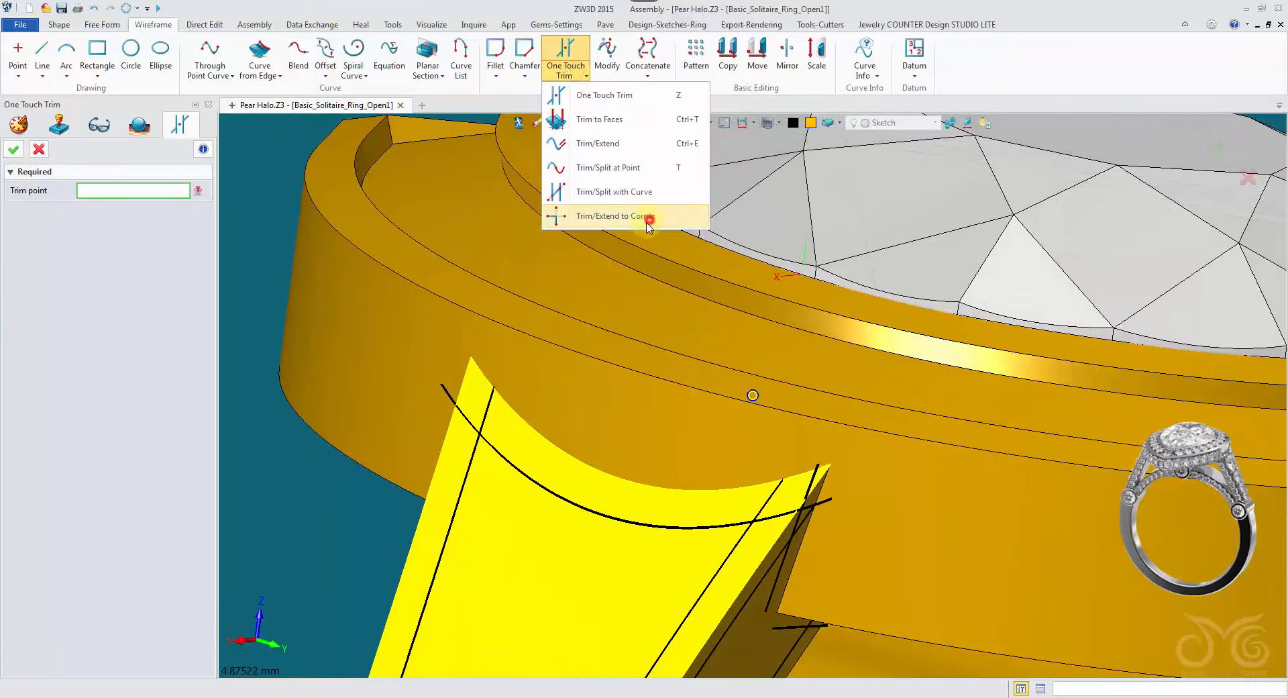
click(521, 454)
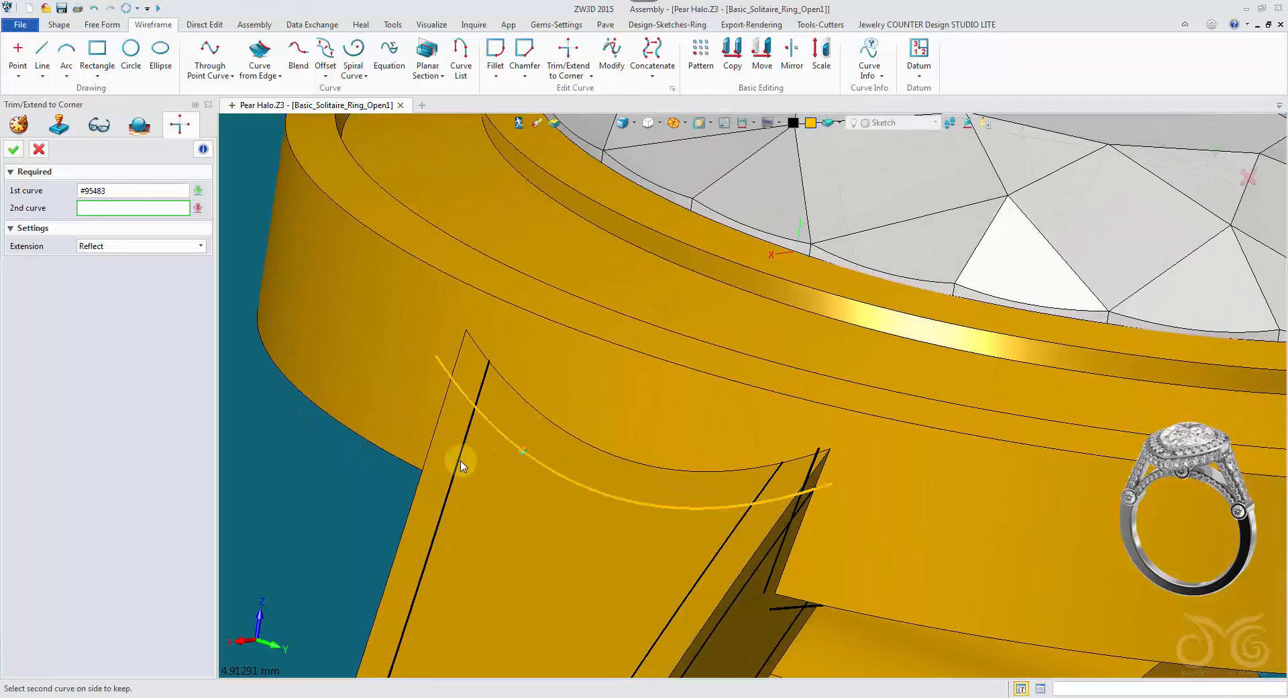
middle_click(457, 462)
scroll(700, 491, down, 1)
middle_drag(700, 491, 636, 354)
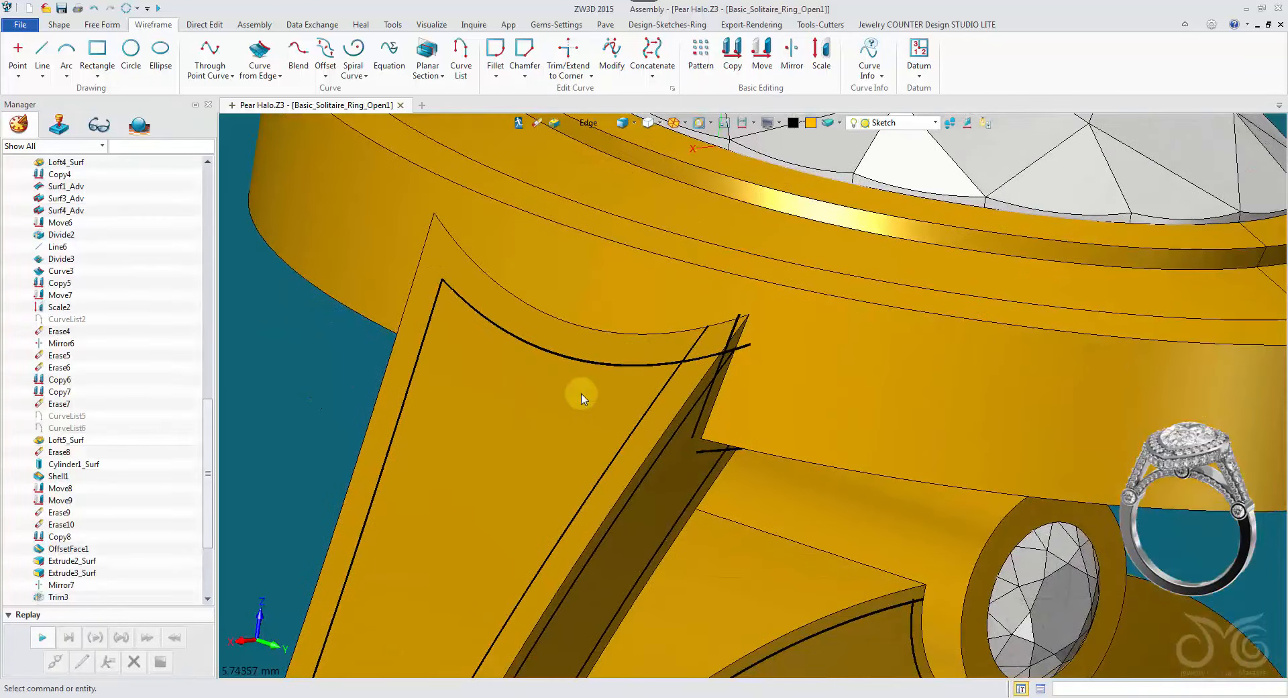
middle_click(581, 397)
click(631, 366)
middle_click(649, 404)
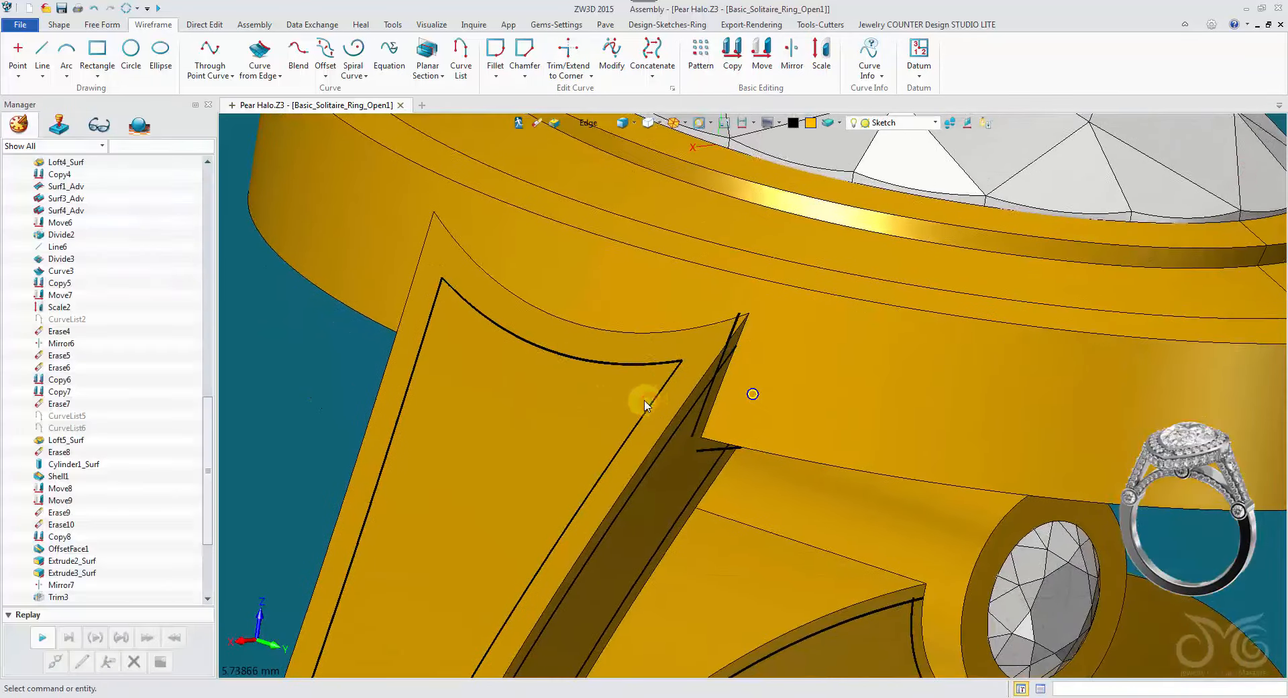
Step: Join the outer face's offset curves into clean corners at both corners of its lower end near the side bezel
scroll(645, 401, down, 3)
middle_drag(499, 639, 550, 365)
right_drag(549, 365, 515, 398)
middle_click(513, 401)
click(483, 451)
middle_click(520, 380)
middle_click(535, 401)
click(512, 448)
middle_click(528, 410)
Step: Trim the side face's two long offset curves to corners with the arc curve around the side bezel
middle_click(532, 393)
right_drag(533, 393, 531, 400)
scroll(483, 468, up, 4)
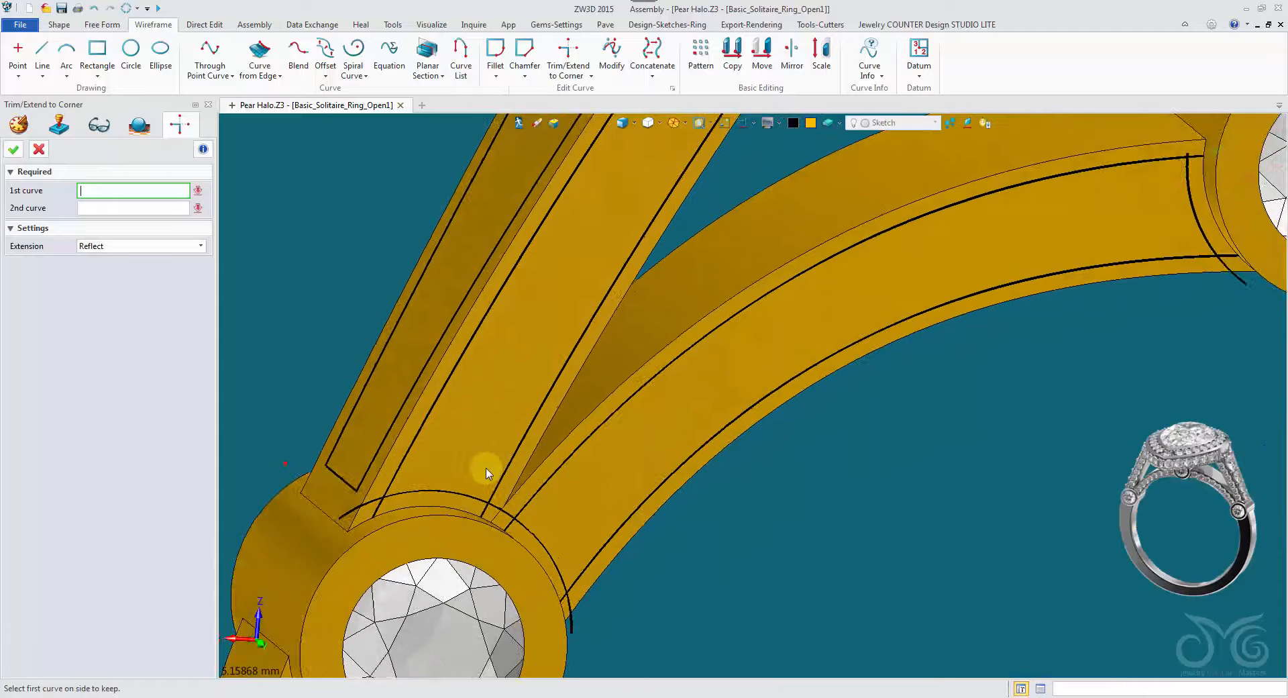
click(371, 468)
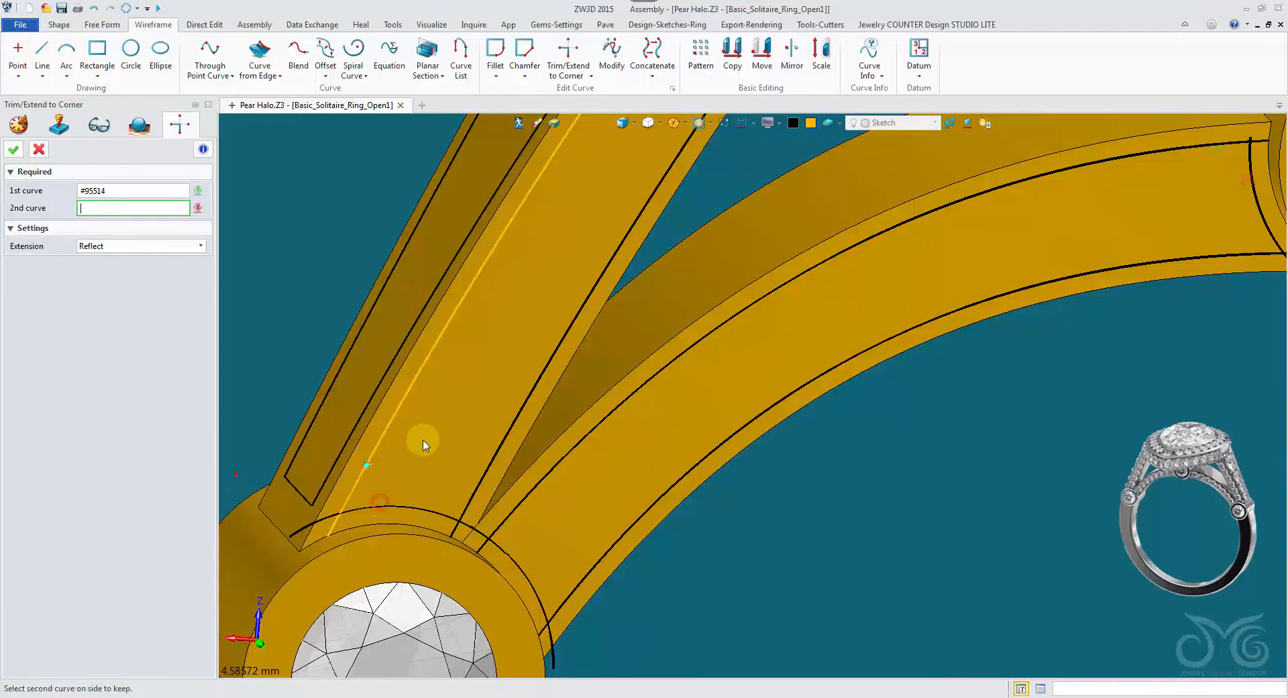
click(380, 510)
middle_click(425, 460)
middle_click(470, 477)
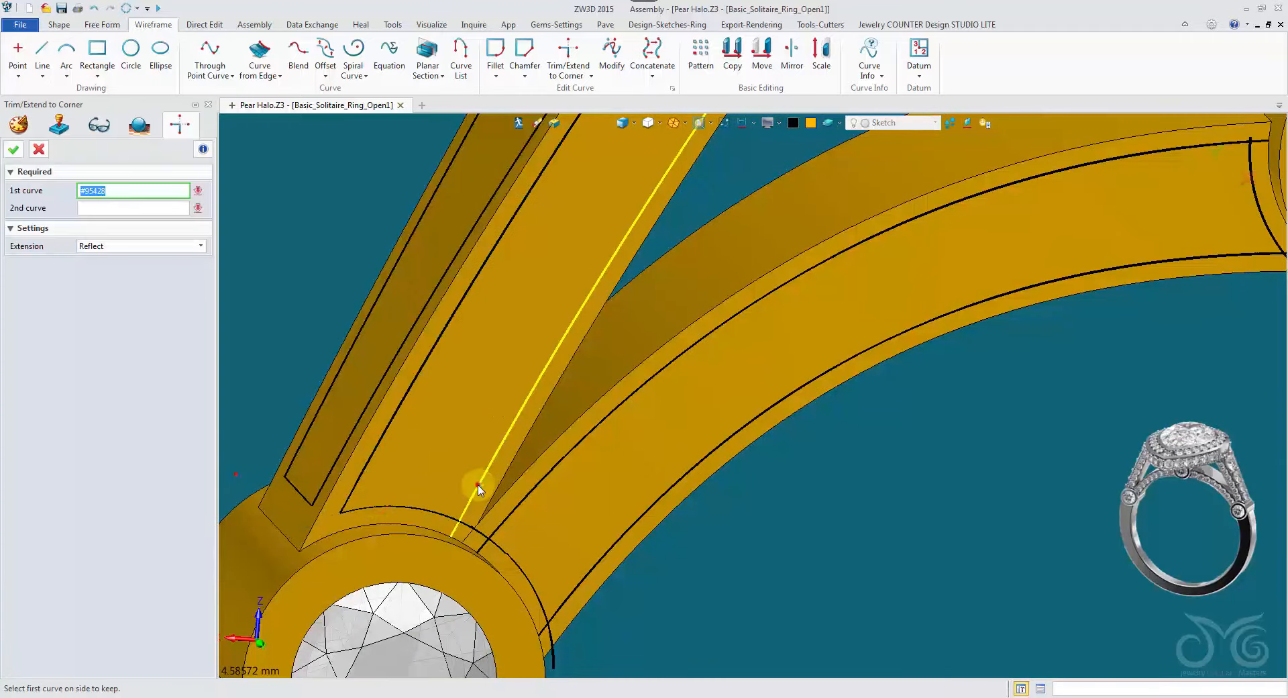
click(478, 488)
click(428, 514)
middle_click(448, 467)
Step: Trim the arched rail's two long offset curves to corners with the arc curve beside the side bezel
middle_click(454, 454)
click(506, 520)
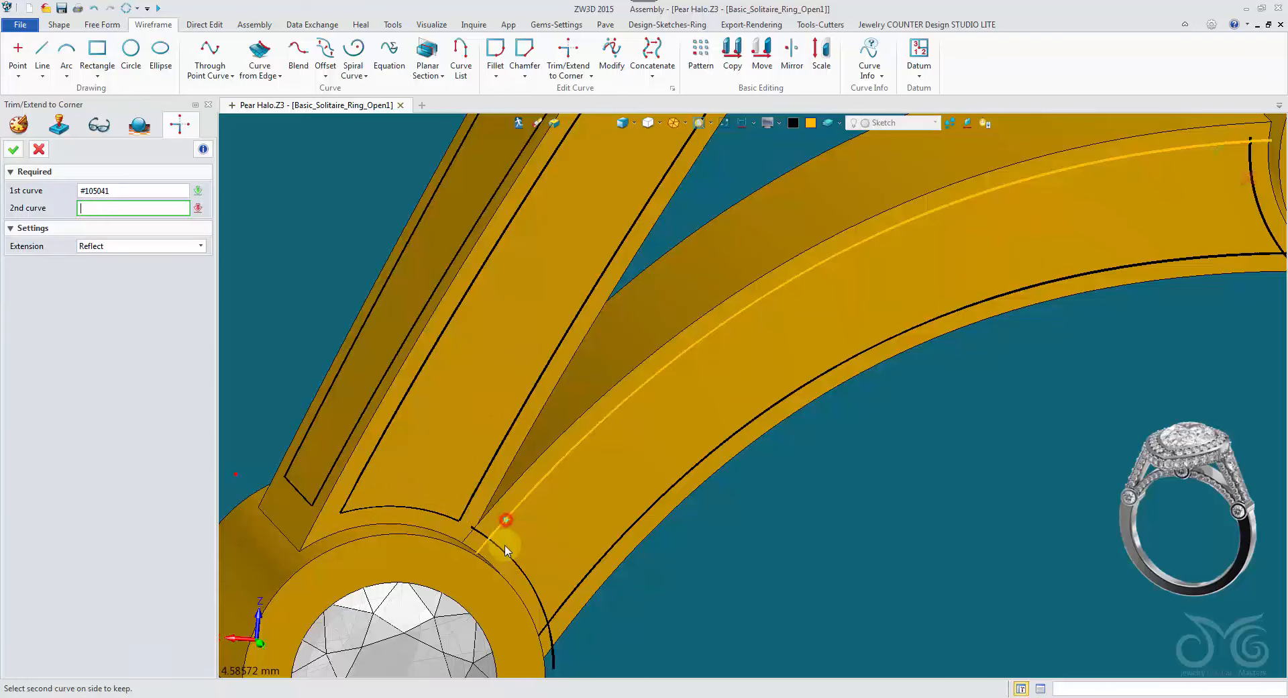
click(506, 550)
middle_click(545, 530)
middle_click(571, 533)
click(584, 578)
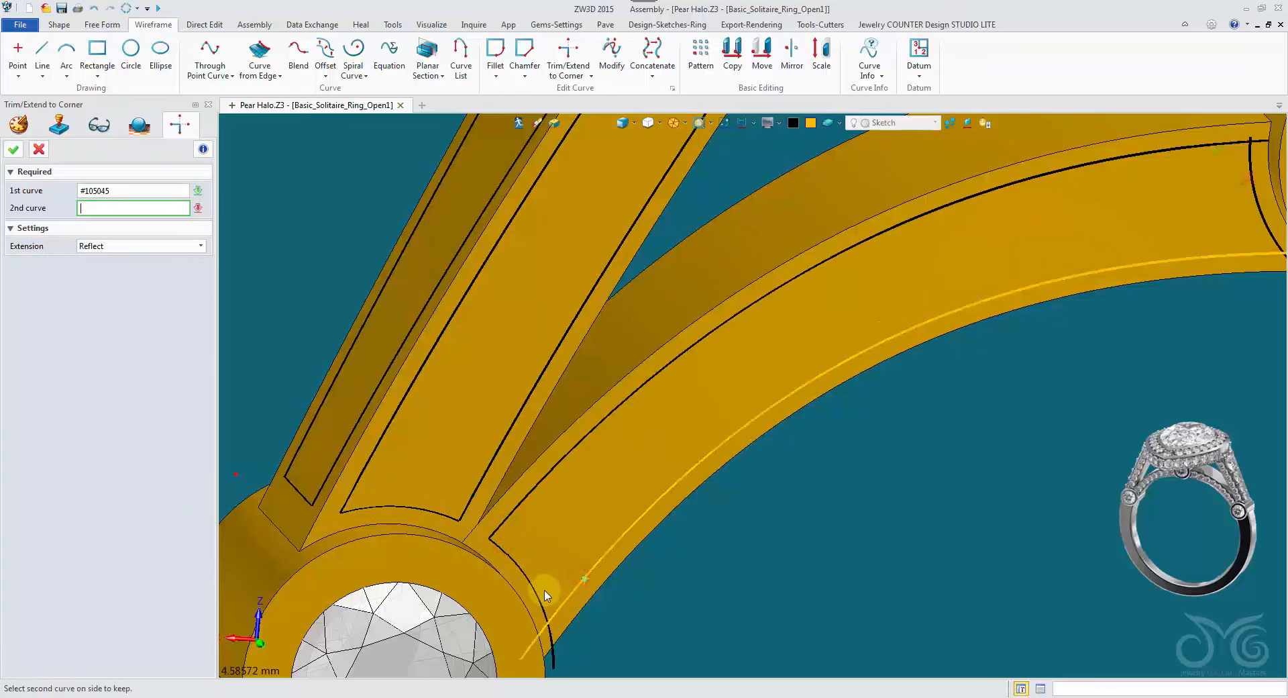
click(540, 592)
middle_click(556, 571)
Step: Join the side face's offset curves into corners along its notched end against the head
middle_click(569, 538)
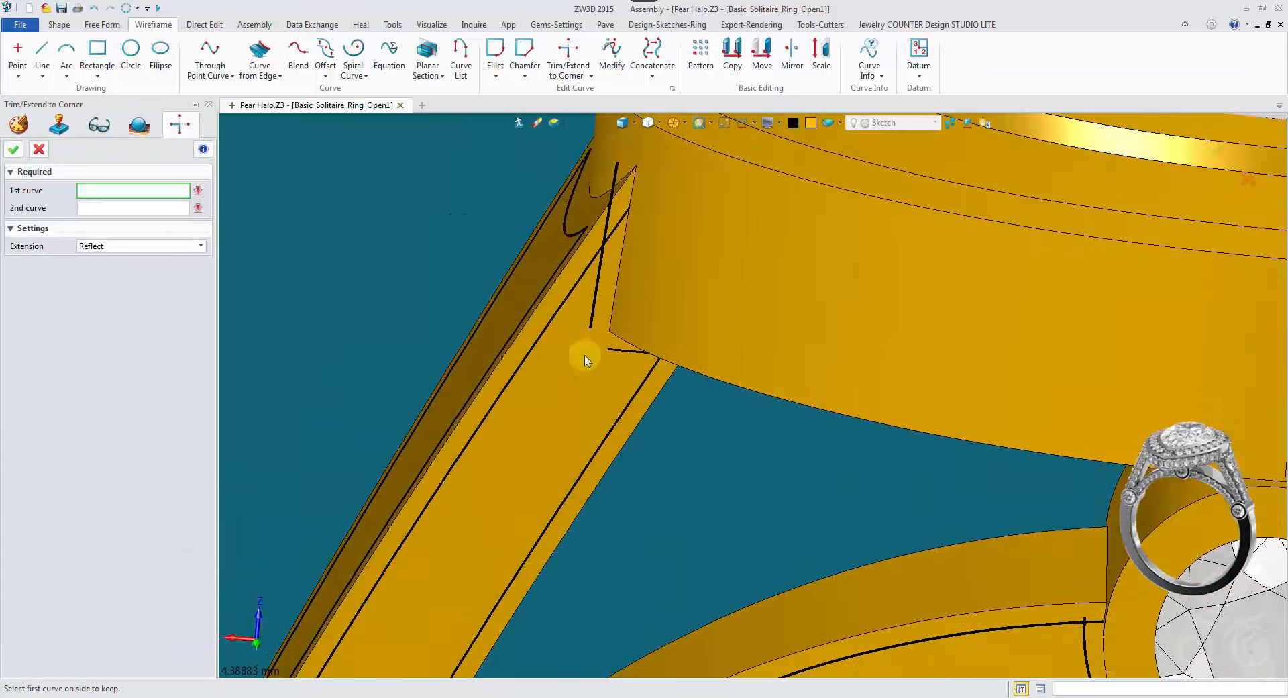
click(578, 291)
click(593, 298)
middle_click(593, 298)
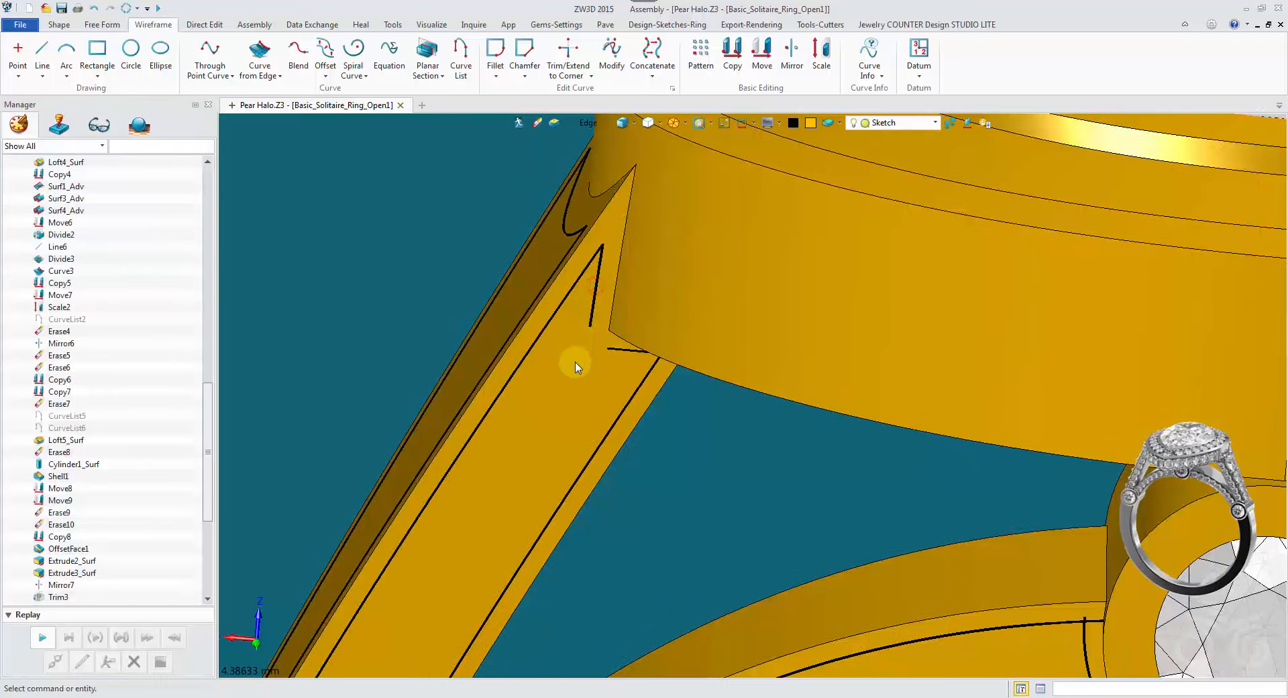
middle_click(567, 324)
click(603, 293)
click(611, 318)
middle_click(578, 317)
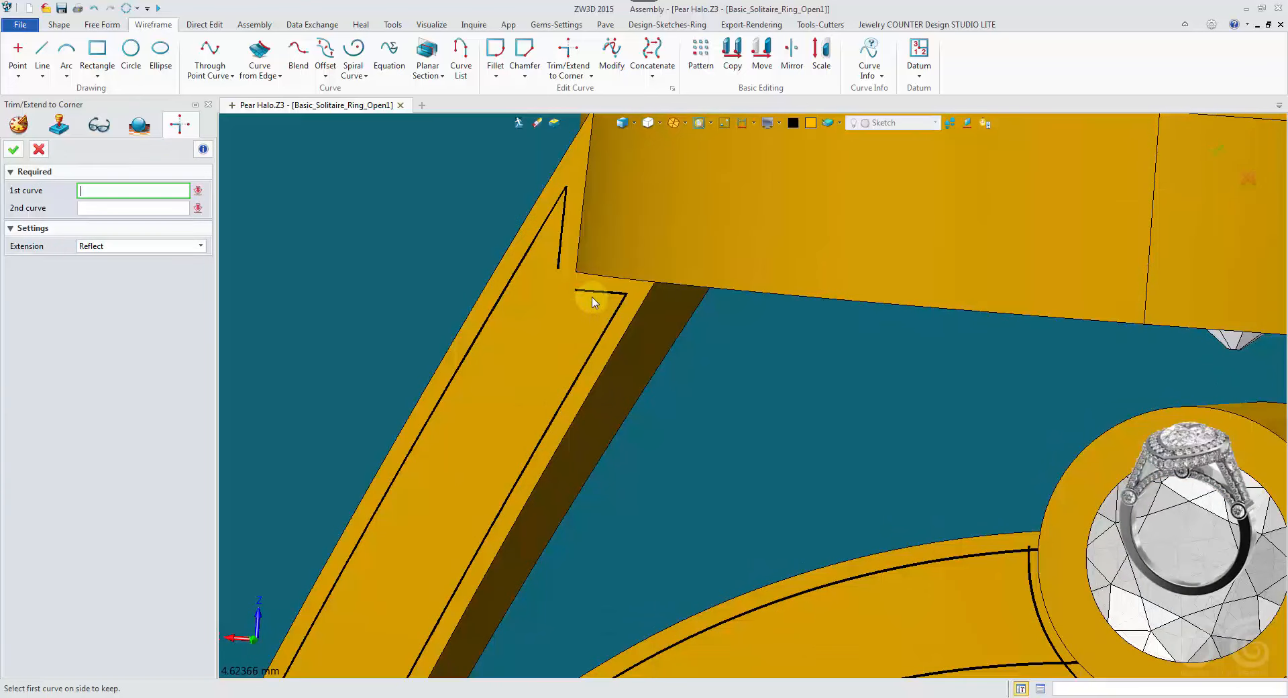
click(585, 290)
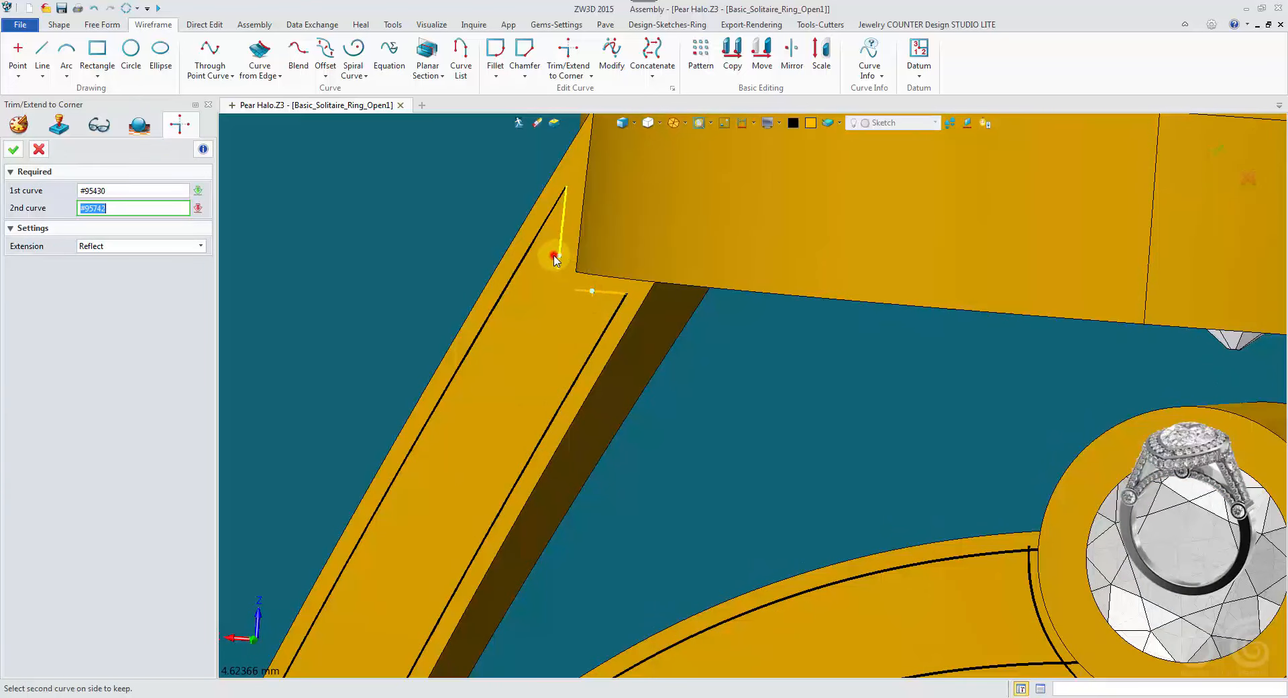
Step: Trim the arched rail's two long offset curves to corners with the arc curve beside the central bezel, and save the file
scroll(691, 423, down, 2)
right_drag(691, 423, 617, 335)
middle_click(617, 336)
scroll(793, 410, up, 2)
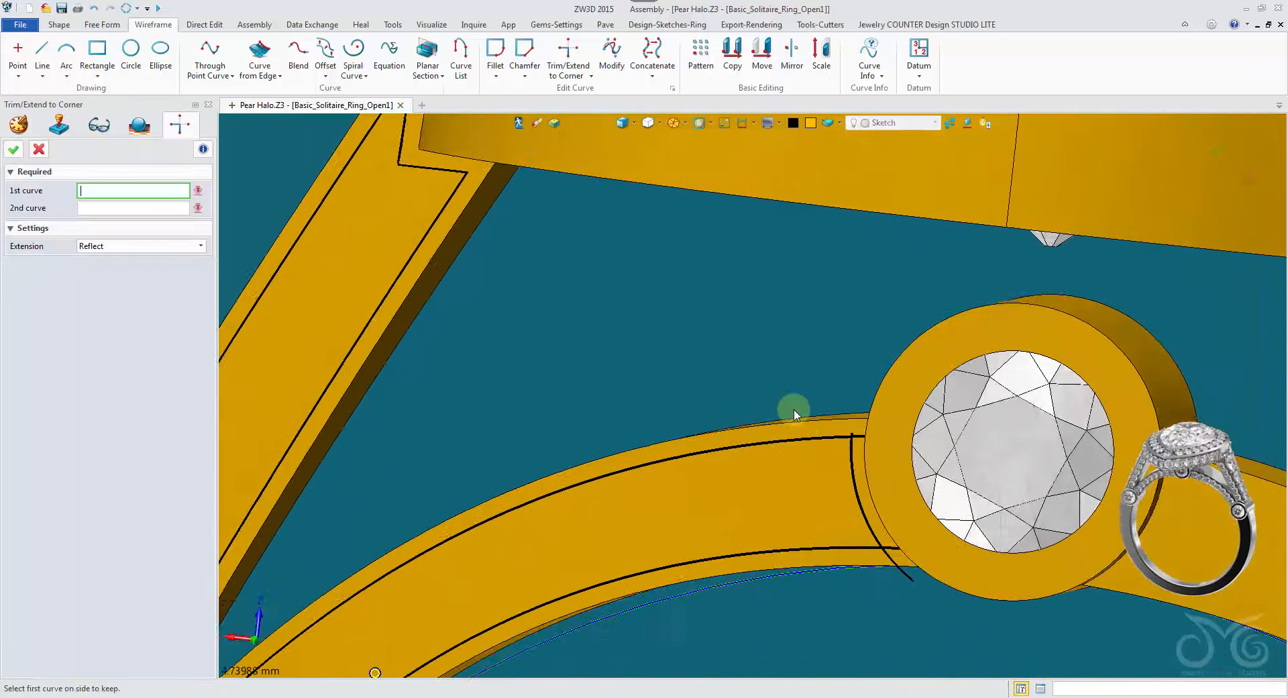
scroll(793, 414, up, 2)
click(717, 530)
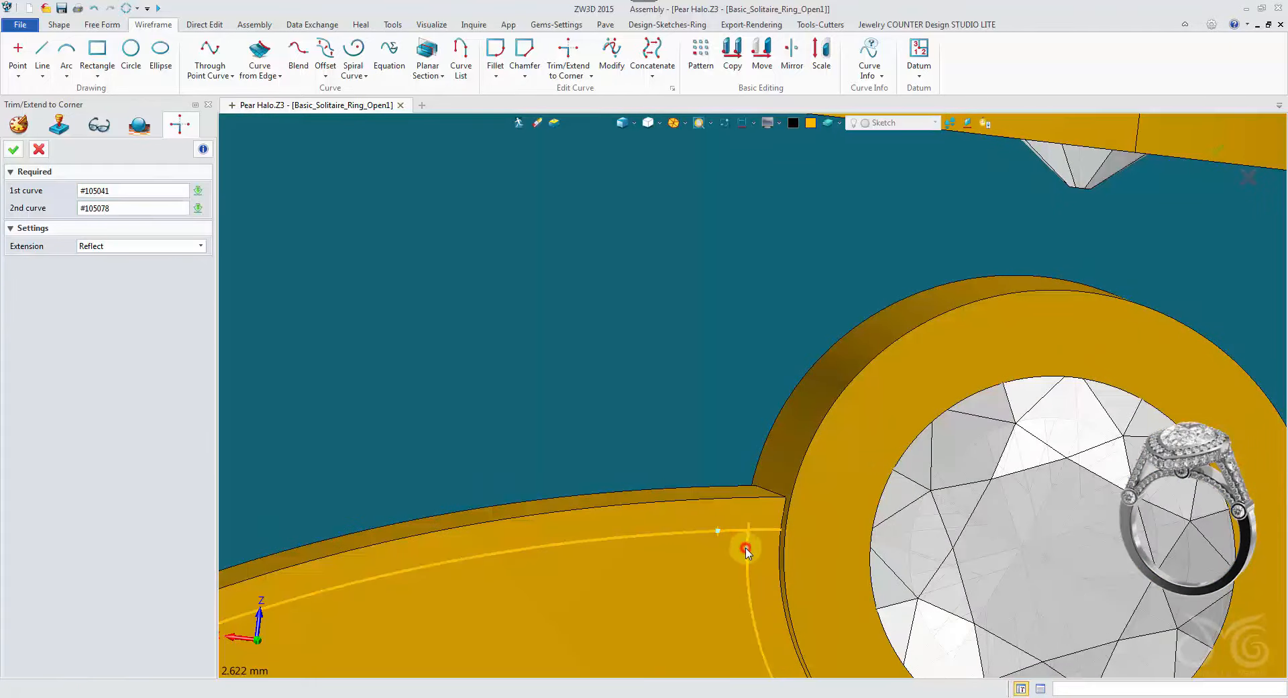
scroll(743, 546, down, 2)
right_drag(731, 544, 653, 387)
middle_click(653, 385)
click(742, 419)
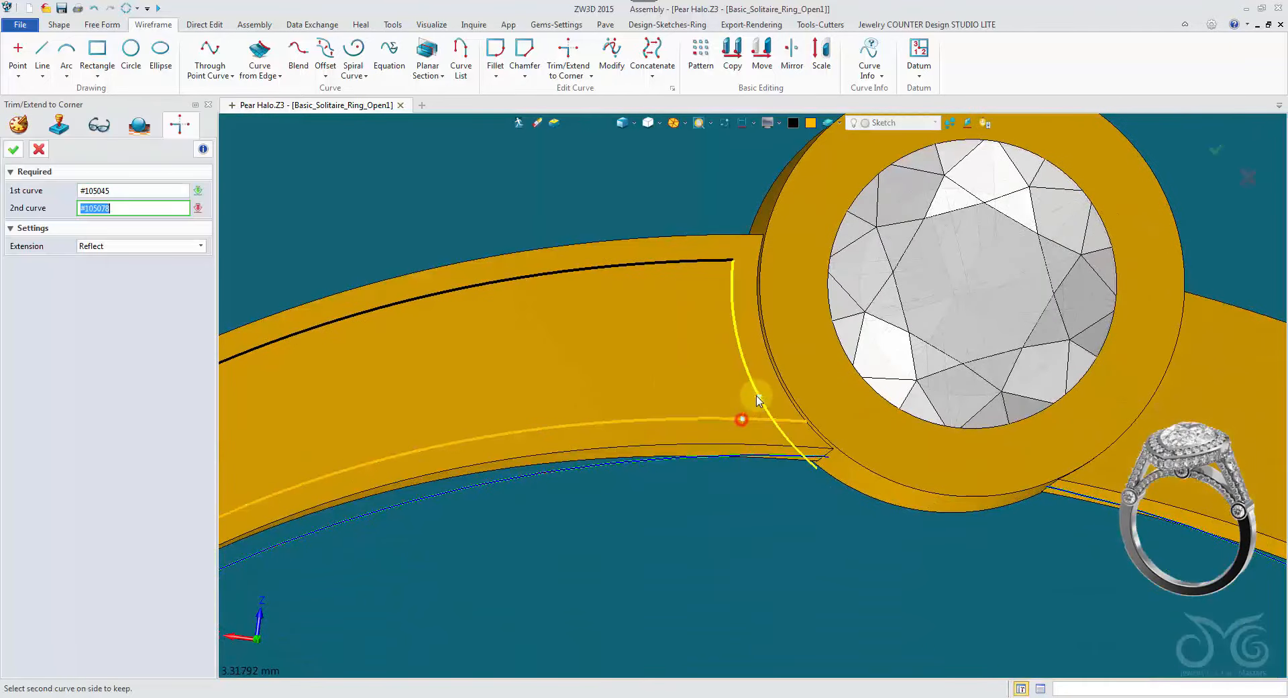
click(757, 400)
scroll(574, 344, down, 4)
right_drag(547, 351, 552, 240)
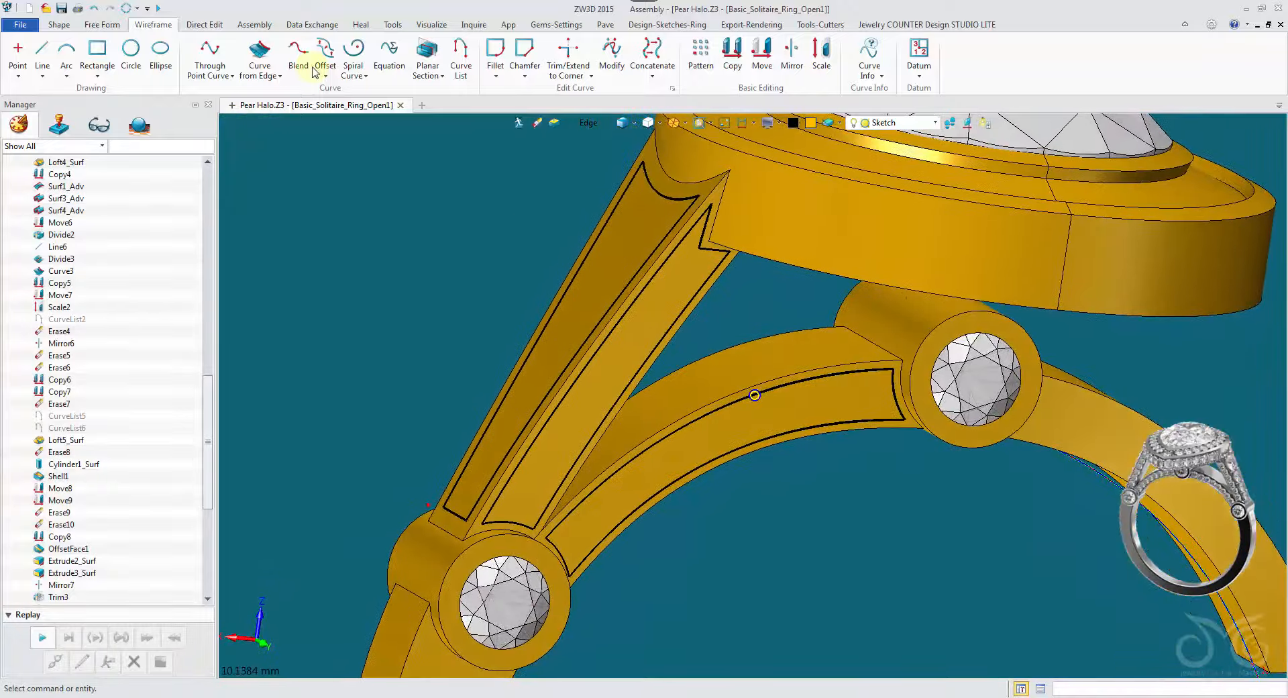
click(59, 14)
Step: Mirror copies of the shoulder side-face outline and the arched rail outline about the FRONT plane
mouse_move(753, 389)
right_down()
mouse_move(463, 165)
mouse_move(484, 155)
right_up()
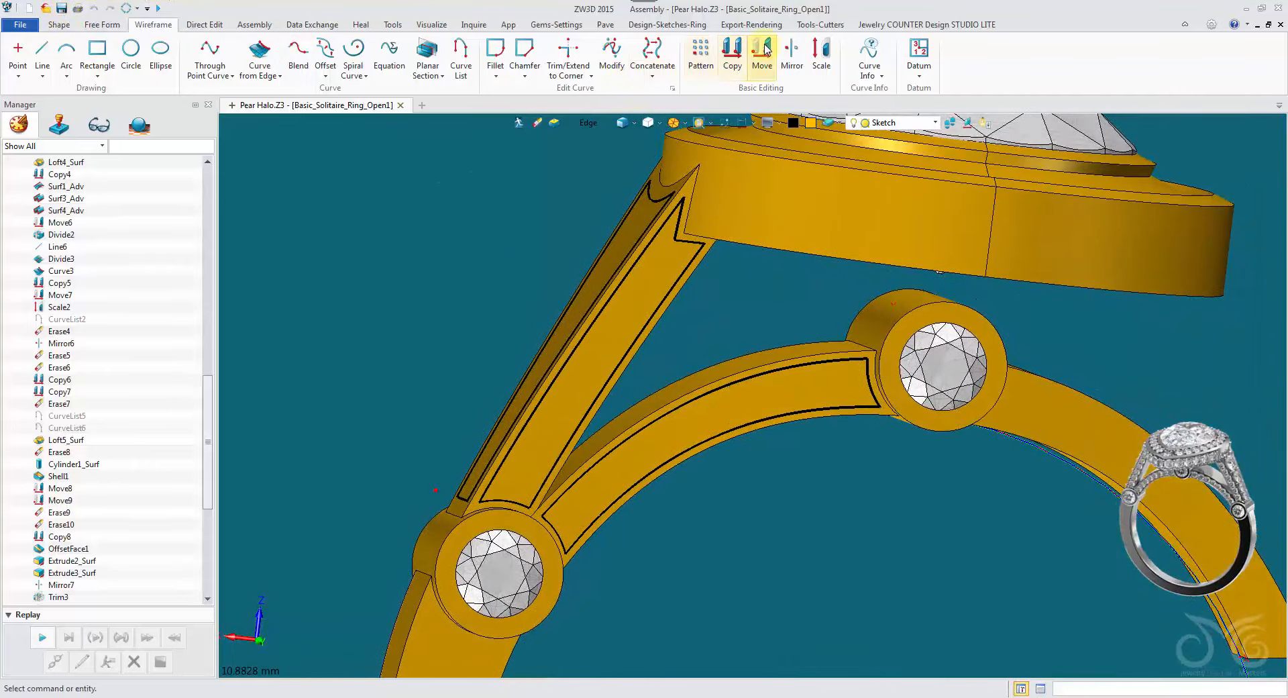
click(792, 54)
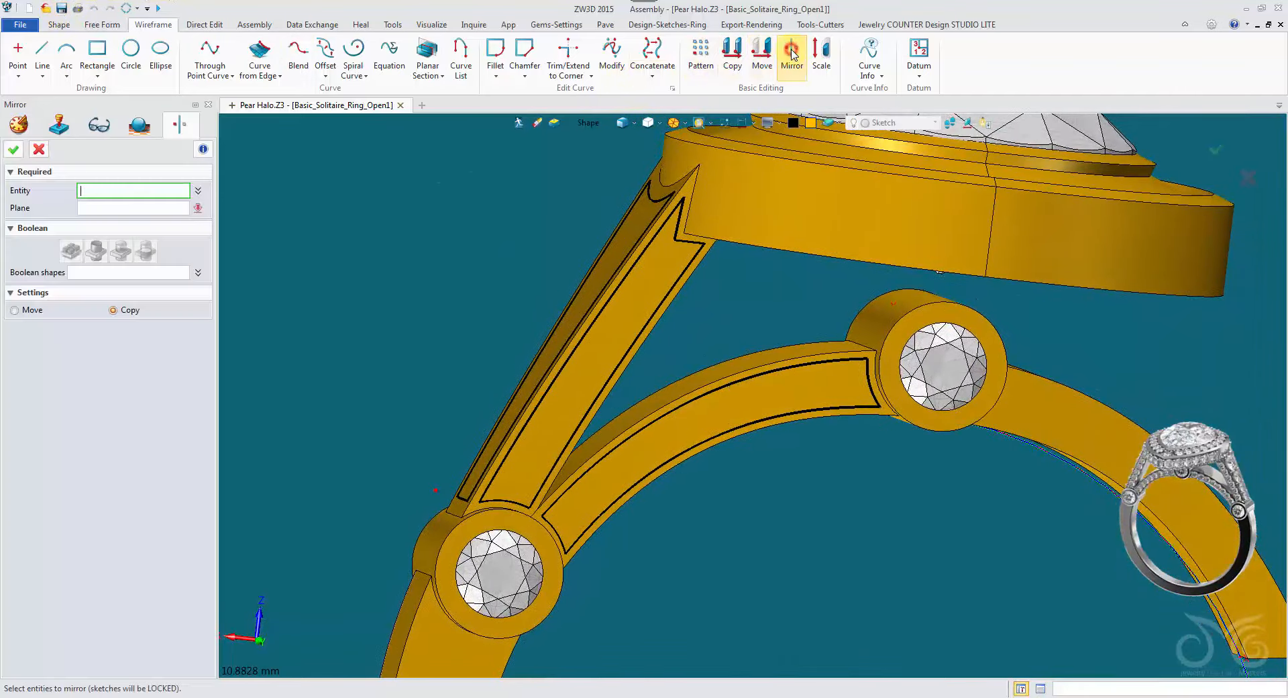
click(589, 123)
click(636, 239)
click(684, 260)
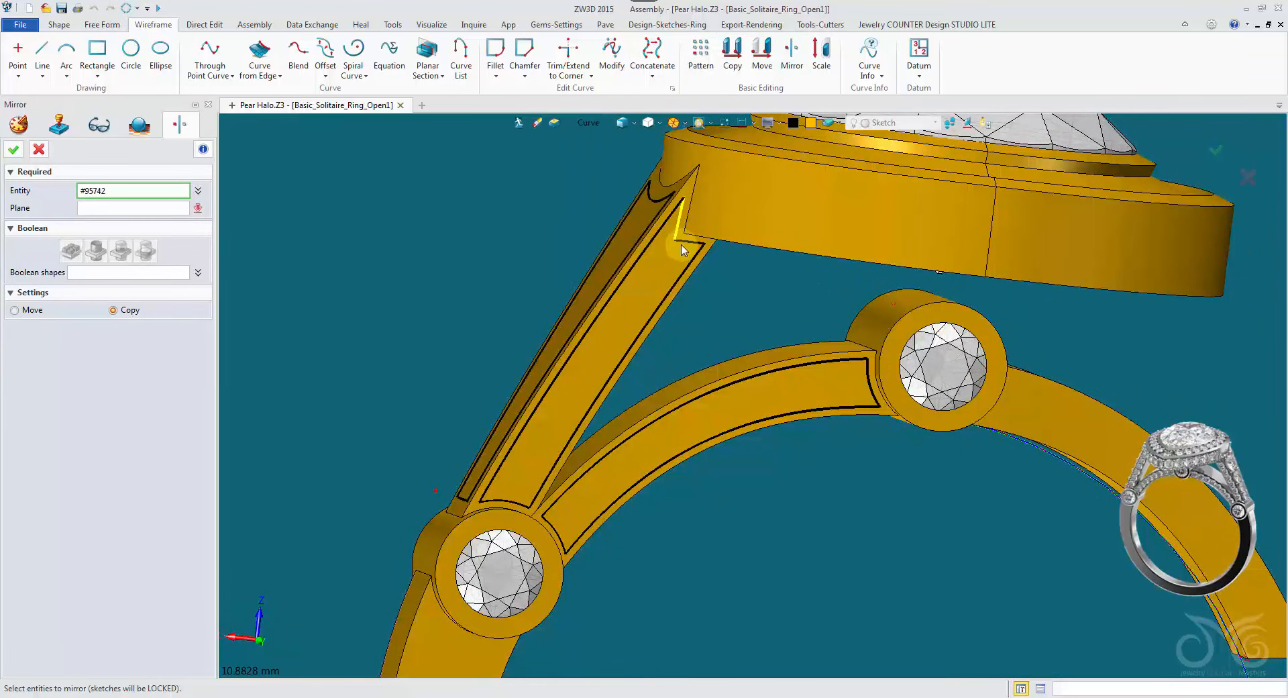
click(681, 246)
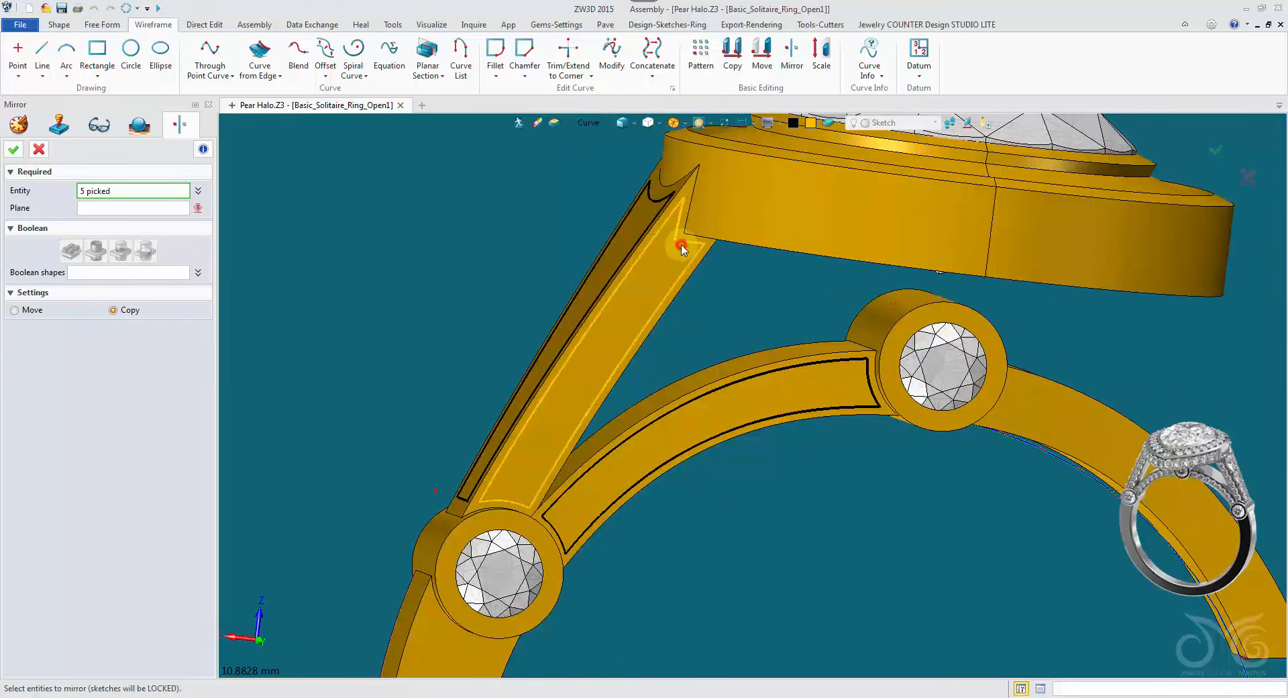
click(749, 376)
scroll(750, 316, down, 3)
right_drag(750, 315, 721, 556)
click(14, 149)
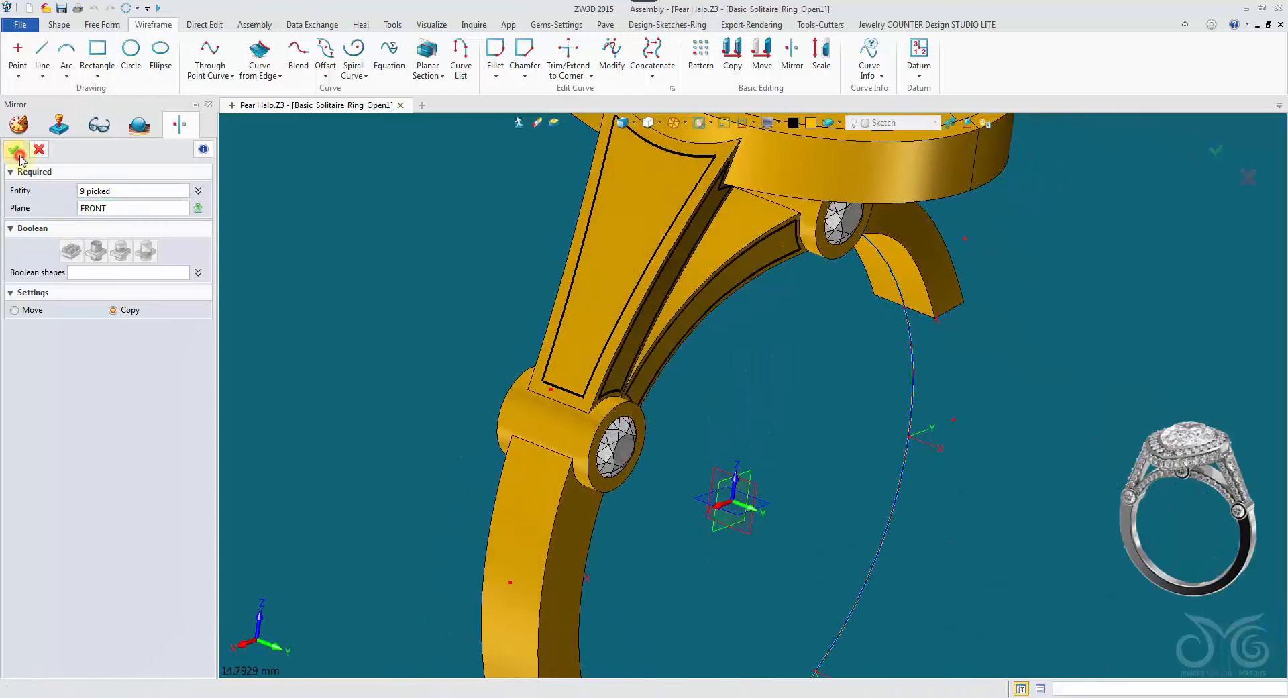
Step: Try to inlay the four-curve outline on the shoulder's outer face with an offset of -0.2
click(56, 27)
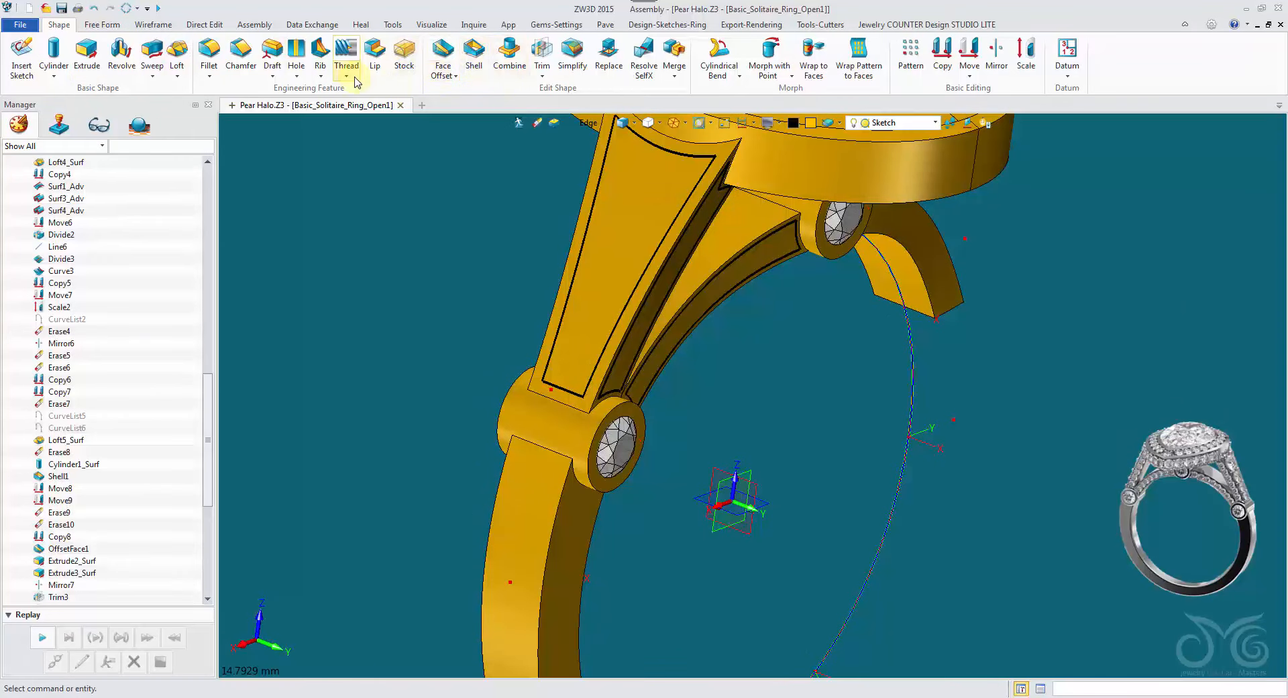
click(674, 82)
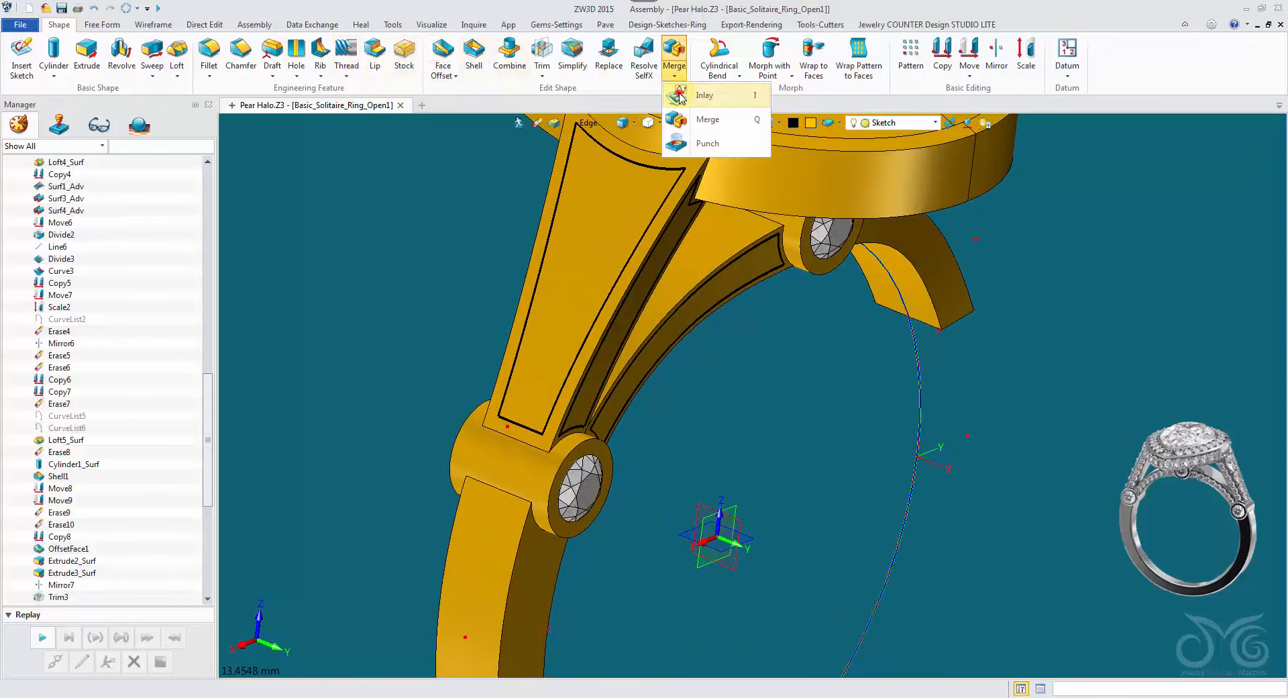
click(680, 97)
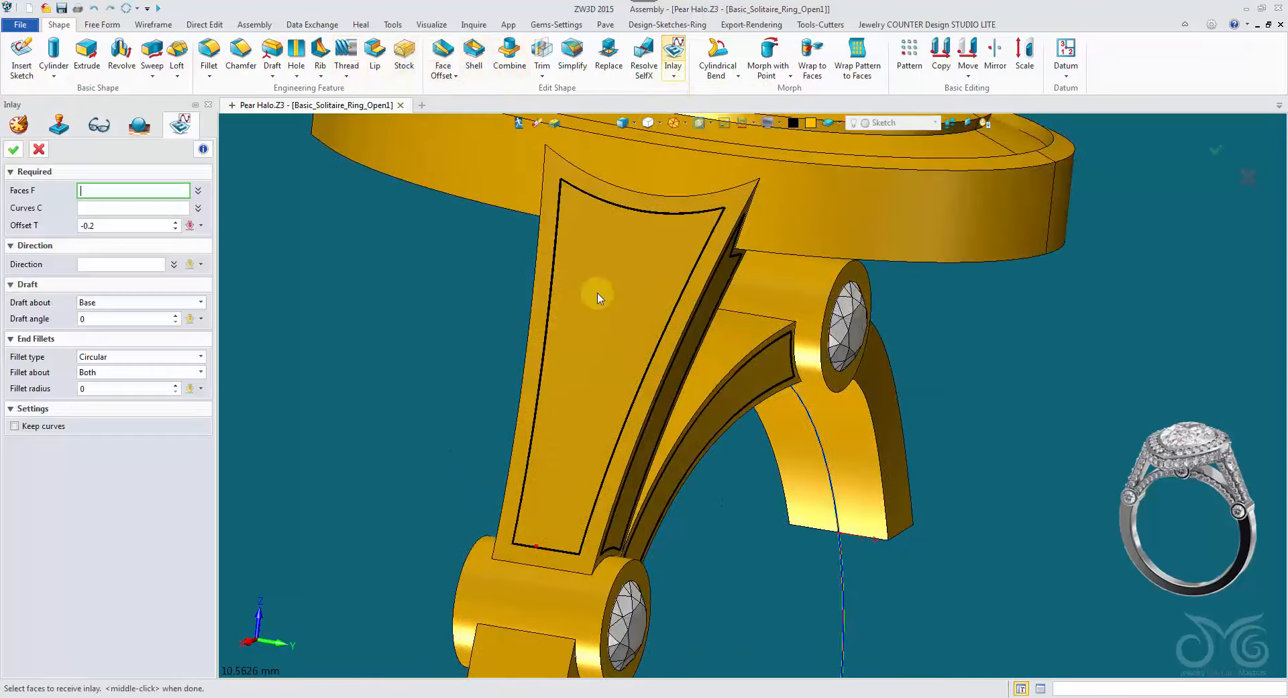
click(598, 293)
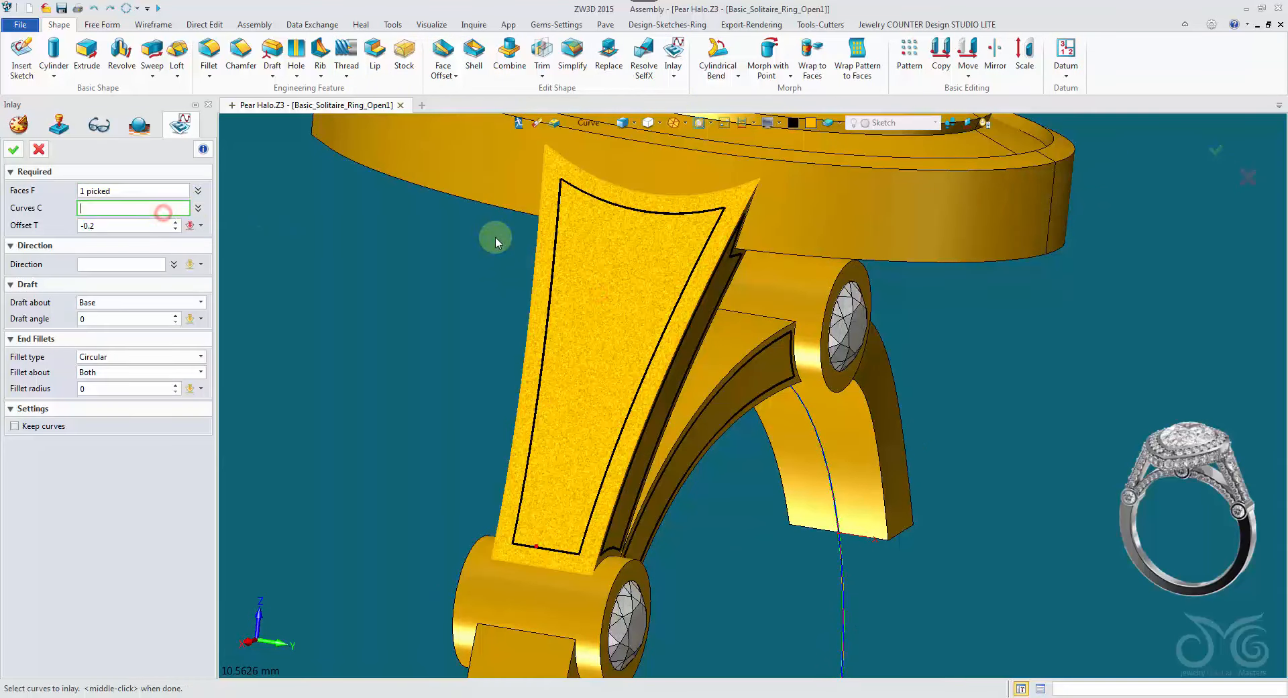
click(620, 214)
middle_click(276, 275)
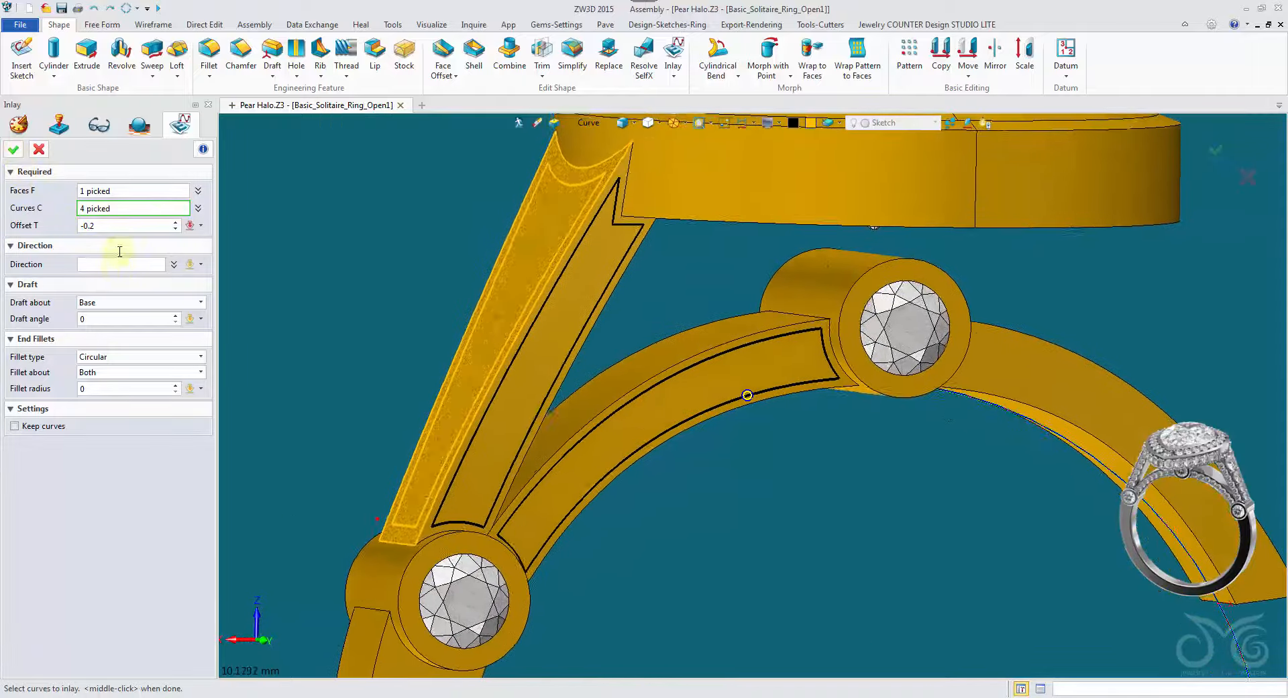
click(15, 149)
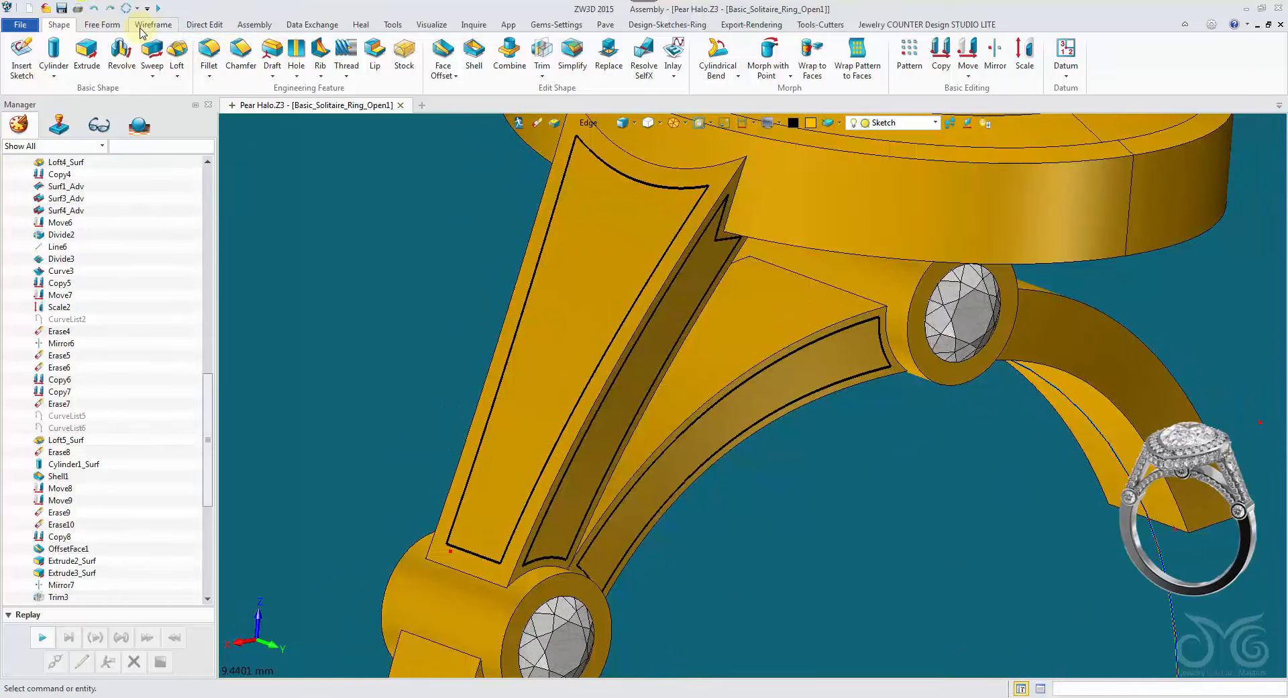
Step: Split the shoulder's outer face with the four curves of its border outline
click(107, 26)
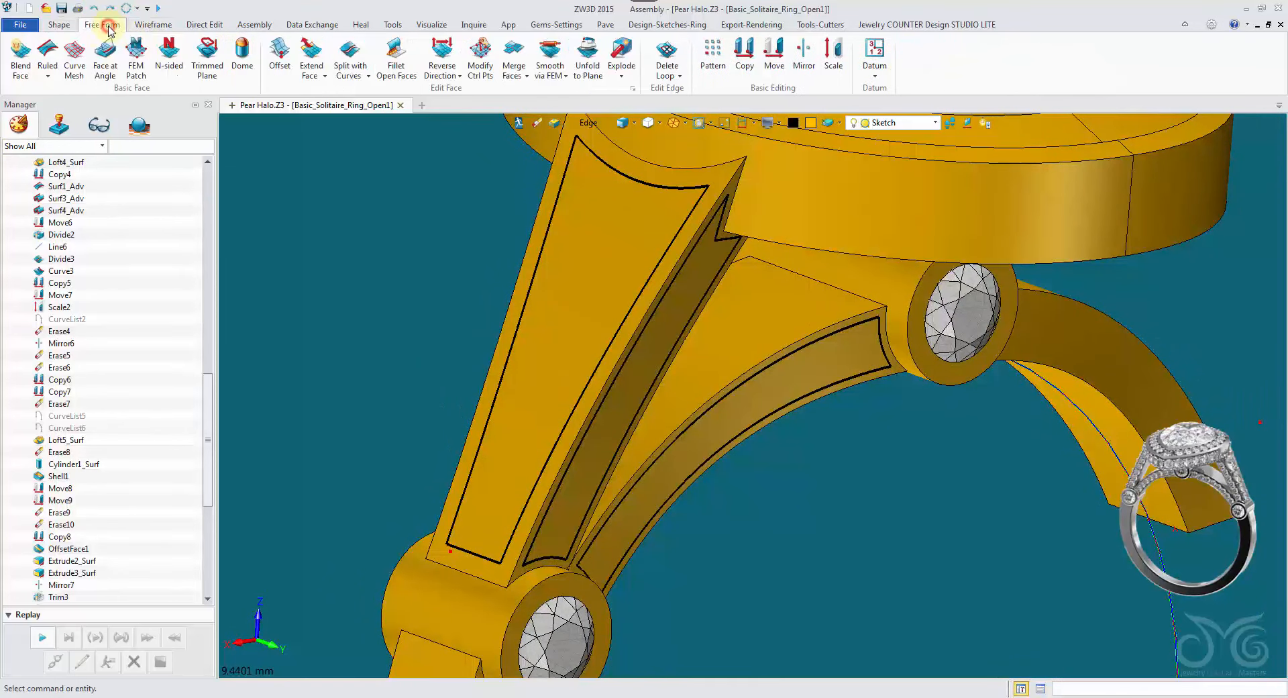
click(349, 52)
click(570, 252)
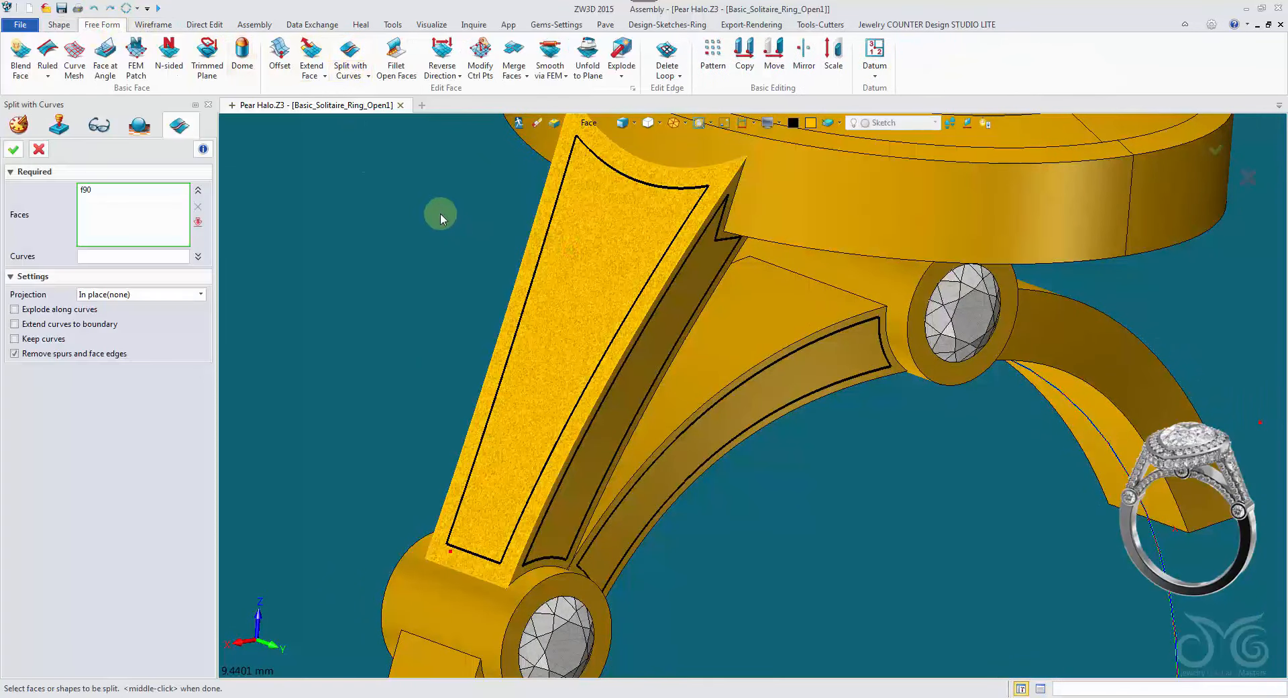
middle_click(440, 212)
click(626, 186)
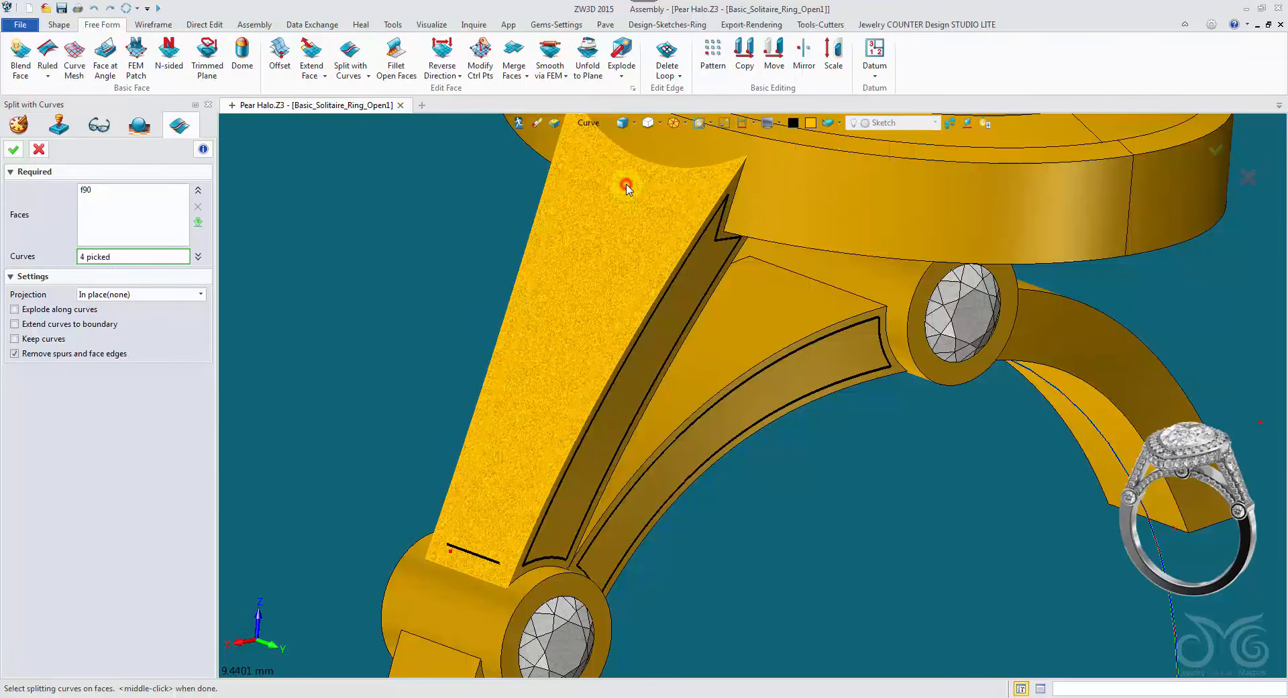
click(14, 150)
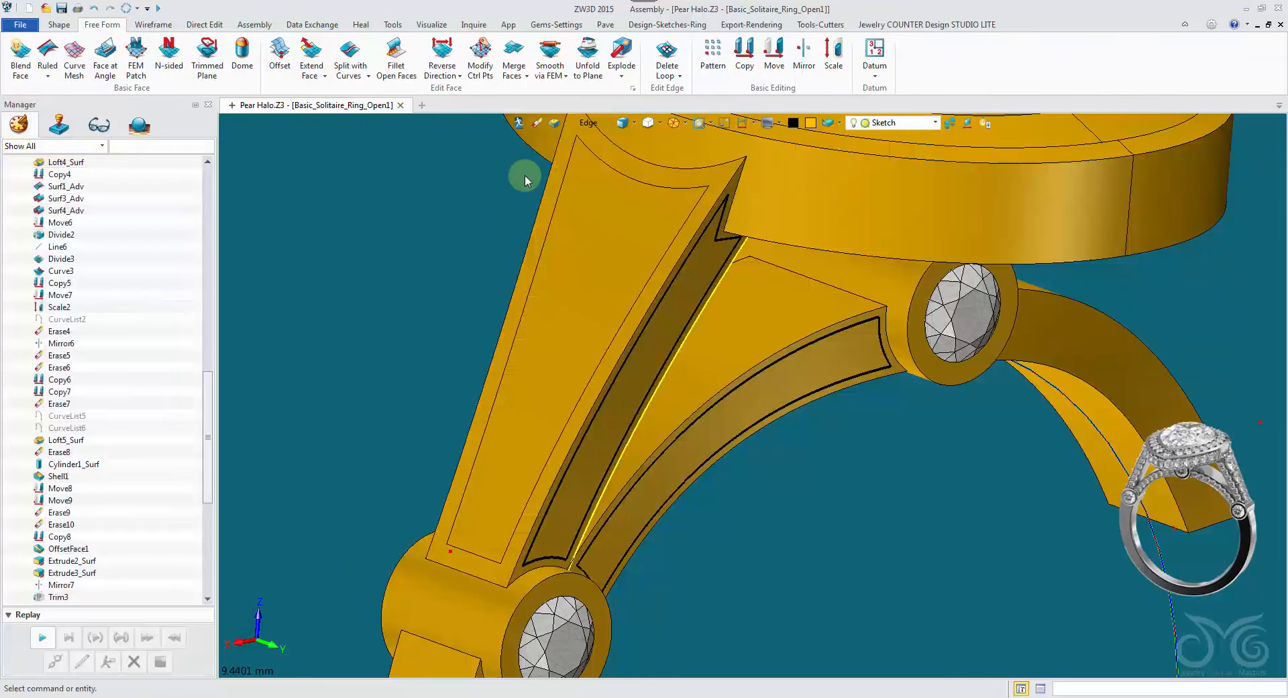
Step: Recess the inner panel of the shoulder's outer face with a face offset of -0.209 mm
click(582, 121)
click(614, 257)
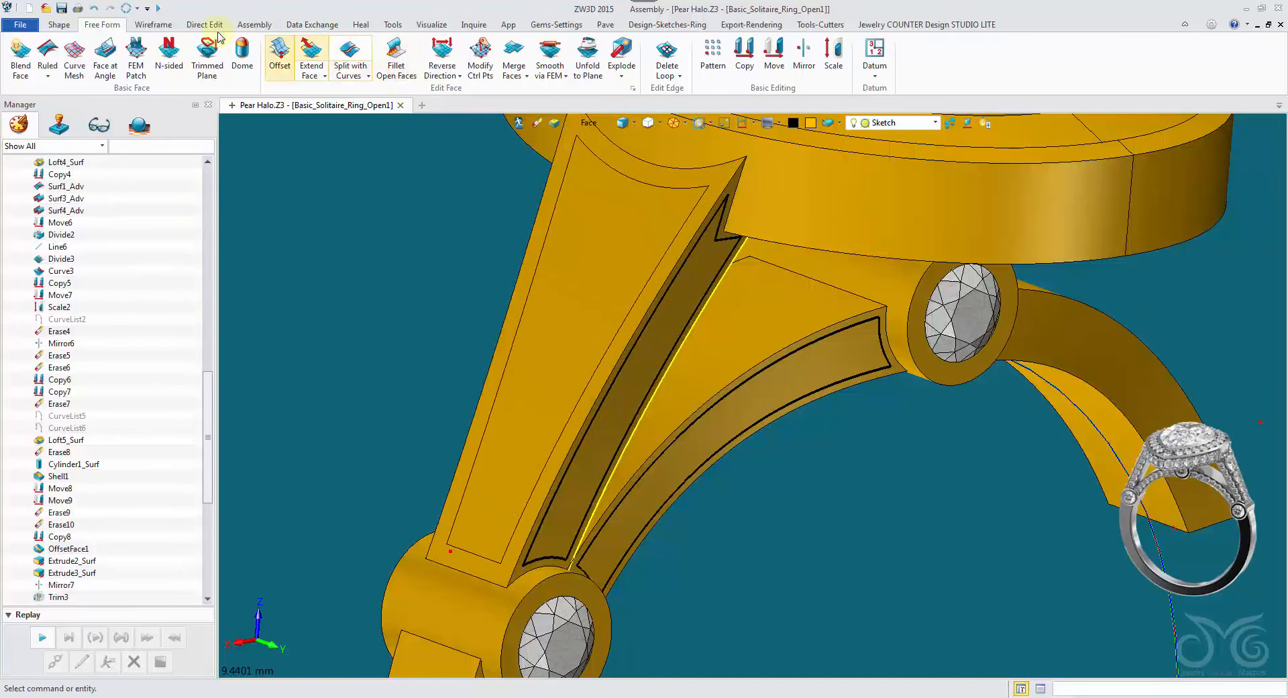
click(64, 30)
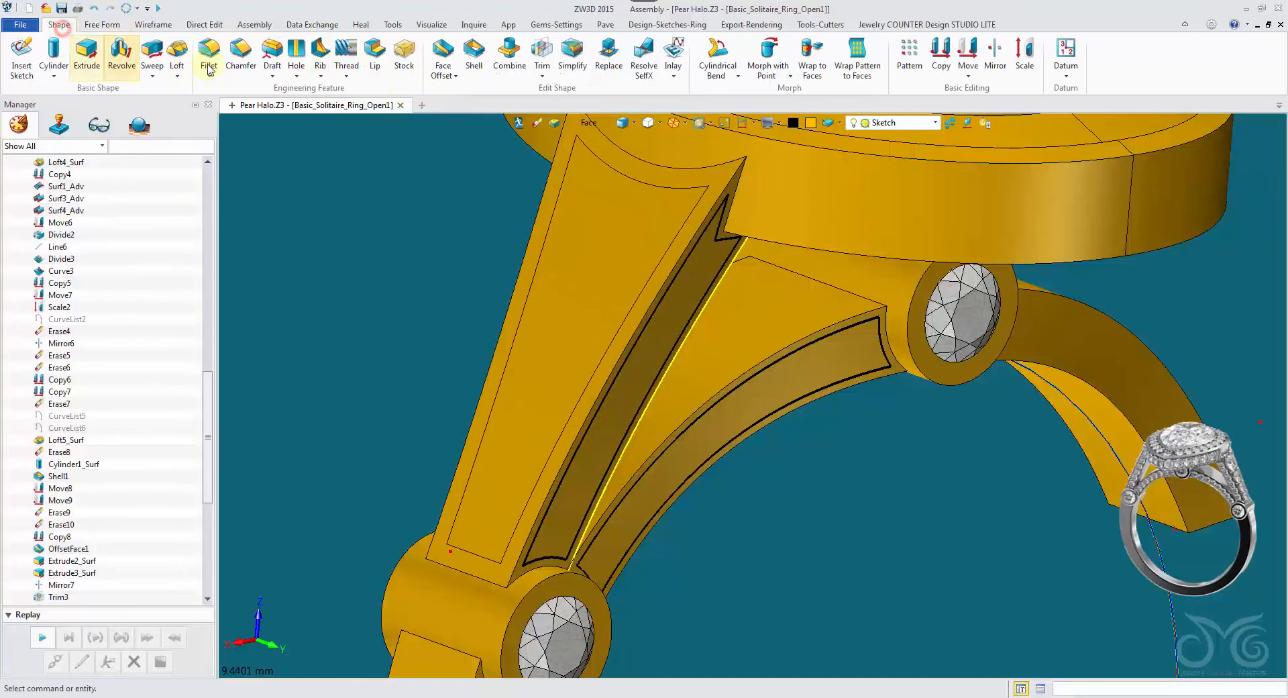
click(449, 56)
right_drag(678, 261, 530, 202)
click(590, 207)
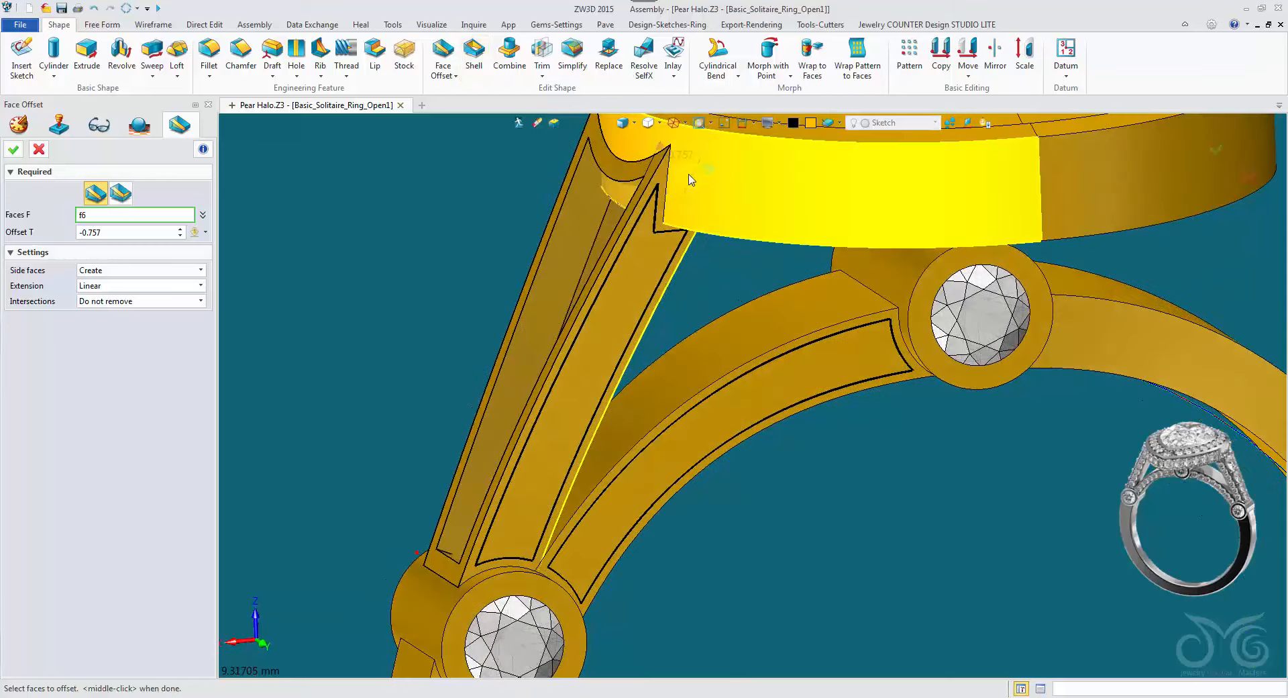
drag(709, 169, 677, 167)
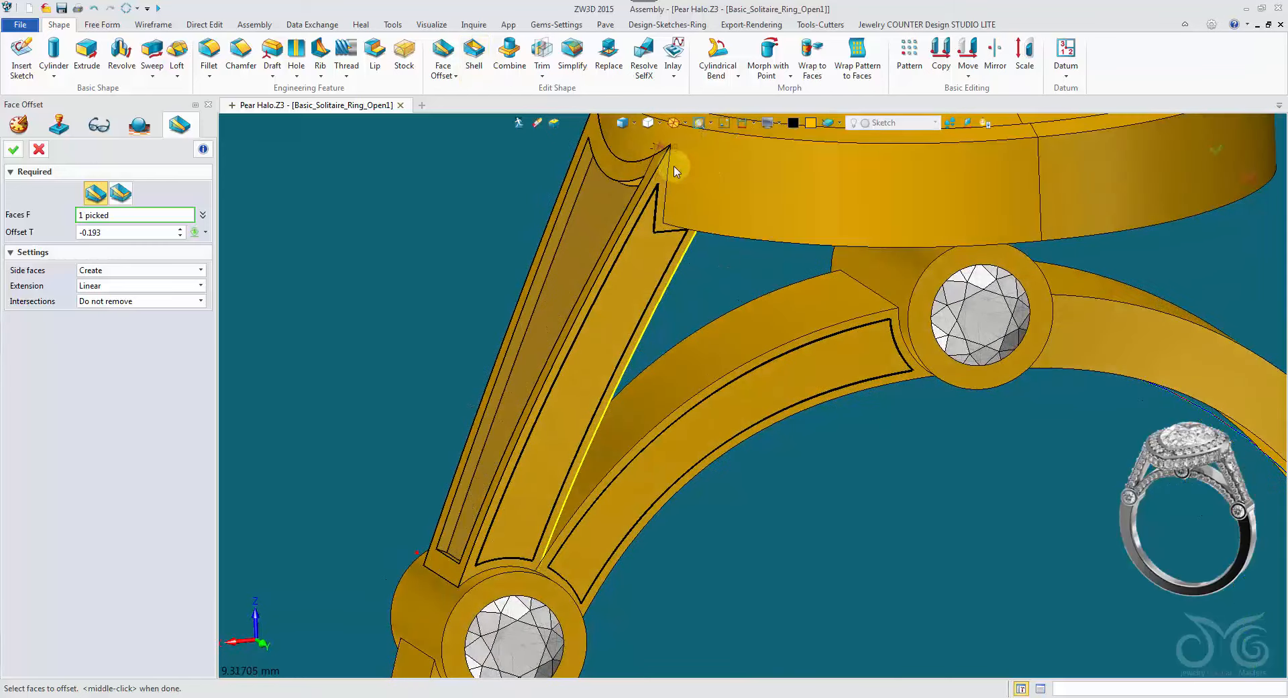
right_drag(676, 172, 501, 208)
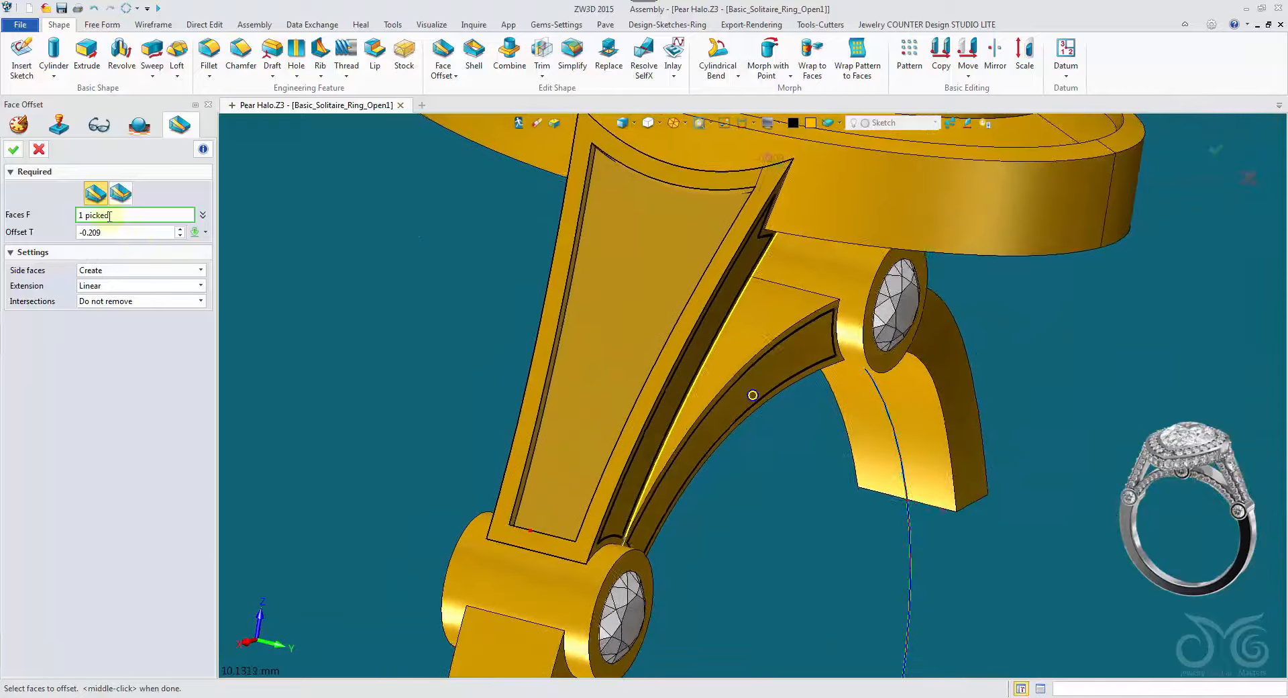
click(14, 150)
mouse_move(208, 198)
right_down()
mouse_move(374, 251)
mouse_move(1237, 385)
mouse_move(1214, 376)
mouse_move(803, 465)
mouse_move(690, 509)
mouse_move(647, 414)
mouse_move(711, 293)
mouse_move(679, 269)
right_up()
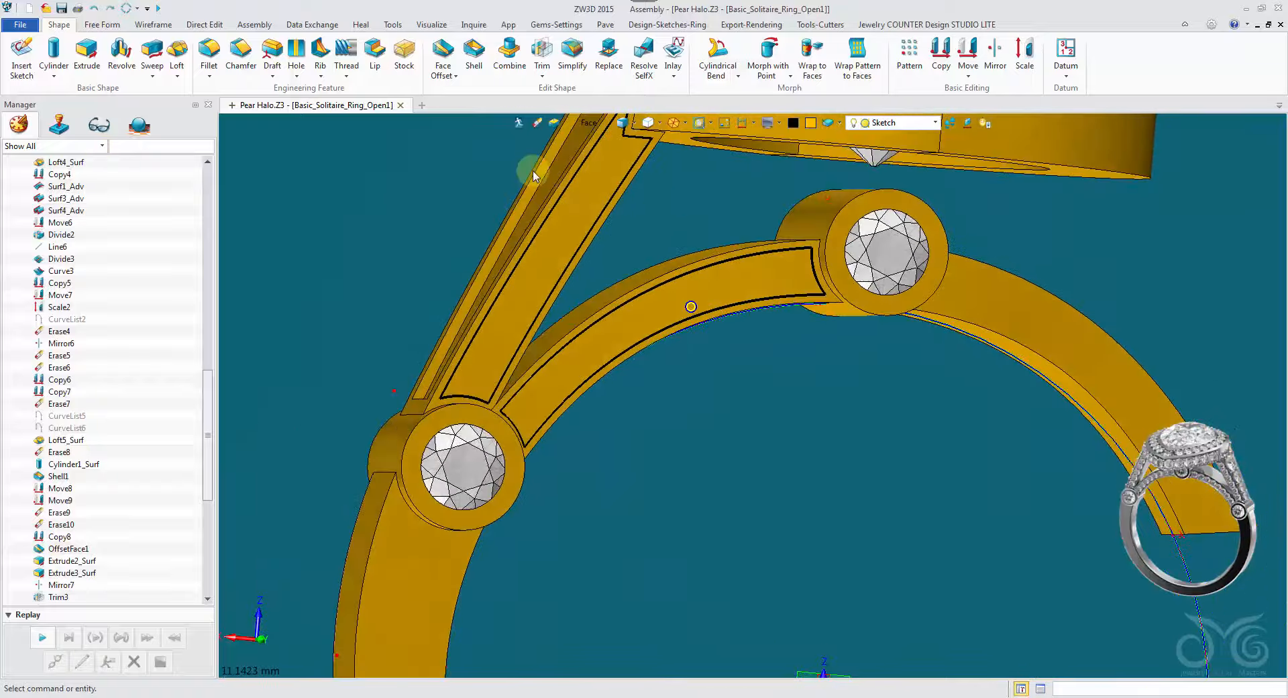
Step: Split the arched rail's side face with the four curves of its border outline
click(102, 24)
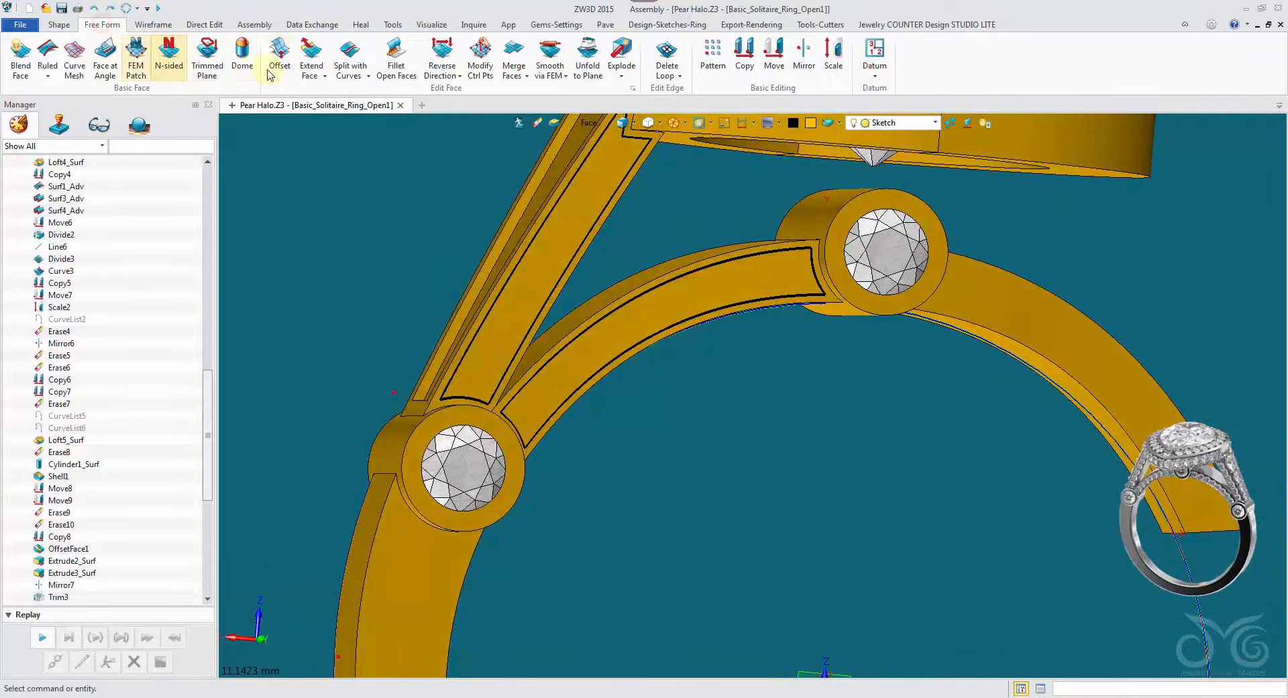
click(344, 55)
right_drag(390, 128, 563, 252)
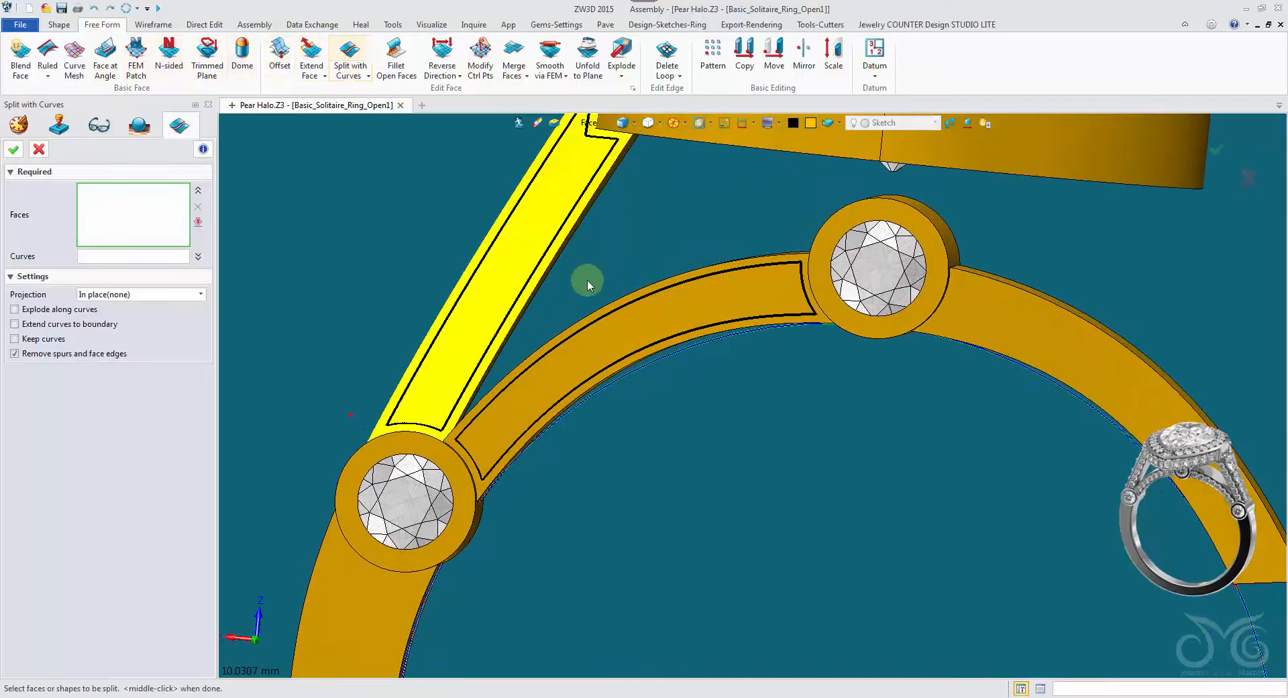
click(605, 335)
click(684, 273)
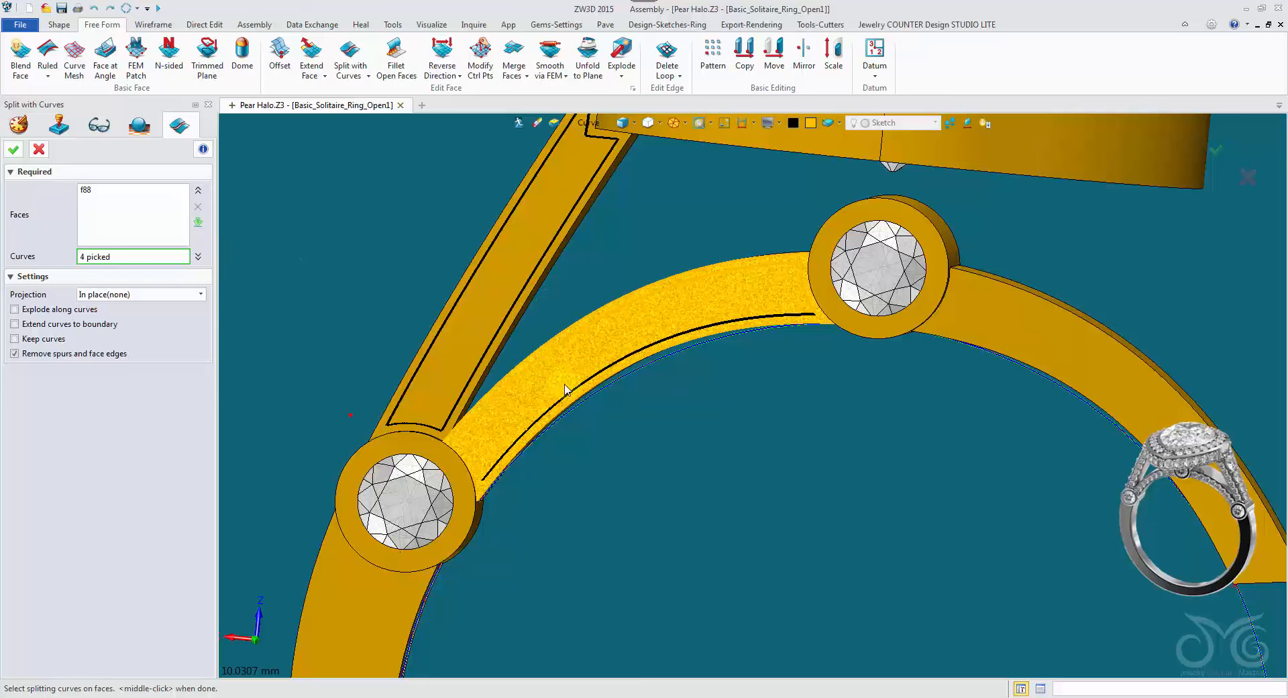
scroll(768, 336, up, 2)
click(14, 149)
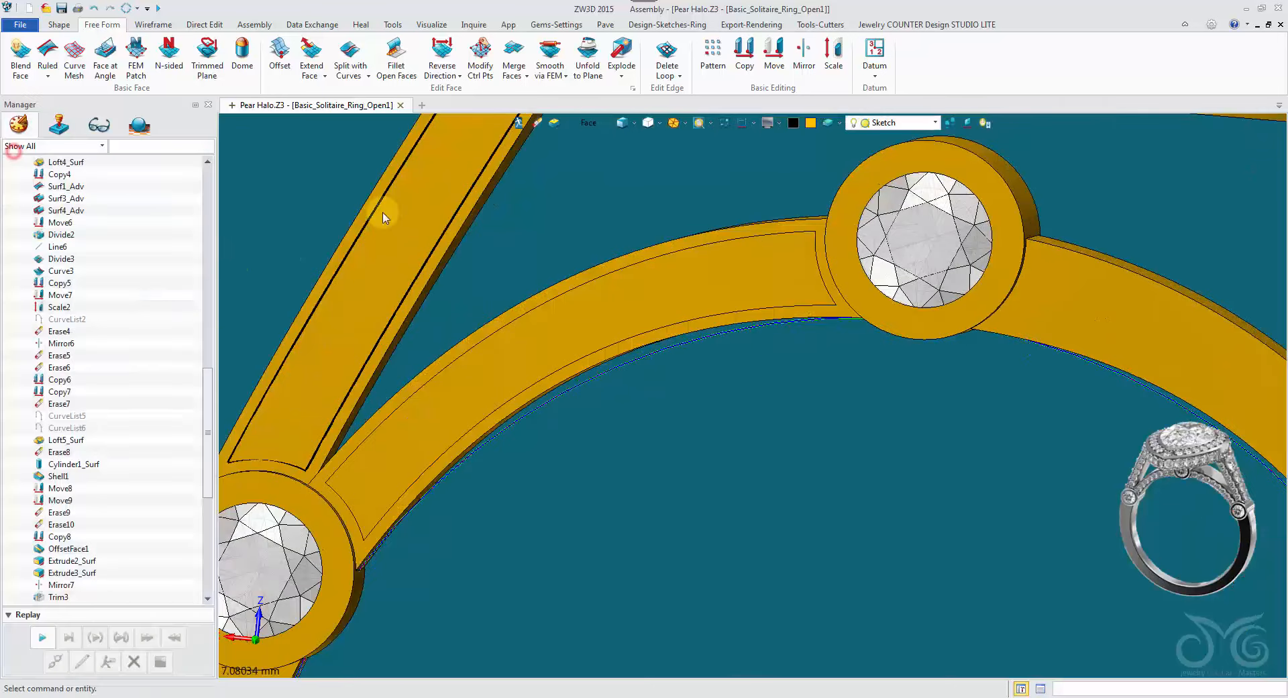
Step: Split the shoulder's side face with the five curves of its notched border outline
scroll(561, 213, down, 2)
middle_drag(581, 194, 604, 262)
middle_click(604, 261)
click(516, 228)
middle_click(424, 194)
click(515, 214)
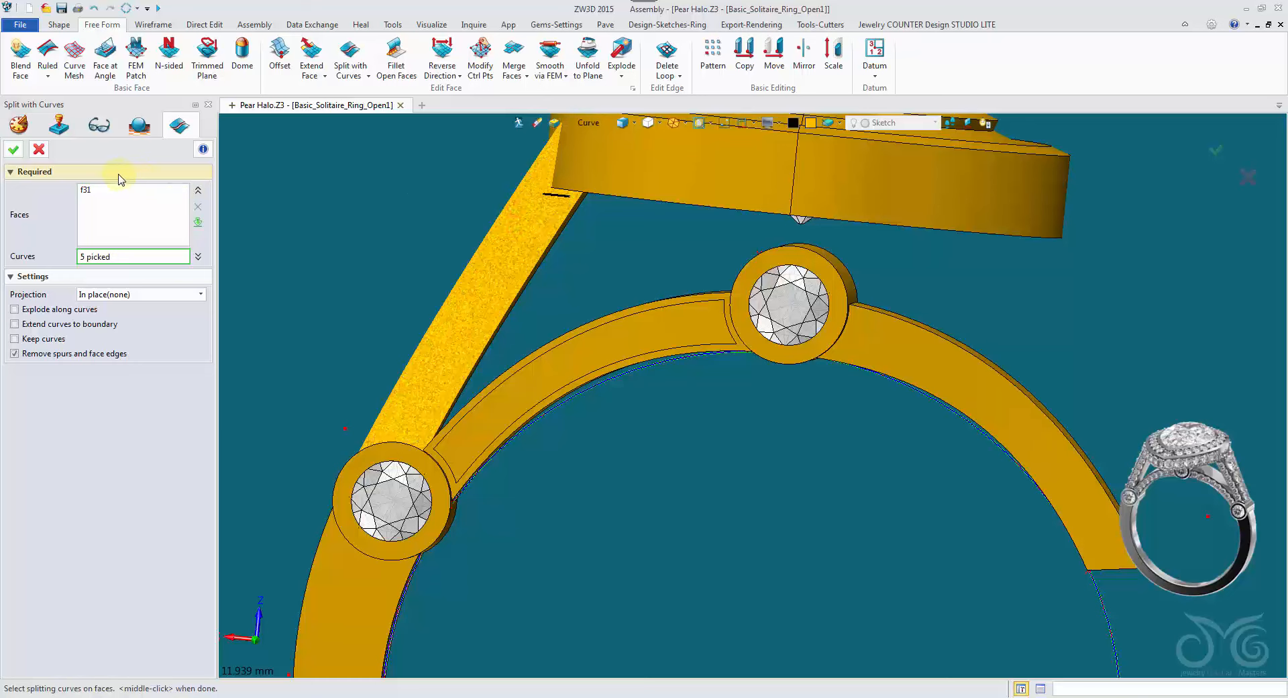
click(14, 149)
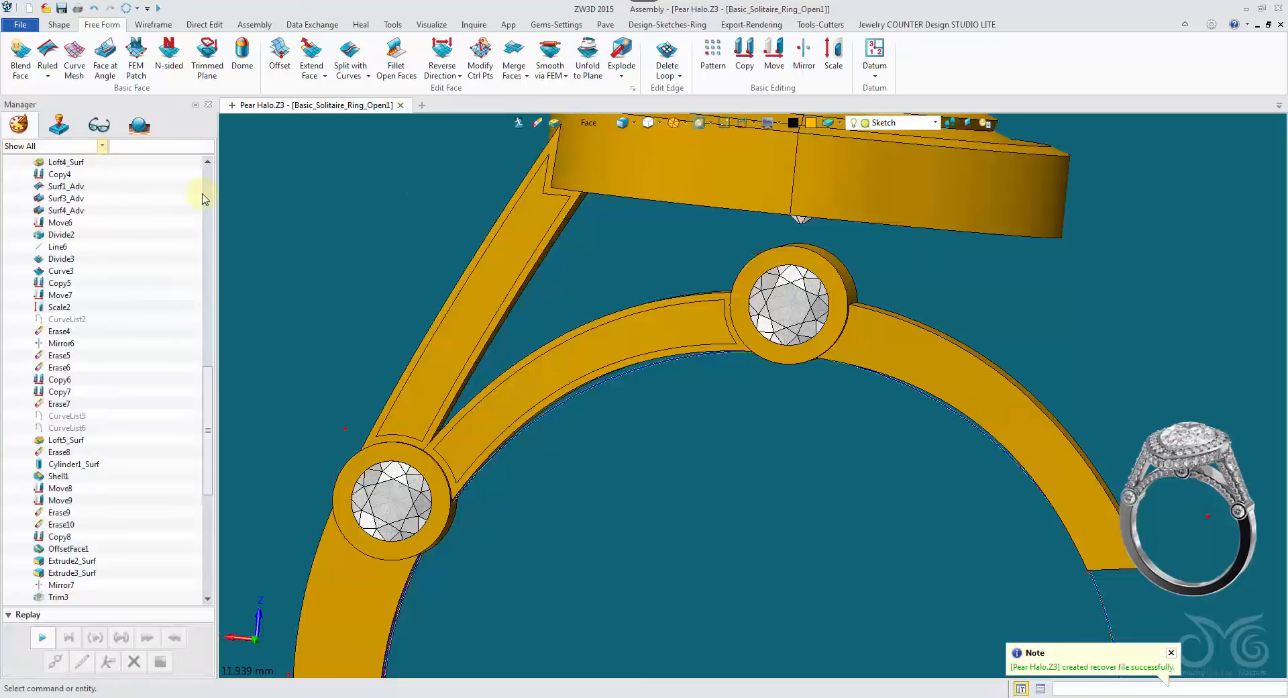
Step: Split the shoulder's opposite side face with its mirrored notched outline
right_drag(281, 222, 795, 230)
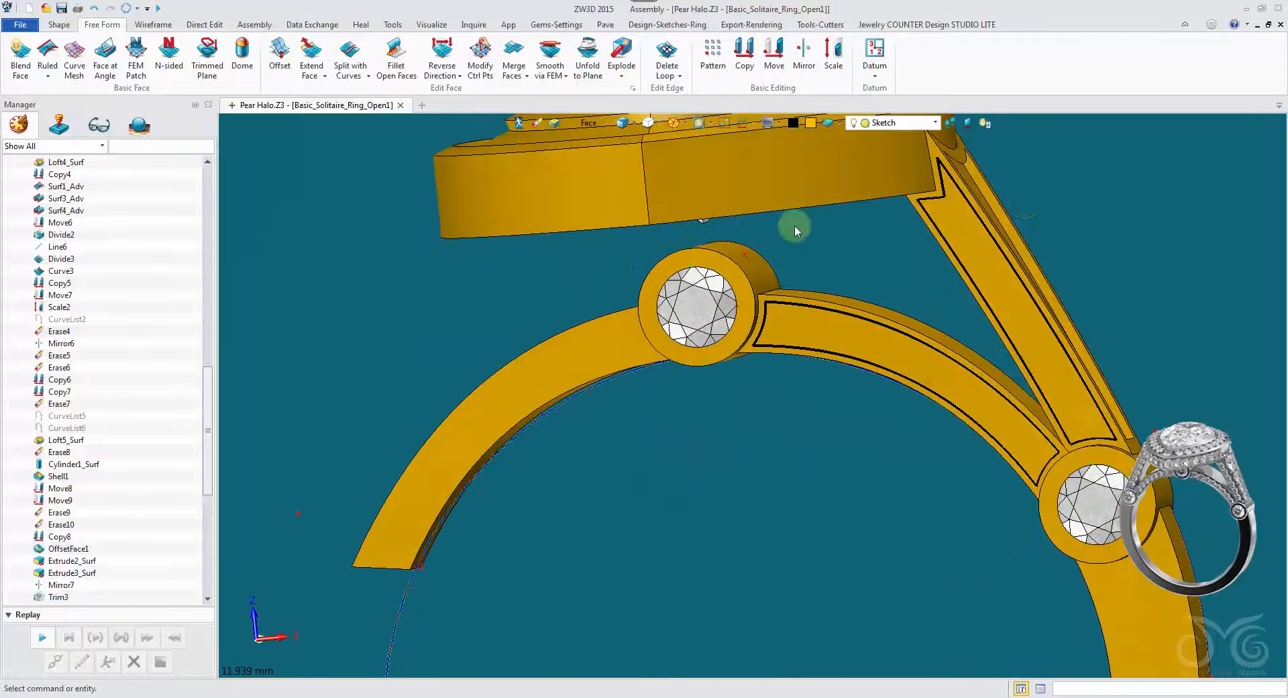
middle_click(1117, 190)
middle_drag(1080, 195, 938, 209)
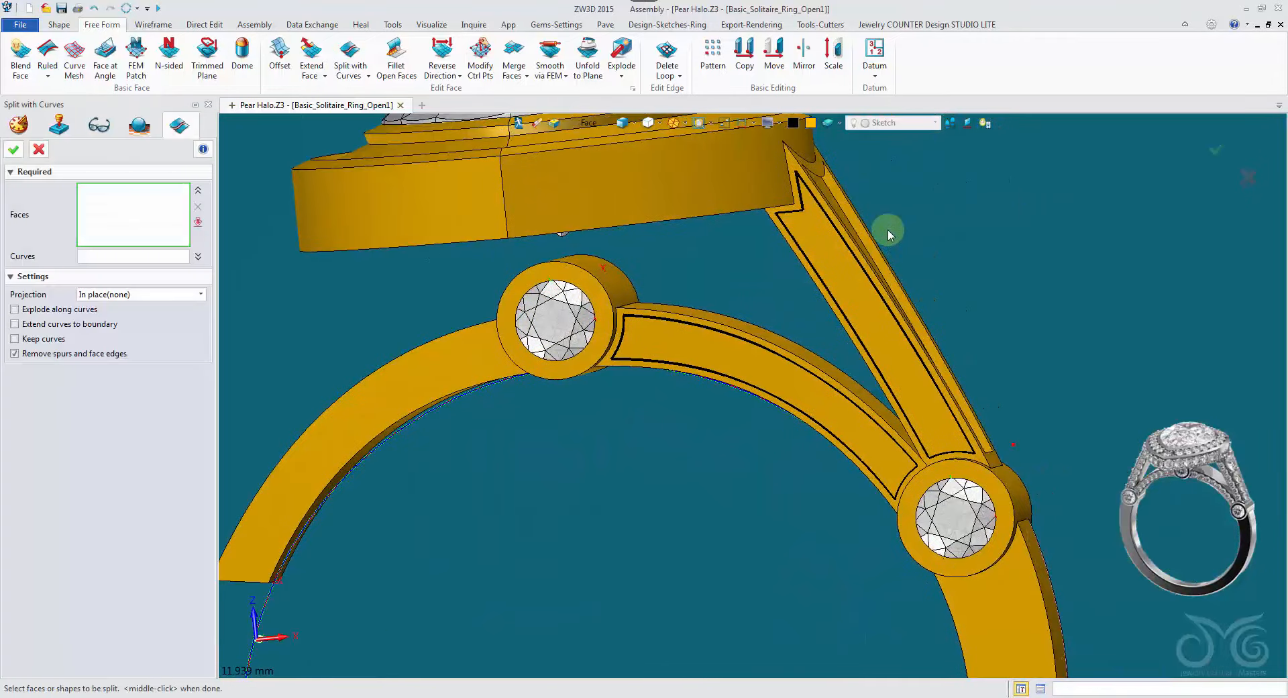
click(825, 271)
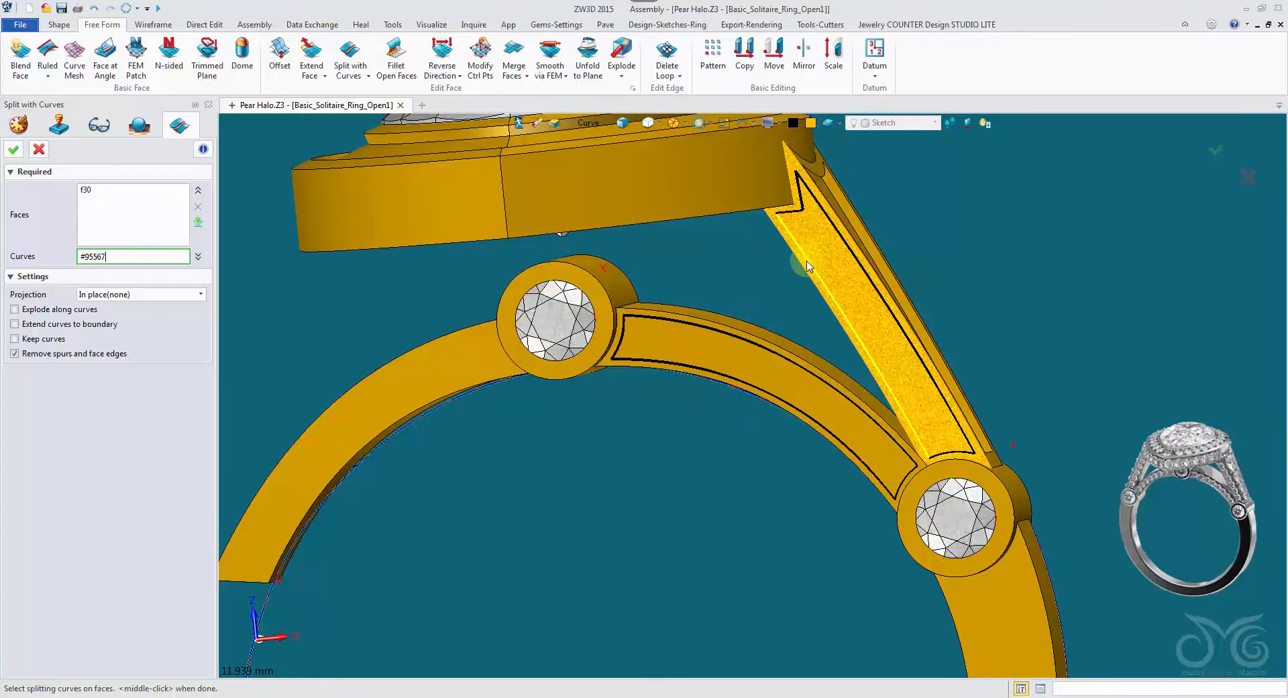
click(13, 149)
Step: Split the arched rail's opposite side face with the curves of its border outline
middle_click(719, 259)
click(713, 264)
middle_click(713, 267)
click(677, 324)
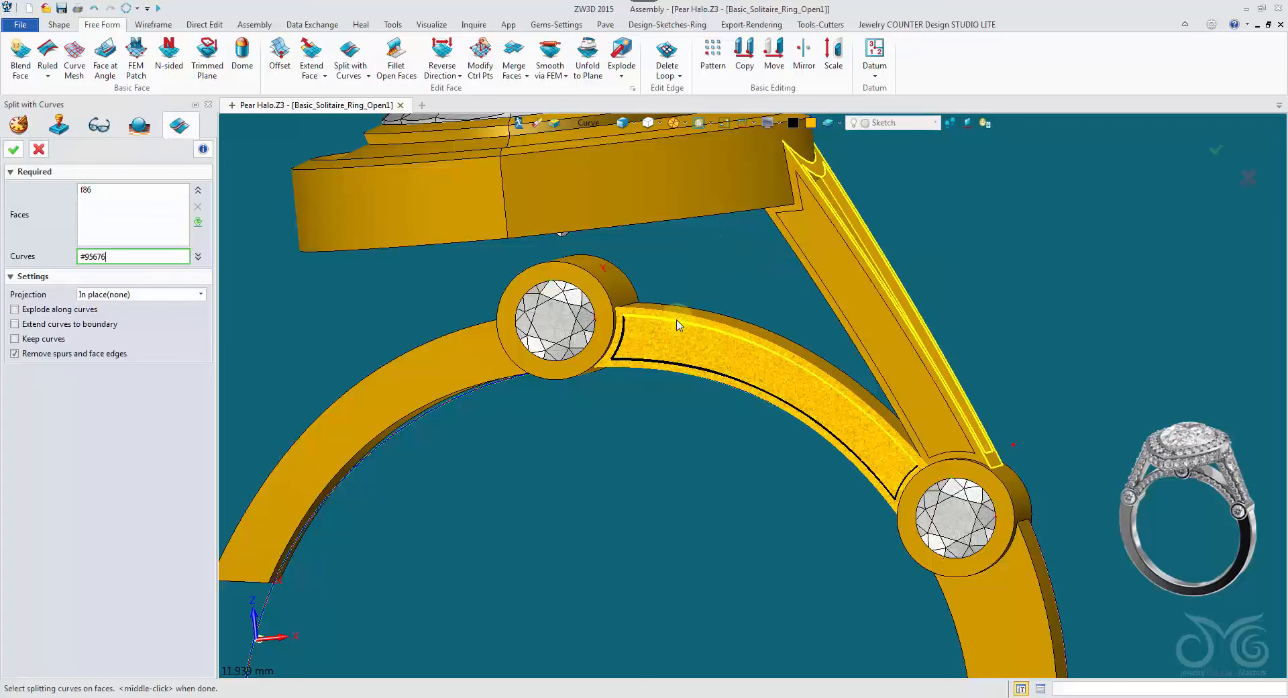
click(14, 153)
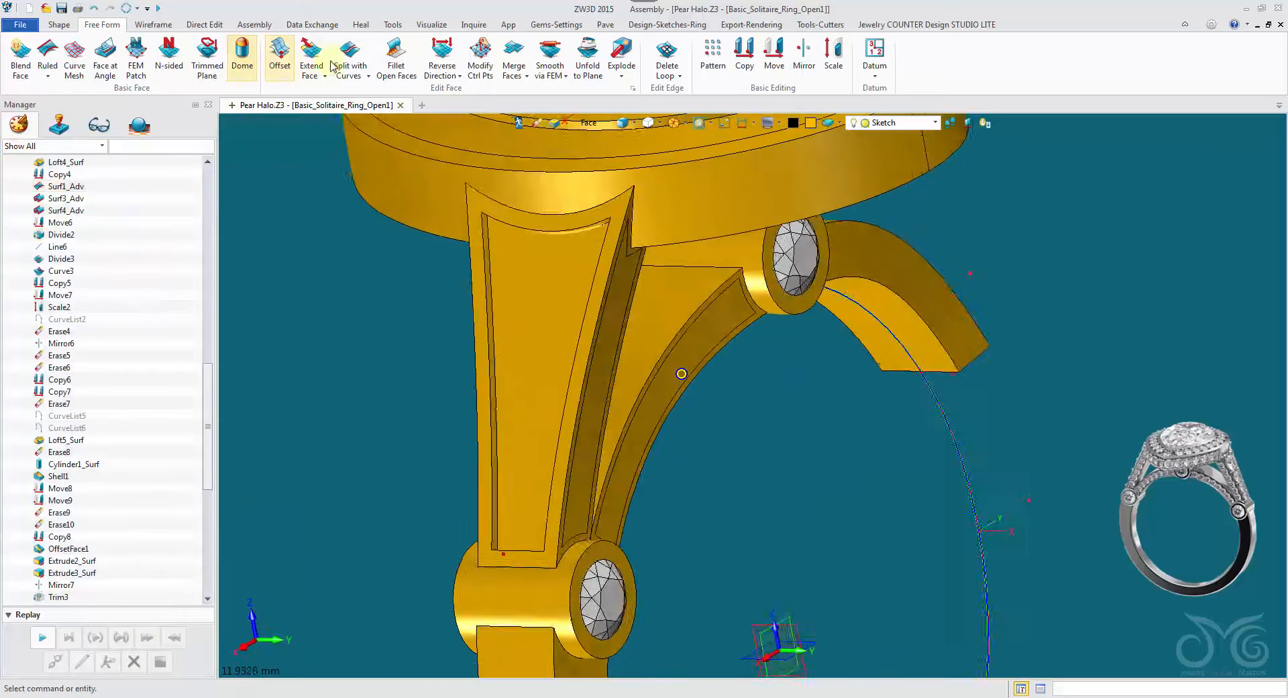
Step: Recess the four inner side panels of the shoulder and arched rail with a face offset of -0.2 mm
click(59, 25)
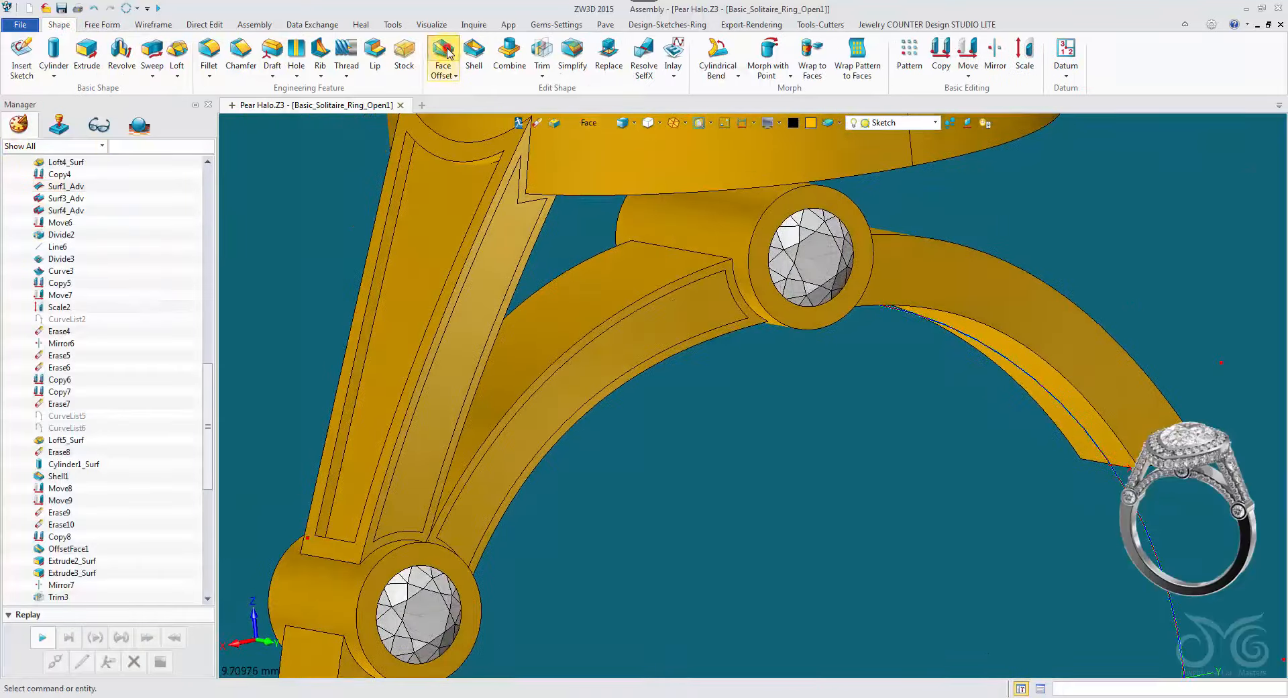
click(443, 52)
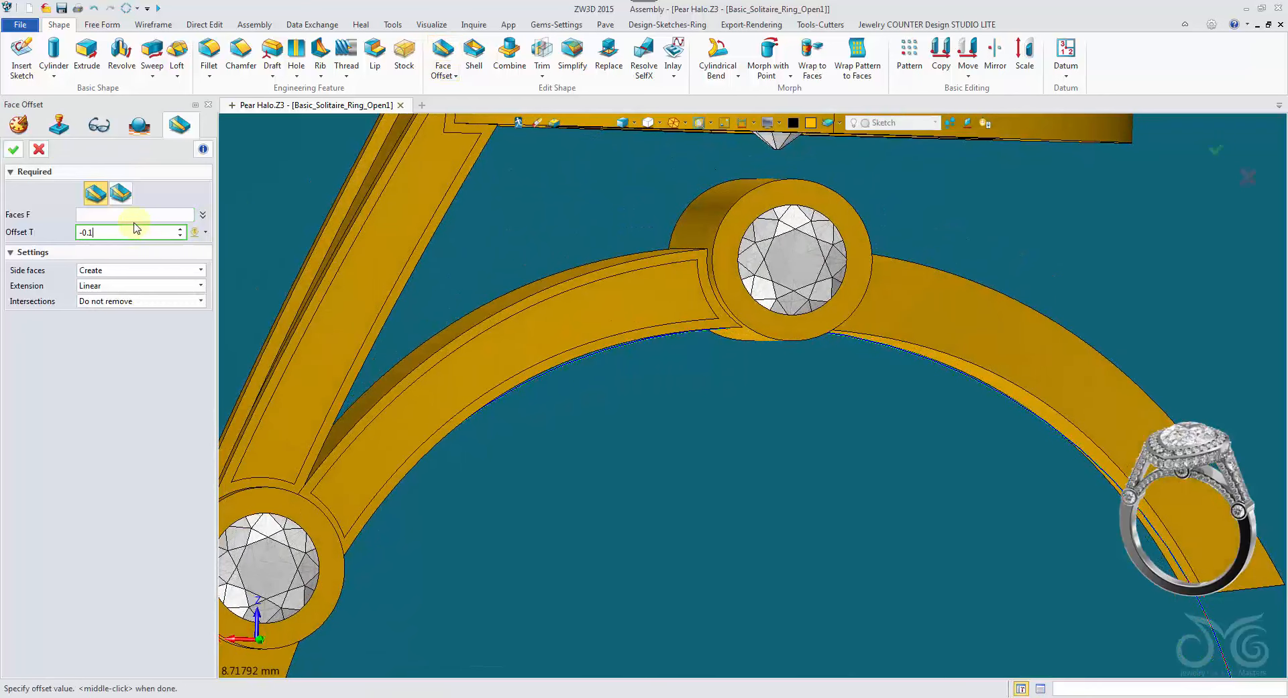
click(522, 352)
click(389, 281)
right_drag(385, 276, 635, 308)
click(635, 309)
click(536, 374)
right_drag(514, 403, 490, 373)
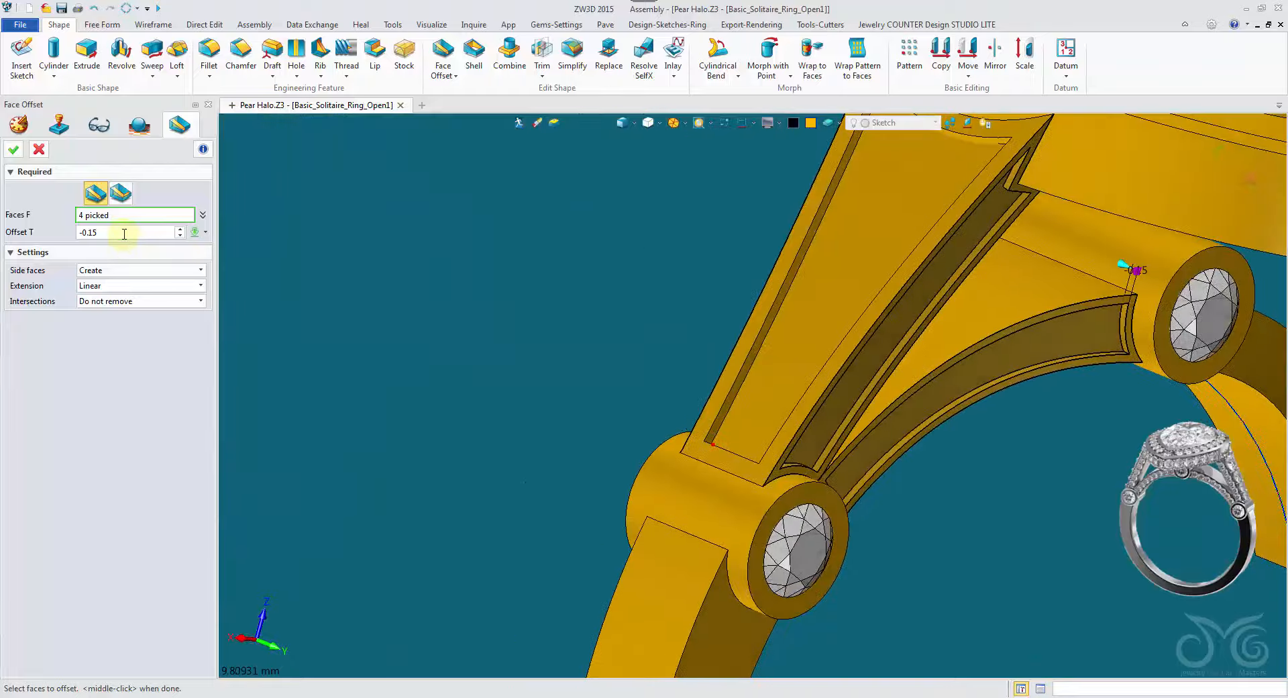
click(98, 232)
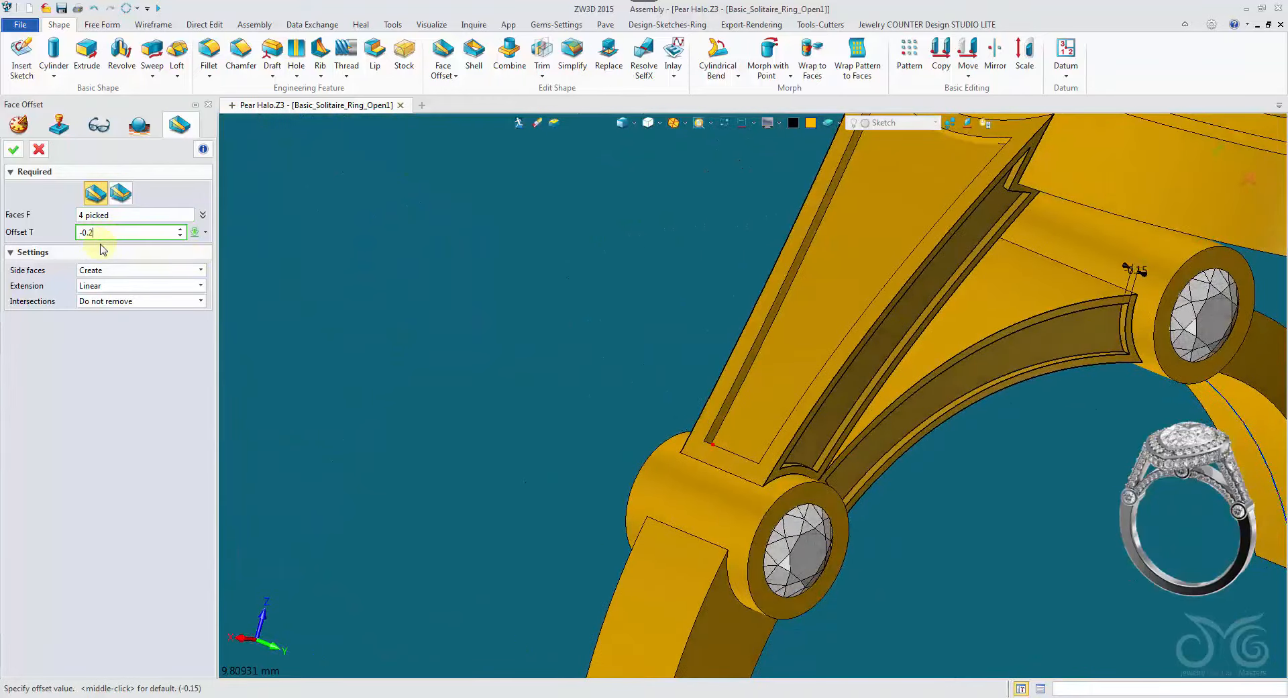
key(Return)
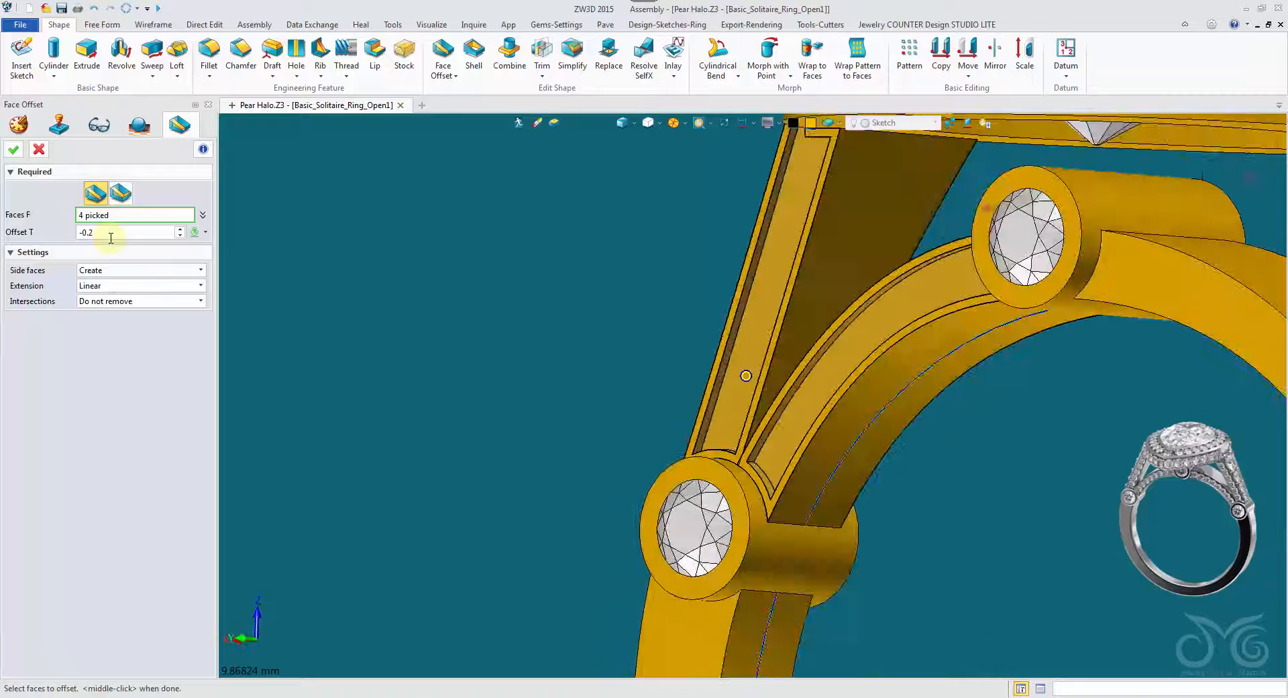
click(14, 150)
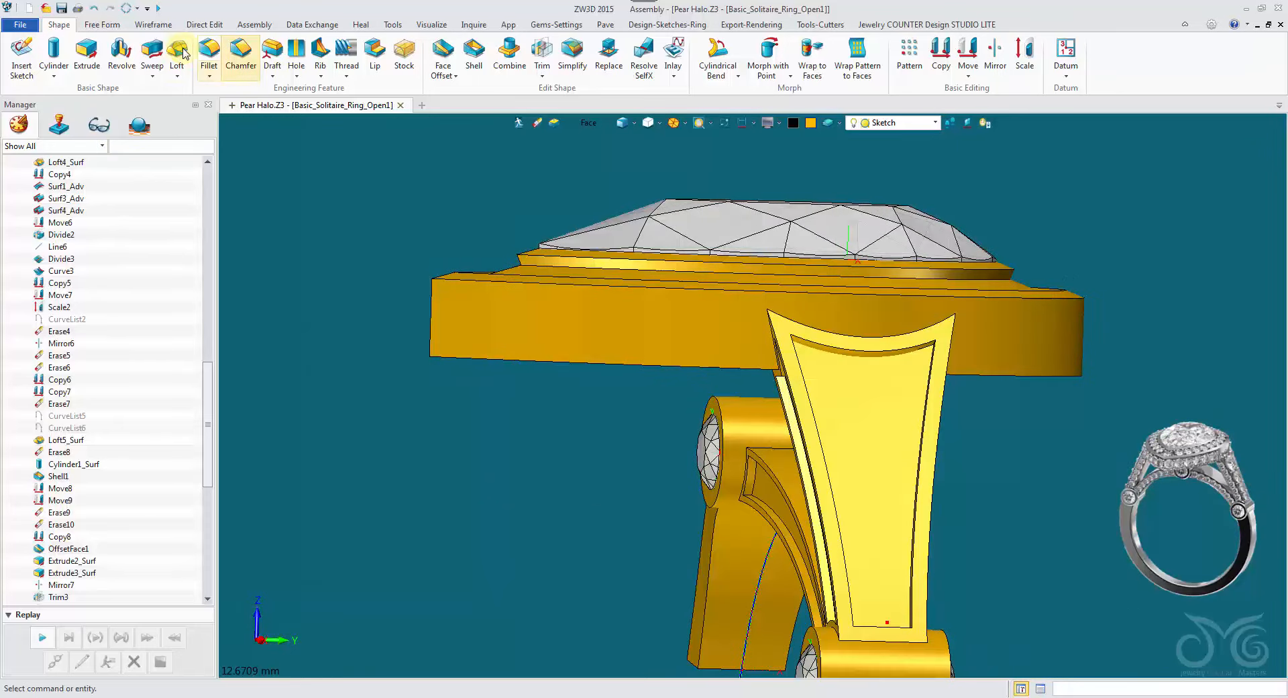
Step: Set up a curve offset on the halo's outer side face, using its upper edge as the curve
click(161, 26)
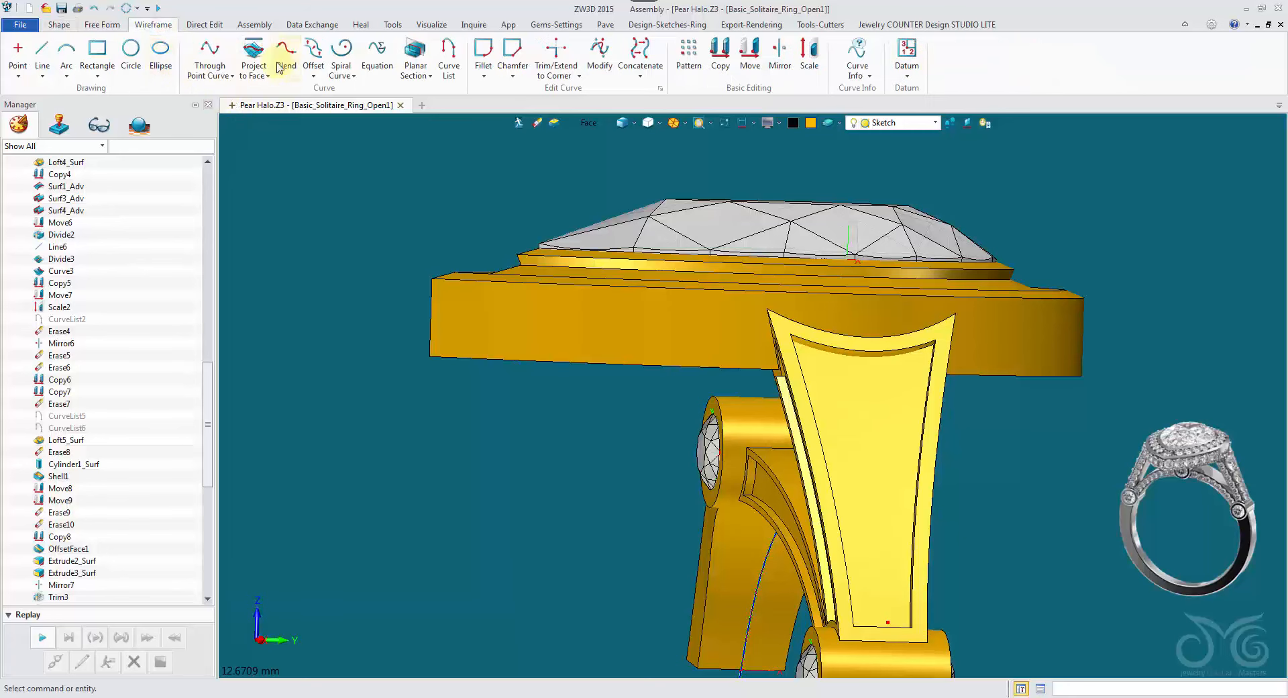
click(253, 70)
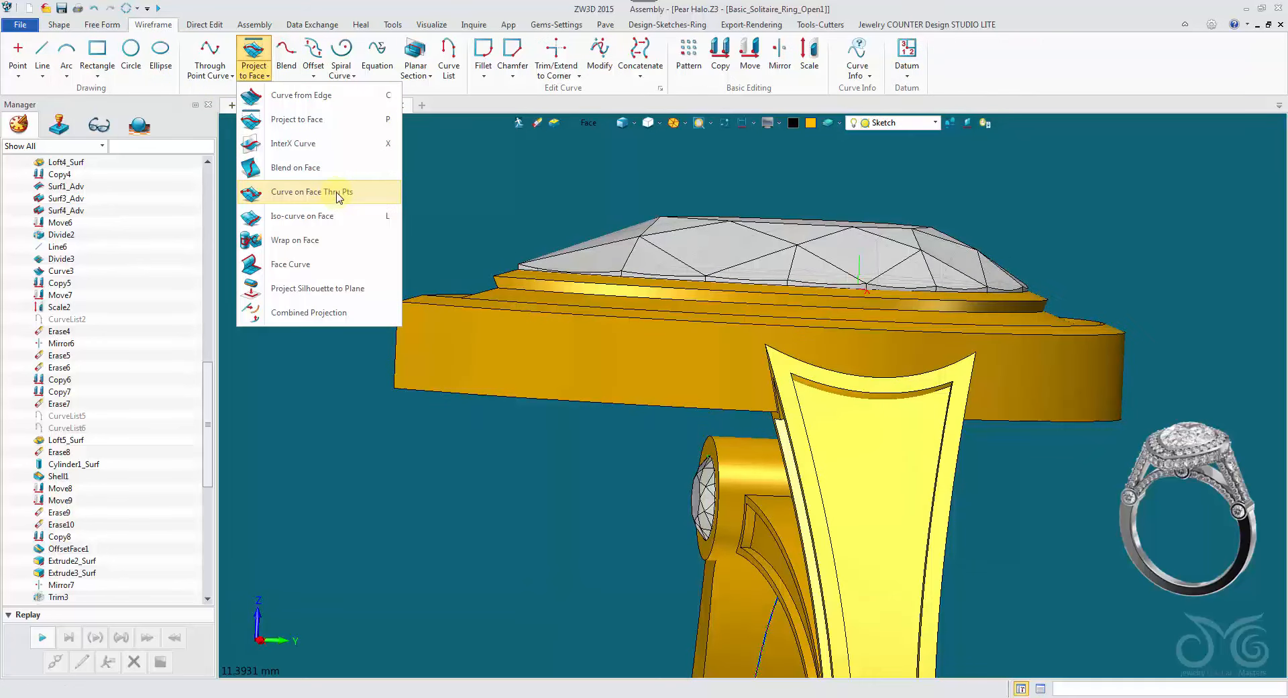
click(271, 146)
click(311, 54)
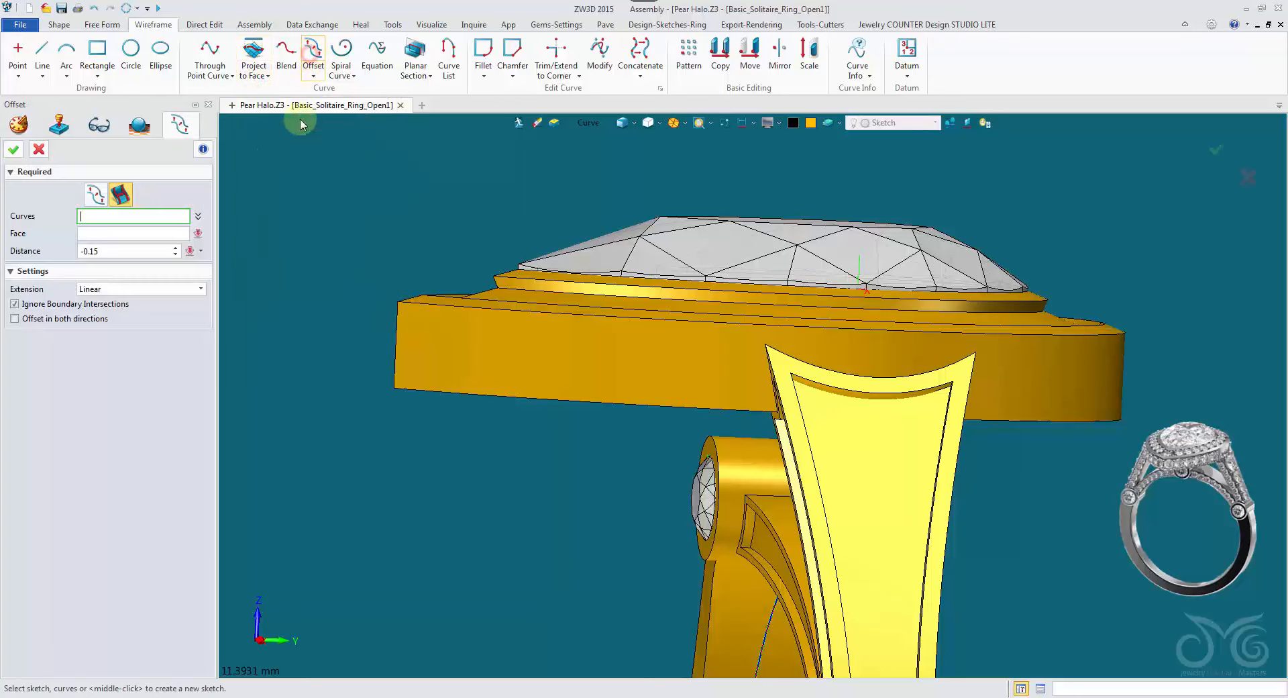
click(58, 235)
click(406, 367)
click(128, 222)
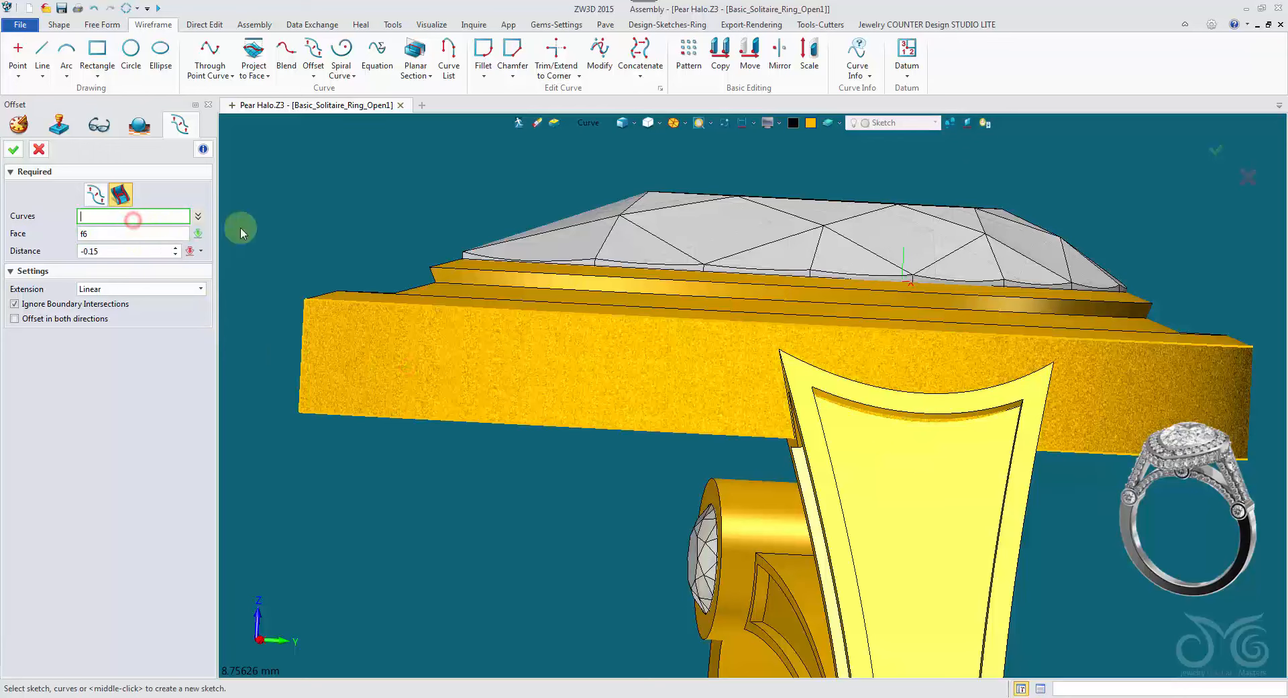
click(588, 127)
click(619, 209)
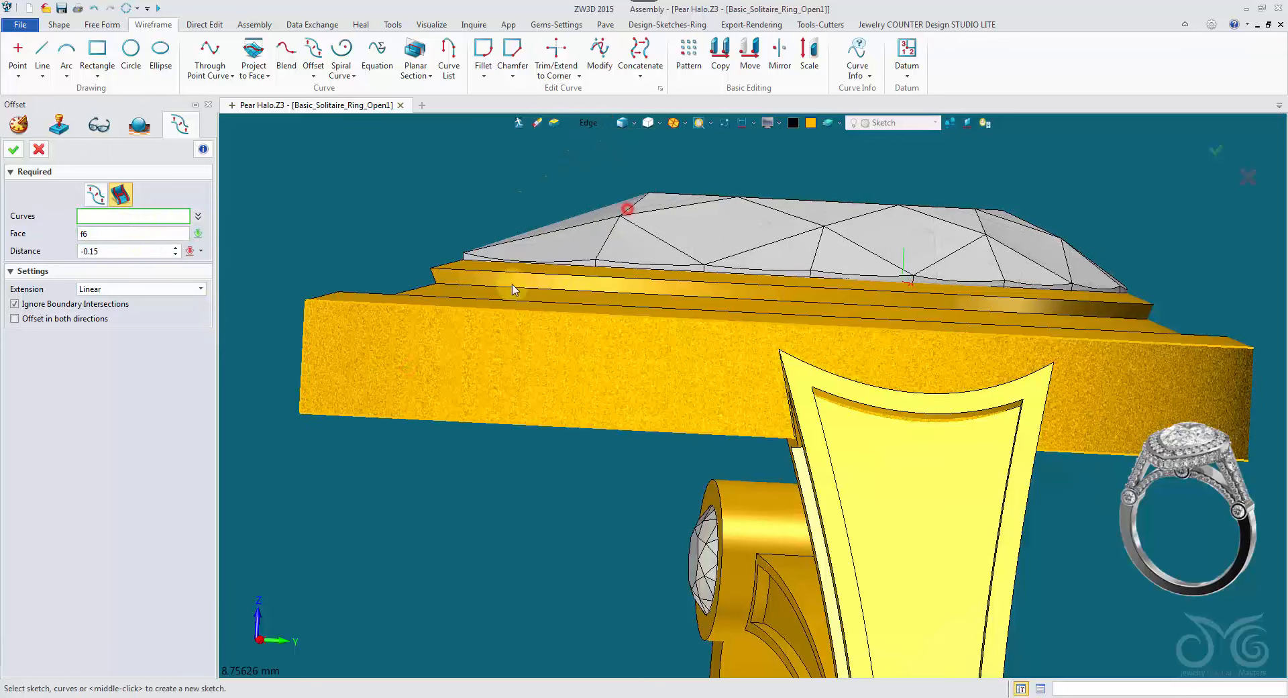
click(377, 305)
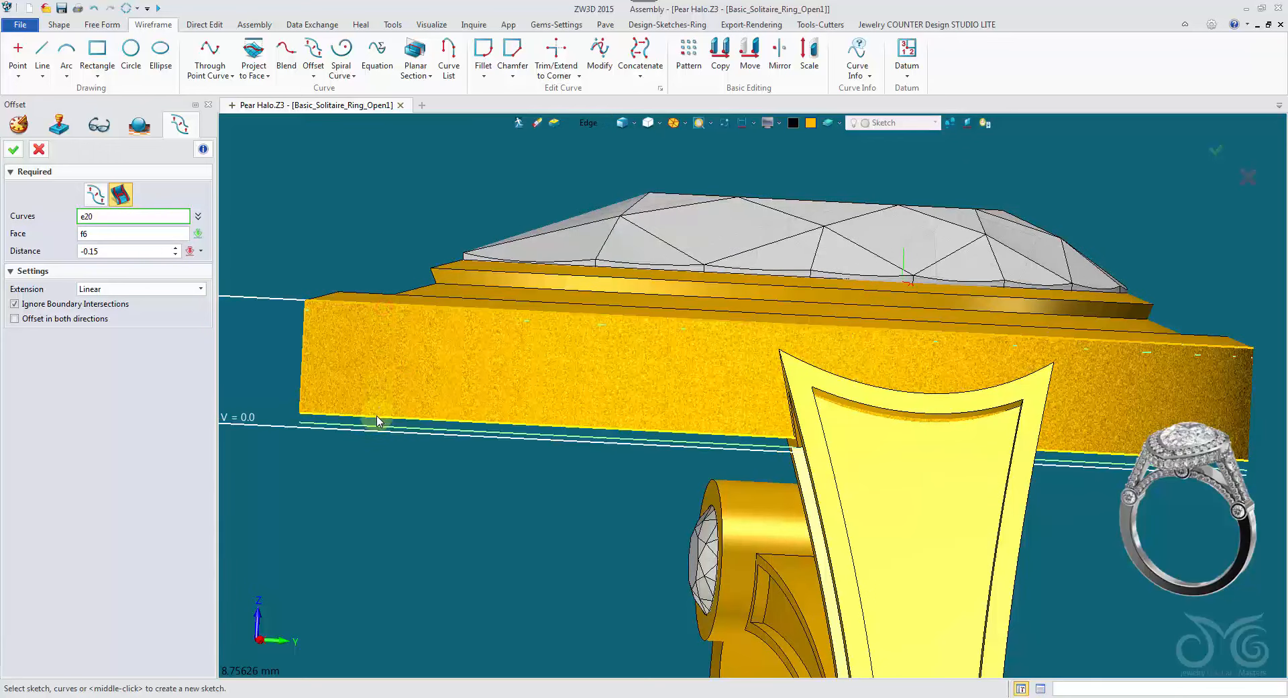
Step: Try offsetting the side face's lower edge together with the upper one at various distances, and remove the lower edge from the selection
click(376, 414)
scroll(115, 252, down, 12)
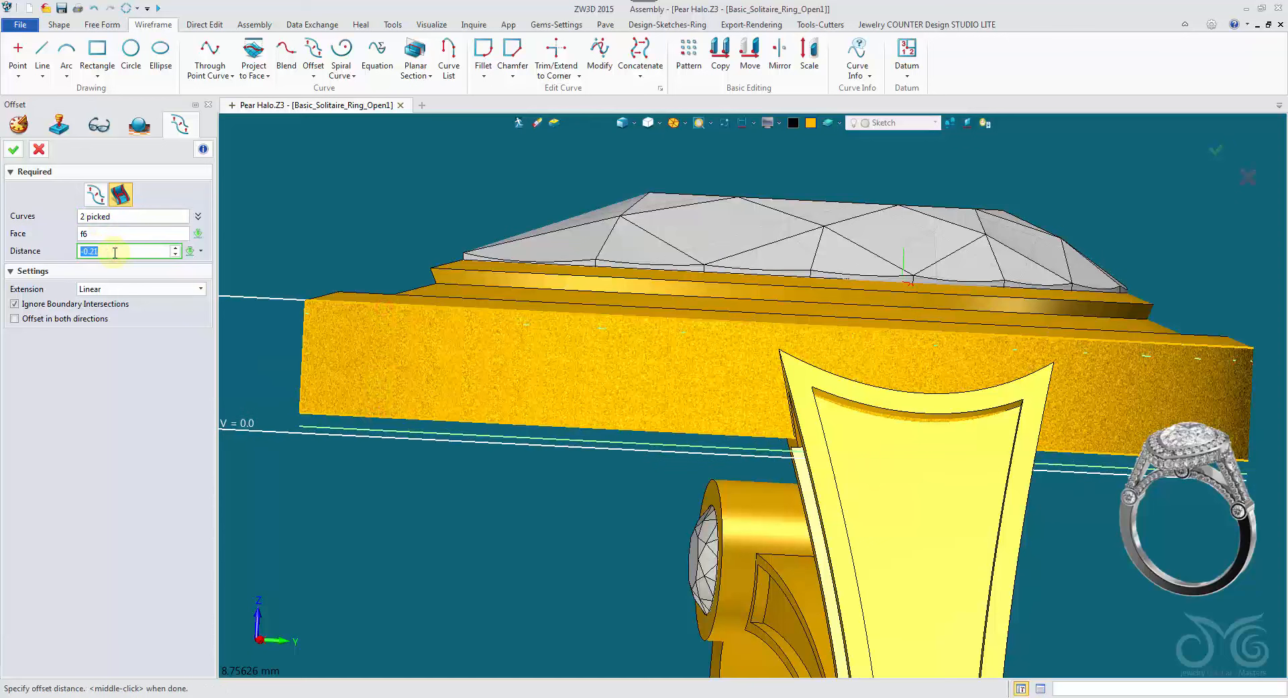
scroll(114, 252, up, 15)
scroll(115, 252, up, 19)
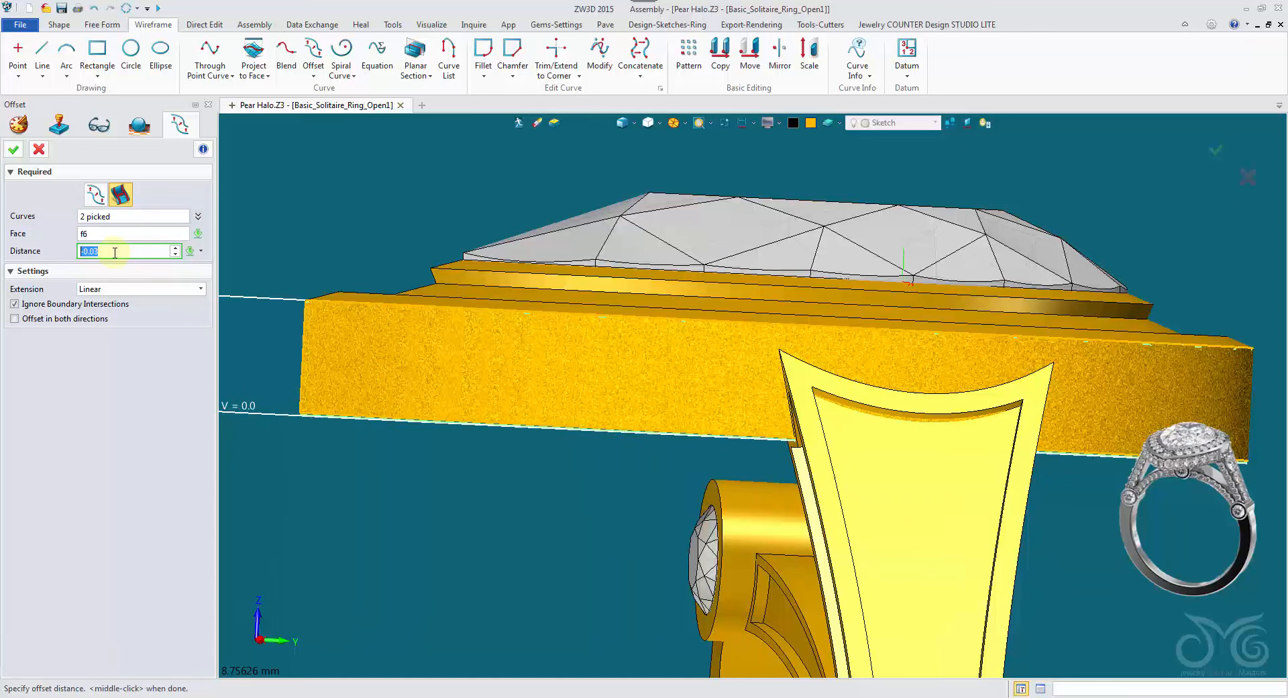
scroll(115, 252, down, 8)
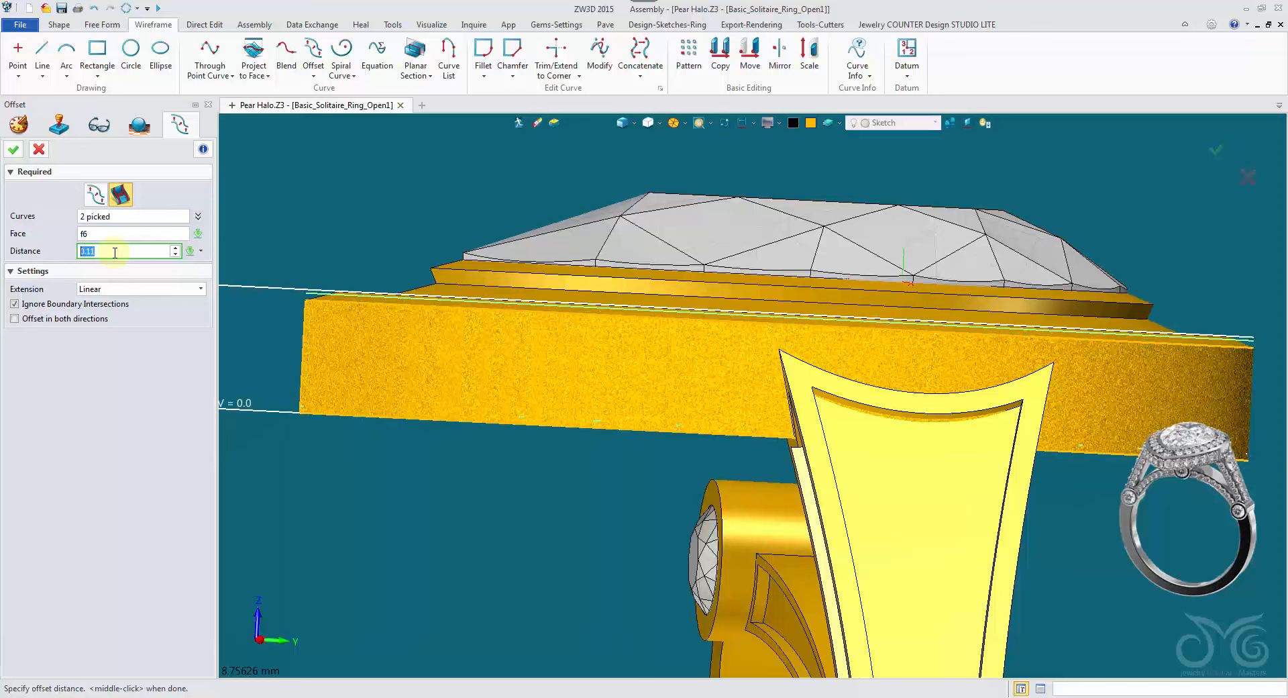
scroll(115, 253, down, 8)
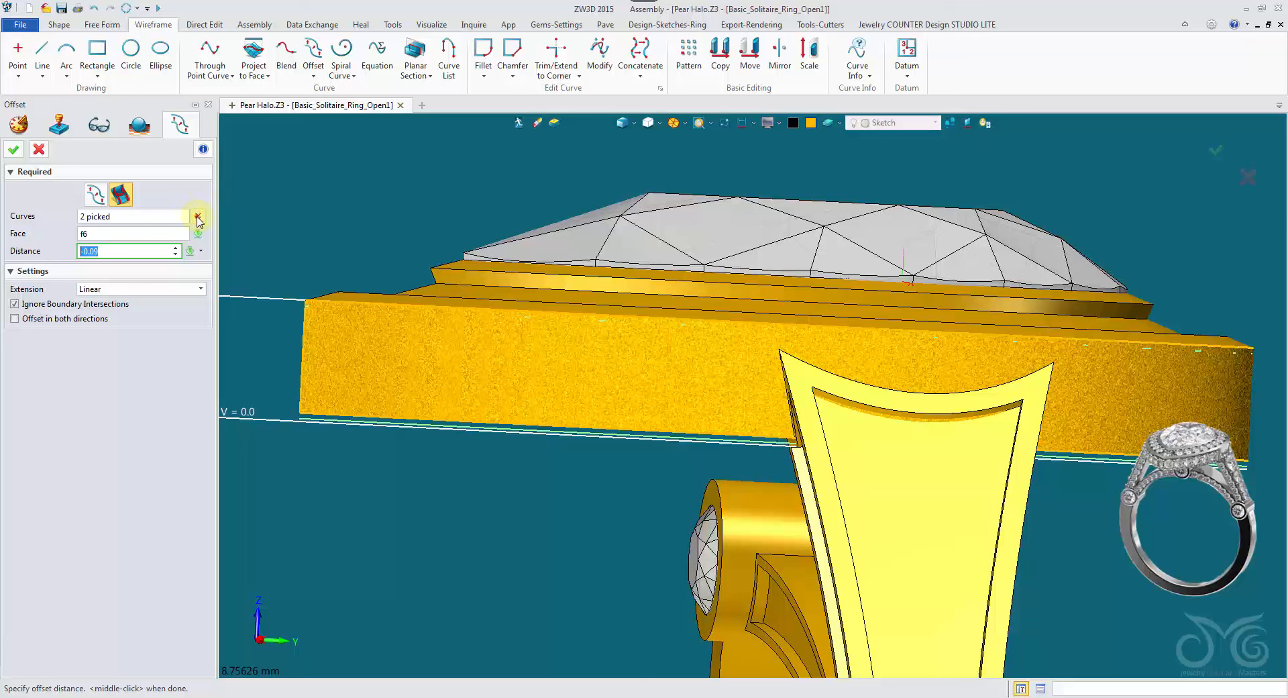
click(197, 216)
right_click(197, 243)
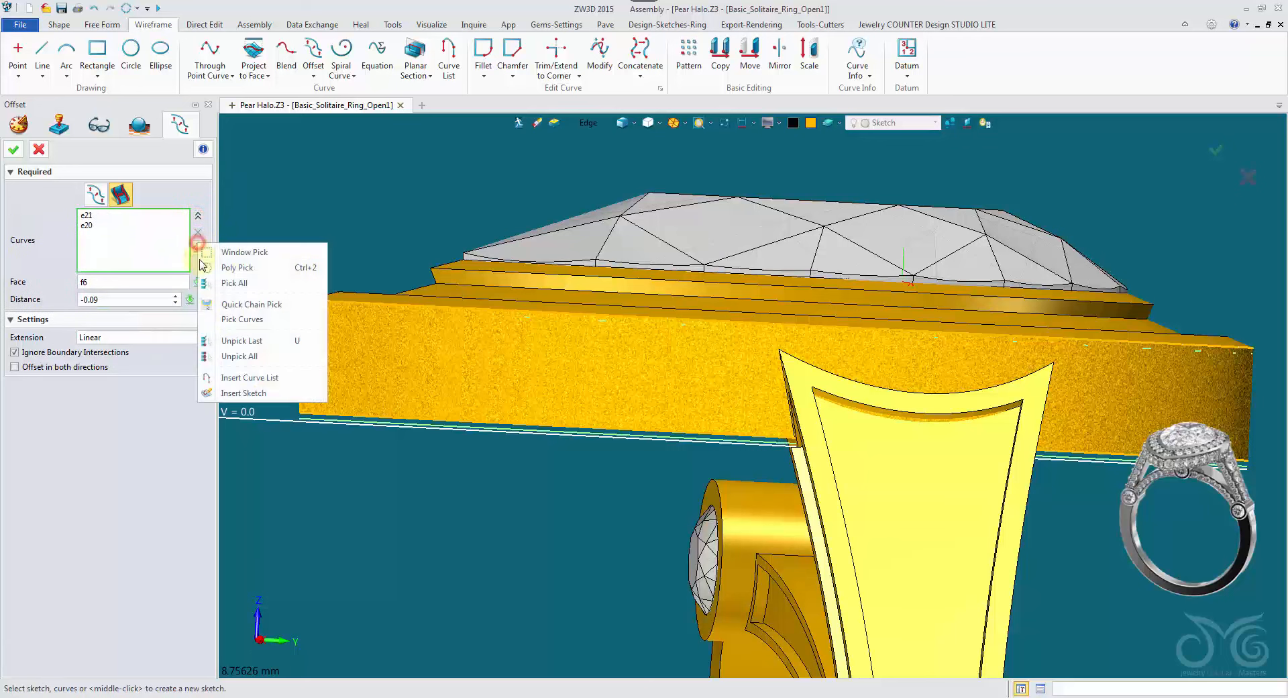
click(242, 341)
Step: Offset the halo side face's upper edge along the face with a distance of -0.2 mm
click(117, 297)
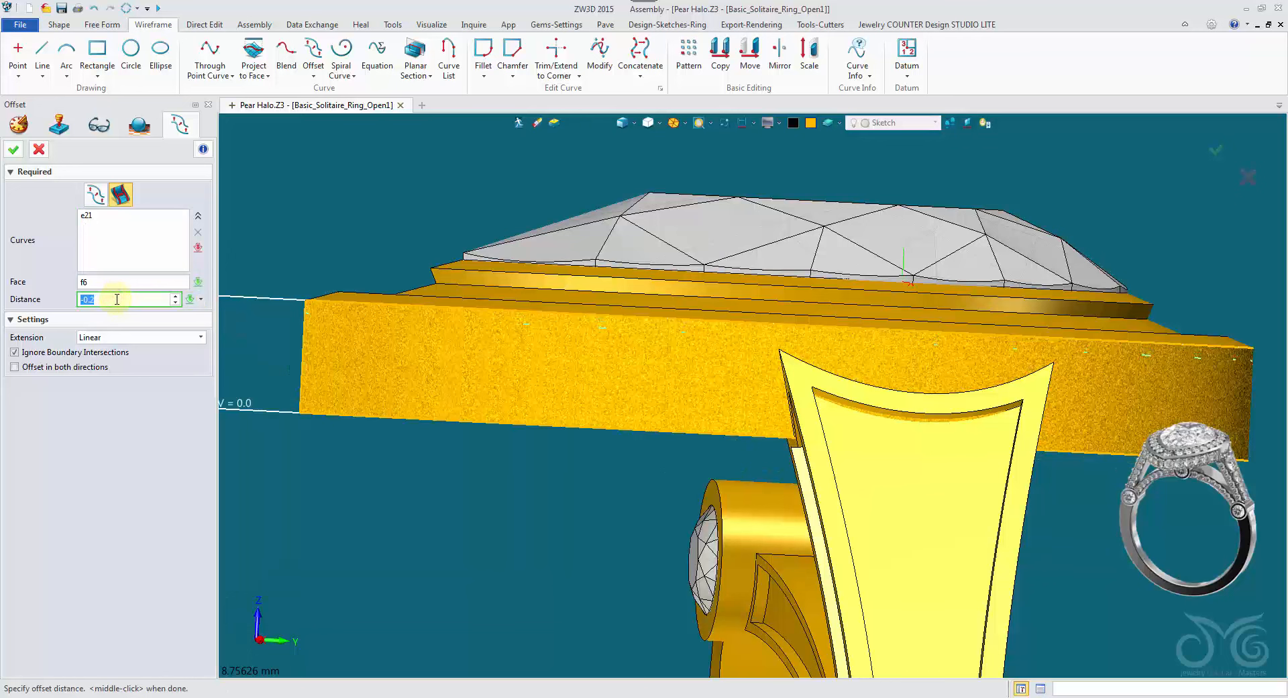
click(12, 150)
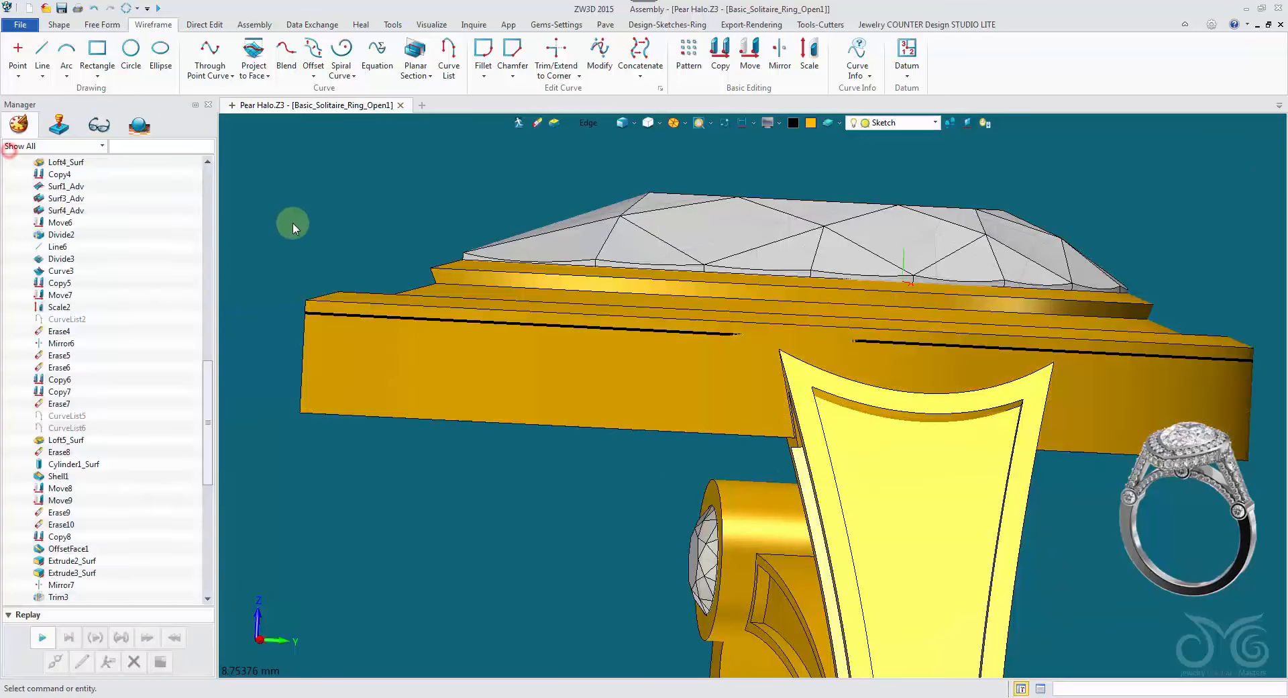
Step: Offset the lower edge of the halo's outer side face along the face with a distance of 0.2 mm
middle_click(300, 219)
click(335, 414)
middle_click(274, 333)
click(284, 345)
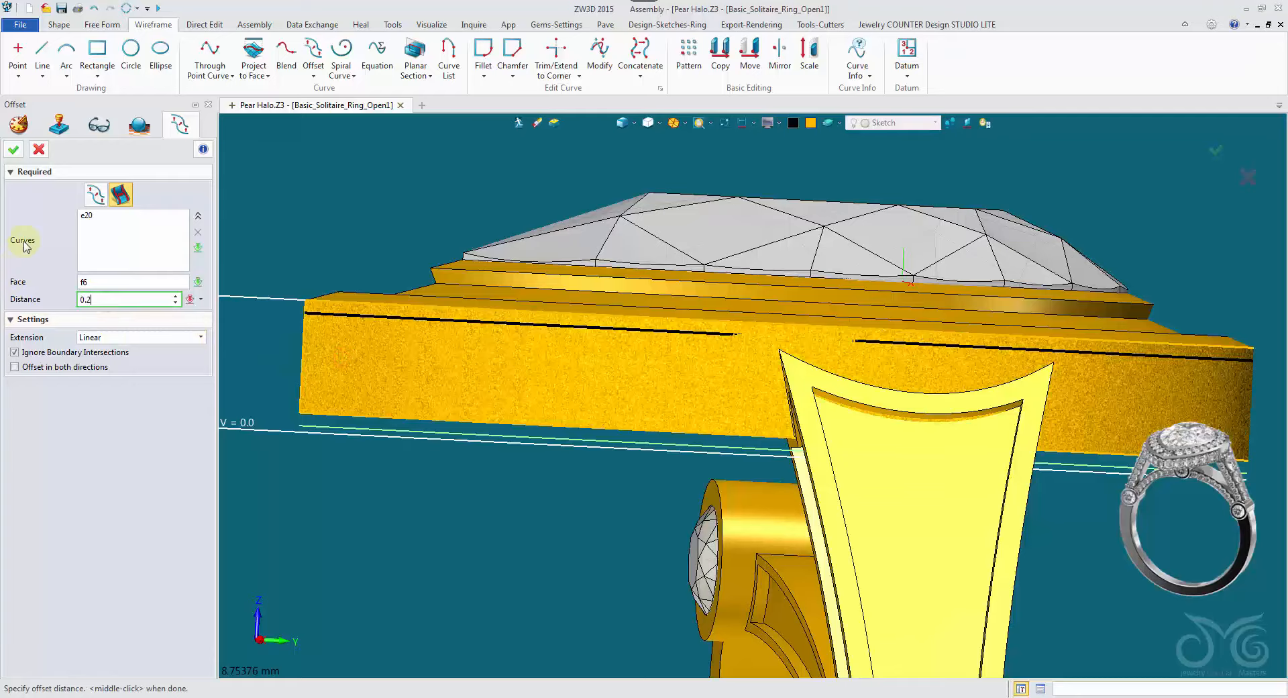
click(14, 149)
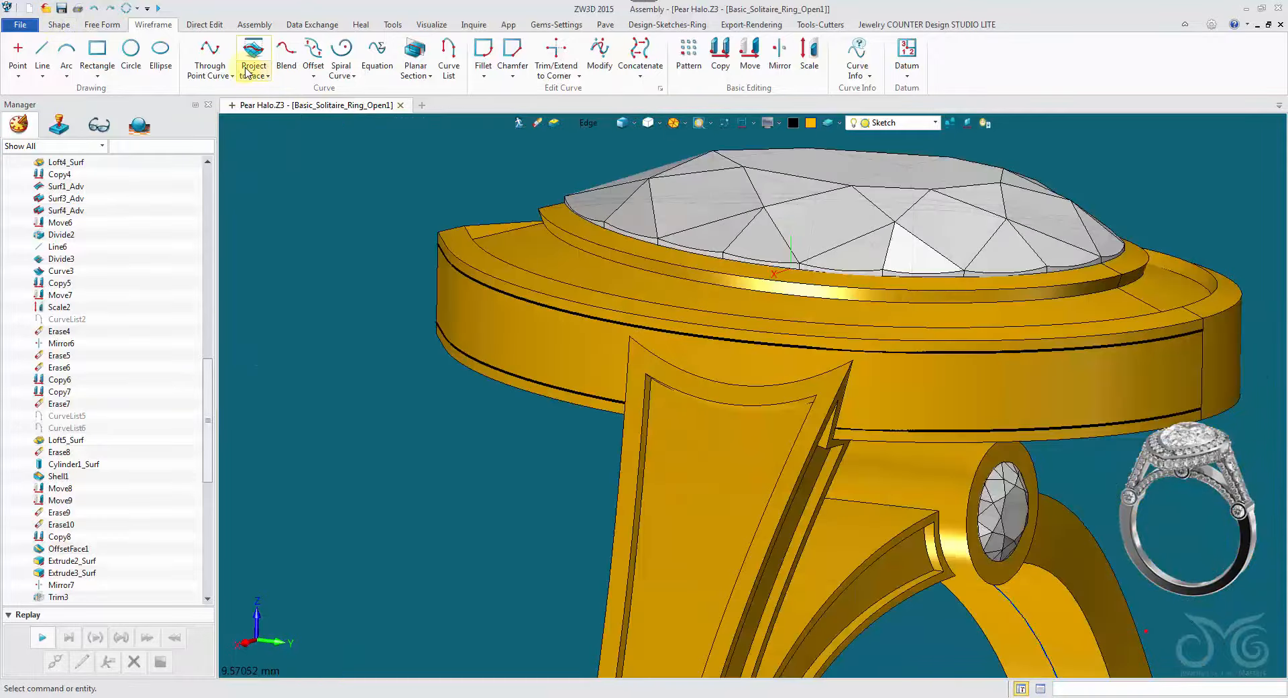
Step: Create two V-isoline iso-curves on the halo's outer side face, one just beside each upper tip of the shoulder
click(246, 72)
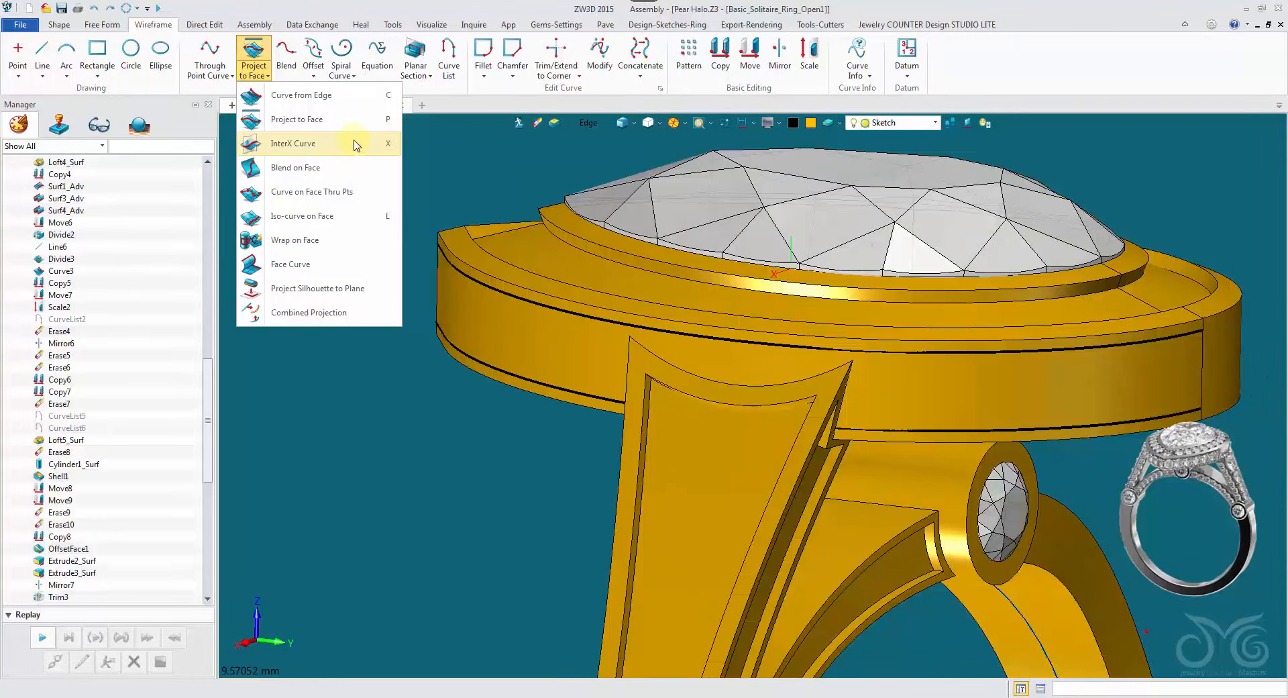
click(373, 215)
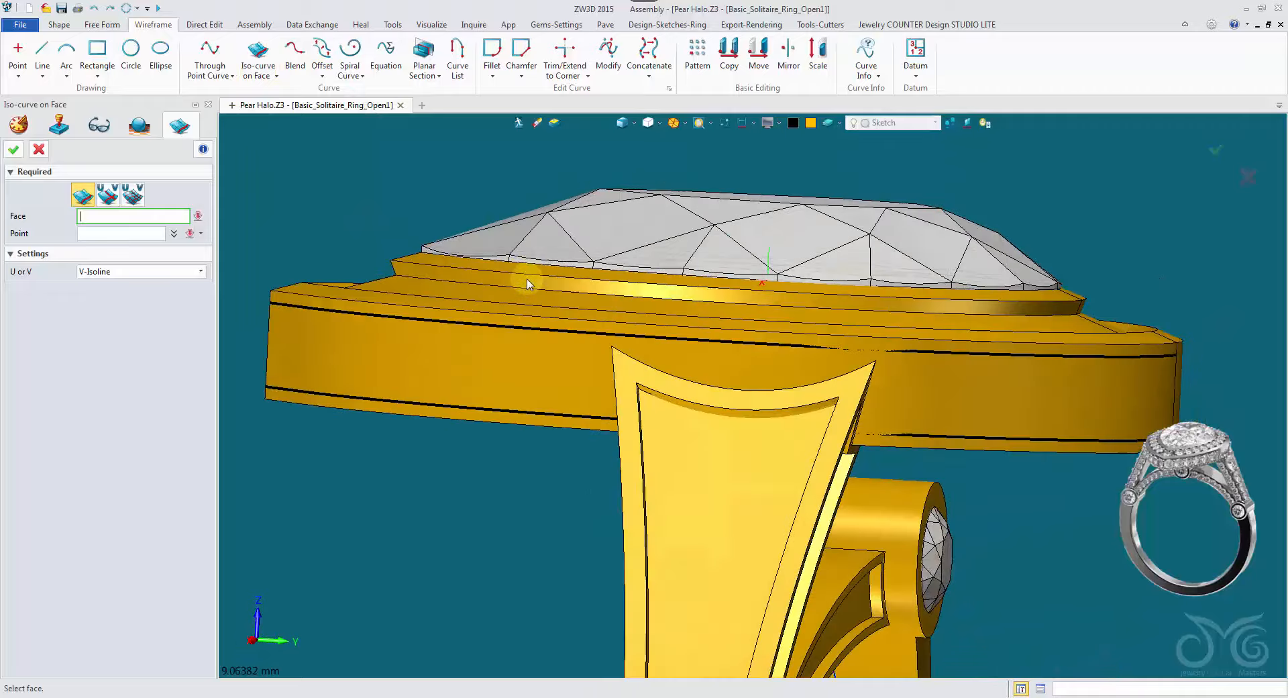
click(580, 385)
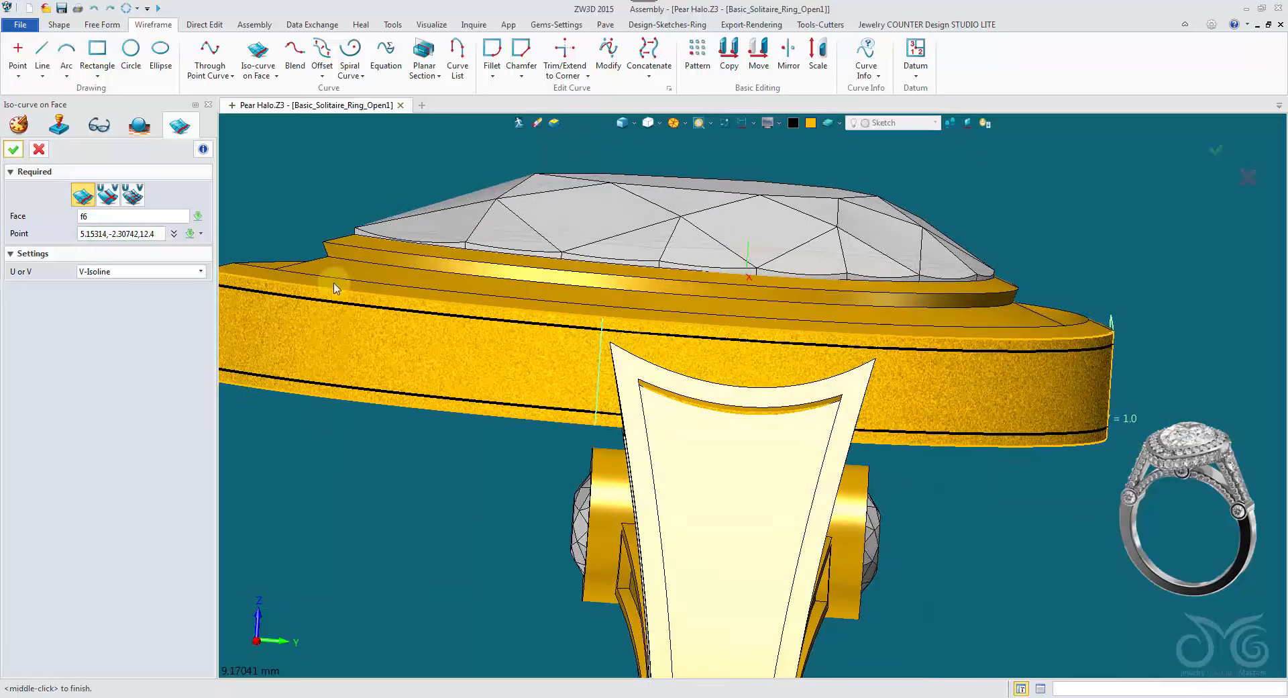
click(14, 149)
middle_click(531, 491)
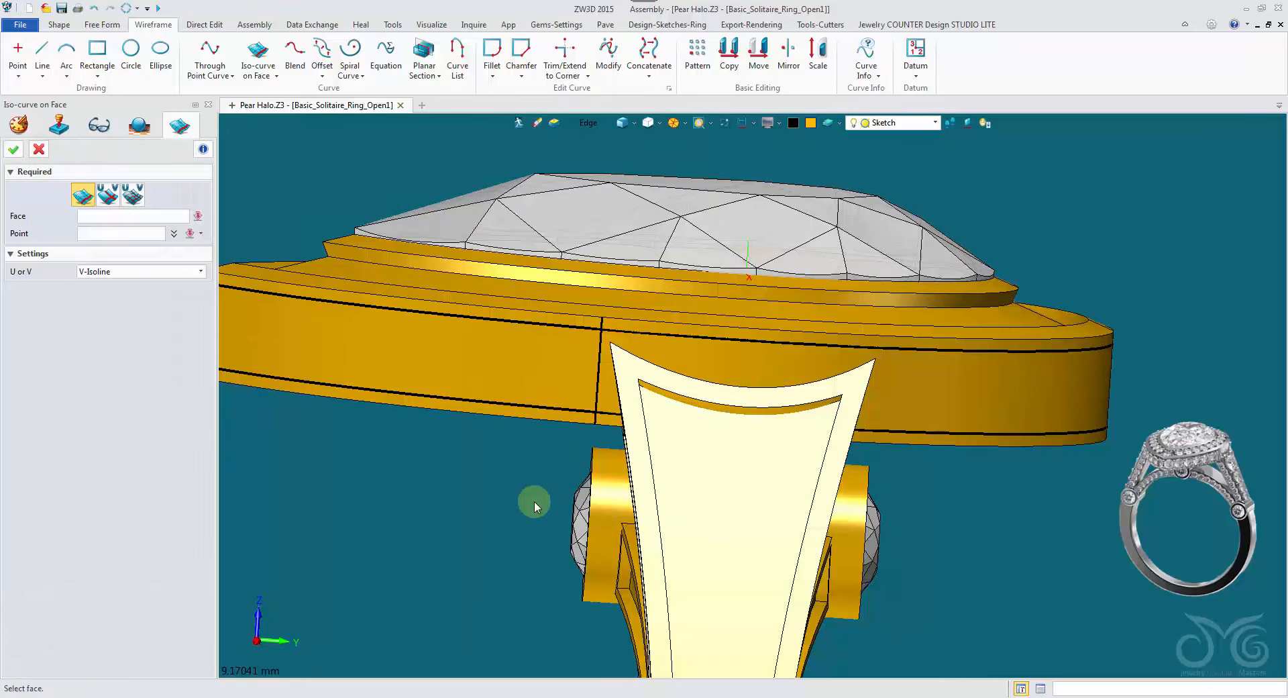
right_drag(727, 411, 896, 410)
click(896, 410)
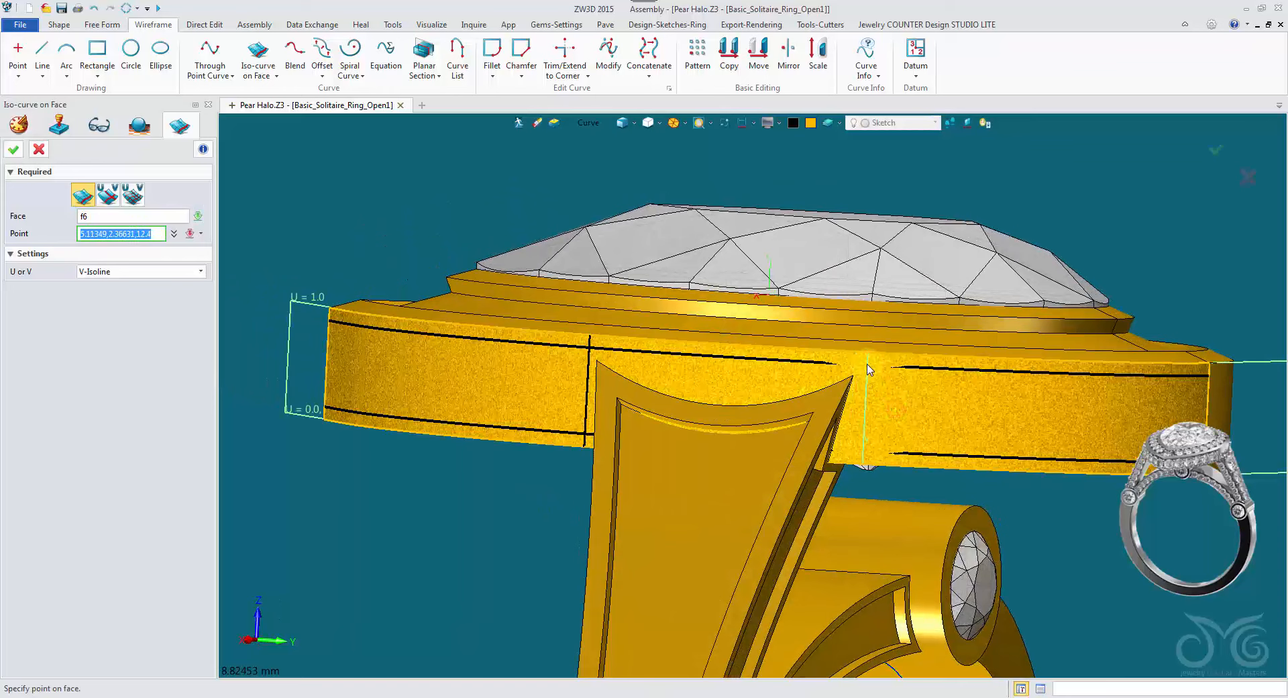
click(15, 149)
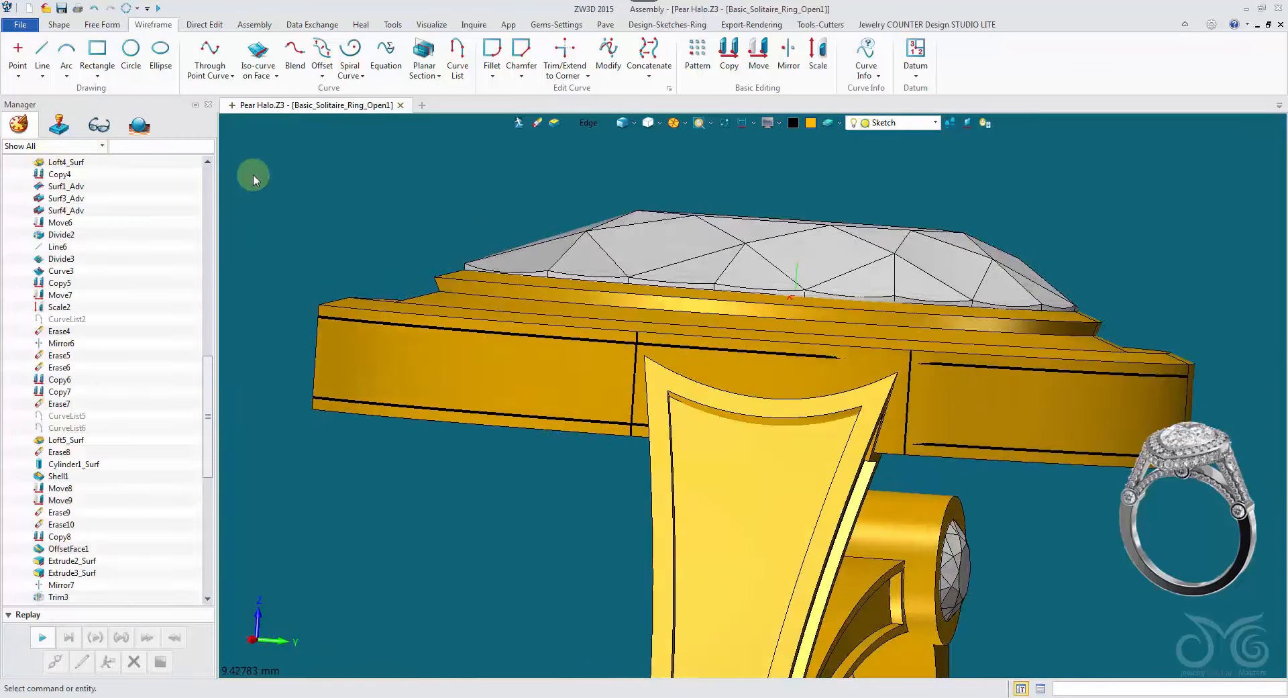
Step: Trim the lower offset curve's overhang and both protruding ends of the first isoline to form closed corners beside the shoulder
click(587, 77)
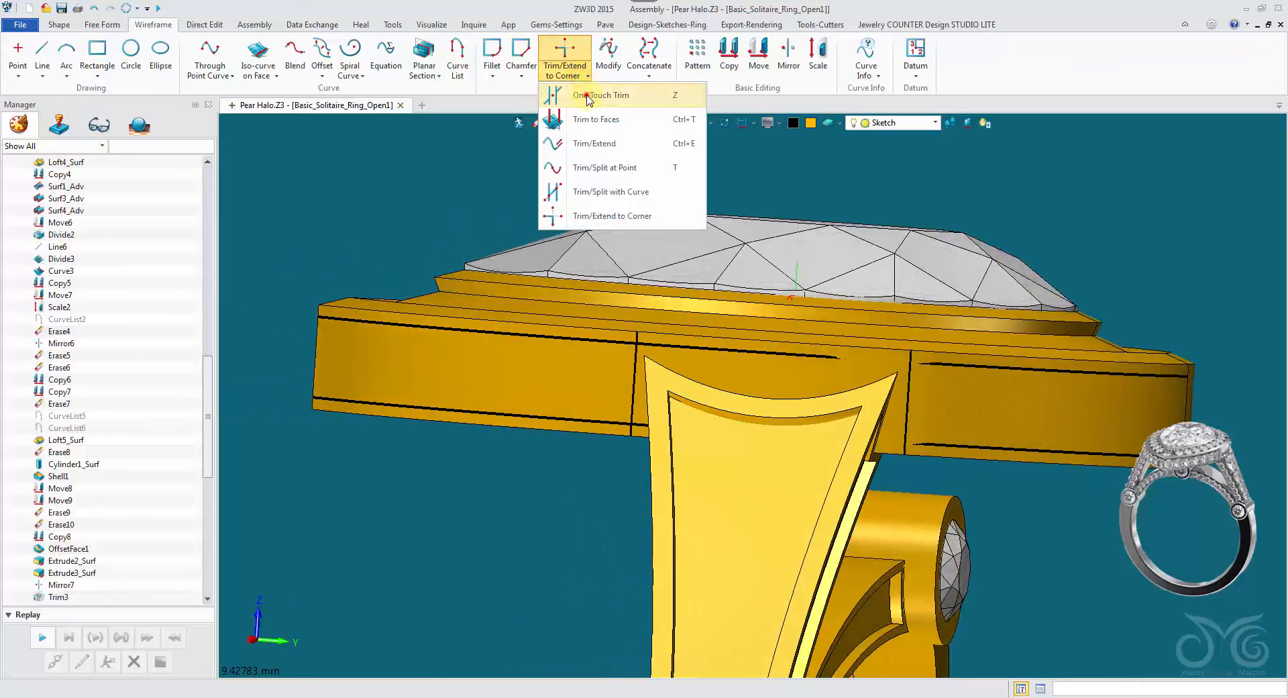
click(590, 104)
scroll(661, 425, up, 5)
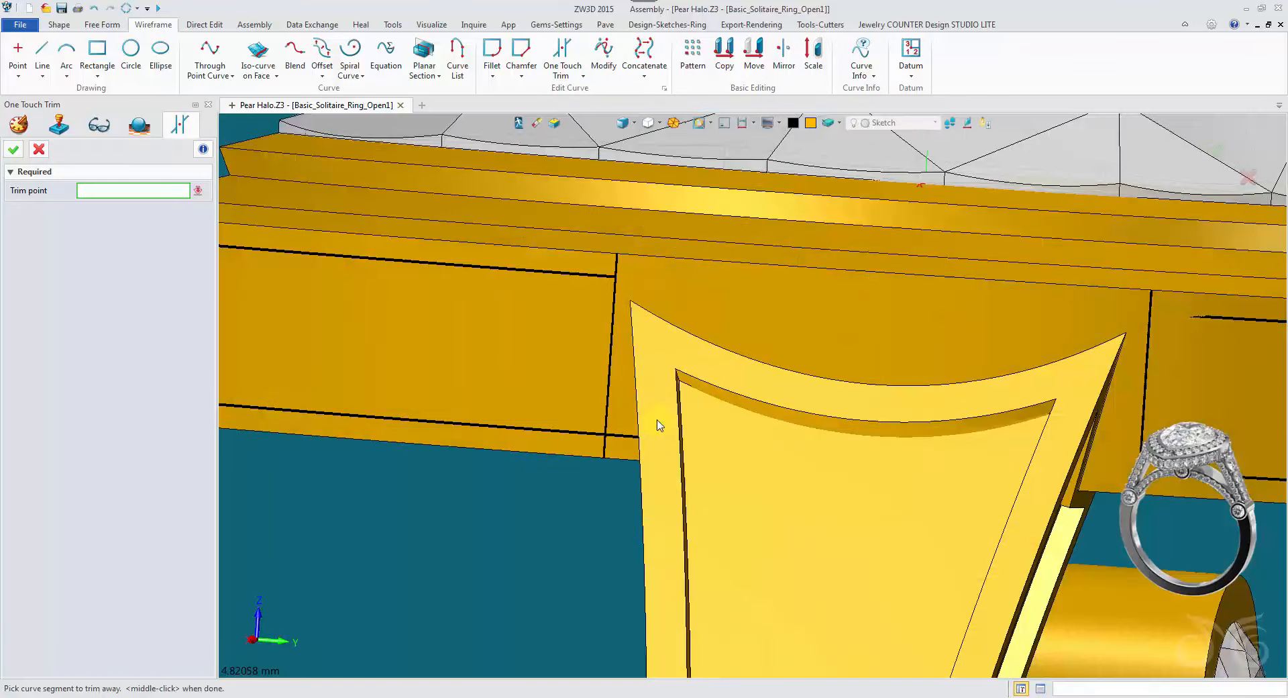
click(630, 440)
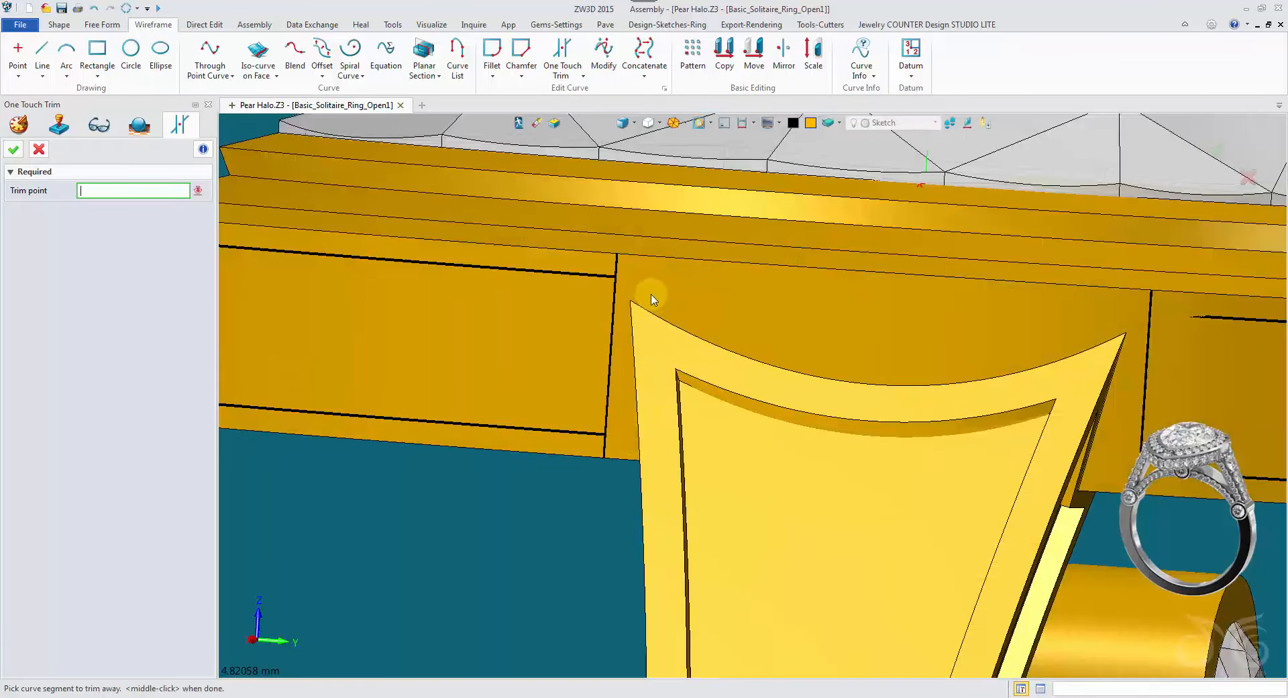
click(615, 268)
click(603, 448)
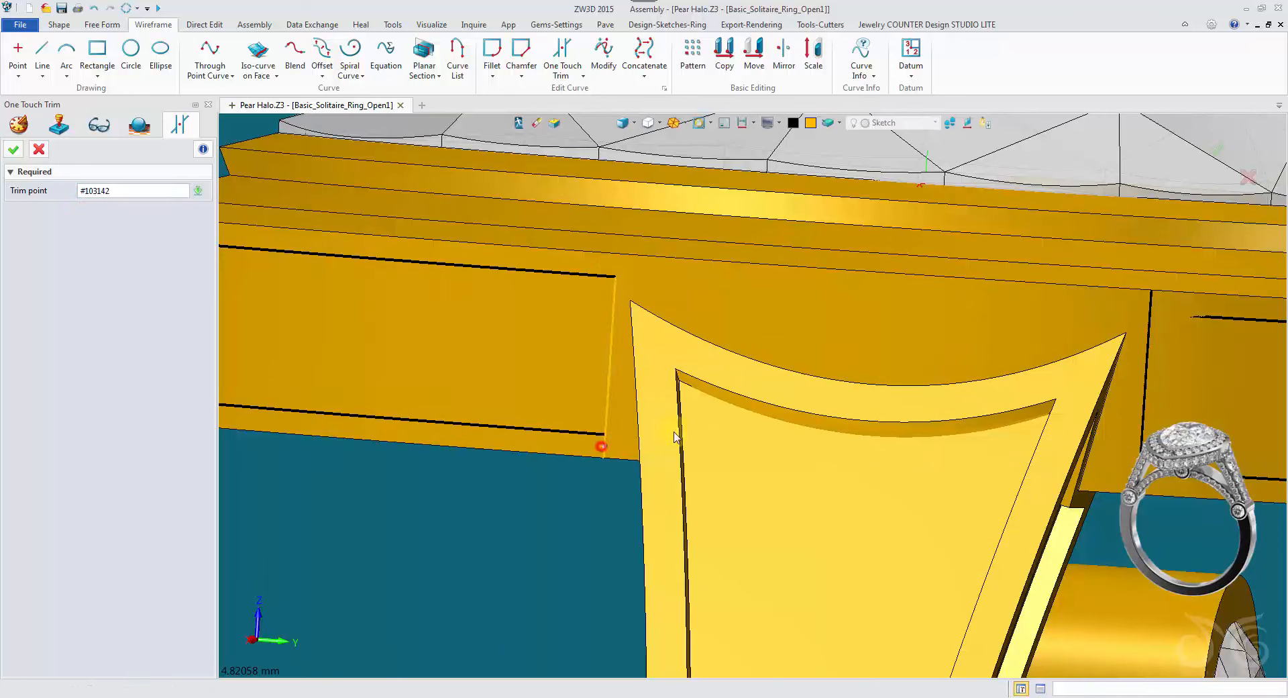
Step: Trim both protruding ends of the second isoline and the lower offset curve's overhang to close the corners on the shoulder's other side
click(1147, 300)
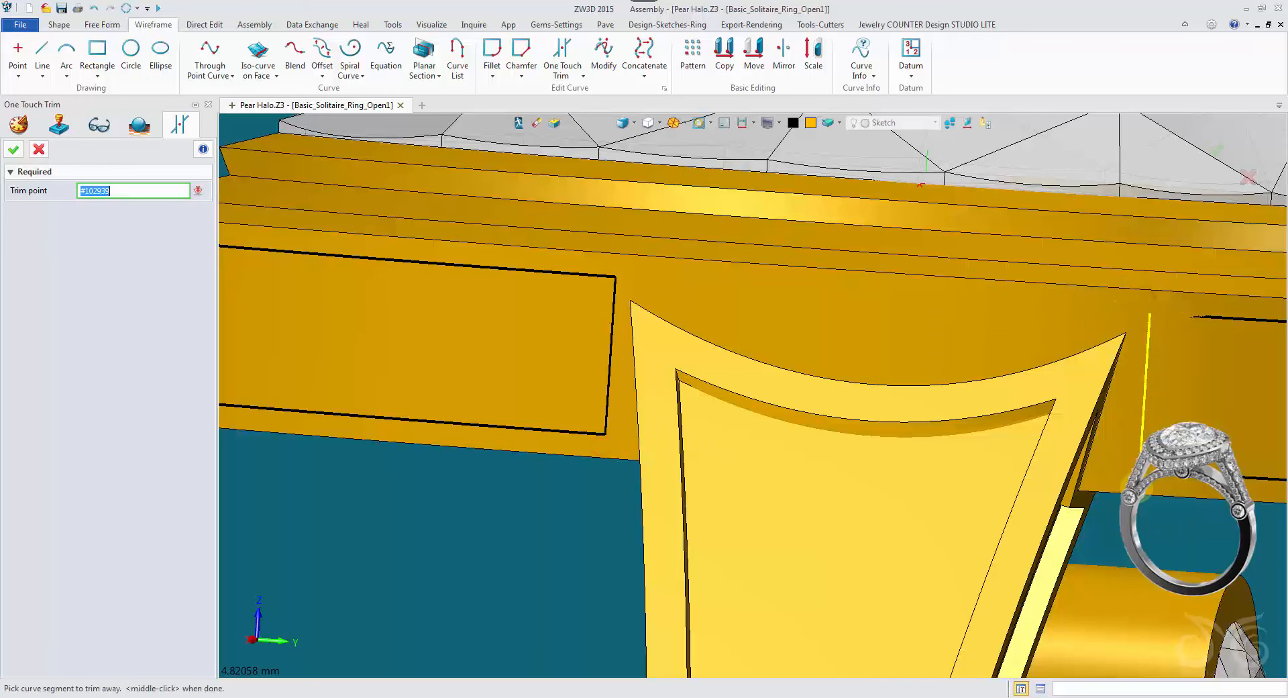
scroll(1160, 504, down, 2)
right_drag(1160, 505, 1098, 515)
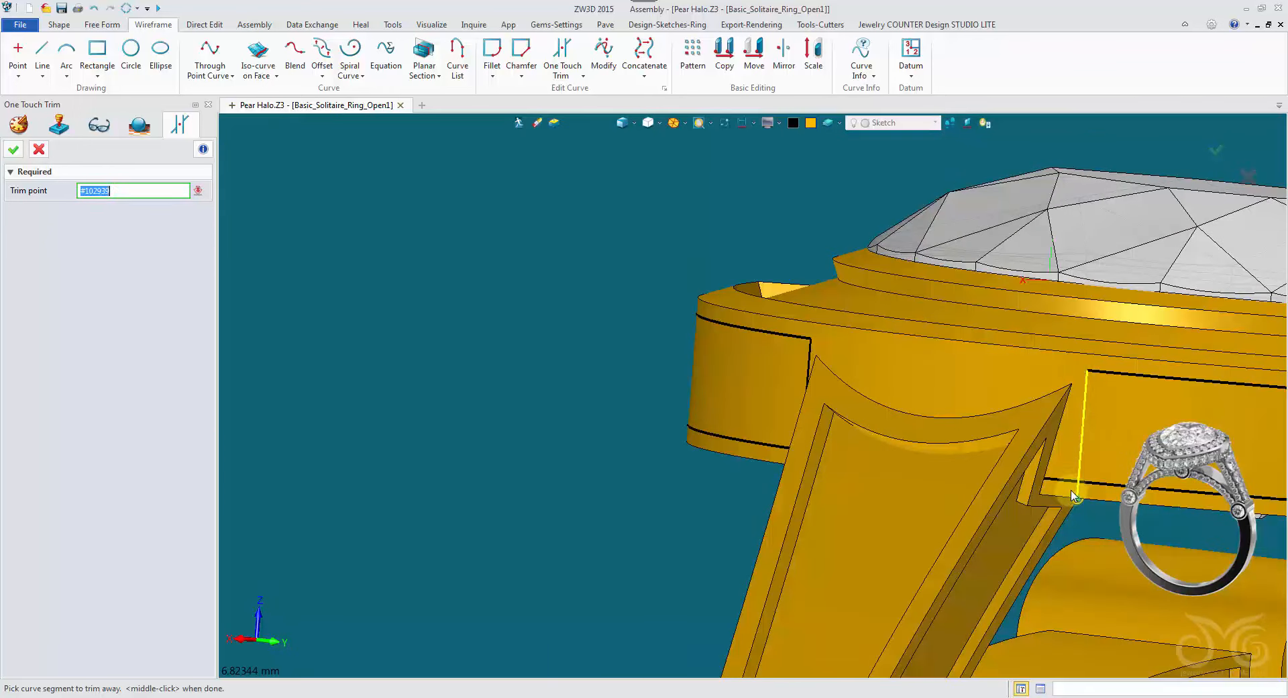
scroll(1072, 488, up, 4)
click(1049, 473)
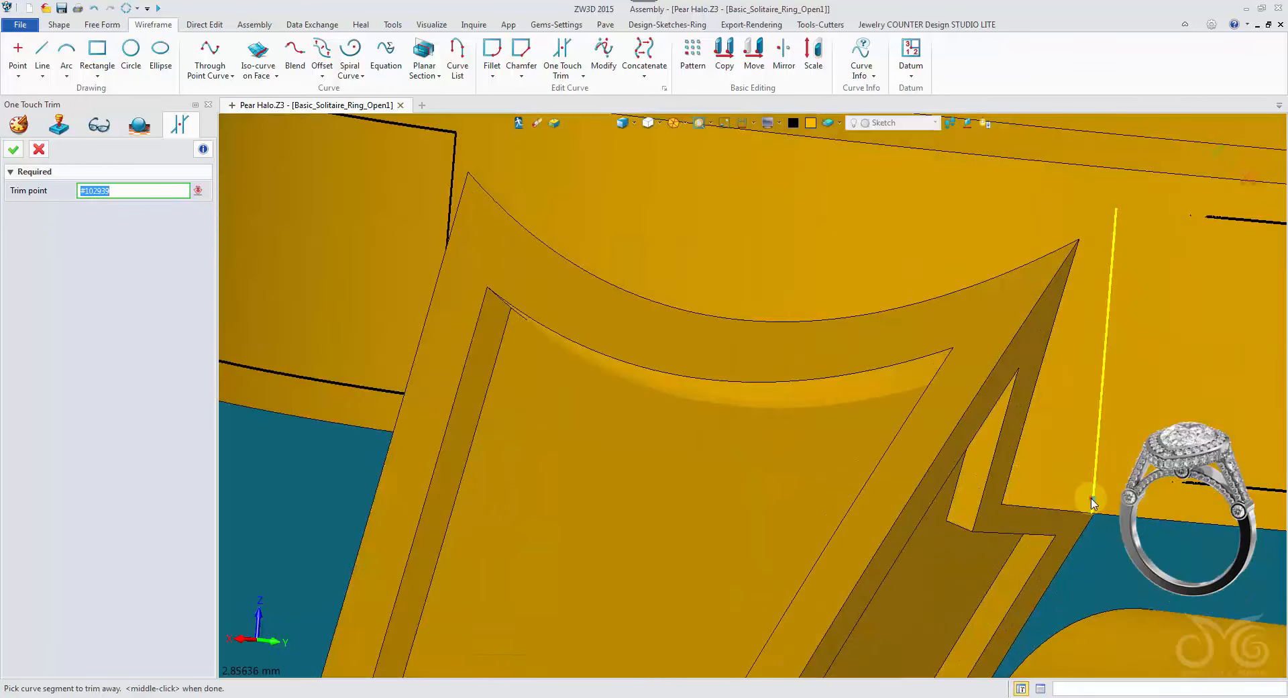
click(1091, 499)
scroll(1092, 500, down, 4)
right_drag(1092, 501, 893, 473)
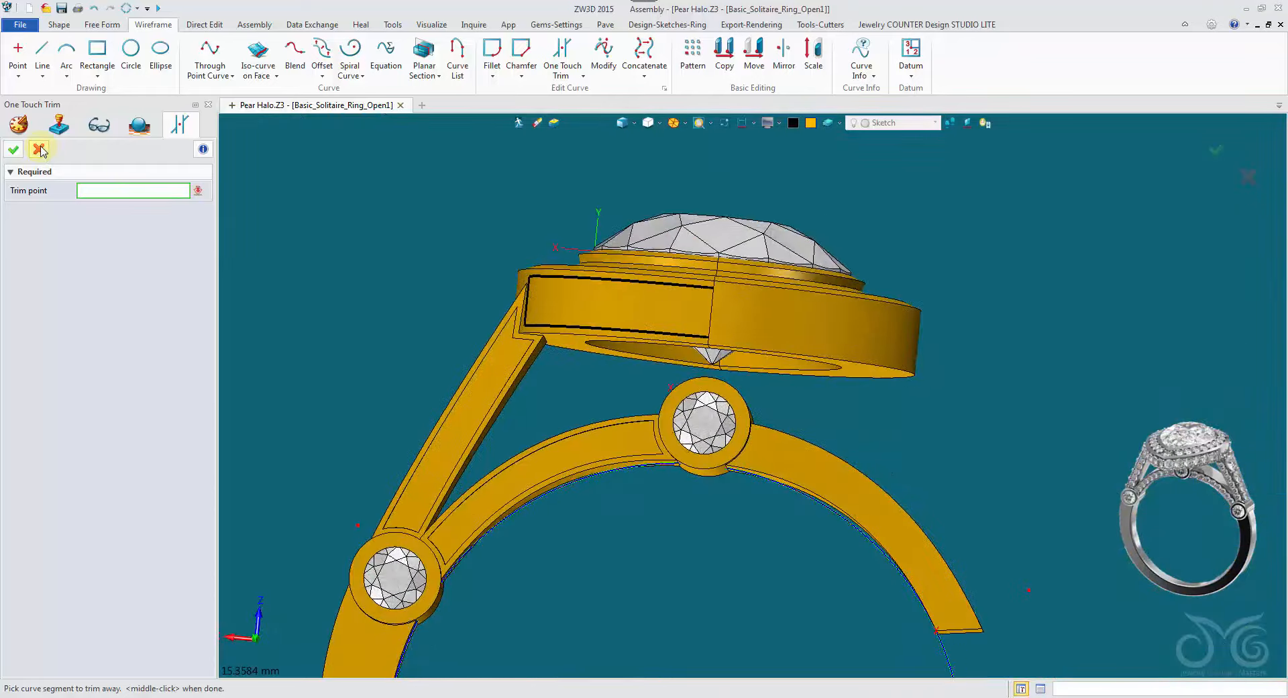
click(40, 149)
Step: Mirror a copy of the three border curves on the halo's side face about the SIDE datum plane
right_drag(705, 302, 748, 268)
scroll(705, 353, up, 2)
click(785, 59)
right_drag(654, 249, 618, 295)
shift+click(558, 336)
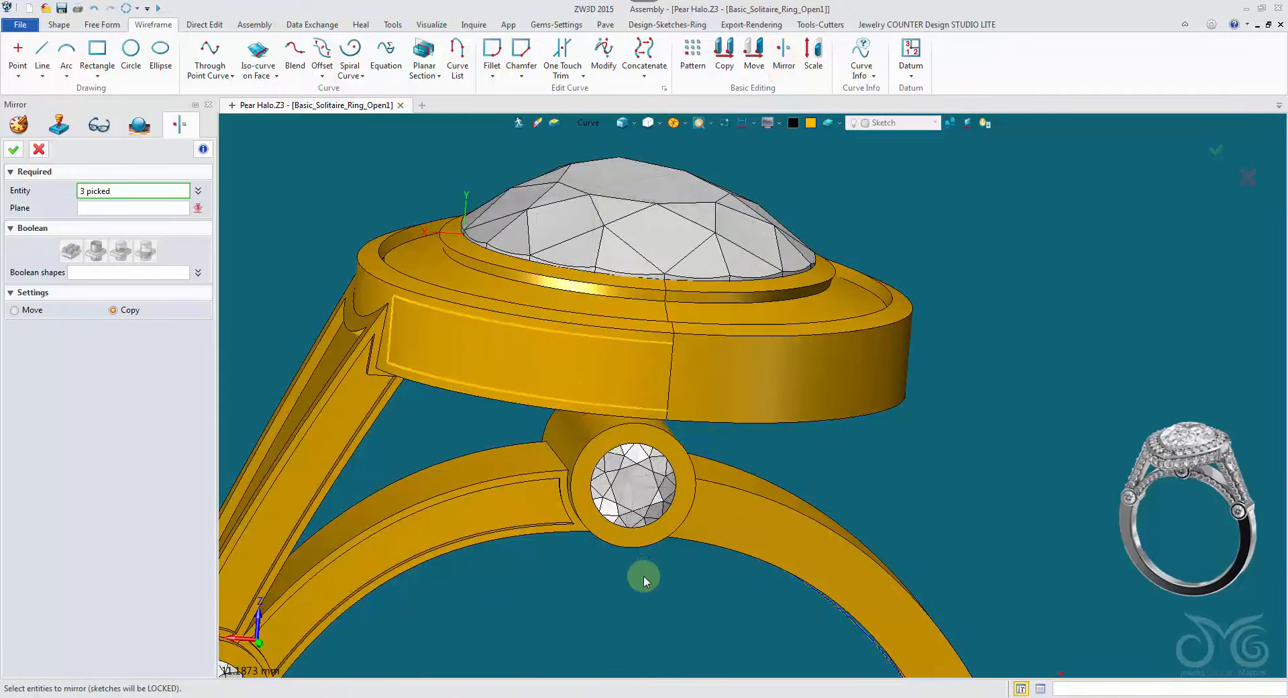
middle_drag(642, 574, 593, 388)
middle_click(589, 409)
mouse_move(589, 409)
right_down()
mouse_move(618, 484)
mouse_move(541, 570)
mouse_move(586, 497)
mouse_move(577, 429)
right_up()
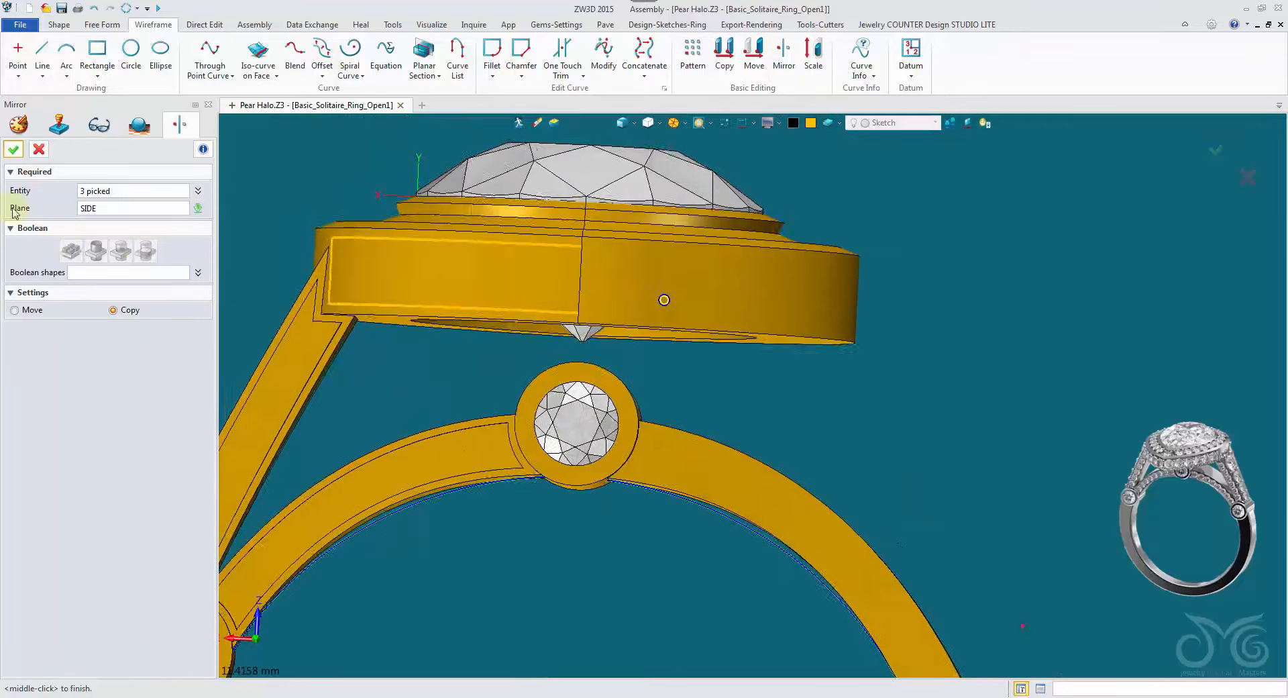
click(13, 149)
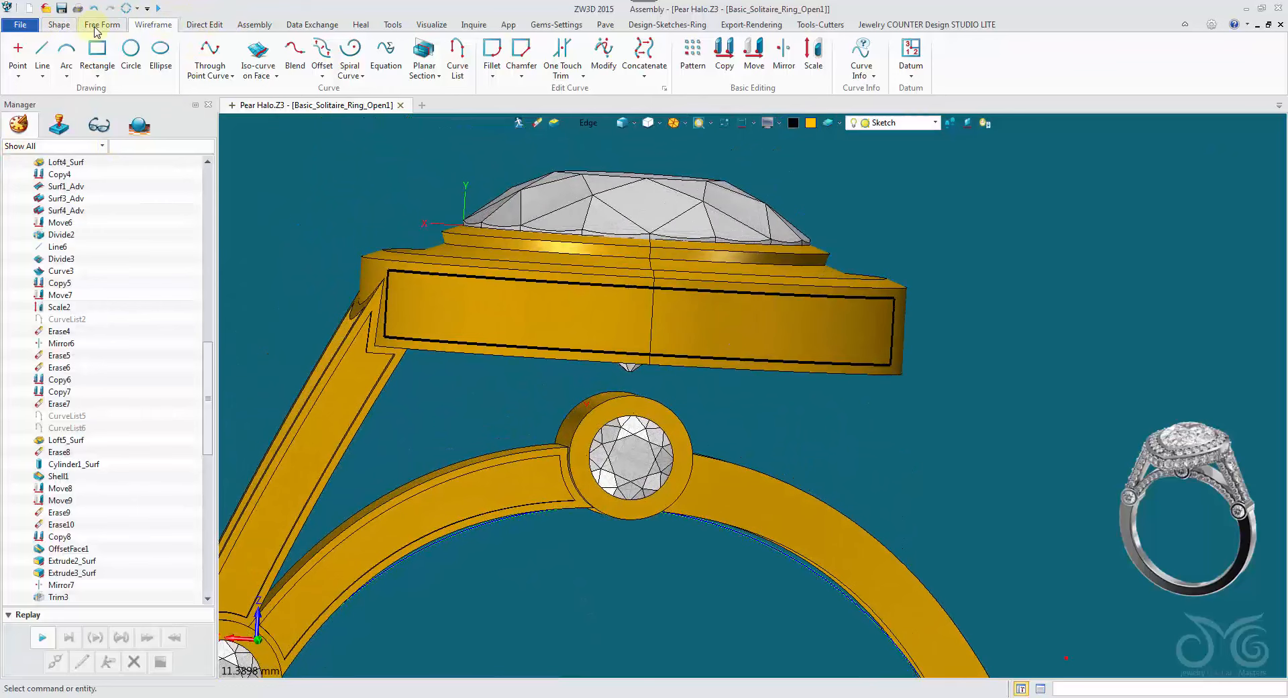
Step: Split the two adjoining halo side faces with the six curves of the closed border outline
click(95, 27)
click(349, 54)
click(479, 324)
click(576, 369)
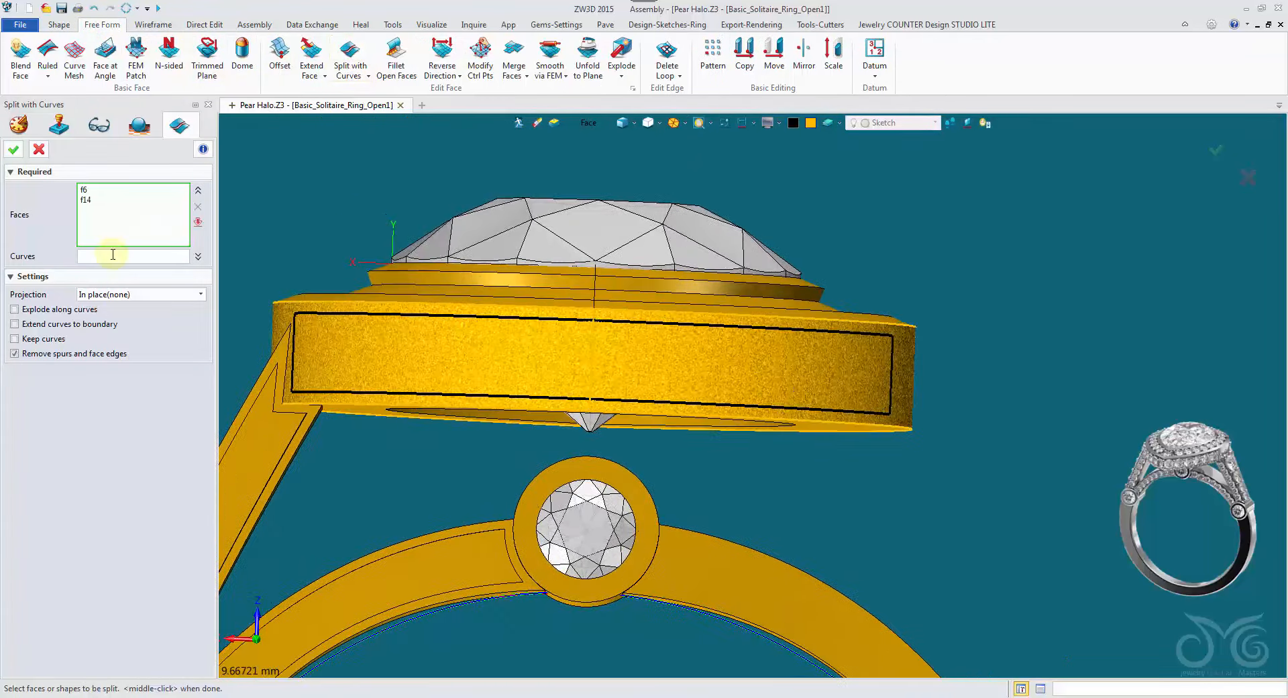
click(371, 315)
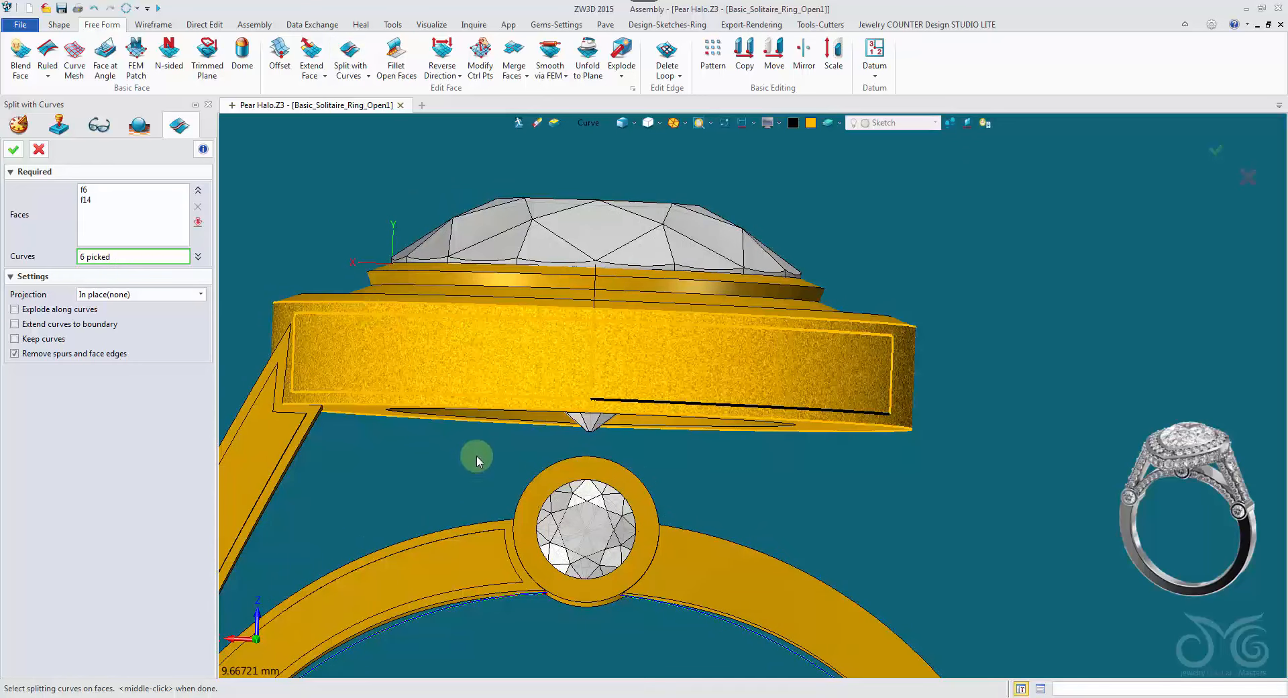
right_drag(476, 455, 402, 428)
click(19, 144)
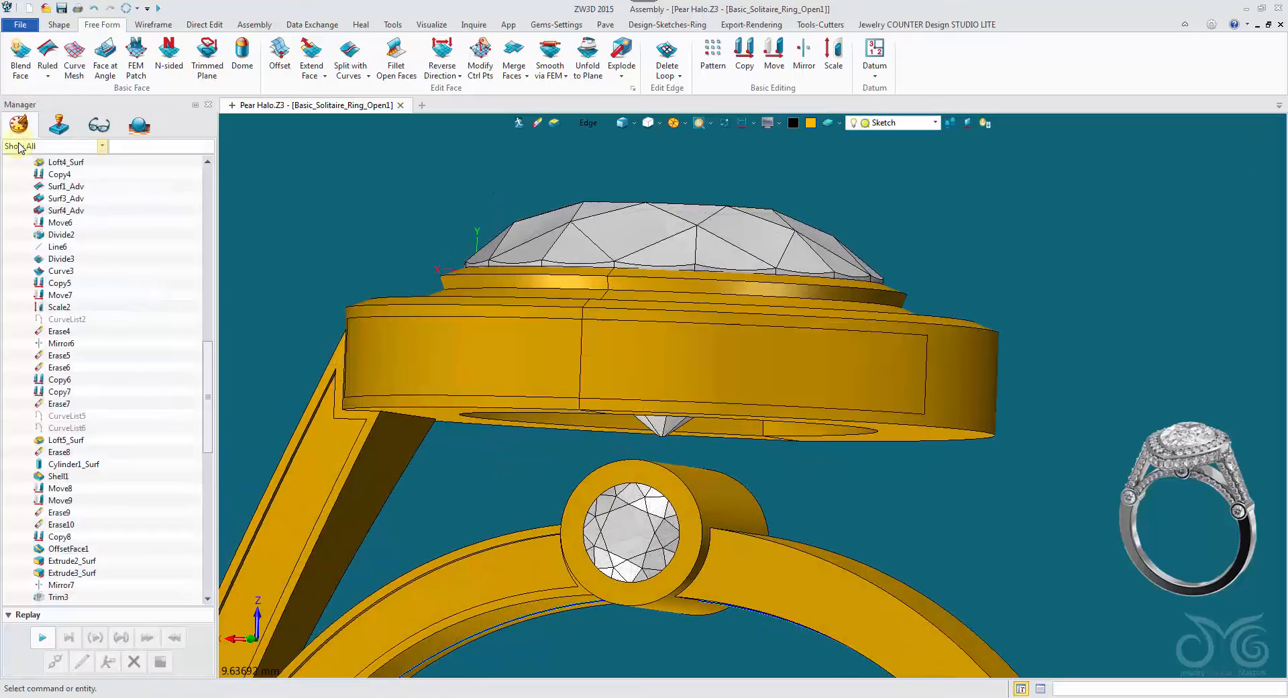
Step: Merge the two inner panel faces inside the halo's split border into a single face
right_drag(255, 212, 481, 369)
click(585, 124)
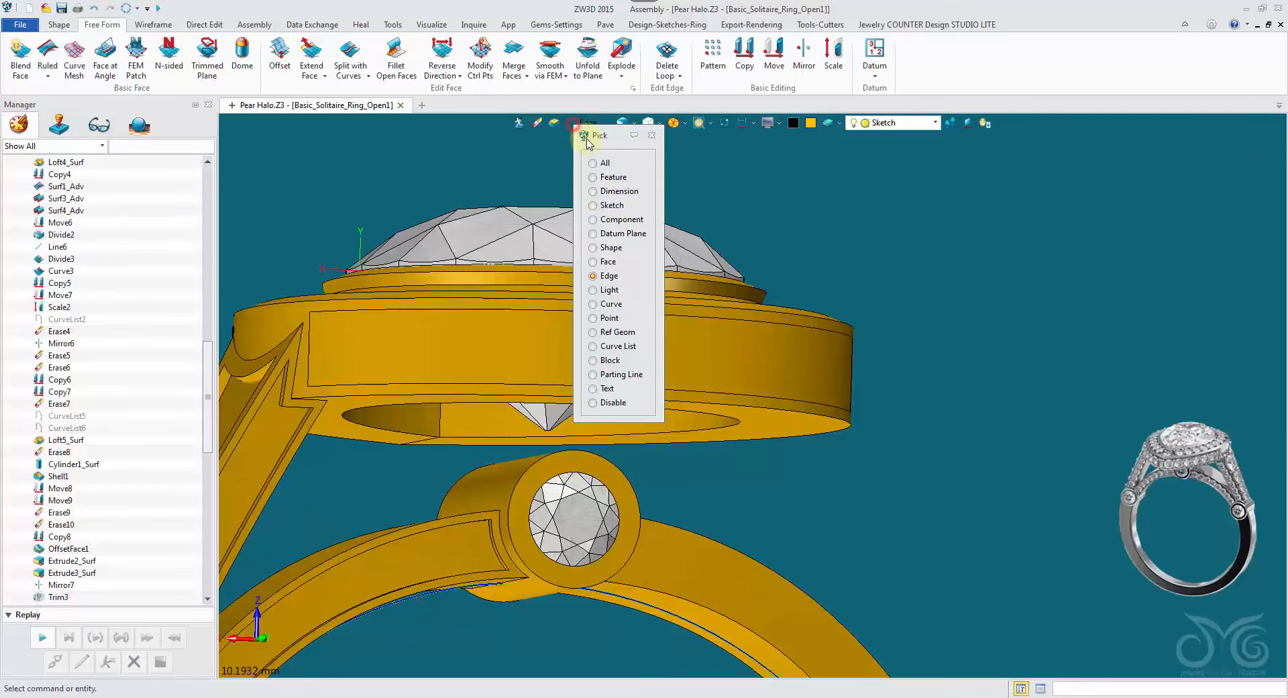
click(610, 265)
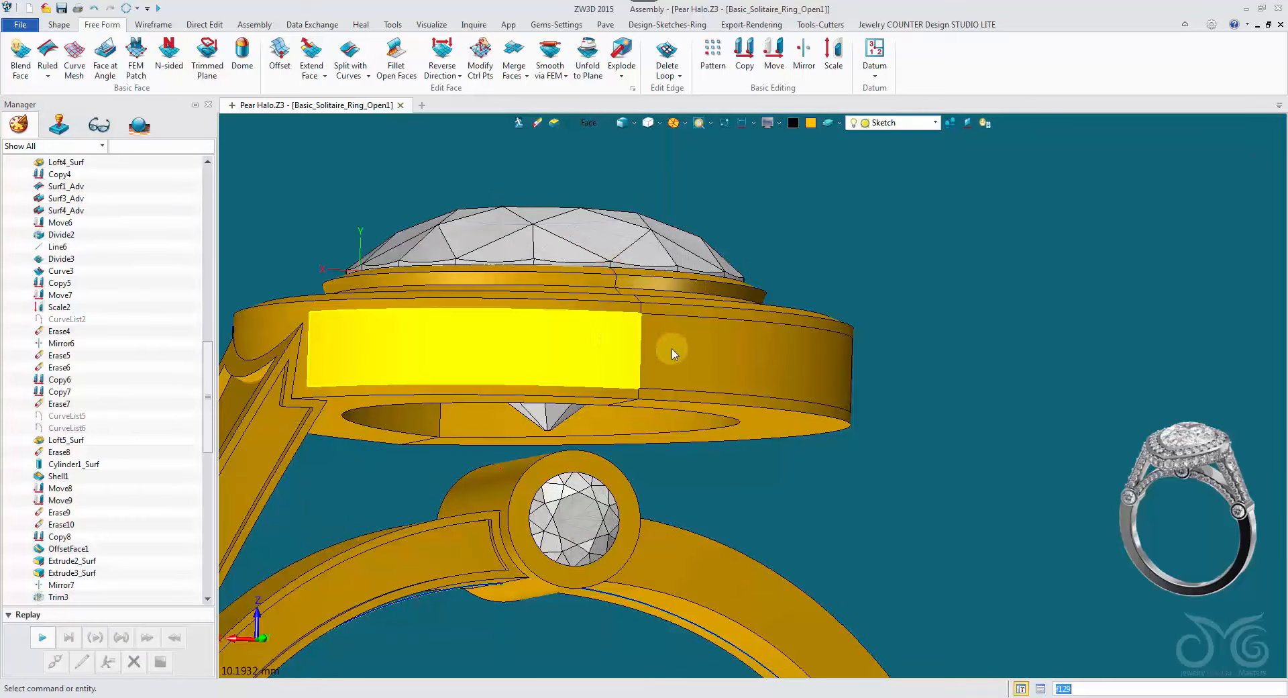
right_drag(671, 348, 476, 86)
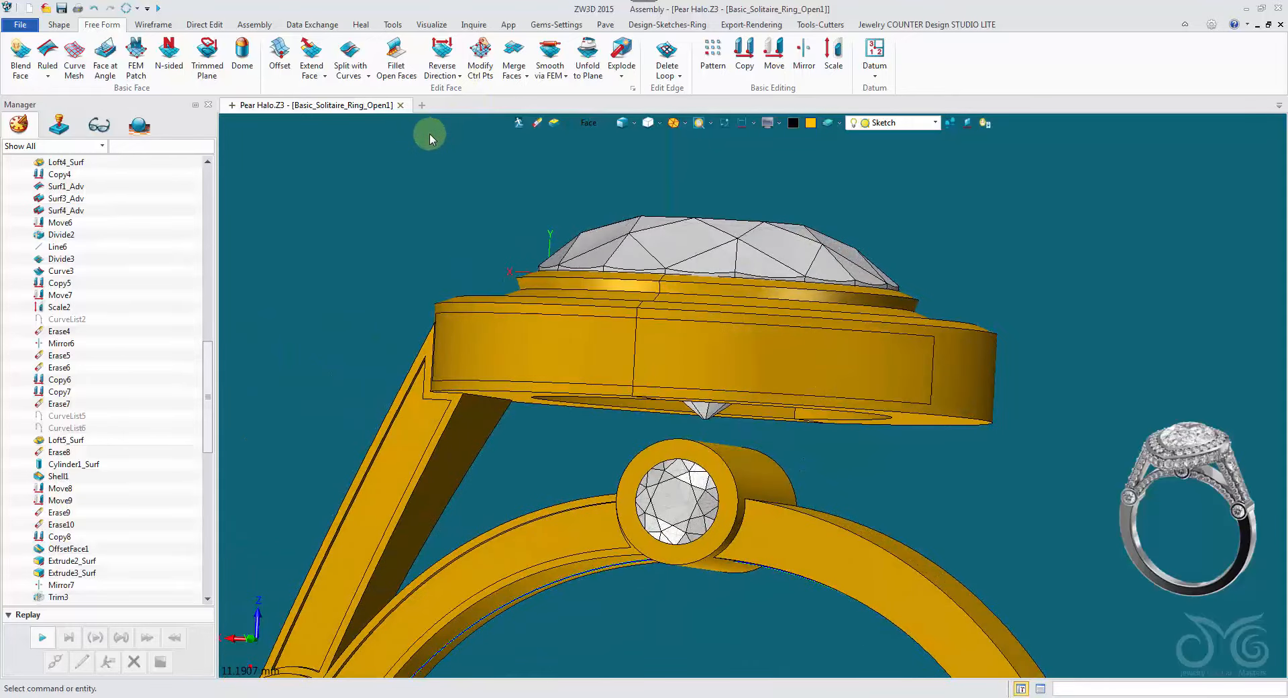
click(360, 27)
click(741, 53)
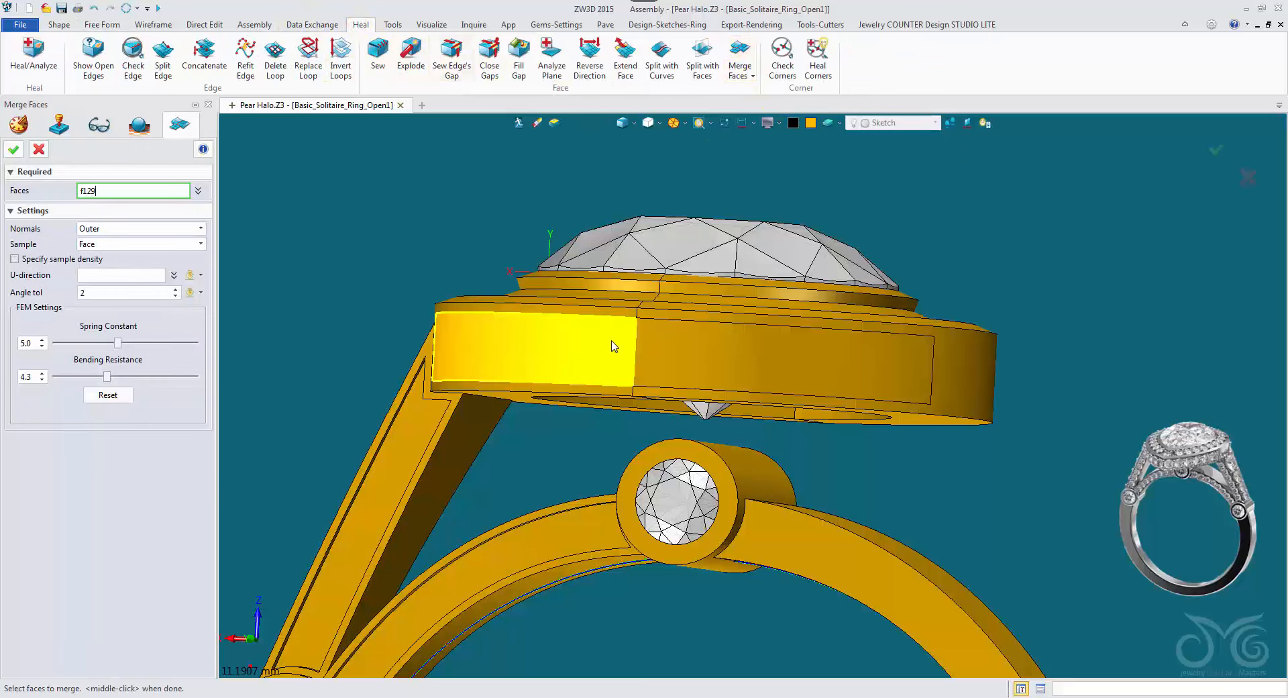
click(610, 340)
click(661, 346)
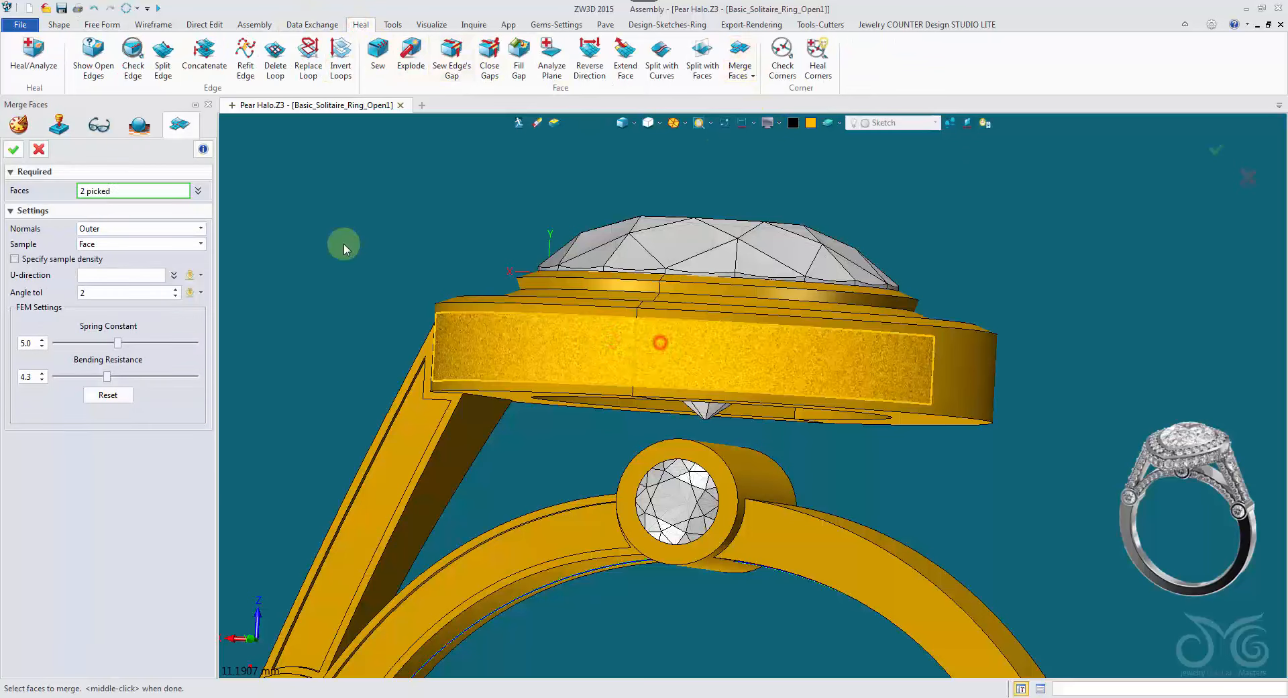
click(14, 149)
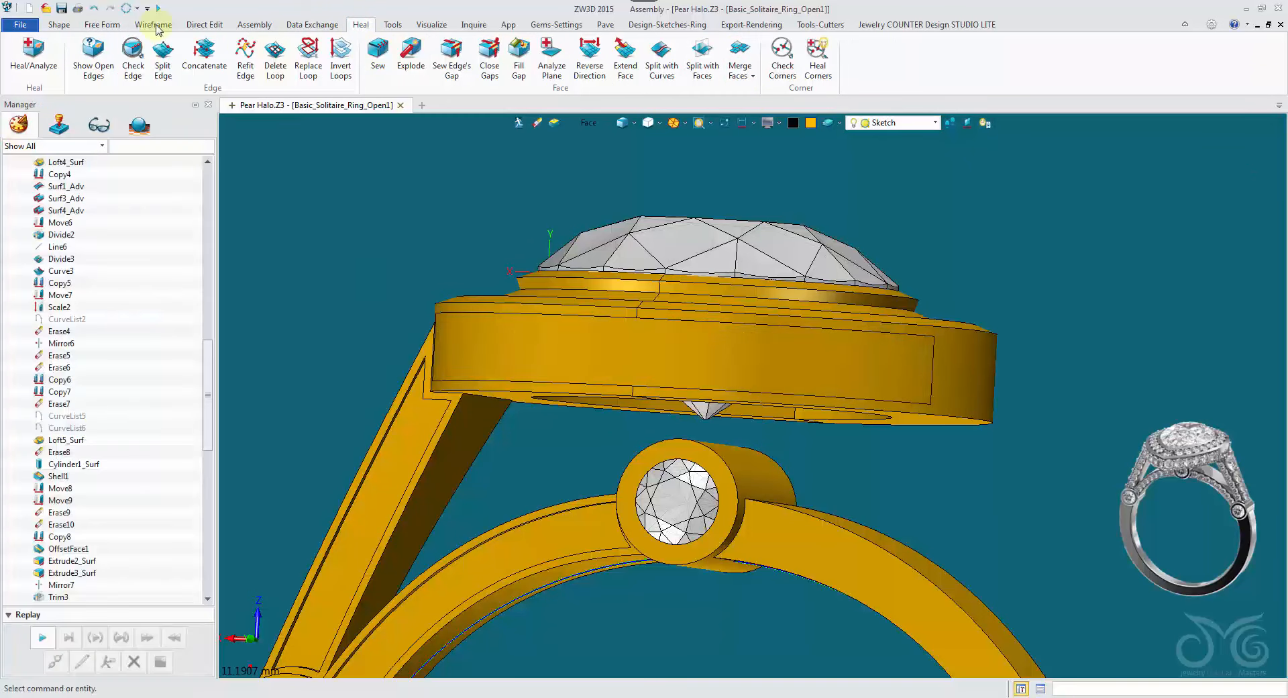
Step: Offset the merged halo side panel by -0.2 mm to recess it
click(59, 25)
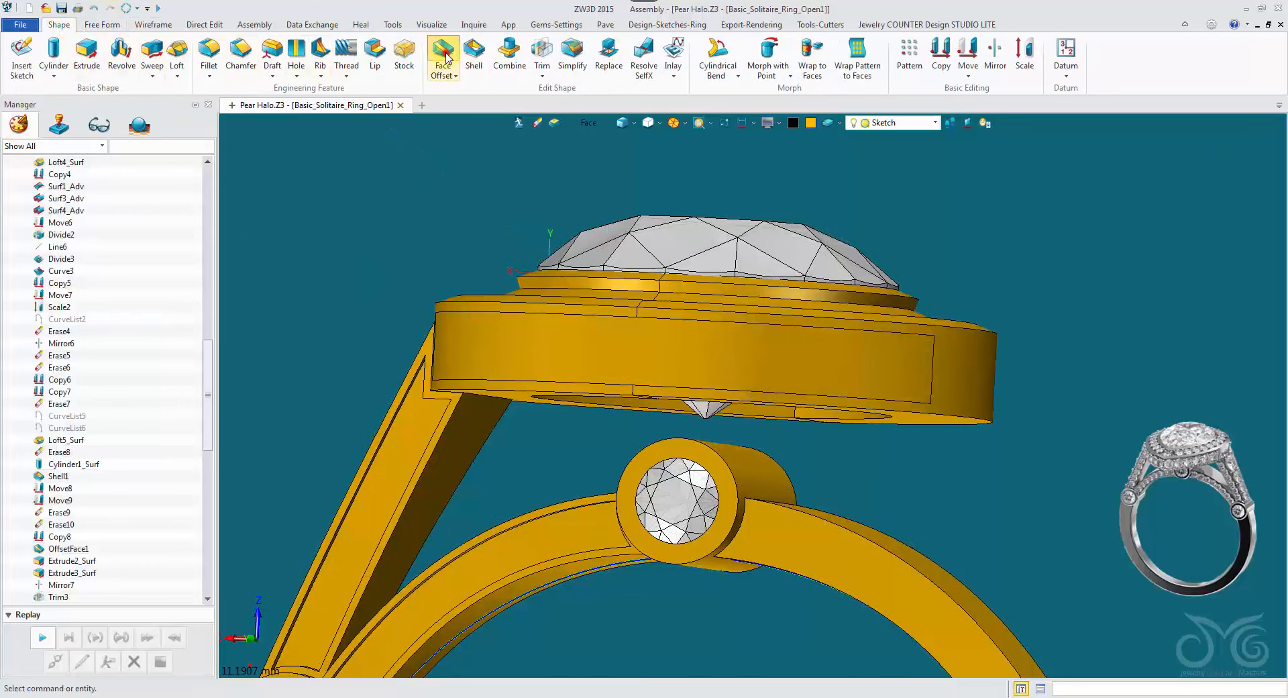
click(443, 53)
click(561, 336)
right_drag(473, 295, 416, 264)
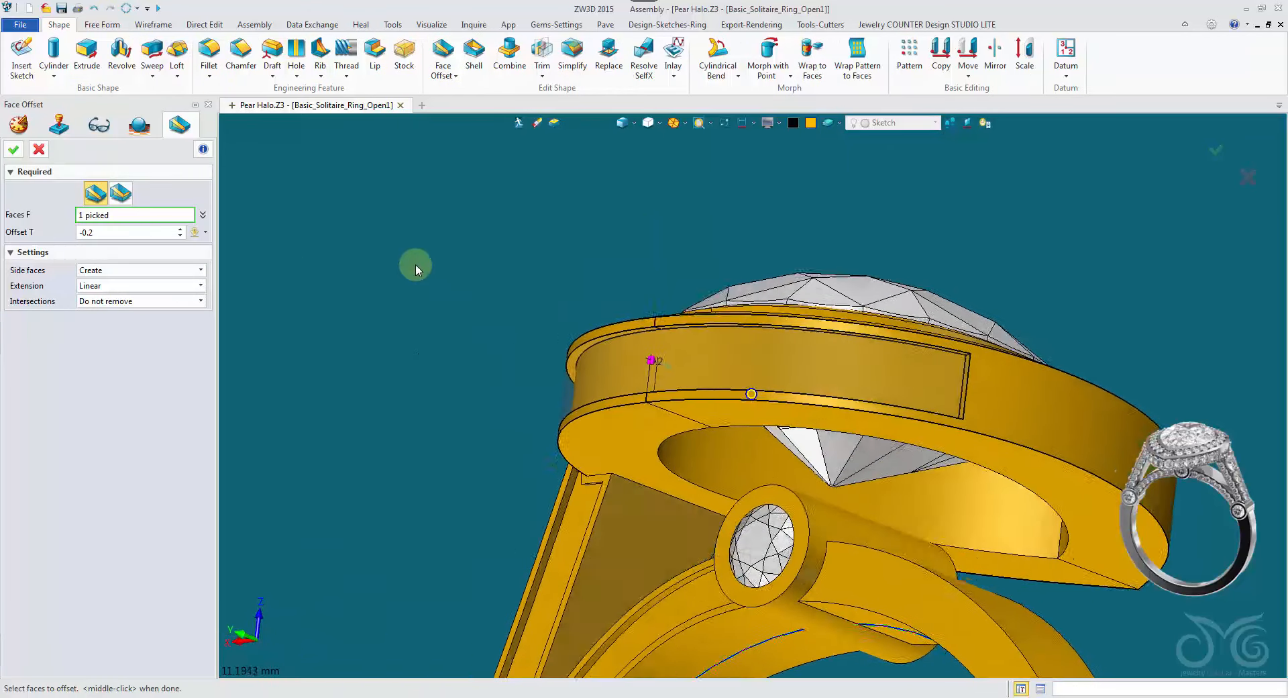
click(13, 152)
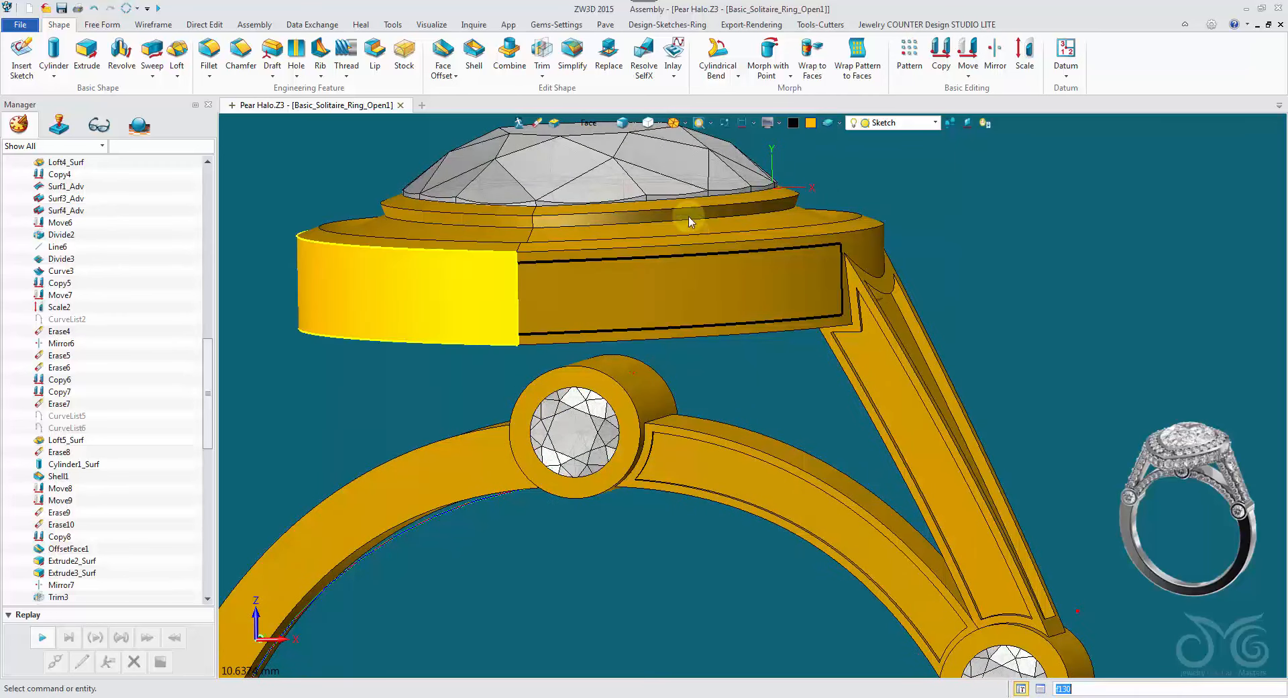
Step: Mirror a copy of the three border curves beside the halo's pointed tip about the SIDE datum plane
click(995, 52)
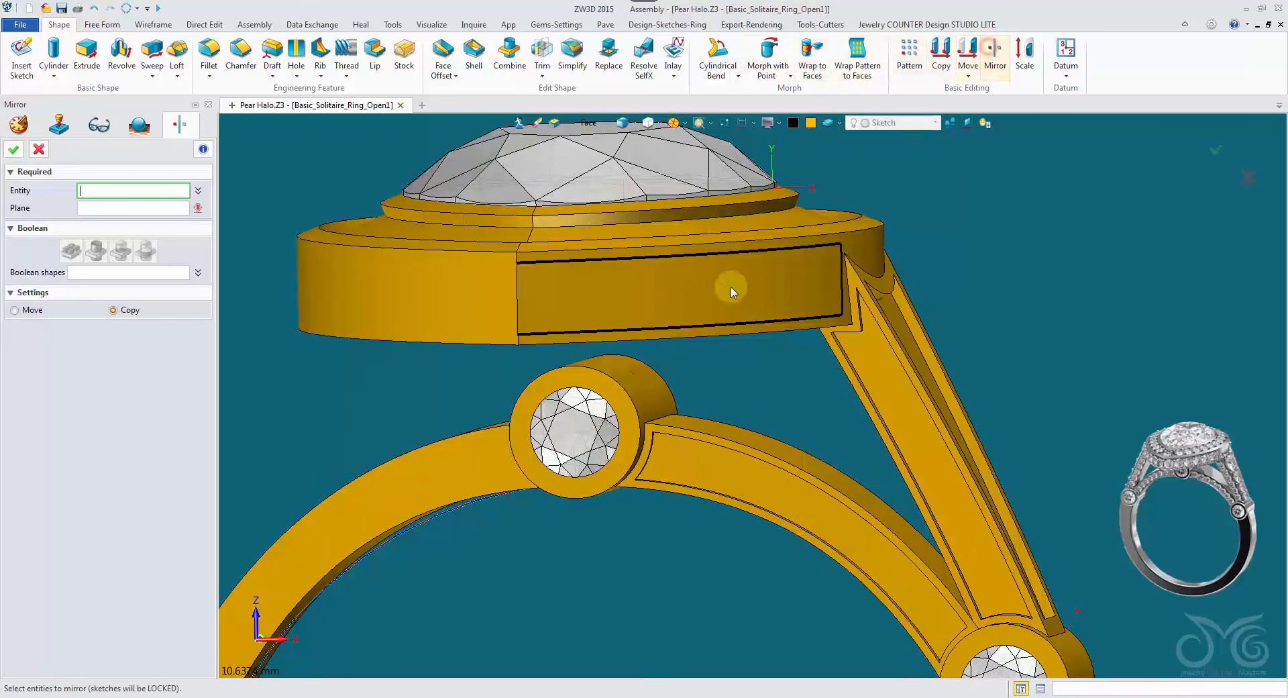
click(732, 291)
key(Escape)
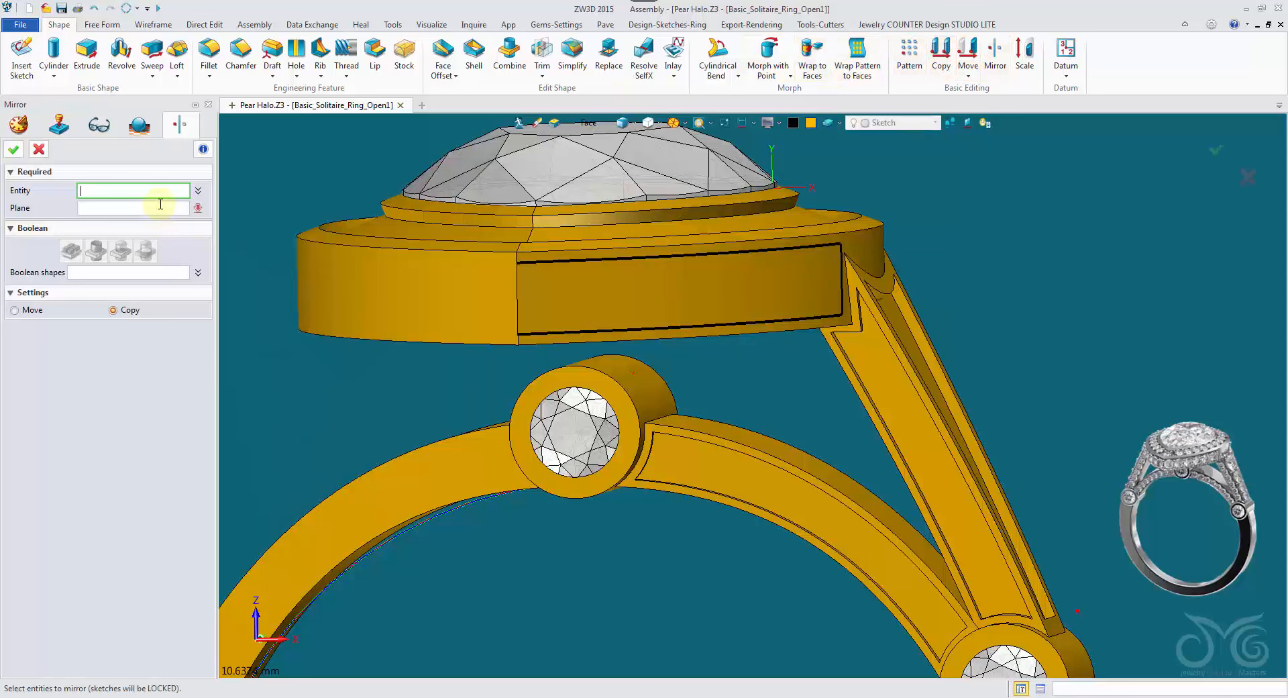
click(538, 251)
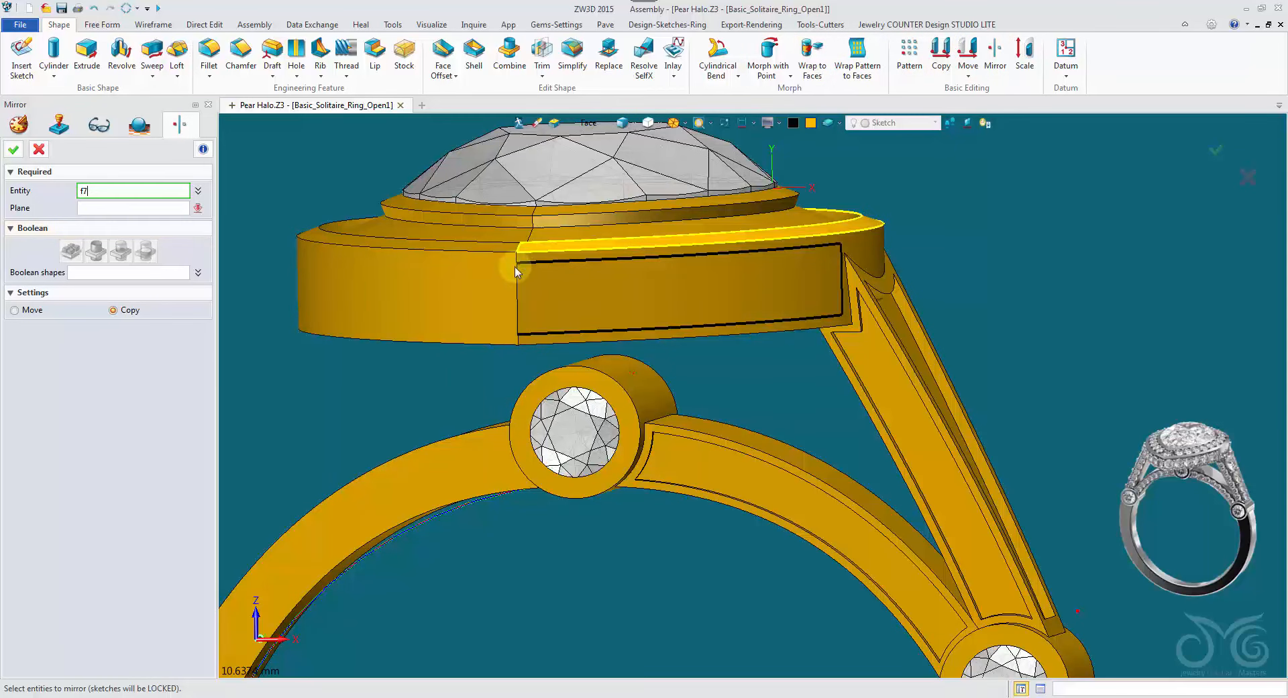
key(Escape)
click(587, 122)
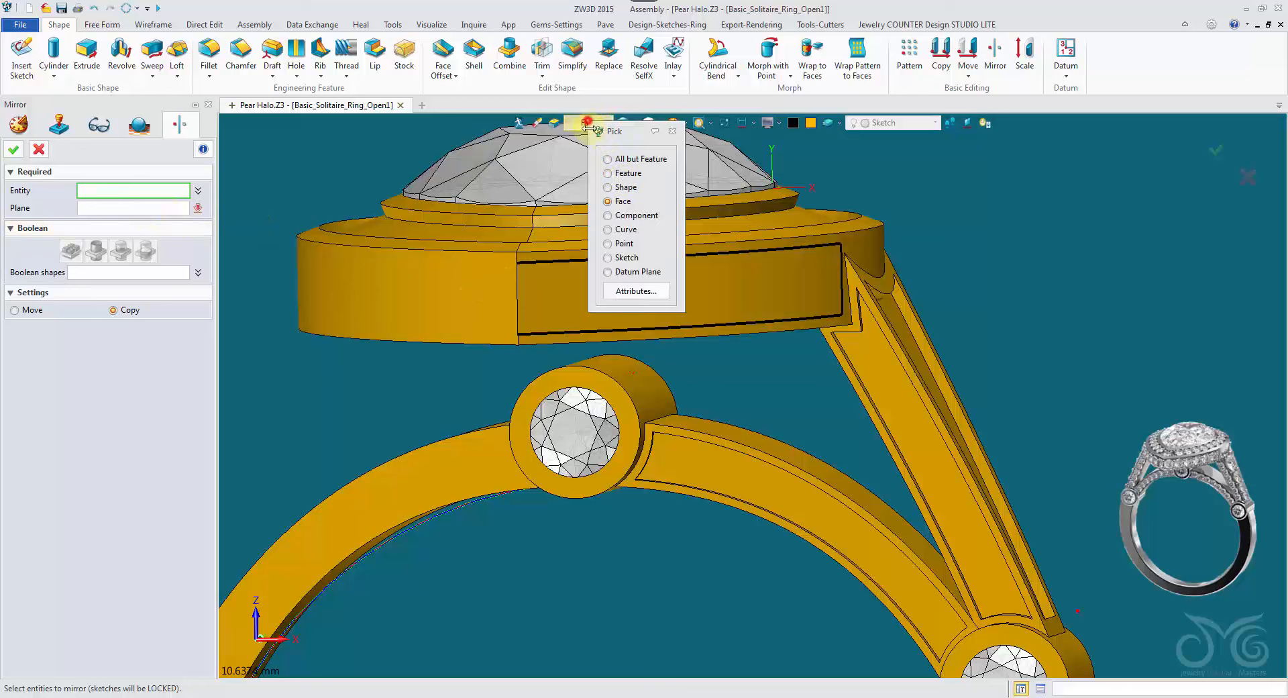
click(621, 231)
shift+click(618, 261)
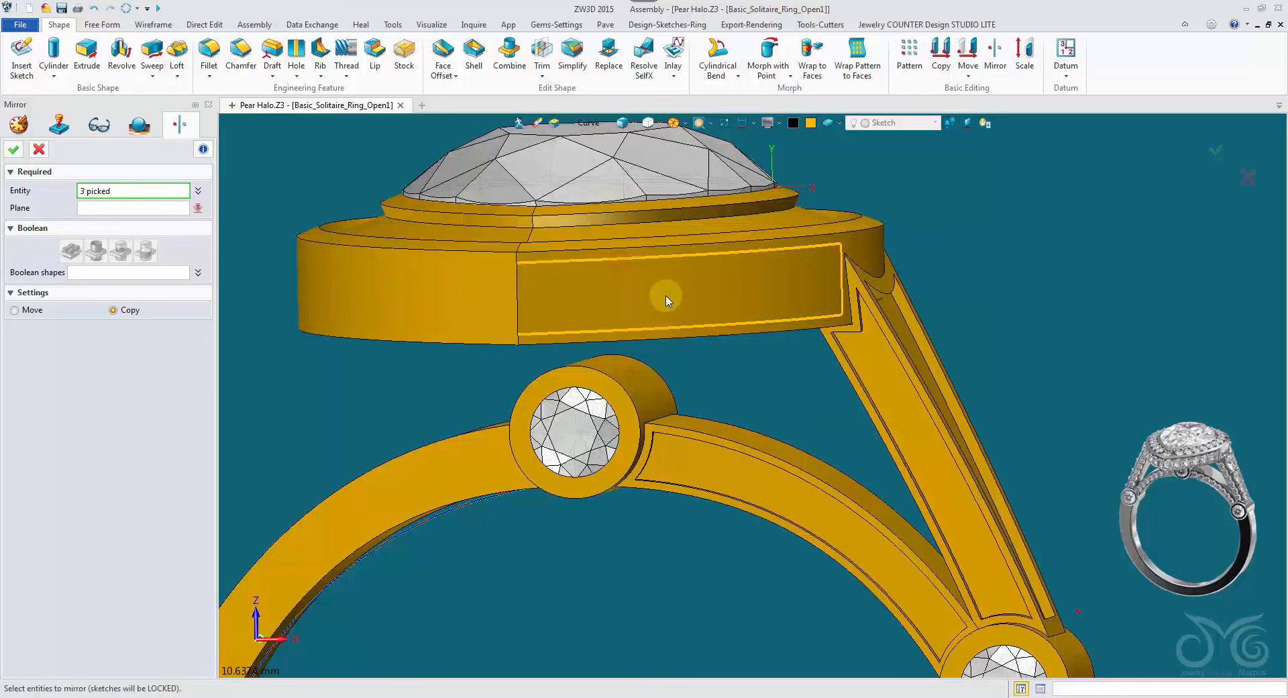
scroll(666, 297, down, 4)
middle_click(656, 418)
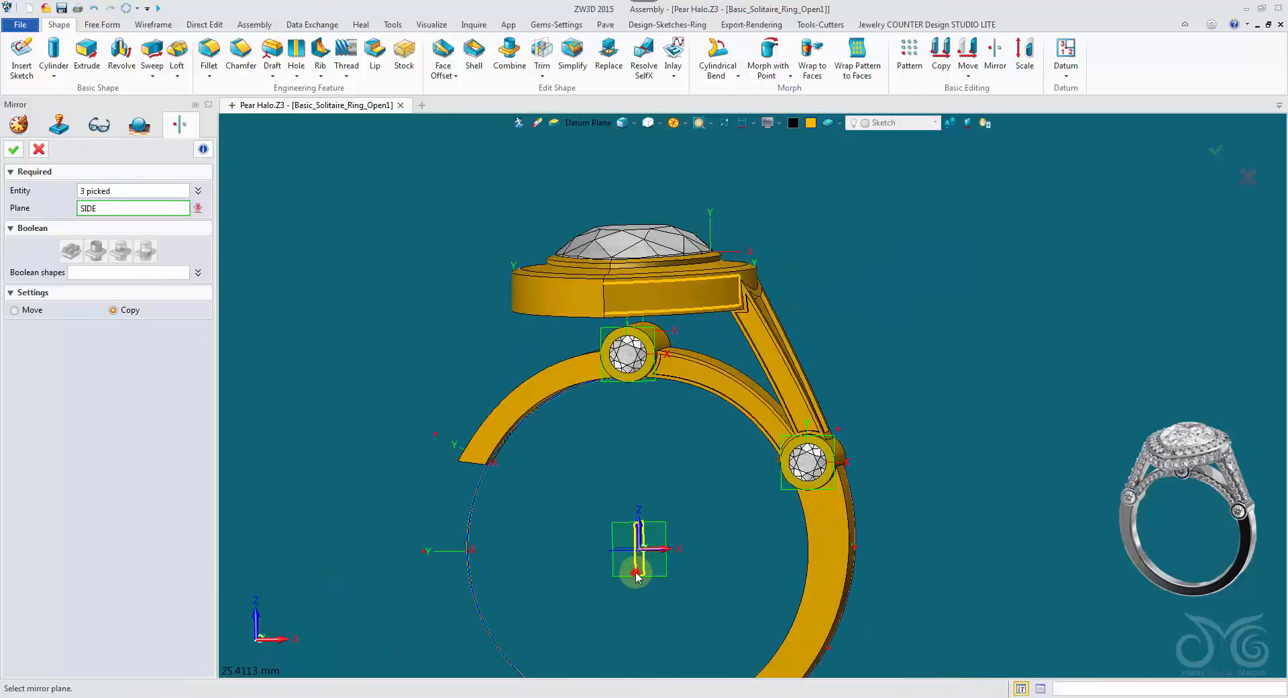
click(13, 149)
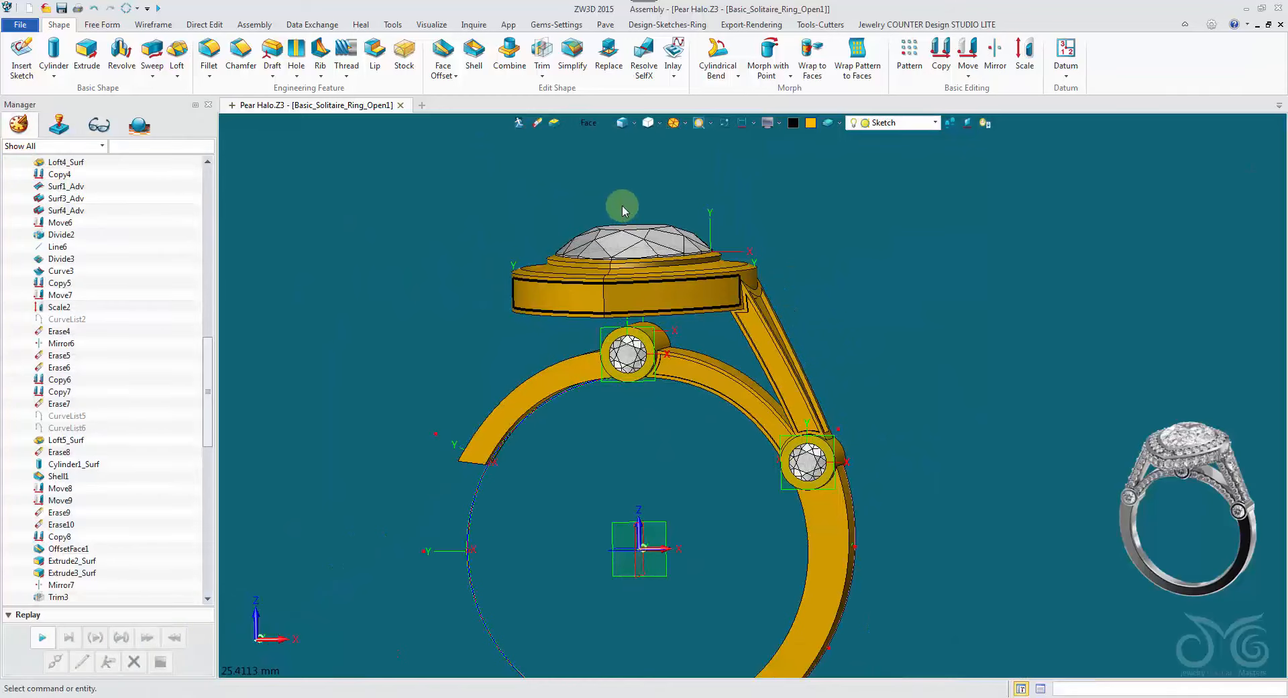
Step: Split the two side faces meeting at the halo's pointed tip with the six border curves
scroll(622, 208, up, 3)
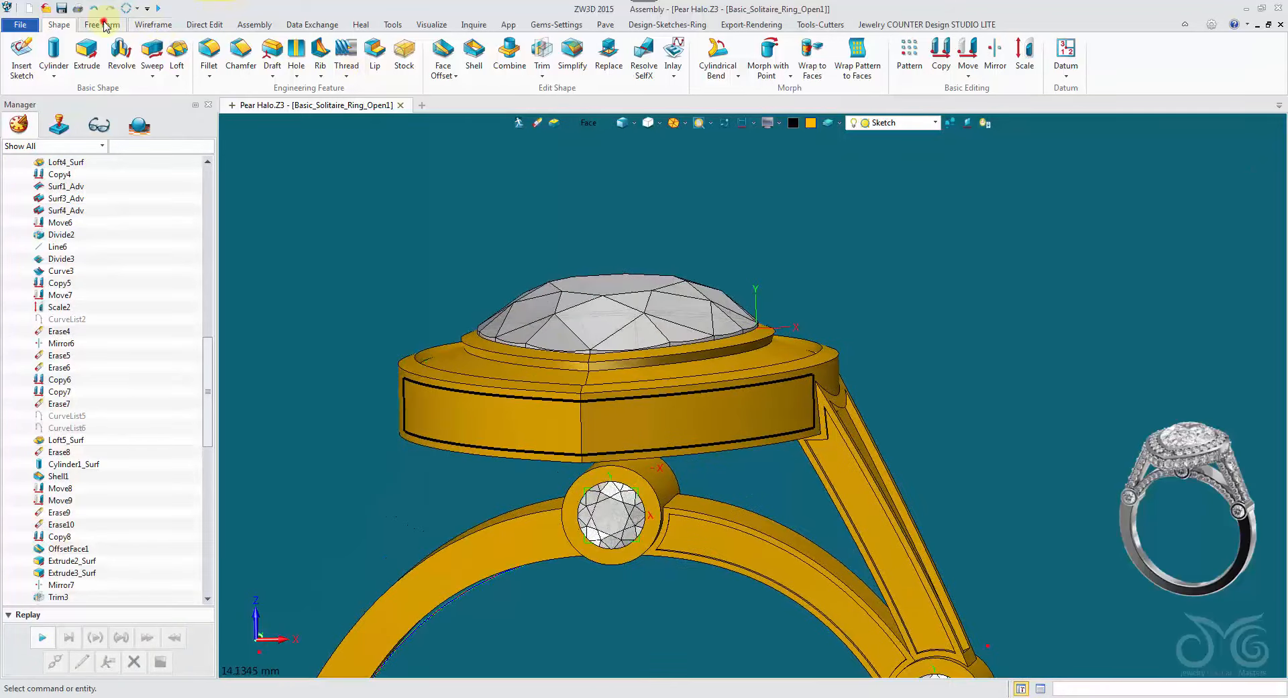
click(102, 24)
click(348, 51)
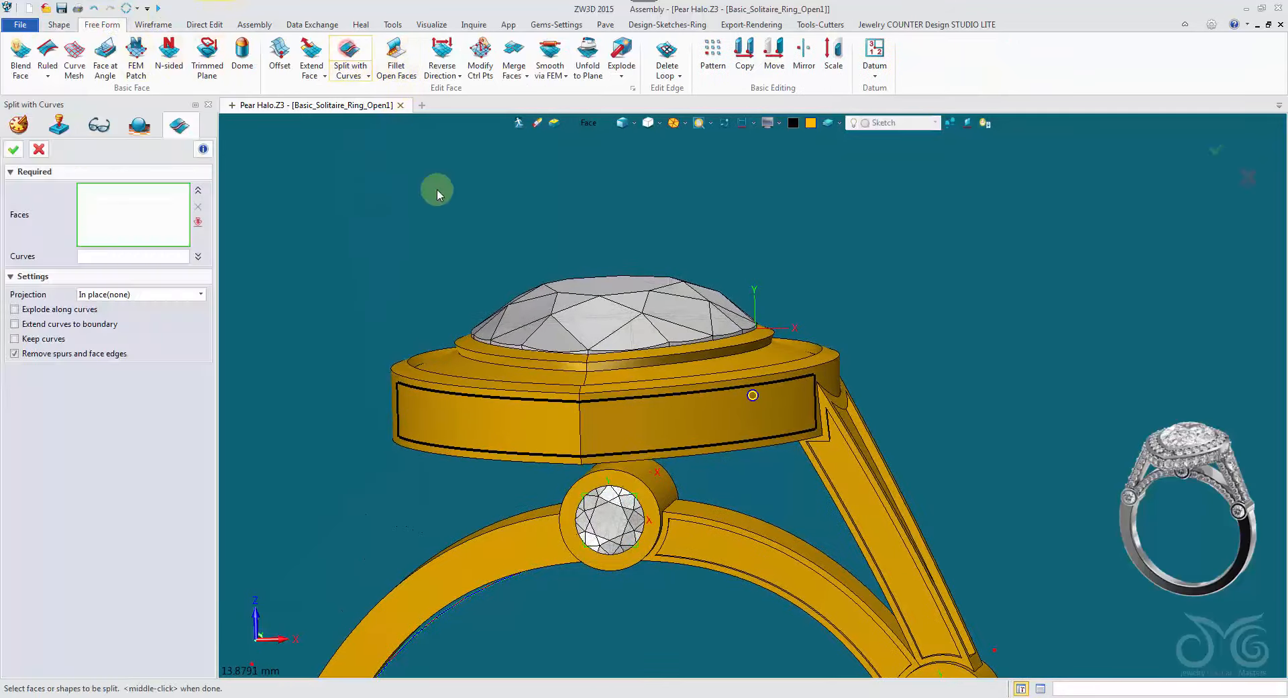
scroll(437, 190, up, 1)
right_drag(437, 190, 452, 209)
click(478, 412)
click(613, 416)
middle_click(259, 311)
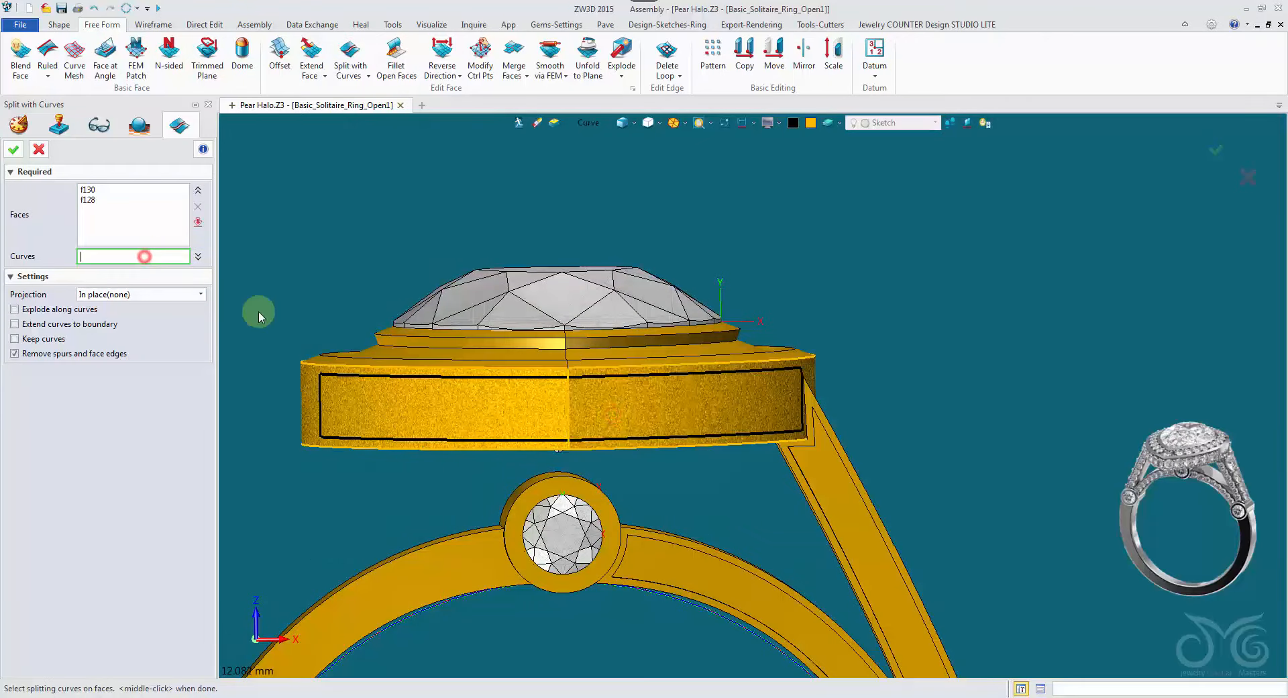
click(478, 381)
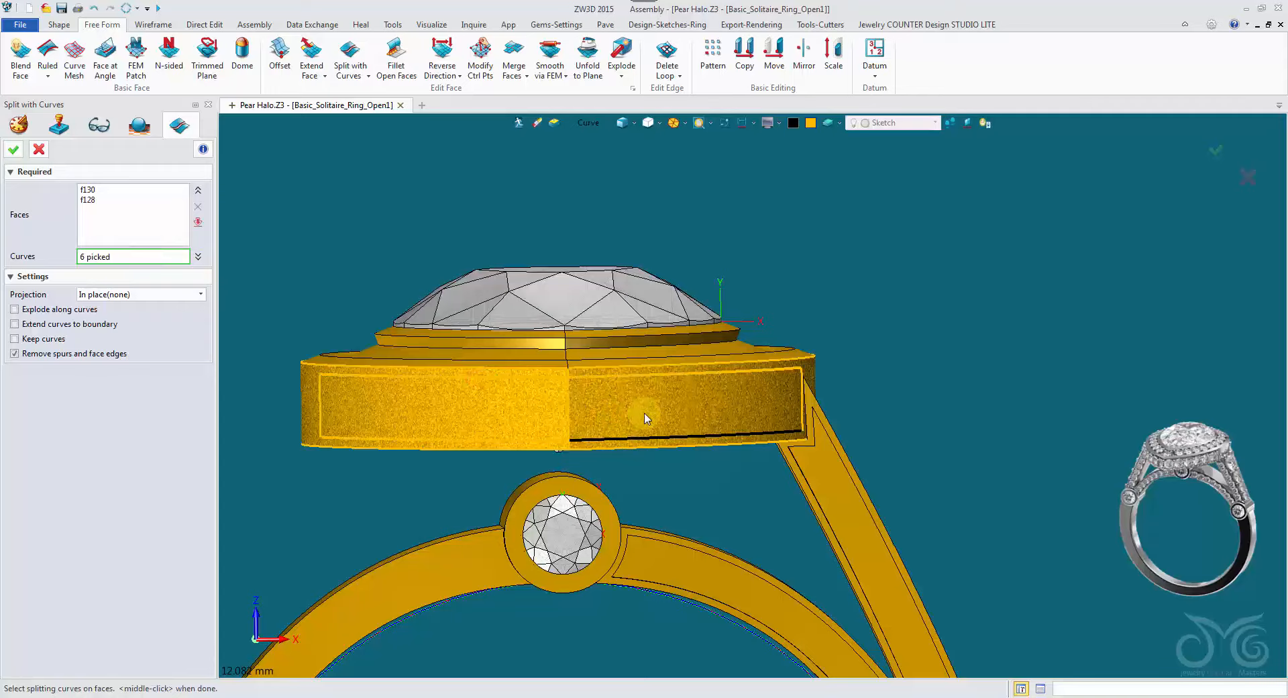
right_drag(866, 422, 449, 429)
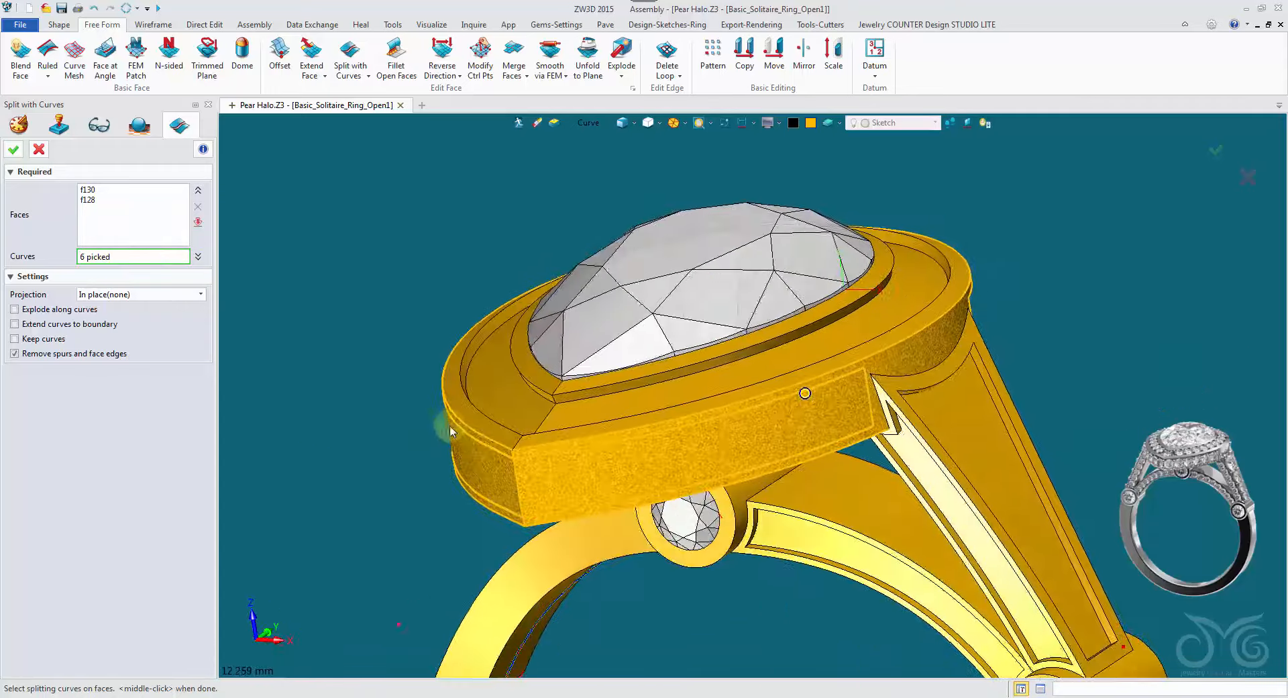
click(15, 154)
Step: Recess the two inner panels beside the halo's pointed tip with a face offset
right_drag(282, 221, 156, 53)
click(60, 25)
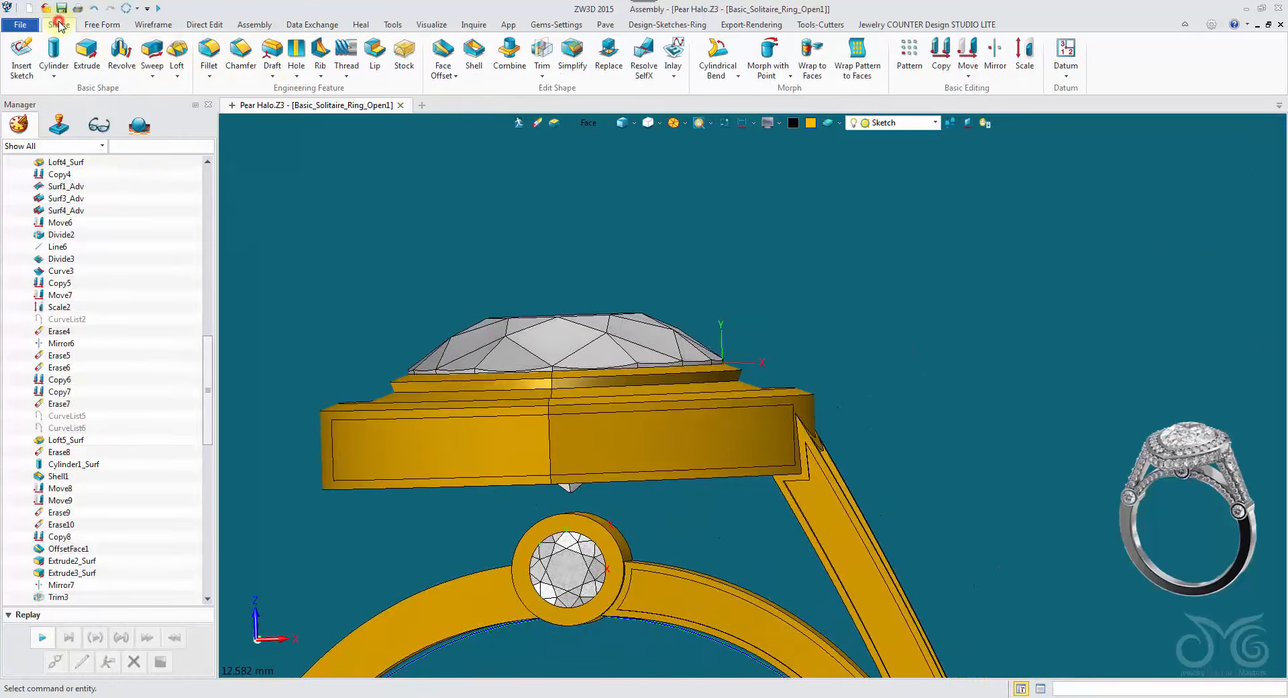
click(455, 62)
right_drag(474, 269, 475, 416)
click(476, 413)
click(571, 422)
right_drag(552, 411, 135, 252)
click(13, 149)
mouse_move(236, 289)
right_down()
mouse_move(261, 291)
mouse_move(260, 273)
right_up()
scroll(261, 291, down, 3)
right_drag(273, 247, 161, 232)
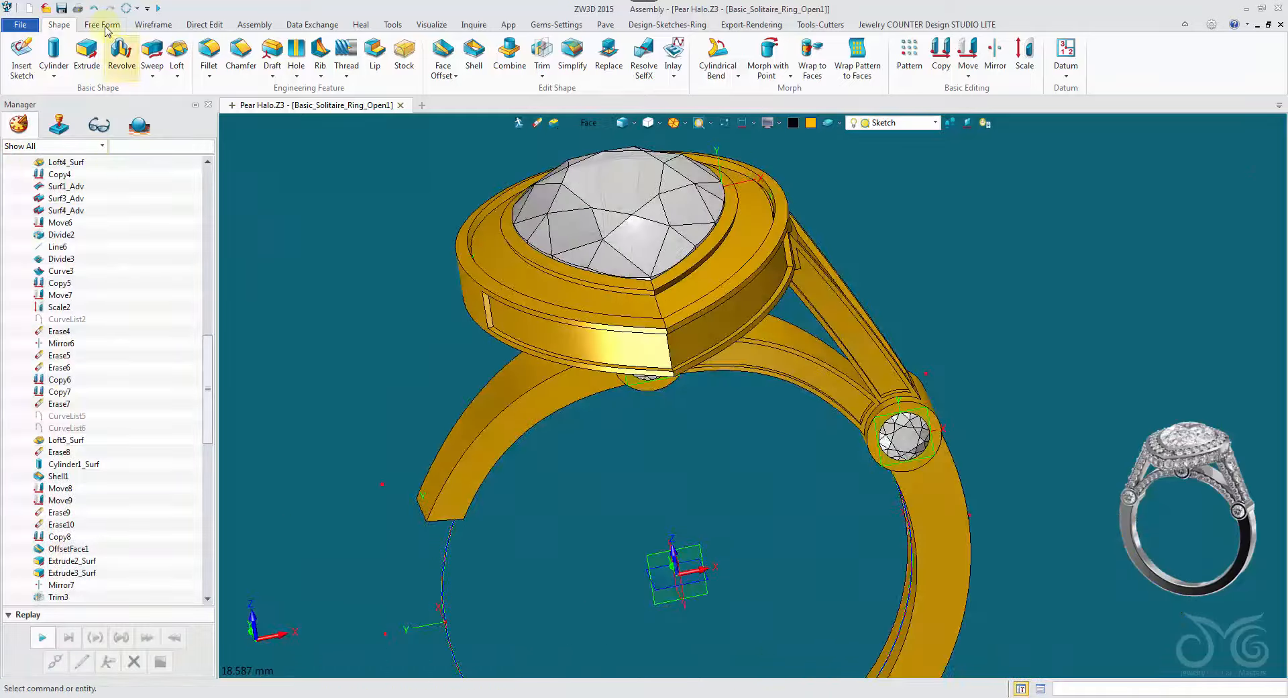
right_drag(443, 299, 621, 232)
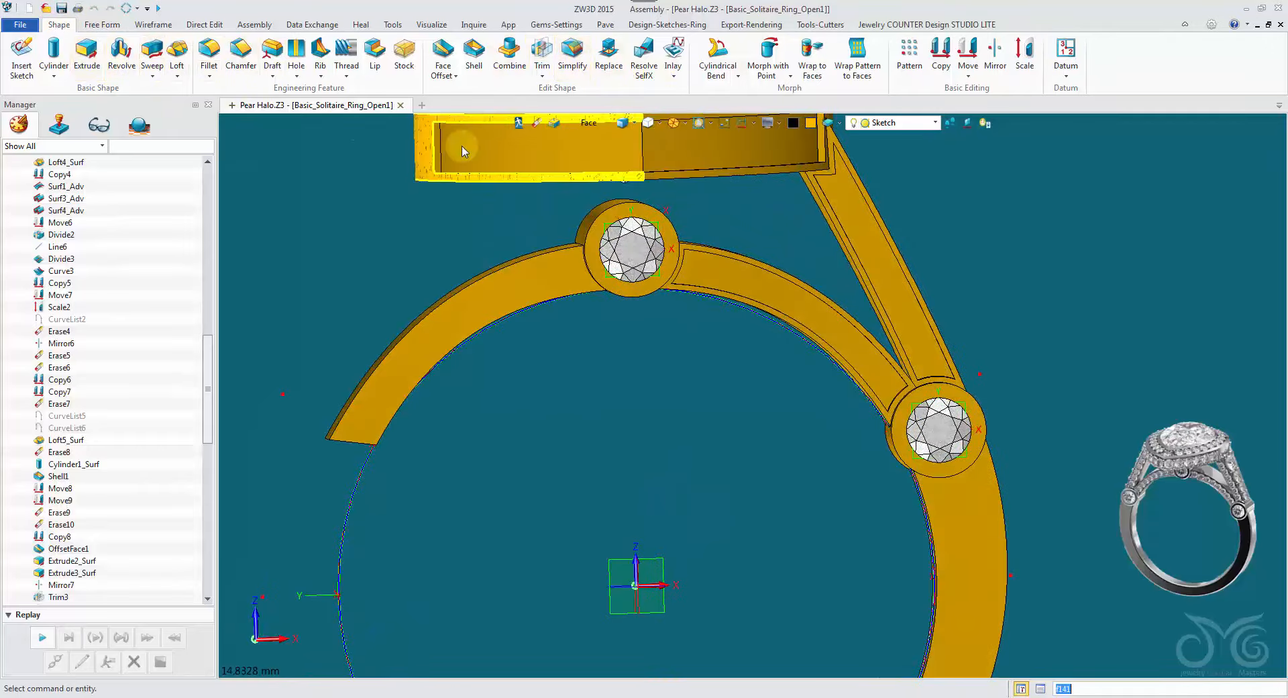
right_drag(661, 131, 701, 160)
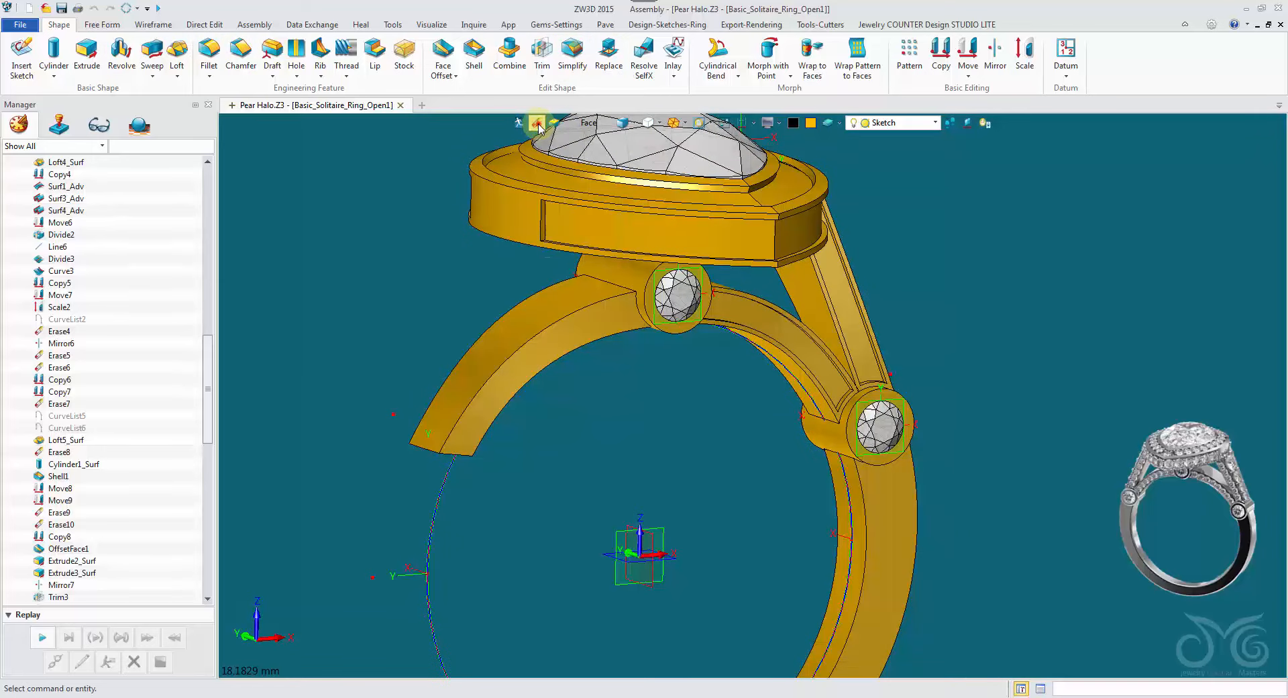
Step: Erase the half arch shape on the undetailed side of the ring
click(577, 118)
click(607, 177)
click(627, 337)
middle_click(708, 396)
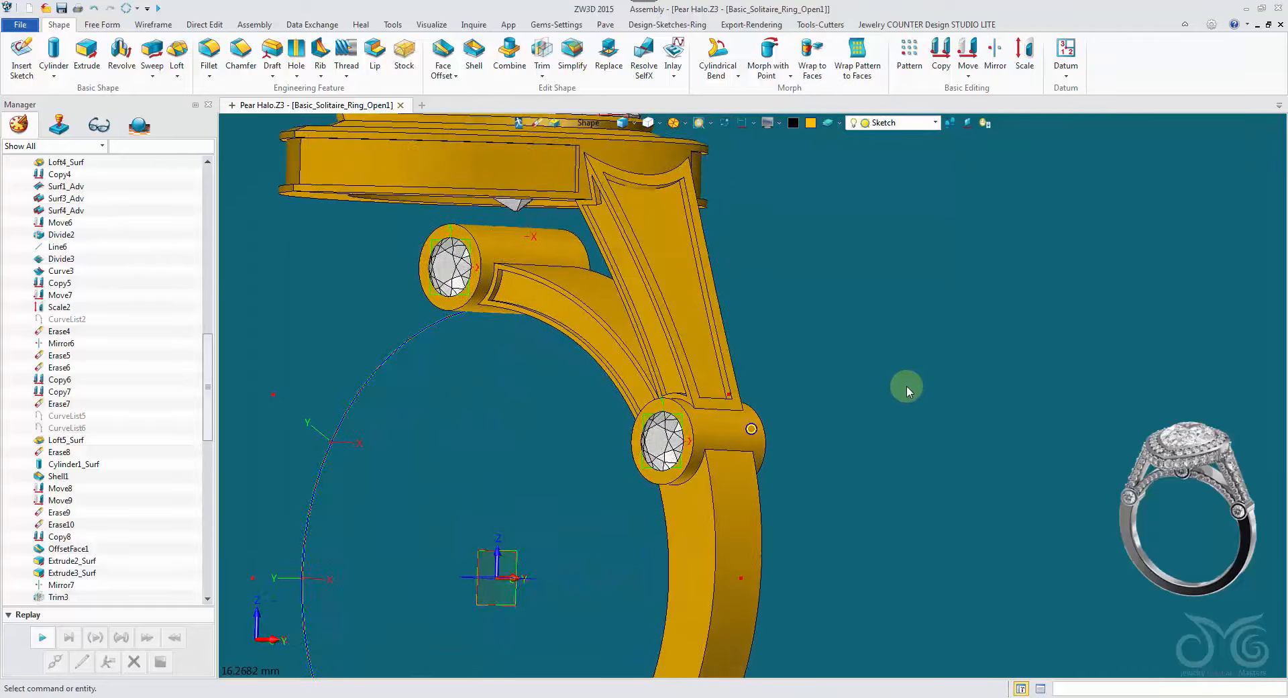
Step: Fillet the two outer rim edges of the tube around the shoulder stone with a 0.175 mm radius
click(208, 50)
click(701, 442)
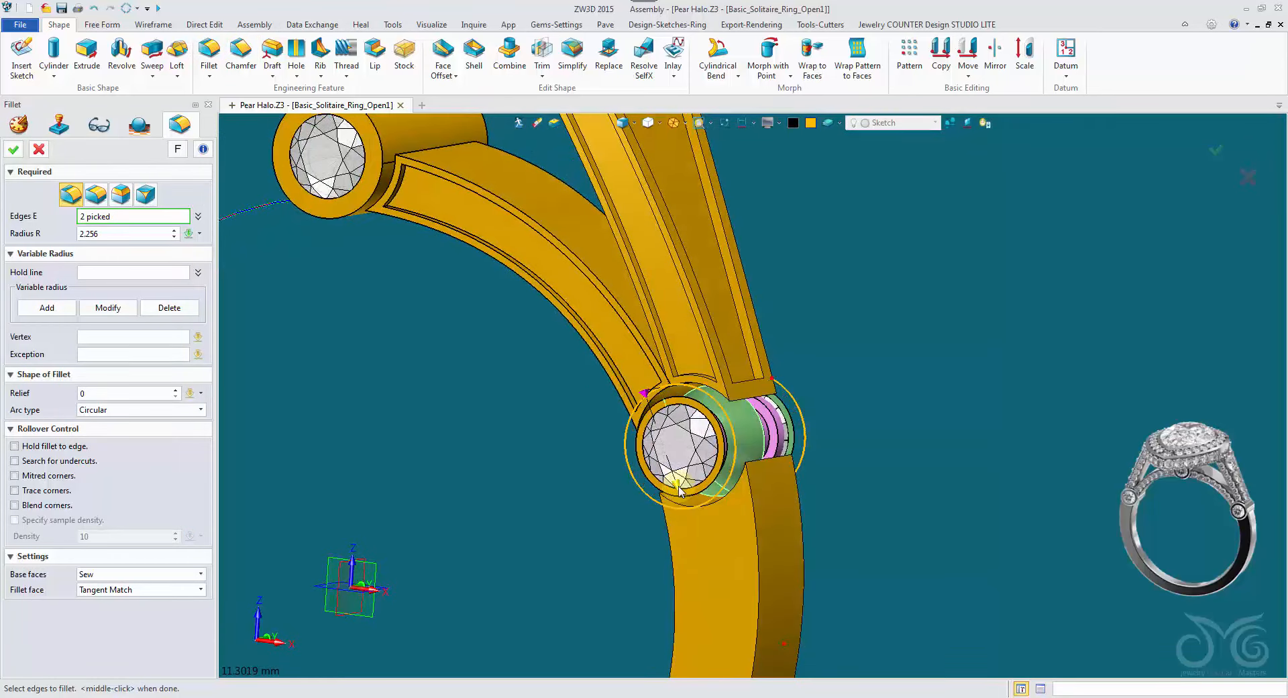
drag(681, 503, 679, 488)
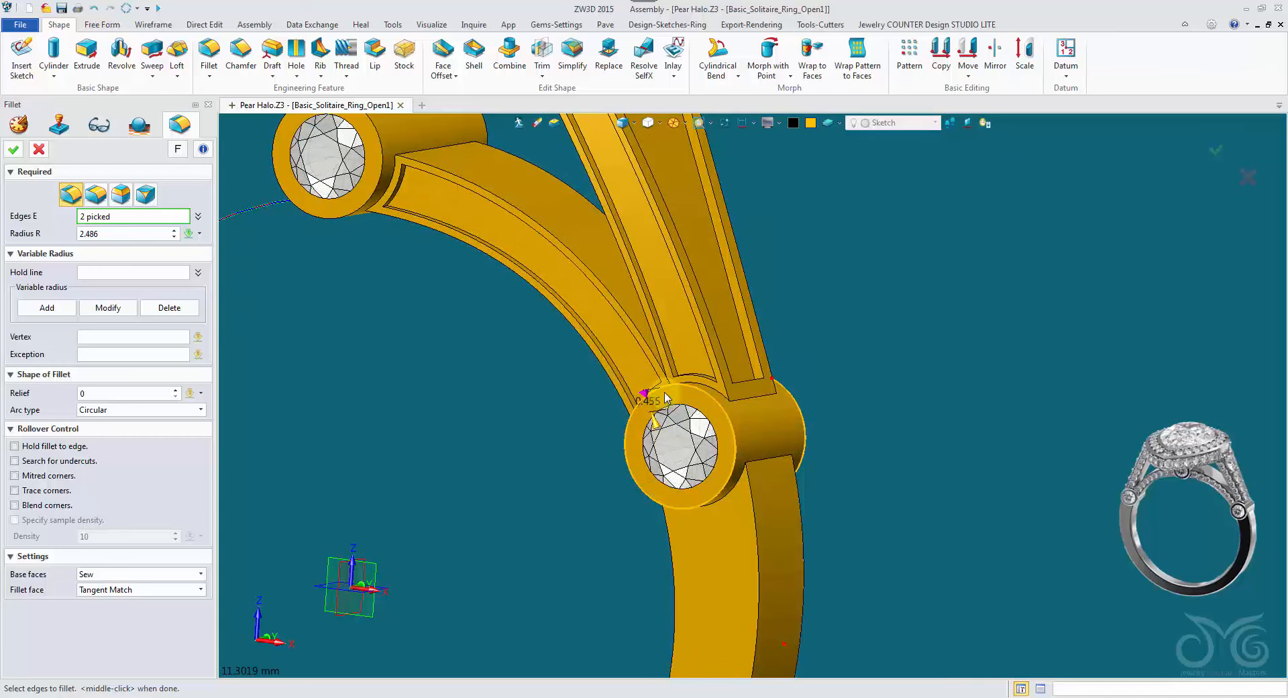
drag(664, 397, 664, 384)
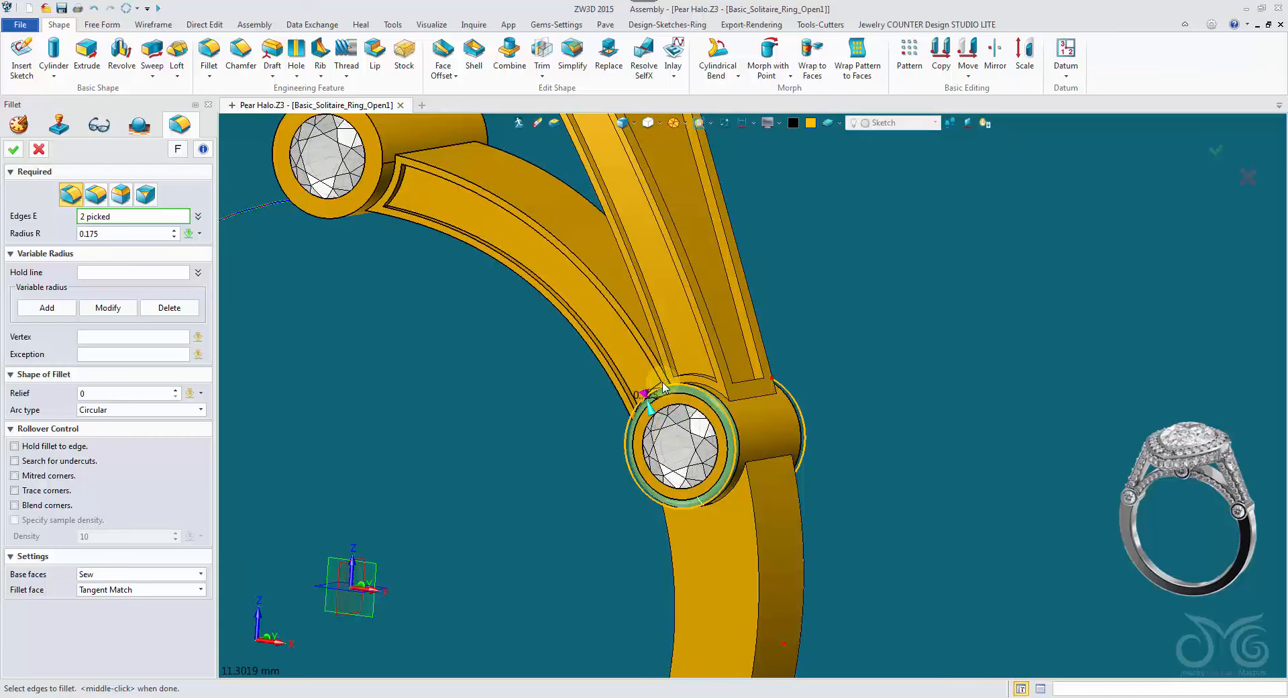
scroll(480, 379, down, 2)
right_drag(486, 382, 449, 363)
scroll(403, 349, down, 2)
middle_drag(339, 375, 377, 276)
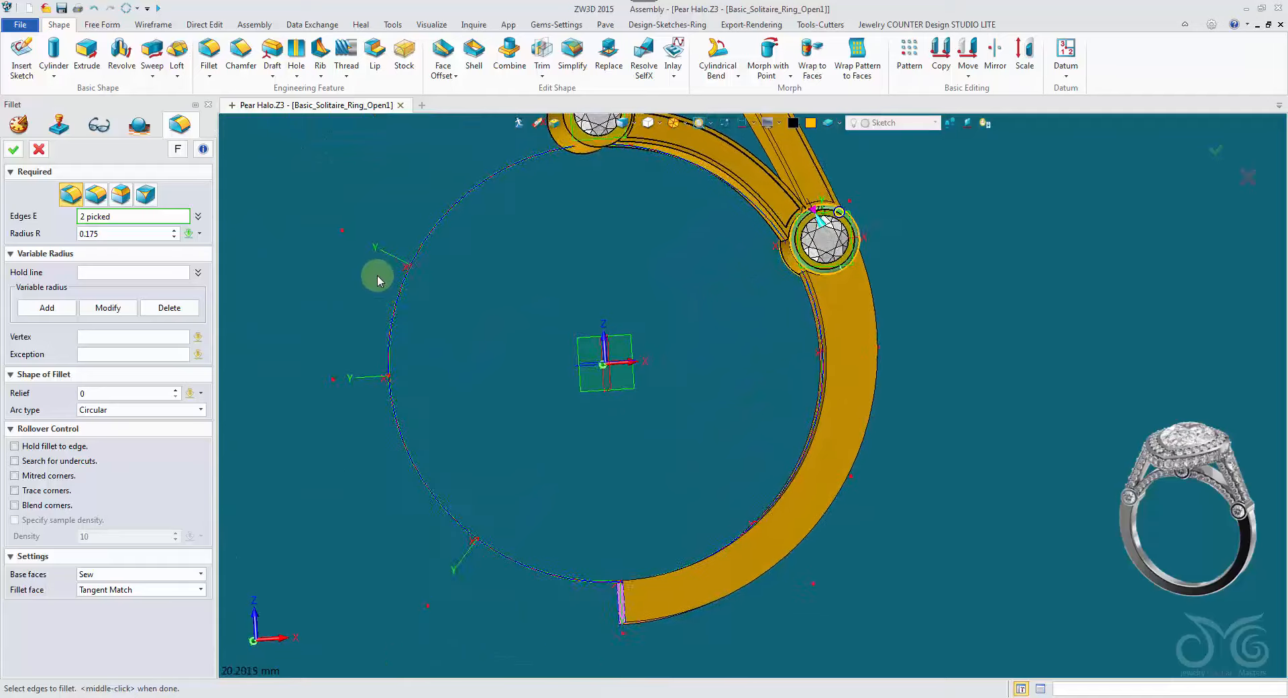
right_drag(377, 276, 362, 270)
click(14, 152)
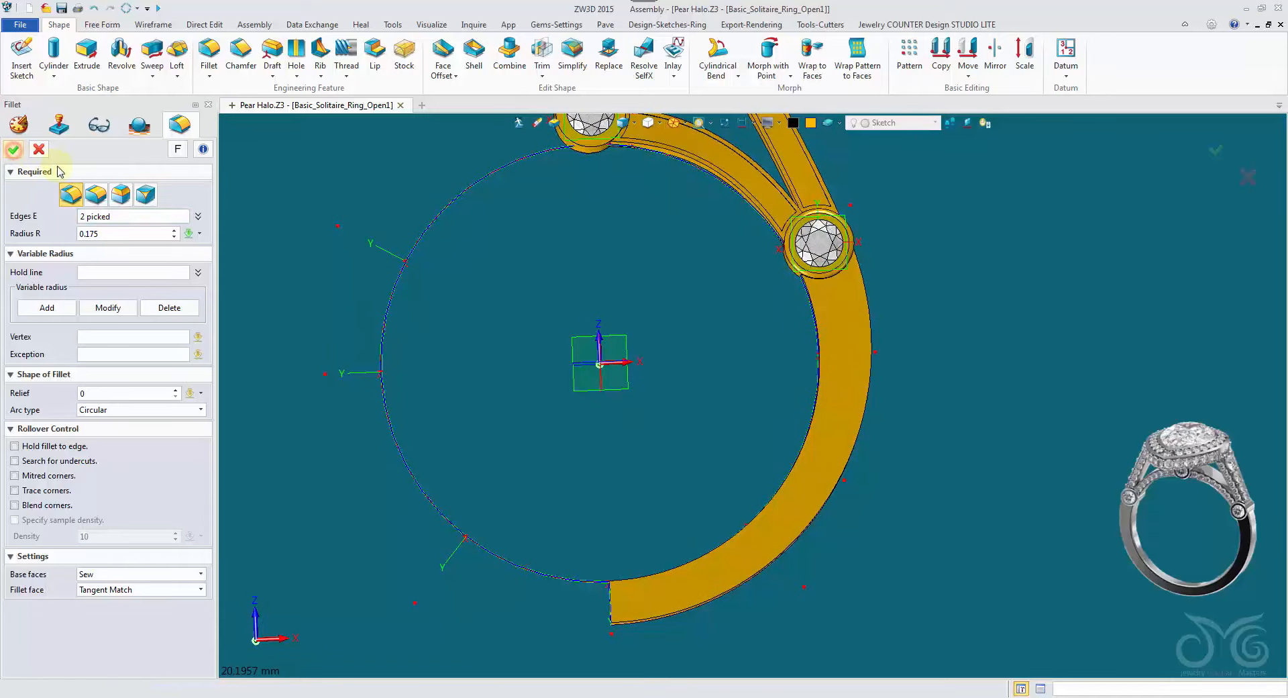
Step: Fillet the four long edges of the lower half shank
right_drag(630, 272, 714, 380)
middle_click(633, 266)
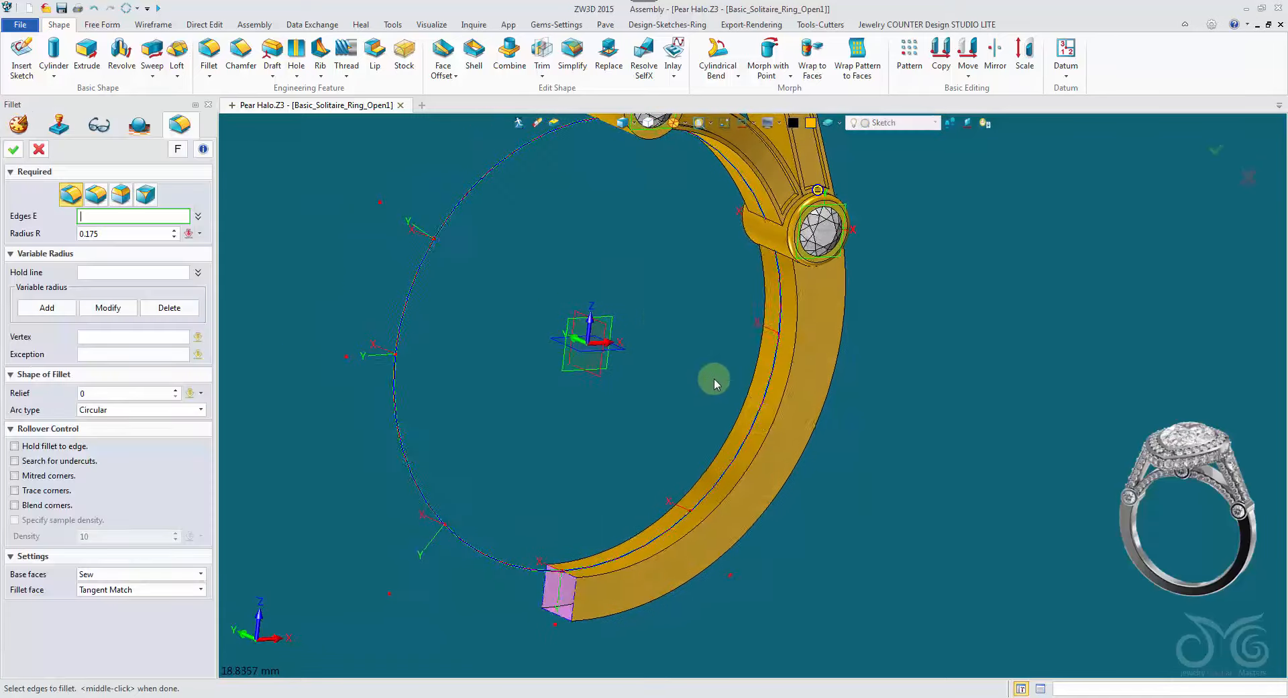
click(772, 421)
right_drag(772, 422, 829, 339)
click(791, 427)
click(805, 431)
scroll(829, 340, down, 1)
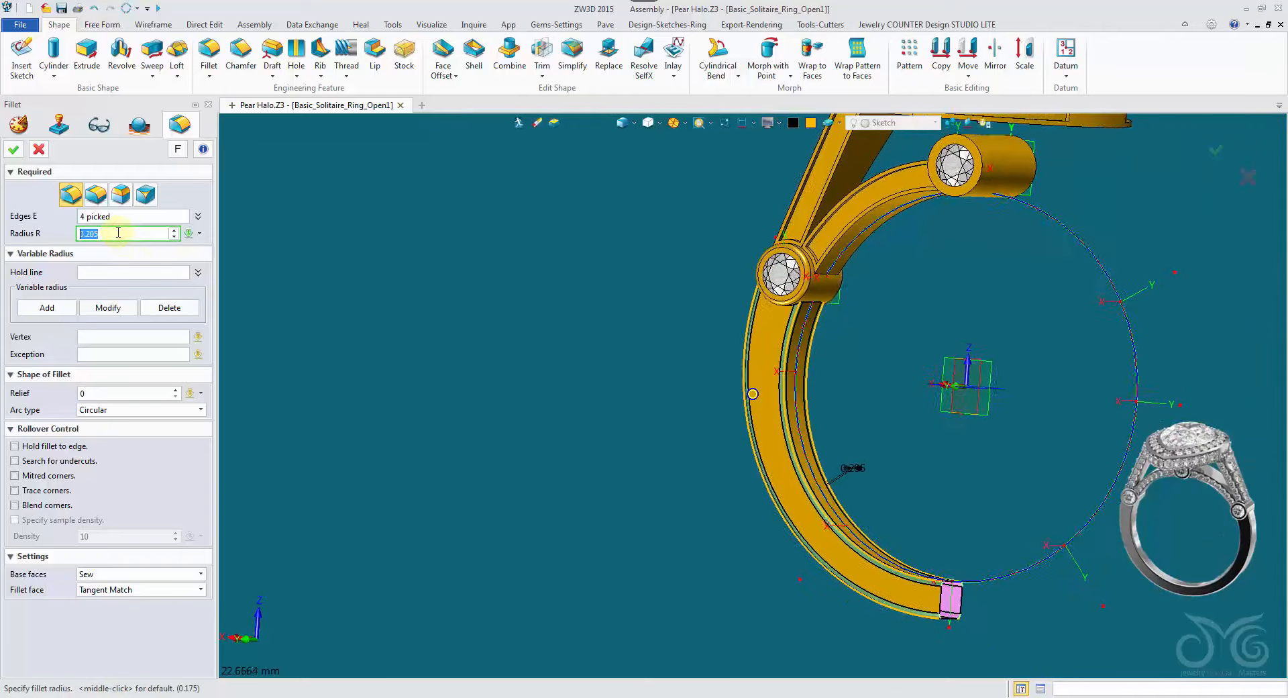
click(16, 149)
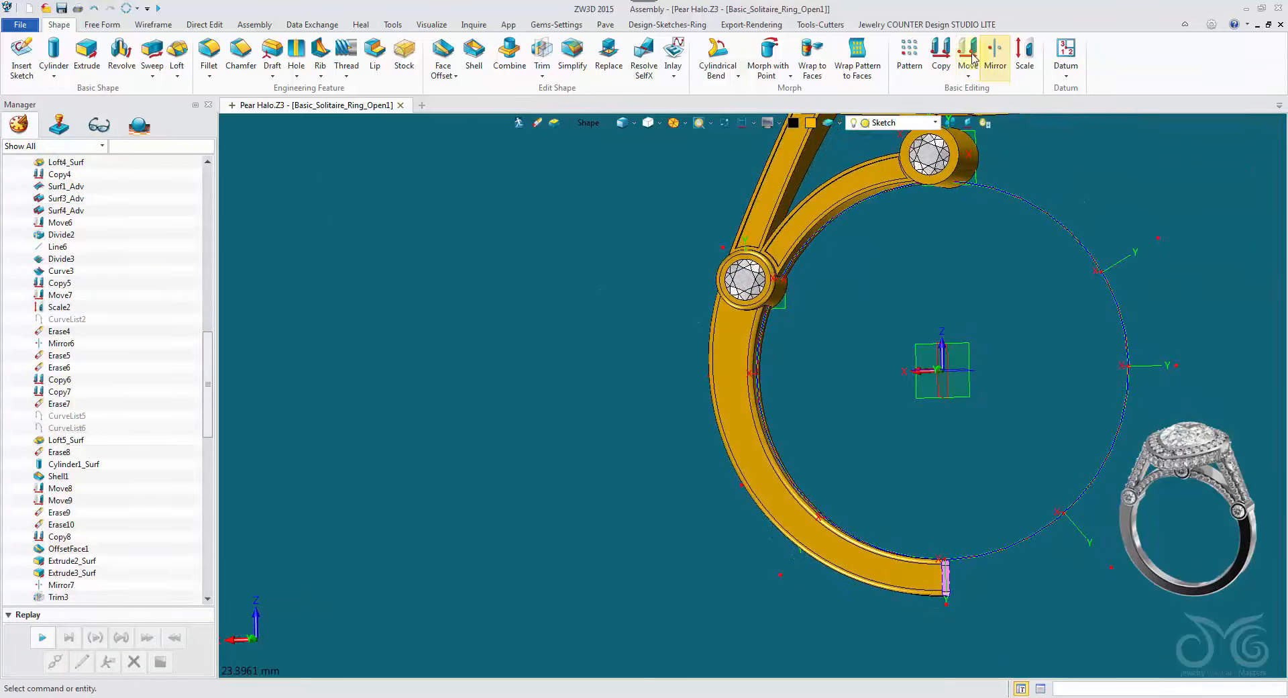
Step: Mirror a copy of the lower shank, shoulder tube, shoulder and arched rail shapes about the SIDE datum plane
click(996, 53)
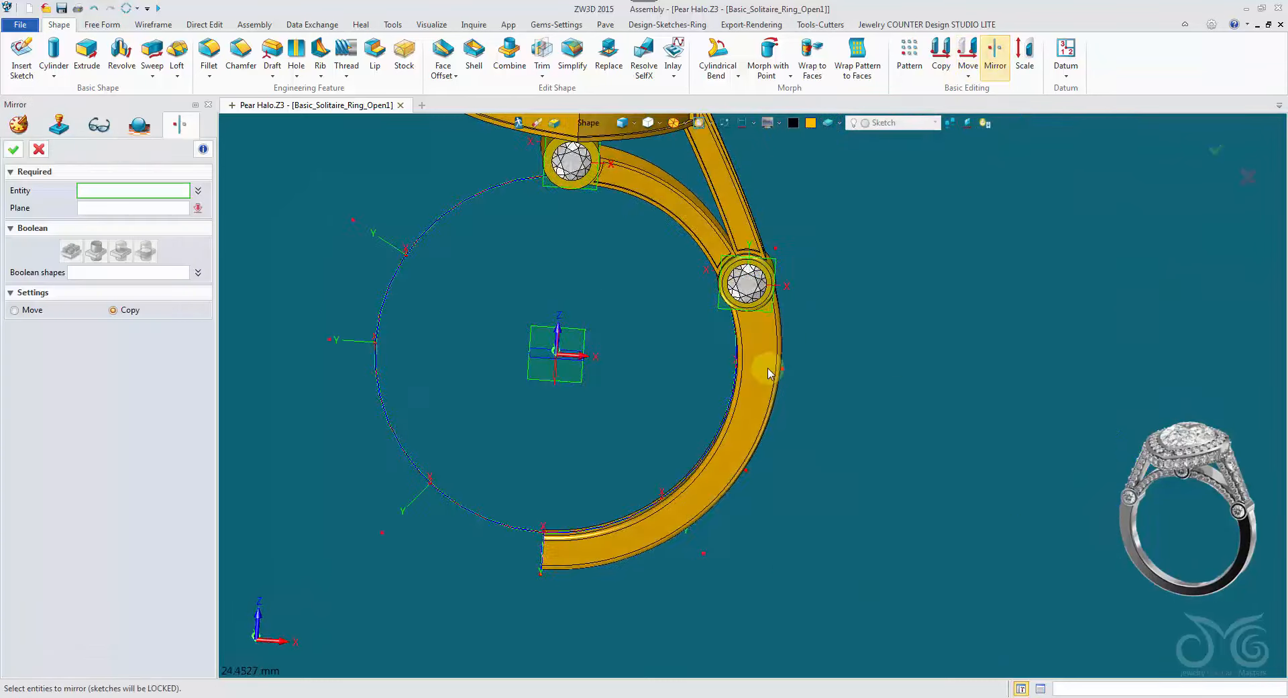
click(761, 370)
click(754, 306)
click(735, 207)
right_drag(734, 208, 684, 228)
click(671, 240)
right_drag(837, 226, 882, 322)
middle_click(866, 379)
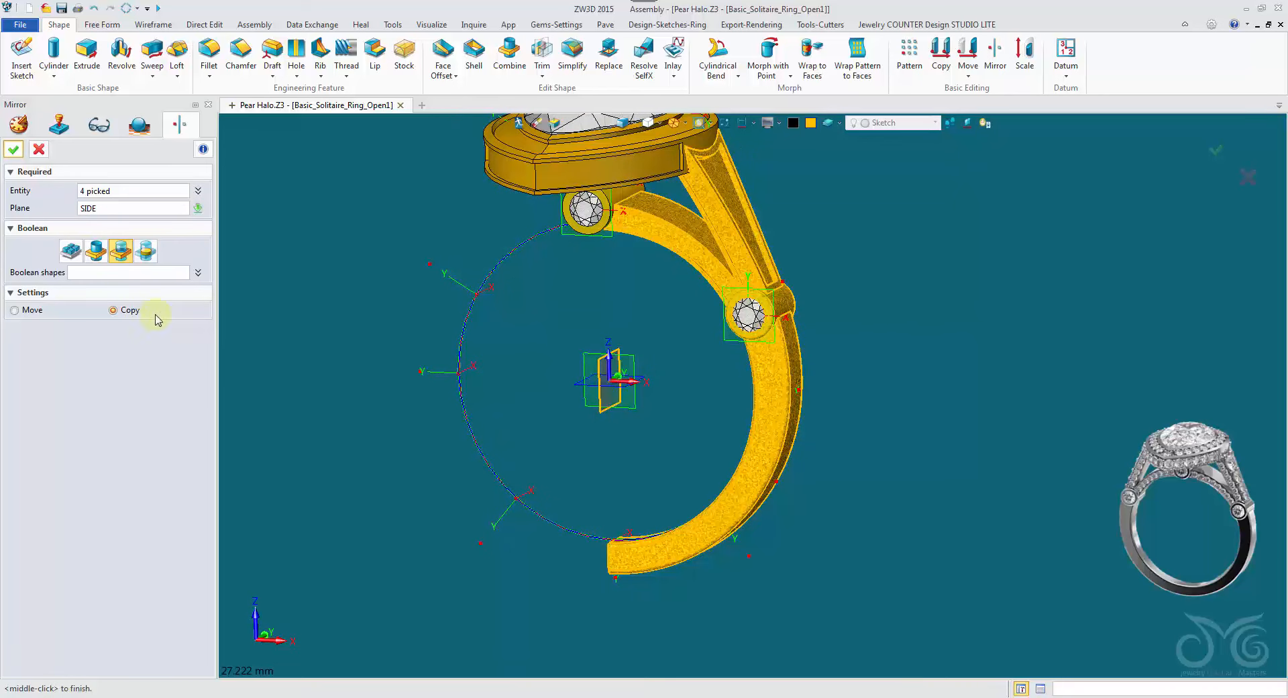
click(12, 151)
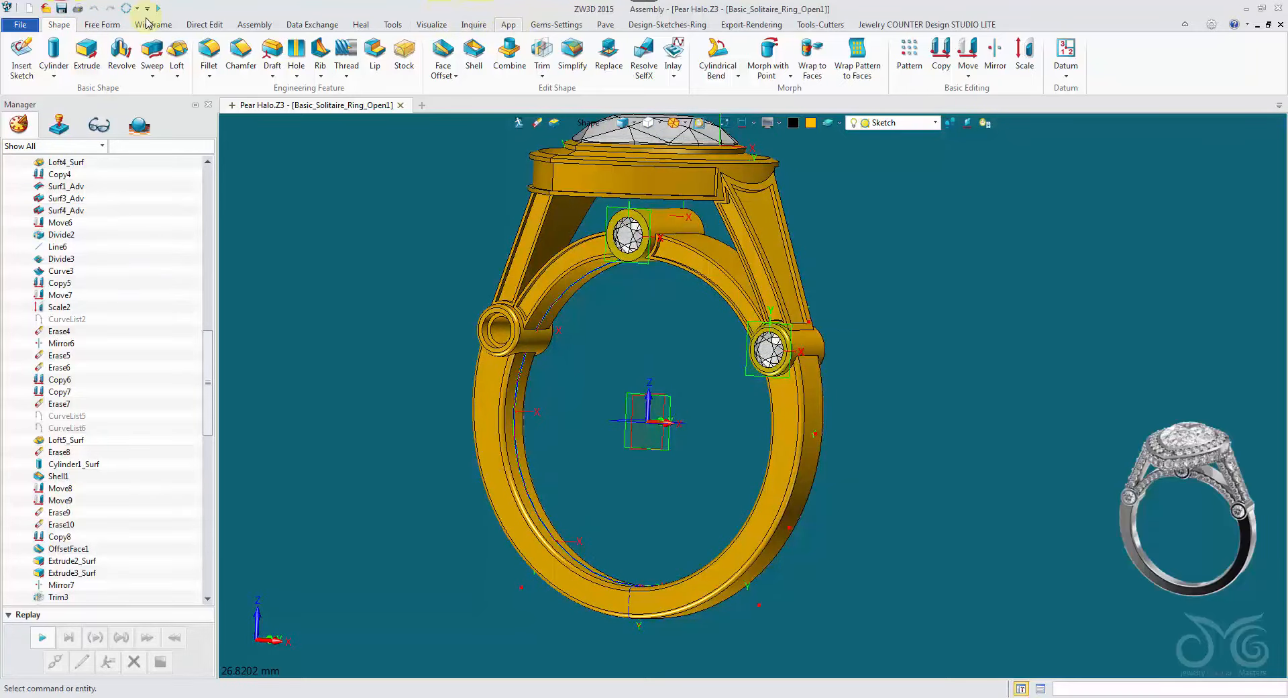
Step: Sew the two lower shank halves together with a 0.01 tolerance and save the file
click(361, 25)
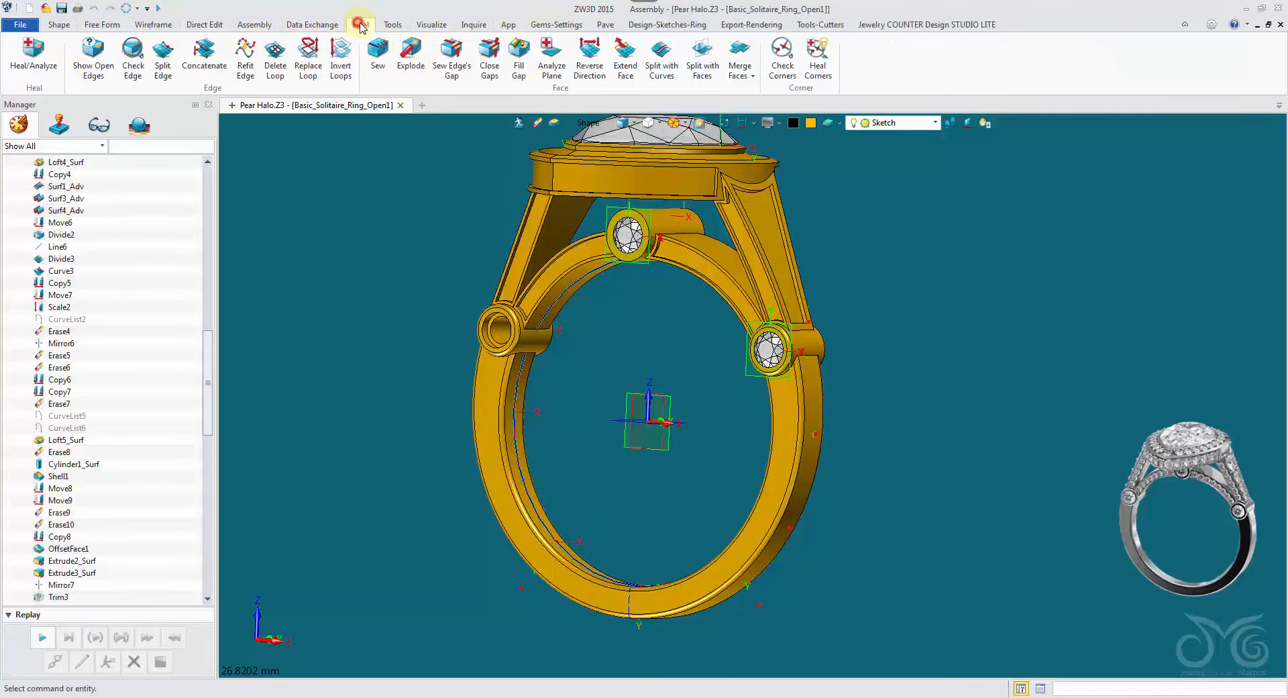
click(379, 60)
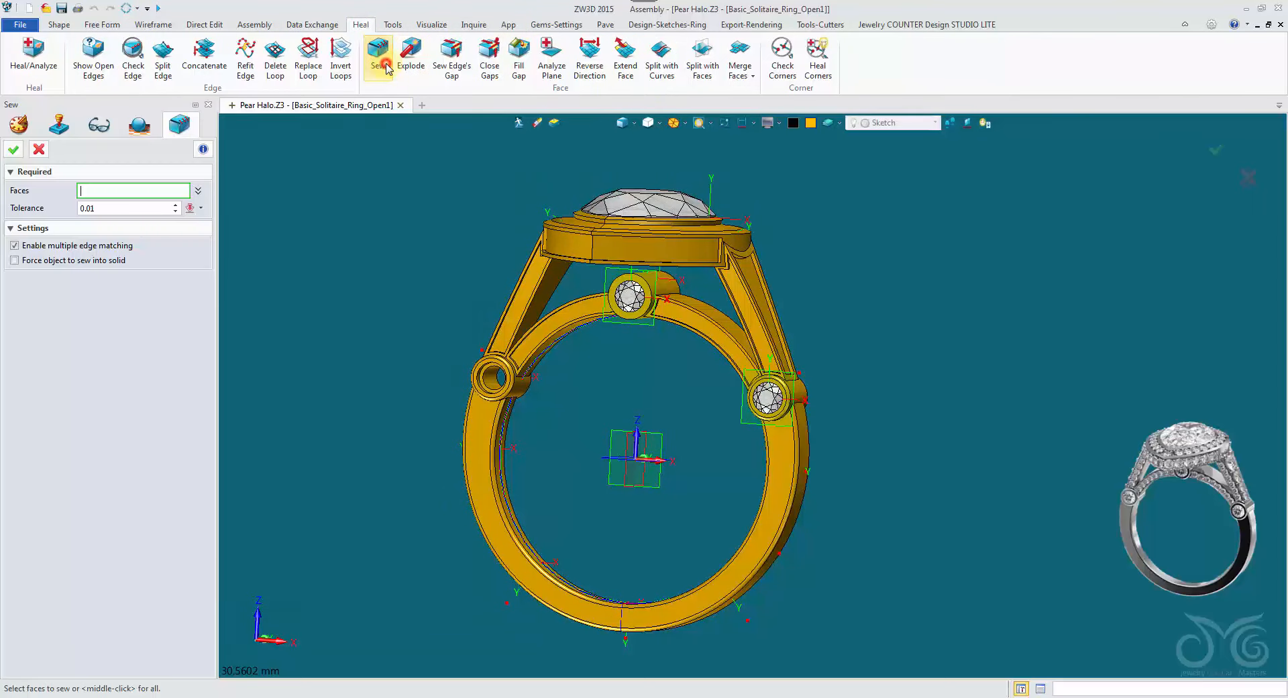
click(482, 479)
click(754, 540)
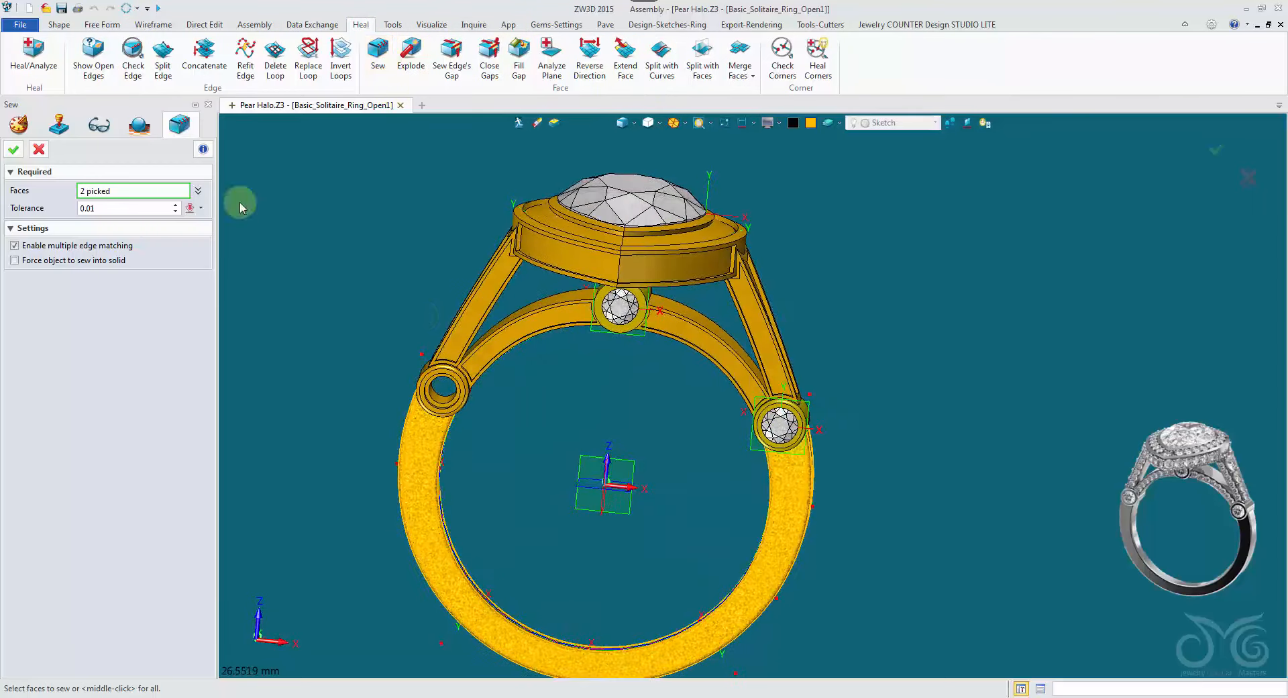
click(15, 149)
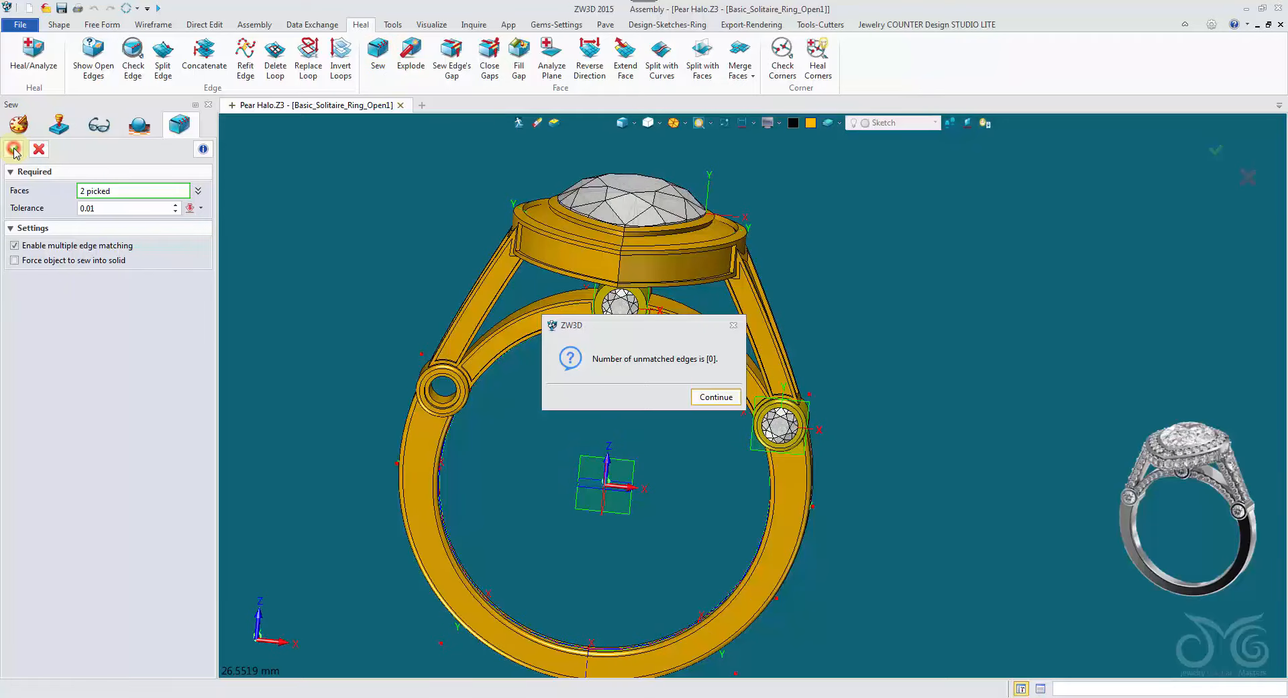
click(716, 395)
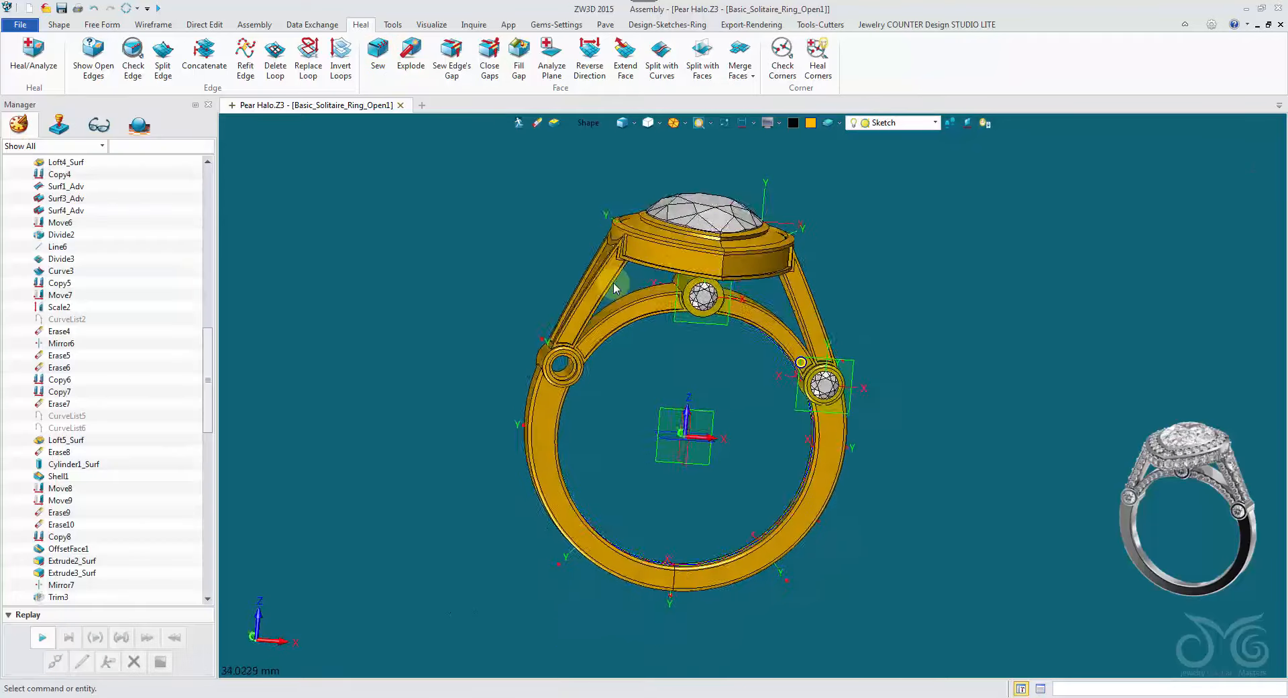
click(64, 11)
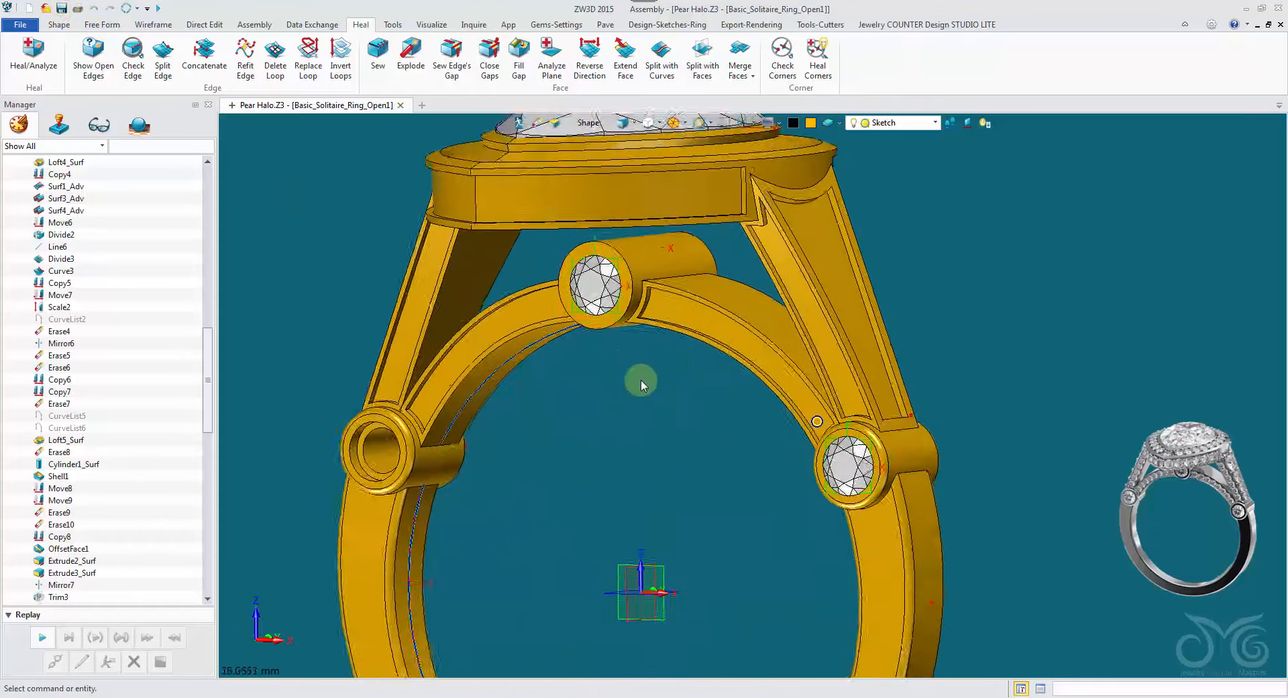
Step: Chamfer the sloped corner edge on top of the halo's pointed tip with a setback of about 0.94 mm
right_drag(778, 241, 842, 428)
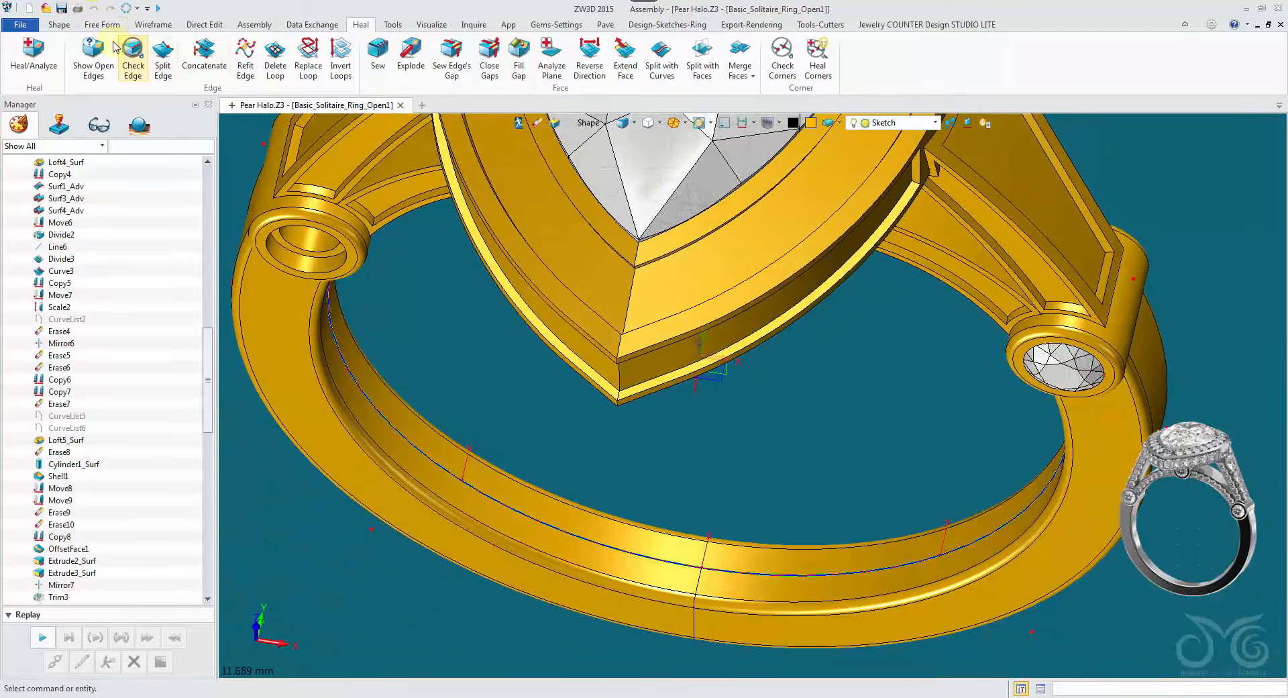
click(59, 26)
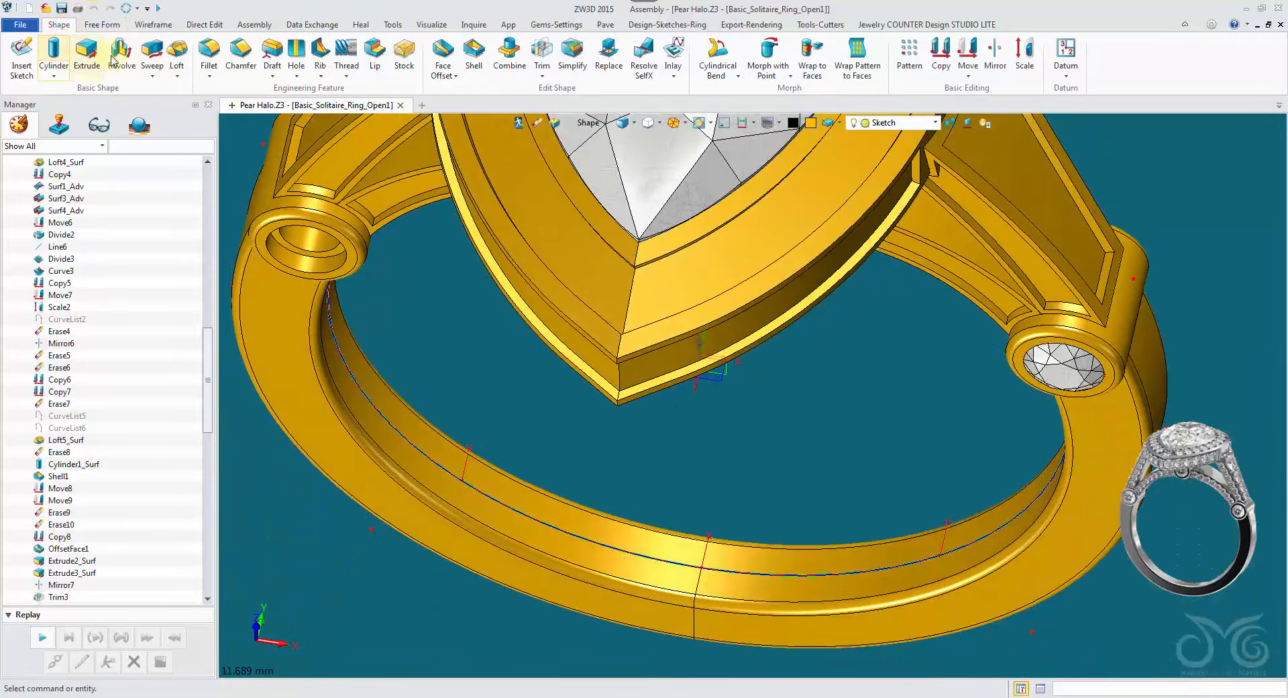
click(242, 57)
click(630, 298)
drag(647, 300, 694, 309)
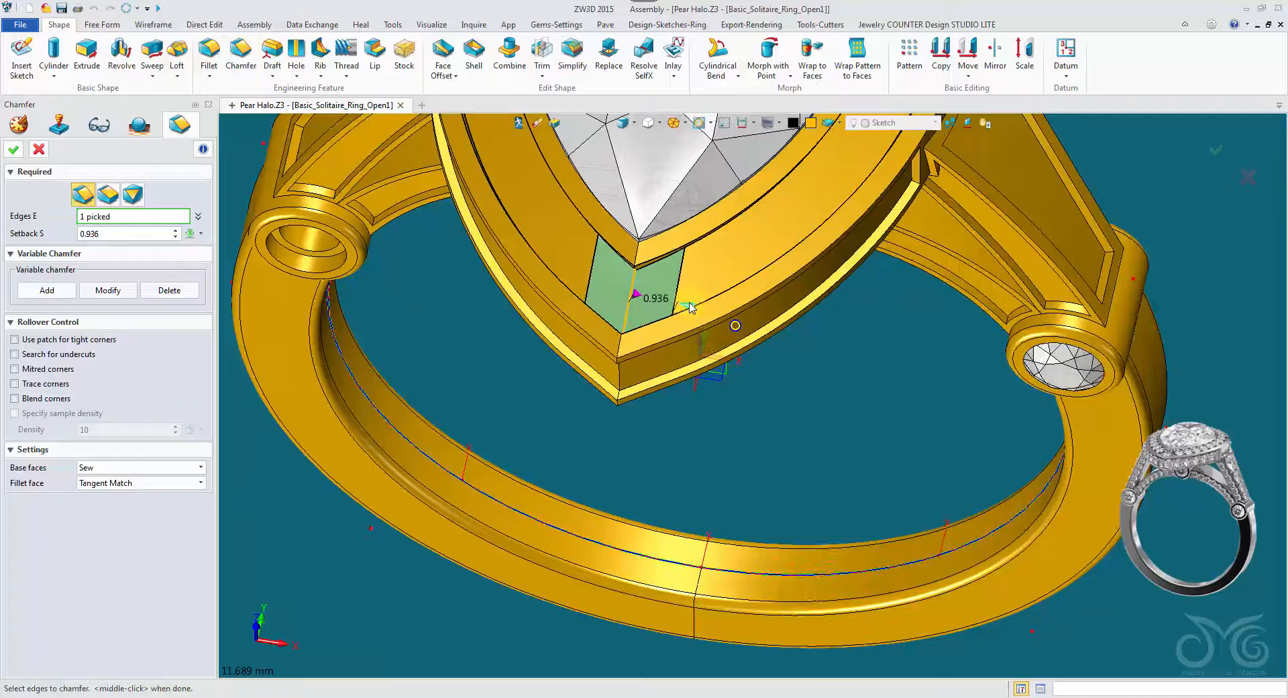
click(13, 152)
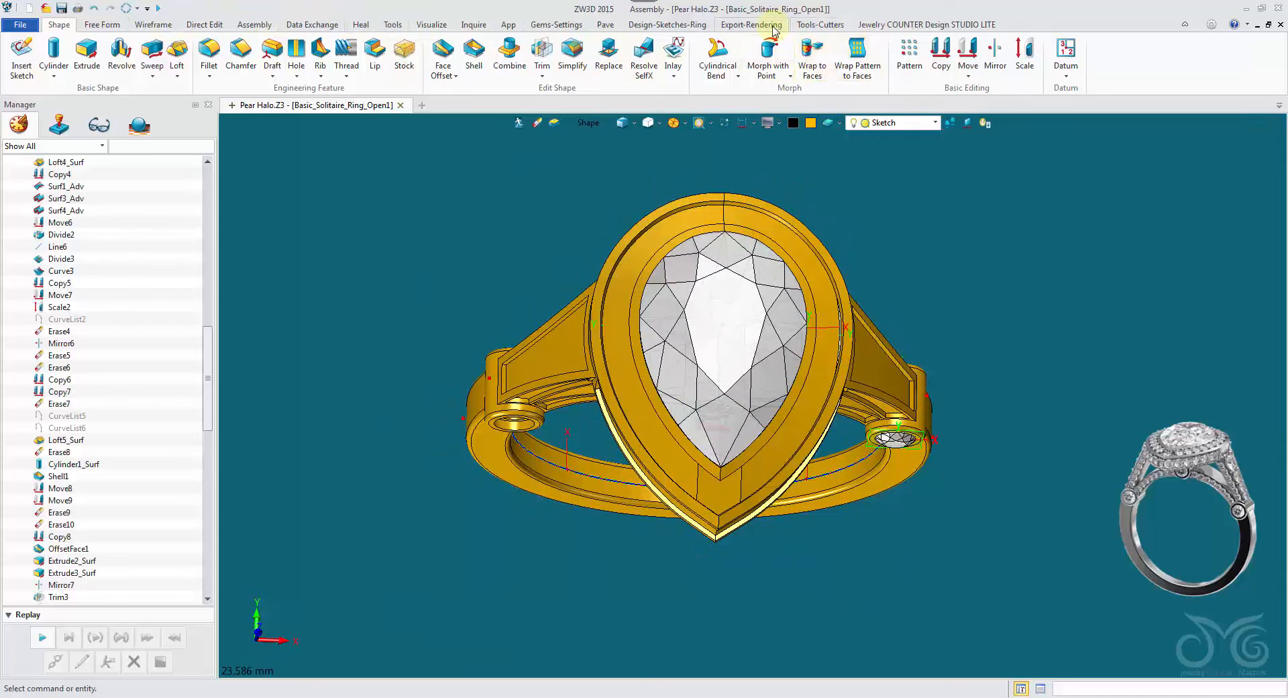
Step: Place a 1.25 mm round faceted stone centred on the chamfered face at the halo's pointed tip
click(553, 25)
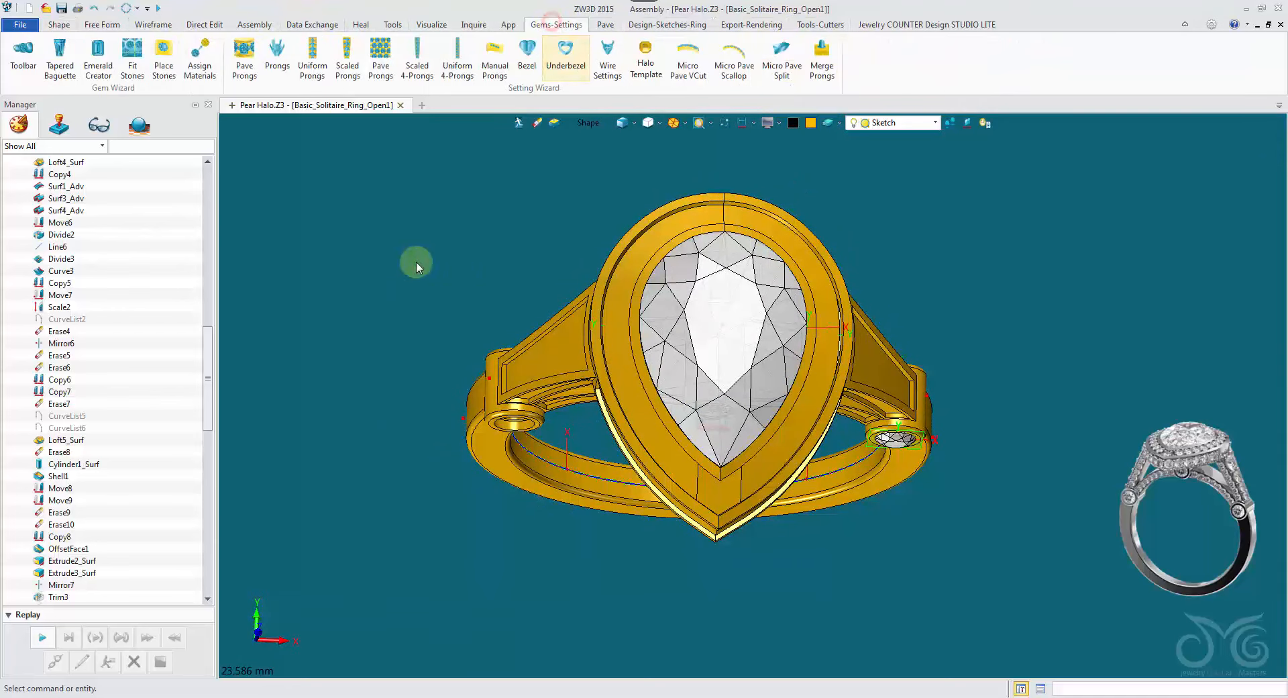
click(165, 73)
click(139, 377)
double_click(459, 224)
text(0.25)
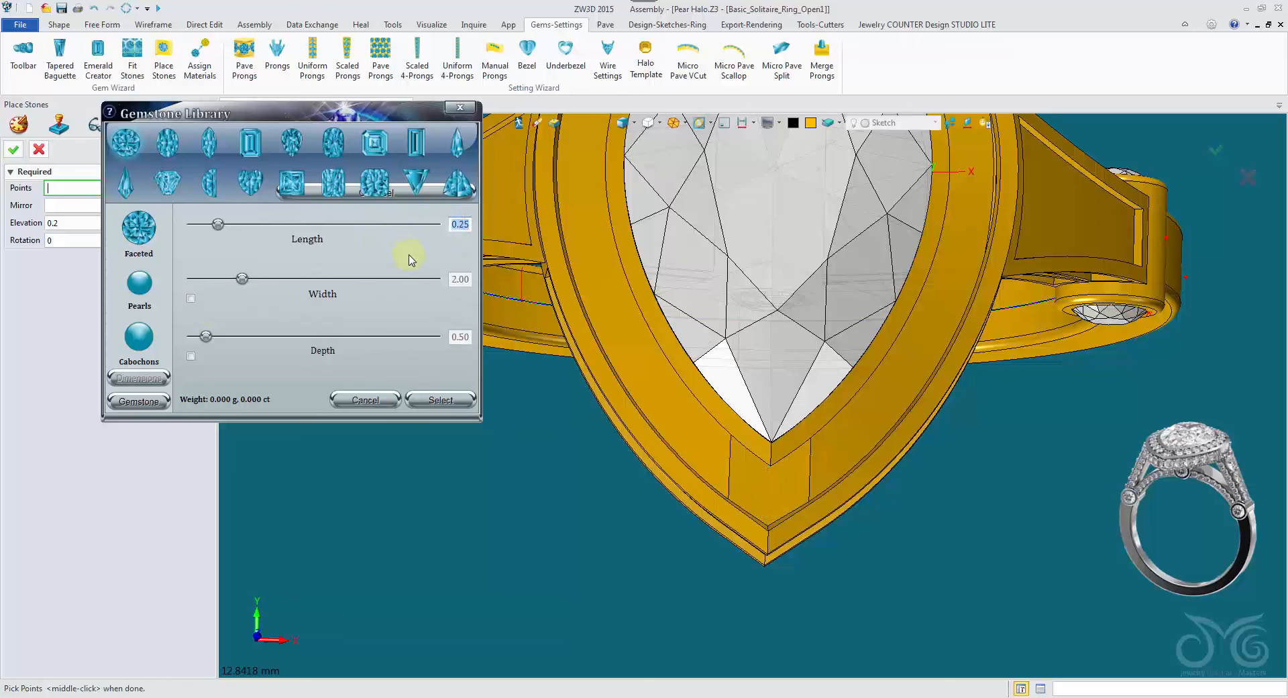
scroll(771, 510, up, 4)
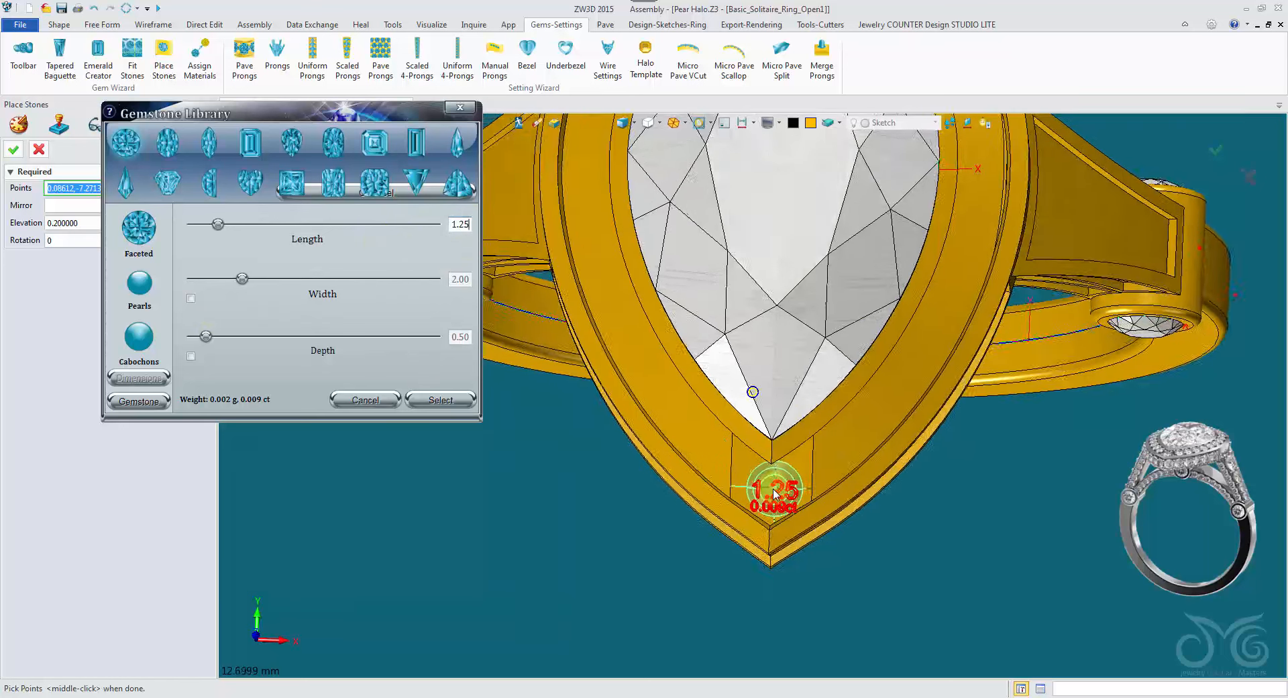
middle_drag(808, 524, 809, 478)
right_drag(808, 524, 815, 522)
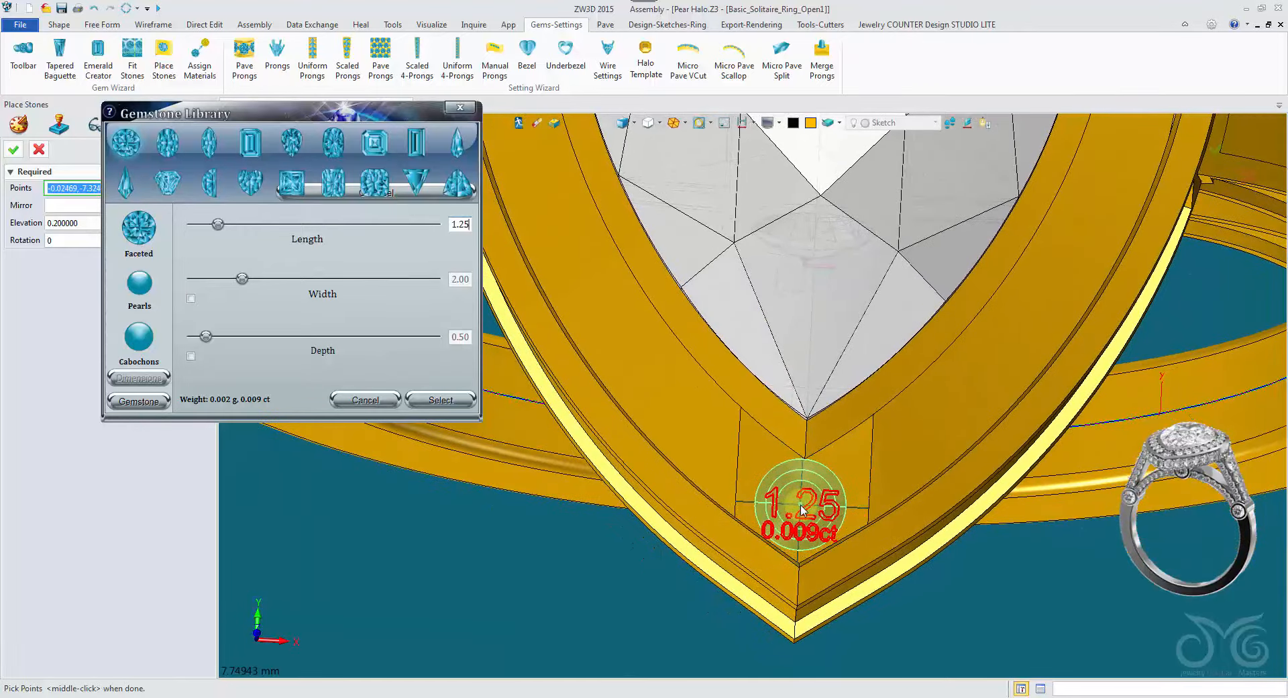
click(802, 510)
right_drag(803, 510, 621, 455)
click(11, 150)
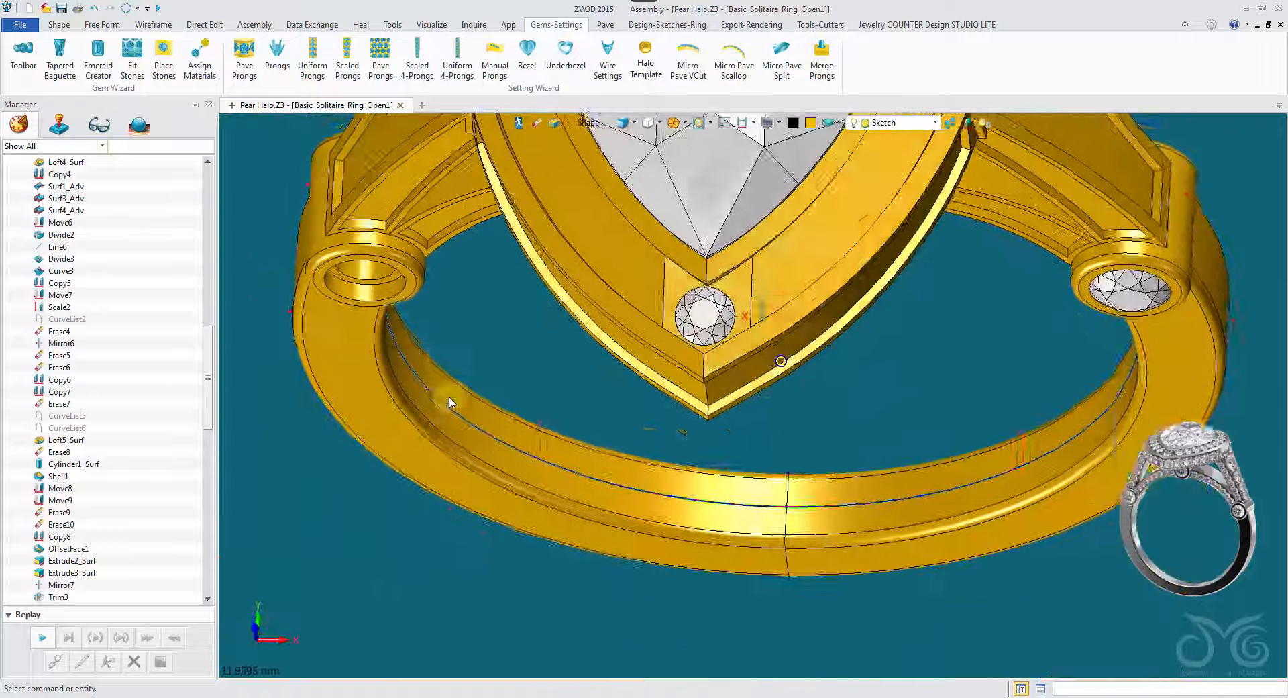
Step: Save the ring model
right_drag(448, 397, 452, 386)
middle_drag(773, 355, 739, 452)
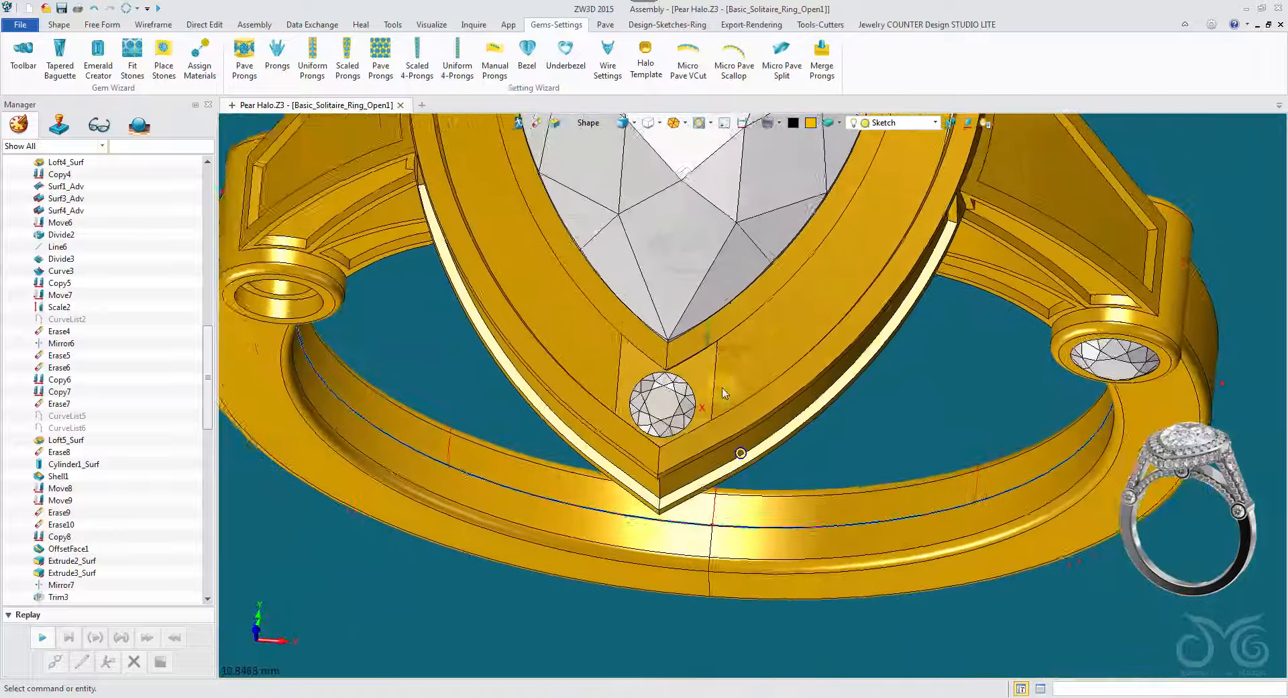
right_drag(738, 452, 719, 345)
scroll(719, 350, down, 2)
right_drag(993, 560, 1096, 271)
key(ctrl+Down)
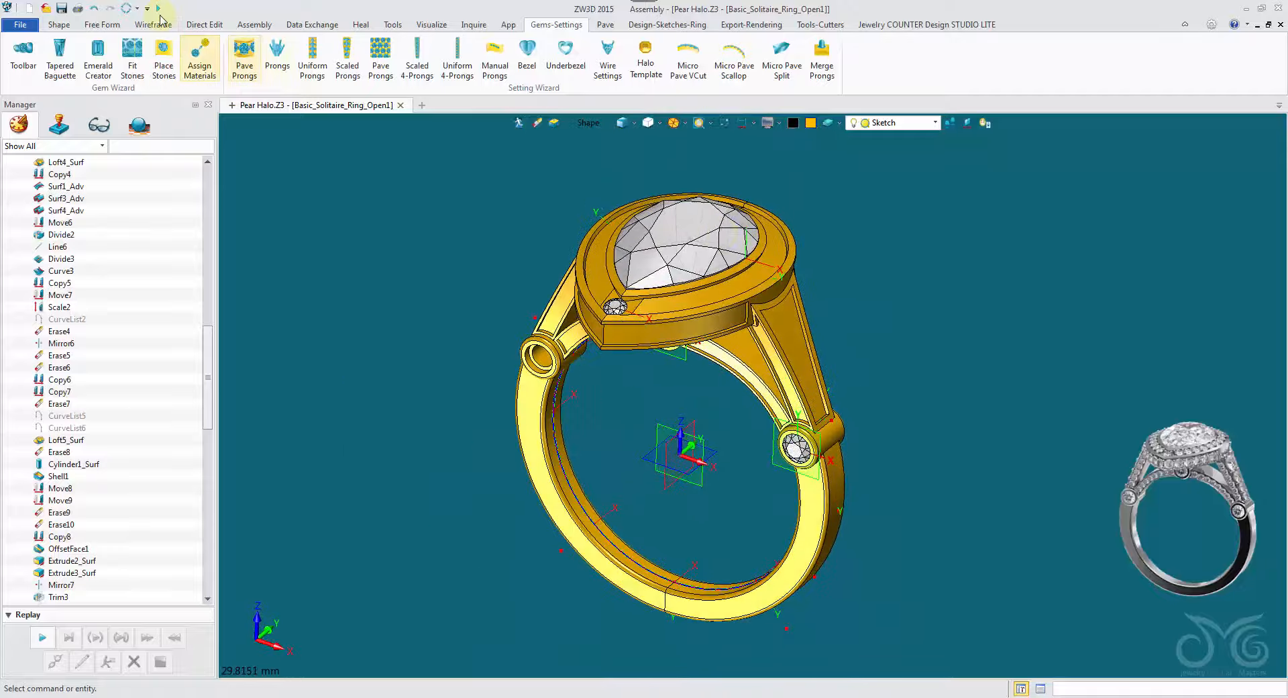
click(62, 8)
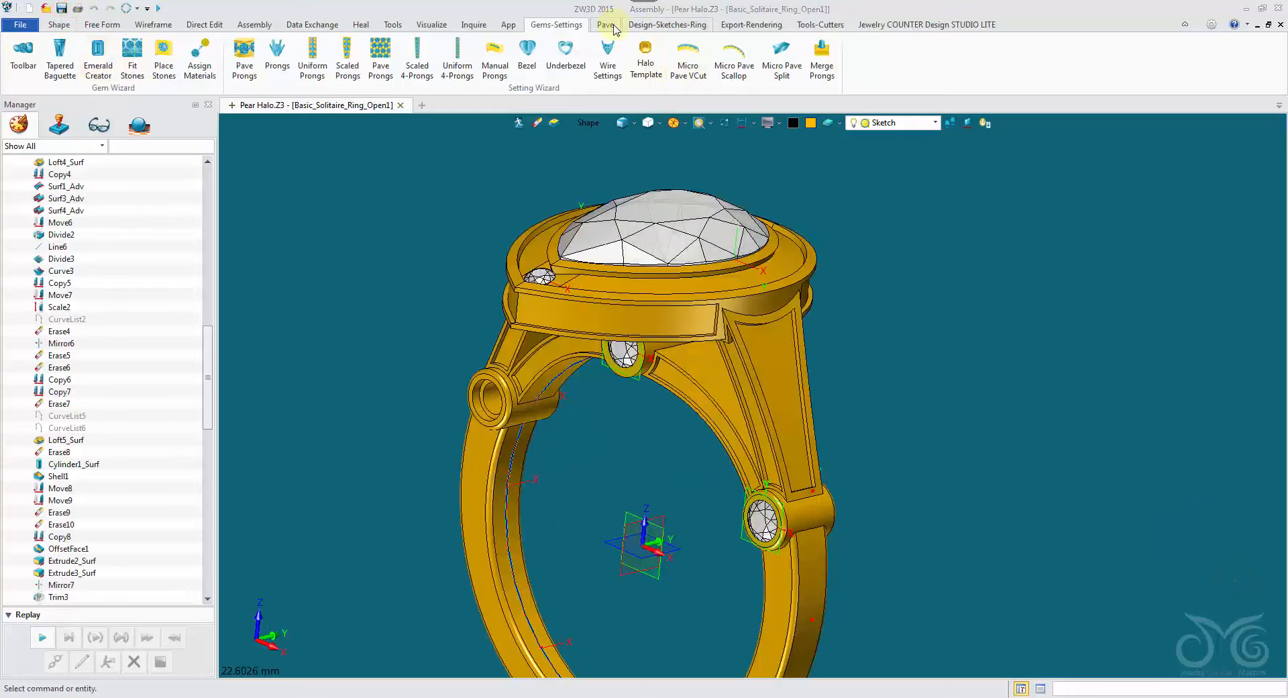
Step: Lay out eight spread round gems between the two border edges of the arched rail's recessed panel, with 0.15 elevation
click(605, 25)
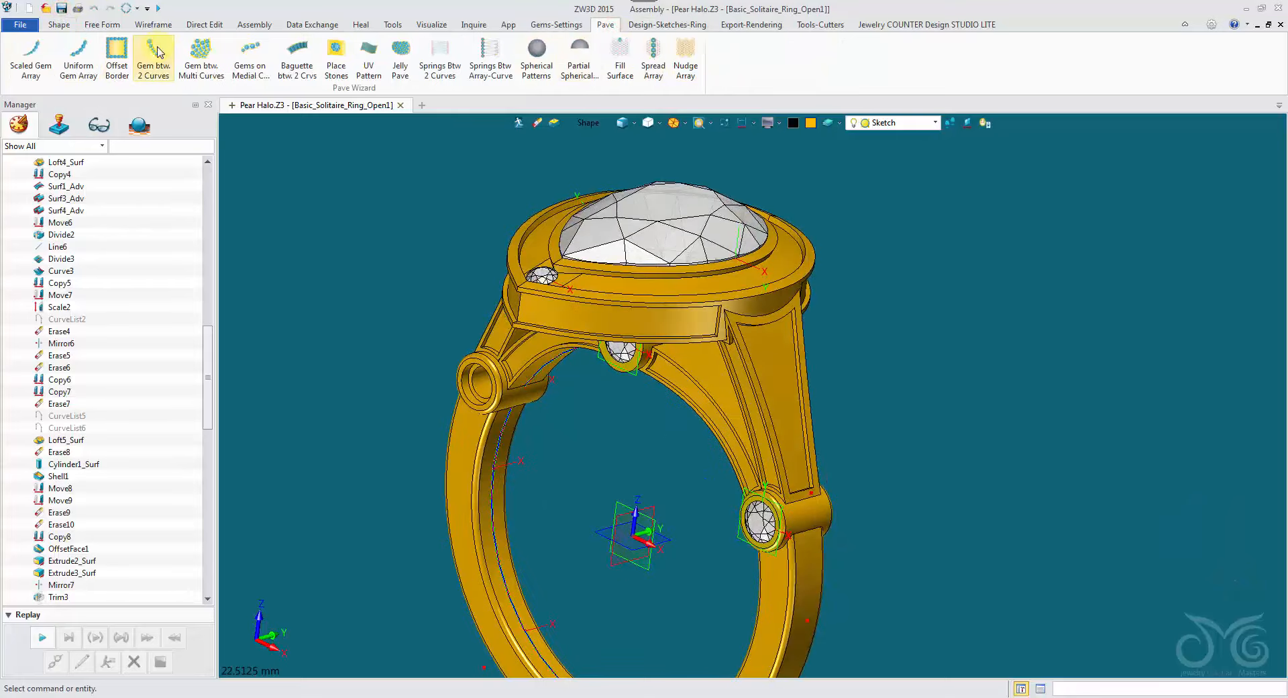
click(153, 60)
scroll(533, 308, up, 5)
click(545, 367)
right_drag(604, 322, 778, 309)
click(745, 395)
scroll(753, 393, down, 2)
click(94, 262)
click(89, 339)
text(9)
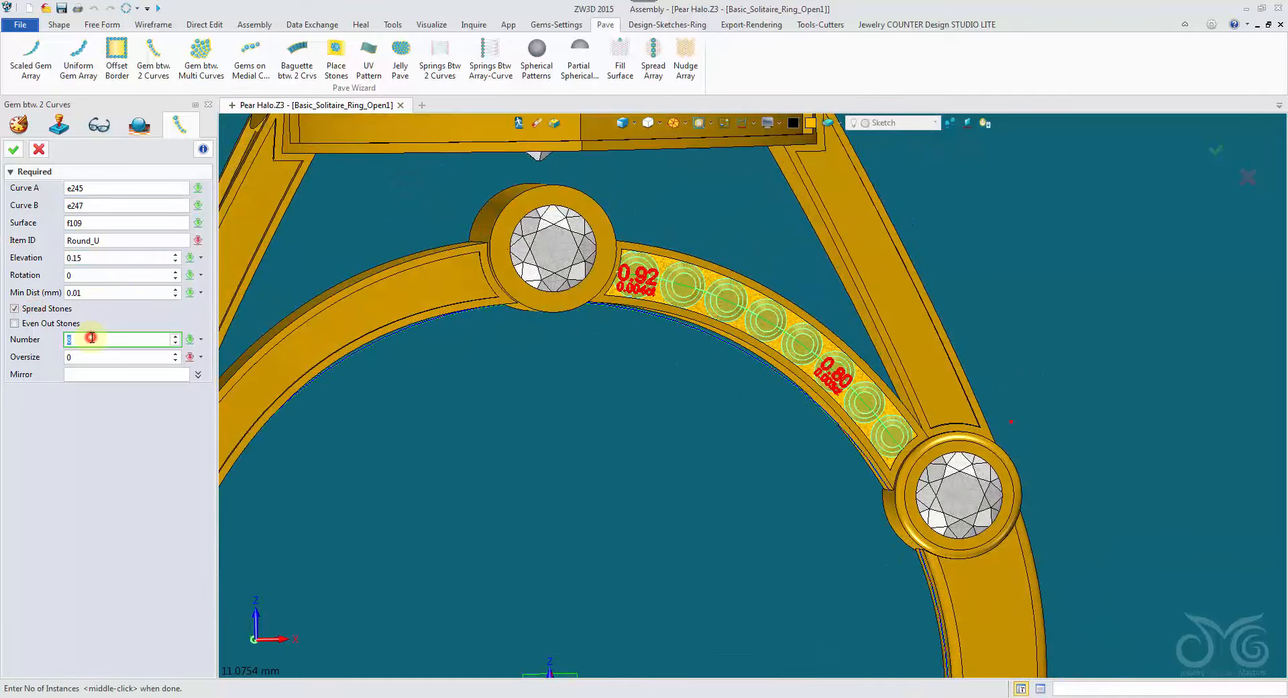
Step: Mirror the gem row onto the other half of the arched rail and create the stones
scroll(857, 413, up, 1)
right_drag(762, 402, 738, 382)
scroll(791, 269, down, 3)
click(87, 376)
right_drag(483, 529, 500, 500)
click(614, 461)
click(743, 463)
right_drag(613, 462, 911, 480)
click(9, 149)
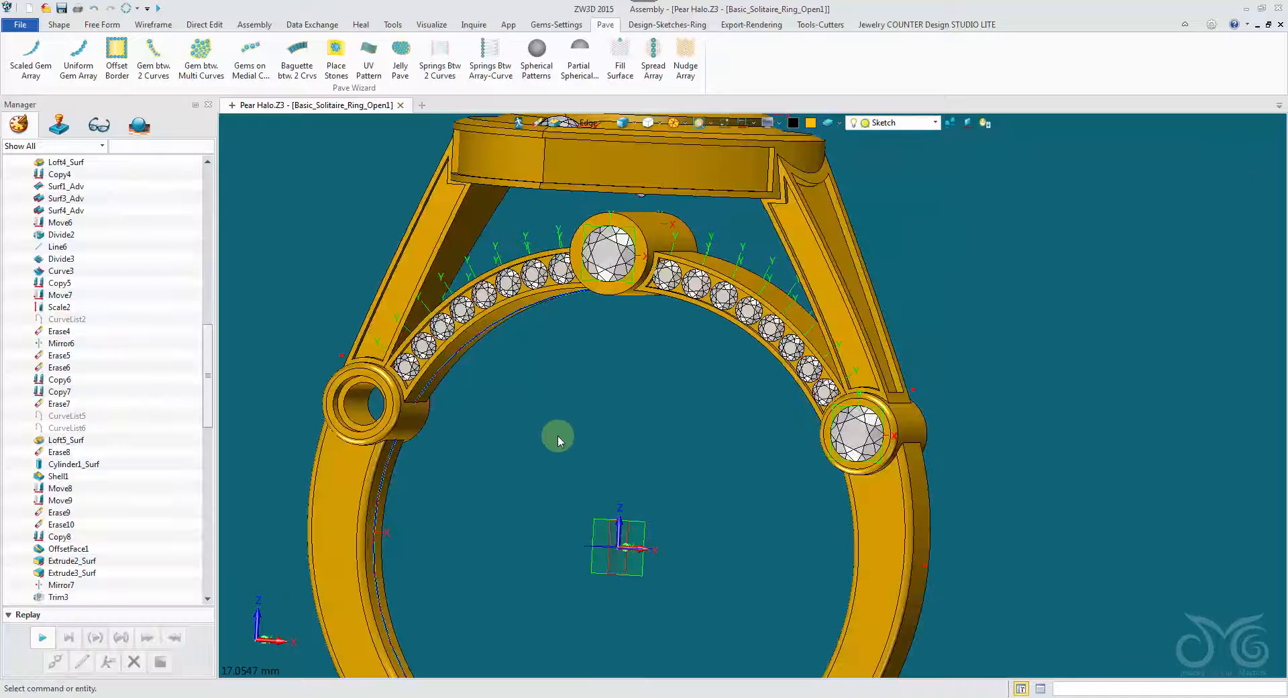
Step: Create curves from two border edges of the recessed panel on the shoulder's side face
right_drag(557, 436, 580, 496)
scroll(805, 469, up, 3)
click(153, 25)
click(259, 75)
click(334, 102)
scroll(589, 211, up, 1)
right_drag(570, 161, 604, 161)
scroll(604, 188, down, 1)
click(593, 201)
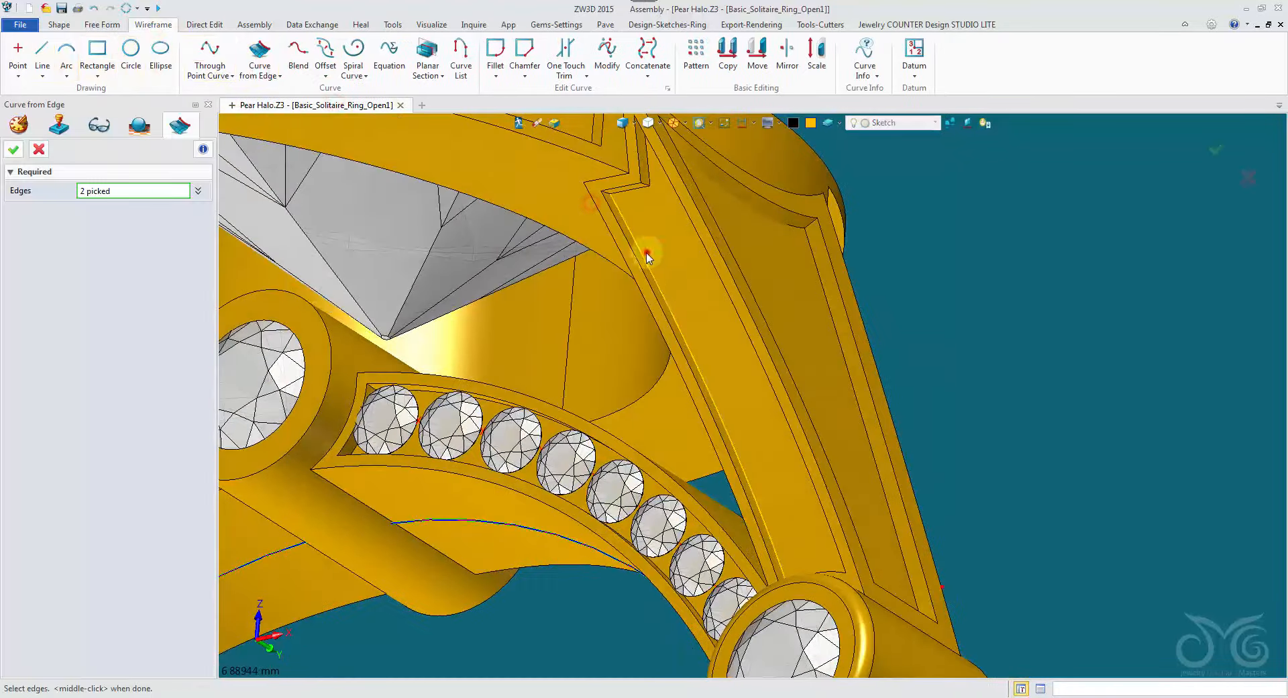
click(11, 149)
Step: Use Trim/Extend to adjust the upper ends of the border curves on the shoulder's side panel
right_drag(779, 402, 492, 276)
scroll(491, 276, up, 1)
click(577, 75)
click(614, 143)
click(59, 260)
click(113, 190)
right_drag(604, 248, 643, 239)
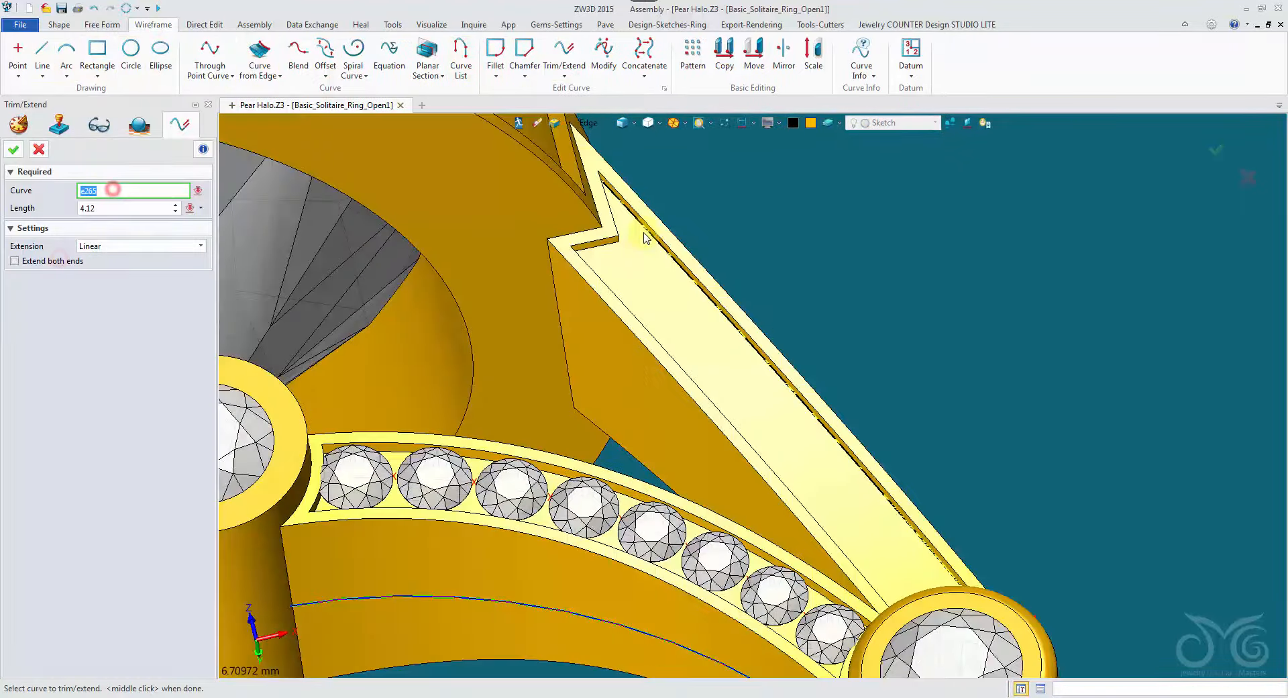
middle_click(642, 138)
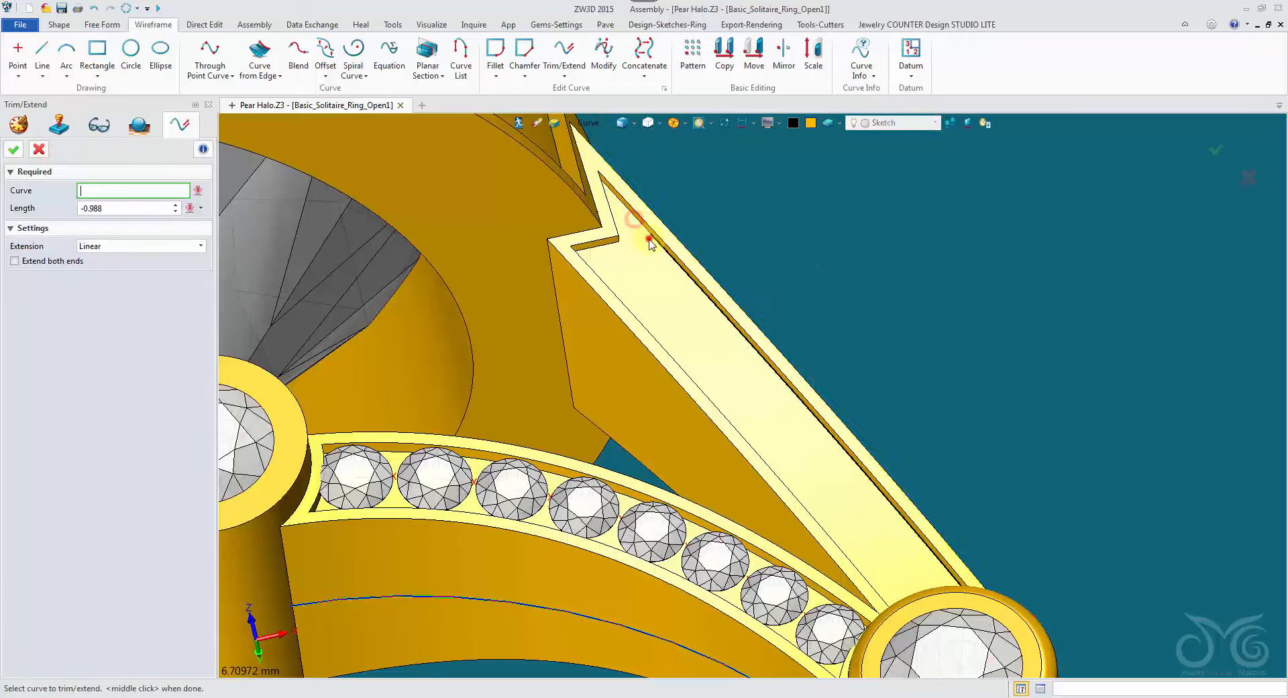
right_drag(649, 240, 644, 296)
click(615, 259)
click(618, 253)
Step: Adjust the lower end of a shoulder side-panel border curve next to the round bezel with Trim/Extend
right_drag(879, 597, 888, 552)
click(931, 556)
click(954, 582)
right_drag(993, 537, 1014, 572)
click(12, 151)
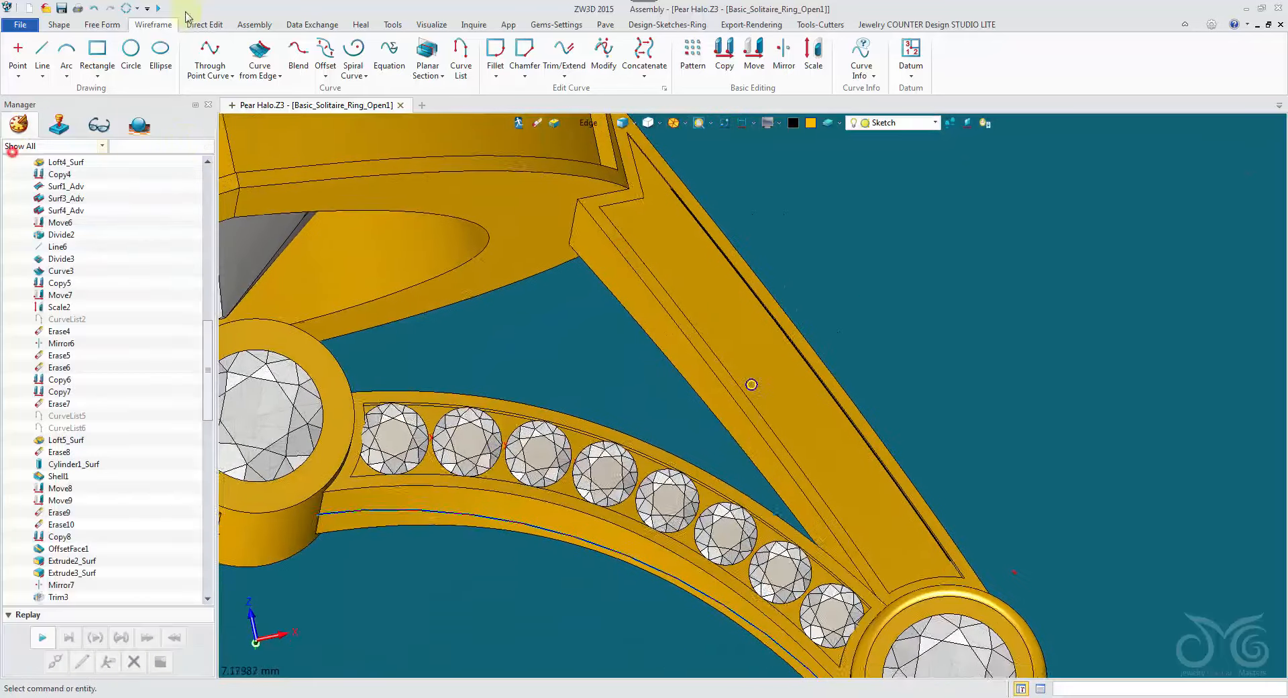
Step: Lay out spread round gems between the two curves on the shoulder's side panel, with number 8 and 0.2 elevation
click(606, 24)
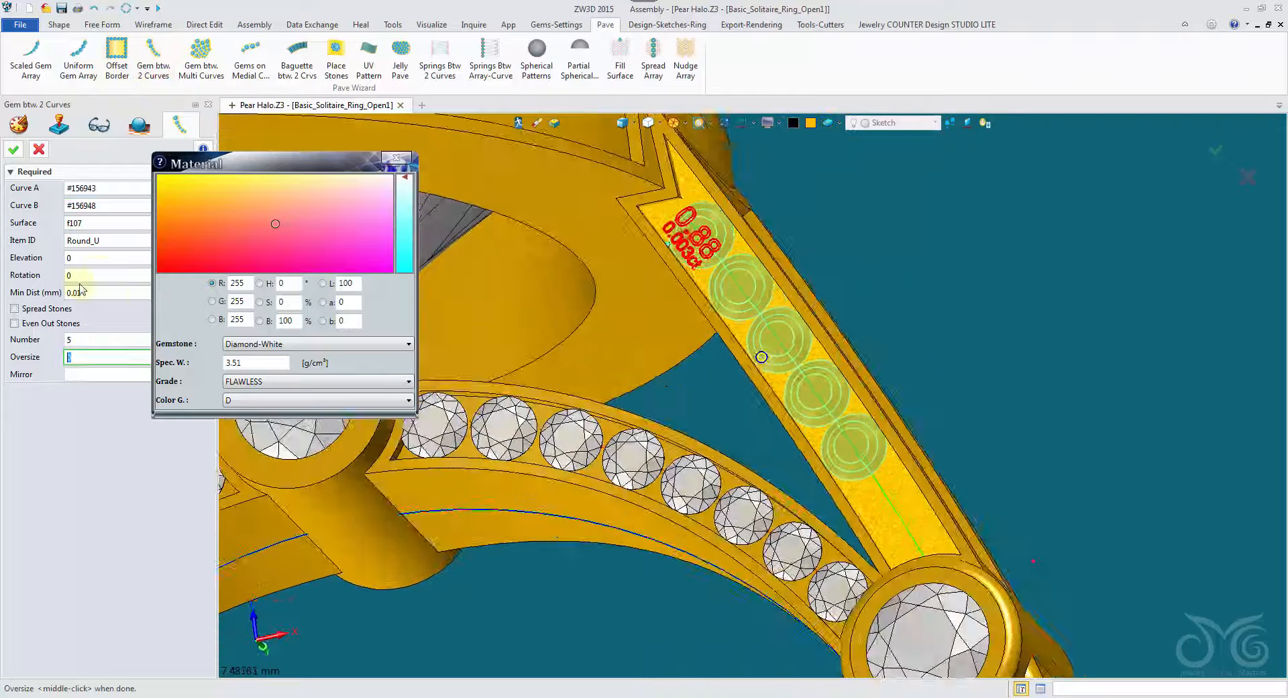
click(98, 261)
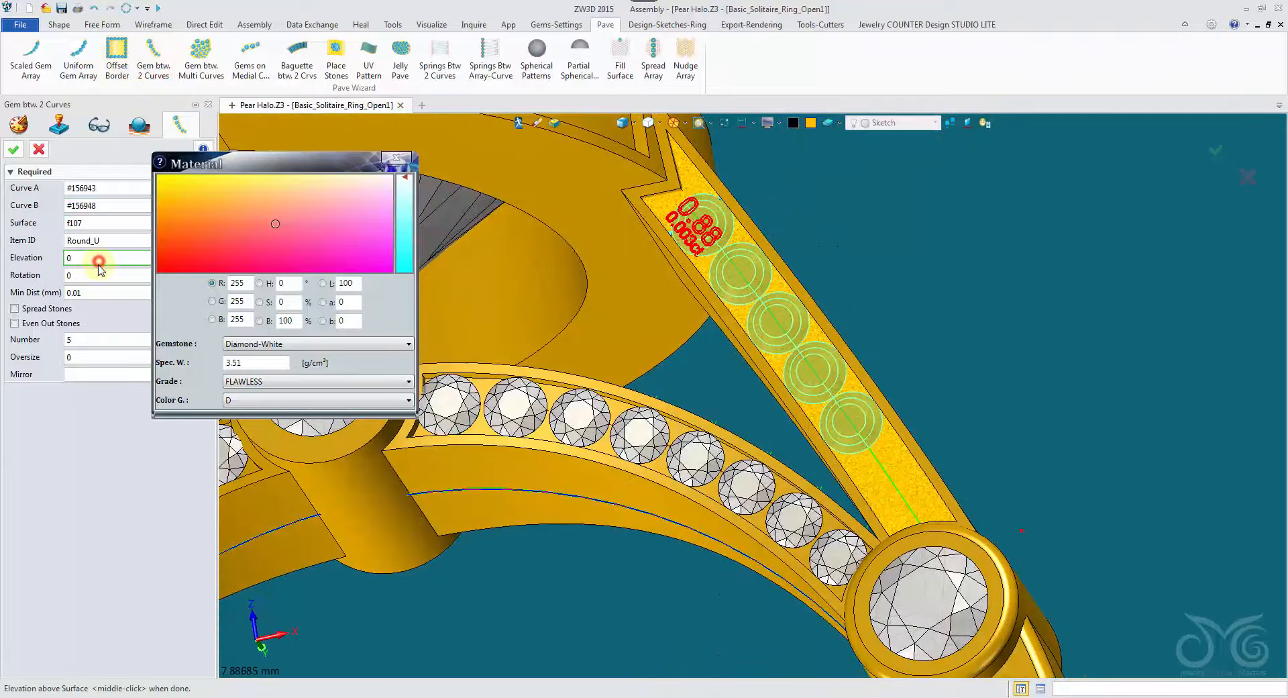
key(BackSpace)
text(6)
click(88, 357)
Step: Mirror the side-panel gem row about the vertical datum planes at the ring's centre and create the stones
click(75, 375)
scroll(504, 495, down, 4)
right_drag(510, 436, 503, 494)
click(625, 428)
click(599, 486)
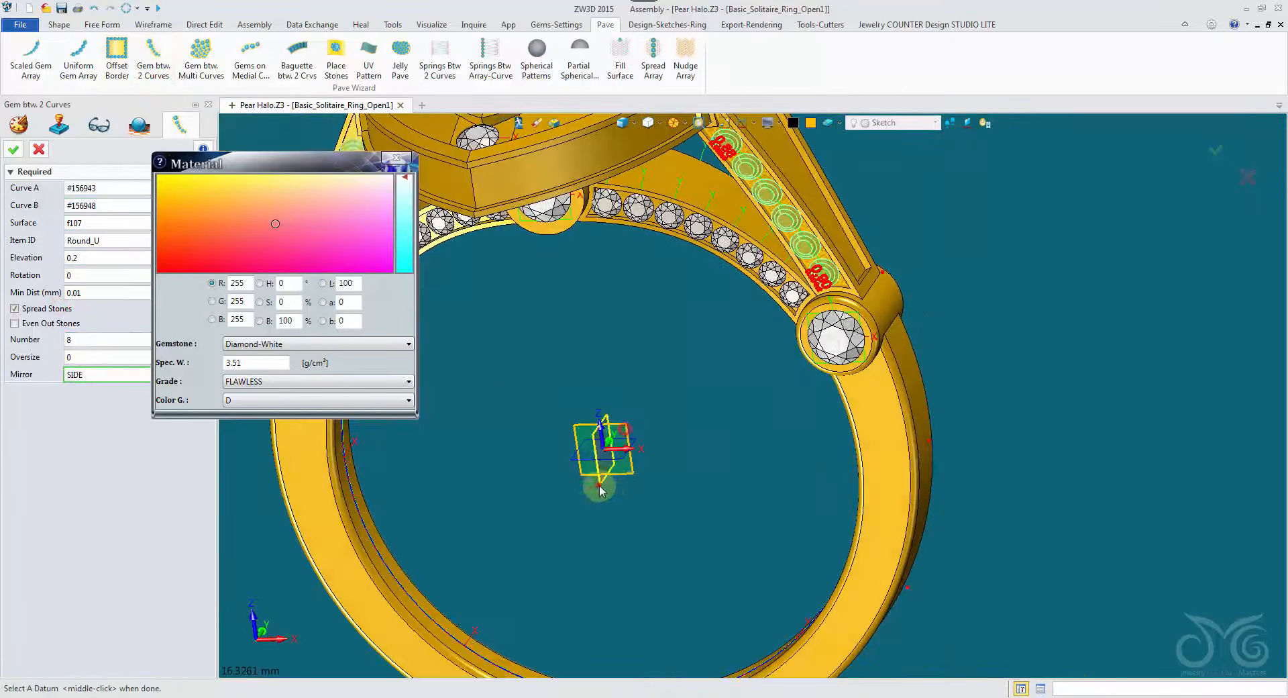
right_drag(600, 491, 599, 409)
click(14, 150)
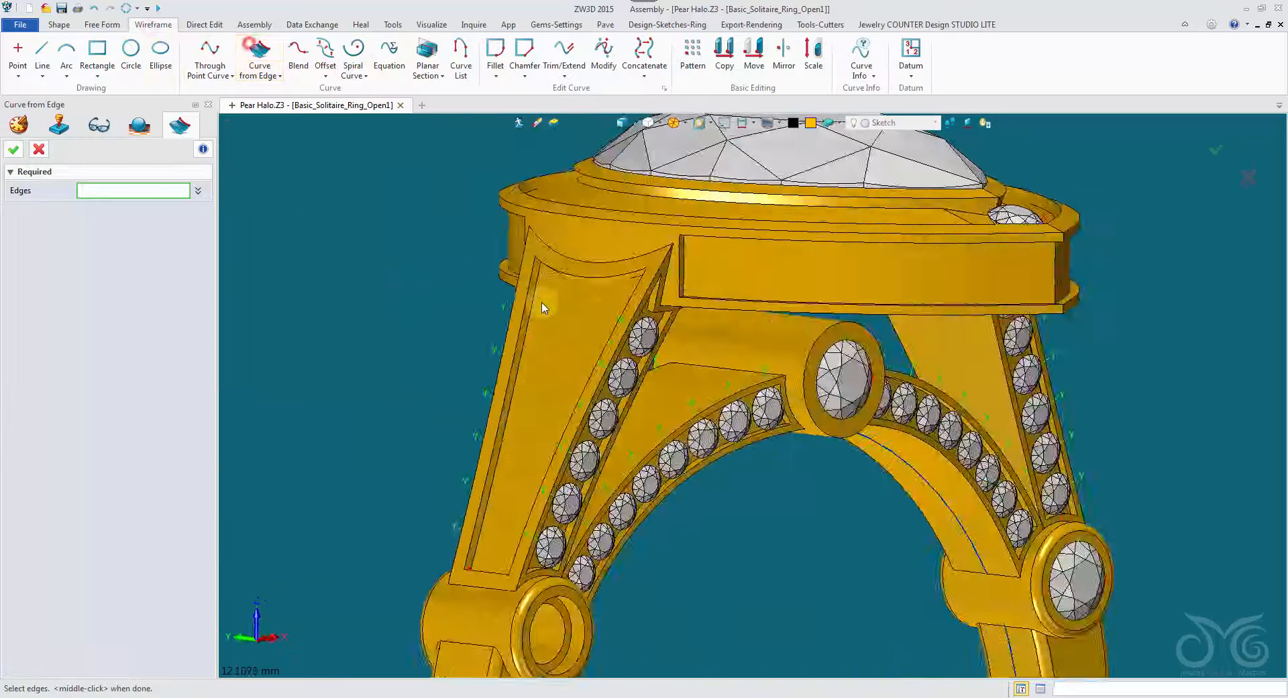
Step: Create curves from the two long border edges of the outer shoulder panel and adjust their upper ends with Trim/Extend
click(839, 346)
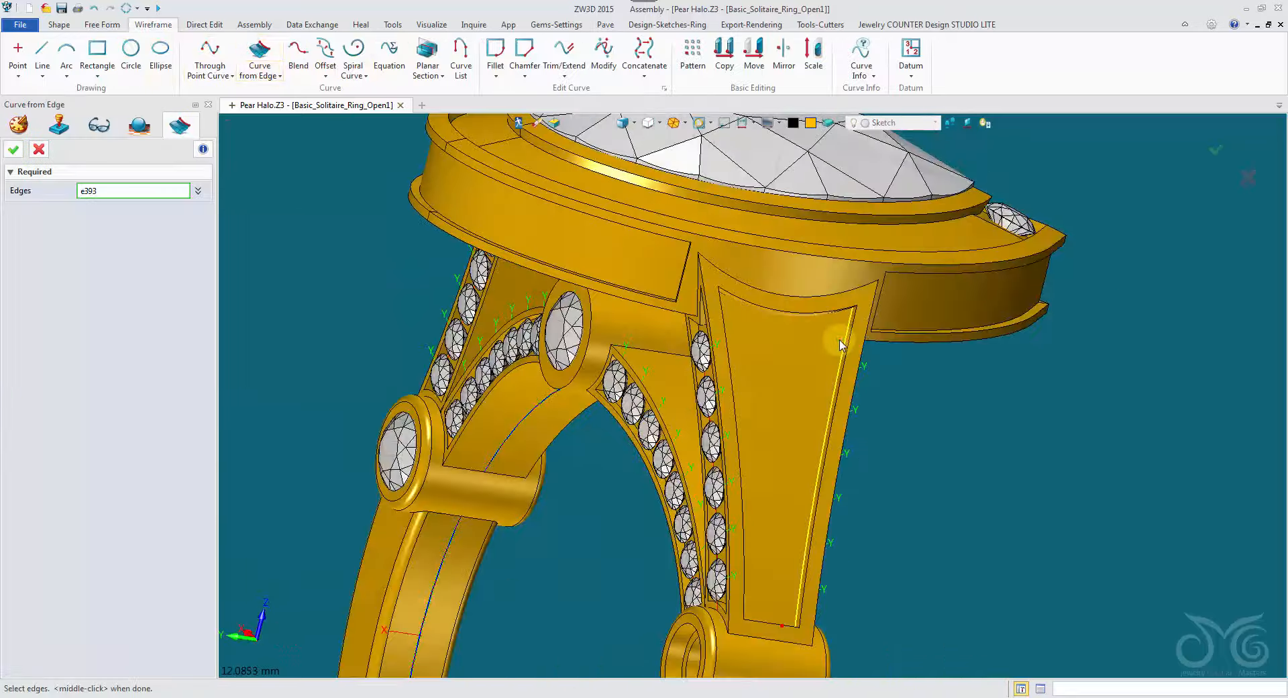
click(13, 150)
click(565, 55)
scroll(792, 335, up, 4)
right_drag(792, 336, 745, 349)
click(585, 327)
click(566, 304)
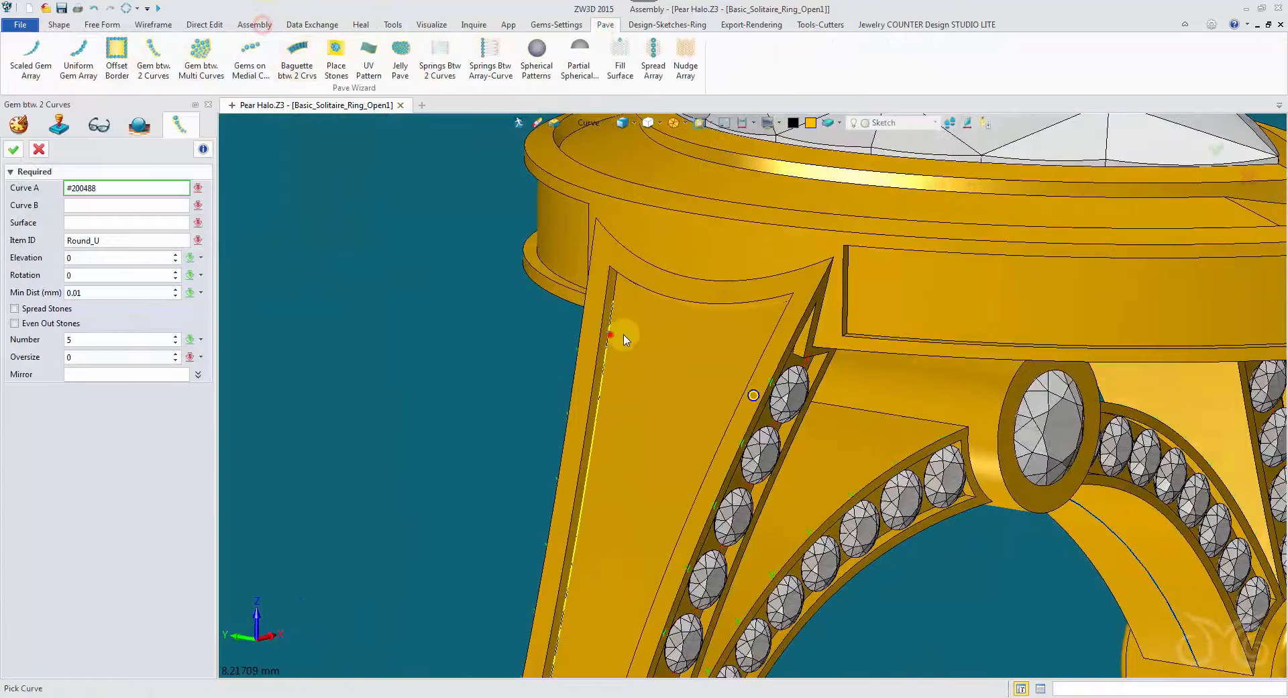
Step: Set four spread gems on the outer shoulder panel with 0.21 elevation and -0.25 oversize, mirrored to the opposite shoulder
click(598, 316)
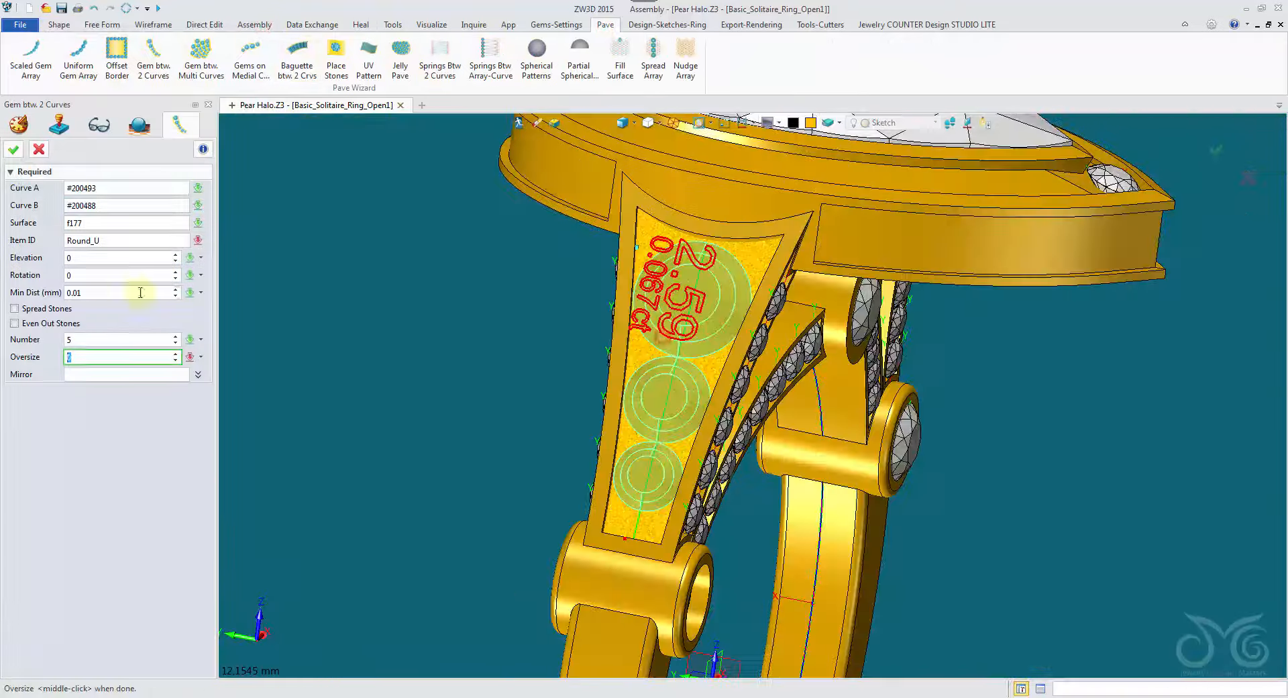
click(65, 309)
click(68, 311)
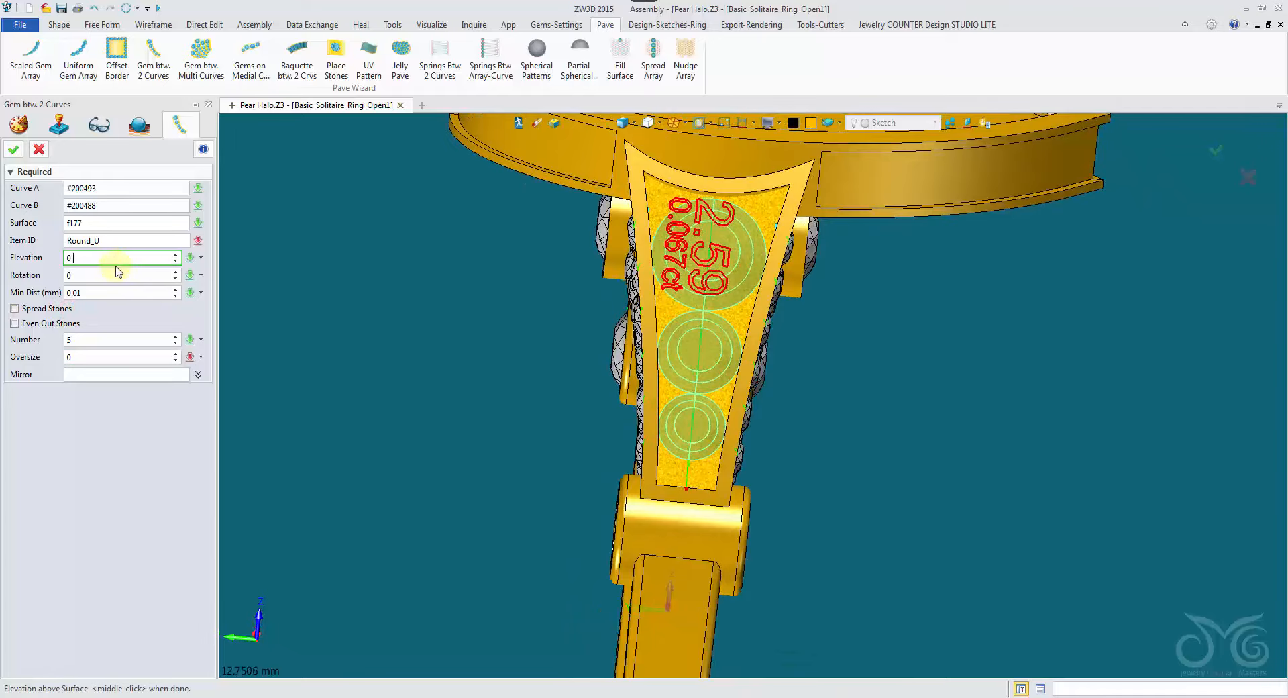
click(105, 354)
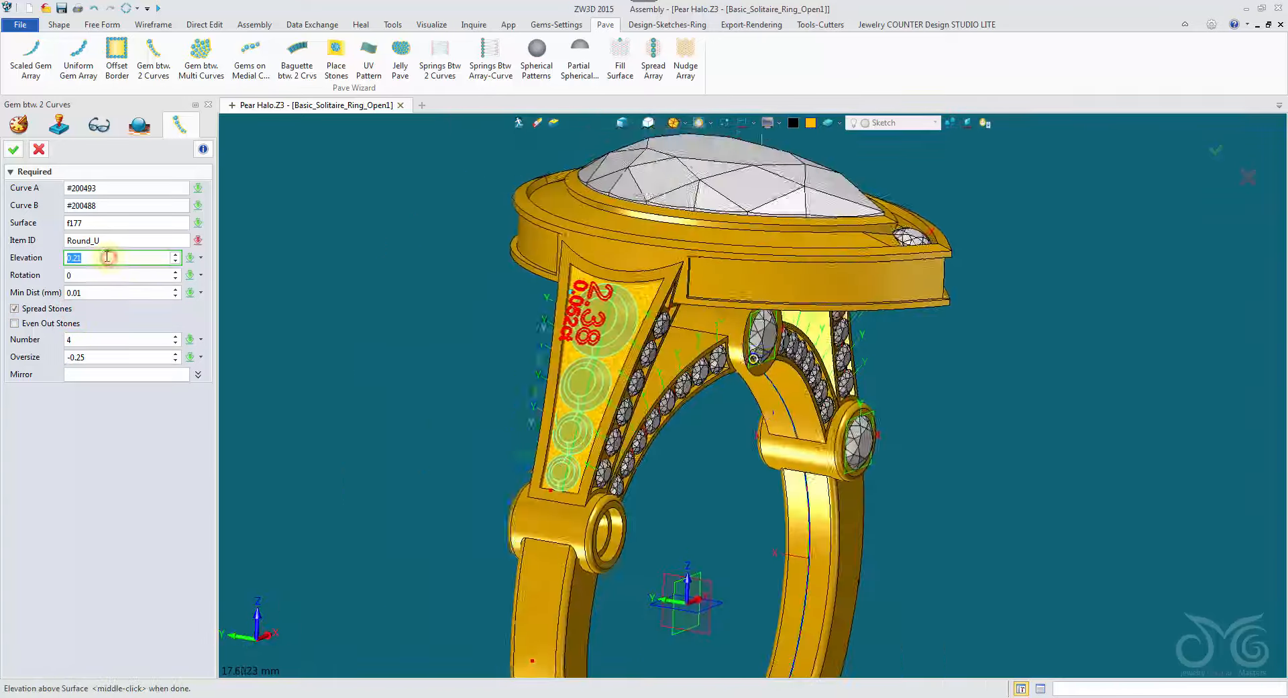
click(92, 374)
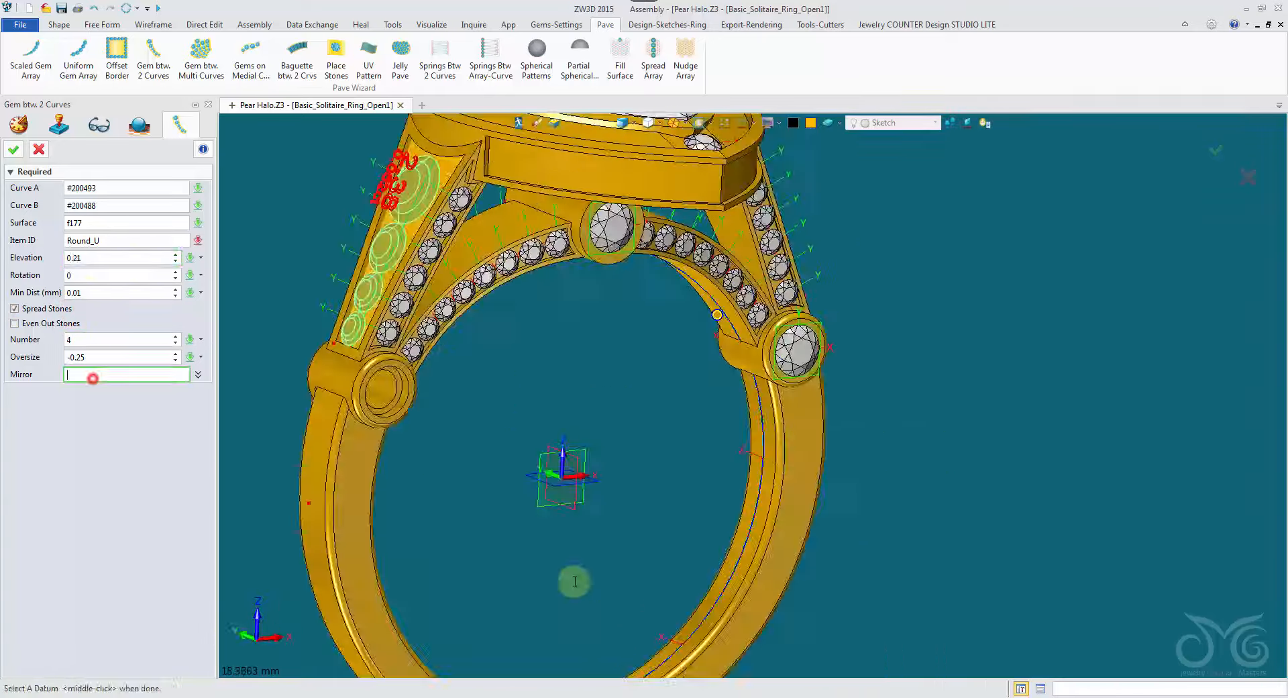
click(14, 149)
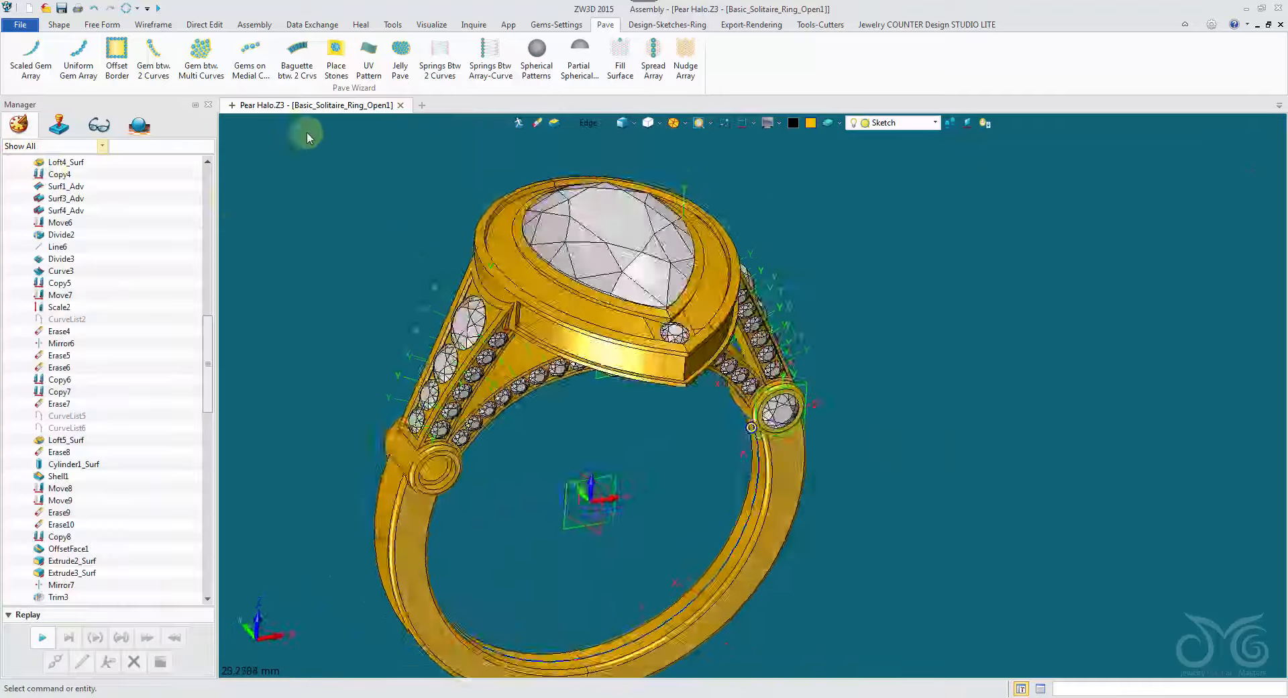
Step: Set 15 spread round gems along half of the halo's top channel at 0.16 elevation, and mirror them onto the other half
click(153, 57)
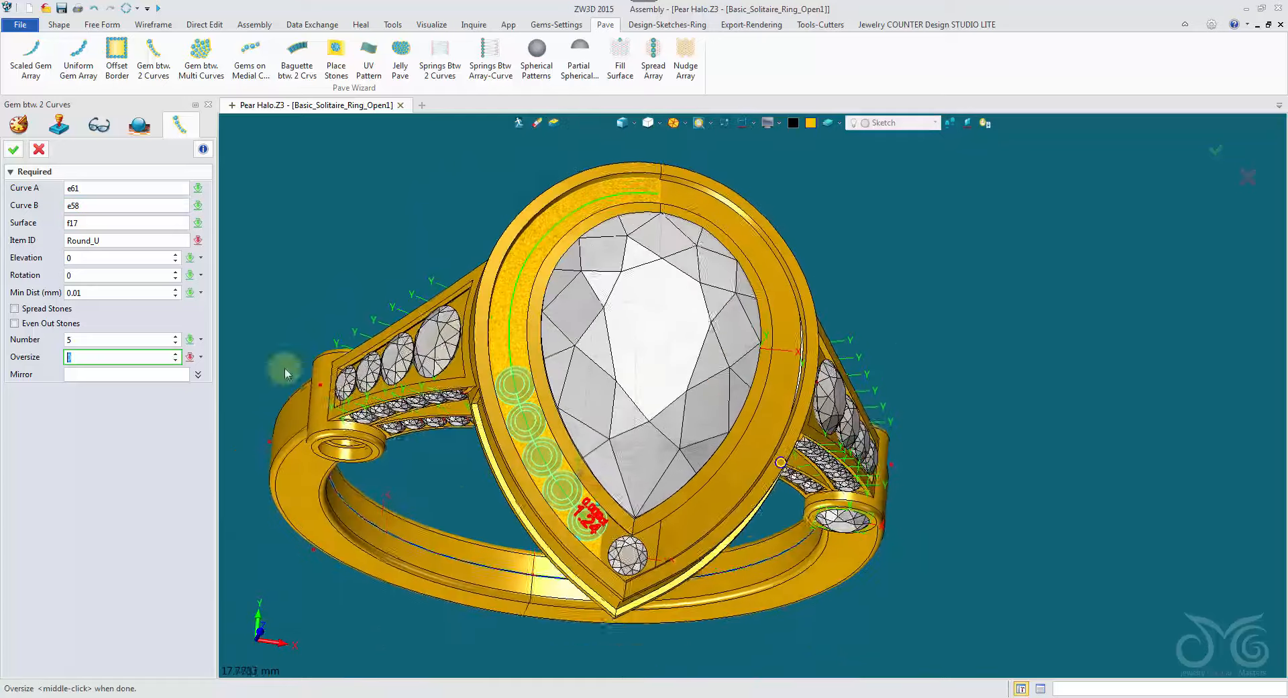
double_click(86, 340)
text(15)
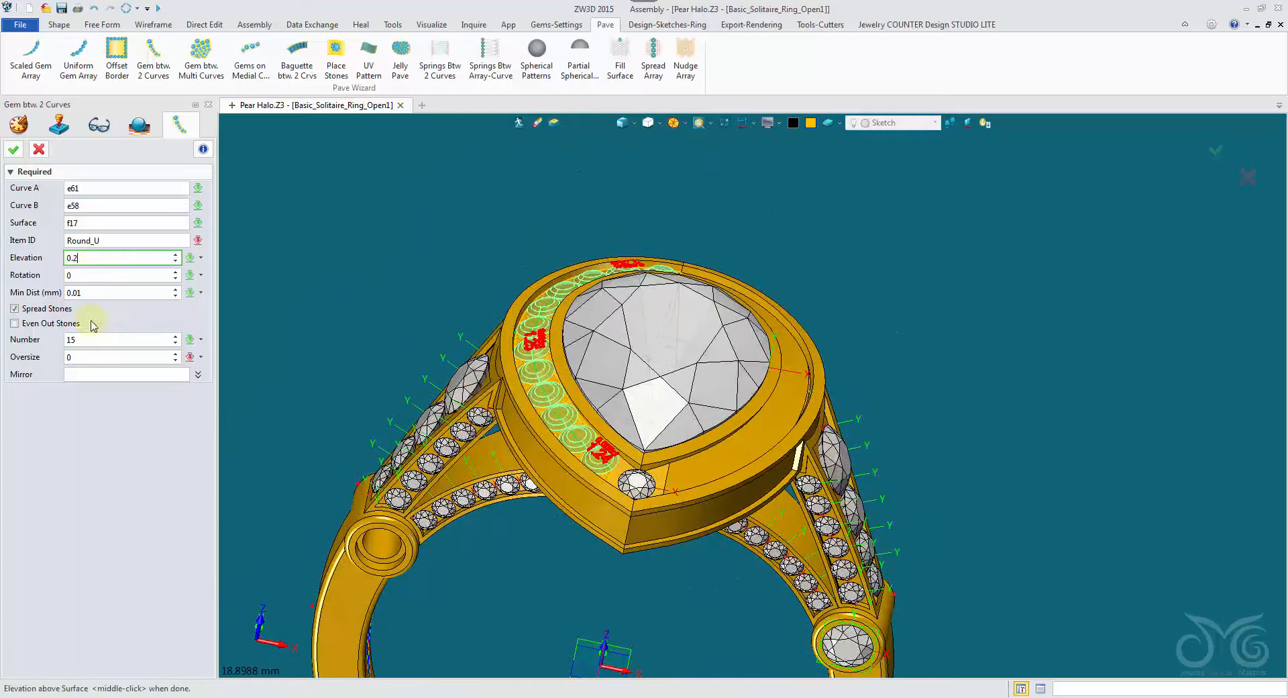
double_click(114, 257)
text(0.16)
click(108, 380)
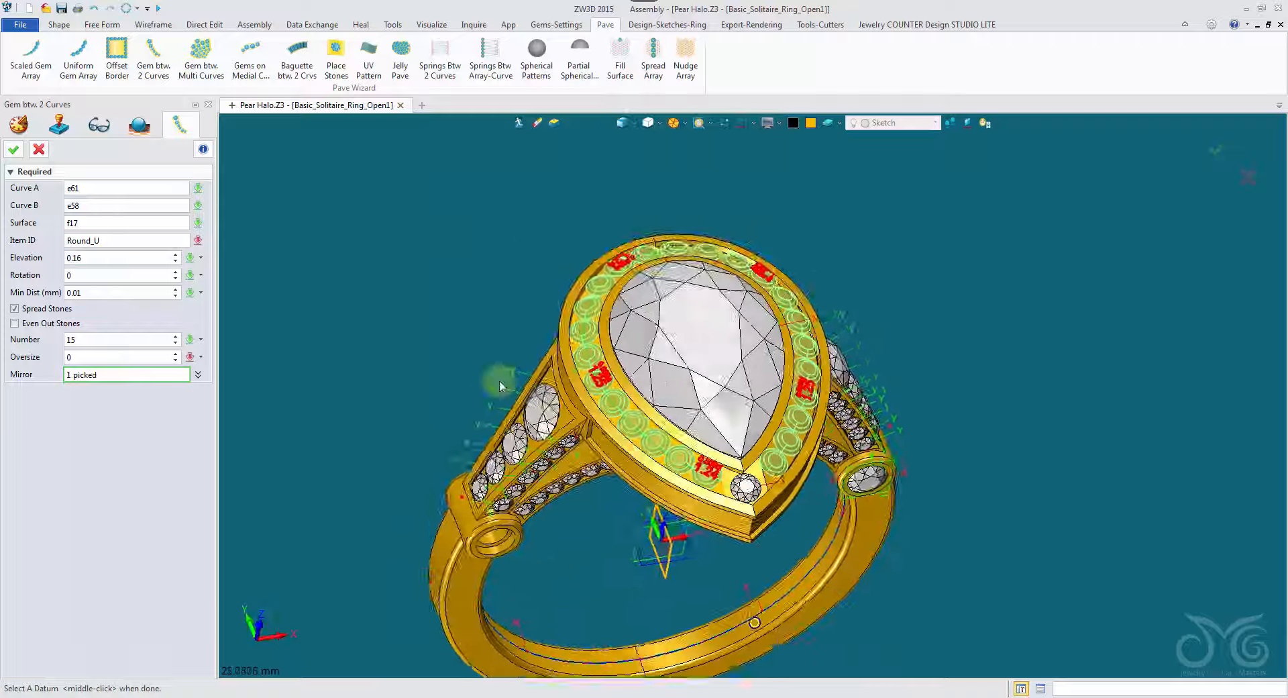
middle_click(420, 329)
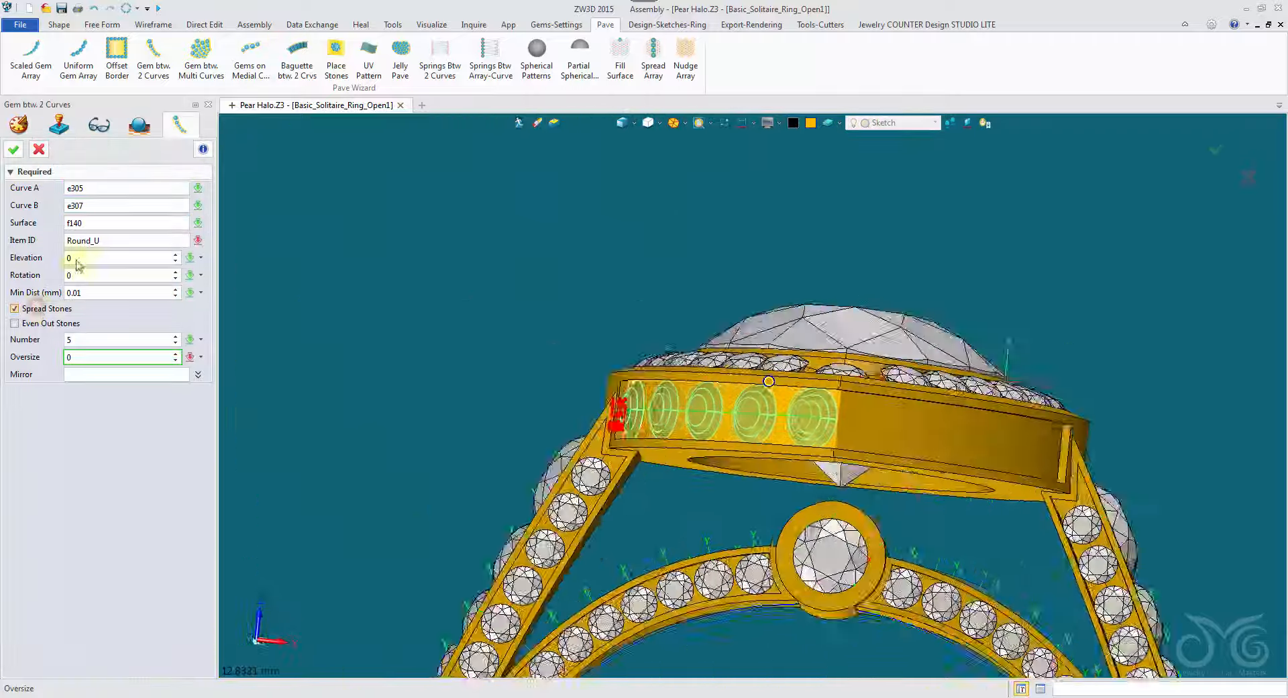
Step: Set six spread gems in the halo's side recess beside the tip at 0.15 elevation, mirrored to the opposite side
click(93, 260)
text(.15)
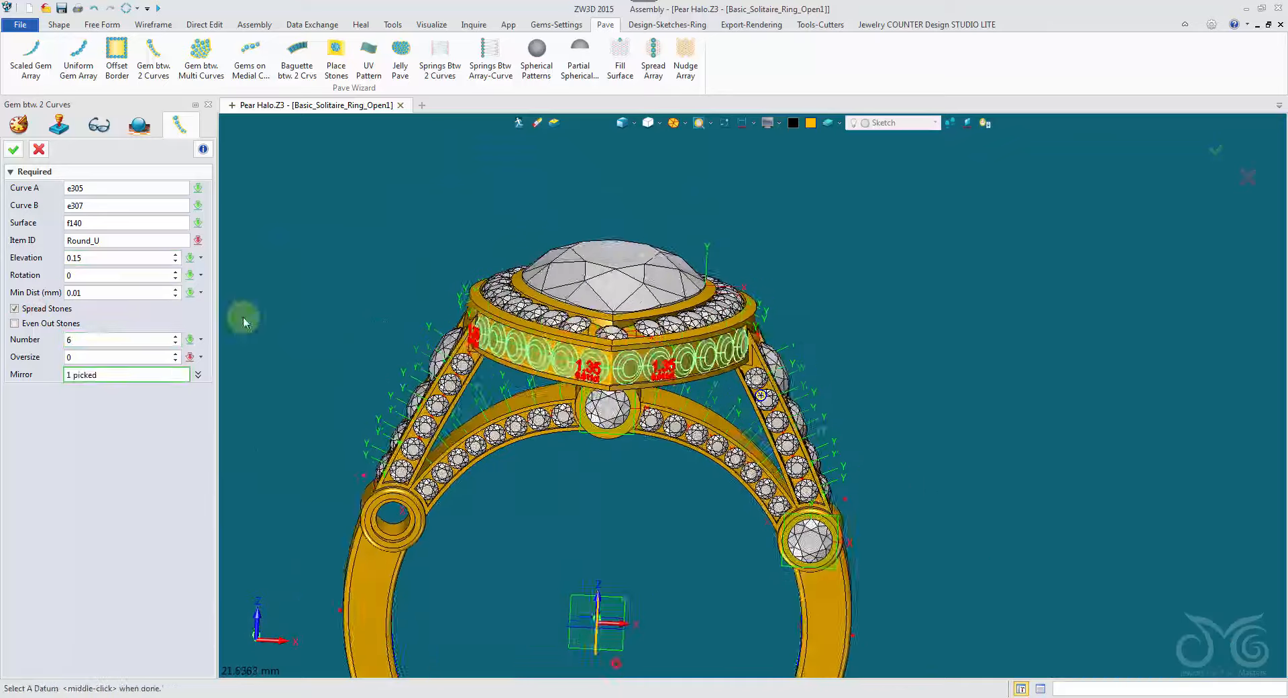
middle_click(311, 228)
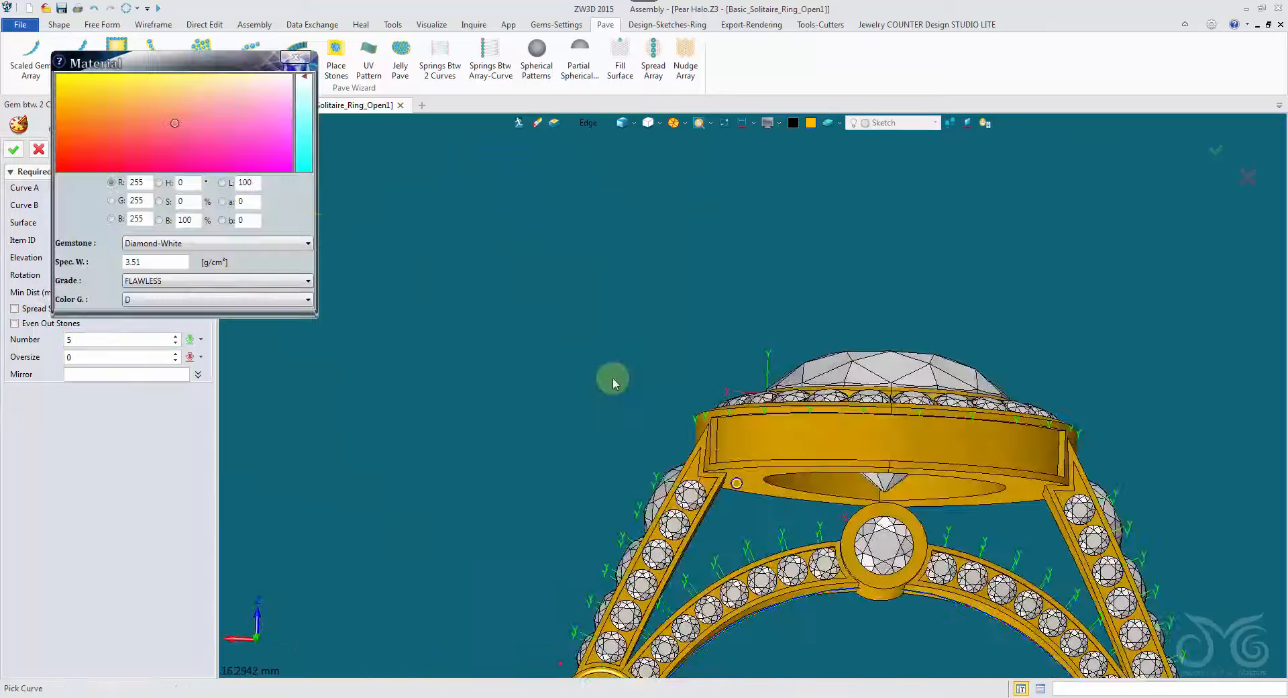
Step: Create curves from the border edges of the halo's rounded rear side and set 11 spread gems between them at 0.15 elevation
click(154, 25)
click(259, 57)
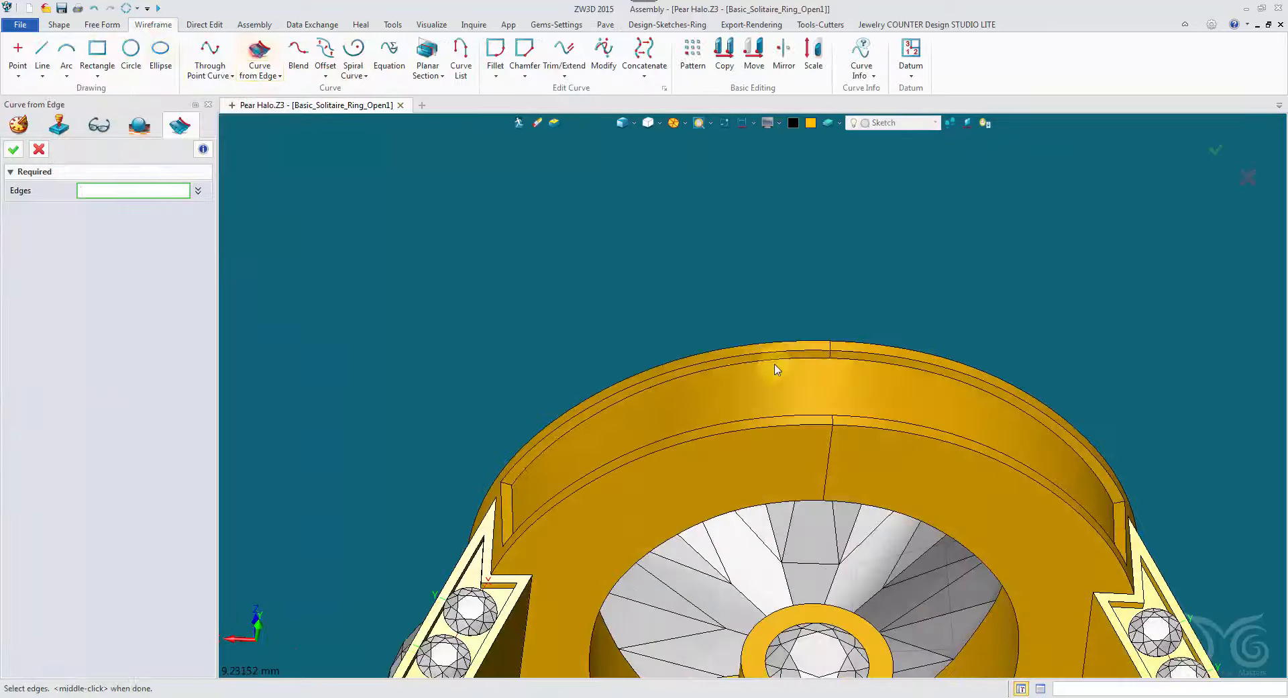
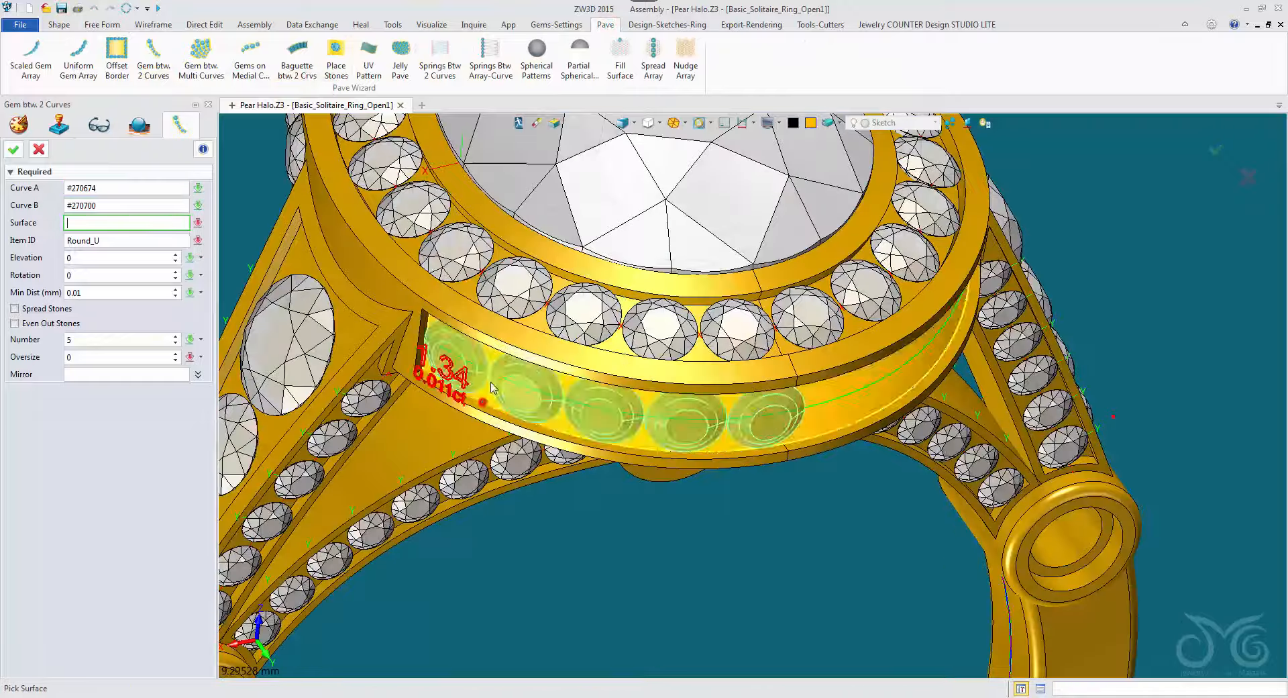
click(38, 310)
click(62, 309)
click(103, 260)
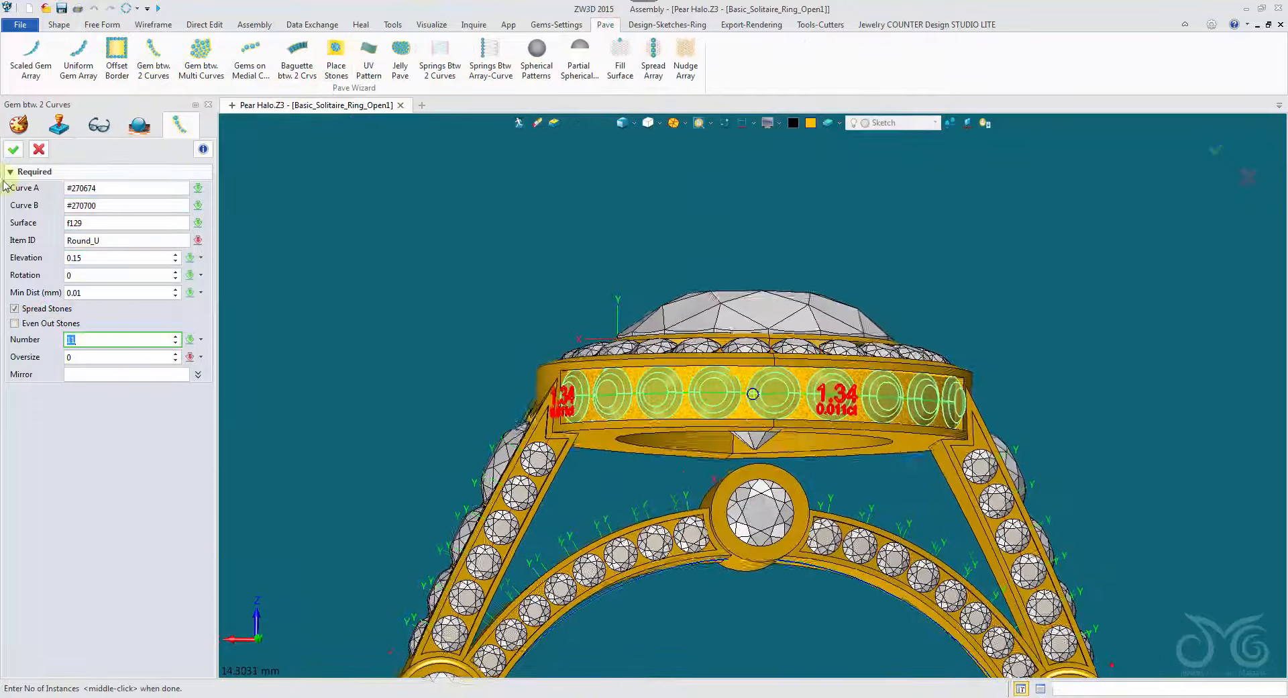
click(14, 149)
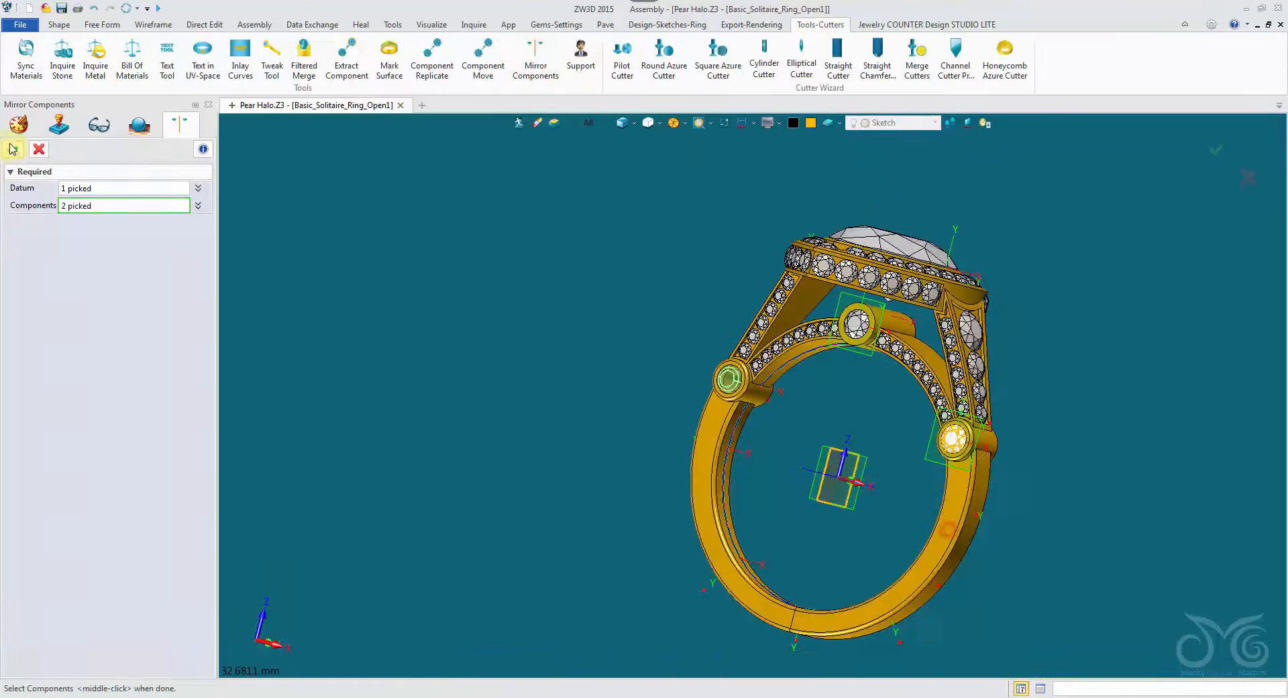
Step: Mirror the two picked bezel stones to the opposite shoulder
click(13, 149)
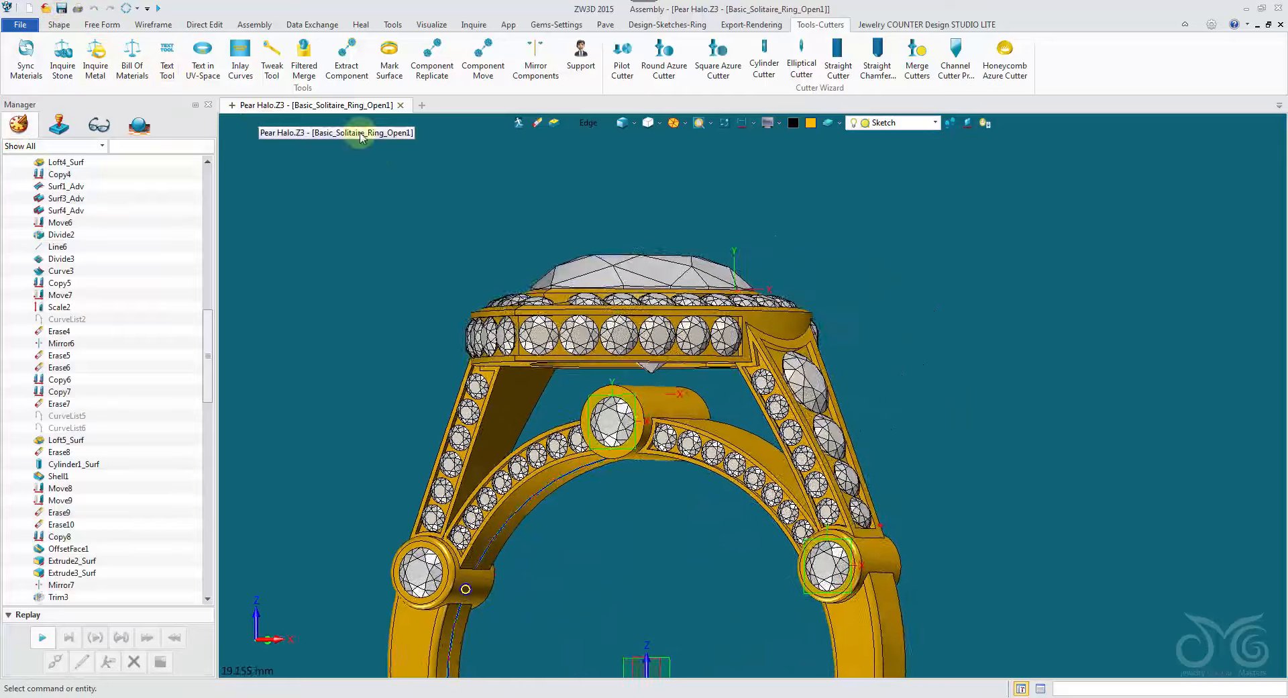
Step: Select the recess border edges of the arched rail and shoulder side panels for a chamfer with 0.1 setback
click(59, 25)
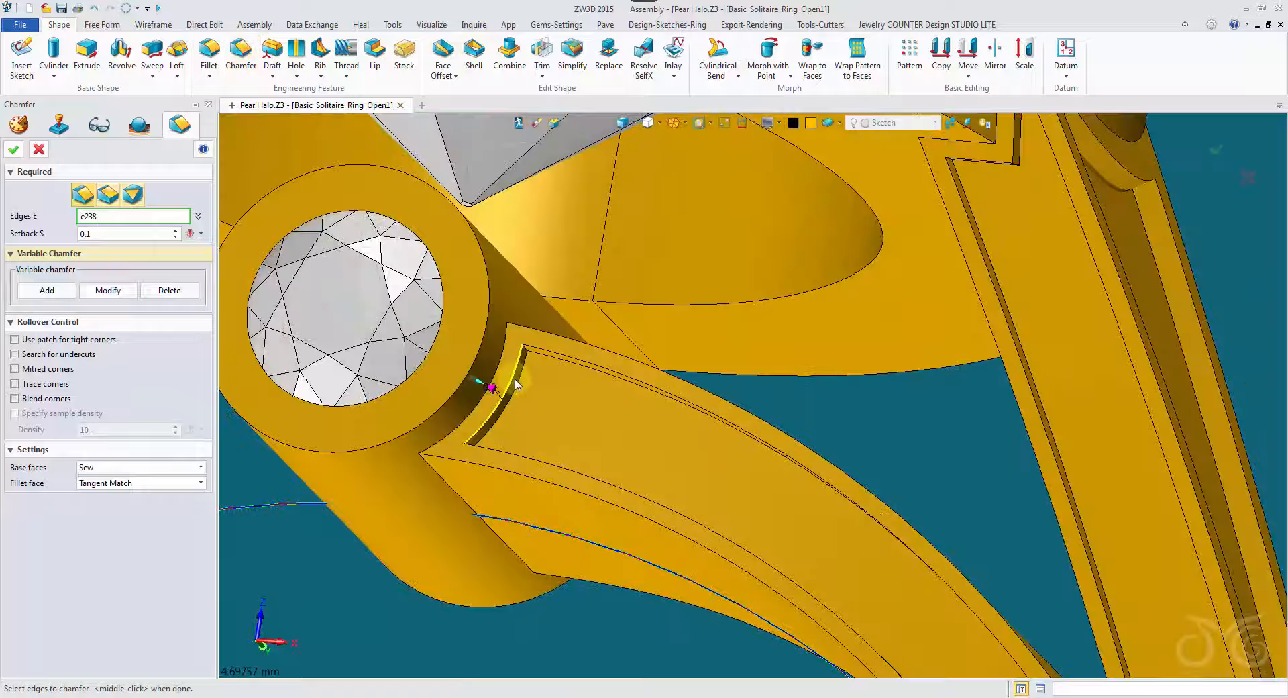
click(575, 346)
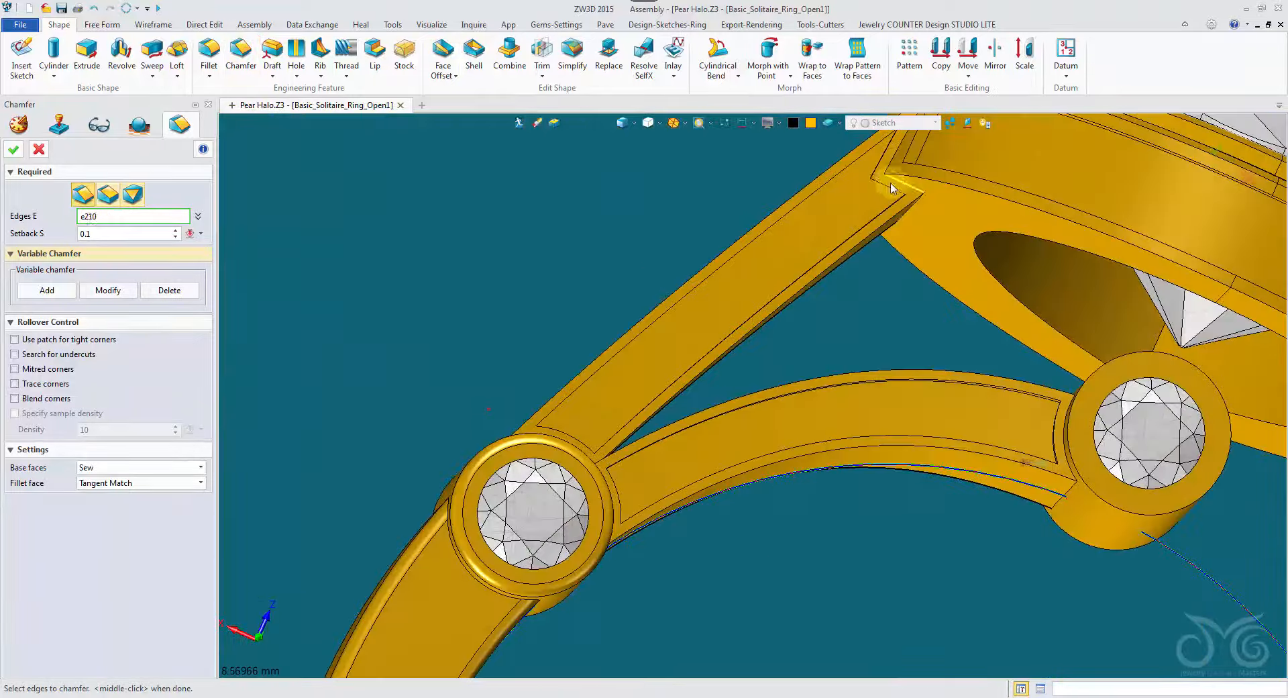
click(892, 188)
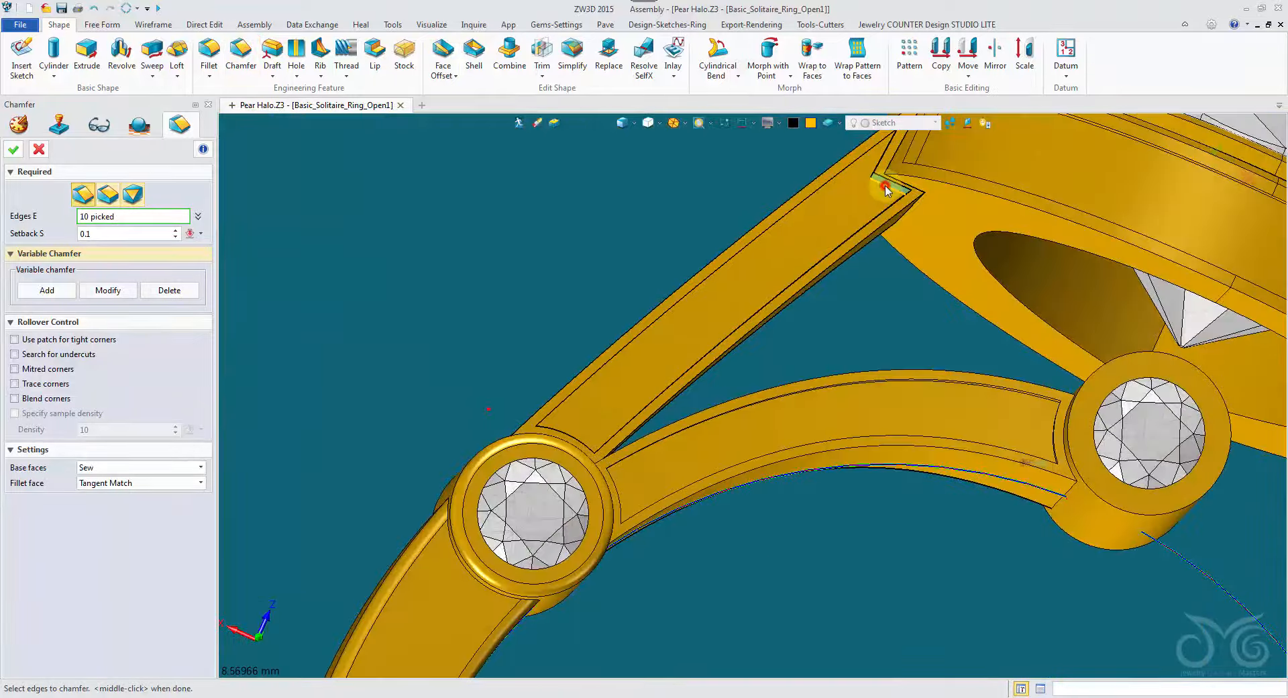
click(650, 462)
click(612, 489)
right_click(719, 557)
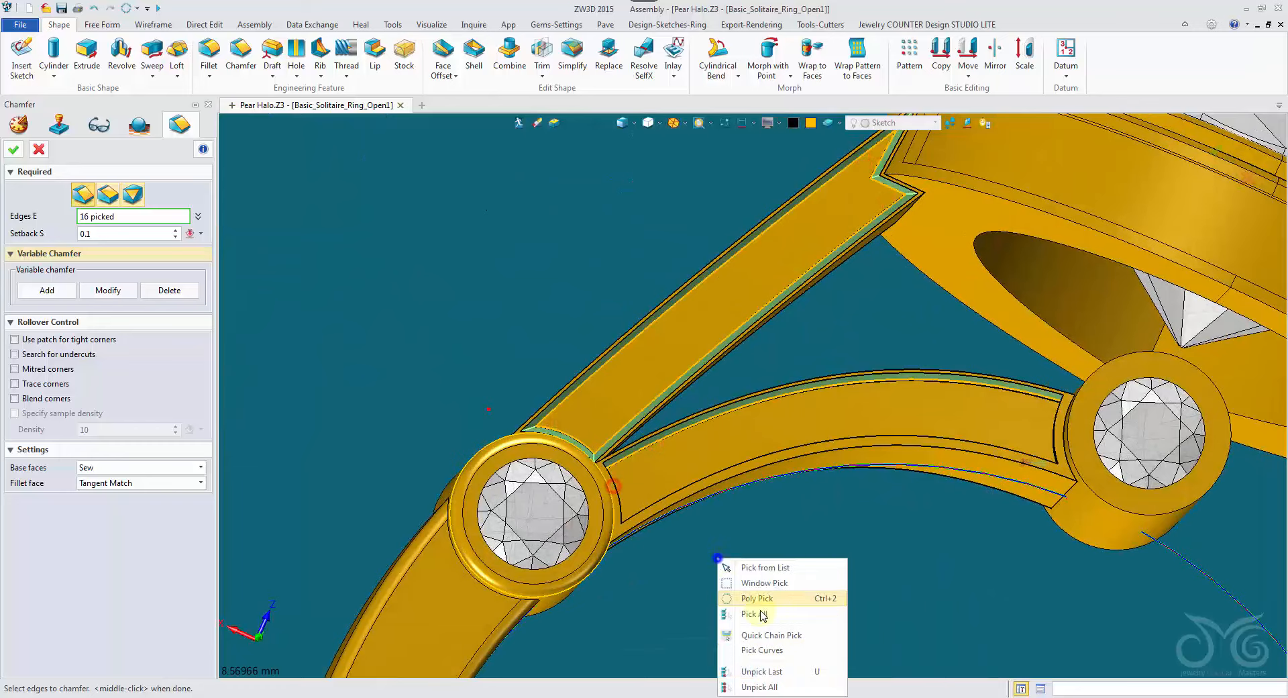
click(762, 670)
click(622, 512)
click(636, 513)
click(1057, 423)
Step: Add the upper and lower border edges of the halo's side recesses to the chamfer selection
right_drag(753, 395, 724, 302)
scroll(610, 293, down, 2)
click(920, 297)
click(914, 359)
right_drag(914, 360, 859, 339)
click(1091, 395)
click(1114, 335)
right_drag(1117, 342, 916, 234)
click(1106, 373)
click(941, 328)
click(909, 208)
click(903, 263)
Step: Add the remaining recess edges on the halo's side beside the tip and apply the 0.1 chamfer
right_drag(964, 280, 691, 235)
click(647, 209)
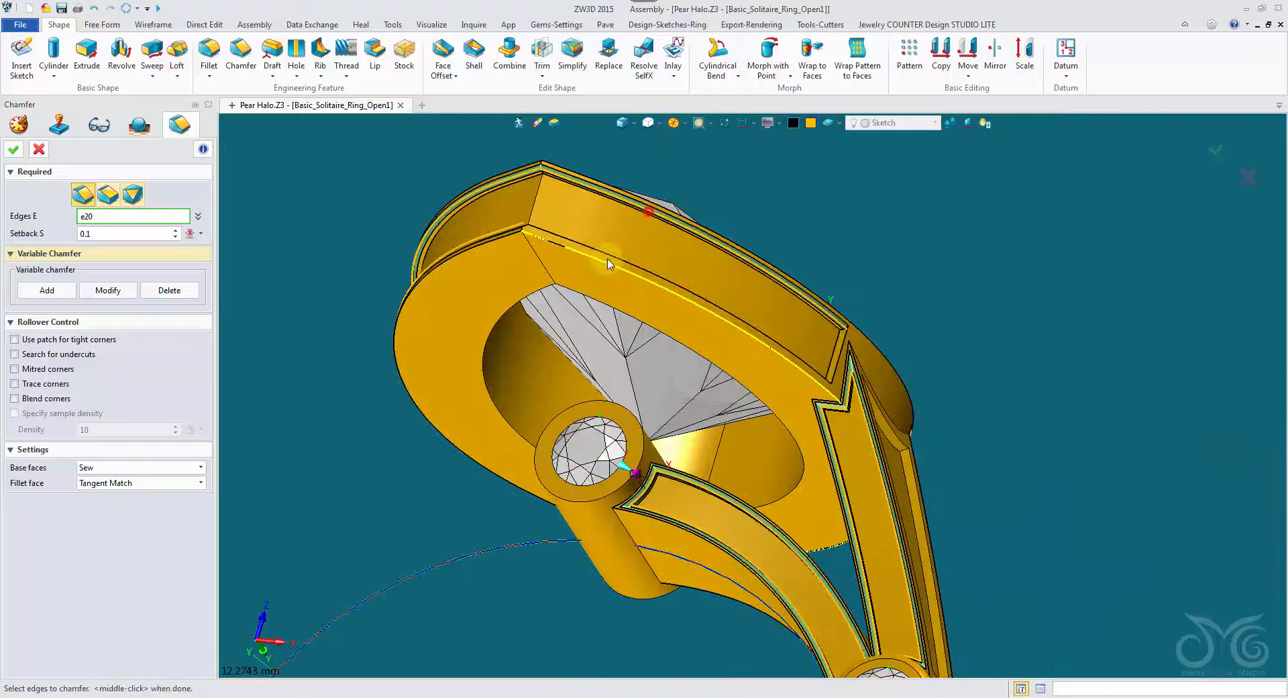
click(609, 254)
right_drag(847, 352, 328, 289)
click(11, 149)
Step: Chamfer the four recess border edges of the outer shoulder panel with a 0.2 setback
middle_click(495, 223)
scroll(607, 315, up, 2)
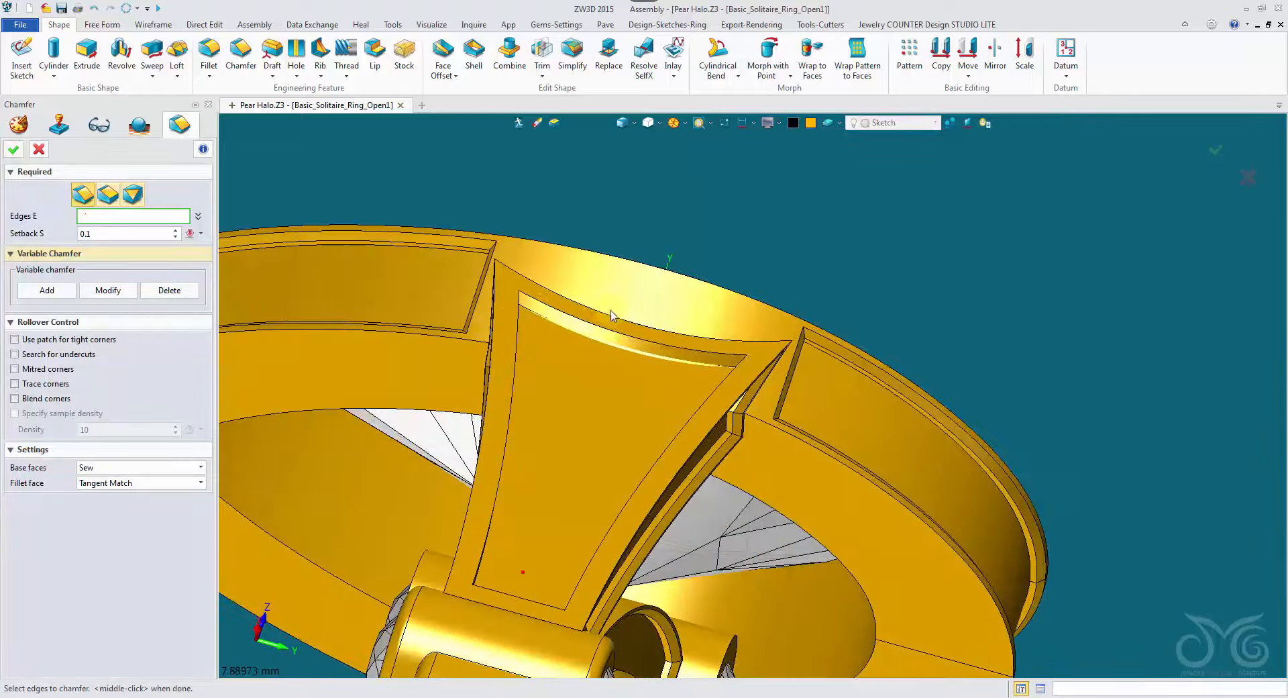
click(609, 323)
click(521, 326)
click(668, 456)
click(515, 599)
right_drag(515, 599, 514, 631)
click(123, 237)
double_click(123, 236)
text(0.2)
key(Return)
right_drag(375, 268, 336, 295)
click(13, 149)
Step: Replay the remaining model history after the new chamfers to rebuild the mirrored ring with its stones
mouse_move(302, 232)
right_down()
mouse_move(358, 224)
mouse_move(413, 310)
mouse_move(439, 322)
right_up()
scroll(357, 224, down, 2)
click(70, 637)
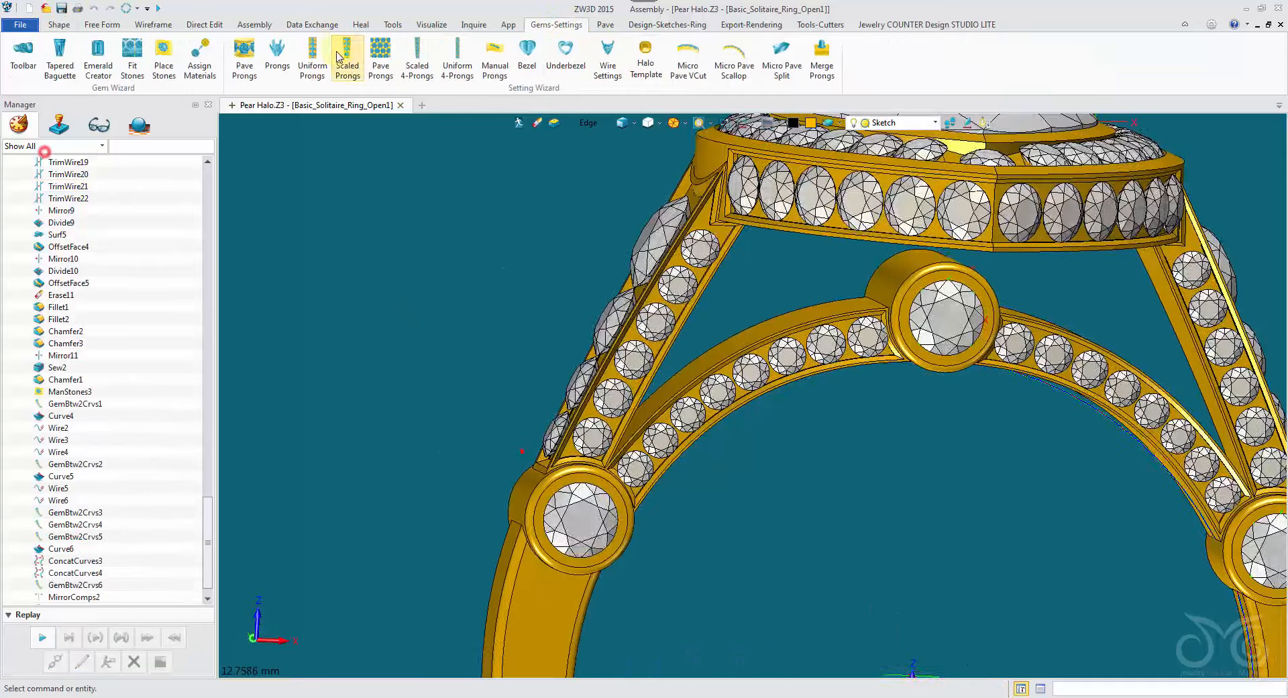
Step: Start Scaled Prongs and select the six stones in the shoulder's side-panel row
click(348, 65)
right_click(570, 127)
click(617, 185)
click(617, 231)
click(591, 282)
click(567, 326)
click(546, 366)
right_click(410, 266)
click(454, 339)
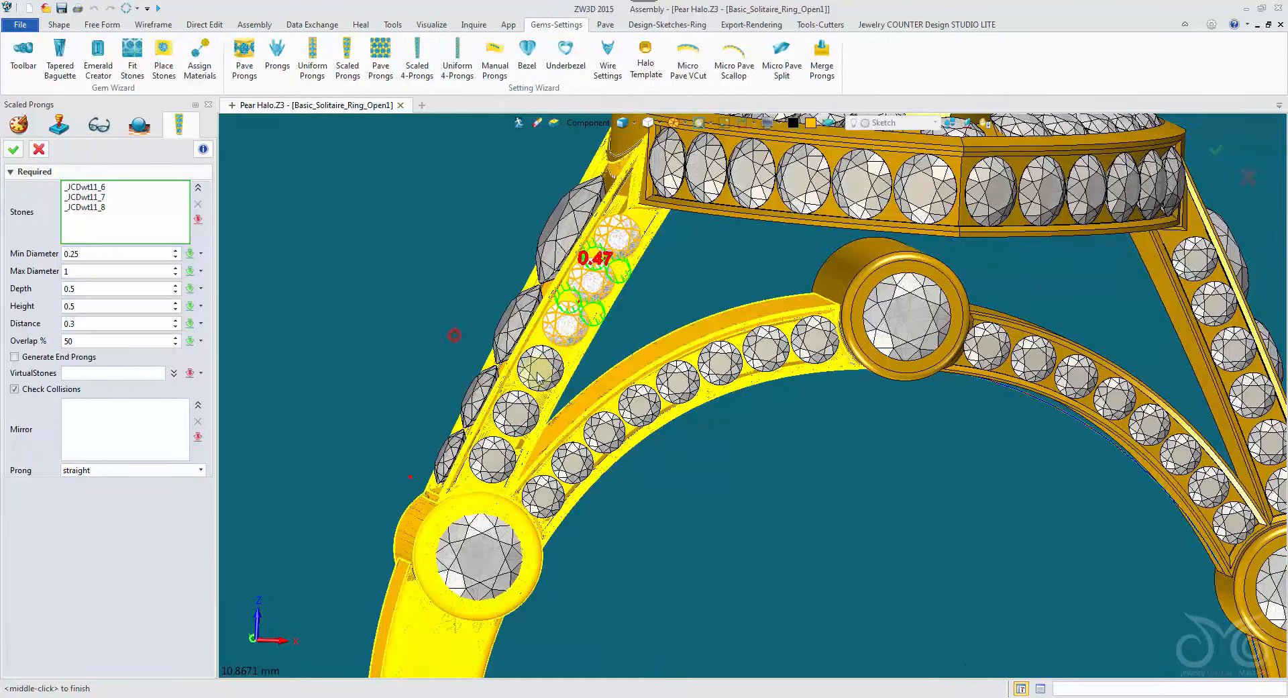
click(517, 410)
right_click(416, 326)
click(459, 404)
click(514, 412)
click(494, 458)
right_click(421, 372)
click(458, 428)
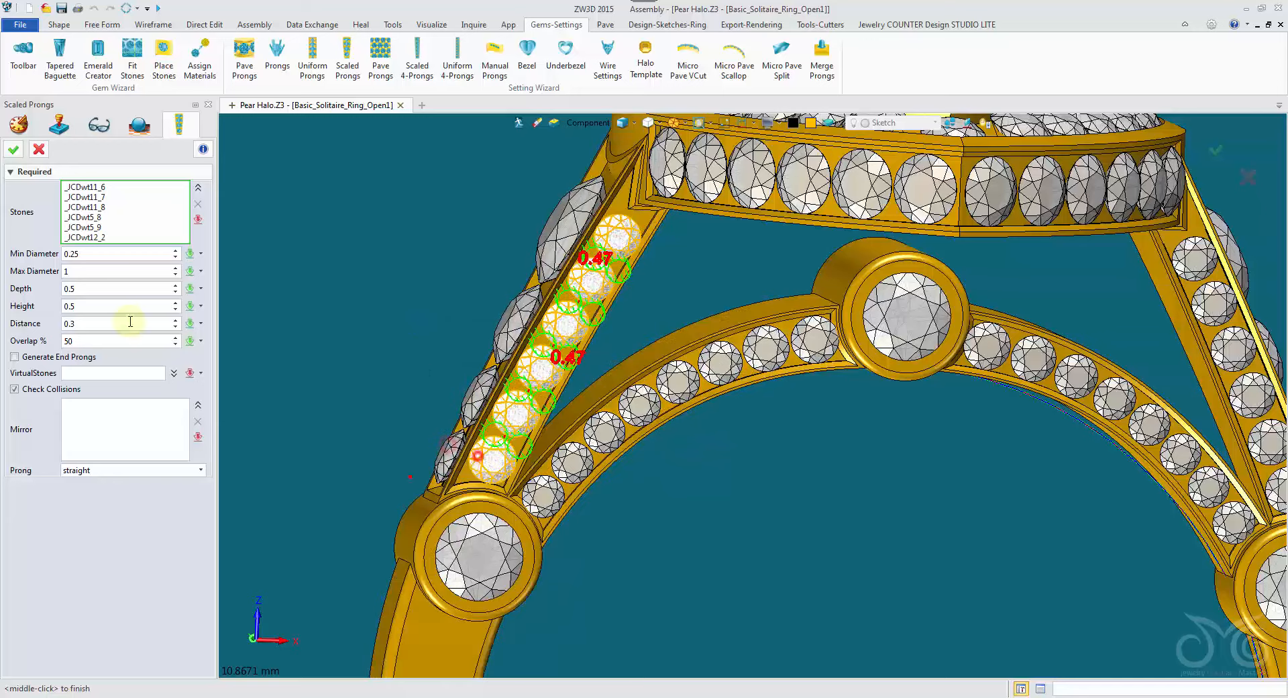
Step: Set the shoulder-row prongs to height 0.3, depth 0.15 and overlap 20%, with two virtual stones extending the row's ends
text(0.3)
drag(81, 290, 27, 291)
text(0.15)
drag(102, 323, 57, 323)
click(107, 373)
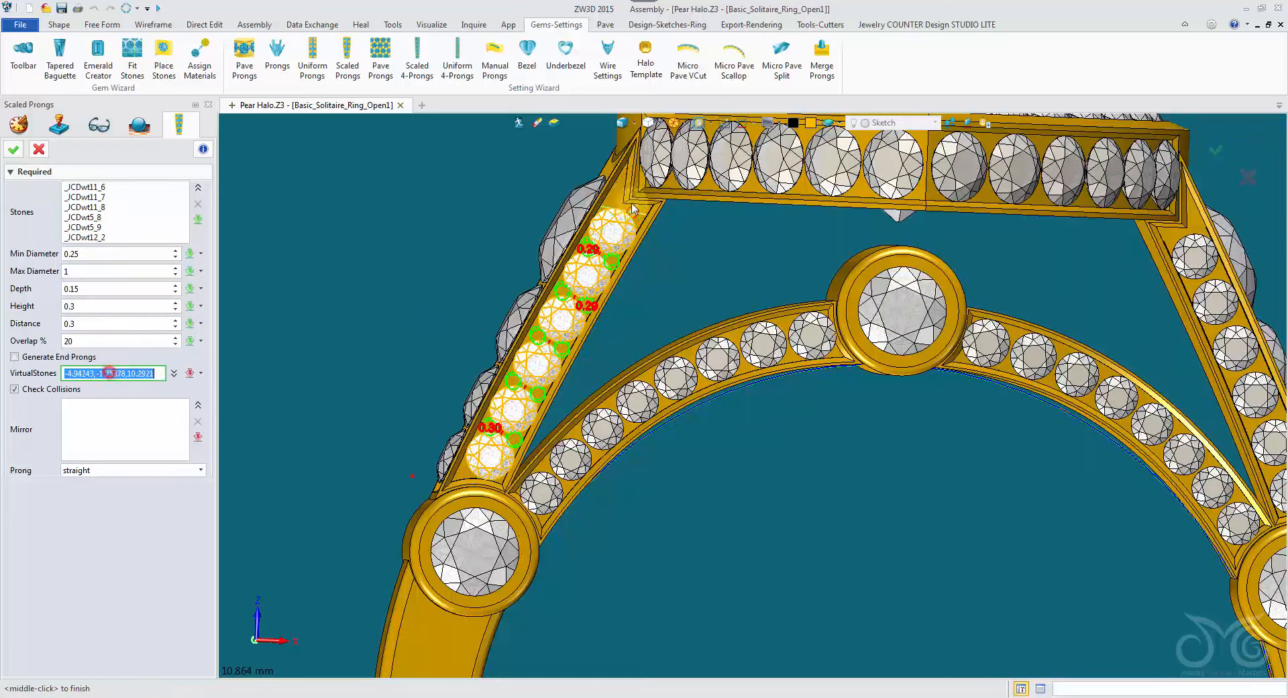
Step: Mirror the shoulder-row prongs across the SIDE and FRONT datum planes
click(118, 439)
scroll(752, 430, down, 2)
middle_drag(771, 537, 705, 409)
click(775, 609)
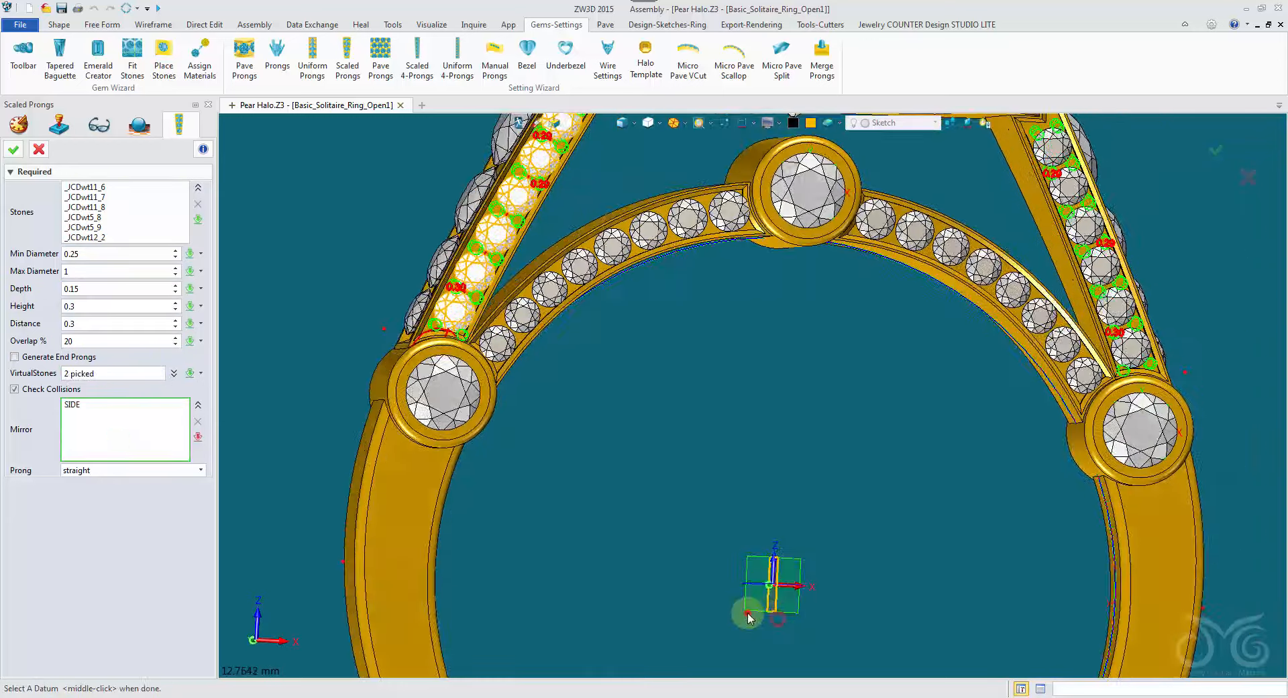
click(749, 613)
middle_click(746, 609)
Step: Try prong depths of 0.23 and 0.25 on the shoulder rows, then set the depth to 0.2
right_drag(322, 349, 450, 329)
click(109, 291)
text(0.23)
key(Return)
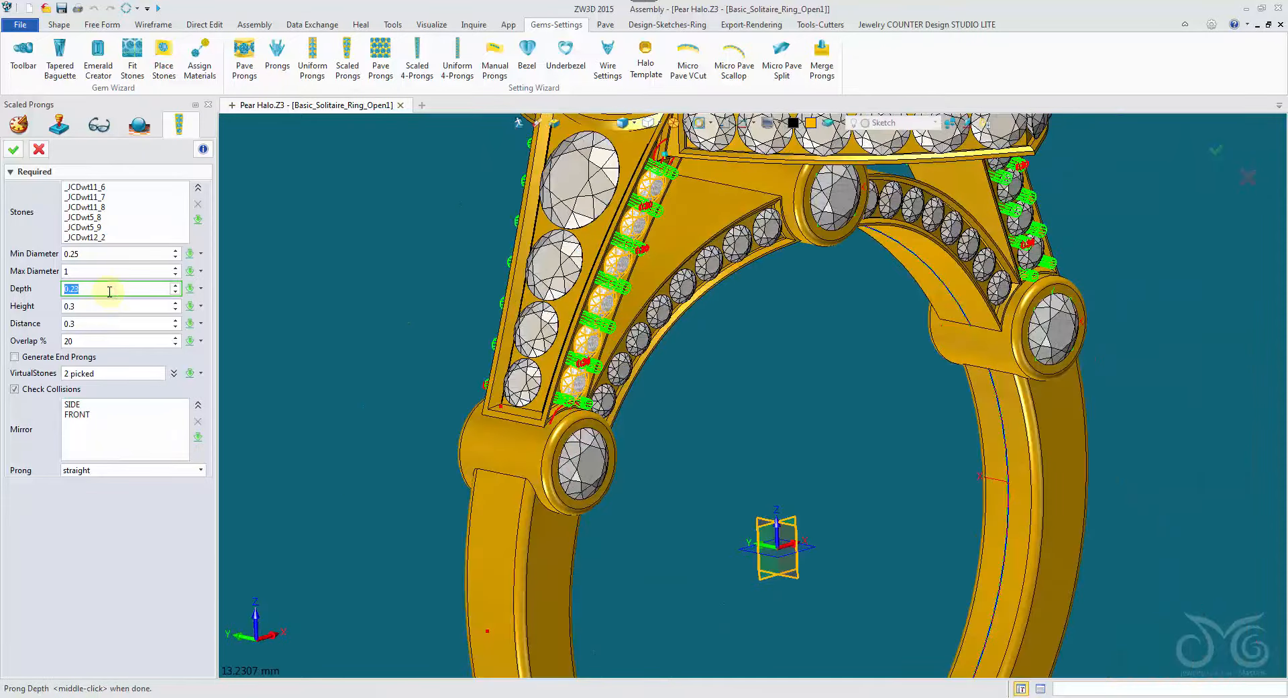
text(0.25)
key(Return)
text(0.2)
key(Return)
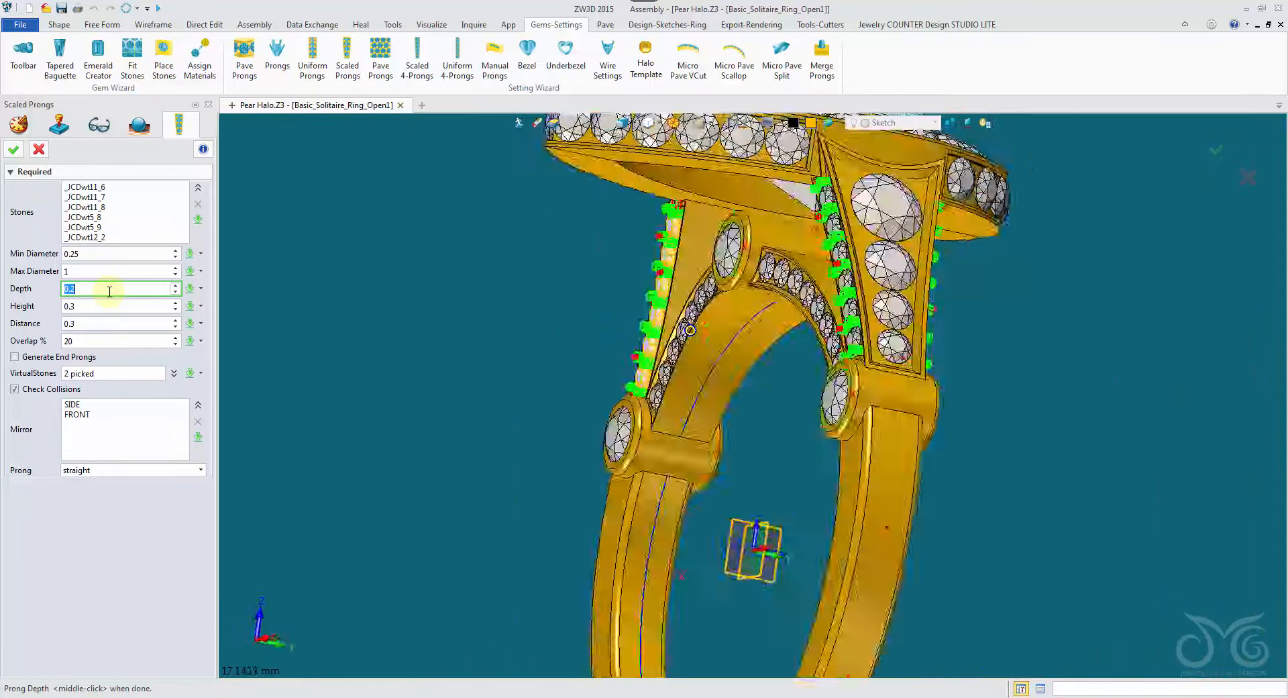
Step: Generate the mirrored shoulder prongs and apply their adjustments in the Component Multi-Editor
click(14, 149)
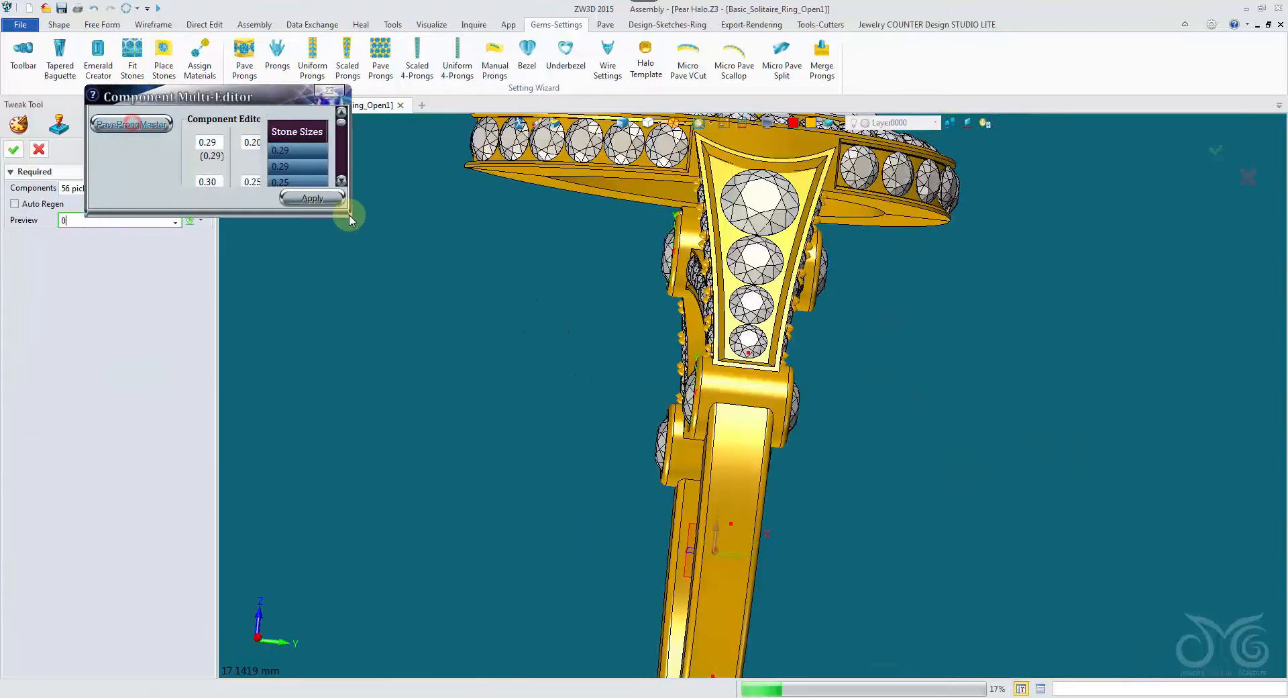
click(349, 213)
click(637, 480)
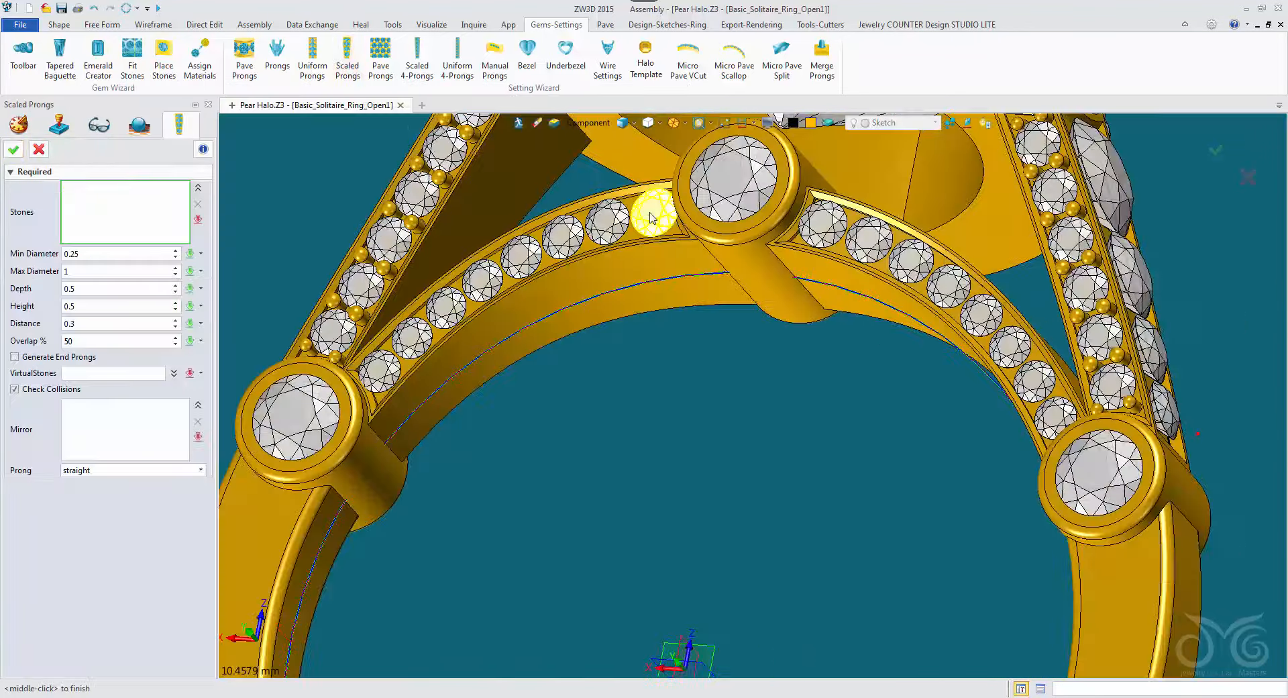
Step: Select the eight small stones along one side of the arch rail as the Scaled Prongs targets
click(651, 216)
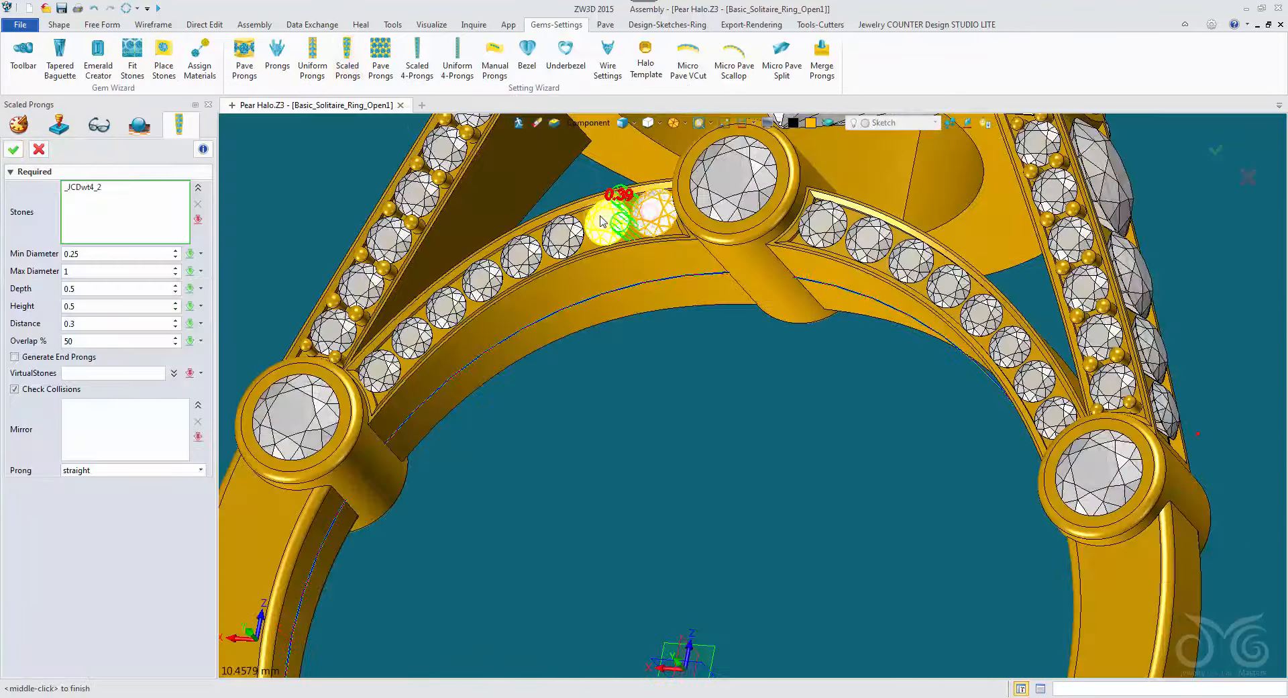
click(607, 221)
click(563, 236)
click(521, 255)
click(482, 279)
click(446, 305)
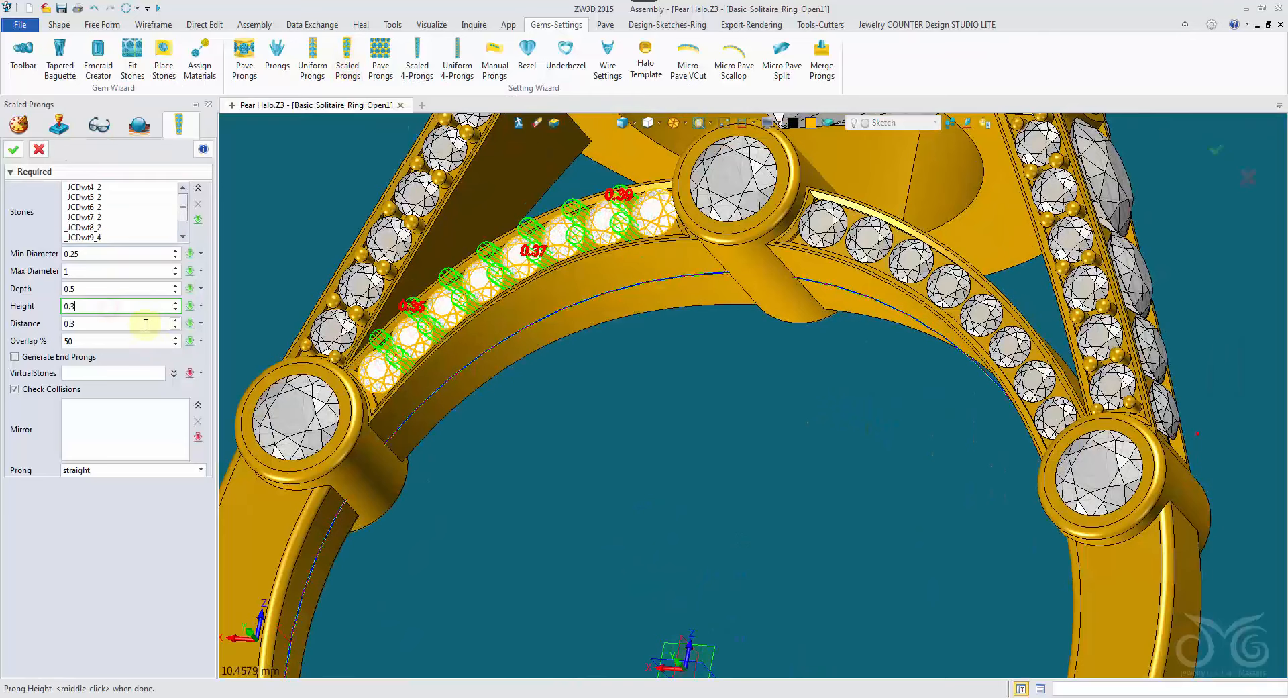
Step: Set the arch-rail prongs to depth 0.2, height 0.3 and overlap 20%, and add a virtual stone at each end of the row
click(106, 287)
text(0.2)
click(93, 341)
text(20)
click(89, 373)
right_drag(329, 355, 369, 379)
scroll(369, 380, up, 1)
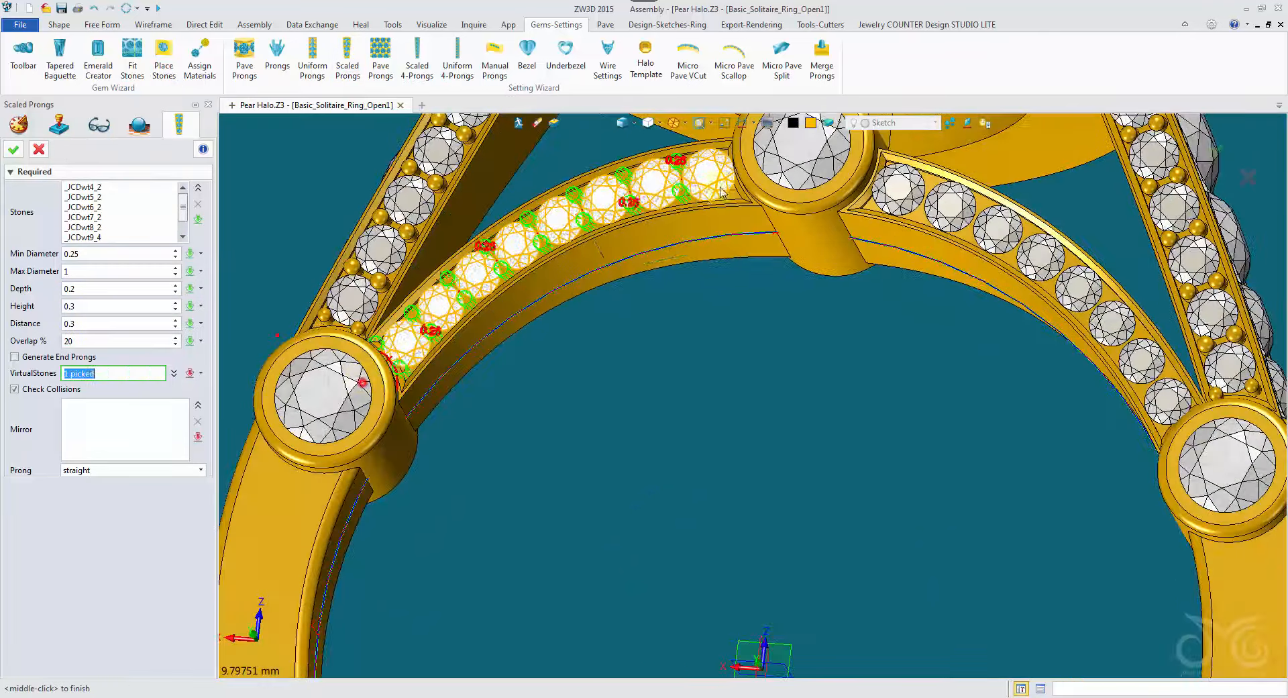
click(783, 181)
click(798, 187)
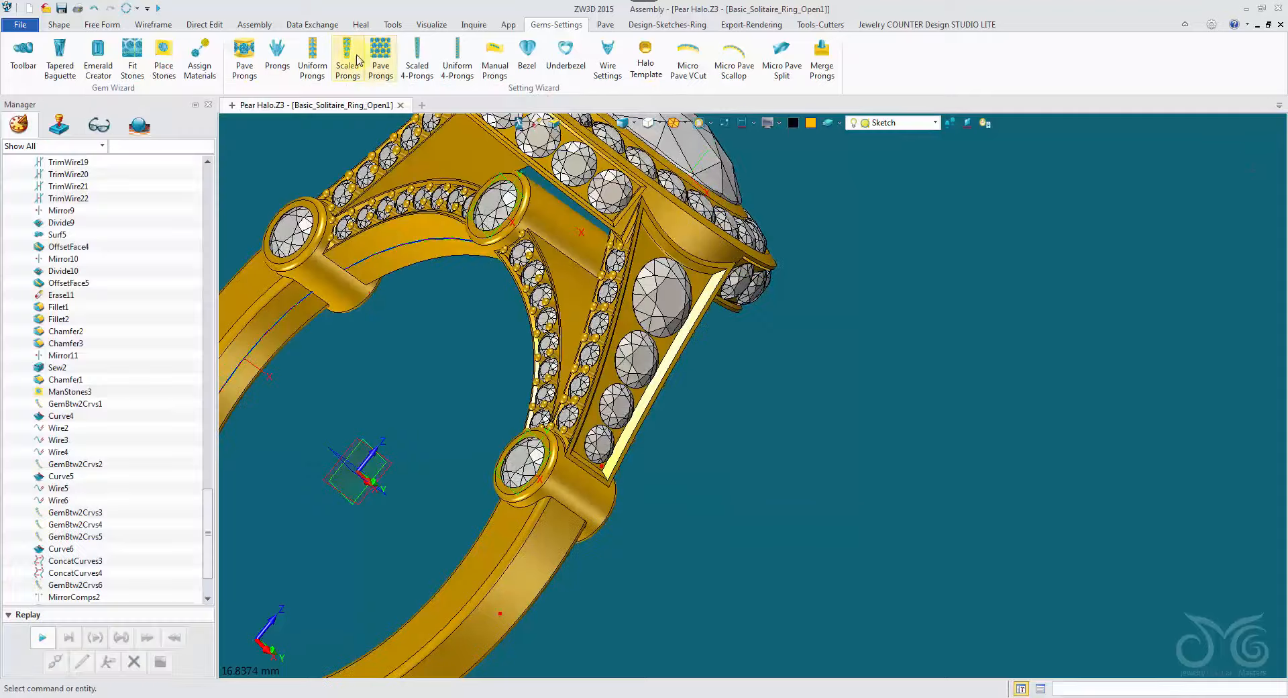
Step: Start Scaled Prongs and select the six stones on the halo's side band between the tip and the shoulder
click(346, 60)
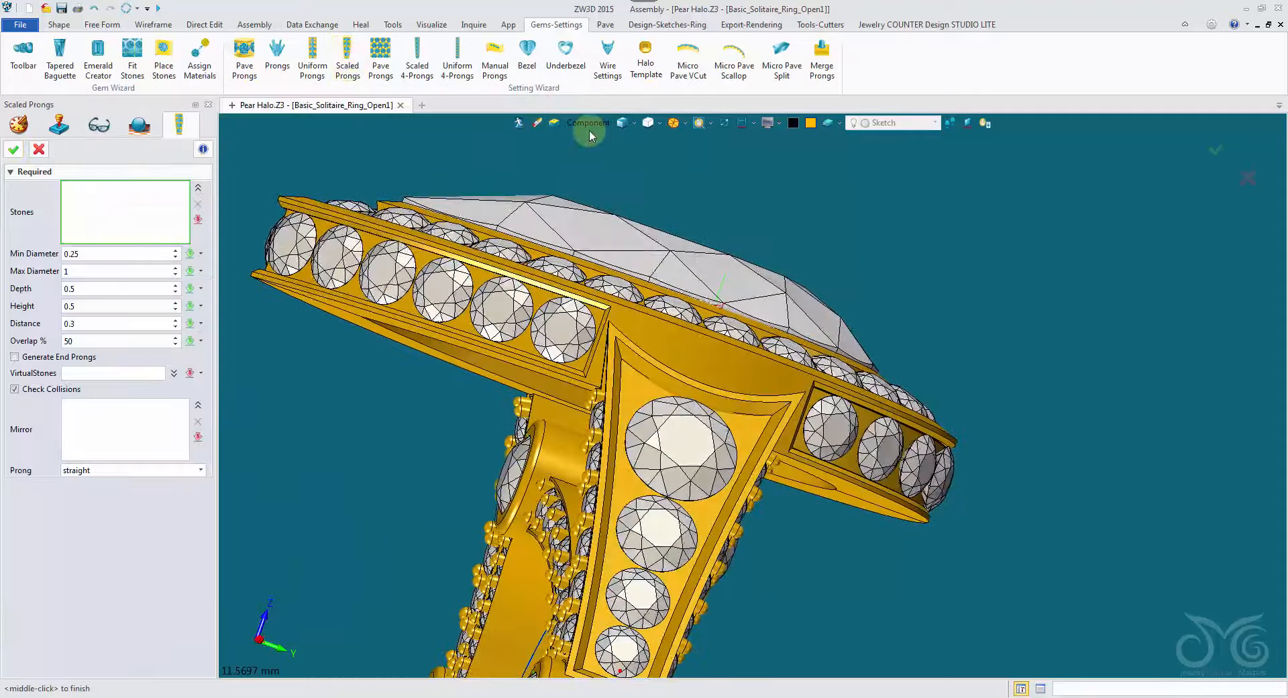
click(568, 322)
click(504, 310)
click(444, 290)
click(389, 273)
click(339, 259)
click(294, 245)
Step: Set the halo side-band prongs to height 0.35 and overlap 40%, and add a virtual stone at the shoulder end
right_drag(375, 376, 469, 396)
drag(93, 308, 32, 305)
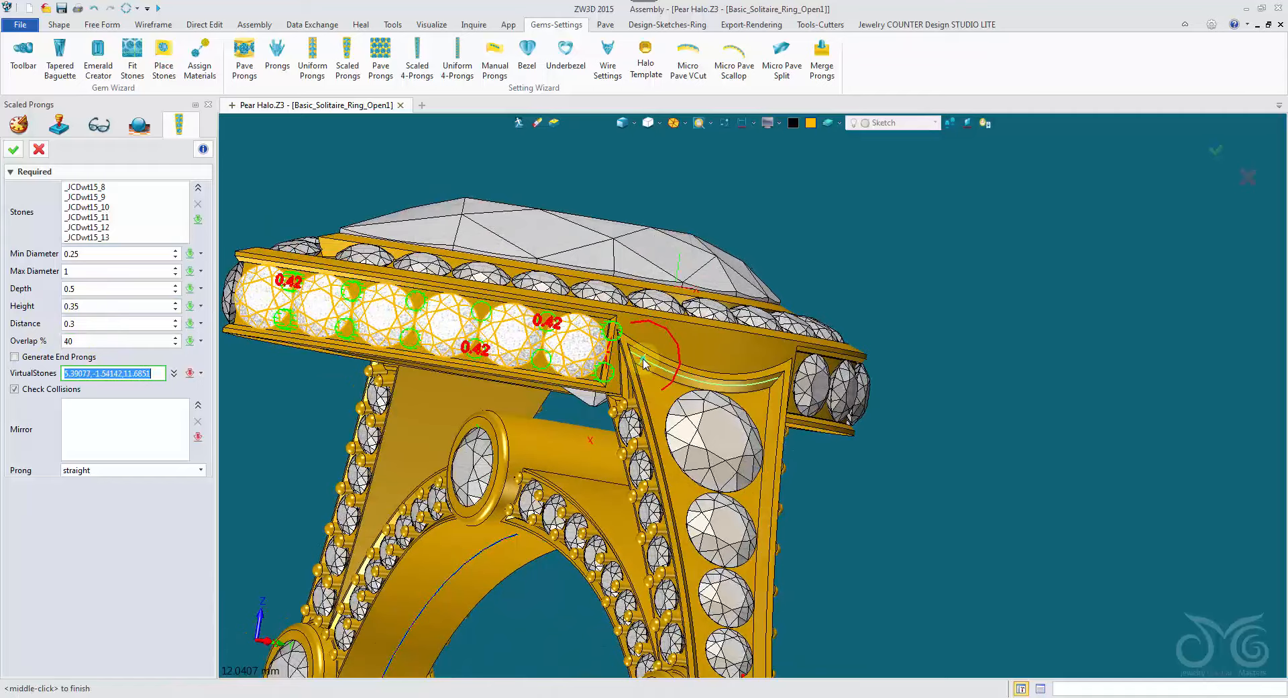
right_drag(642, 363, 470, 334)
click(481, 334)
Step: Mirror the side-band prongs across the side datum plane, generate them and edit their dome value in the Component Multi-Editor
click(115, 428)
scroll(570, 567, down, 4)
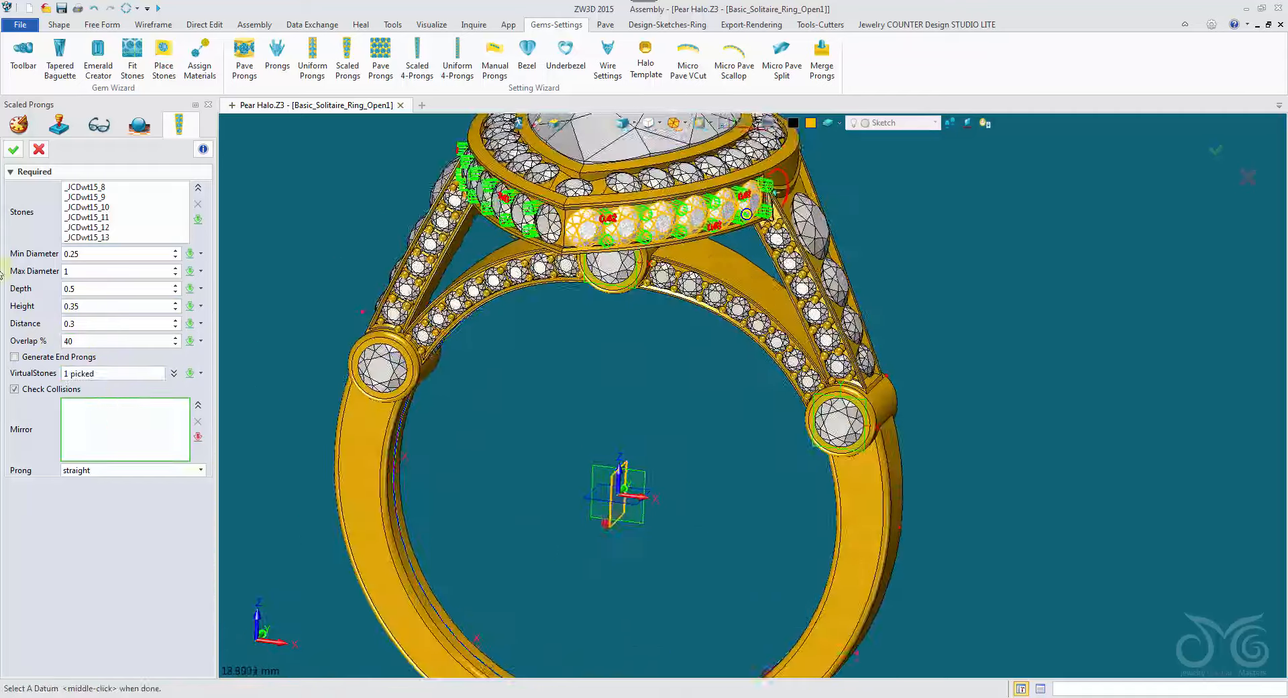
click(612, 513)
click(13, 149)
click(122, 129)
click(576, 181)
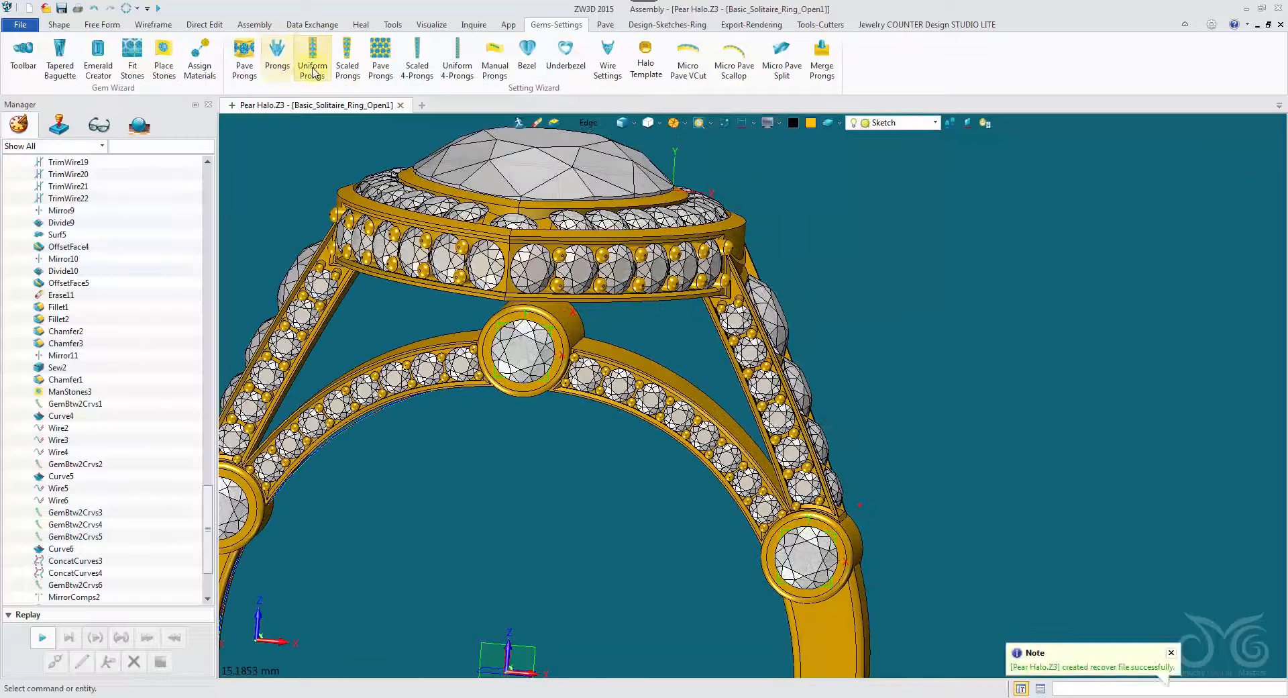
Step: Apply Scaled Prongs to the stone row on the halo's rounded side band, with height 0.335 and overlap 25%
click(347, 59)
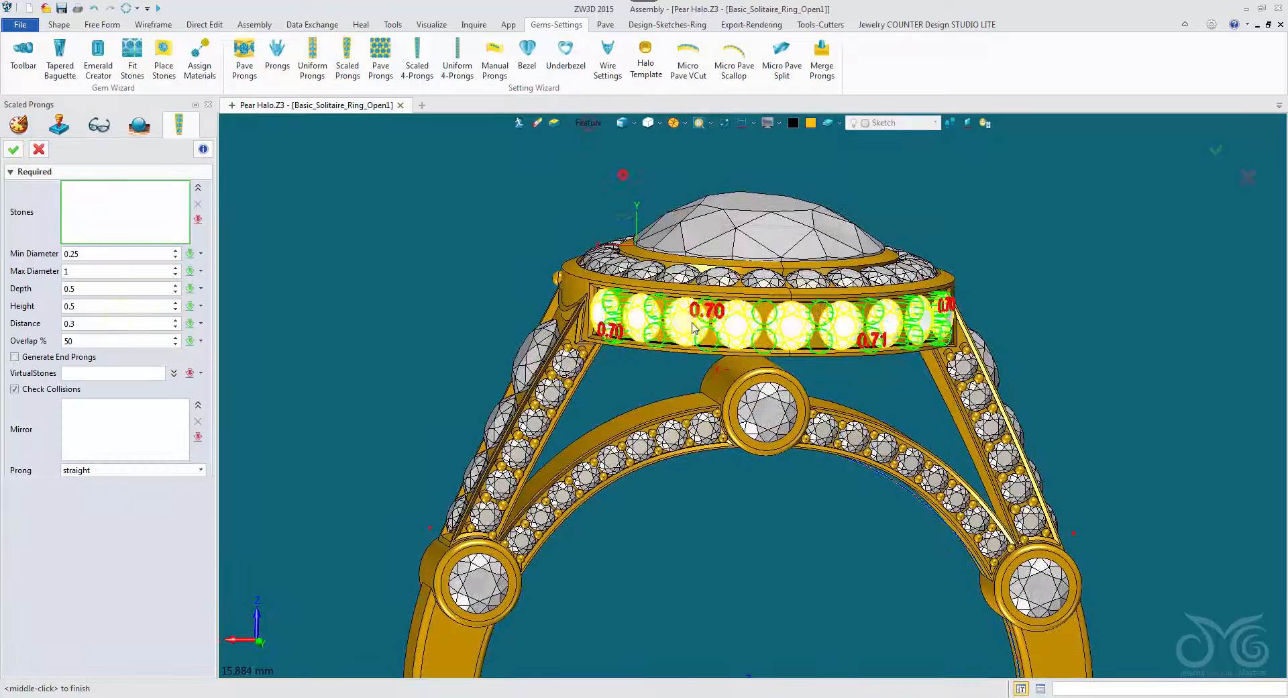
click(82, 322)
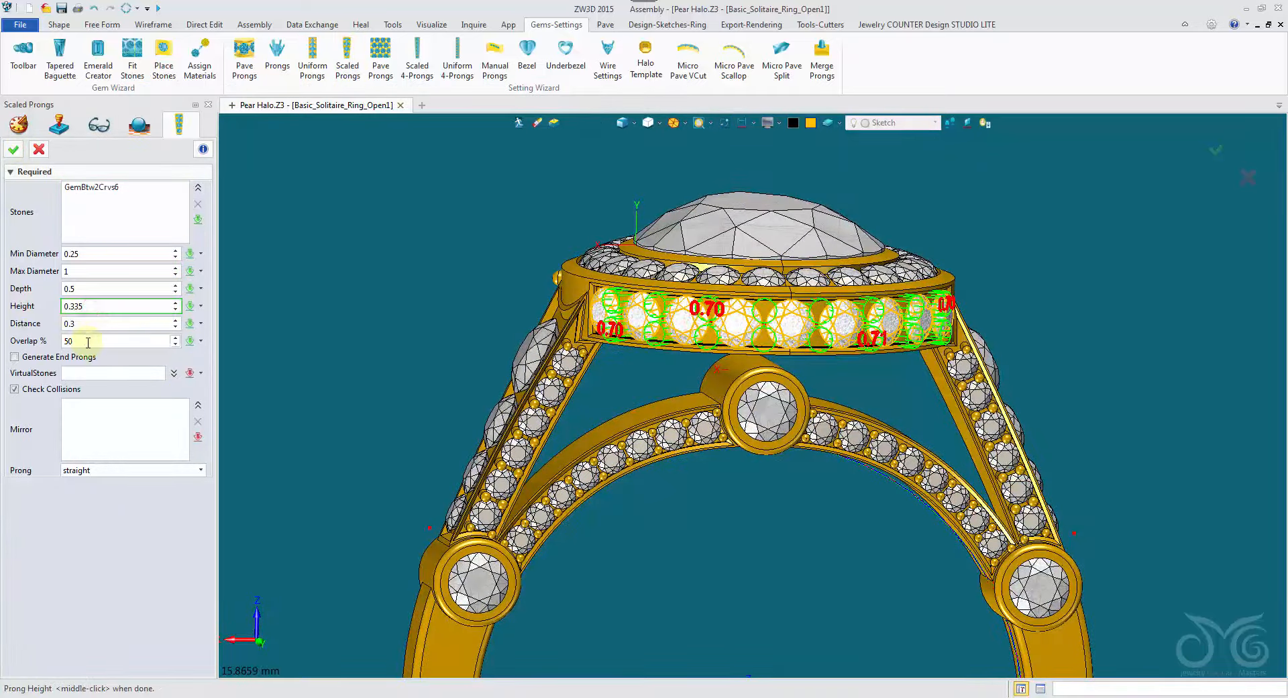
text(15)
click(96, 374)
drag(117, 341, 70, 350)
text(25)
Step: Add virtual stones at both ends of the rounded side band, generate its prongs and set their dome to 0.18
click(87, 372)
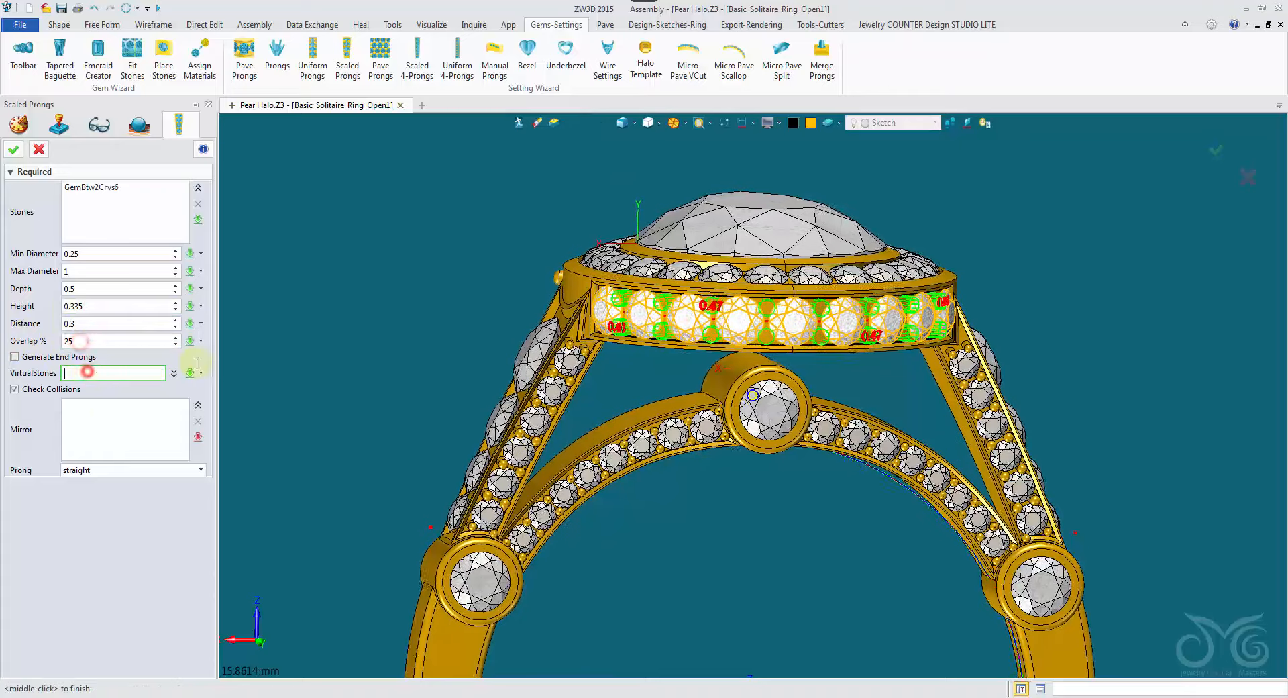
scroll(559, 364, up, 3)
right_drag(463, 362, 868, 333)
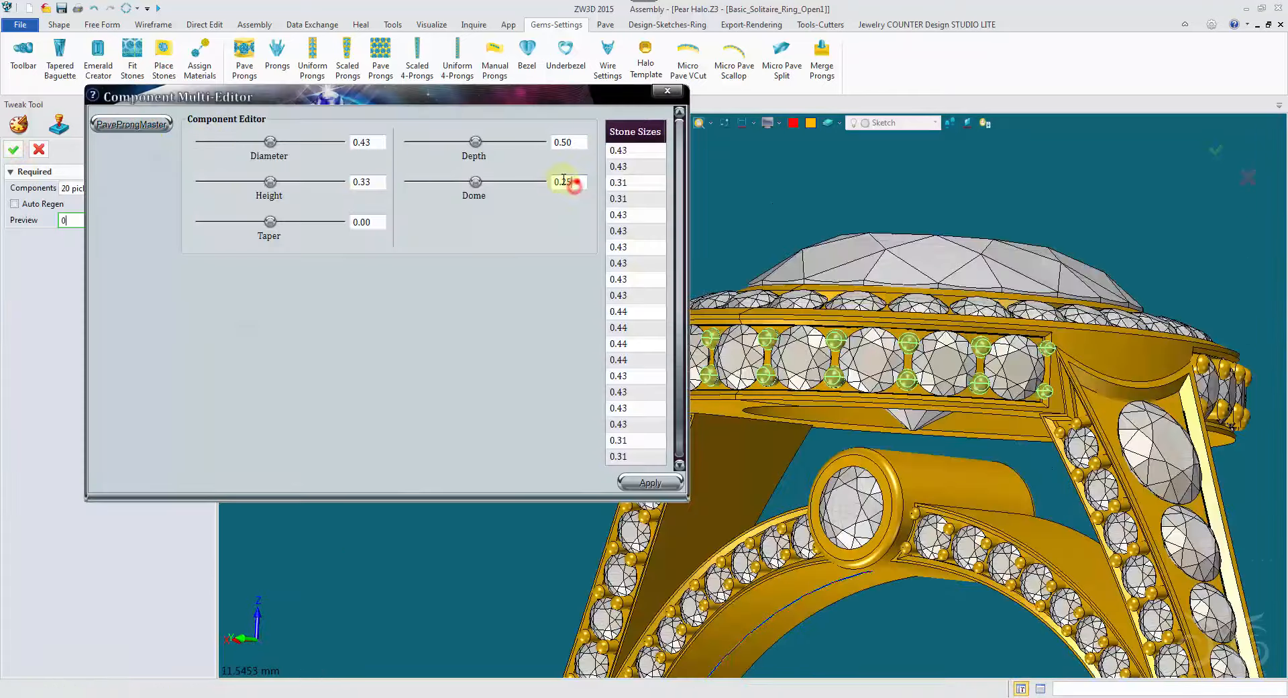
click(650, 482)
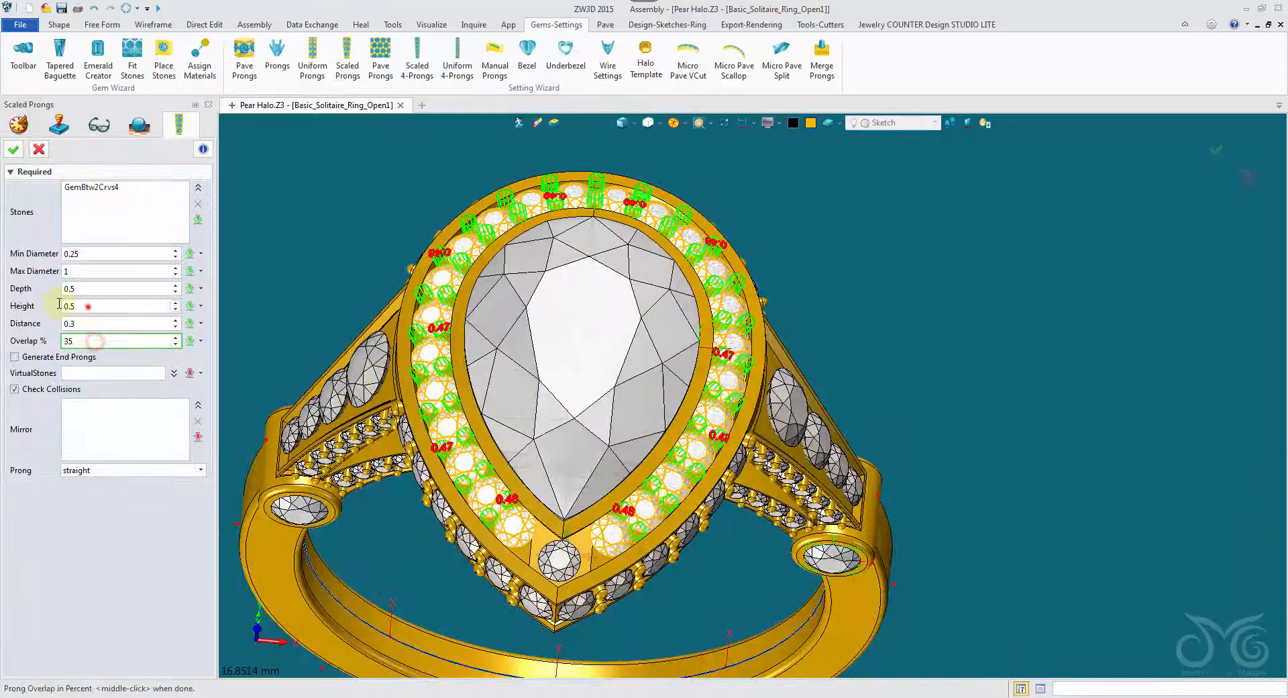
Step: Set the top halo row's prongs to height 0.3 and overlap 35%, and add two virtual stones beside the tip stone
drag(88, 306, 60, 304)
text(0.3)
click(73, 357)
click(80, 374)
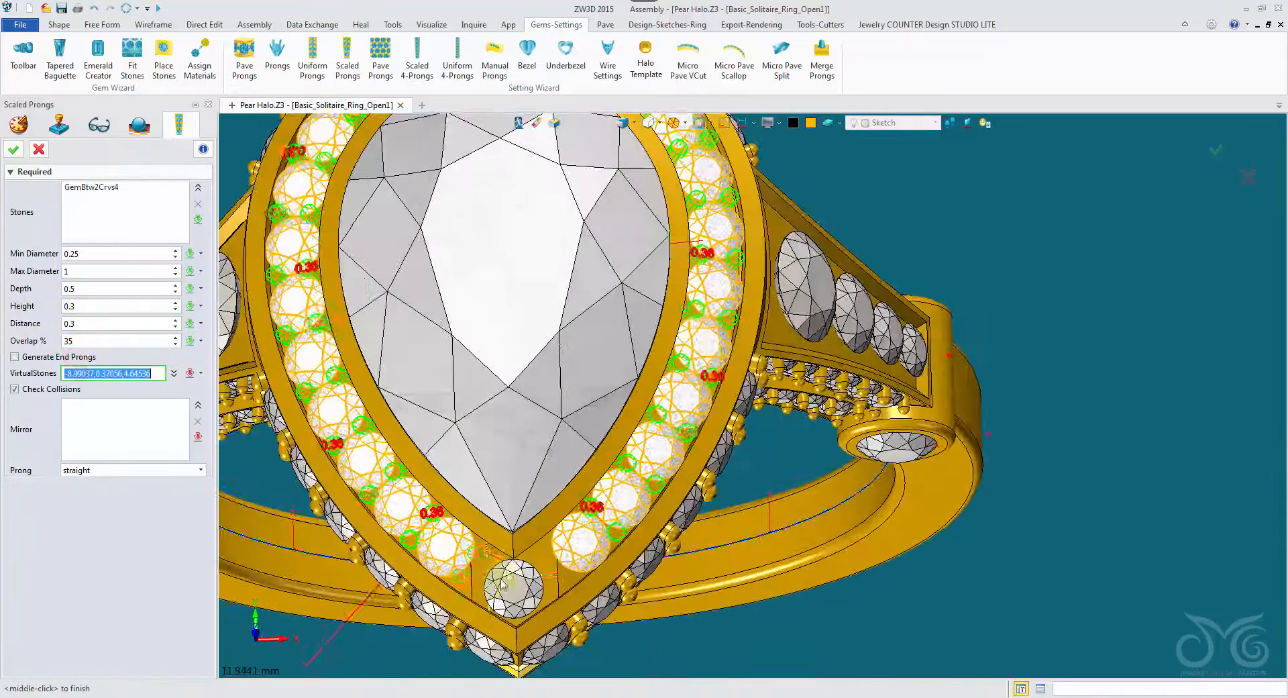
click(495, 583)
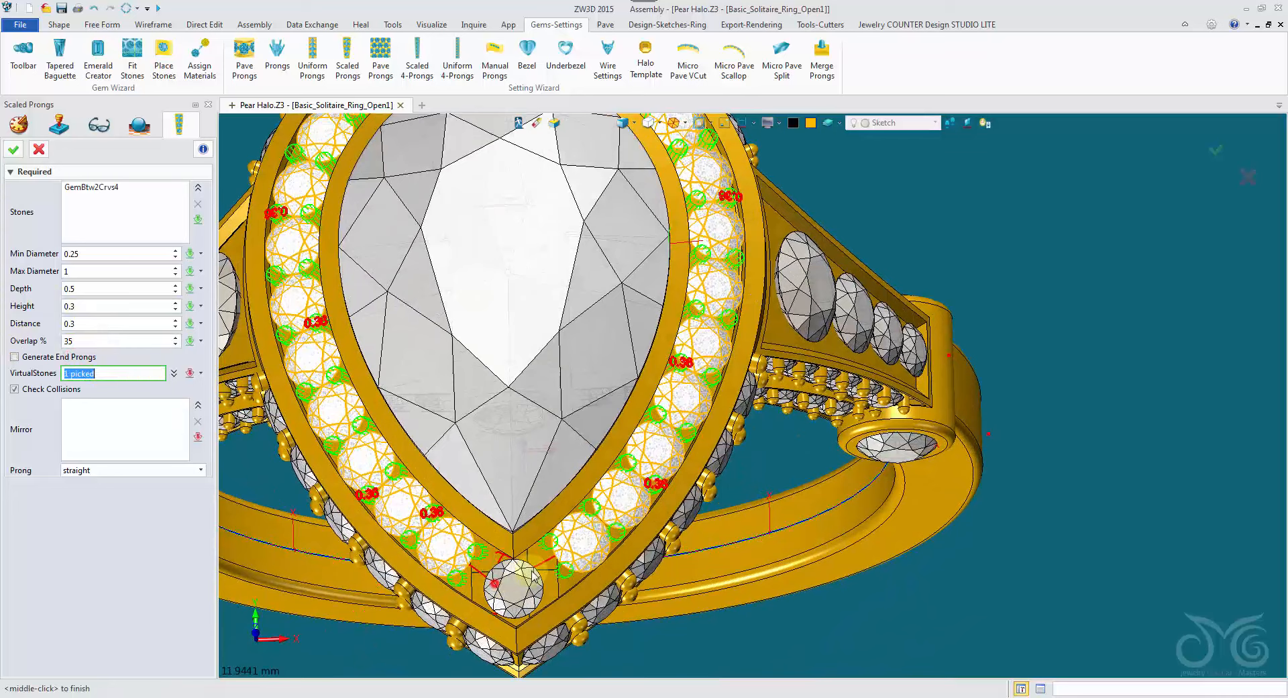
click(530, 576)
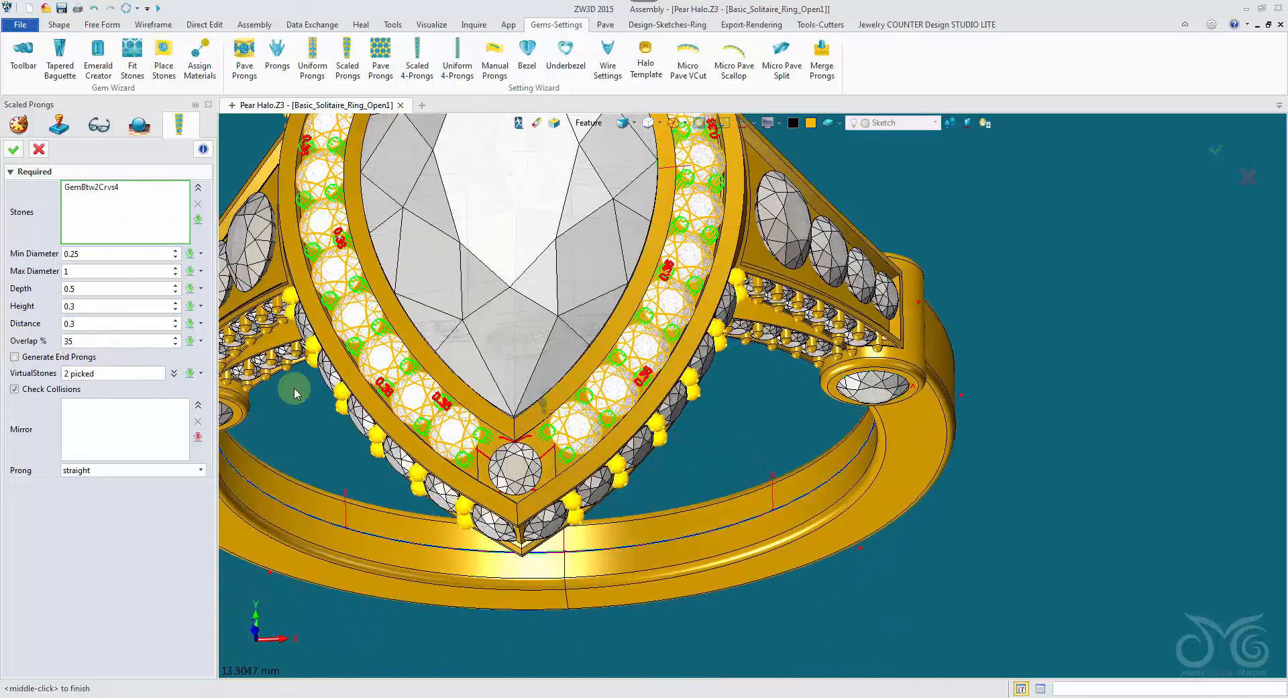
Step: Generate the top halo prongs and apply a dome adjustment to them in the Component Multi-Editor
click(15, 149)
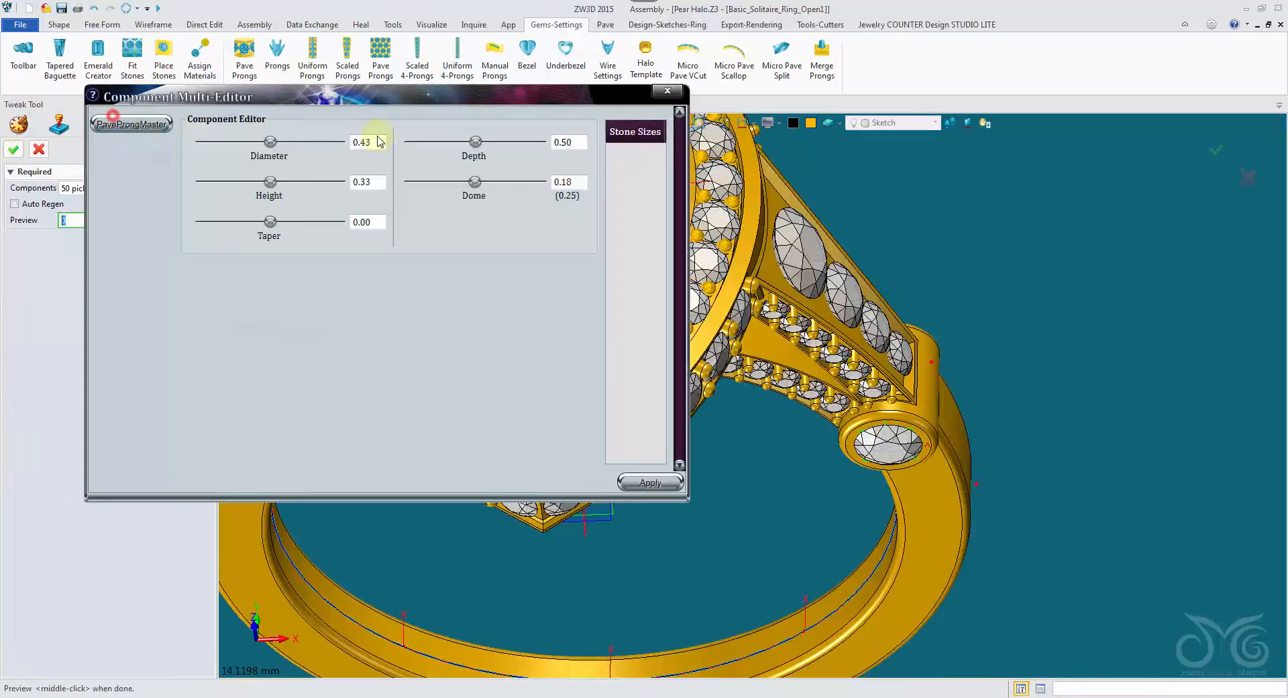
click(574, 181)
click(638, 483)
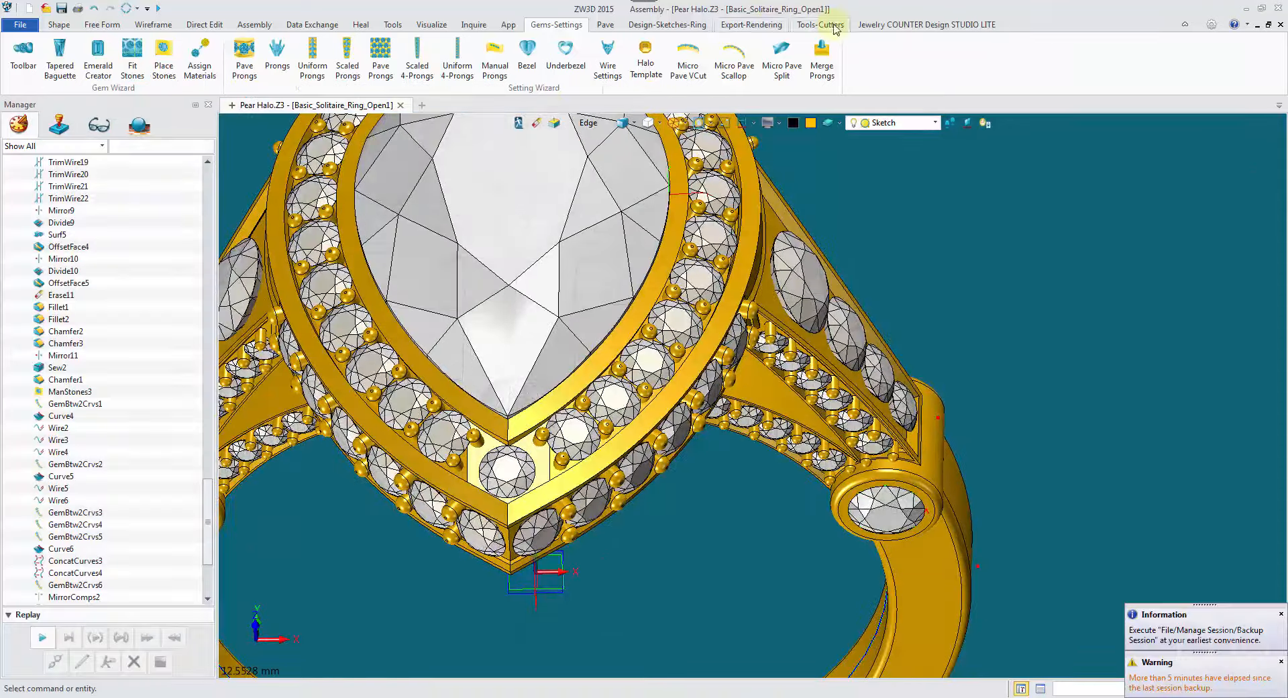
Step: Use Component Replicate to copy a top halo prong to points around the single stone at the pear tip
click(819, 25)
click(535, 57)
scroll(454, 442, up, 3)
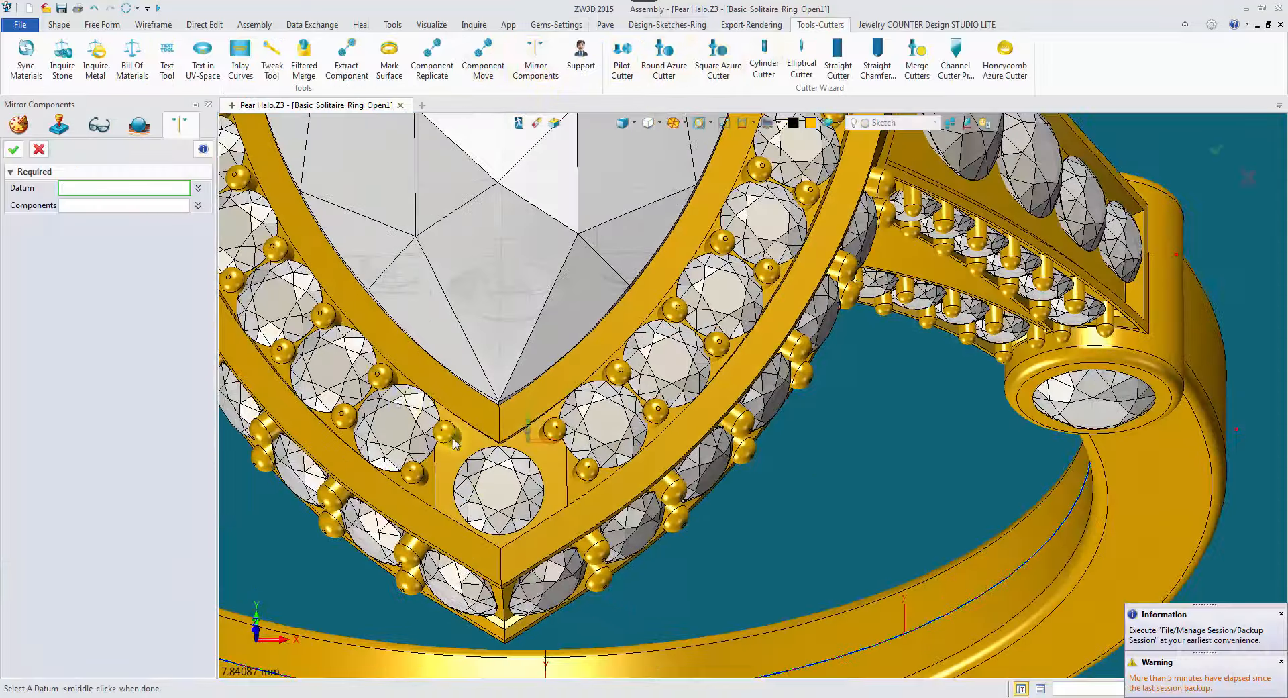
click(436, 61)
click(381, 376)
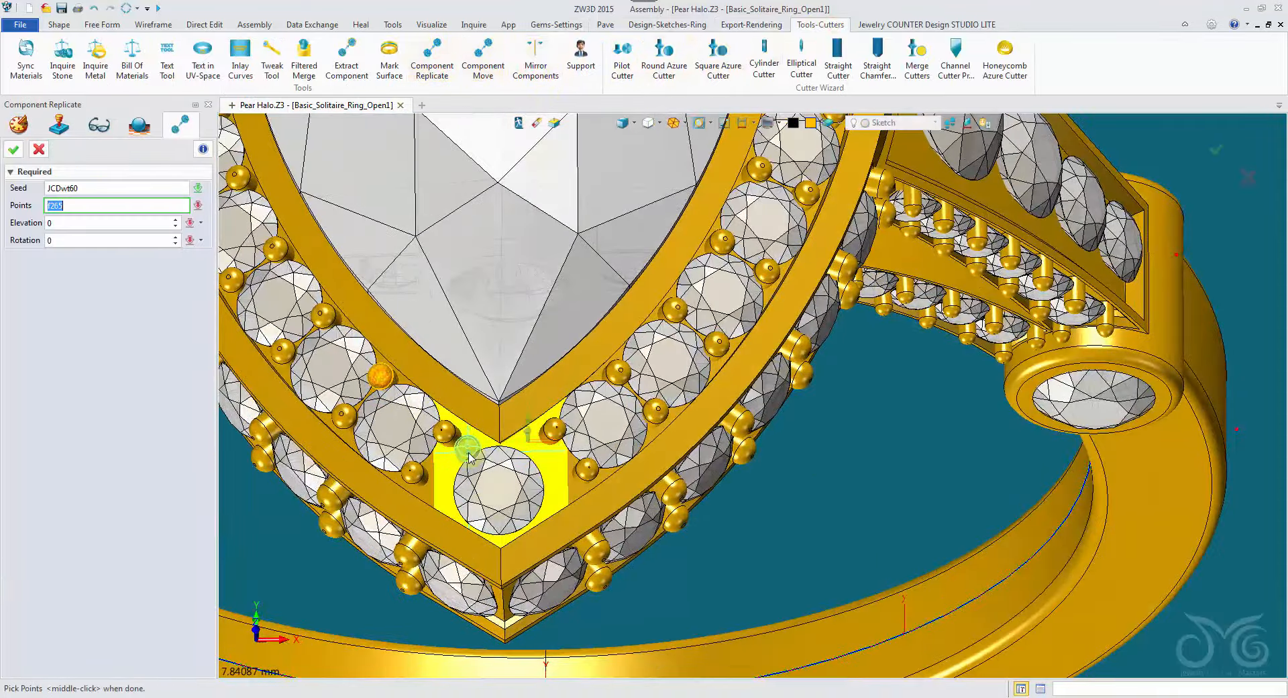
click(542, 509)
click(500, 535)
click(457, 510)
right_drag(470, 483, 496, 395)
scroll(496, 396, down, 2)
click(18, 148)
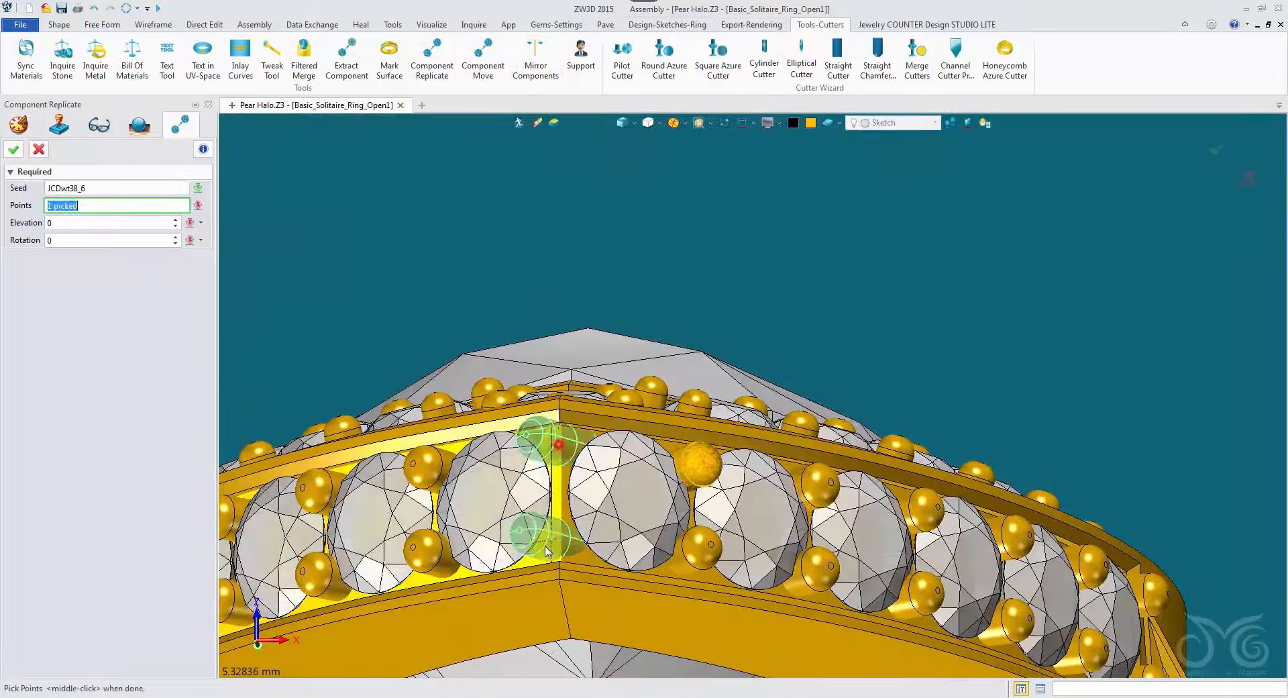
Step: Replicate a side-band prong at an upper and a lower point along the halo tip's vertical edge
click(551, 539)
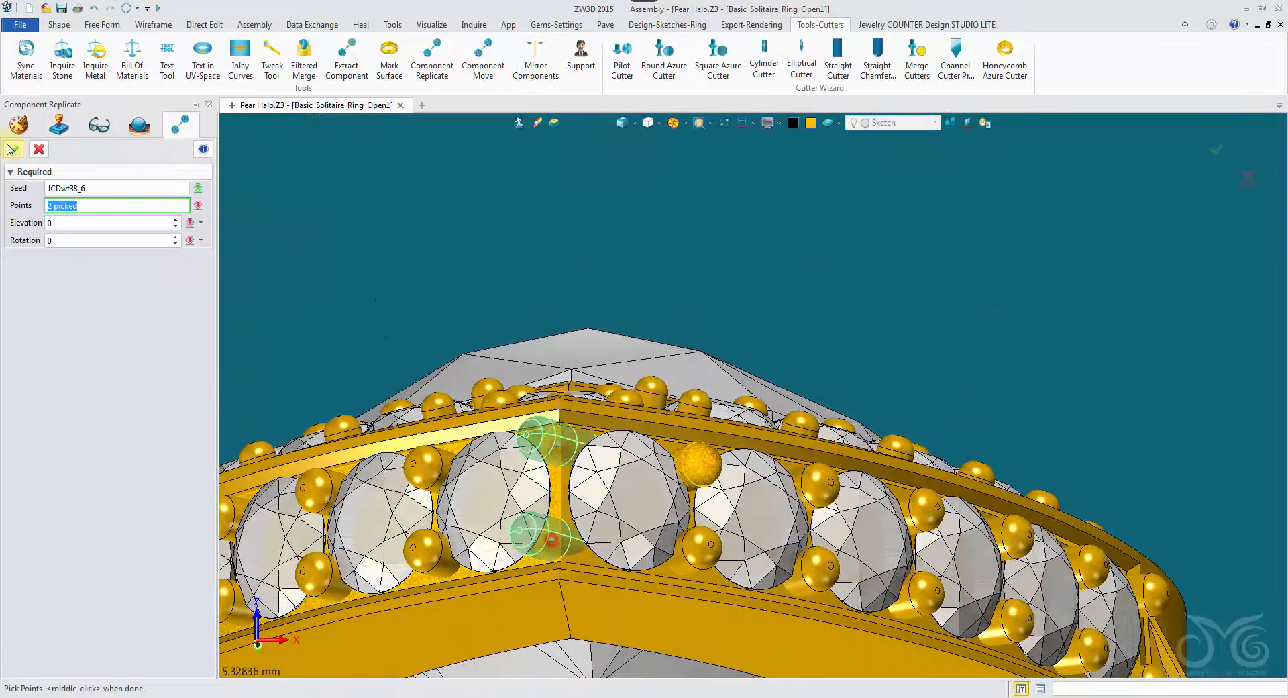
click(10, 148)
Step: Rotate the two new tip-edge prongs about the vertical direction 0,0,1 so they point straight out from the tip
click(59, 25)
click(968, 53)
click(589, 125)
click(624, 222)
click(538, 439)
click(530, 535)
click(125, 235)
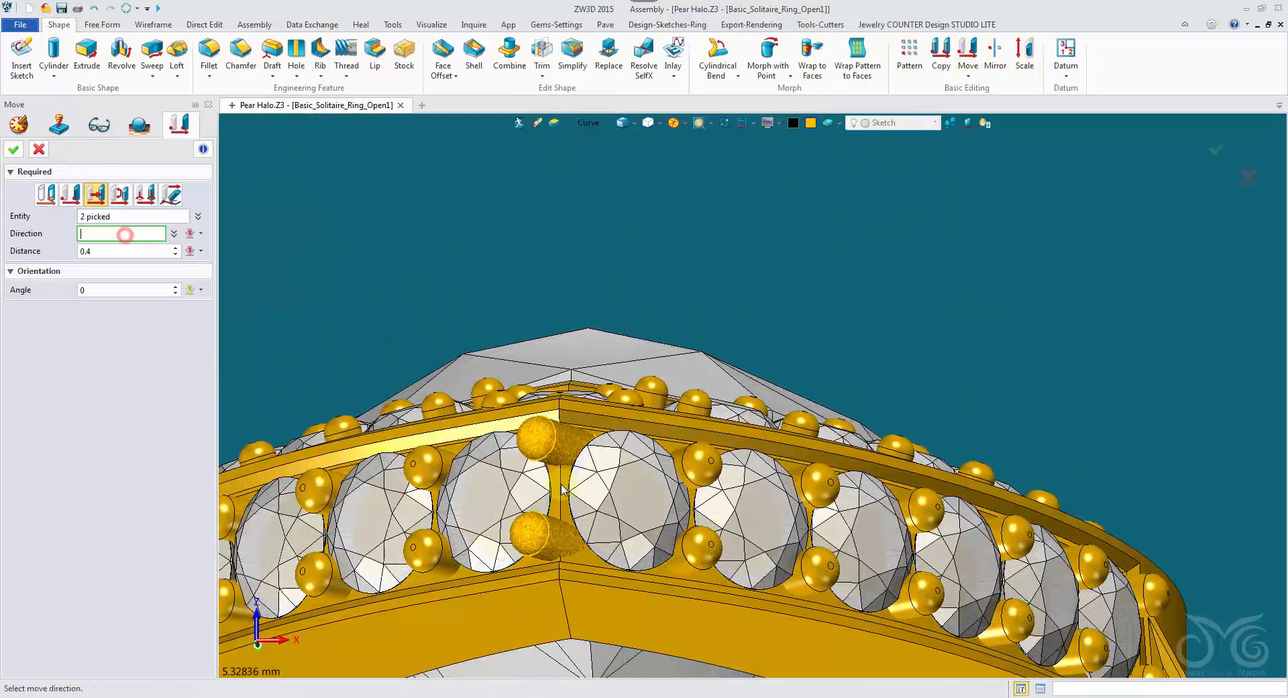
click(562, 520)
click(120, 195)
right_drag(604, 429, 671, 336)
scroll(120, 251, up, 5)
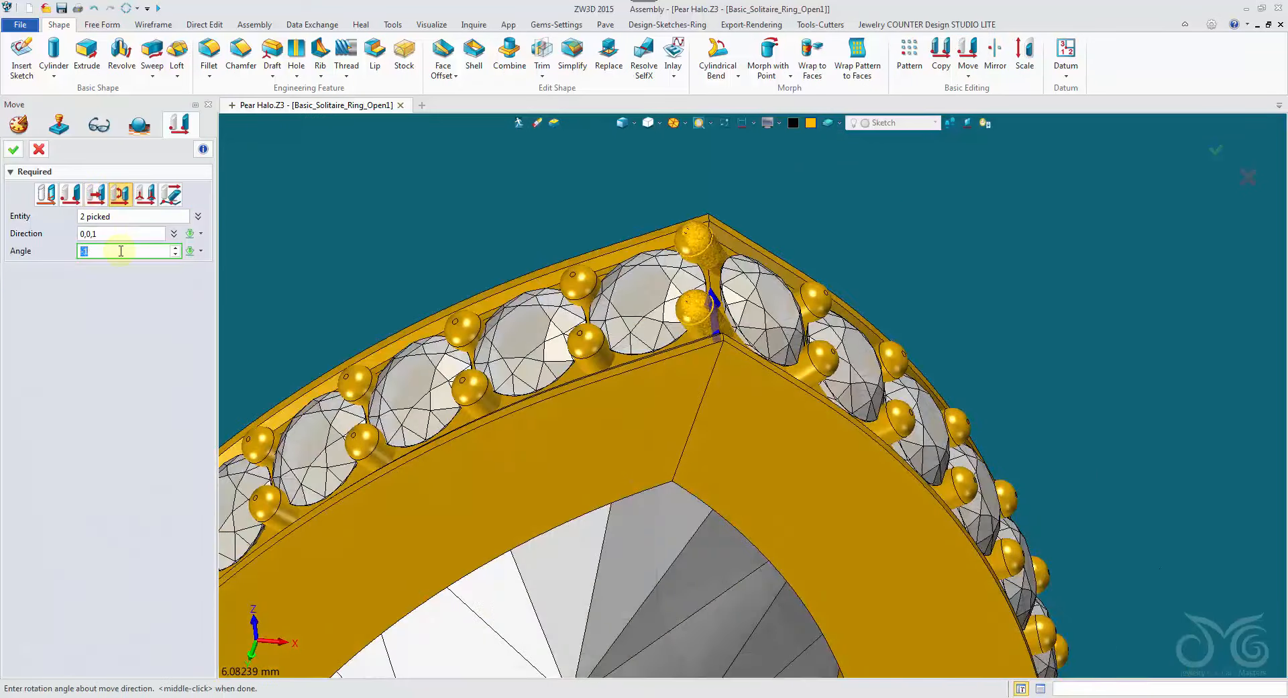
right_drag(698, 443, 733, 341)
scroll(121, 251, up, 5)
click(13, 149)
Step: Shift the two tip-edge prongs into place against the tip with the dynamic Move handle and save the file
click(968, 54)
click(721, 307)
click(740, 310)
click(46, 195)
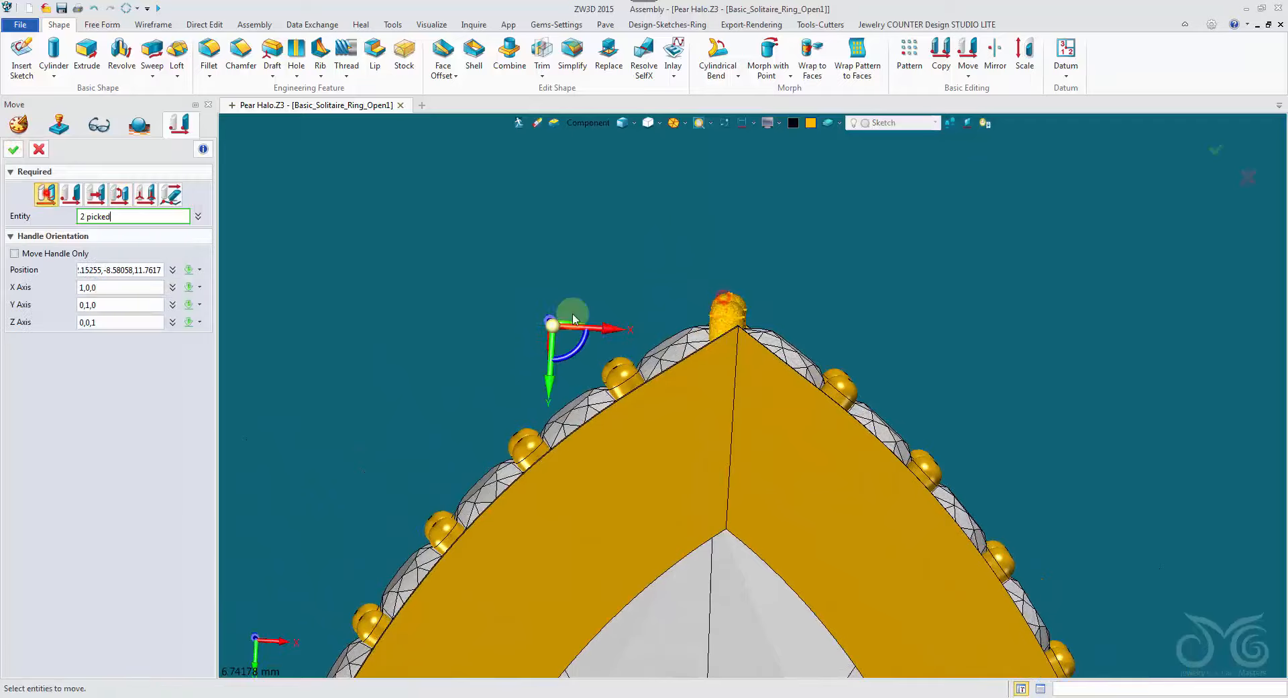
drag(555, 377, 569, 383)
click(14, 149)
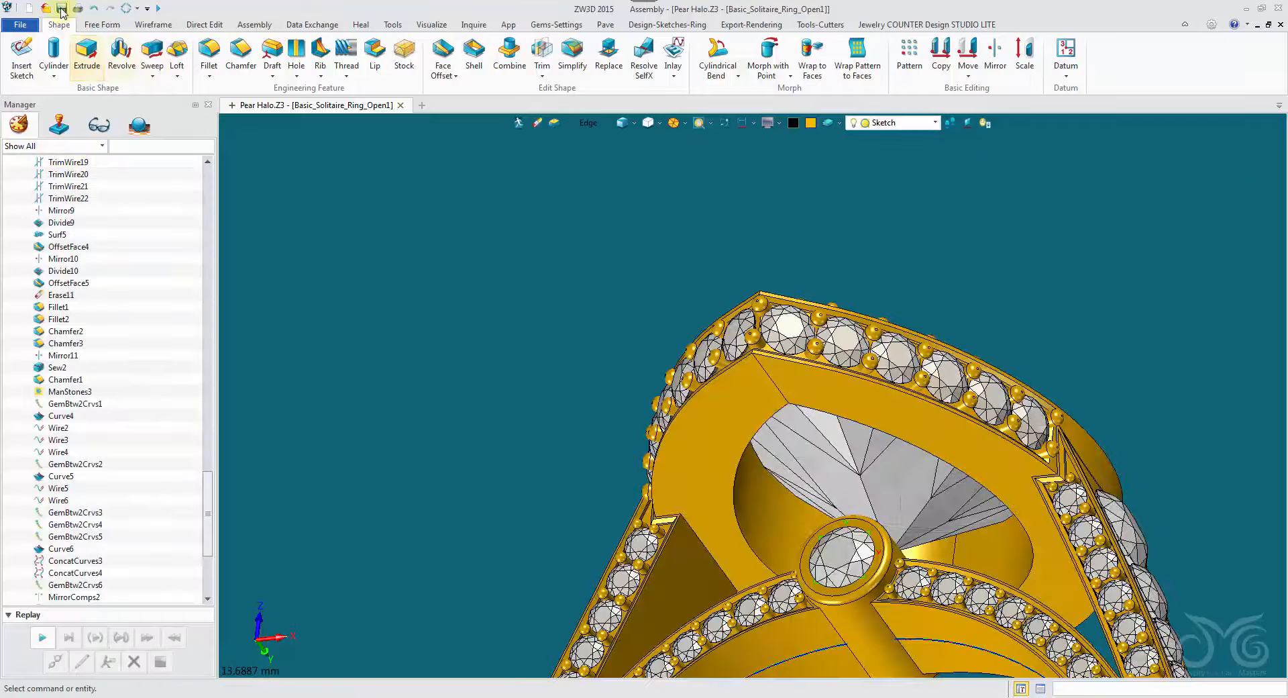
click(61, 8)
Step: Set up scaled prongs for the four large stones on the outer shoulder panel, mirrored across the SIDE plane
right_drag(367, 266, 356, 124)
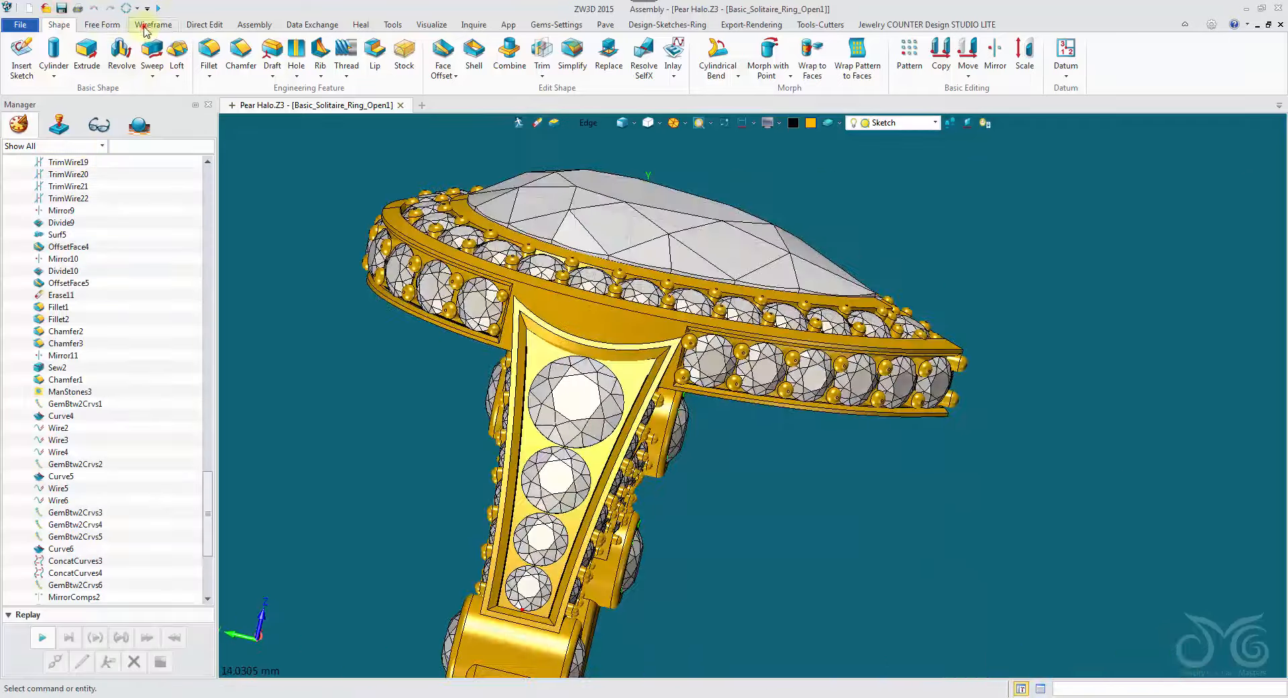
click(149, 25)
click(108, 25)
click(561, 26)
click(347, 56)
right_drag(678, 376, 711, 349)
click(674, 288)
click(120, 430)
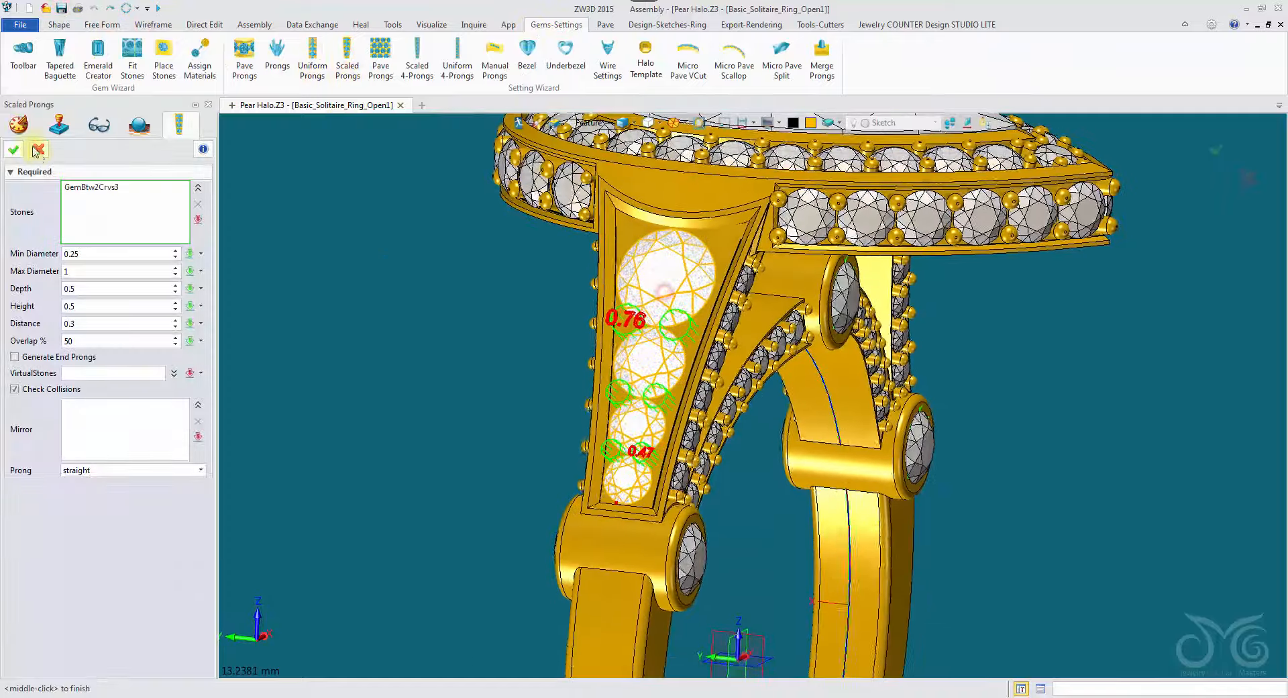
click(72, 215)
mouse_move(671, 402)
right_down()
mouse_move(737, 402)
mouse_move(671, 402)
right_up()
click(115, 428)
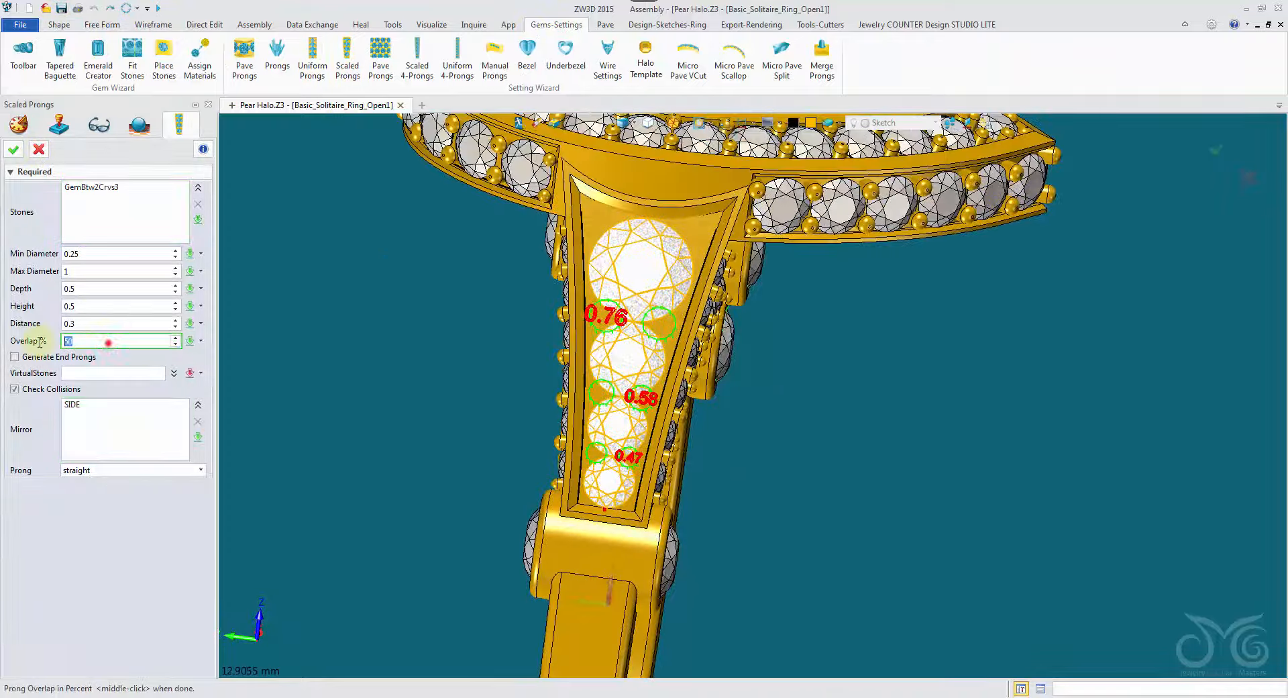
Step: Generate the shoulder-panel prongs with height 0.4, distance 0.32, 20% overlap and two virtual stones at the ends of the row
click(88, 307)
key(BackSpace)
key(BackSpace)
click(114, 373)
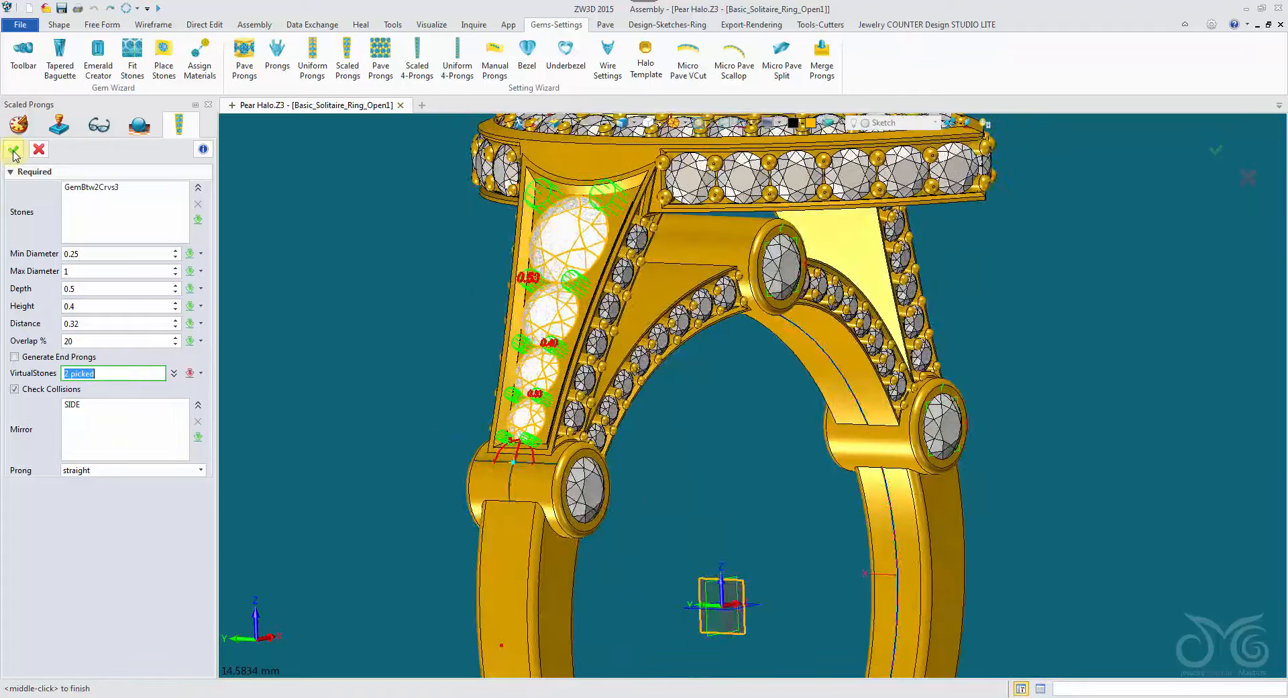
click(13, 149)
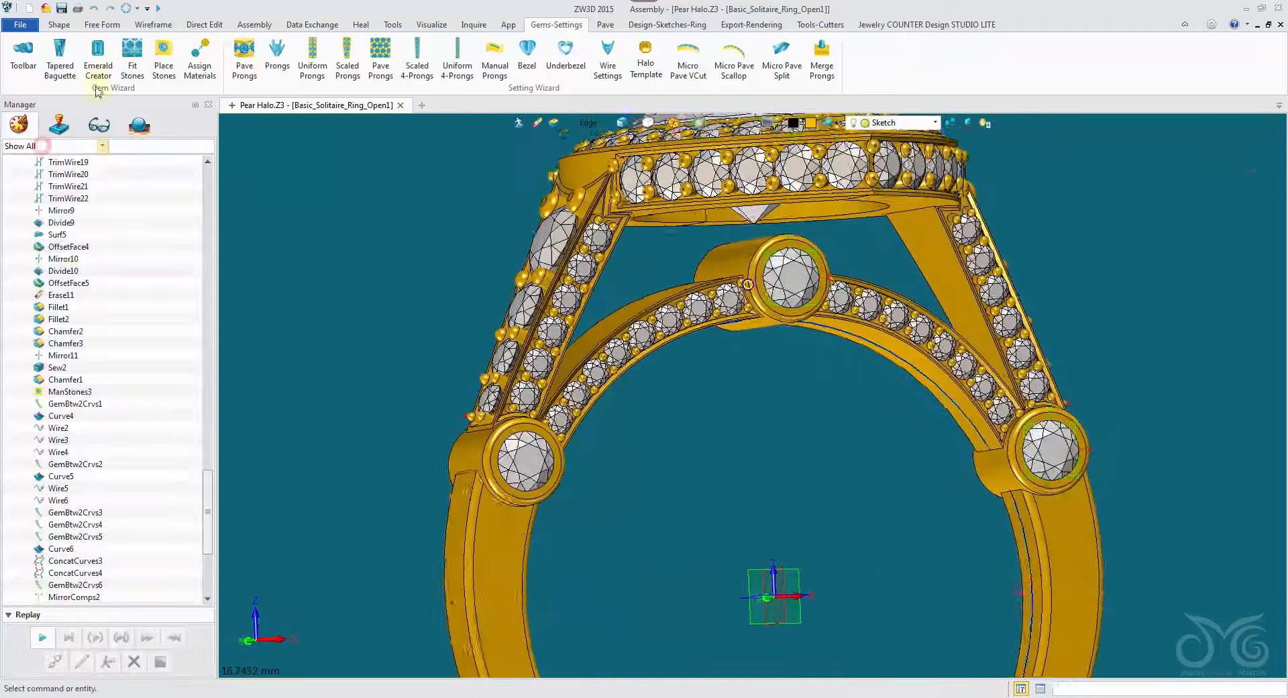
Step: Create pilot cutters for the halo, shoulder and arch-rail stones with the Pilot Cutter tool
click(820, 25)
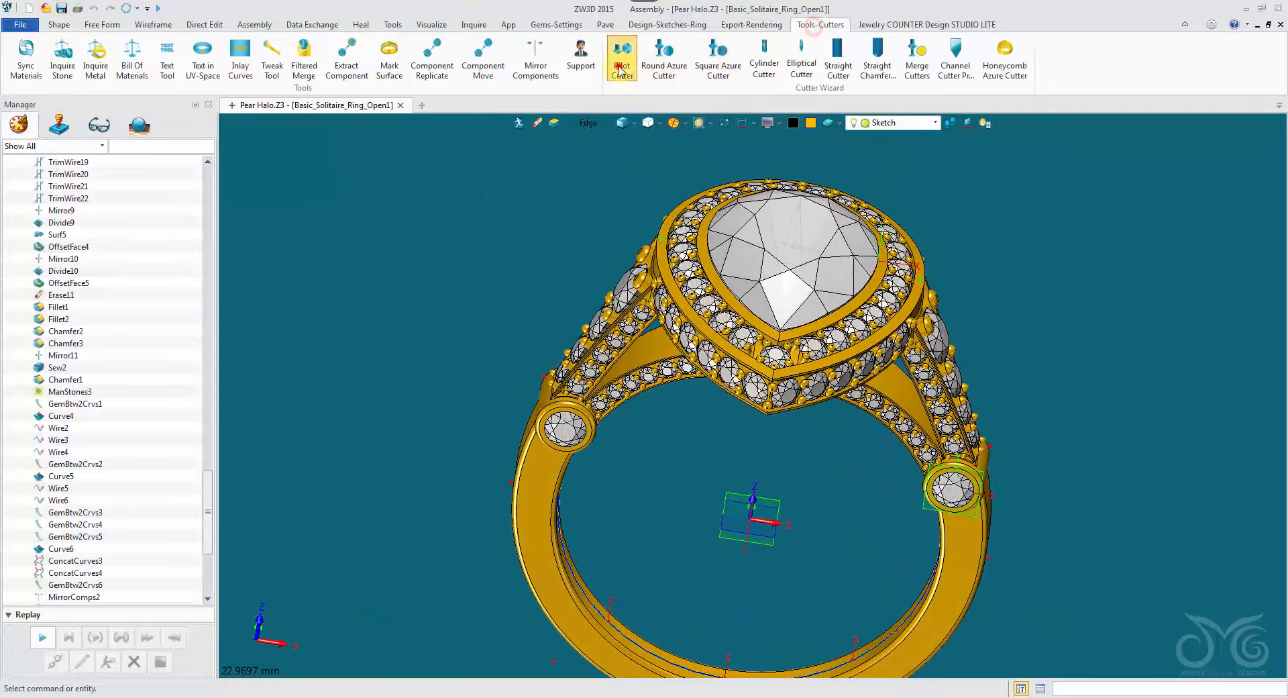
click(620, 69)
click(721, 354)
click(723, 383)
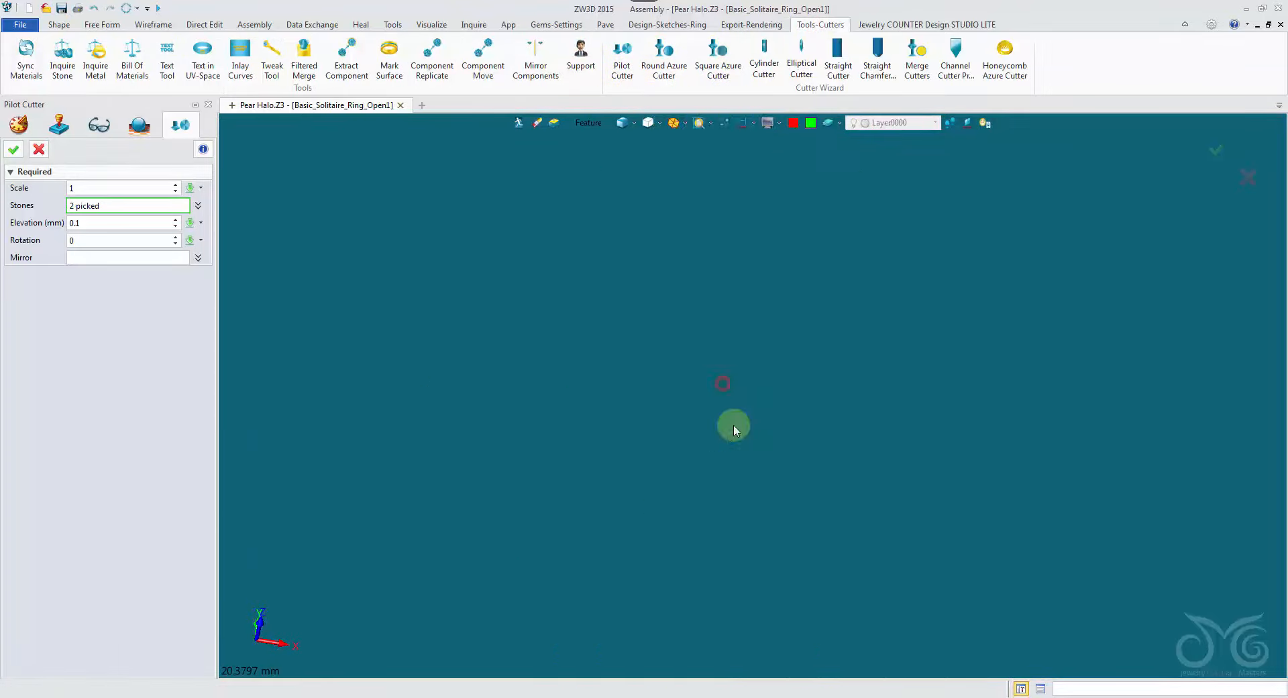
right_drag(665, 397, 1006, 366)
click(1033, 355)
right_drag(1270, 612, 915, 436)
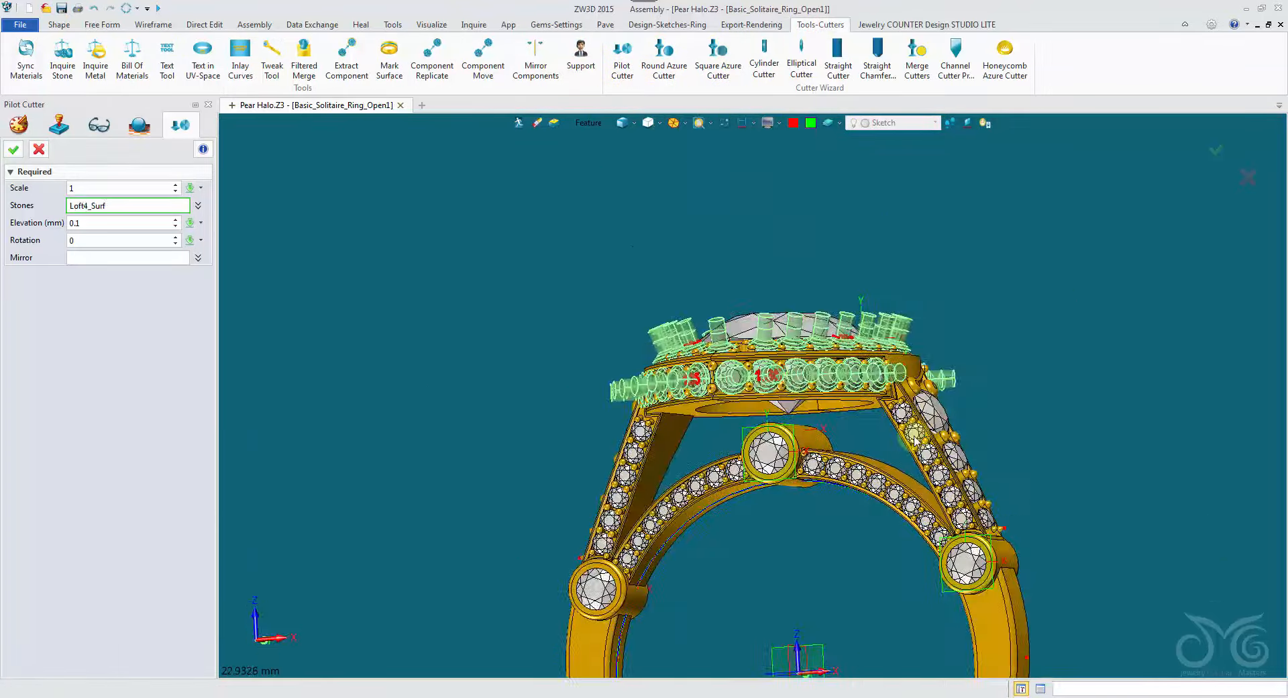
click(915, 439)
click(14, 150)
Step: Set the pavilion to -1.00 for all sizes of the large shoulder and bezel pilot cutters with the Tweak Tool
drag(582, 184, 583, 394)
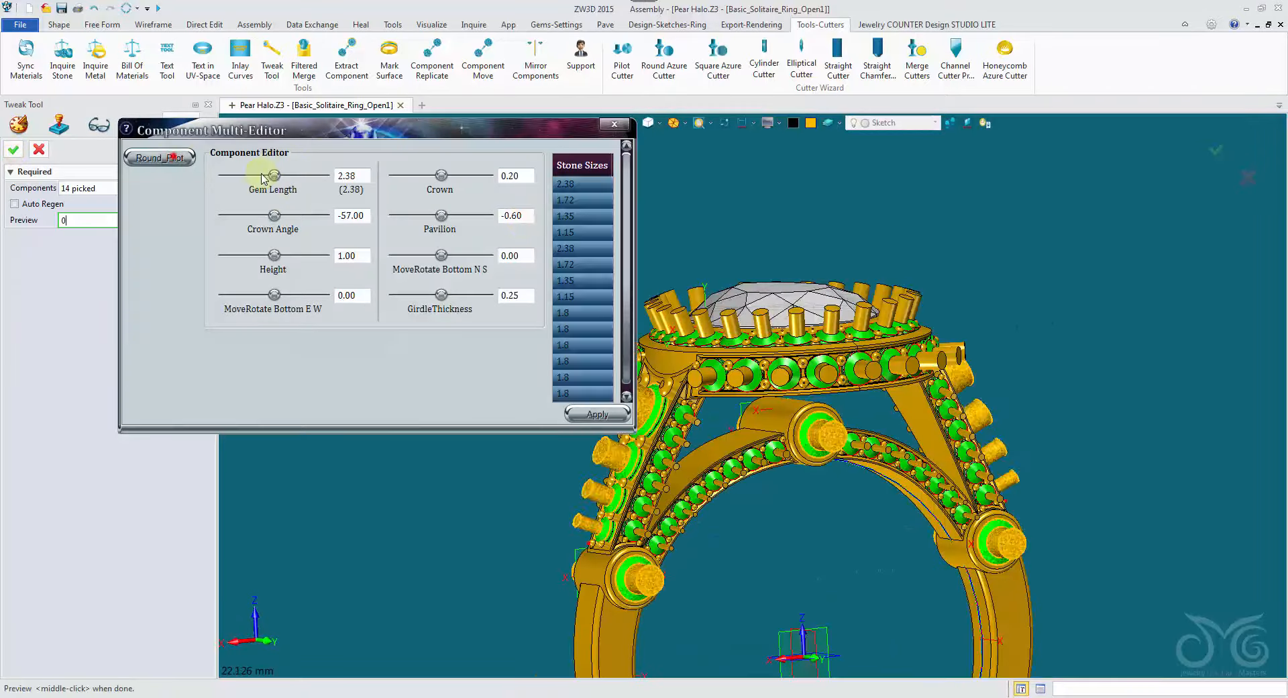
double_click(513, 218)
text(-1)
click(580, 413)
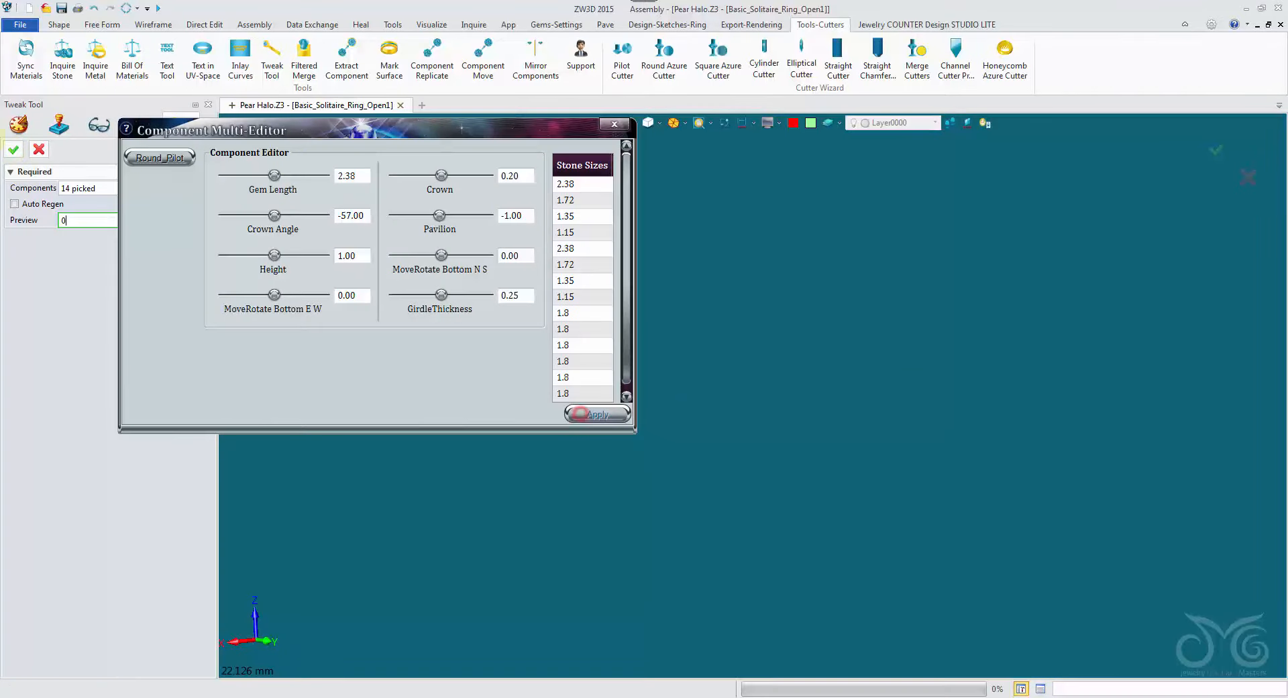
click(14, 149)
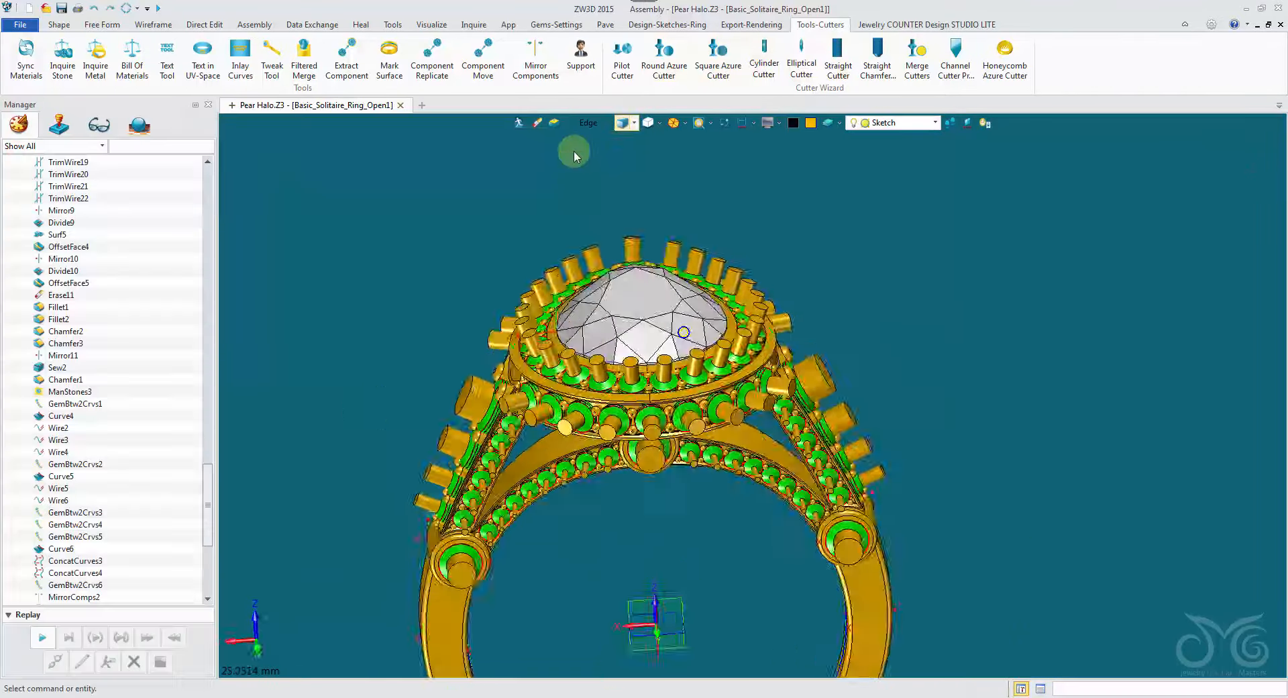
Step: Merge the bezel, outer shoulder and one side's shoulder-rail and arch-rail pilot cutters into the ring bodies
click(917, 57)
click(630, 307)
right_drag(630, 308, 496, 263)
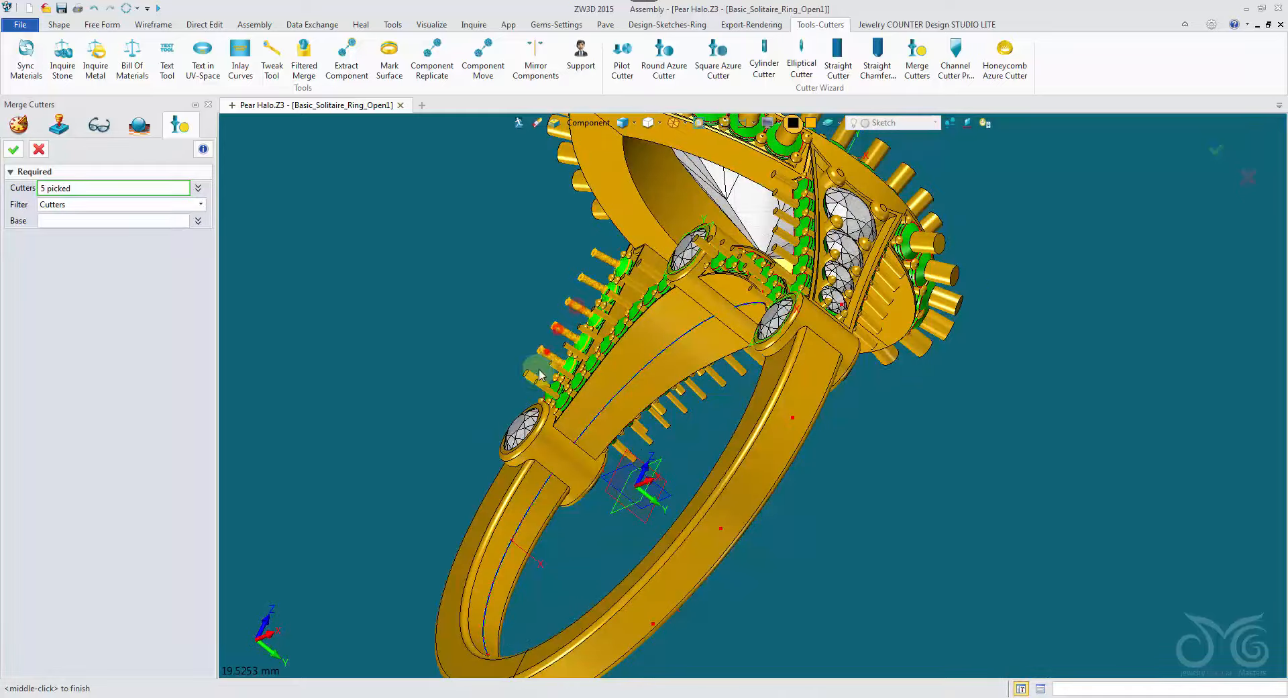
click(648, 271)
right_drag(680, 445, 687, 419)
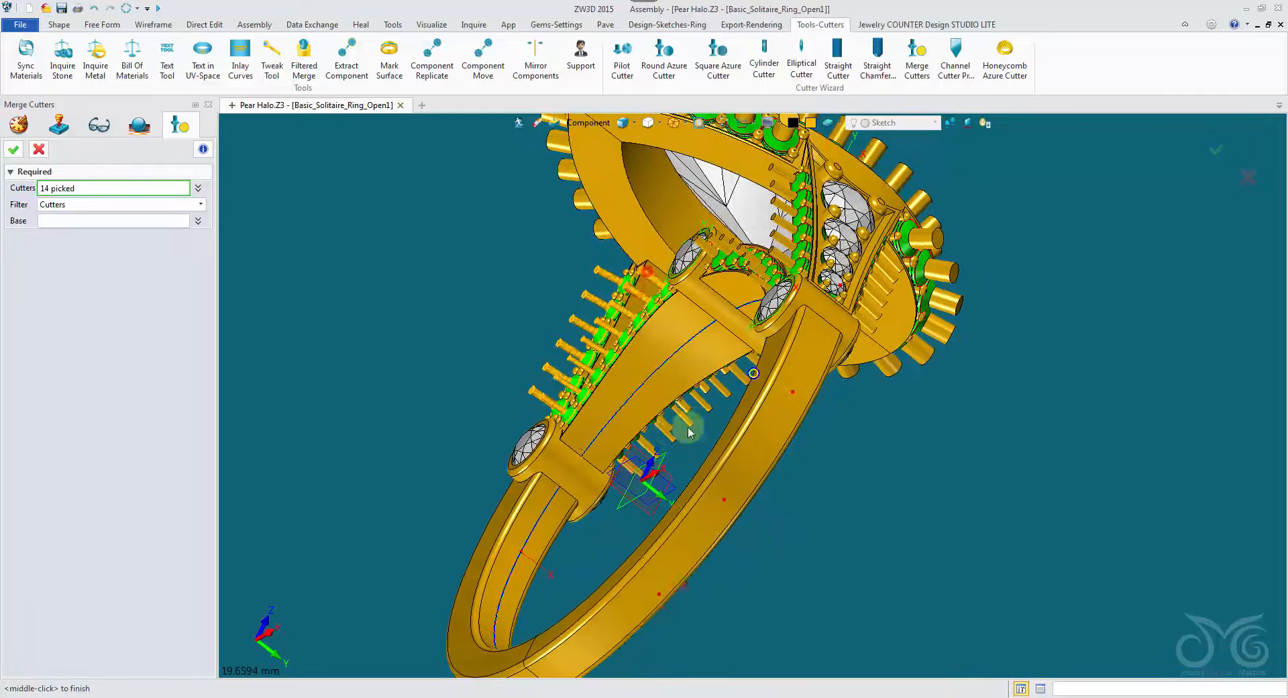
click(630, 468)
click(650, 452)
click(668, 440)
Step: Erase the uncut arch rail and shoulder rail shapes on the other side of the ring
click(588, 123)
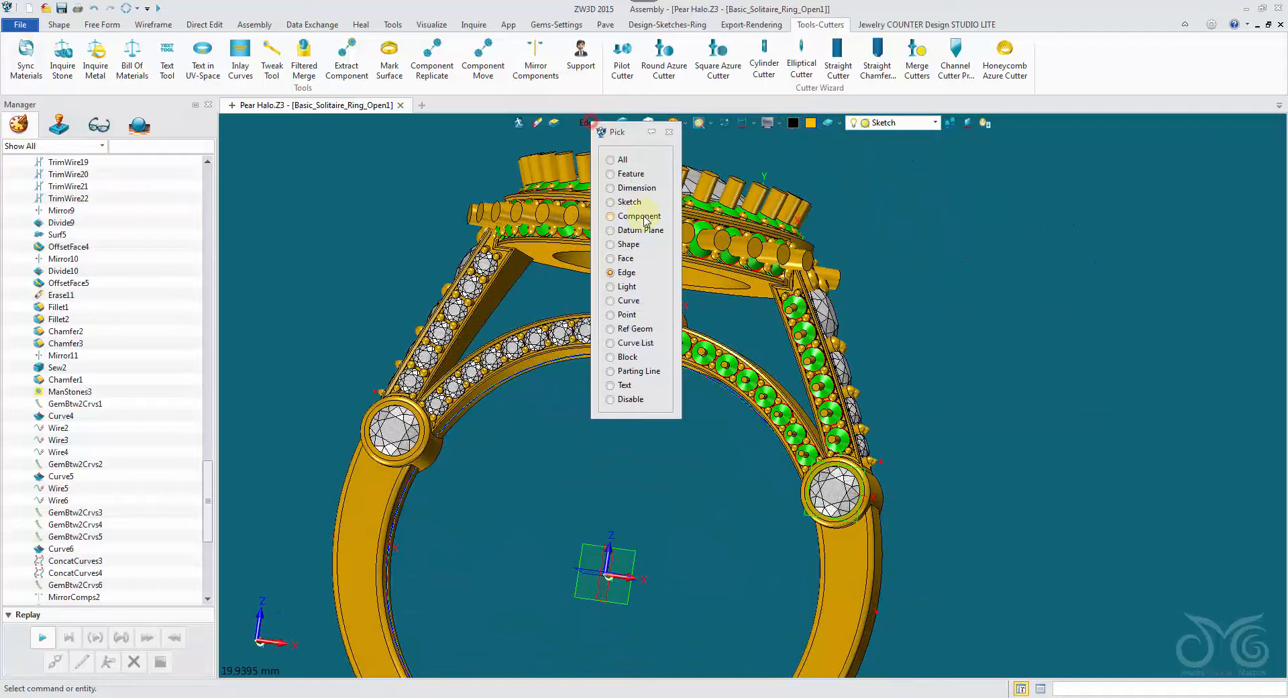
click(640, 243)
click(735, 367)
click(805, 368)
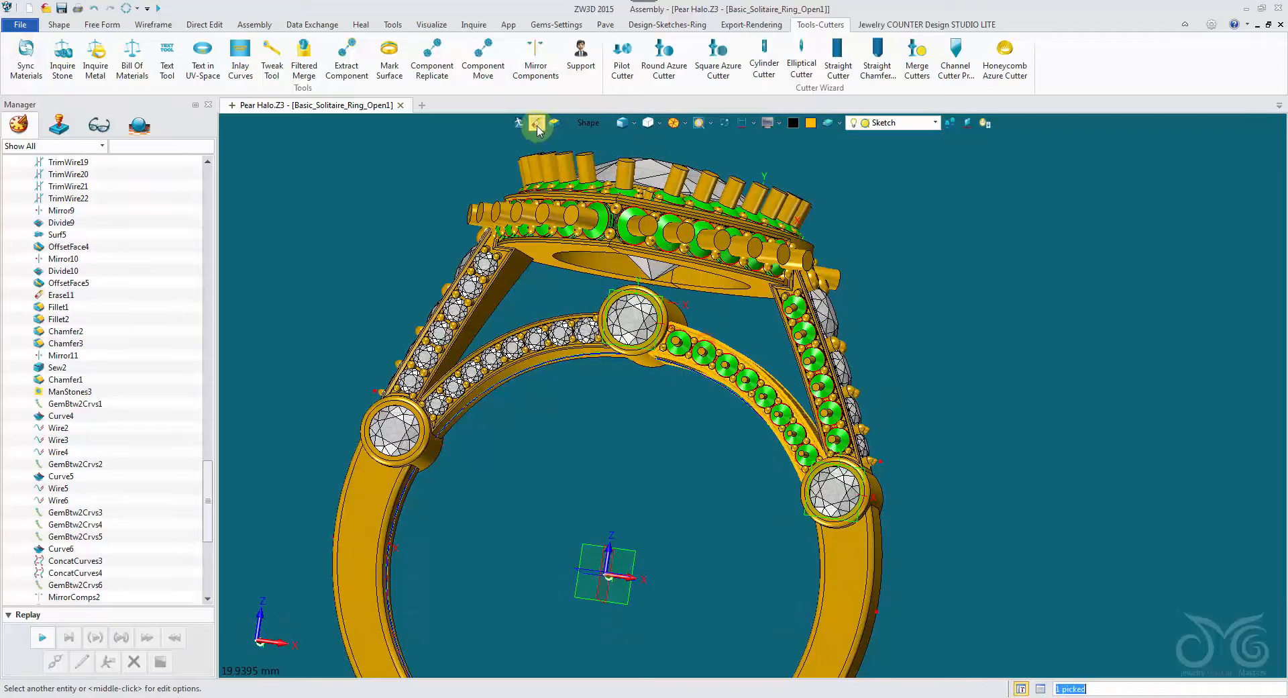
click(538, 124)
middle_click(899, 268)
right_drag(939, 272, 888, 276)
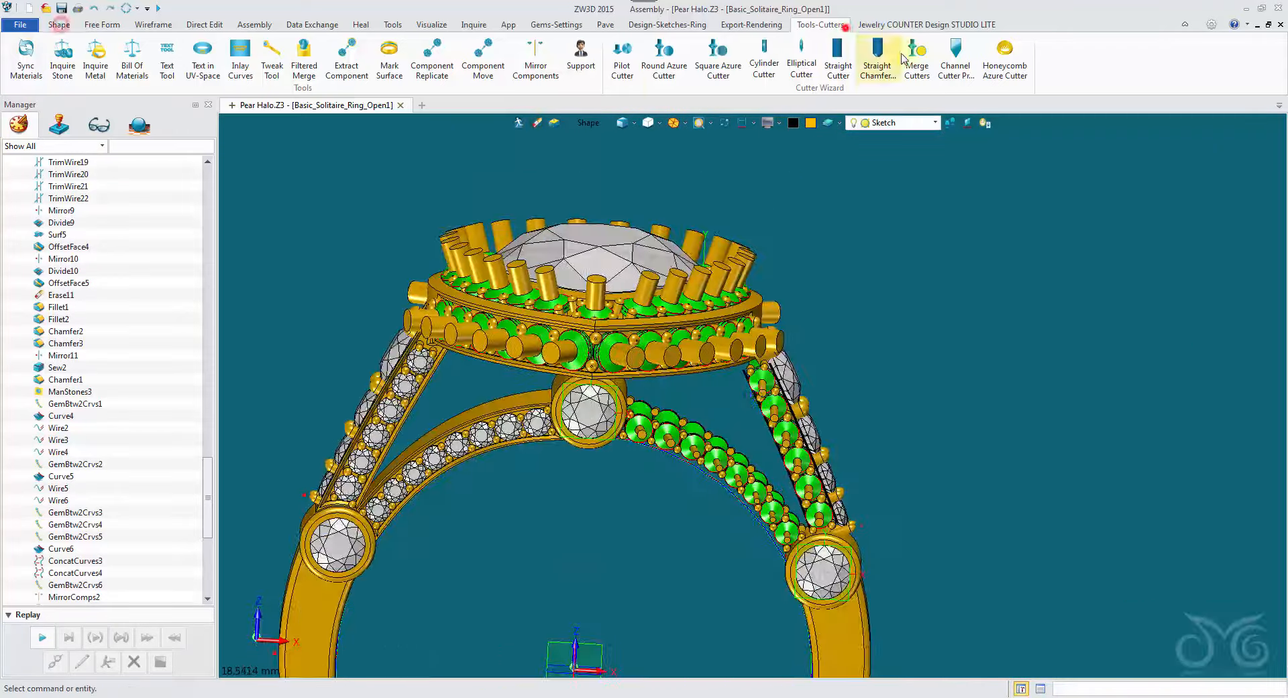
Step: Merge all the pilot cutters around the top of the pear halo into the halo body
click(915, 59)
right_drag(792, 221, 786, 197)
click(601, 124)
click(633, 204)
click(447, 263)
click(460, 254)
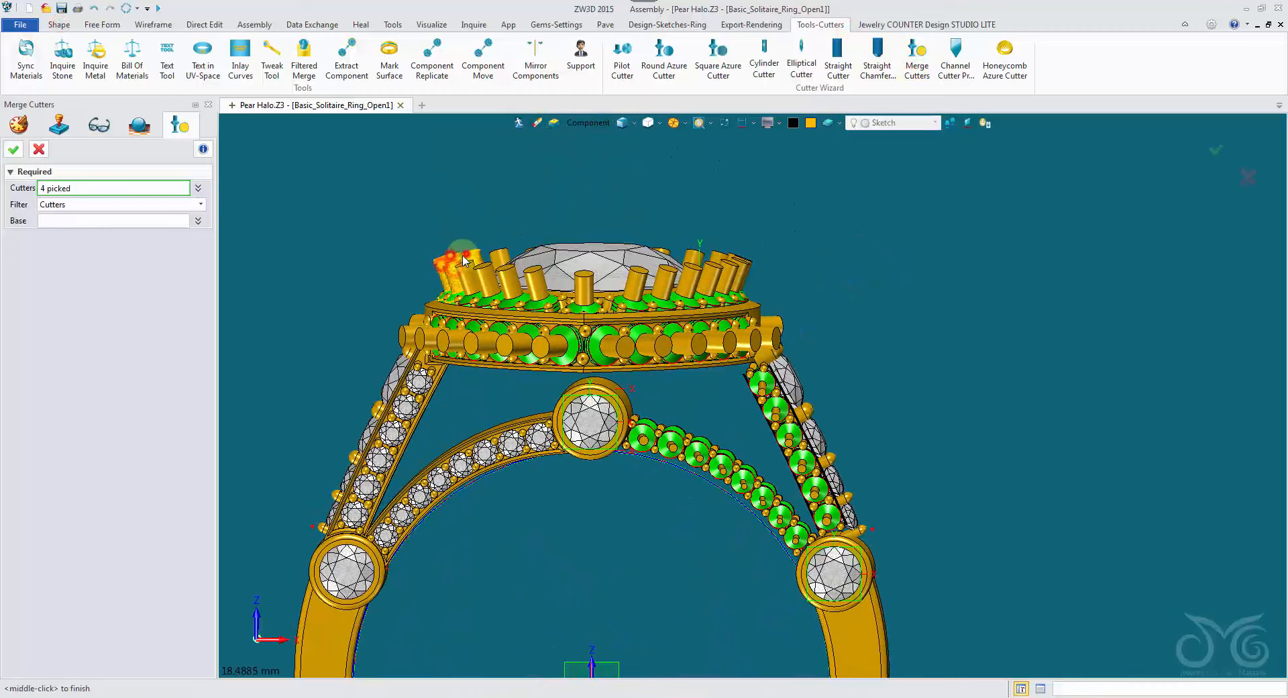
click(468, 271)
click(484, 270)
click(504, 271)
click(532, 271)
click(579, 272)
click(632, 271)
click(661, 271)
click(685, 271)
click(709, 271)
right_drag(791, 275, 786, 349)
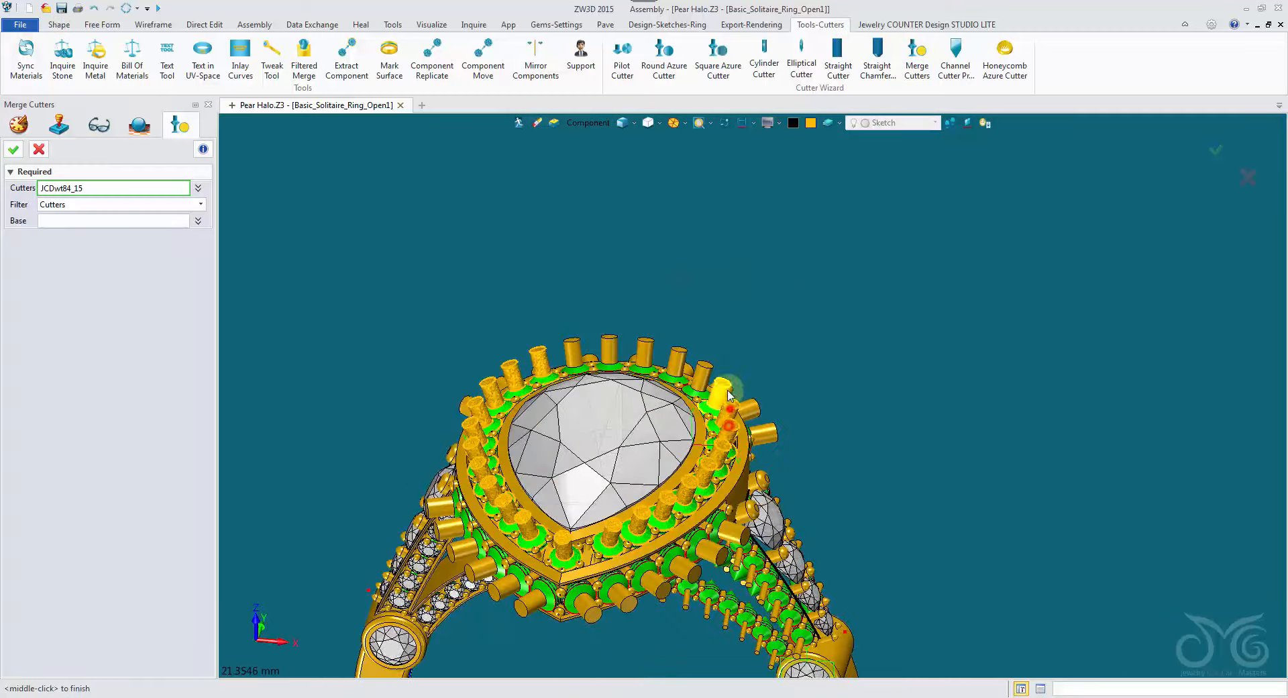
click(647, 348)
click(610, 347)
click(574, 351)
middle_click(565, 288)
right_drag(562, 289, 562, 264)
click(495, 493)
click(15, 150)
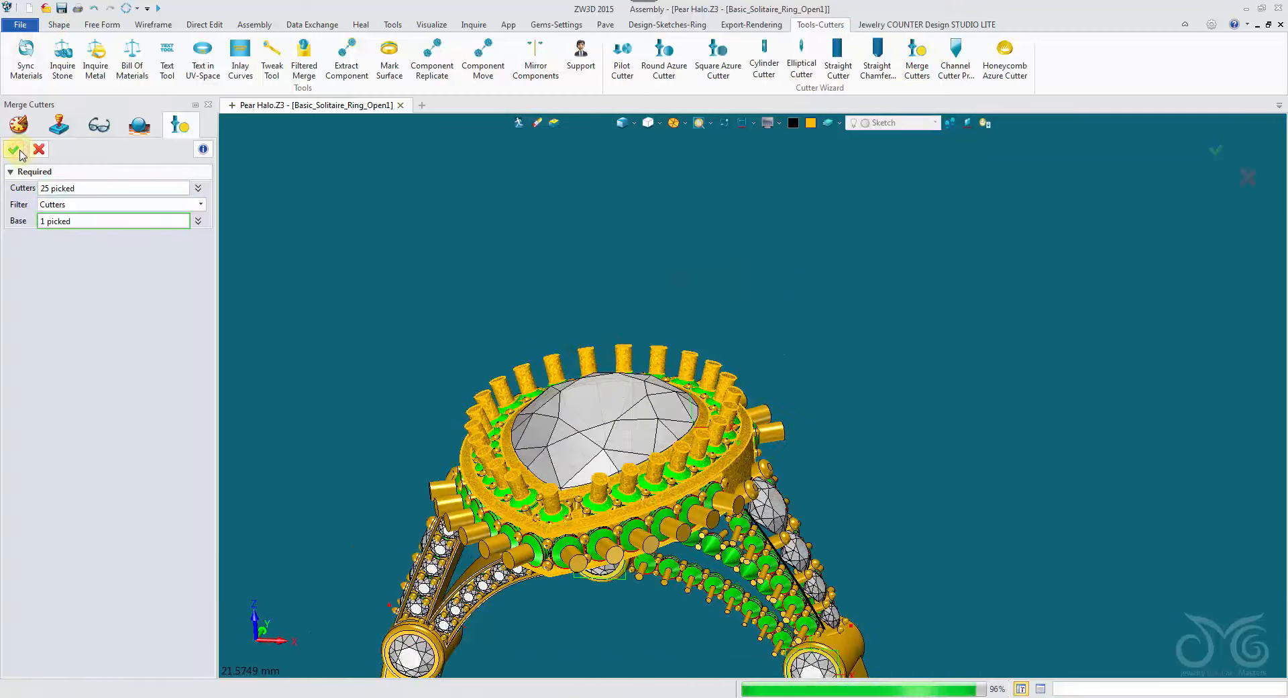
Step: Merge the side-band pilot cutters along both flanks of the pear tip into the halo band
right_drag(370, 225, 361, 240)
middle_click(361, 240)
click(458, 483)
click(471, 511)
click(488, 535)
click(509, 559)
click(533, 582)
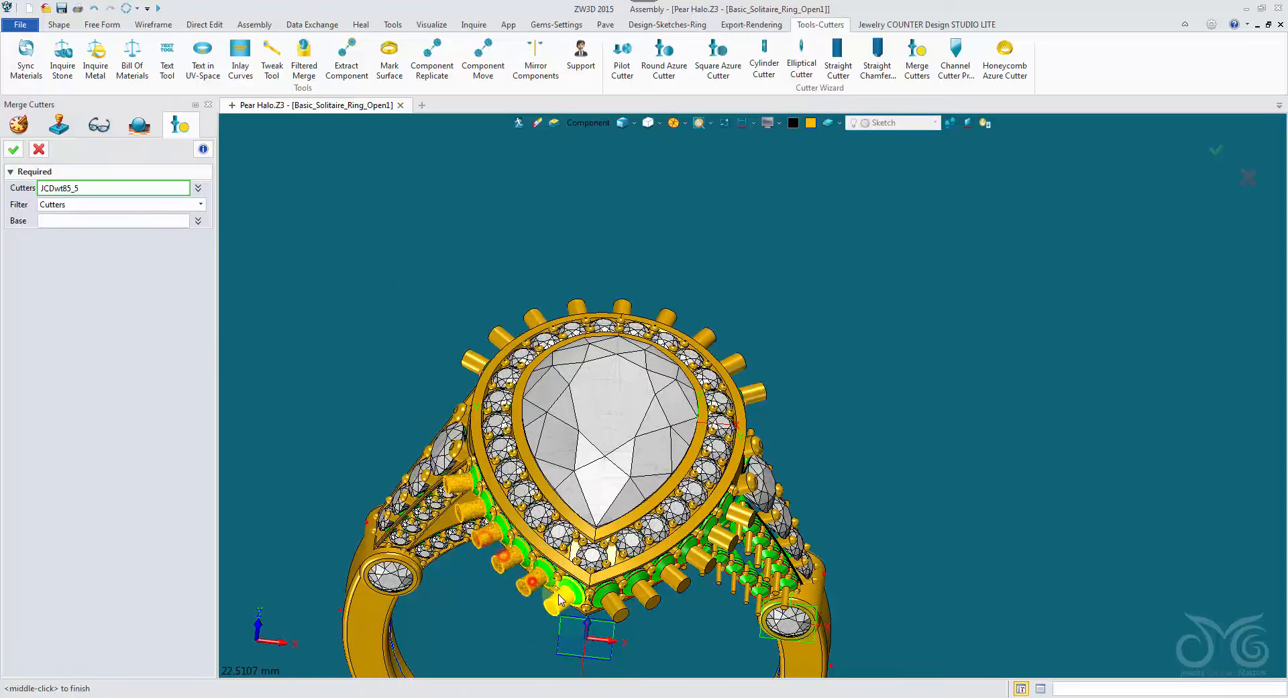
click(562, 599)
click(678, 585)
click(702, 562)
click(723, 539)
click(741, 516)
click(744, 426)
click(14, 149)
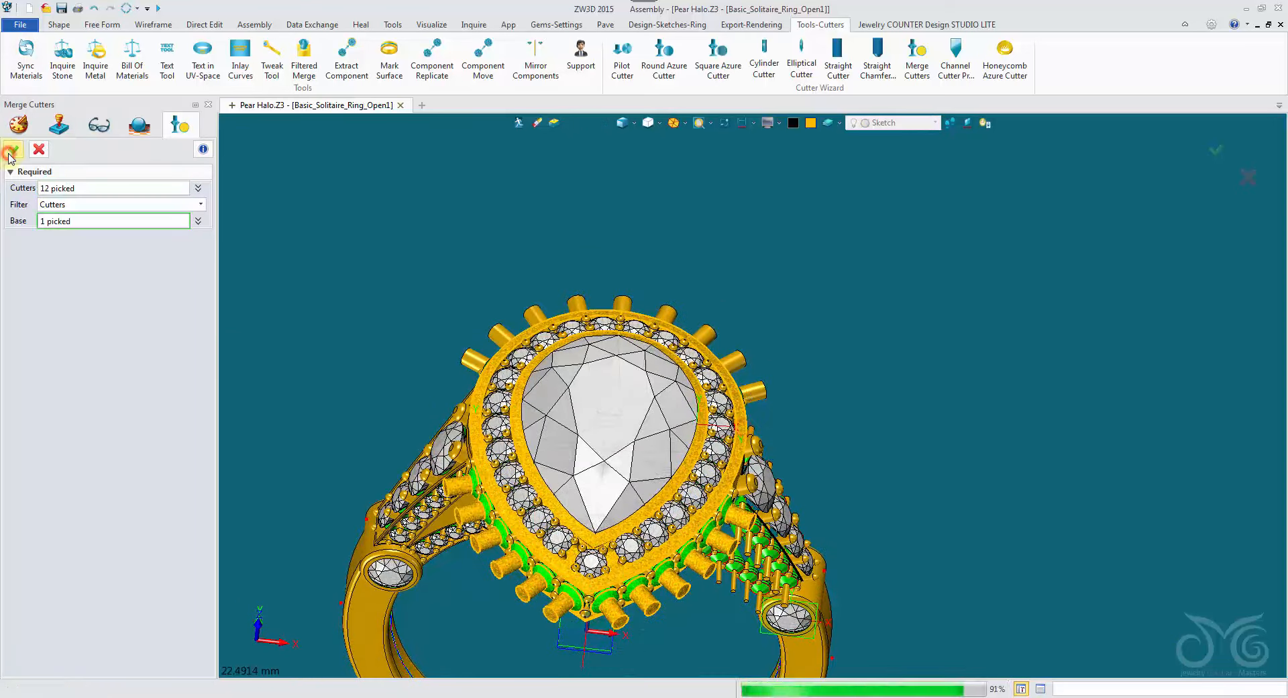
Step: Merge the remaining pilot cutters into the ring body, picking them by feature instead of by component
right_drag(577, 268, 429, 235)
click(910, 58)
click(598, 125)
click(635, 204)
click(570, 467)
ctrl+click(569, 467)
click(594, 121)
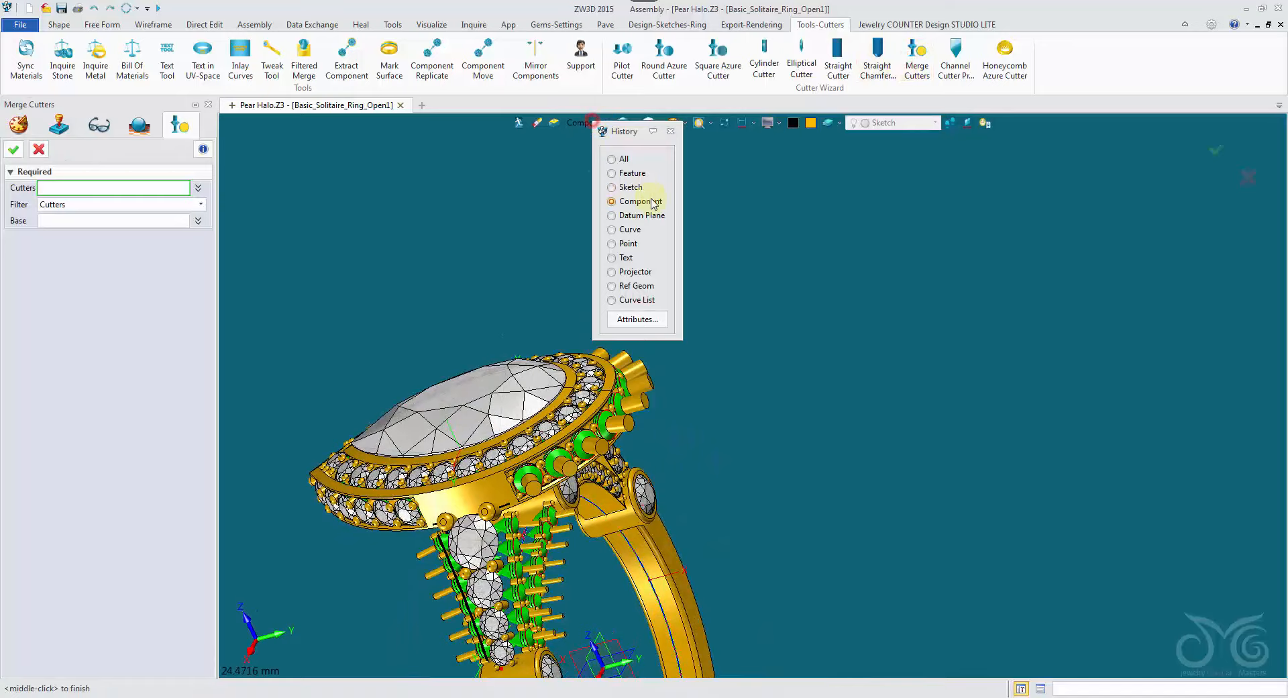
click(632, 174)
click(644, 391)
middle_click(644, 391)
middle_drag(757, 299, 702, 128)
scroll(701, 129, down, 1)
click(661, 429)
click(14, 149)
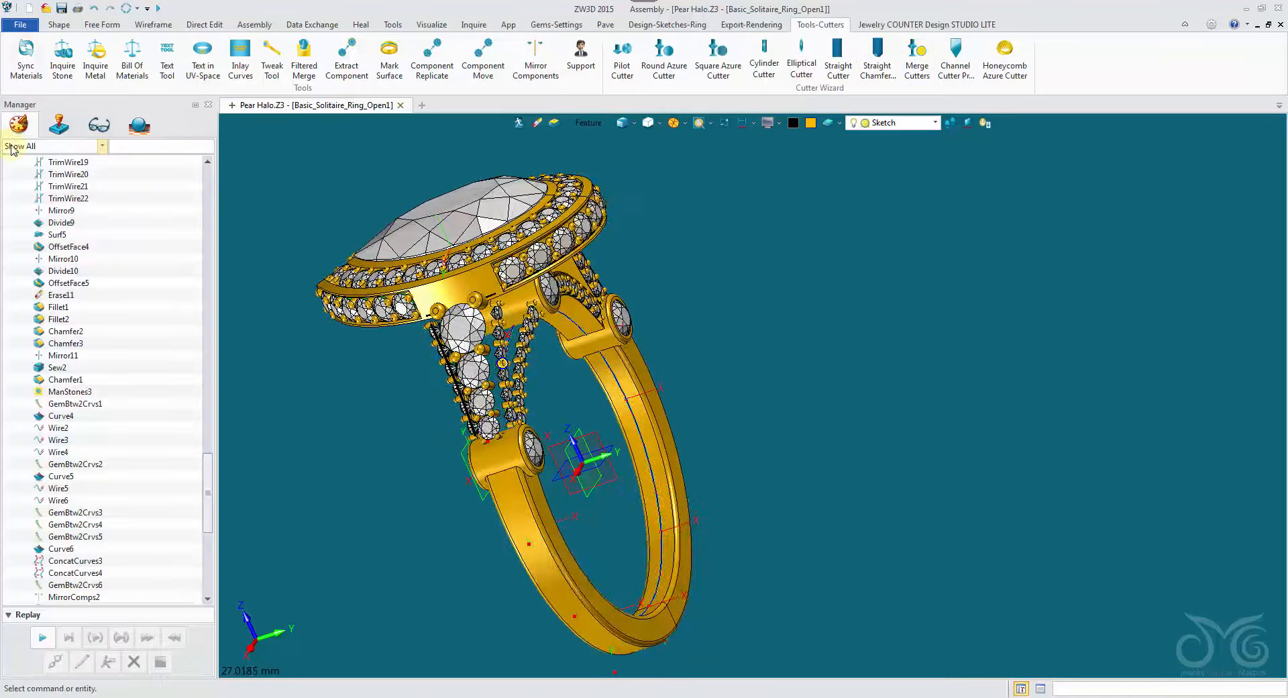
Step: Mirror the cut shoulder rail and arch rail shapes across the ring's centre plane to the opposite side
right_drag(241, 195, 436, 218)
click(59, 25)
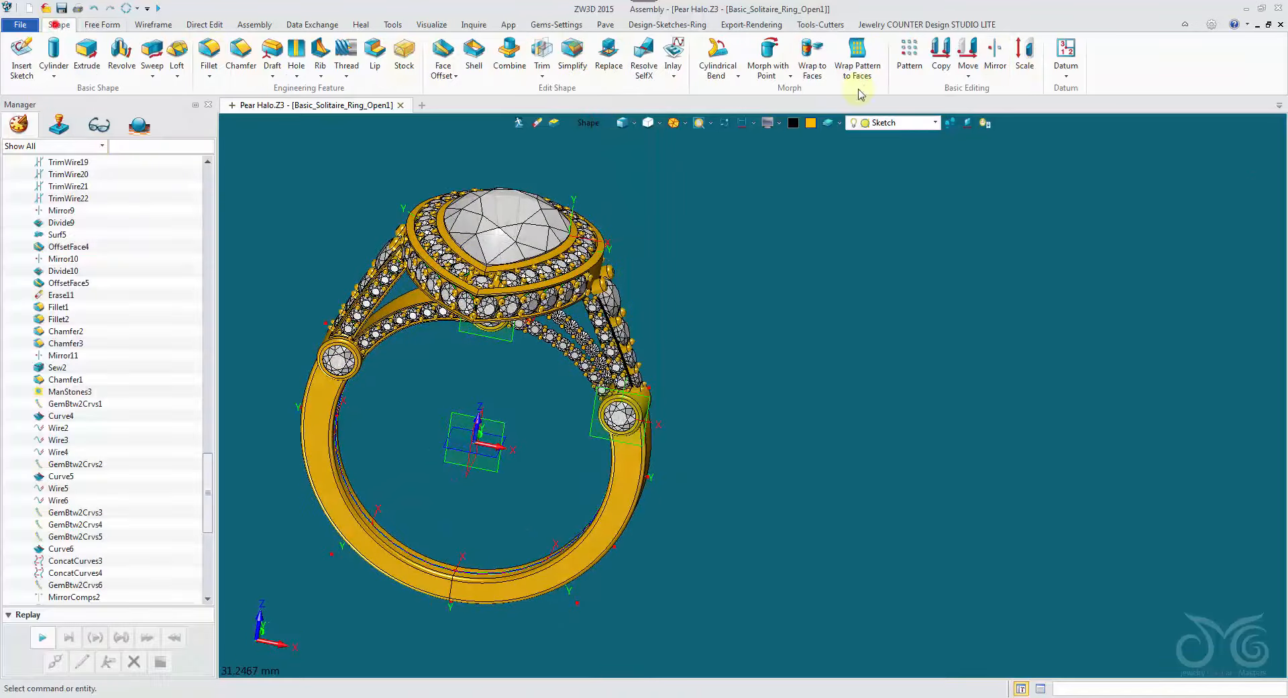
click(996, 62)
click(412, 300)
click(386, 293)
middle_click(386, 294)
click(469, 466)
click(14, 149)
right_drag(456, 342, 500, 359)
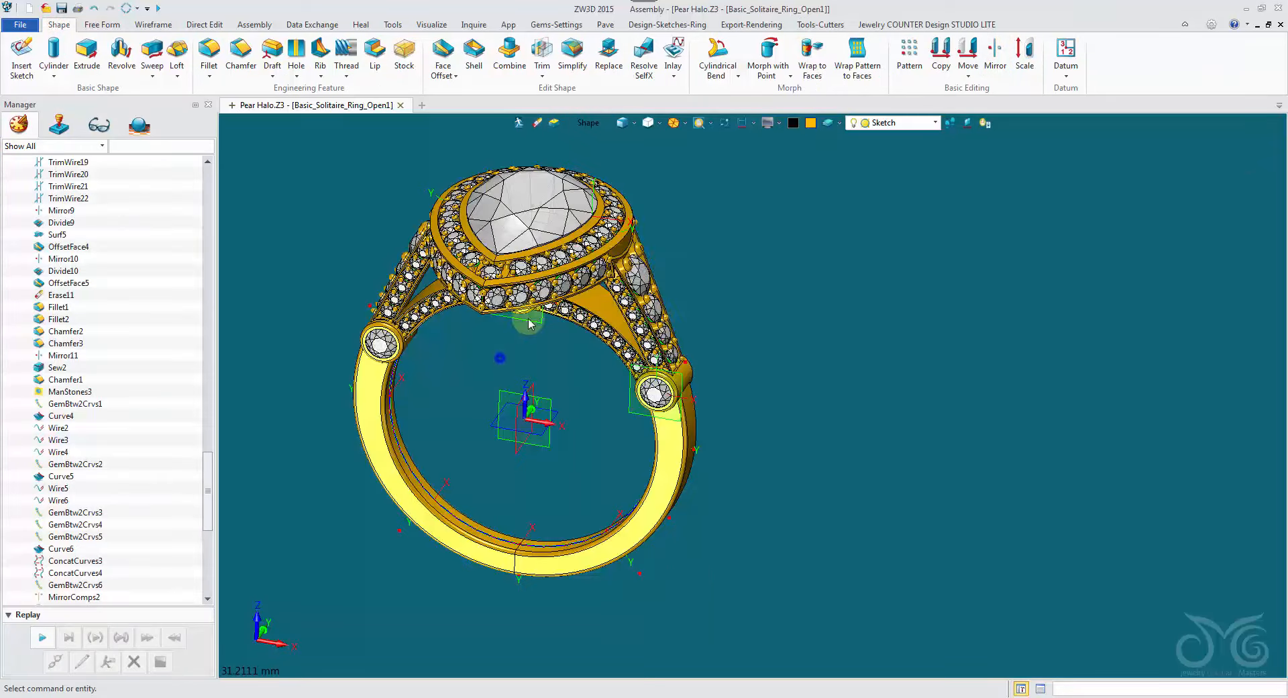
Step: Merge all the prongs into the ring body with Merge Prongs
click(556, 25)
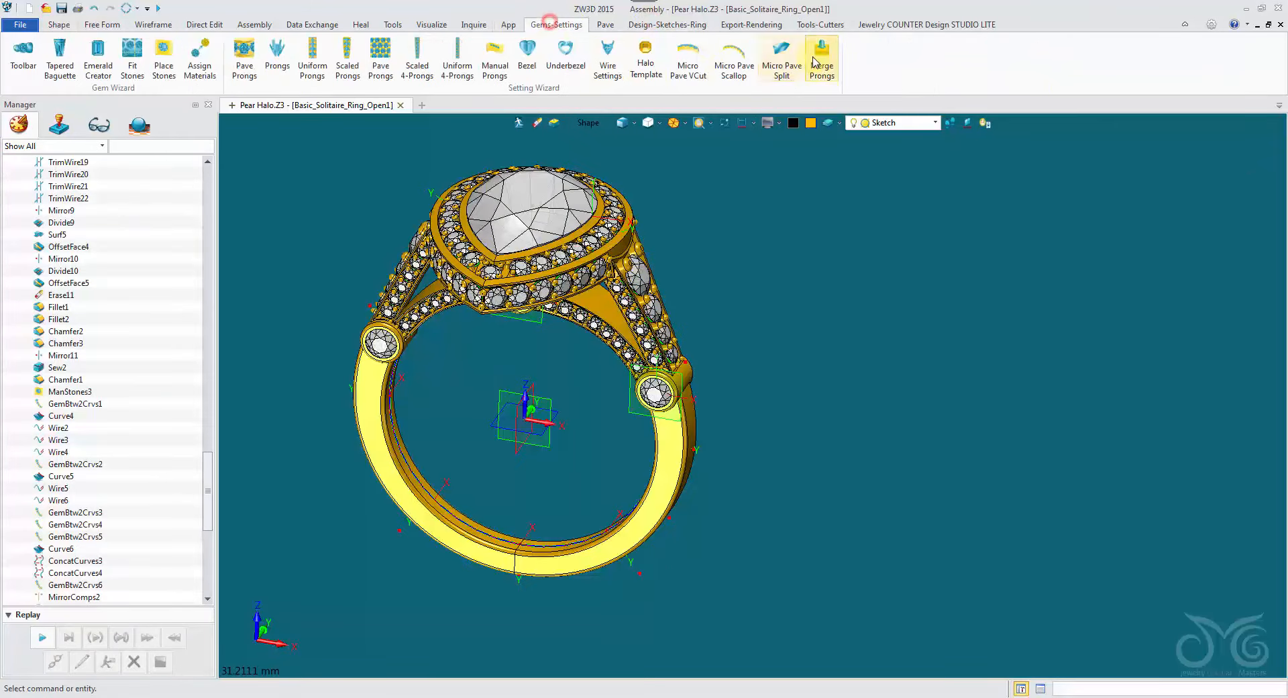
click(821, 59)
click(383, 432)
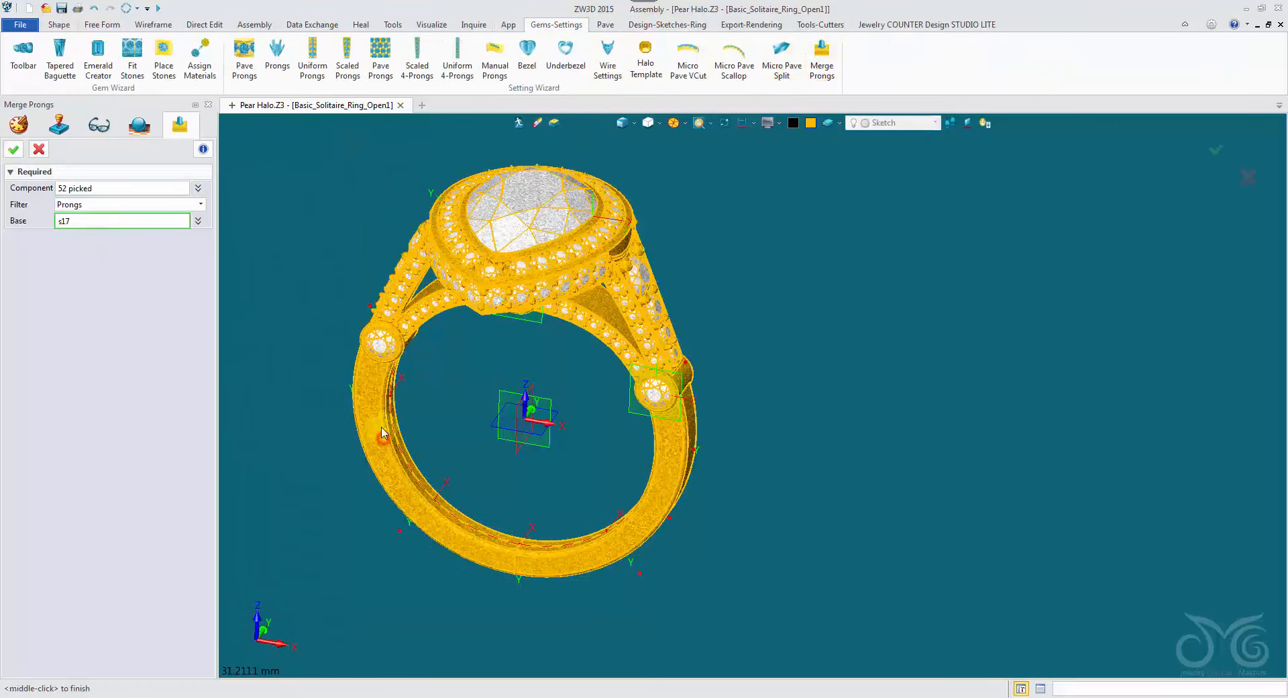
click(14, 150)
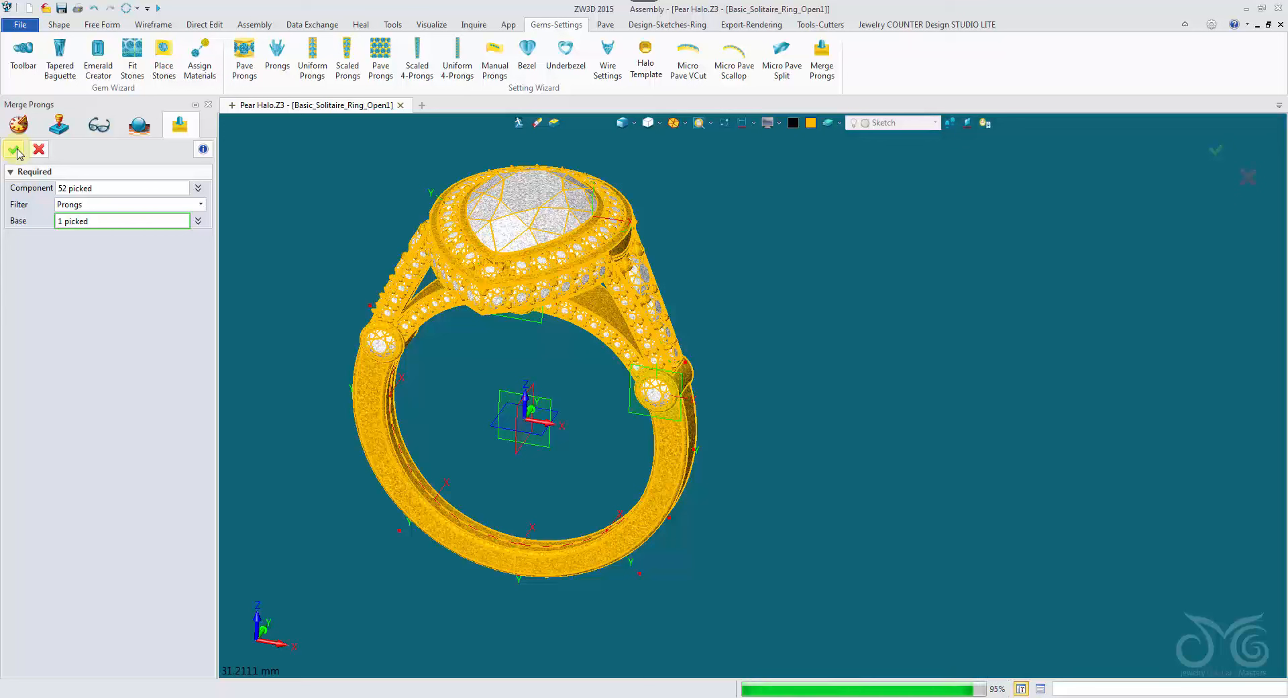
Step: Recolour the whole ring's metal grey and save the file
drag(279, 149, 778, 604)
click(837, 182)
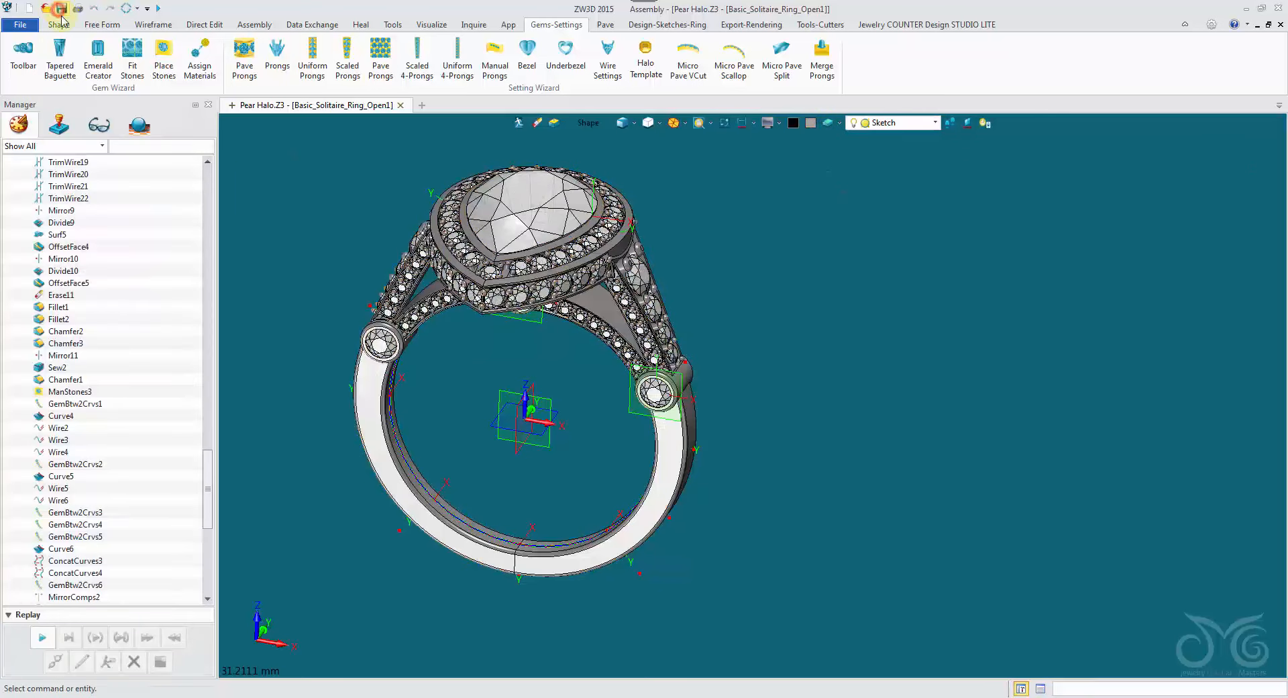
scroll(440, 236, down, 3)
middle_drag(440, 236, 546, 276)
Step: Hide the layer that shows the datum planes and axes around the ring
click(770, 25)
scroll(899, 377, up, 4)
right_drag(908, 383, 919, 356)
click(949, 125)
click(1189, 184)
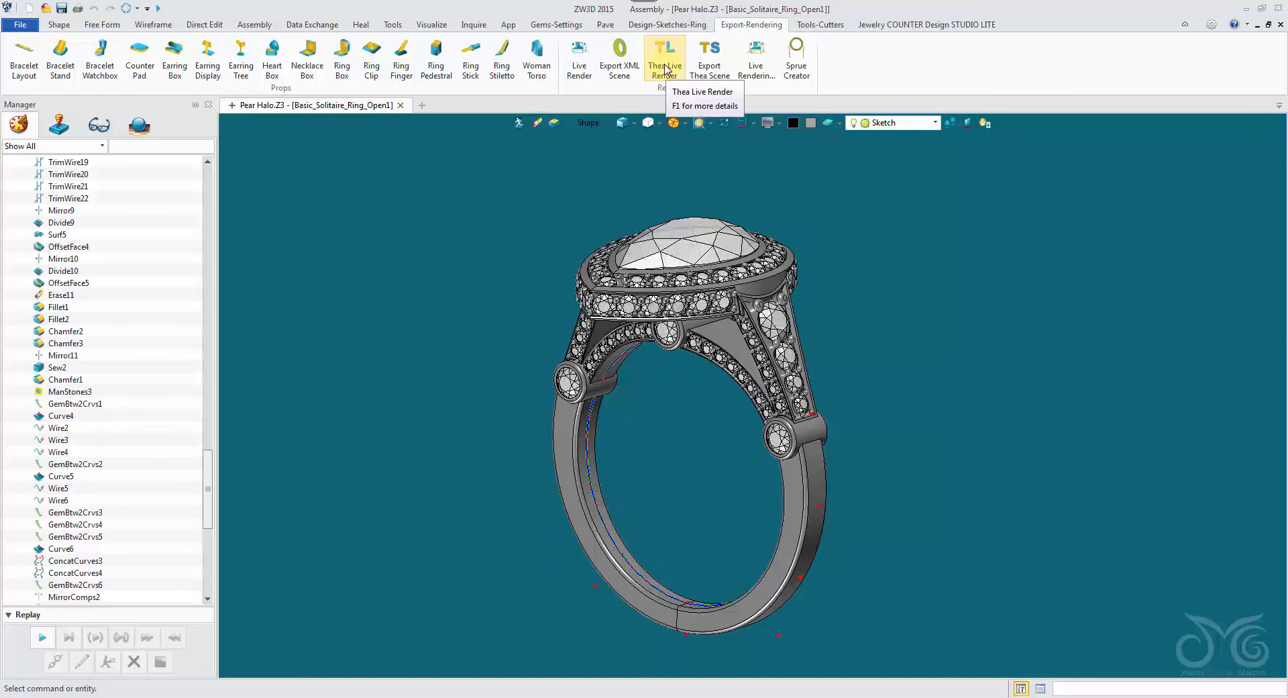
Step: Apply the live rendering setup to the scene and launch Live Render for the ring
click(756, 59)
click(9, 152)
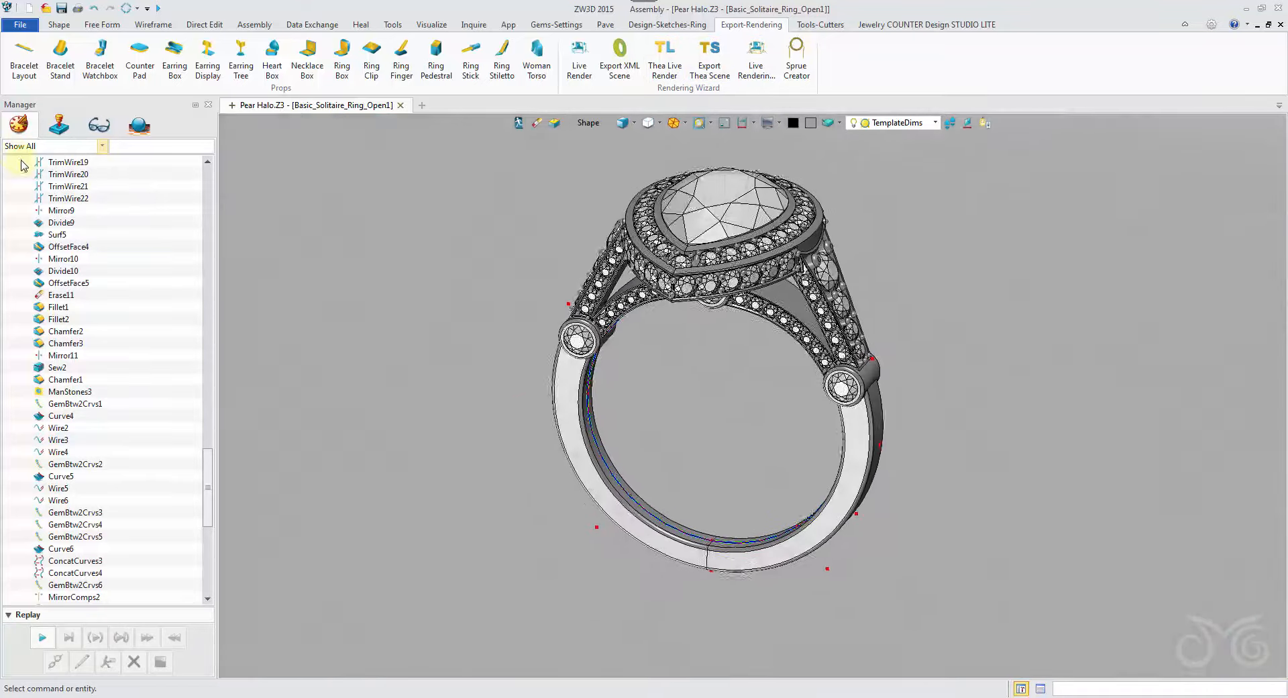
click(584, 65)
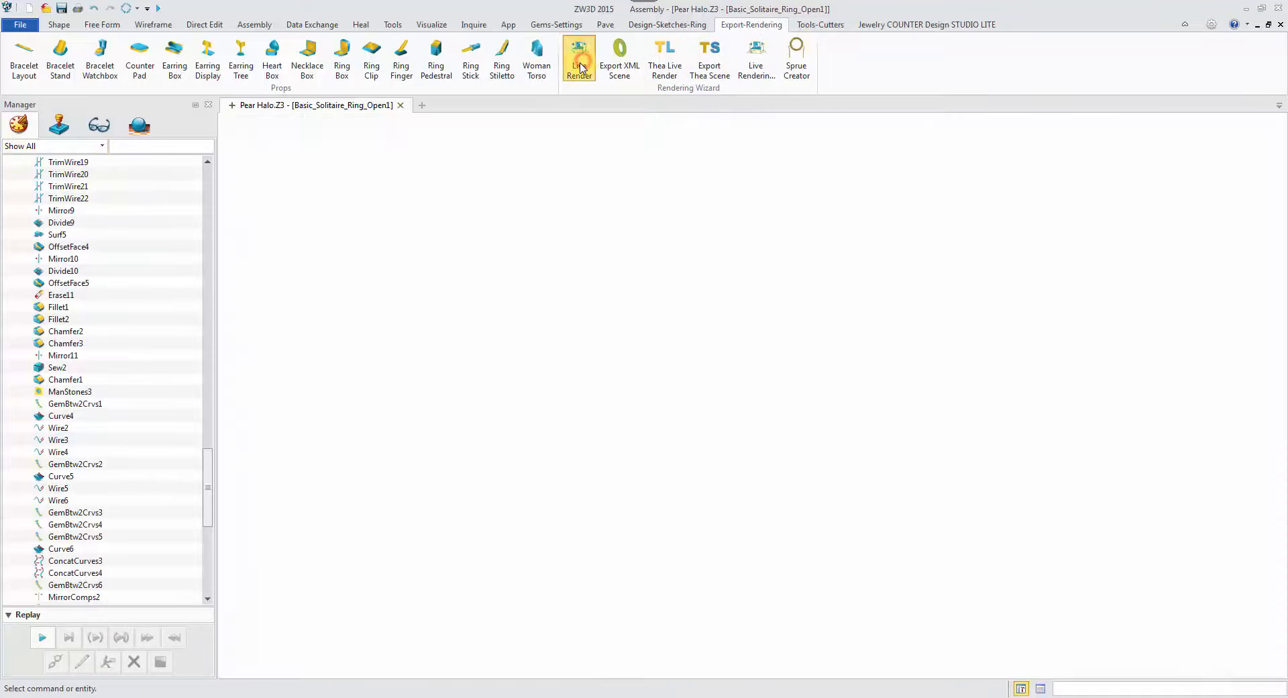